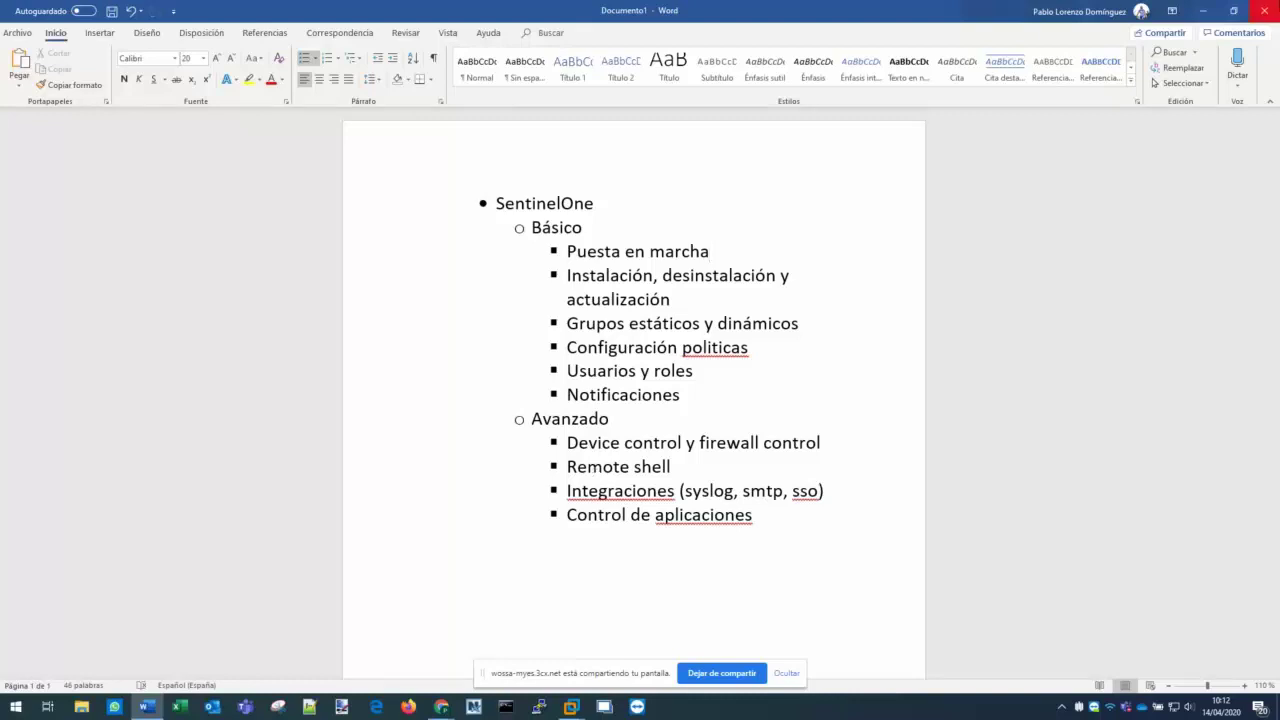
# Minimize Word and scroll the 3CX attendee list down and back up.
pyautogui.click(1190, 11)
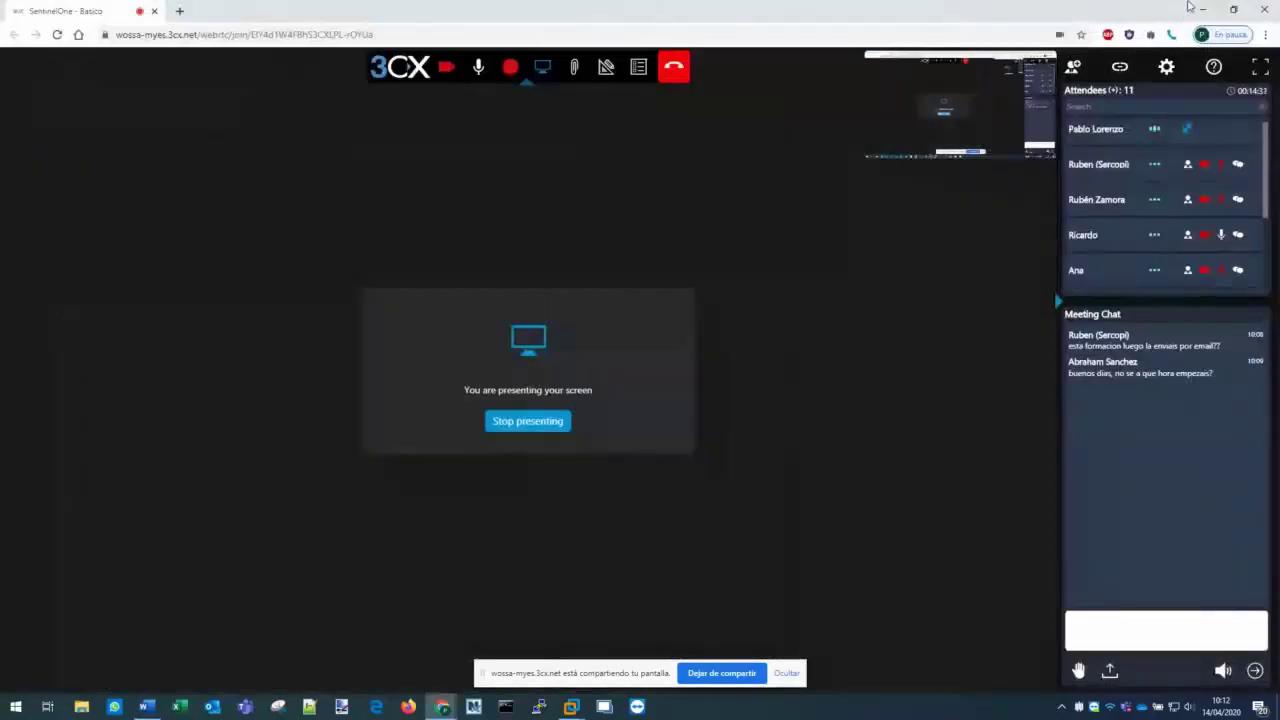
pyautogui.scroll(-2, 1145, 205)
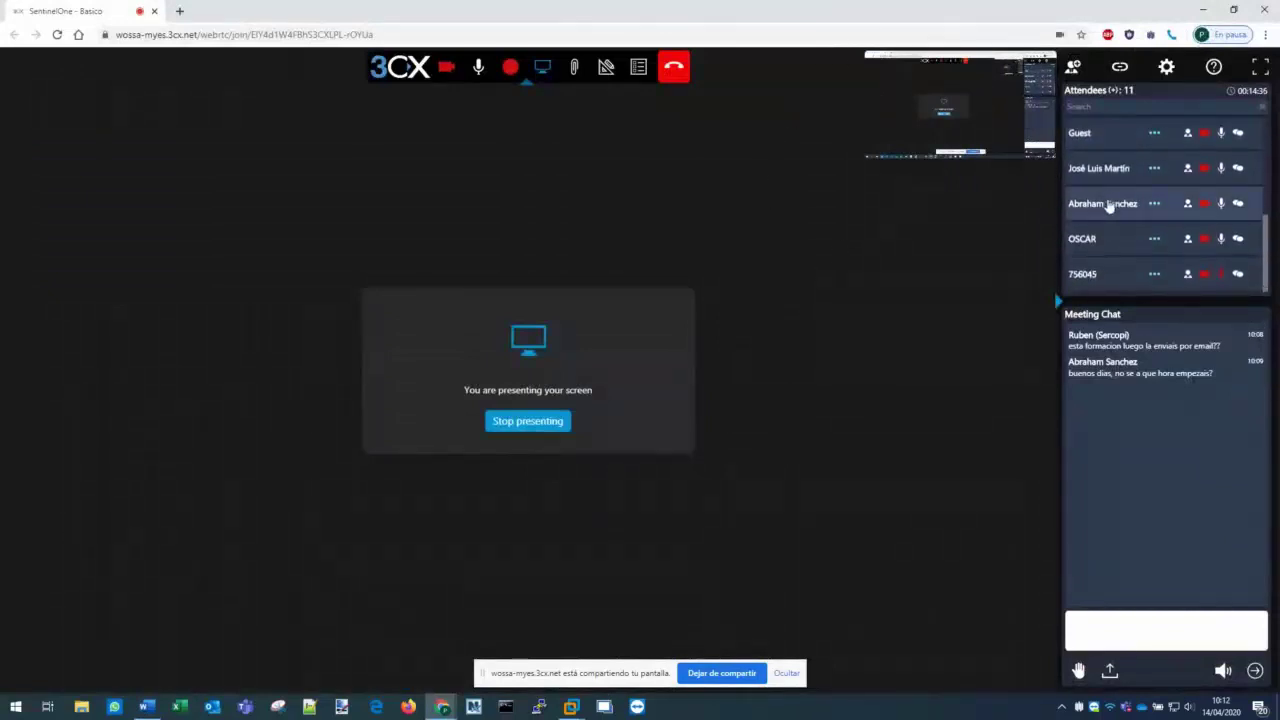
pyautogui.scroll(2, 1140, 240)
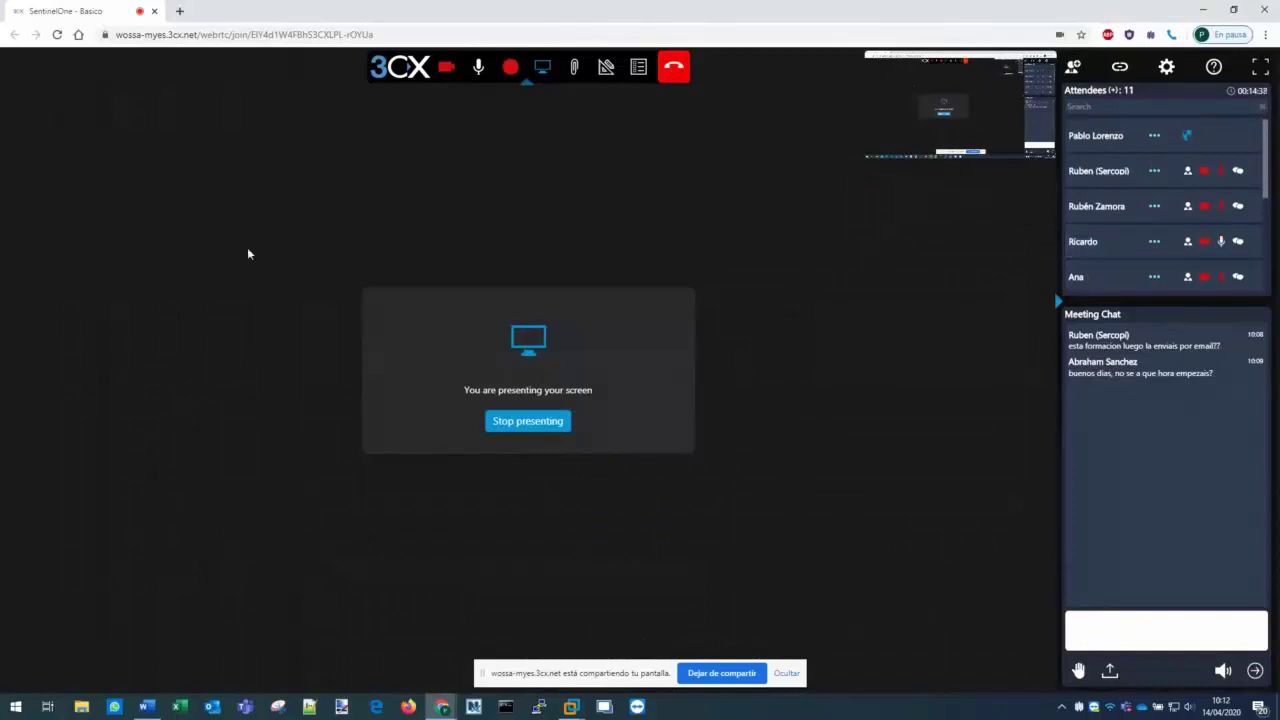
# Move the SentinelOne console window onto the screen and open the WOSSA_PLORENZO dashboard.
pyautogui.moveTo(0, 254); pyautogui.dragTo(626, 47)
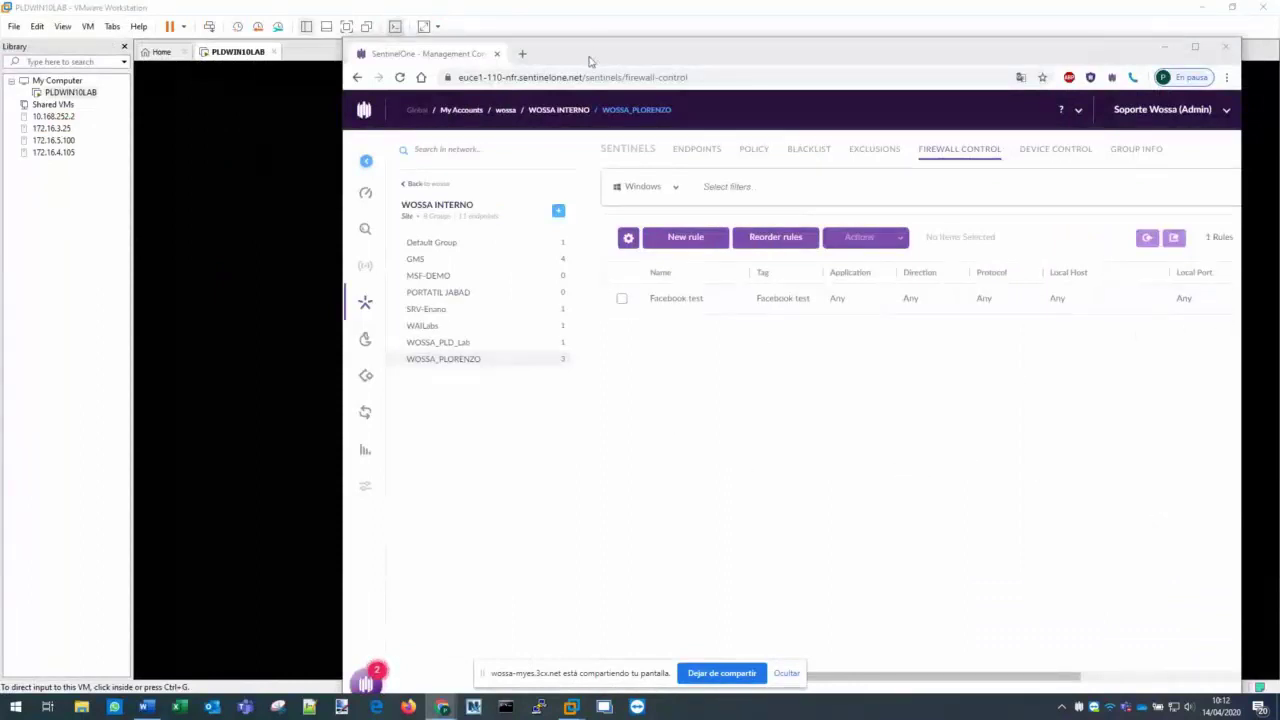
pyautogui.moveTo(589, 57); pyautogui.dragTo(250, 1)
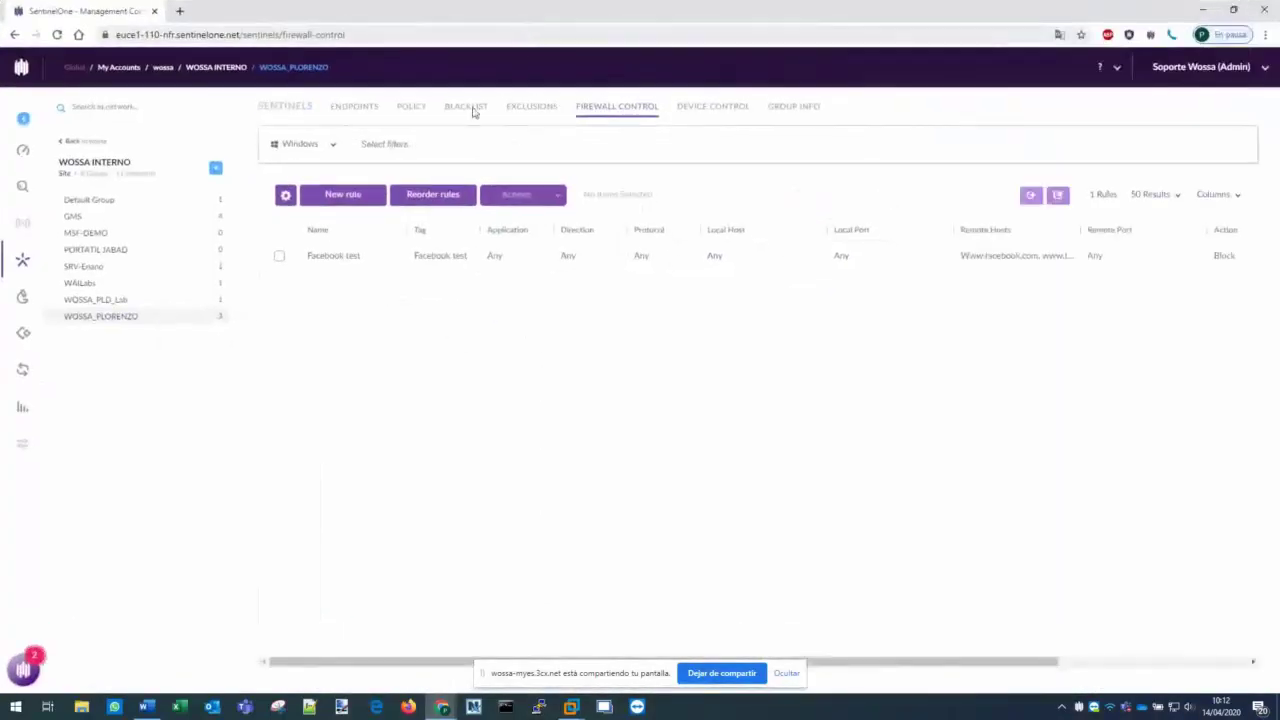
pyautogui.click(23, 150)
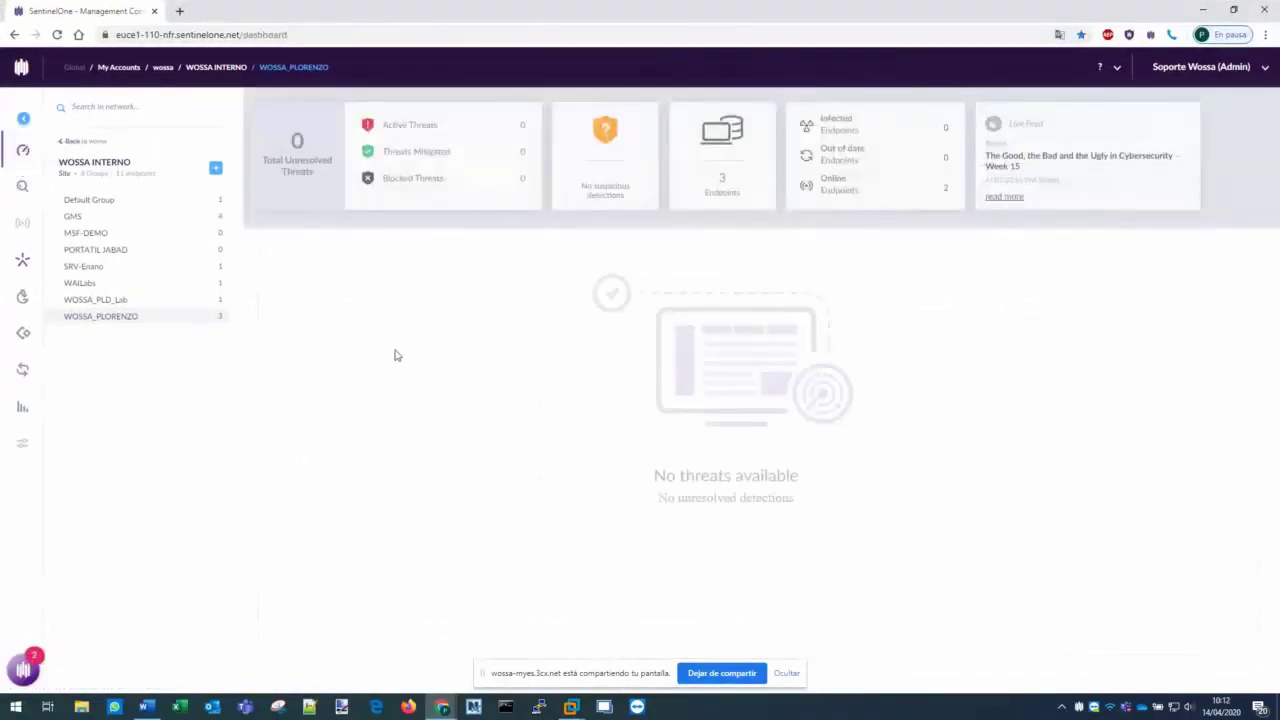
# Select the WOSSA_PLD_Lab group to show its 1 online endpoint and 0 threats.
pyautogui.click(168, 301)
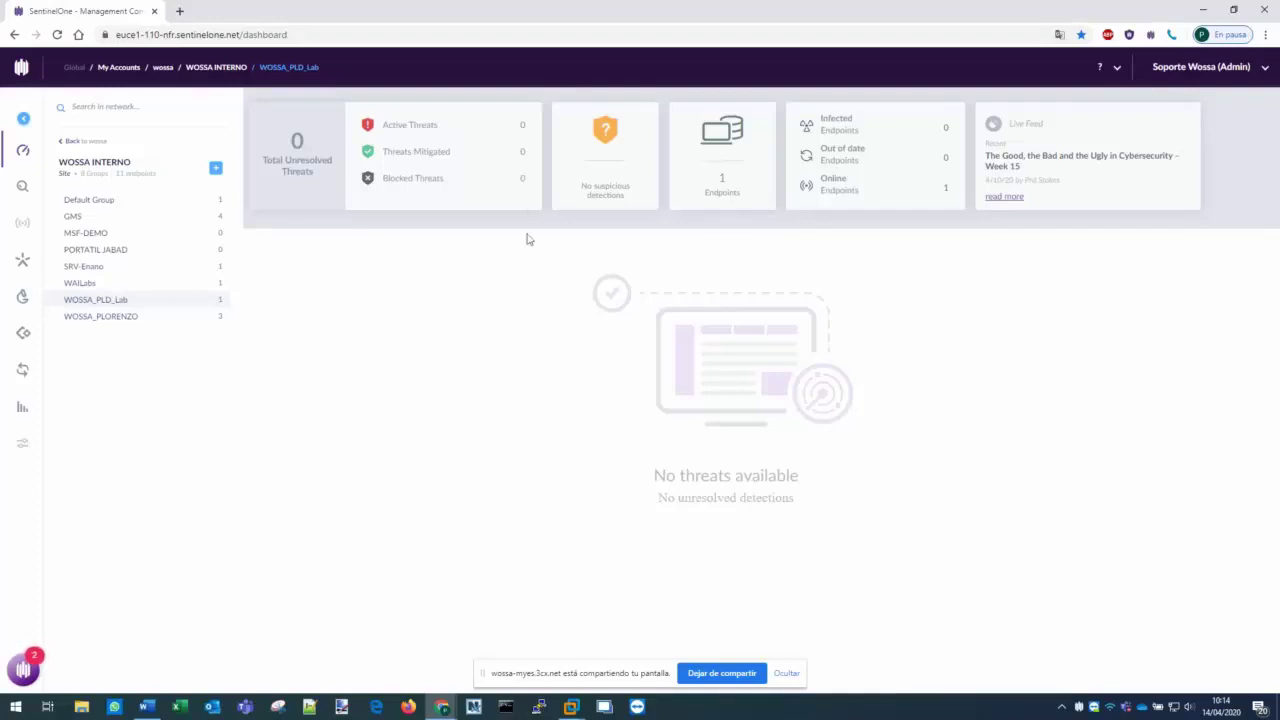
# View the WOSSA INTERNO site dashboard, then minimize Chrome and VMware to reveal the desktop.
pyautogui.click(233, 68)
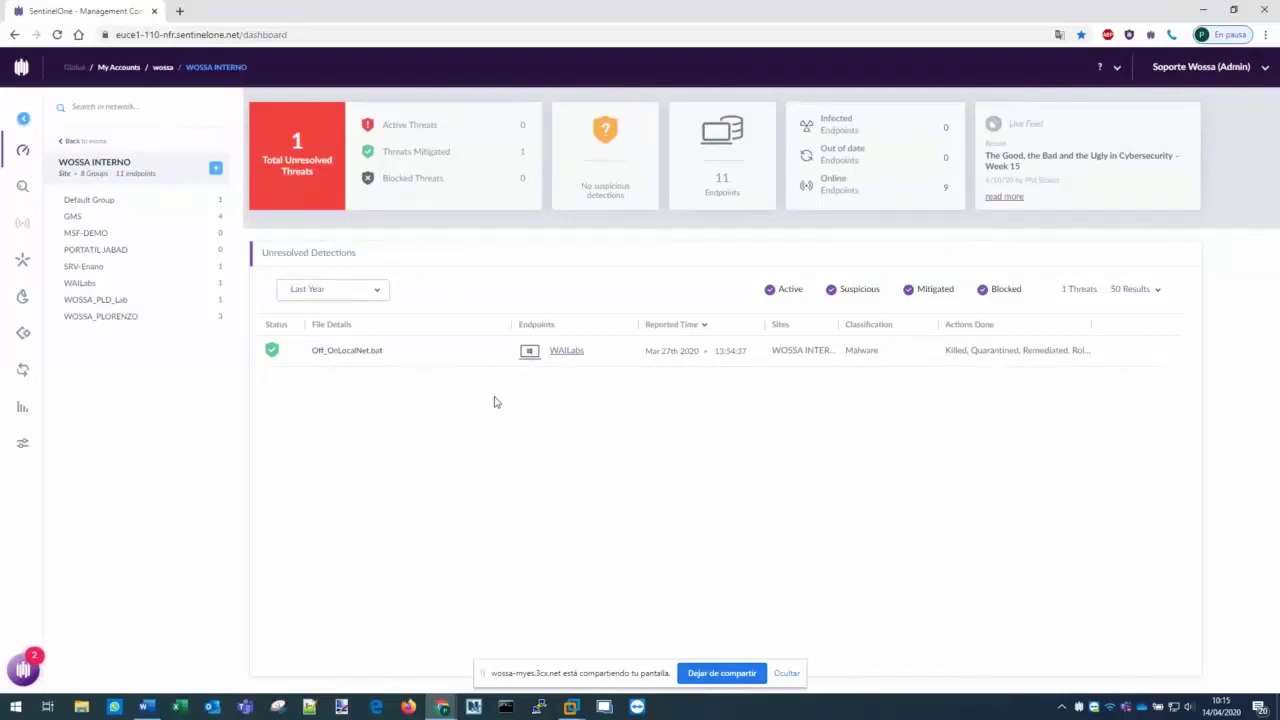
pyautogui.click(1210, 8)
pyautogui.click(1205, 5)
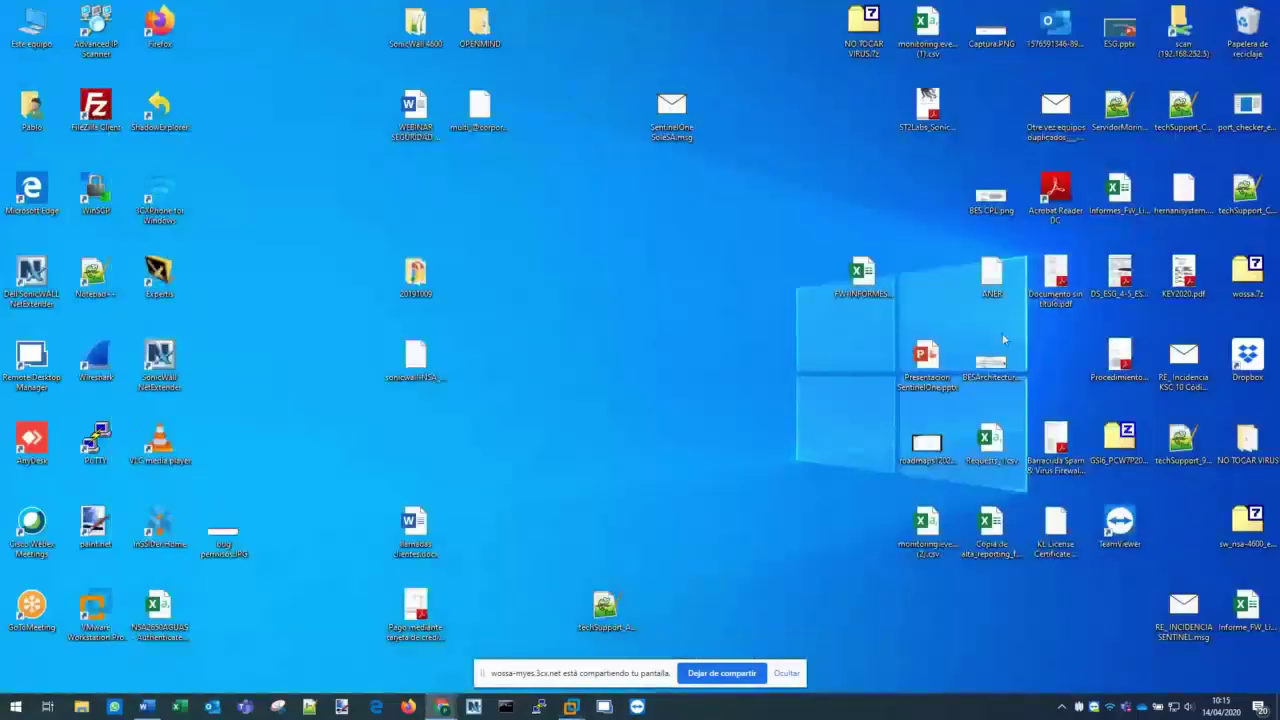
# Open Presentacion SentinelOne.pptx from the desktop.
pyautogui.doubleClick(928, 358)
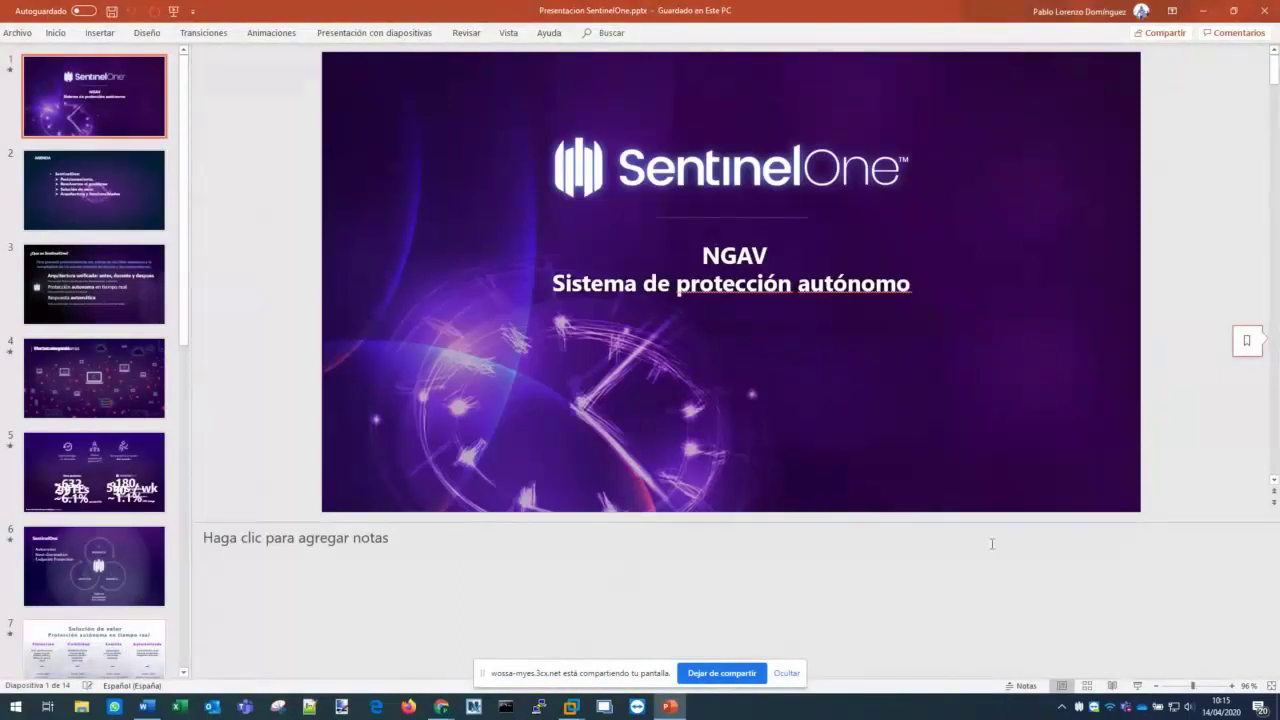
# Start the SentinelOne slideshow and swap presenter view for the full-screen audience view.
pyautogui.click(1137, 685)
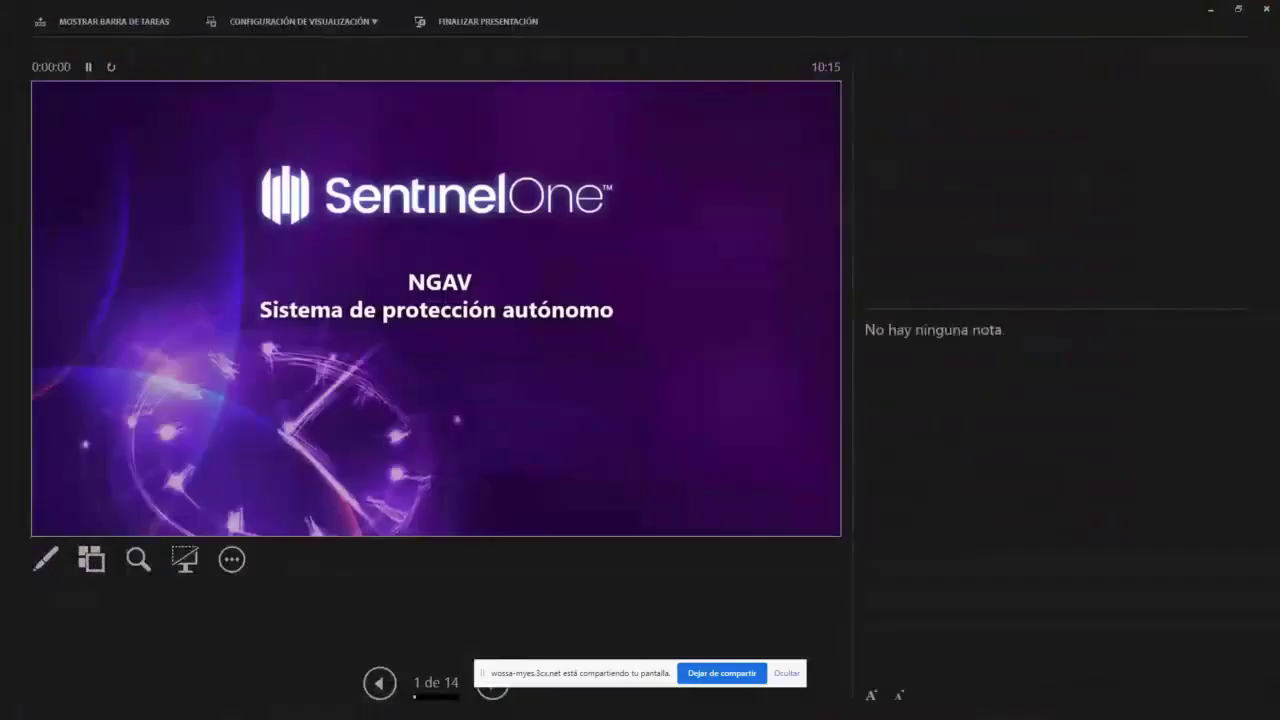
pyautogui.click(1264, 12)
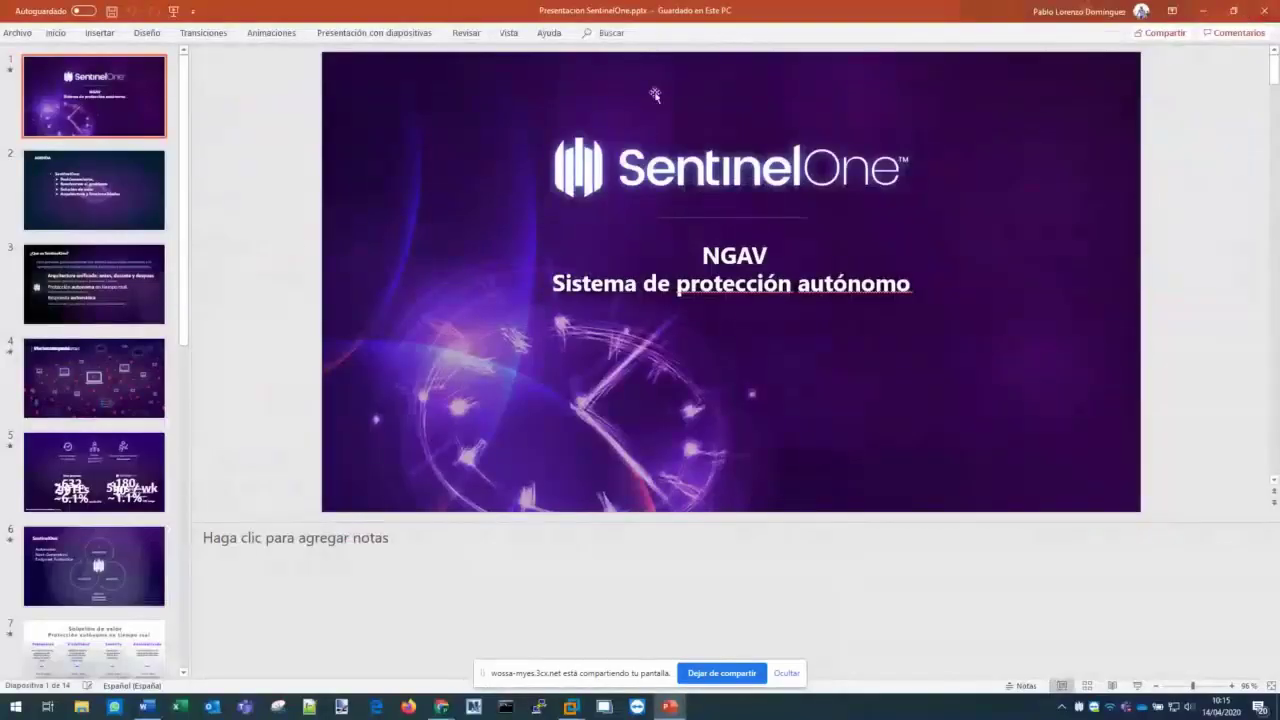
pyautogui.click(1203, 11)
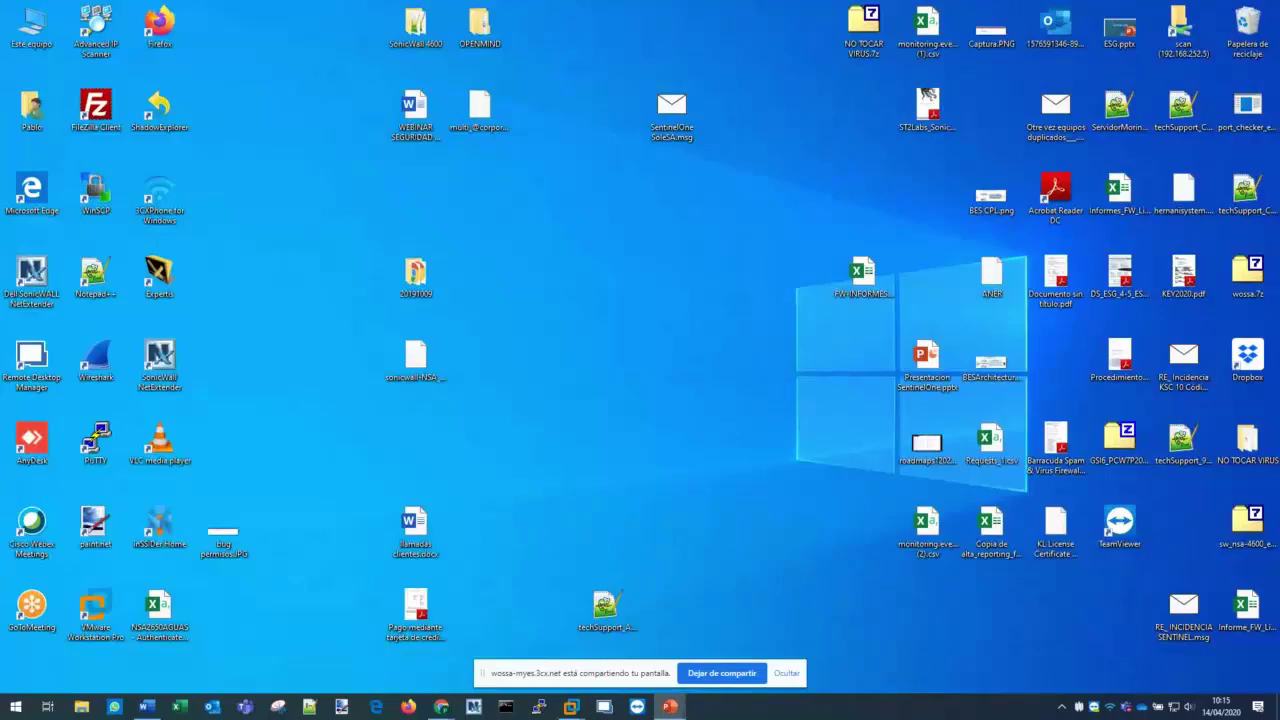
pyautogui.click(669, 707)
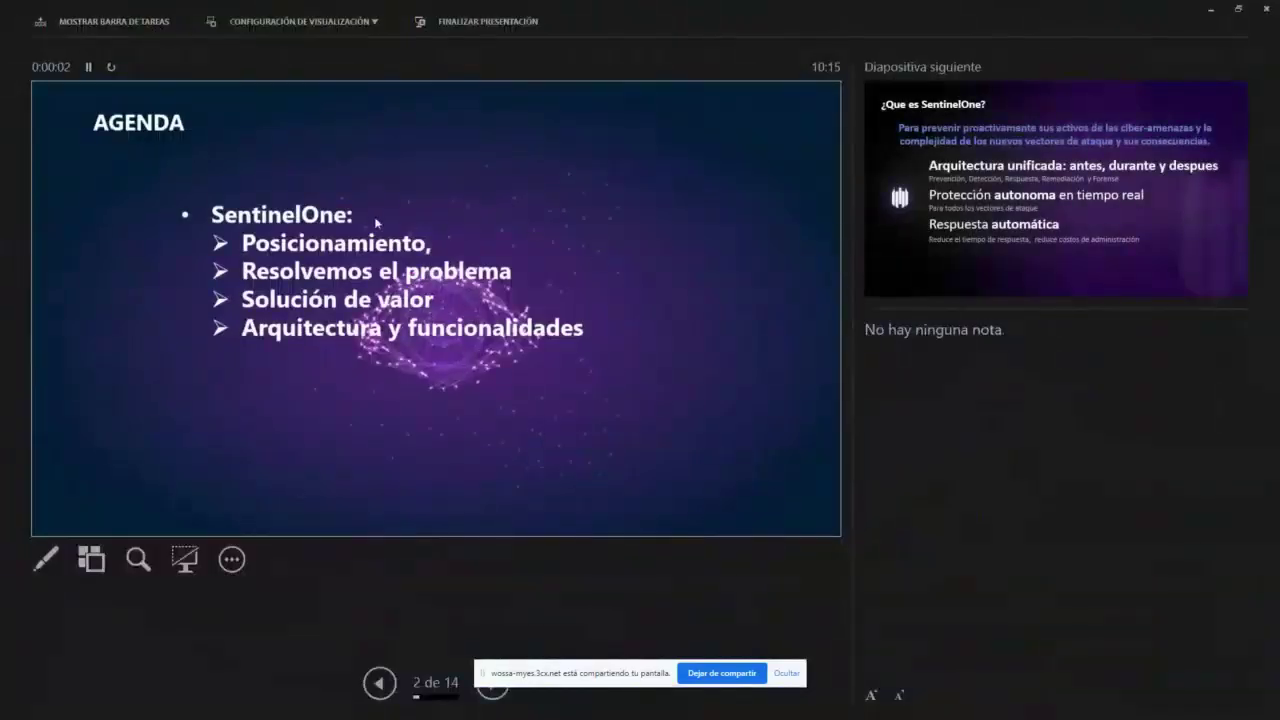
pyautogui.click(334, 21)
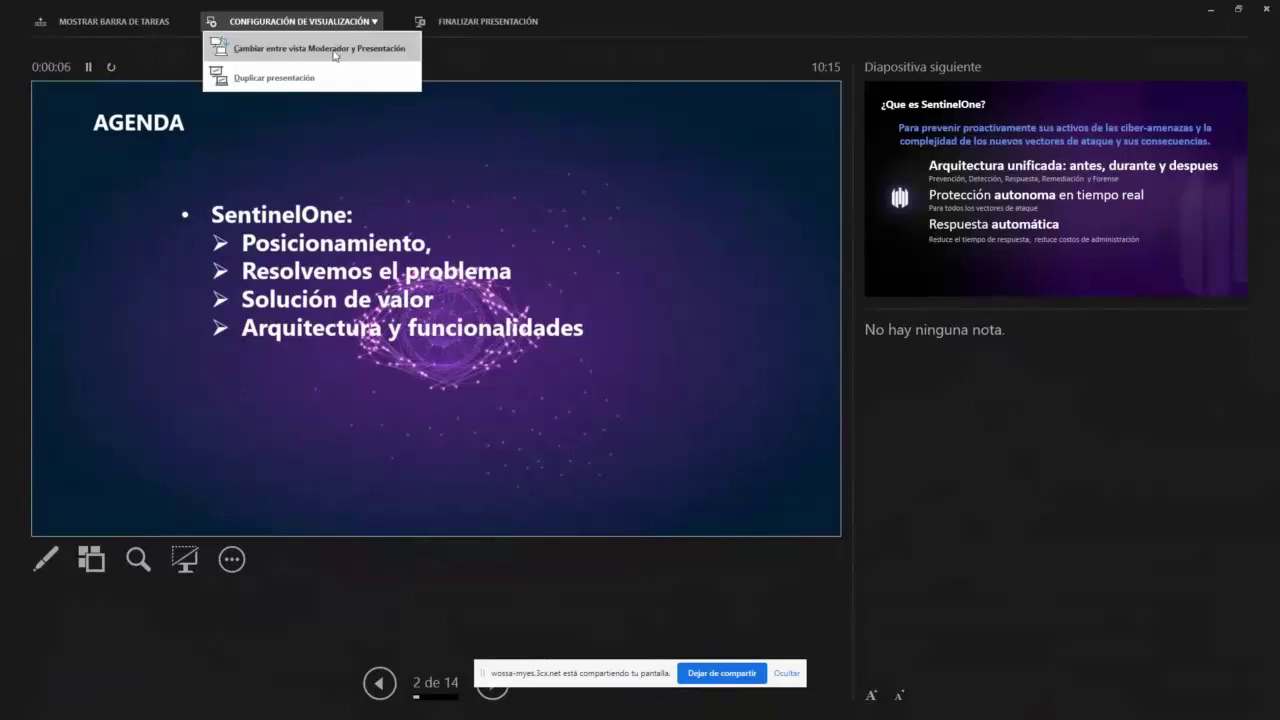
pyautogui.click(334, 50)
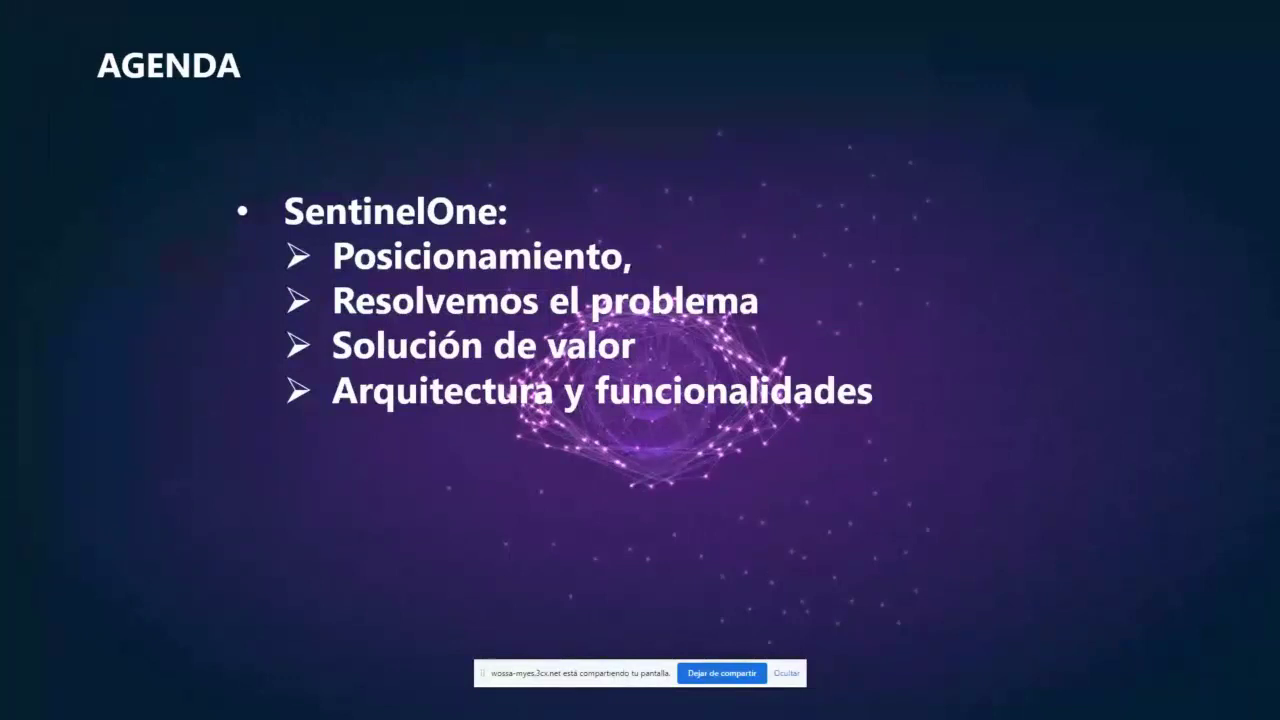
# Step back and forth between slides, ending on the ¿Que es SentinelOne? slide.
pyautogui.press('Right')
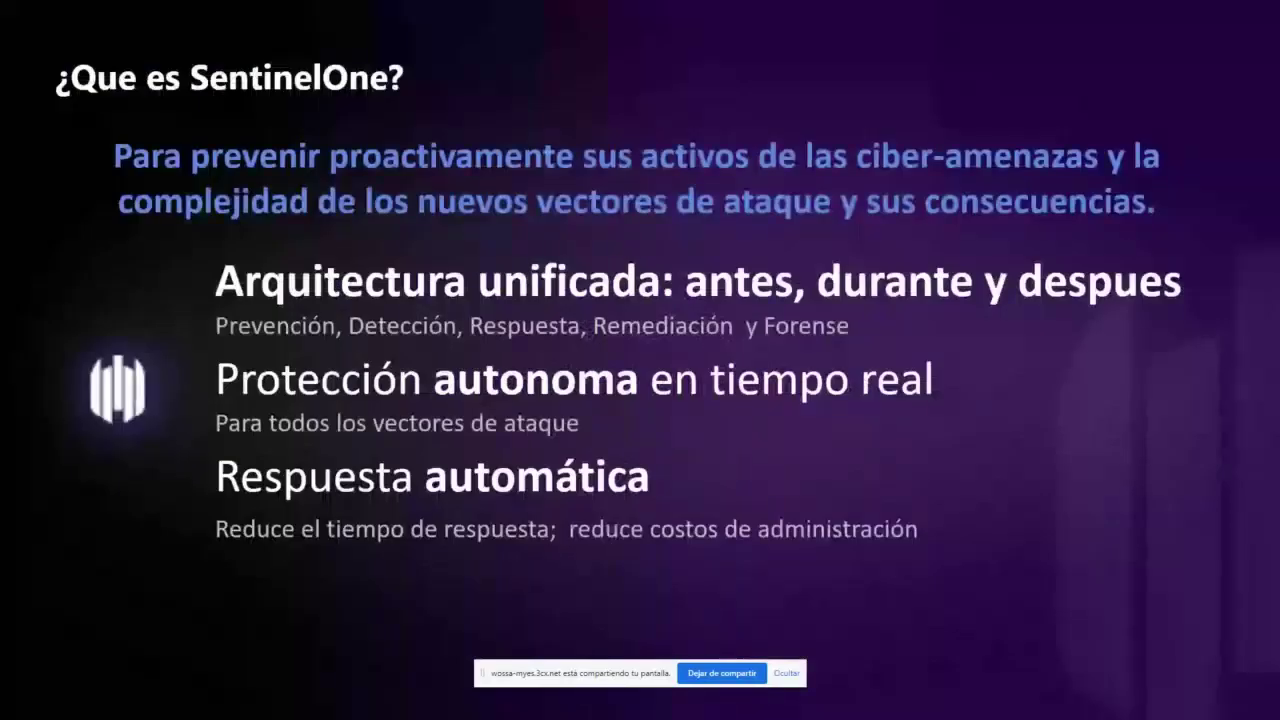
pyautogui.press('Left')
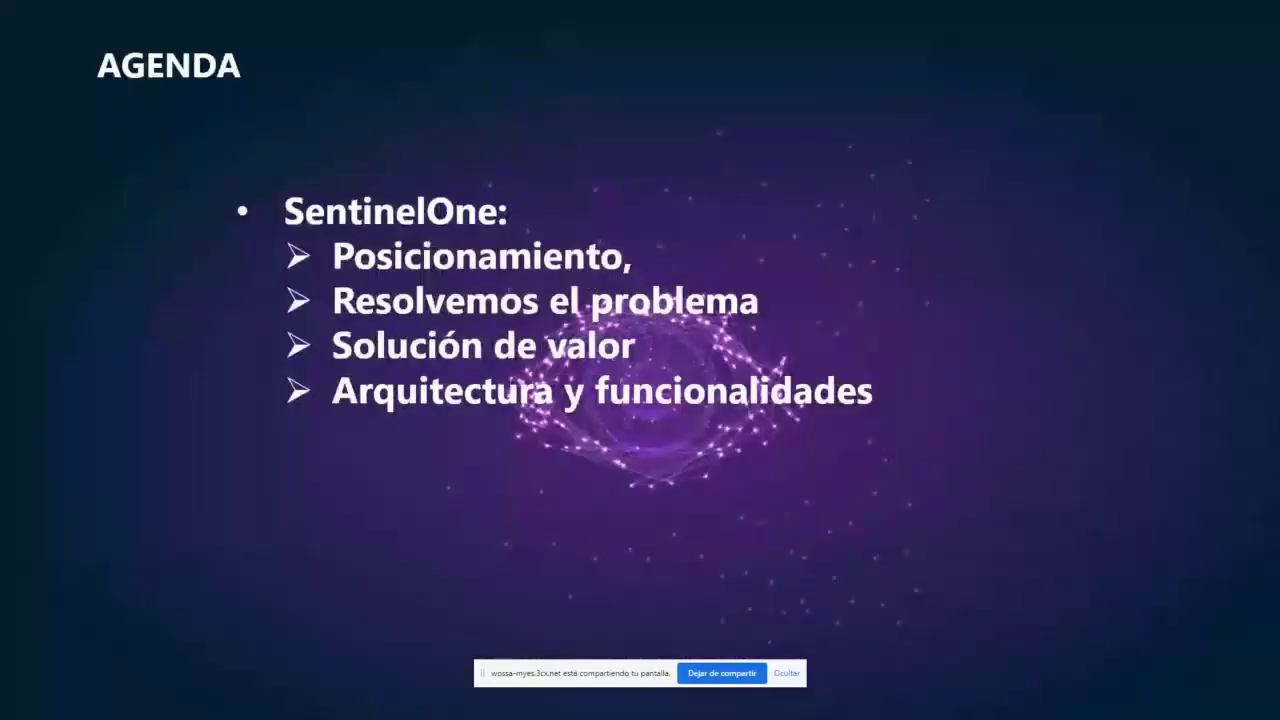
pyautogui.press('Right')
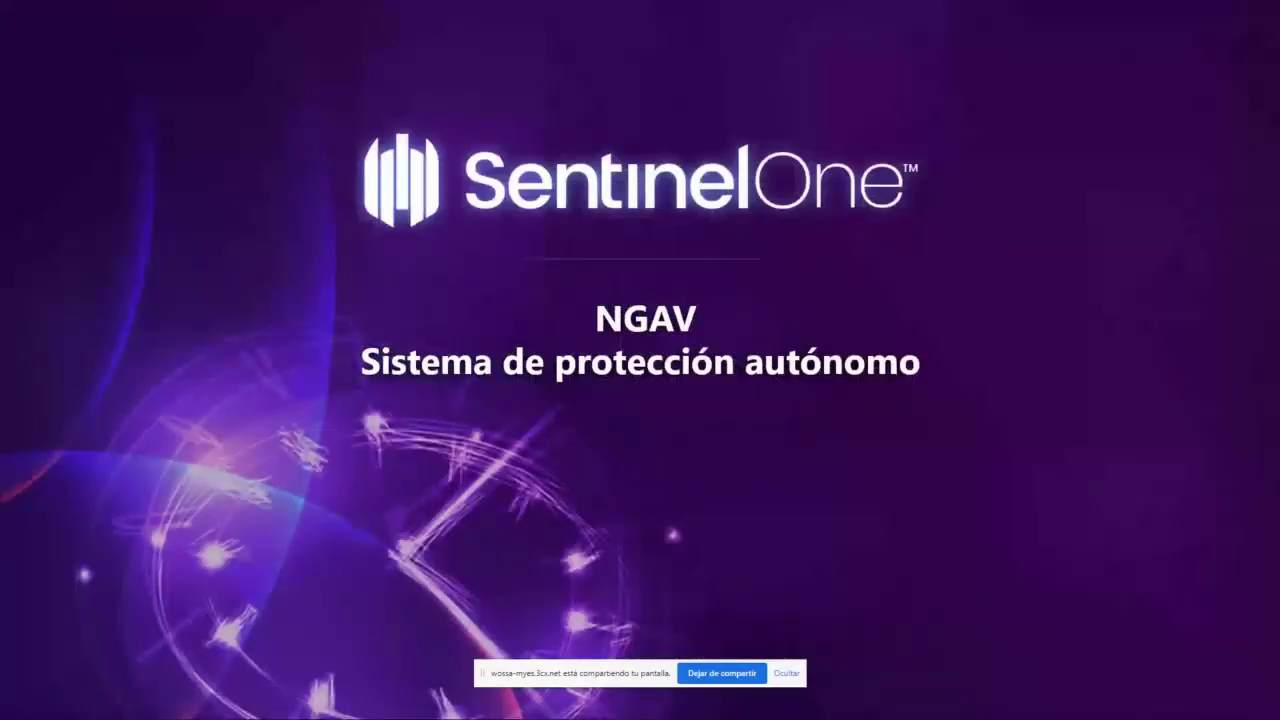
pyautogui.press('Left')
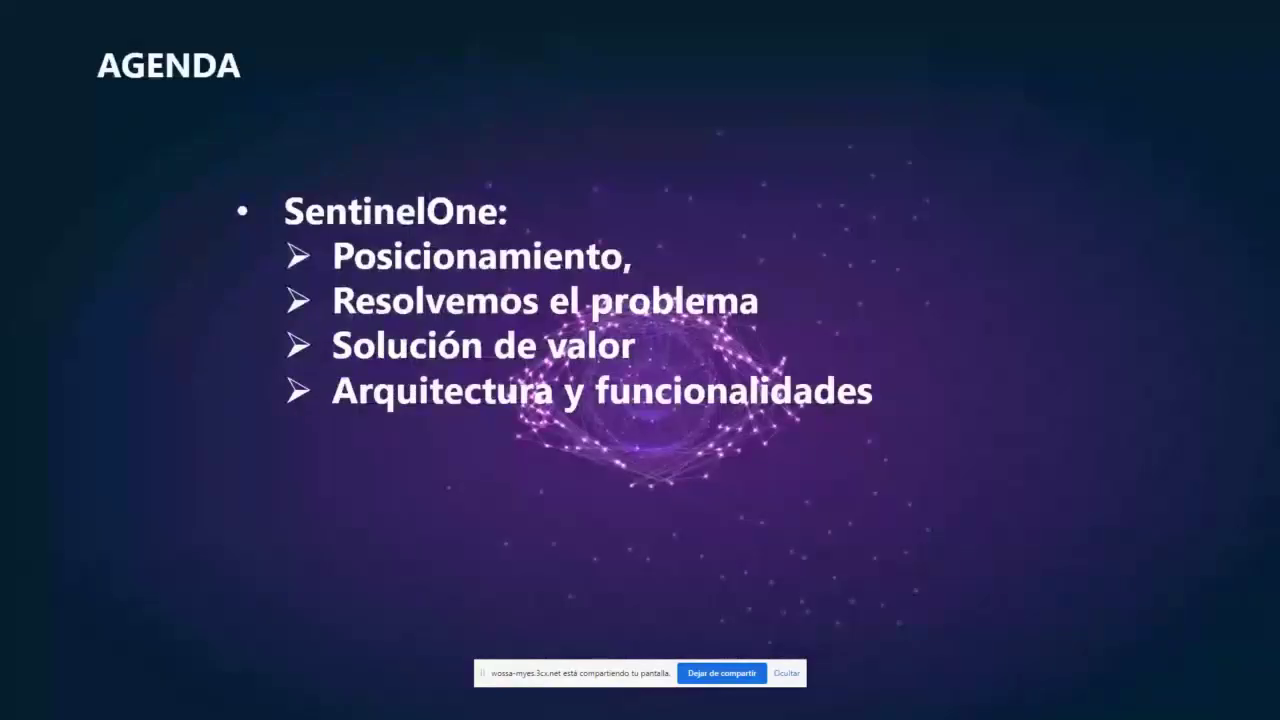
pyautogui.press('Right')
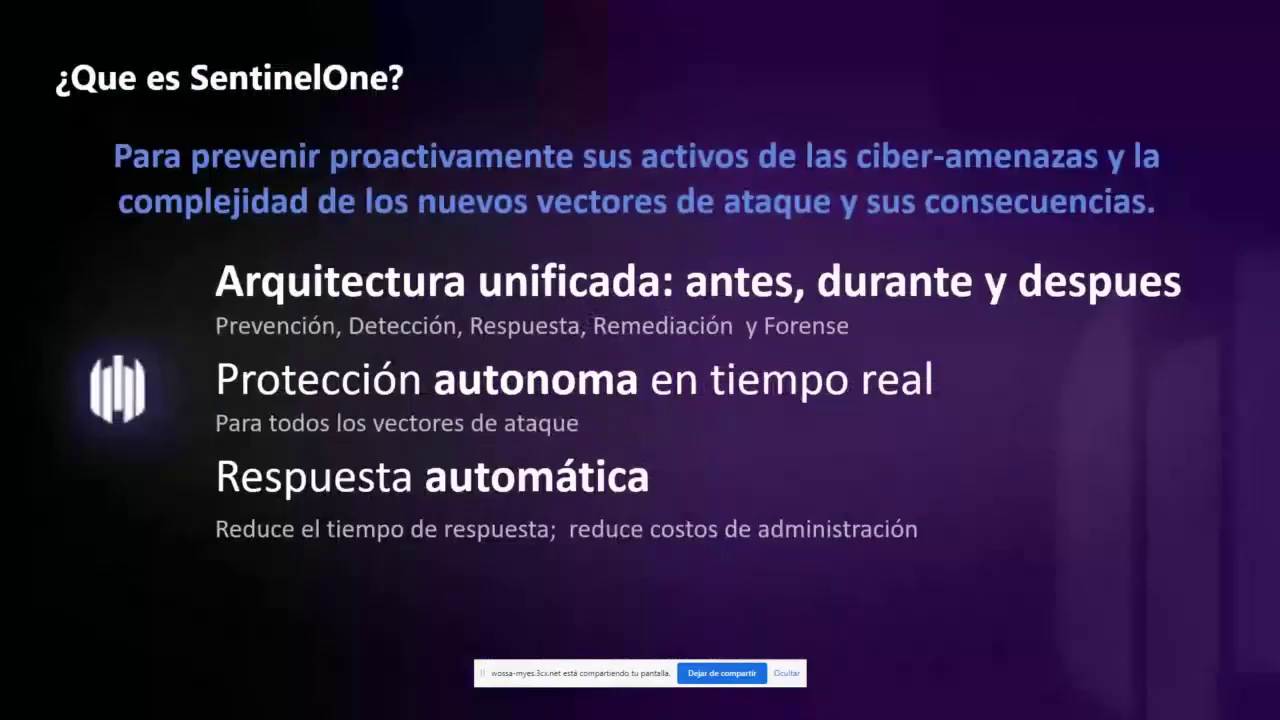
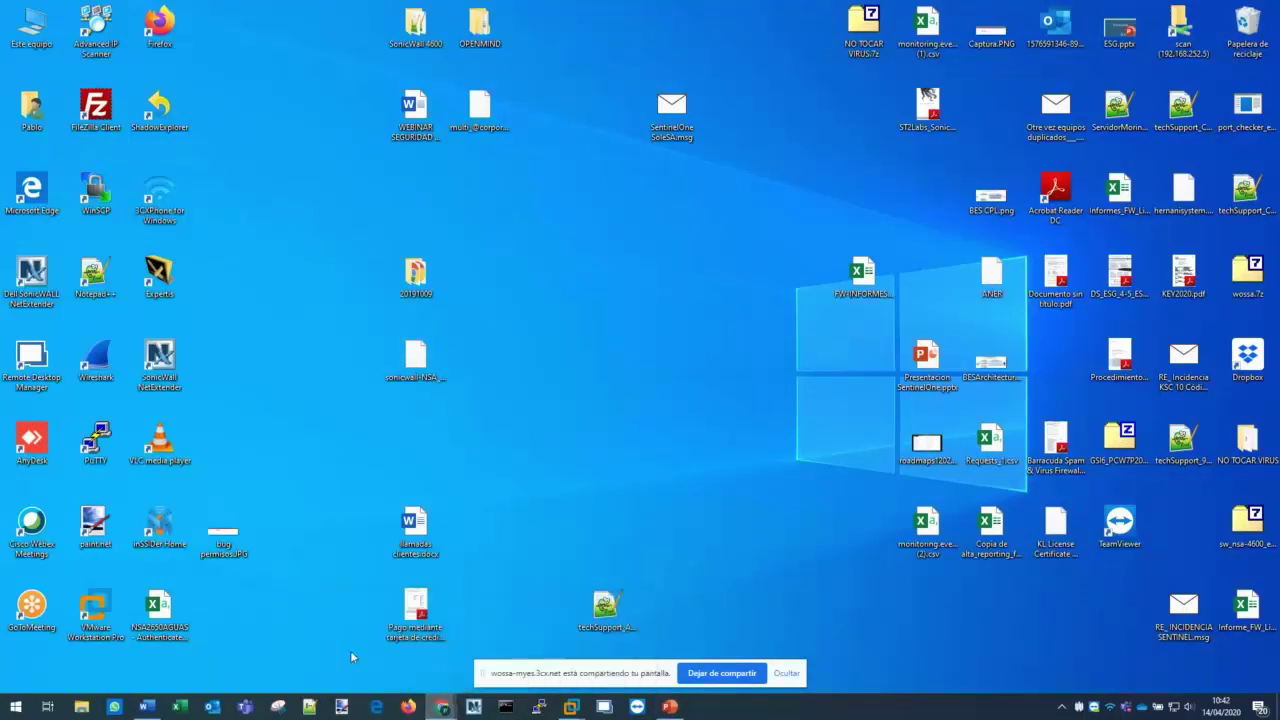
# Bring the console forward and list the WOSSA_PLD_Lab group's endpoints, showing PLDWIN10LAB.
pyautogui.hotkey('alt', 'Tab')
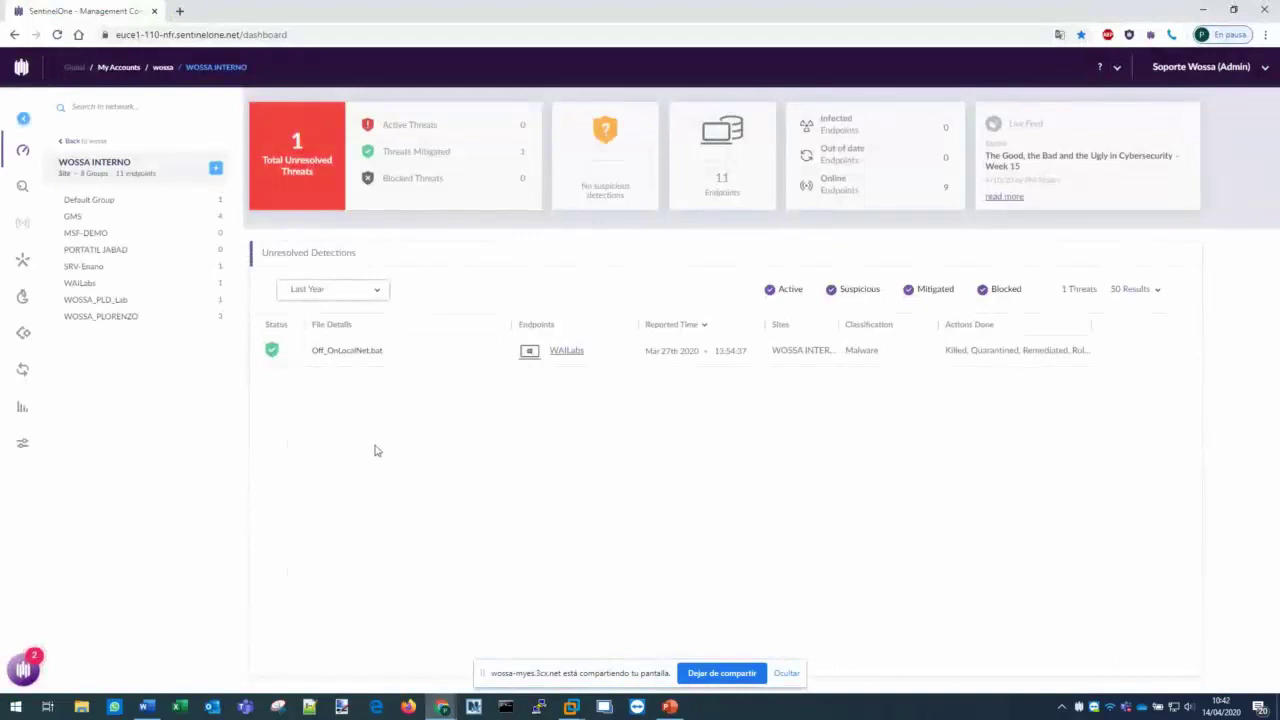
pyautogui.click(130, 302)
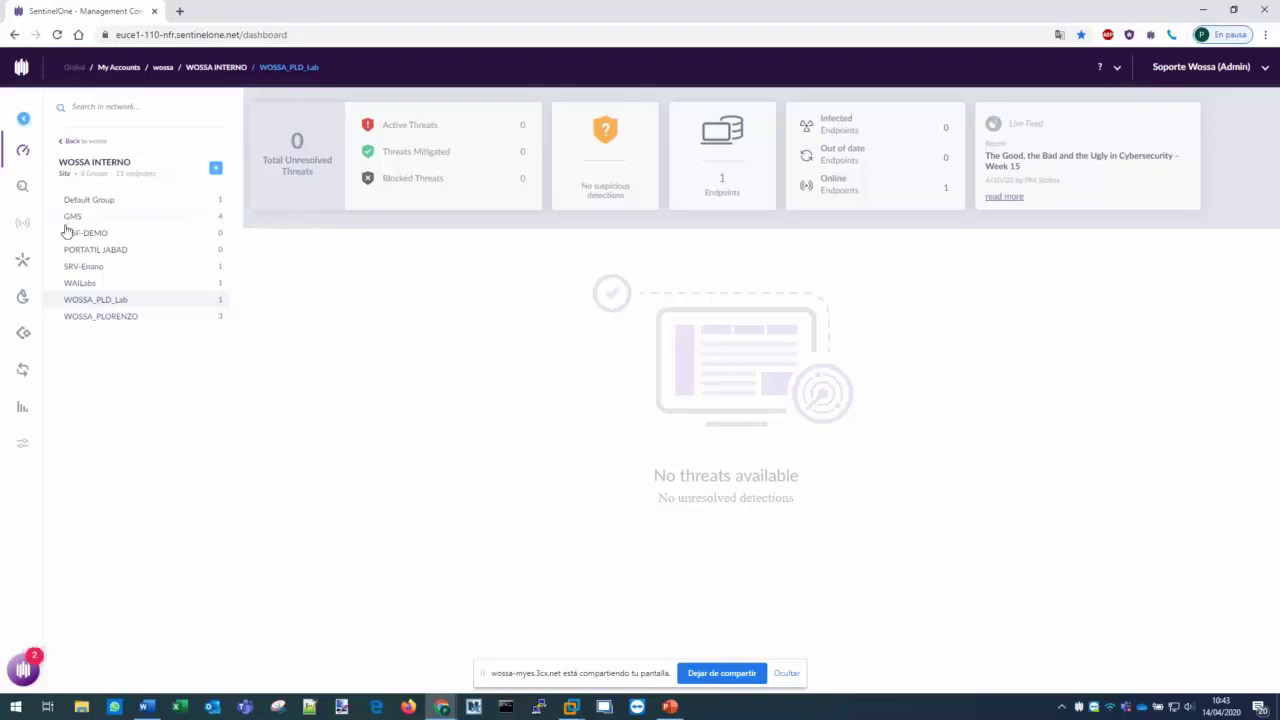
pyautogui.click(22, 262)
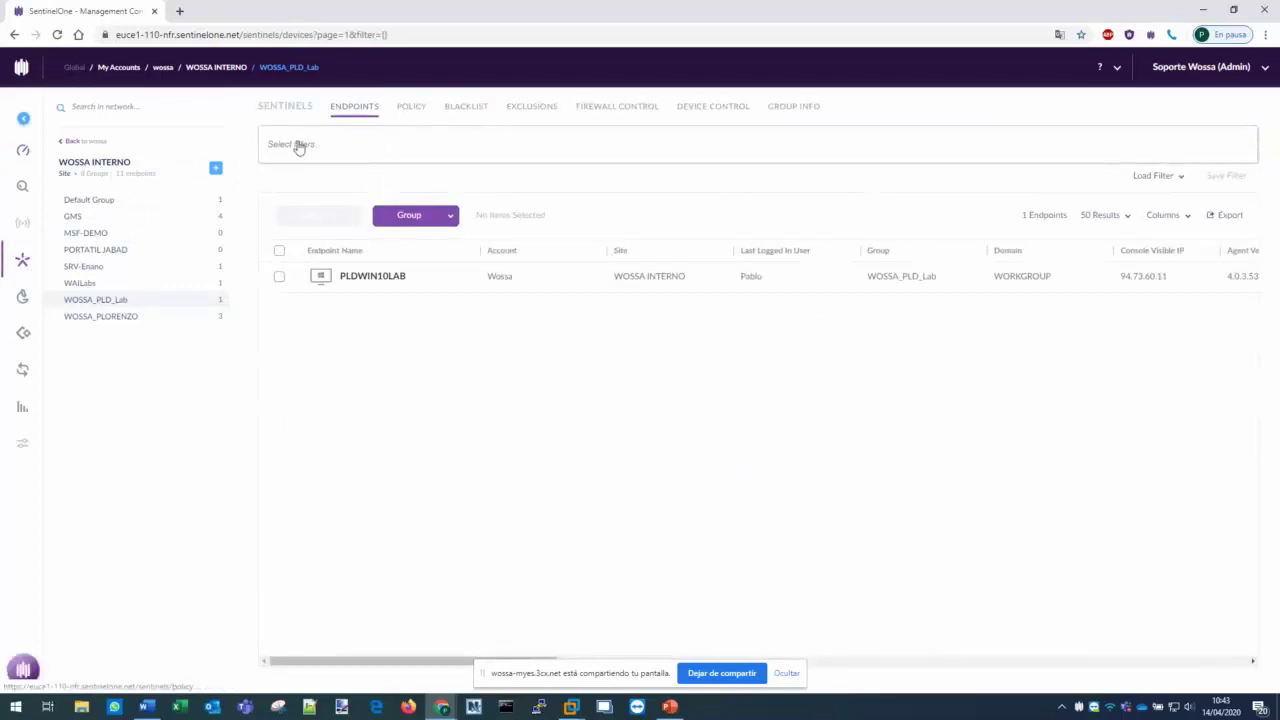
# Review the WOSSA_PLD_Lab policy (Threats on Detect), toggle Snapshots, and compare the WOSSA INTERNO site policy.
pyautogui.click(413, 108)
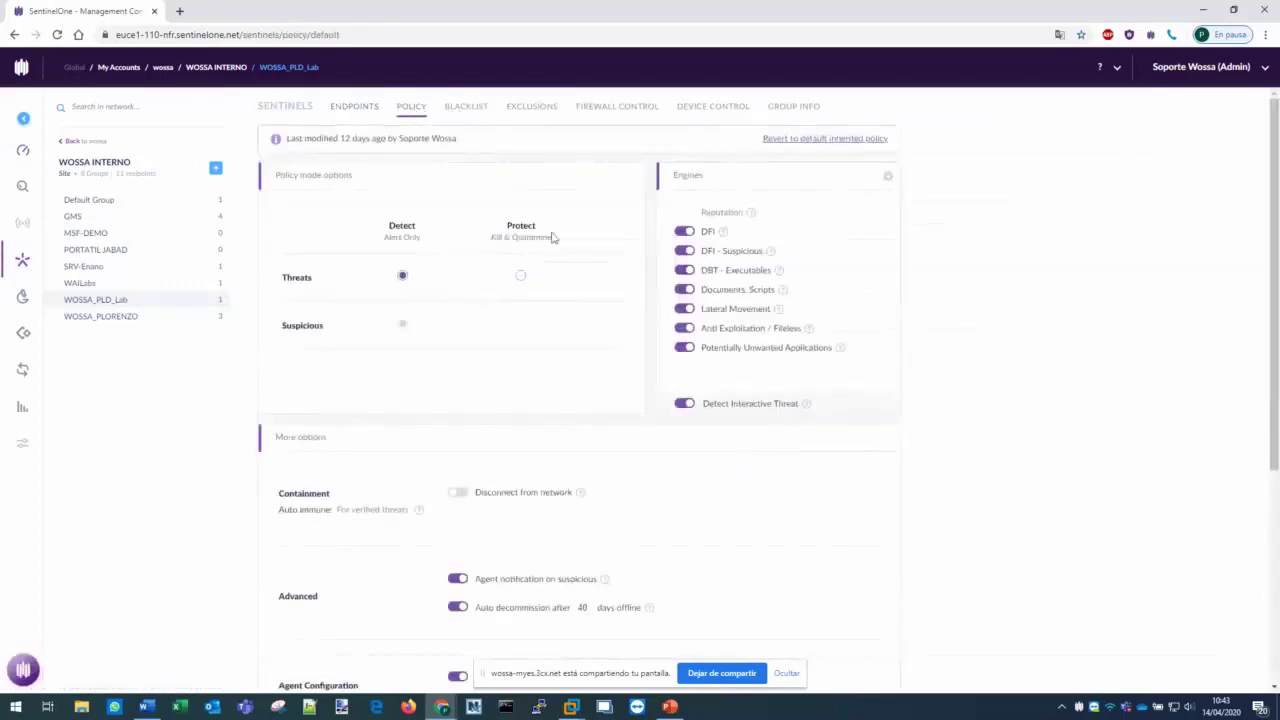
pyautogui.scroll(-3, 720, 334)
pyautogui.scroll(-1, 741, 357)
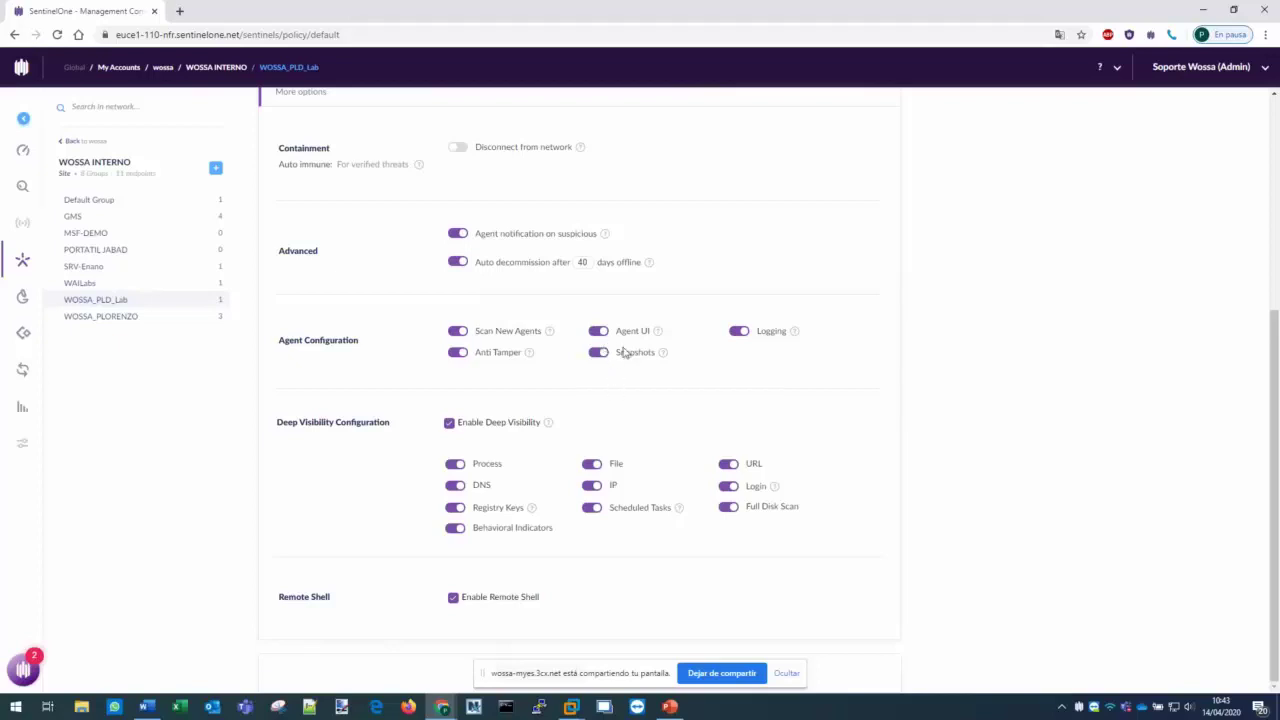
pyautogui.moveTo(662, 354)
pyautogui.click(597, 354)
pyautogui.scroll(2, 700, 410)
pyautogui.scroll(1, 669, 440)
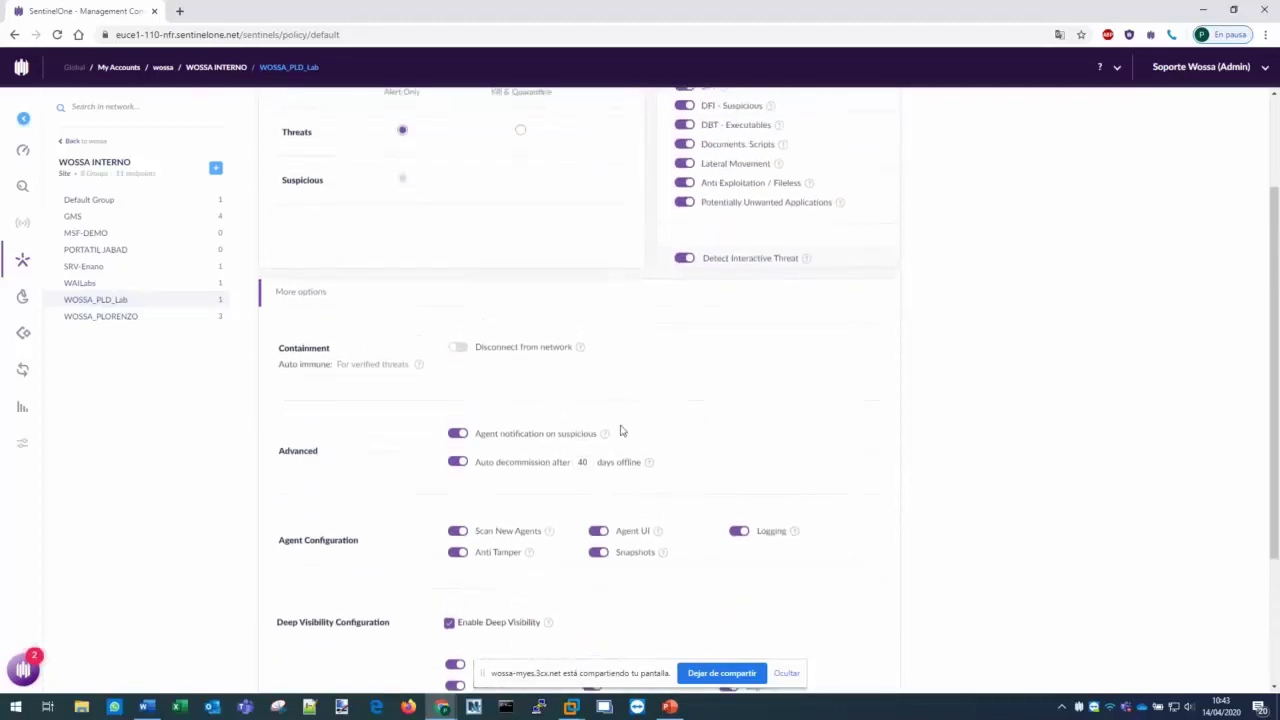
pyautogui.scroll(2, 600, 432)
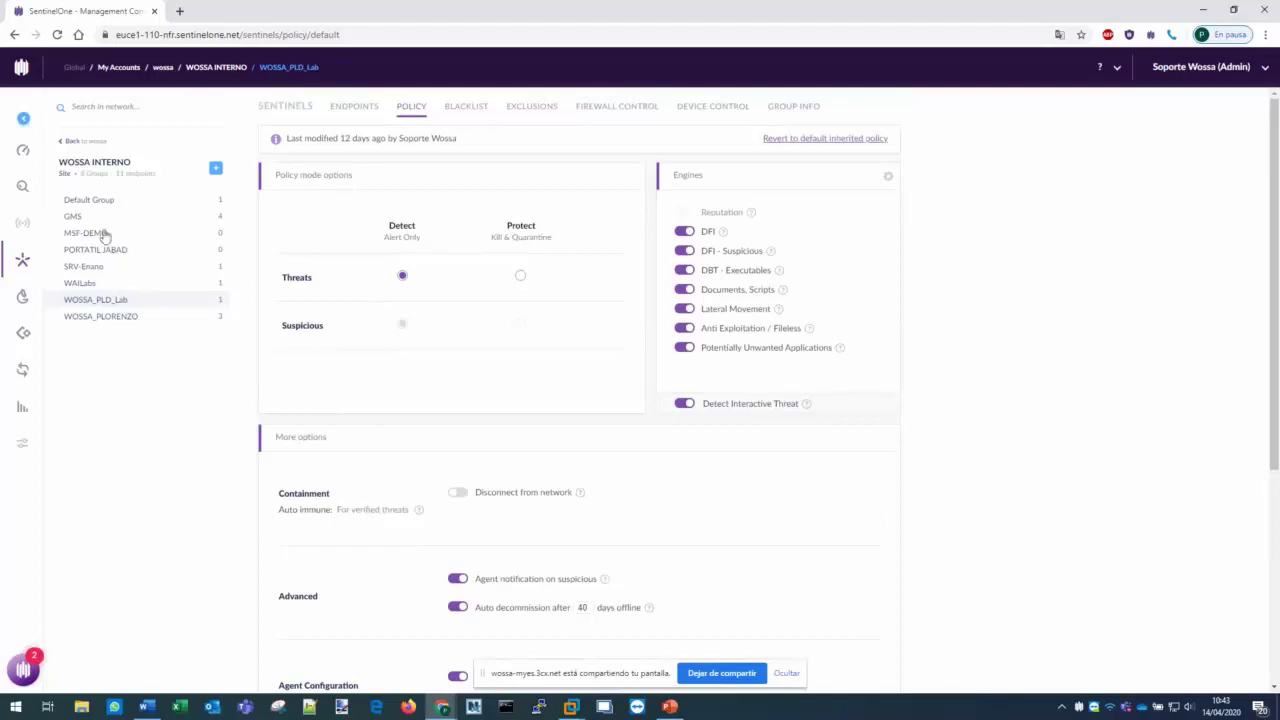
pyautogui.click(121, 177)
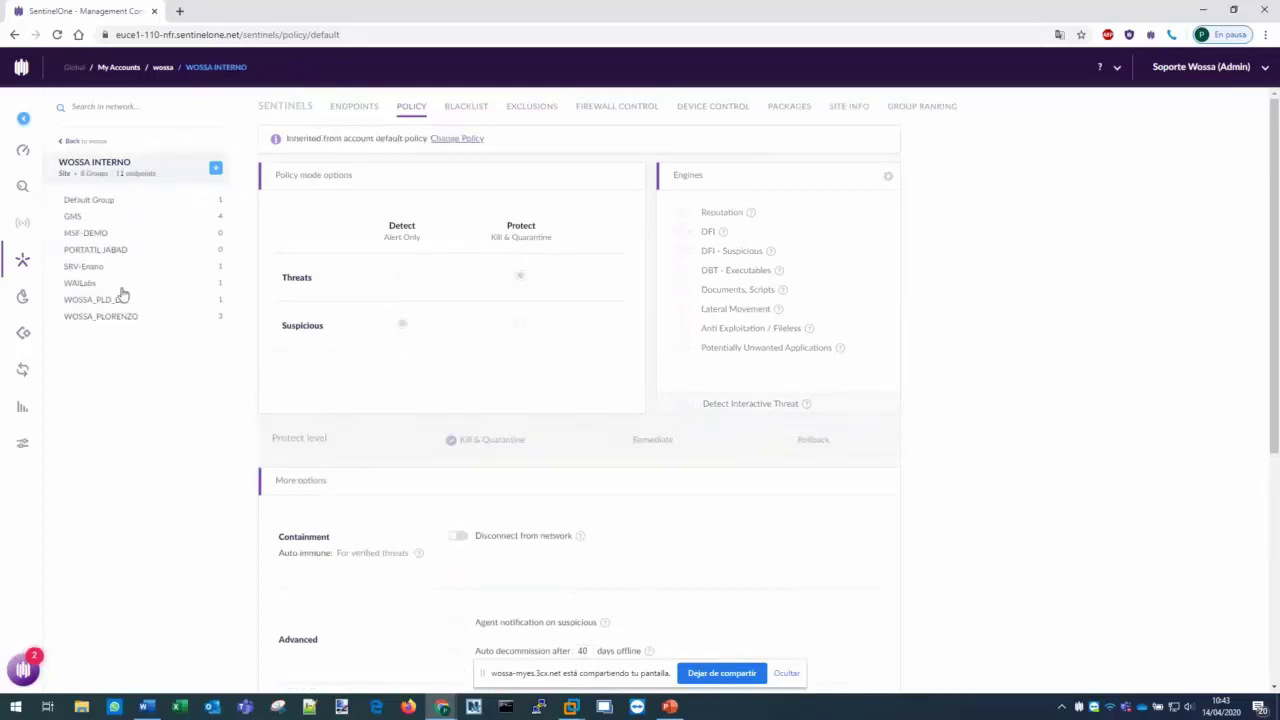
pyautogui.click(120, 300)
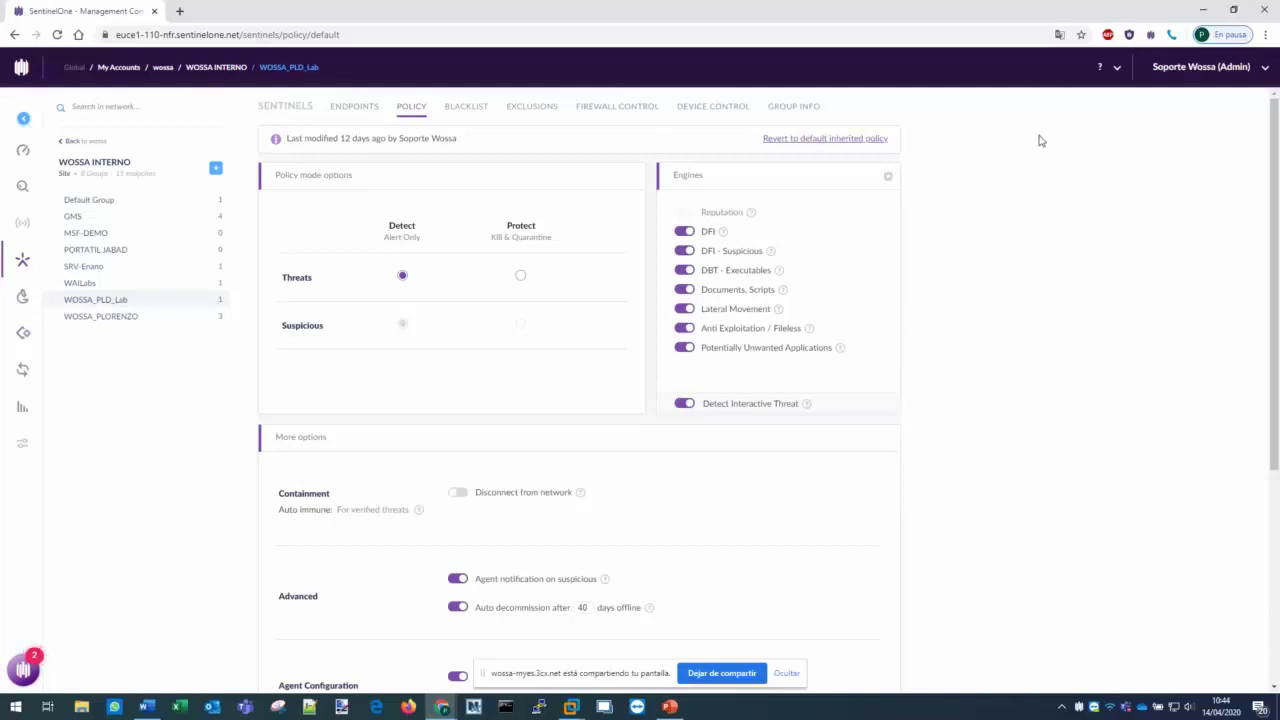
# Bookmark the console page and browse the saved SentinelOne bookmarks from a new tab.
pyautogui.click(1081, 34)
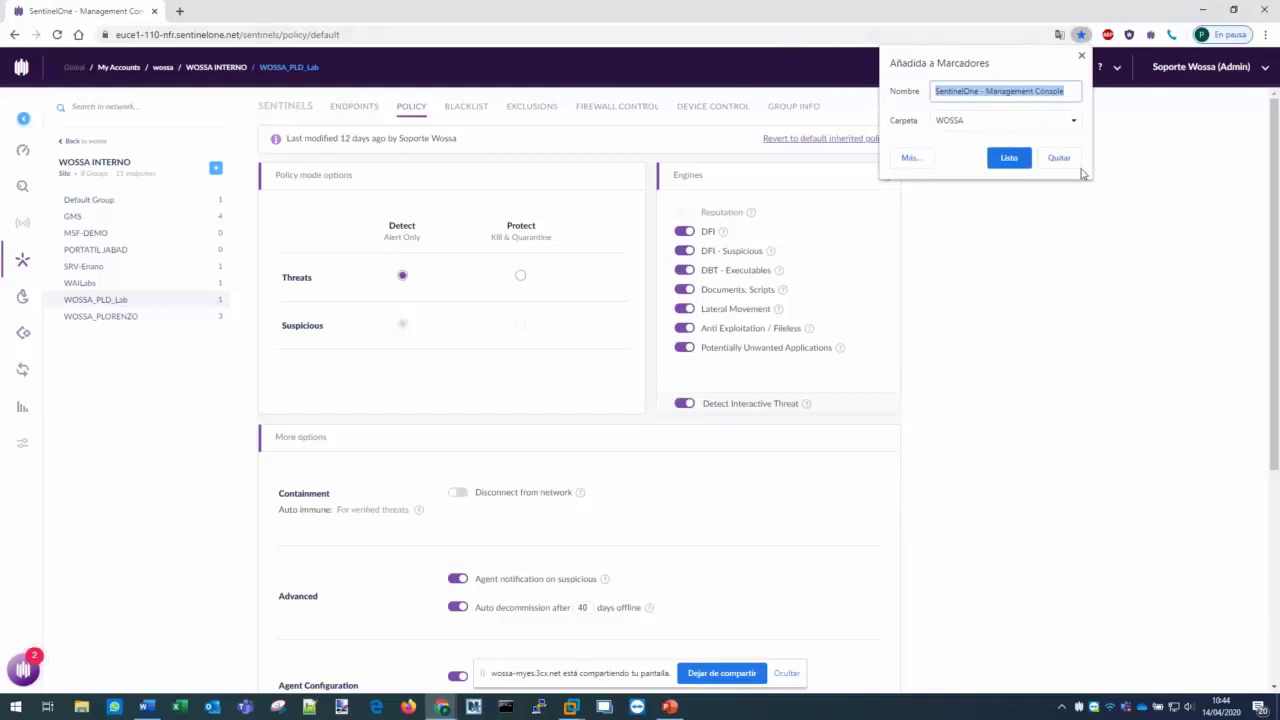
pyautogui.click(1081, 56)
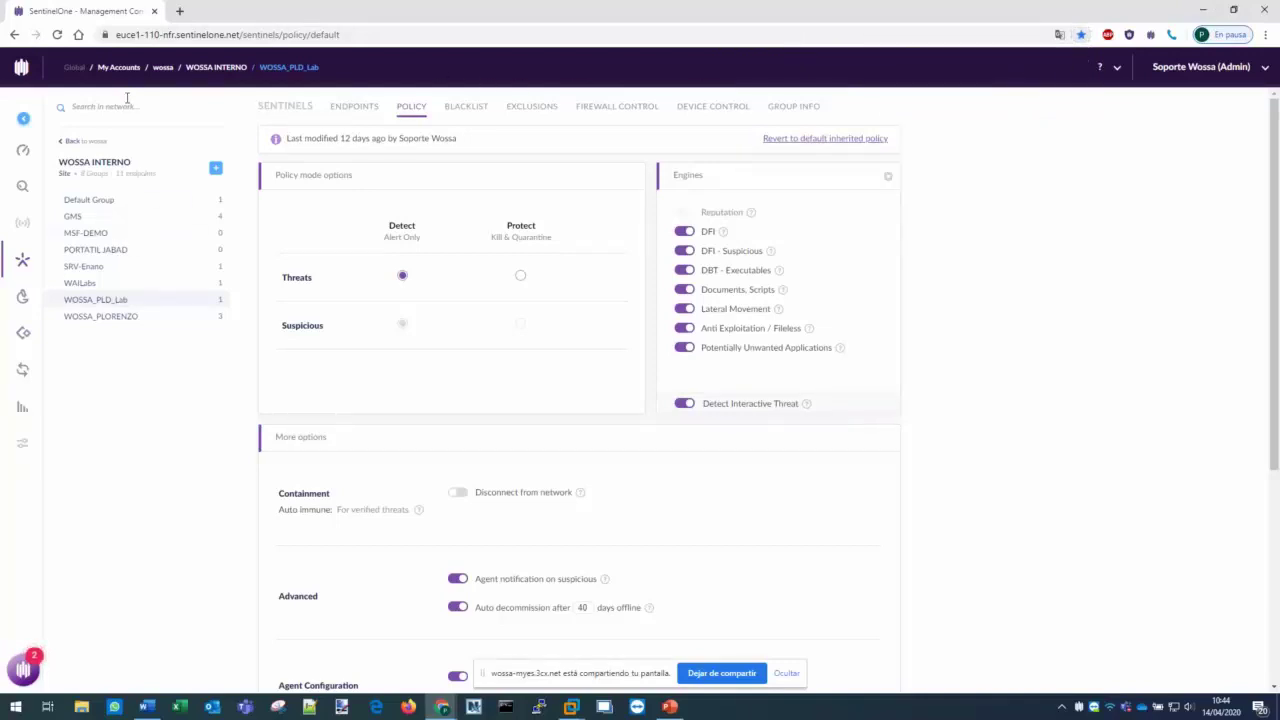
pyautogui.click(138, 34)
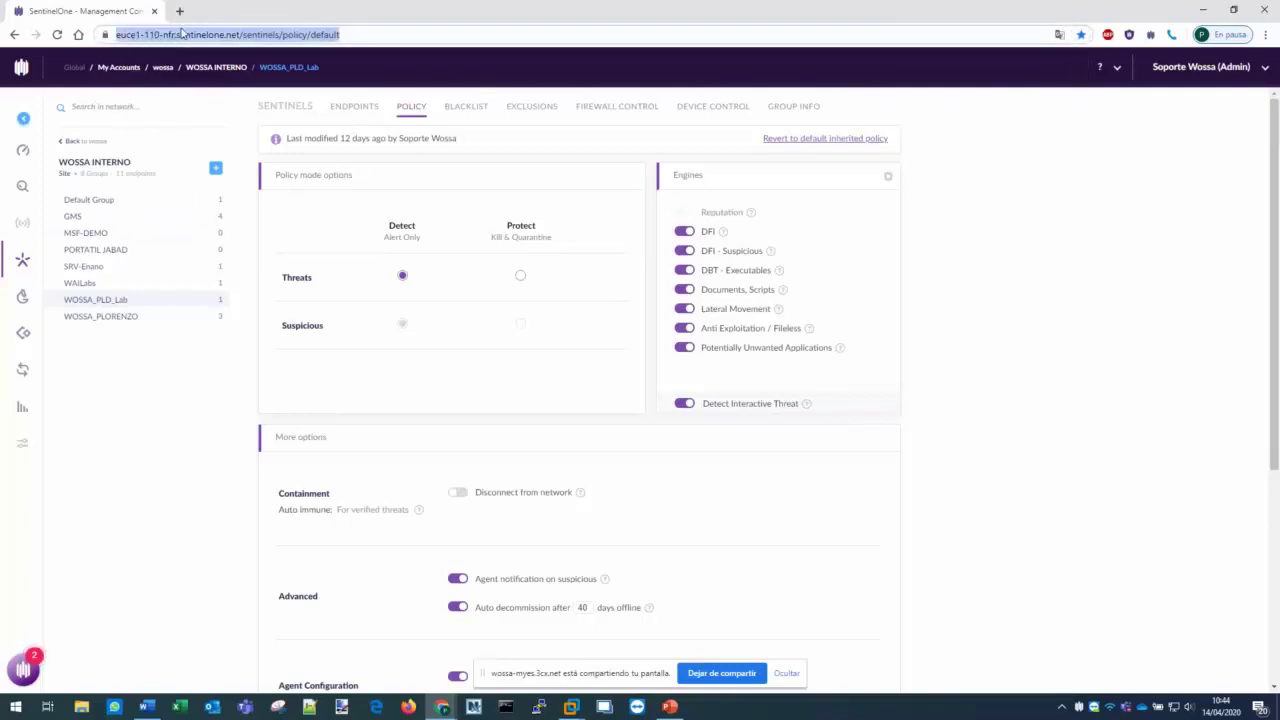
pyautogui.click(180, 11)
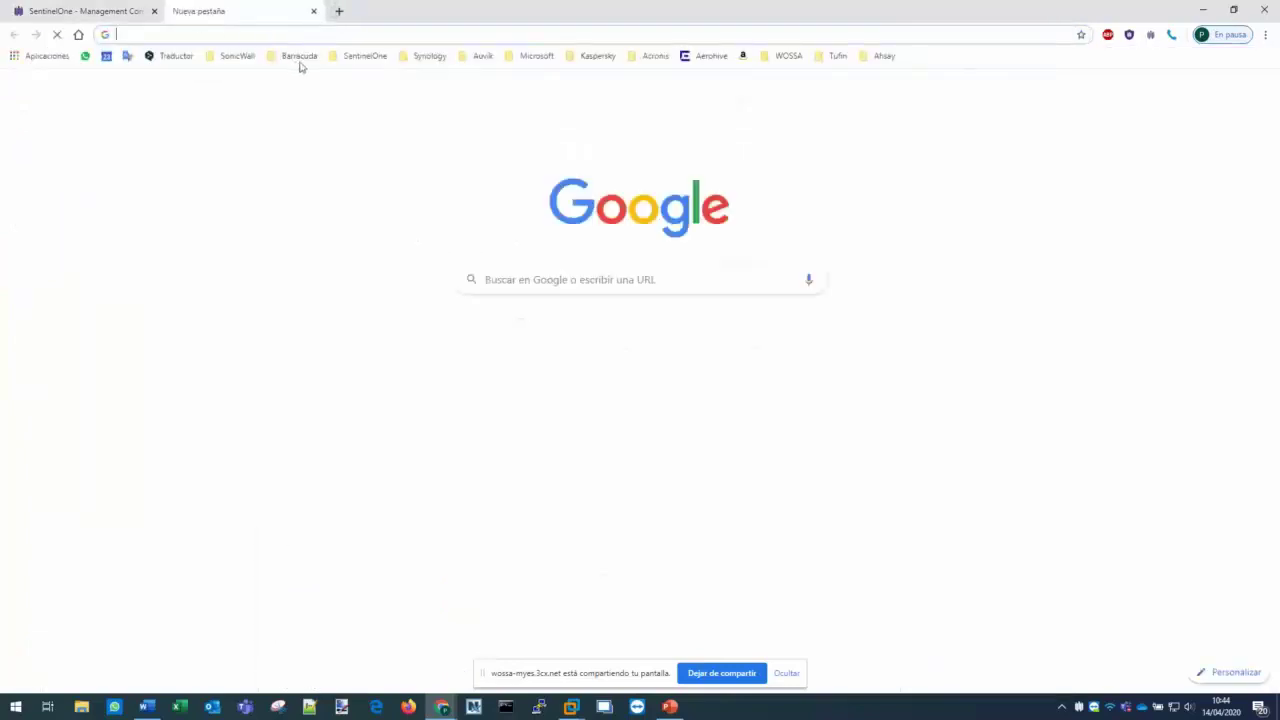
pyautogui.click(358, 56)
pyautogui.moveTo(370, 91)
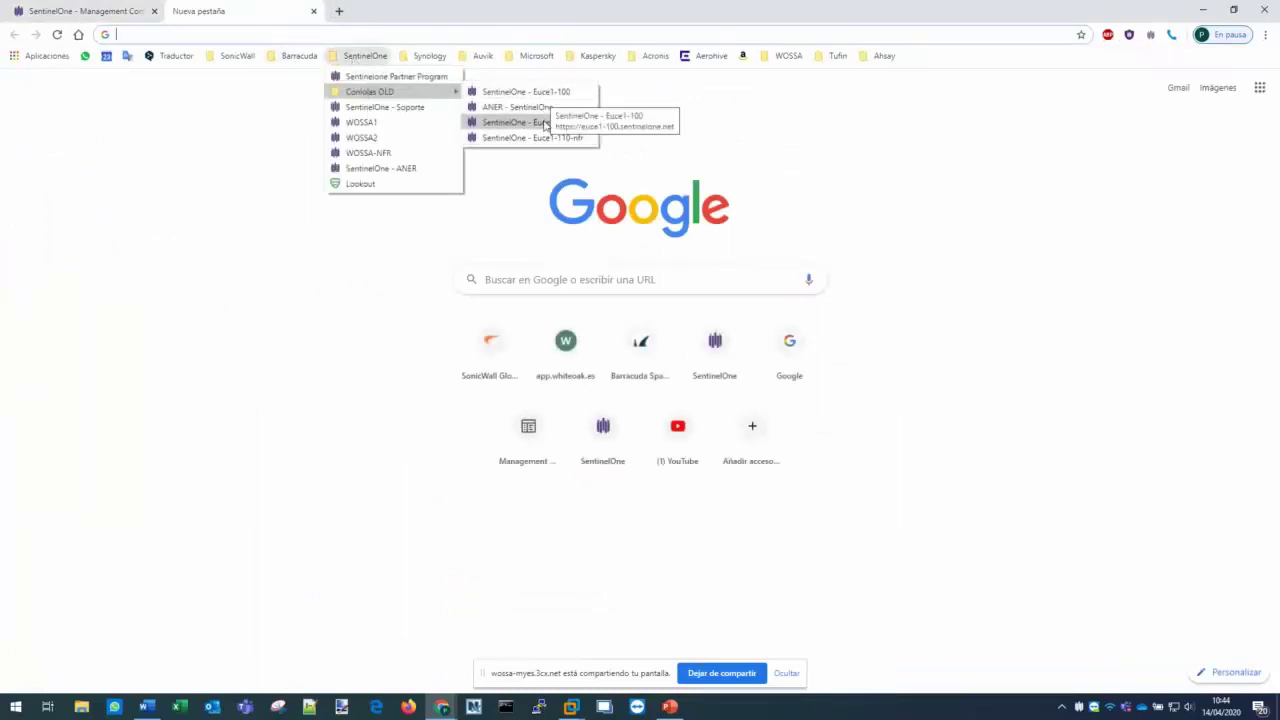
pyautogui.click(313, 12)
pyautogui.click(313, 11)
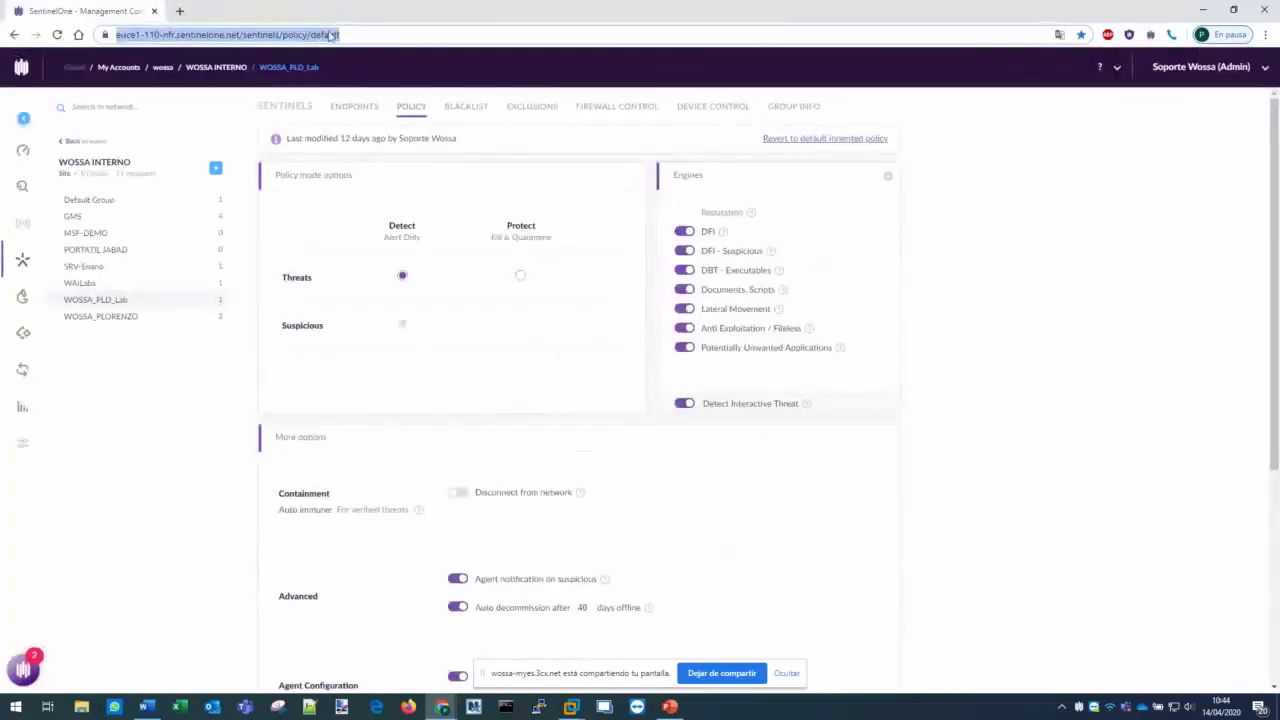
pyautogui.click(421, 197)
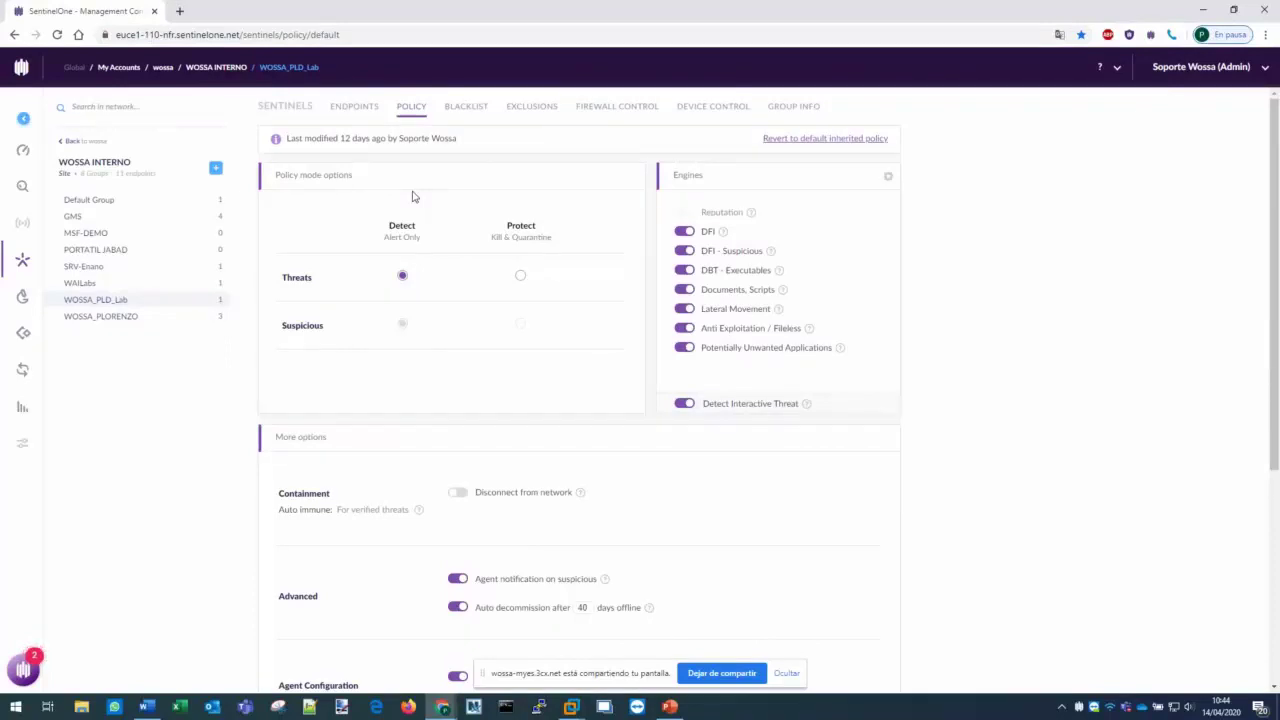
# Open a spare new tab, then log out through the admin account menu.
pyautogui.click(180, 12)
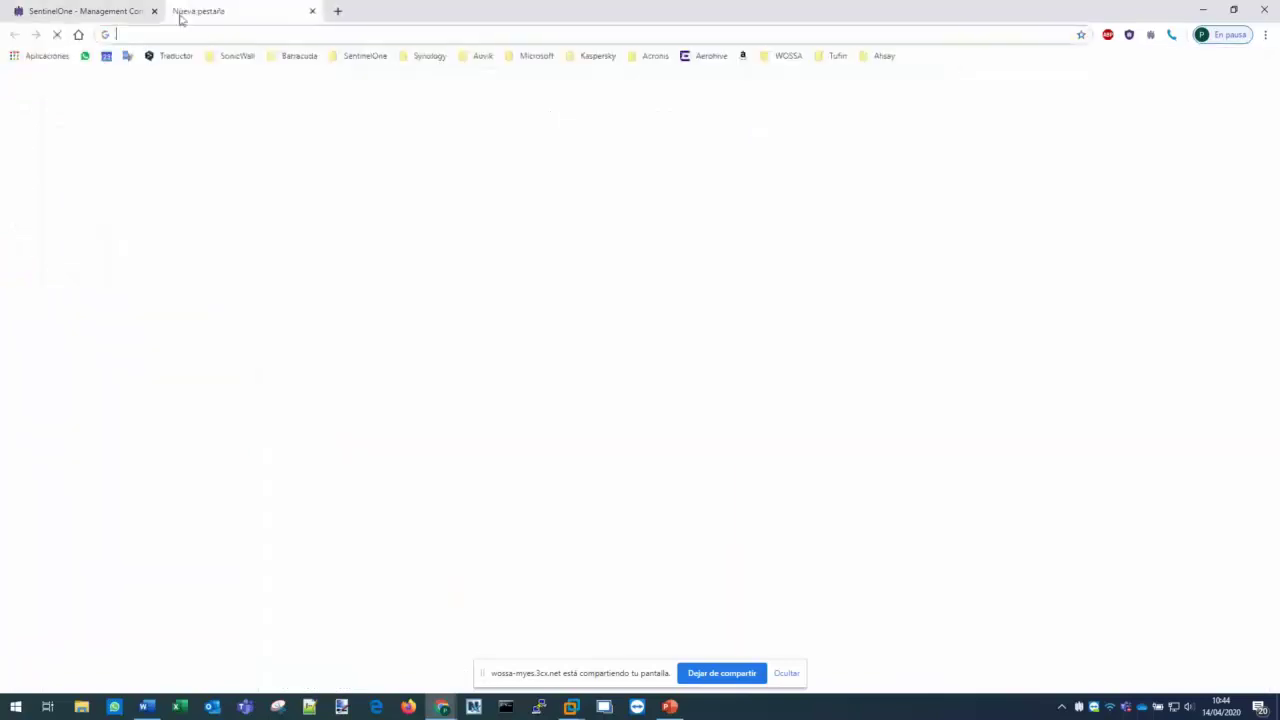
pyautogui.click(85, 11)
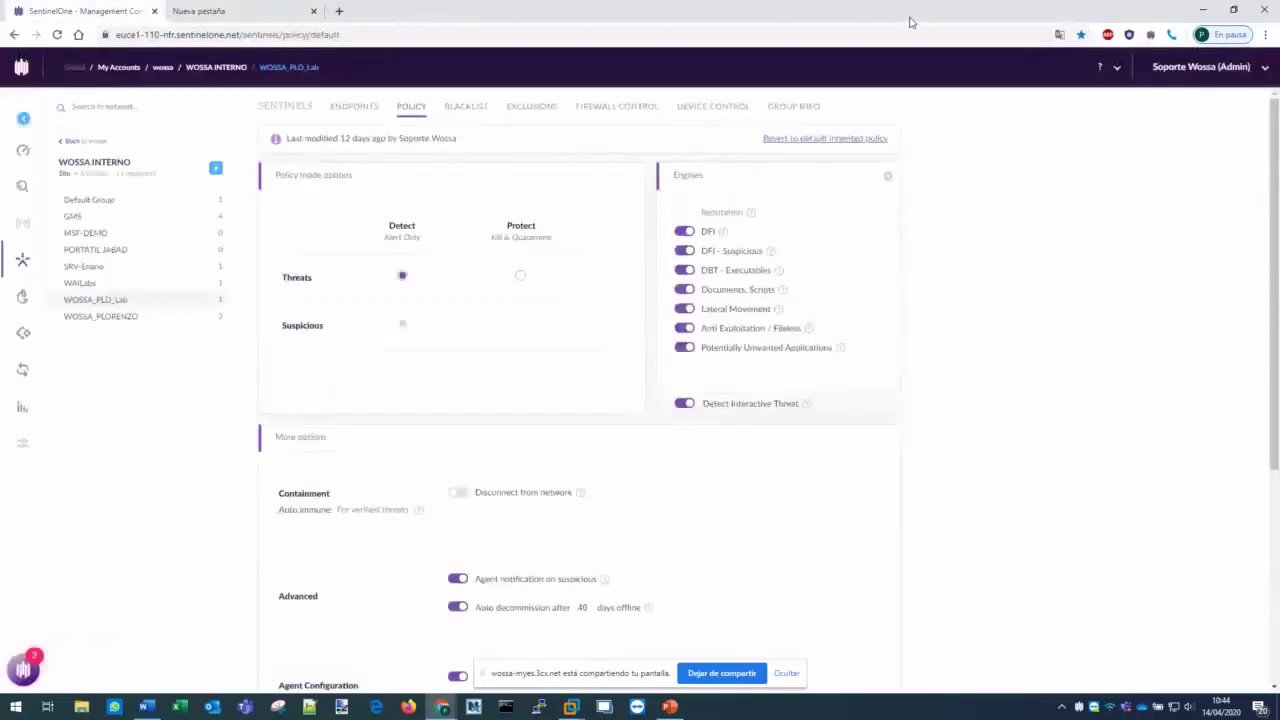
pyautogui.click(1203, 70)
pyautogui.click(1240, 150)
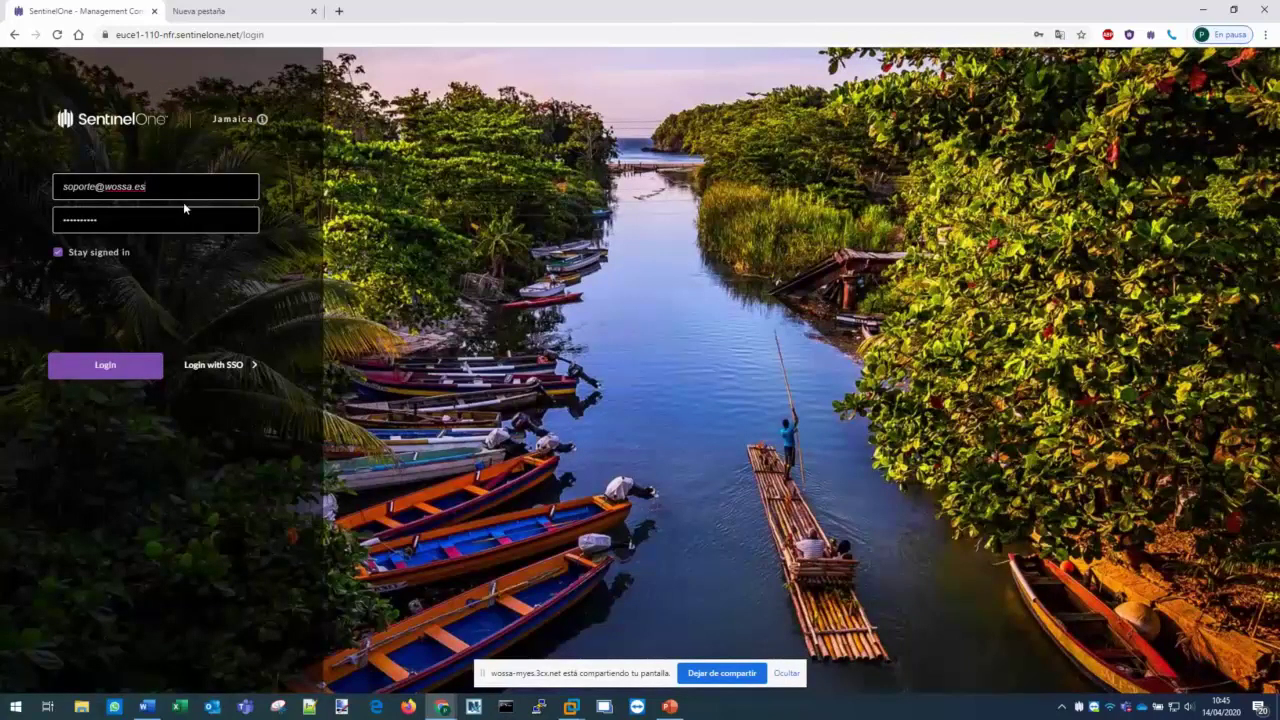
# Sign in with the saved credentials via Password login, reaching the dashboard with 522 unresolved threats.
pyautogui.click(118, 188)
pyautogui.click(84, 168)
pyautogui.click(168, 187)
pyautogui.click(153, 168)
pyautogui.click(100, 222)
pyautogui.click(225, 366)
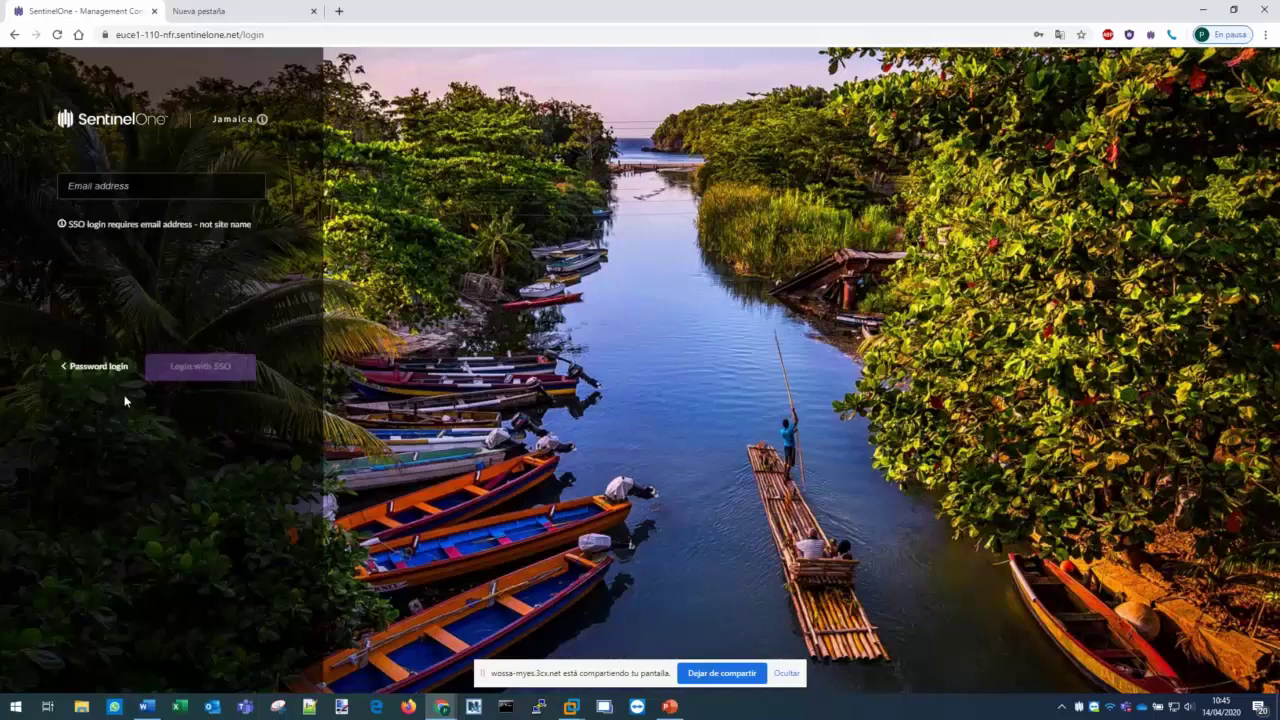
pyautogui.click(110, 368)
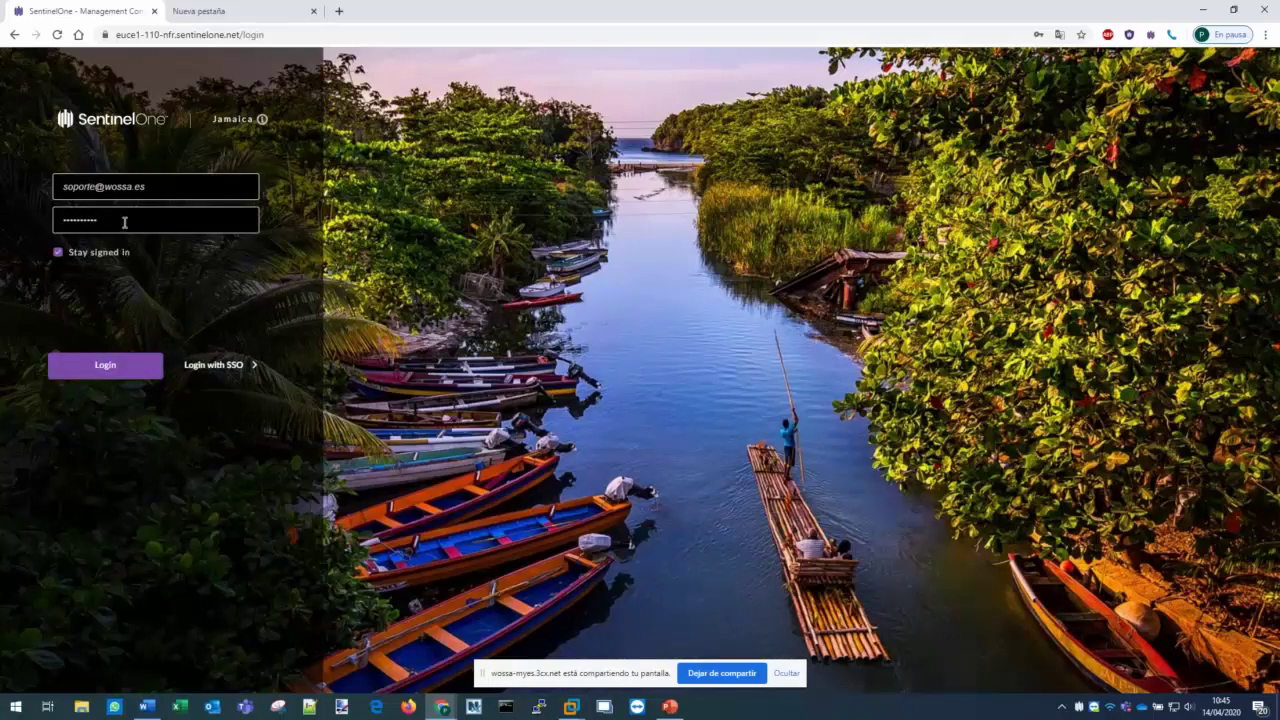
pyautogui.click(118, 366)
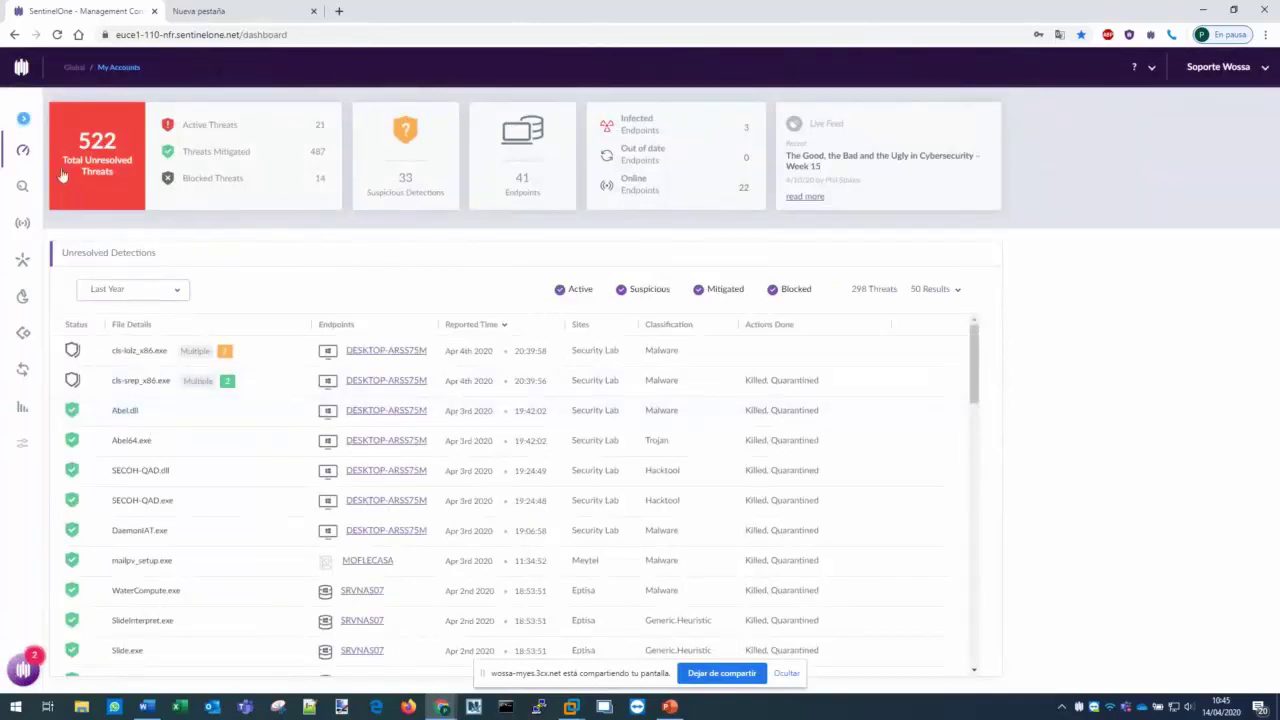
# Scope the console to the wossa account, then the WOSSA INTERNO site (8 groups, 11 endpoints).
pyautogui.moveTo(40, 178)
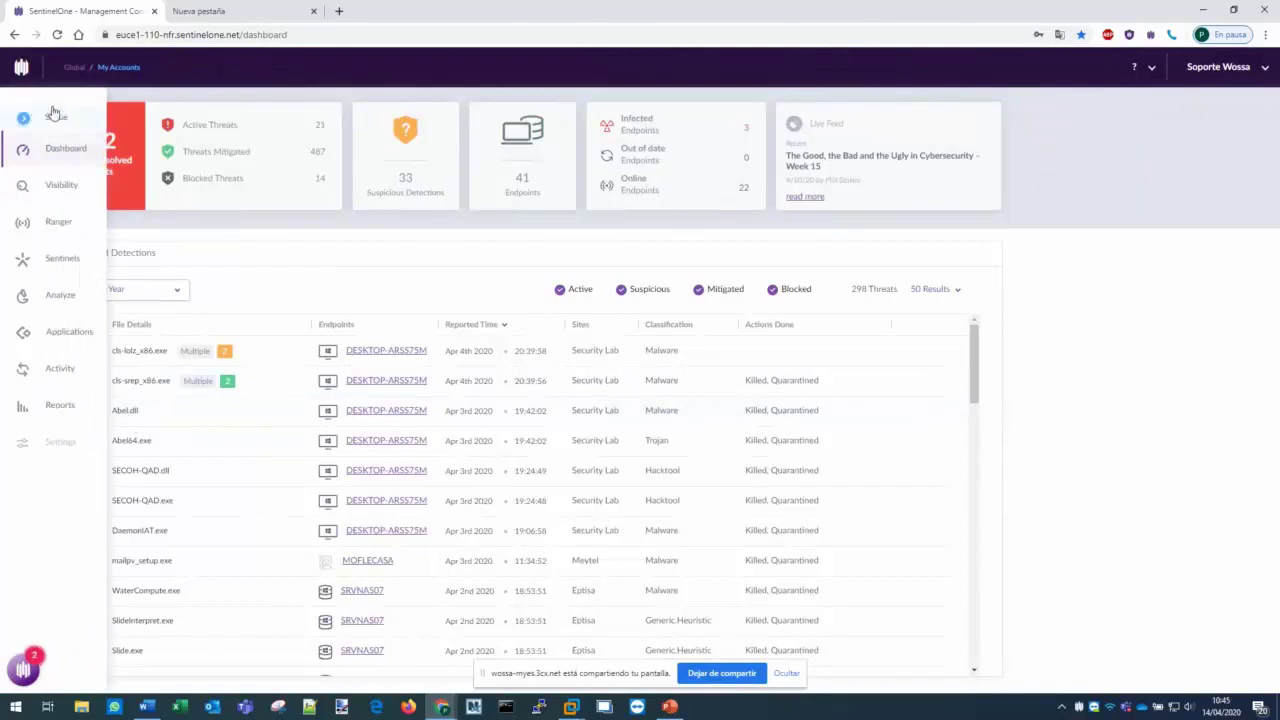
pyautogui.click(54, 117)
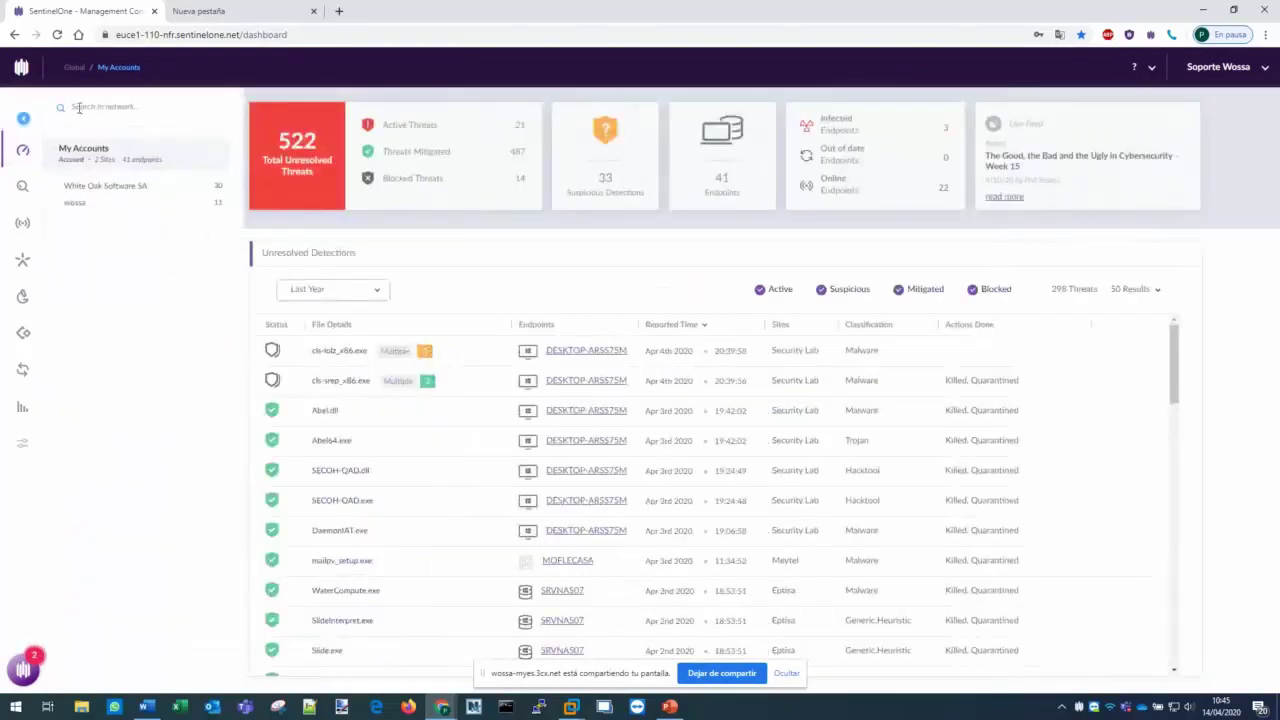
pyautogui.click(24, 119)
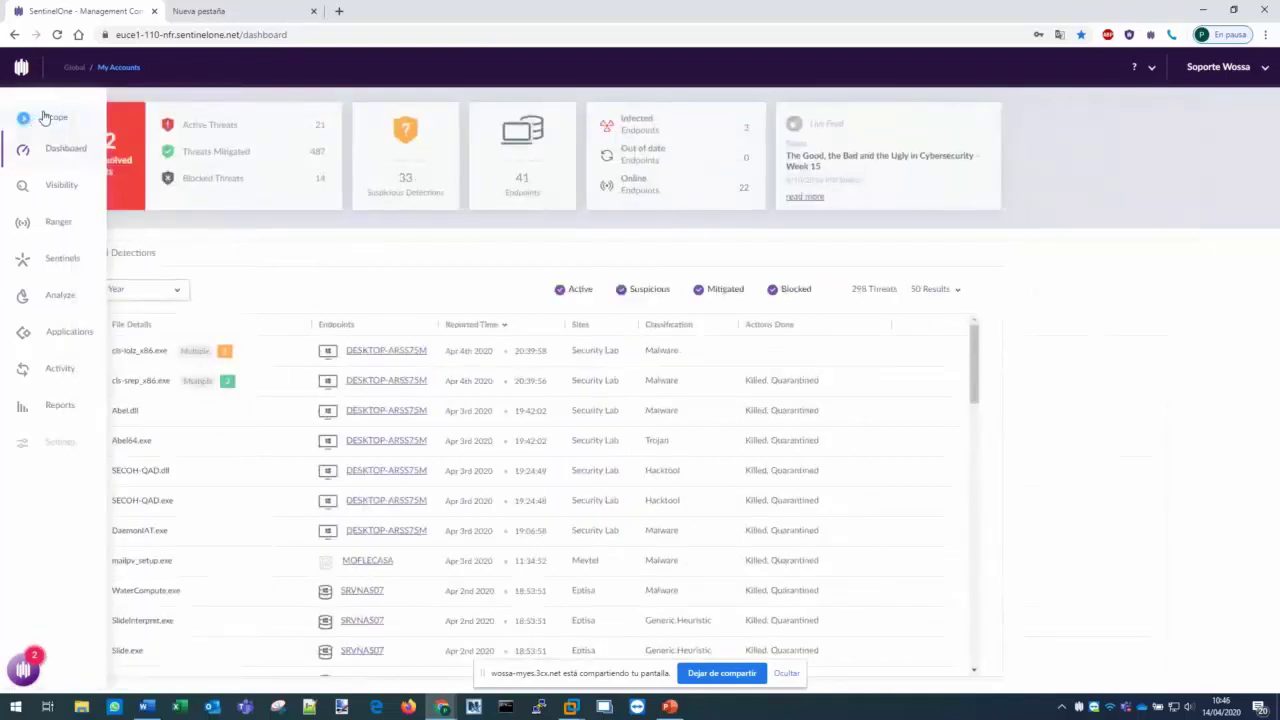
pyautogui.click(42, 118)
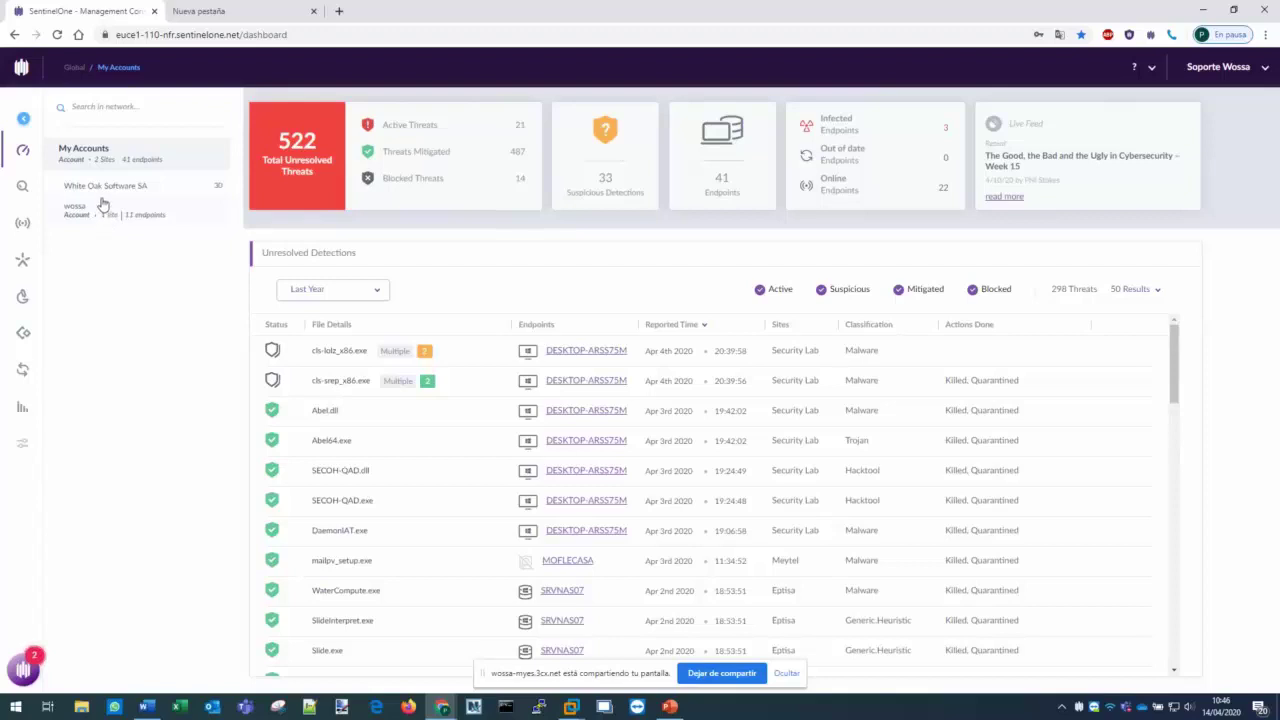
pyautogui.click(96, 213)
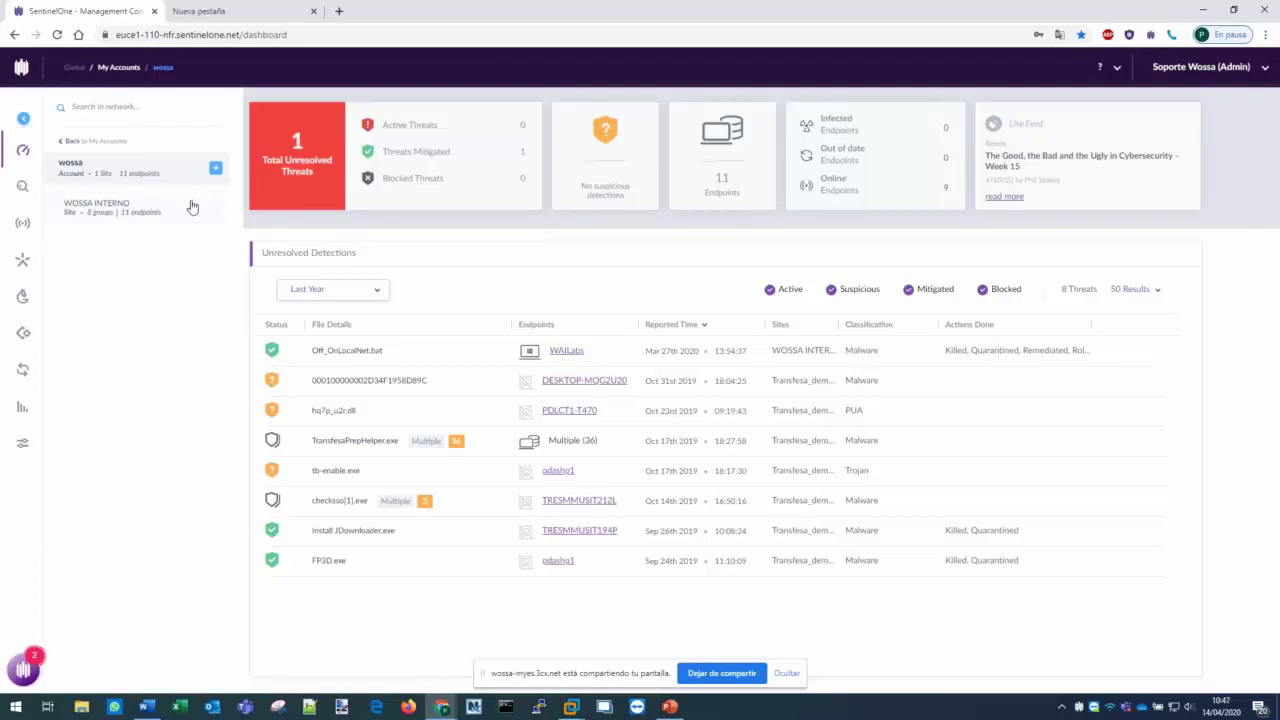
pyautogui.click(184, 216)
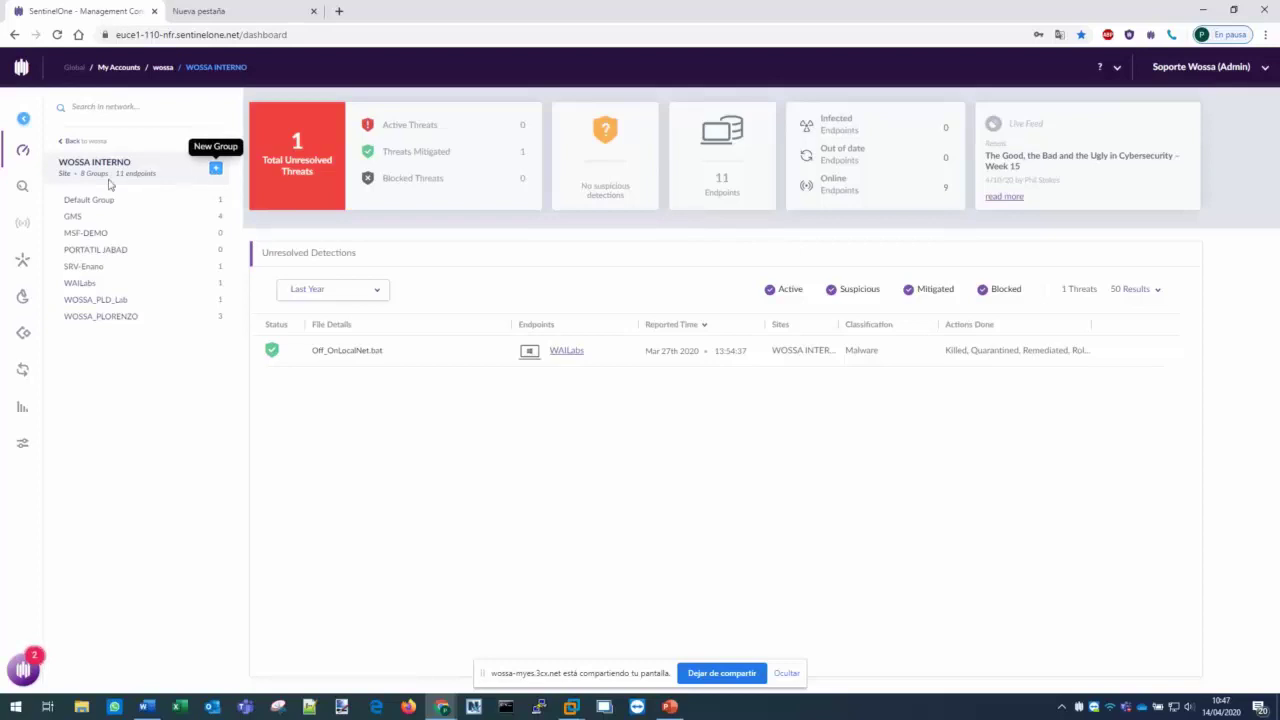
# Check the site's endpoint list and agent packages, then re-scope to WOSSA INTERNO.
pyautogui.click(22, 259)
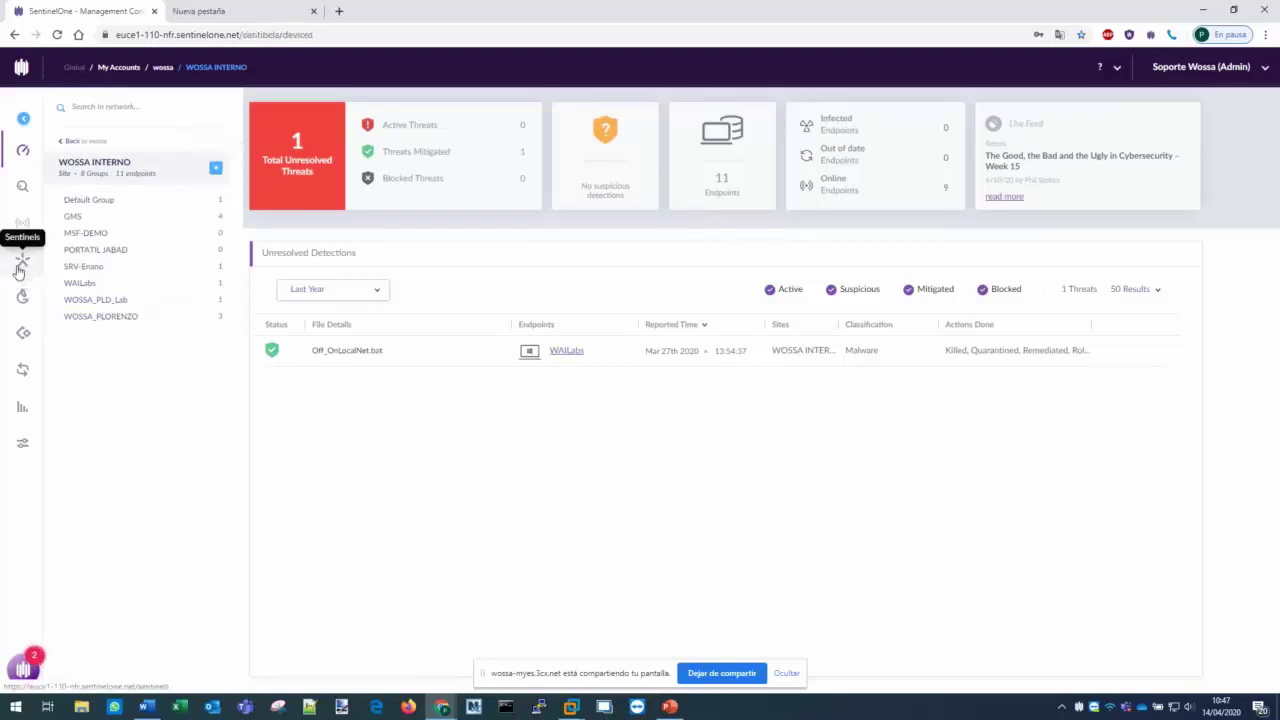
pyautogui.click(772, 116)
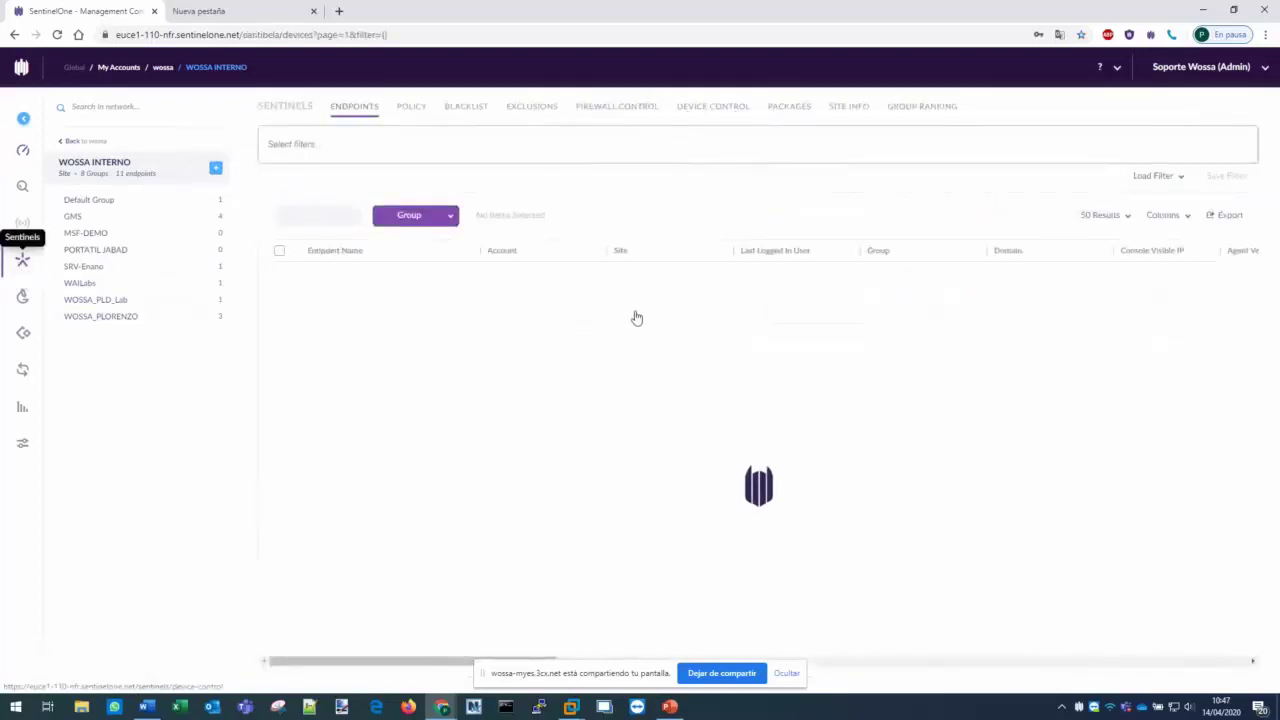
pyautogui.click(163, 68)
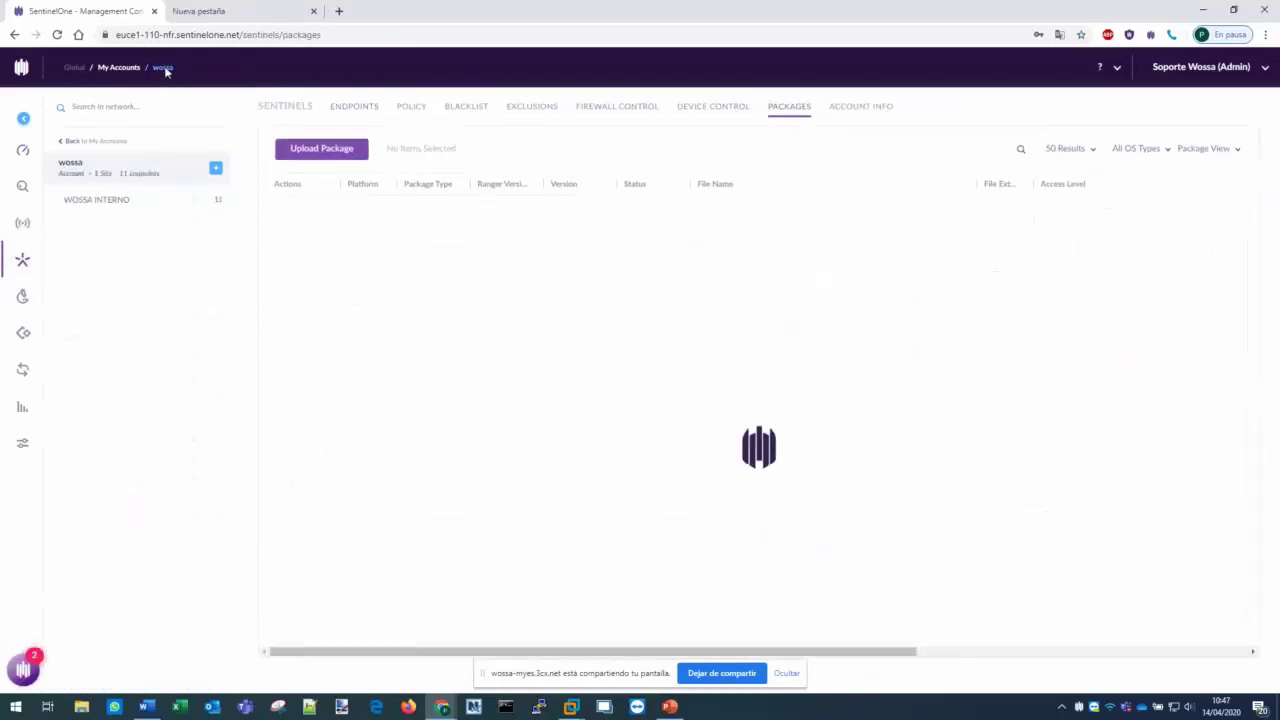
pyautogui.click(149, 205)
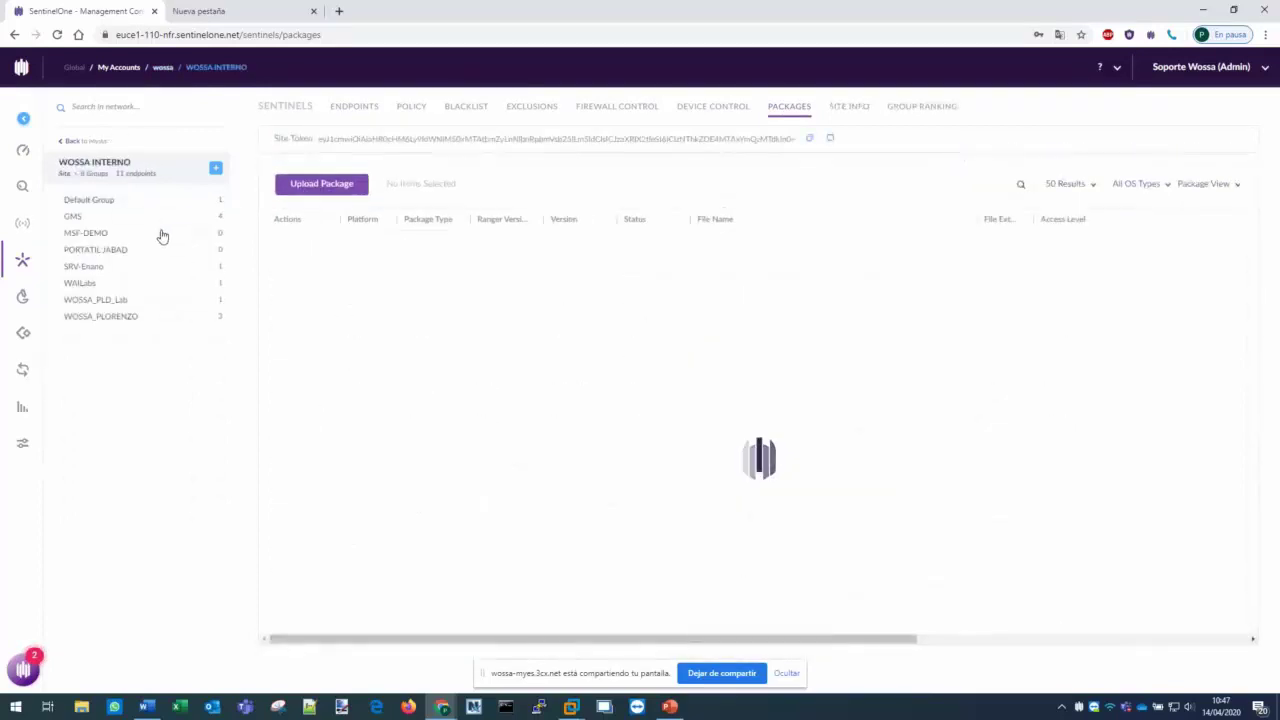
# List the Default Group's endpoints, then return to the WOSSA INTERNO site dashboard.
pyautogui.click(118, 203)
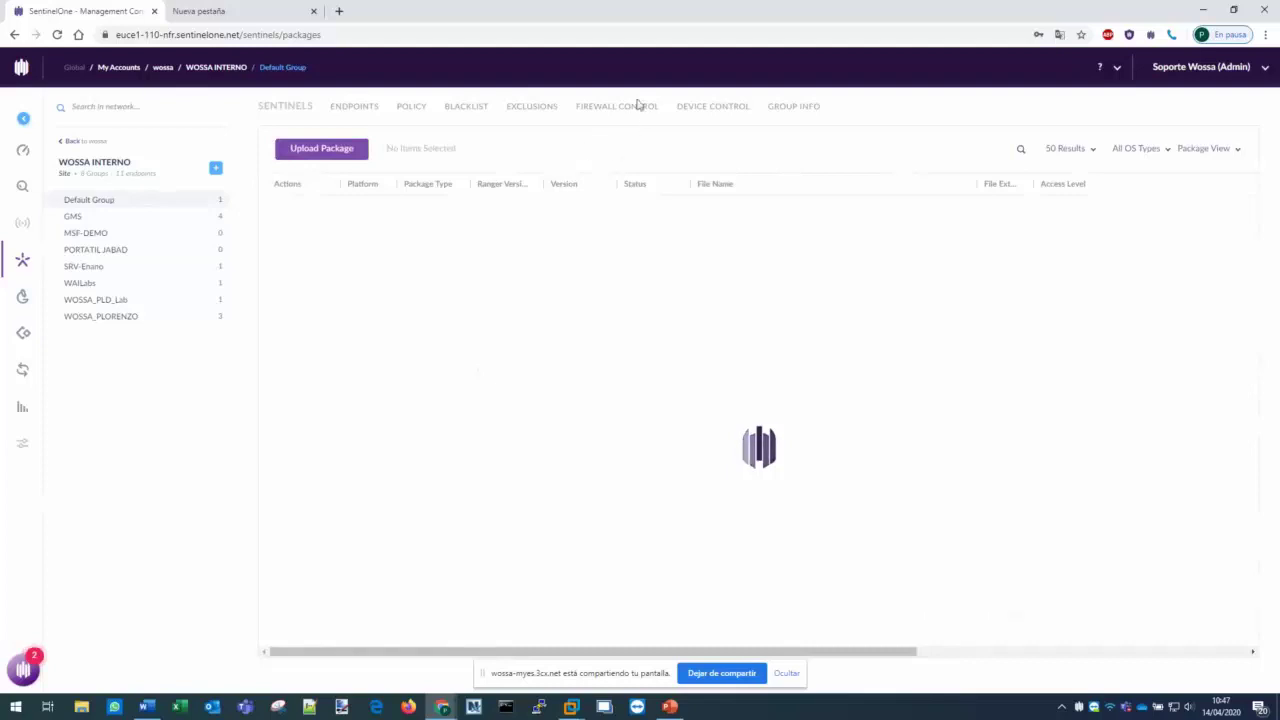
pyautogui.click(354, 106)
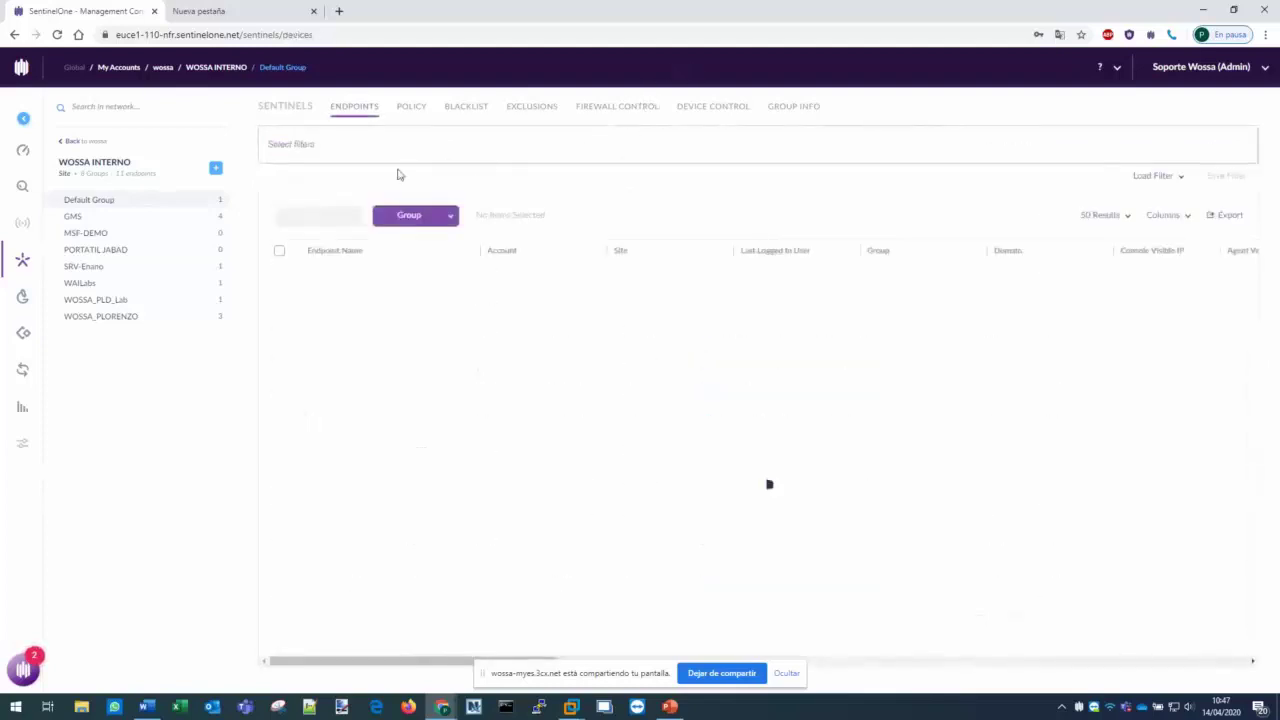
pyautogui.click(144, 173)
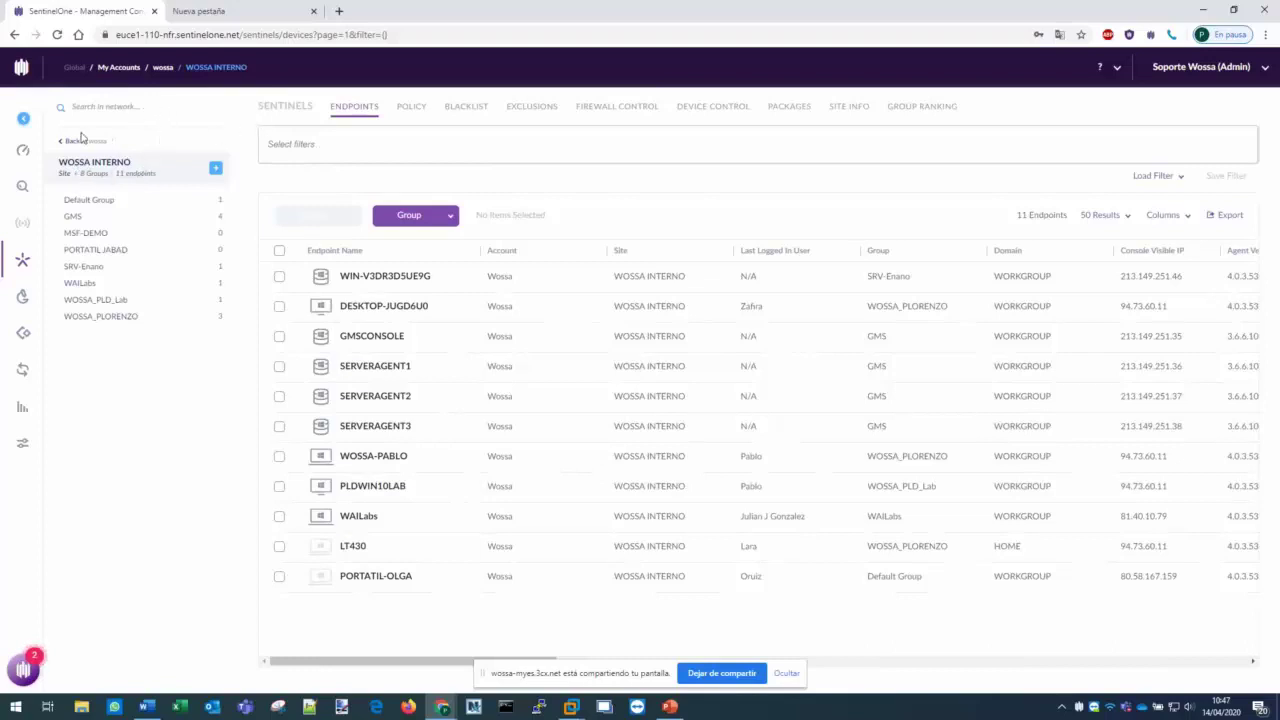
pyautogui.click(29, 148)
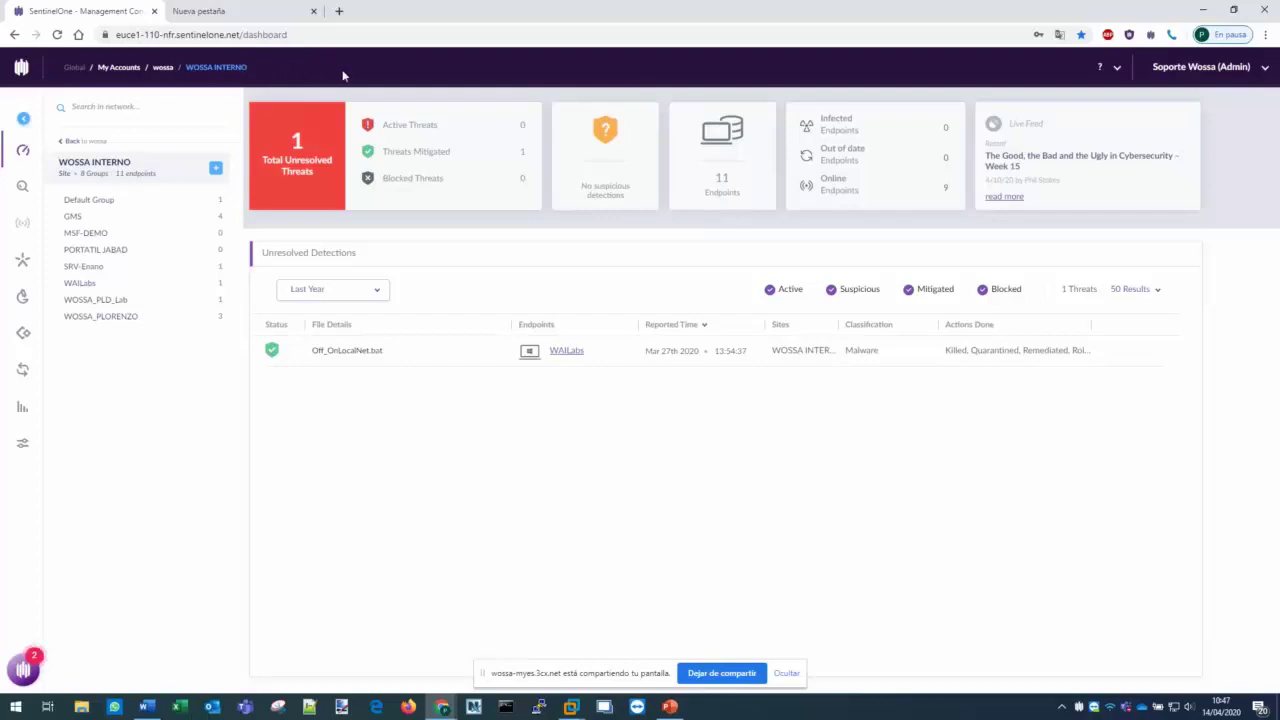
# Close the empty 'Nueva pestaña' tab and glance at WOSSA_PLD_Lab before returning to WOSSA INTERNO.
pyautogui.click(313, 11)
pyautogui.click(121, 299)
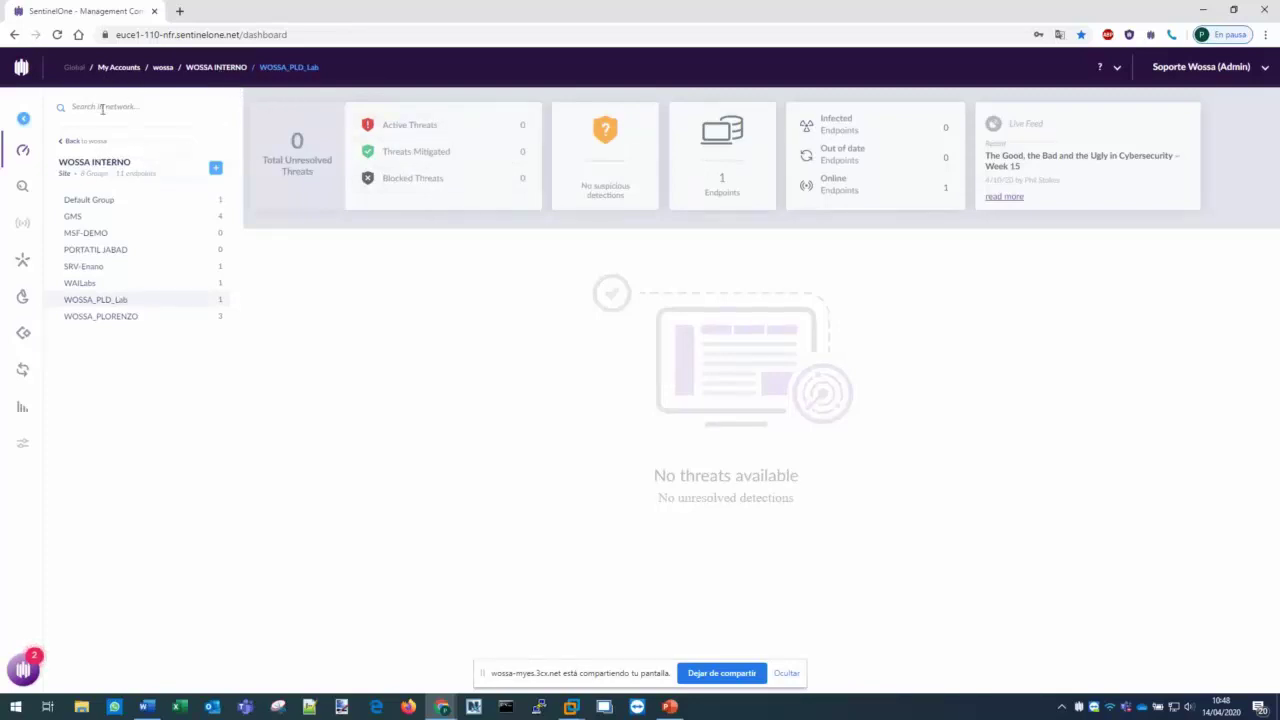
pyautogui.click(208, 67)
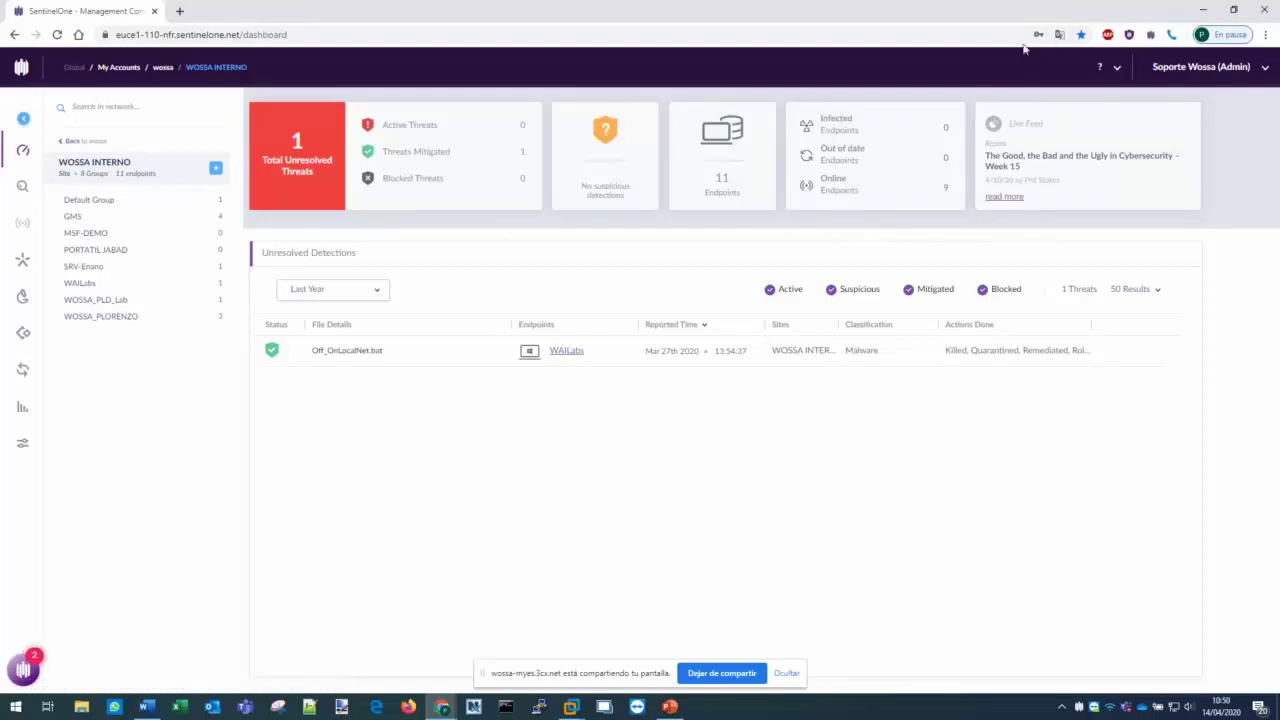
# View the console's About version information, then bring up the help options list again.
pyautogui.click(1097, 67)
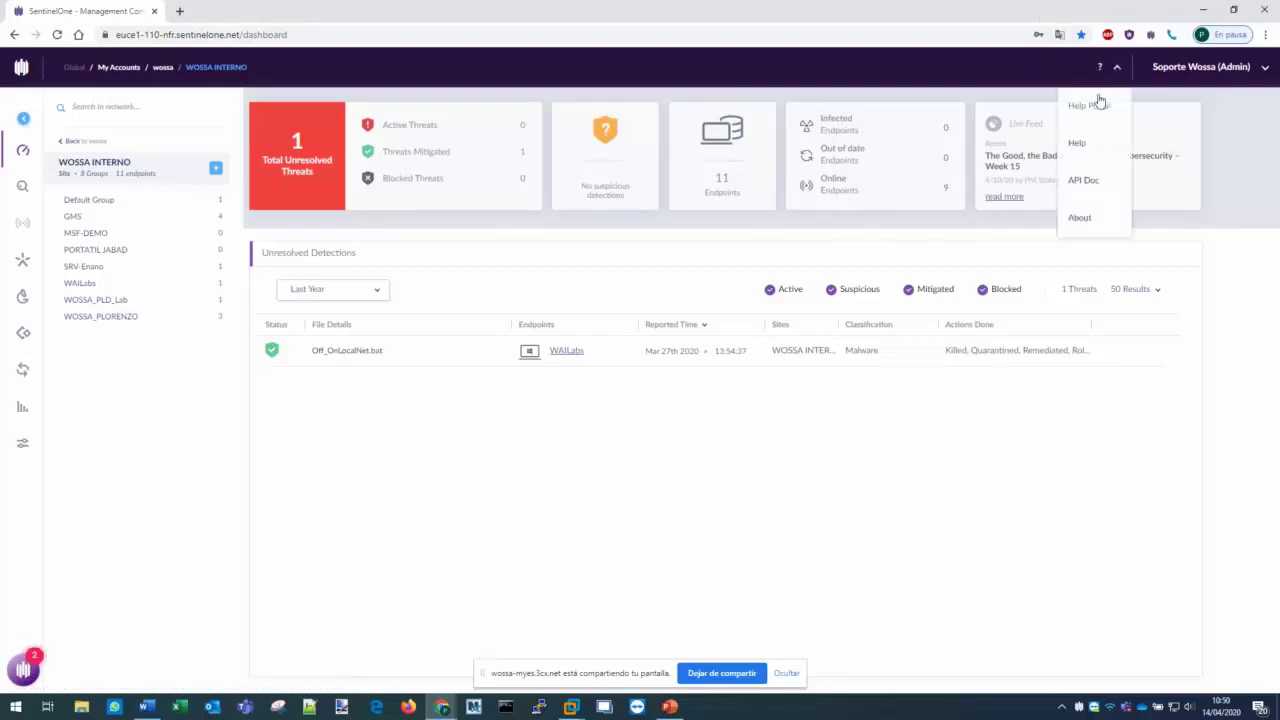
pyautogui.click(1080, 218)
pyautogui.click(654, 324)
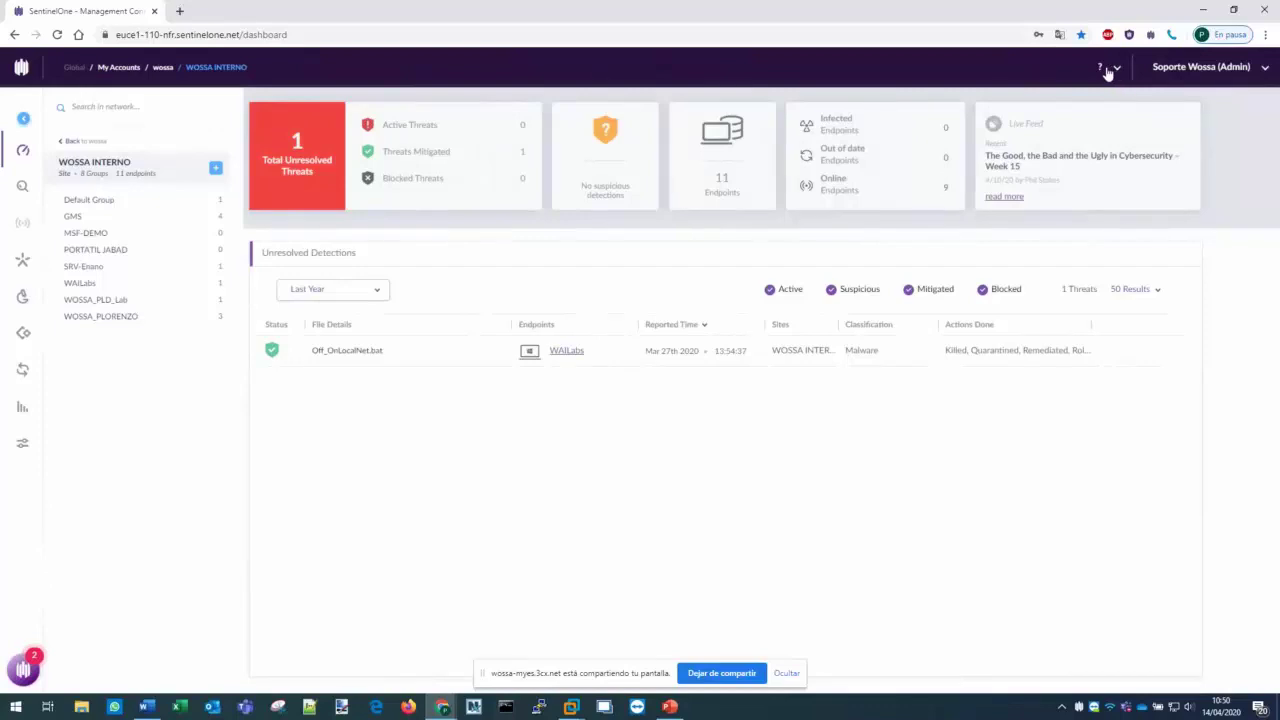
pyautogui.click(1118, 69)
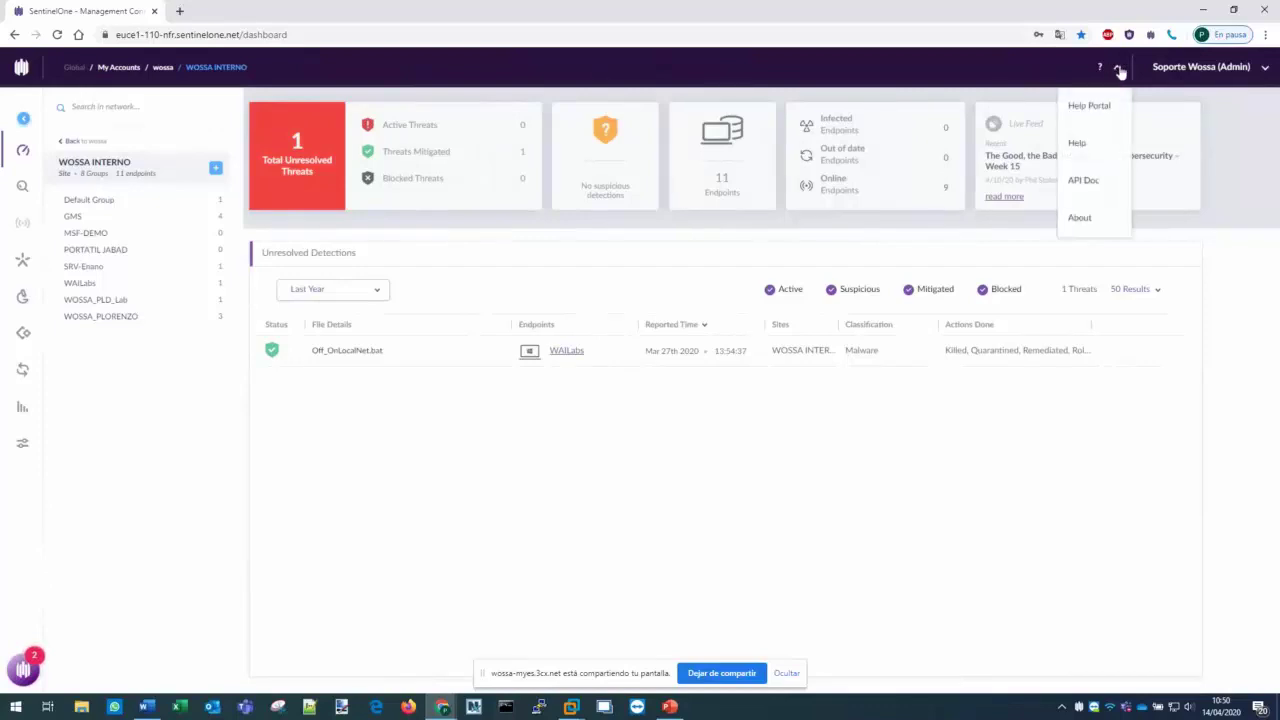
# Open the English help guide, search 'engines', and read the Policy Engines [Multi-Site] page.
pyautogui.click(1094, 149)
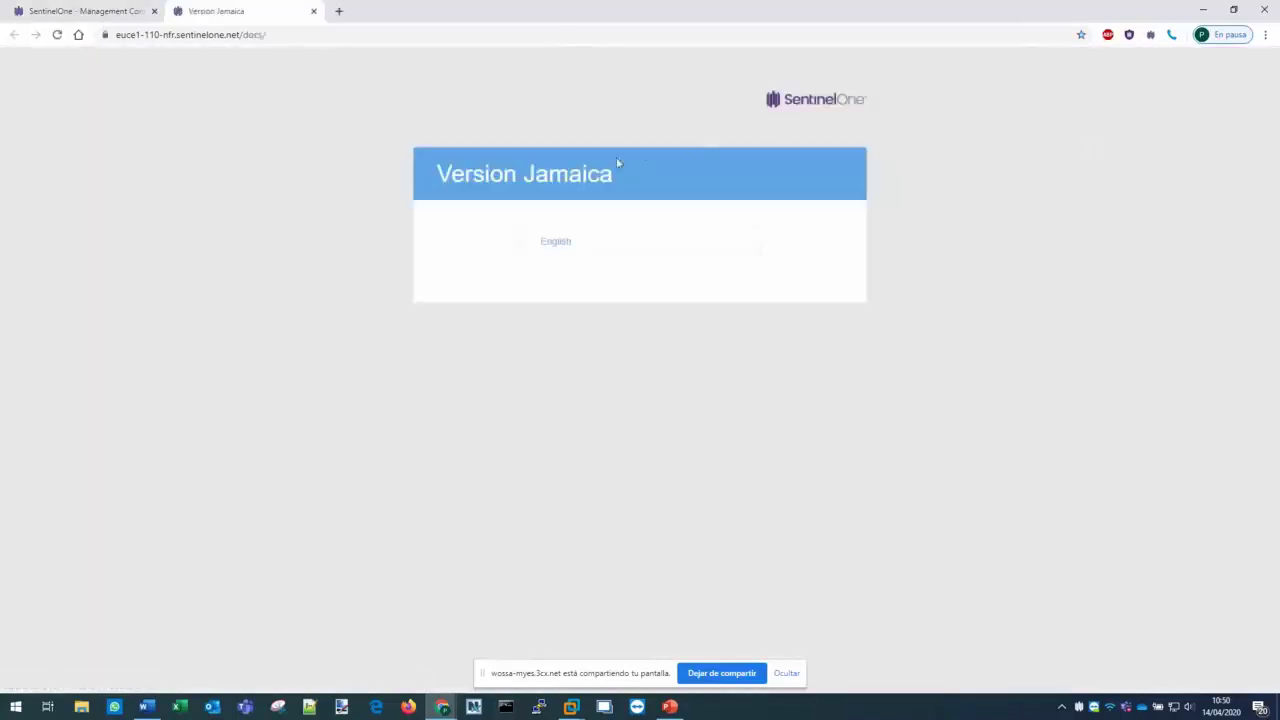
pyautogui.click(552, 244)
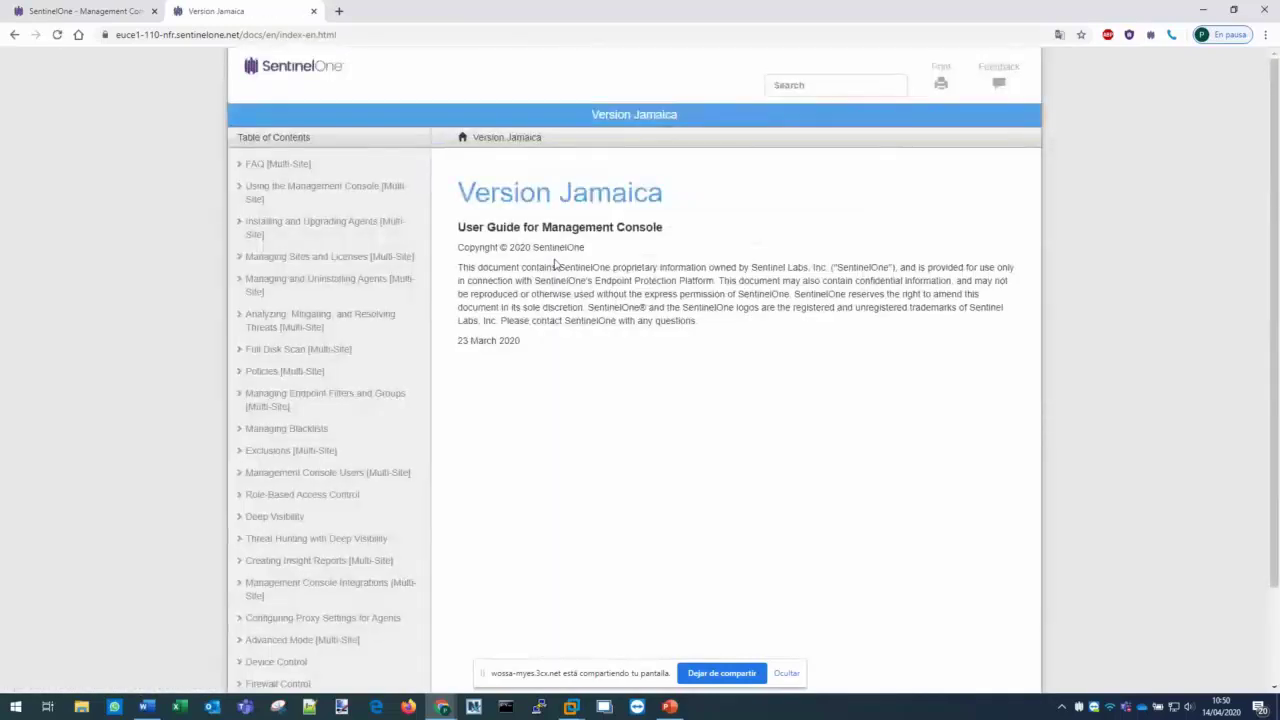
pyautogui.click(770, 85)
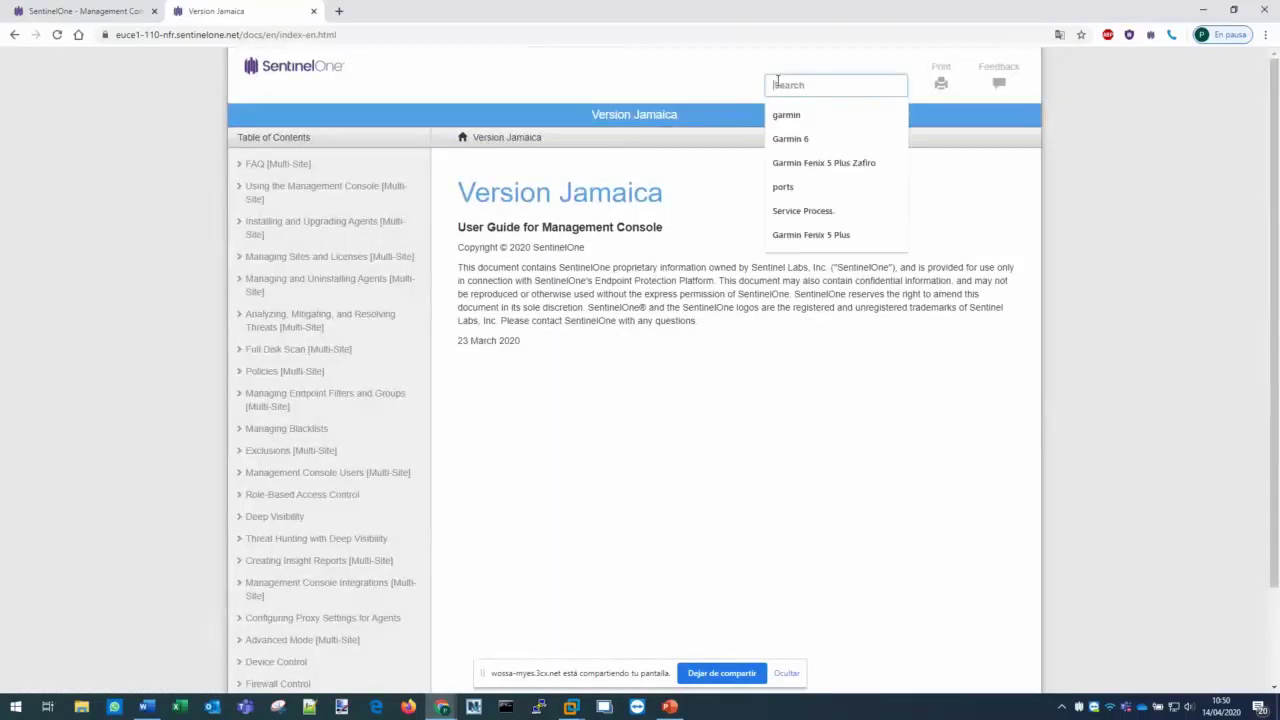
pyautogui.write('engin')
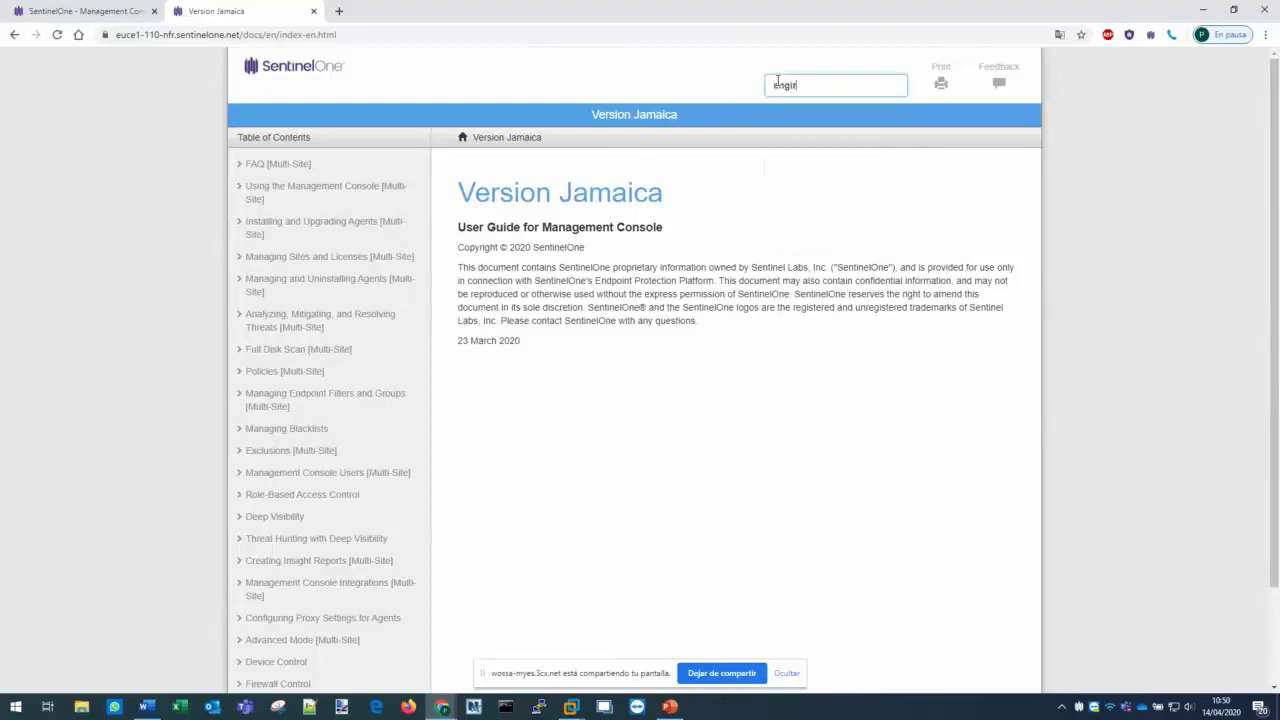
pyautogui.press('Return')
pyautogui.write('ines')
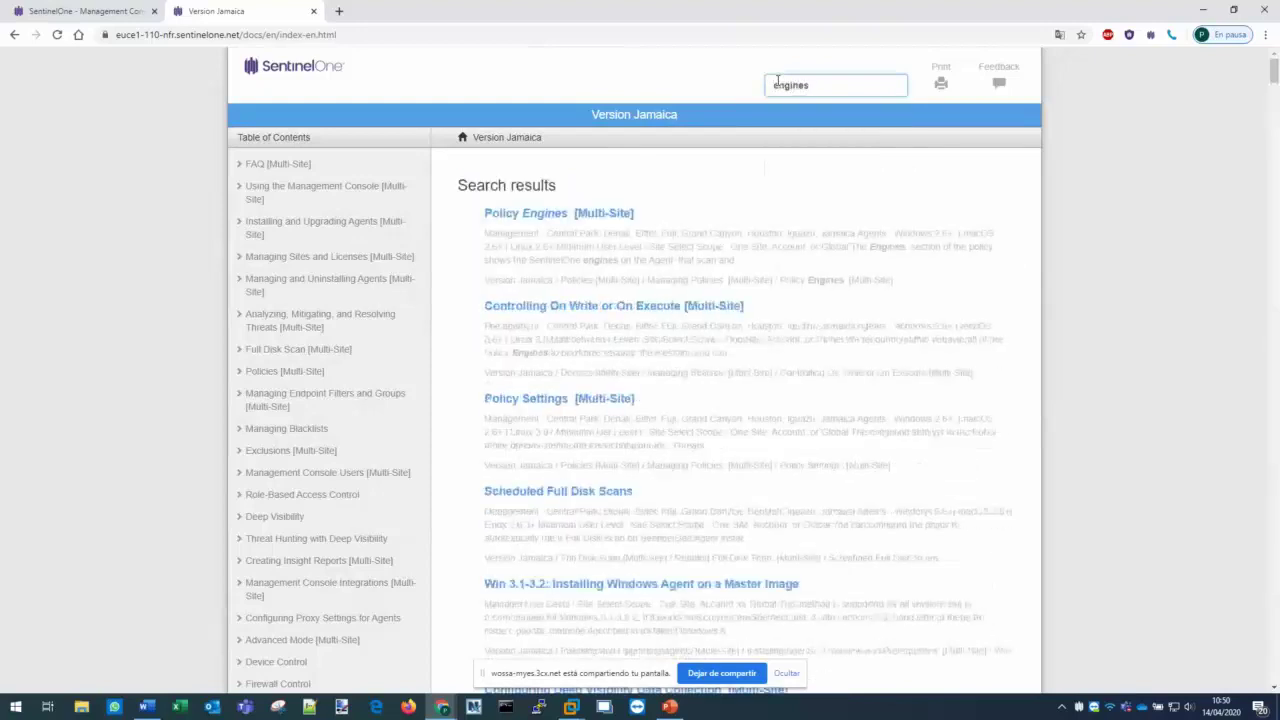
pyautogui.click(559, 228)
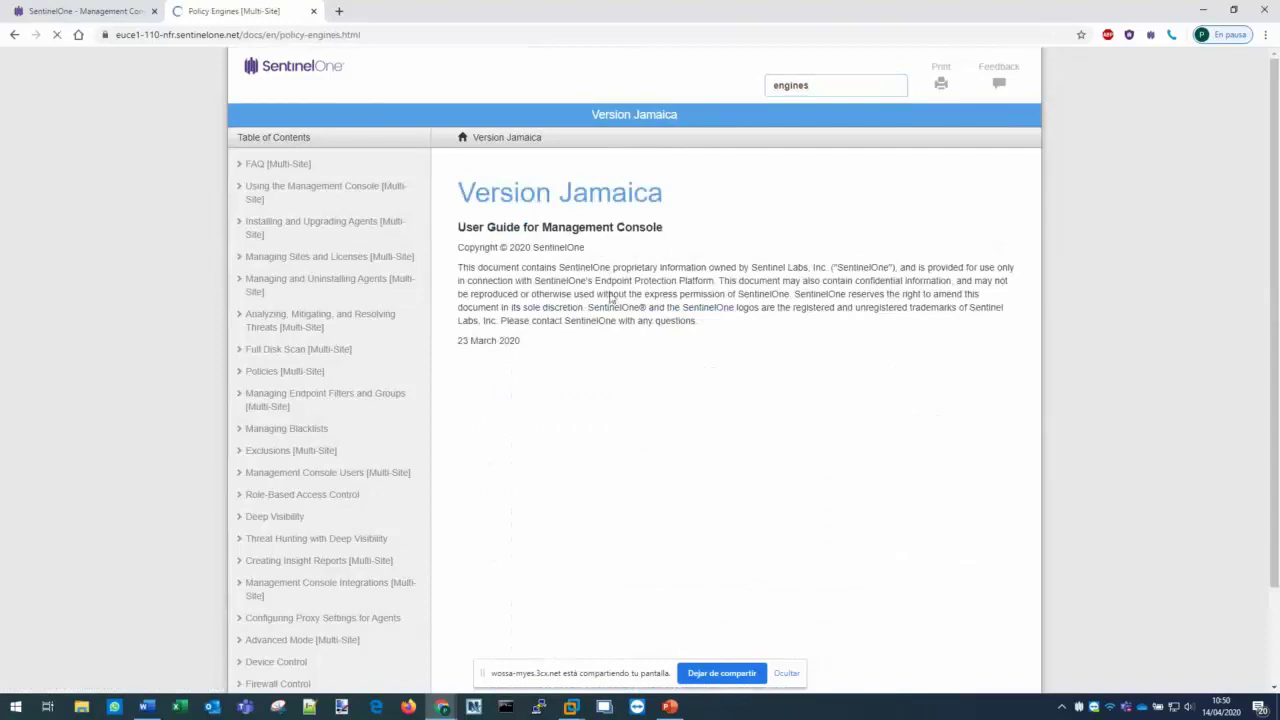
pyautogui.scroll(-1, 700, 380)
pyautogui.scroll(-5, 737, 398)
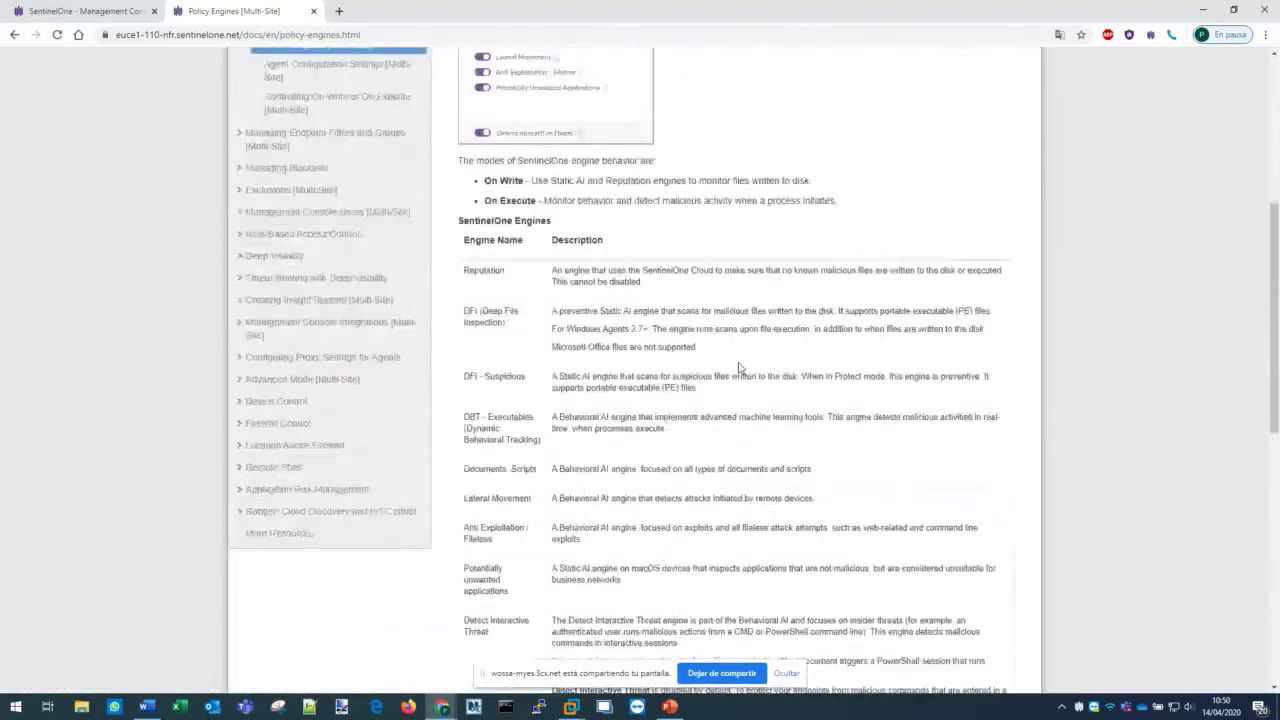
pyautogui.scroll(1, 738, 368)
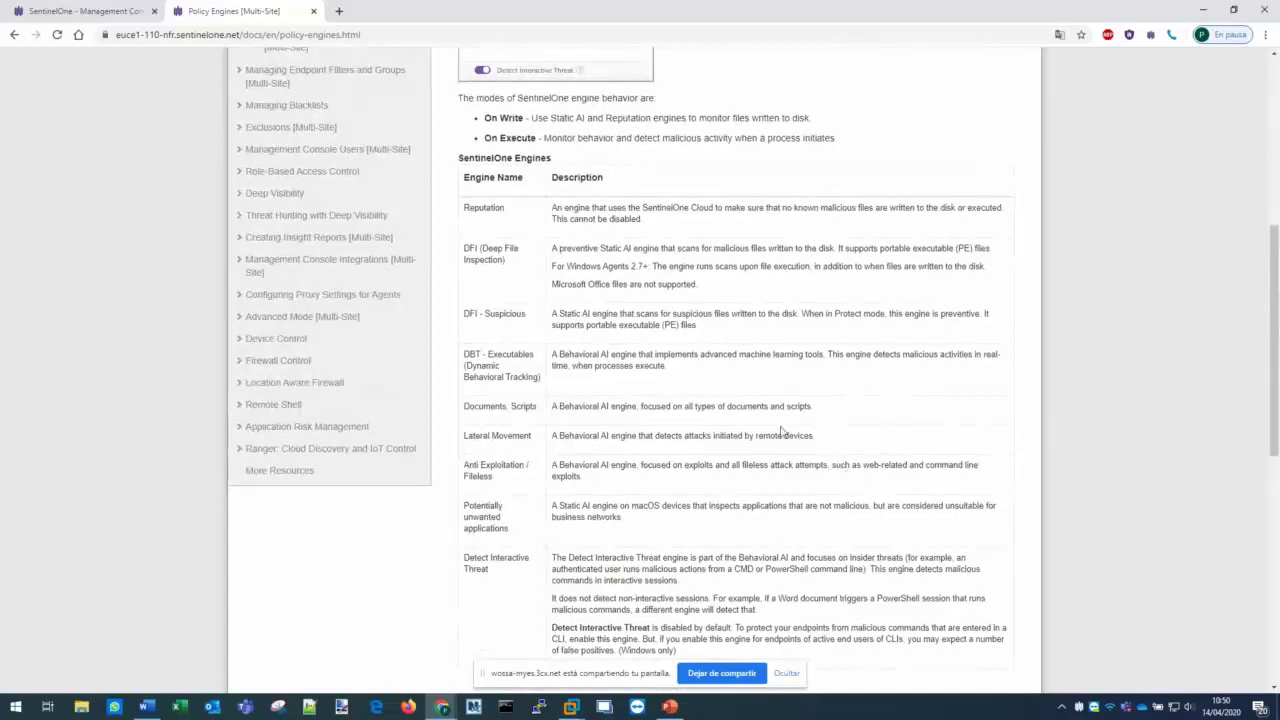
pyautogui.scroll(3, 726, 344)
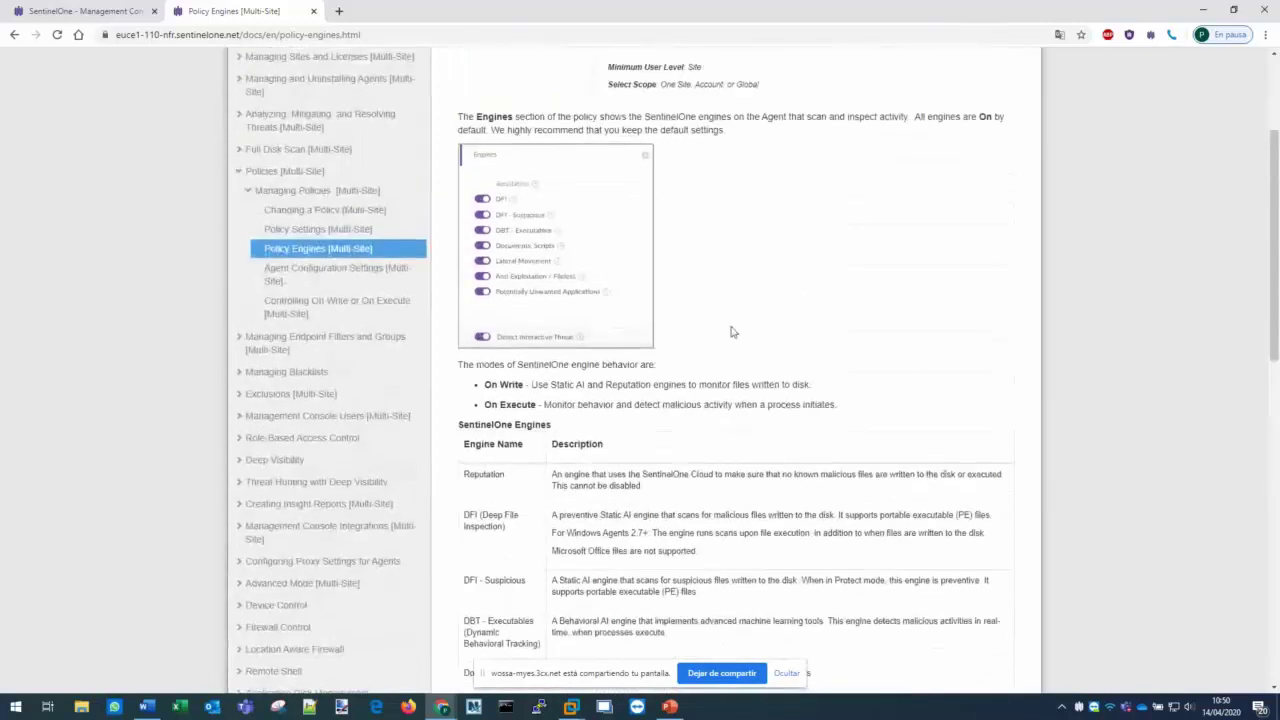
pyautogui.scroll(-1, 735, 318)
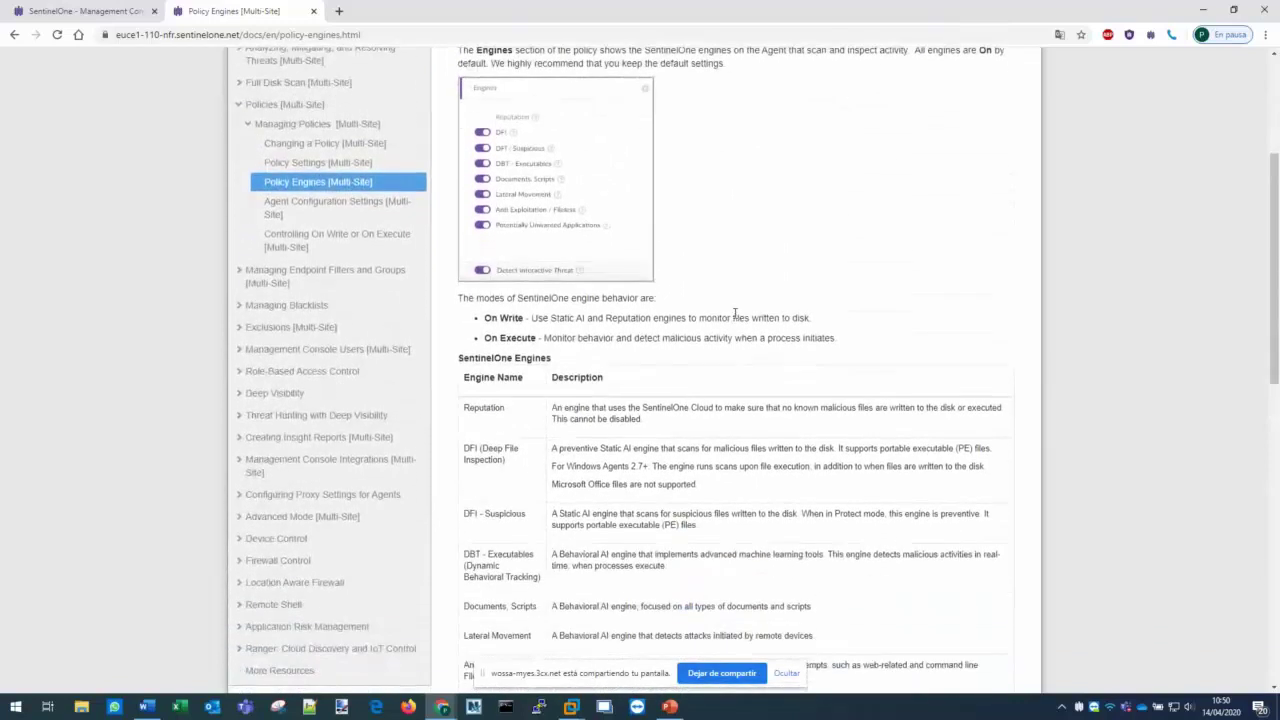
pyautogui.scroll(2, 735, 318)
pyautogui.click(833, 88)
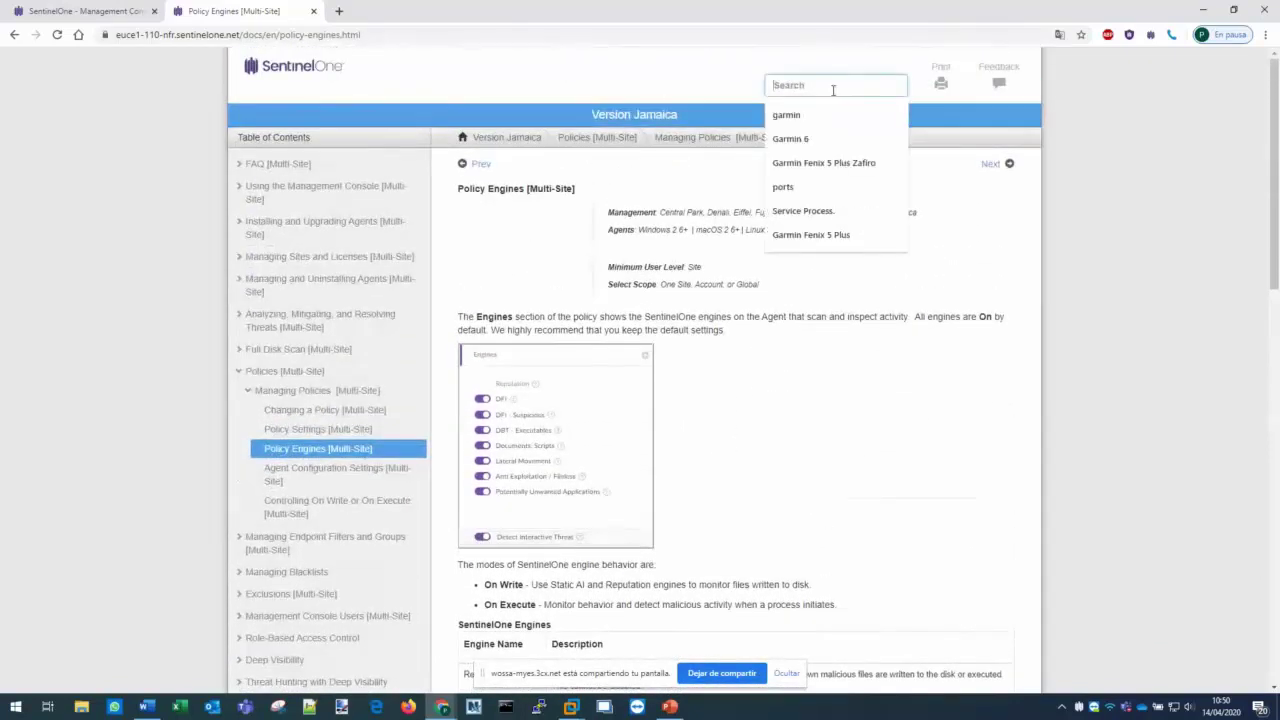
pyautogui.write('dev')
pyautogui.press('Return')
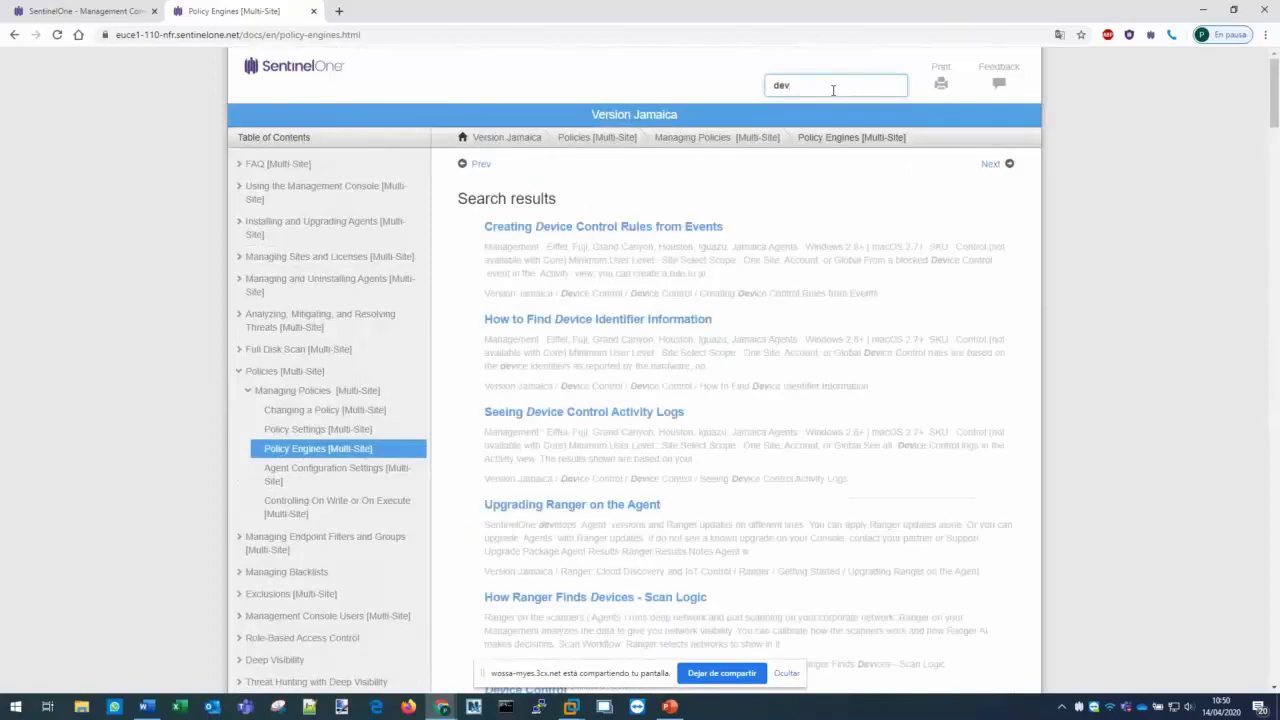
pyautogui.click(665, 227)
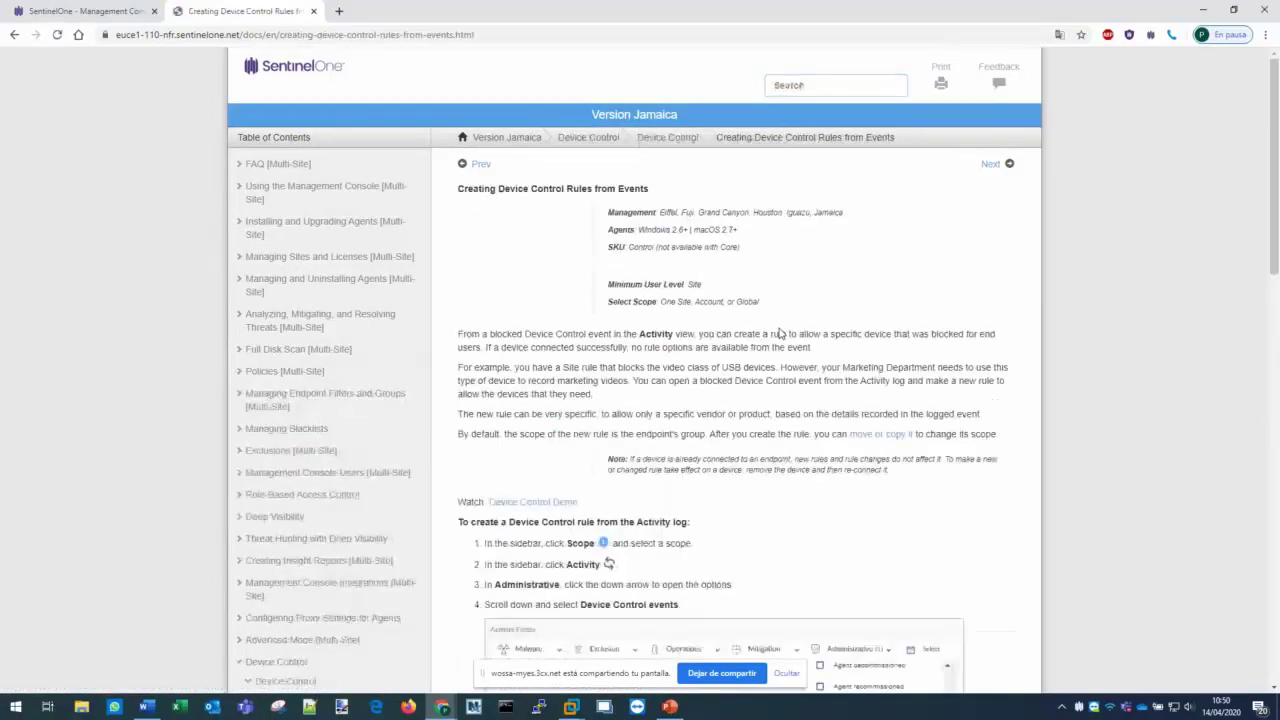
pyautogui.scroll(-3, 785, 328)
pyautogui.scroll(-10, 785, 328)
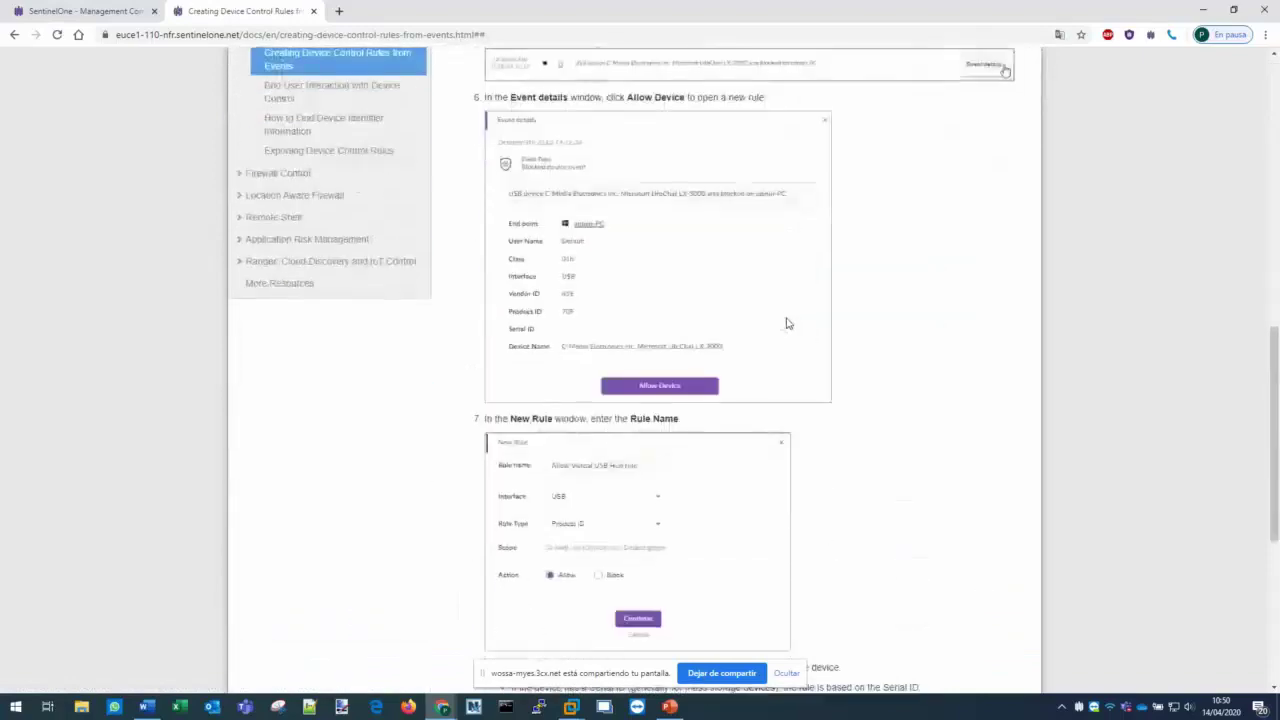
pyautogui.scroll(10, 787, 323)
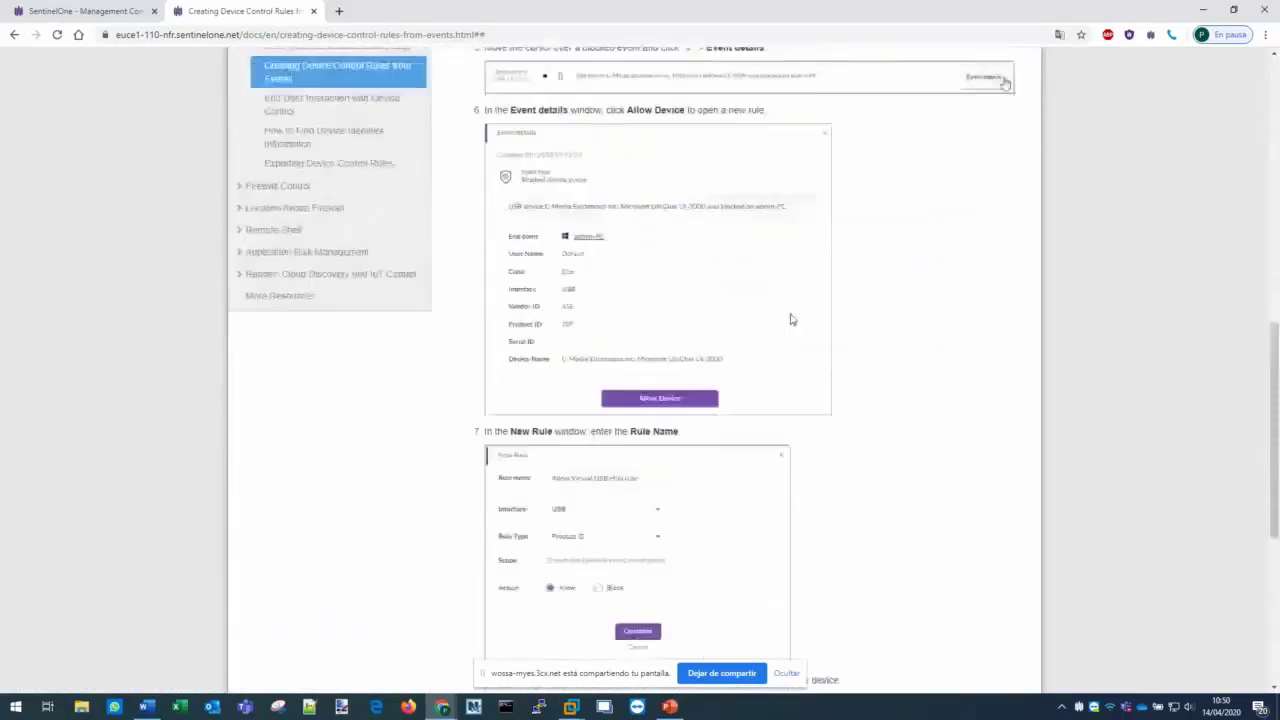
pyautogui.scroll(4, 799, 293)
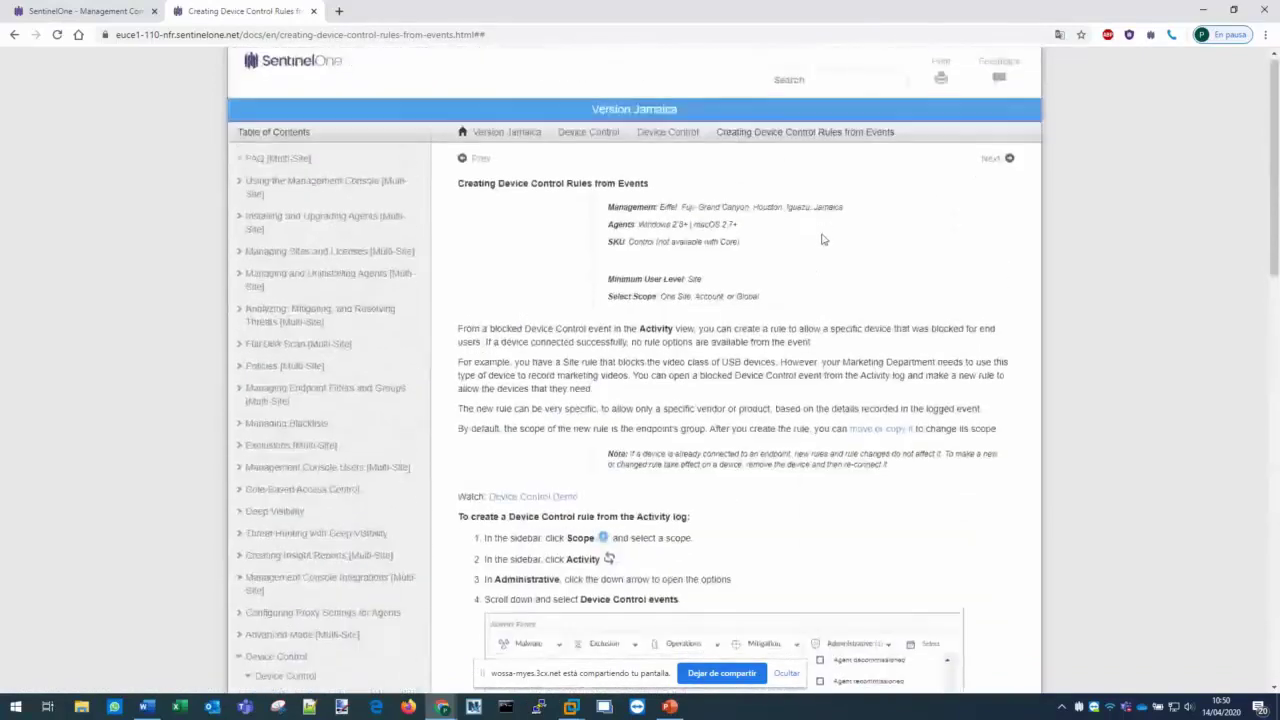
pyautogui.click(814, 90)
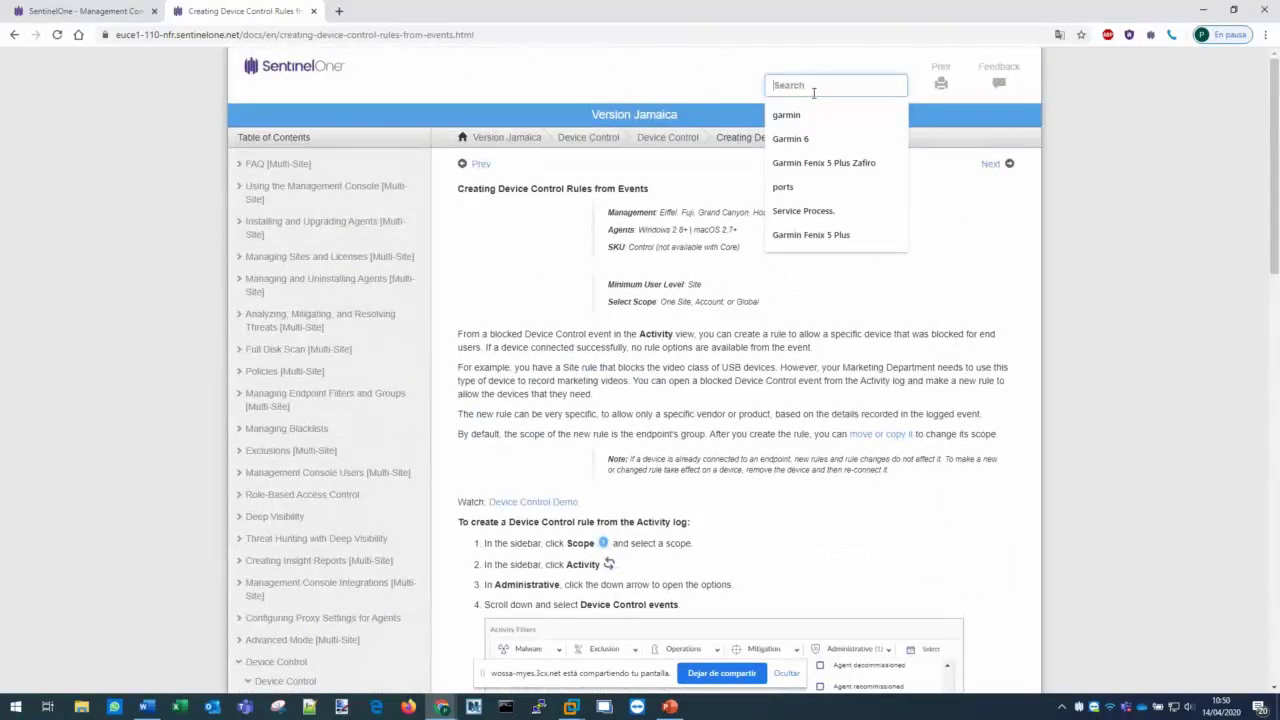
pyautogui.write('gpo')
pyautogui.press('Return')
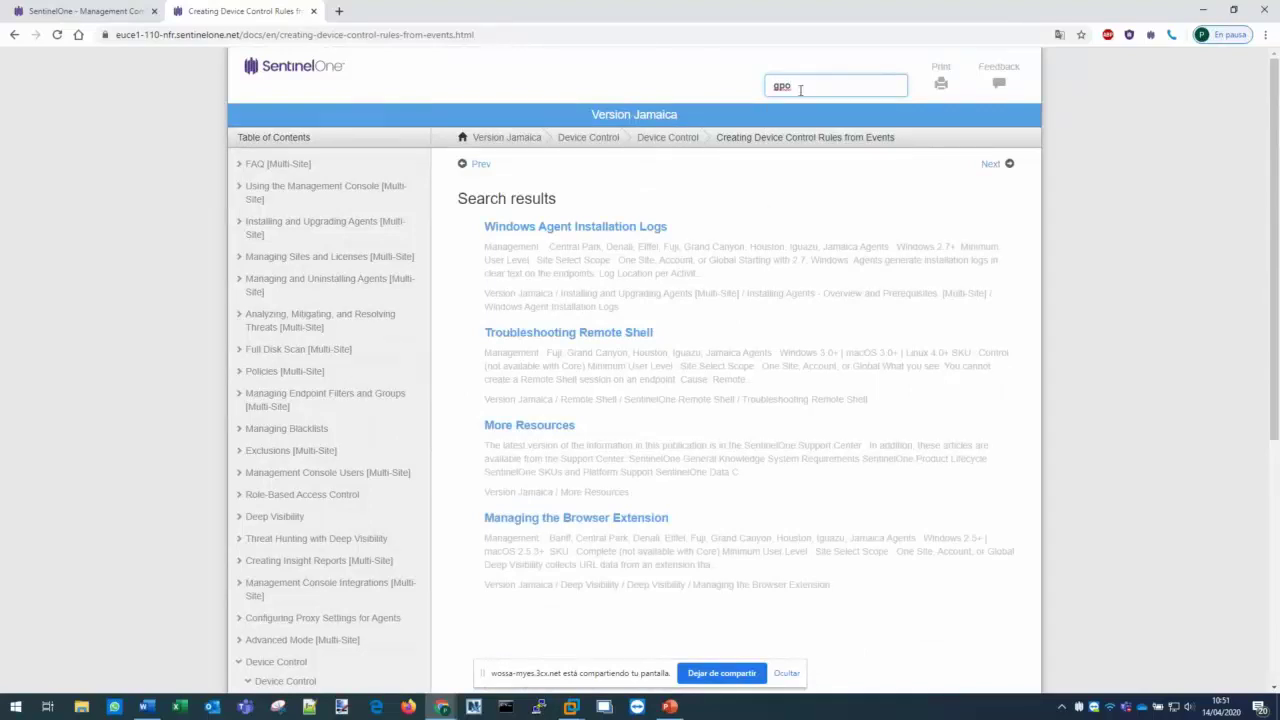
pyautogui.click(644, 228)
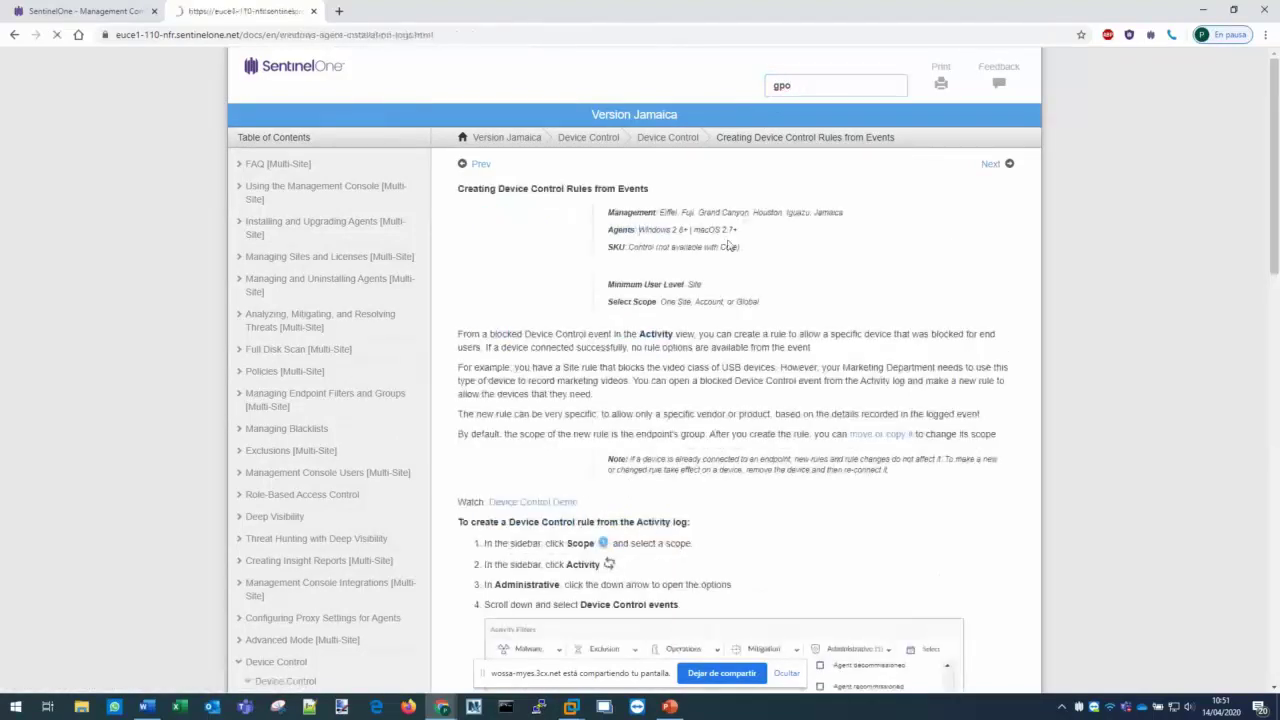
pyautogui.scroll(-2, 866, 292)
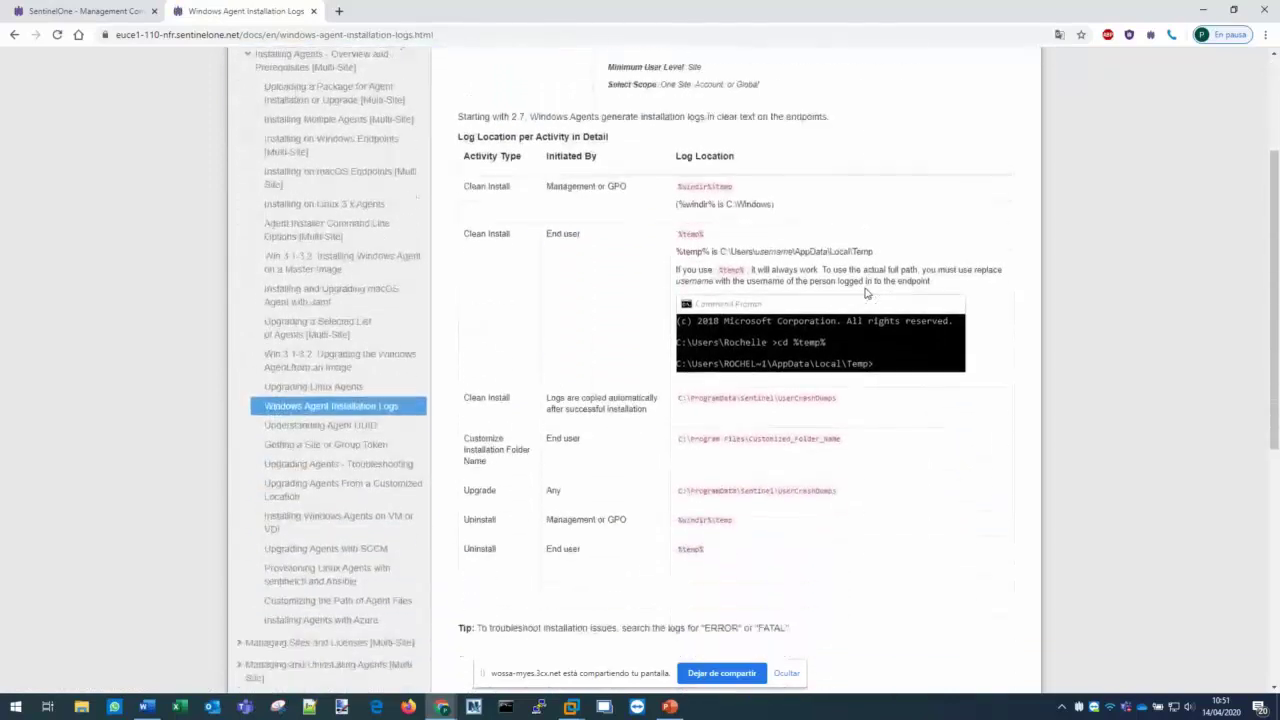
pyautogui.scroll(-1, 862, 284)
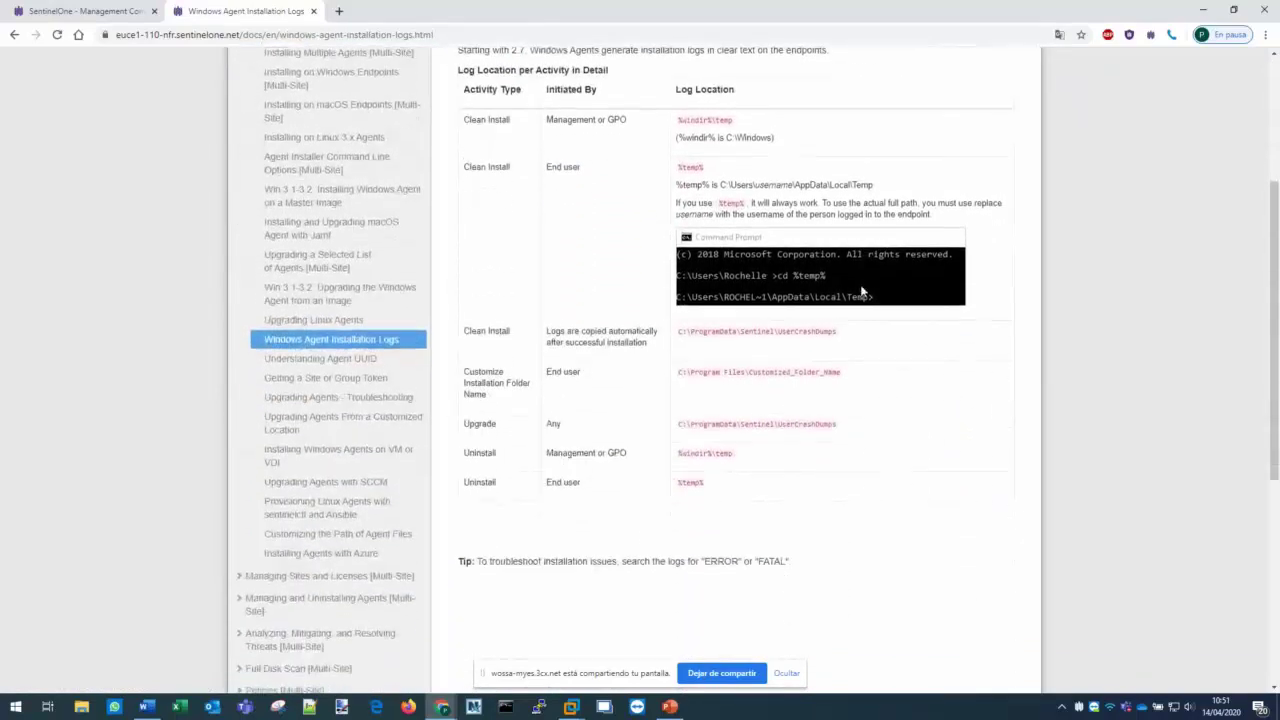
pyautogui.scroll(-2, 862, 291)
pyautogui.scroll(4, 862, 291)
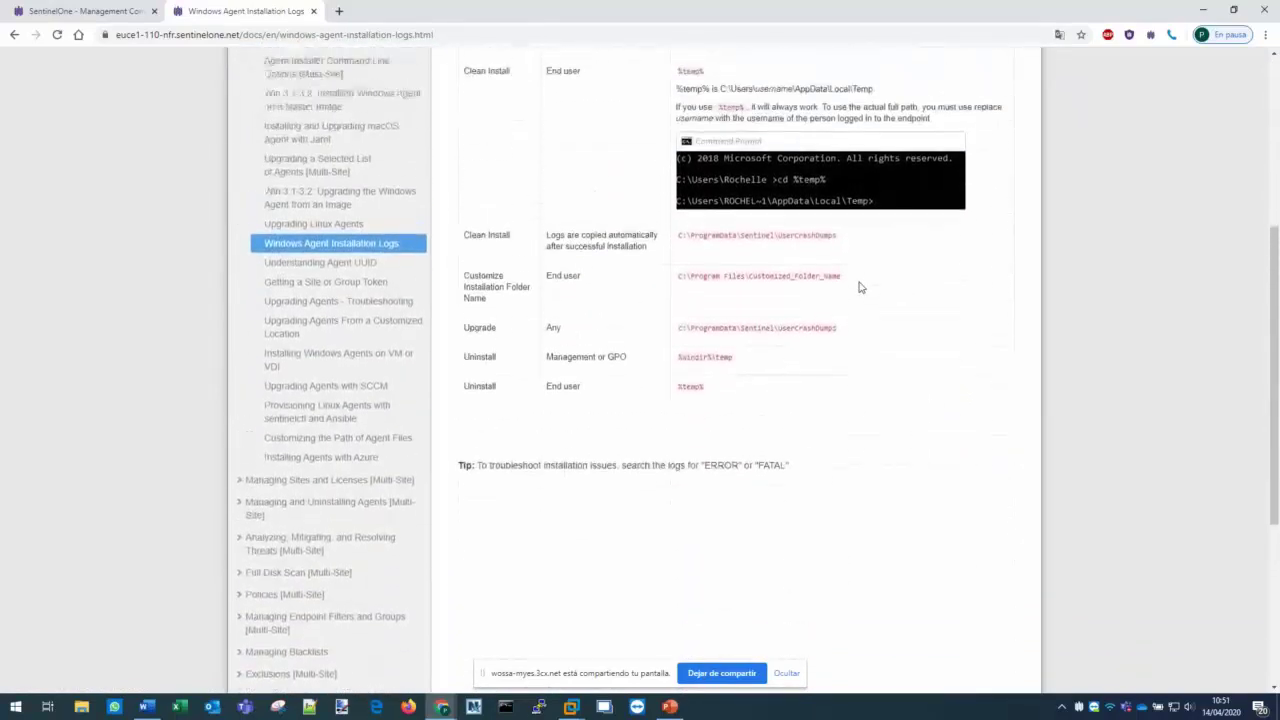
pyautogui.scroll(-1, 850, 295)
pyautogui.scroll(-5, 850, 295)
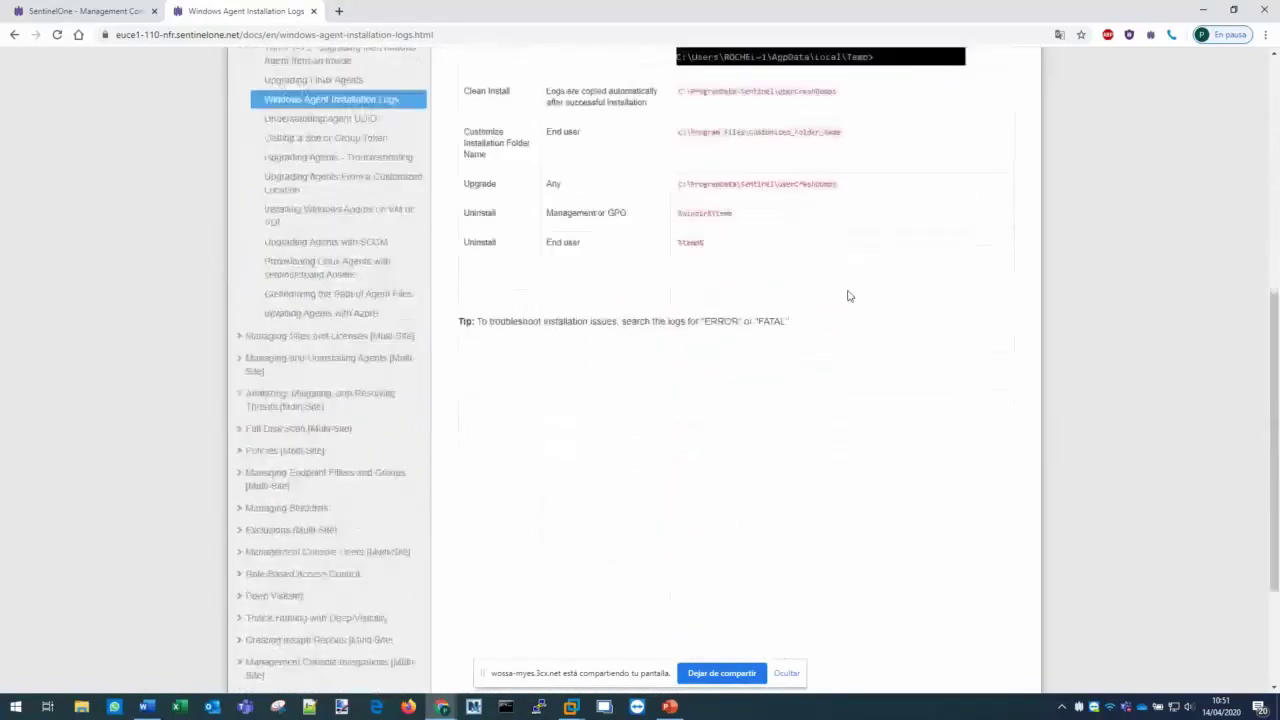
pyautogui.scroll(5, 846, 294)
pyautogui.scroll(2, 848, 298)
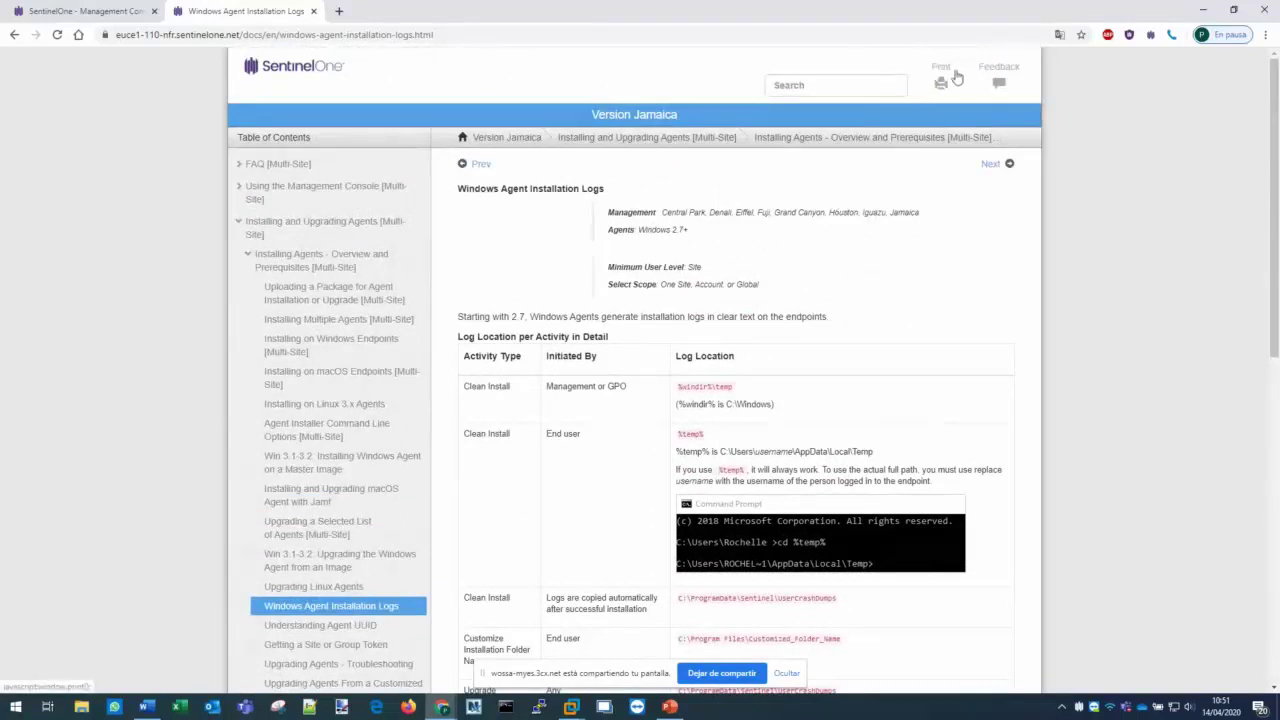
# Browse the Installing and Upgrading Agents help section.
pyautogui.click(248, 228)
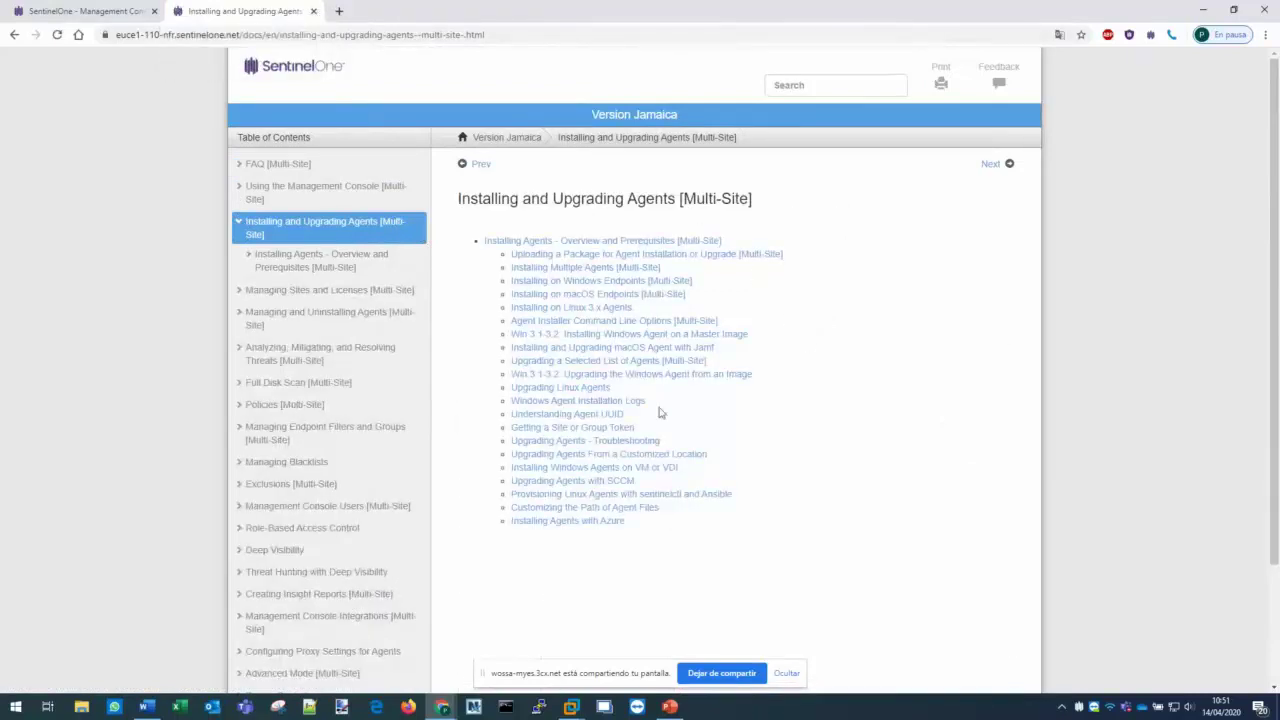
pyautogui.scroll(-2, 630, 414)
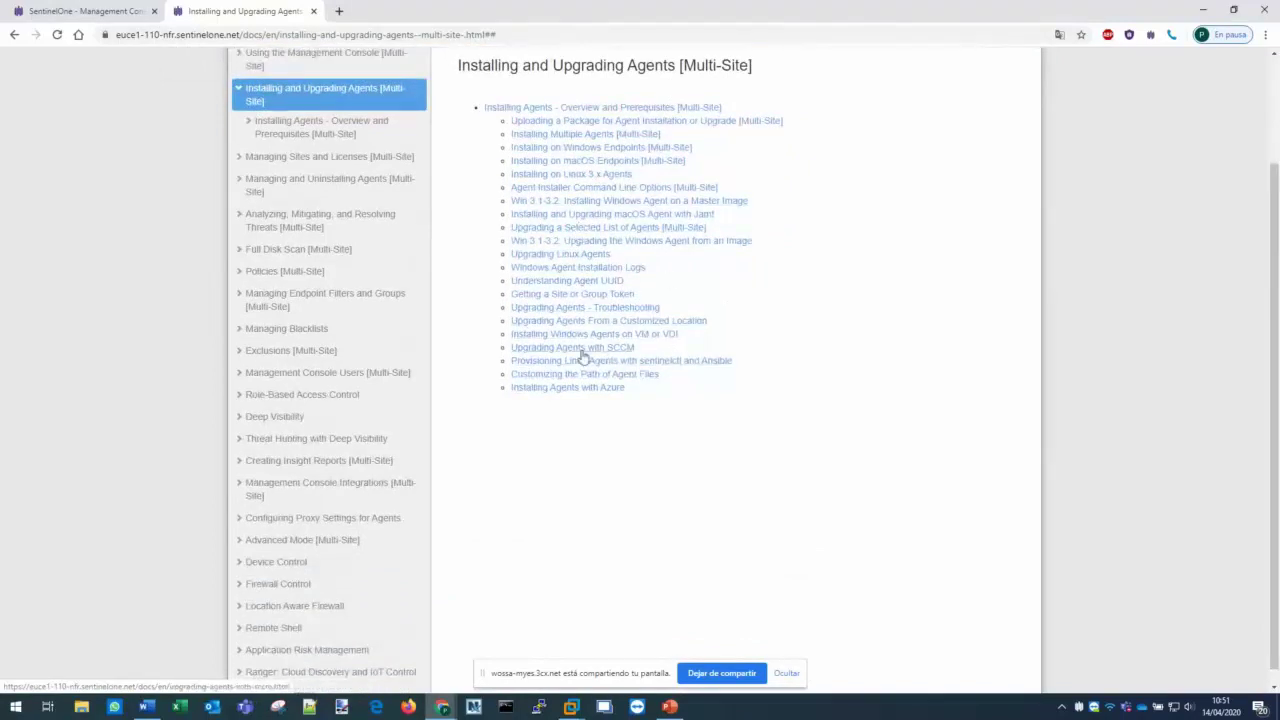
pyautogui.scroll(-1, 558, 424)
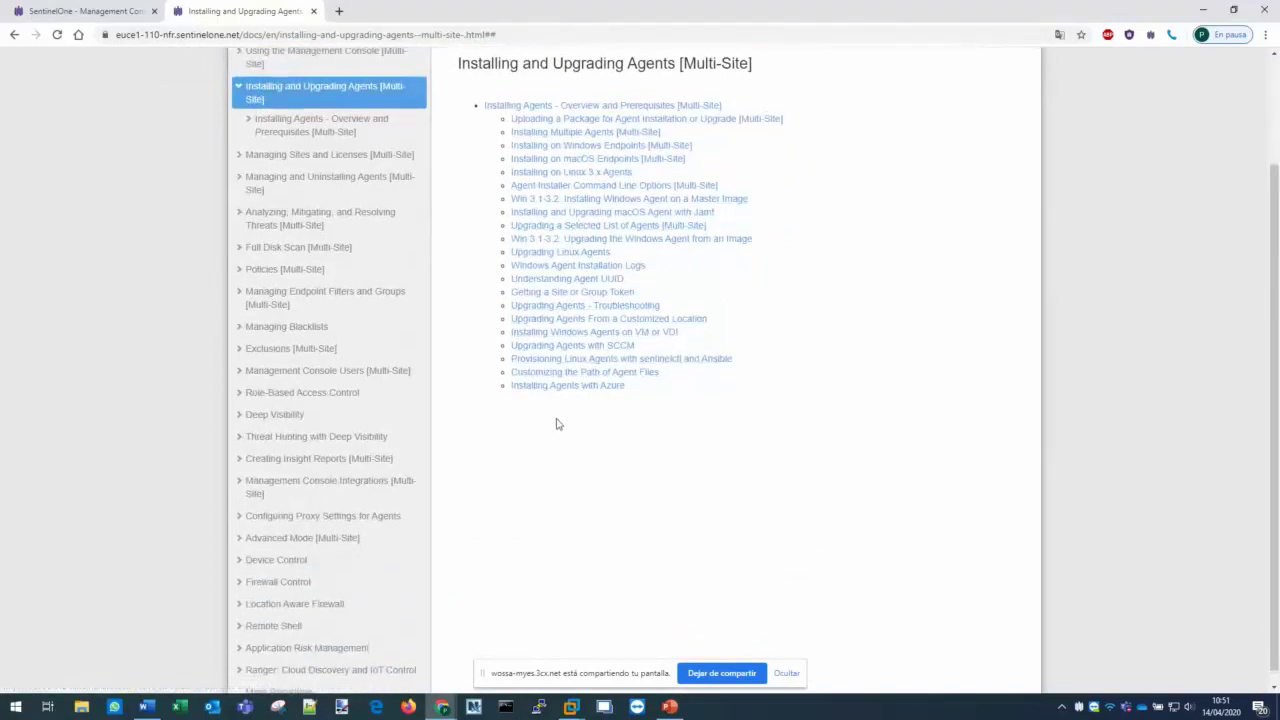
# Read through the Ranger Overview page in the Ranger: Cloud Discovery and IoT Control docs.
pyautogui.click(343, 660)
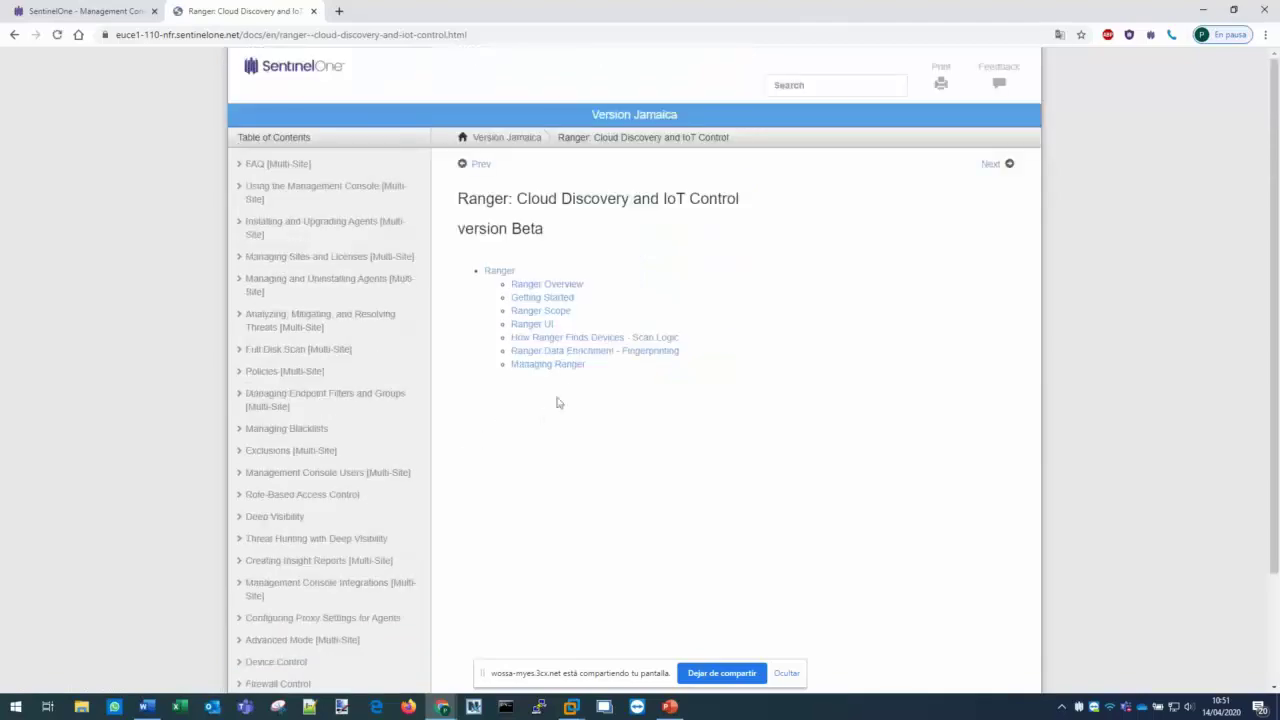
pyautogui.click(559, 288)
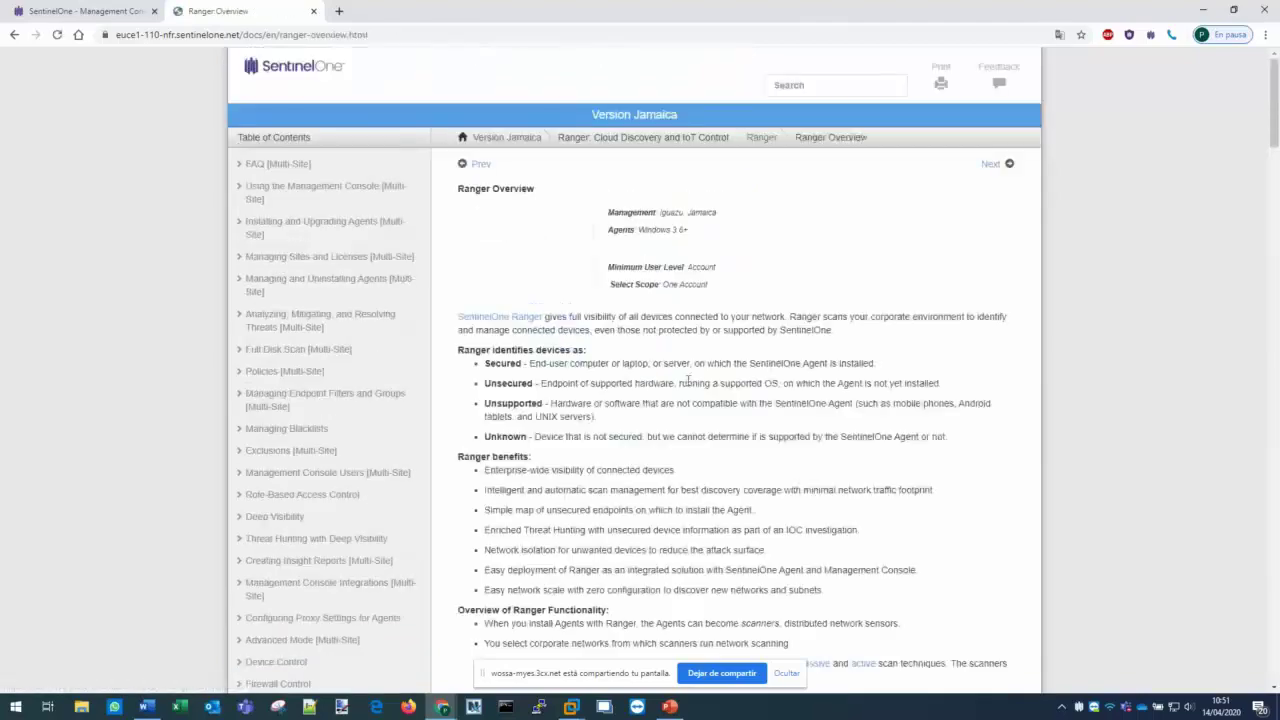
pyautogui.scroll(-5, 695, 392)
pyautogui.scroll(-5, 695, 392)
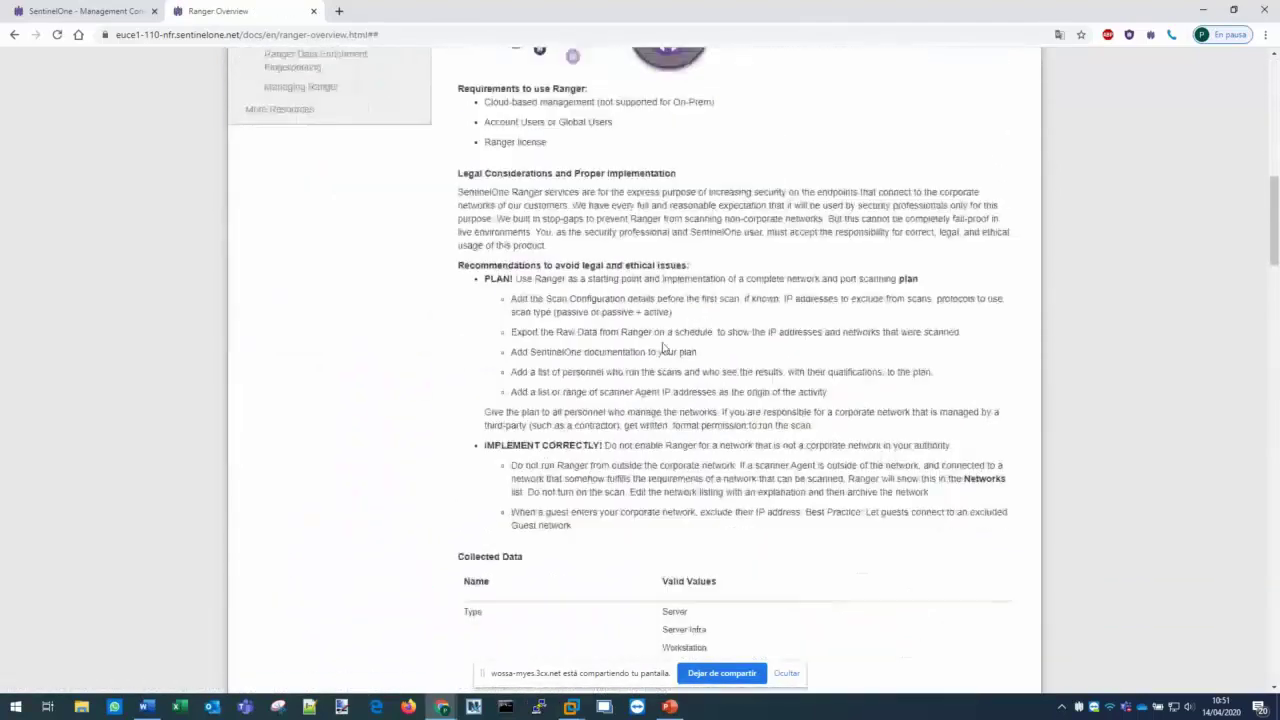
pyautogui.scroll(2, 668, 370)
pyautogui.scroll(-8, 670, 380)
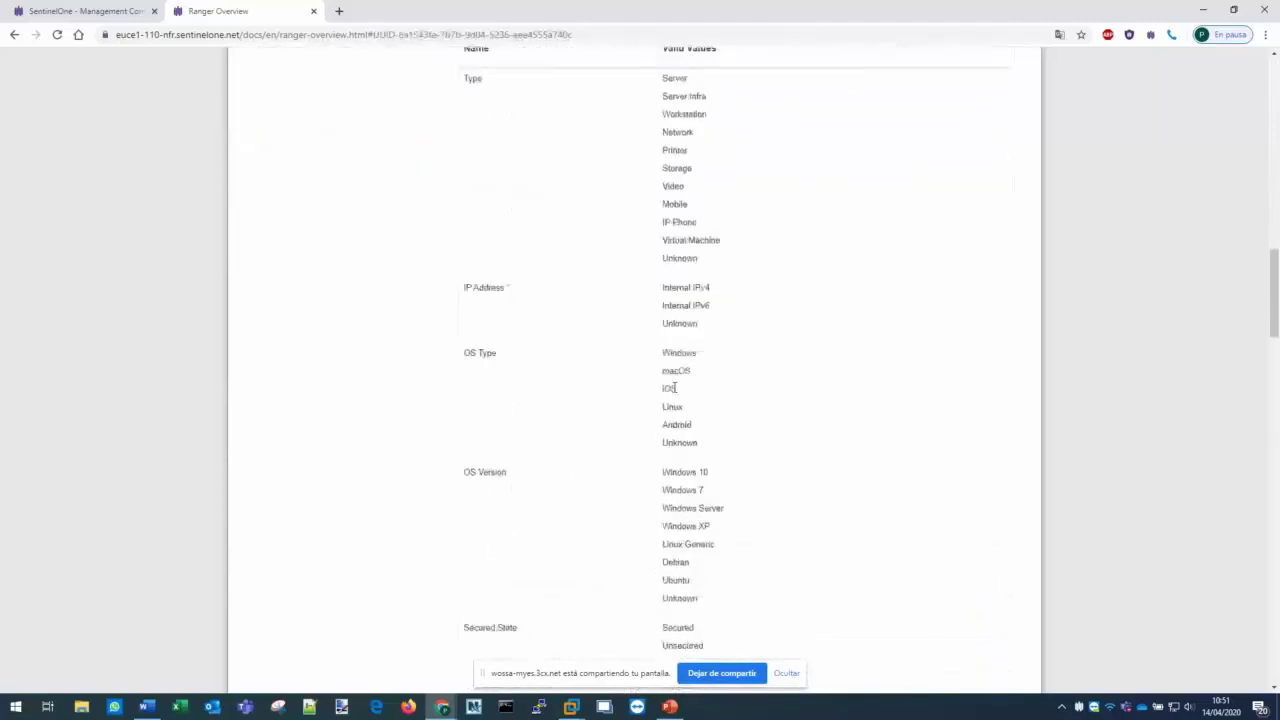
pyautogui.scroll(3, 675, 385)
pyautogui.scroll(7, 678, 372)
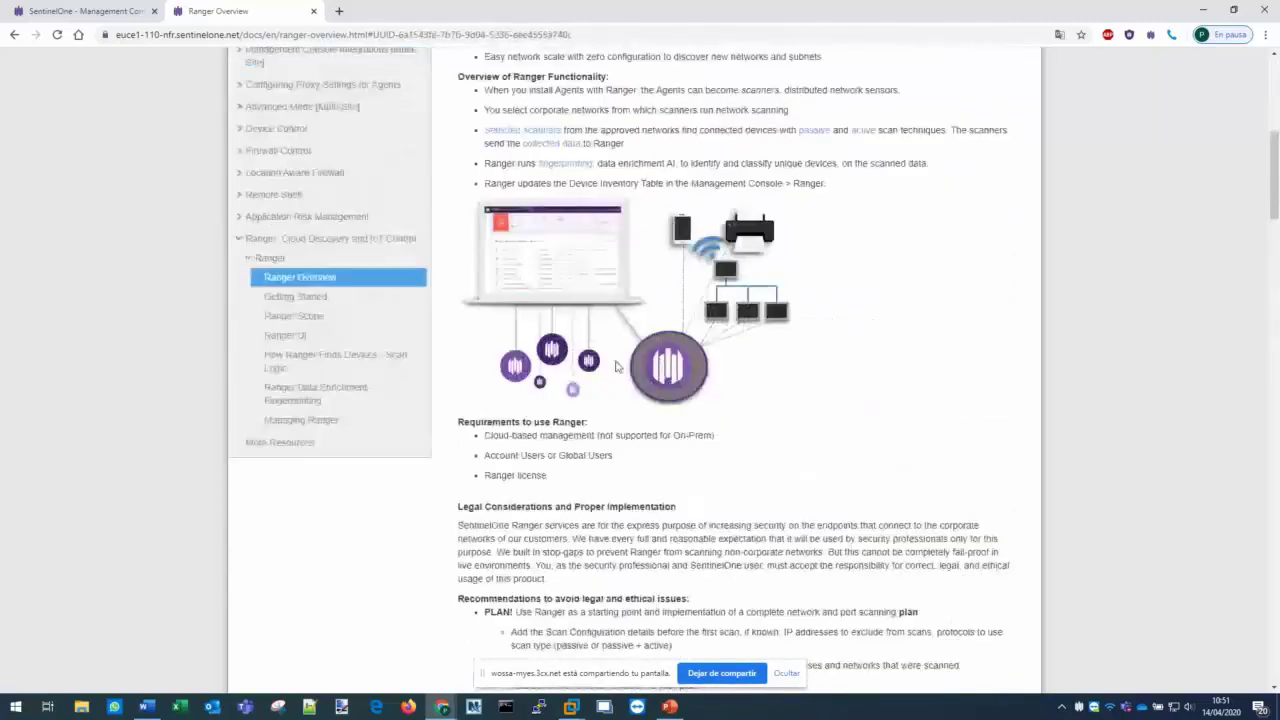
# Skim the Ranger Getting Started guide, then close the help tab.
pyautogui.click(341, 302)
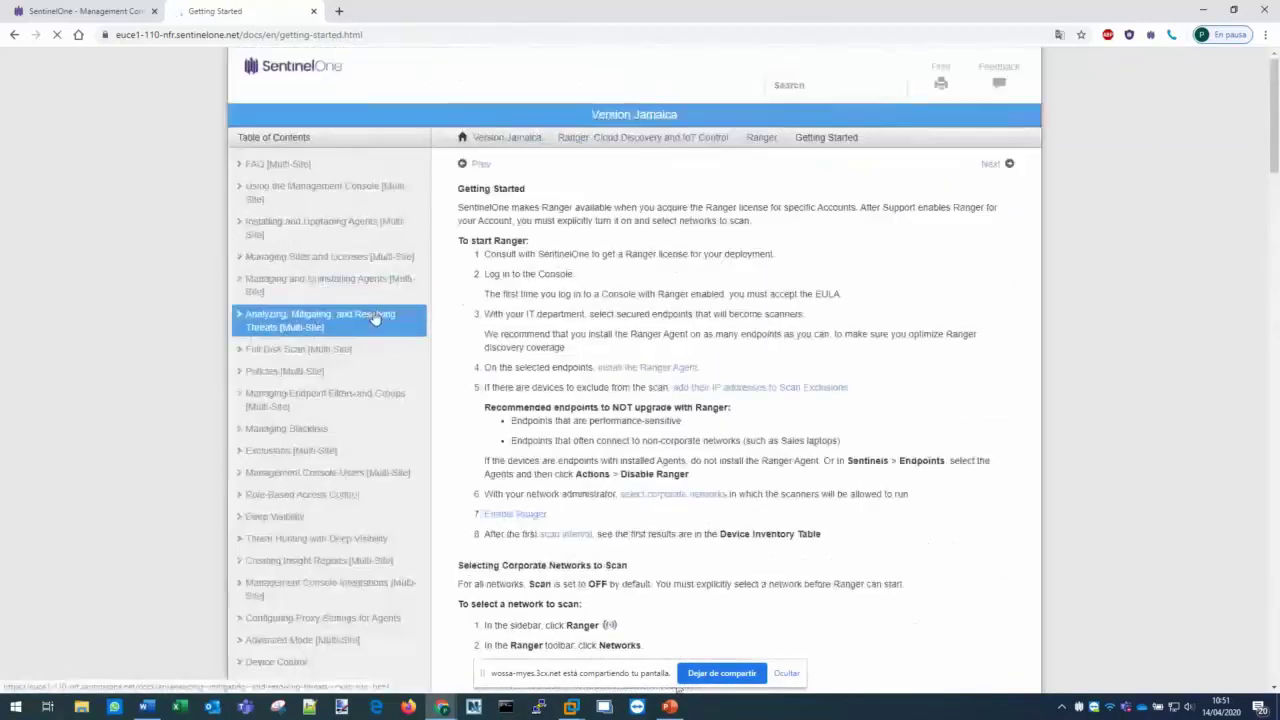
pyautogui.scroll(-12, 637, 332)
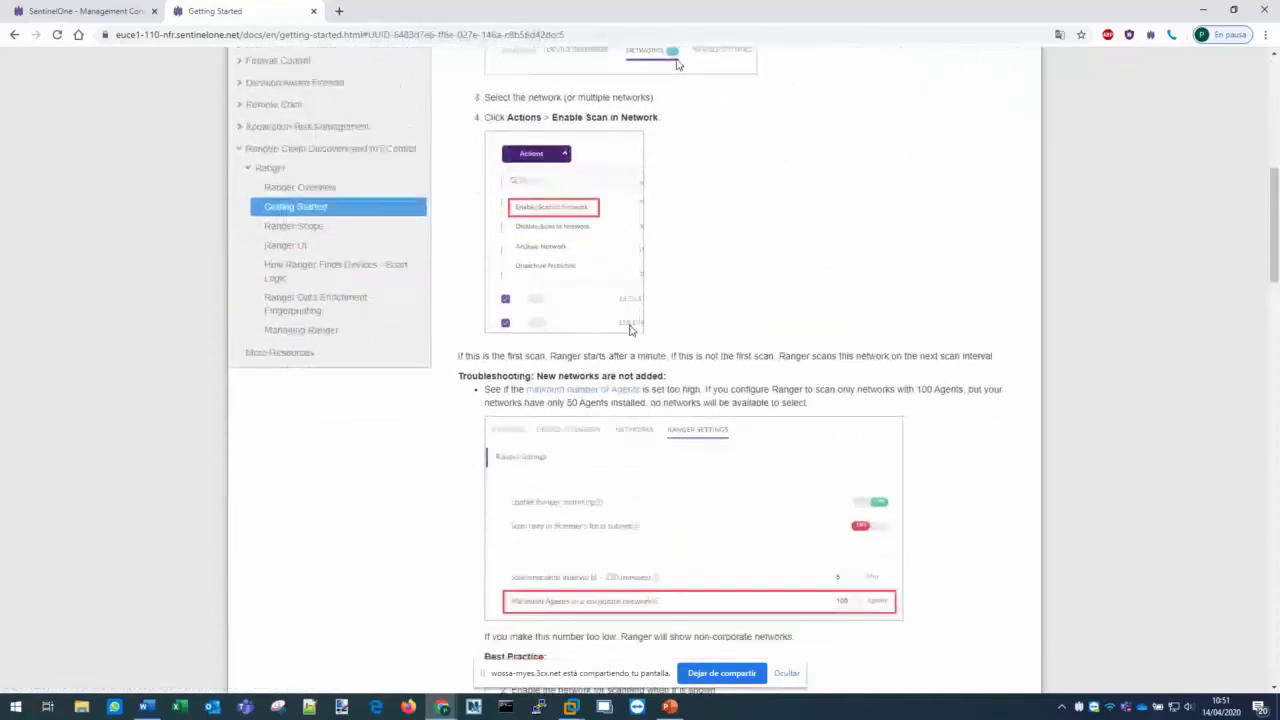
pyautogui.scroll(-15, 620, 320)
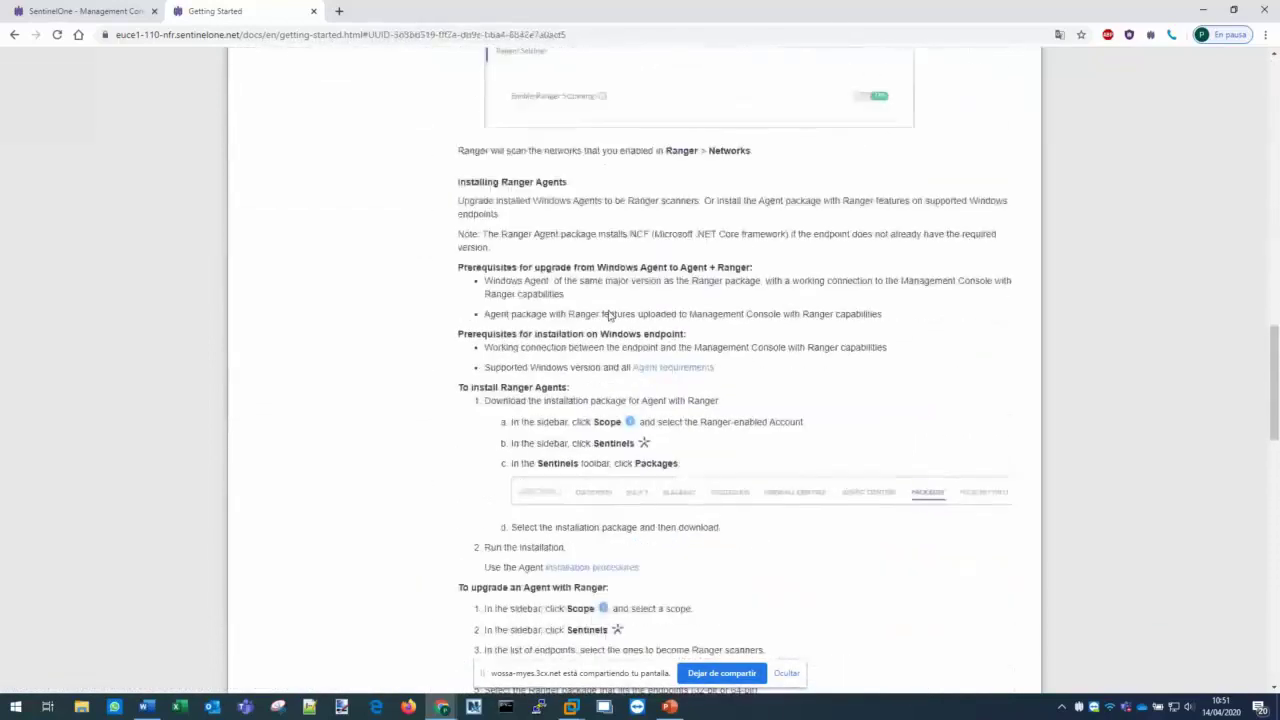
pyautogui.scroll(-4, 604, 325)
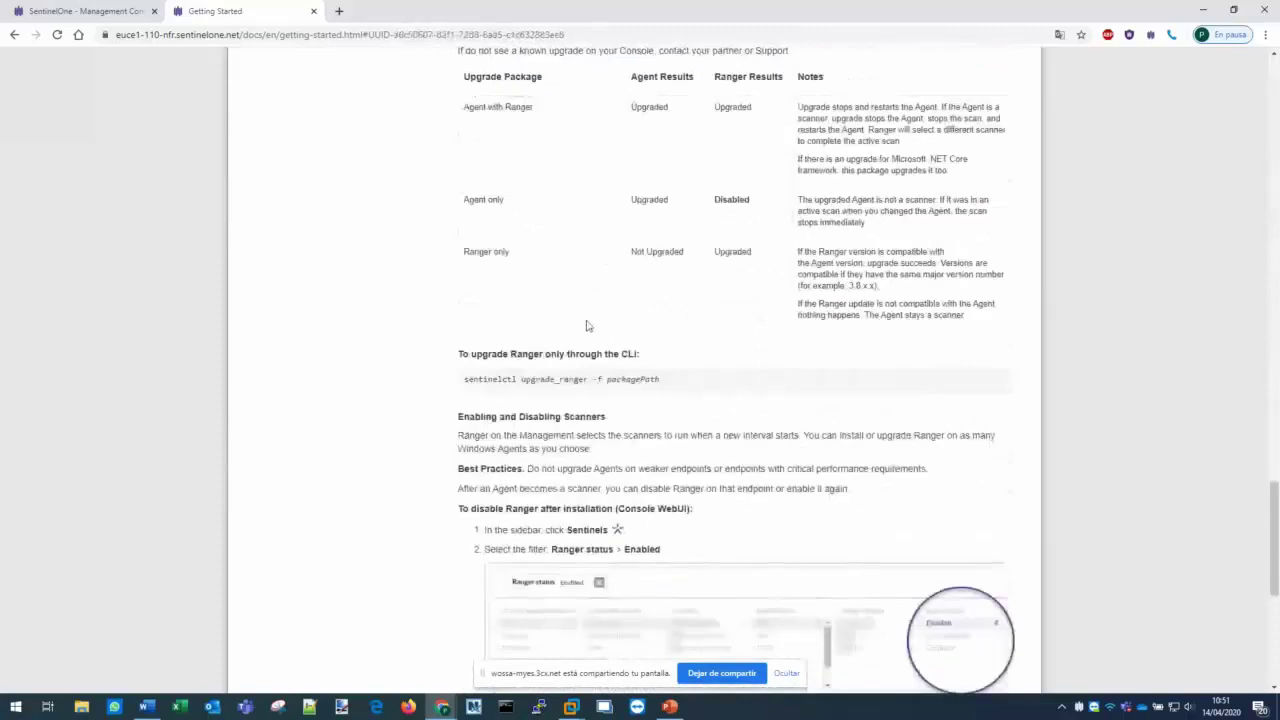
pyautogui.click(313, 12)
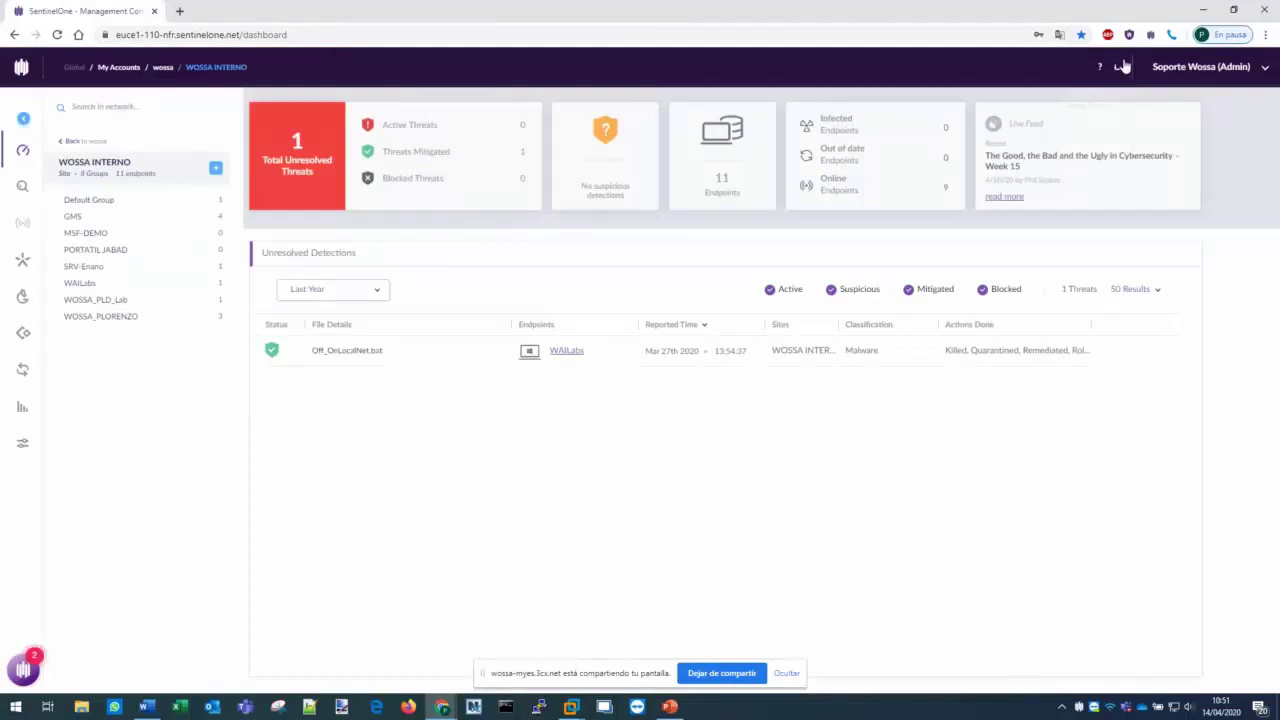
# Open the endpoint list and select the WOSSA_PLD_Lab group, showing only PLDWIN10LAB.
pyautogui.moveTo(1204, 70)
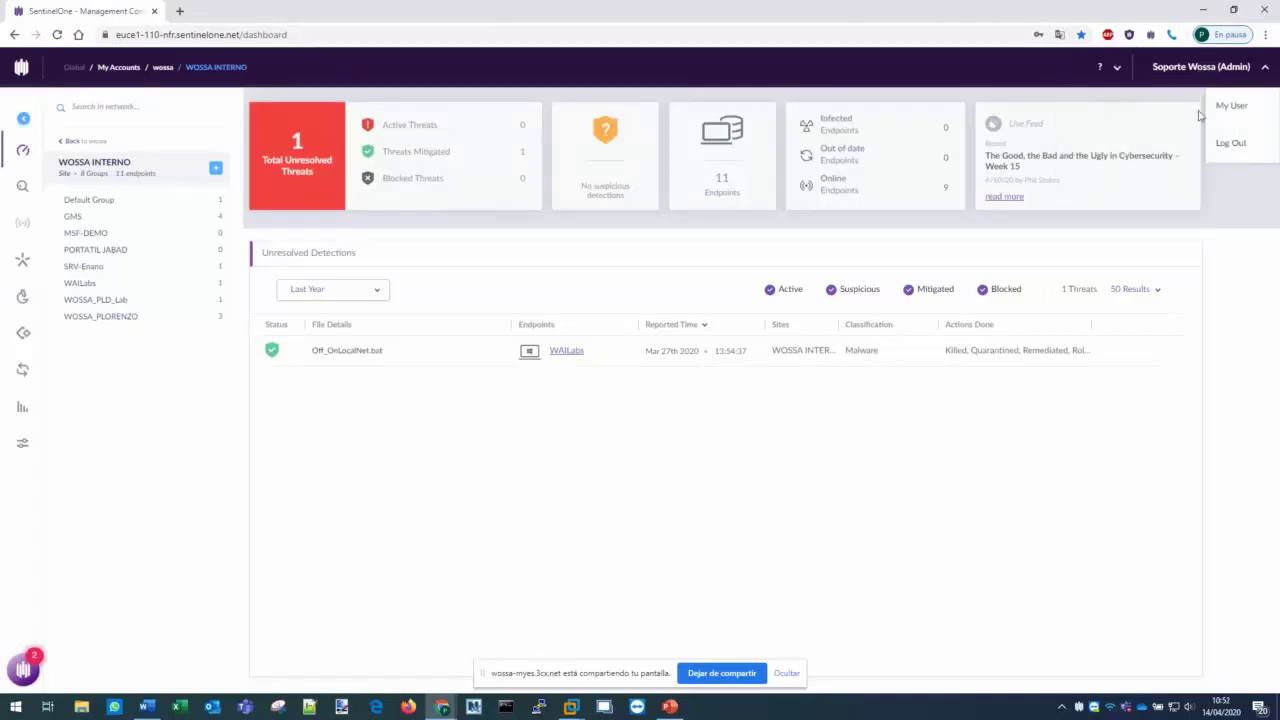
pyautogui.click(152, 397)
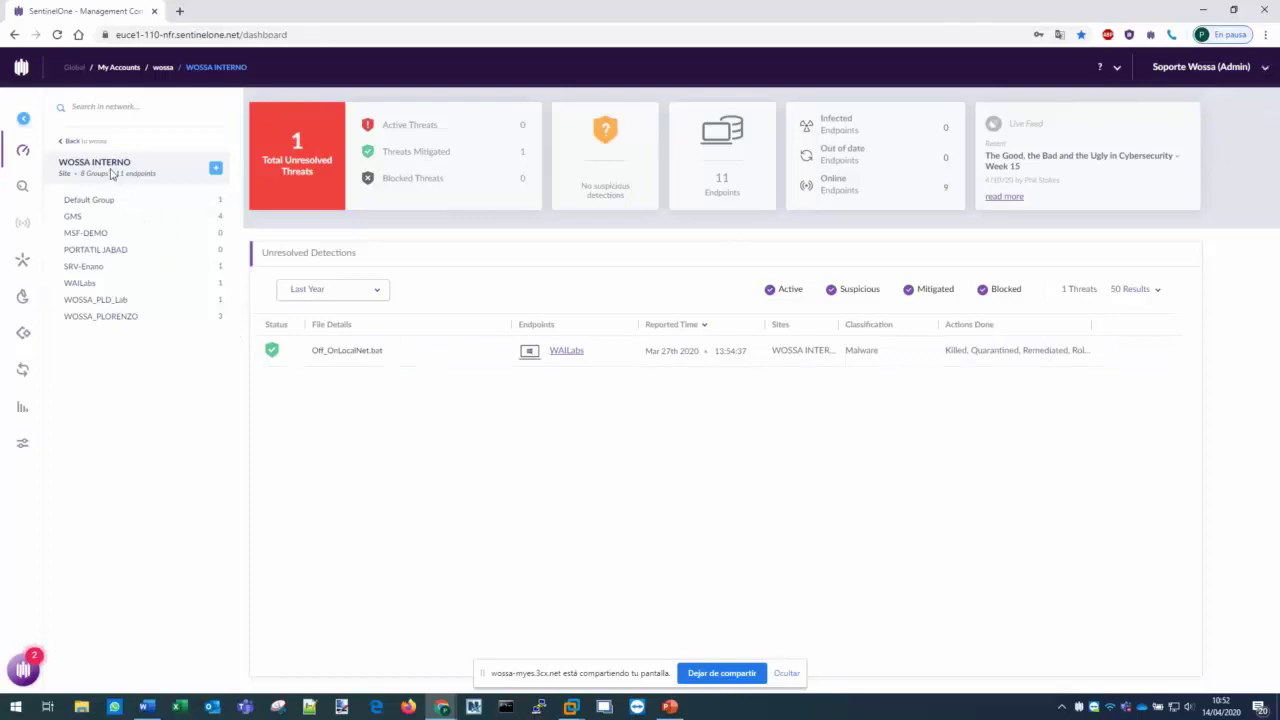
pyautogui.click(22, 263)
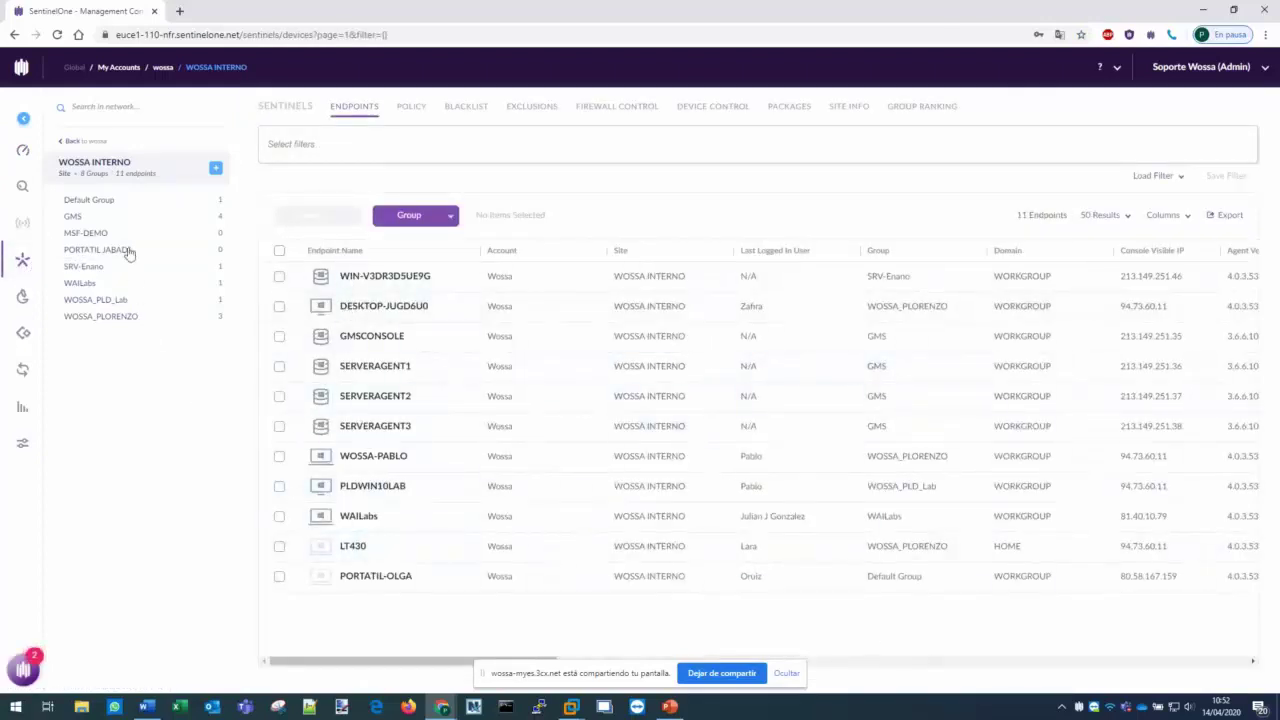
pyautogui.click(107, 302)
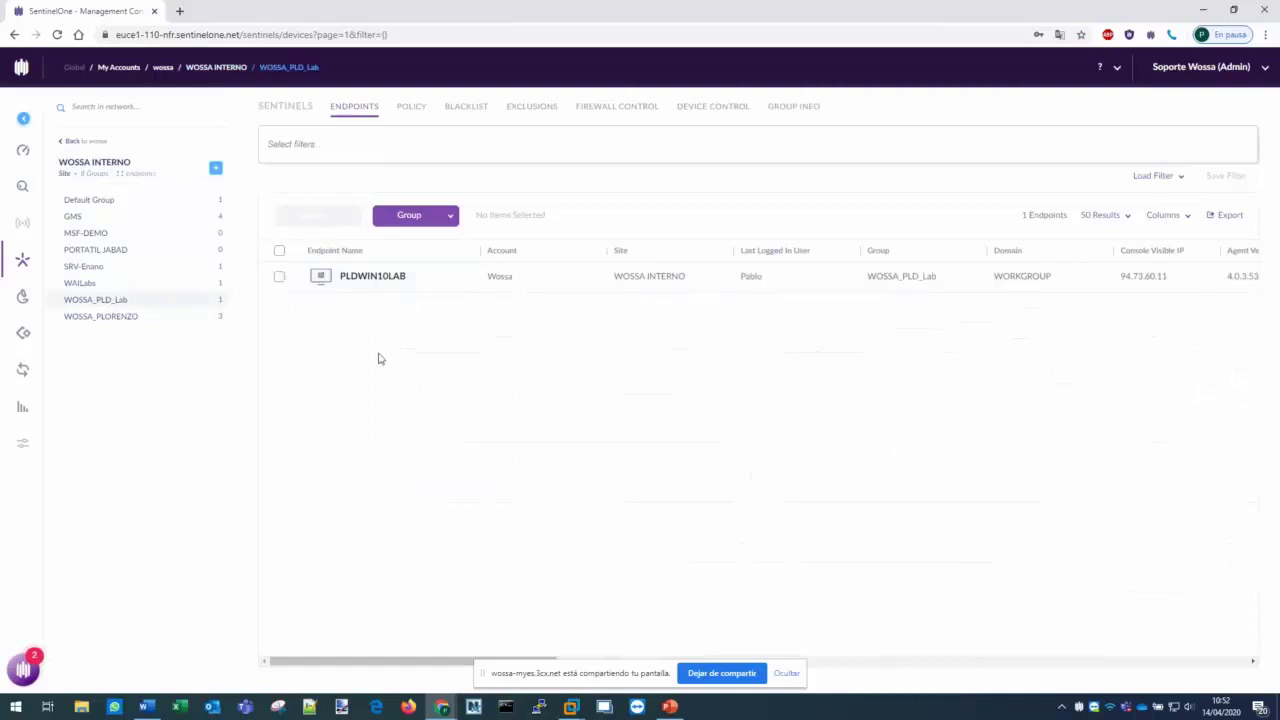
# Start a new WOSSA INTERNO group named TEST and advance to the Group Type step.
pyautogui.click(216, 168)
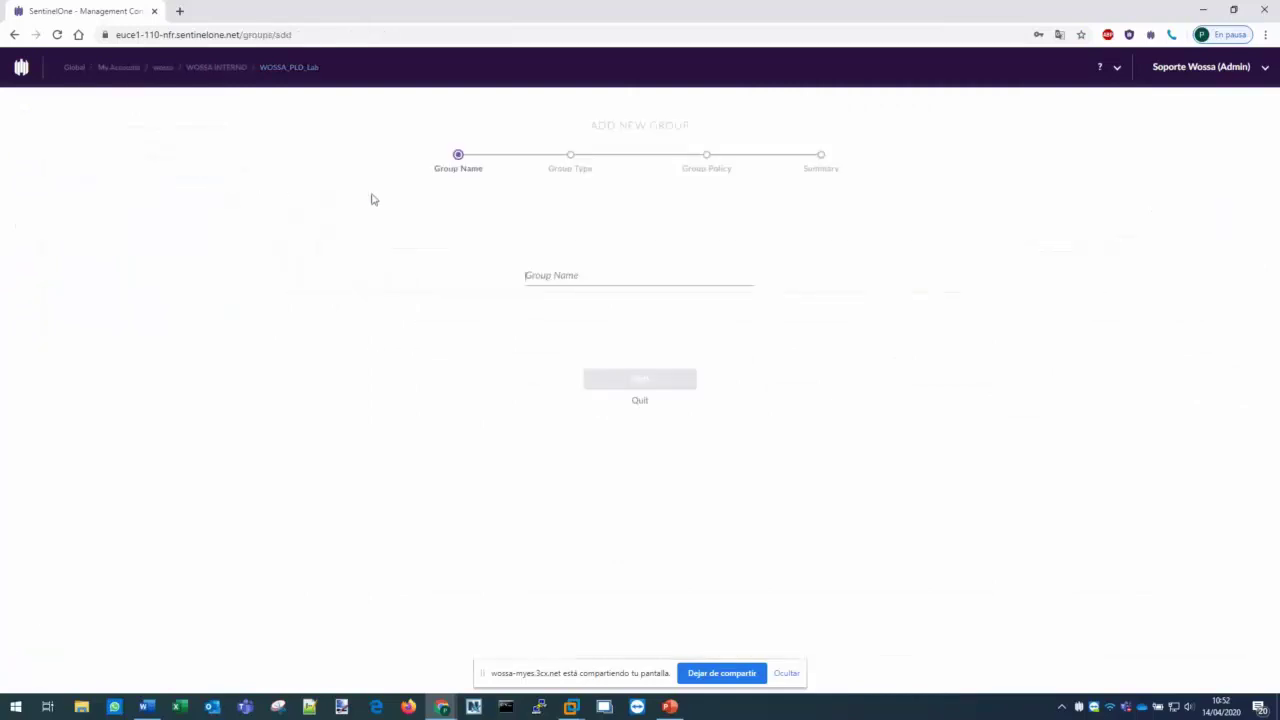
pyautogui.click(544, 276)
pyautogui.click(803, 251)
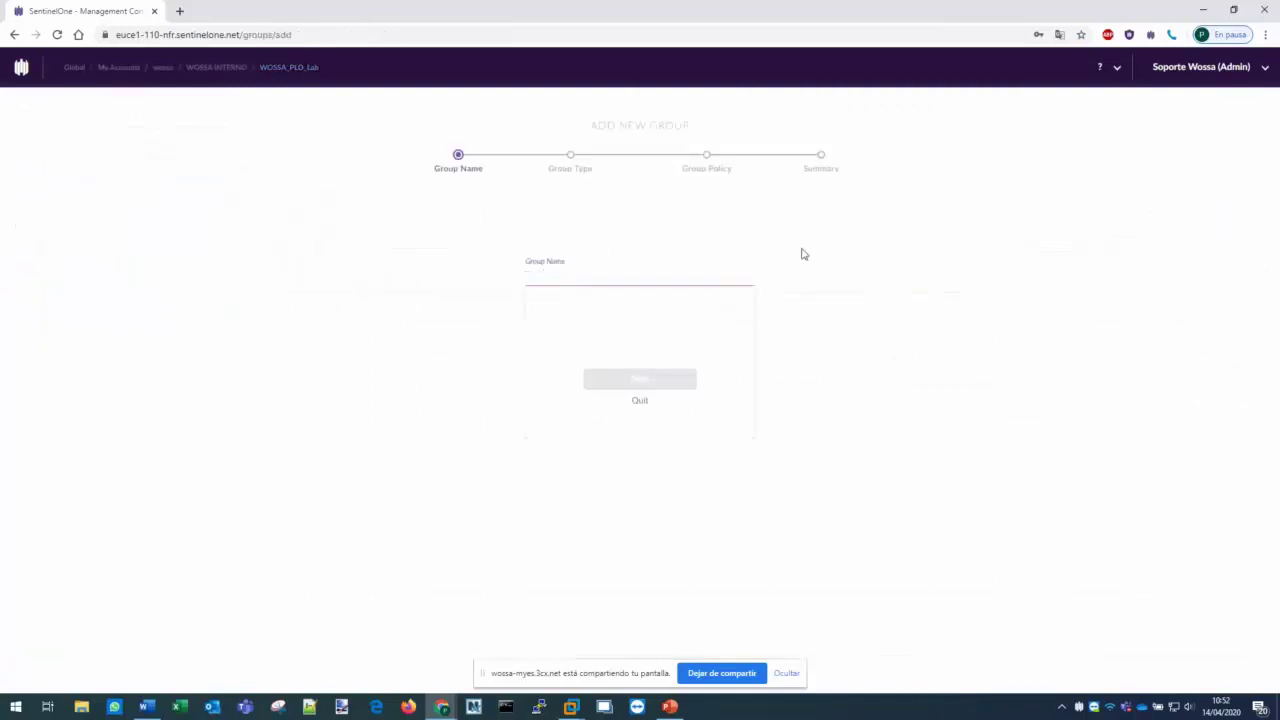
pyautogui.click(558, 278)
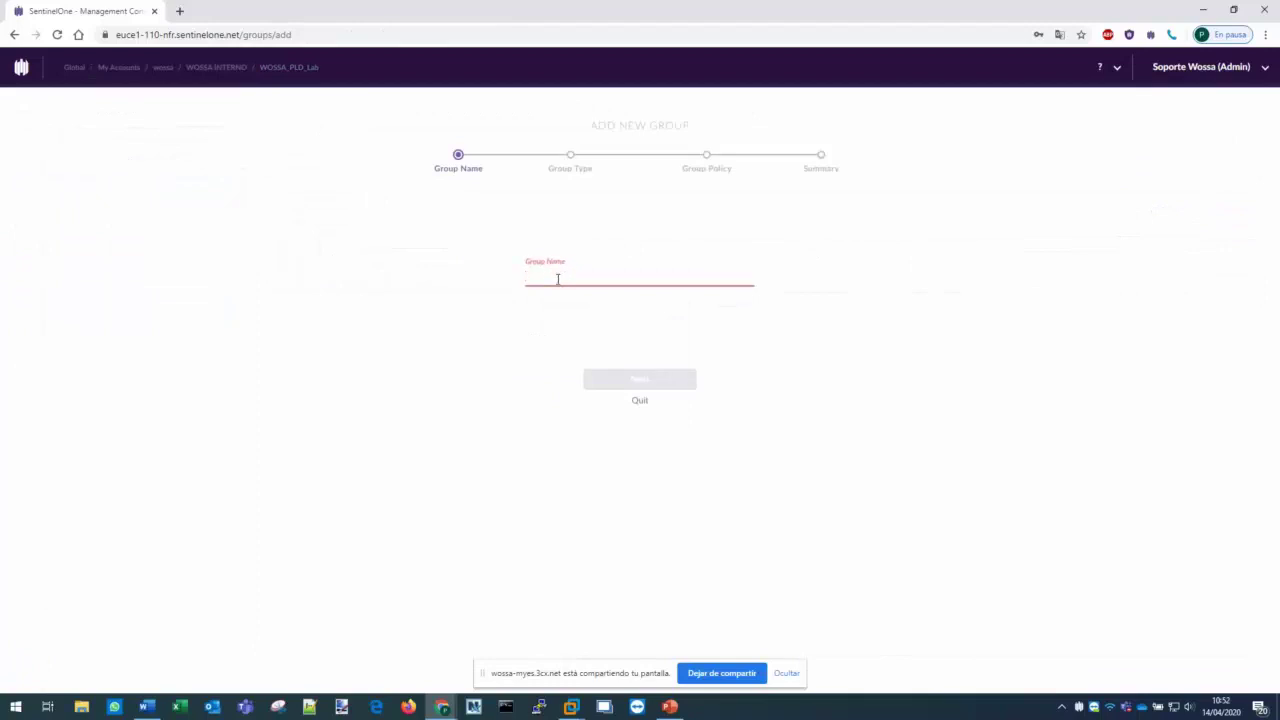
pyautogui.write('TEST')
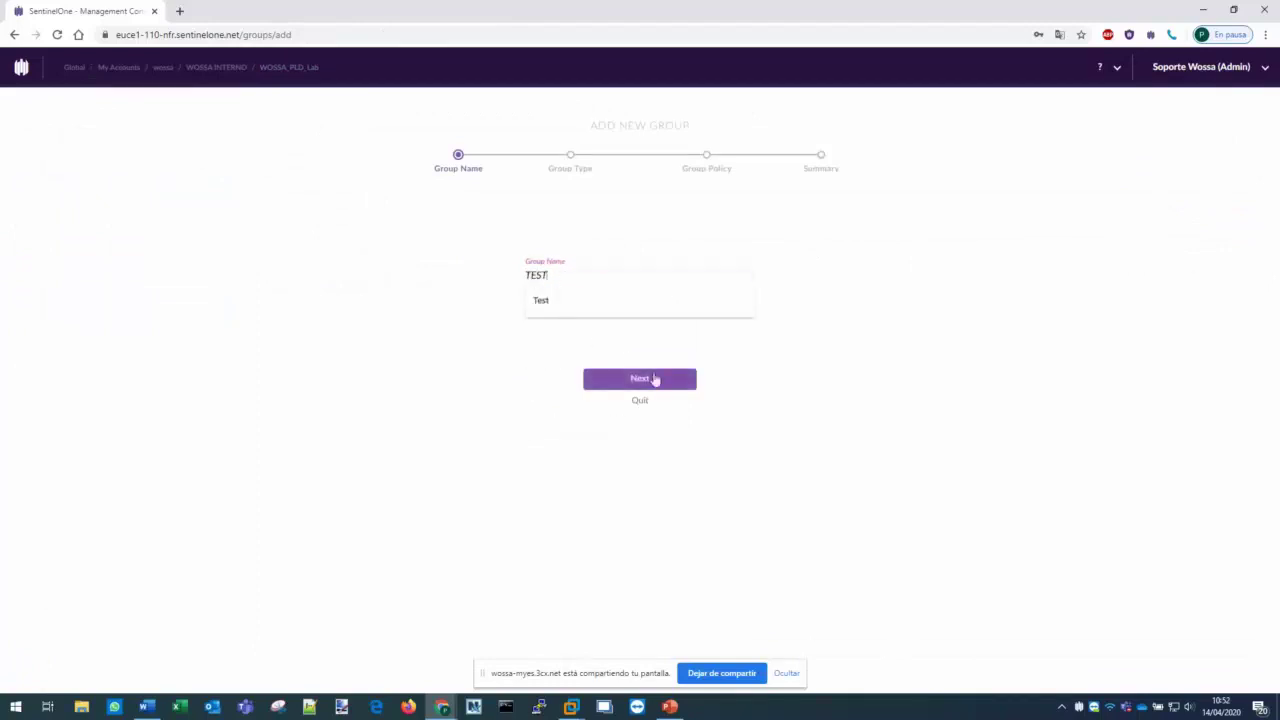
pyautogui.click(656, 381)
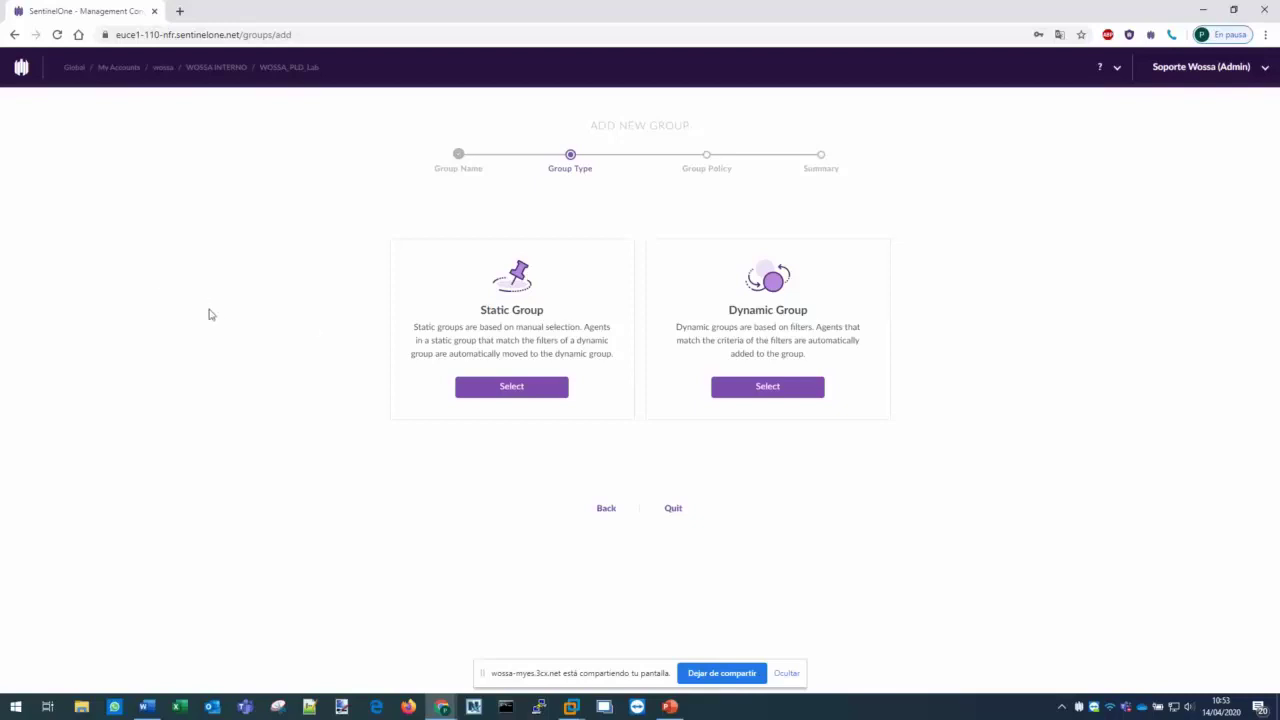
# Make TEST a static group, unlock its policy settings, and create the group.
pyautogui.click(464, 385)
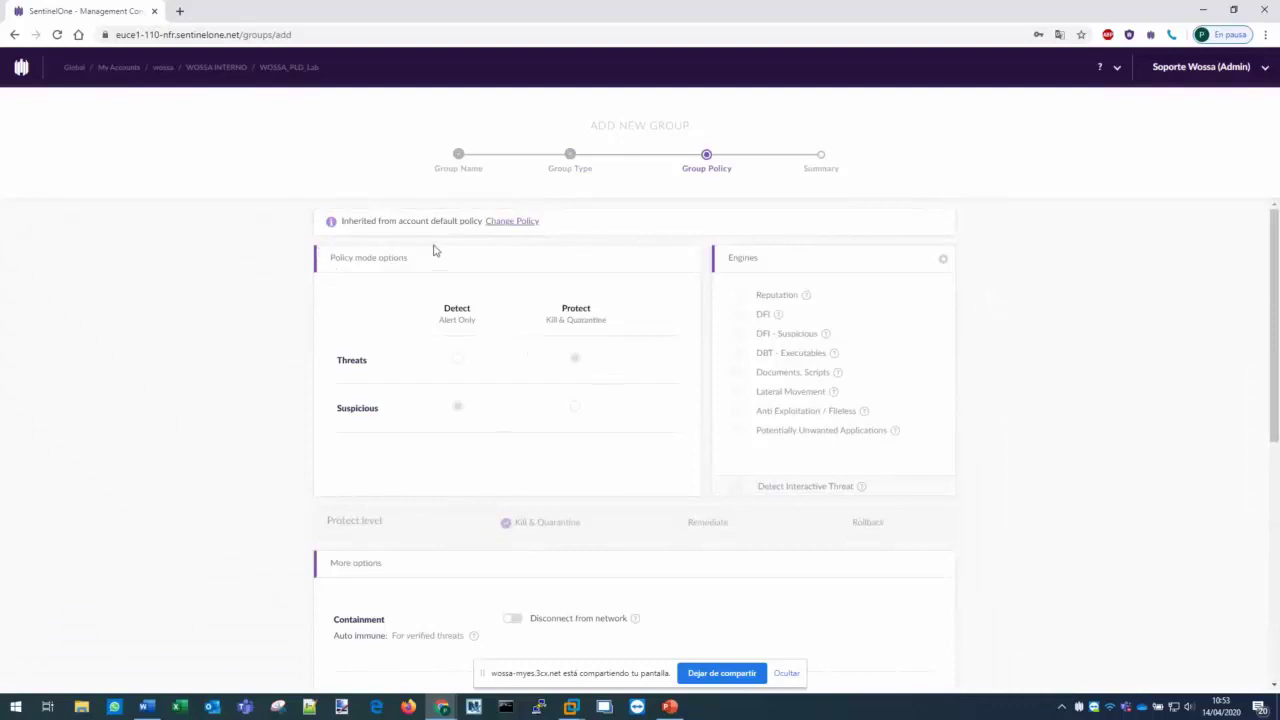
pyautogui.scroll(-3, 615, 298)
pyautogui.scroll(3, 700, 445)
pyautogui.scroll(-3, 680, 300)
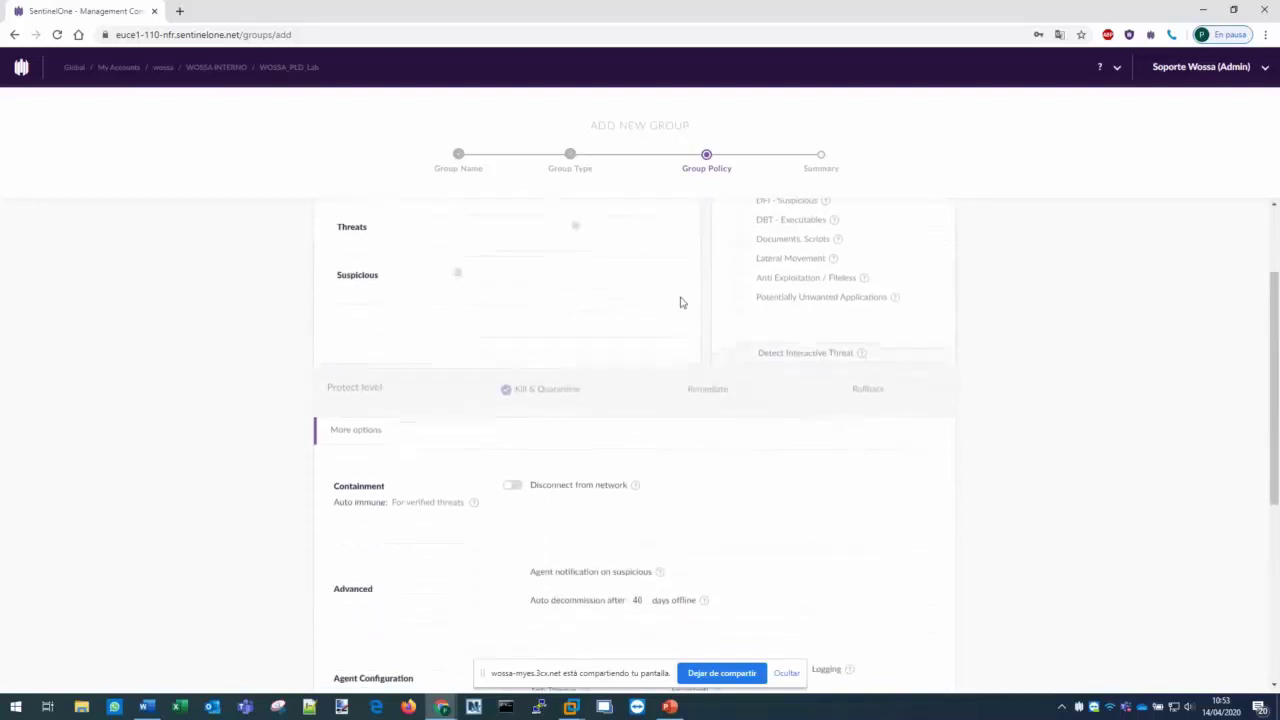
pyautogui.scroll(3, 680, 303)
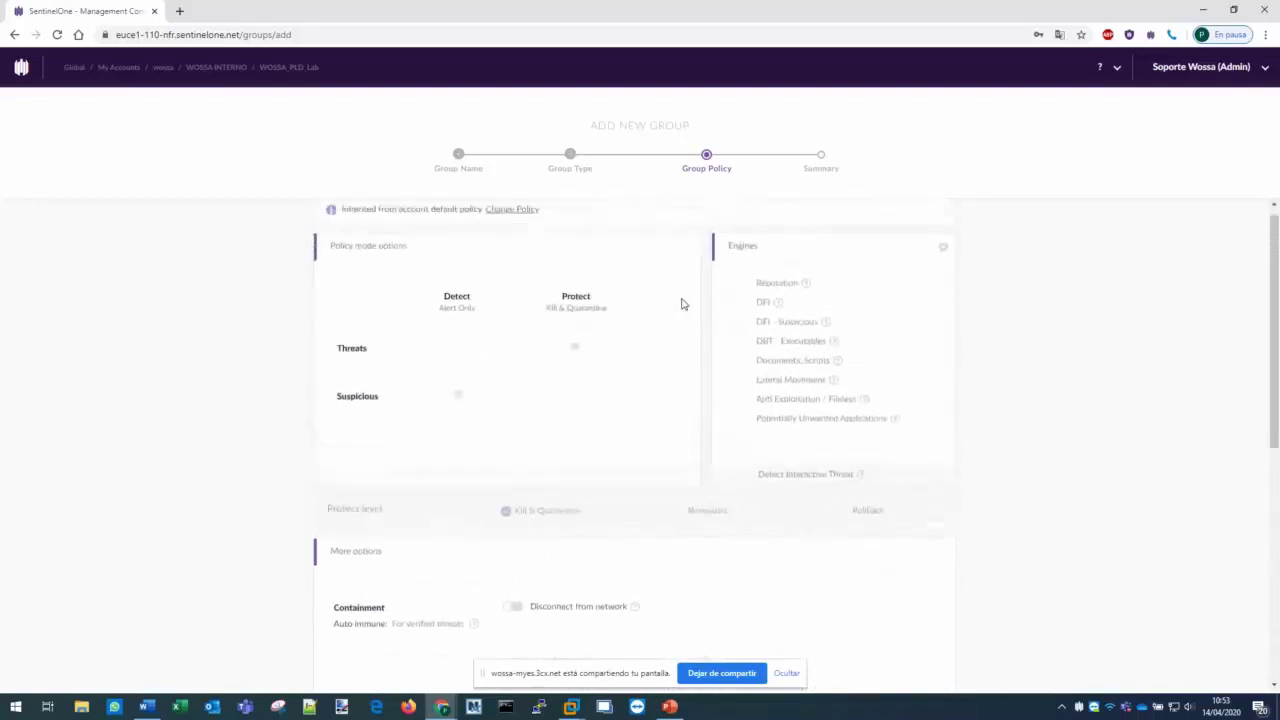
pyautogui.click(532, 222)
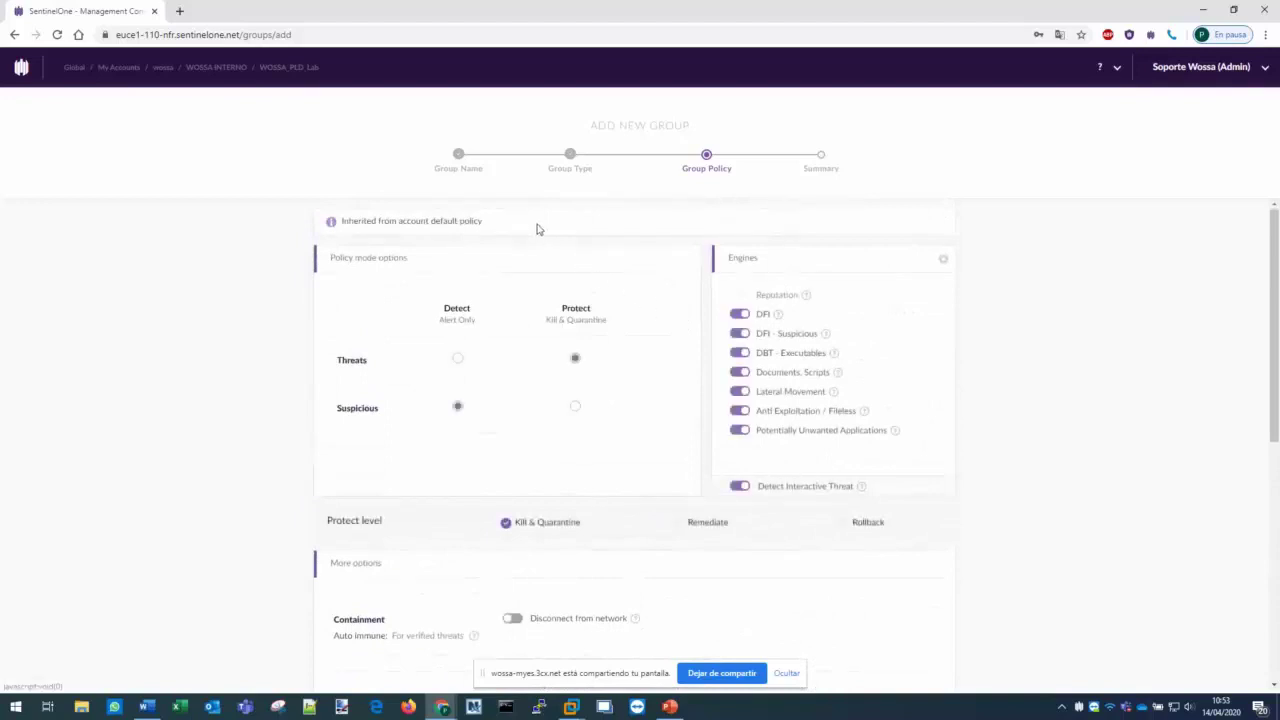
pyautogui.scroll(-5, 690, 420)
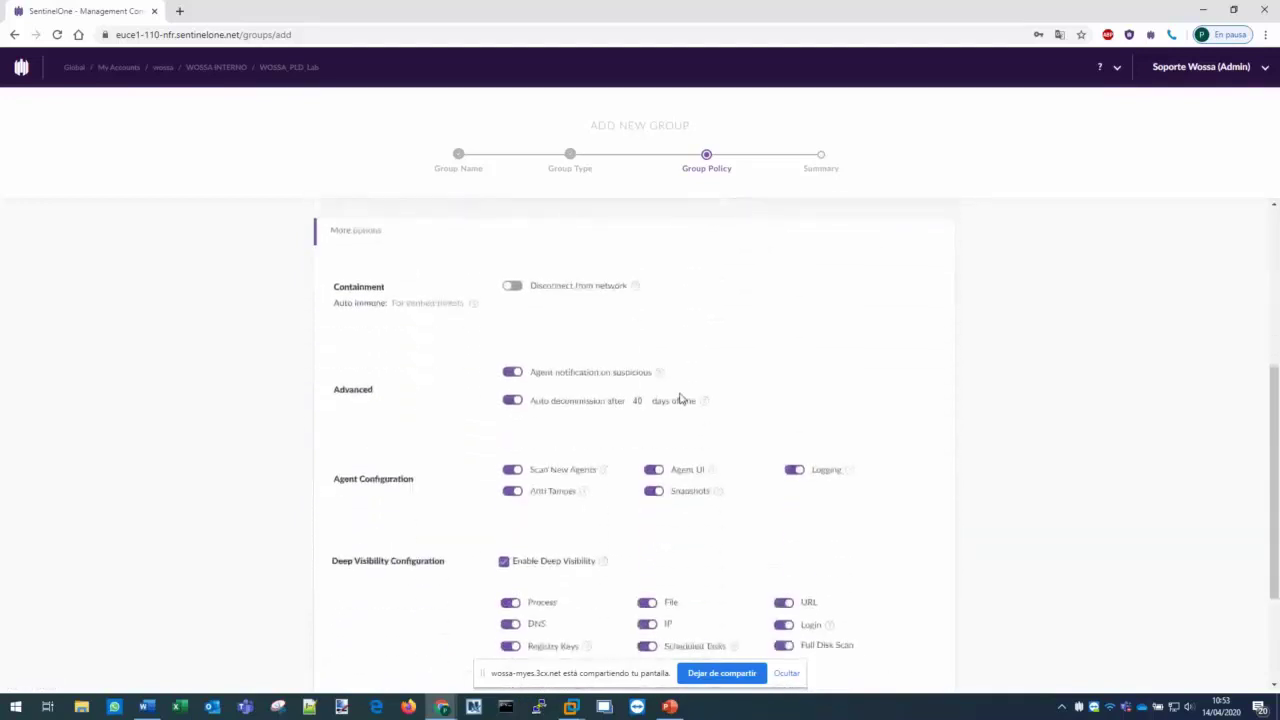
pyautogui.scroll(-1, 675, 357)
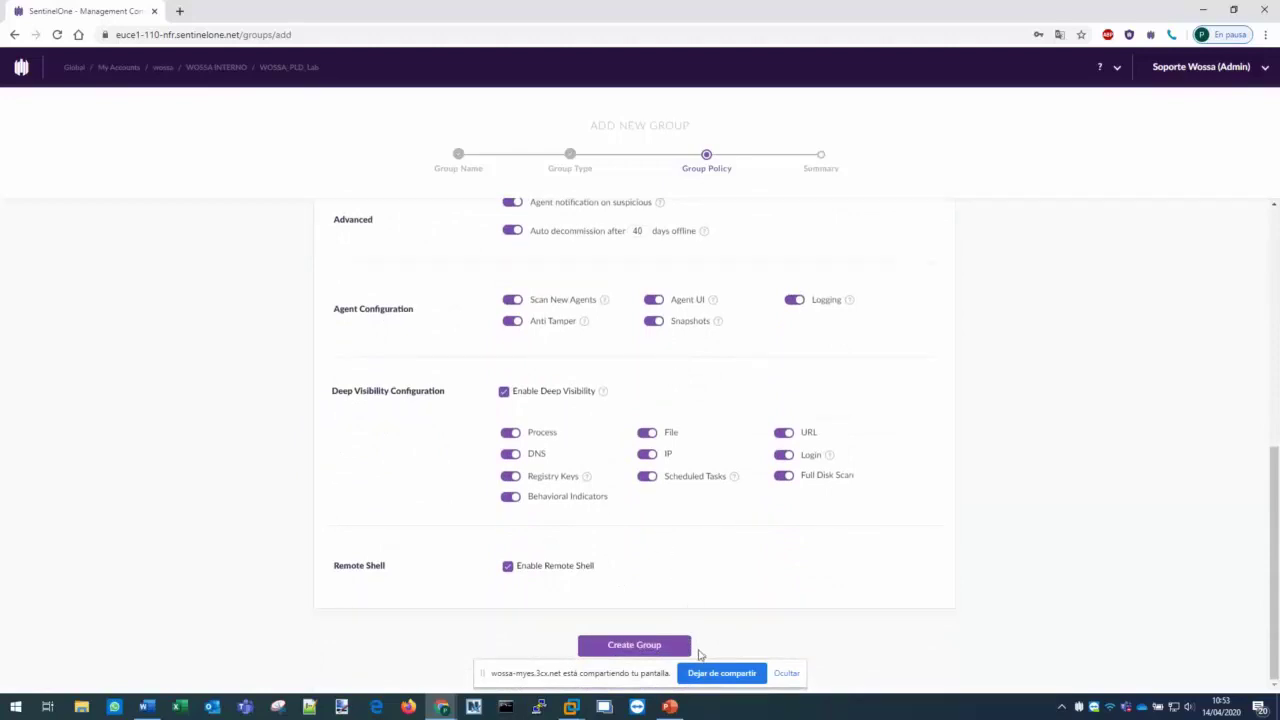
pyautogui.click(677, 646)
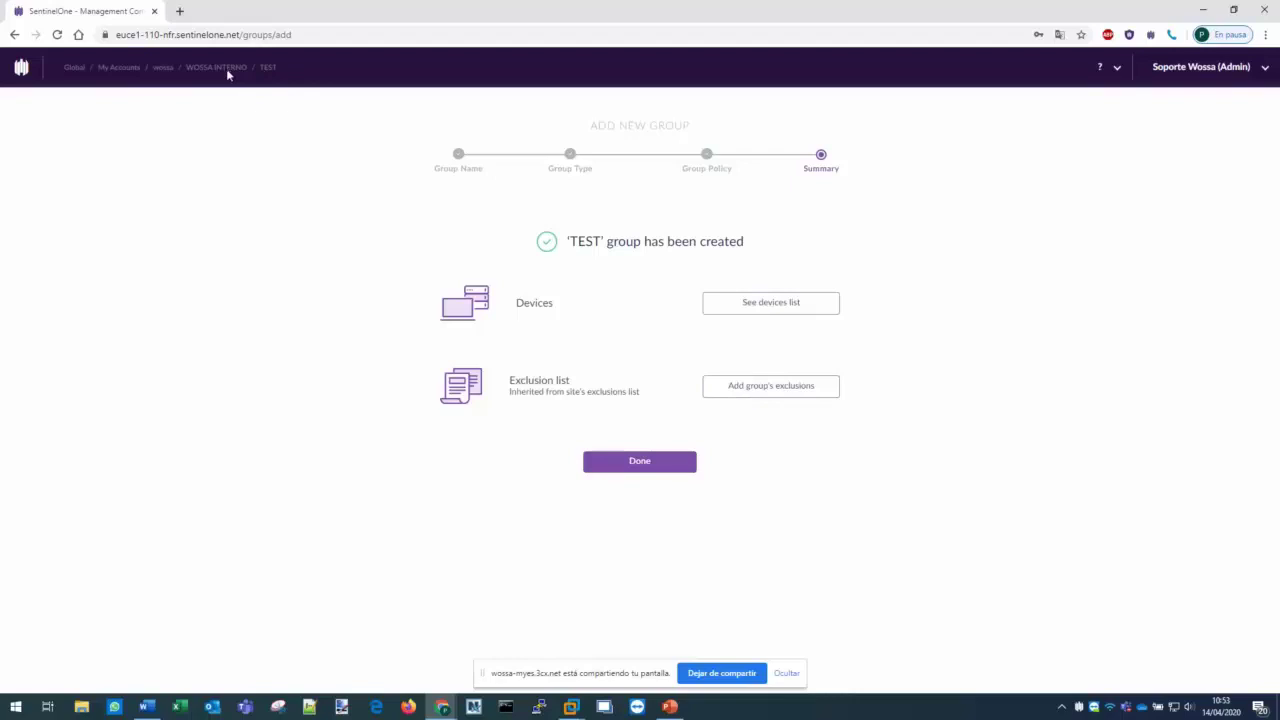
# Return to the WOSSA INTERNO site's Policy tab and select the Default Group's inherited policy.
pyautogui.click(629, 461)
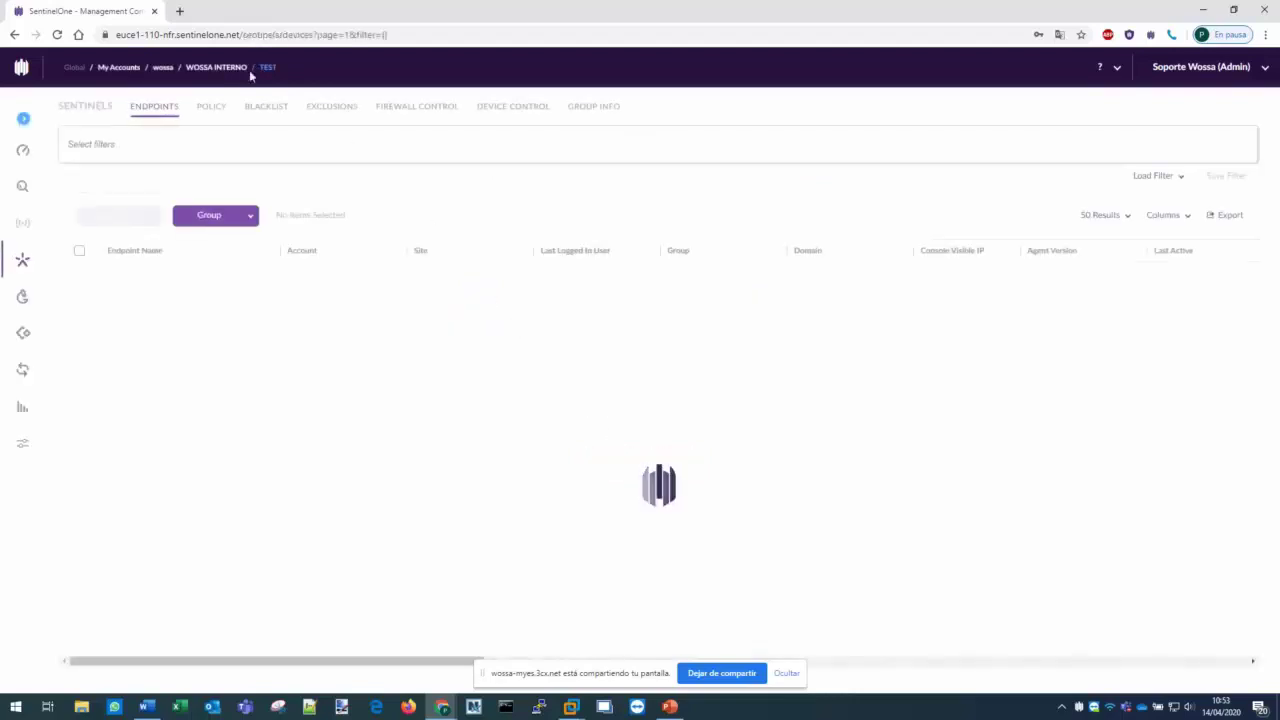
pyautogui.click(220, 69)
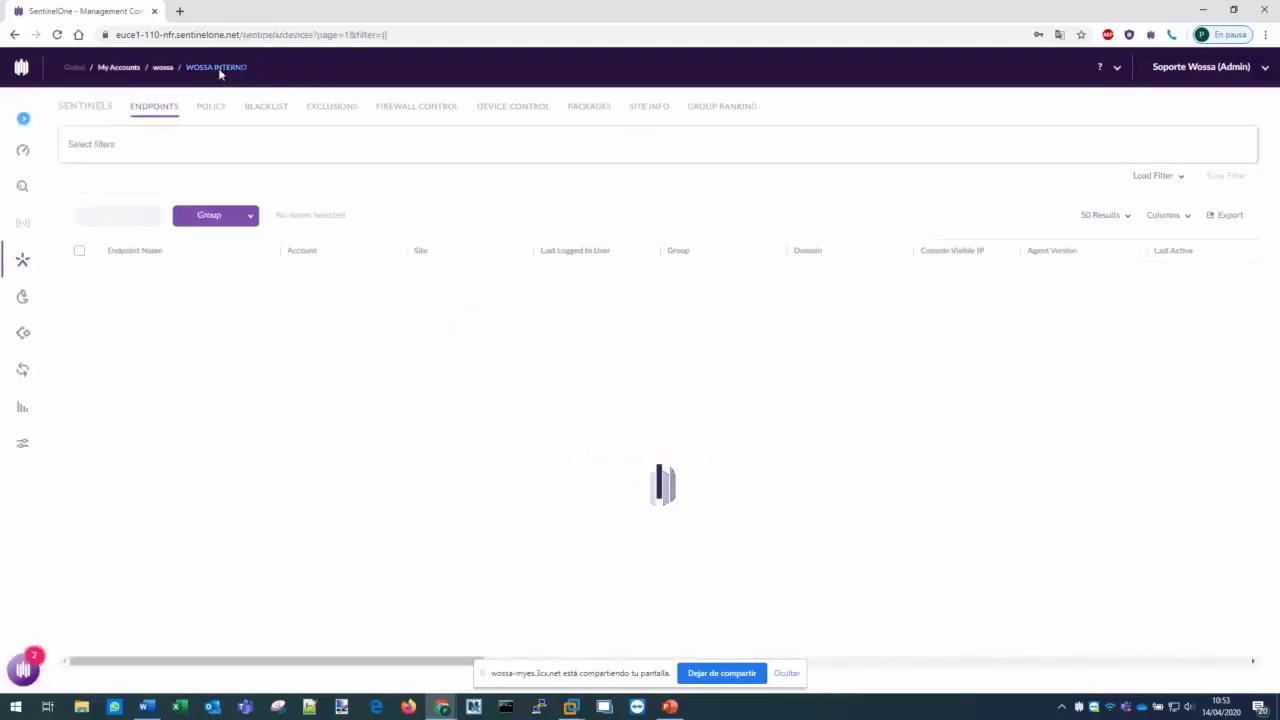
pyautogui.click(23, 118)
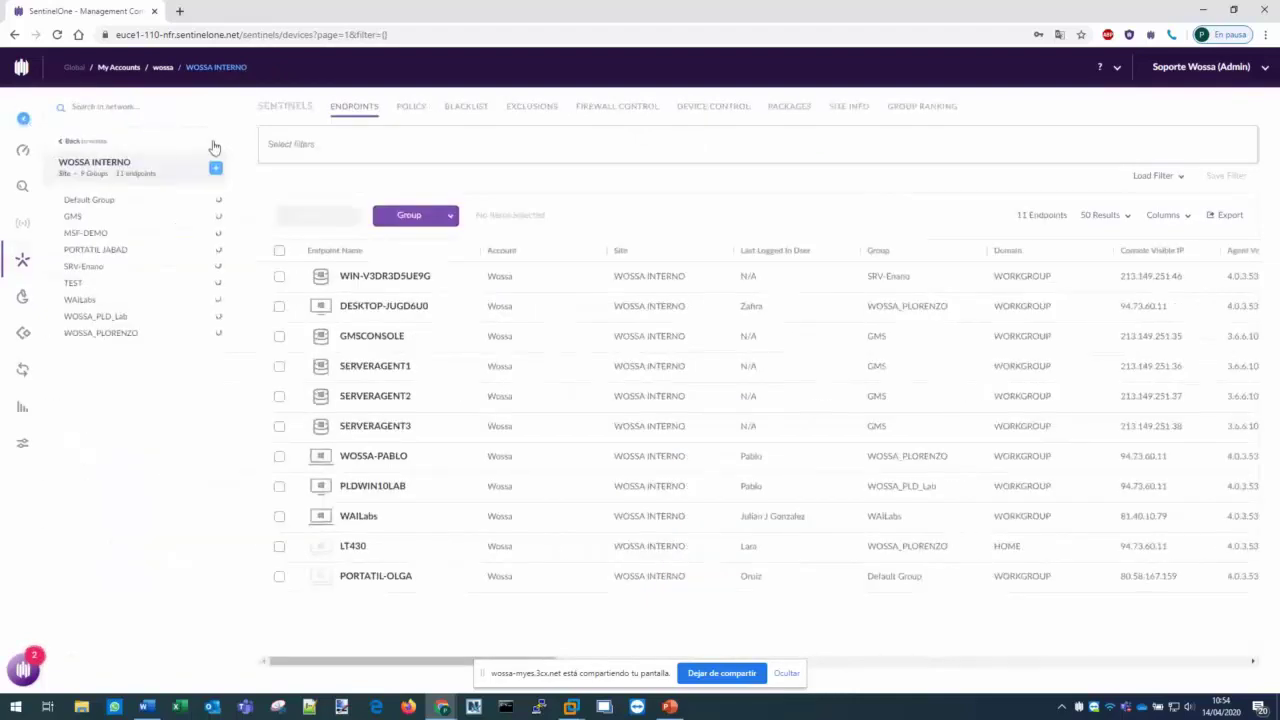
pyautogui.click(410, 106)
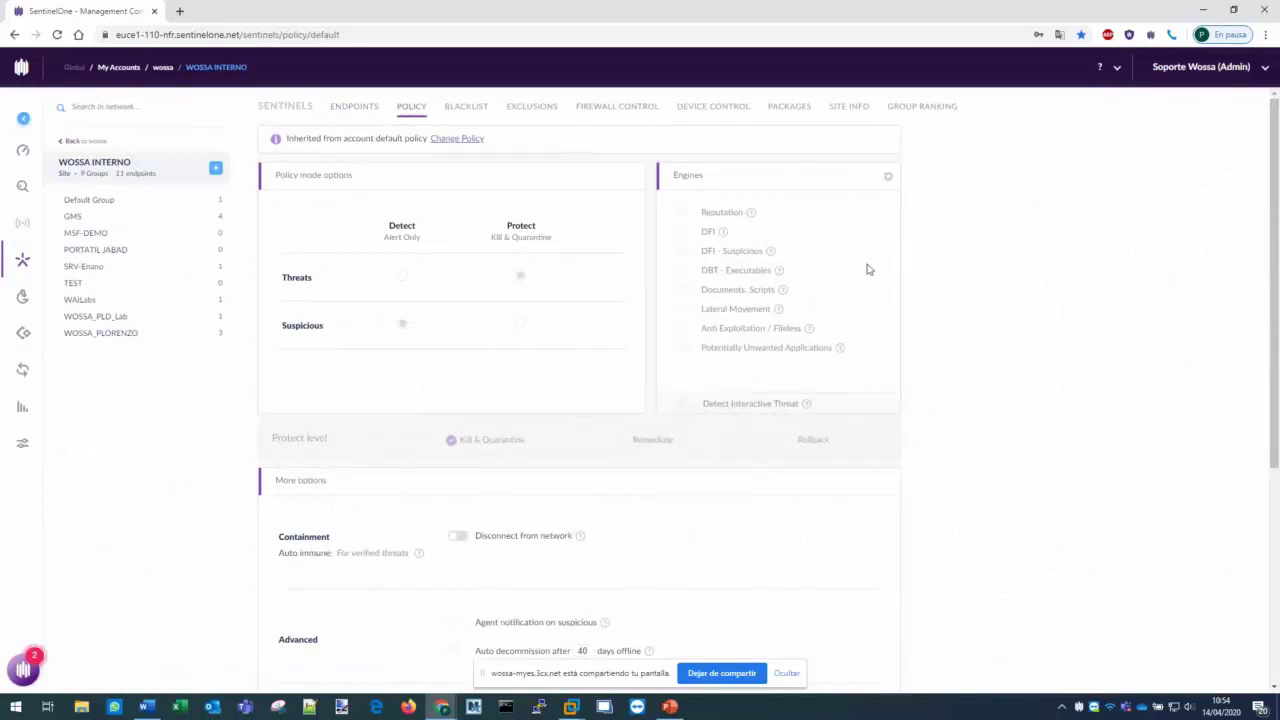
pyautogui.scroll(-2, 866, 320)
pyautogui.scroll(2, 860, 312)
pyautogui.click(220, 210)
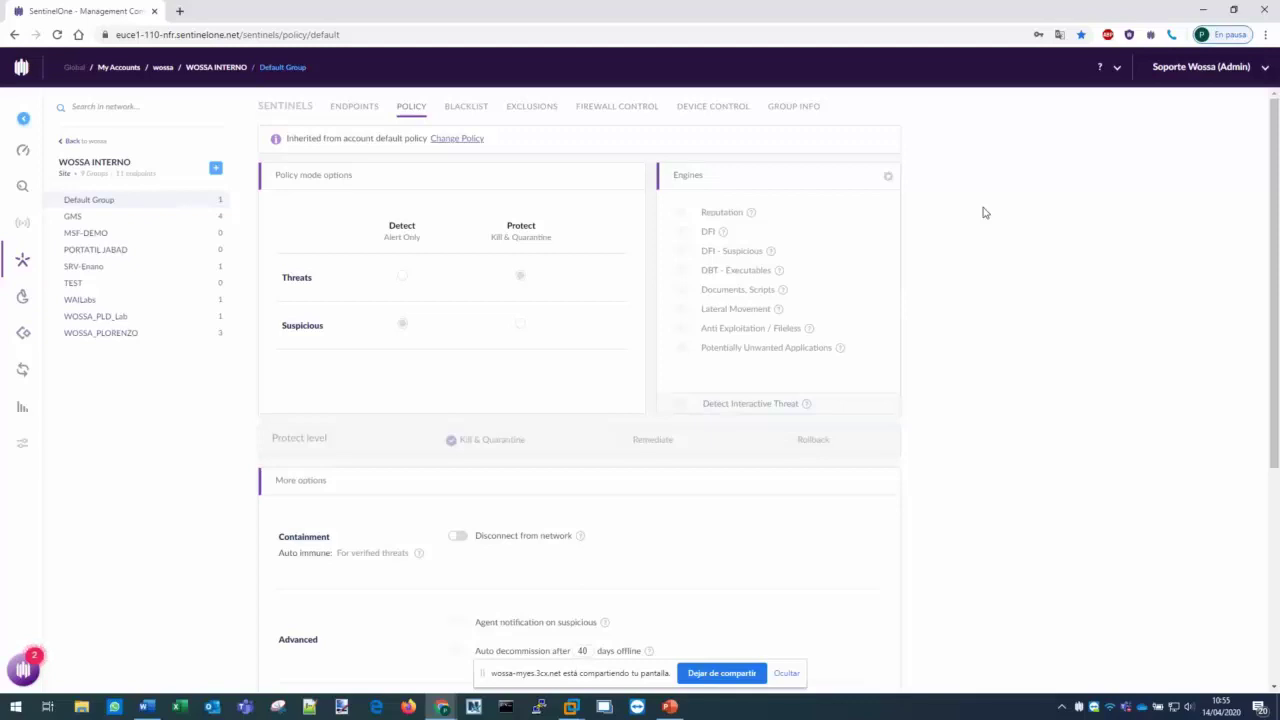
# Browse the Default Group's Blacklist, Exclusions and Firewall Control pages.
pyautogui.click(479, 109)
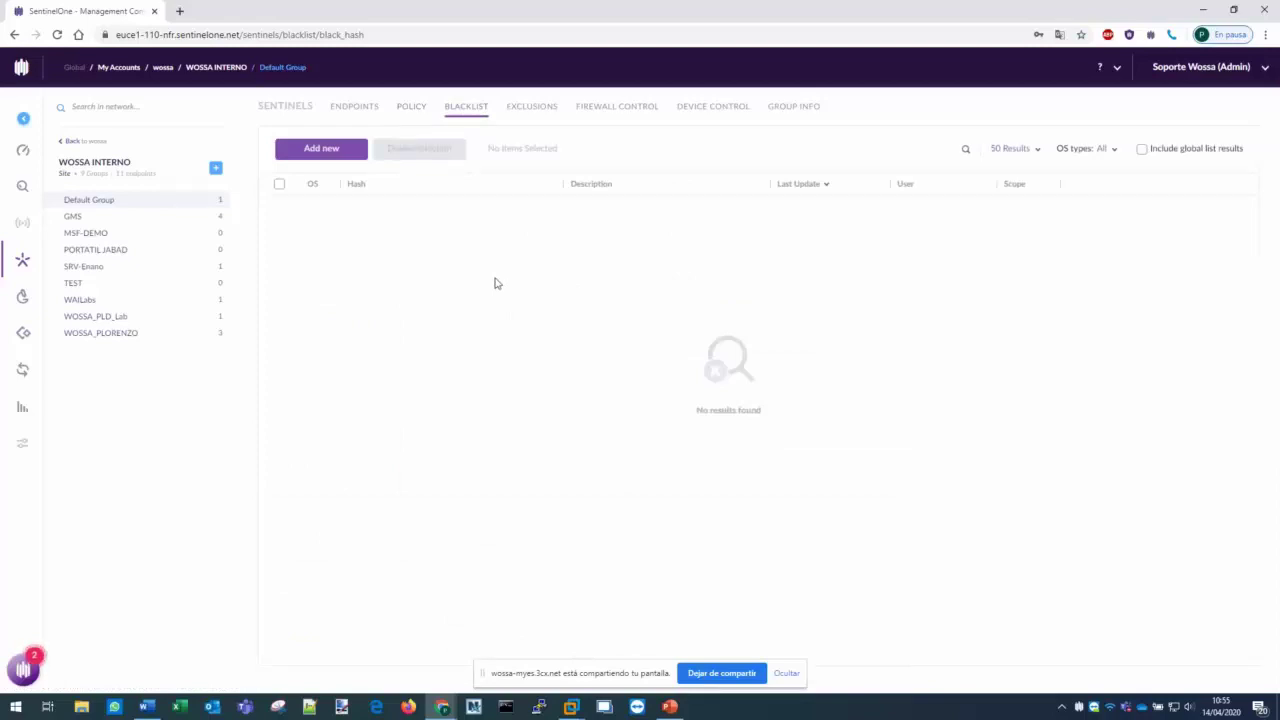
pyautogui.click(545, 108)
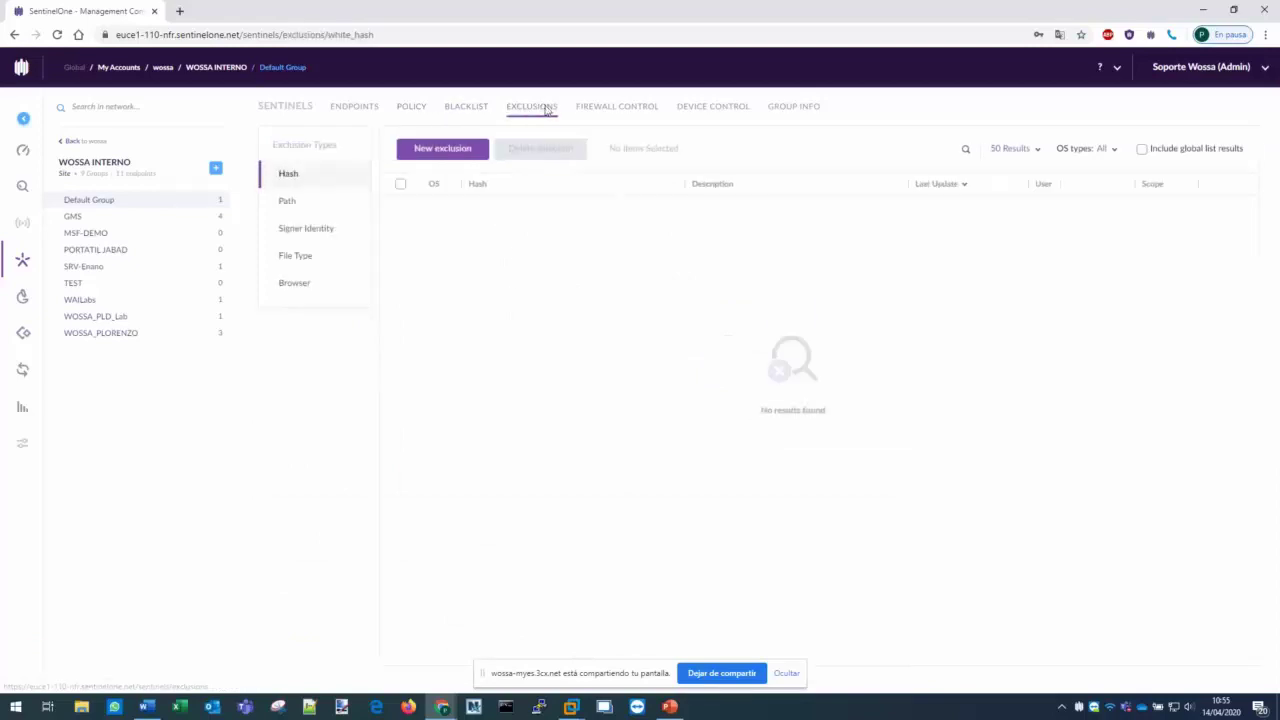
pyautogui.click(595, 108)
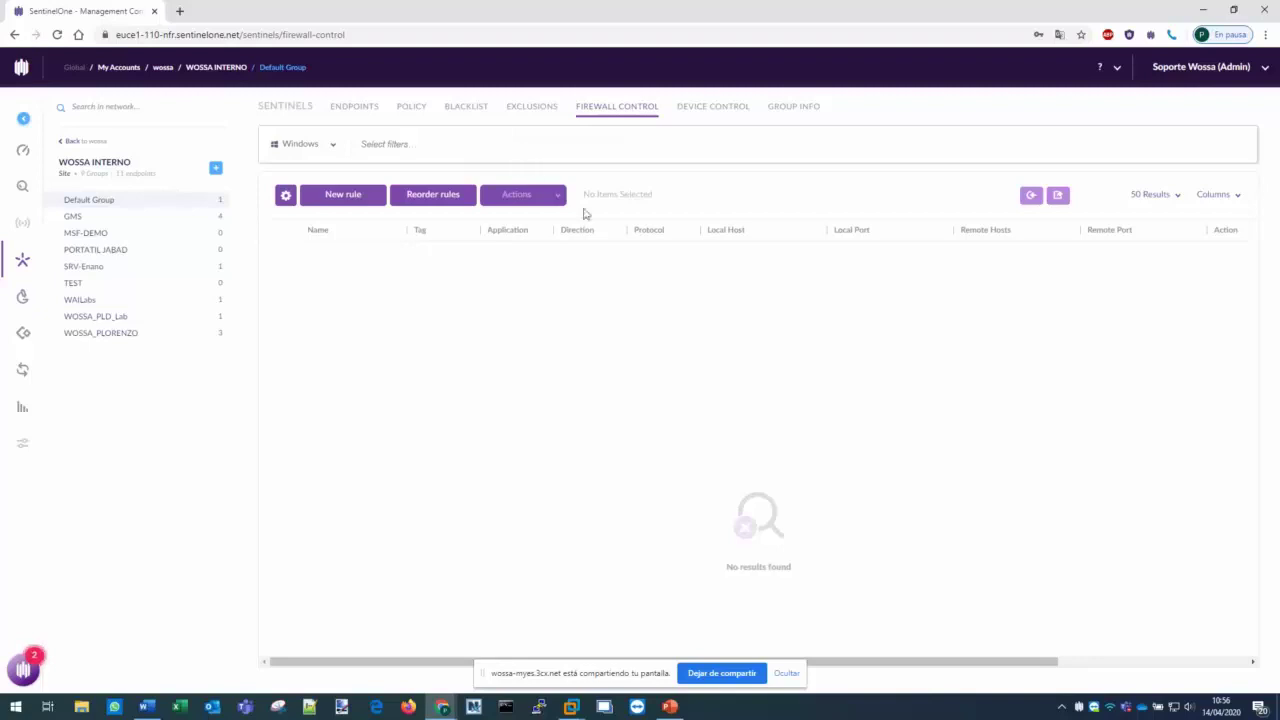
pyautogui.click(732, 108)
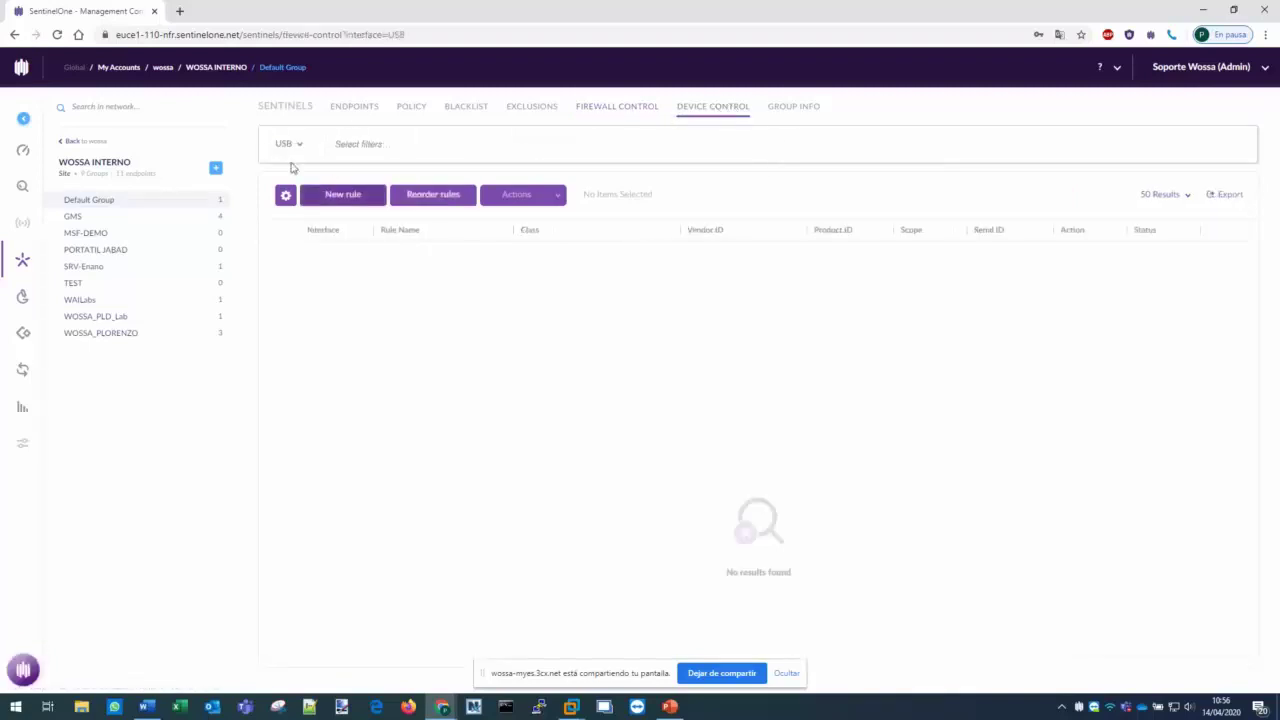
pyautogui.click(126, 200)
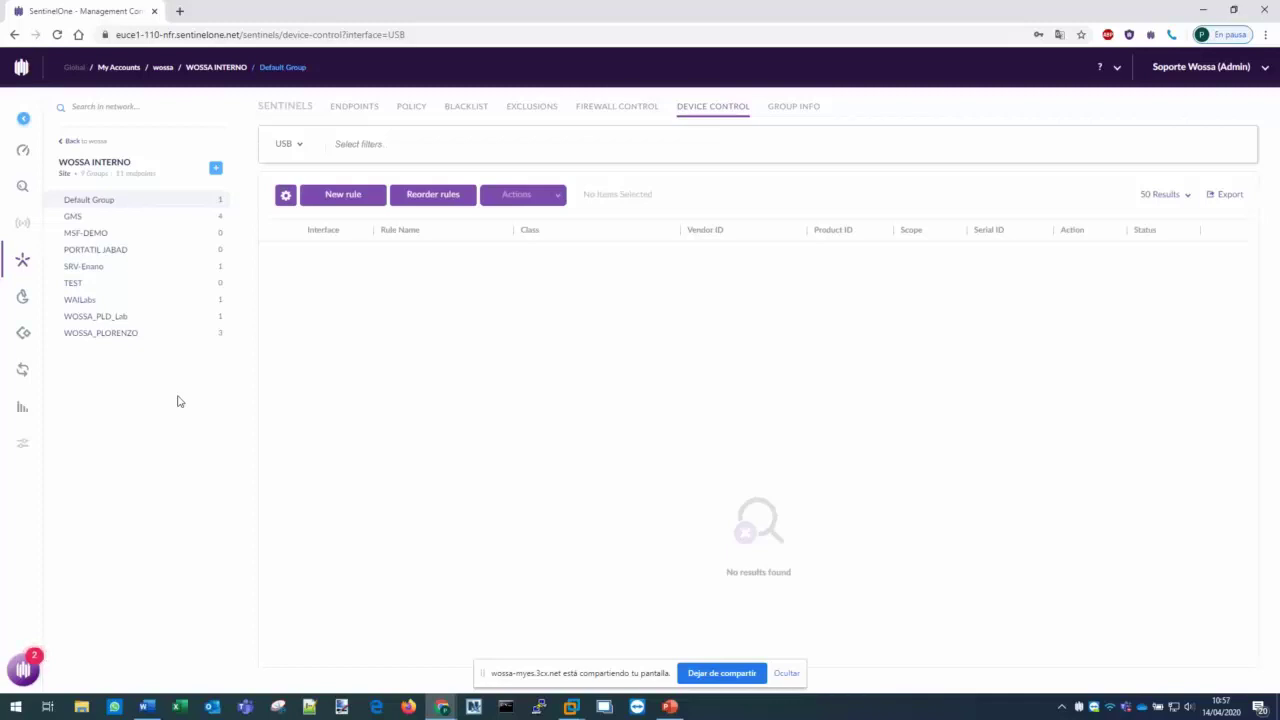
pyautogui.click(371, 118)
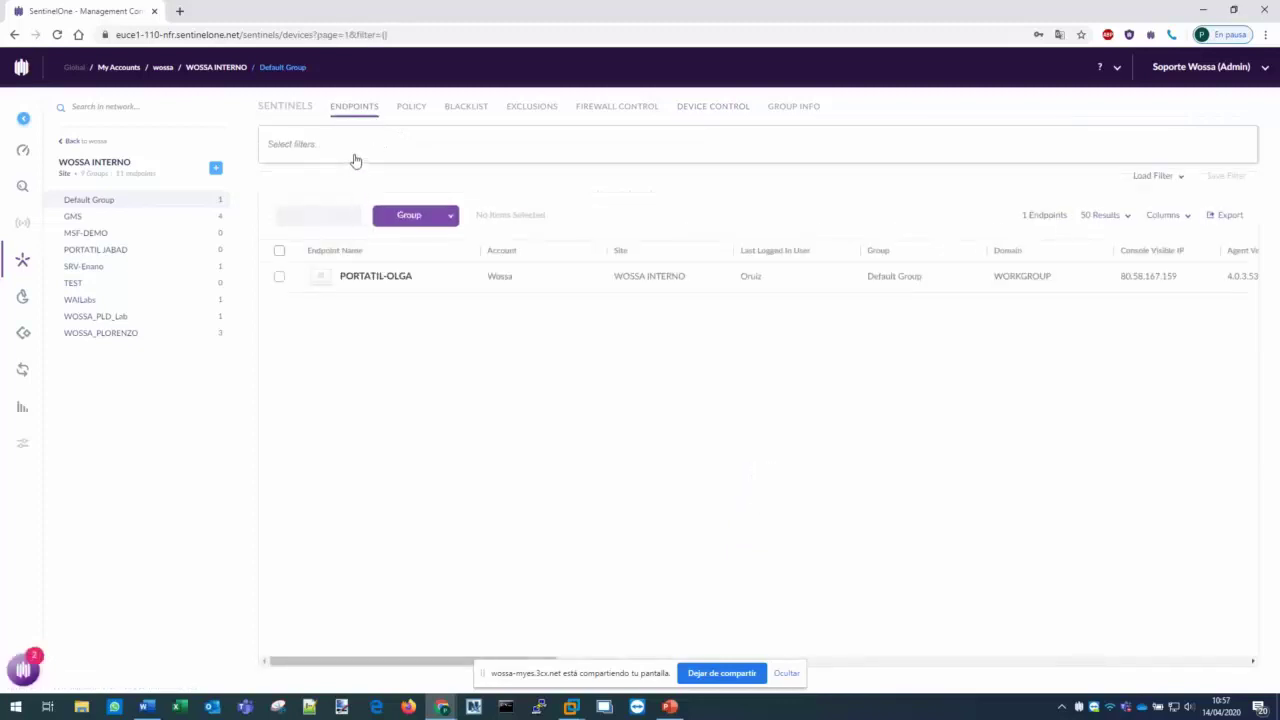
pyautogui.click(354, 158)
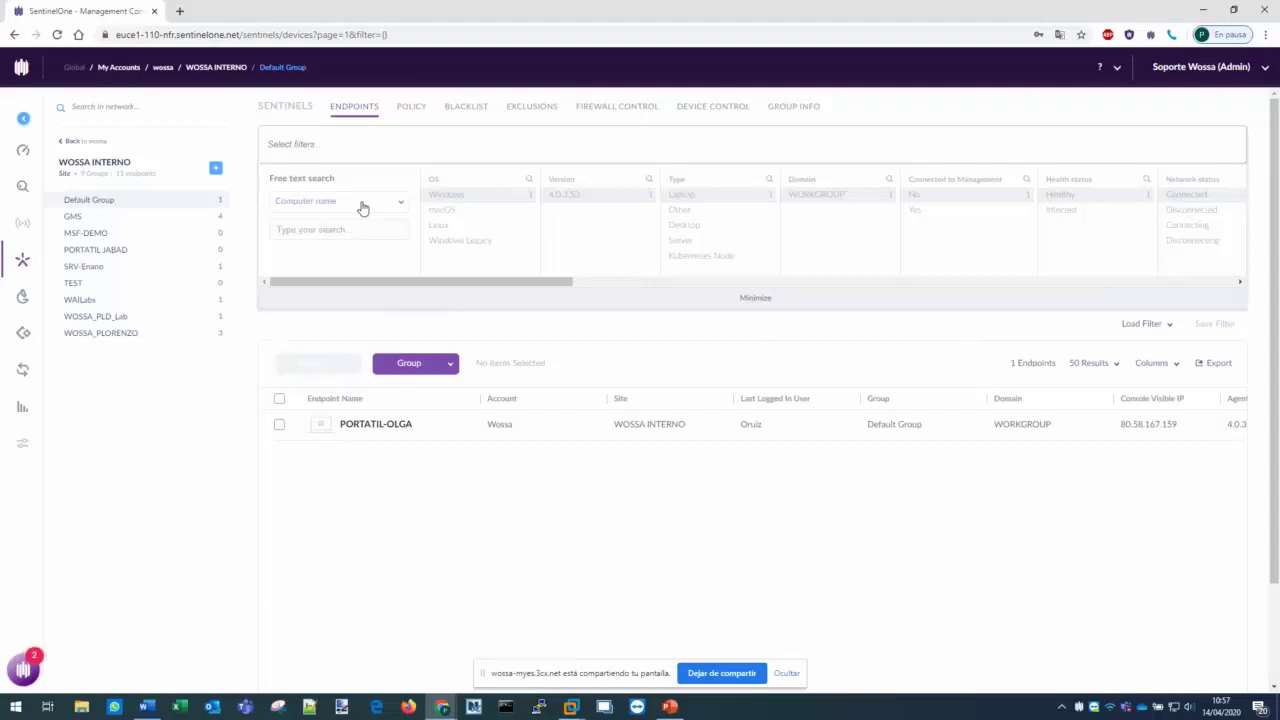
# Set free text search to the AD user groups field and enter the user's login name.
pyautogui.click(358, 205)
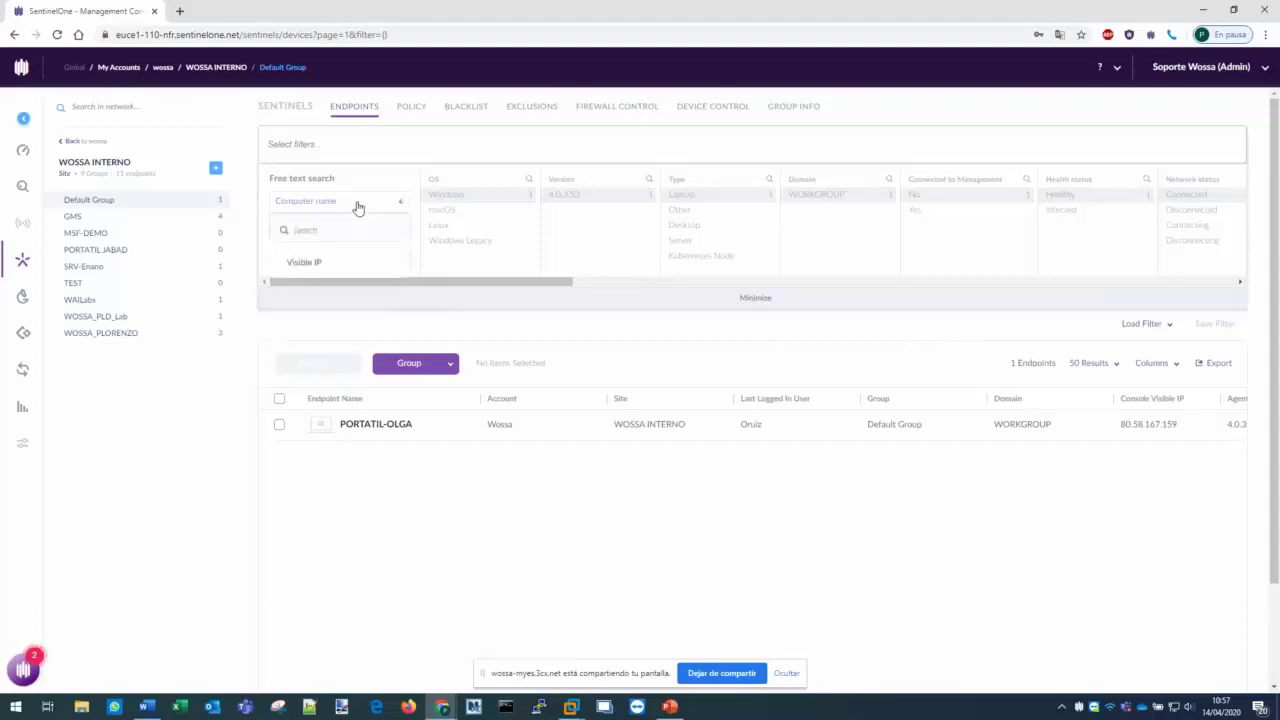
pyautogui.click(357, 150)
pyautogui.click(330, 152)
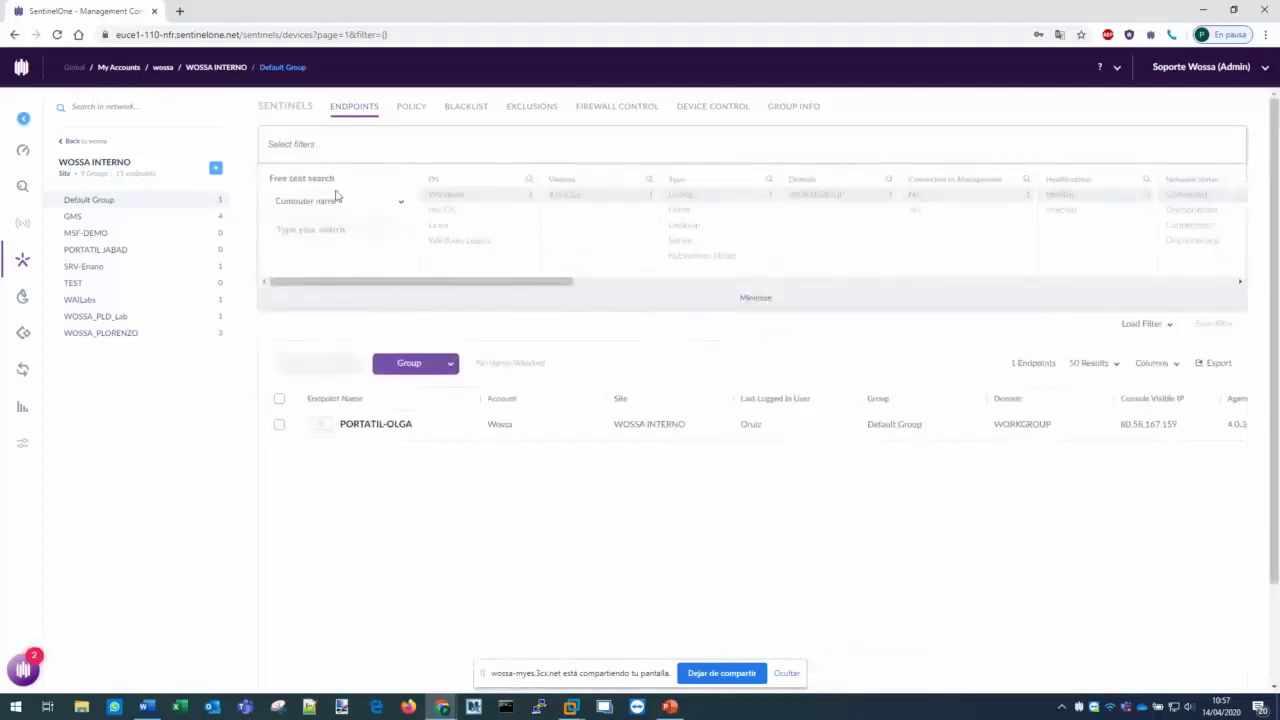
pyautogui.click(322, 205)
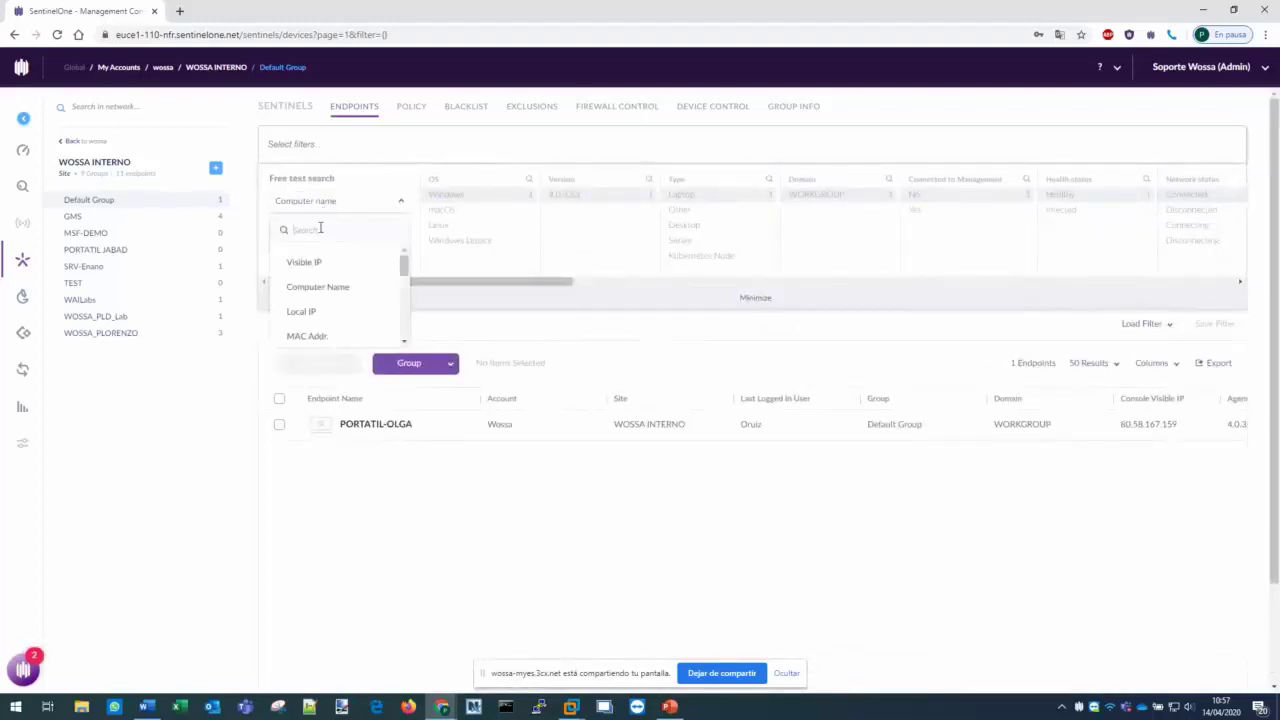
pyautogui.scroll(-3, 380, 290)
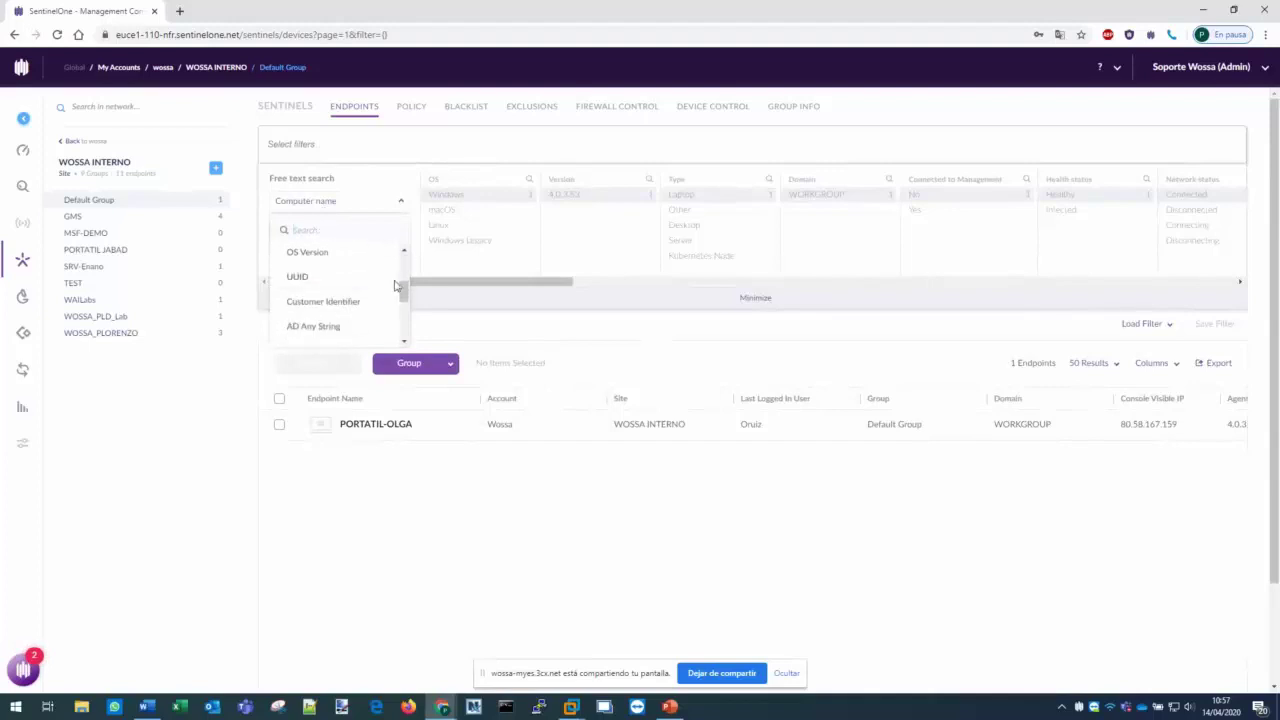
pyautogui.moveTo(403, 291); pyautogui.dragTo(401, 297)
pyautogui.click(357, 331)
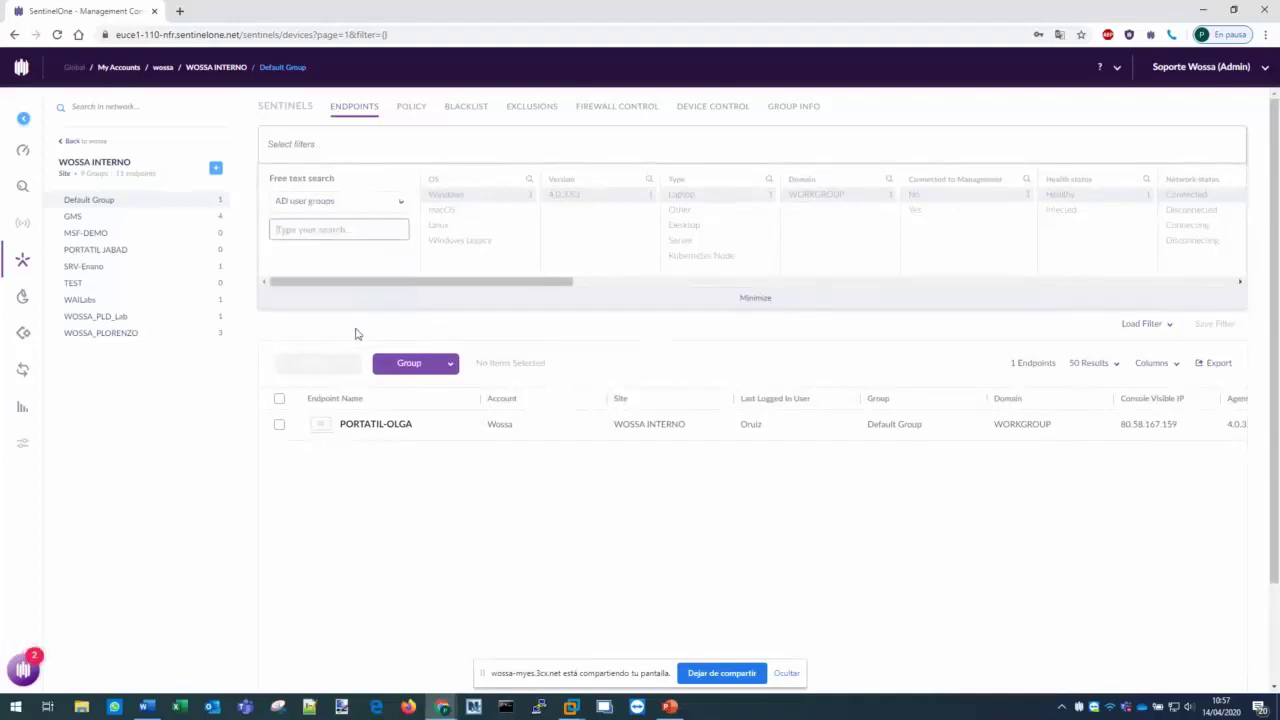
pyautogui.click(335, 231)
pyautogui.write('PLORENZO')
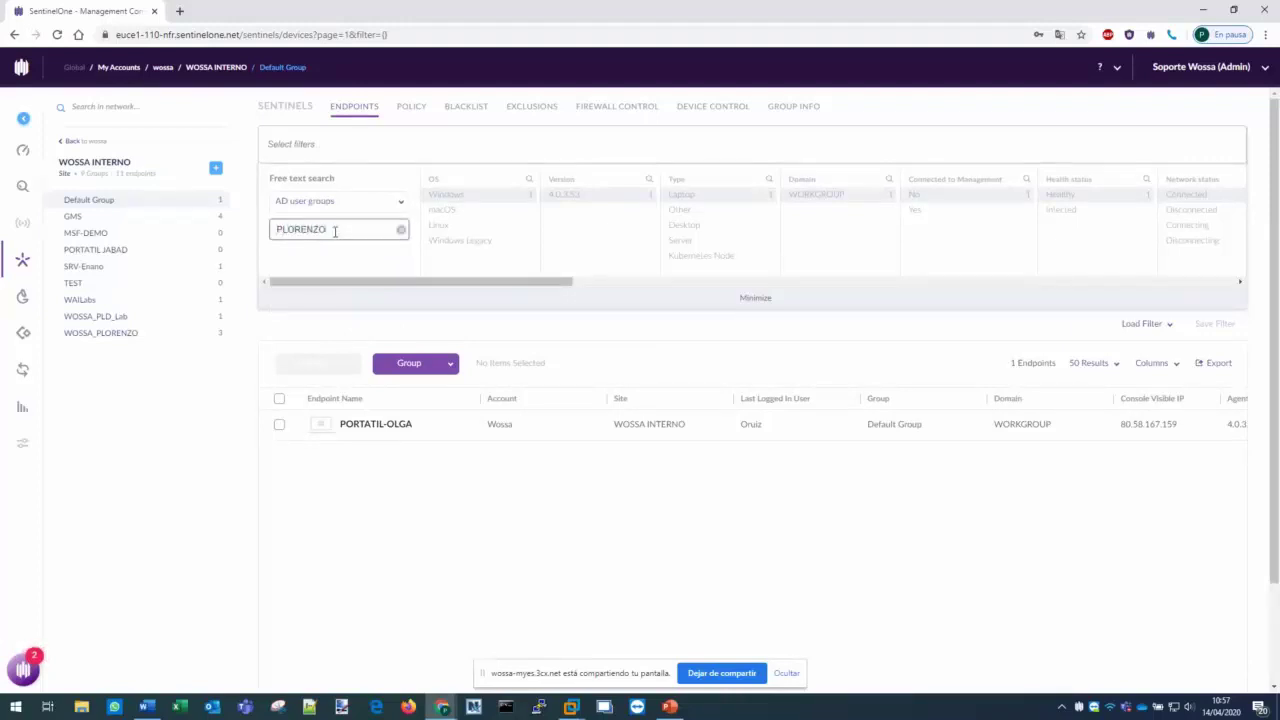
# Search all fields for the user's first name across the whole WOSSA INTERNO site.
pyautogui.click(382, 206)
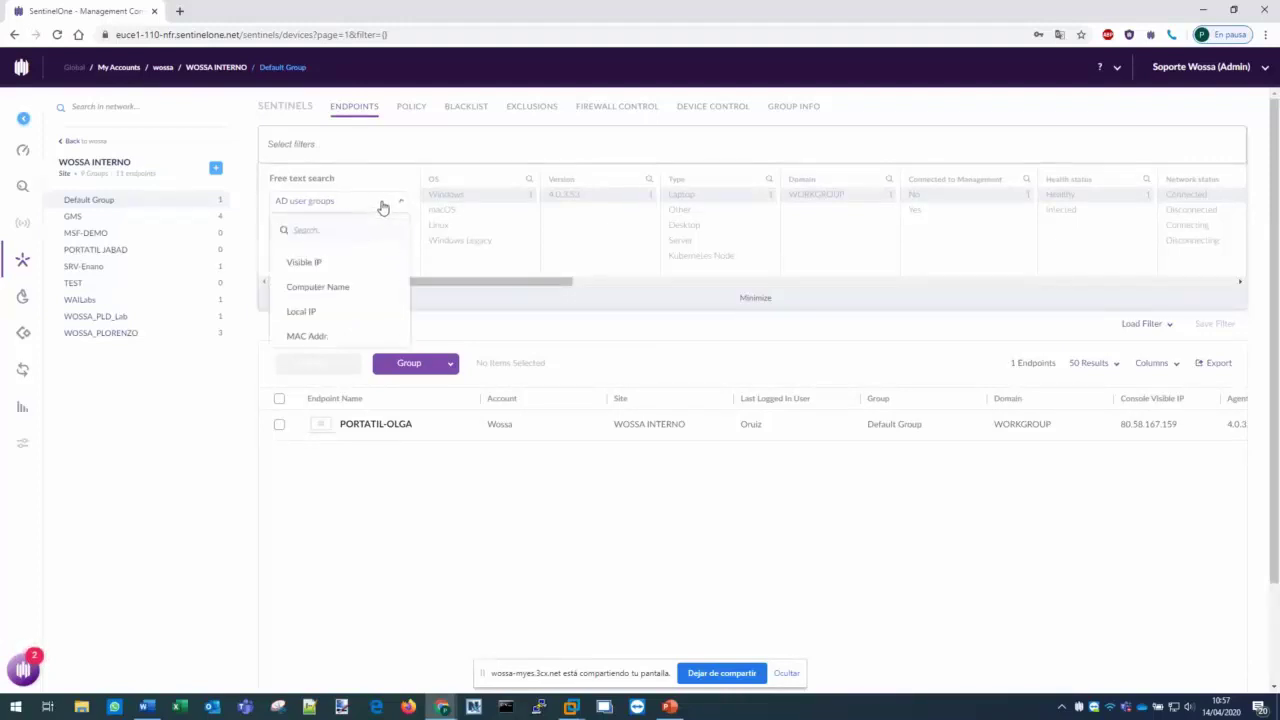
pyautogui.scroll(-4, 357, 283)
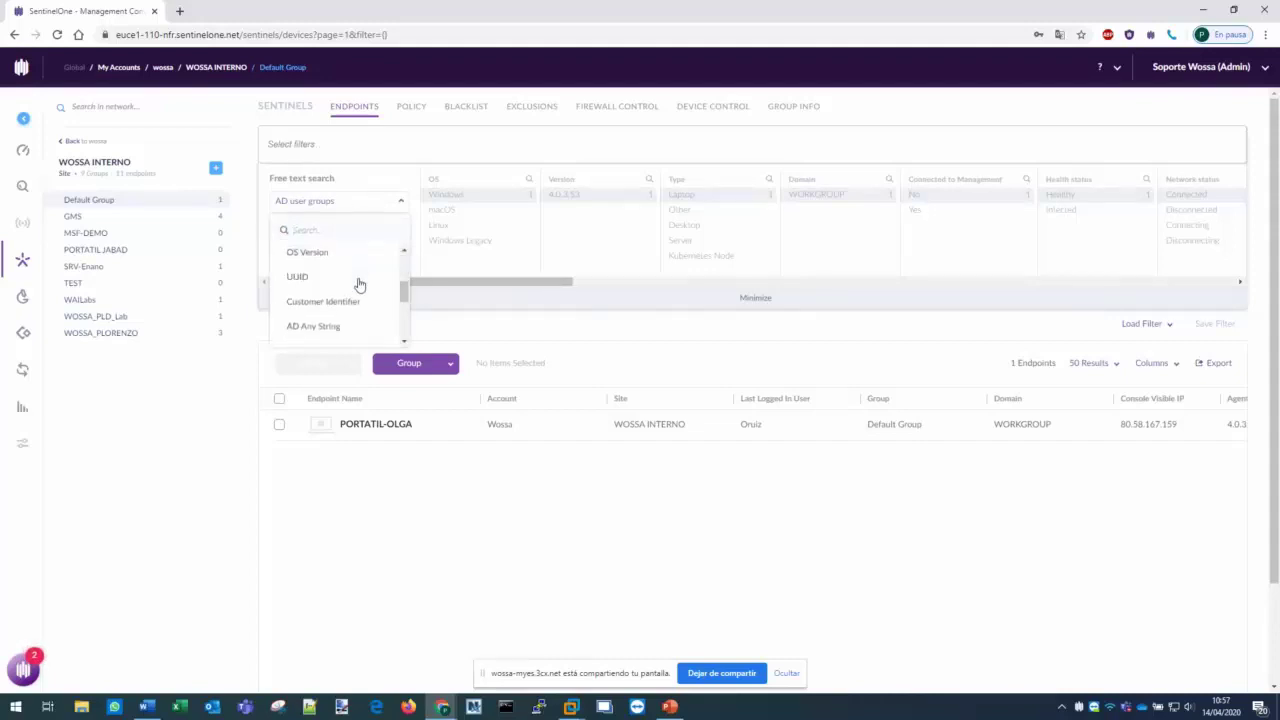
pyautogui.scroll(-3, 359, 285)
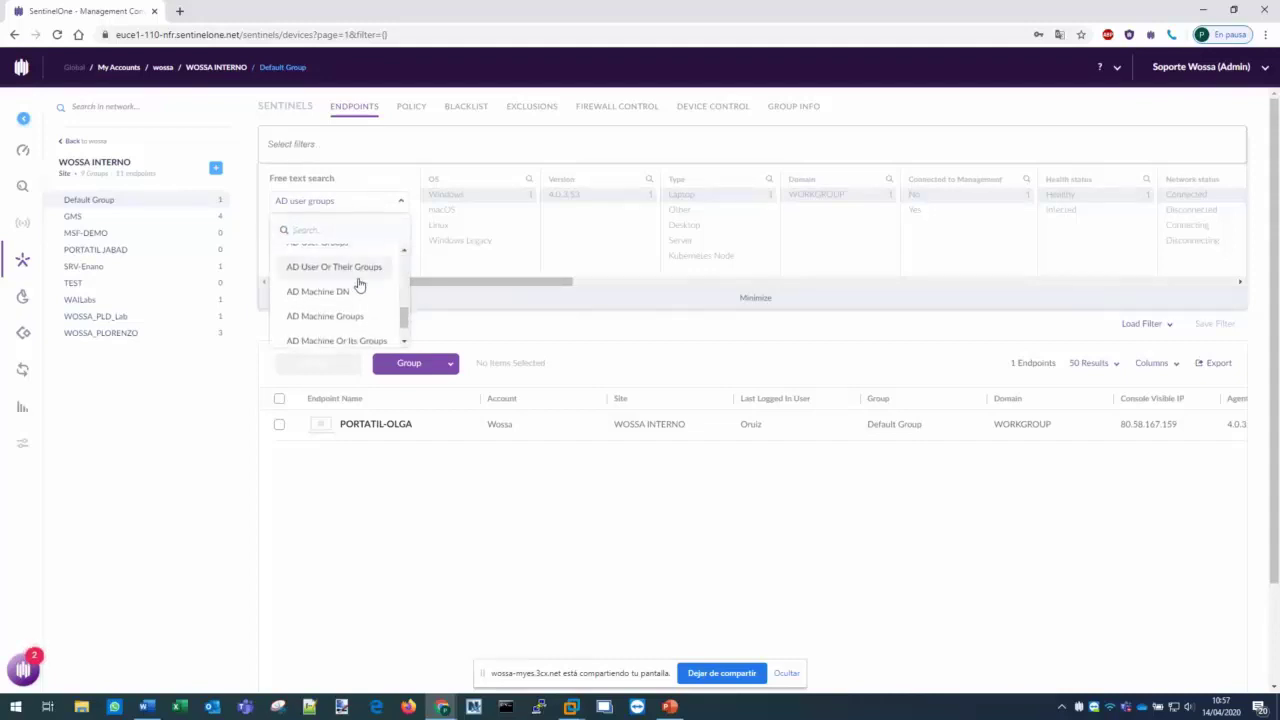
pyautogui.scroll(2, 359, 285)
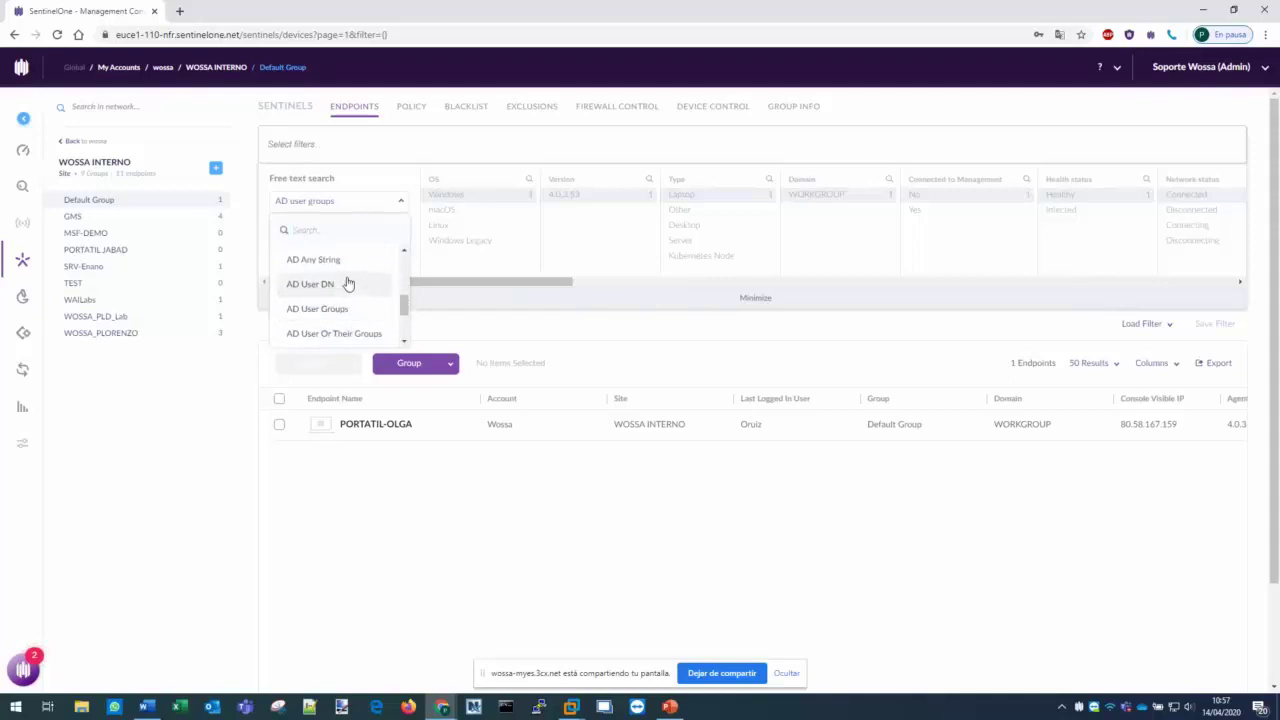
pyautogui.scroll(2, 347, 284)
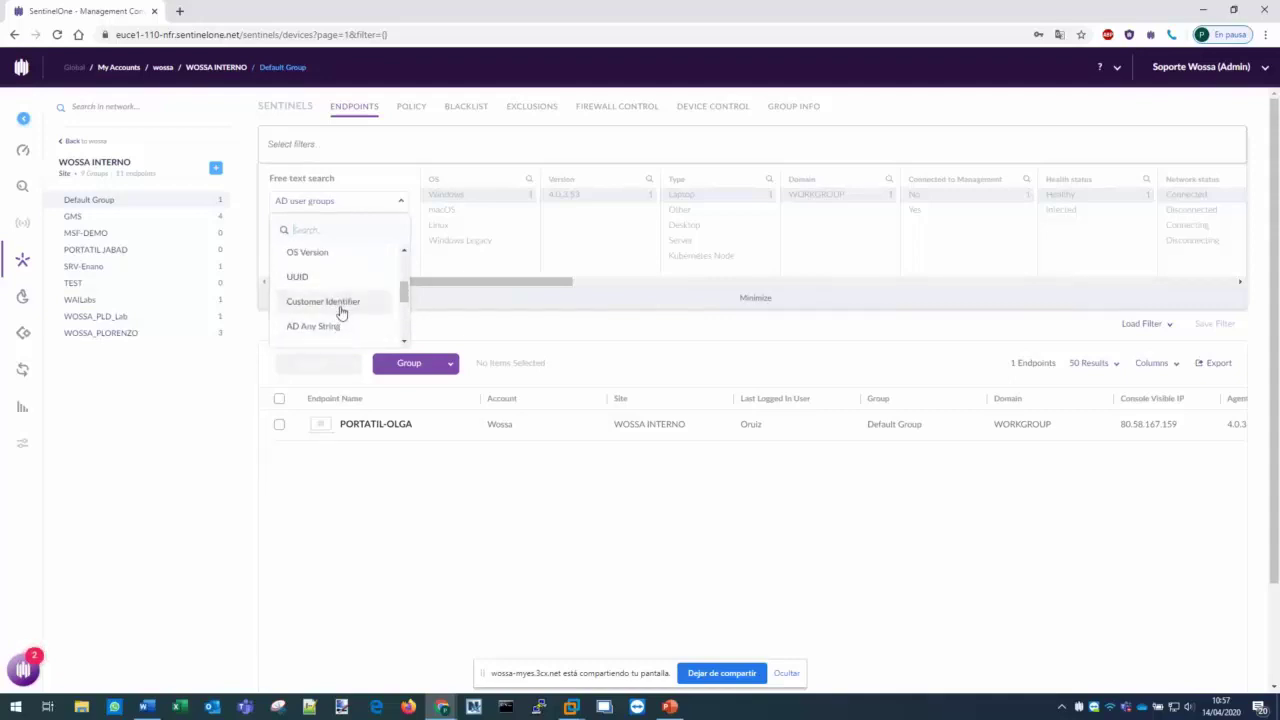
pyautogui.scroll(-4, 340, 290)
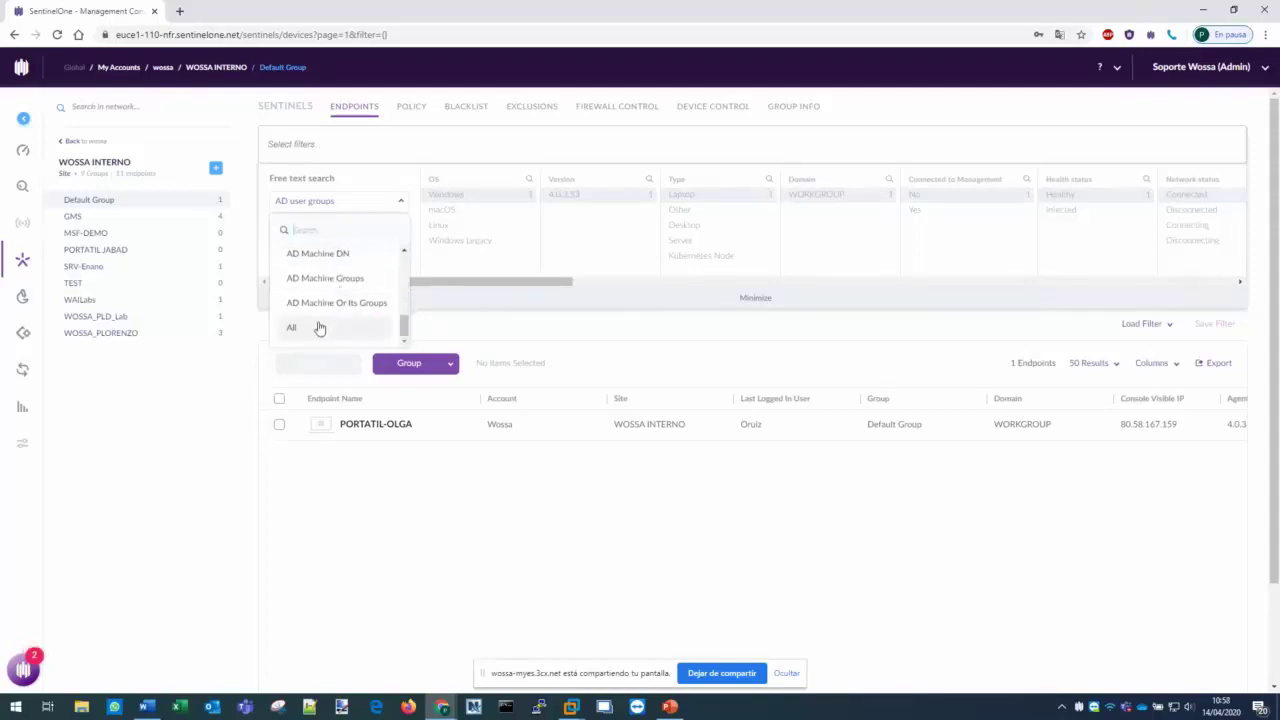
pyautogui.click(318, 328)
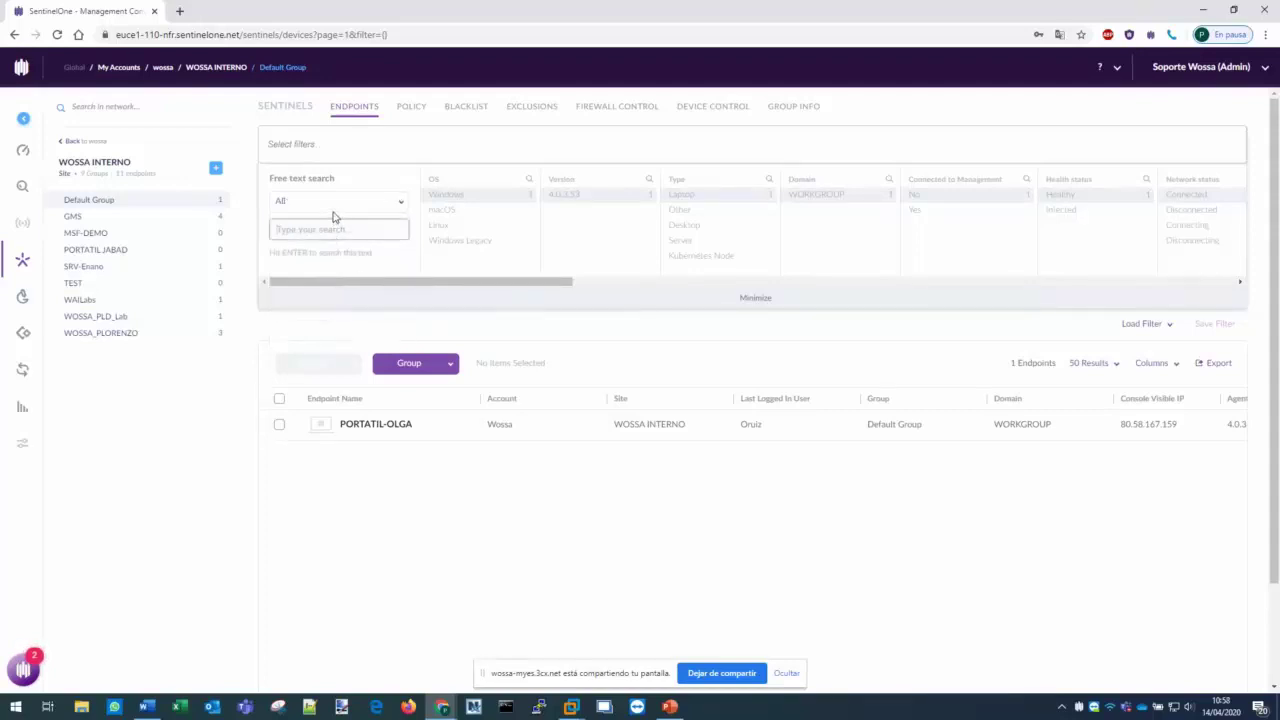
pyautogui.write('PABO')
pyautogui.click(150, 179)
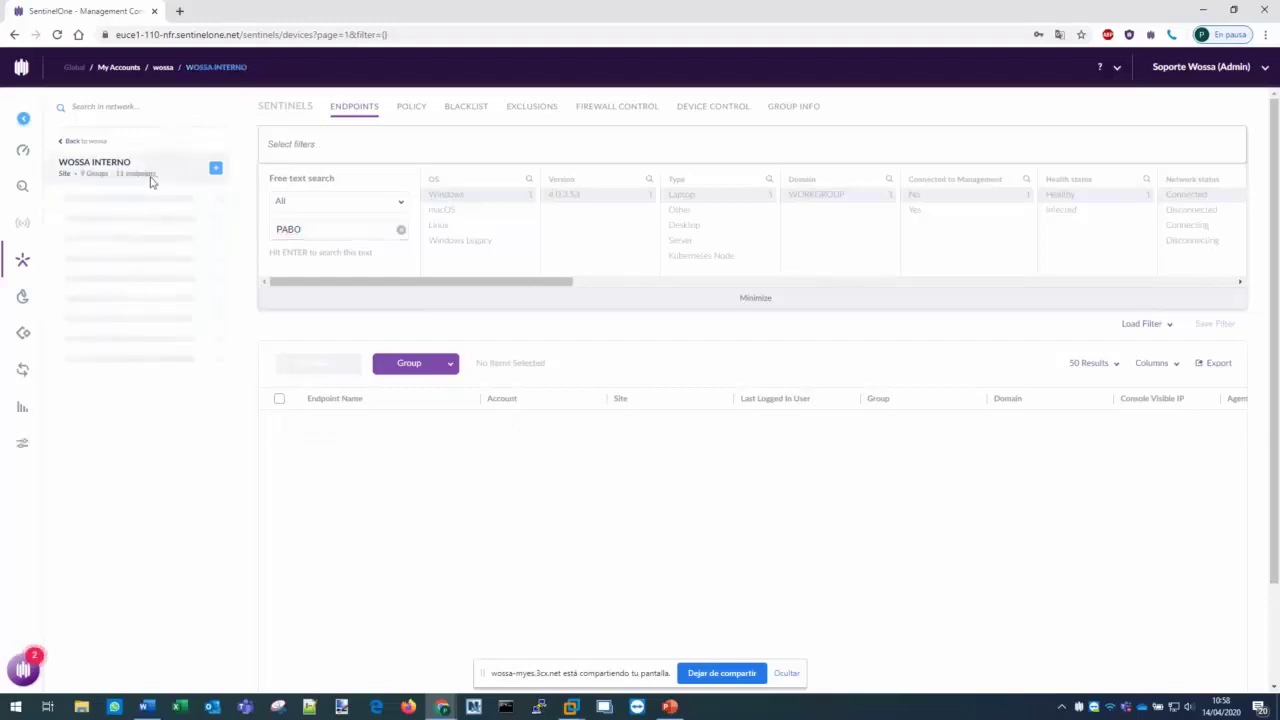
pyautogui.click(323, 232)
pyautogui.write('LO')
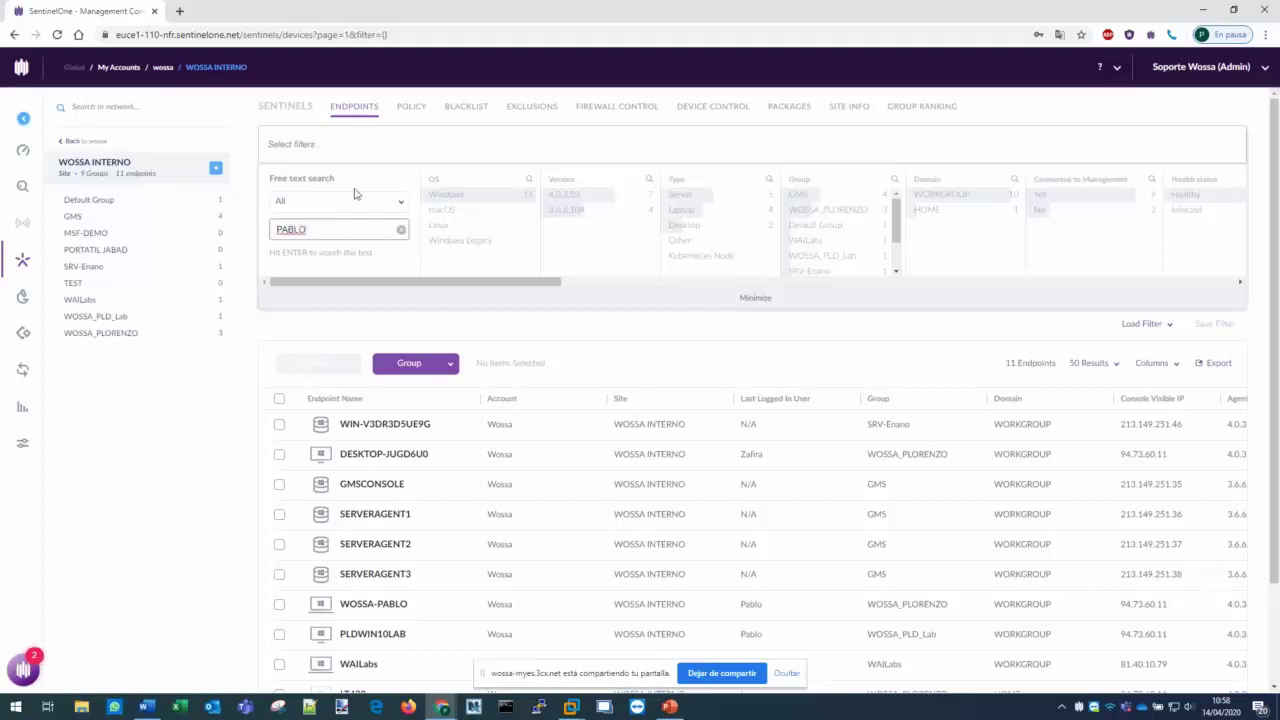
pyautogui.press('Return')
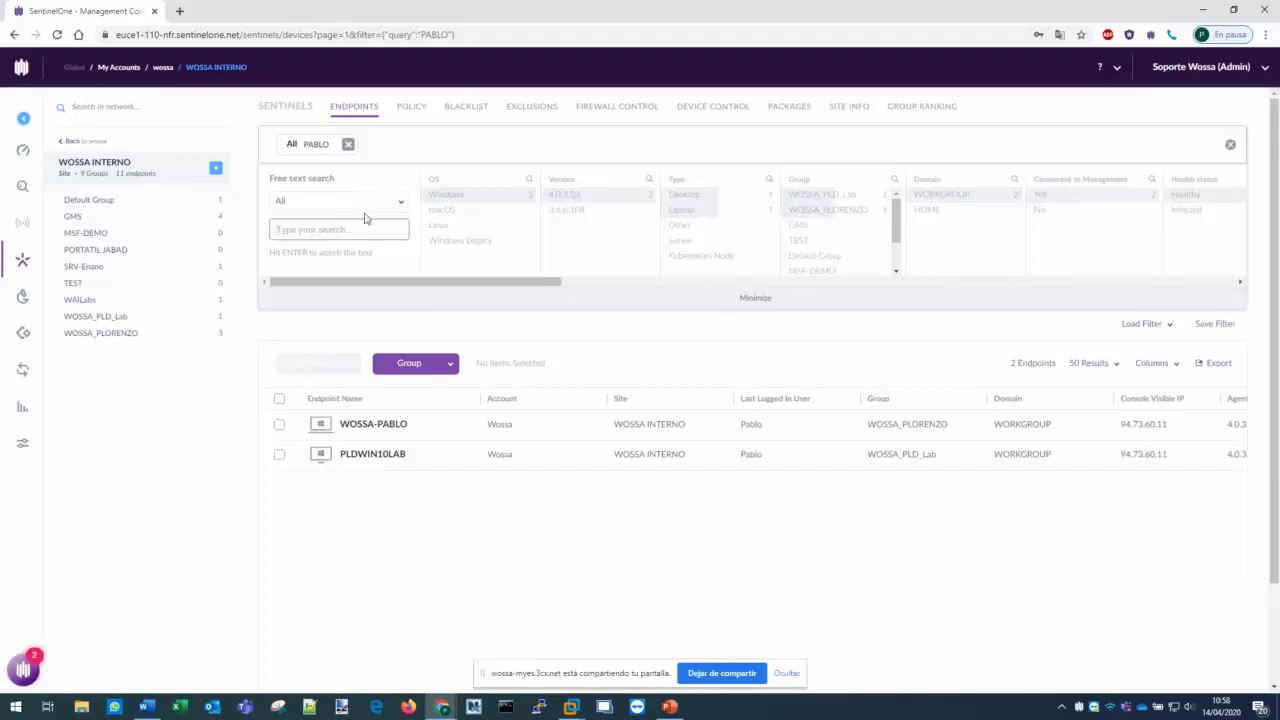
pyautogui.scroll(-1, 403, 242)
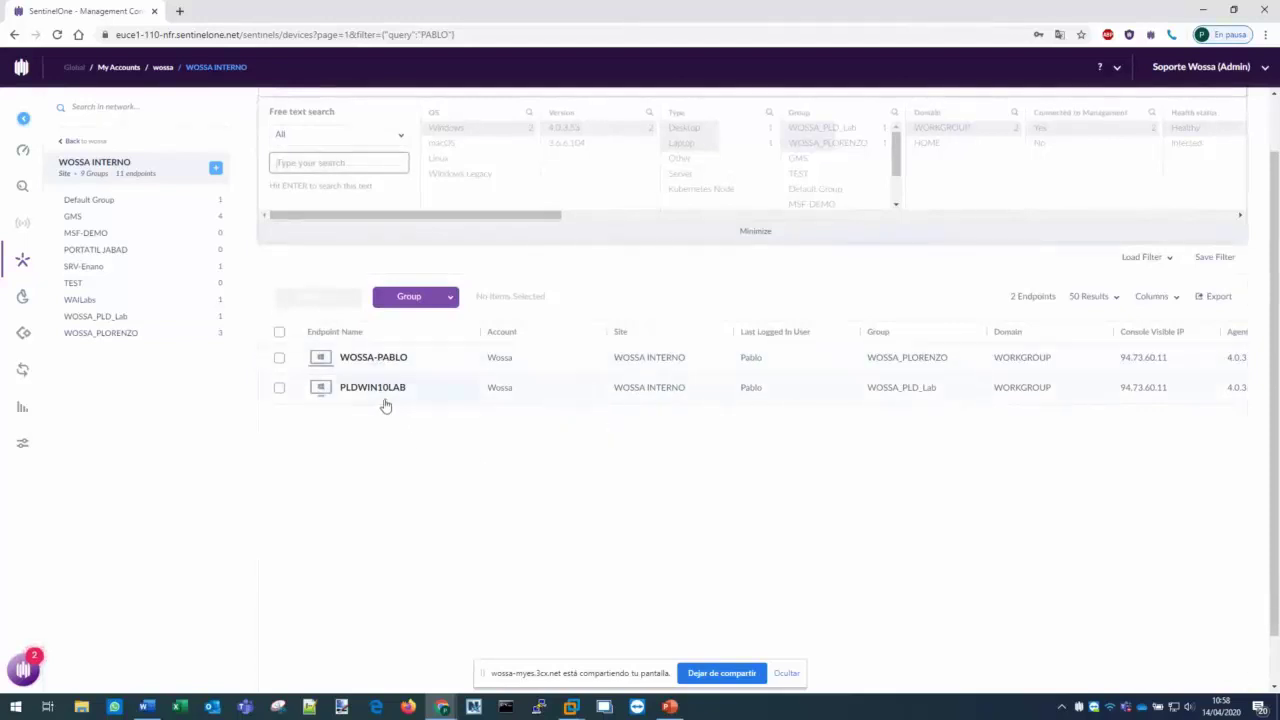
pyautogui.scroll(1, 380, 403)
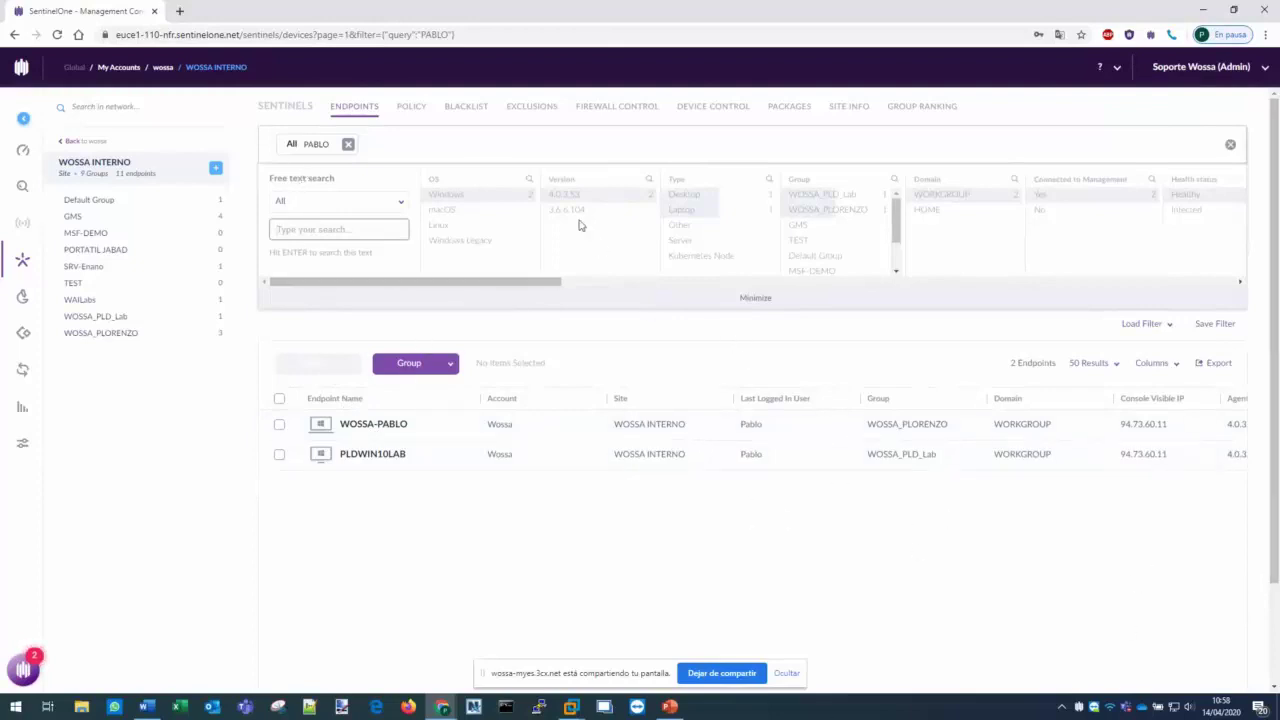
# Save the name search as a filter set named after the user, then remove it to show all 11 endpoints.
pyautogui.click(1160, 327)
pyautogui.click(1222, 326)
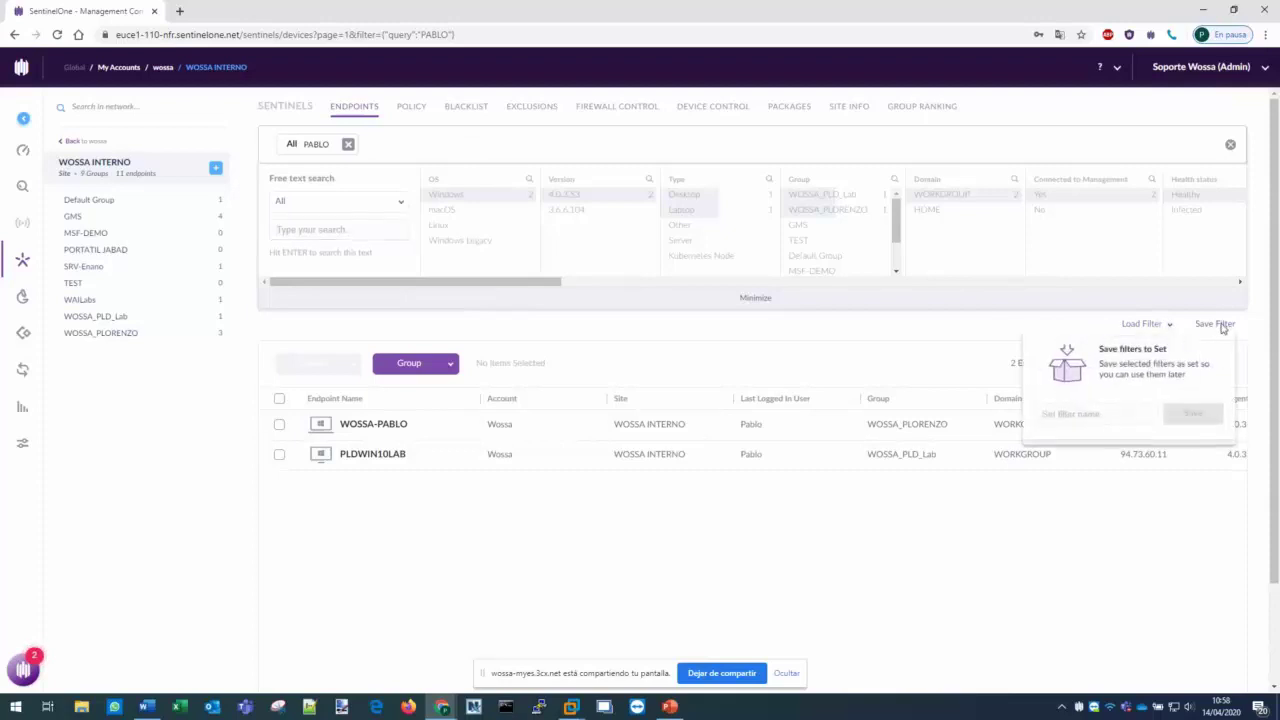
pyautogui.click(1120, 412)
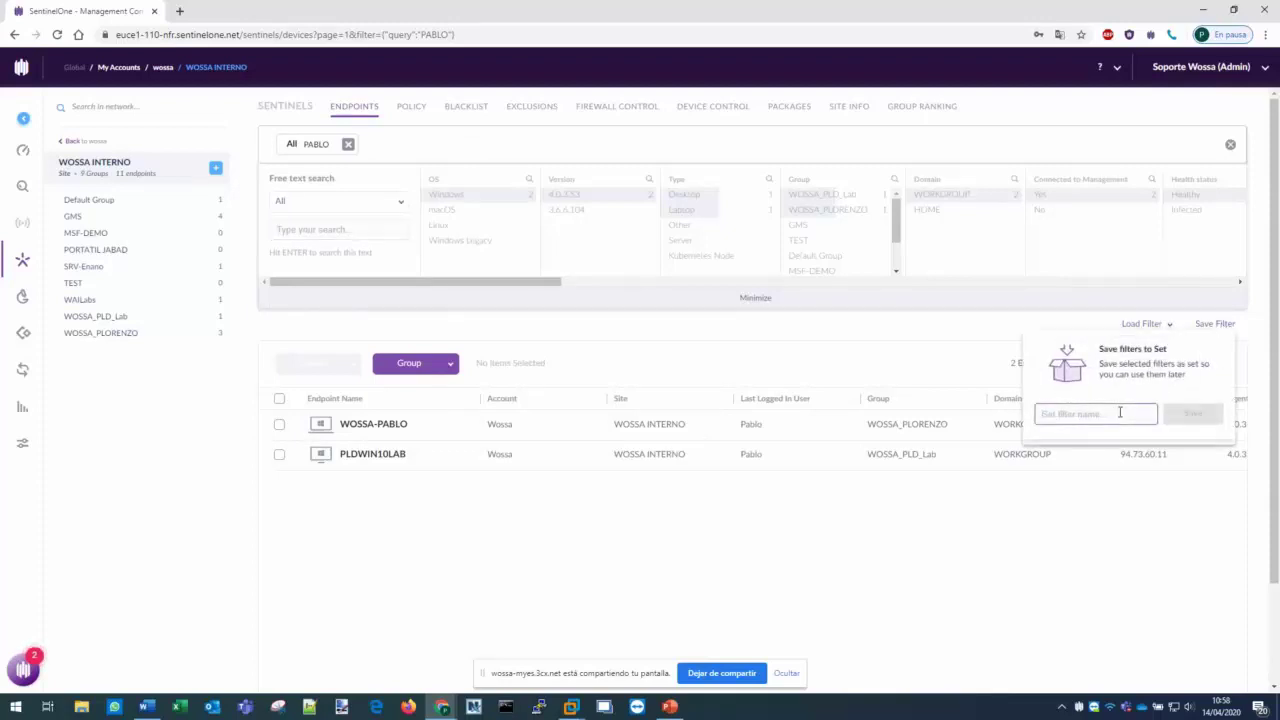
pyautogui.write('pABLO')
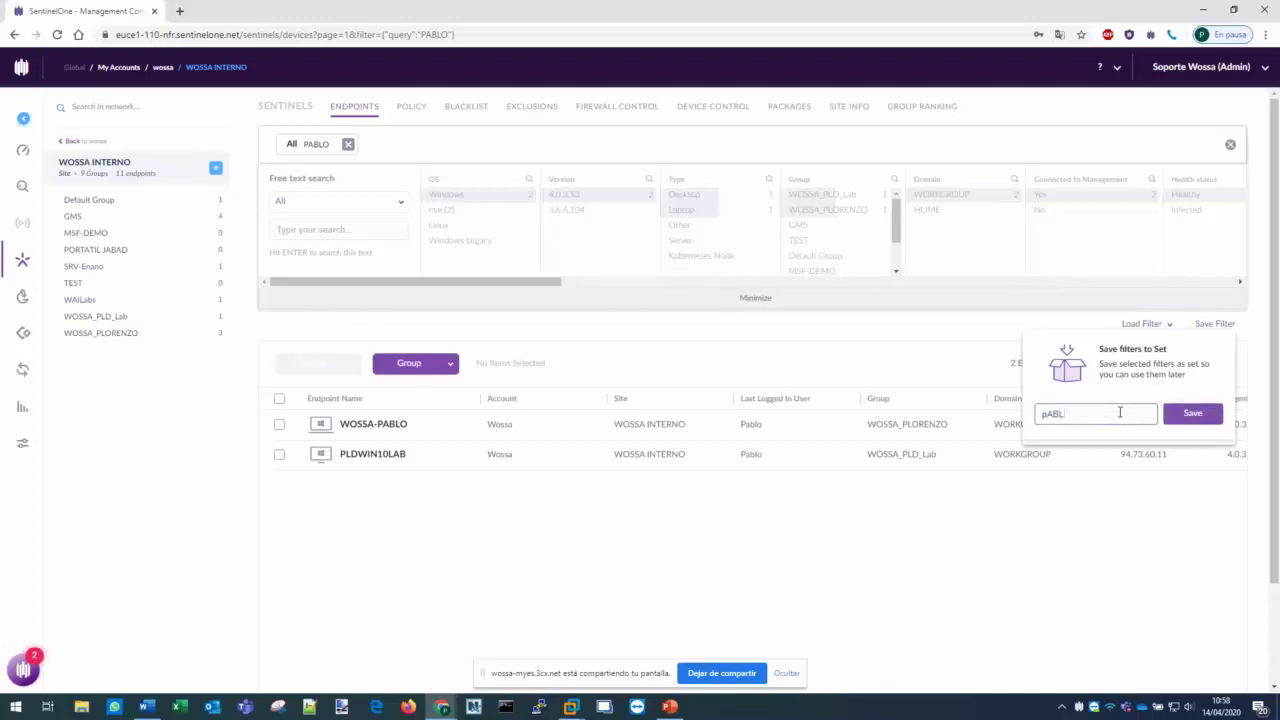
pyautogui.press('BackSpace')
pyautogui.press('BackSpace')
pyautogui.press('BackSpace')
pyautogui.press('BackSpace')
pyautogui.write('PABLO')
pyautogui.click(1192, 414)
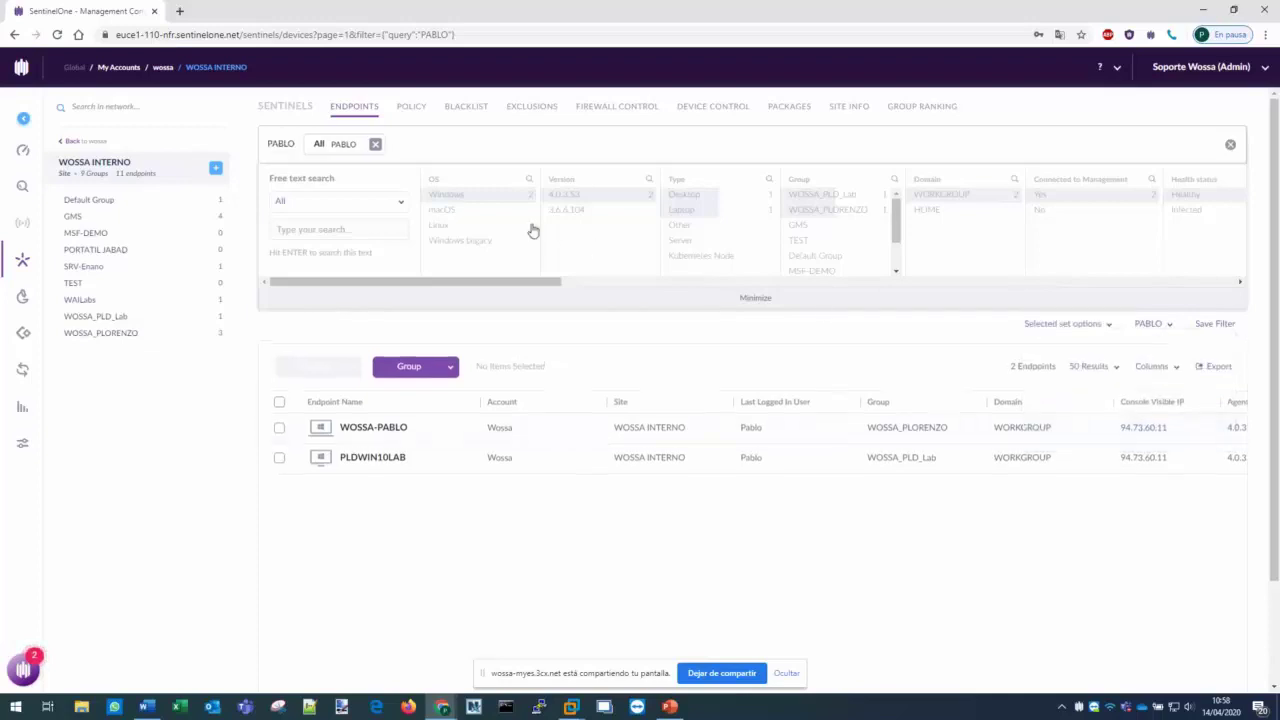
pyautogui.click(375, 144)
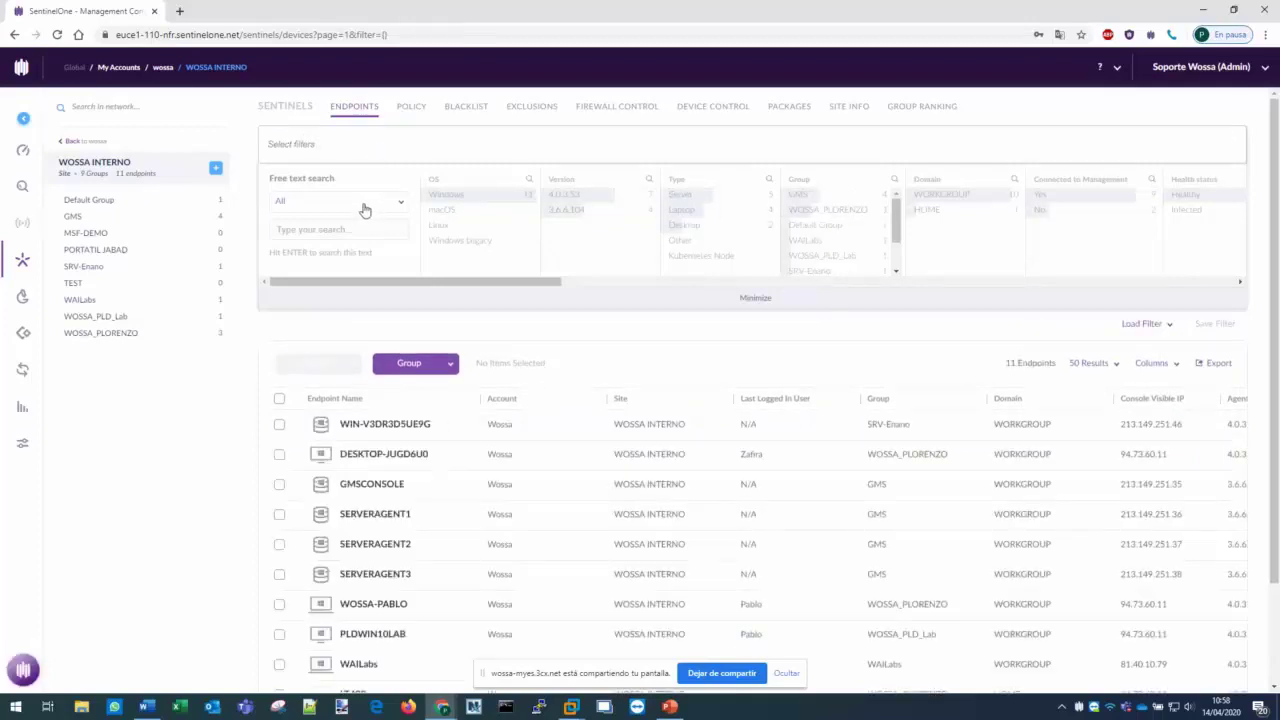
# Filter endpoints to OS Windows, agent version 4.0.3.53 and domain HOME.
pyautogui.click(451, 199)
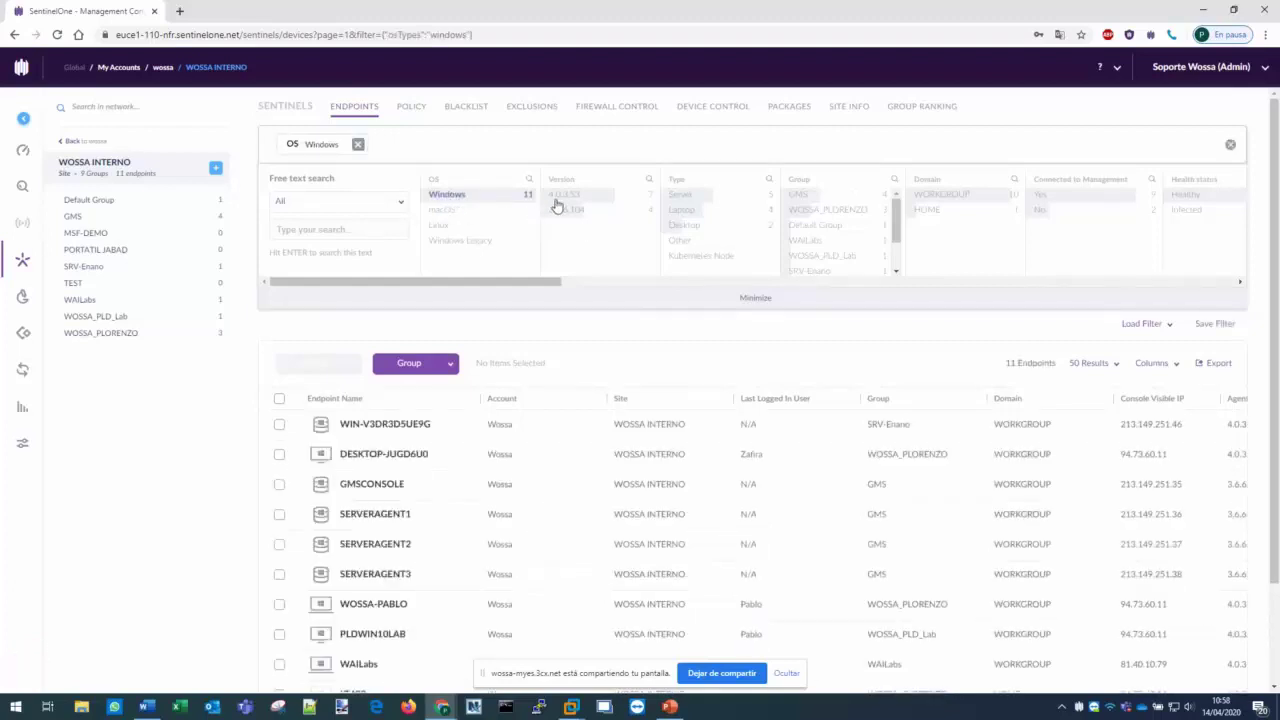
pyautogui.click(566, 195)
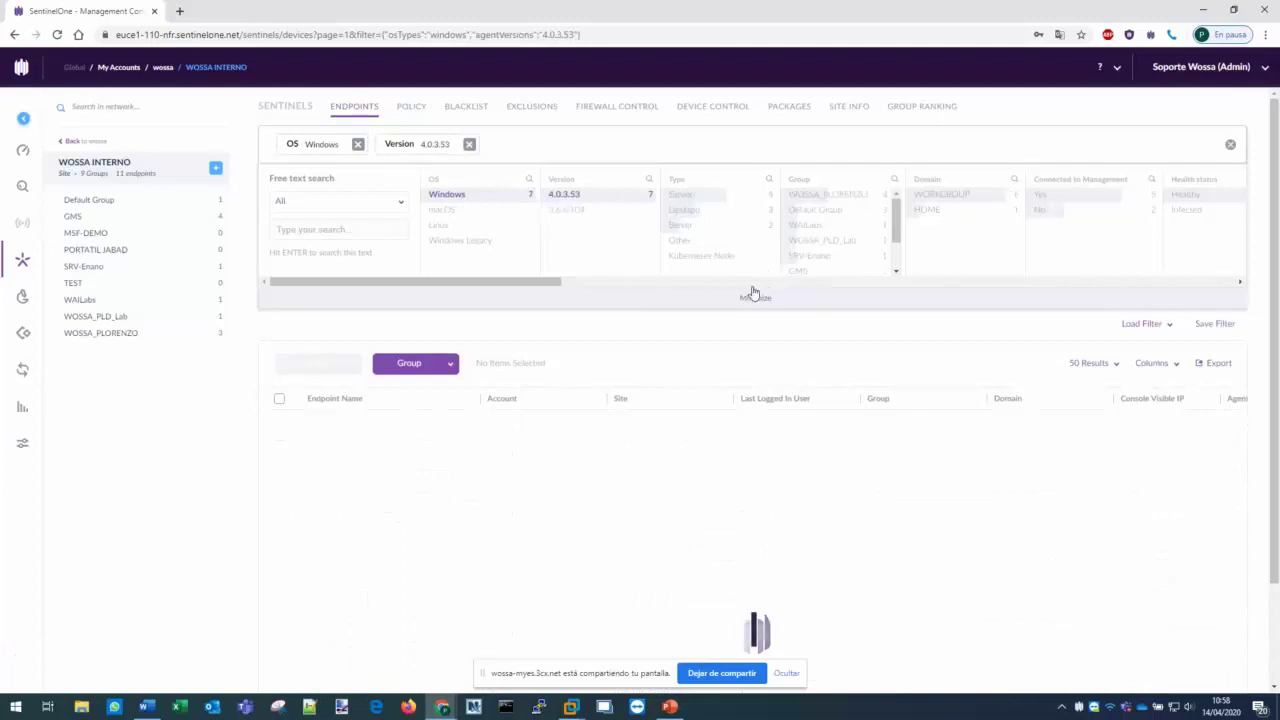
pyautogui.moveTo(534, 282); pyautogui.dragTo(659, 279)
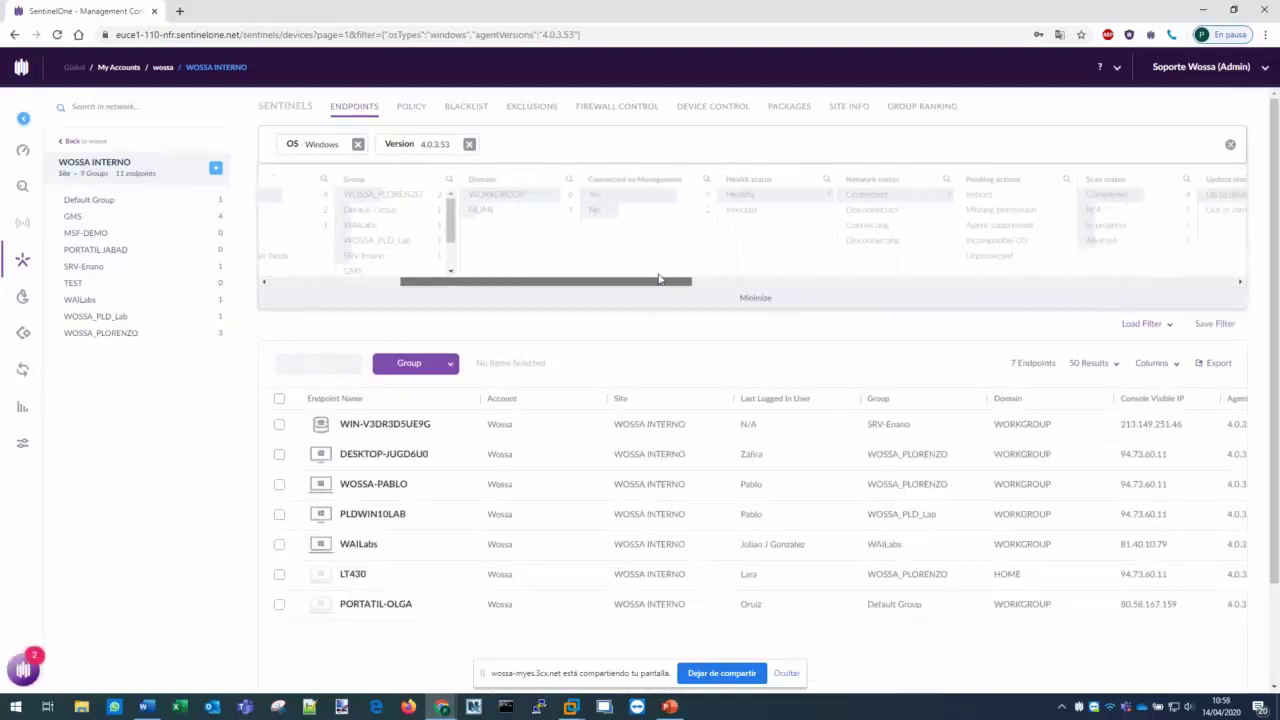
pyautogui.click(481, 210)
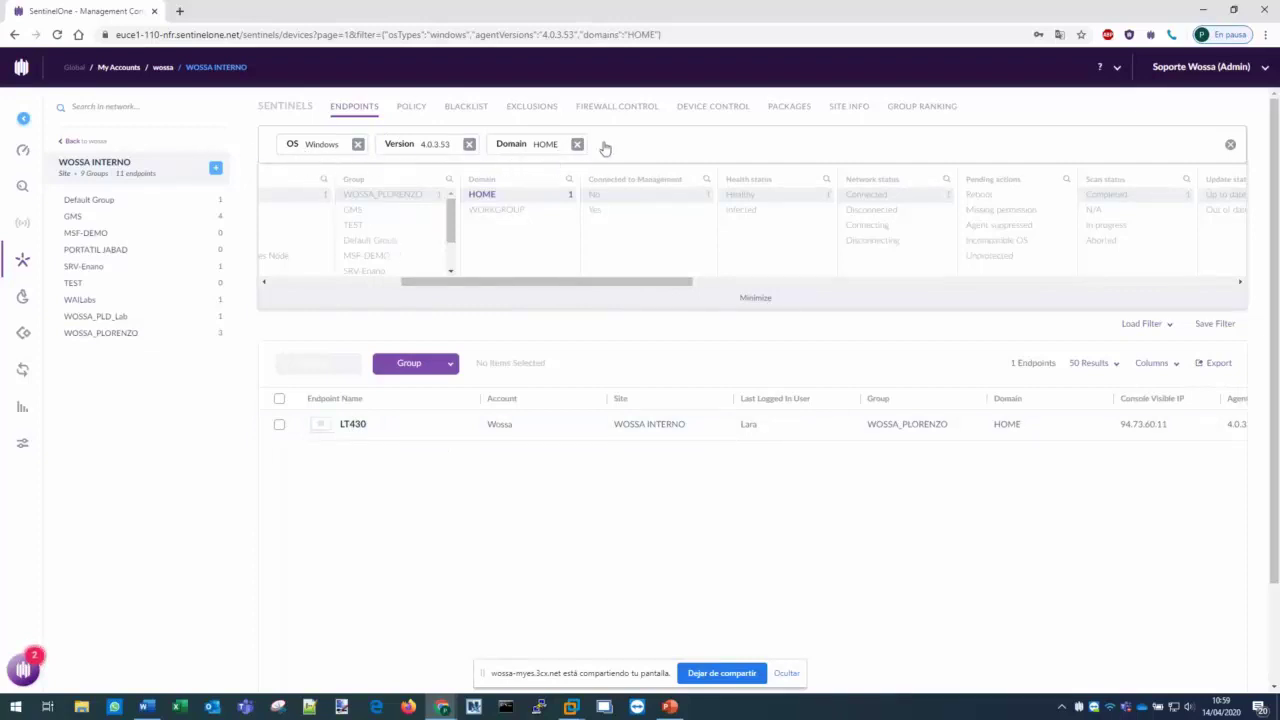
# Save the three filters as the set DOMINIO HOME and clear all active filters.
pyautogui.click(1210, 331)
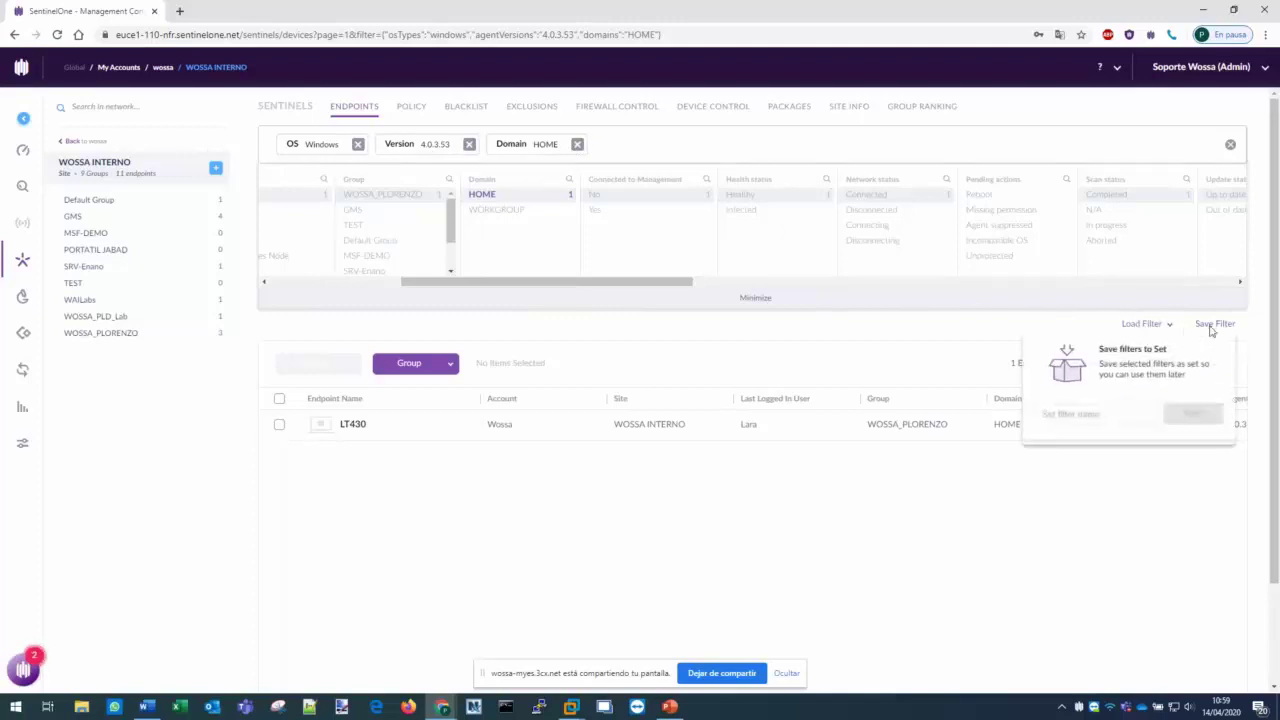
pyautogui.click(1062, 414)
pyautogui.write('DOMINIO HOME')
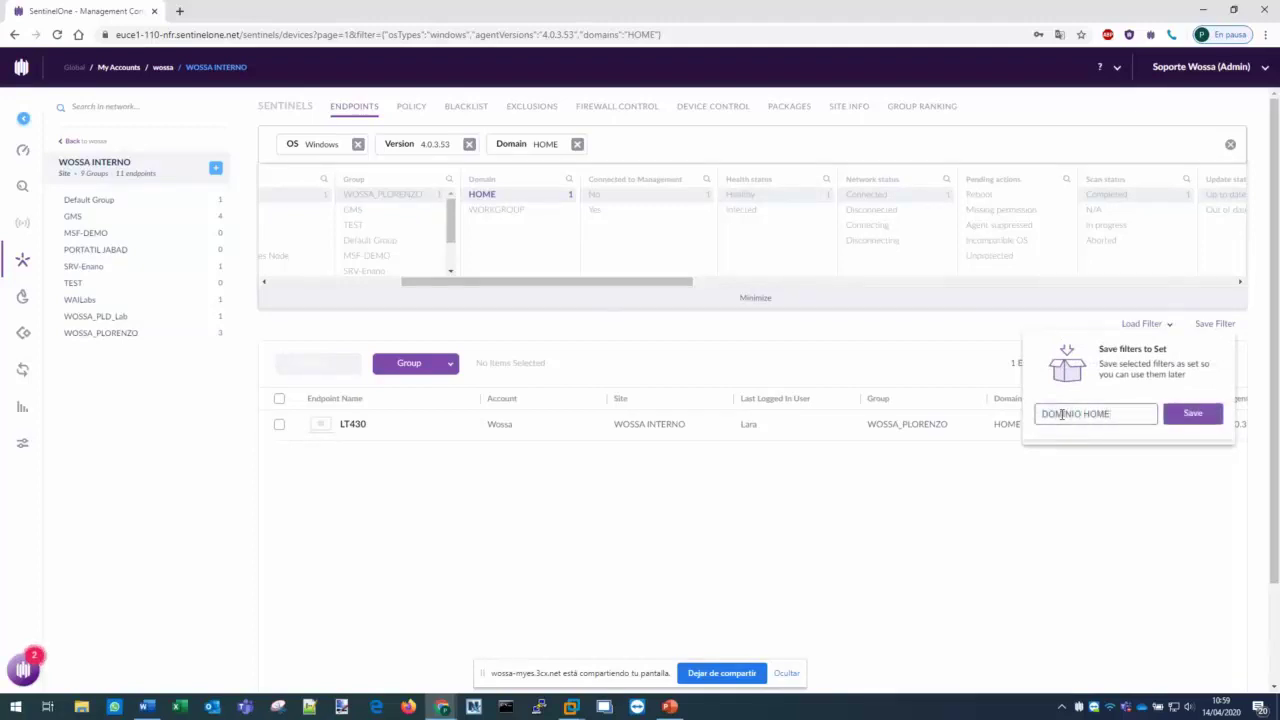
pyautogui.click(1200, 412)
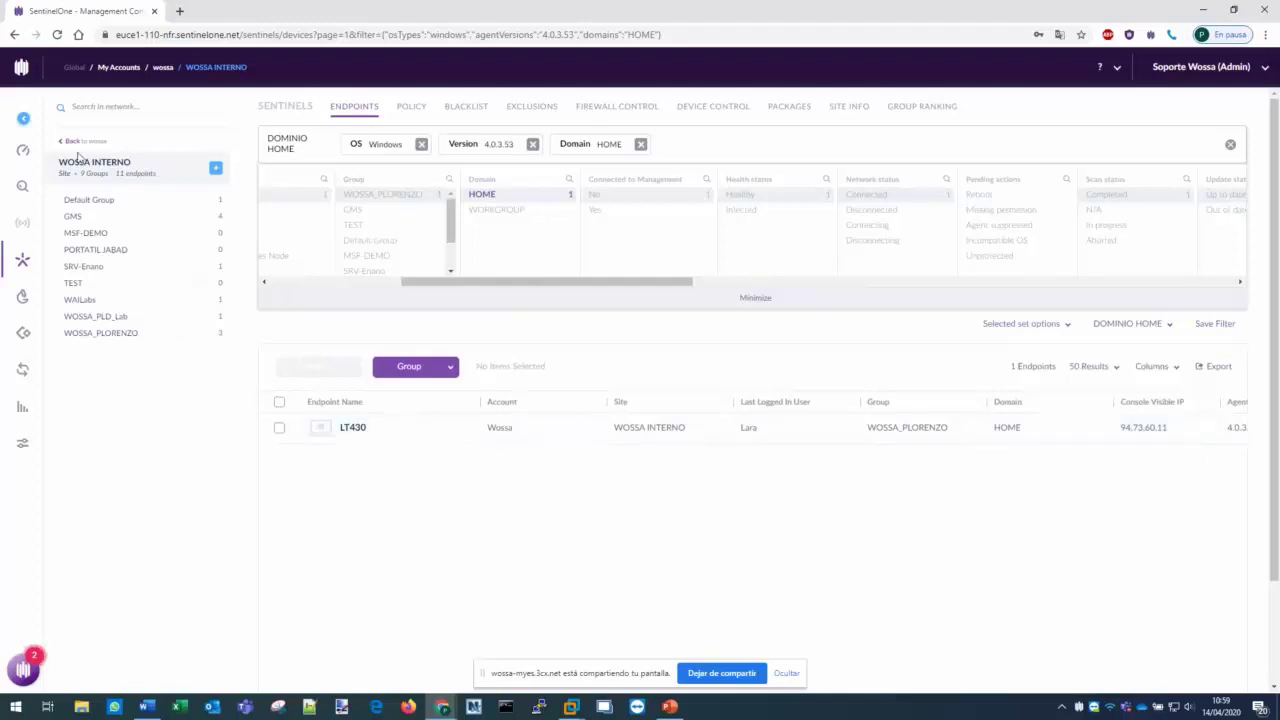
pyautogui.click(1230, 145)
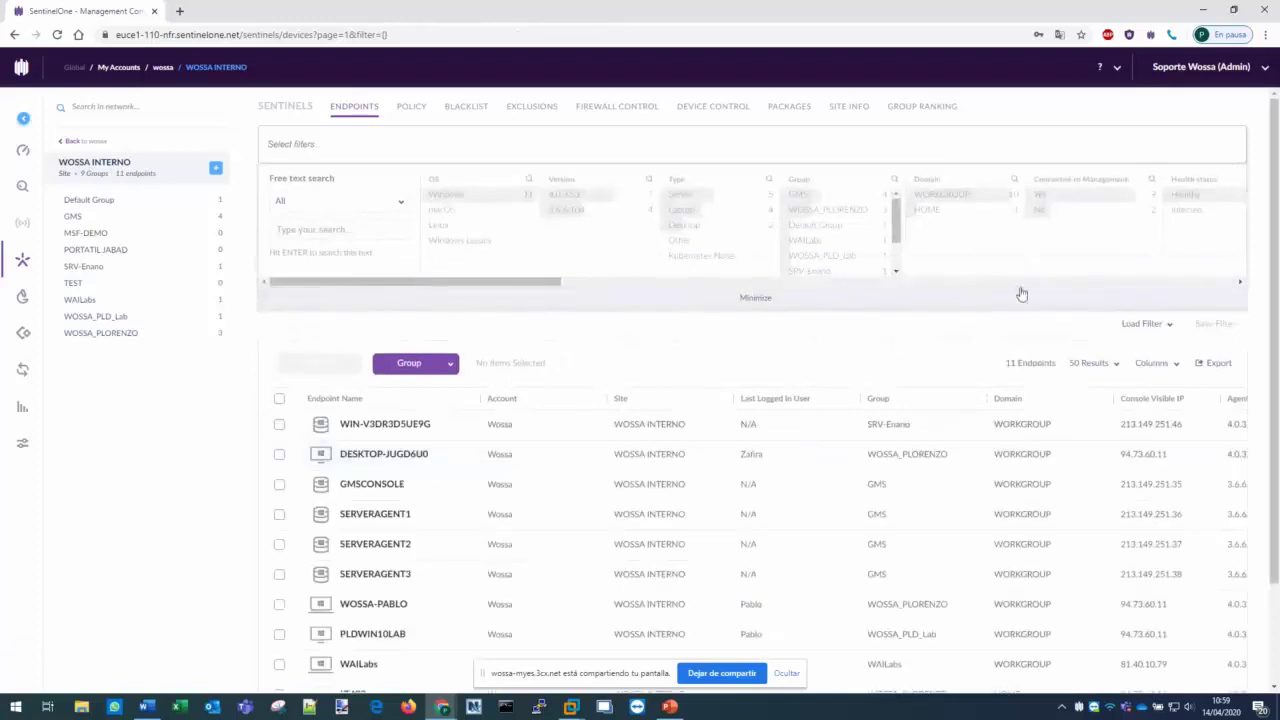
# Collapse the filter panel and load the saved GMS filter set.
pyautogui.click(1021, 316)
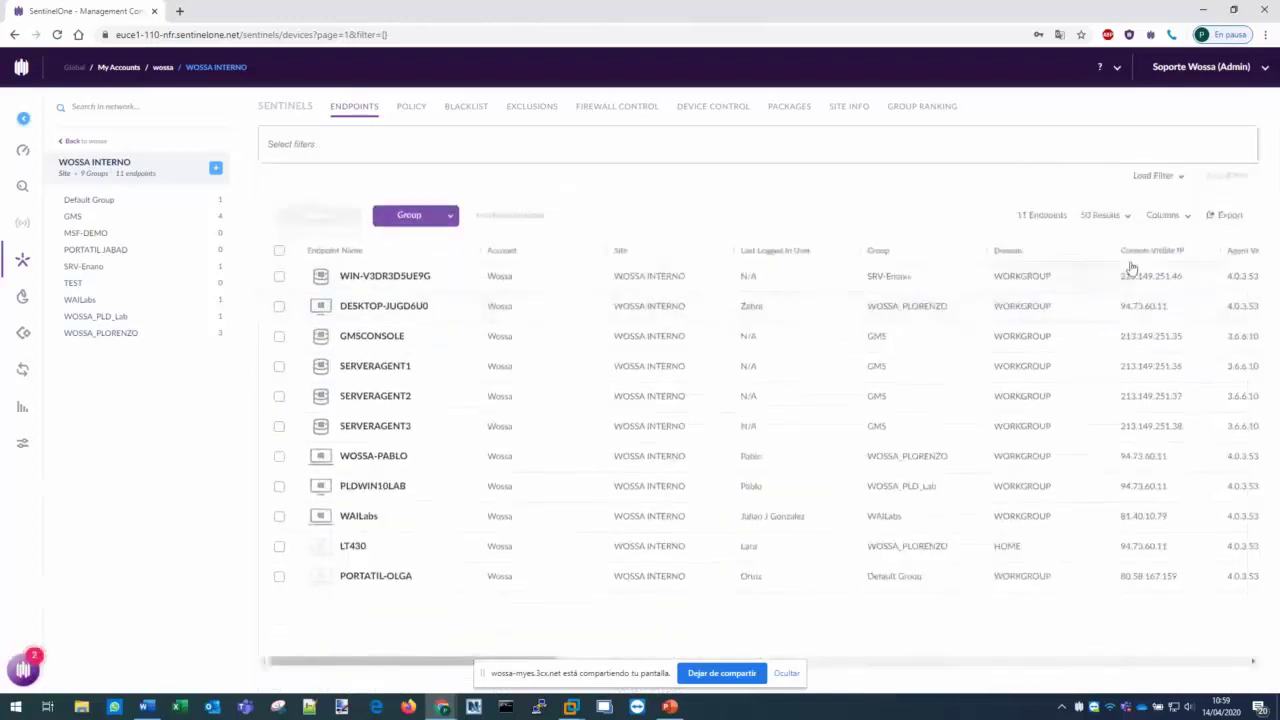
pyautogui.click(1154, 180)
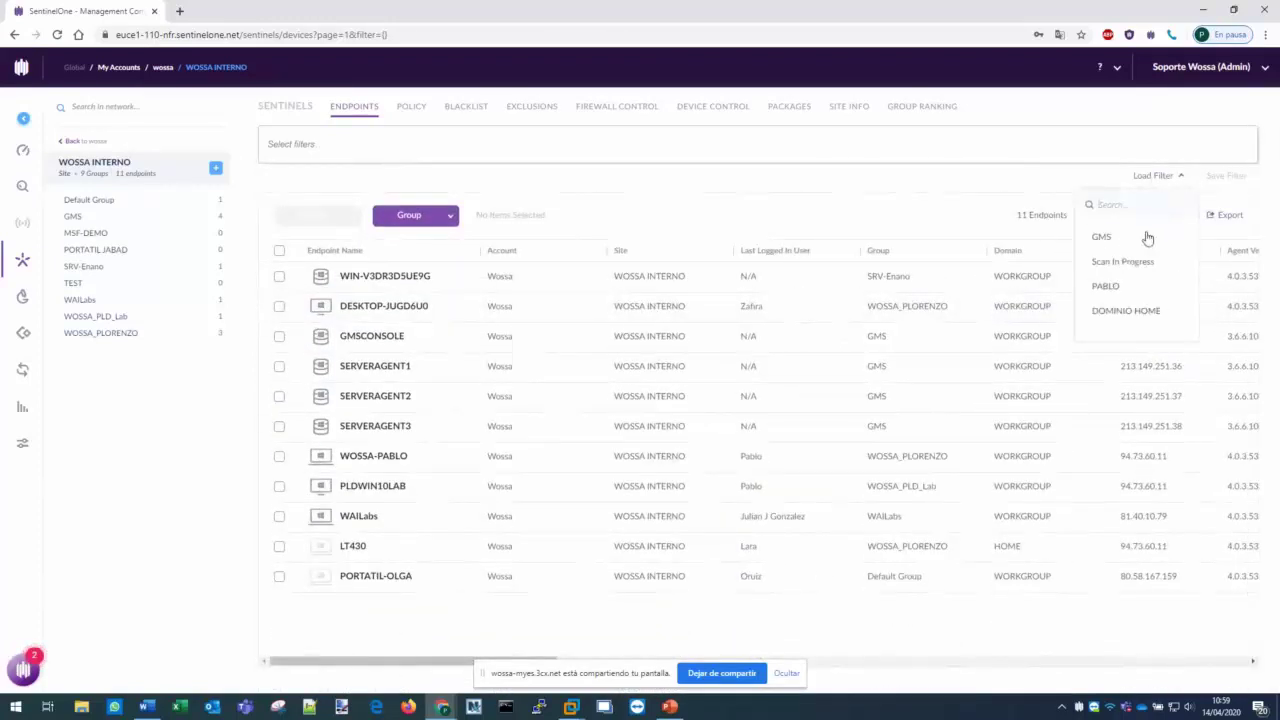
pyautogui.click(1120, 240)
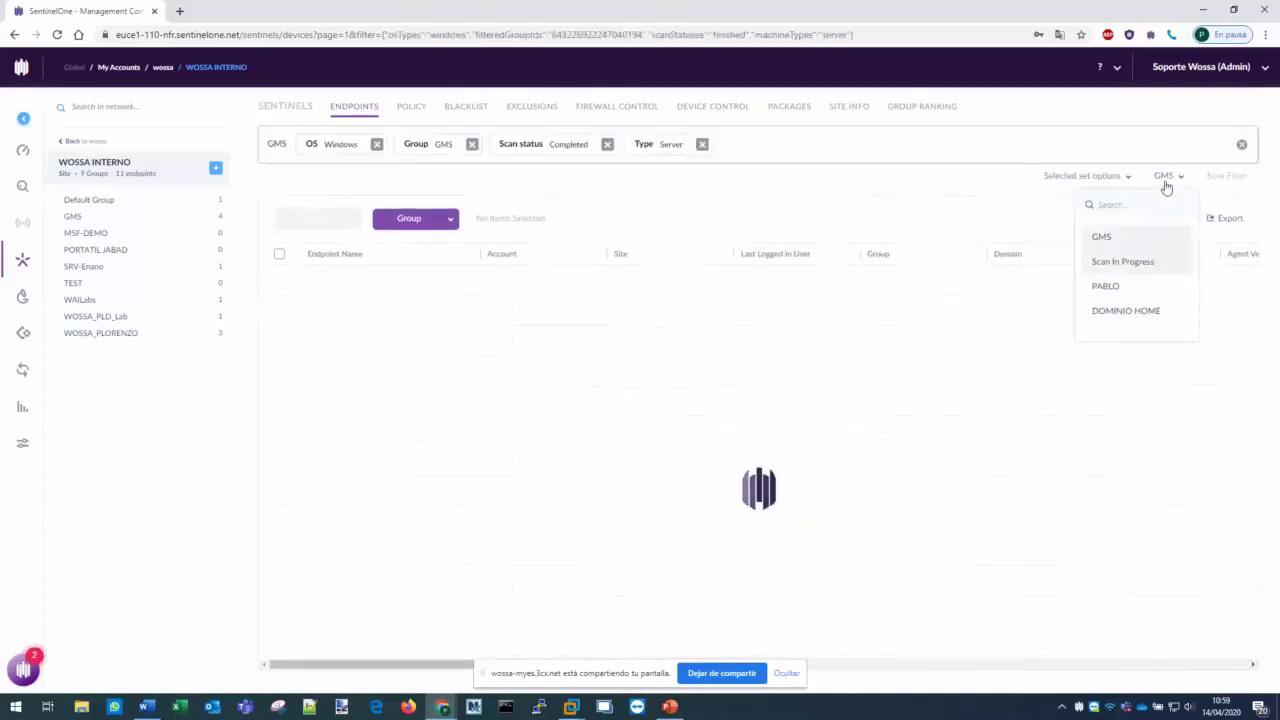
pyautogui.click(1167, 180)
# Load the saved DOMINIO HOME filter set, then clear all active filters.
pyautogui.click(1169, 180)
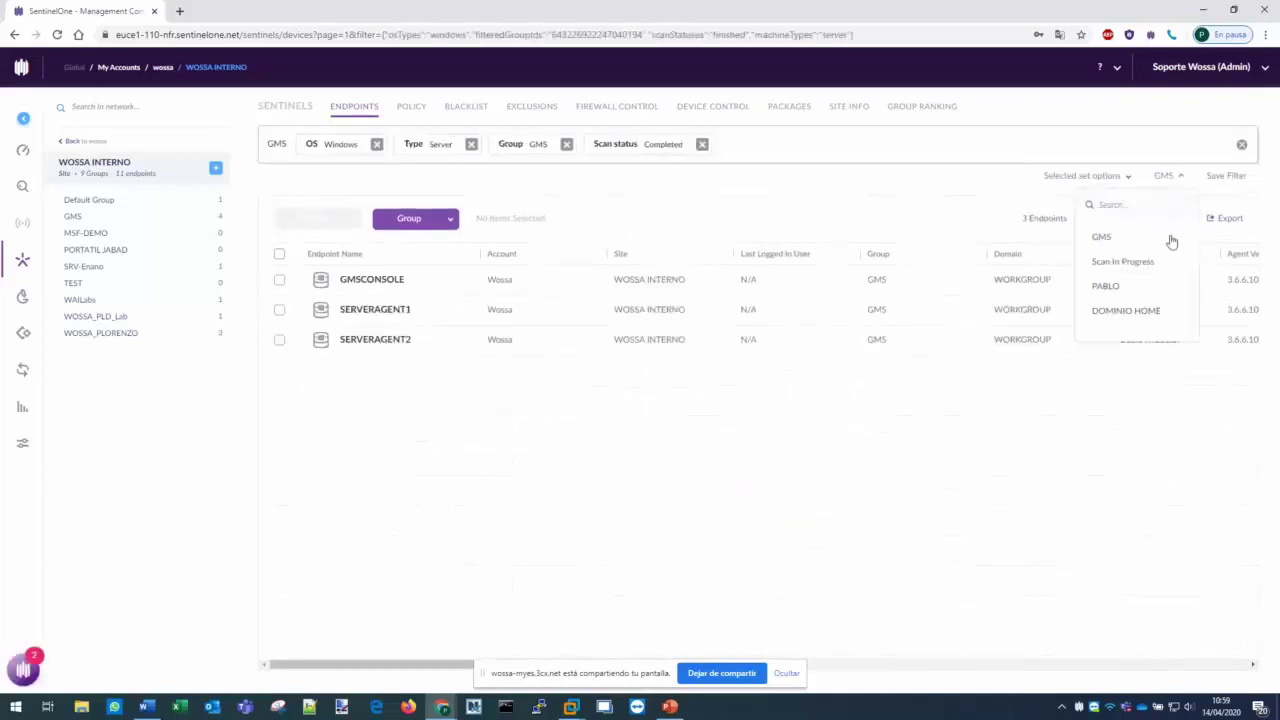
pyautogui.click(1158, 309)
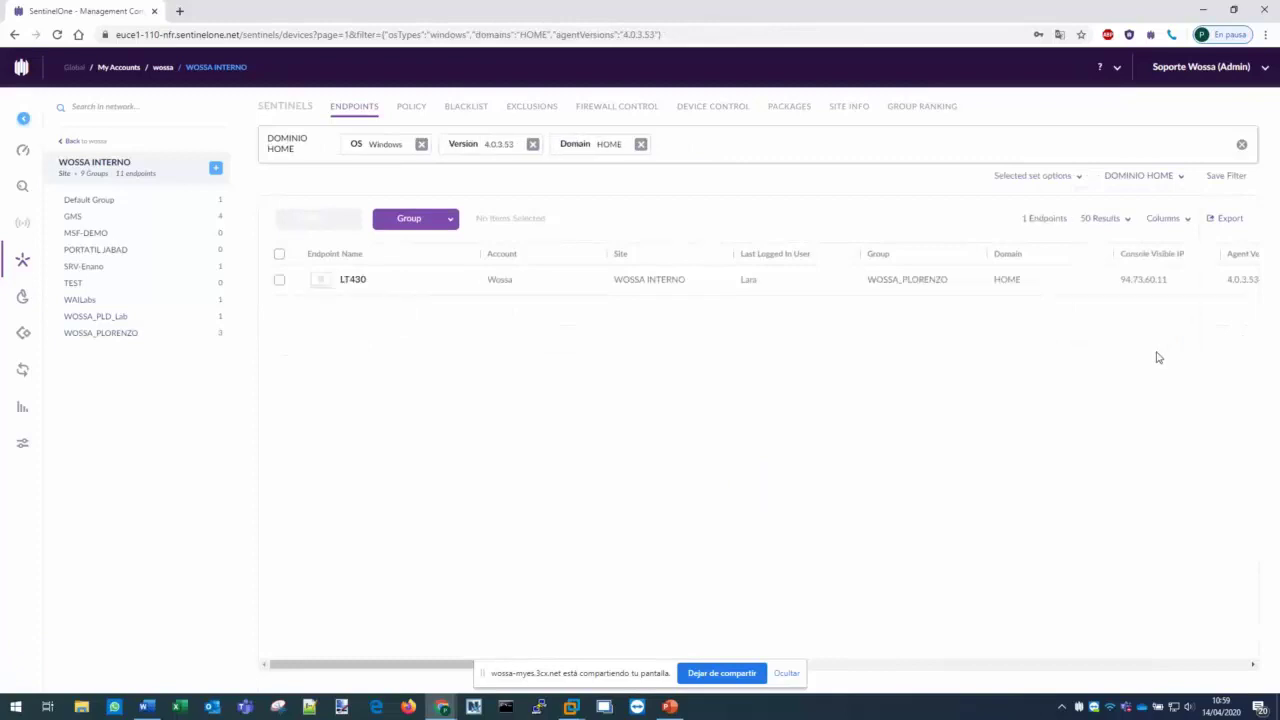
pyautogui.click(1118, 180)
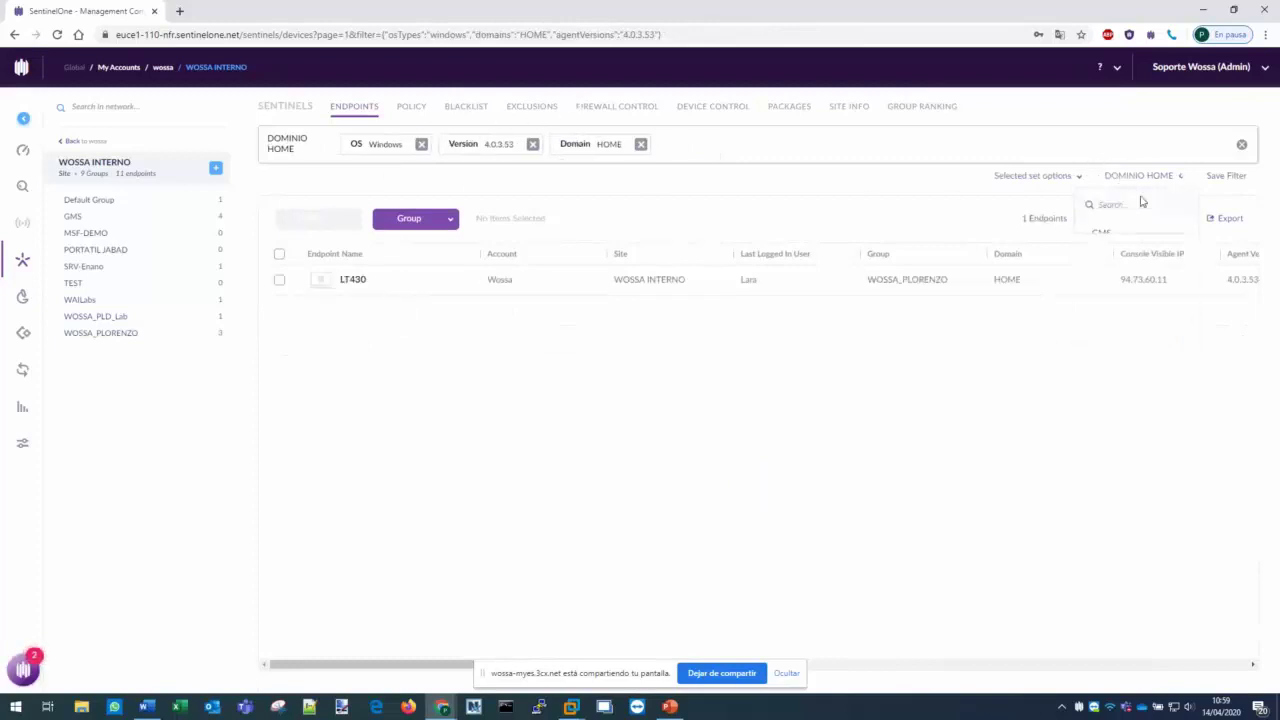
pyautogui.click(1240, 144)
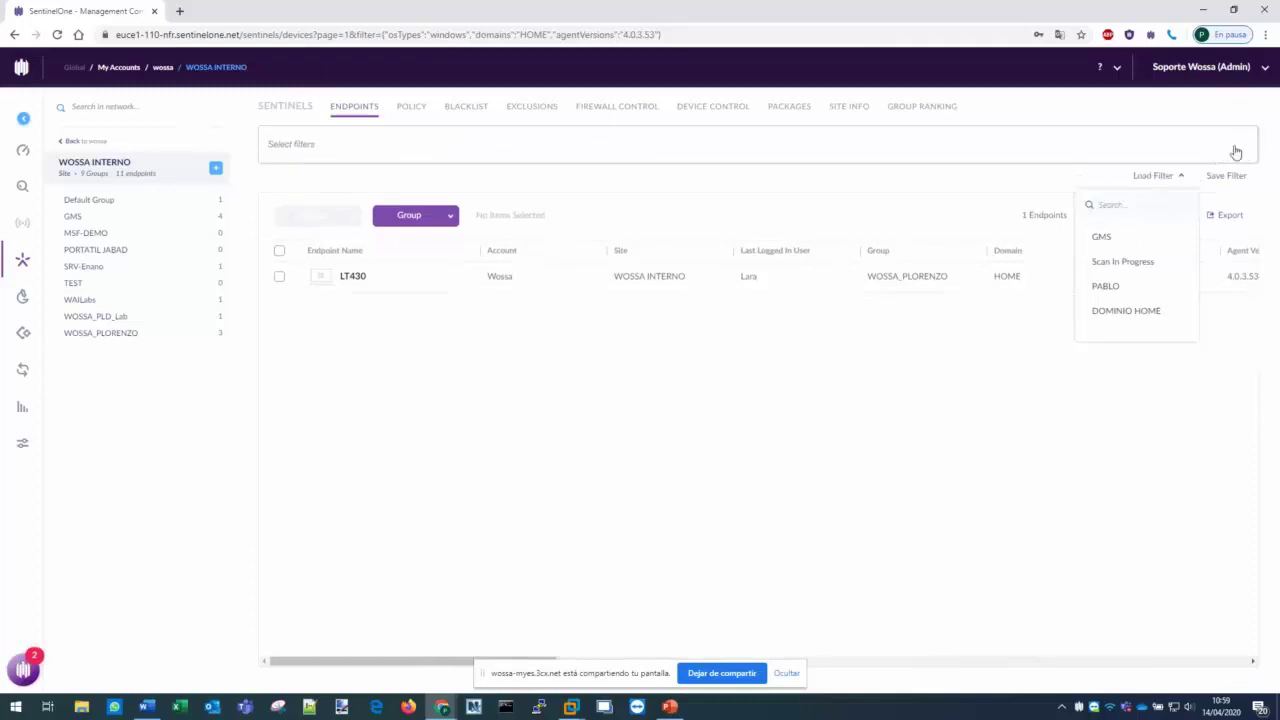
# Add group 'G PABLO' under WOSSA INTERNO as a dynamic group using the PABLO filter set.
pyautogui.click(215, 168)
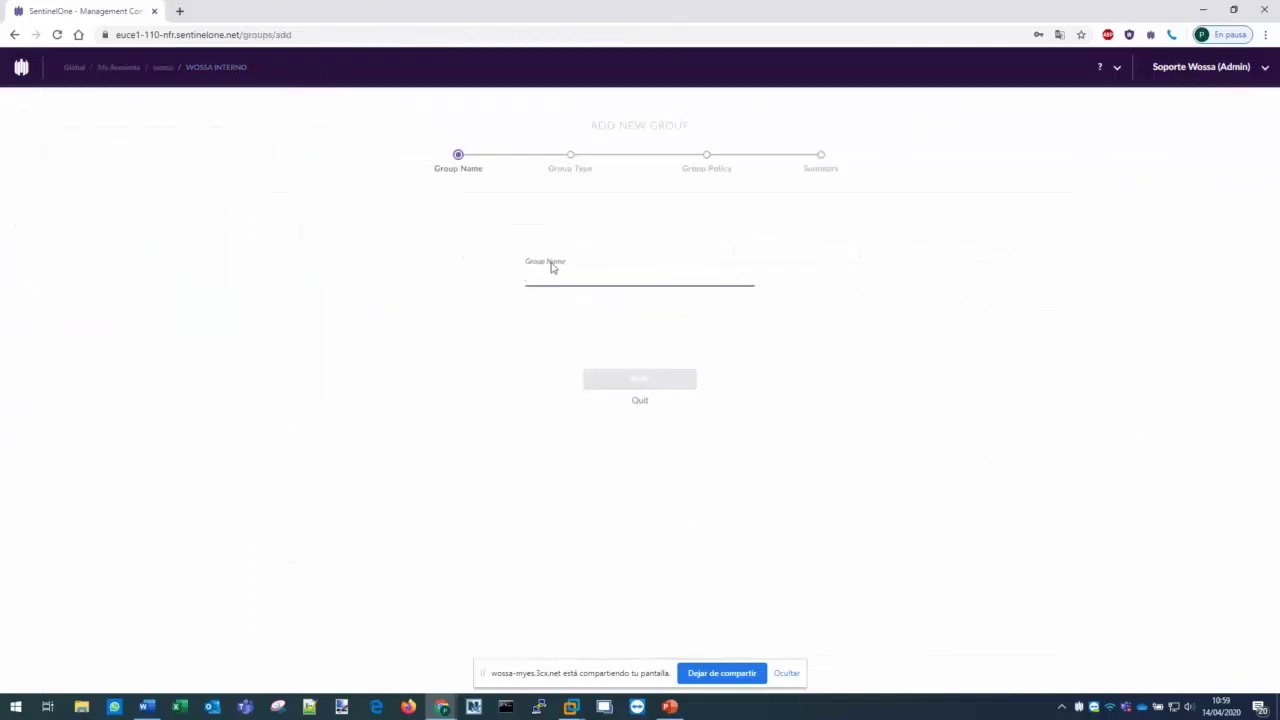
pyautogui.write('pABLO')
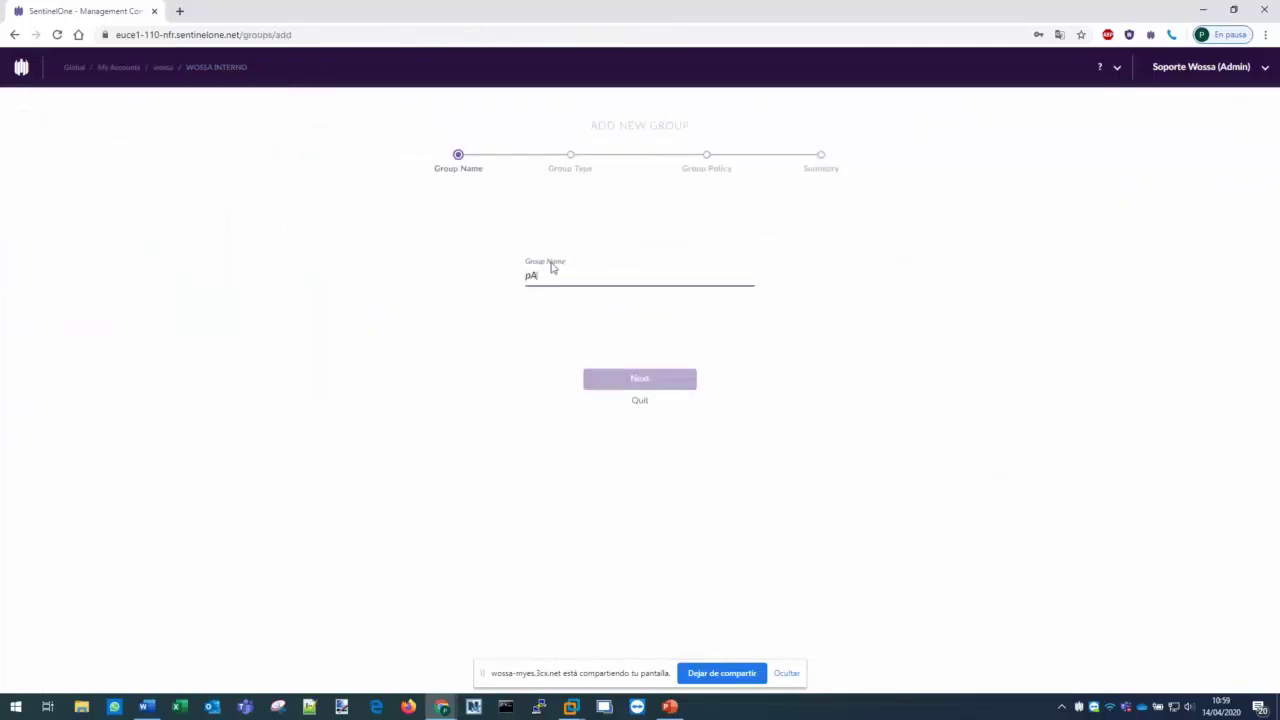
pyautogui.press('BackSpace')
pyautogui.press('BackSpace')
pyautogui.press('BackSpace')
pyautogui.press('BackSpace')
pyautogui.write('G')
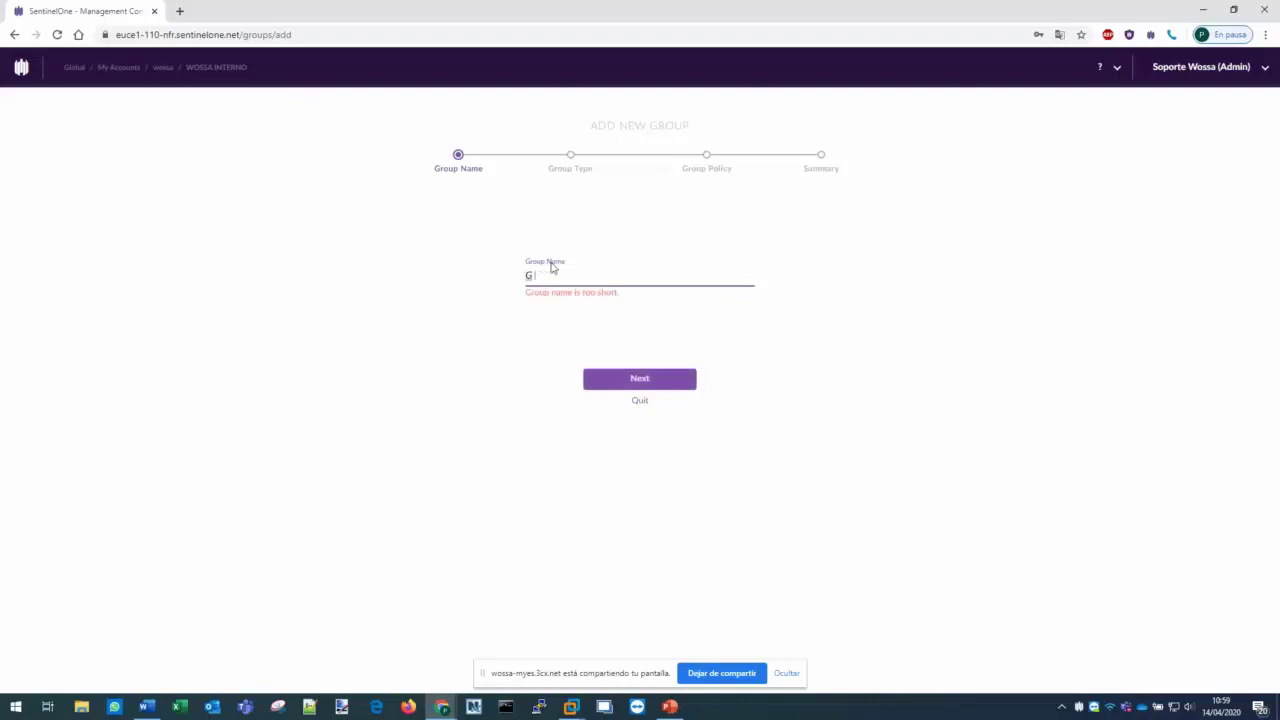
pyautogui.write(' PABLO')
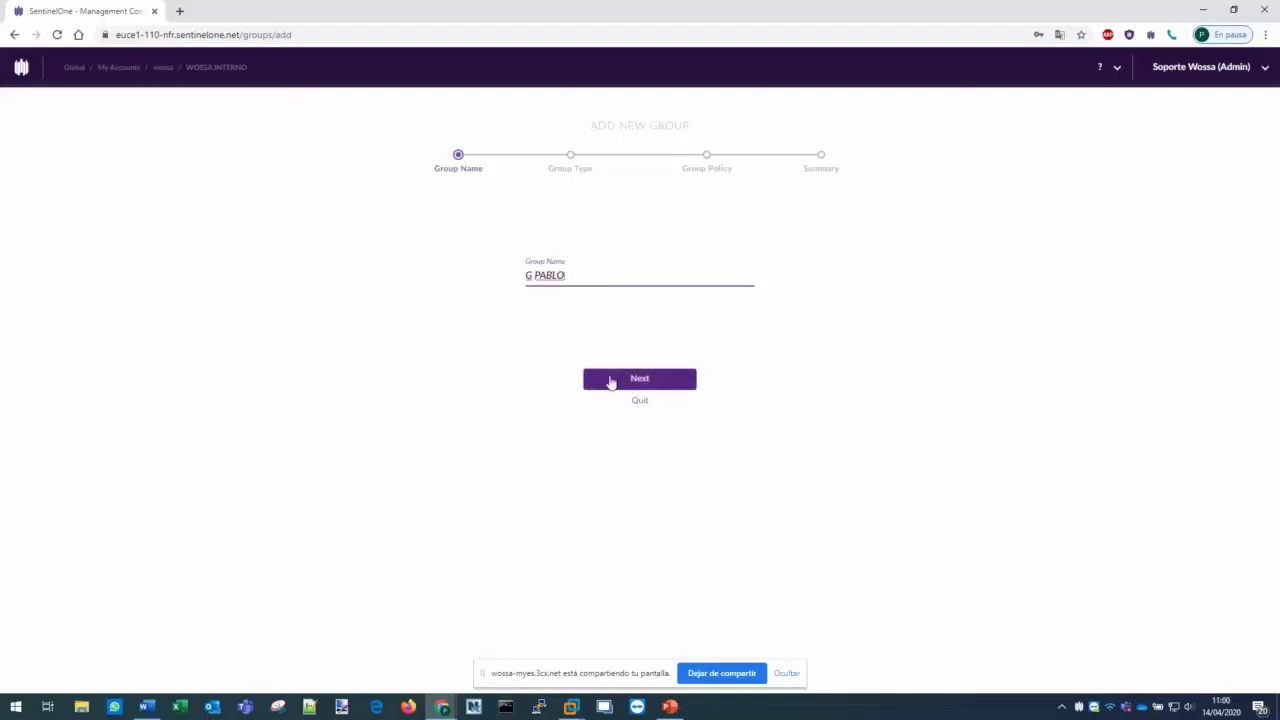
pyautogui.click(611, 382)
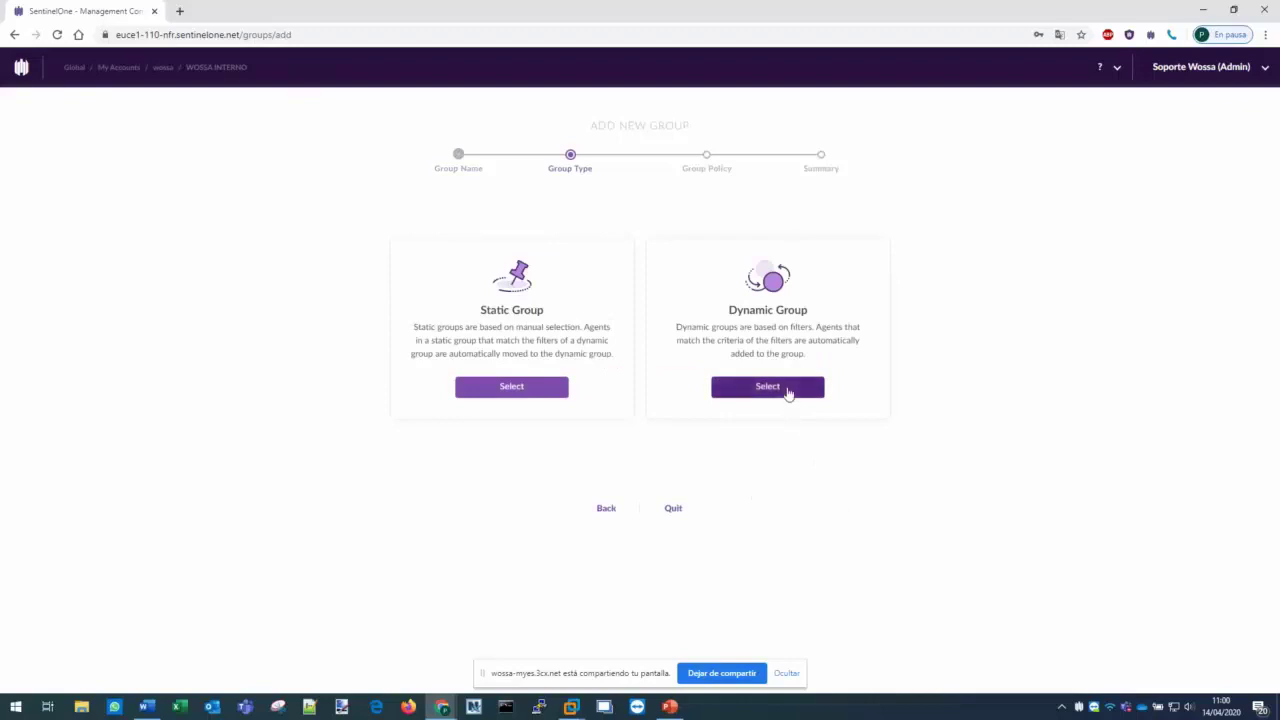
pyautogui.click(789, 391)
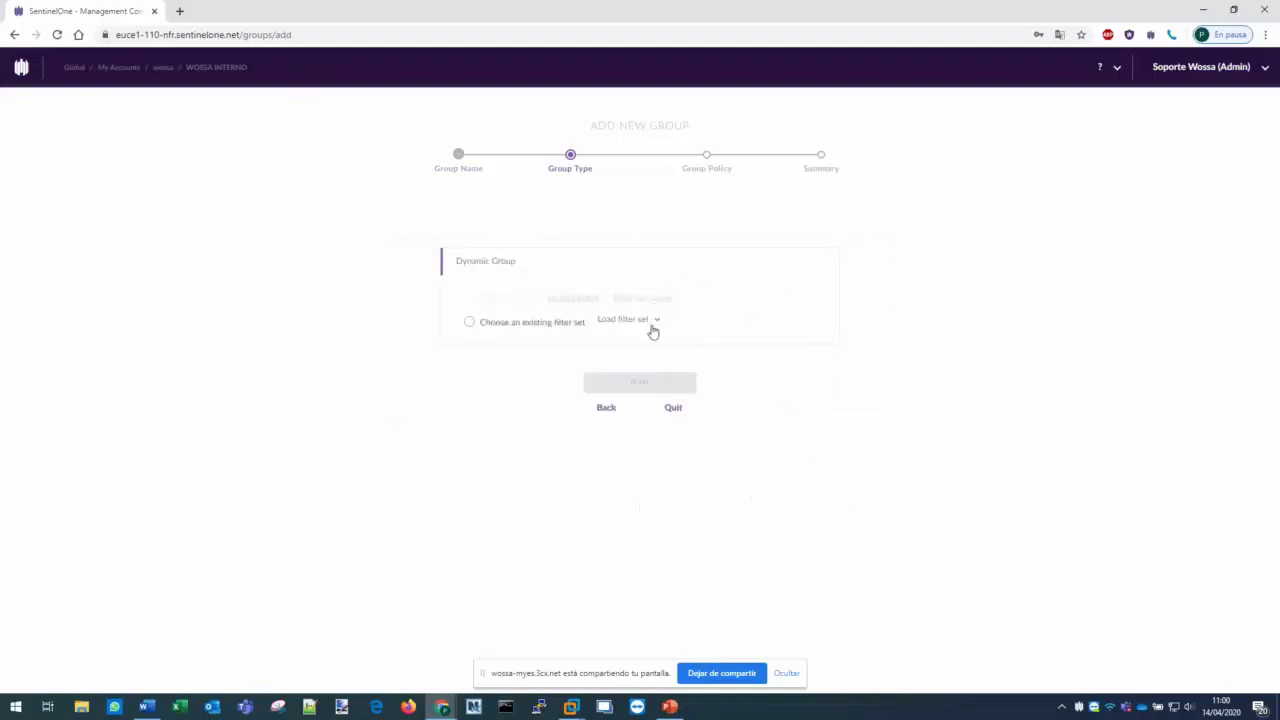
pyautogui.click(650, 324)
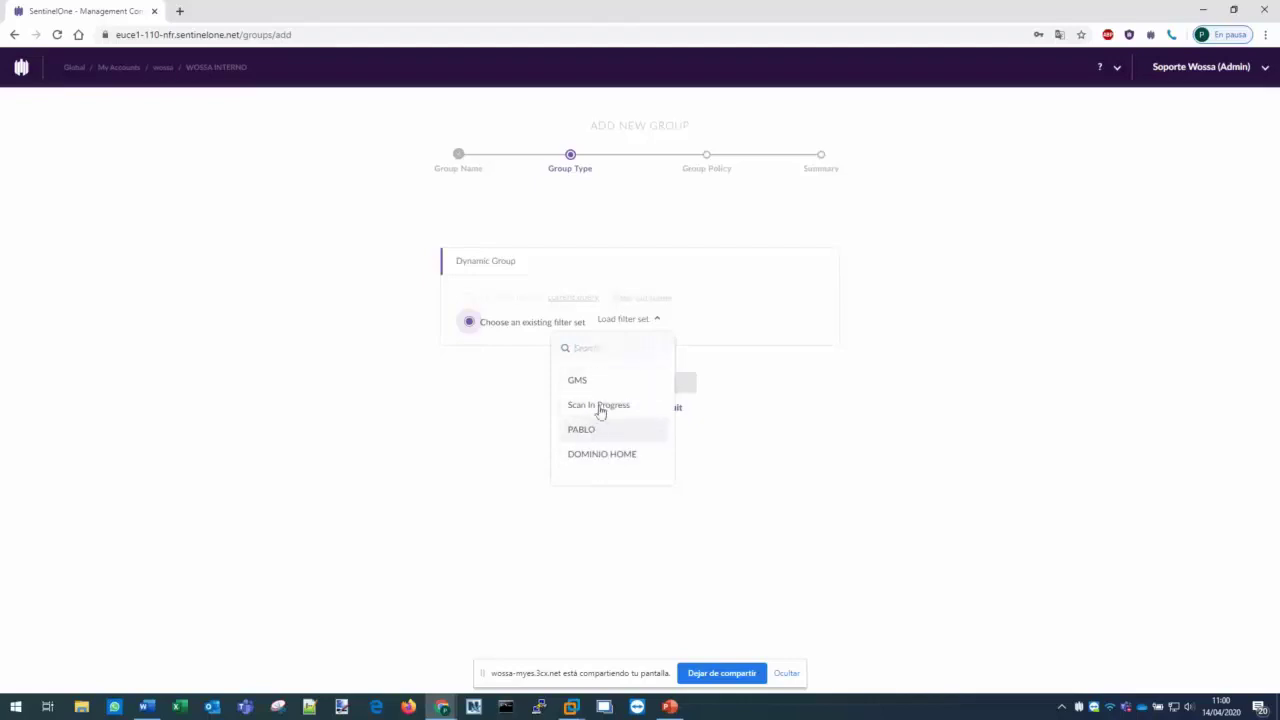
pyautogui.click(613, 430)
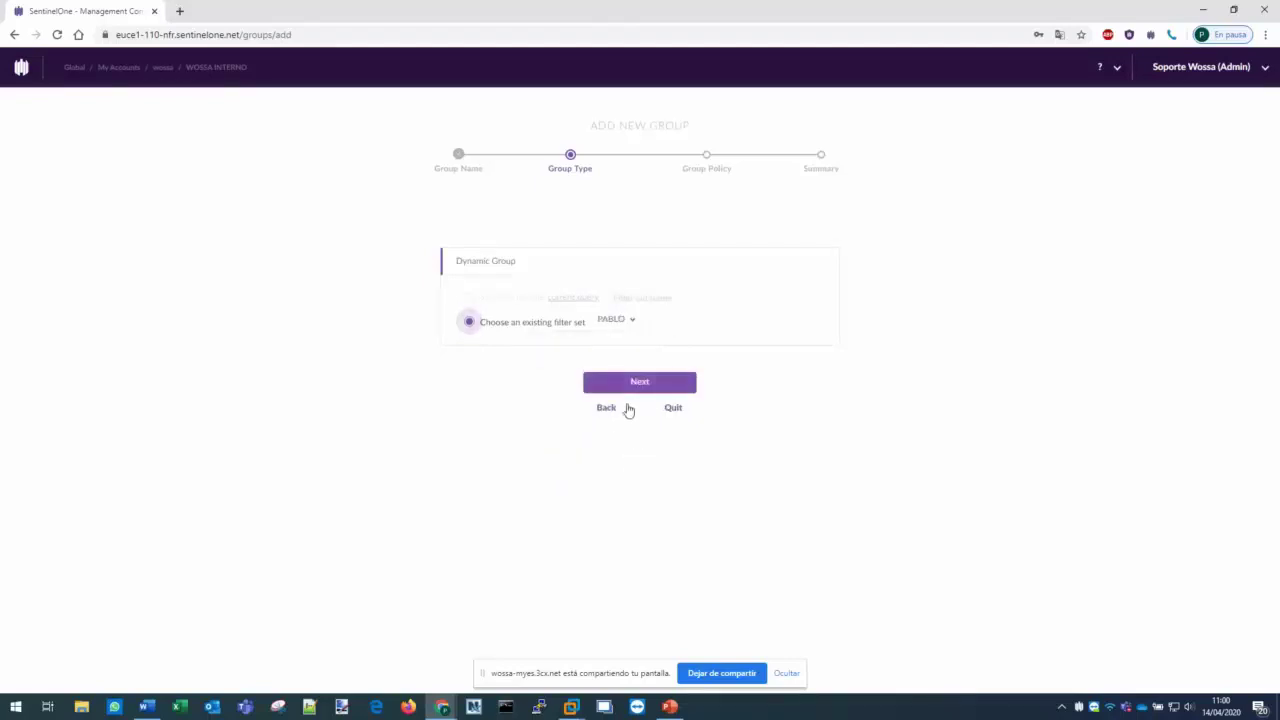
pyautogui.click(627, 382)
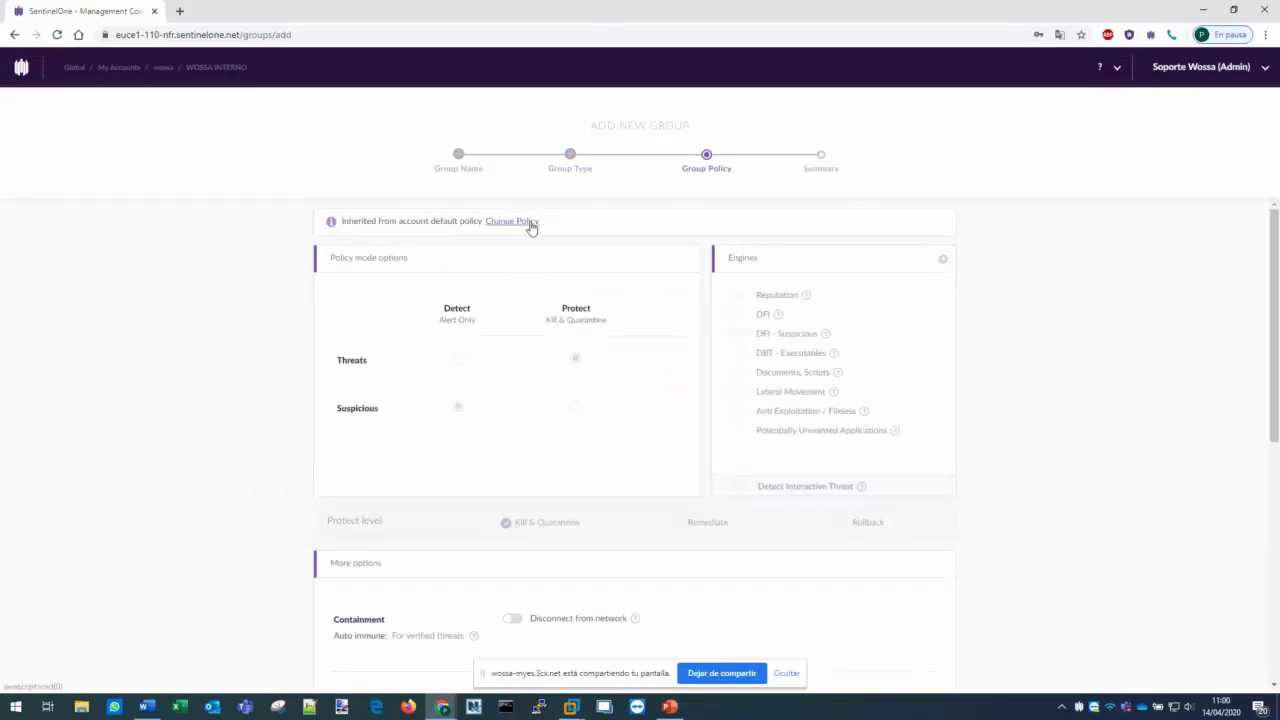
# Give G PABLO a policy with Threats set to Detect and create the group.
pyautogui.scroll(-3, 700, 357)
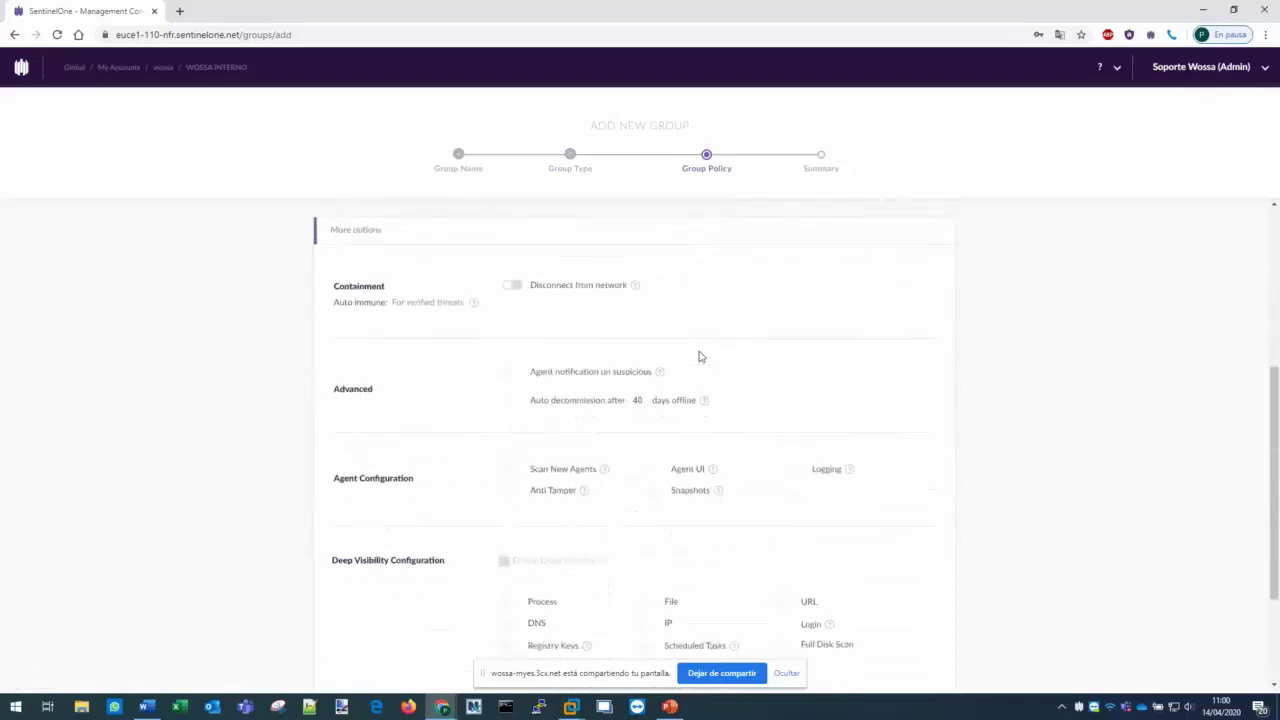
pyautogui.scroll(3, 702, 356)
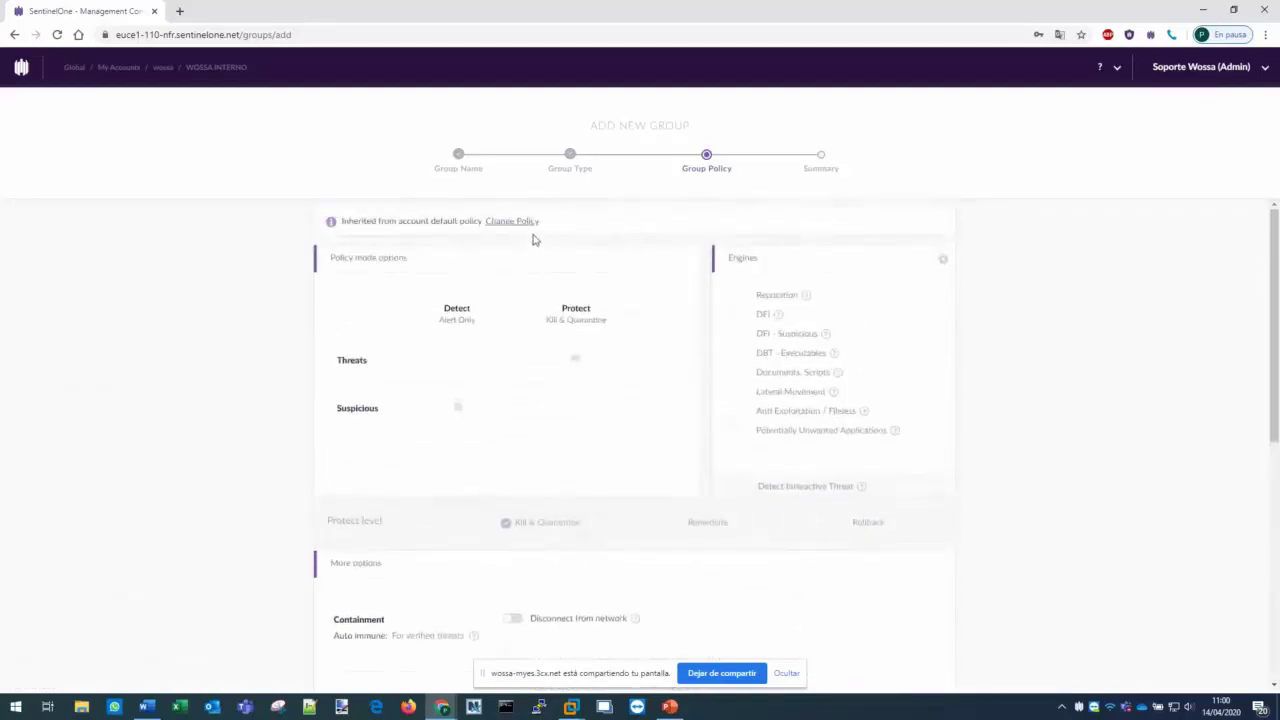
pyautogui.click(522, 224)
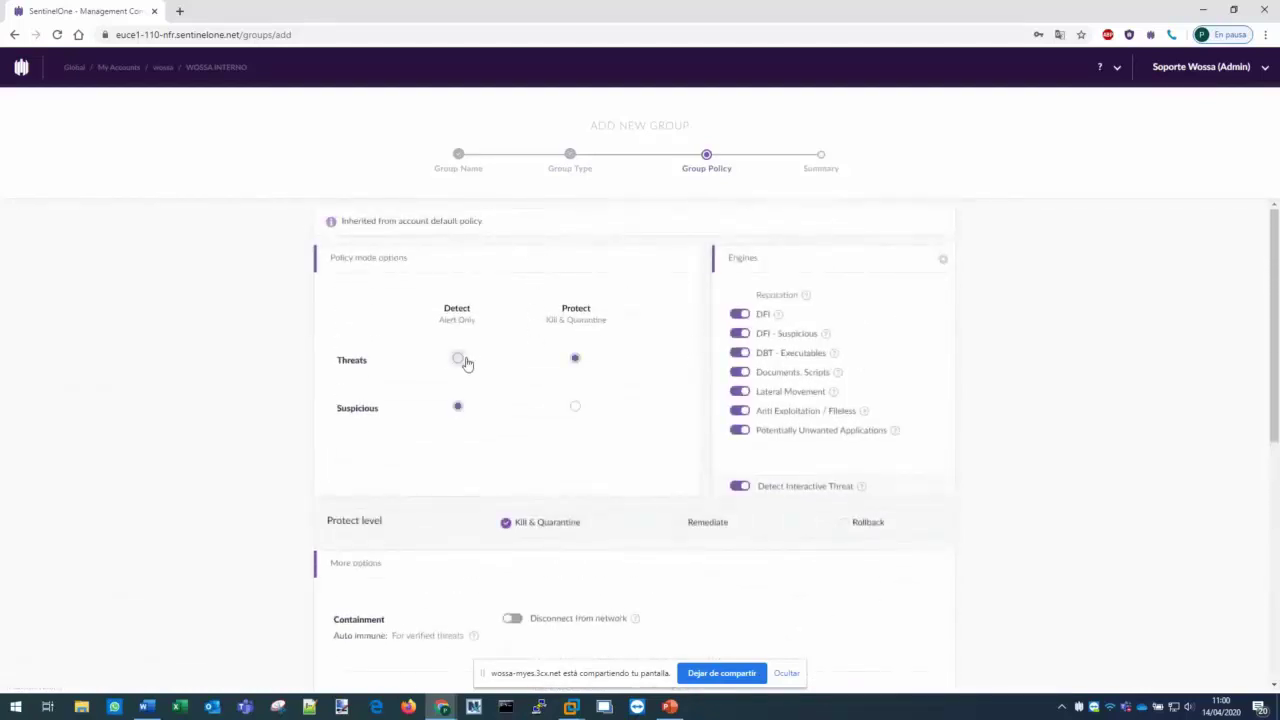
pyautogui.click(458, 359)
pyautogui.scroll(-5, 914, 345)
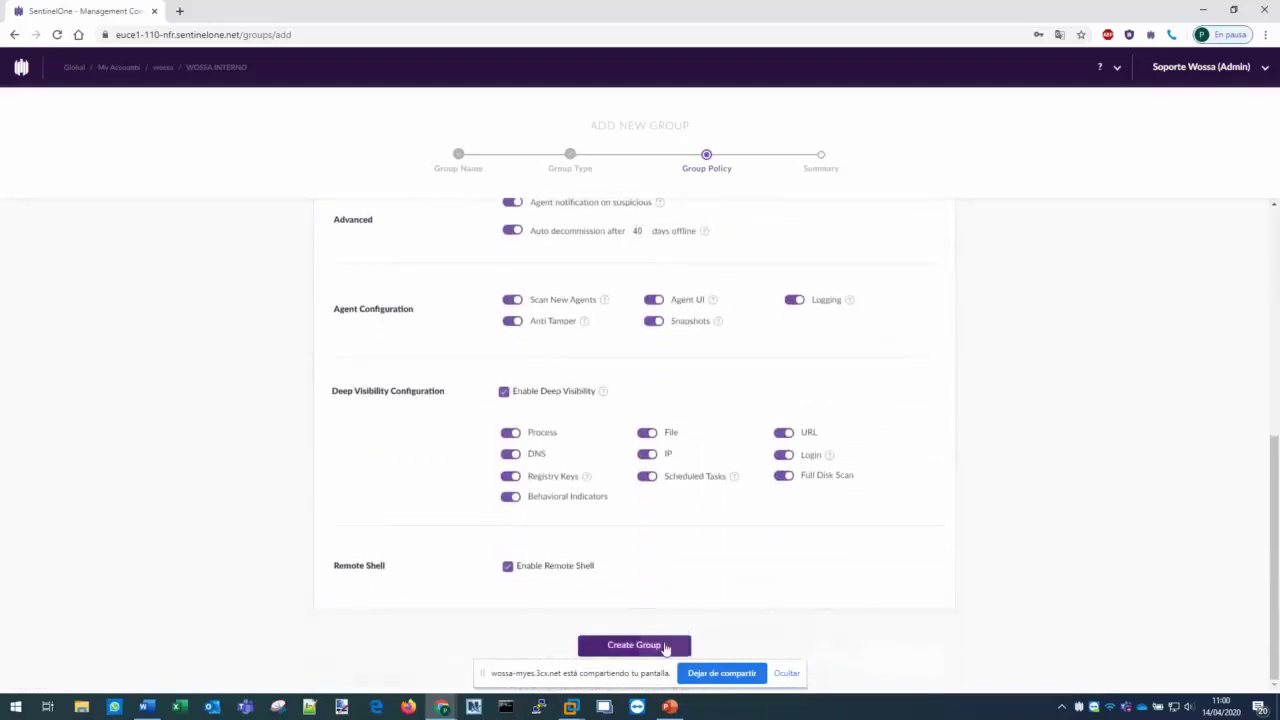
pyautogui.click(666, 647)
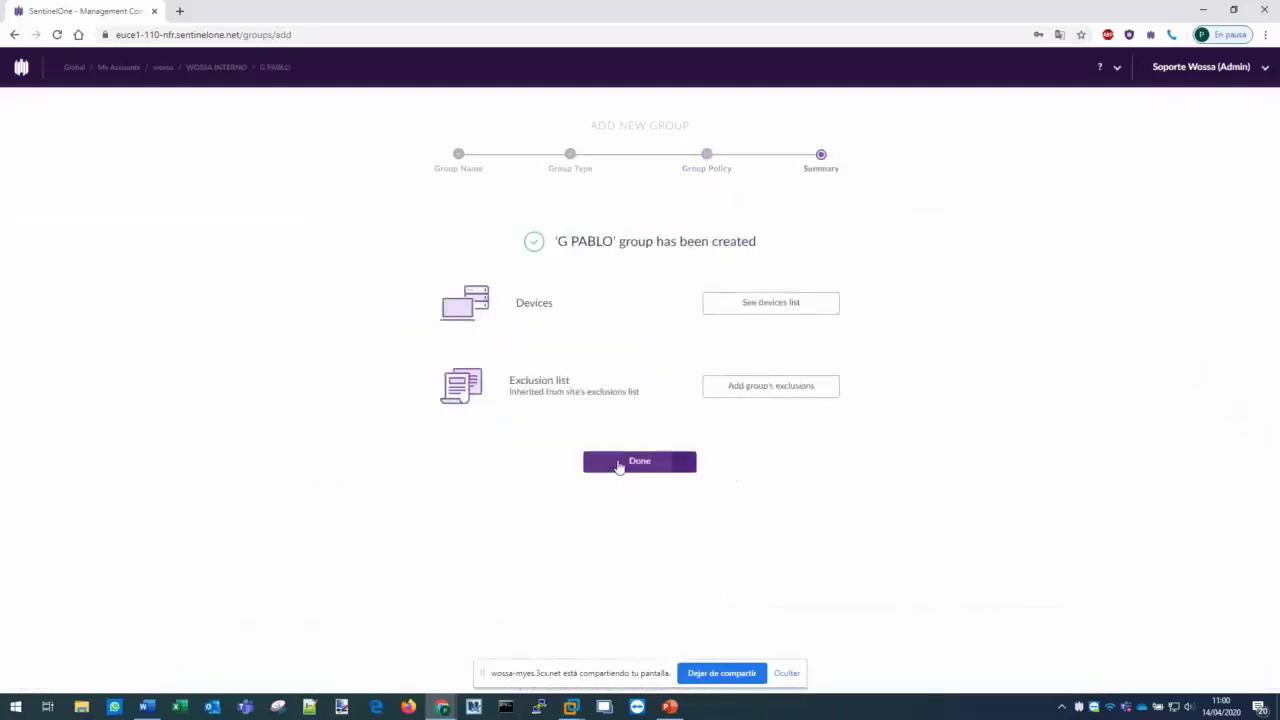
pyautogui.click(617, 466)
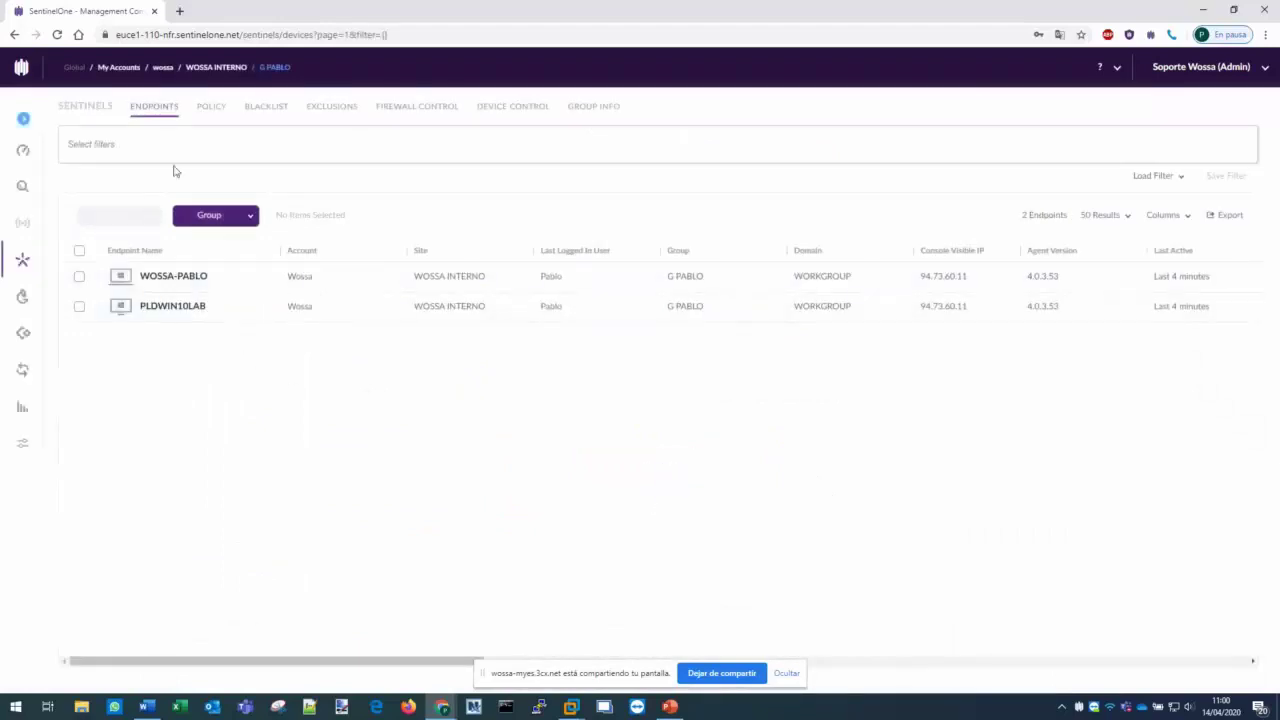
# From the WOSSA INTERNO site's group list, filter the endpoints to the G PABLO group.
pyautogui.click(205, 68)
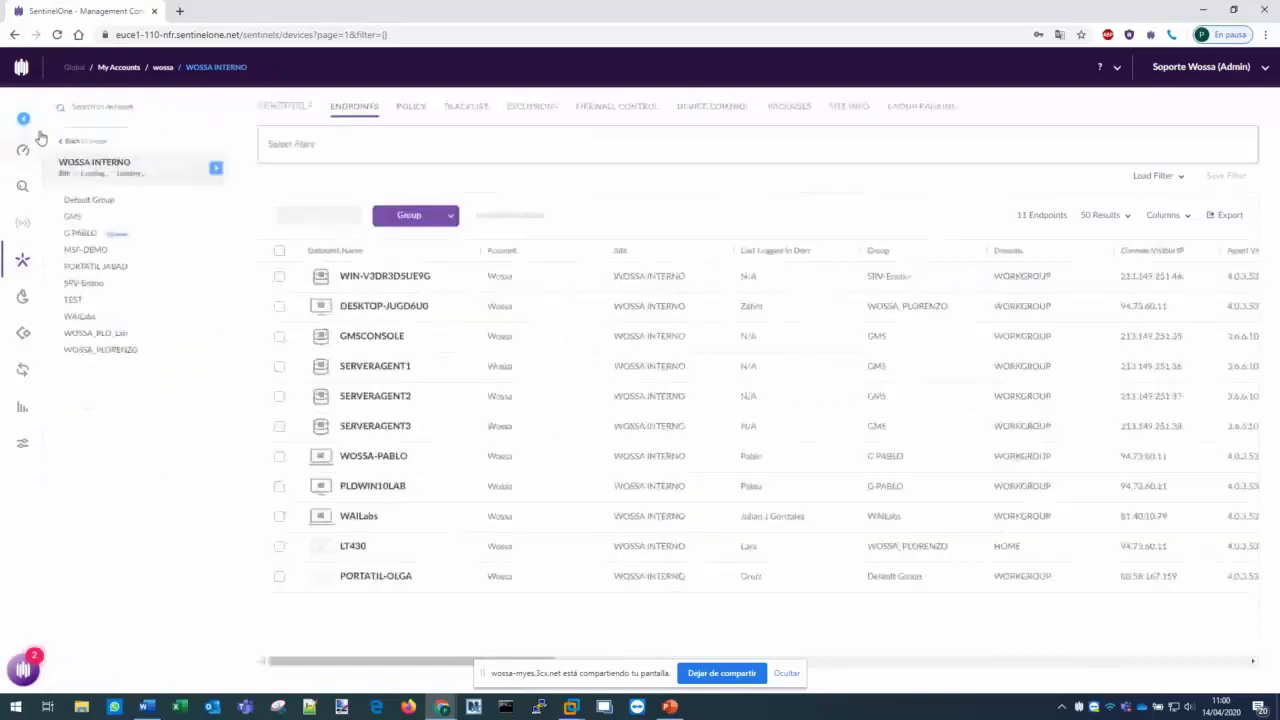
pyautogui.moveTo(52, 110)
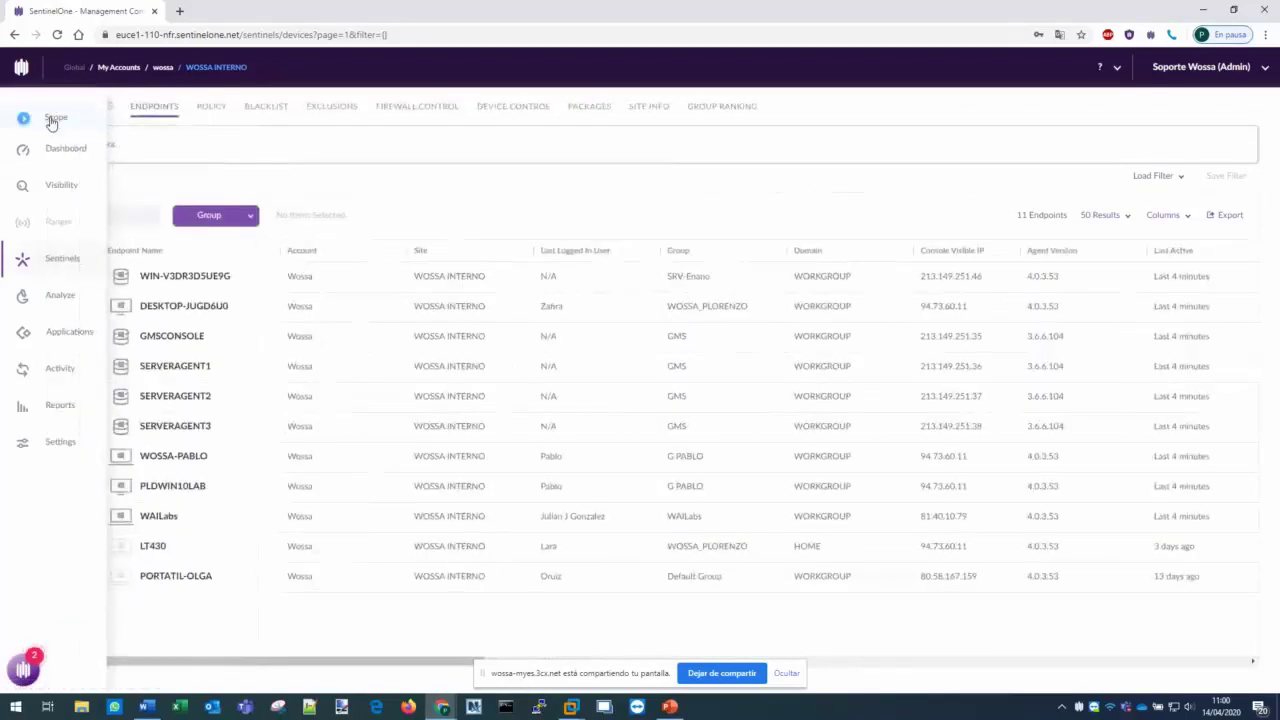
pyautogui.click(52, 120)
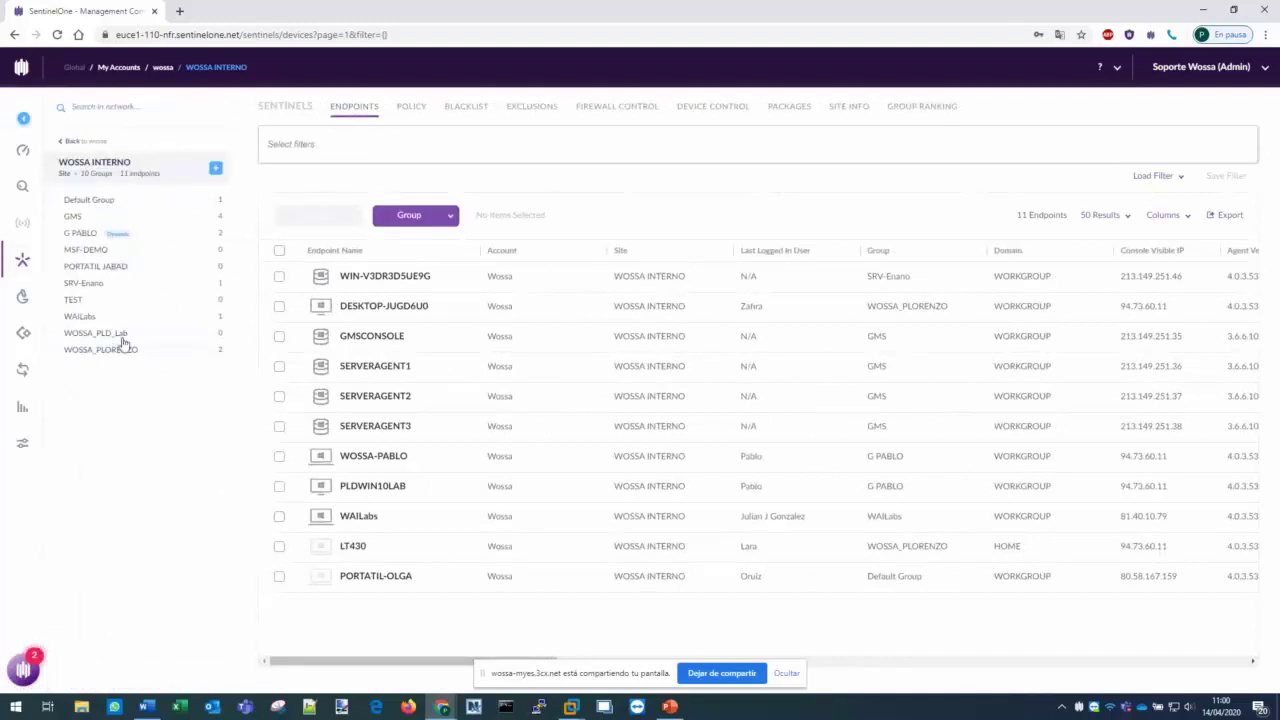
pyautogui.click(119, 235)
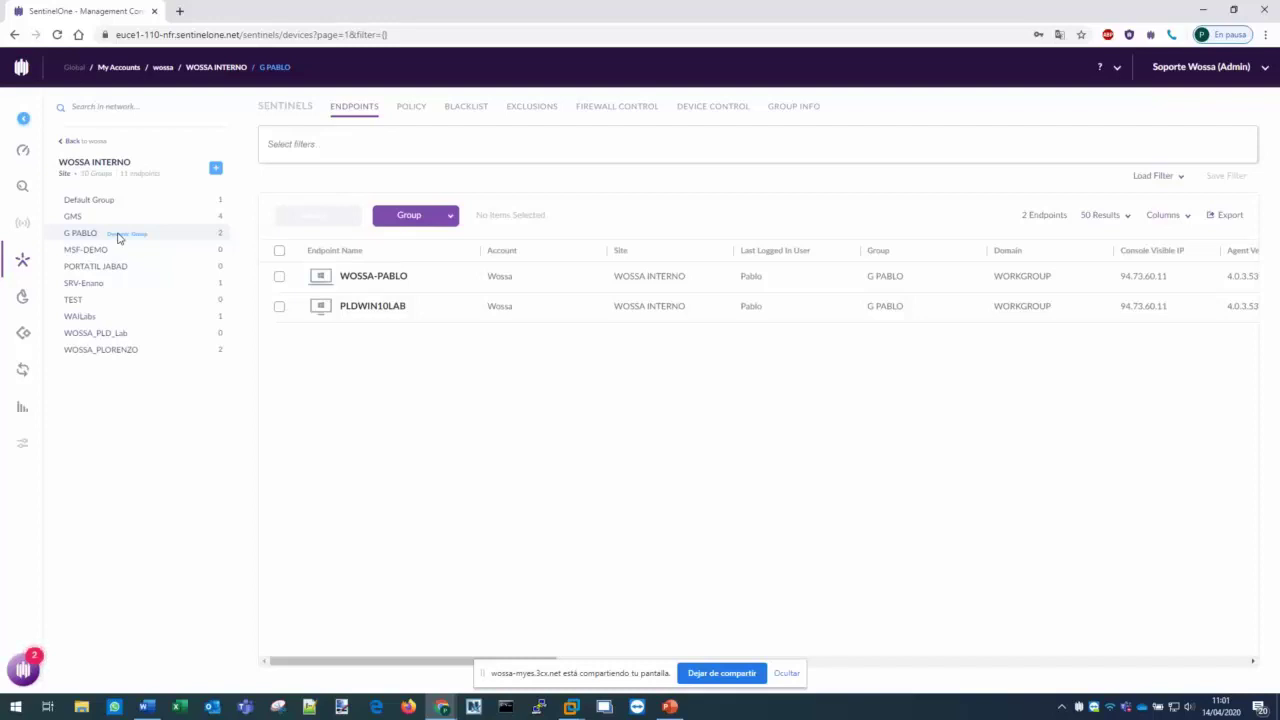
pyautogui.click(430, 146)
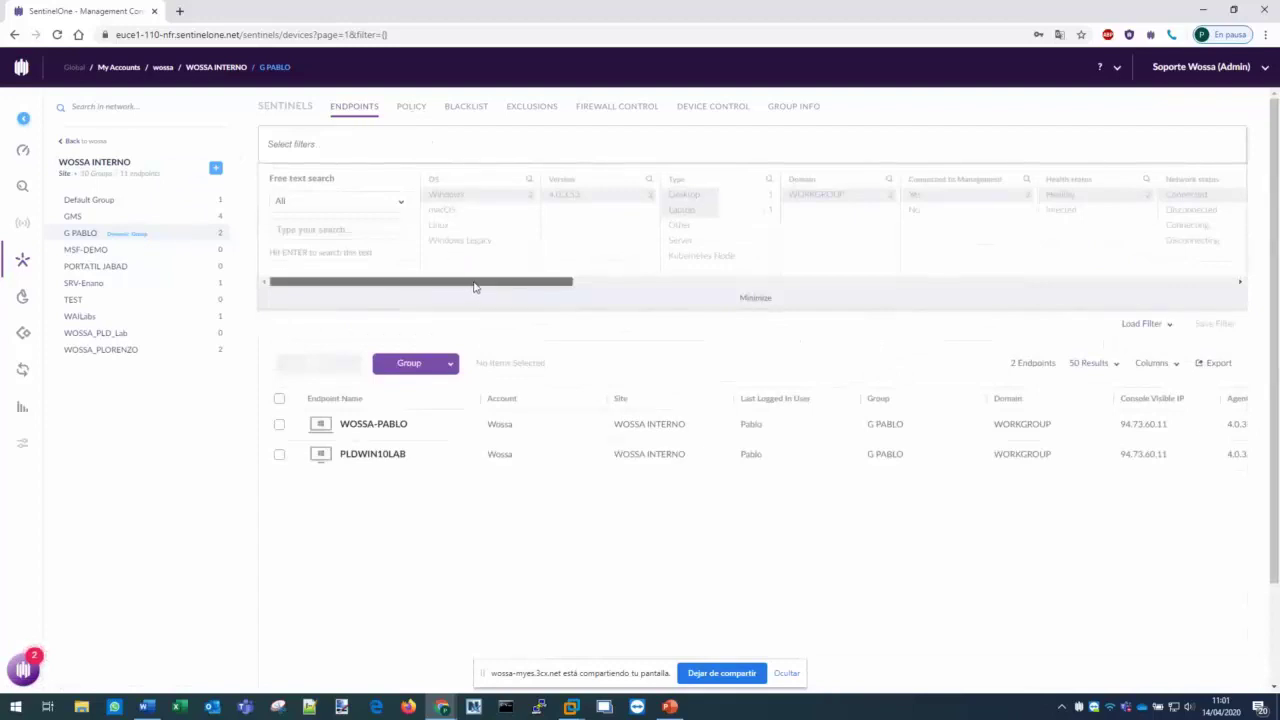
pyautogui.moveTo(474, 286)
pyautogui.mouseDown()
pyautogui.moveTo(1165, 297)
pyautogui.moveTo(452, 277)
pyautogui.mouseUp()
pyautogui.click(319, 301)
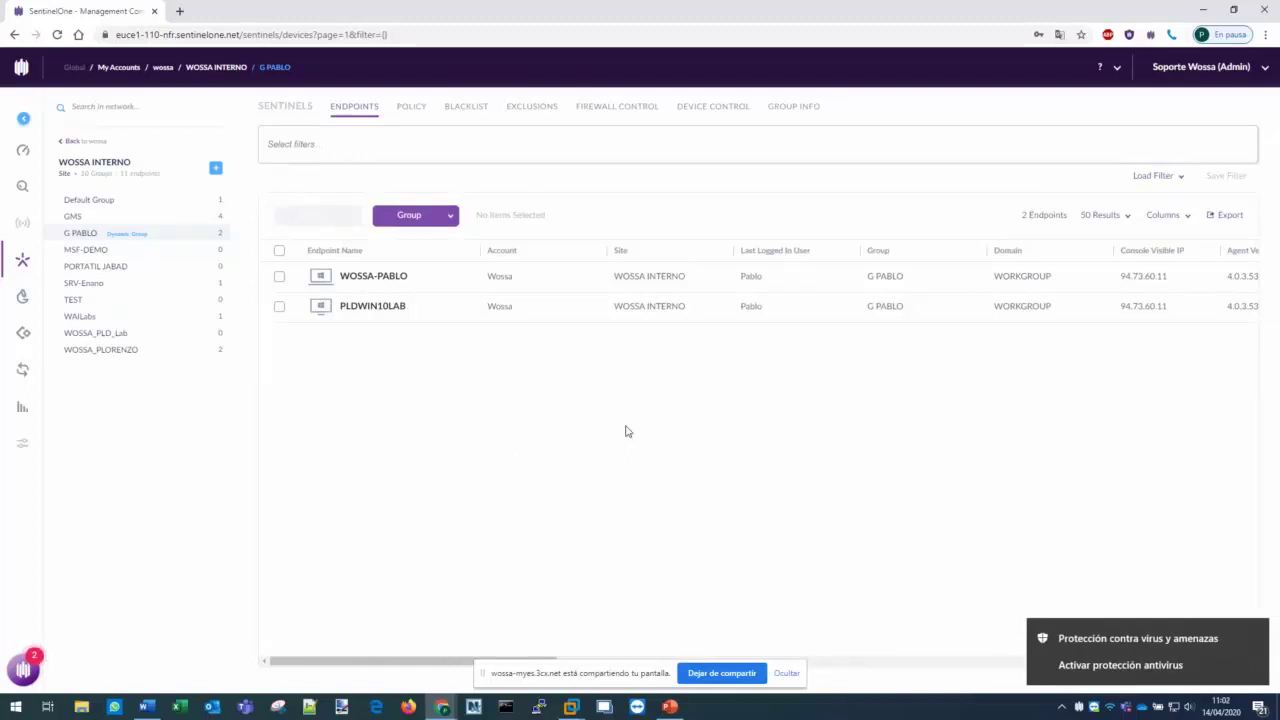
pyautogui.click(163, 203)
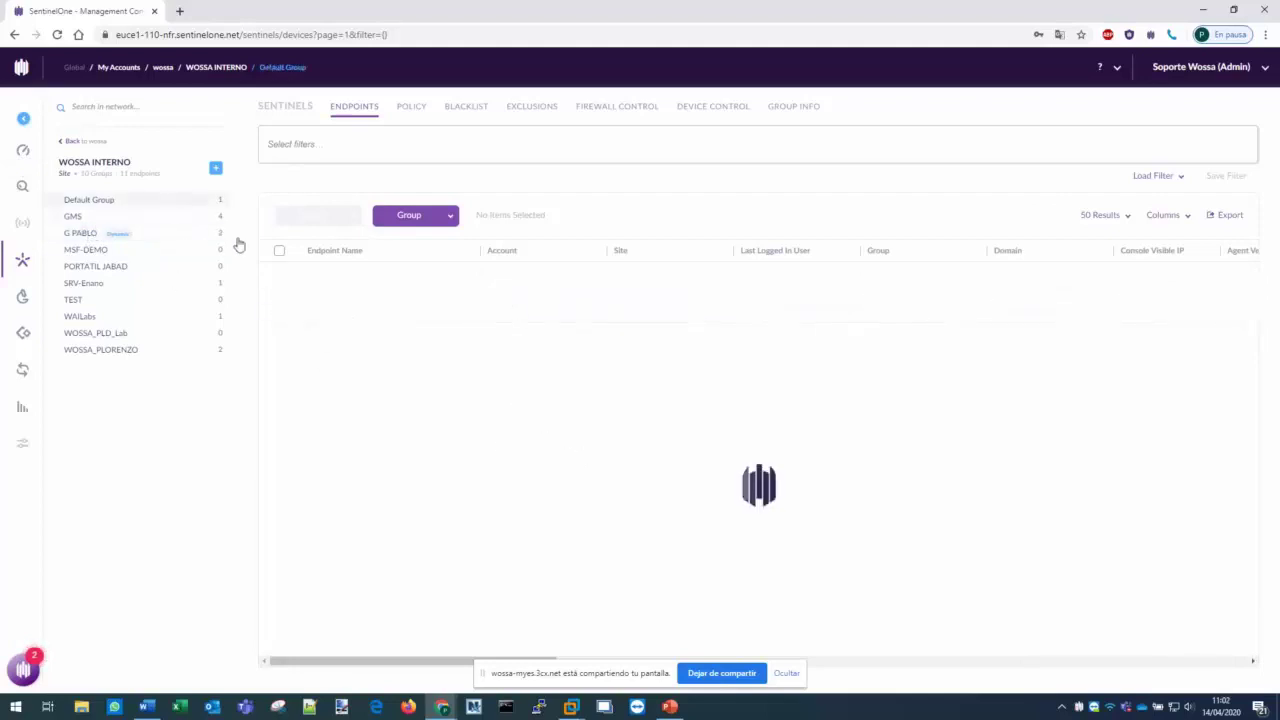
pyautogui.click(88, 234)
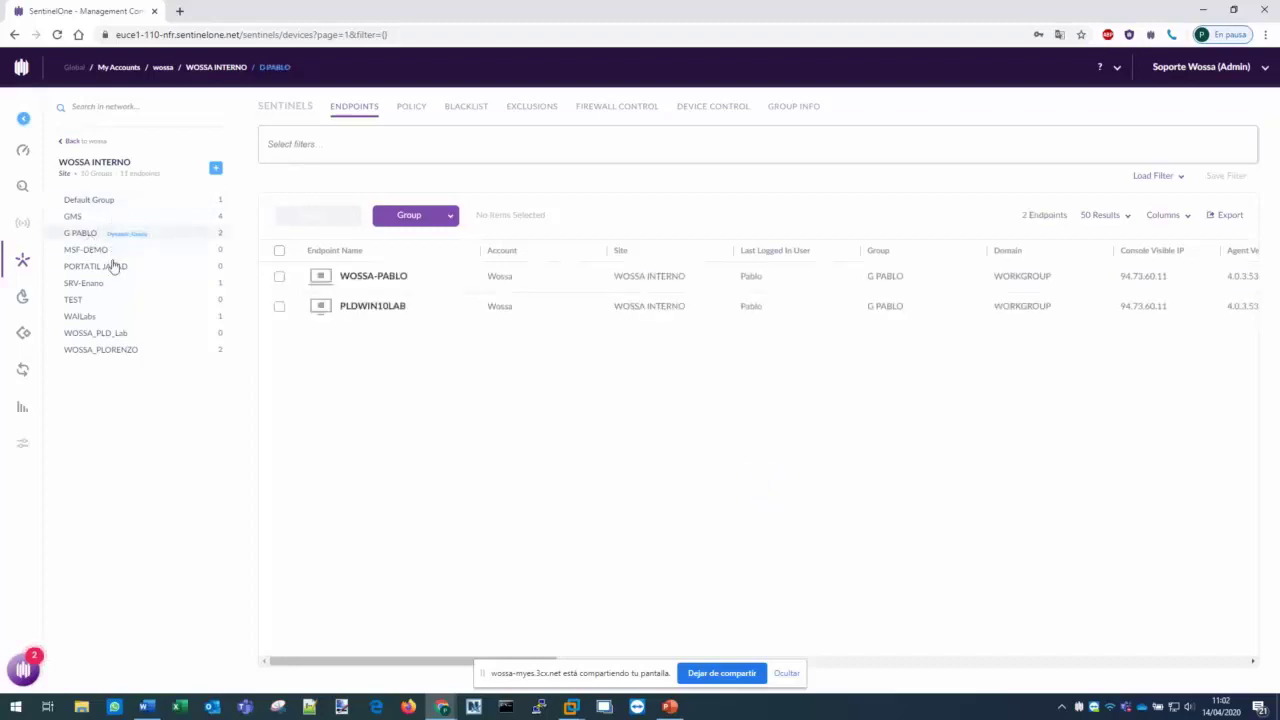
pyautogui.click(128, 333)
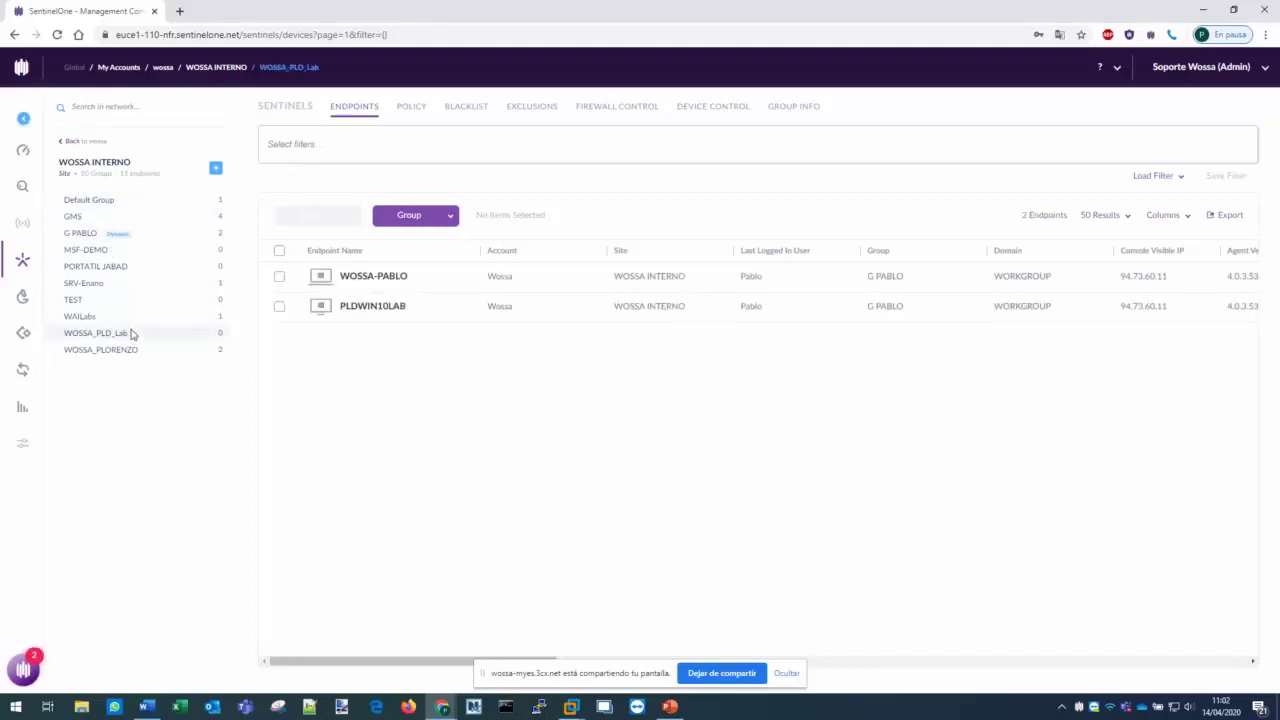
pyautogui.click(112, 236)
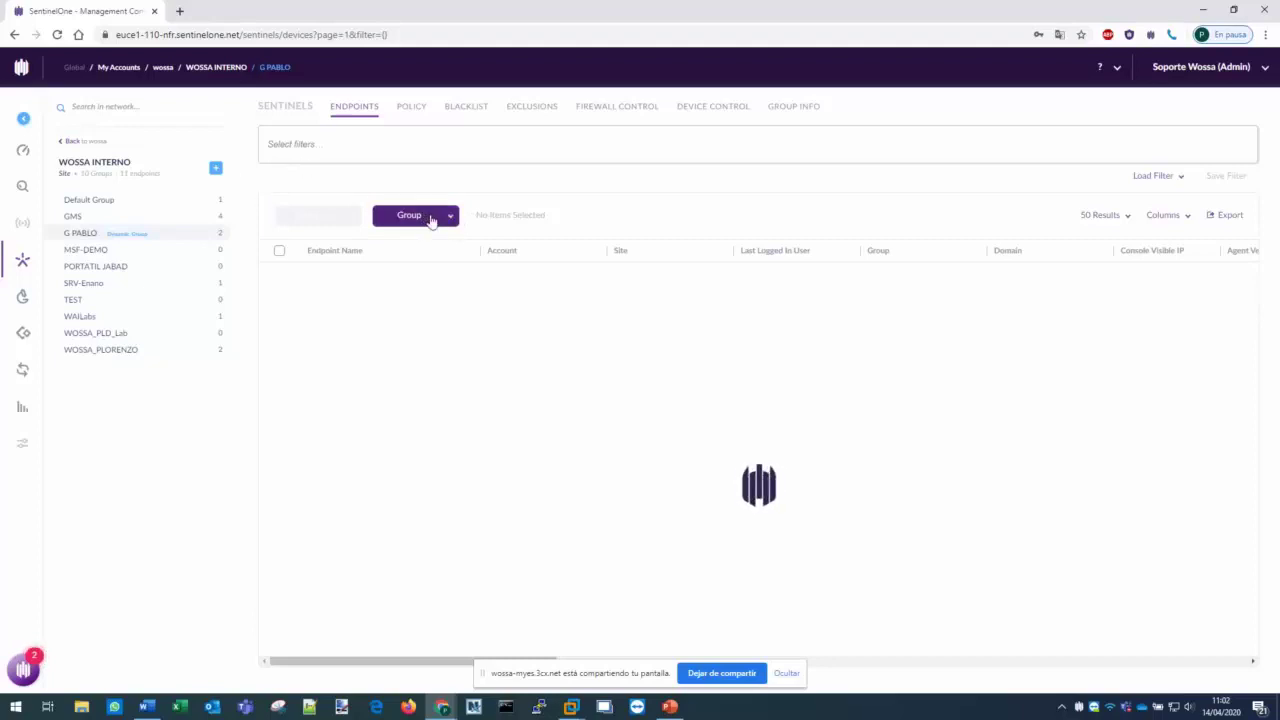
# Delete the G PABLO group from WOSSA INTERNO, picking it on page 2 and confirming.
pyautogui.click(148, 175)
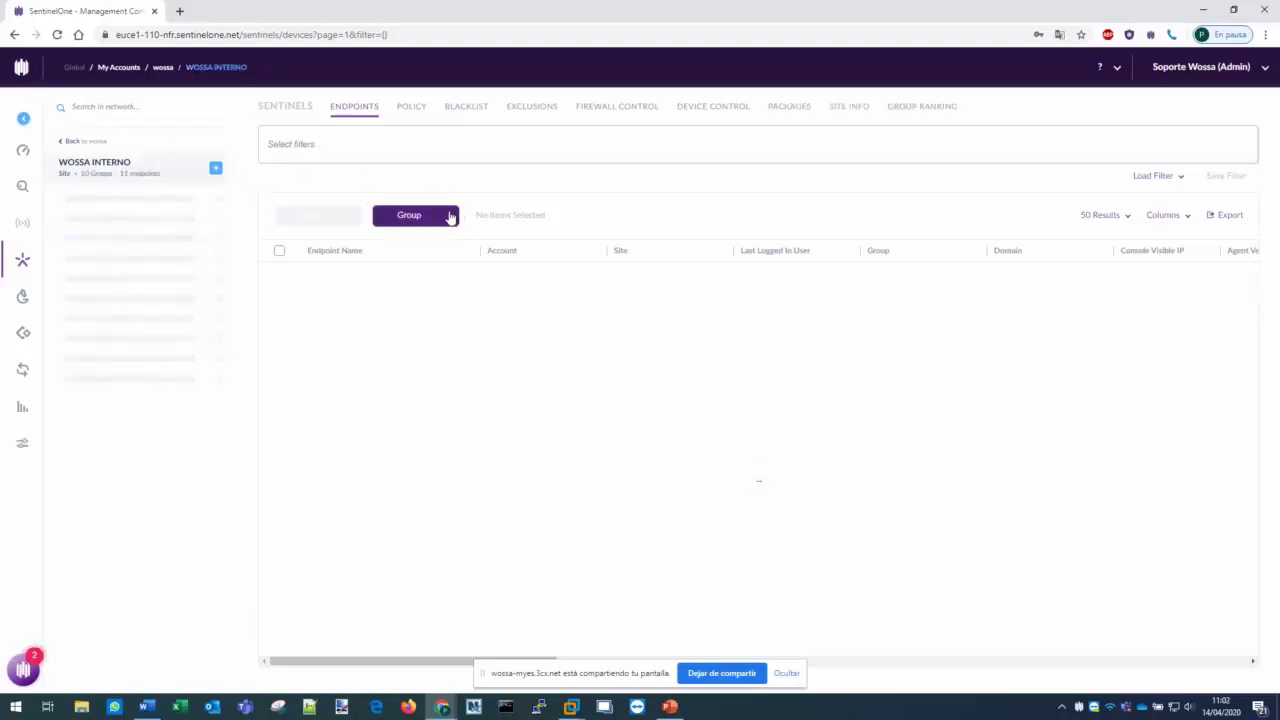
pyautogui.click(450, 216)
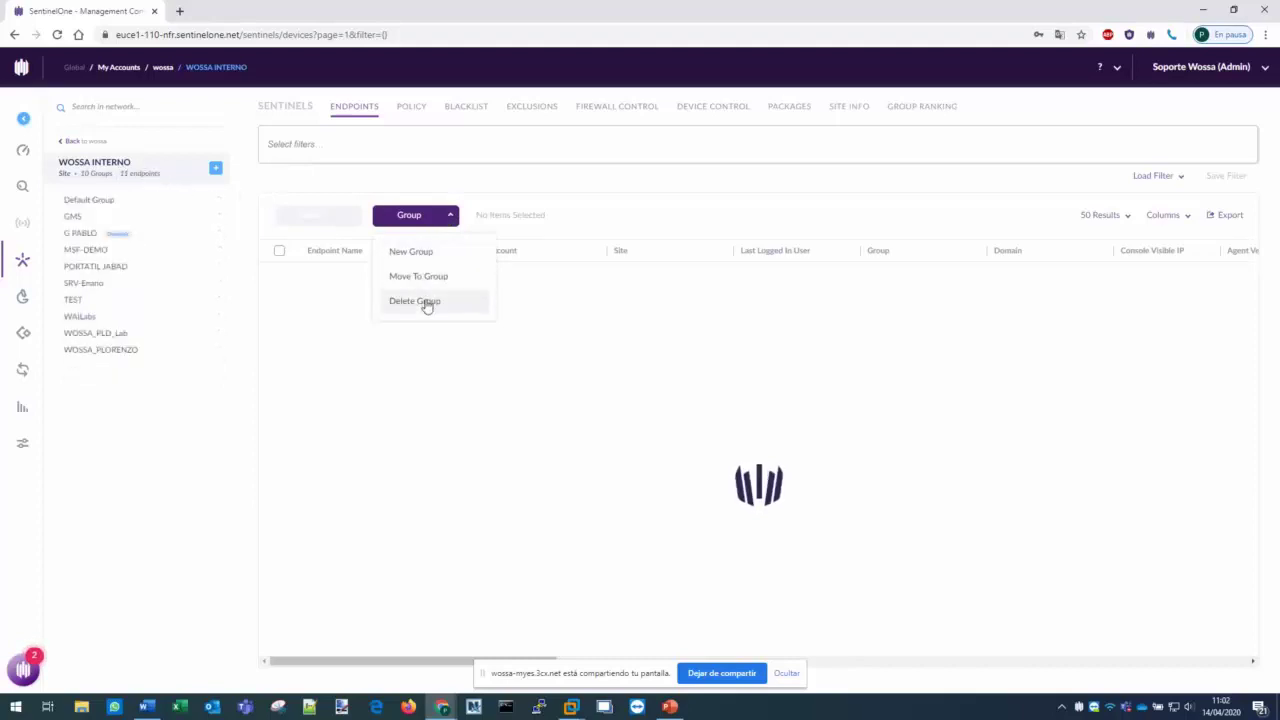
pyautogui.click(426, 303)
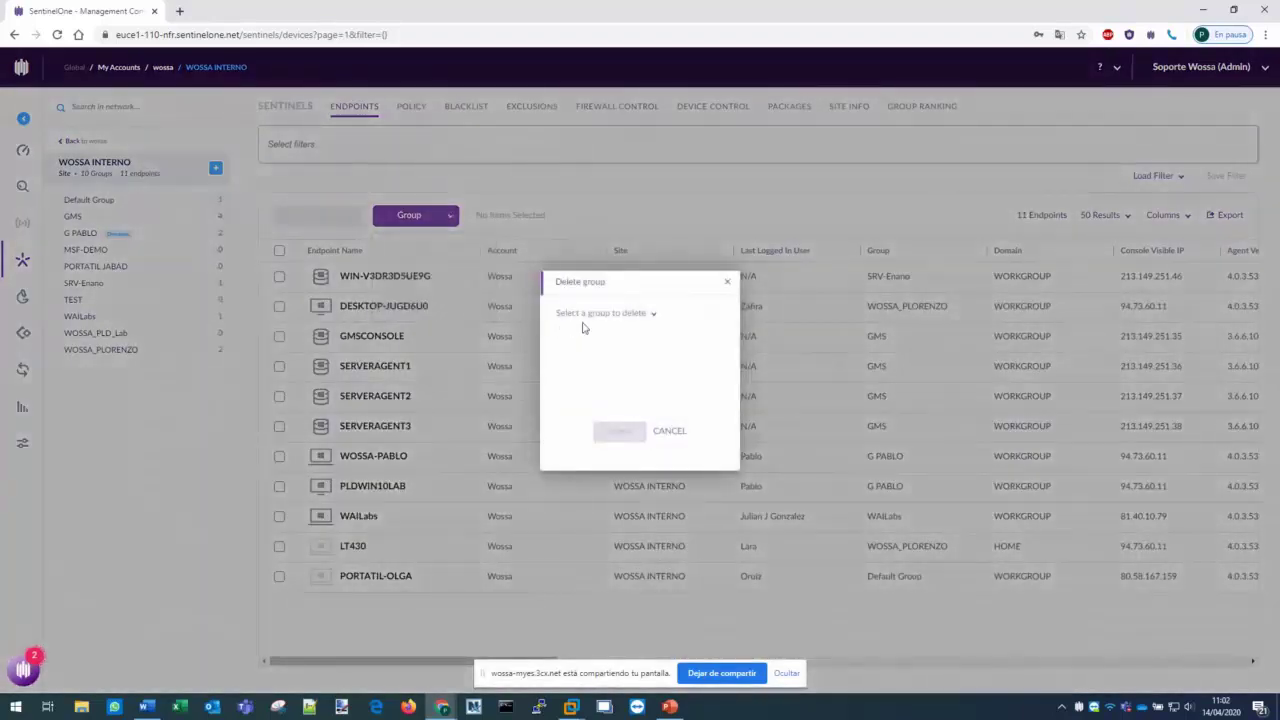
pyautogui.click(604, 318)
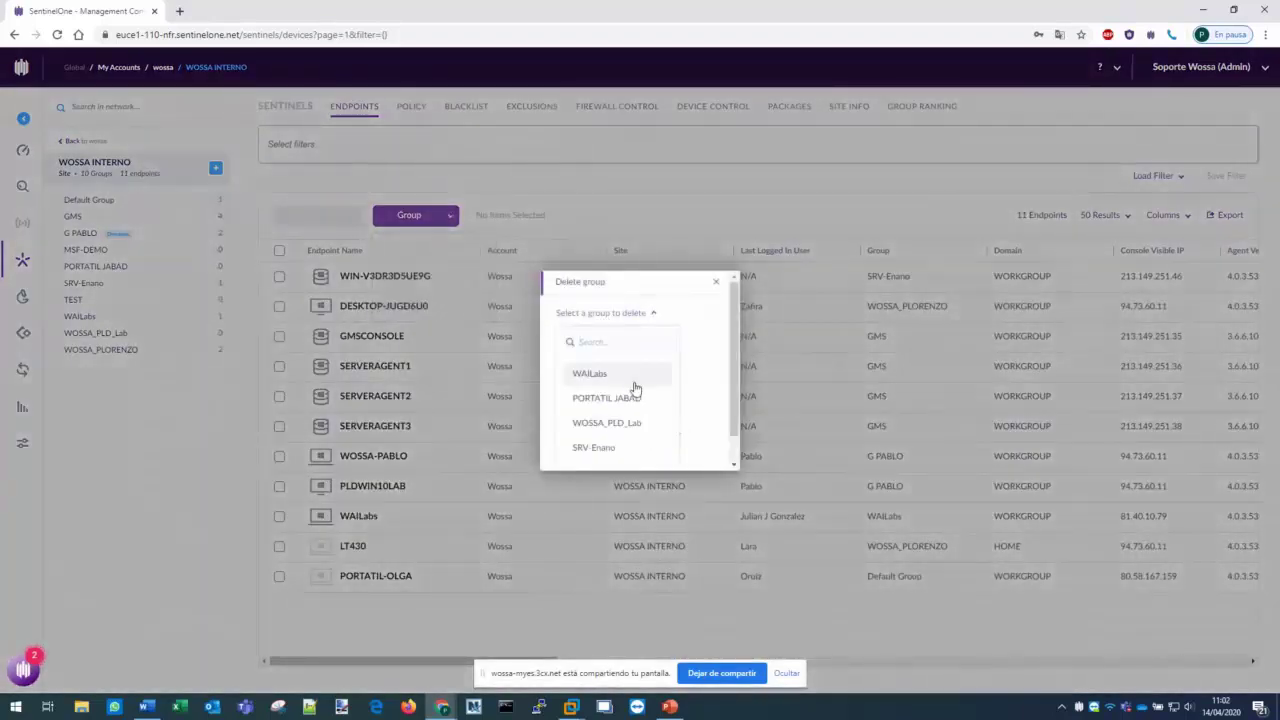
pyautogui.scroll(-1, 634, 414)
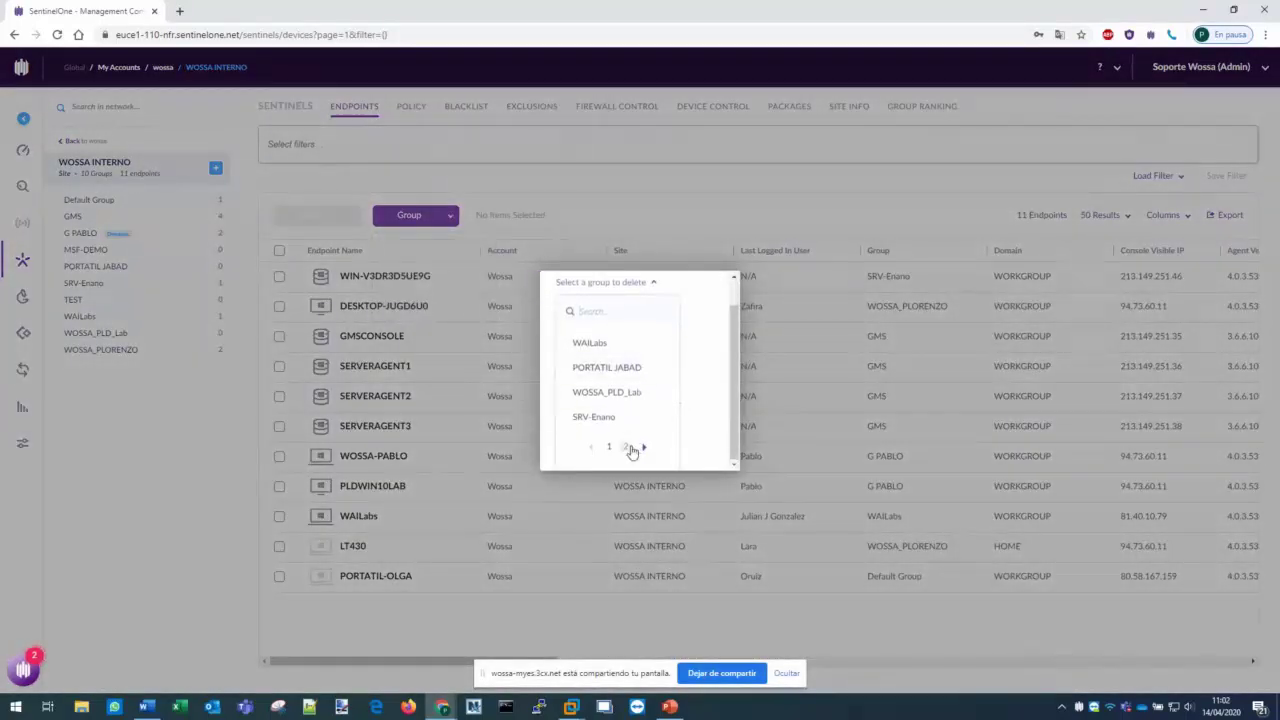
pyautogui.click(629, 447)
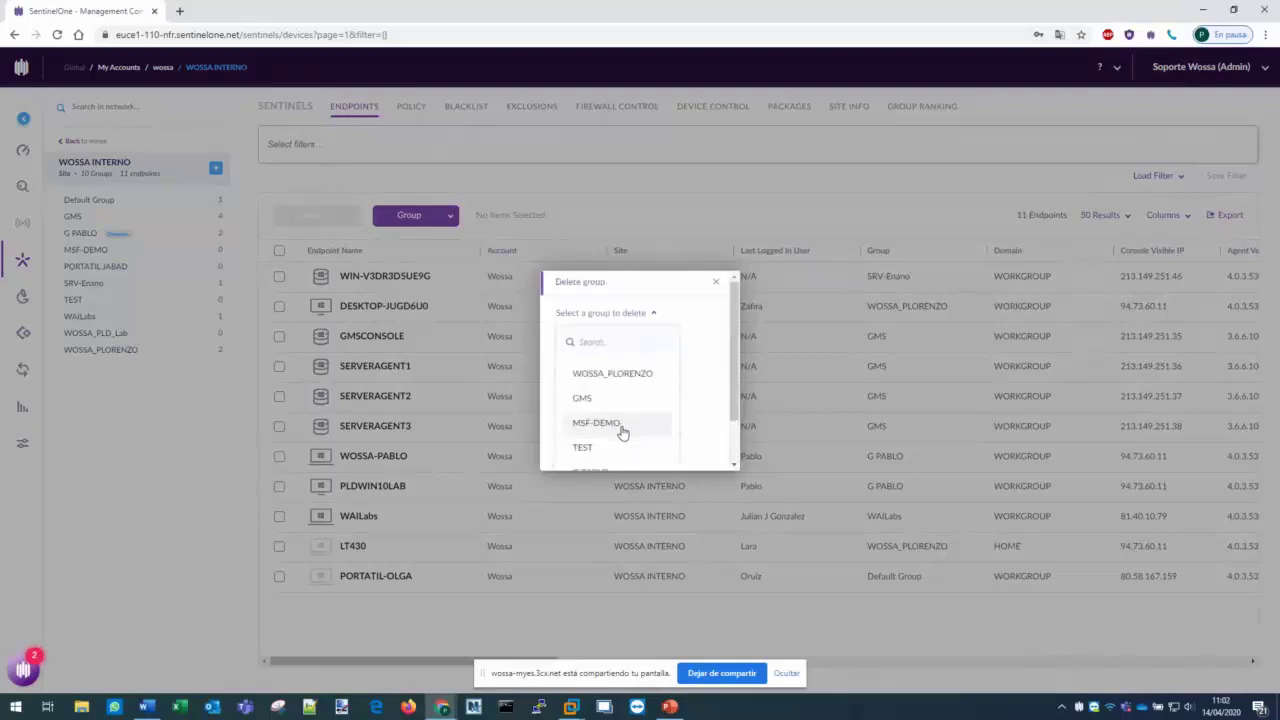
pyautogui.scroll(-2, 622, 432)
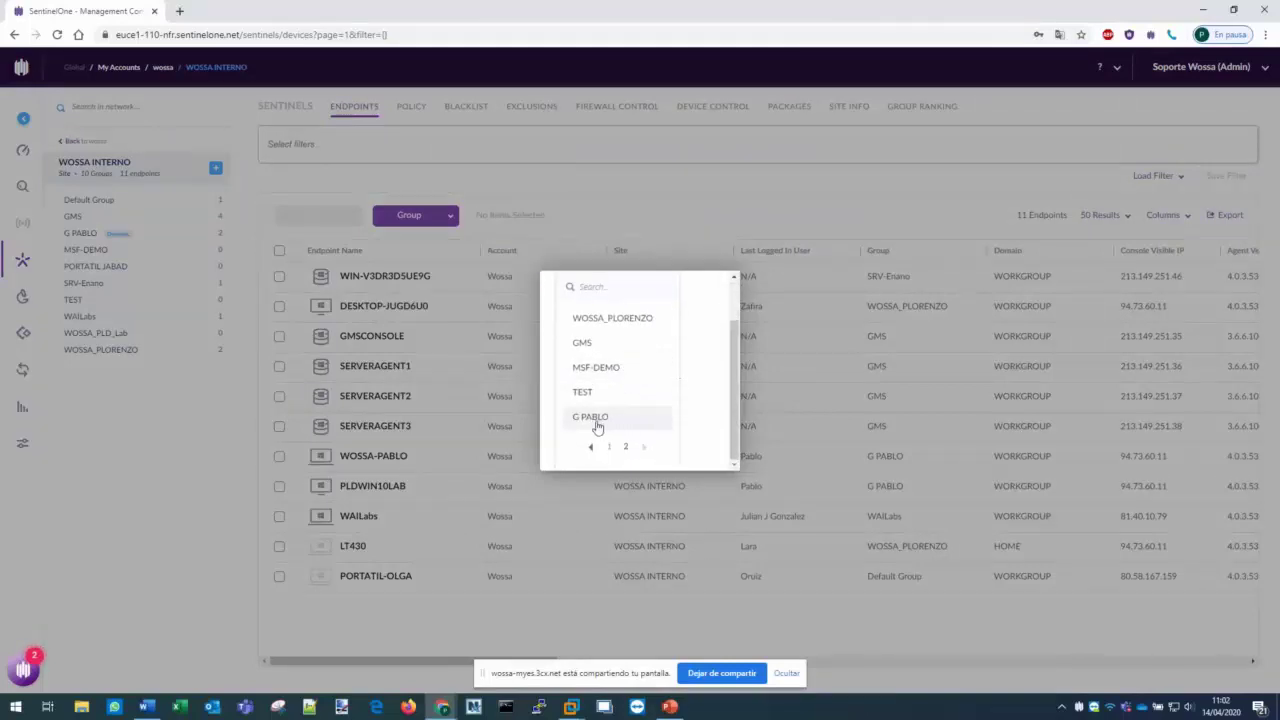
pyautogui.click(597, 424)
pyautogui.click(621, 433)
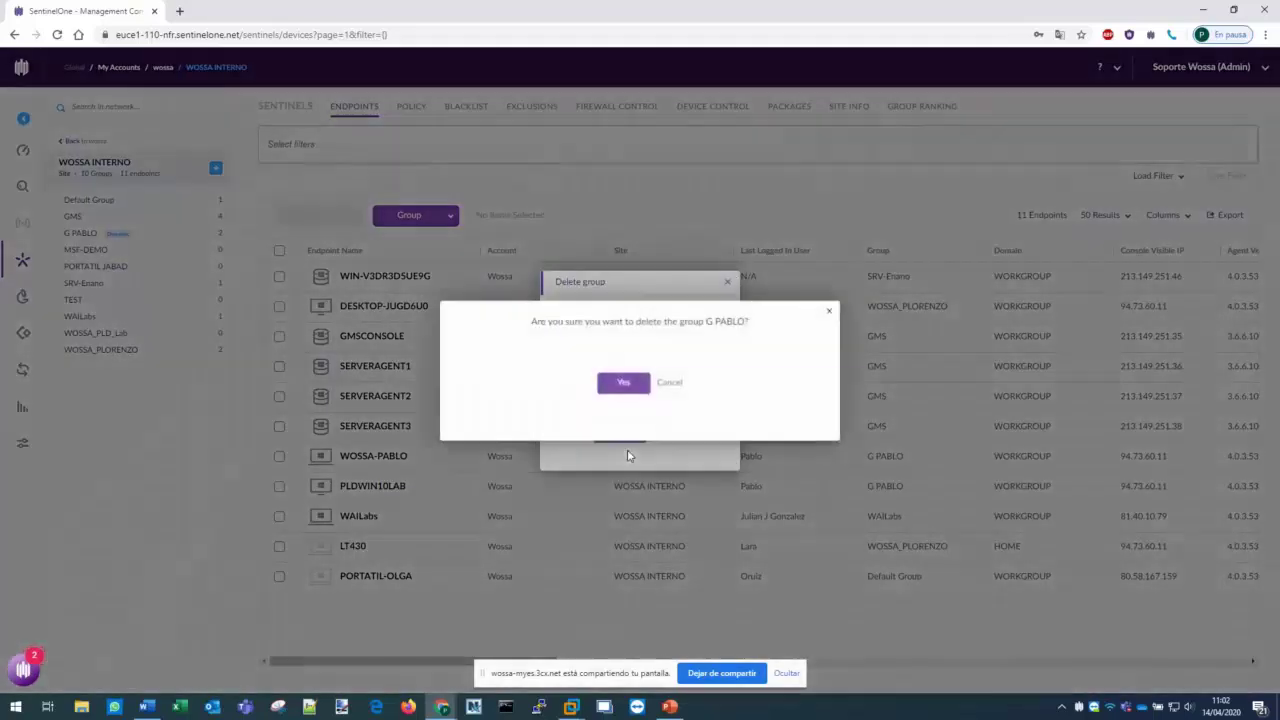
pyautogui.click(619, 381)
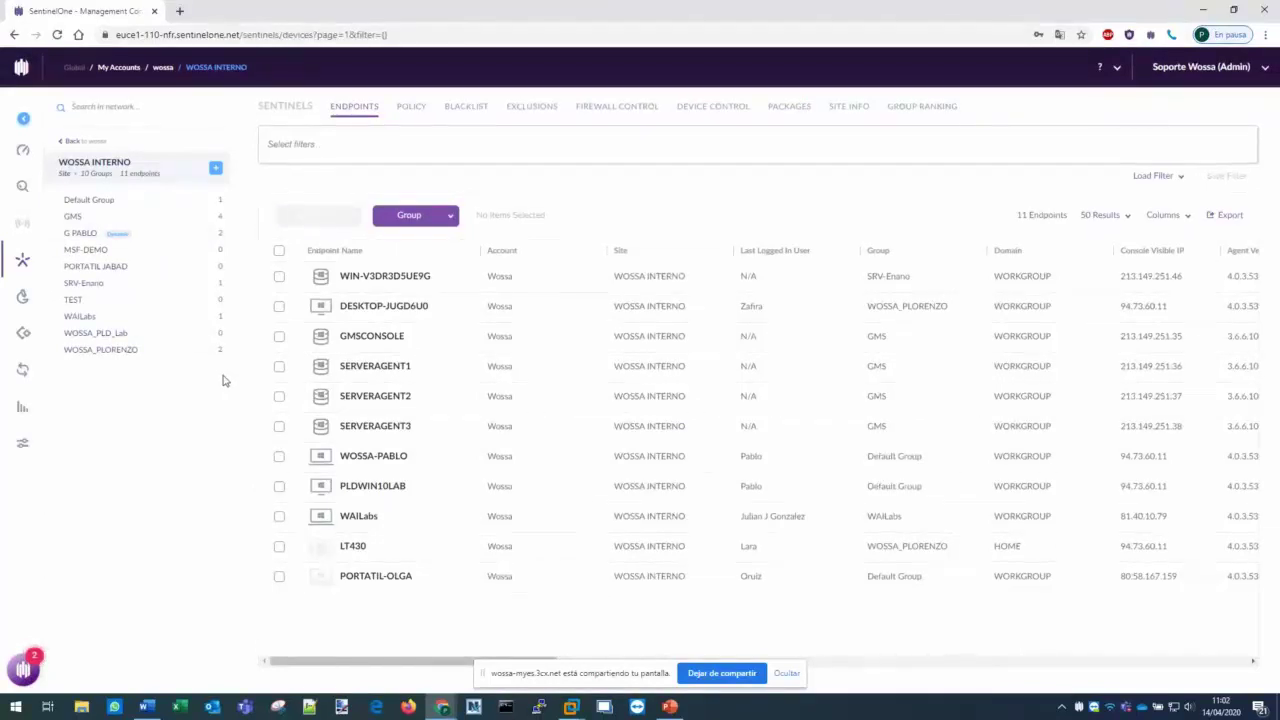
# Reload the page, check Default Group's endpoints, then return to the whole WOSSA INTERNO site.
pyautogui.click(57, 34)
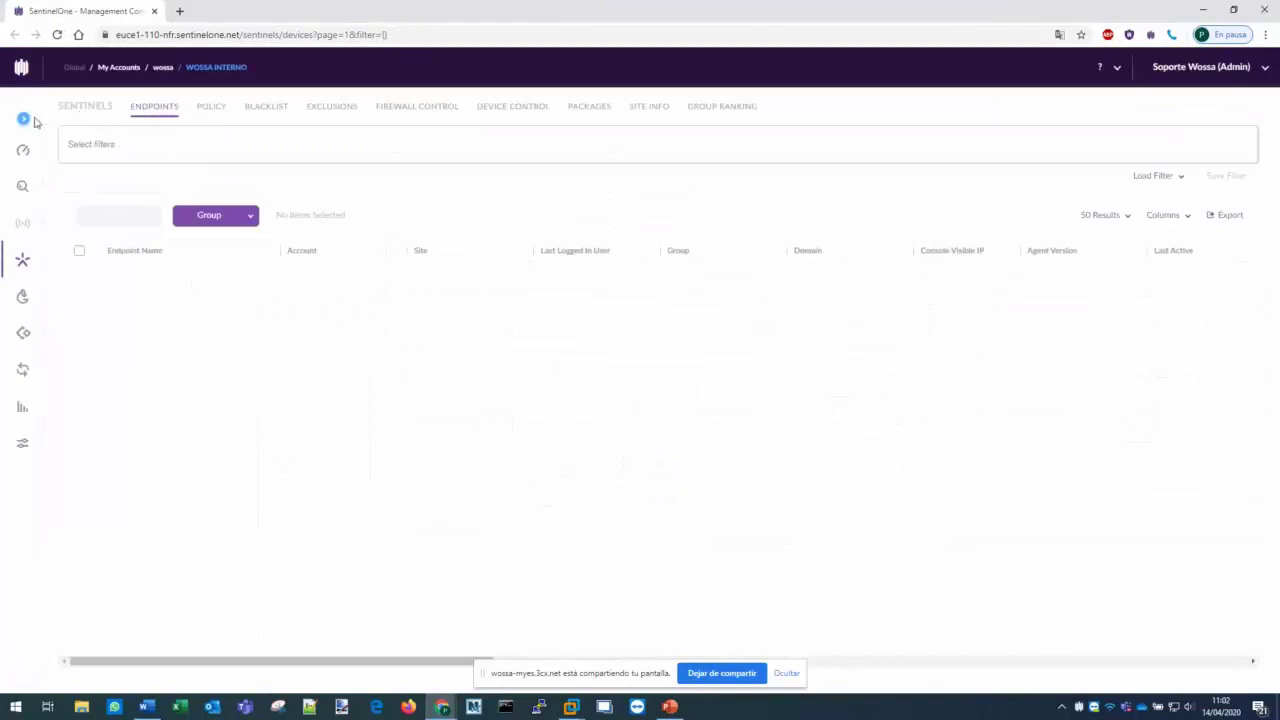
pyautogui.click(23, 119)
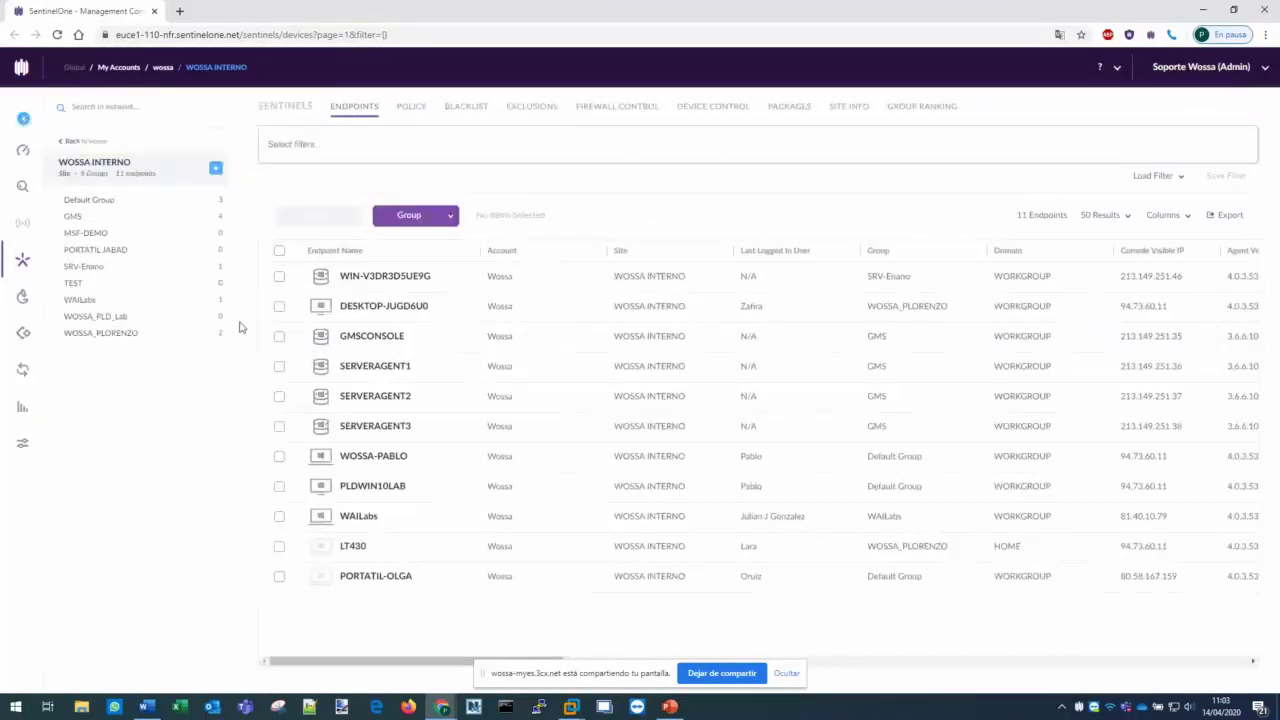
pyautogui.click(210, 204)
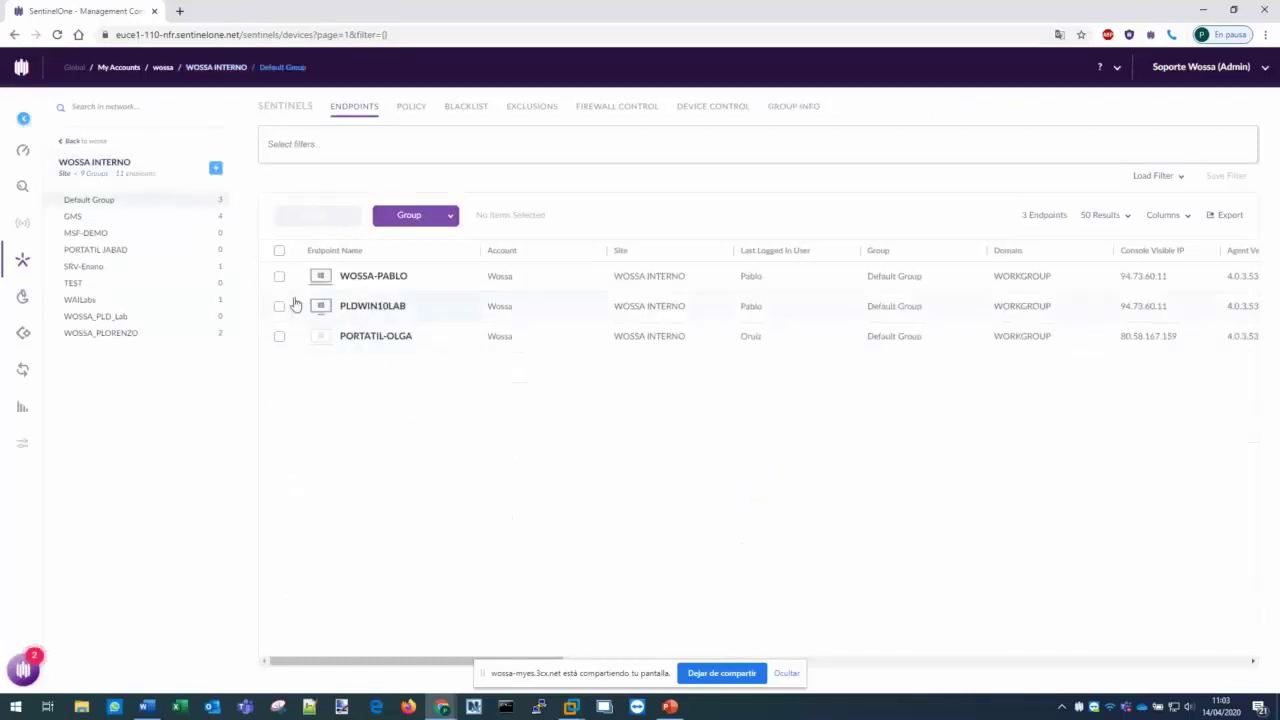
pyautogui.click(100, 170)
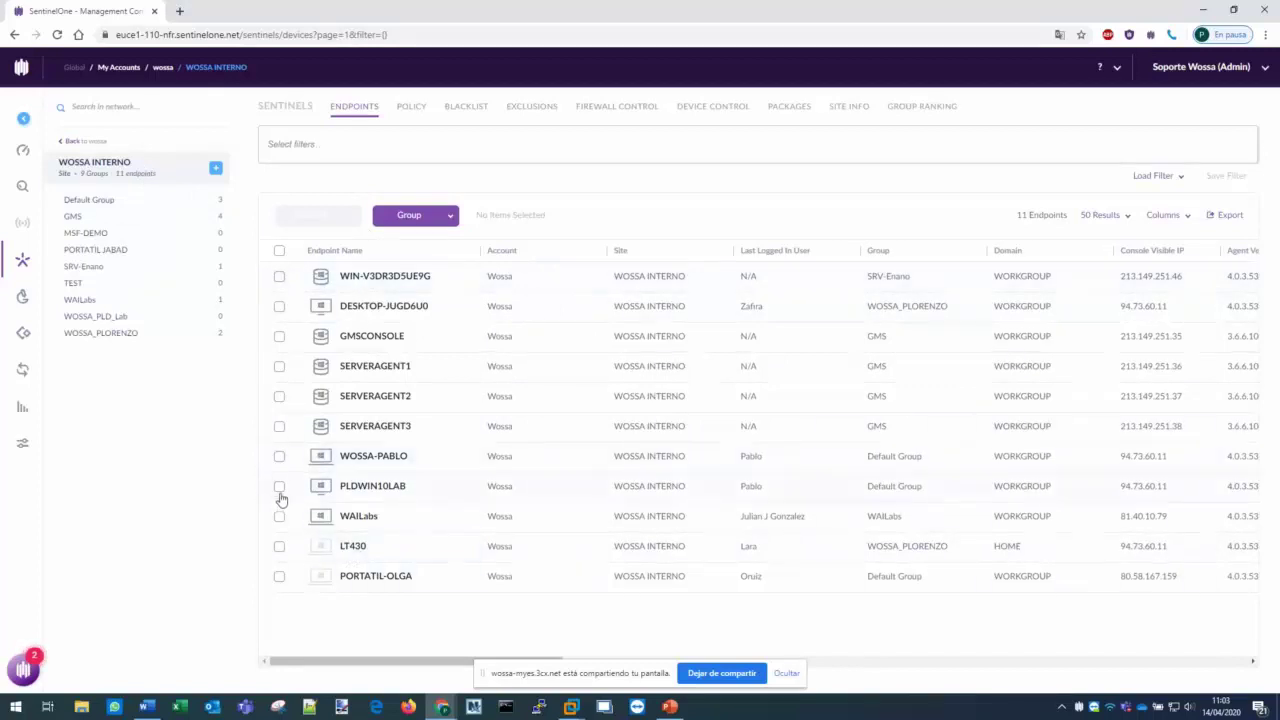
# Start moving PLDWIN10LAB to another group, then cancel the move.
pyautogui.click(279, 486)
pyautogui.click(443, 218)
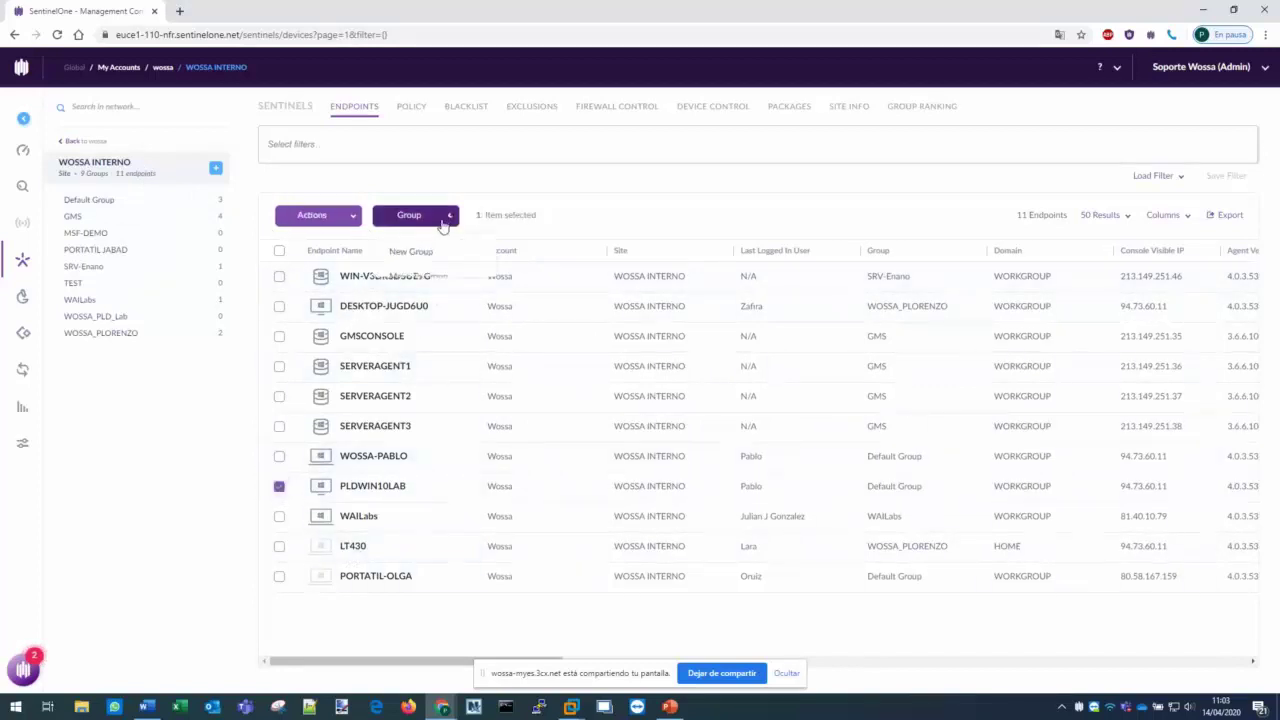
pyautogui.click(434, 277)
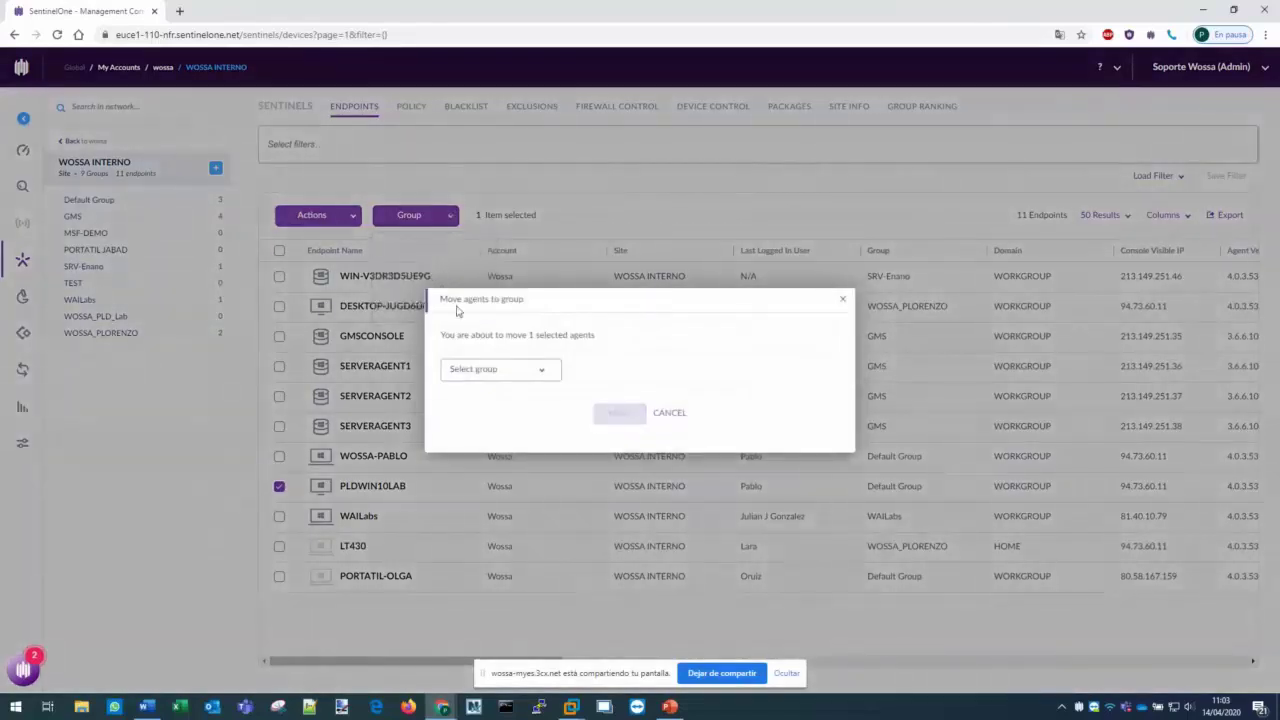
pyautogui.click(497, 378)
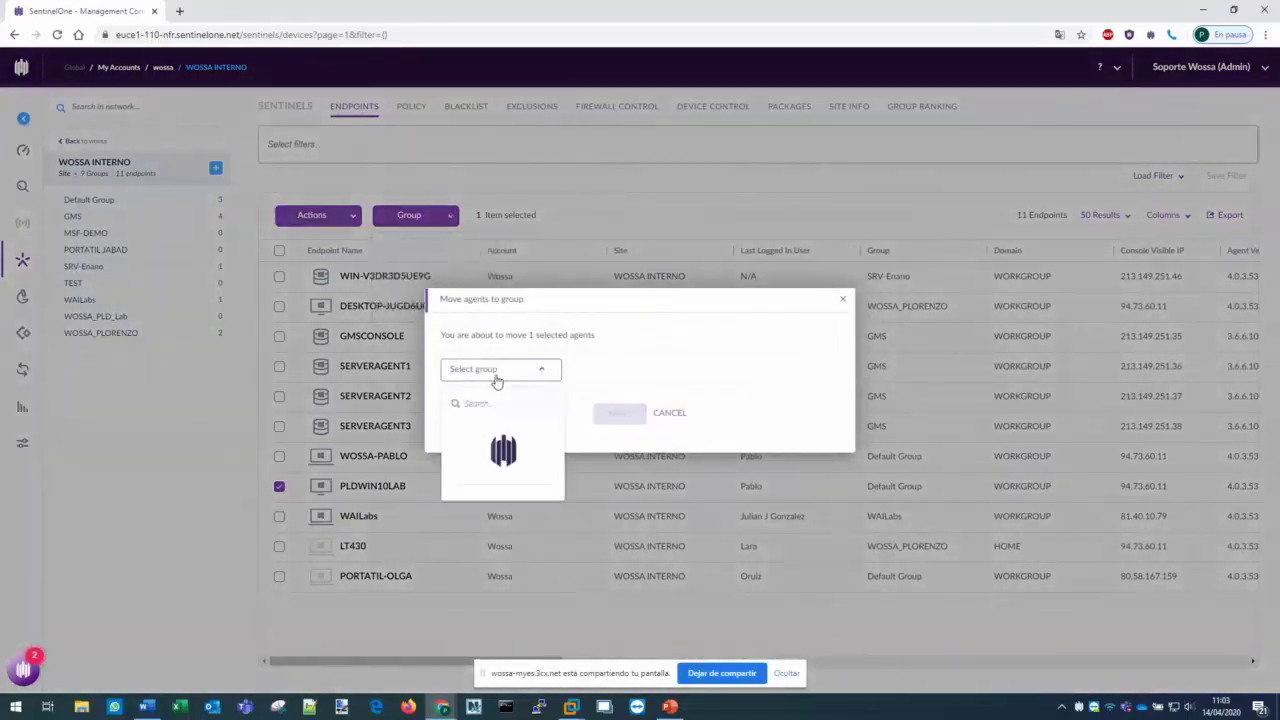
pyautogui.click(683, 416)
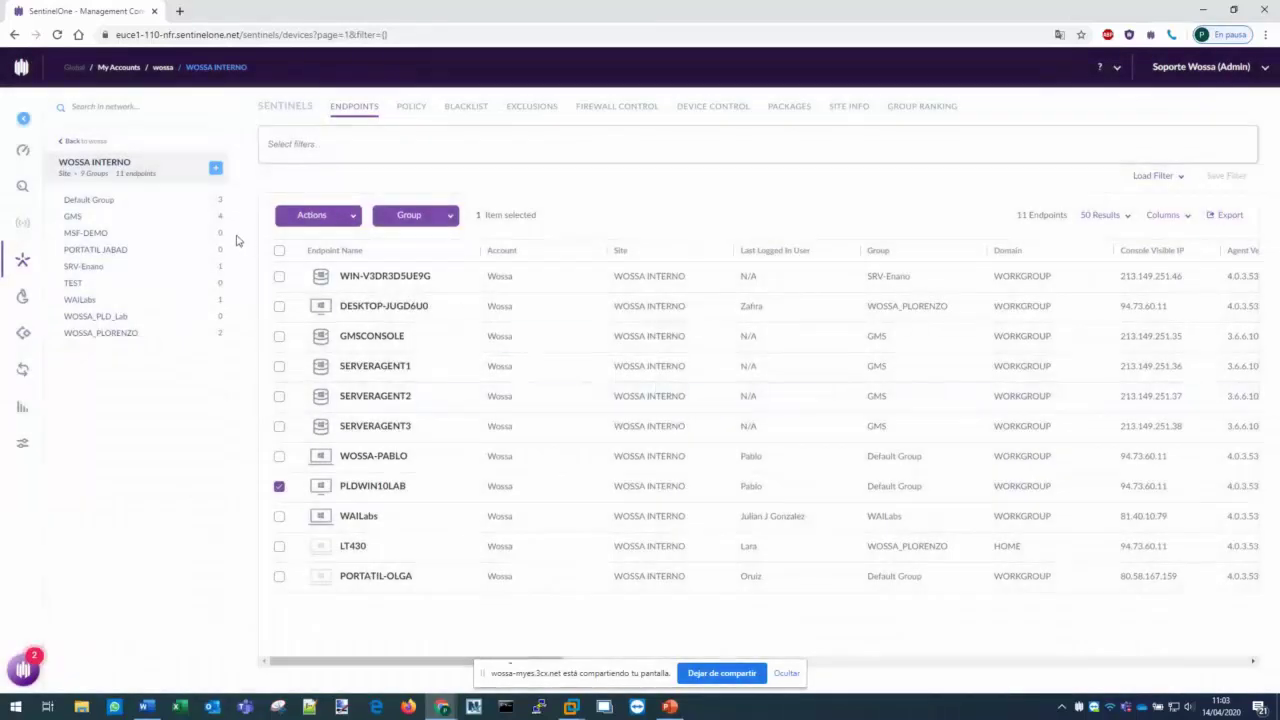
# Check the GMS and Default Group endpoints, then return to all 11 site endpoints.
pyautogui.click(130, 216)
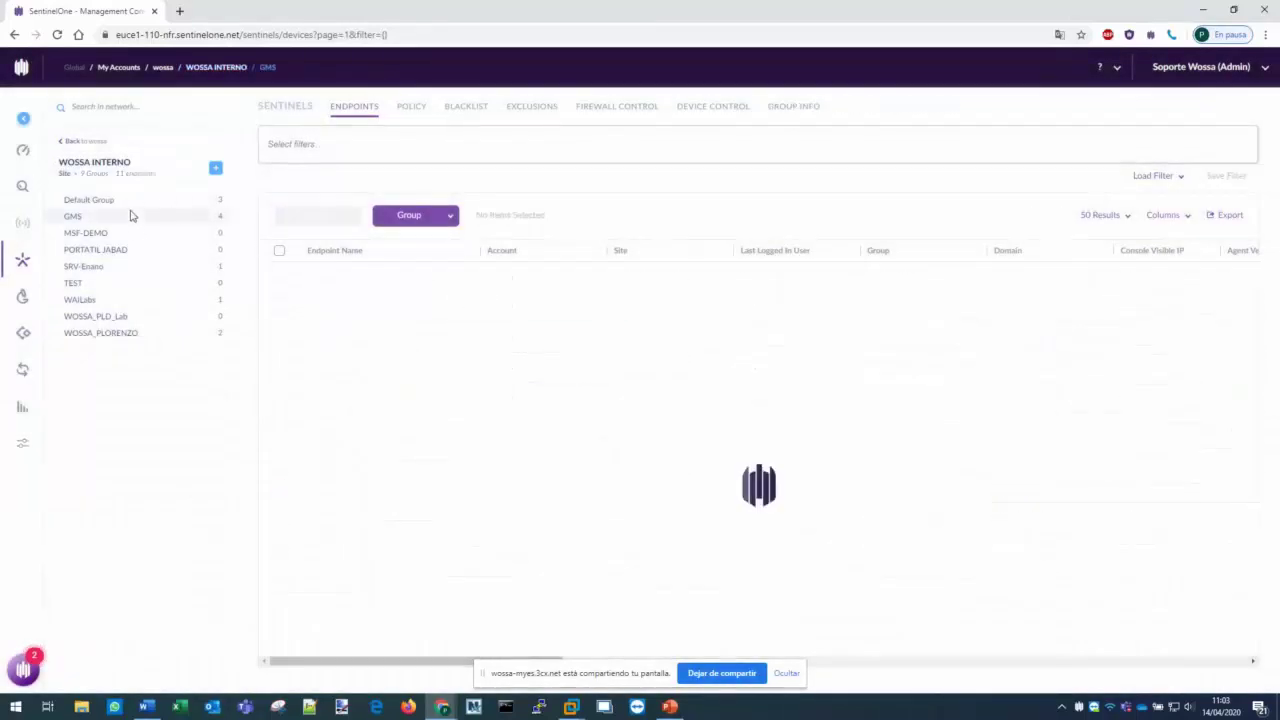
pyautogui.click(131, 204)
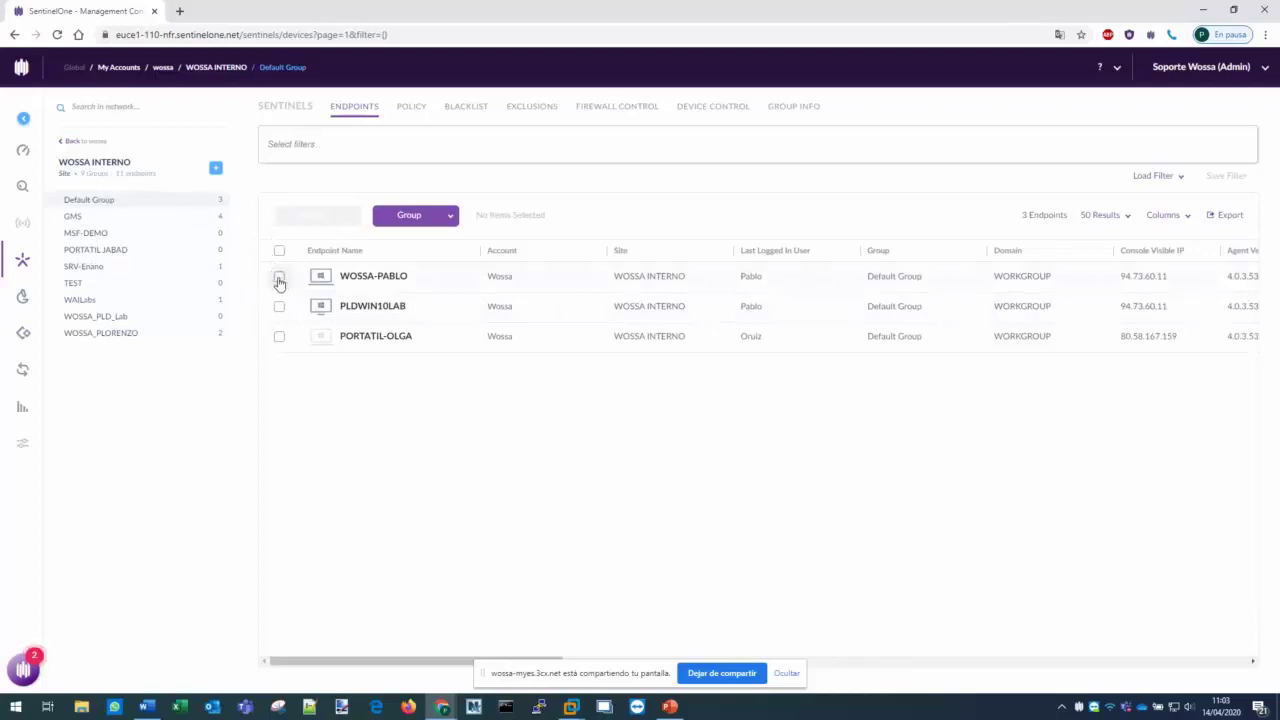
pyautogui.click(279, 281)
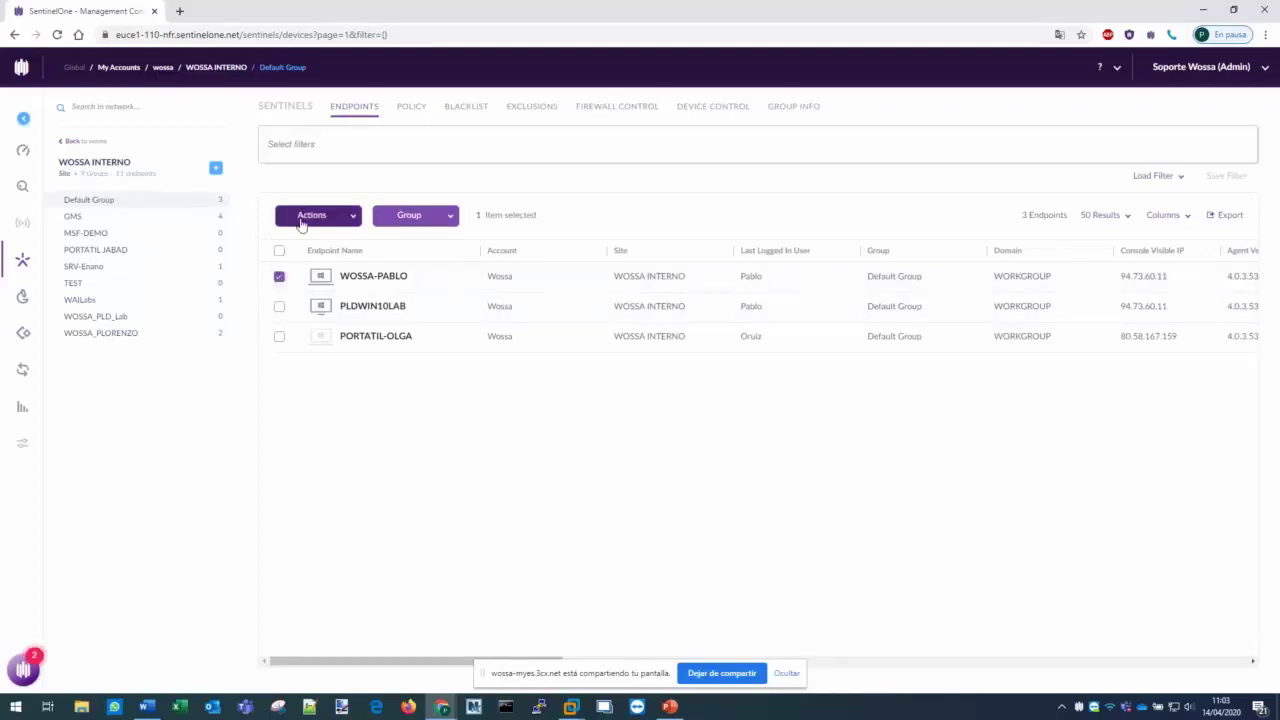
pyautogui.click(401, 218)
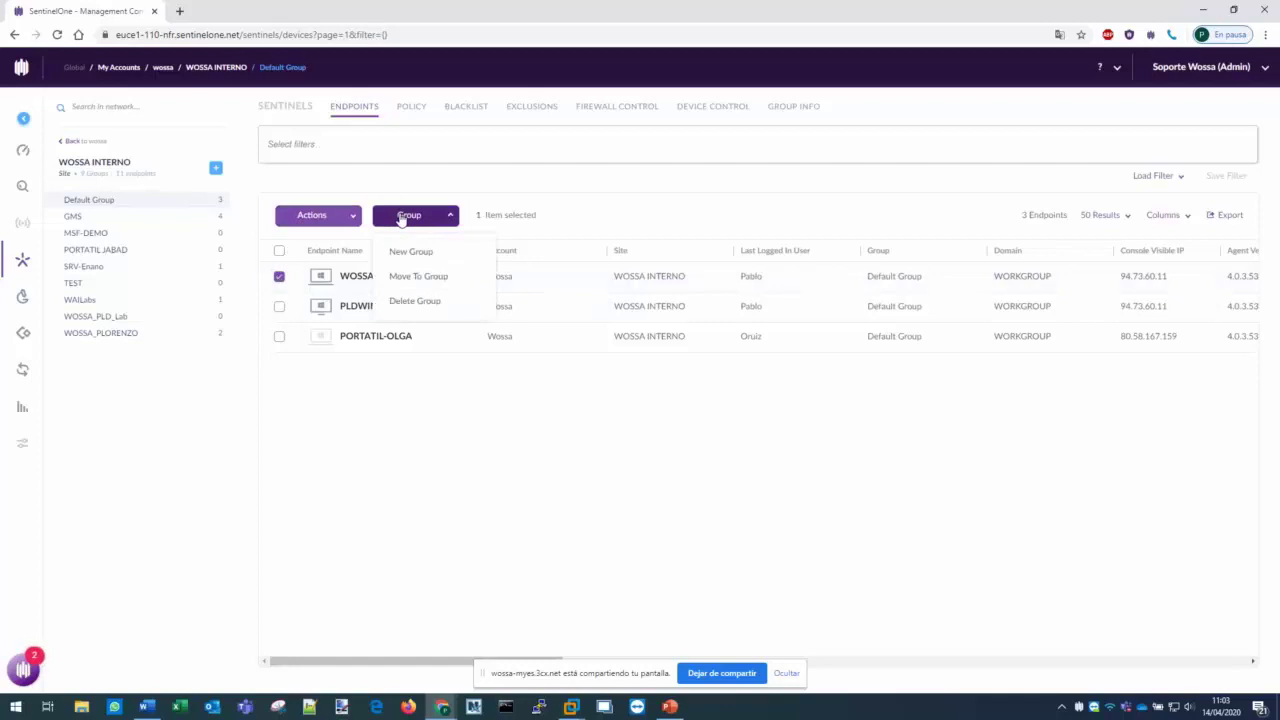
pyautogui.click(126, 177)
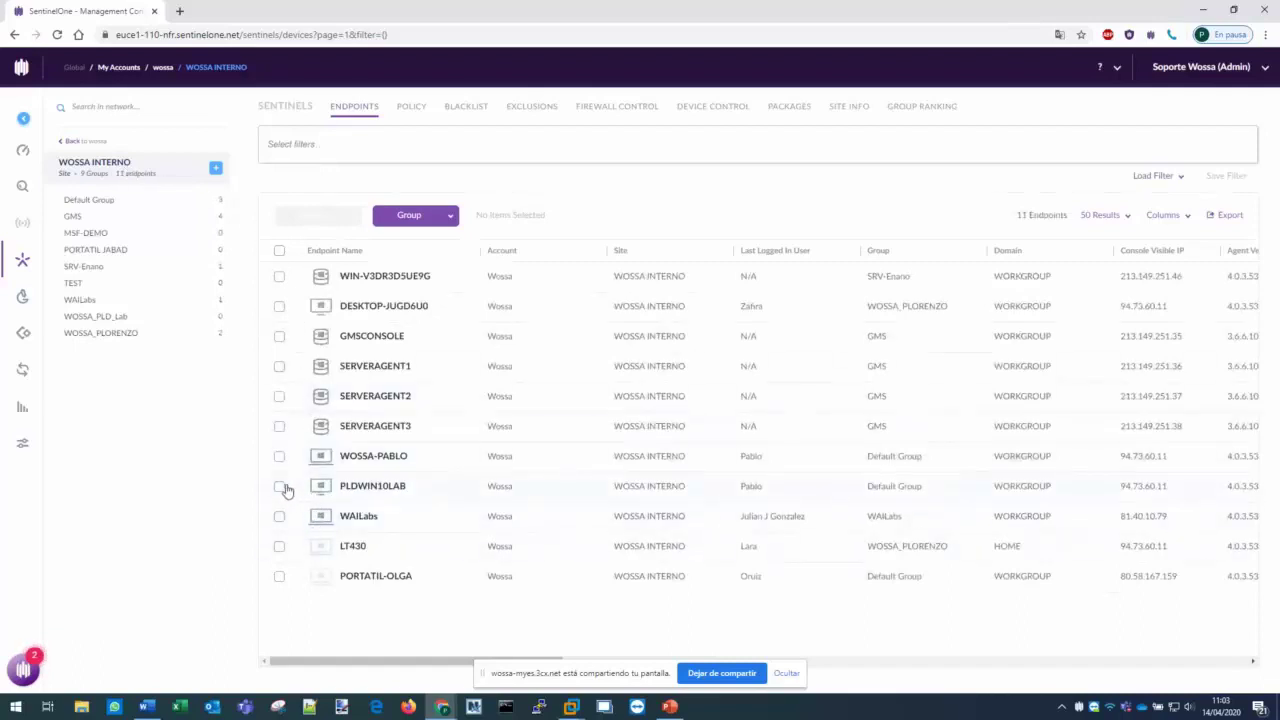
# Move PLDWIN10LAB into the WOSSA_PLD_Lab group, then select WOSSA-PABLO.
pyautogui.click(279, 487)
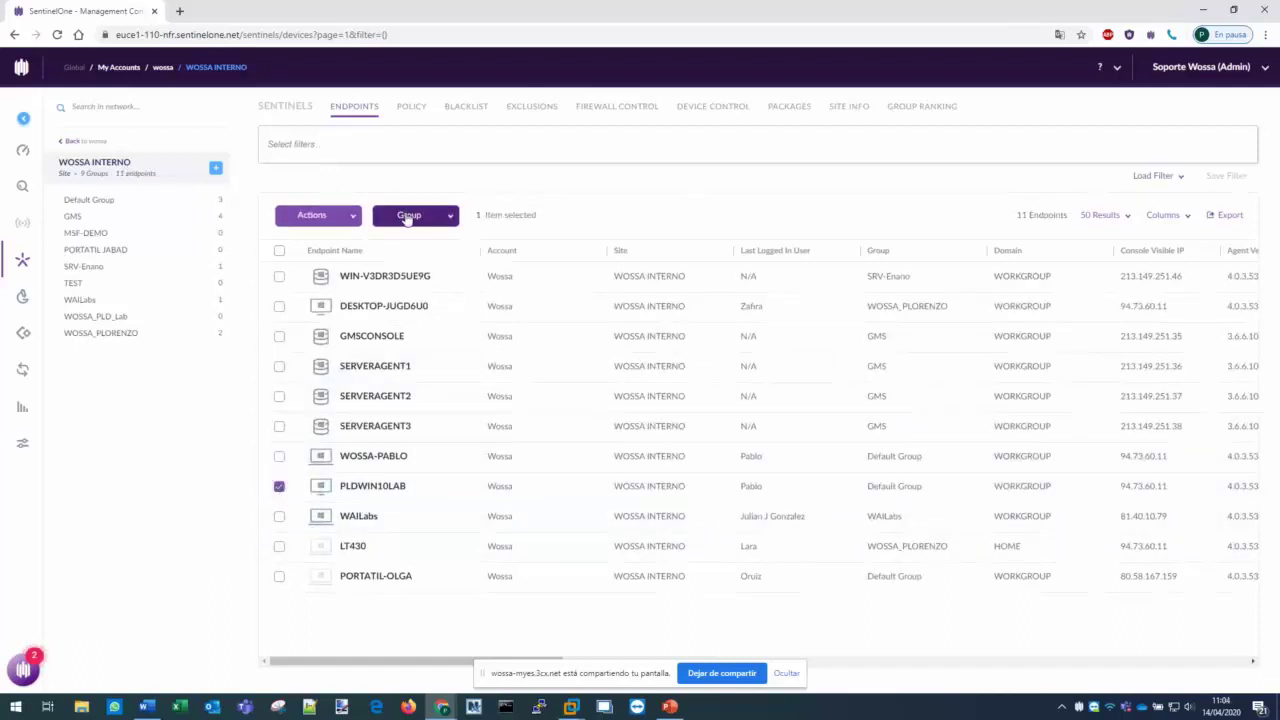
pyautogui.click(408, 218)
pyautogui.click(420, 277)
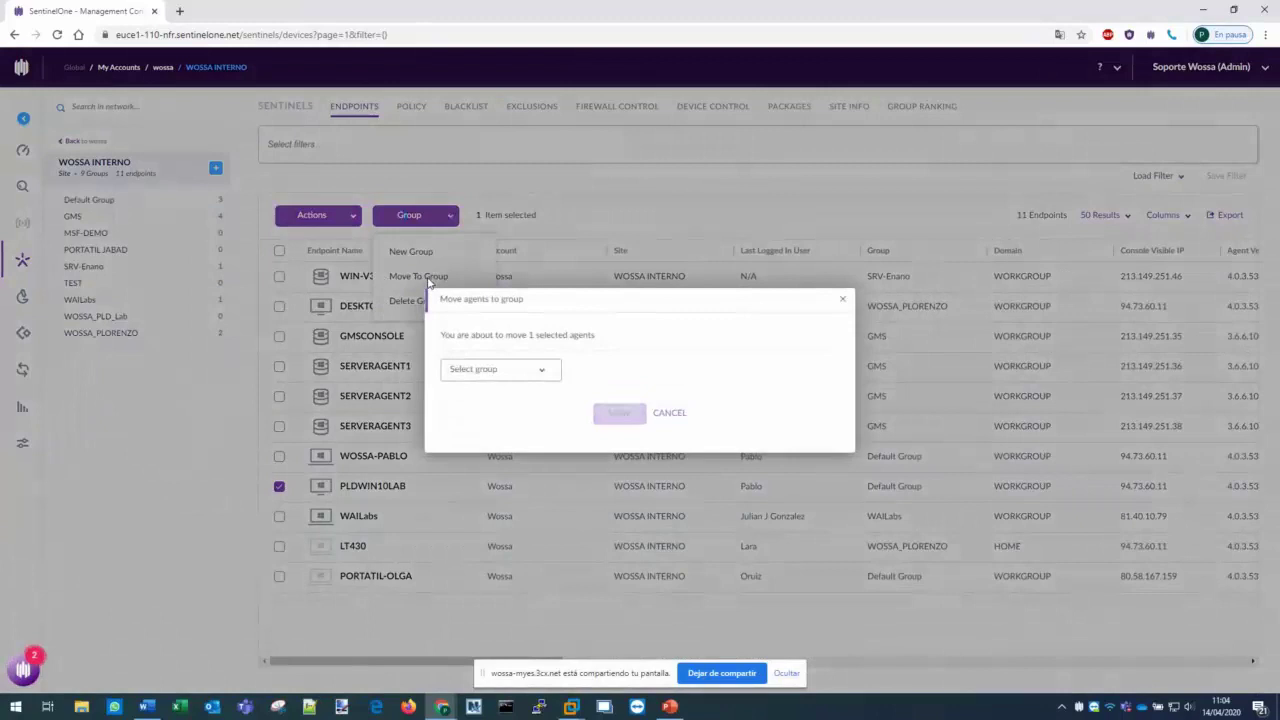
pyautogui.click(495, 372)
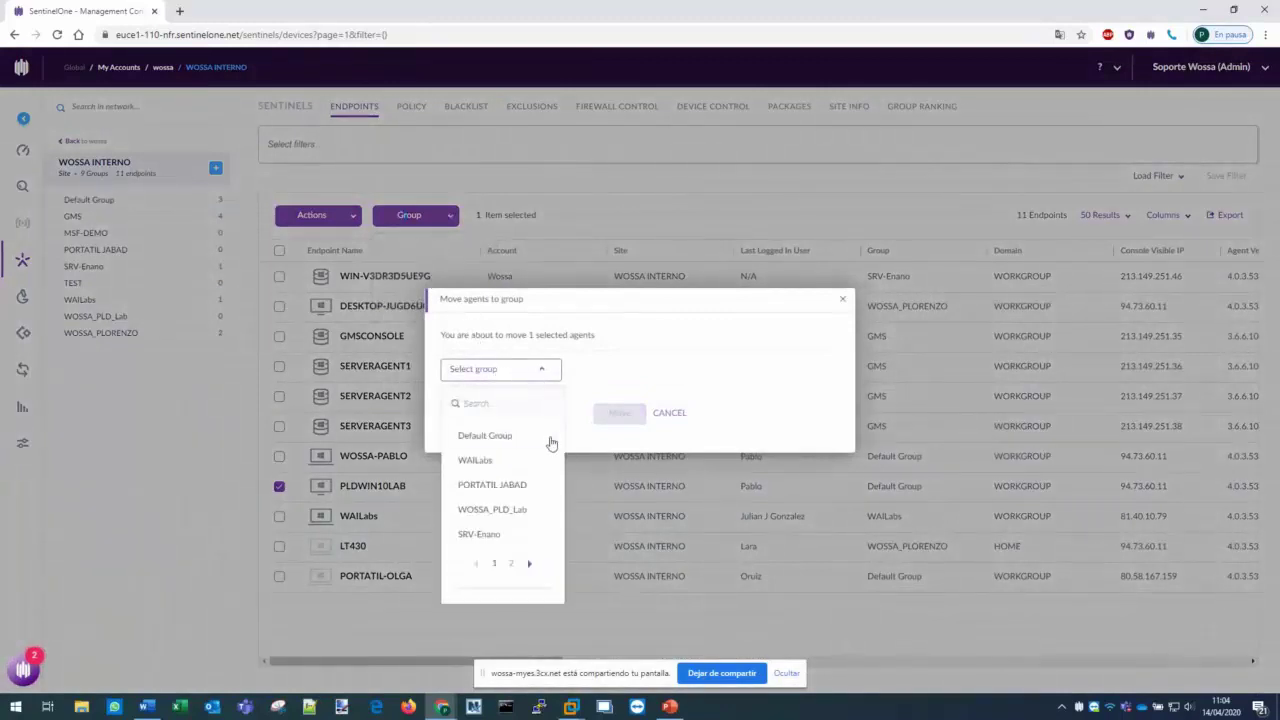
pyautogui.click(504, 514)
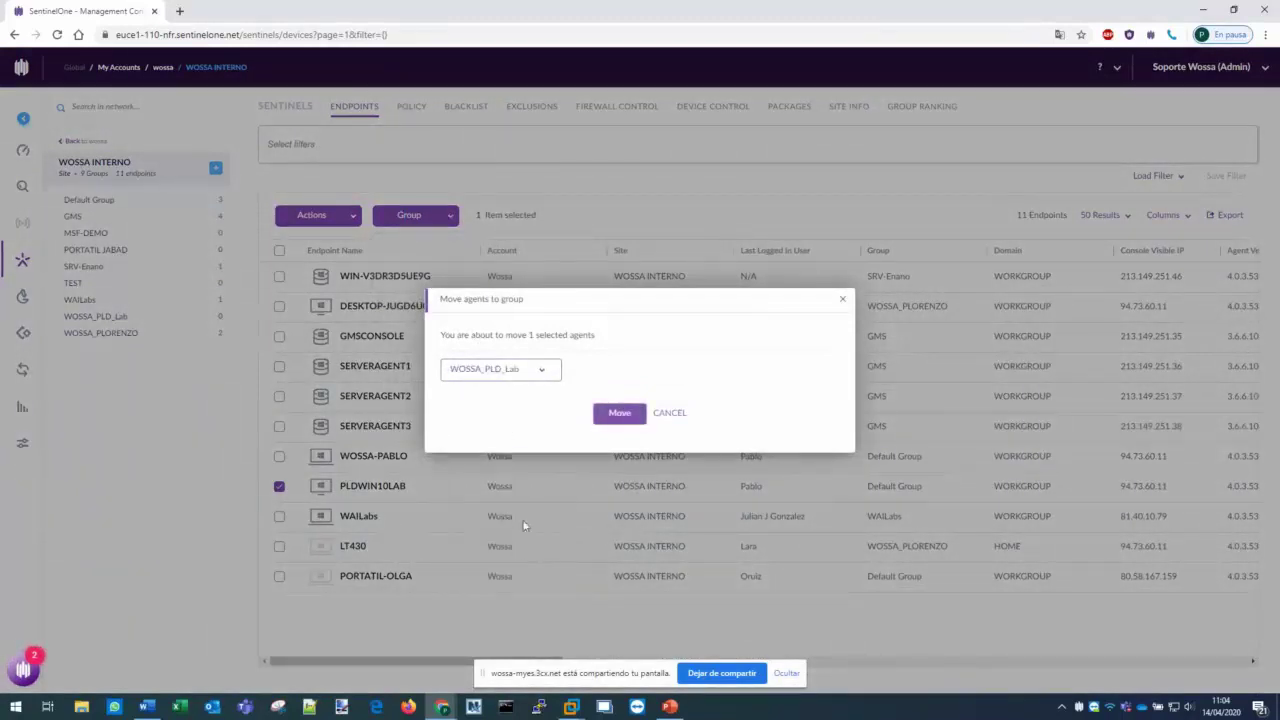
pyautogui.click(617, 414)
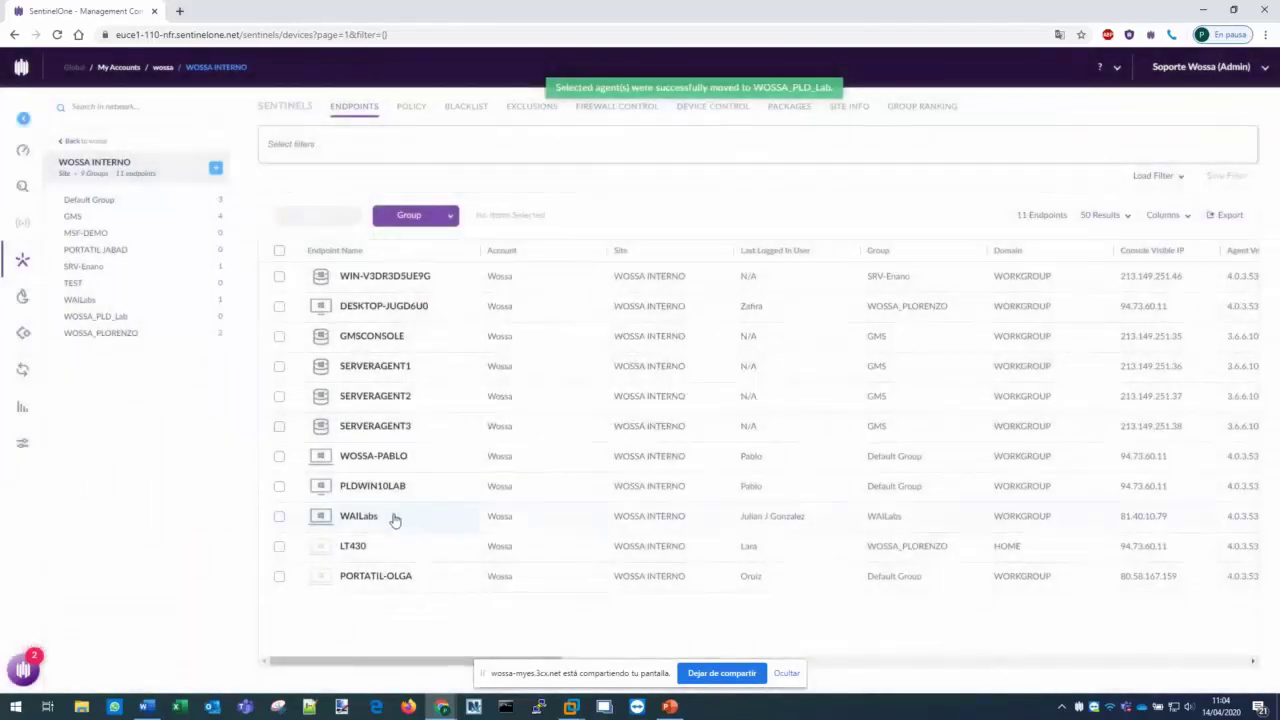
pyautogui.click(279, 456)
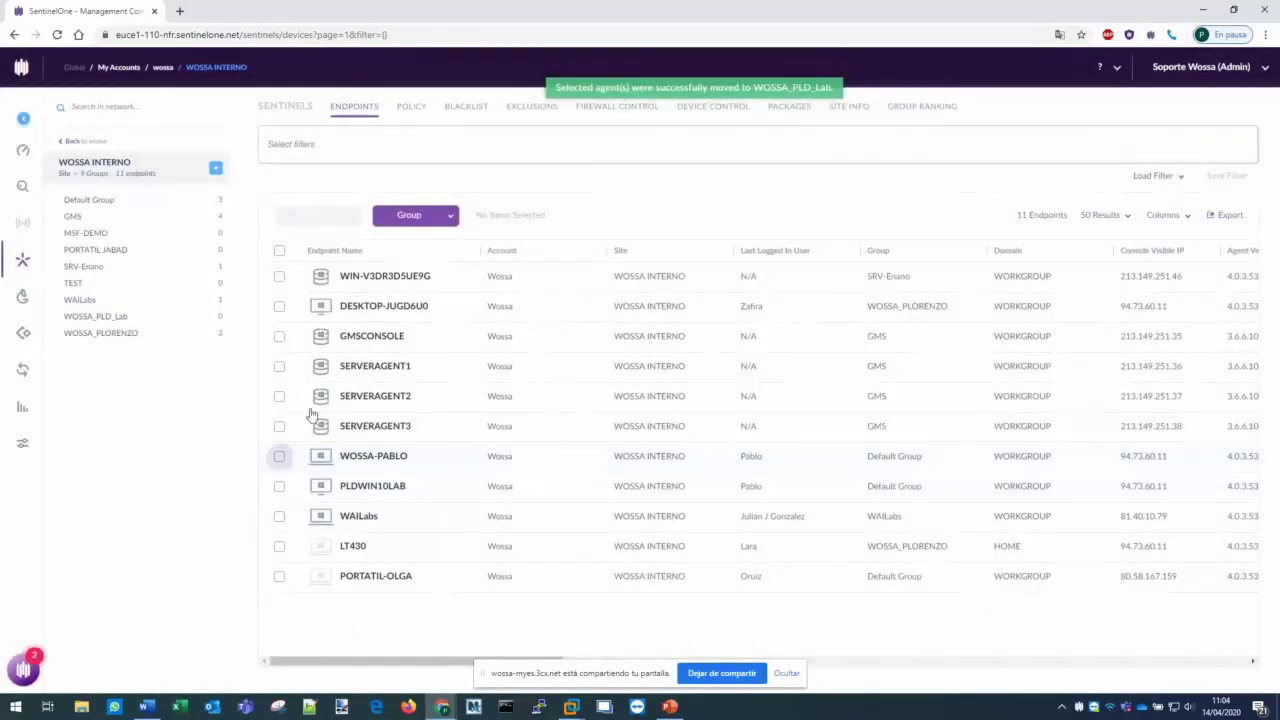
pyautogui.click(416, 220)
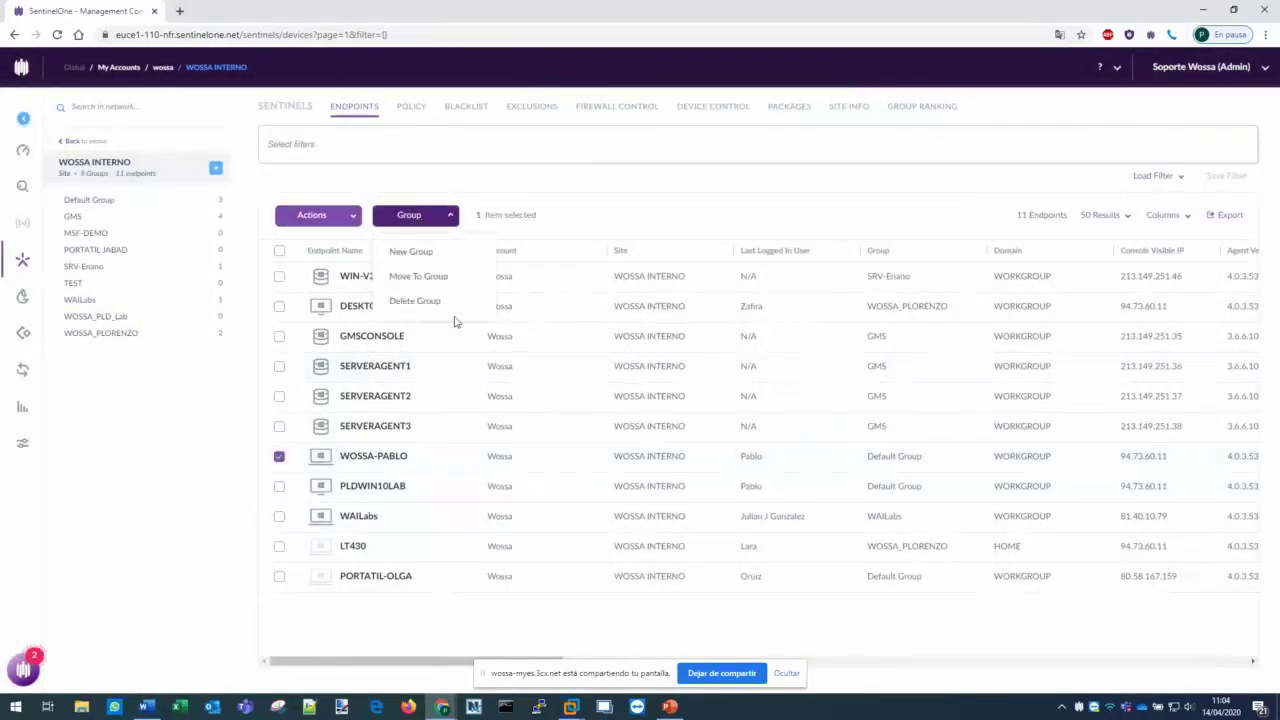
pyautogui.click(436, 287)
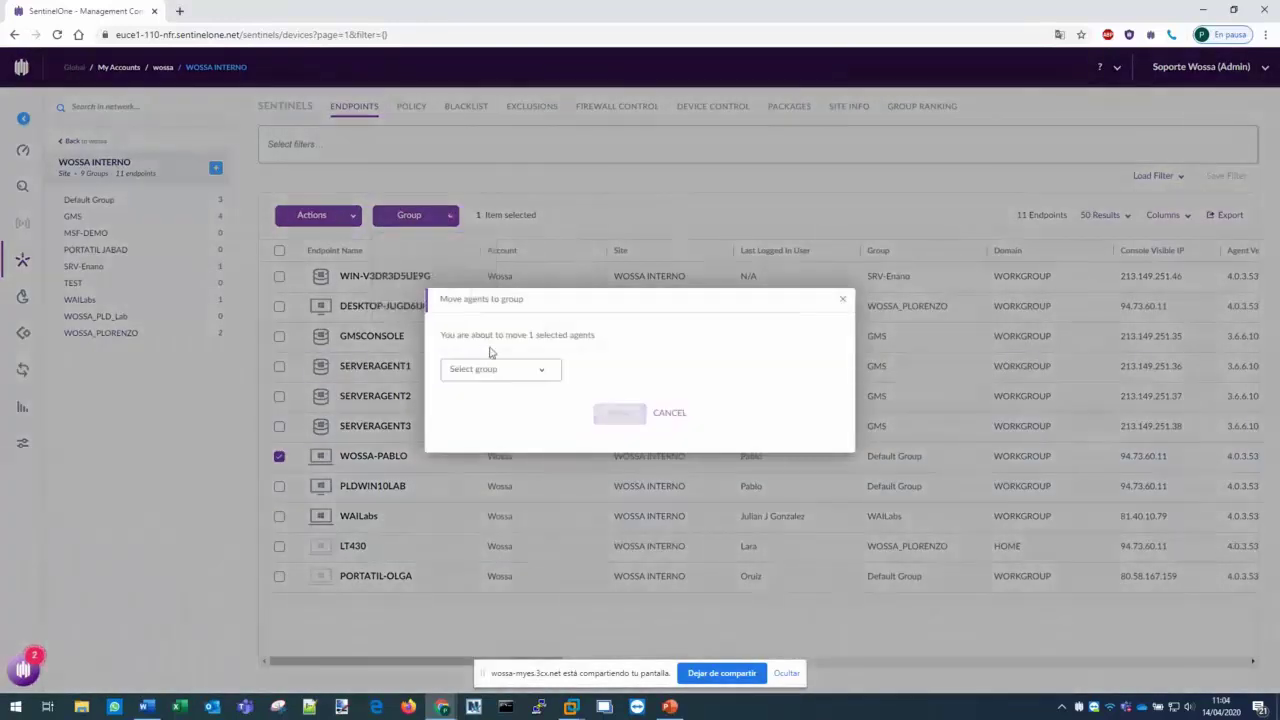
pyautogui.click(505, 381)
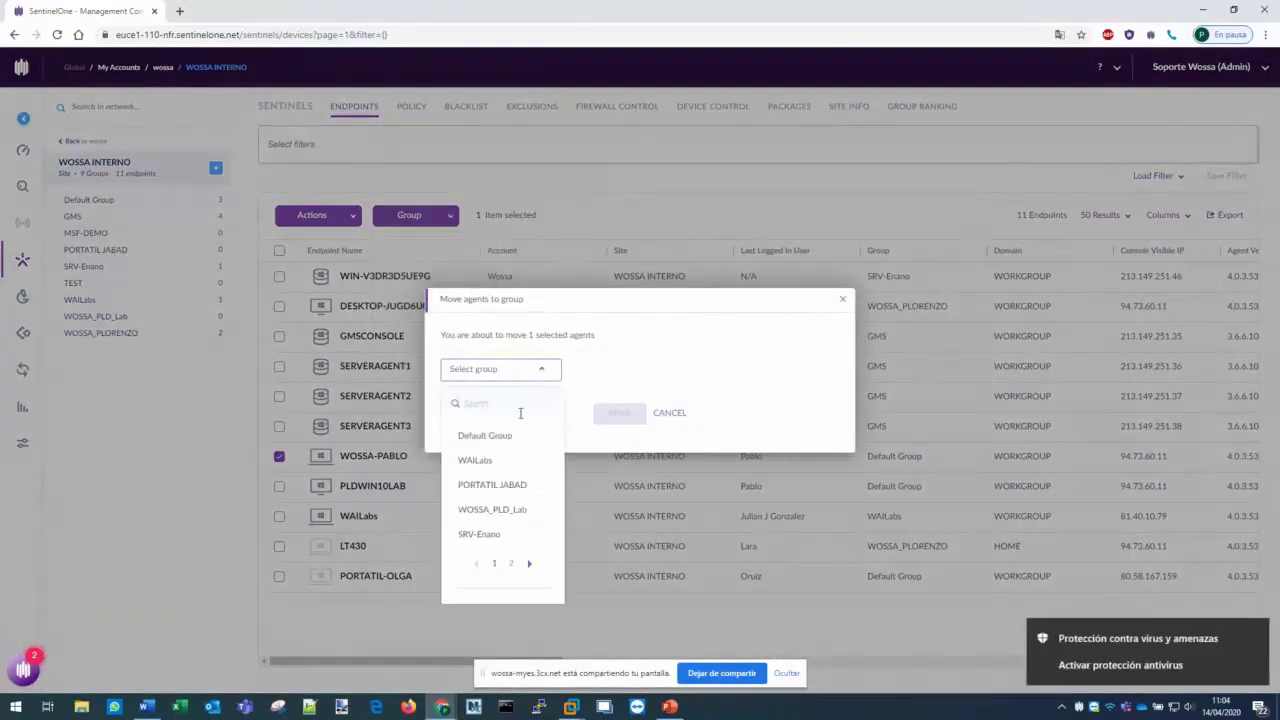
pyautogui.click(513, 567)
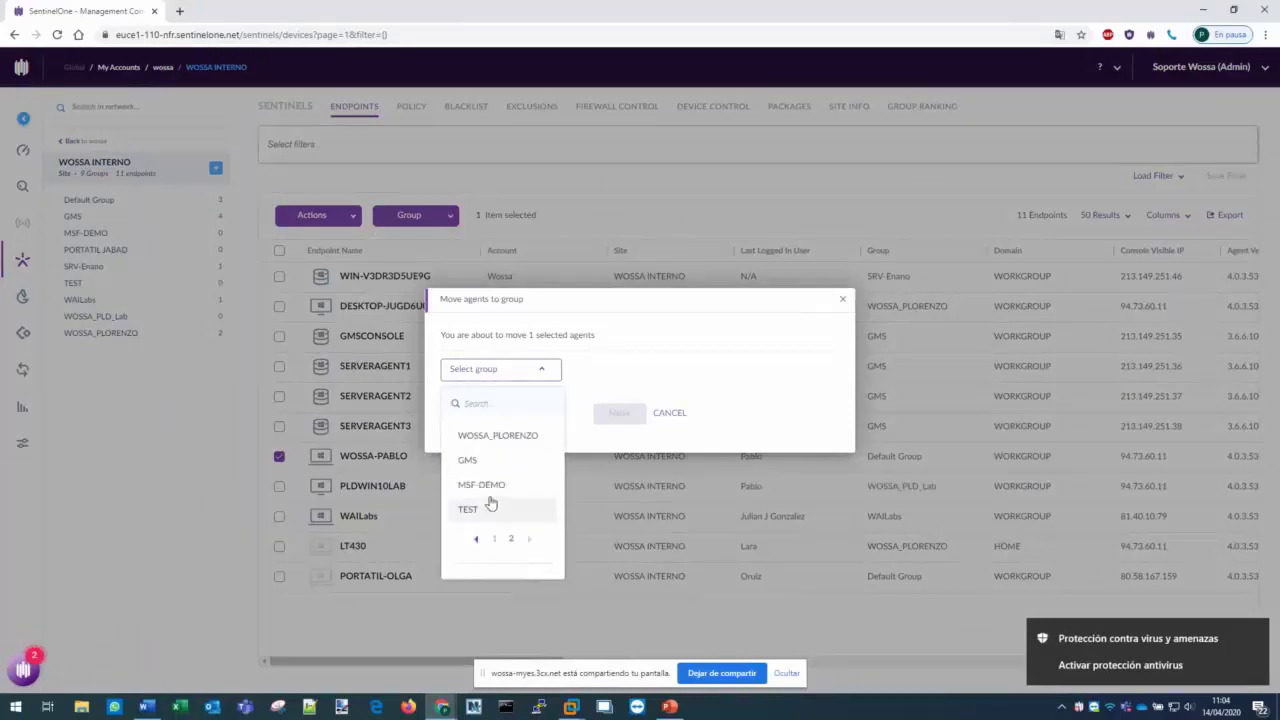
pyautogui.click(490, 437)
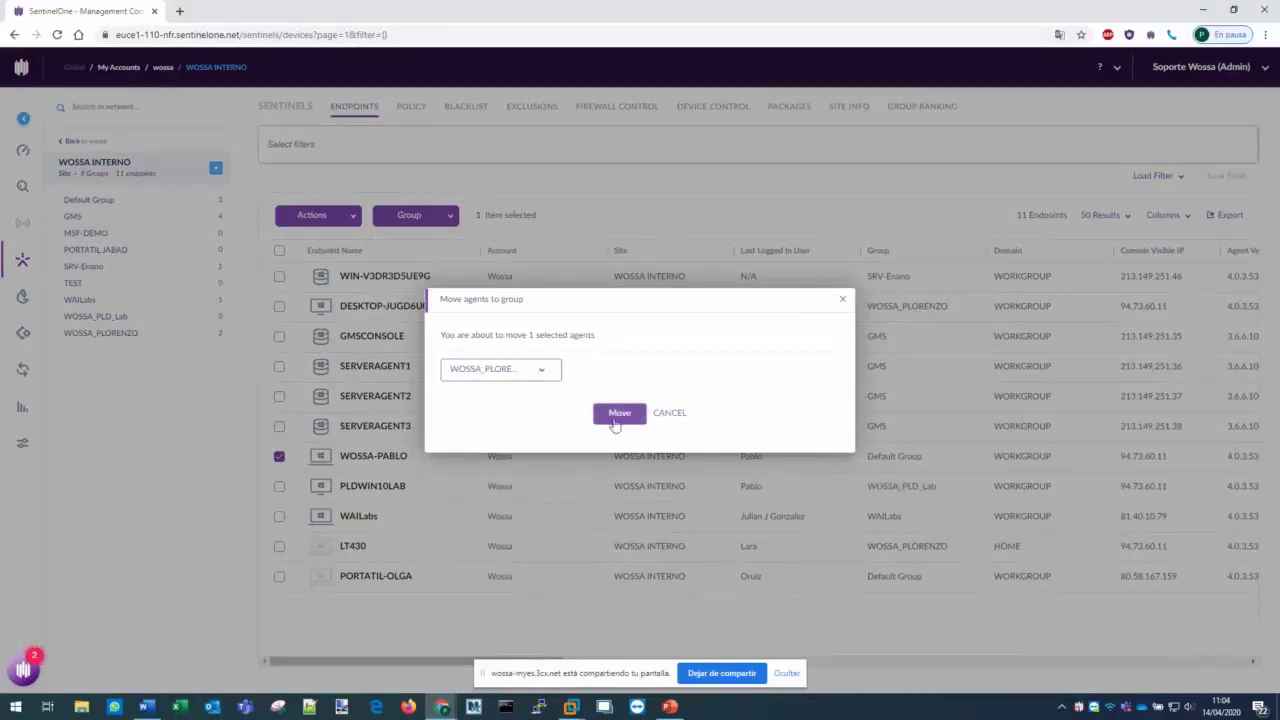
pyautogui.press('Return')
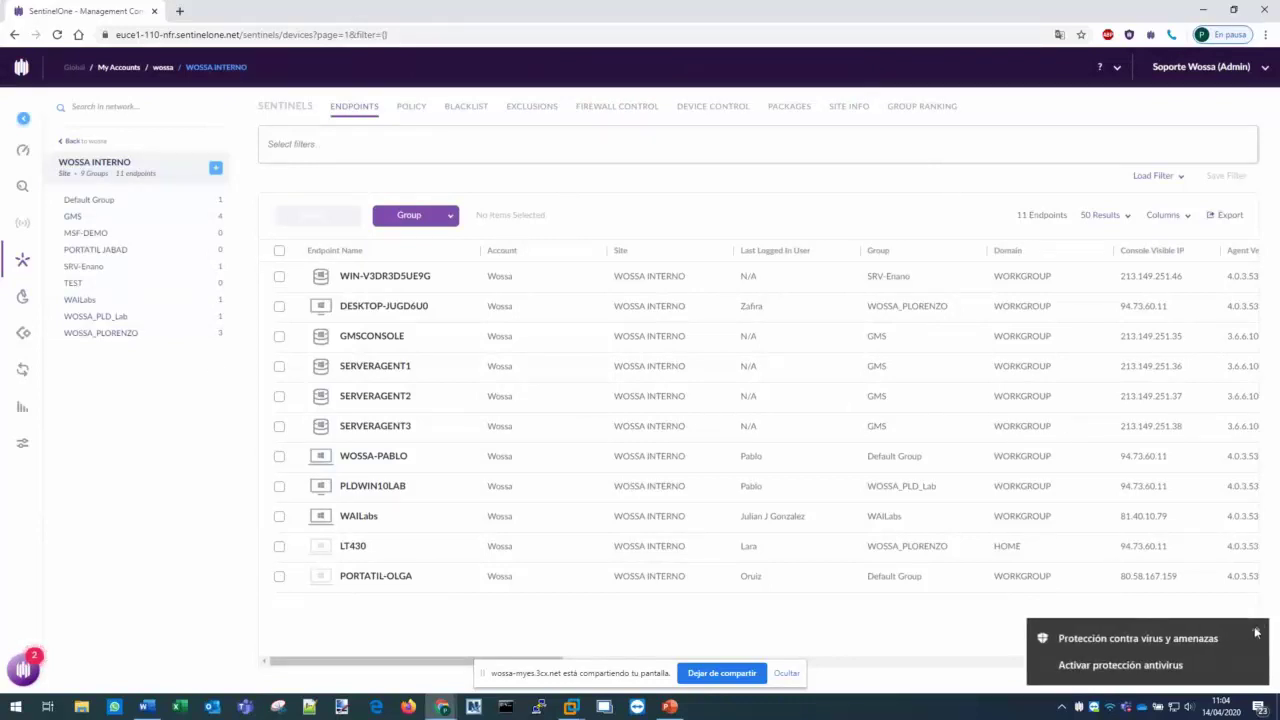
# Dismiss the antivirus notification, show Default Group, and select PORTATIL-OLGA's group options.
pyautogui.click(1253, 637)
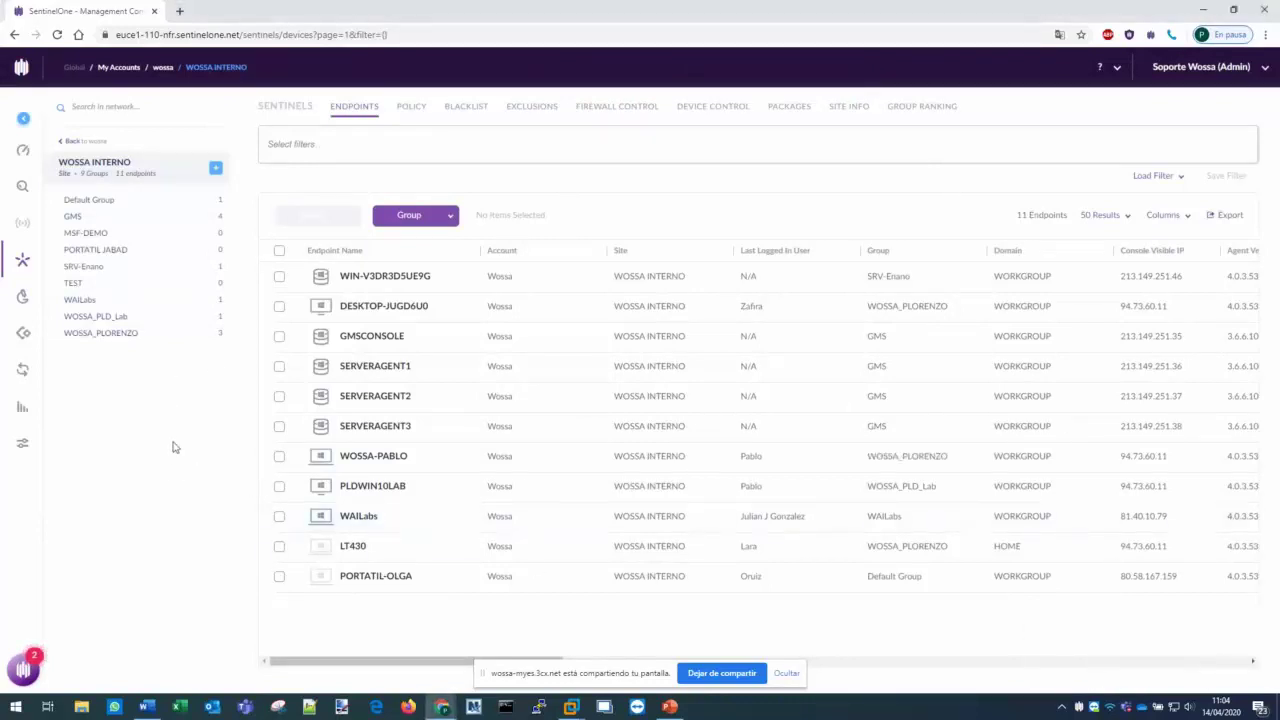
pyautogui.click(95, 203)
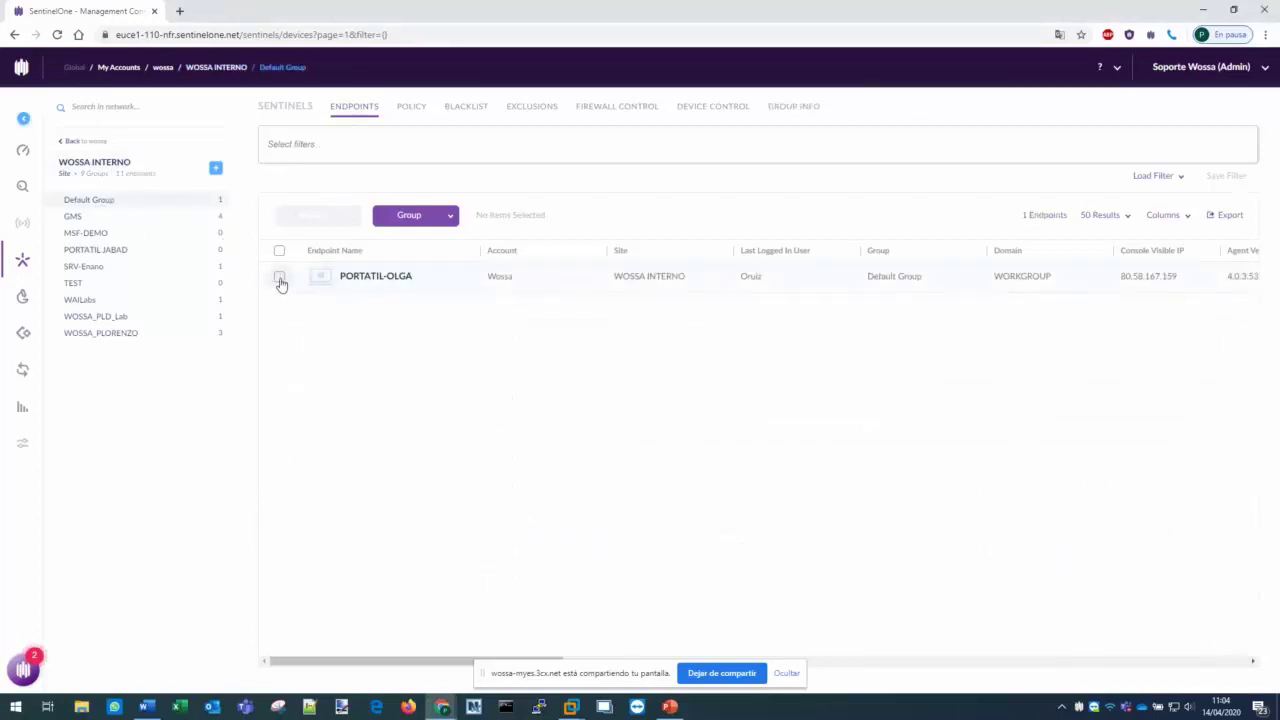
pyautogui.click(280, 279)
pyautogui.click(412, 215)
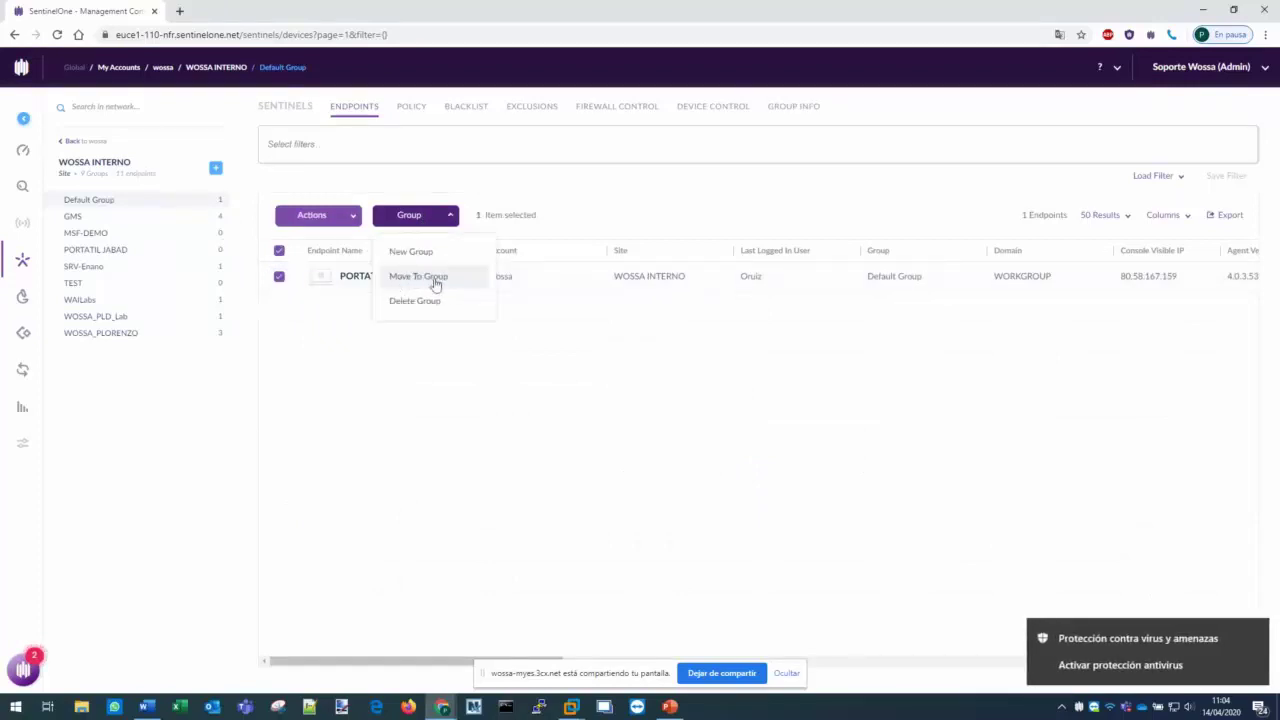
# Deselect PORTATIL-OLGA and confirm PLDWIN10LAB now appears in the WOSSA_PLD_Lab group.
pyautogui.click(434, 288)
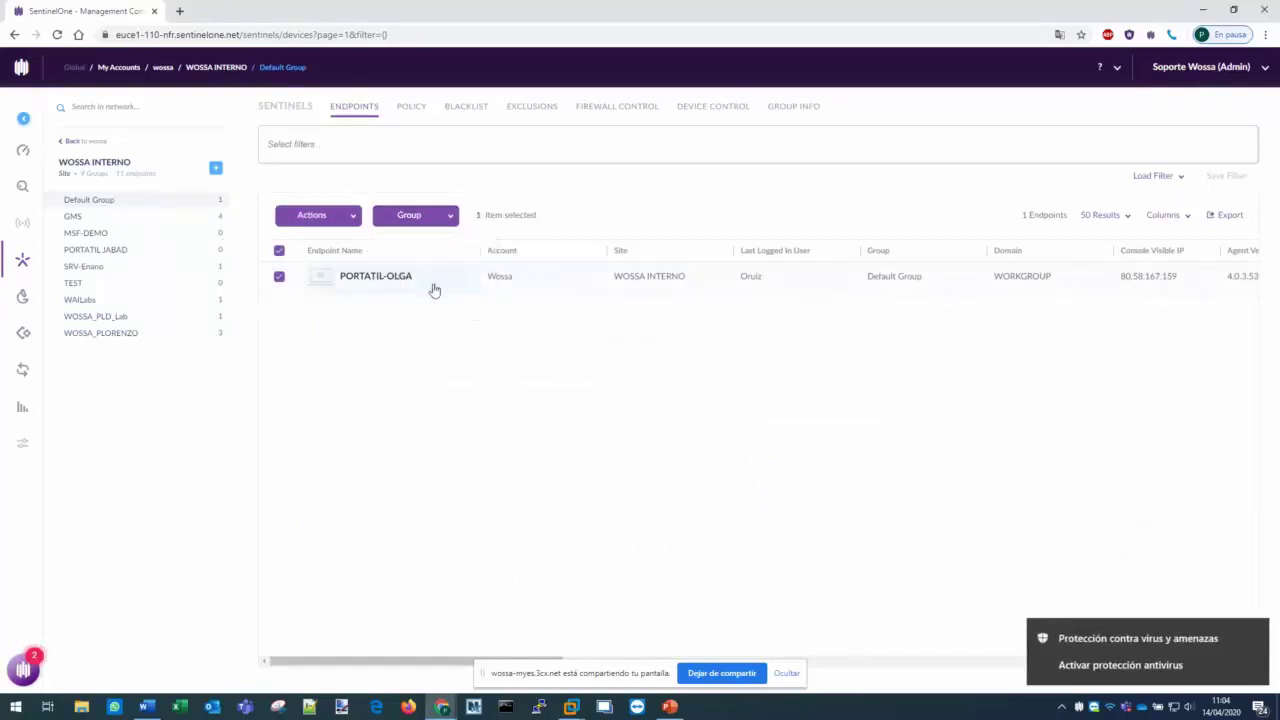
pyautogui.click(279, 251)
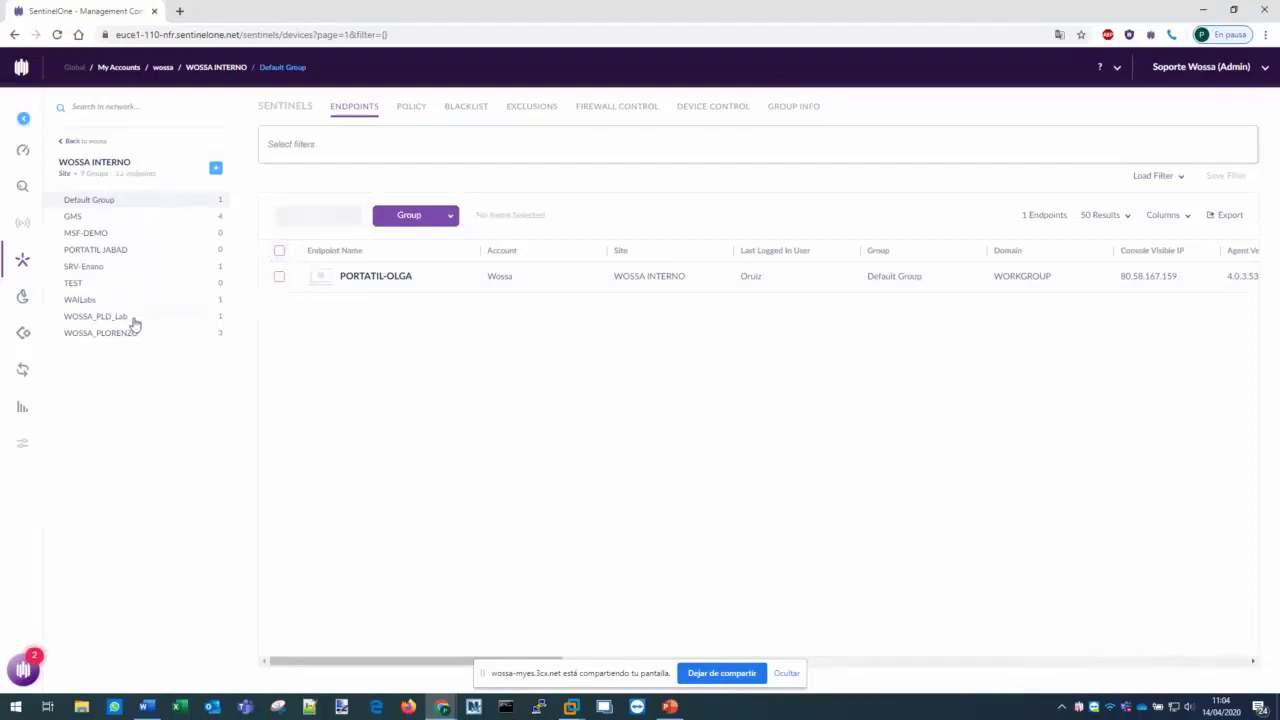
pyautogui.click(131, 318)
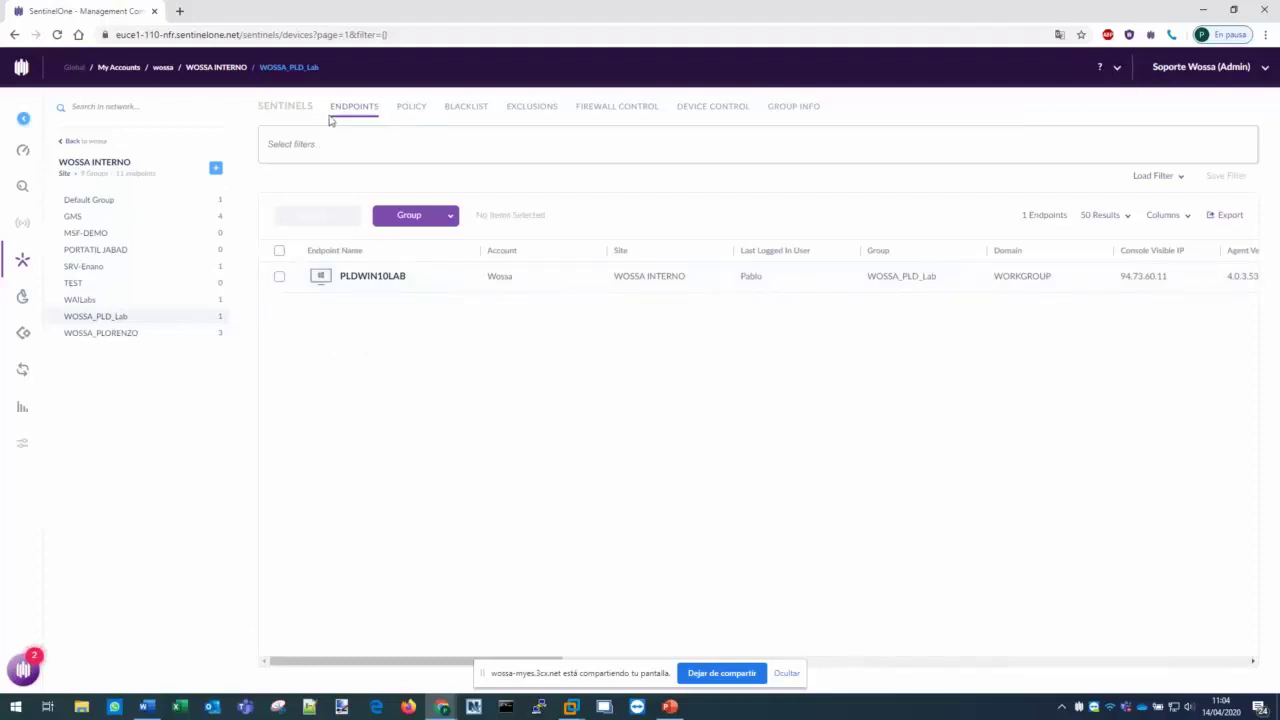
pyautogui.click(279, 277)
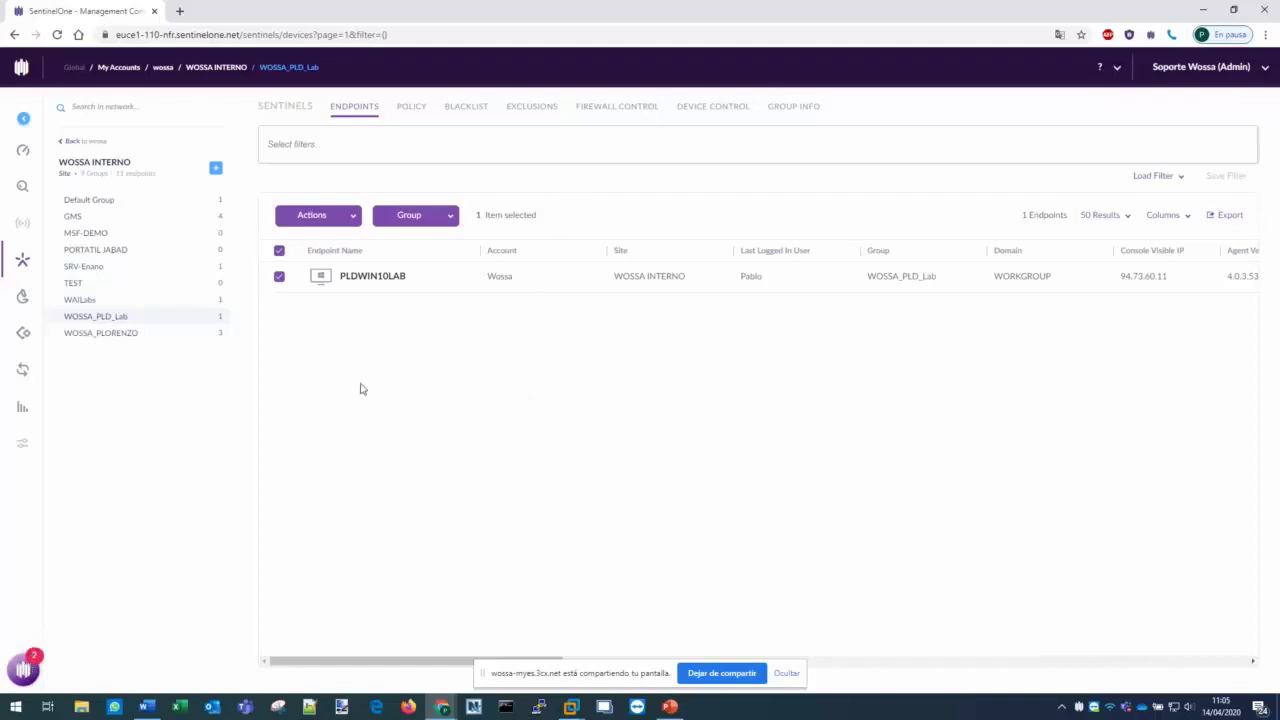
pyautogui.click(26, 666)
pyautogui.click(36, 650)
pyautogui.click(26, 670)
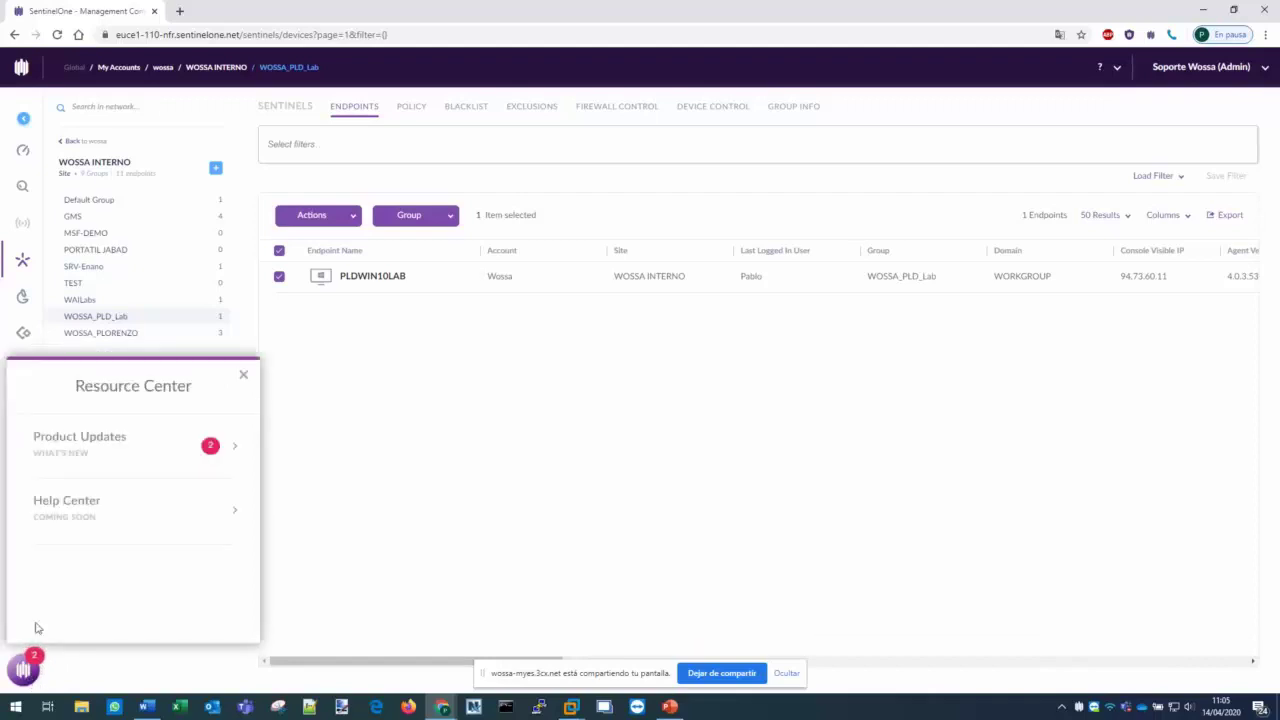
pyautogui.click(116, 444)
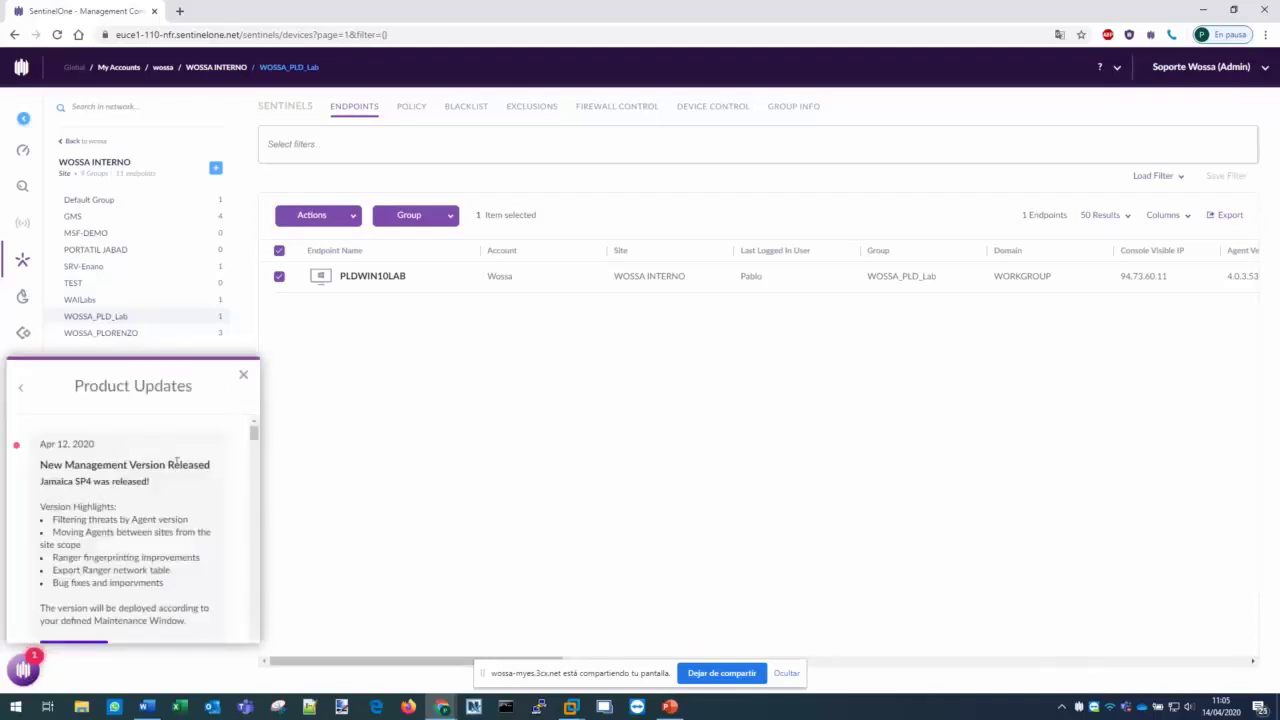
pyautogui.scroll(-1, 214, 479)
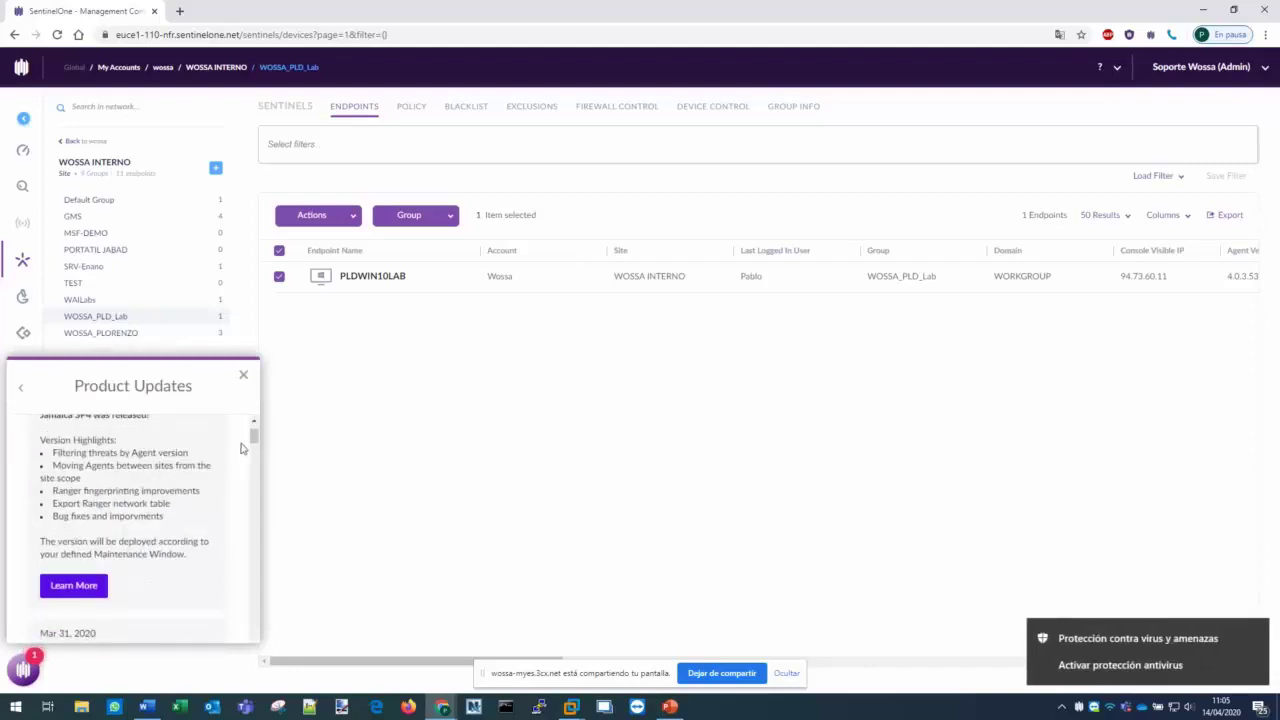
pyautogui.moveTo(254, 438); pyautogui.dragTo(256, 497)
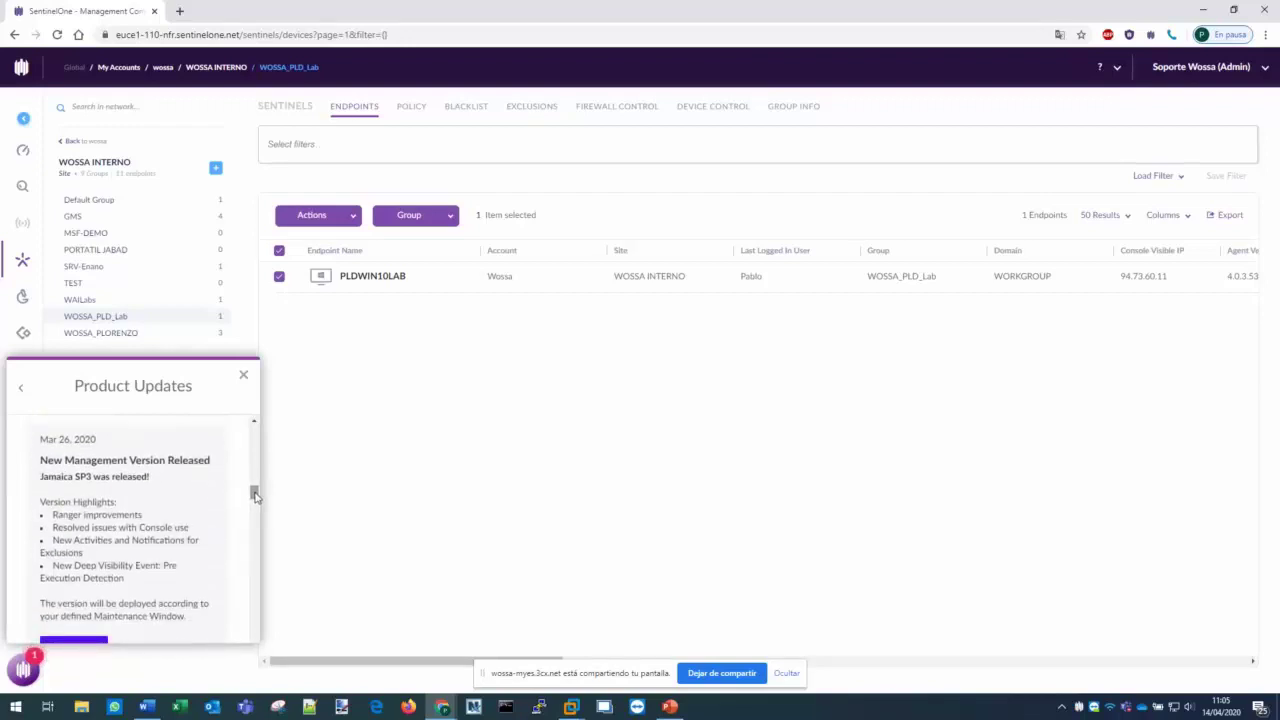
pyautogui.click(243, 374)
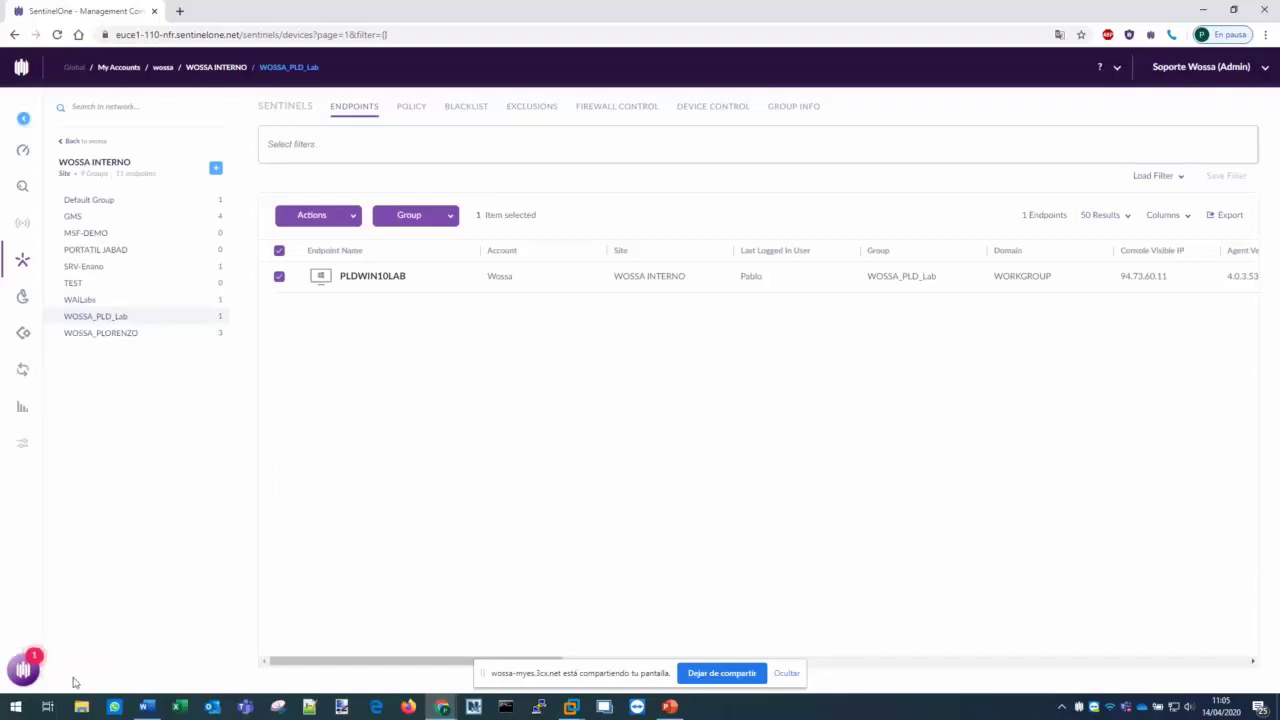
pyautogui.click(36, 675)
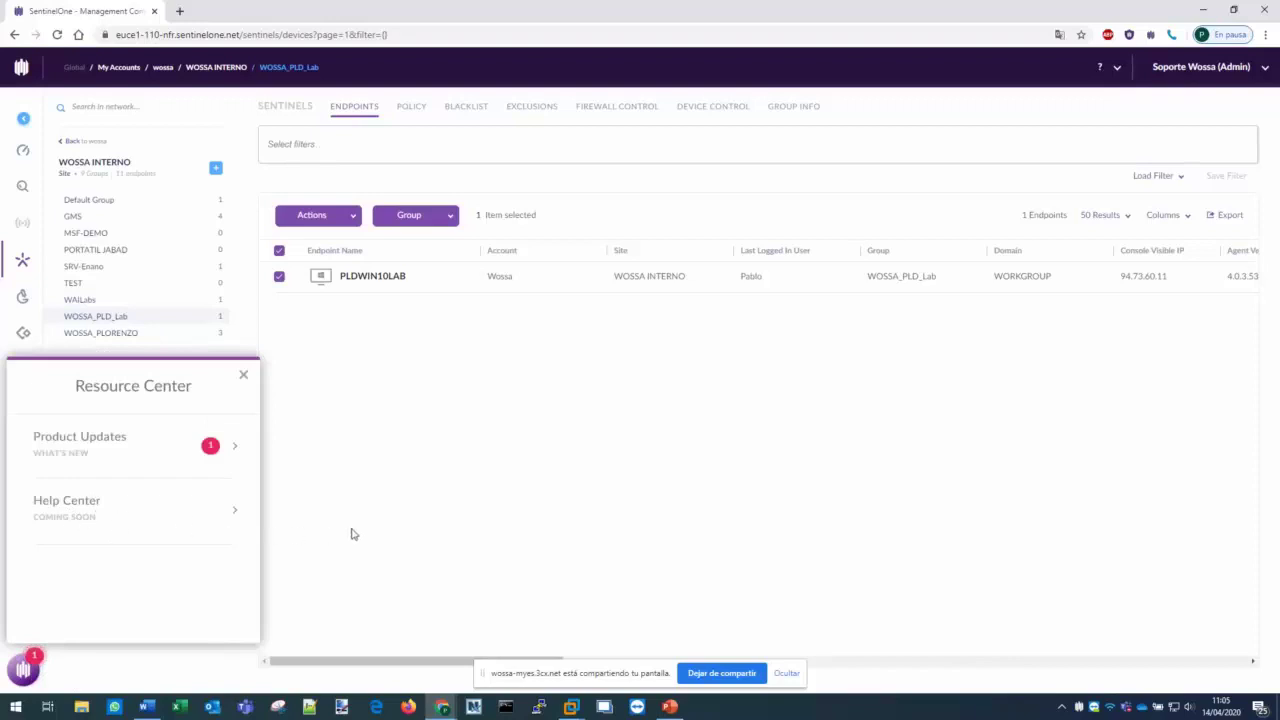
pyautogui.click(244, 377)
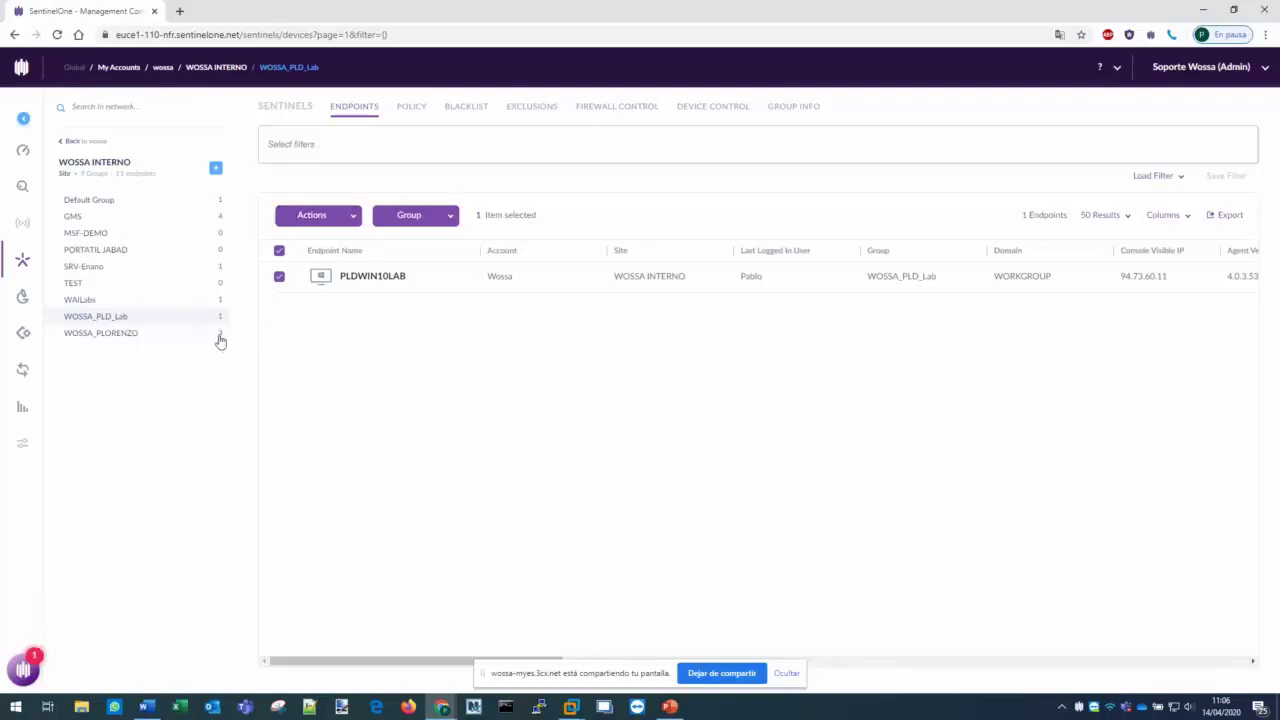
pyautogui.click(155, 336)
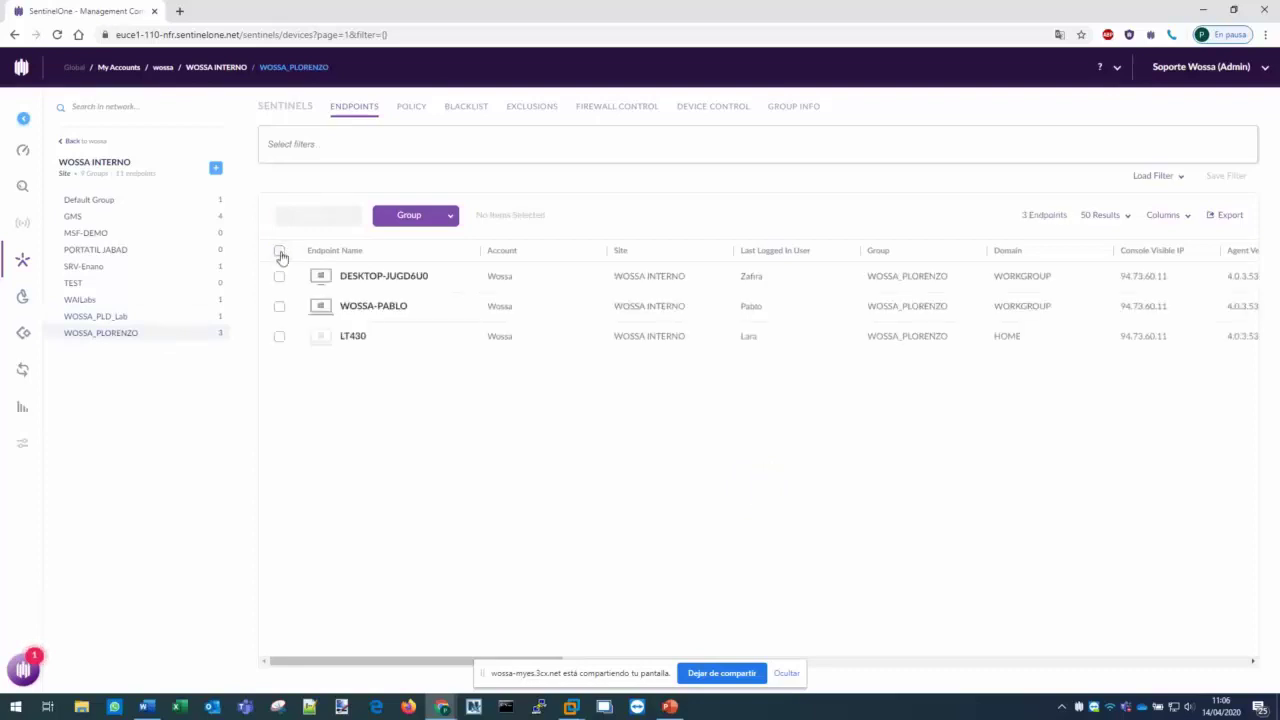
pyautogui.click(281, 251)
pyautogui.click(314, 222)
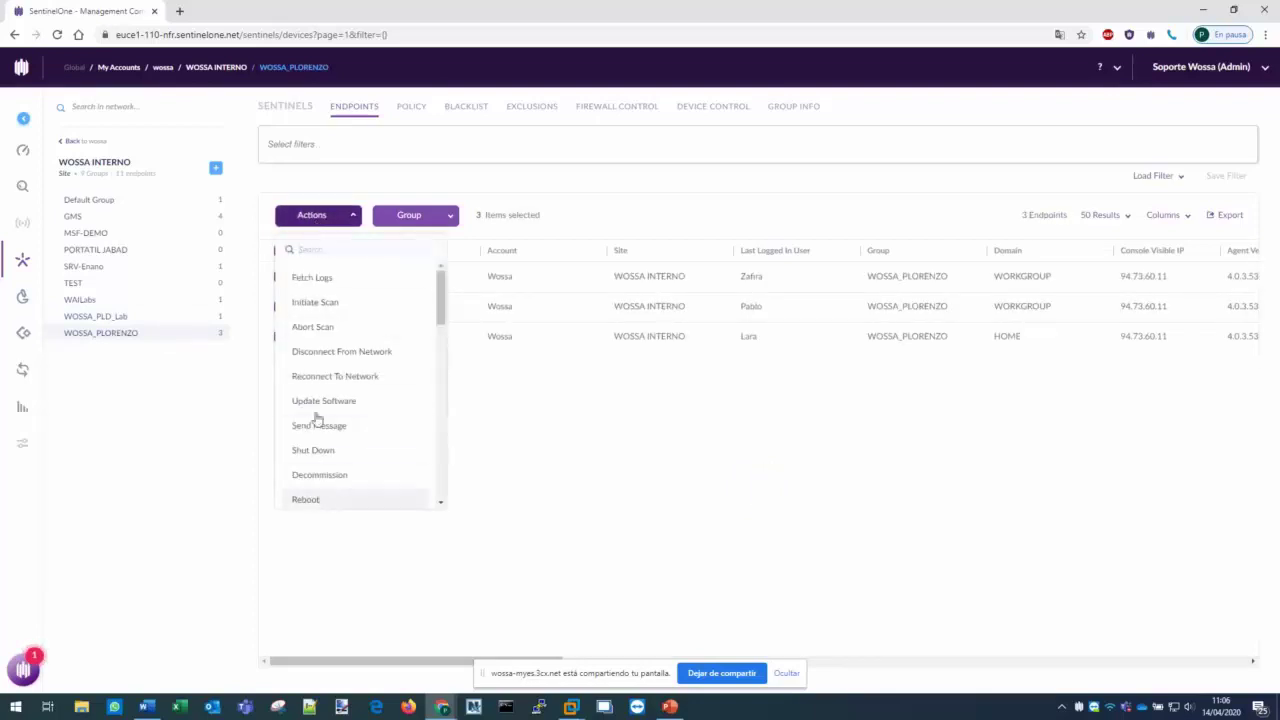
pyautogui.click(590, 498)
# Browse WOSSA_PLD_Lab, select DESKTOP-JUGD6U0 and LT430 in WOSSA_PLORENZO, then return to the WOSSA INTERNO site.
pyautogui.click(196, 318)
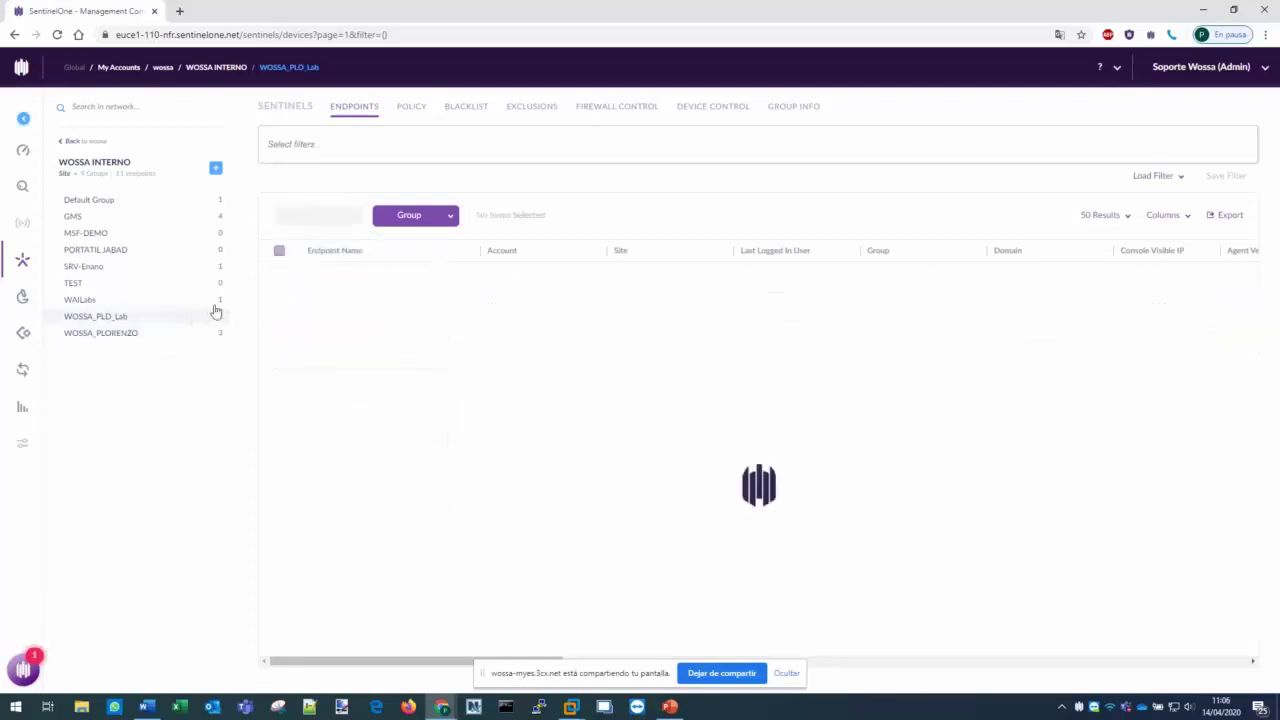
pyautogui.click(142, 333)
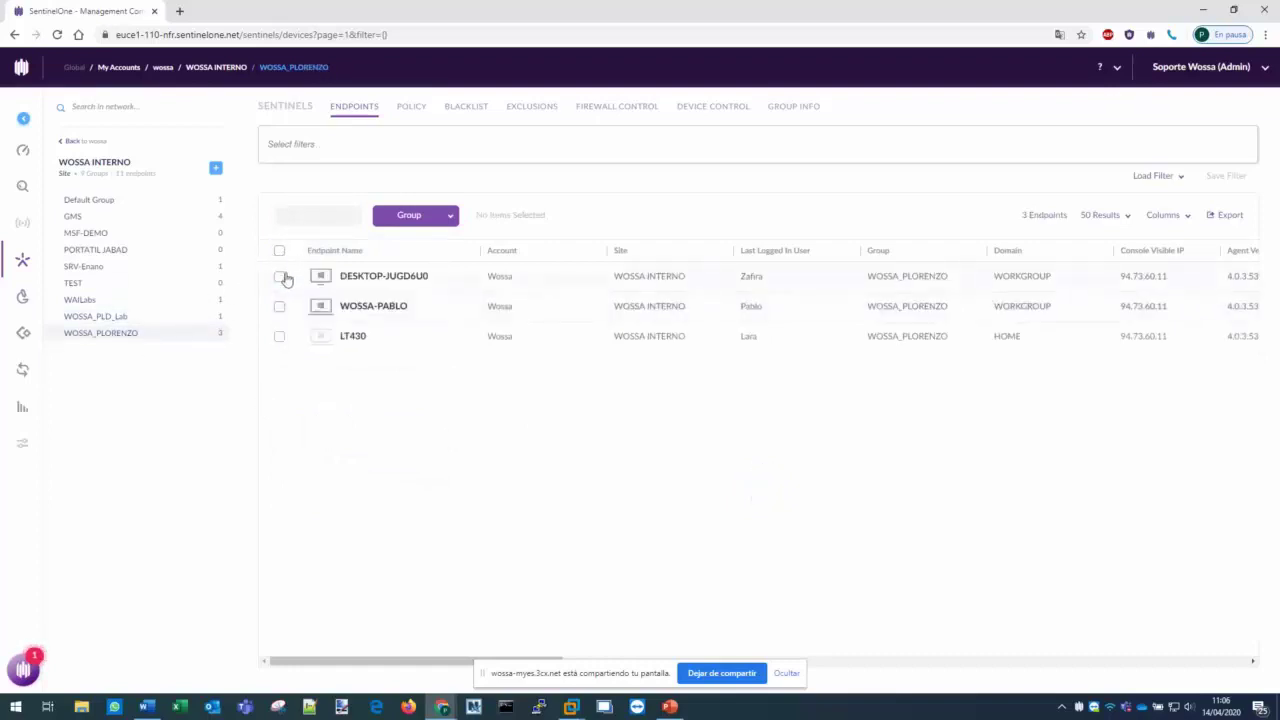
pyautogui.click(279, 276)
pyautogui.click(279, 306)
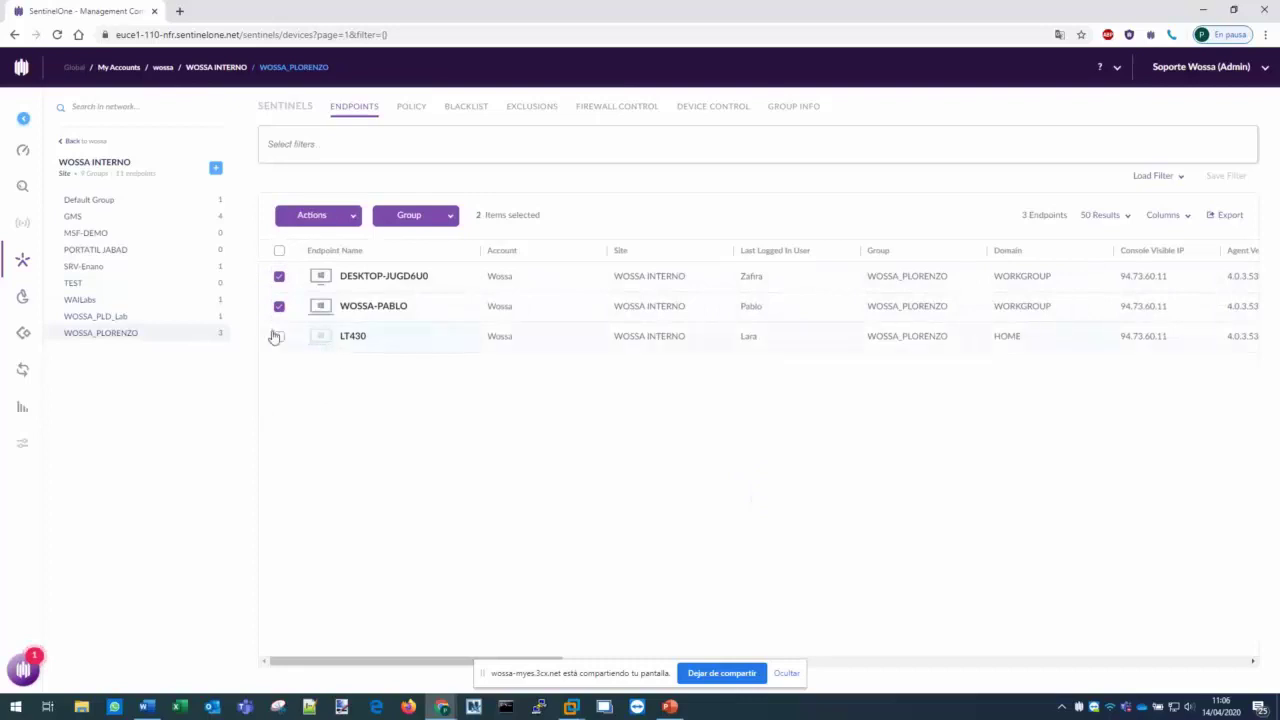
pyautogui.click(279, 336)
pyautogui.click(279, 306)
pyautogui.click(113, 180)
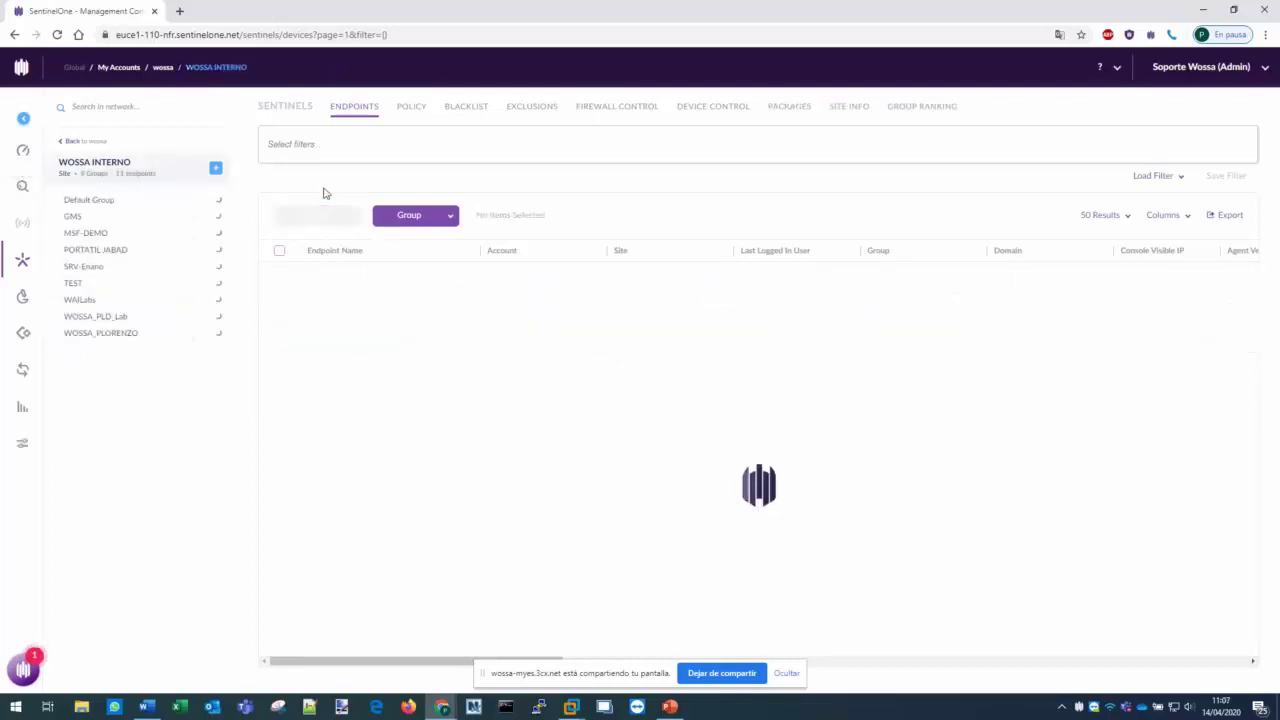
# Select all 11 site endpoints and review the available Actions.
pyautogui.click(280, 252)
pyautogui.click(287, 222)
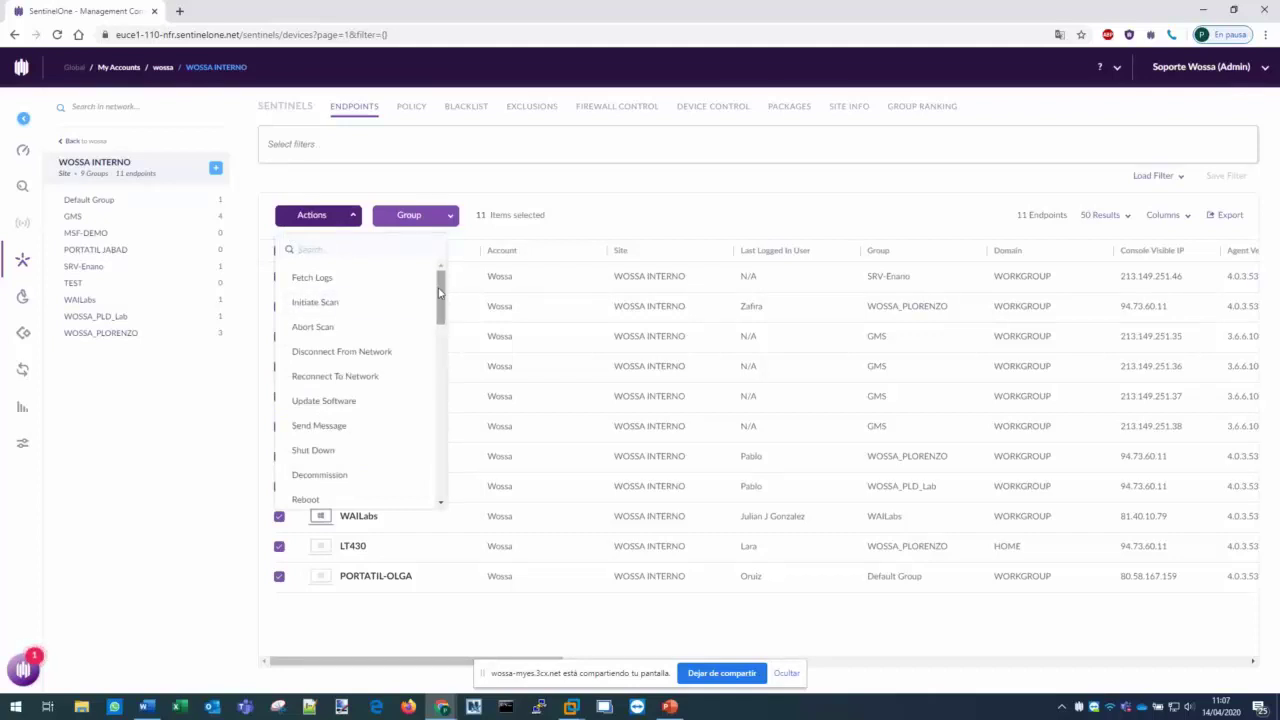
pyautogui.scroll(-1, 443, 294)
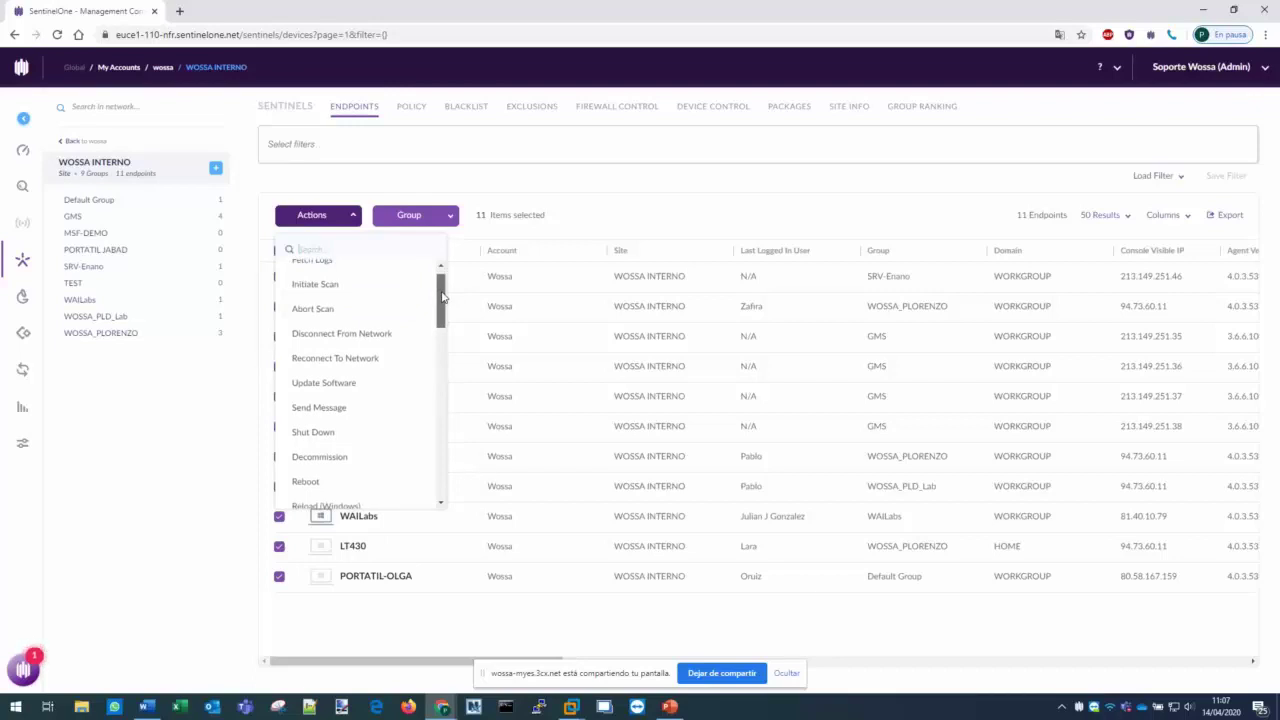
pyautogui.click(604, 643)
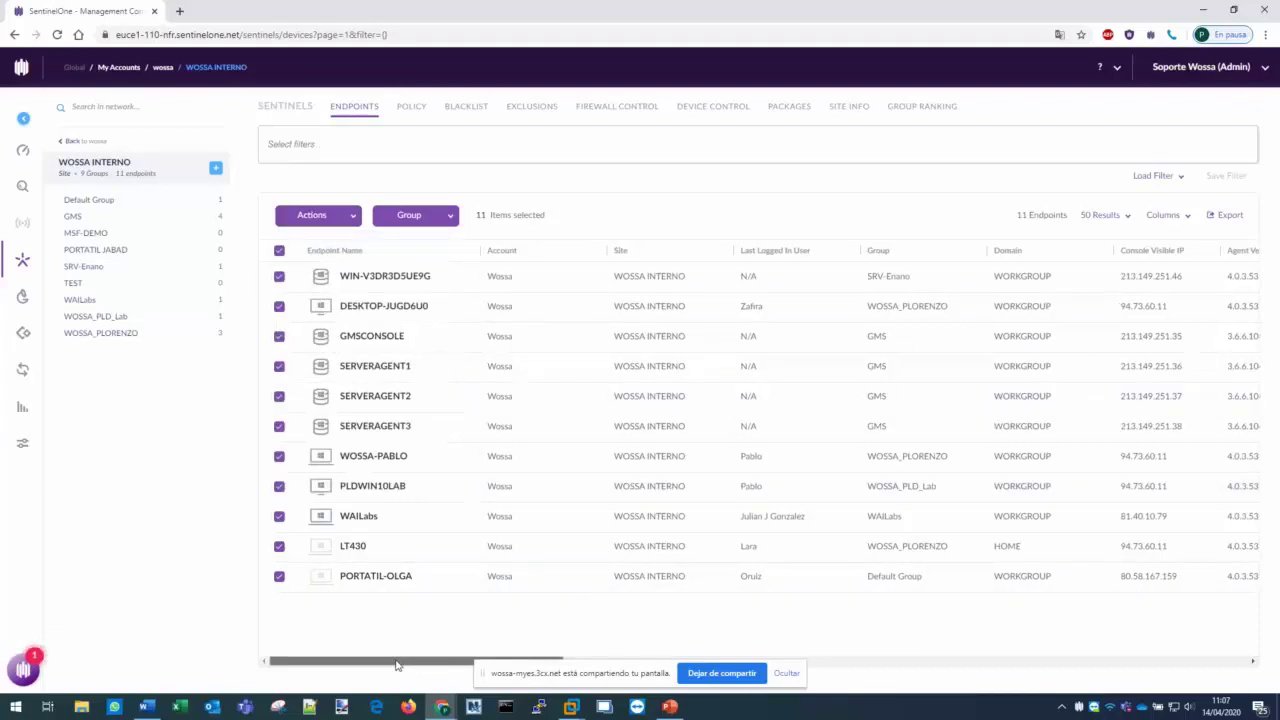
# Review the table columns list and drag the Group column right after Site.
pyautogui.click(1160, 215)
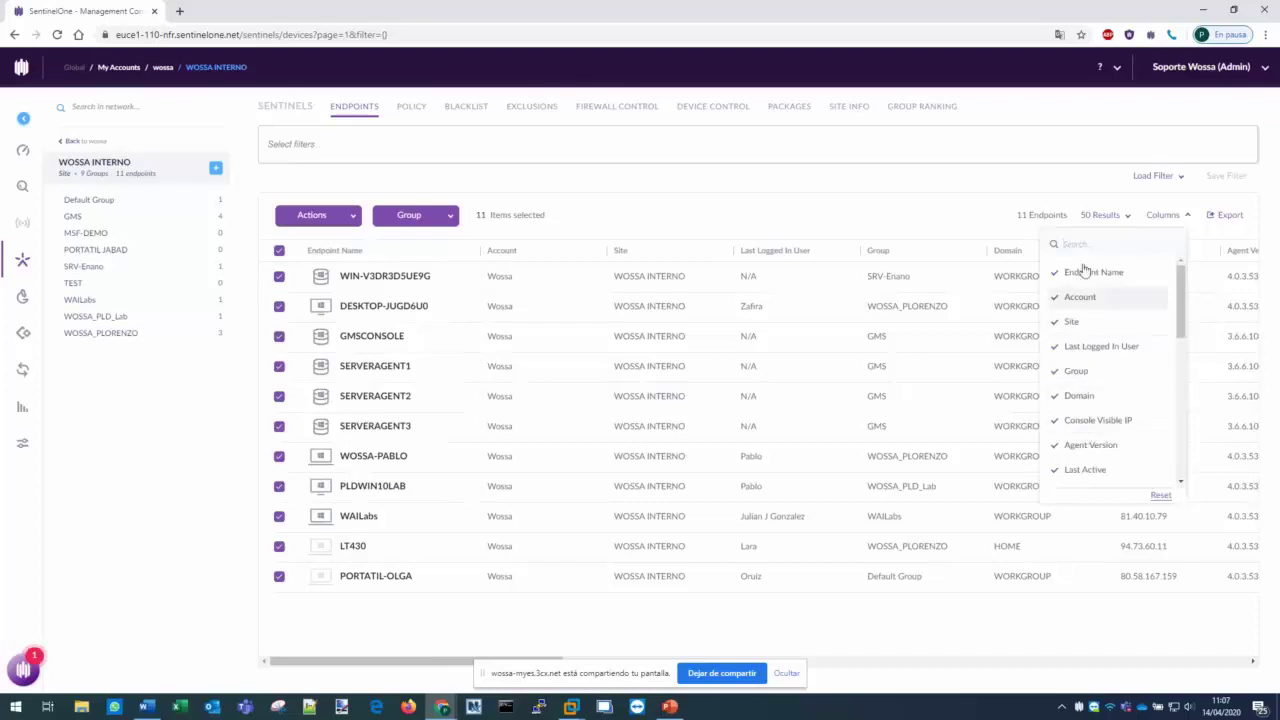
pyautogui.scroll(-5, 1113, 357)
pyautogui.scroll(-3, 1113, 358)
pyautogui.click(980, 224)
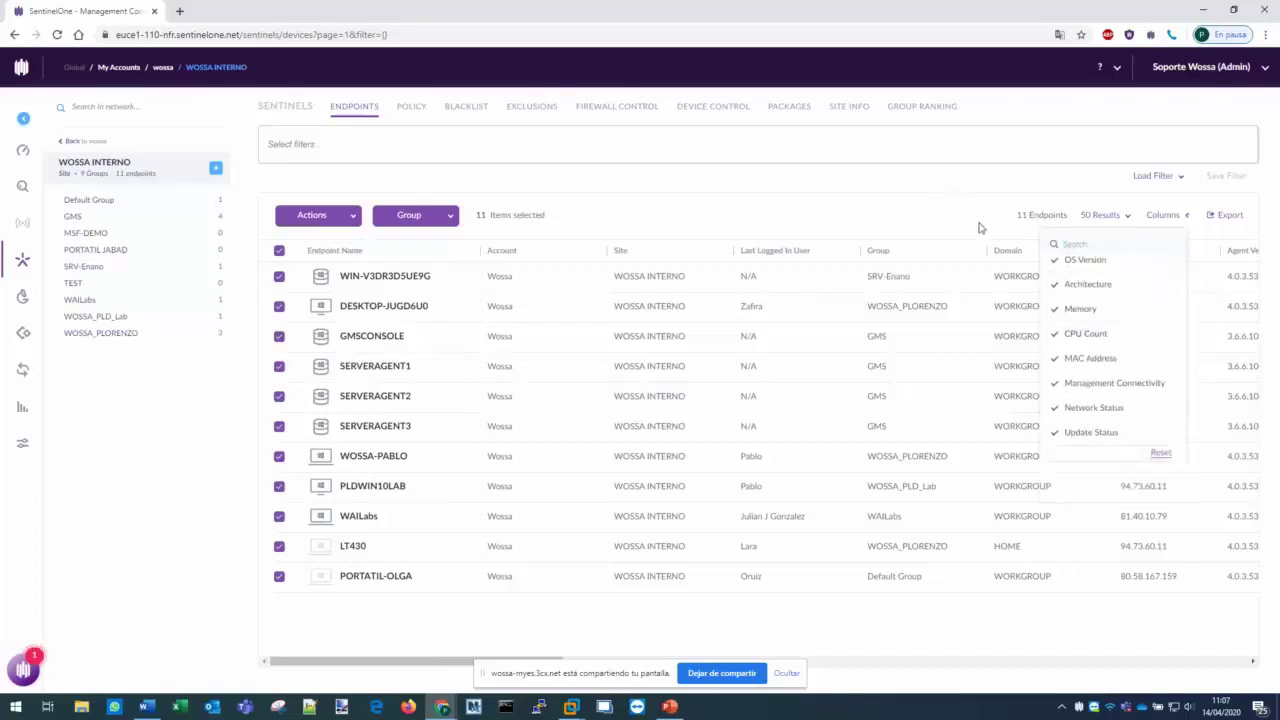
pyautogui.moveTo(890, 247); pyautogui.dragTo(770, 248)
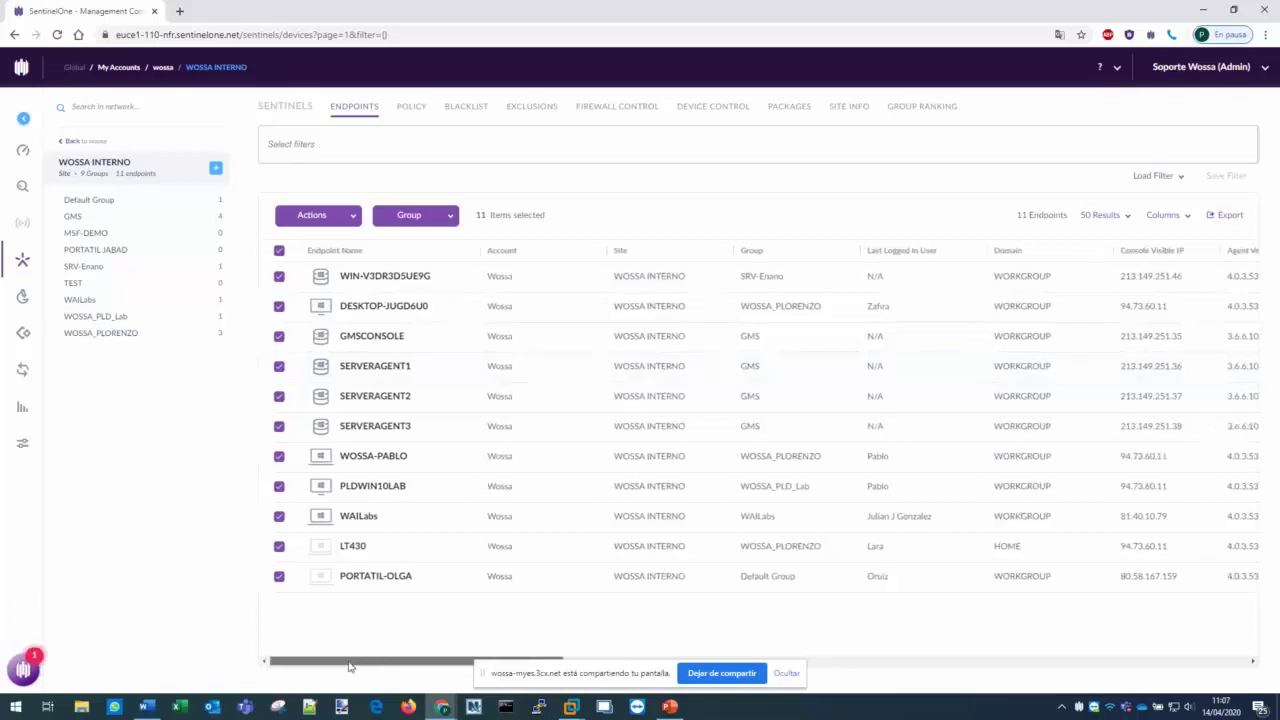
pyautogui.moveTo(364, 667); pyautogui.dragTo(961, 660)
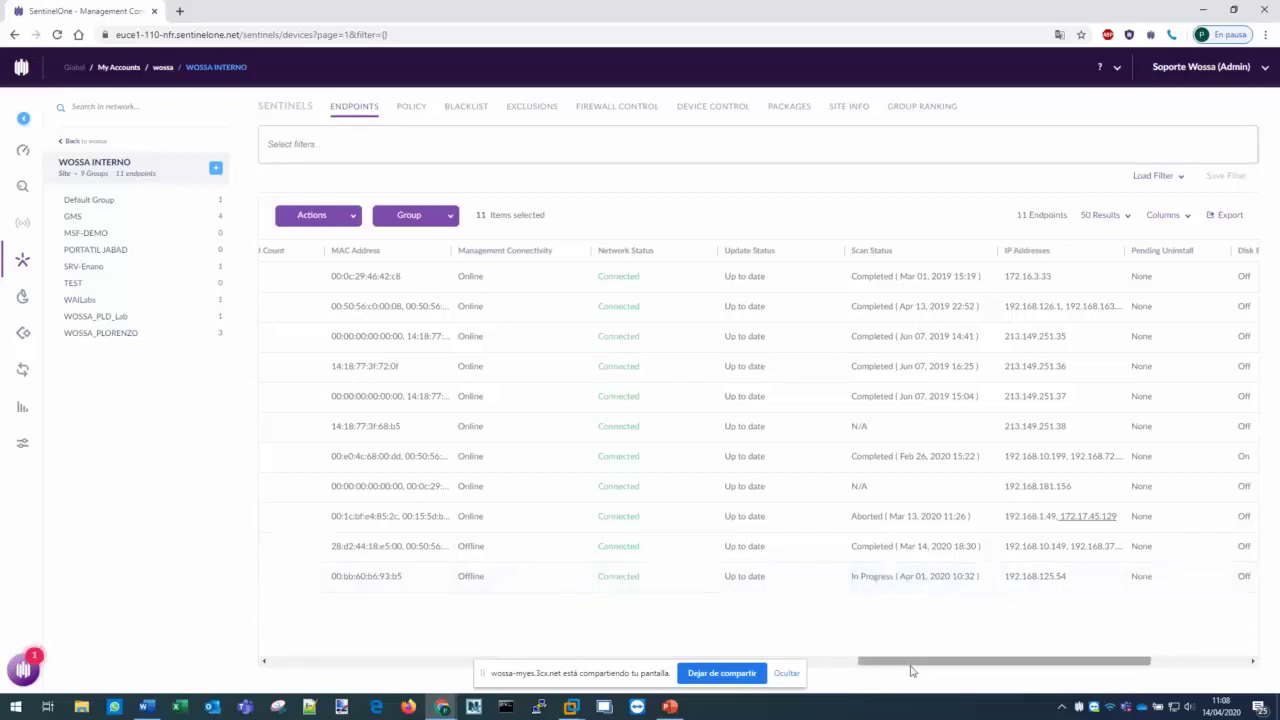
pyautogui.moveTo(911, 662); pyautogui.dragTo(927, 662)
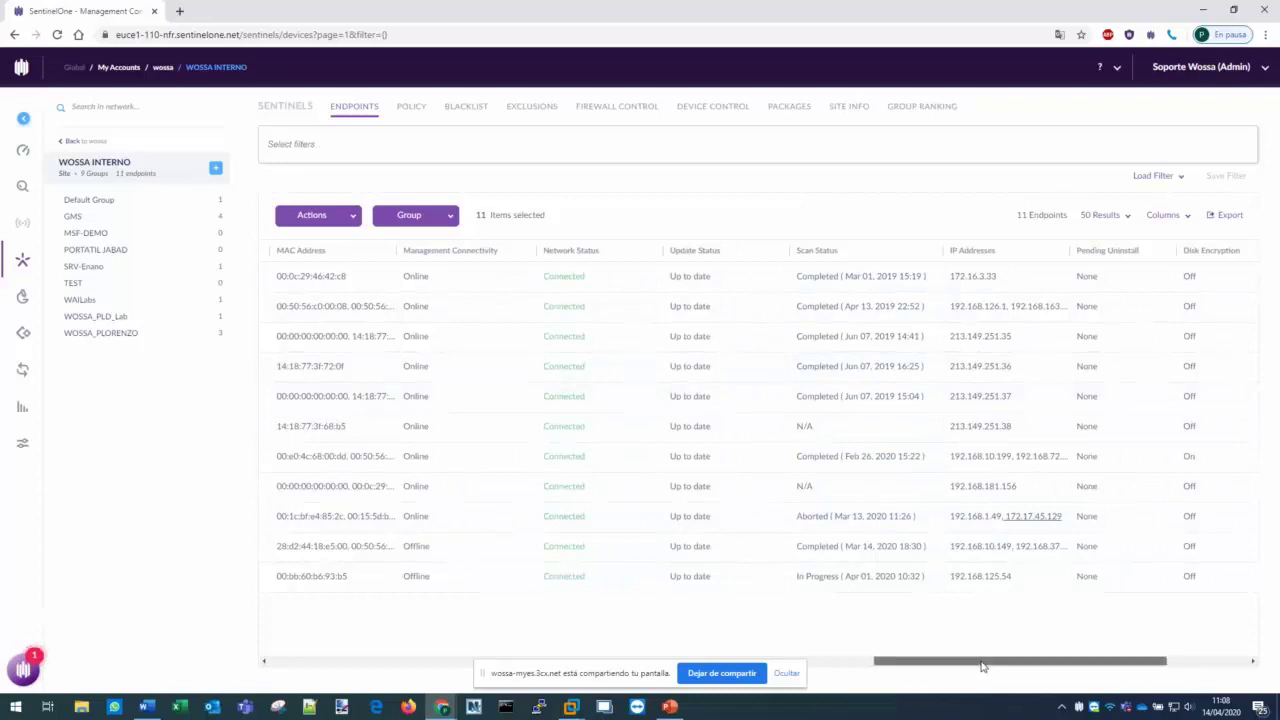
pyautogui.moveTo(983, 662); pyautogui.dragTo(1128, 660)
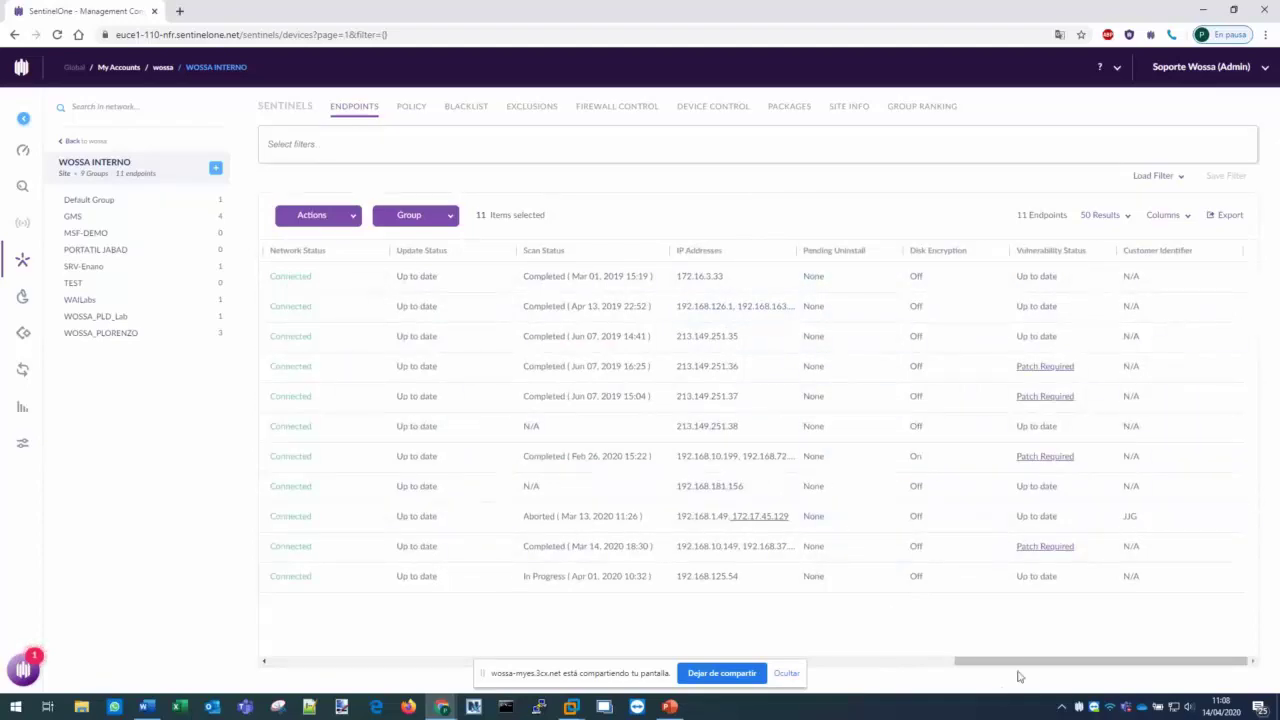
pyautogui.moveTo(1033, 659); pyautogui.dragTo(260, 623)
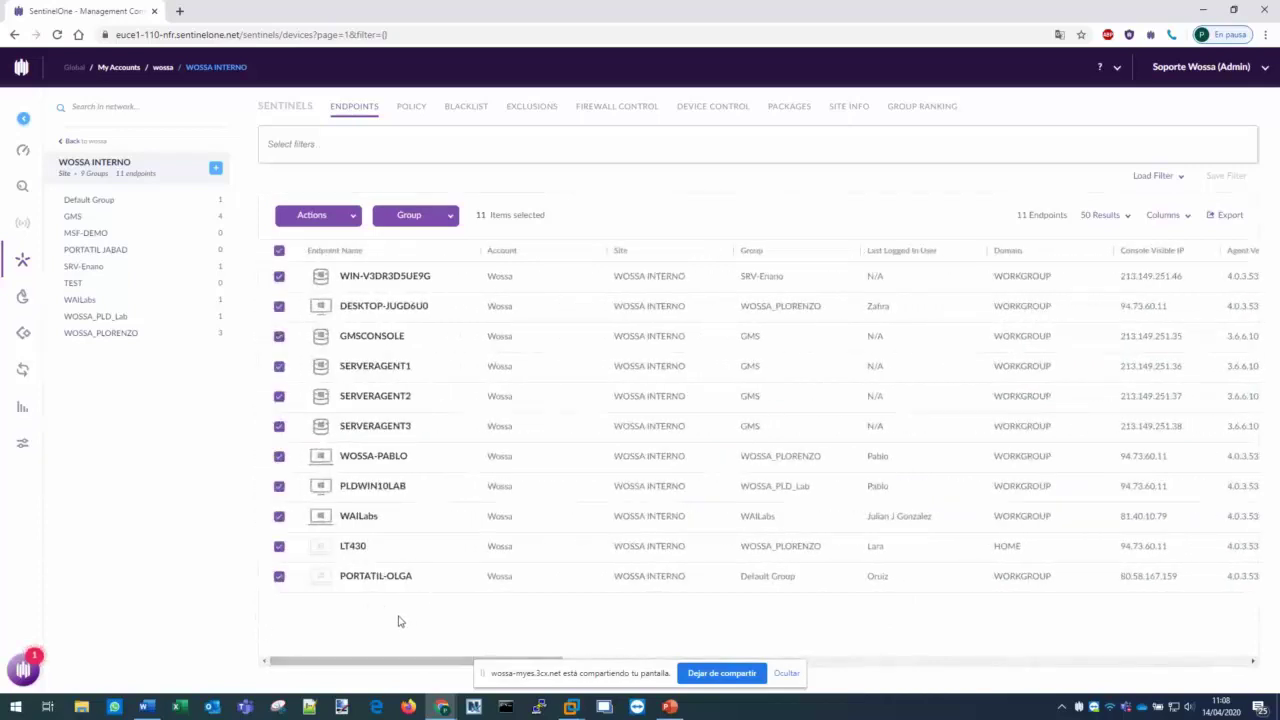
# Choose Update Software from the Actions menu for the 11 selected Windows agents.
pyautogui.click(297, 221)
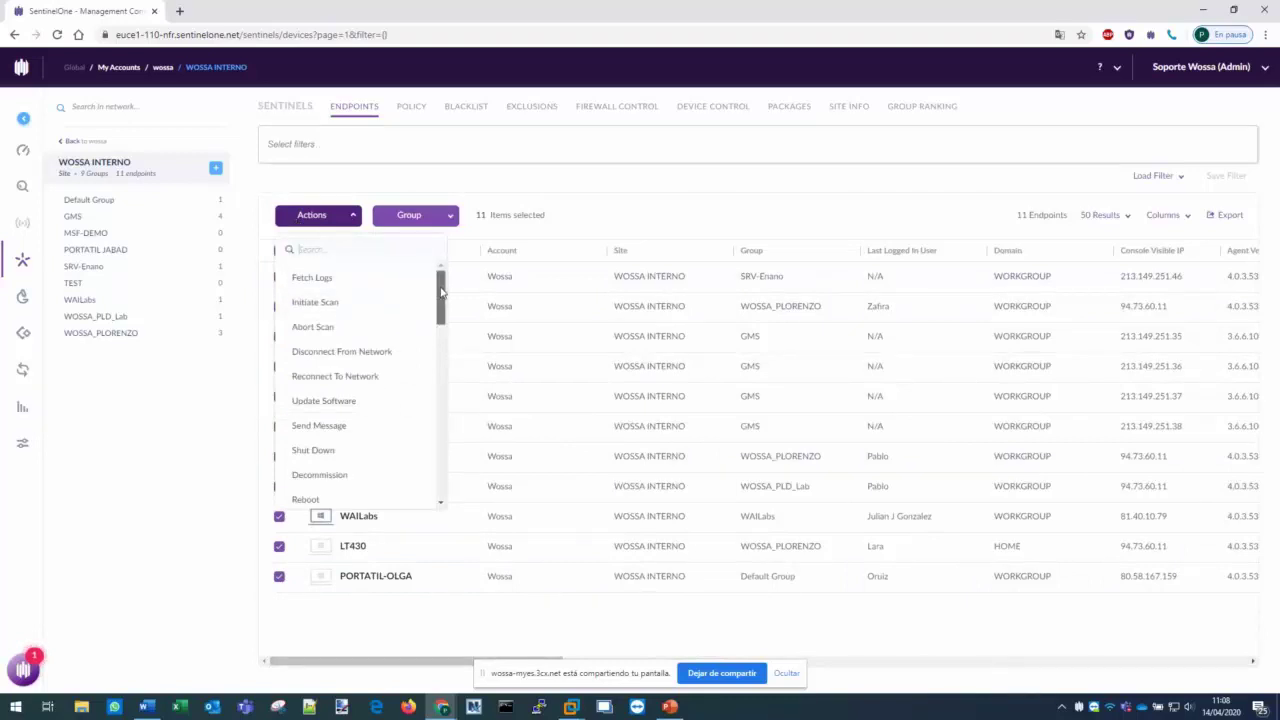
pyautogui.scroll(-1, 440, 290)
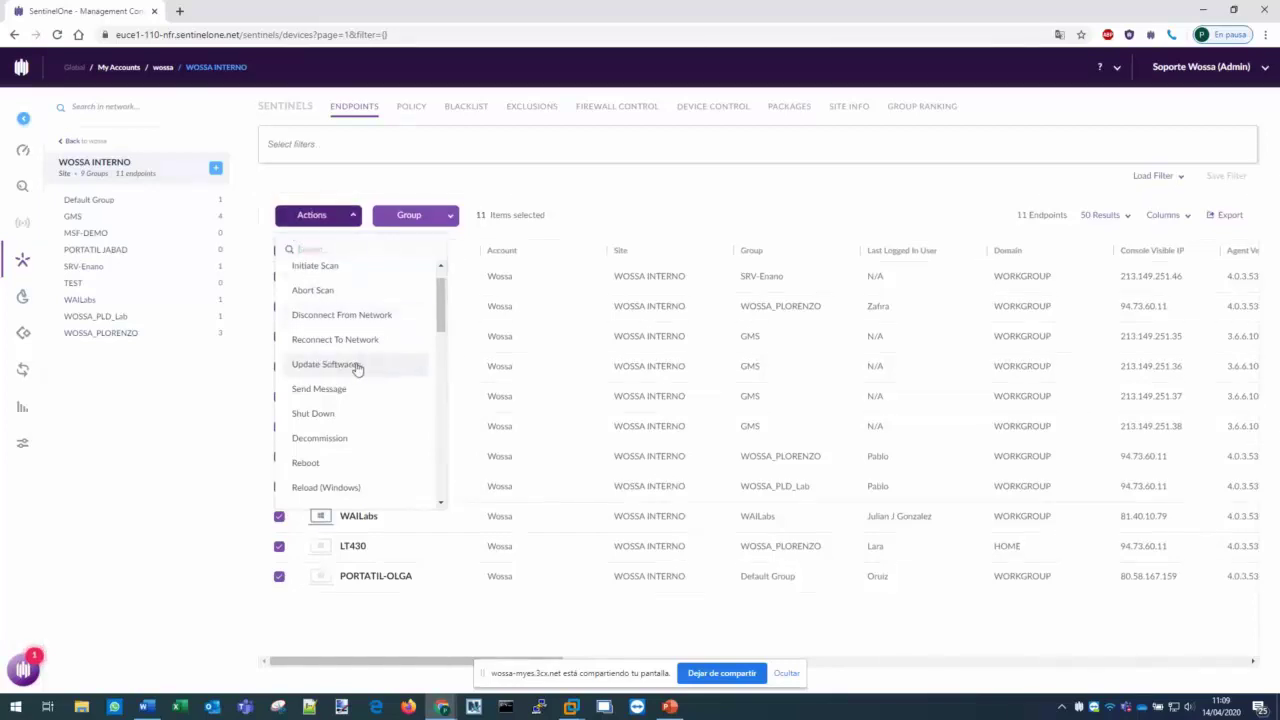
pyautogui.scroll(-2, 435, 305)
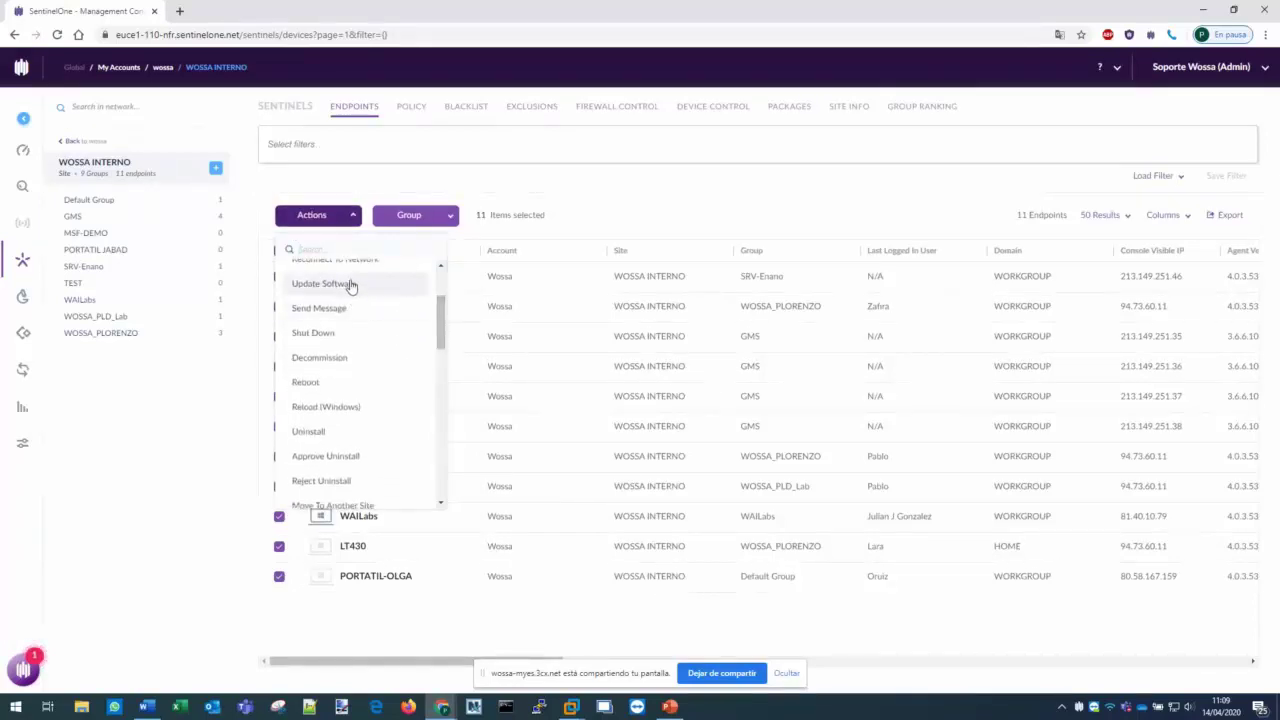
pyautogui.click(350, 285)
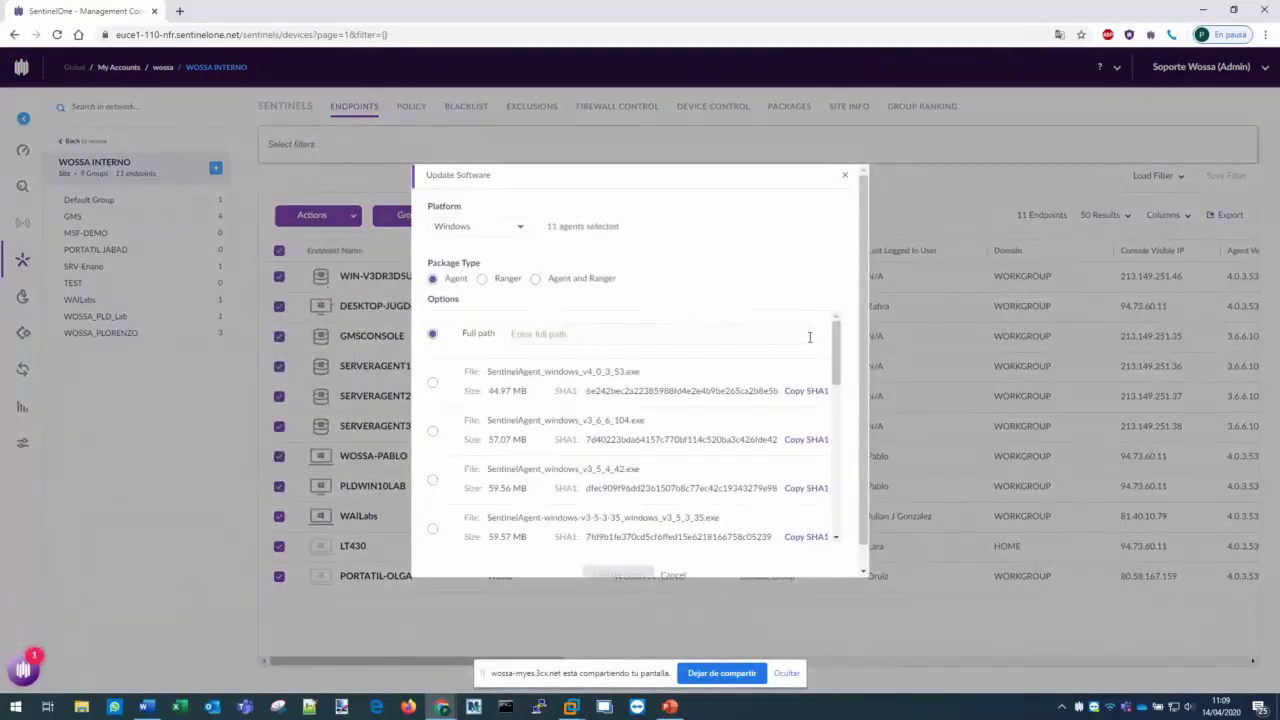
# Pick SentinelAgent_windows_v3_3_29.exe, keep Windows, close the dialog unapplied and deselect all endpoints.
pyautogui.moveTo(838, 350); pyautogui.dragTo(845, 414)
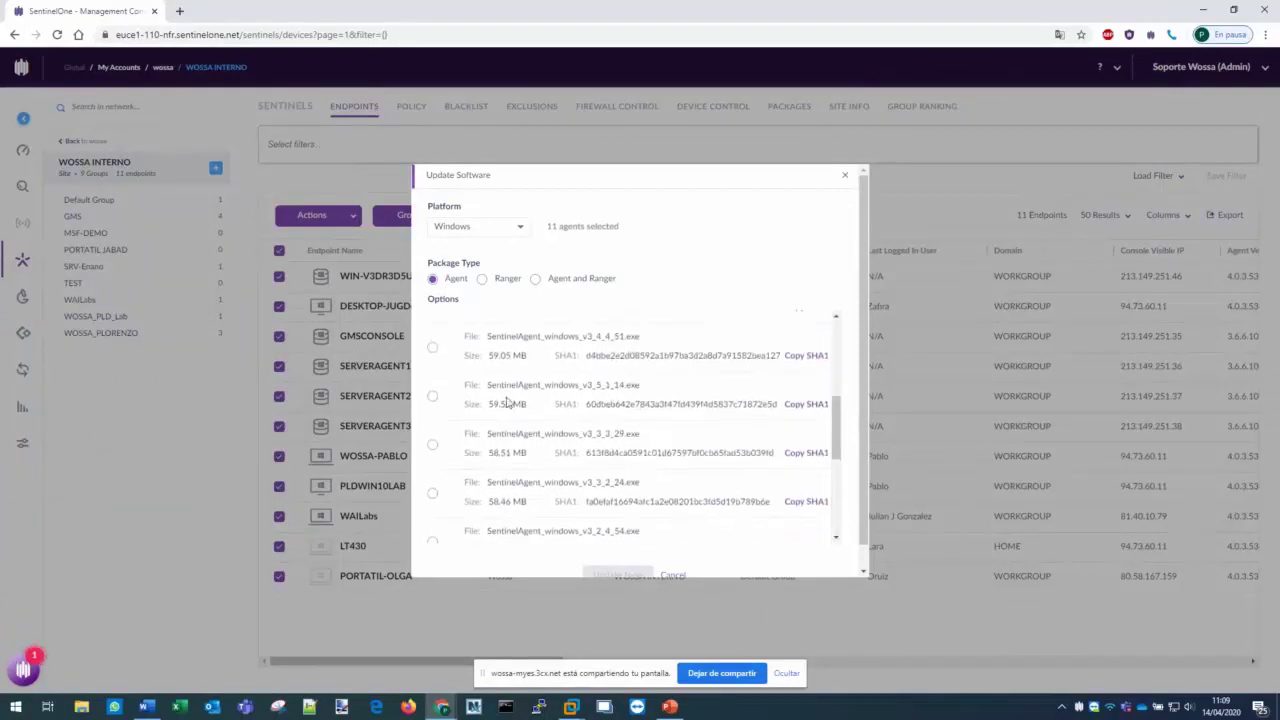
pyautogui.click(432, 446)
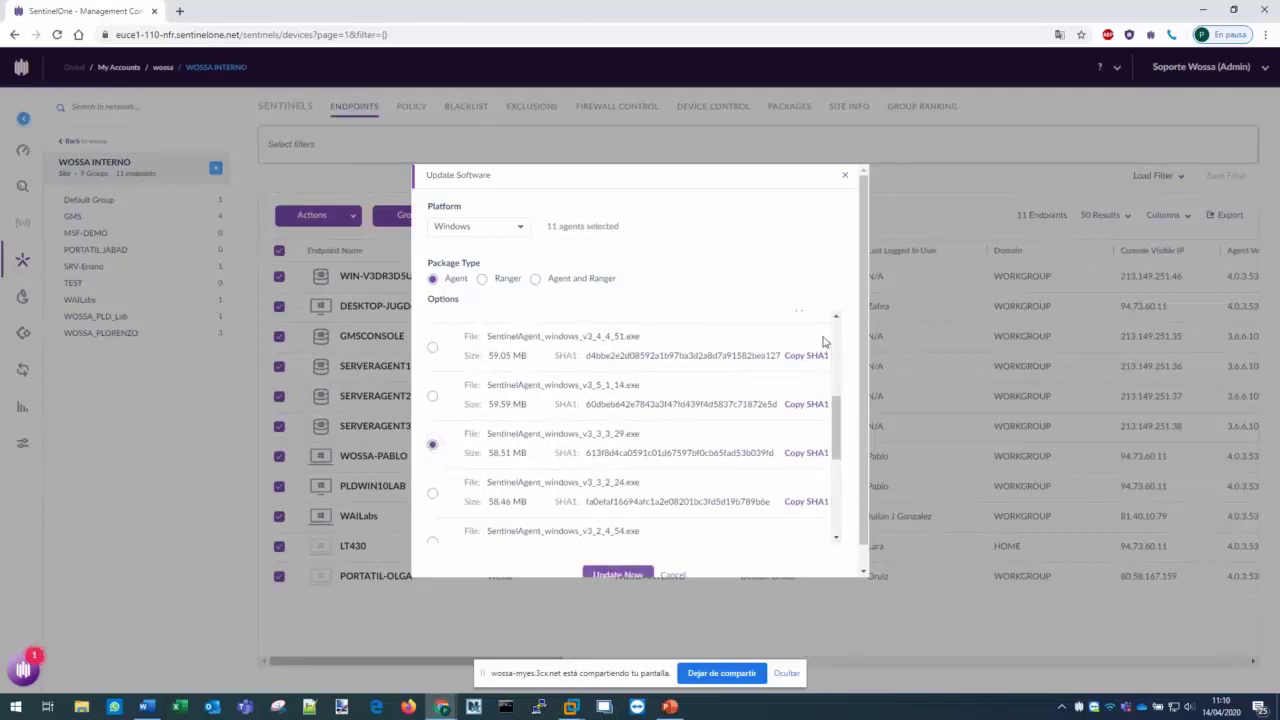
pyautogui.click(522, 229)
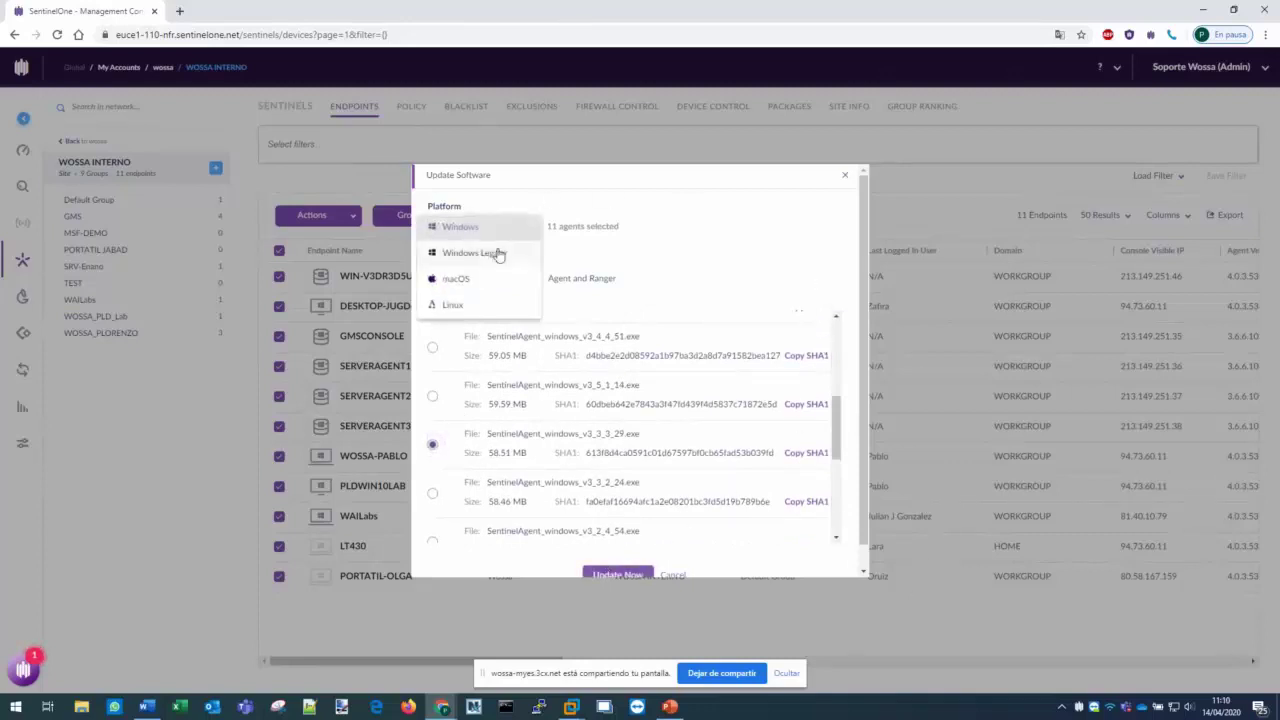
pyautogui.click(848, 183)
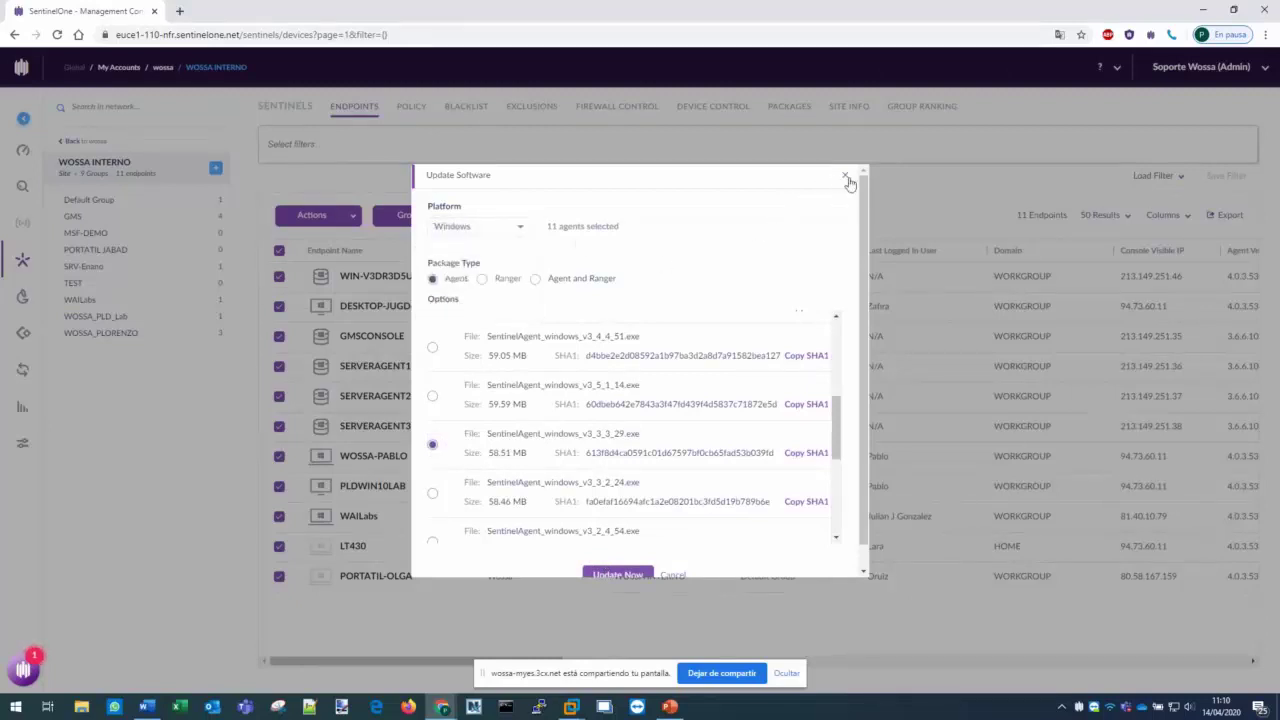
pyautogui.click(846, 179)
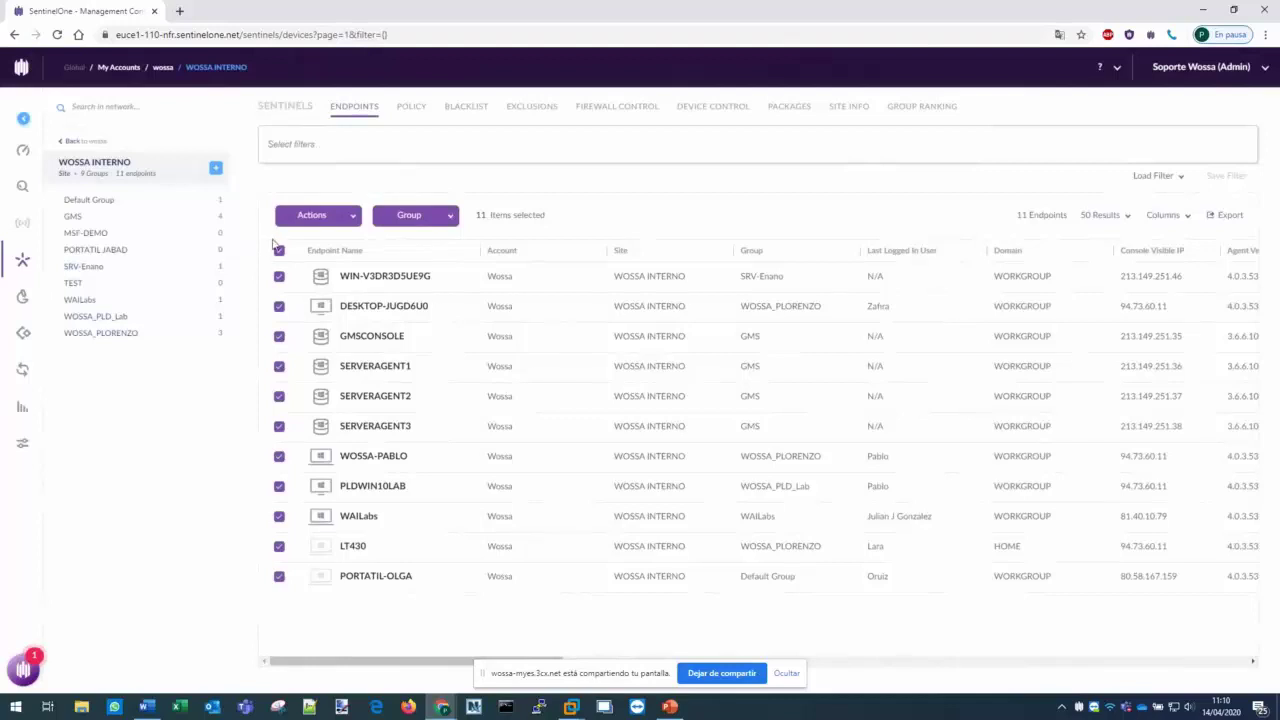
pyautogui.click(279, 250)
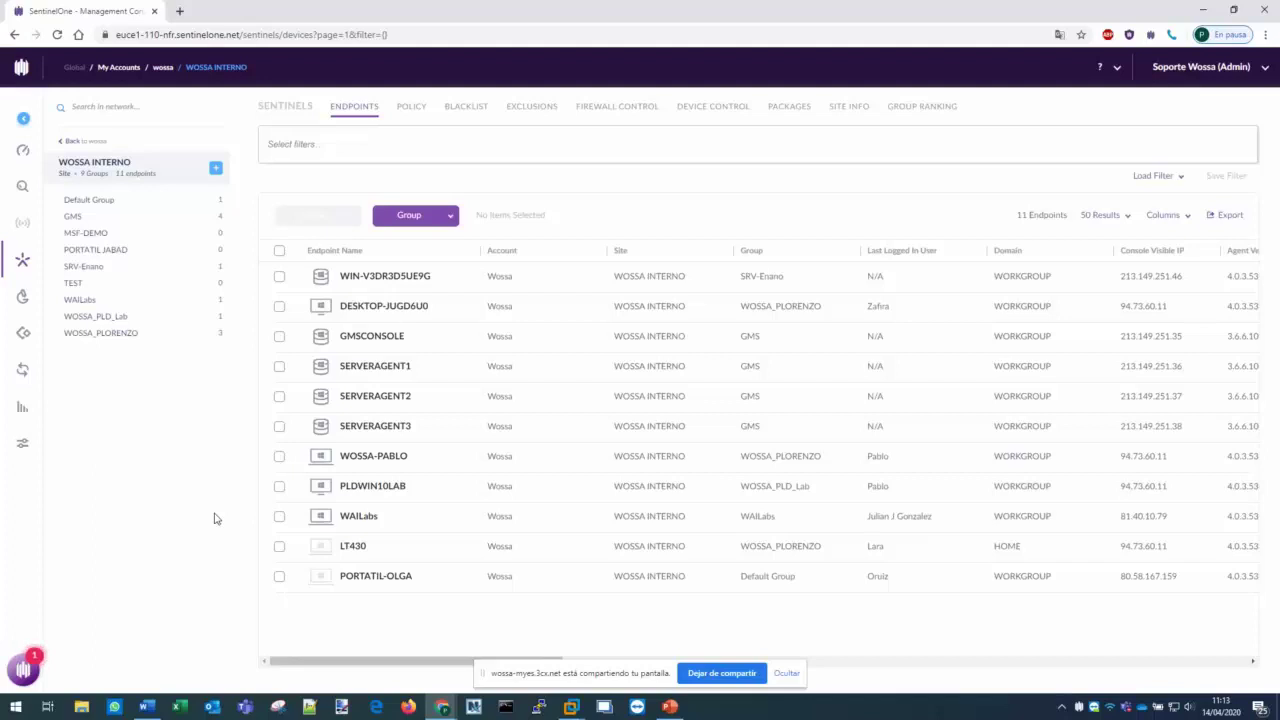
# Select all 11 WOSSA INTERNO endpoints and look through the Actions options without choosing one.
pyautogui.click(279, 251)
pyautogui.click(308, 220)
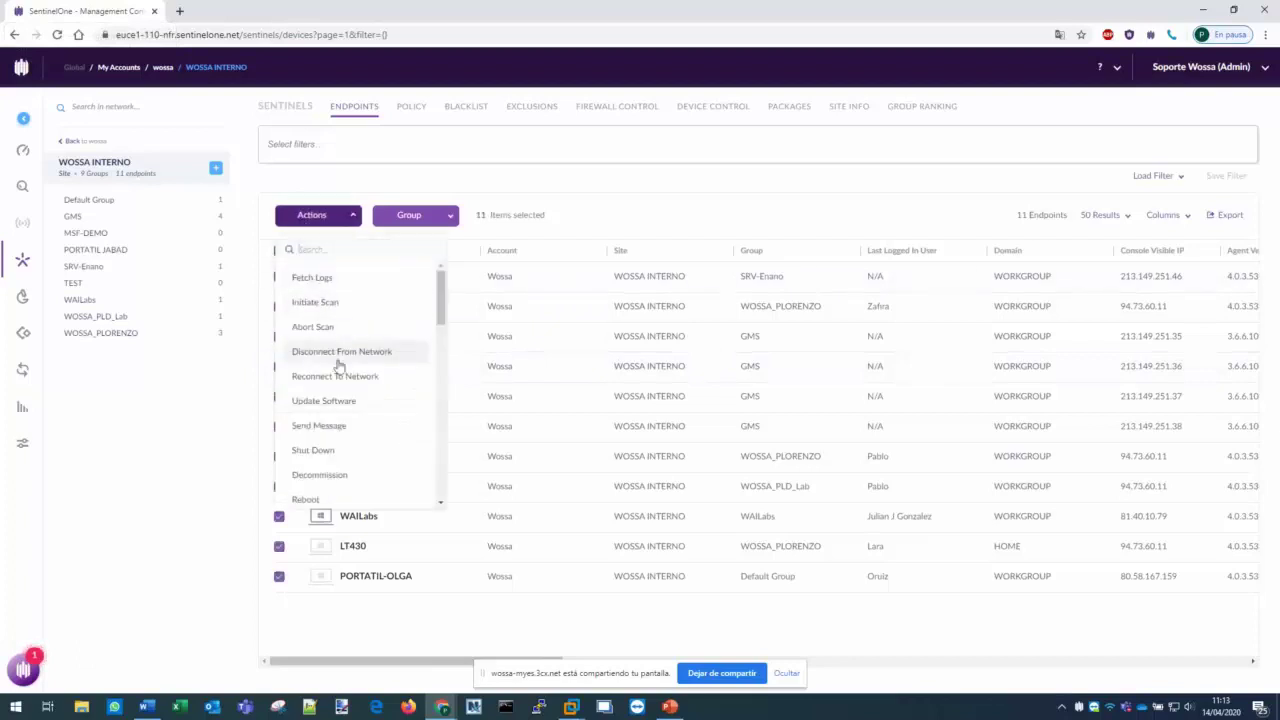
pyautogui.scroll(-1, 380, 447)
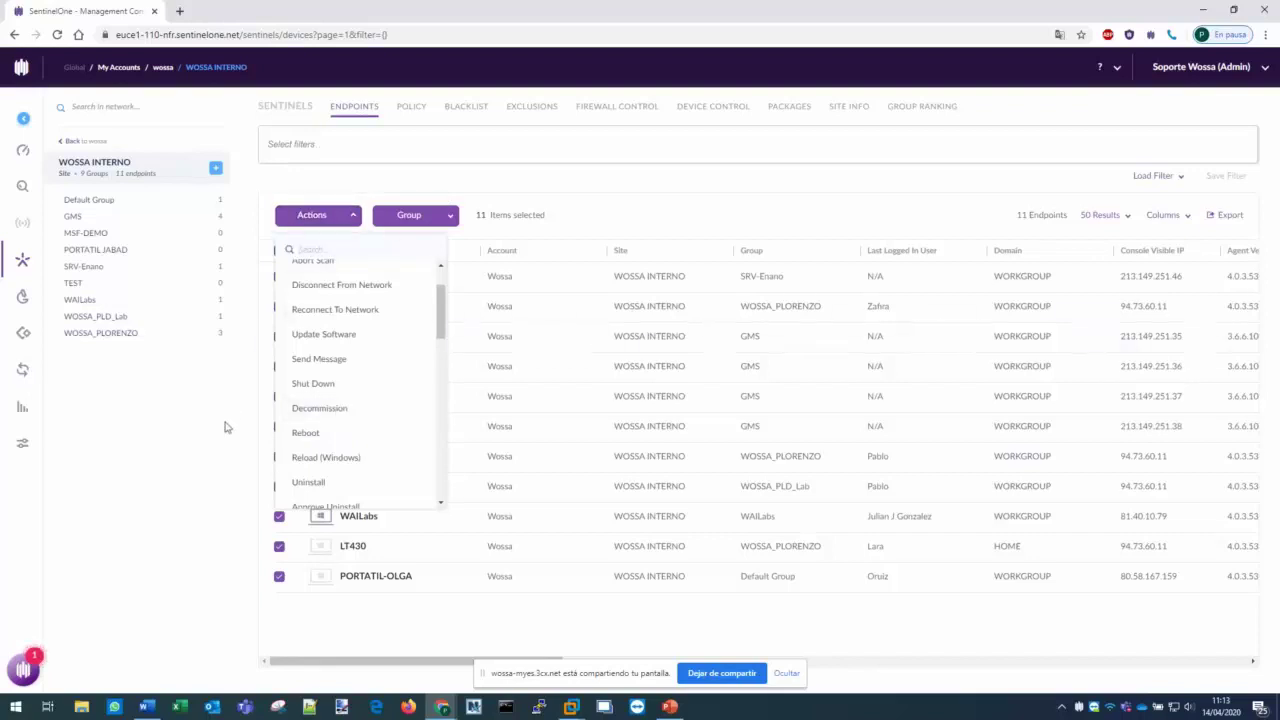
pyautogui.click(335, 215)
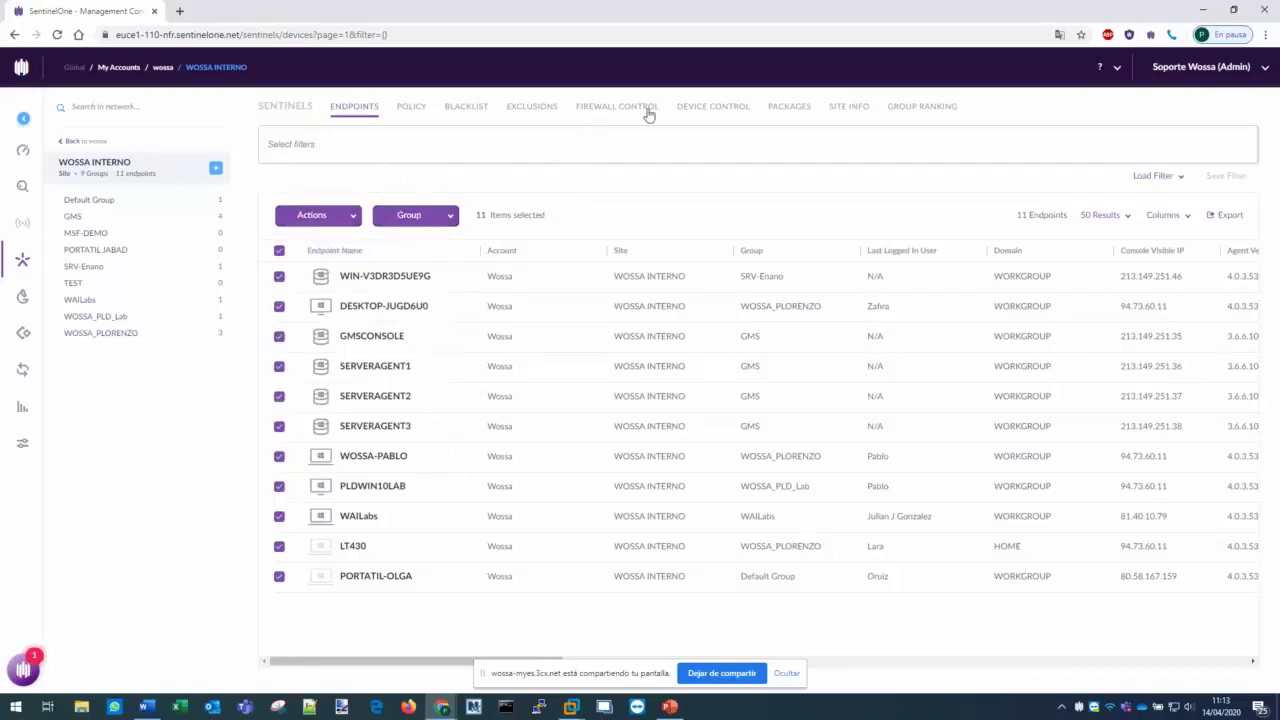
# Browse the site's agent installer packages, check the local agent status, then show GMS group's endpoints.
pyautogui.click(787, 108)
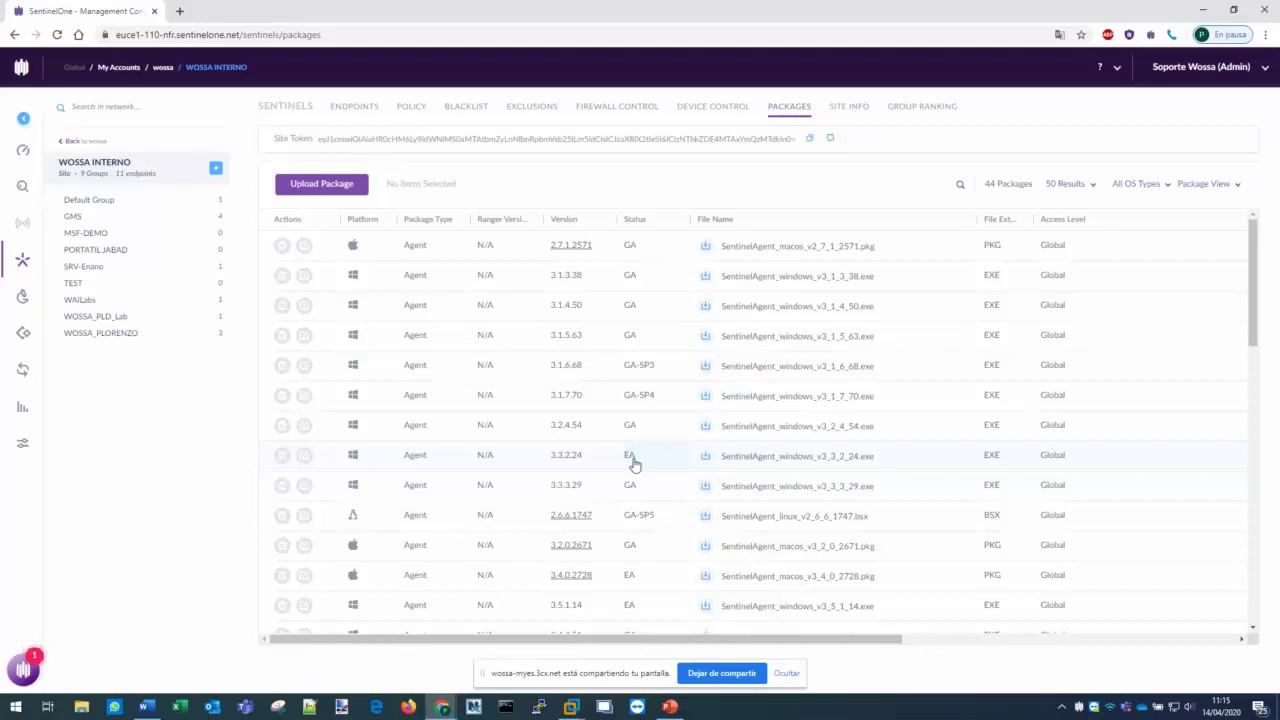
pyautogui.scroll(-10, 651, 491)
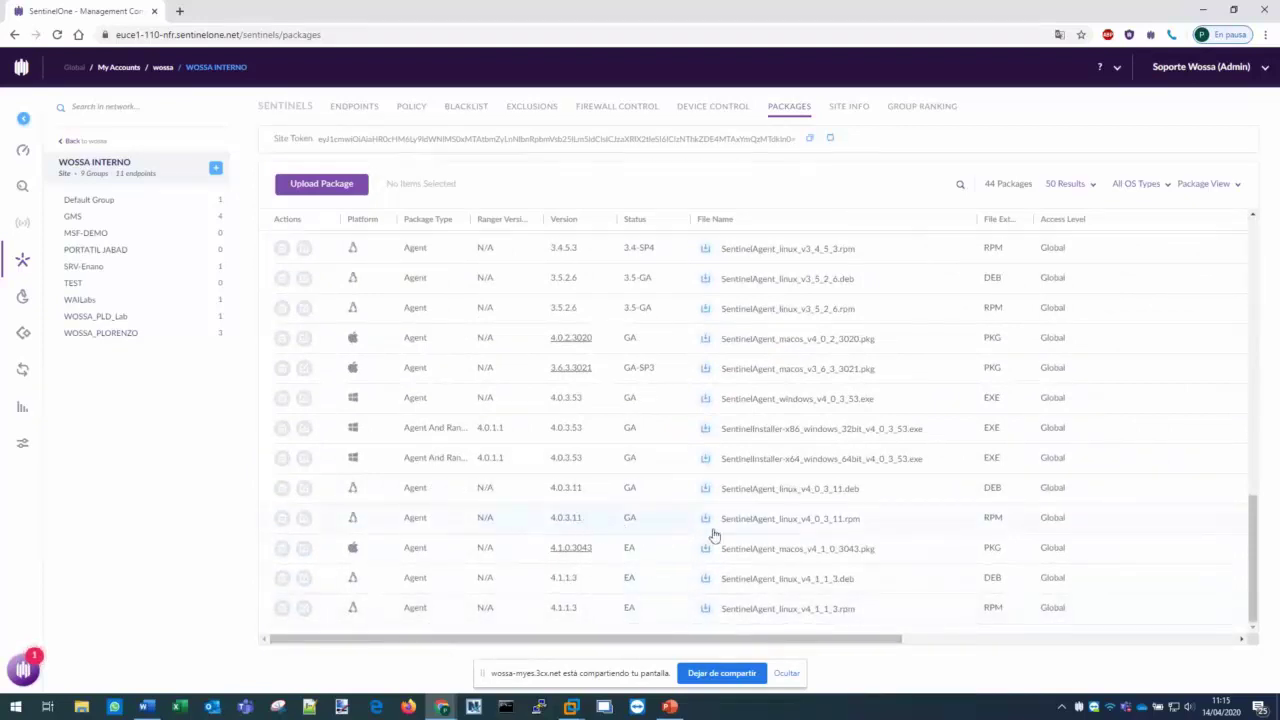
pyautogui.click(1080, 708)
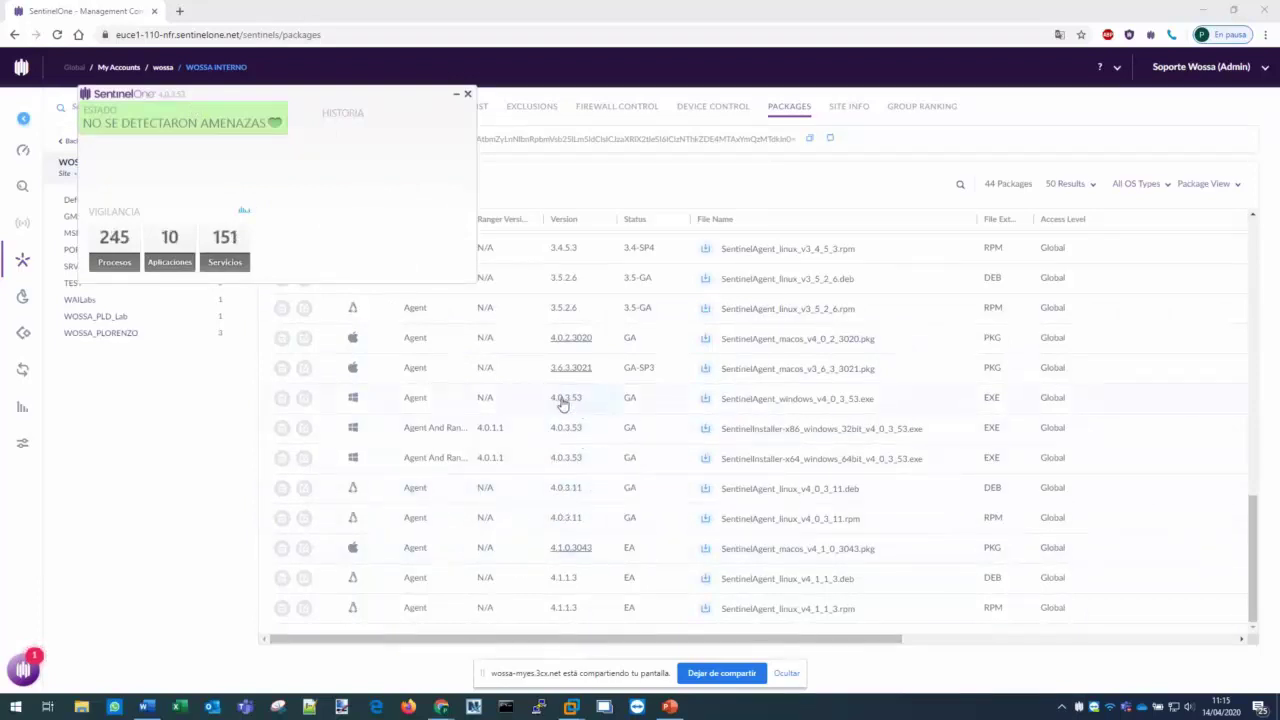
pyautogui.click(468, 95)
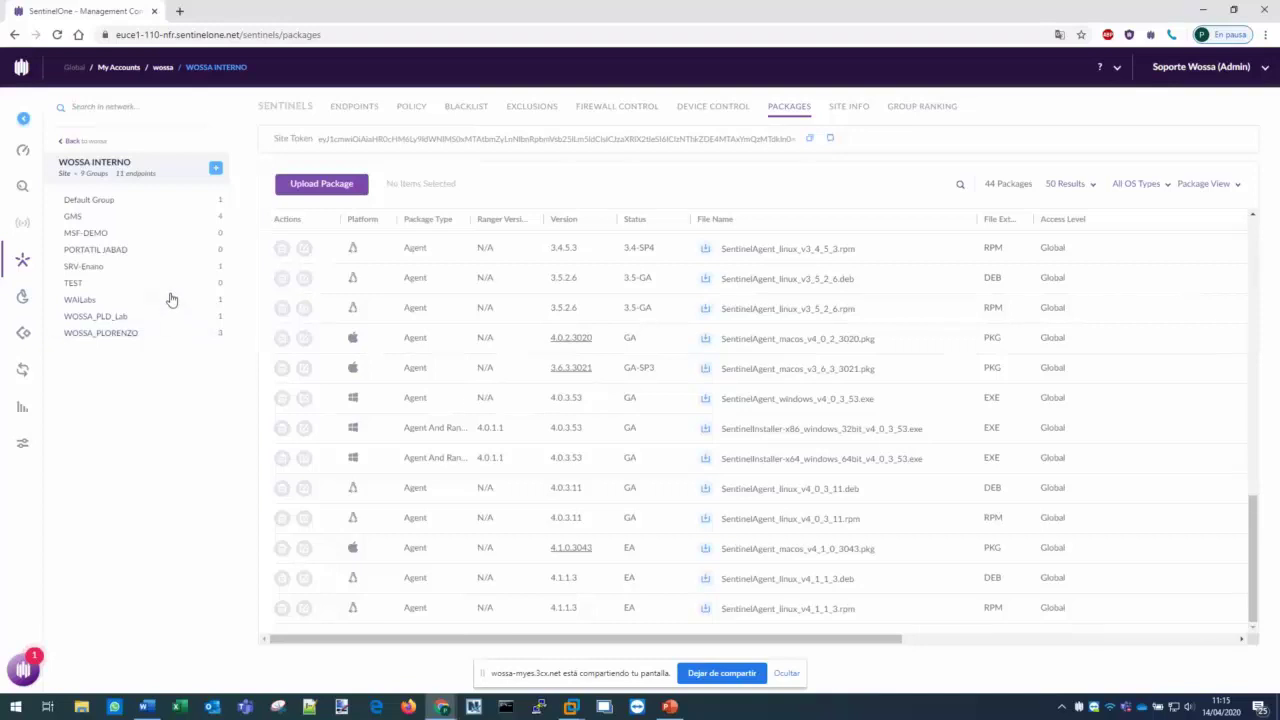
pyautogui.click(158, 225)
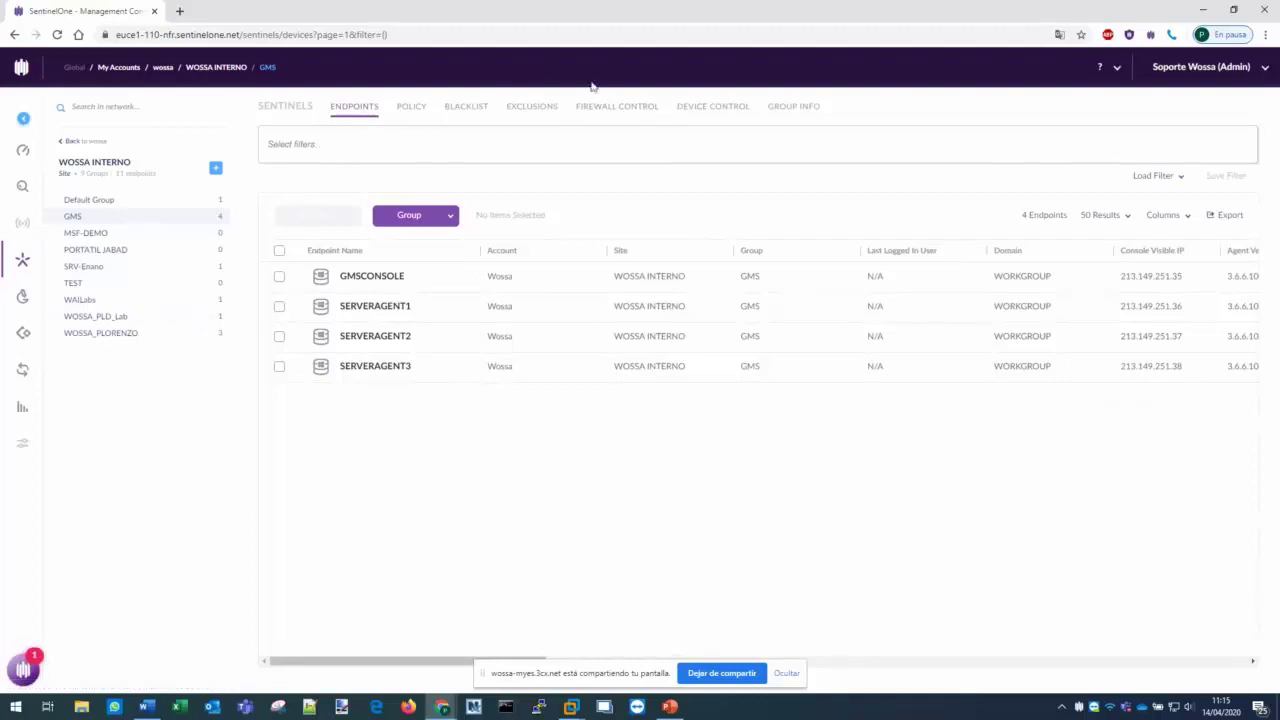
# Return to the WOSSA INTERNO site's Packages list and bring up the All OS Types choices.
pyautogui.click(136, 166)
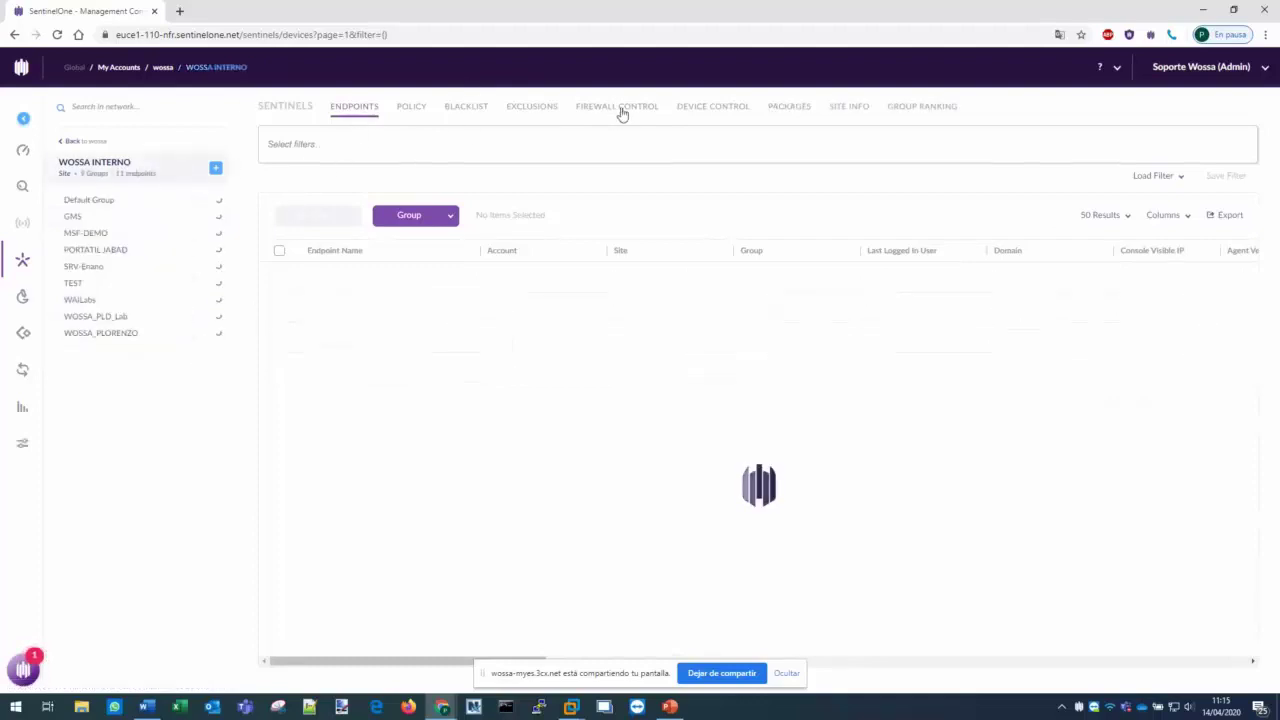
pyautogui.click(787, 108)
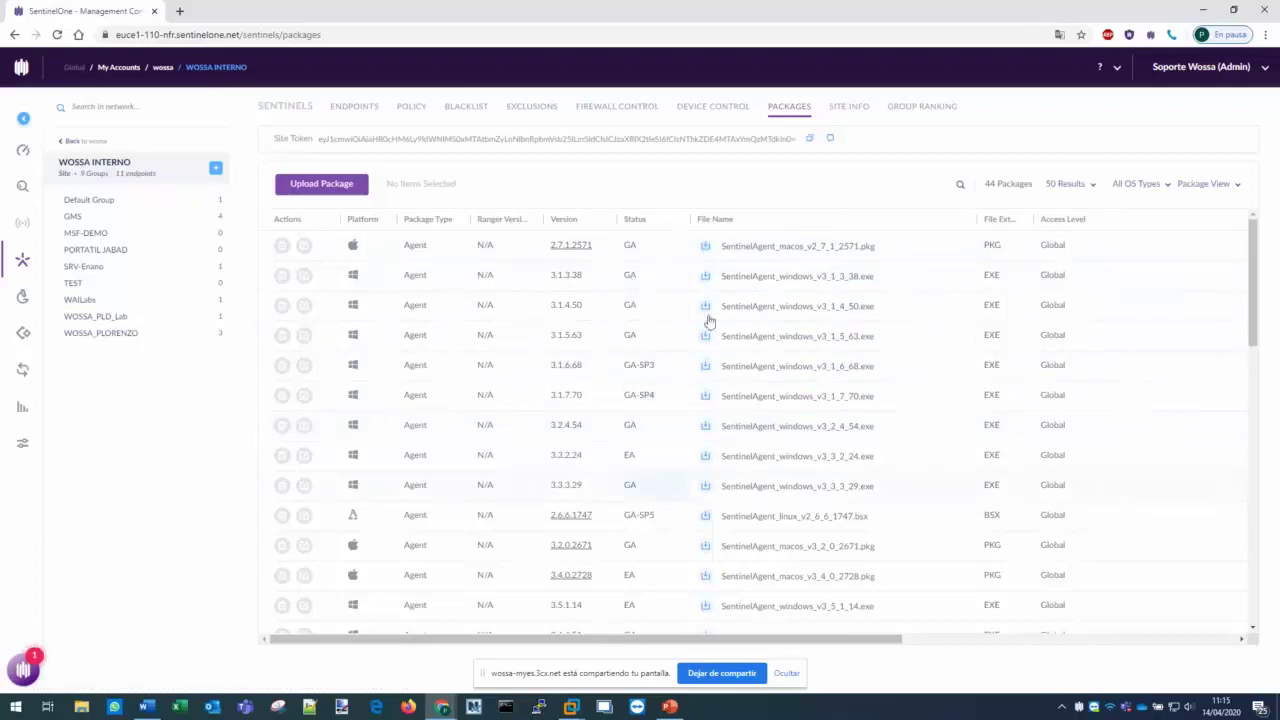
pyautogui.click(1136, 185)
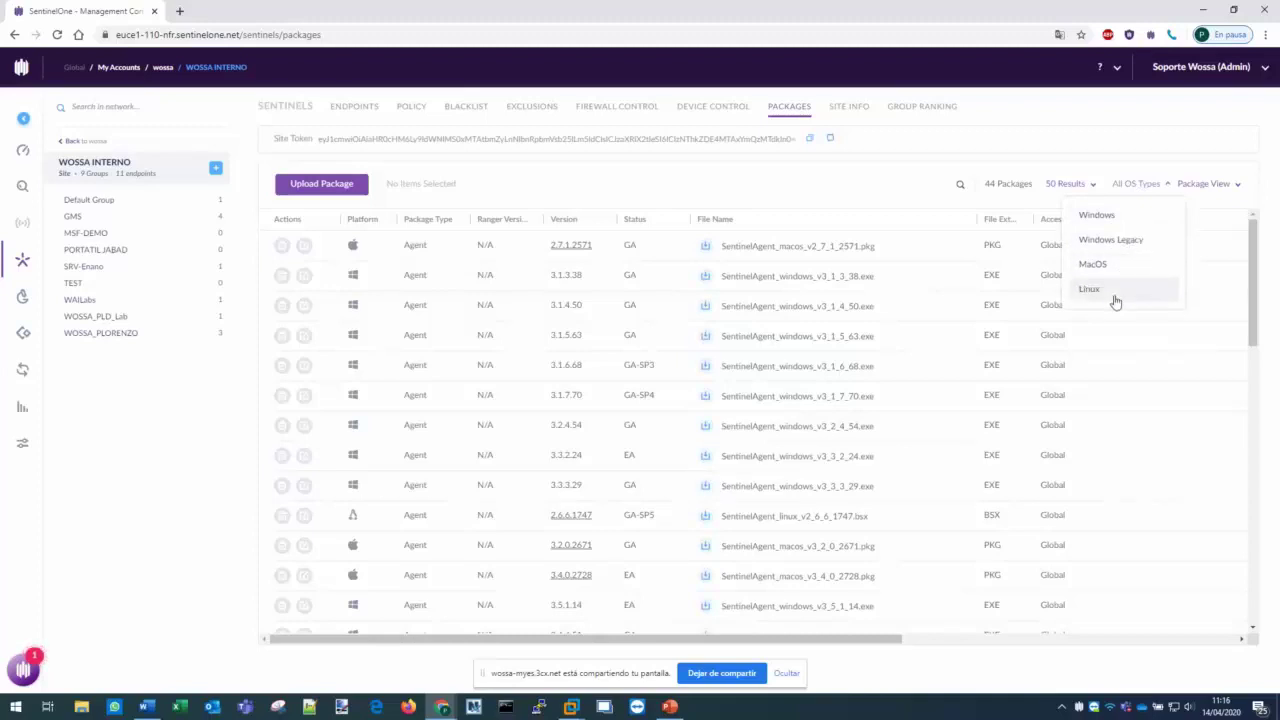
# Filter the package list to Windows Agent packages and scroll through them.
pyautogui.click(1112, 223)
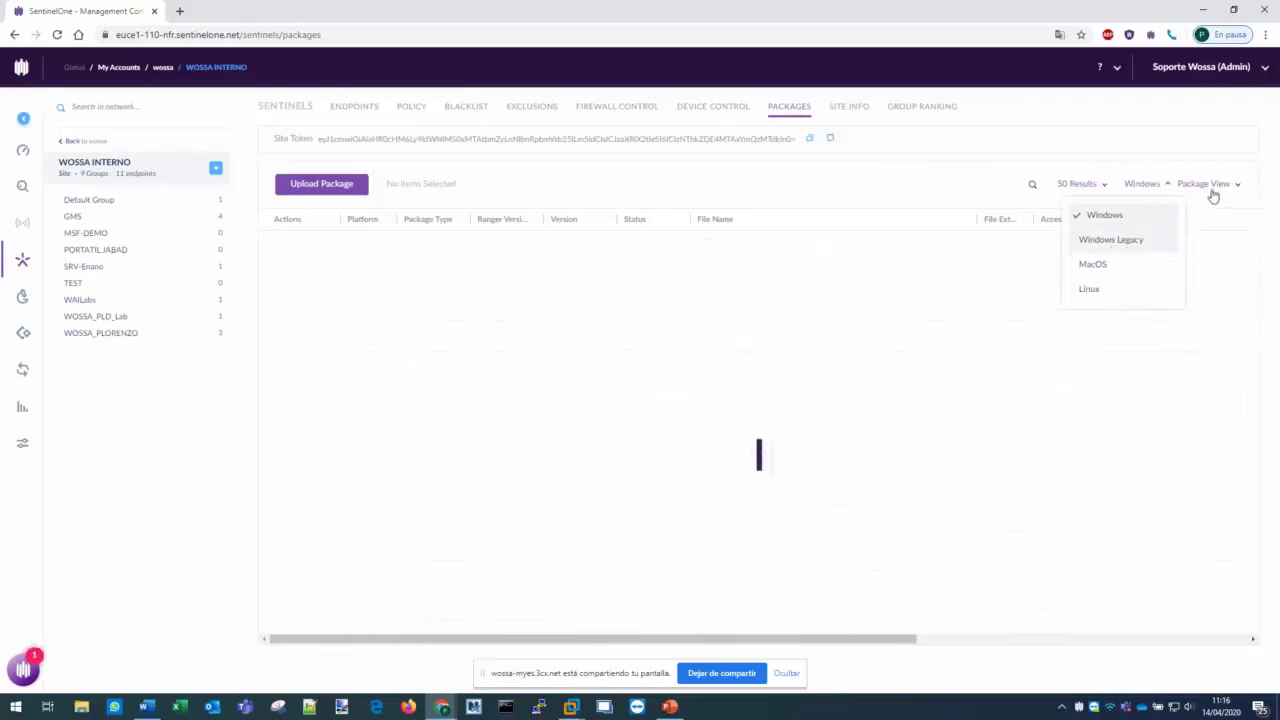
pyautogui.click(1205, 184)
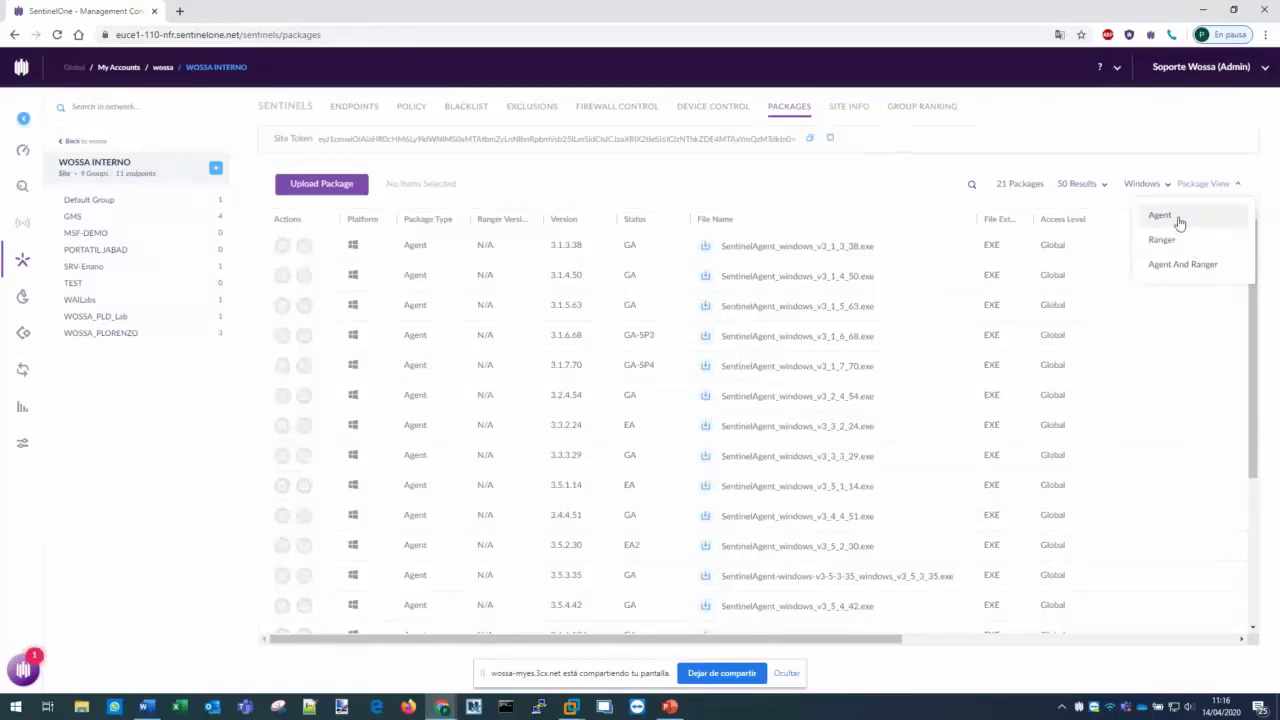
pyautogui.click(1181, 221)
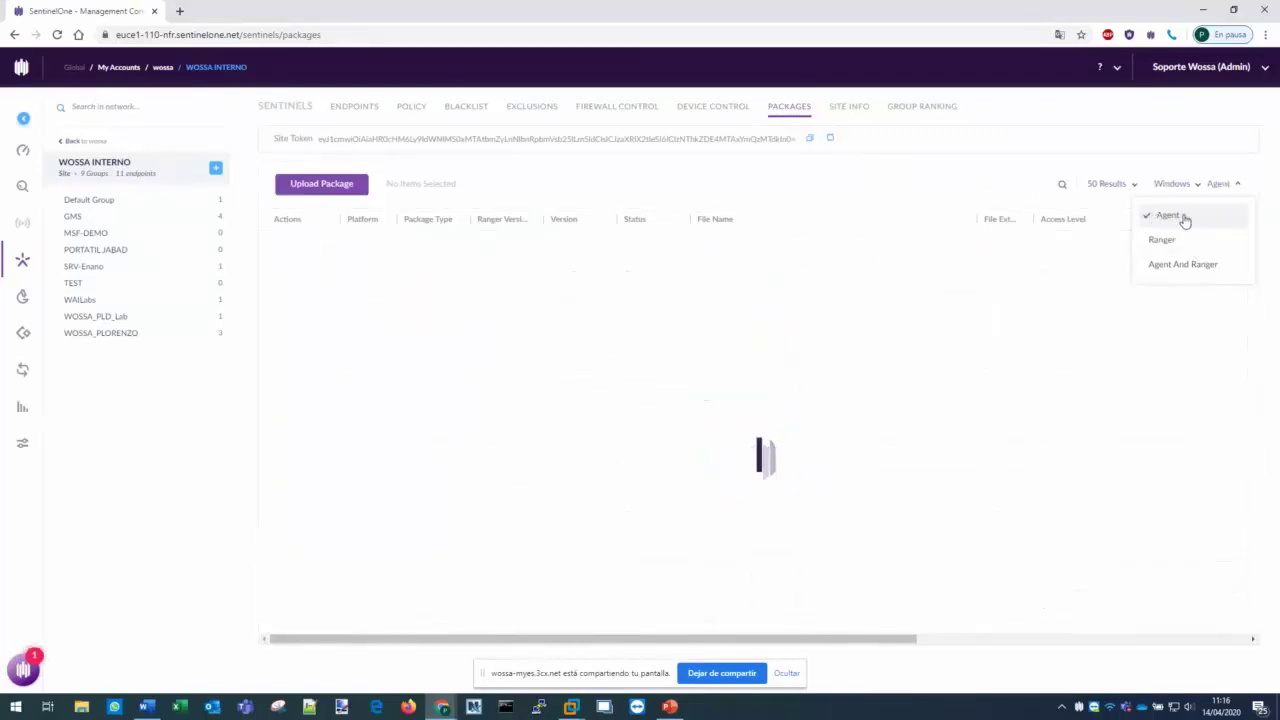
pyautogui.click(680, 206)
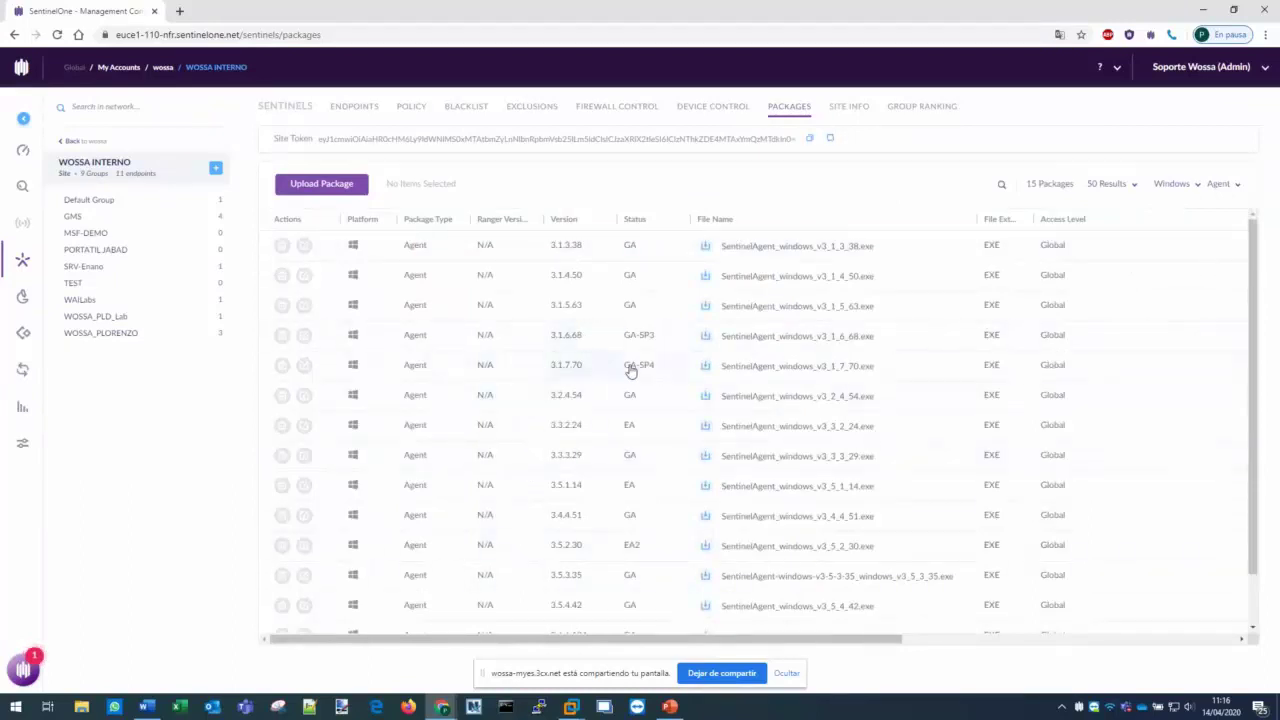
pyautogui.scroll(-1, 663, 384)
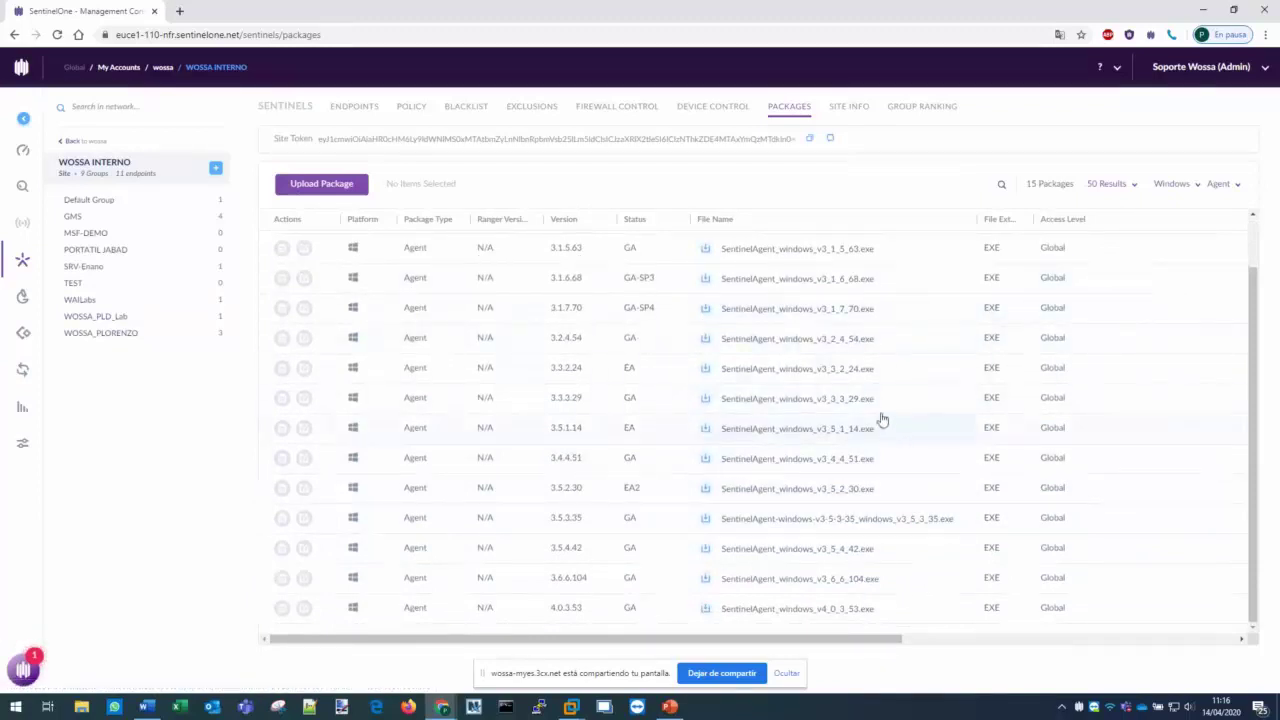
pyautogui.scroll(1, 880, 580)
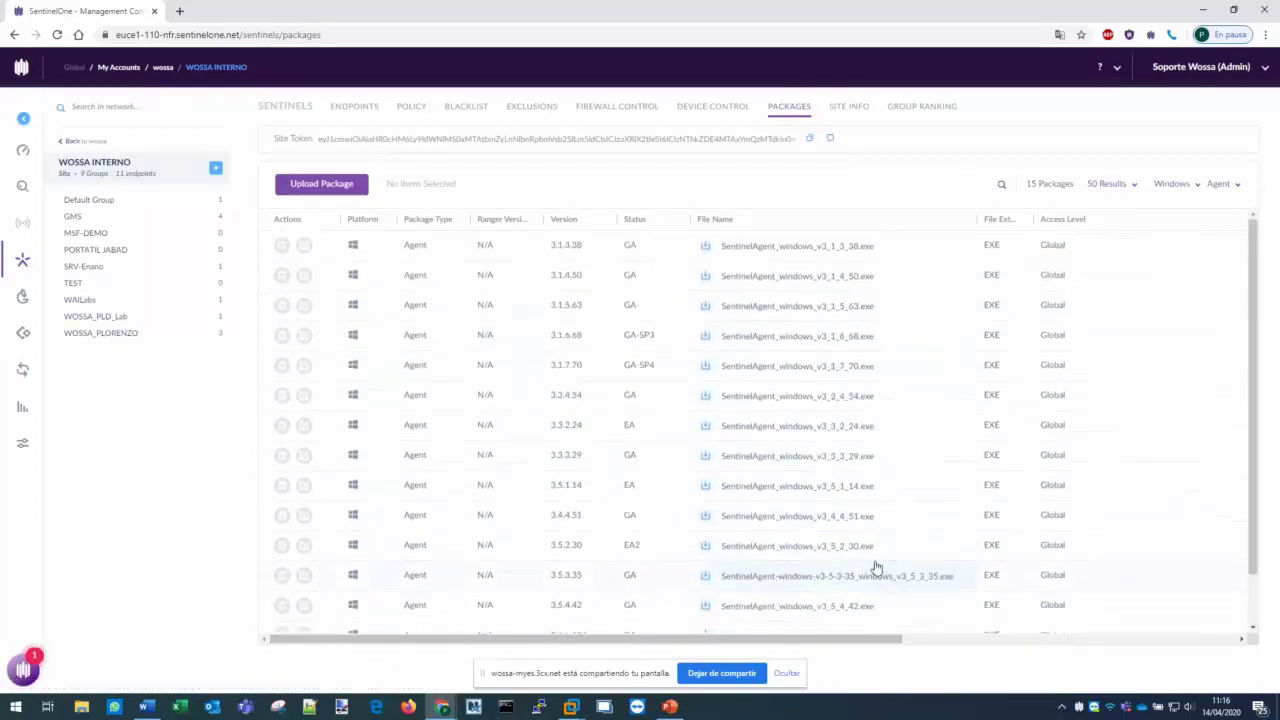
pyautogui.scroll(-1, 880, 530)
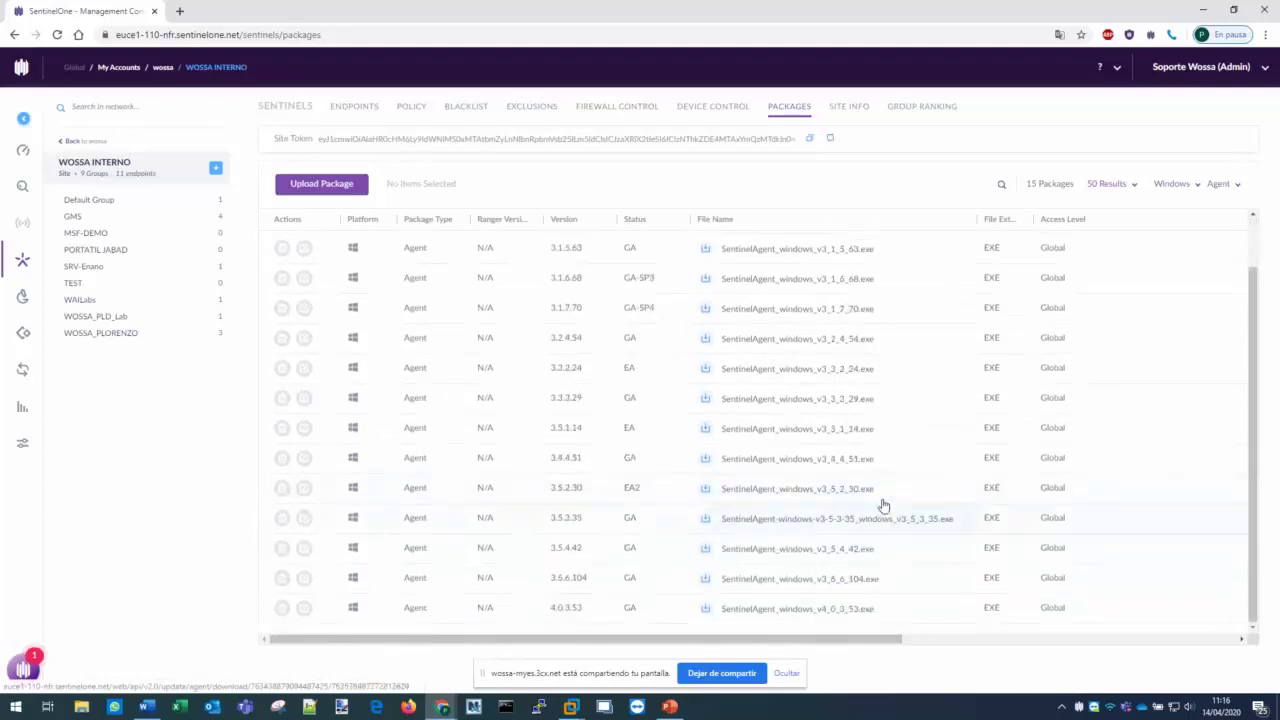
# Remove the Agent type filter, scroll the 21 Windows packages, and open a new browser tab.
pyautogui.click(1222, 184)
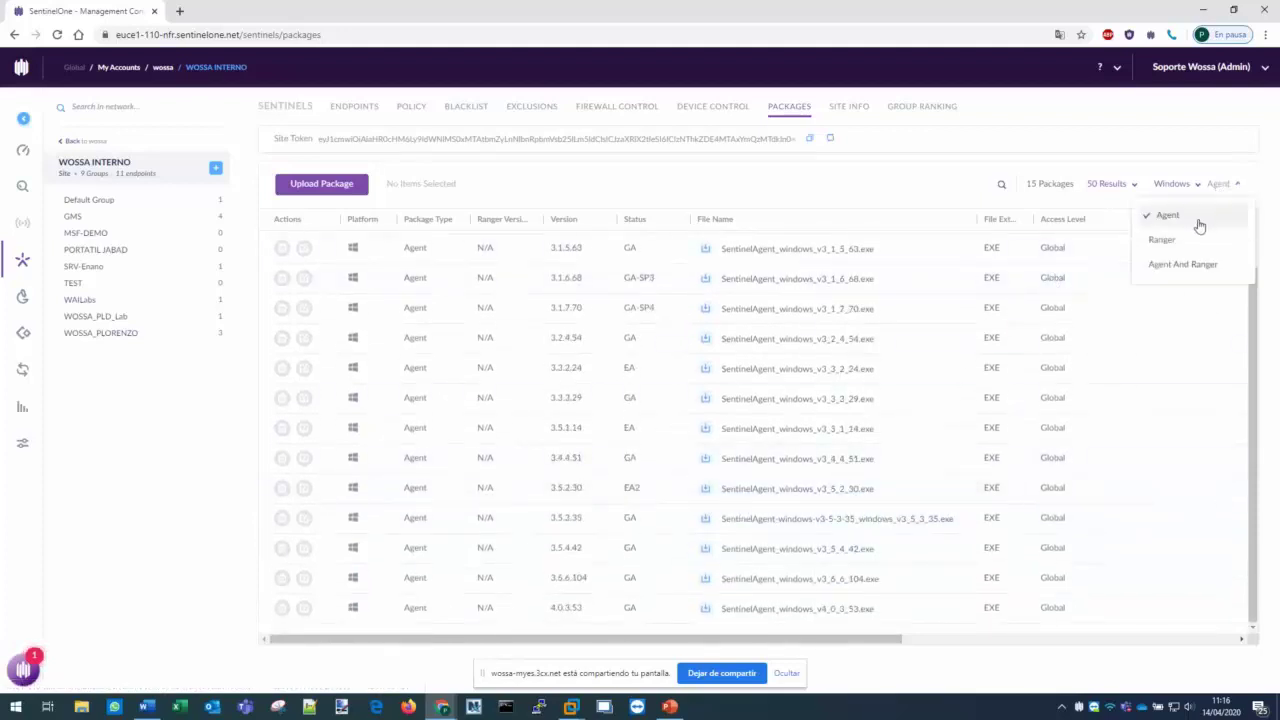
pyautogui.click(1166, 218)
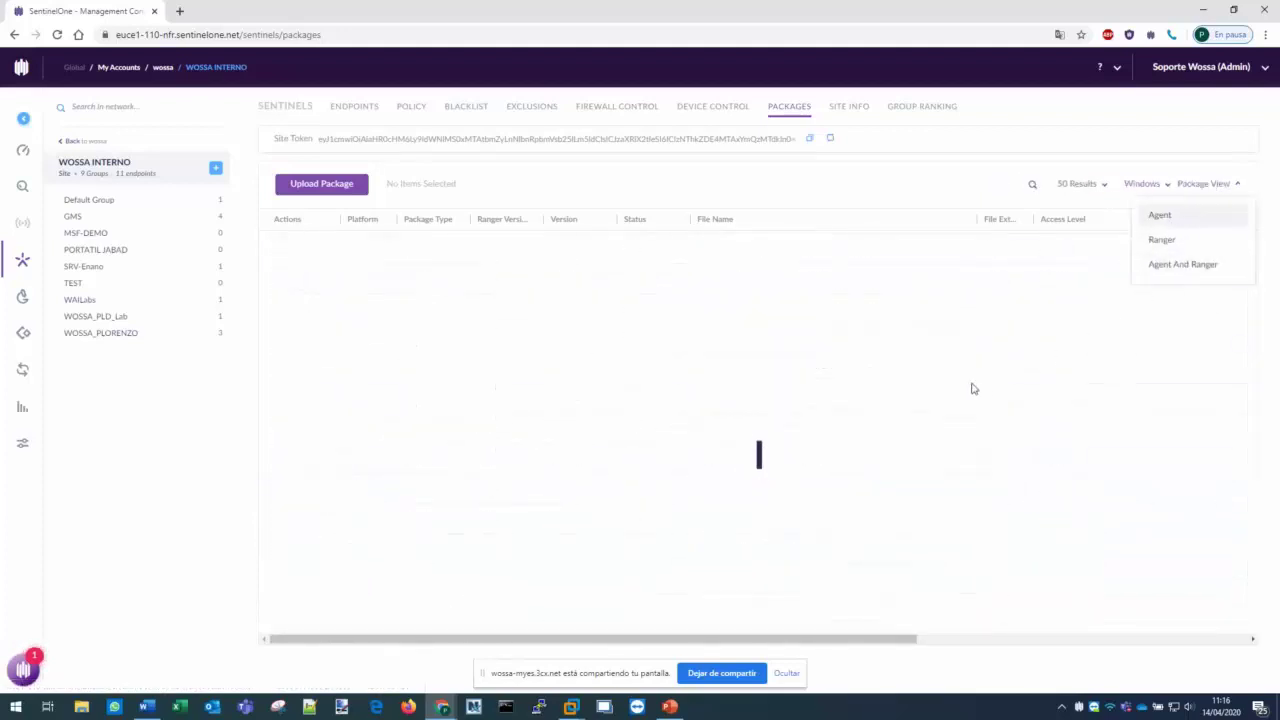
pyautogui.scroll(-3, 943, 390)
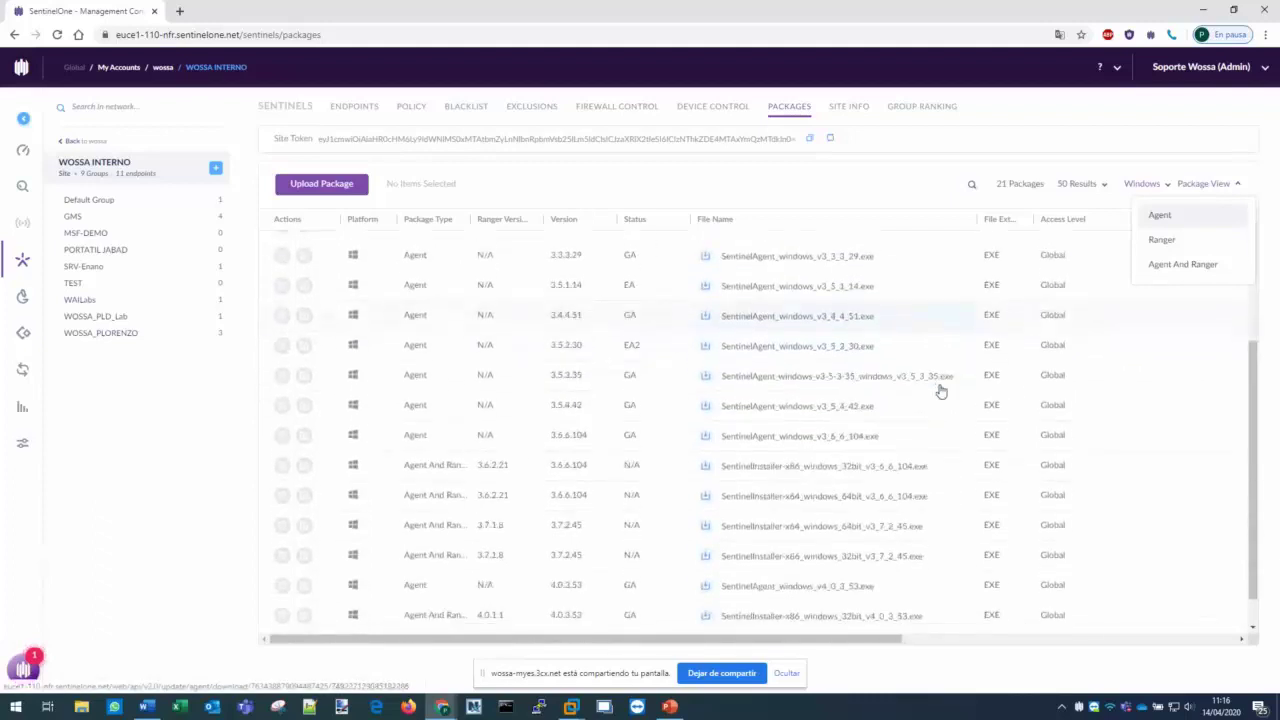
pyautogui.scroll(-1, 941, 391)
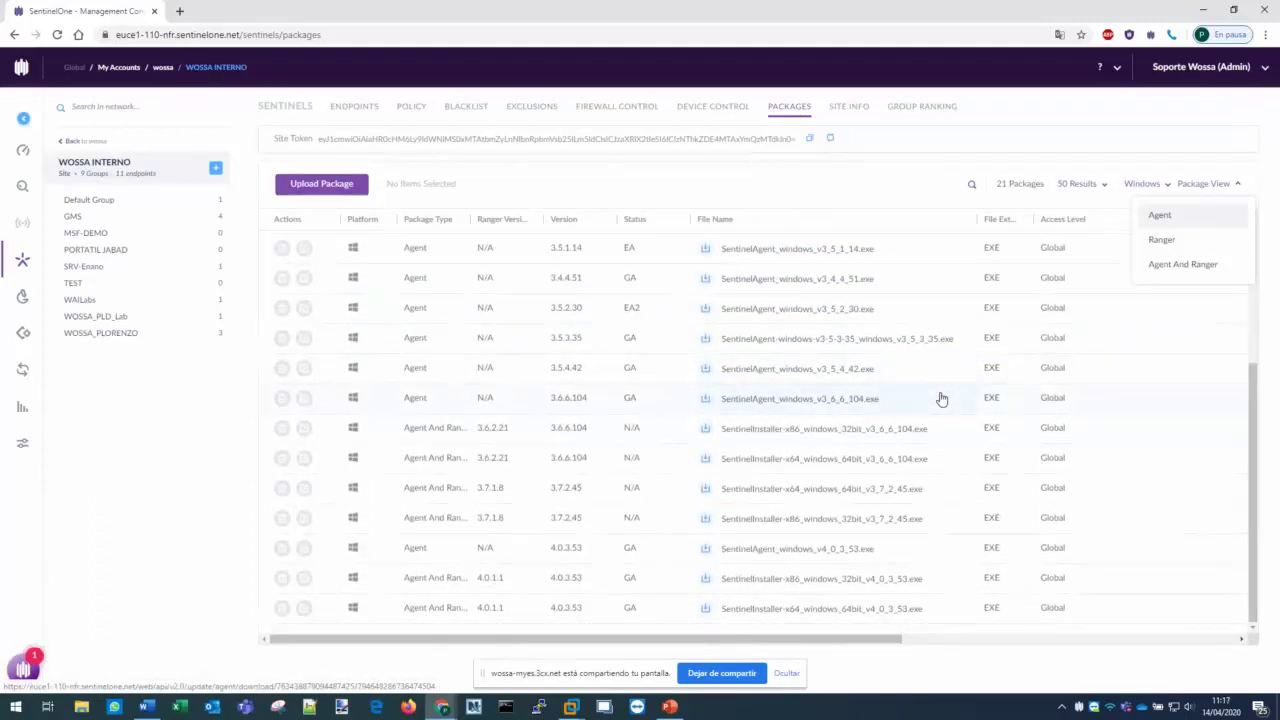
pyautogui.scroll(3, 941, 398)
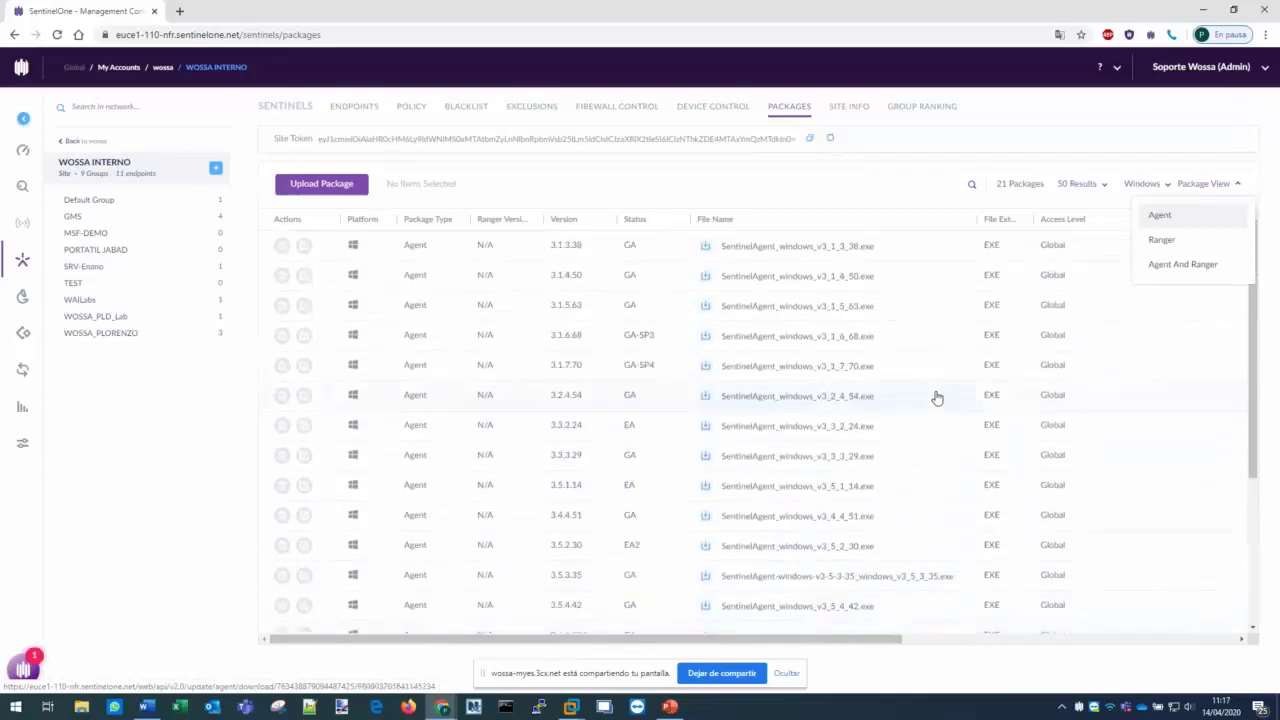
pyautogui.click(180, 11)
# Open the euce1-102 console from the SentinelOne bookmarks and go to its Endpoints list.
pyautogui.click(360, 55)
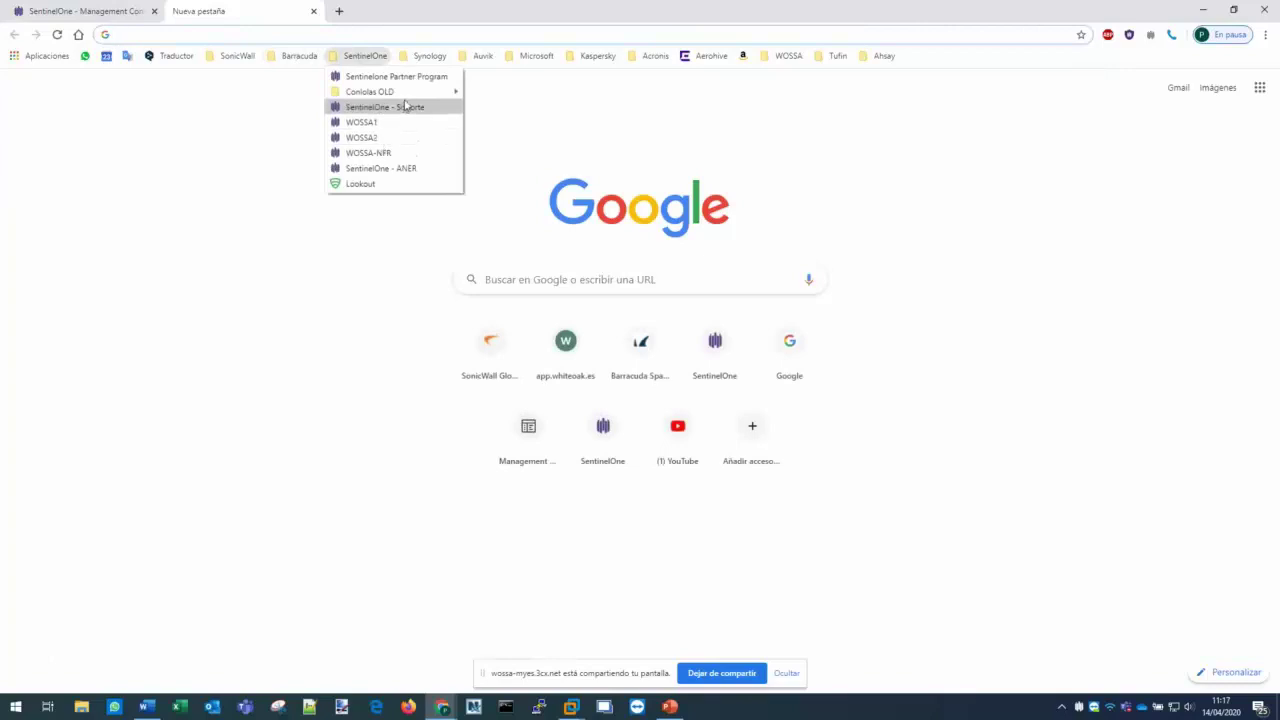
pyautogui.moveTo(440, 92)
pyautogui.click(512, 124)
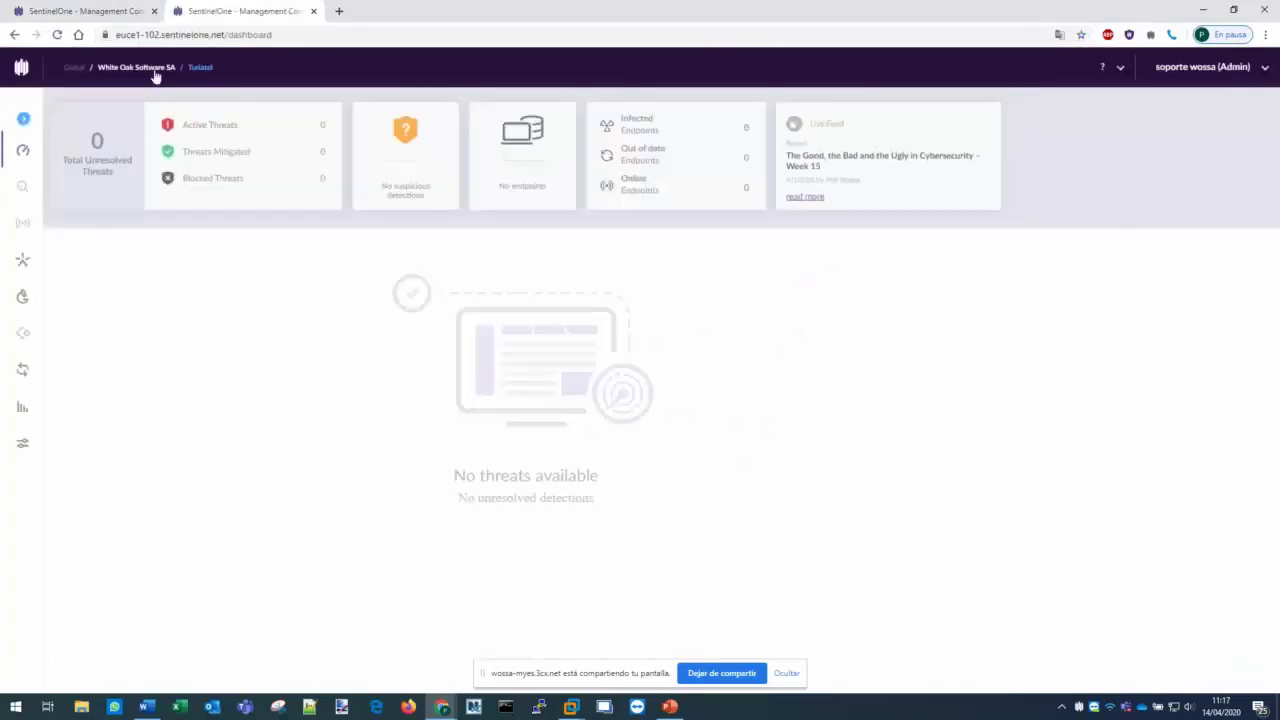
pyautogui.moveTo(29, 289)
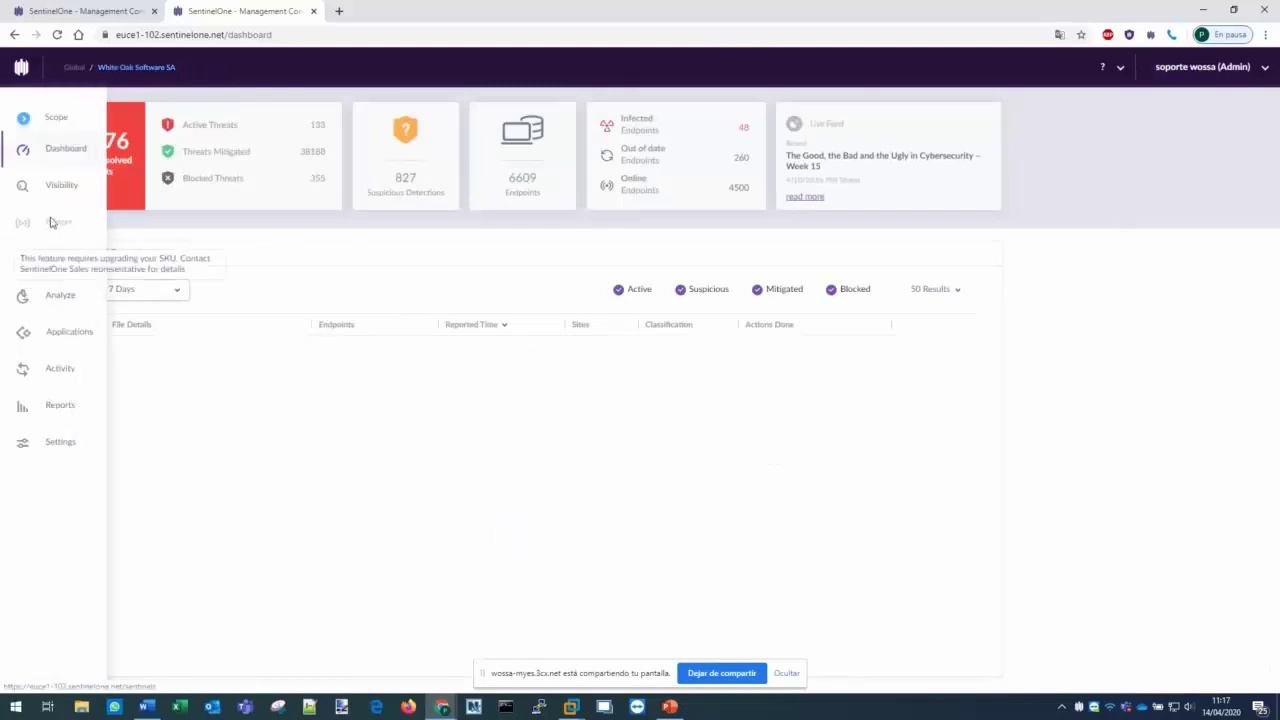
pyautogui.click(53, 268)
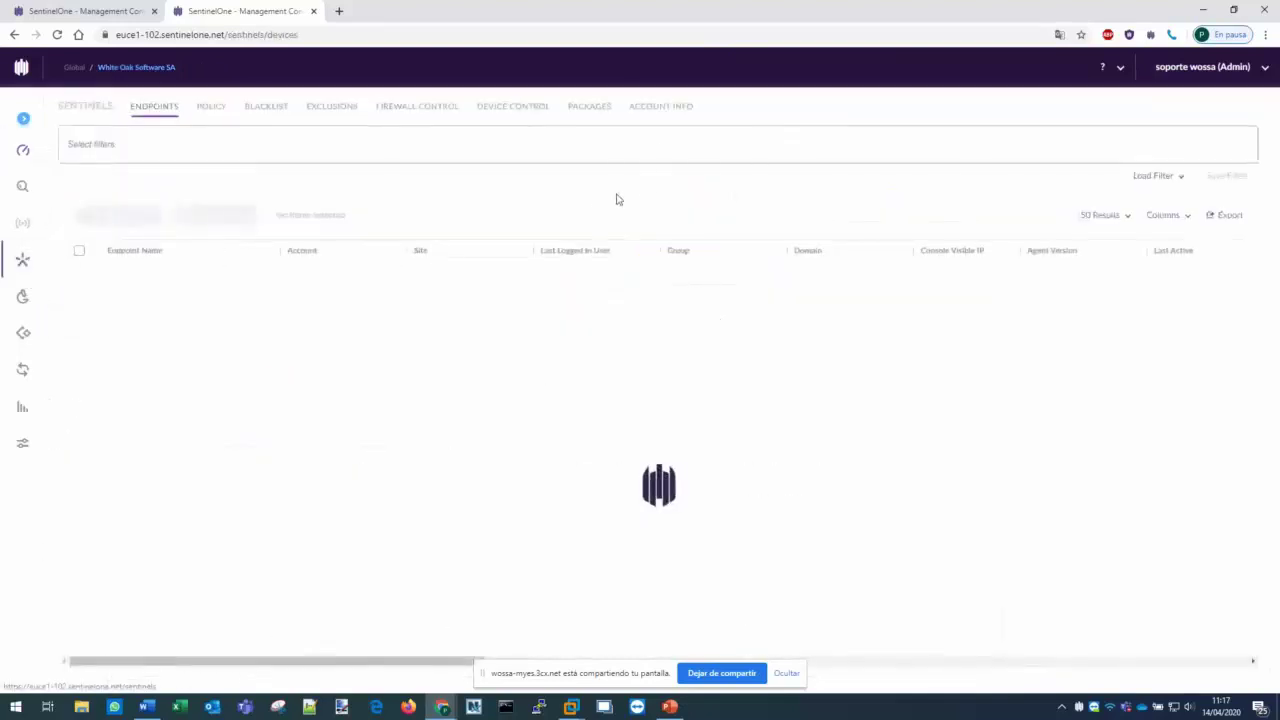
# Show the White Oak Software SA account's packages with Package View set to Agent.
pyautogui.click(578, 109)
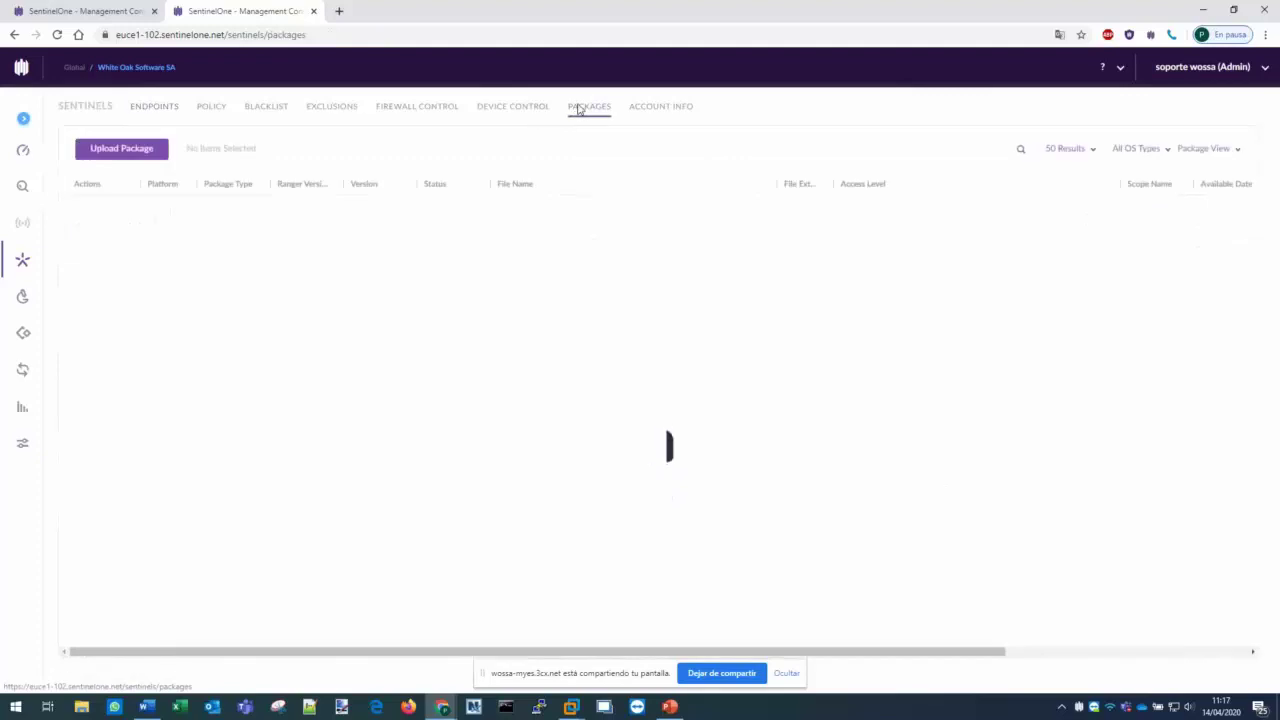
pyautogui.click(1211, 149)
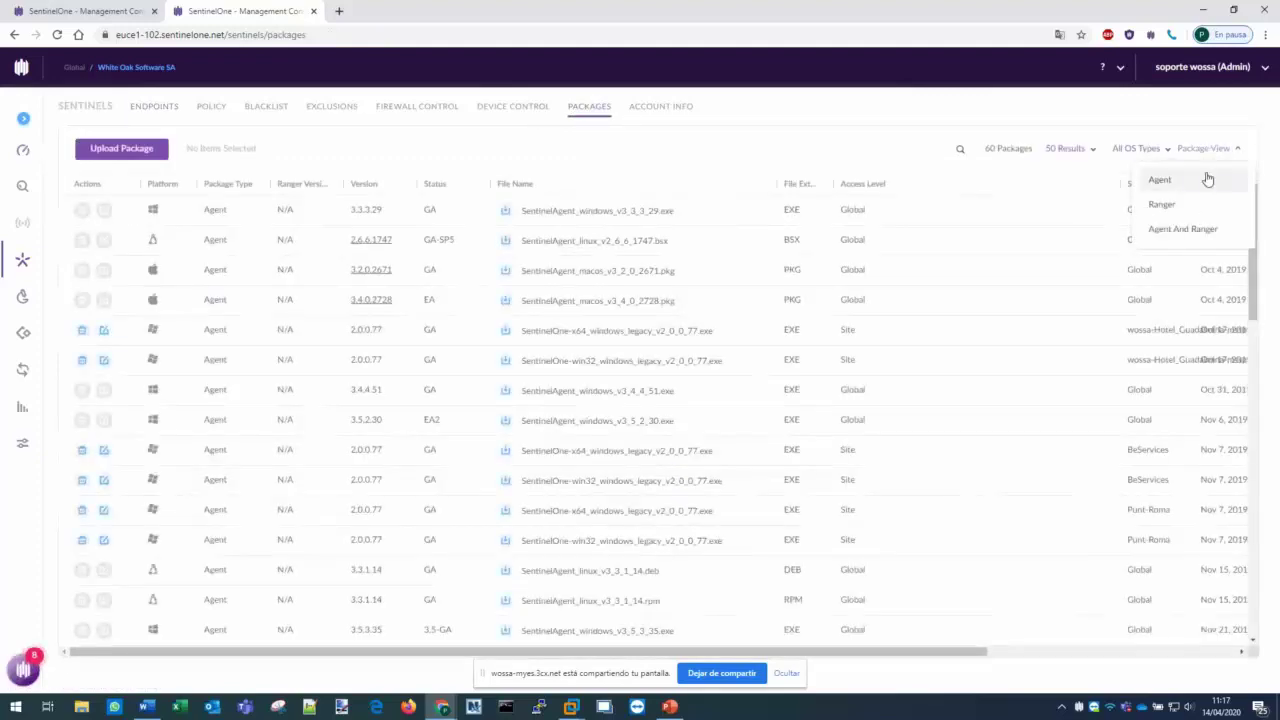
pyautogui.click(1207, 179)
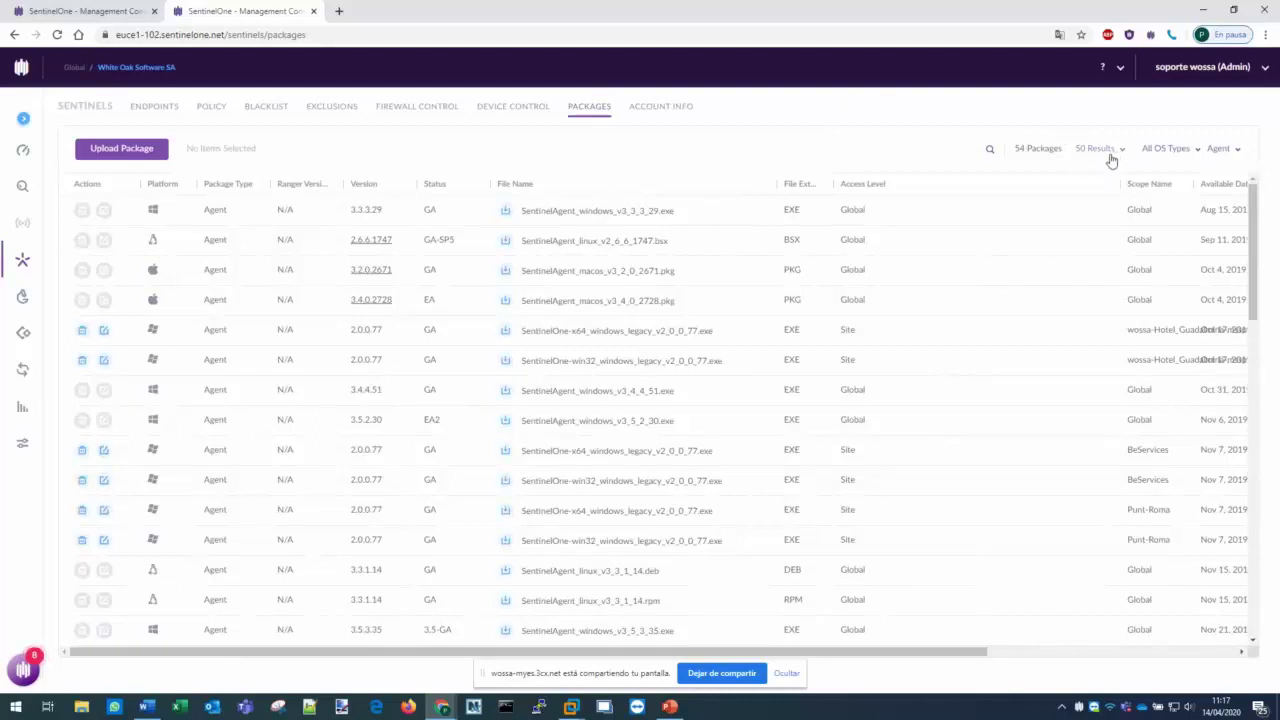
pyautogui.click(1160, 162)
# Limit the list to Windows and review the 12 Agent packages, 3.3.3.29 to 4.0.3.53.
pyautogui.click(1157, 180)
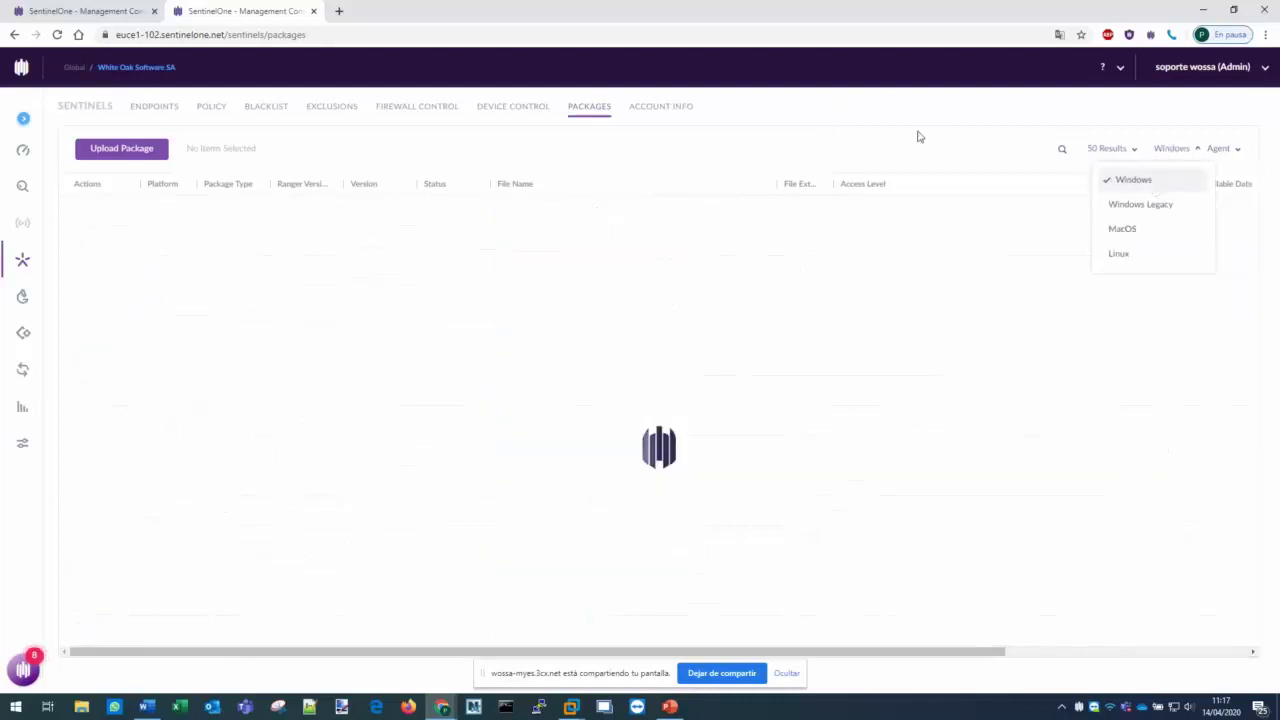
pyautogui.click(910, 136)
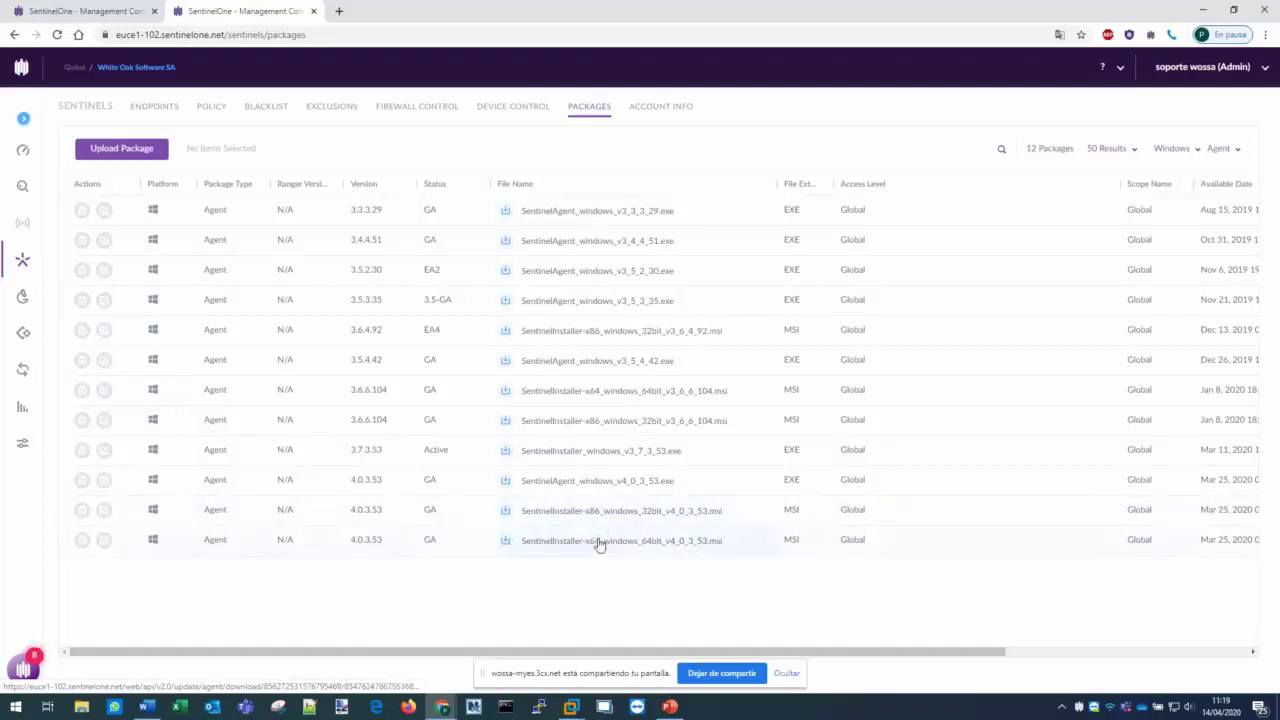
# Clear the Agent filter and switch the OS filter from Windows to Windows Legacy.
pyautogui.click(1224, 149)
pyautogui.click(1194, 184)
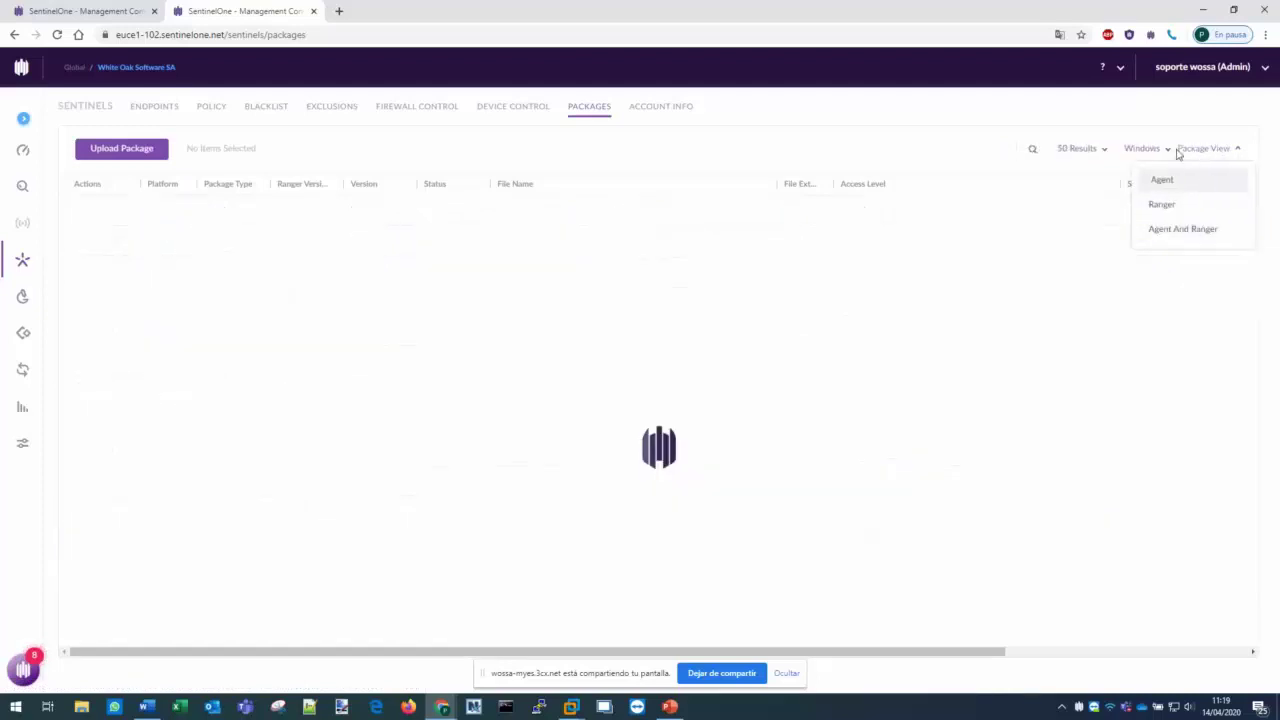
pyautogui.click(1160, 153)
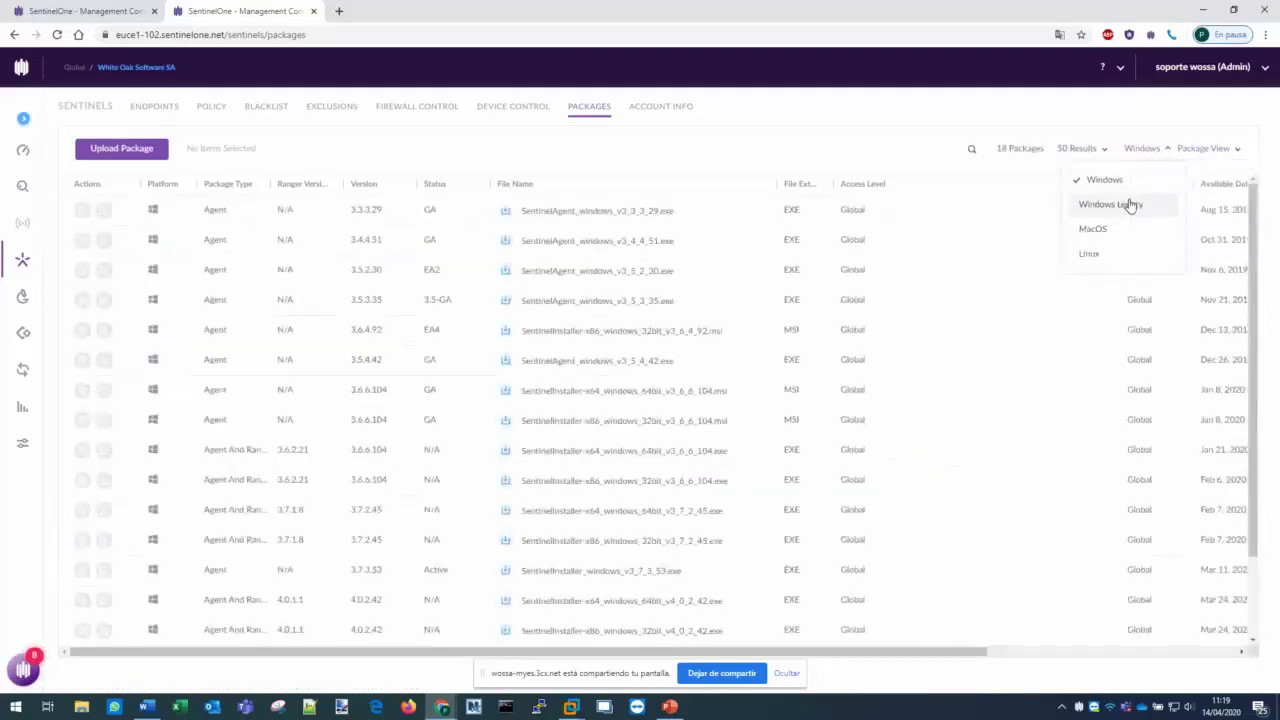
pyautogui.click(1130, 205)
pyautogui.click(1106, 181)
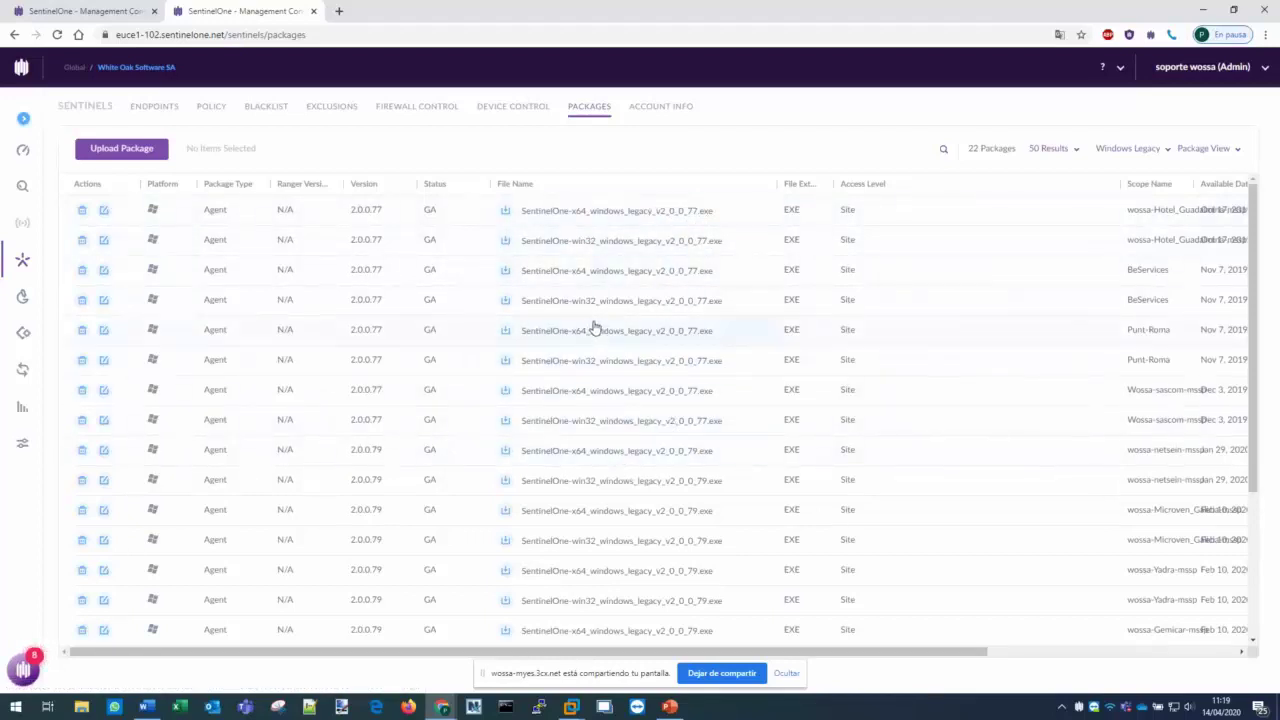
# Back in the WOSSA INTERNO tab, scroll the package list and select the Site Token string.
pyautogui.click(129, 12)
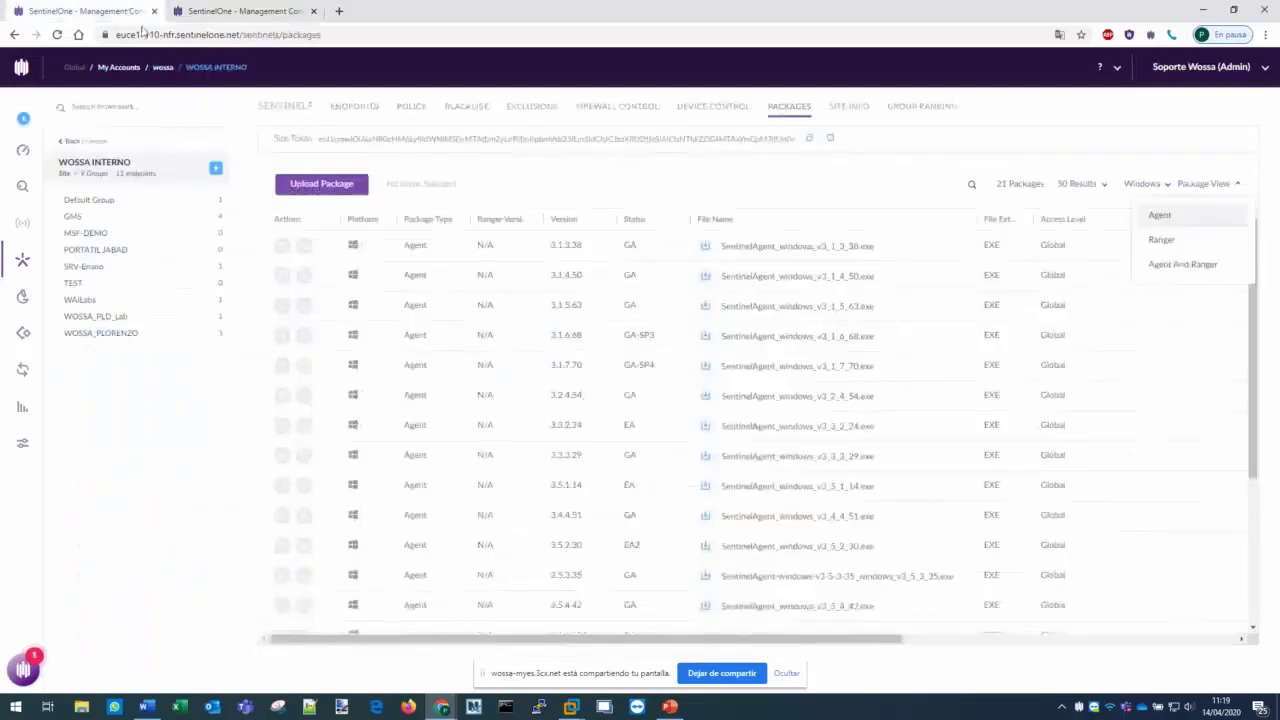
pyautogui.click(857, 196)
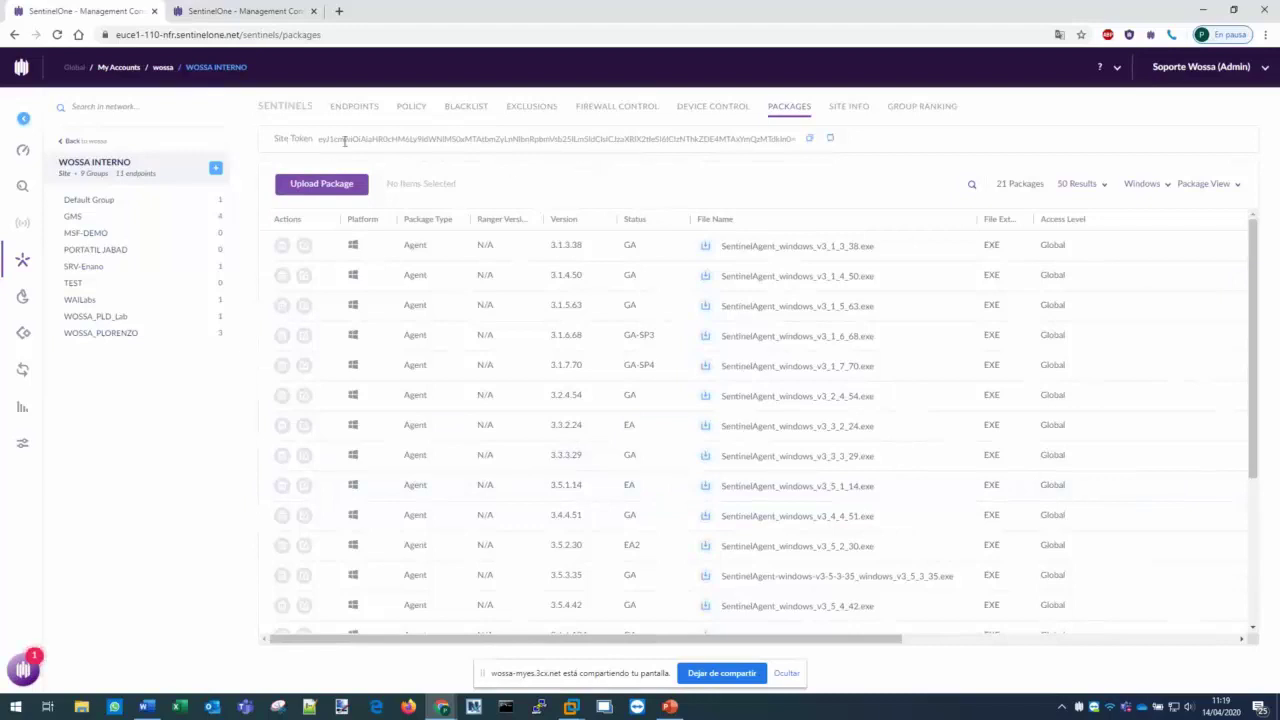
pyautogui.doubleClick(344, 141)
pyautogui.click(600, 171)
pyautogui.scroll(-1, 700, 484)
pyautogui.scroll(-3, 700, 484)
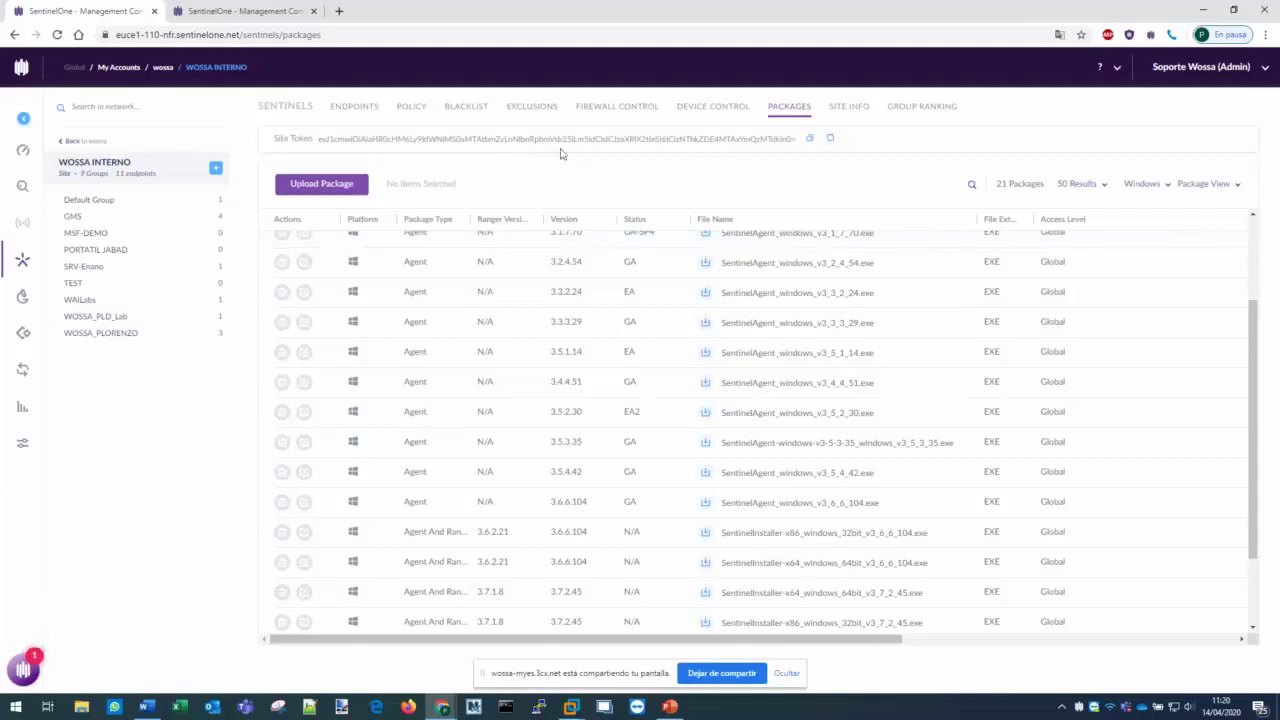
pyautogui.doubleClick(600, 140)
pyautogui.click(690, 193)
# On WOSSA INTERNO's Endpoints page, select all 11 endpoints and review available actions without applying any.
pyautogui.click(372, 118)
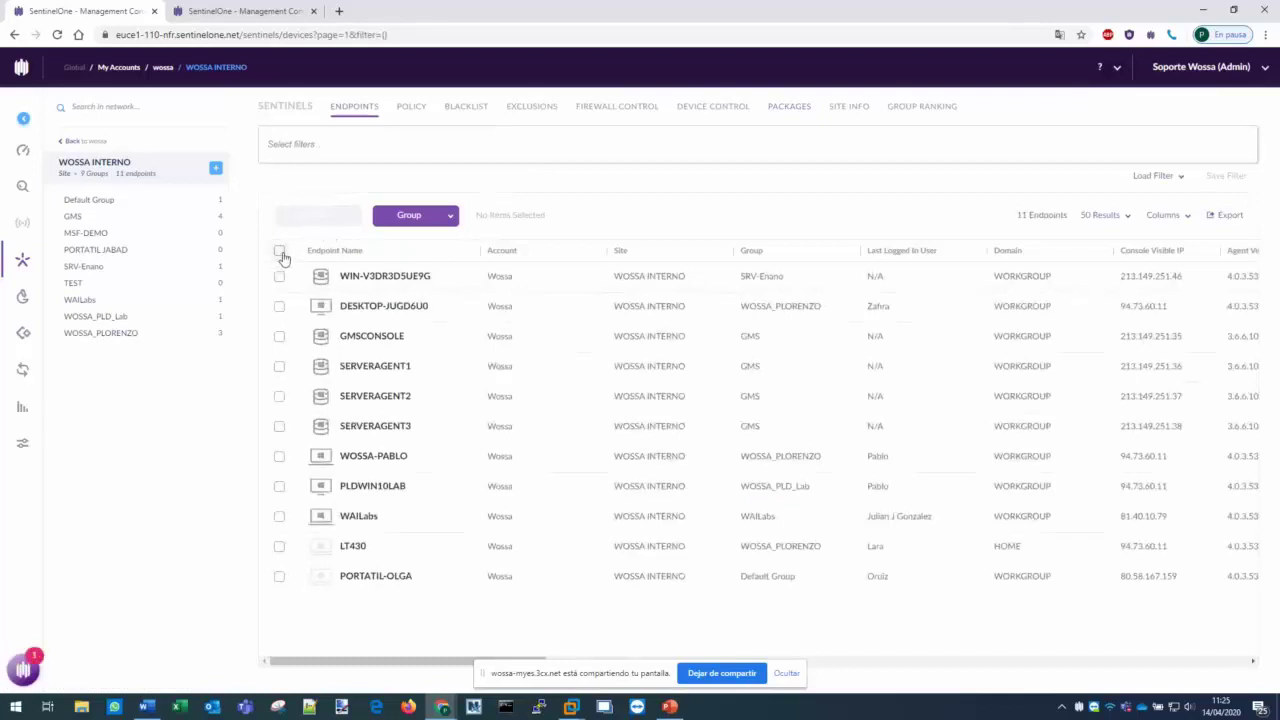
pyautogui.click(281, 252)
pyautogui.click(310, 218)
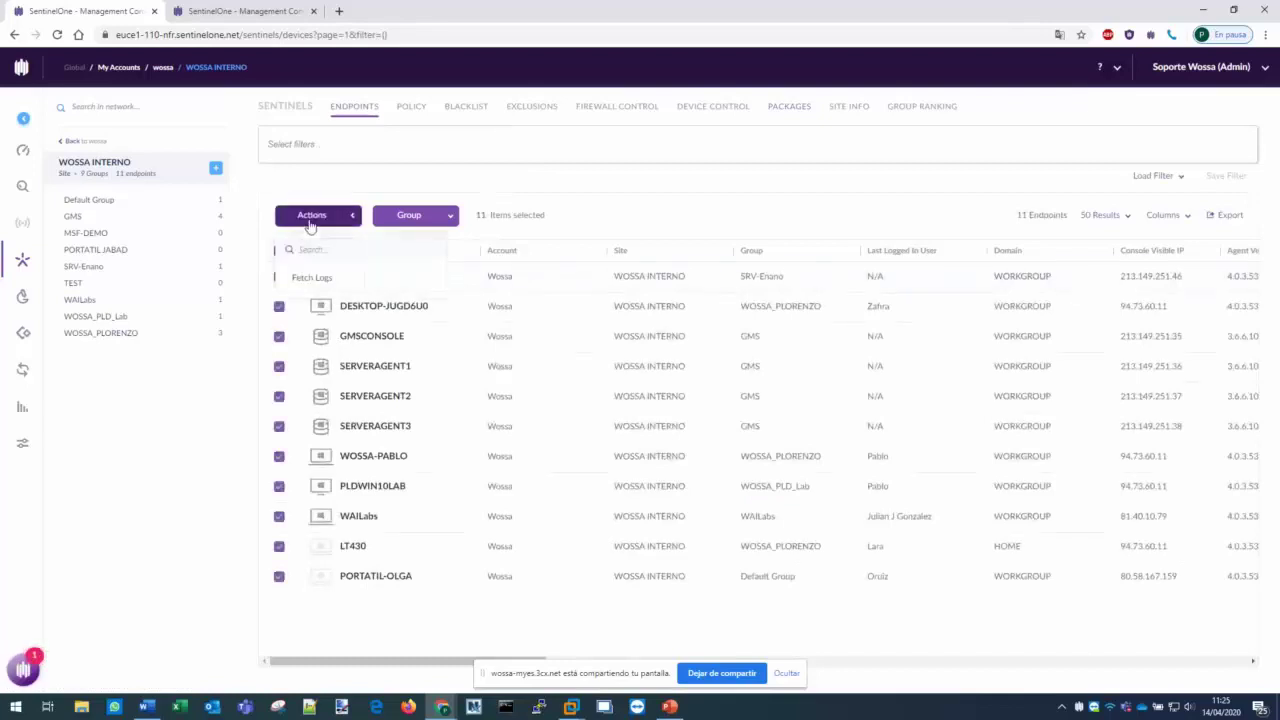
pyautogui.scroll(-2, 385, 330)
pyautogui.scroll(-3, 387, 336)
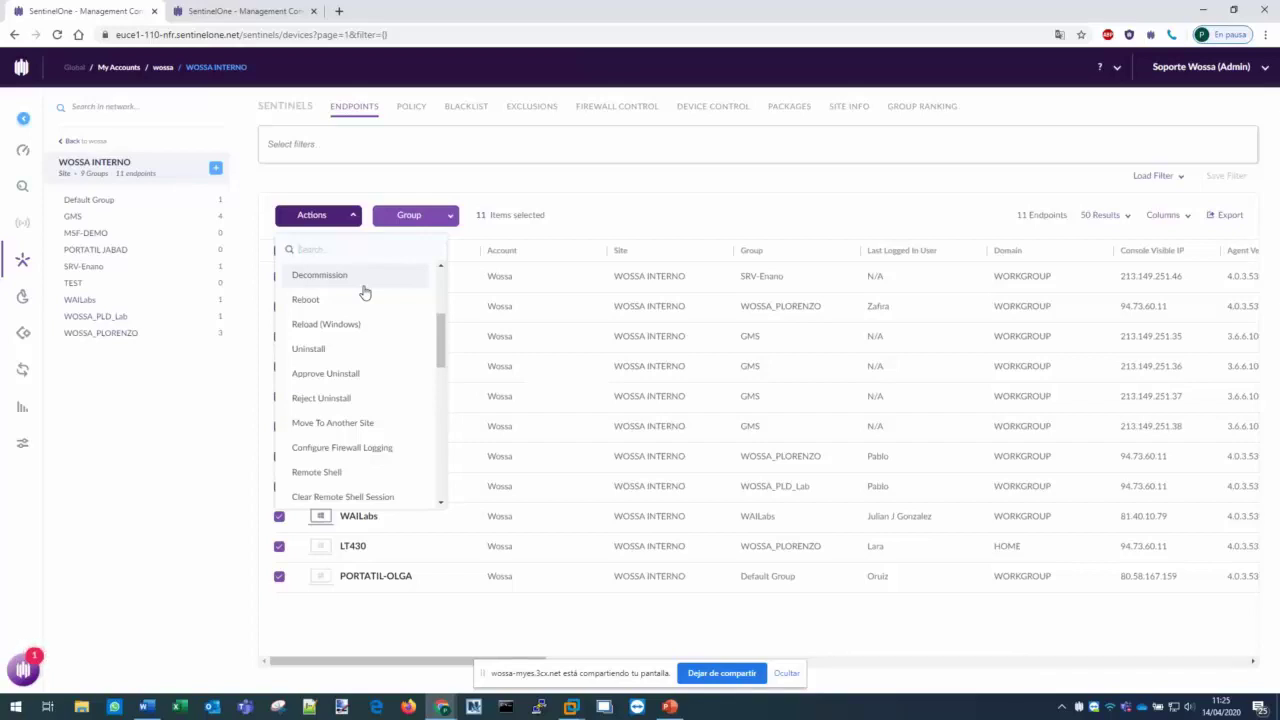
pyautogui.click(556, 170)
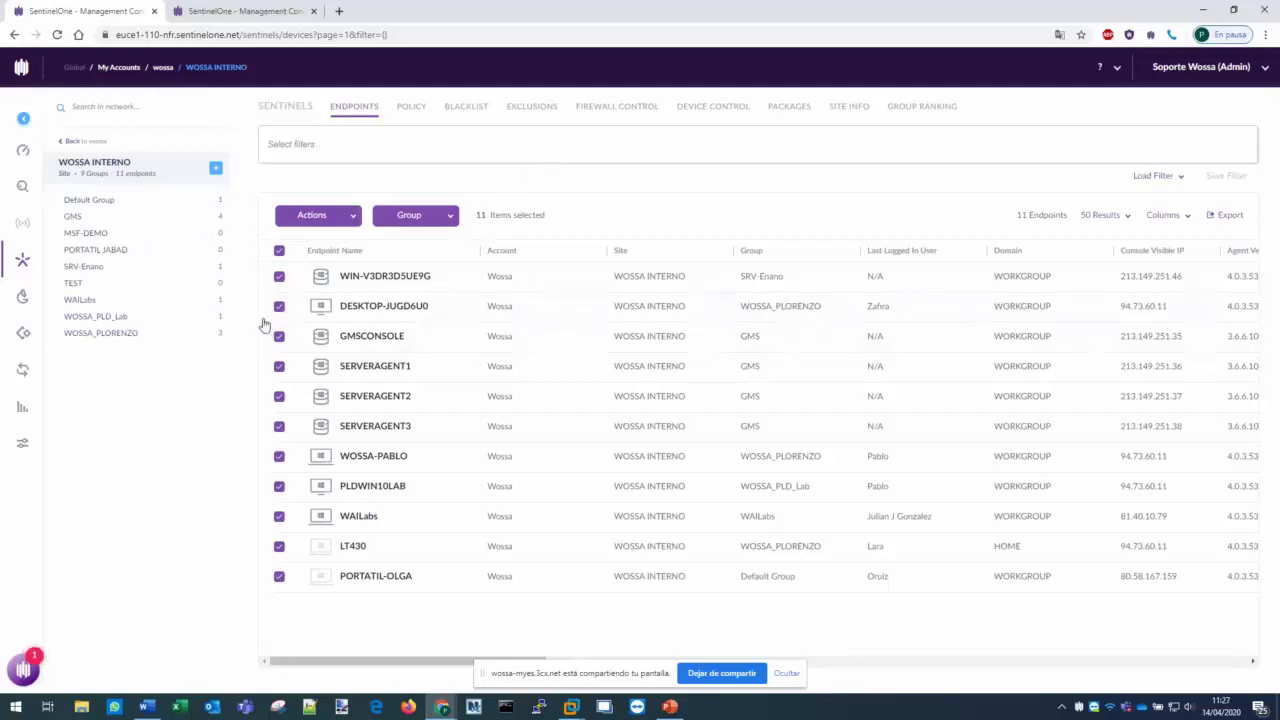
pyautogui.click(330, 214)
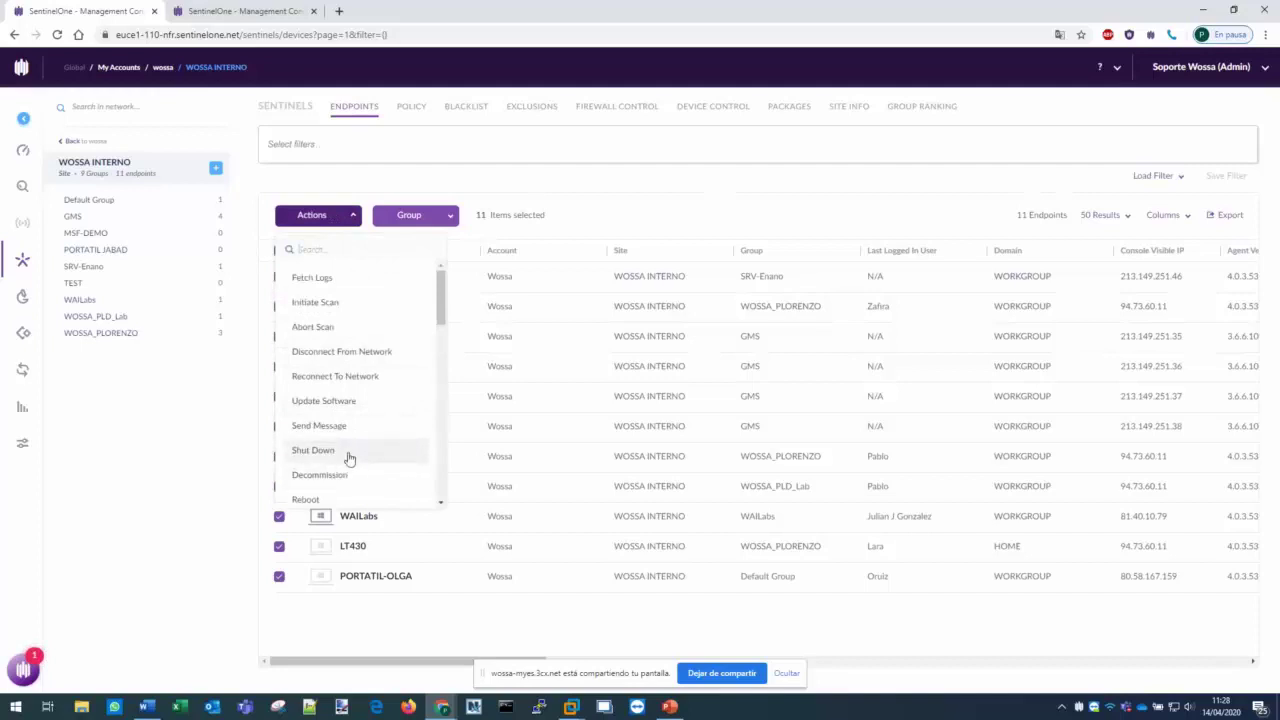
pyautogui.scroll(-1, 360, 395)
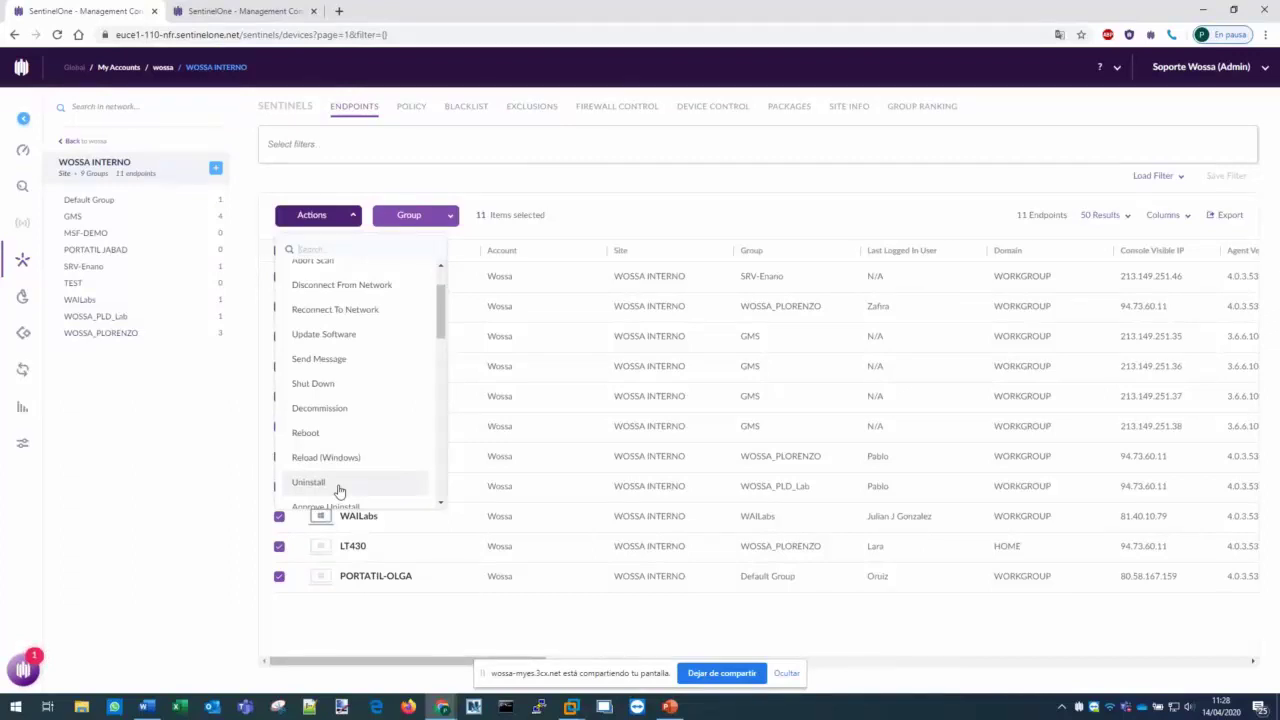
pyautogui.scroll(-1, 345, 488)
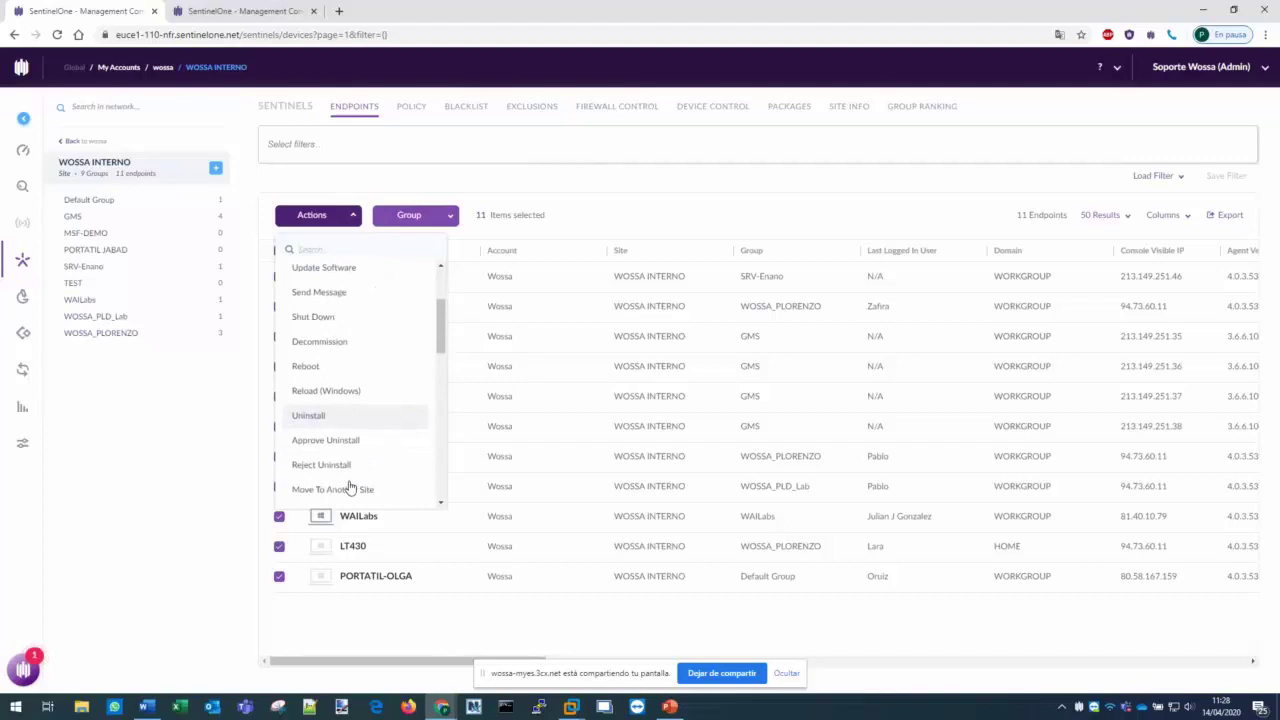
pyautogui.click(183, 466)
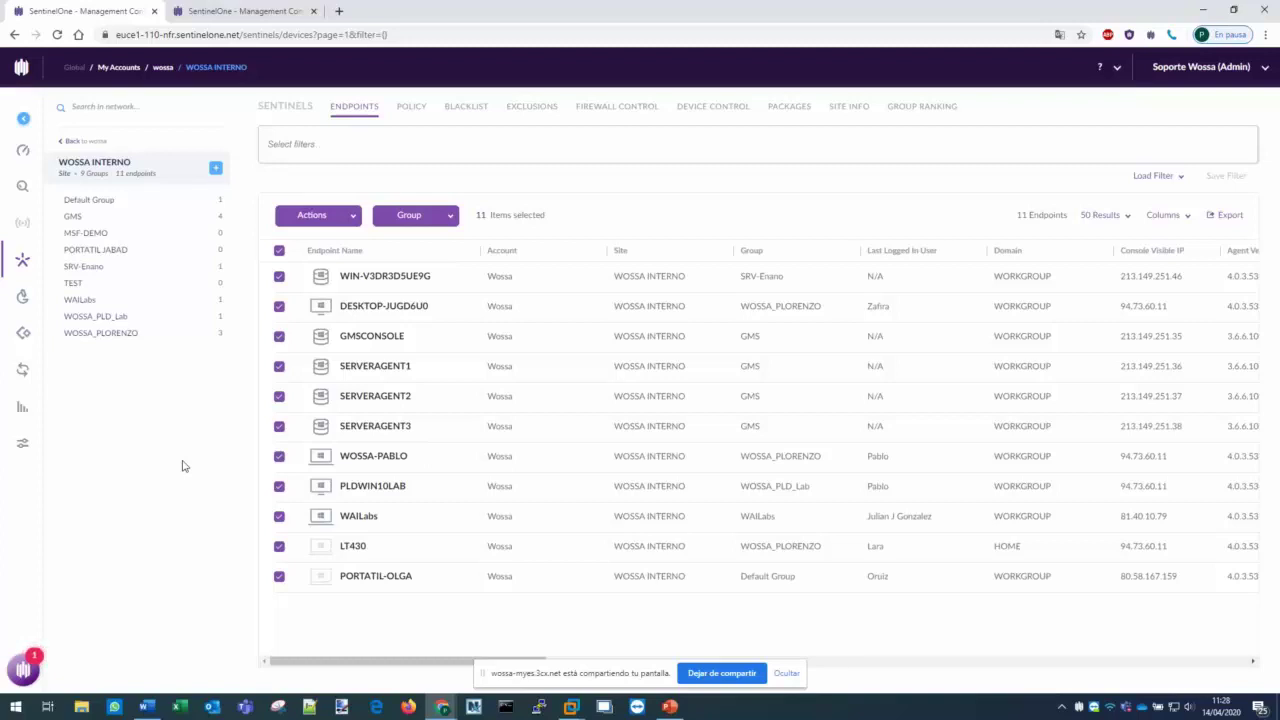
# Search 'pan' for Control Panel, open the uninstall programs list, and select Sentinel Agent 4.0.3.53.
pyautogui.click(15, 707)
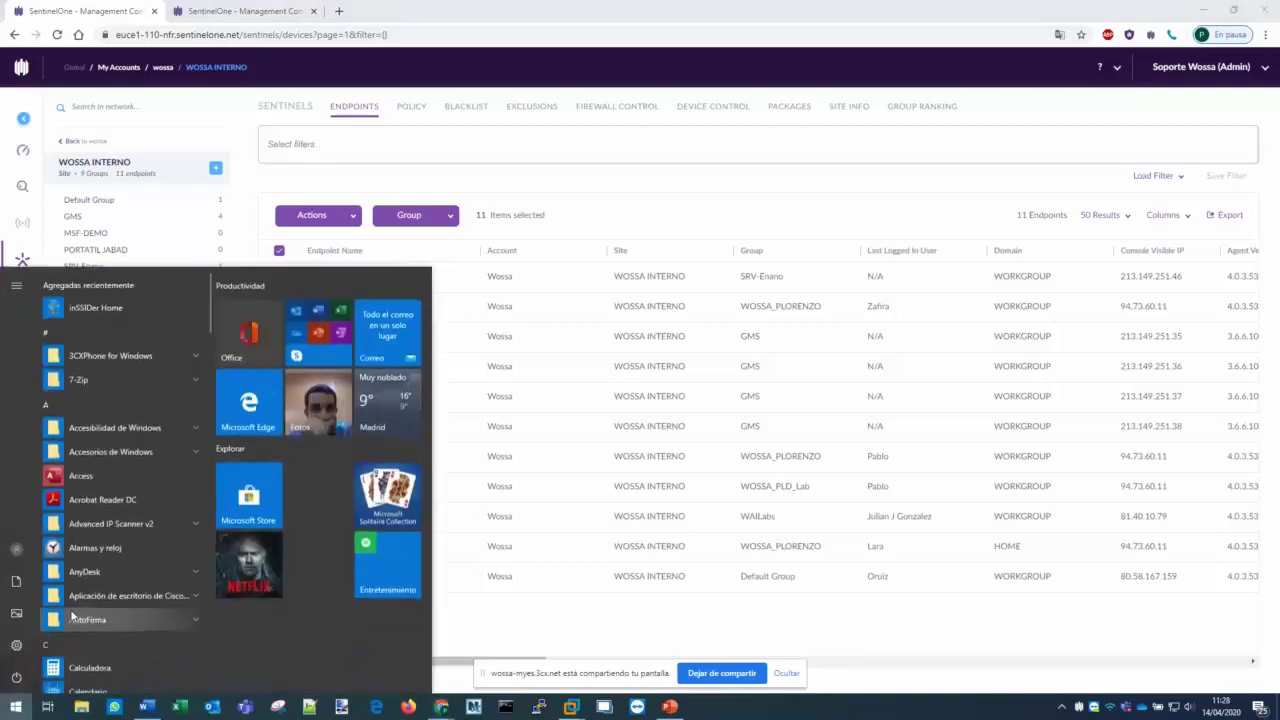
pyautogui.write('pan')
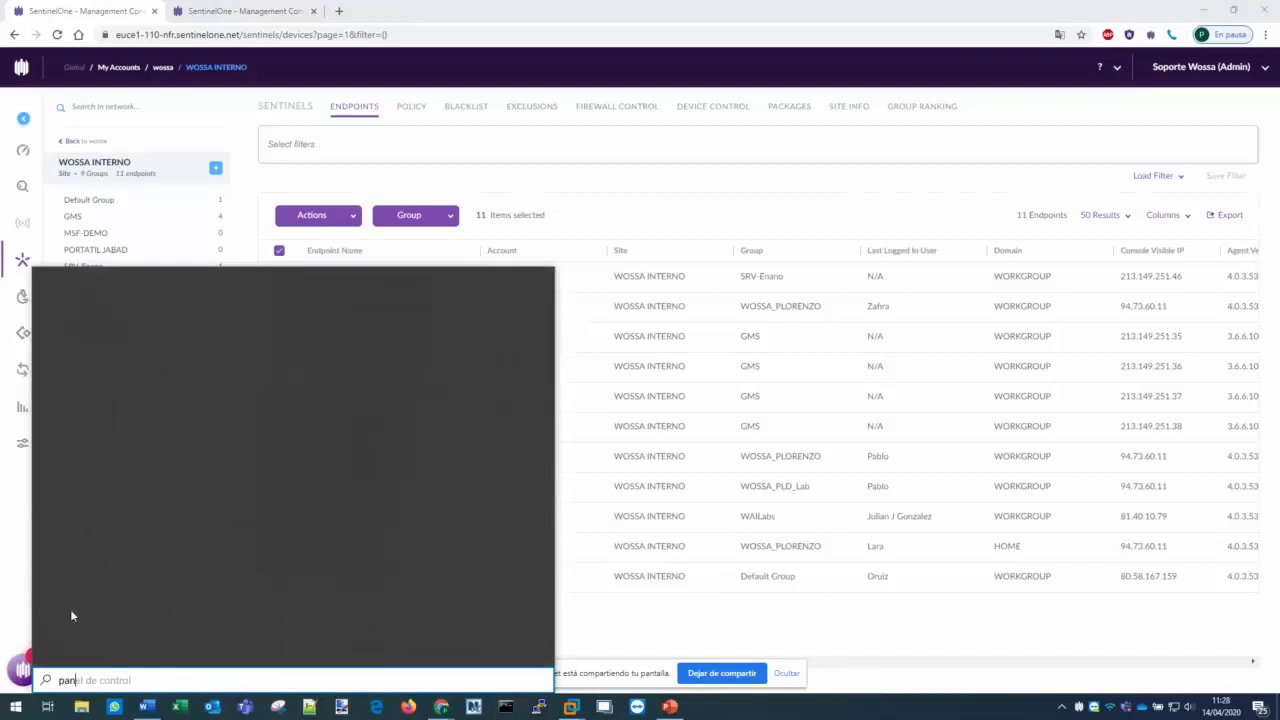
pyautogui.press('Escape')
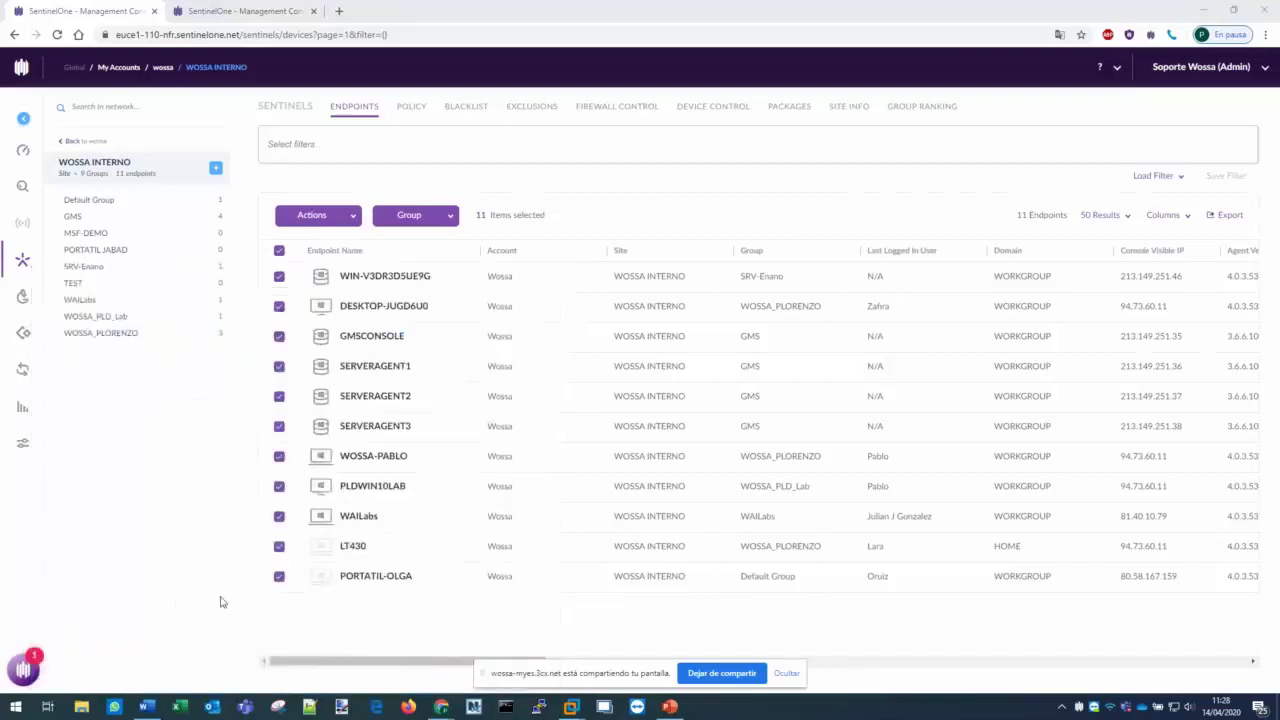
pyautogui.click(523, 420)
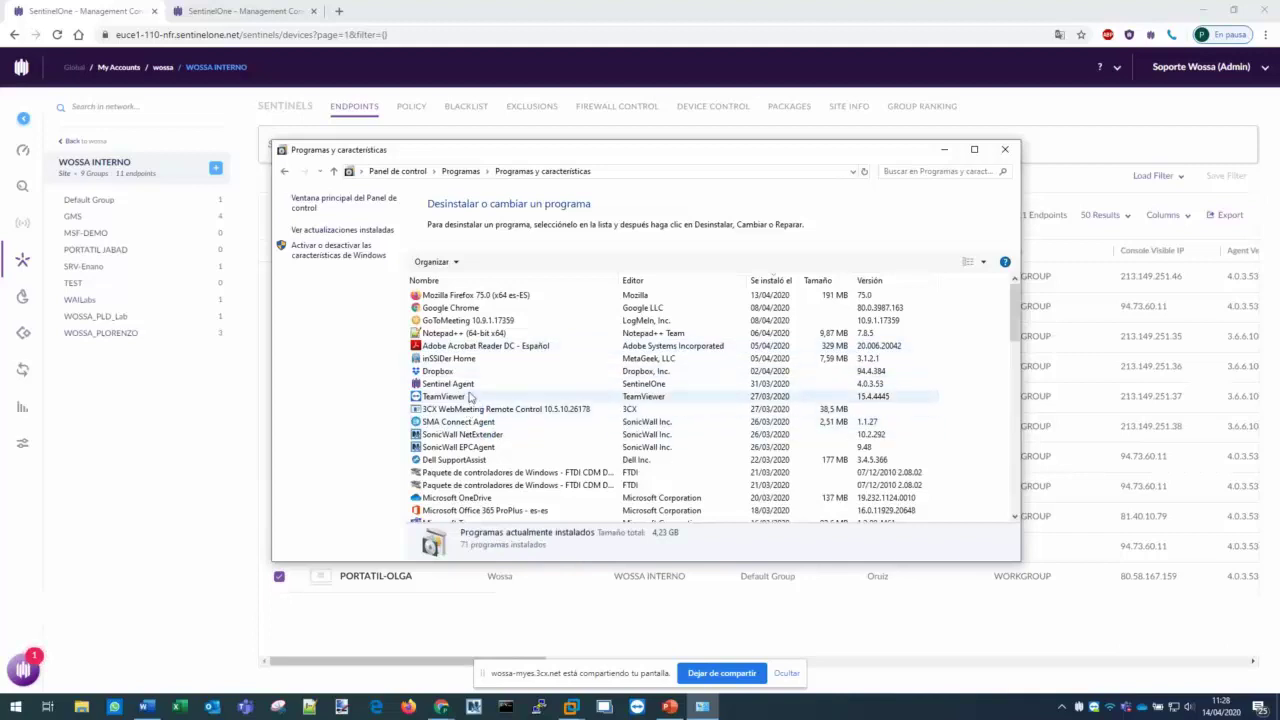
pyautogui.click(465, 384)
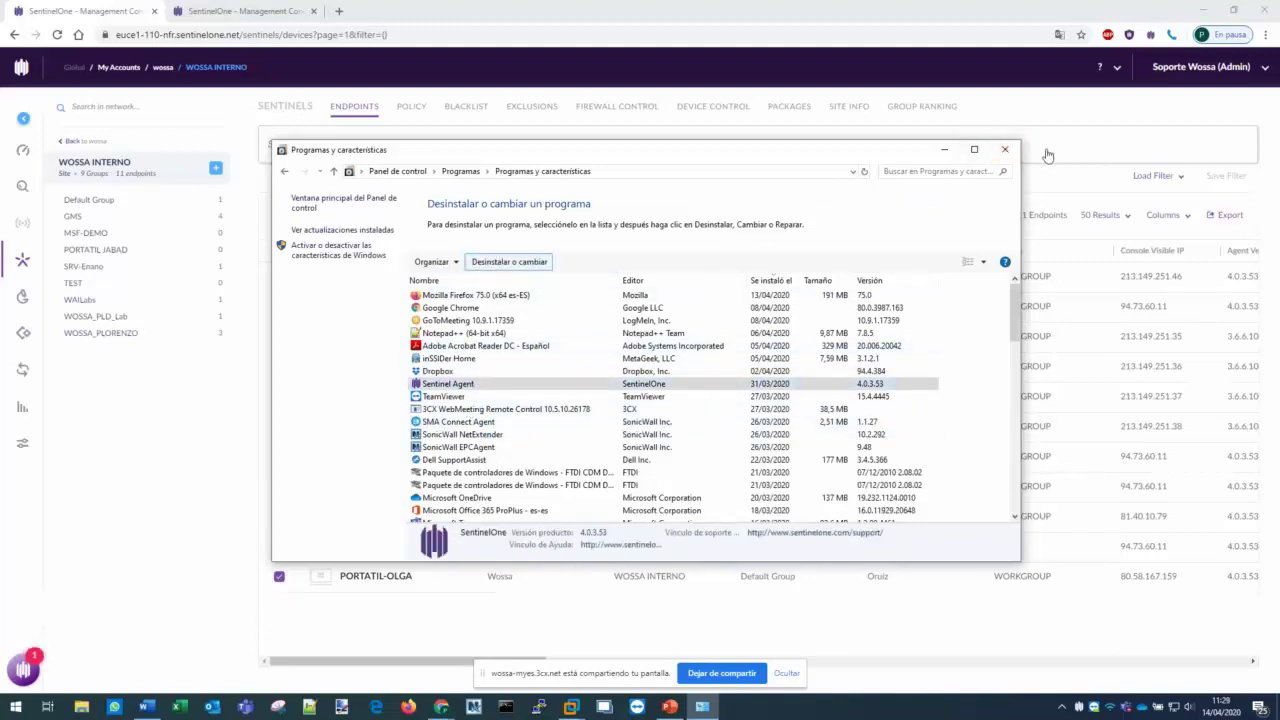
# Launch the Sentinel Agent uninstaller, move it over the endpoint list, and browse the console's actions list.
pyautogui.click(1005, 149)
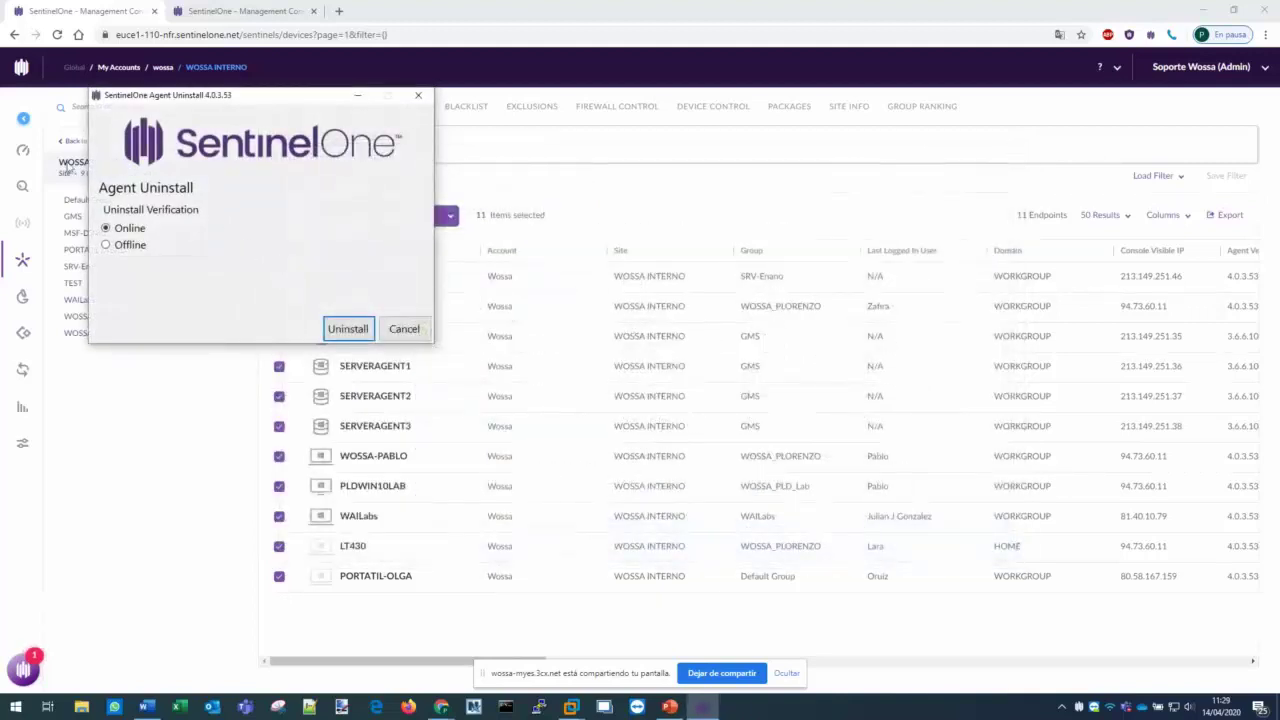
pyautogui.moveTo(197, 97); pyautogui.dragTo(203, 142)
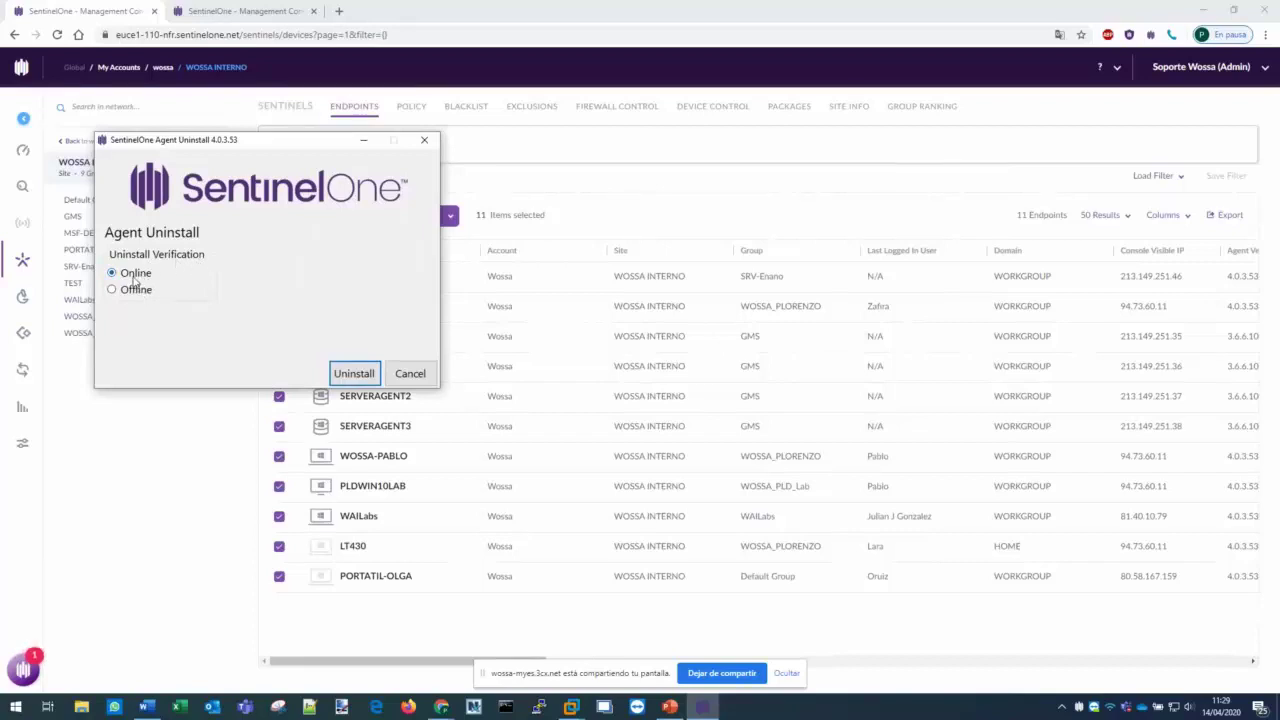
pyautogui.moveTo(291, 152); pyautogui.dragTo(759, 335)
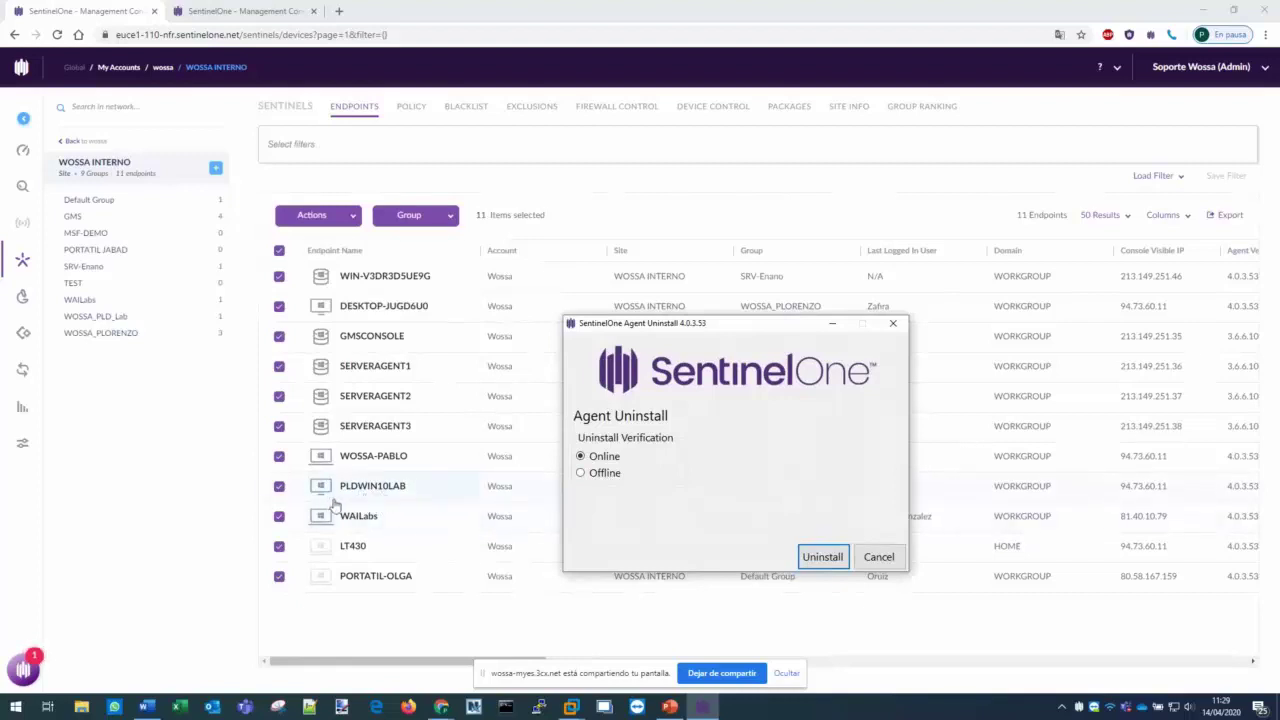
pyautogui.click(311, 215)
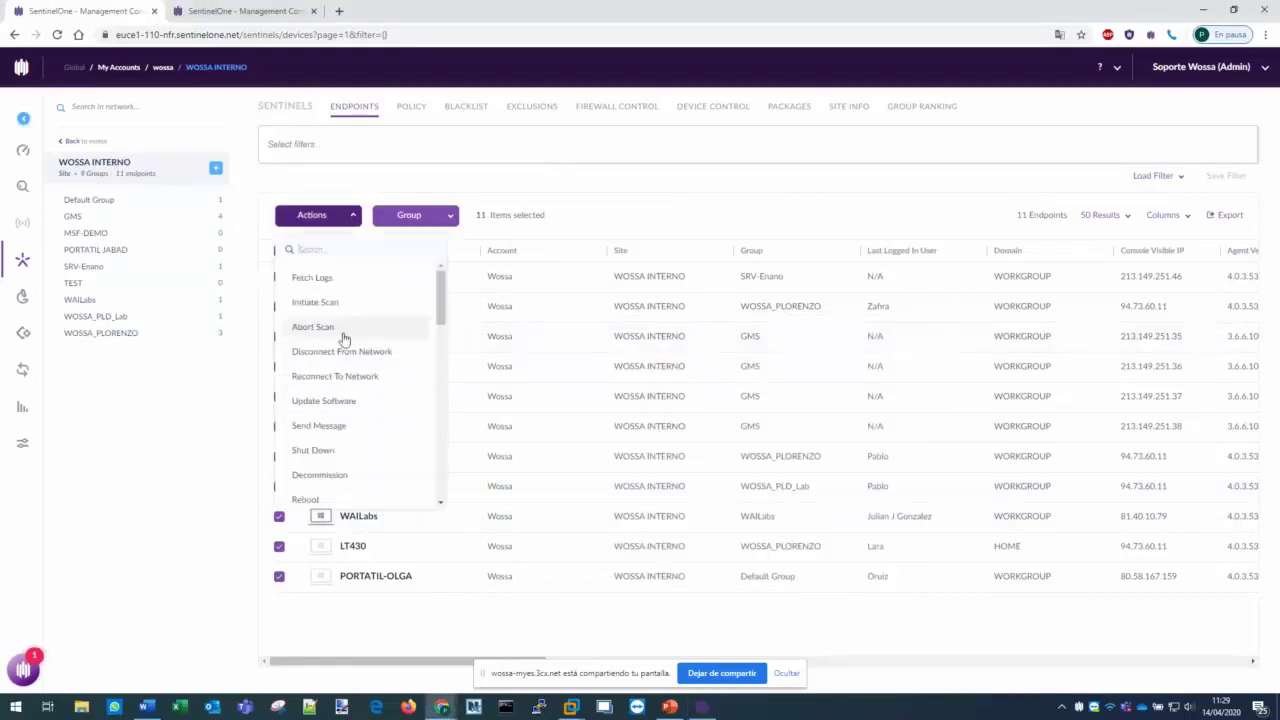
pyautogui.scroll(-1, 384, 446)
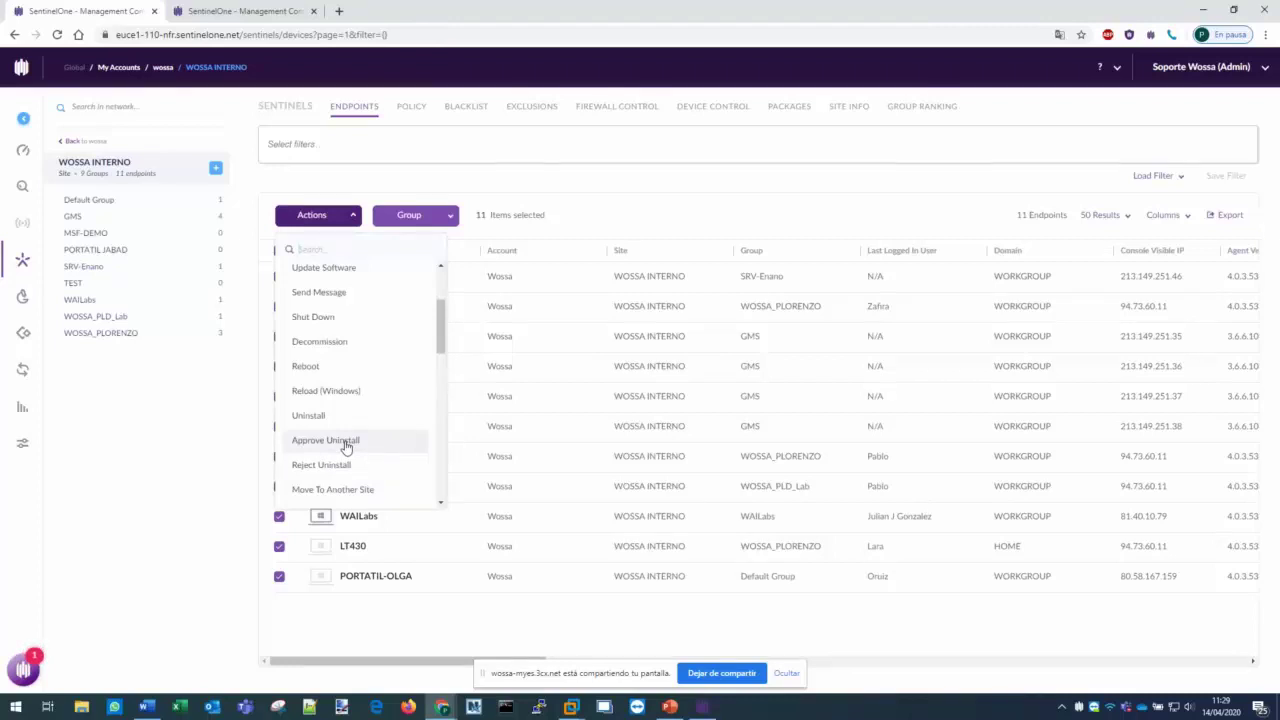
pyautogui.click(55, 481)
# Deselect all 11 endpoints, switch uninstall verification to Offline, and close the uninstaller without removing.
pyautogui.click(279, 250)
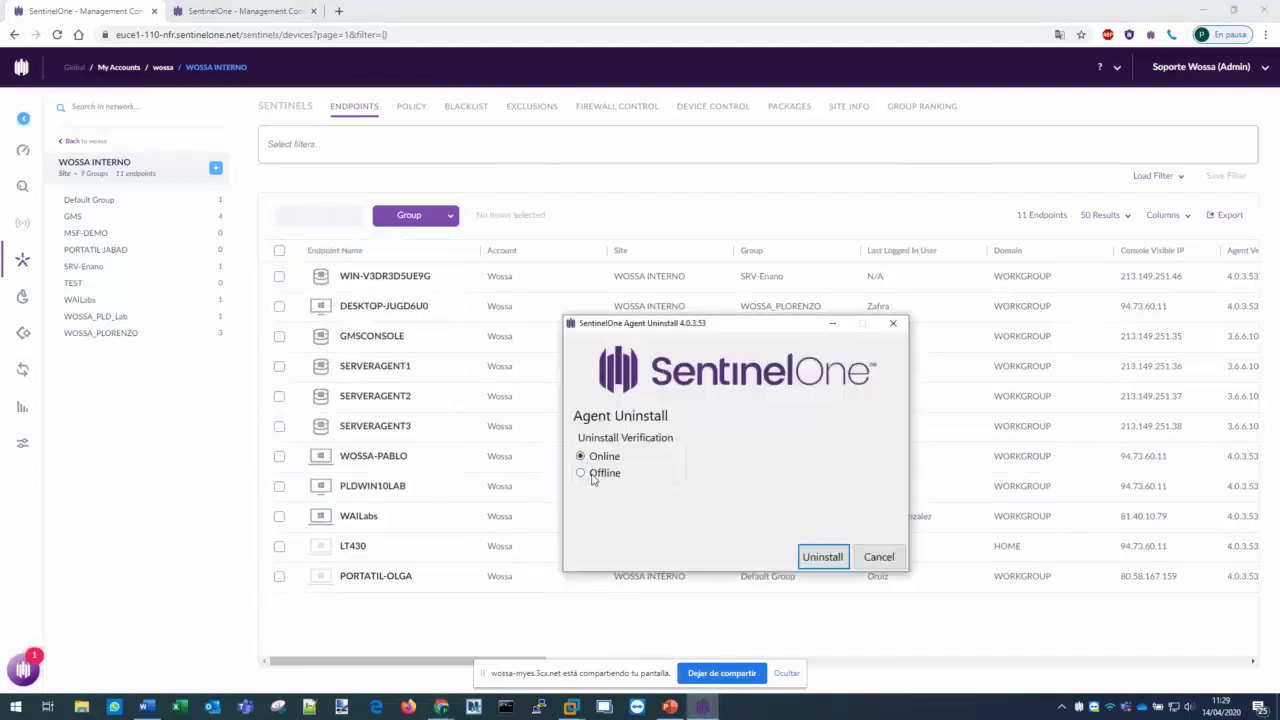
pyautogui.click(590, 475)
pyautogui.click(893, 323)
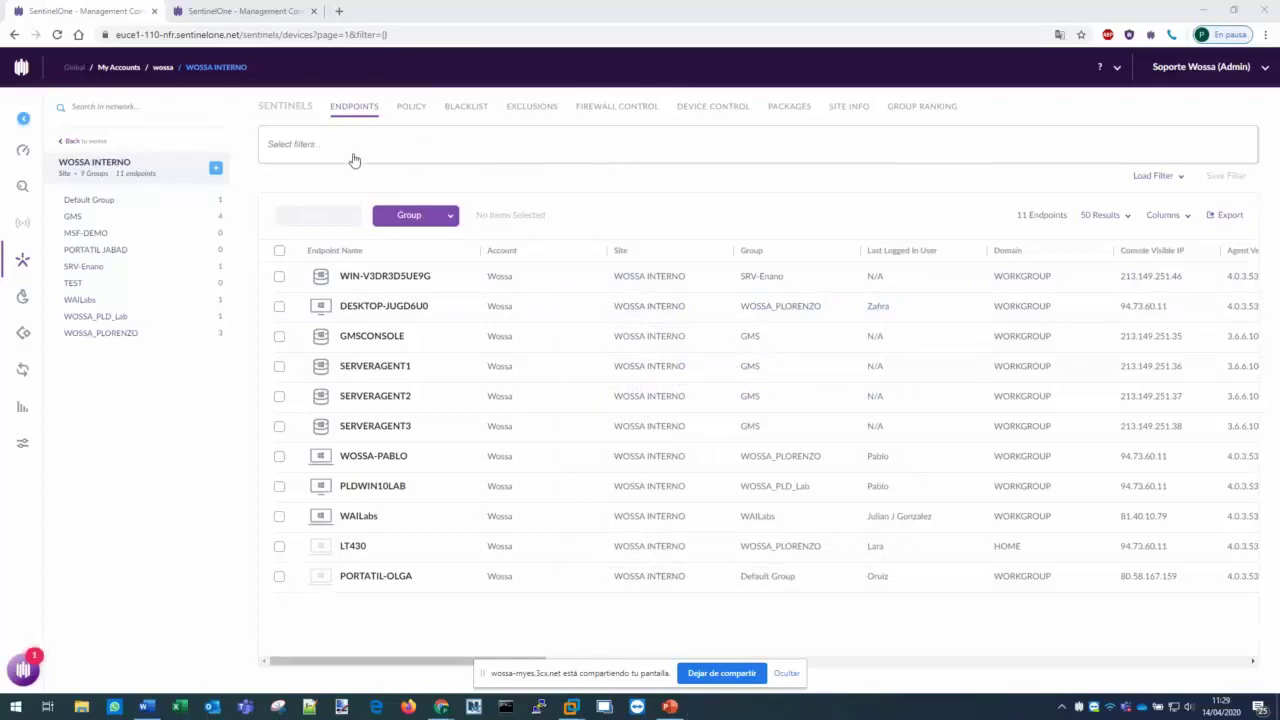
# Open the WOSSA-PABLO endpoint's details and select only that endpoint in the list.
pyautogui.click(373, 458)
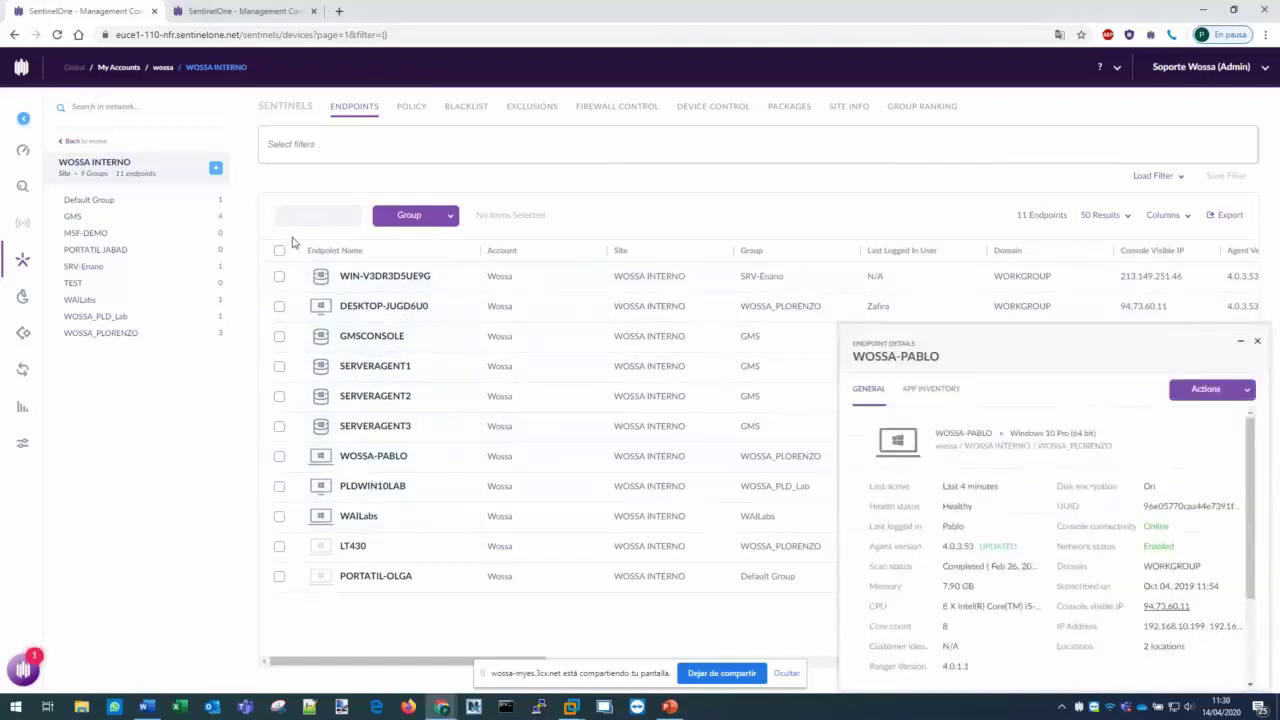
pyautogui.click(280, 457)
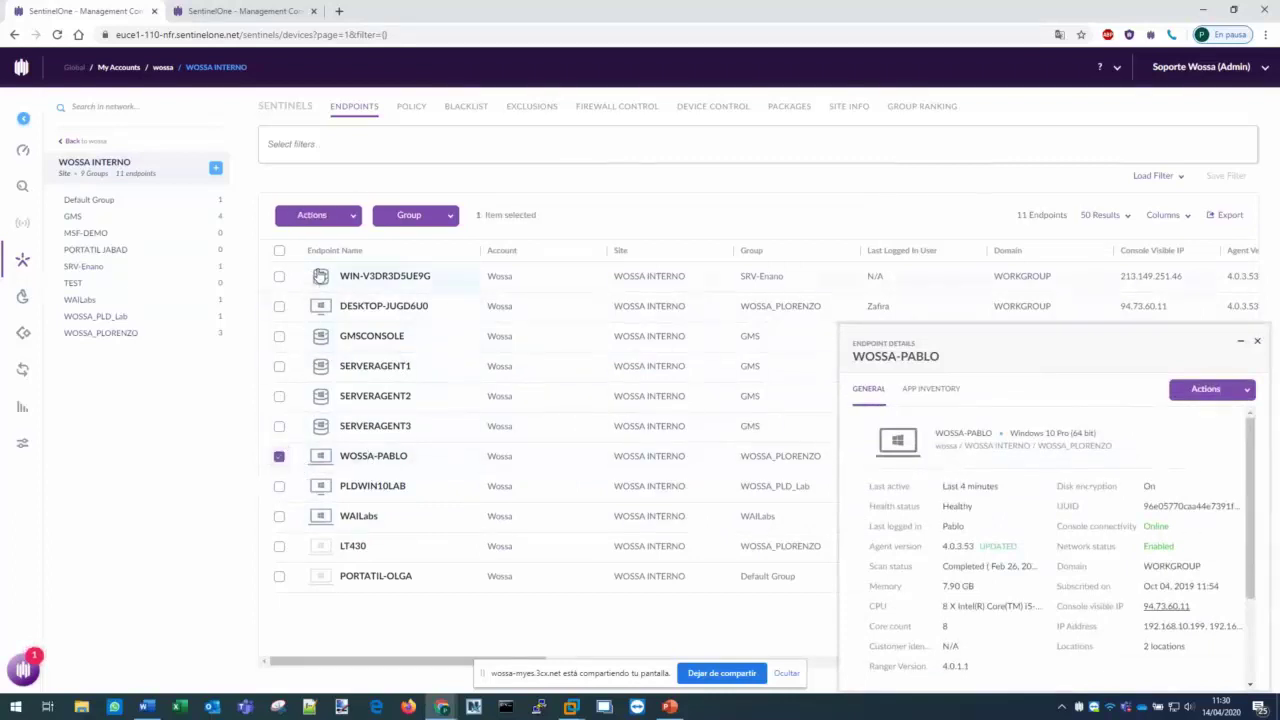
pyautogui.scroll(-3, 380, 415)
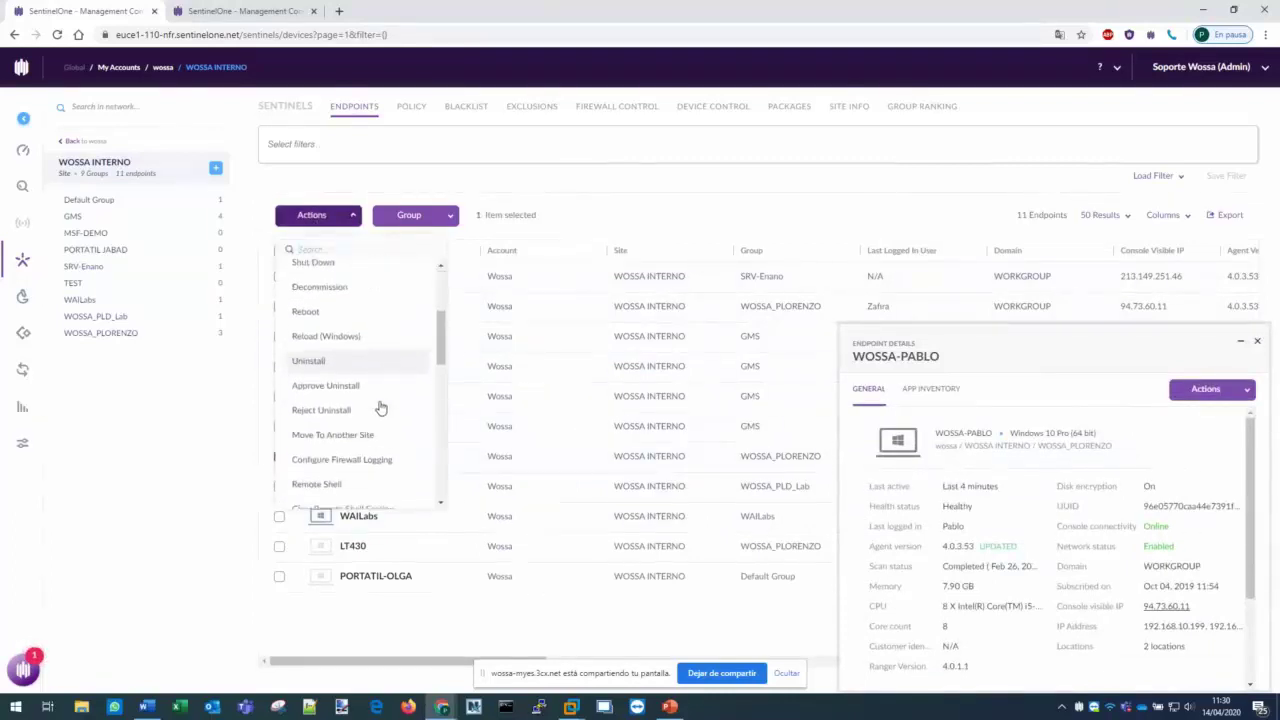
pyautogui.scroll(-5, 380, 413)
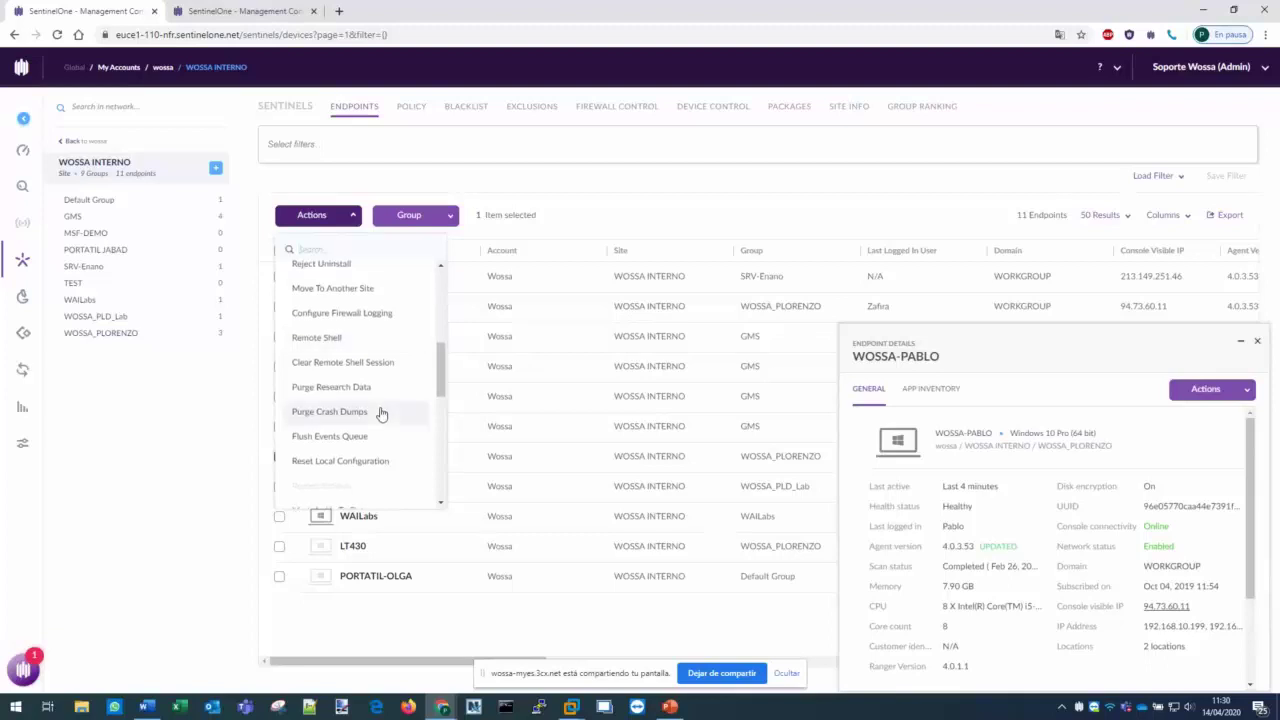
pyautogui.scroll(-5, 394, 372)
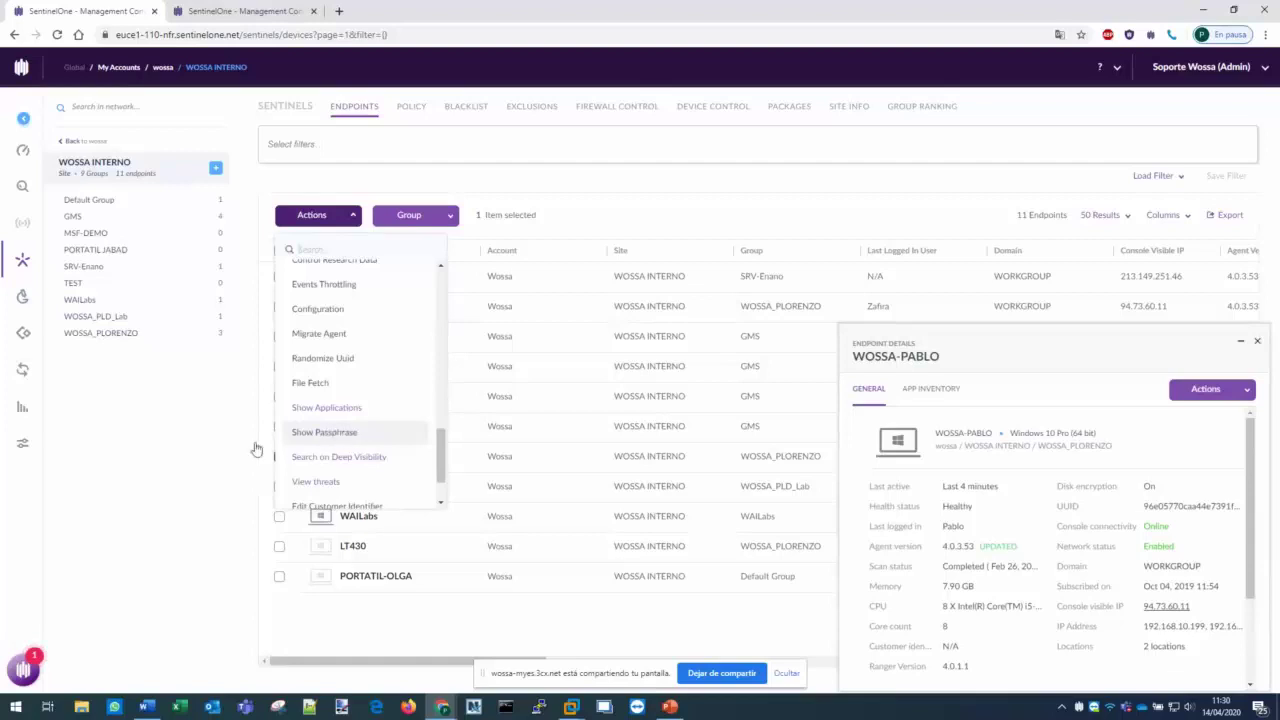
pyautogui.click(1100, 398)
# Choose Show Passphrase from the WOSSA-PABLO details panel's Actions.
pyautogui.click(1207, 390)
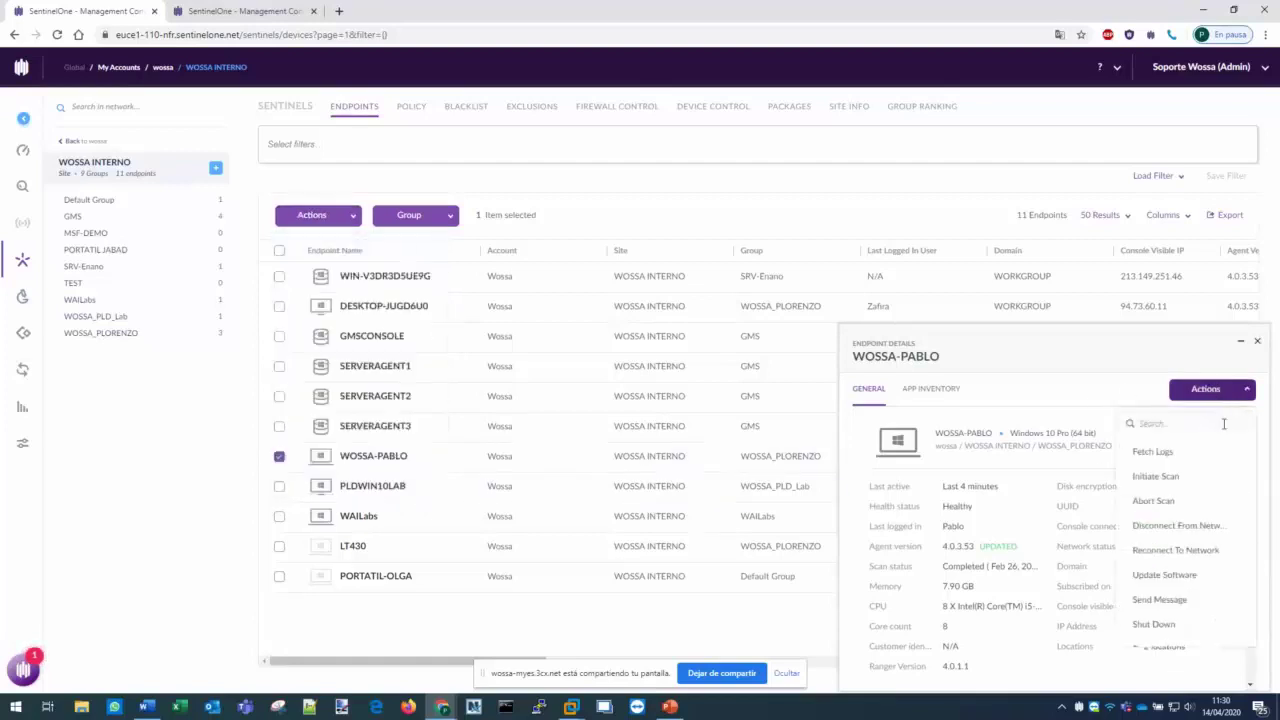
pyautogui.scroll(-5, 1163, 535)
pyautogui.scroll(-5, 1163, 540)
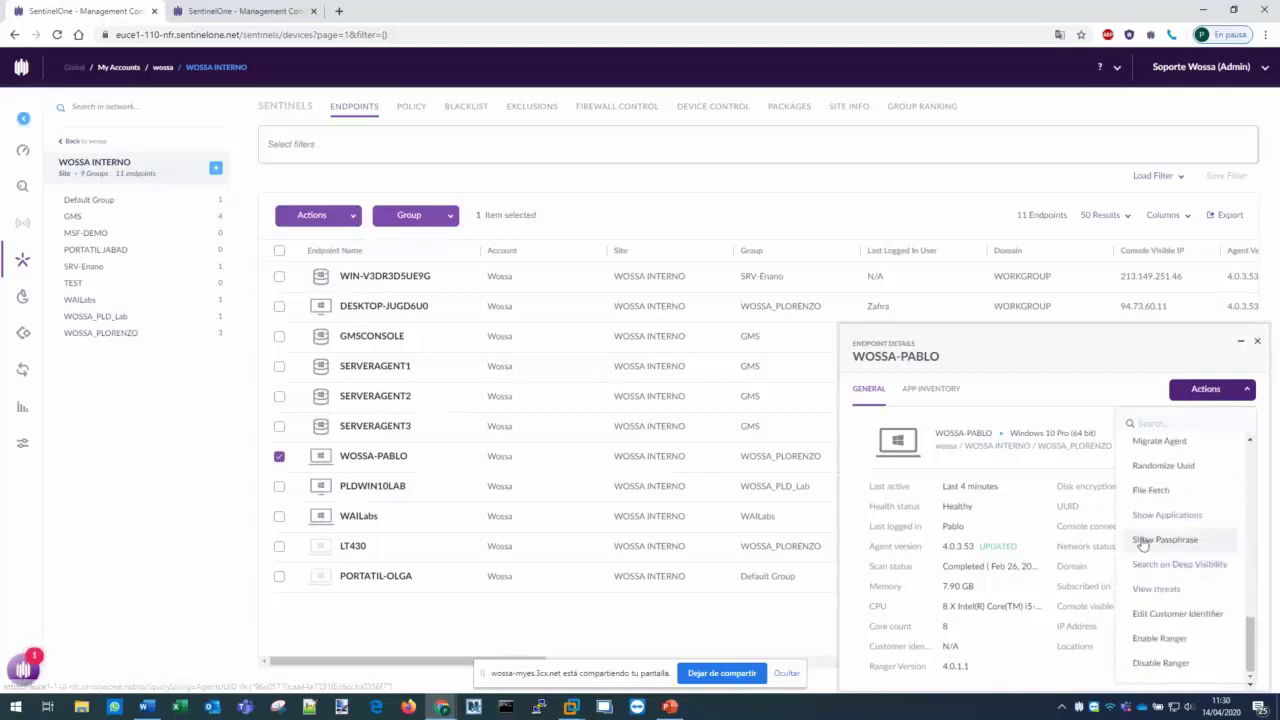
pyautogui.click(1176, 541)
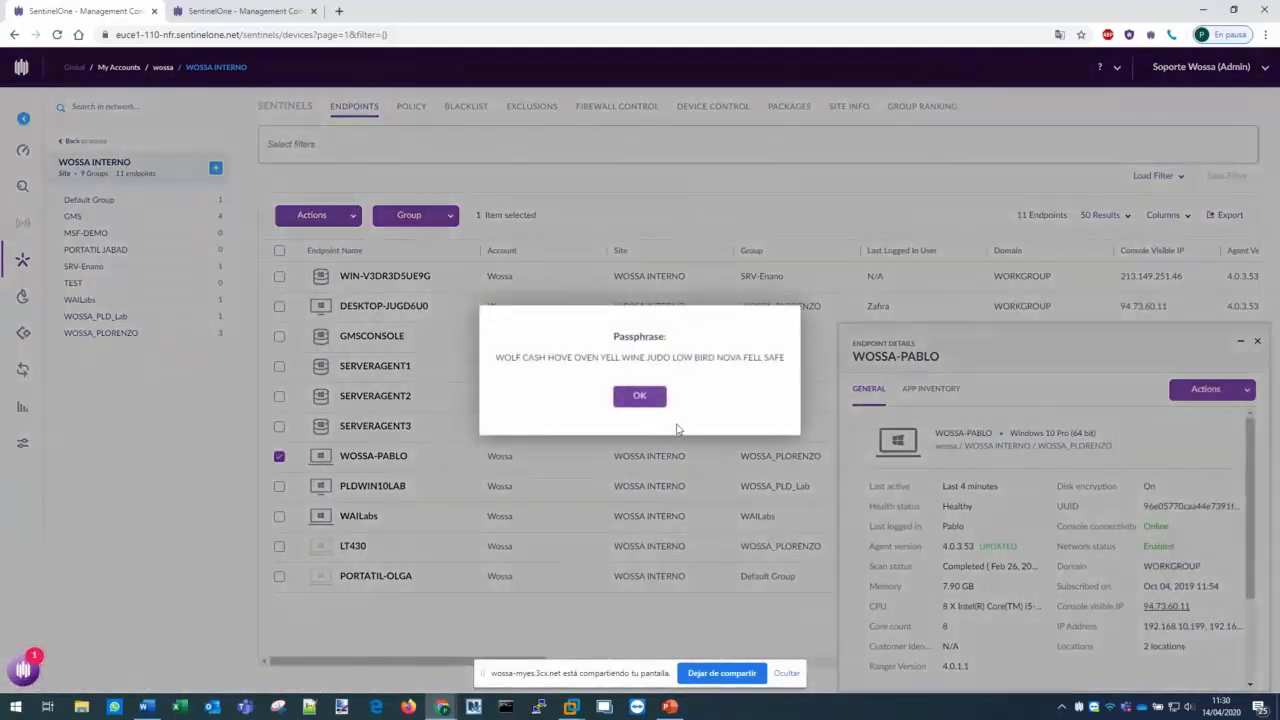
# Highlight the full WOSSA-PABLO passphrase text, then dismiss the dialog with OK.
pyautogui.moveTo(497, 357); pyautogui.dragTo(782, 360)
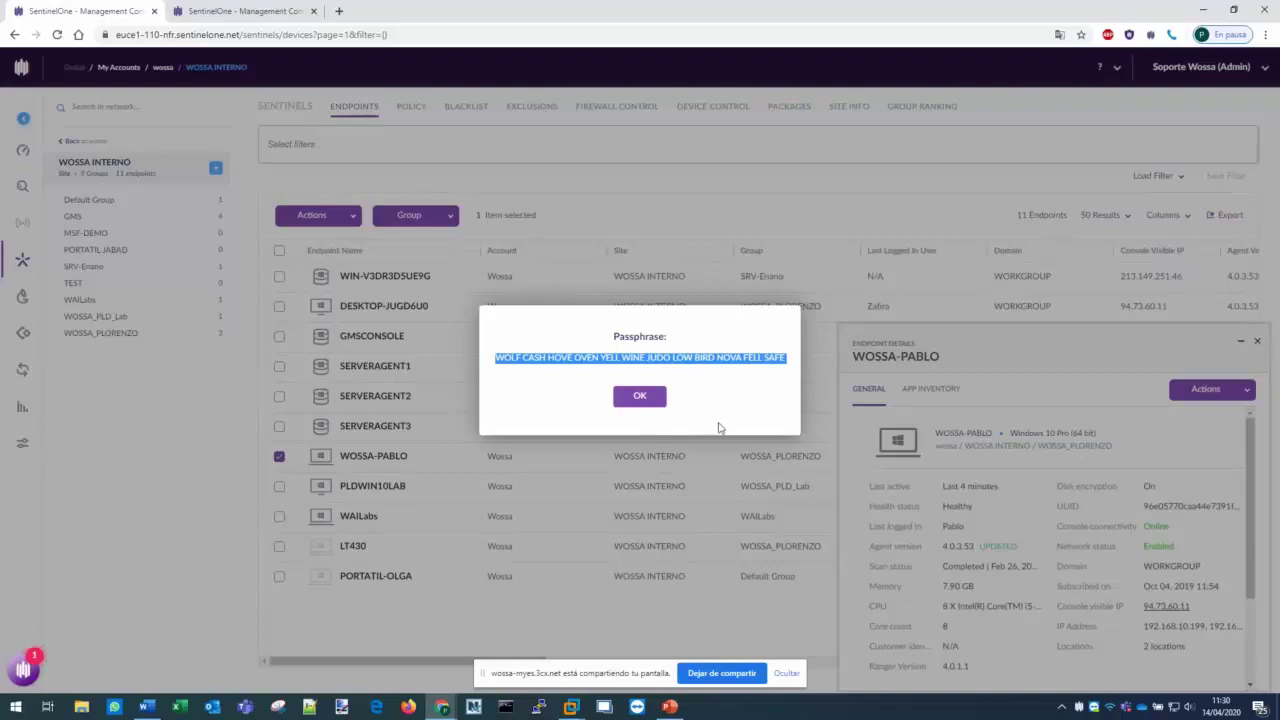
pyautogui.click(640, 397)
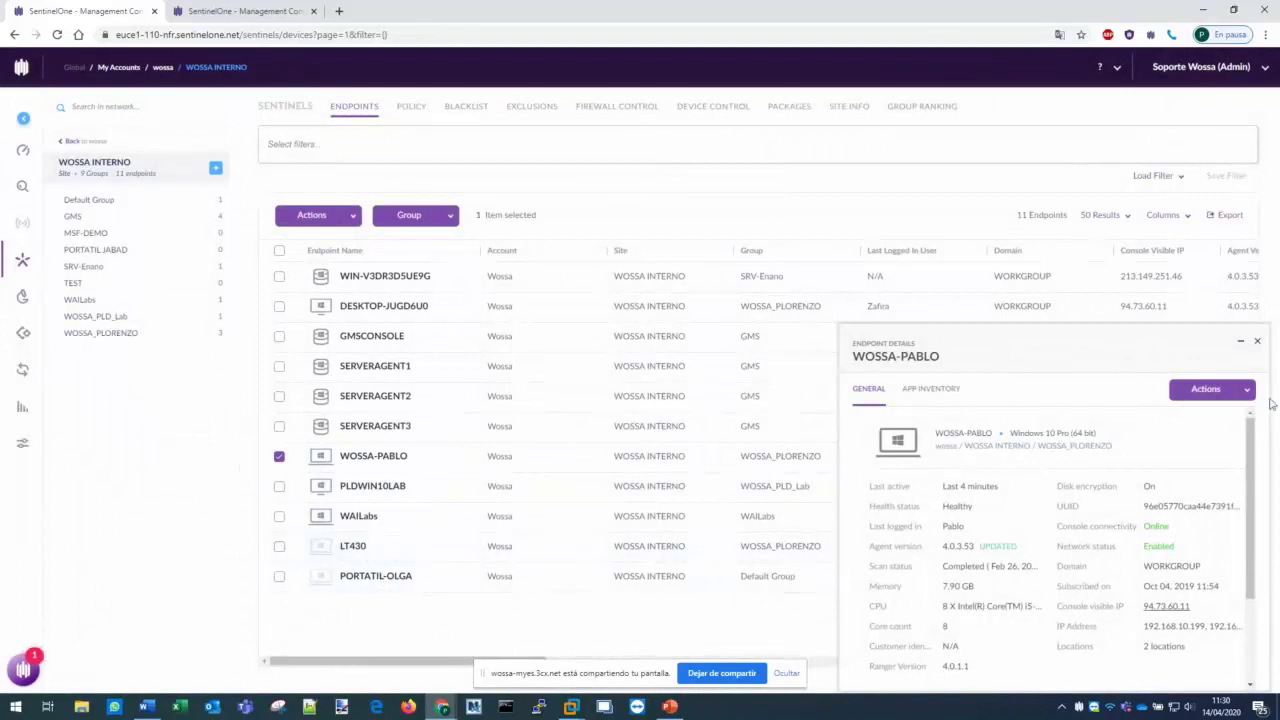
# Close the WOSSA-PABLO details, switch the selection from WOSSA-PABLO to LT430, and show its Actions list.
pyautogui.click(1259, 343)
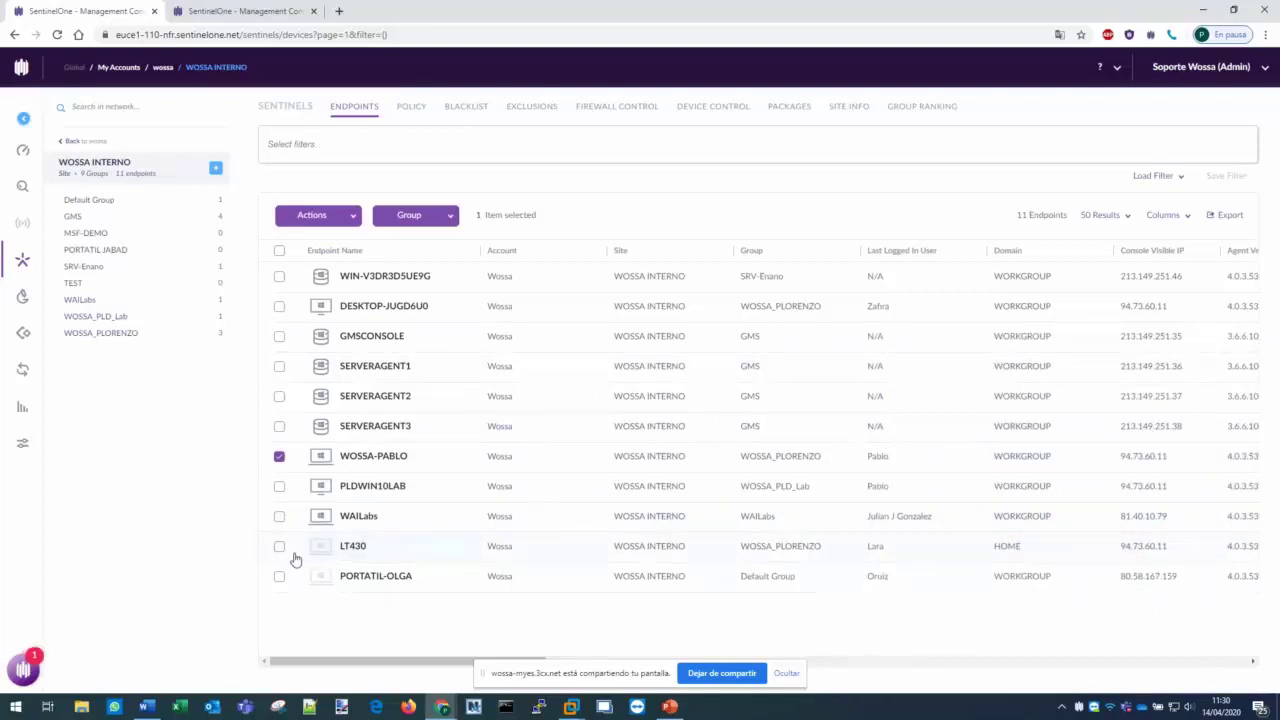
pyautogui.click(279, 457)
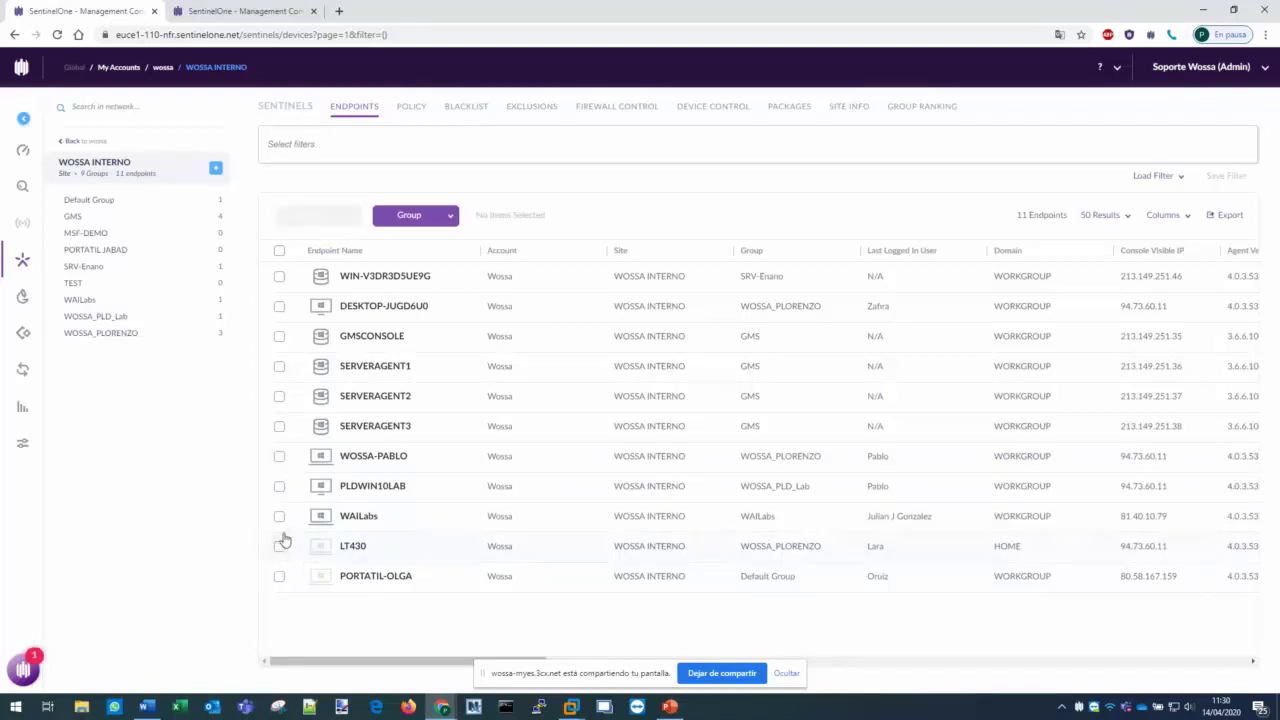
pyautogui.click(280, 545)
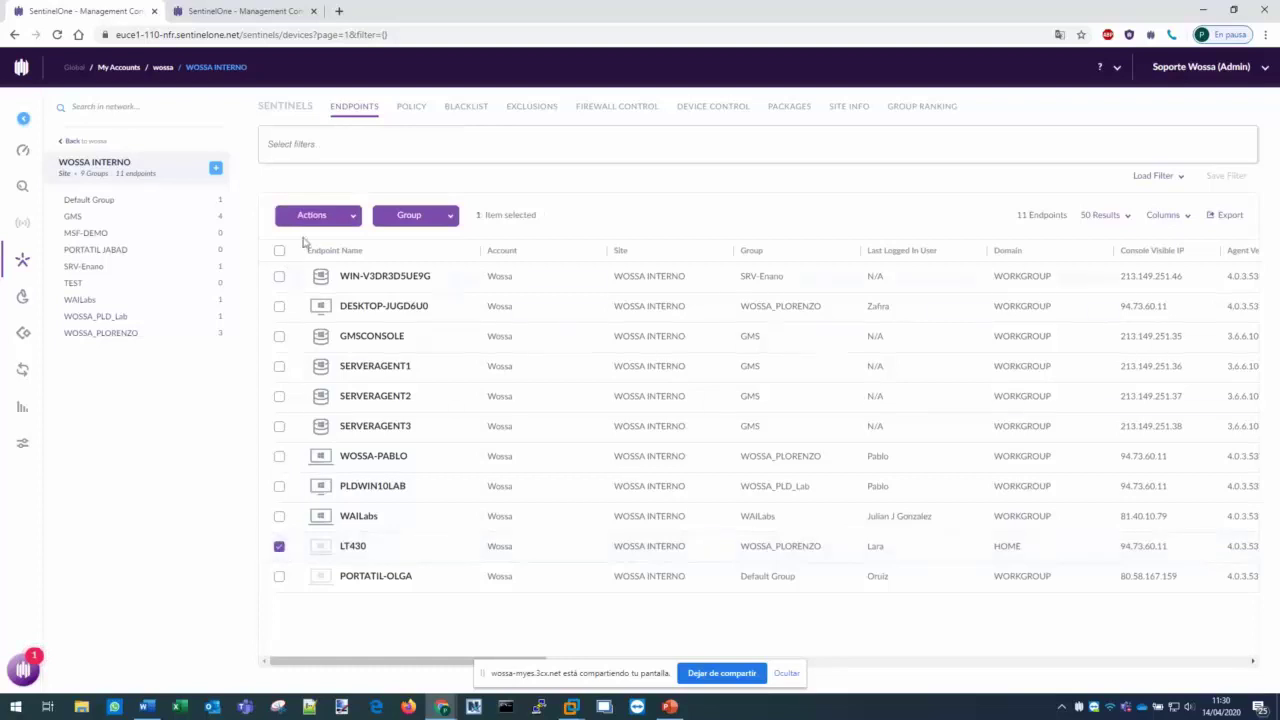
pyautogui.click(308, 220)
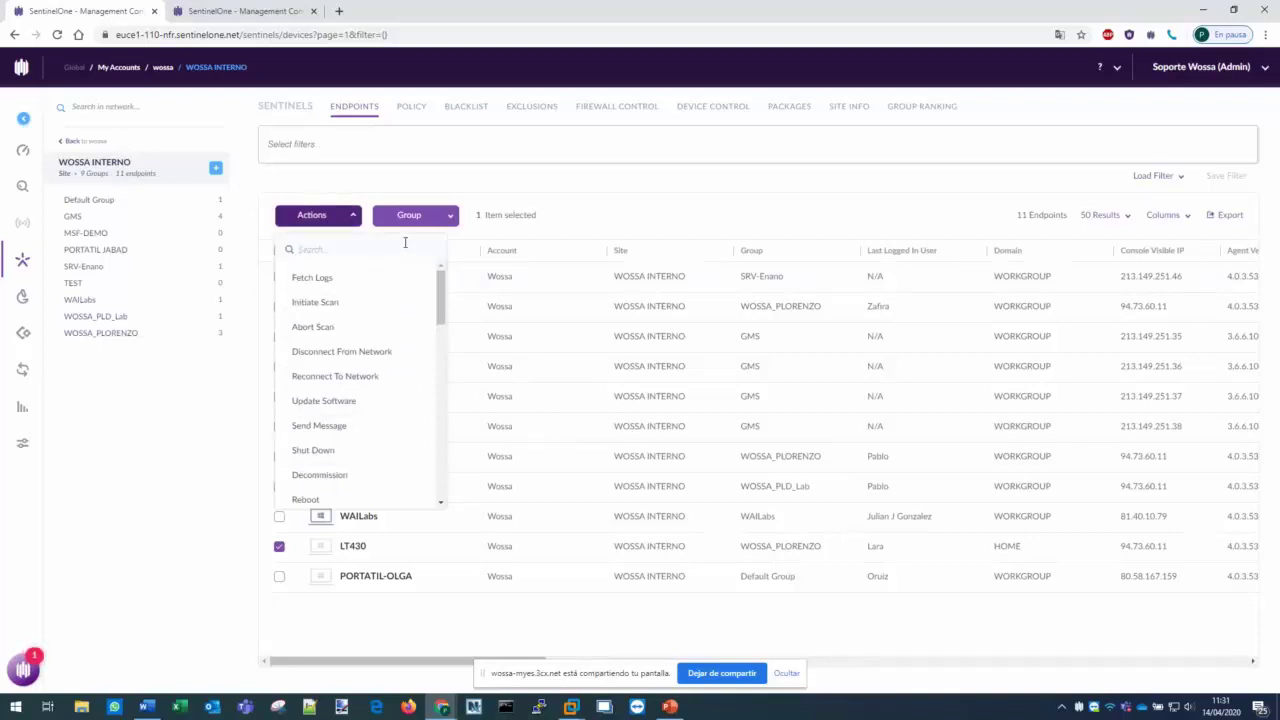
pyautogui.write('pass')
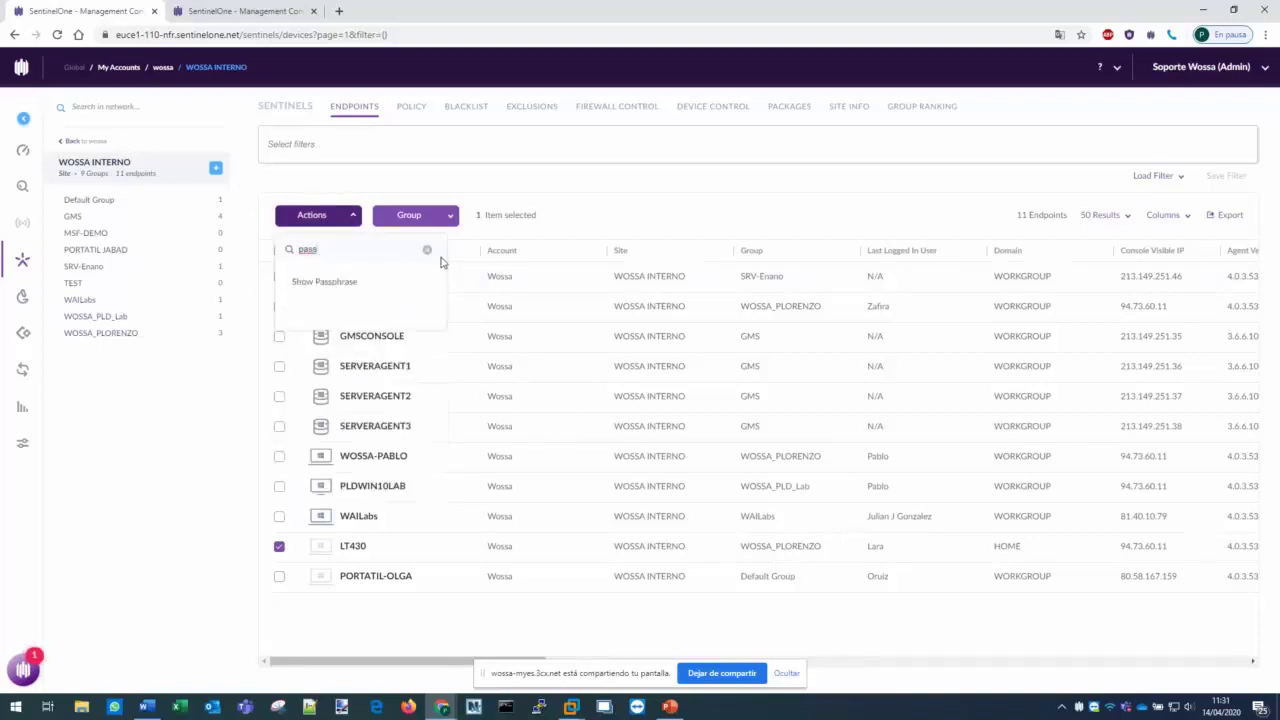
pyautogui.click(427, 249)
pyautogui.moveTo(441, 318); pyautogui.dragTo(449, 378)
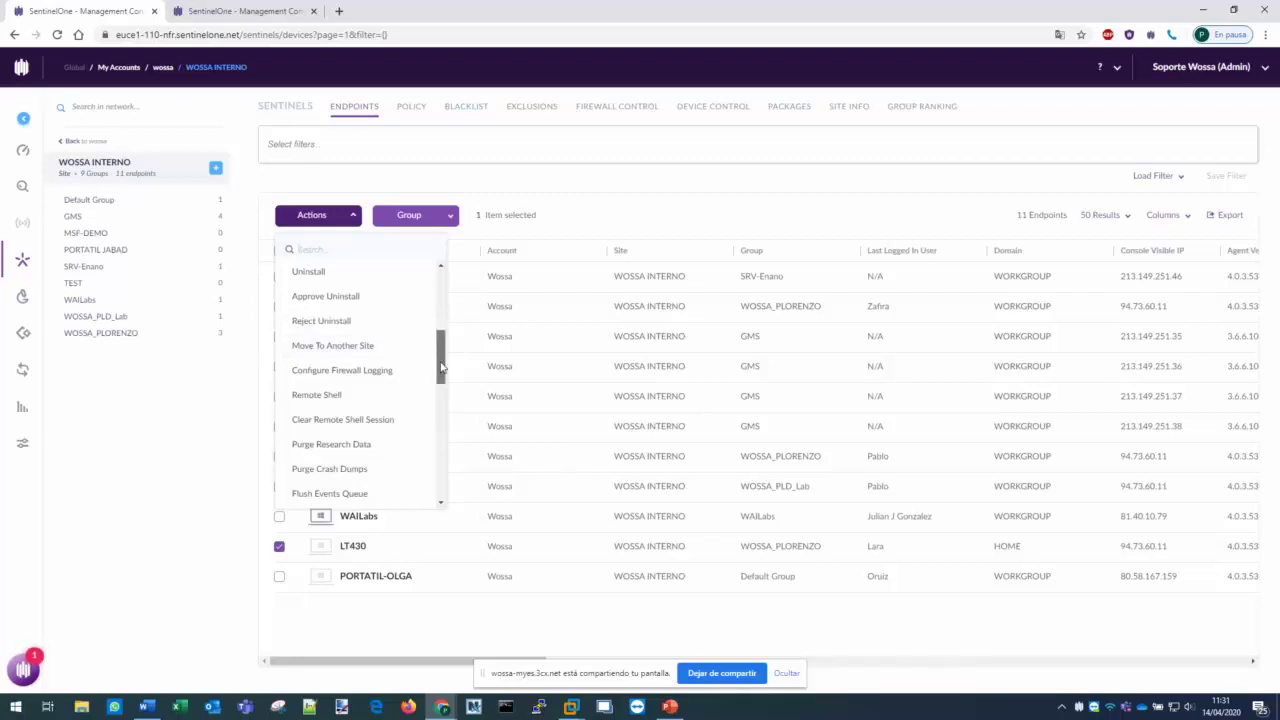
pyautogui.moveTo(441, 368); pyautogui.dragTo(446, 376)
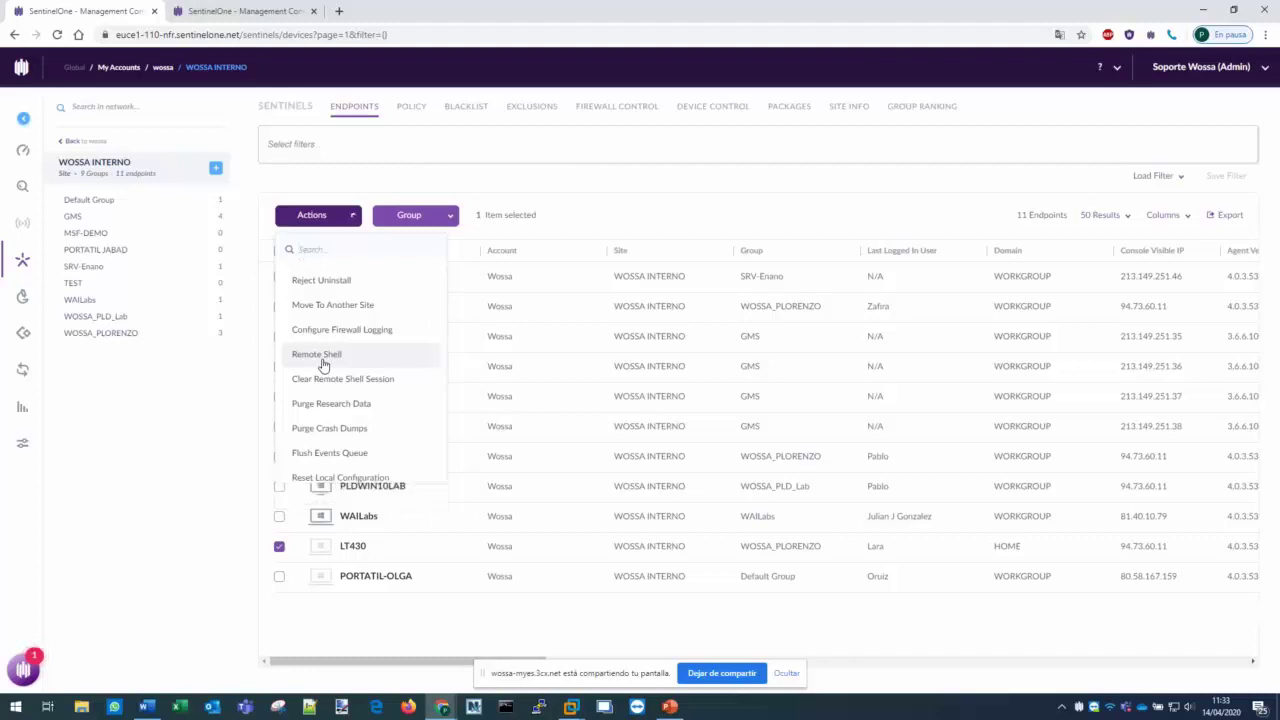
pyautogui.click(322, 362)
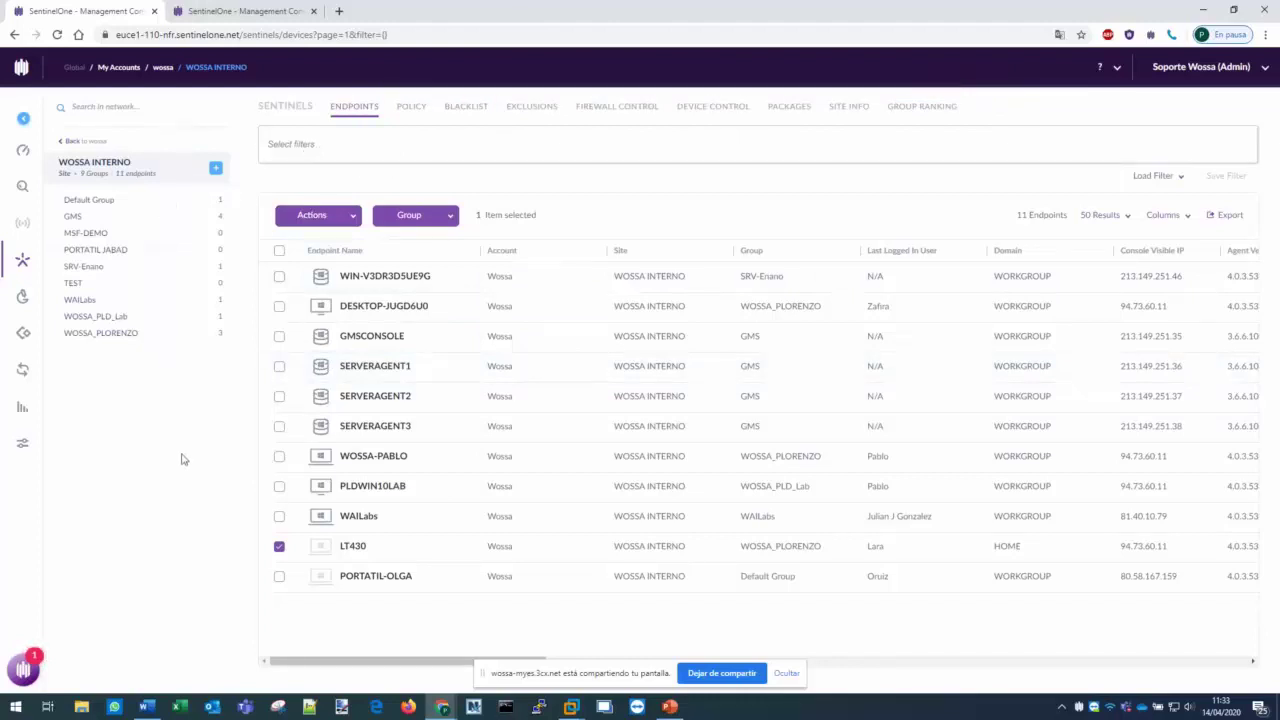
pyautogui.click(279, 547)
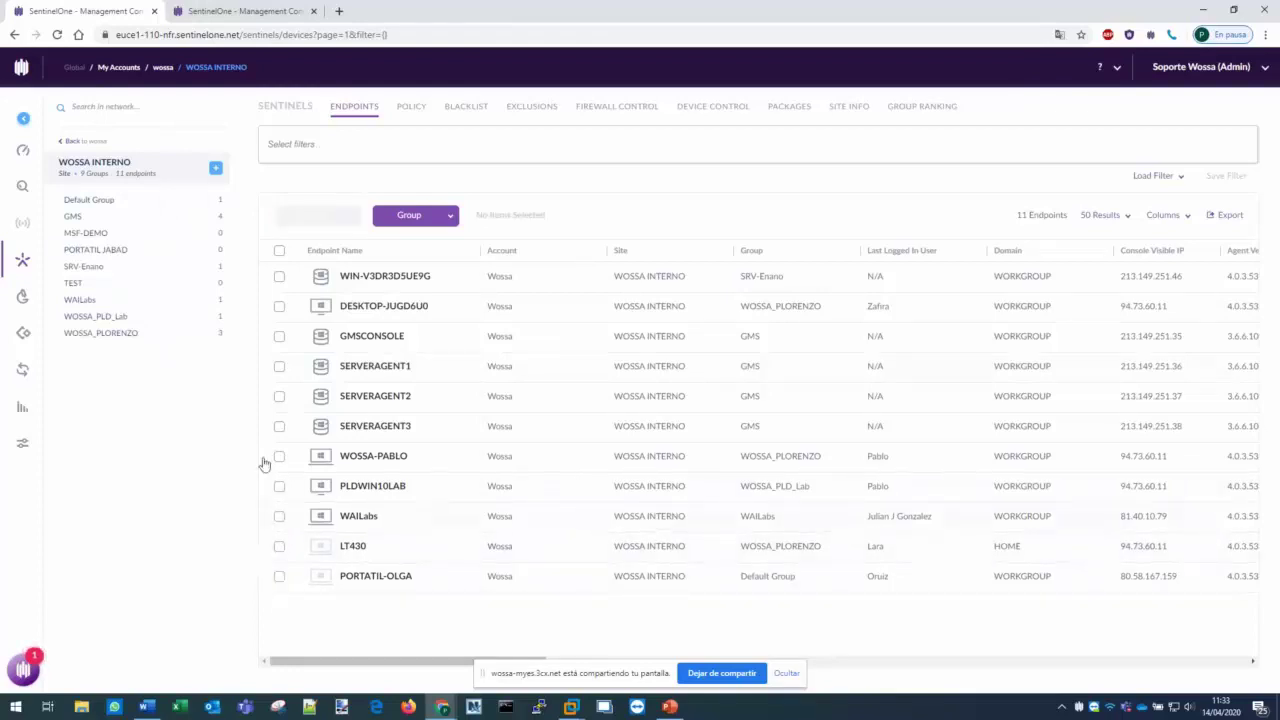
pyautogui.click(279, 276)
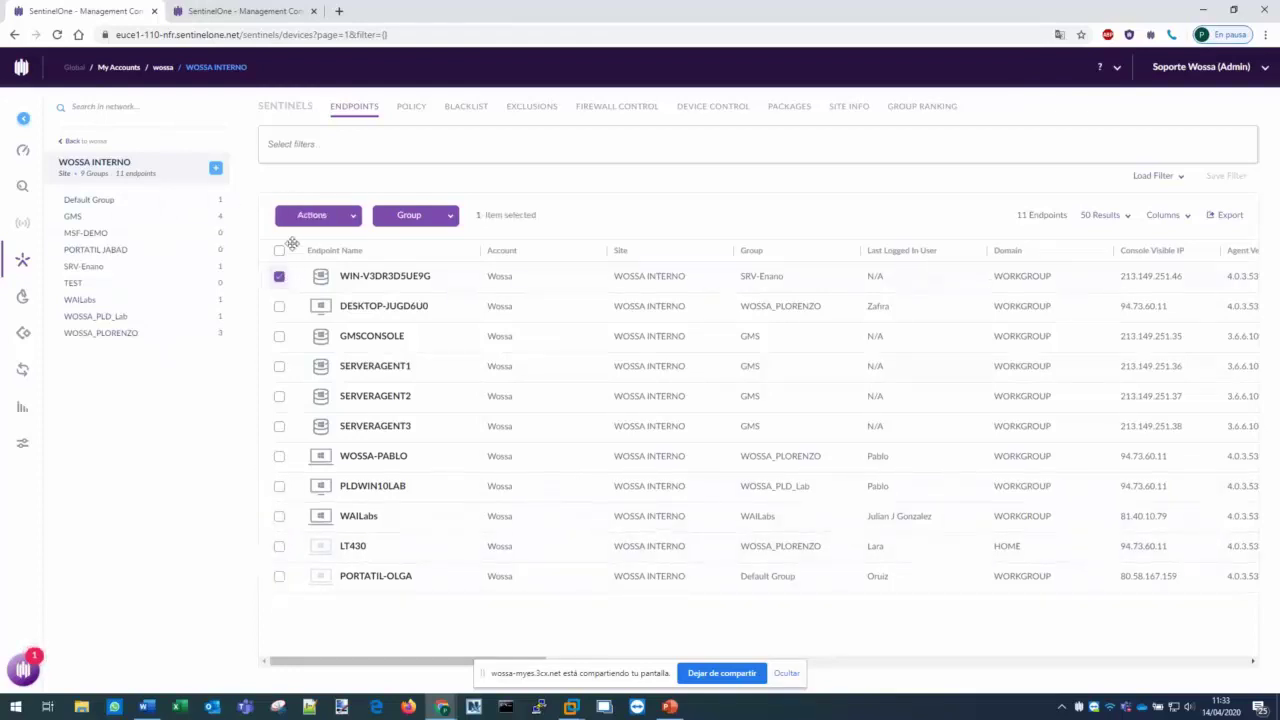
pyautogui.click(300, 218)
pyautogui.click(300, 220)
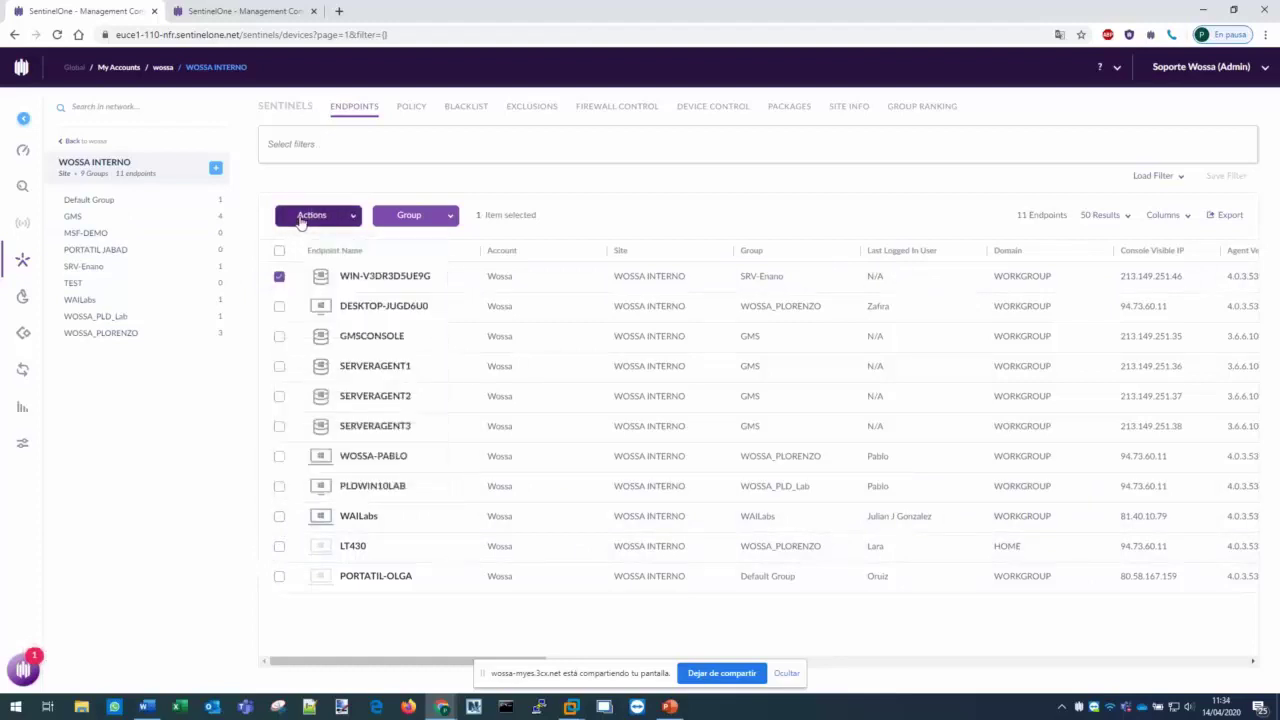
pyautogui.click(300, 218)
pyautogui.scroll(-4, 340, 415)
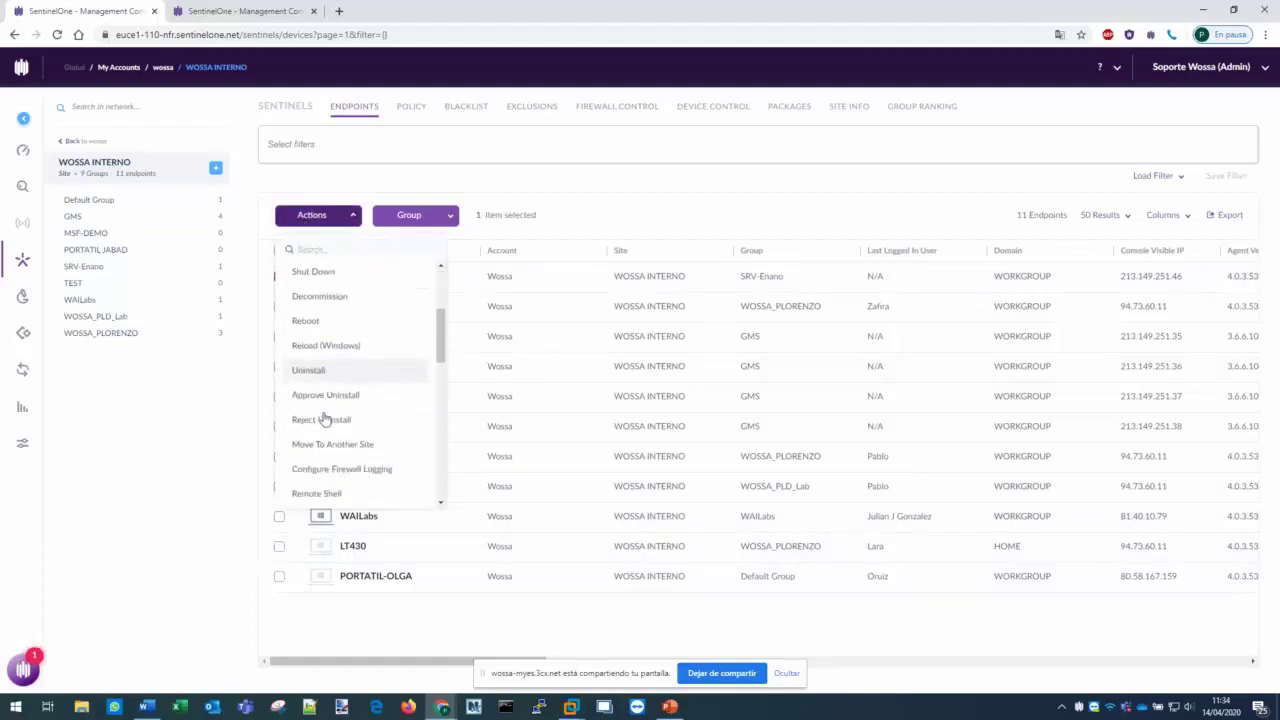
pyautogui.scroll(-3, 330, 415)
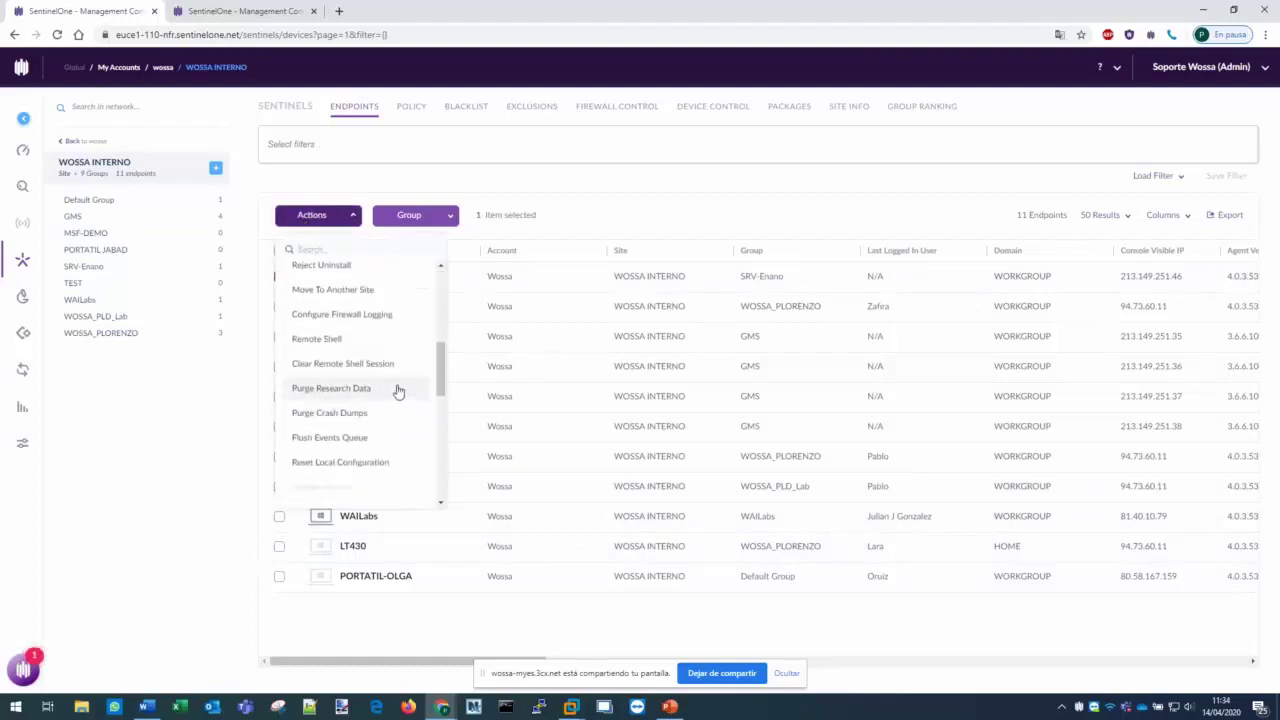
pyautogui.scroll(-3, 398, 391)
pyautogui.scroll(-2, 398, 391)
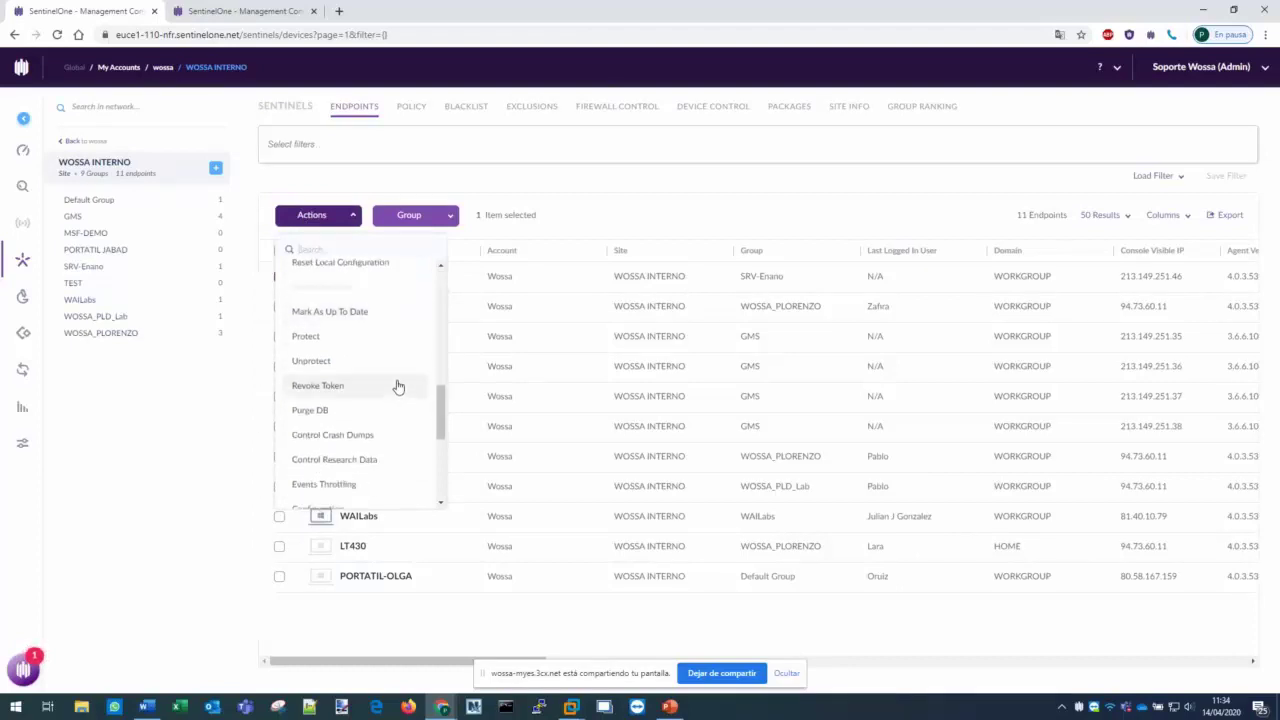
pyautogui.scroll(-4, 398, 387)
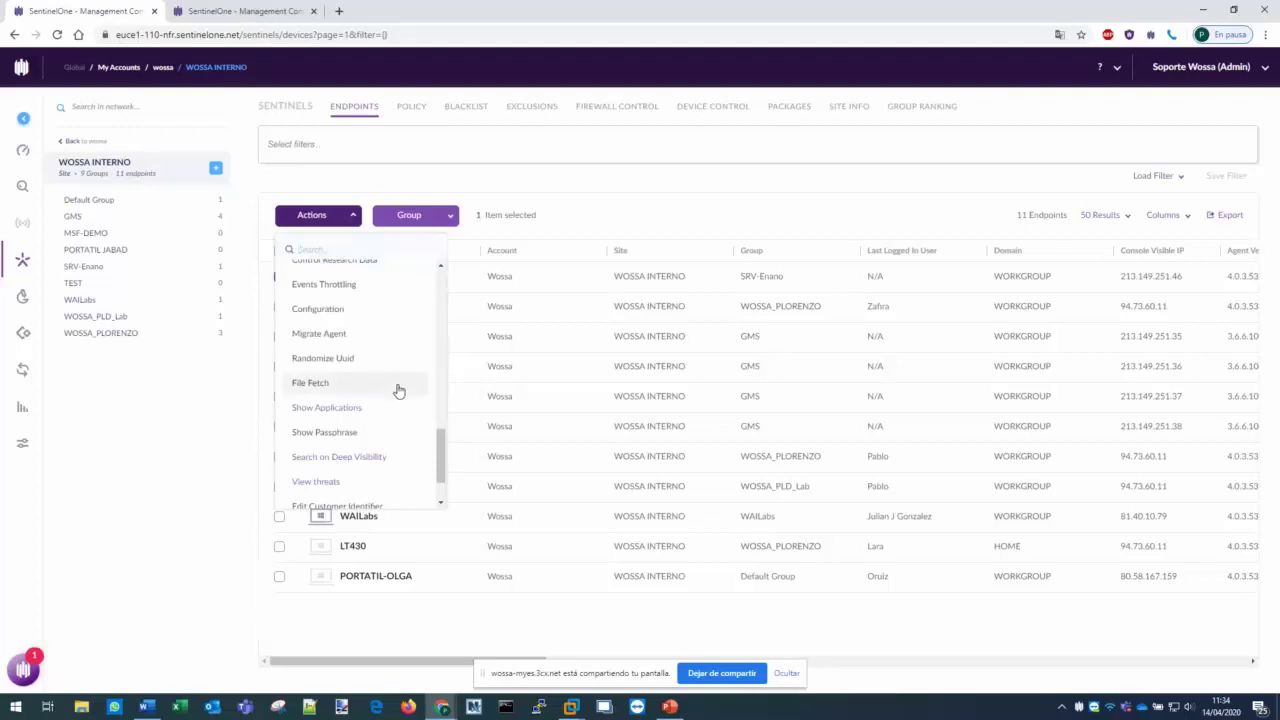
pyautogui.scroll(-2, 398, 390)
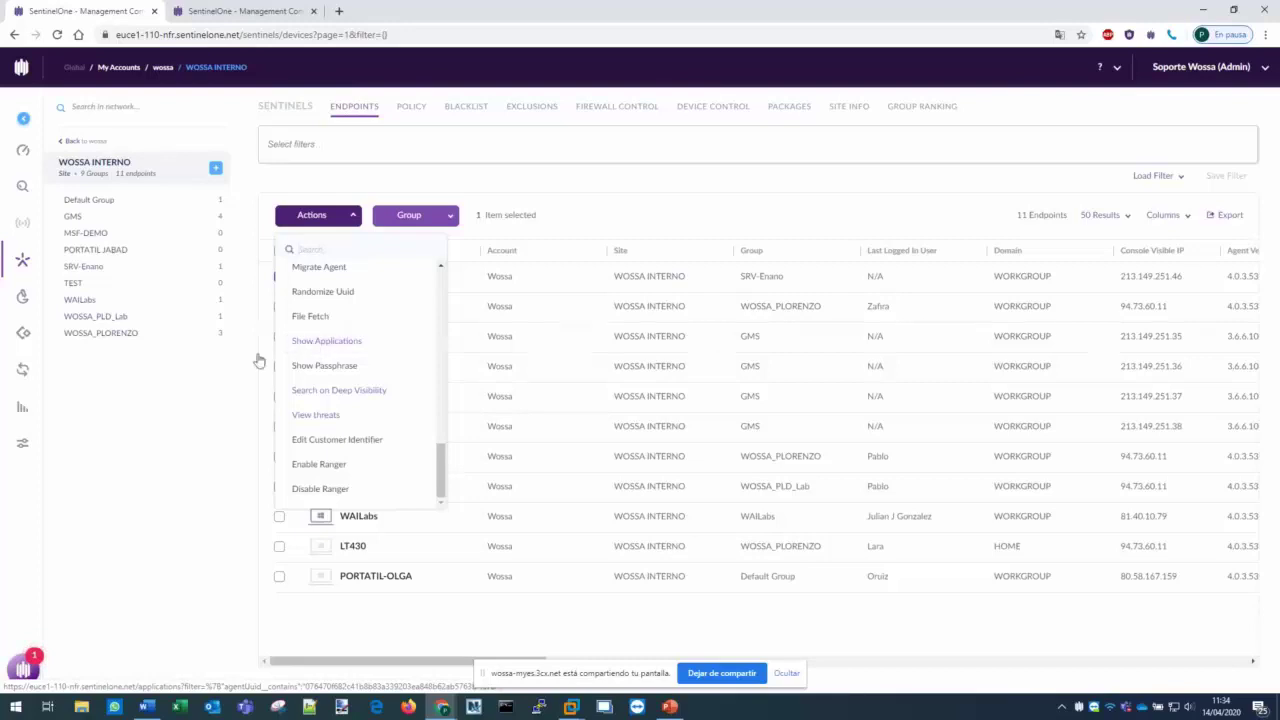
# Dismiss the actions list, pick Default Group in the sidebar, and show its POLICY tab.
pyautogui.click(208, 407)
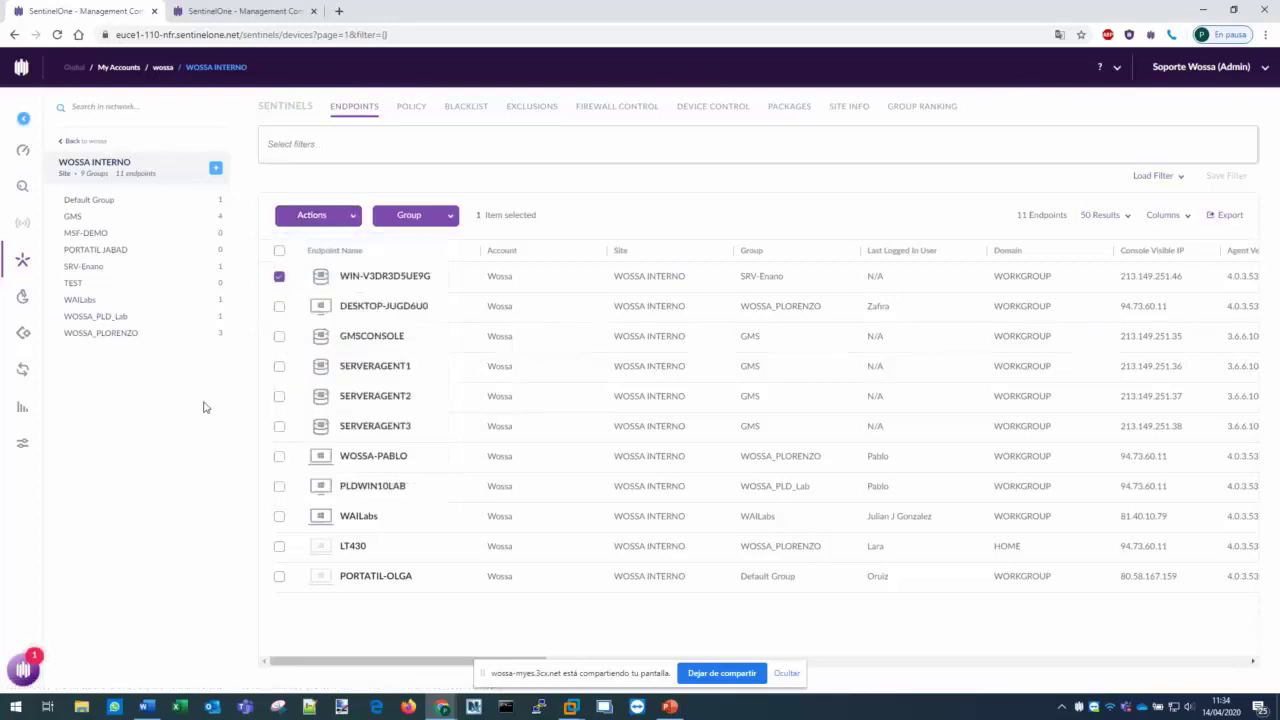
pyautogui.click(129, 203)
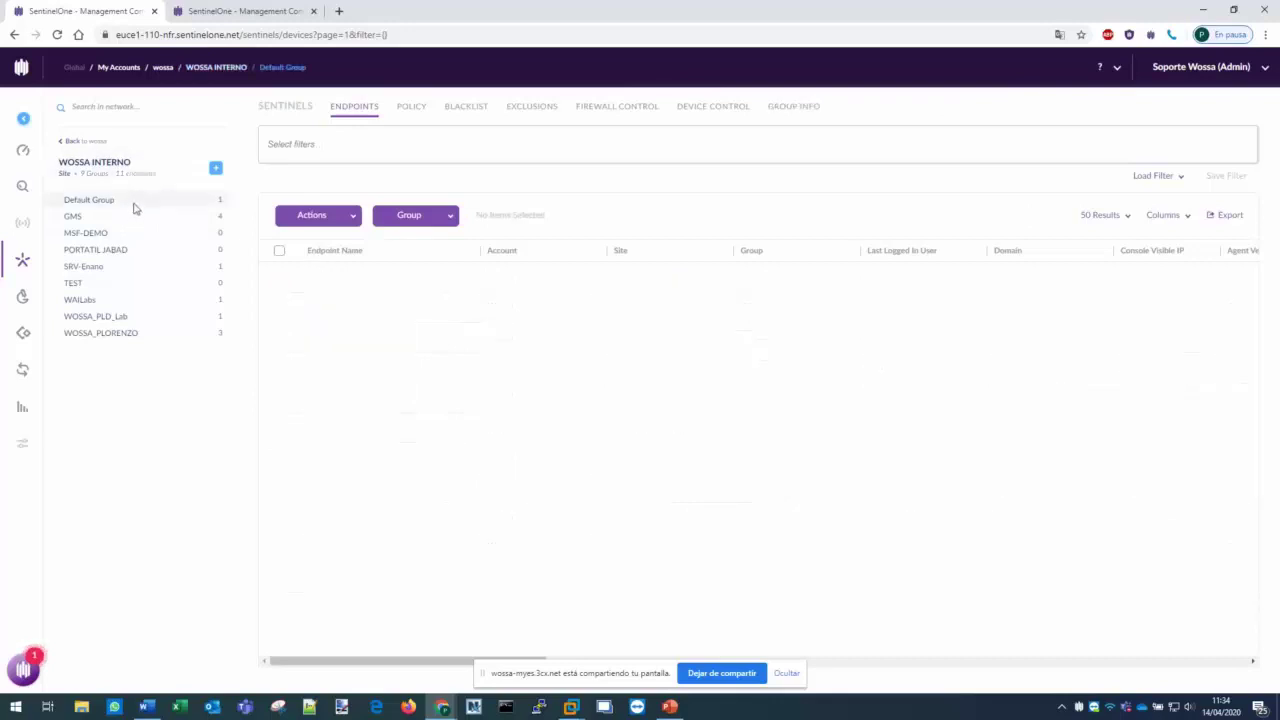
pyautogui.click(411, 108)
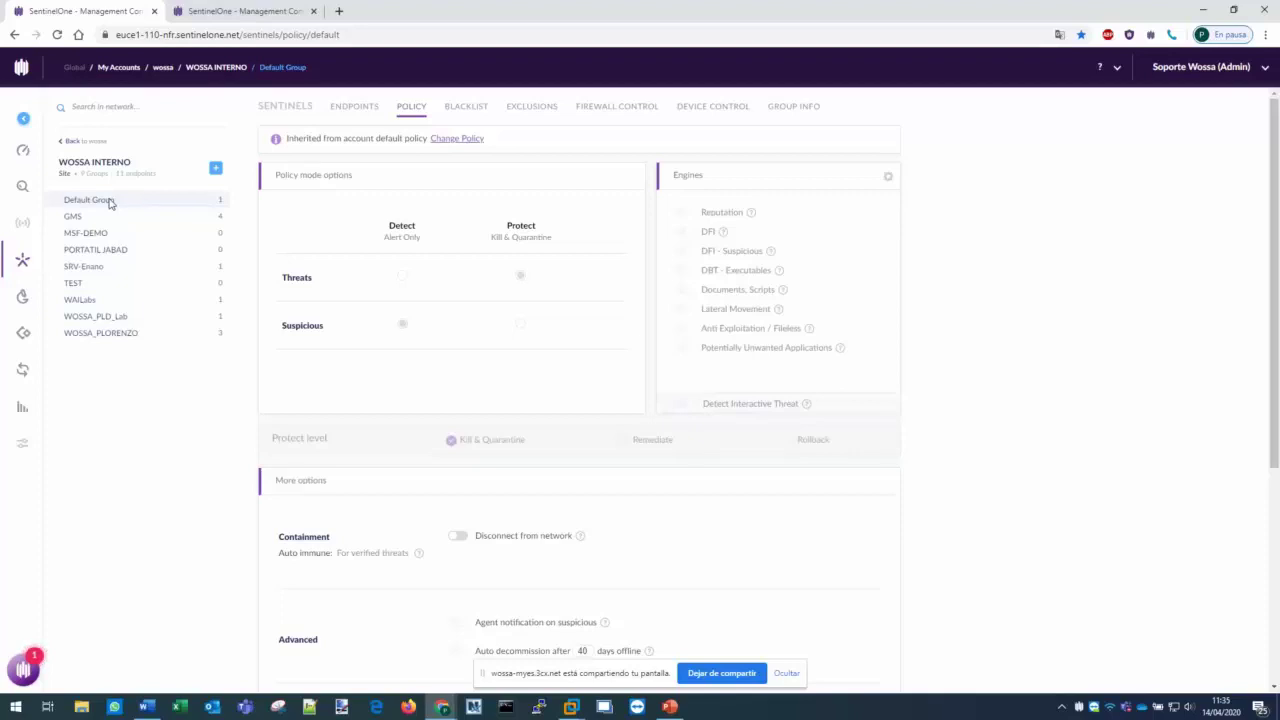
# Override the Default Group's inherited policy, set Threats to Detect, and save it with confirmation.
pyautogui.click(114, 200)
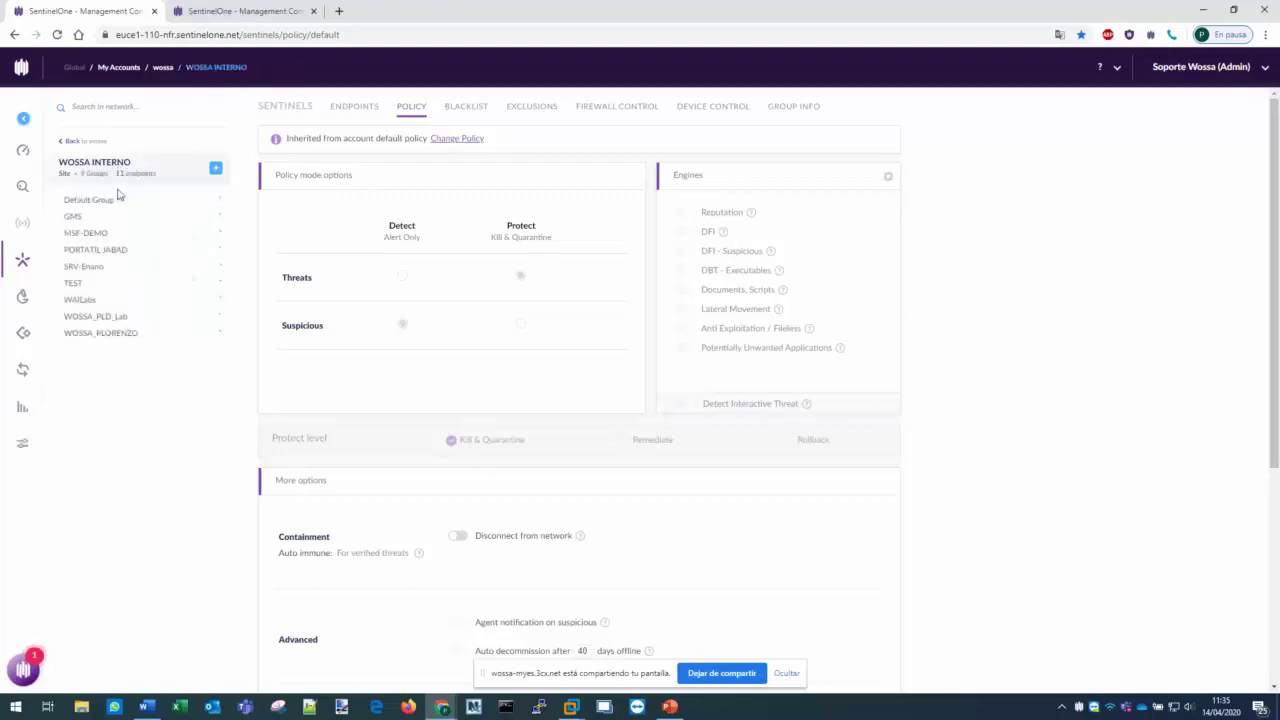
pyautogui.click(457, 139)
pyautogui.click(404, 279)
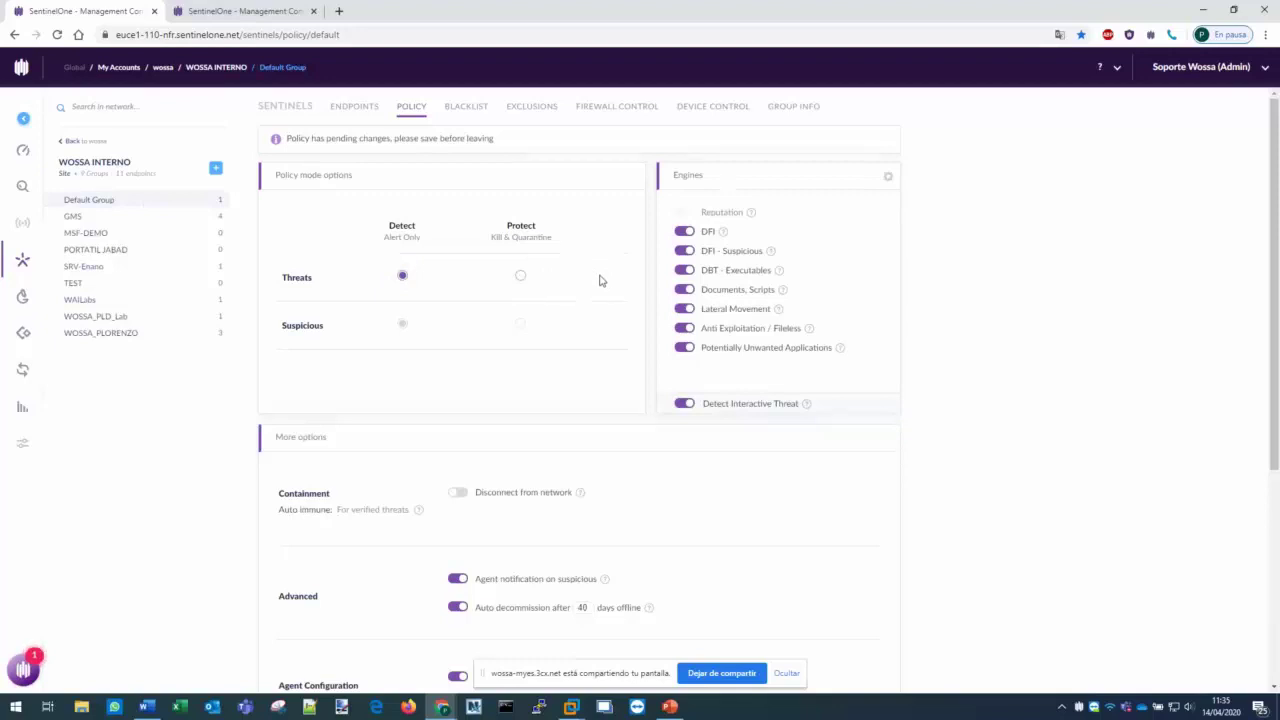
pyautogui.scroll(-4, 600, 280)
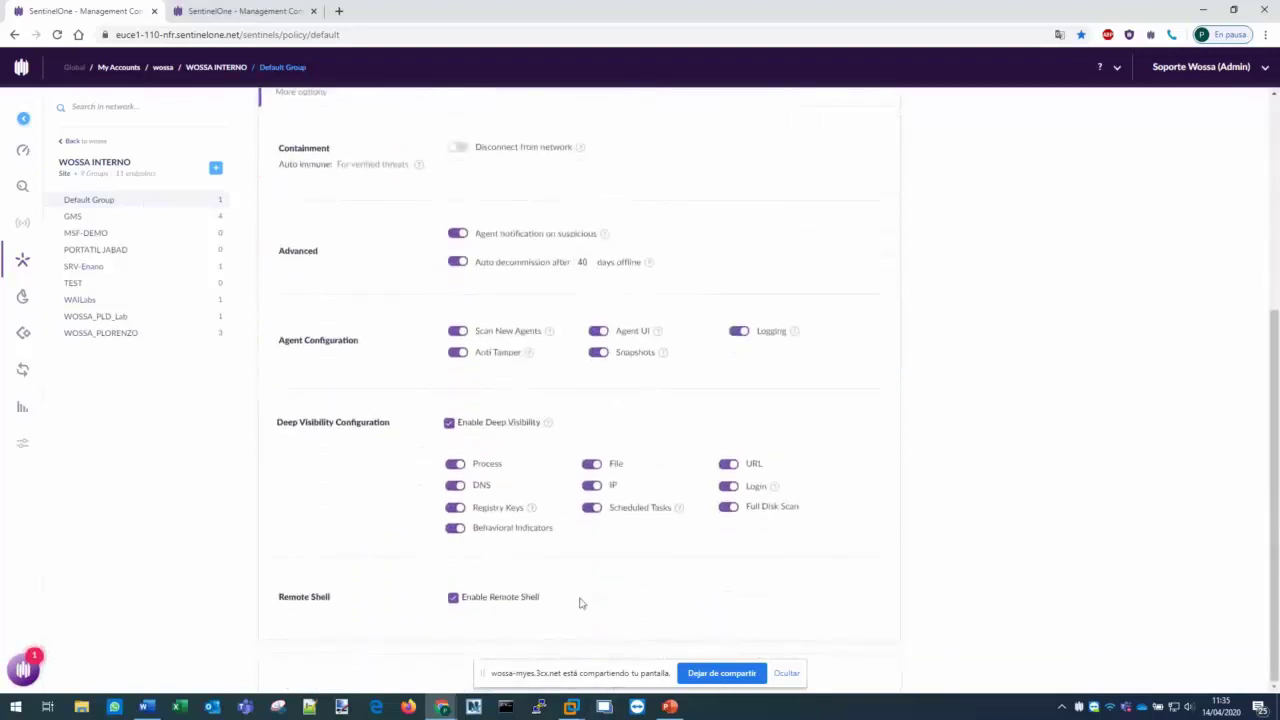
pyautogui.moveTo(573, 675); pyautogui.dragTo(915, 681)
pyautogui.click(540, 674)
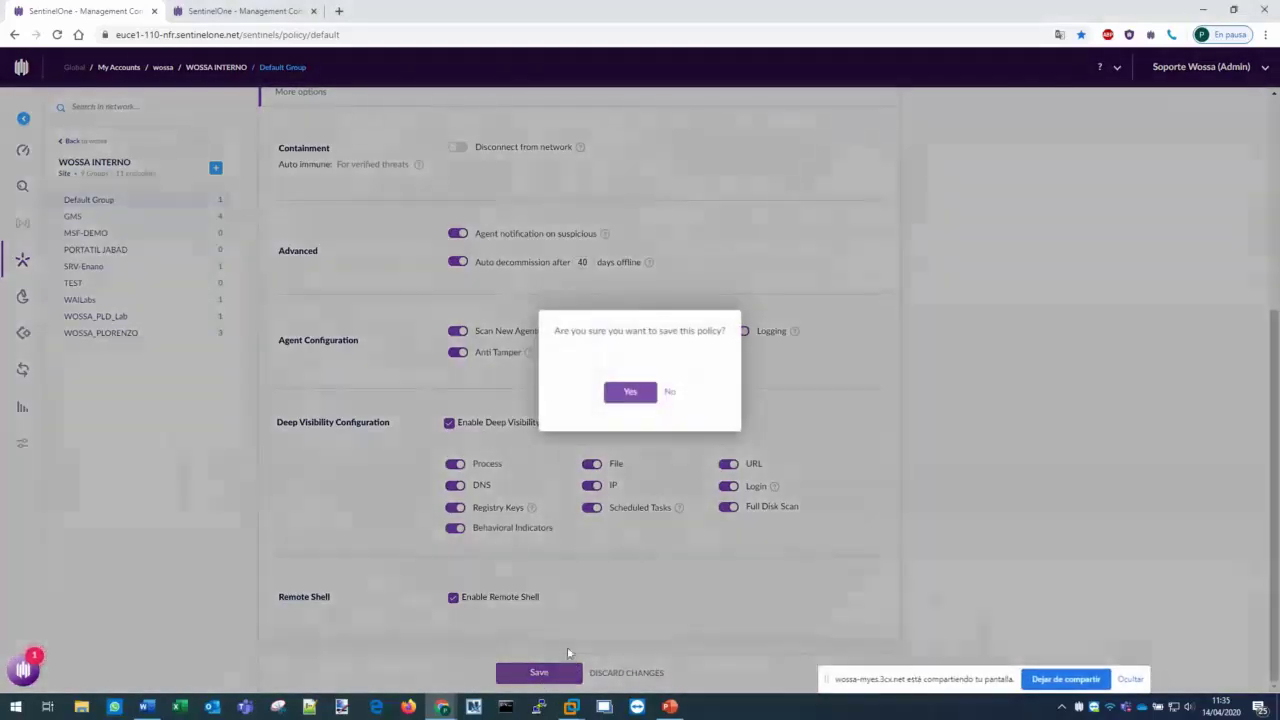
pyautogui.click(626, 391)
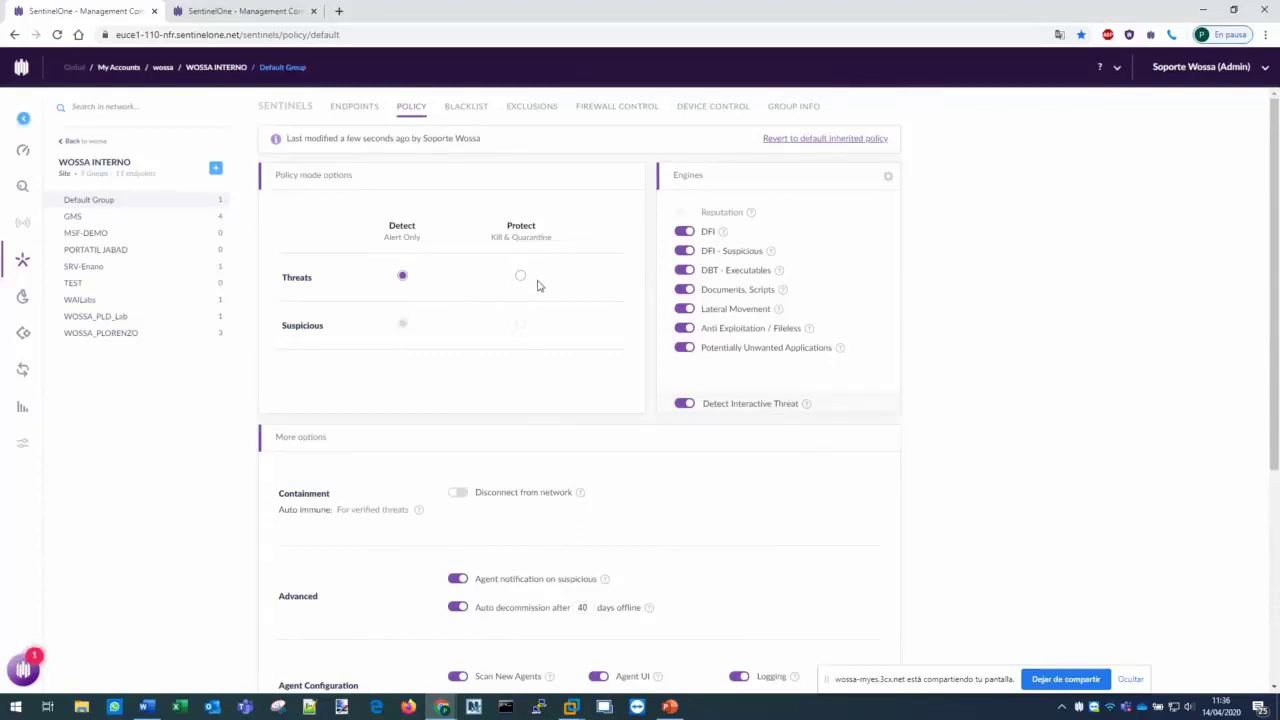
pyautogui.click(160, 318)
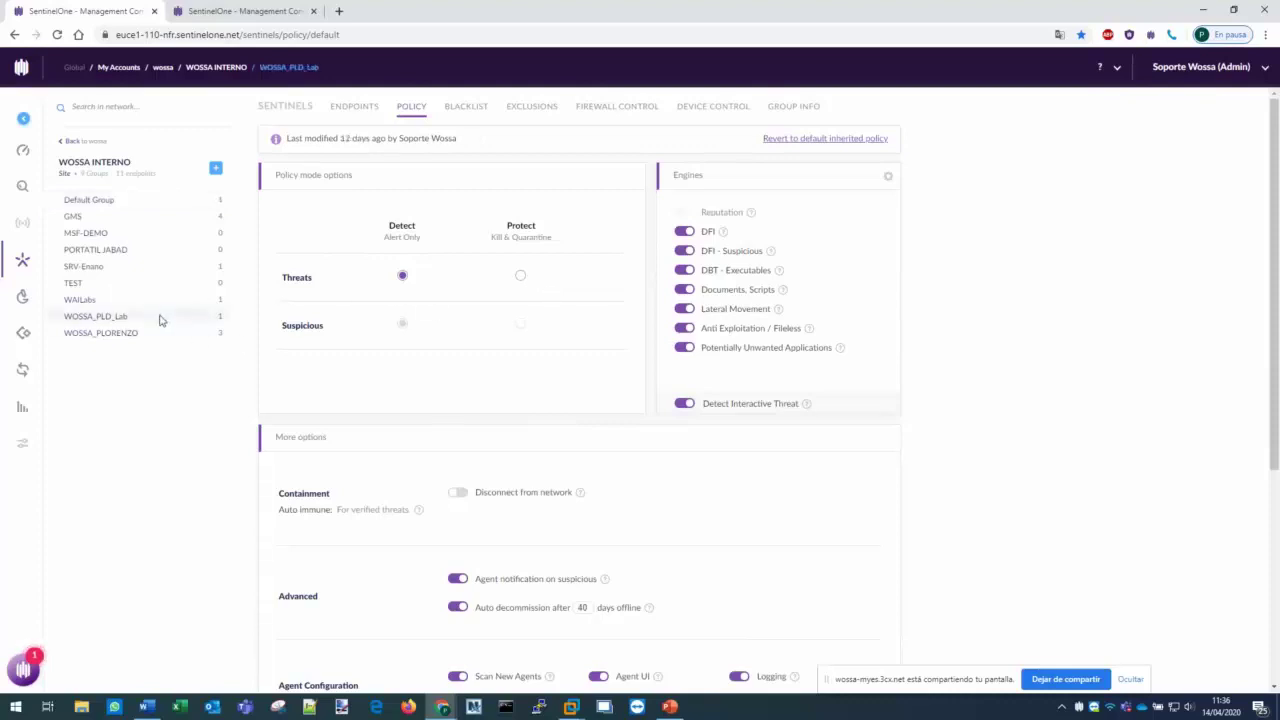
pyautogui.click(144, 337)
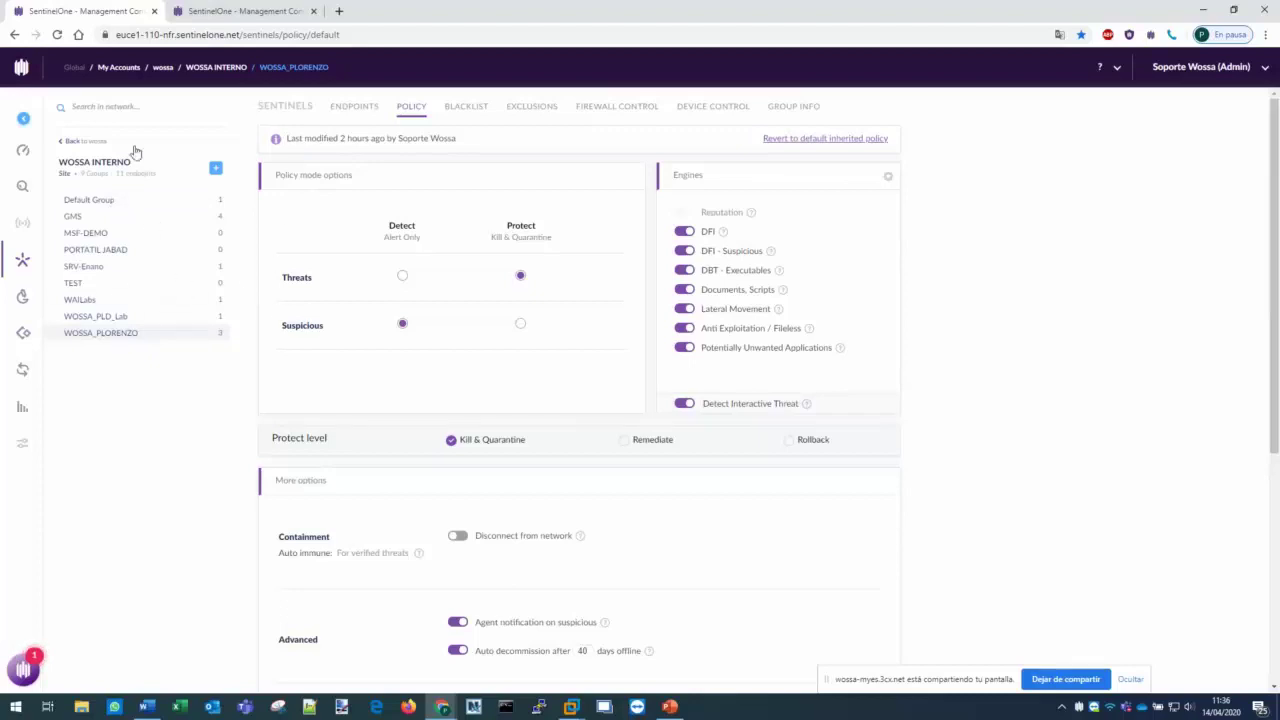
pyautogui.click(106, 200)
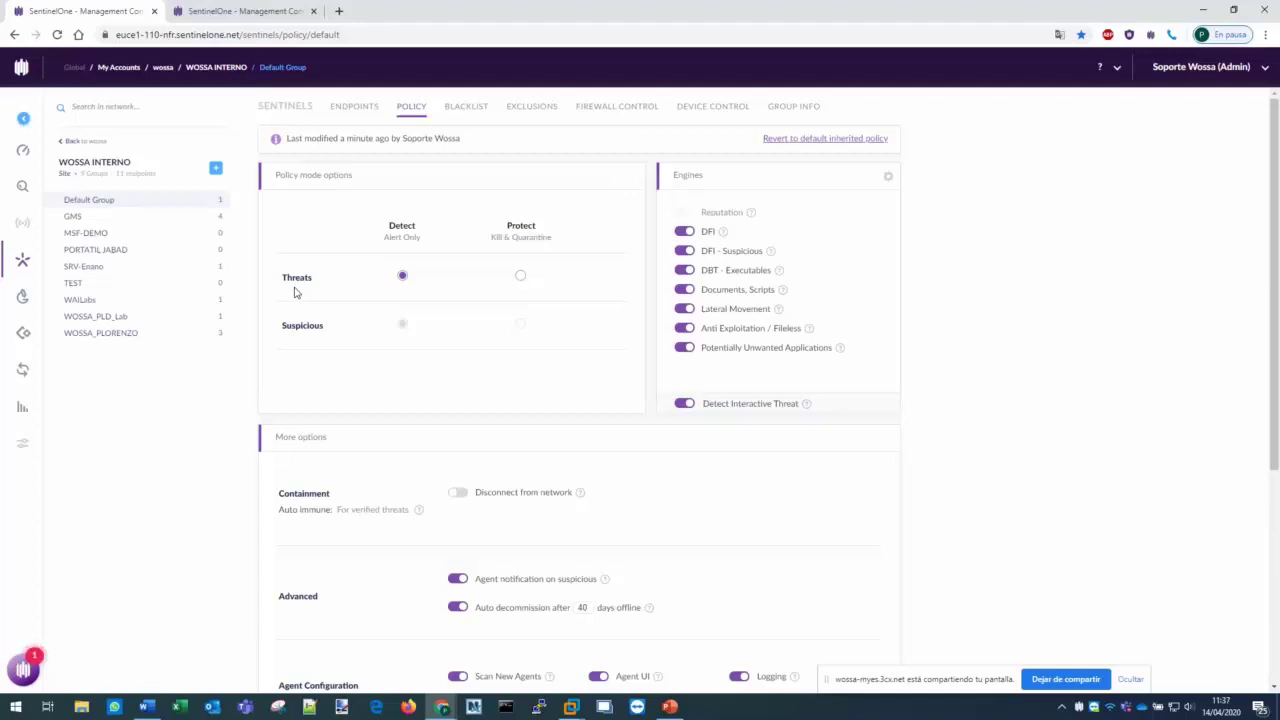
# Select PLDWIN10LAB in the WOSSA_PLD_Lab group's endpoint list and scroll through its Actions list.
pyautogui.click(351, 117)
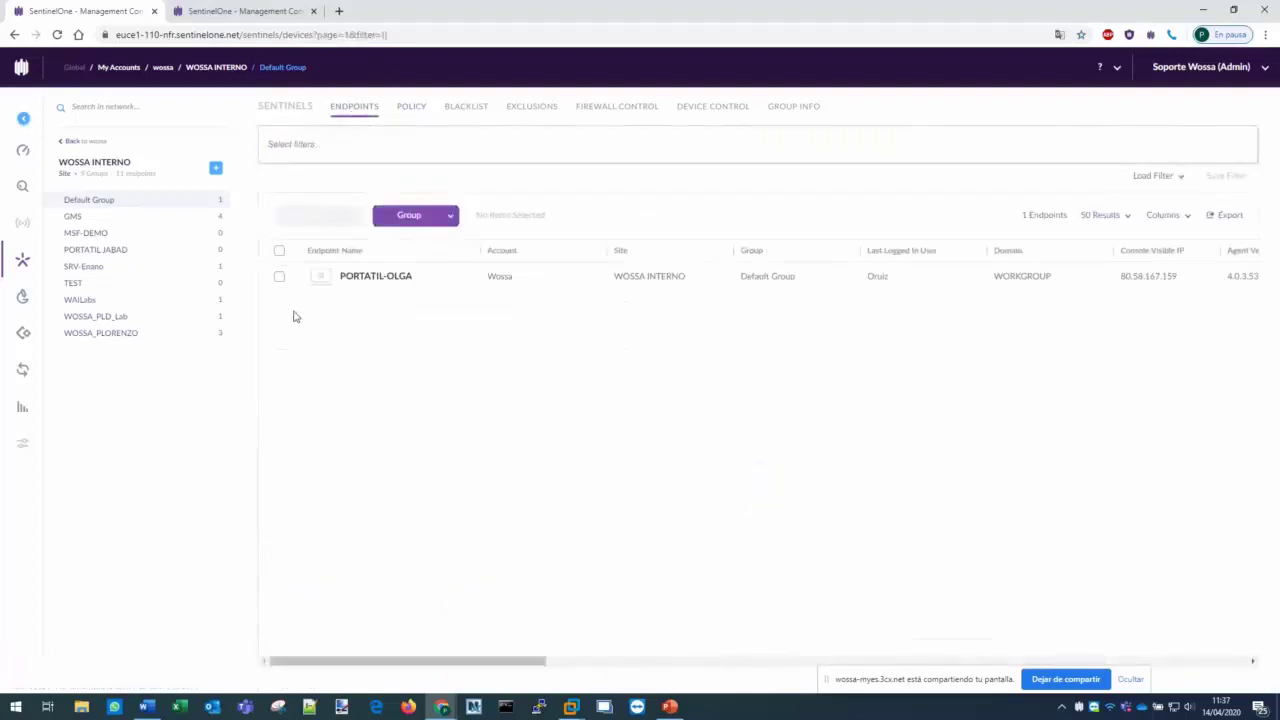
pyautogui.click(143, 218)
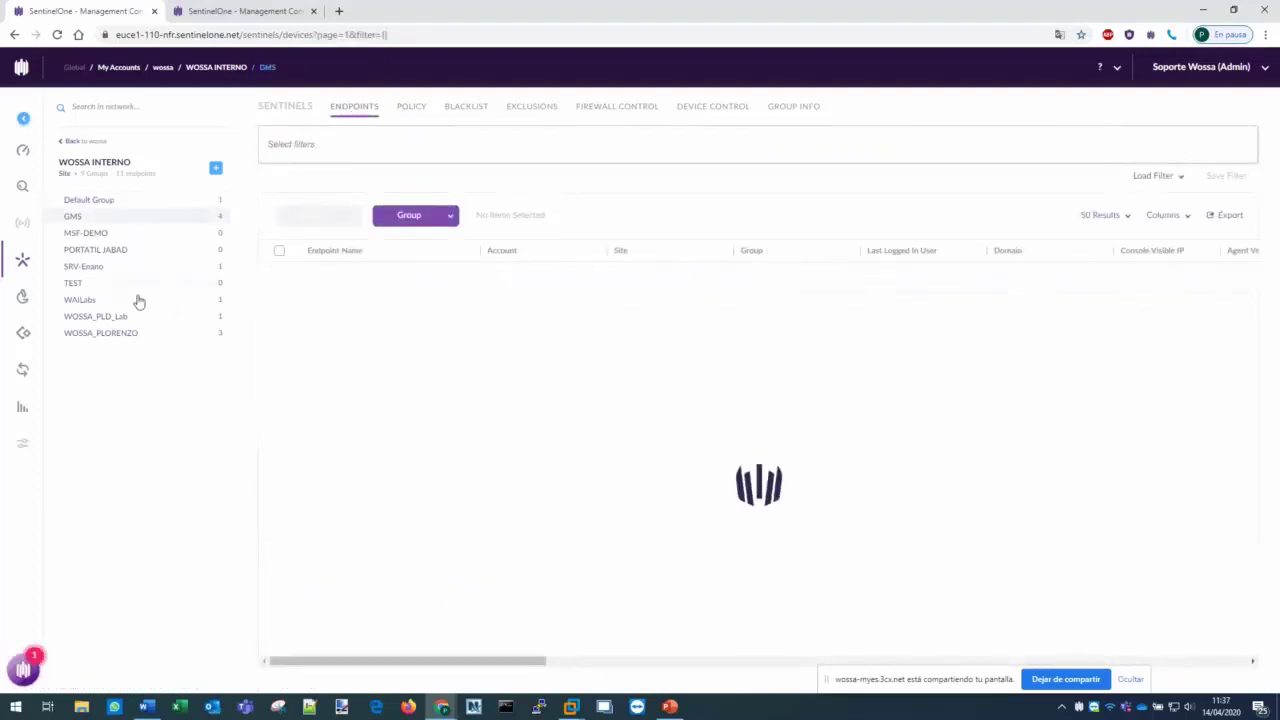
pyautogui.click(143, 316)
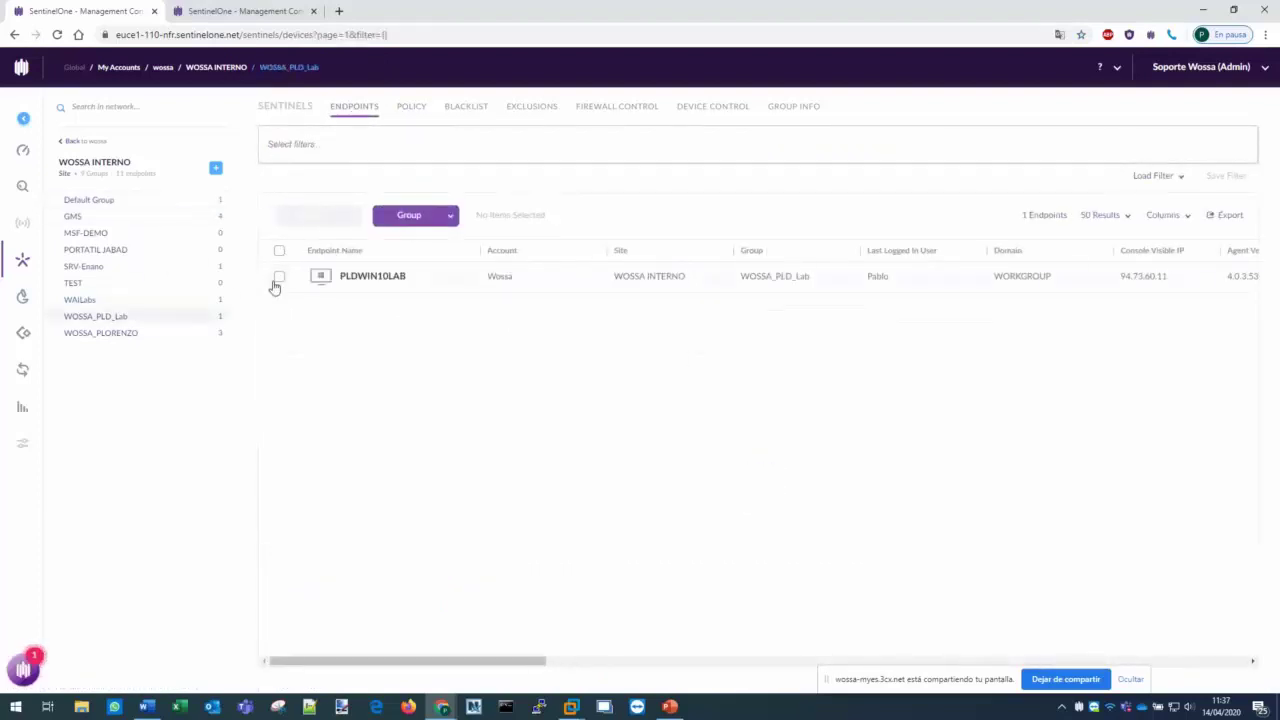
pyautogui.click(278, 250)
pyautogui.click(300, 218)
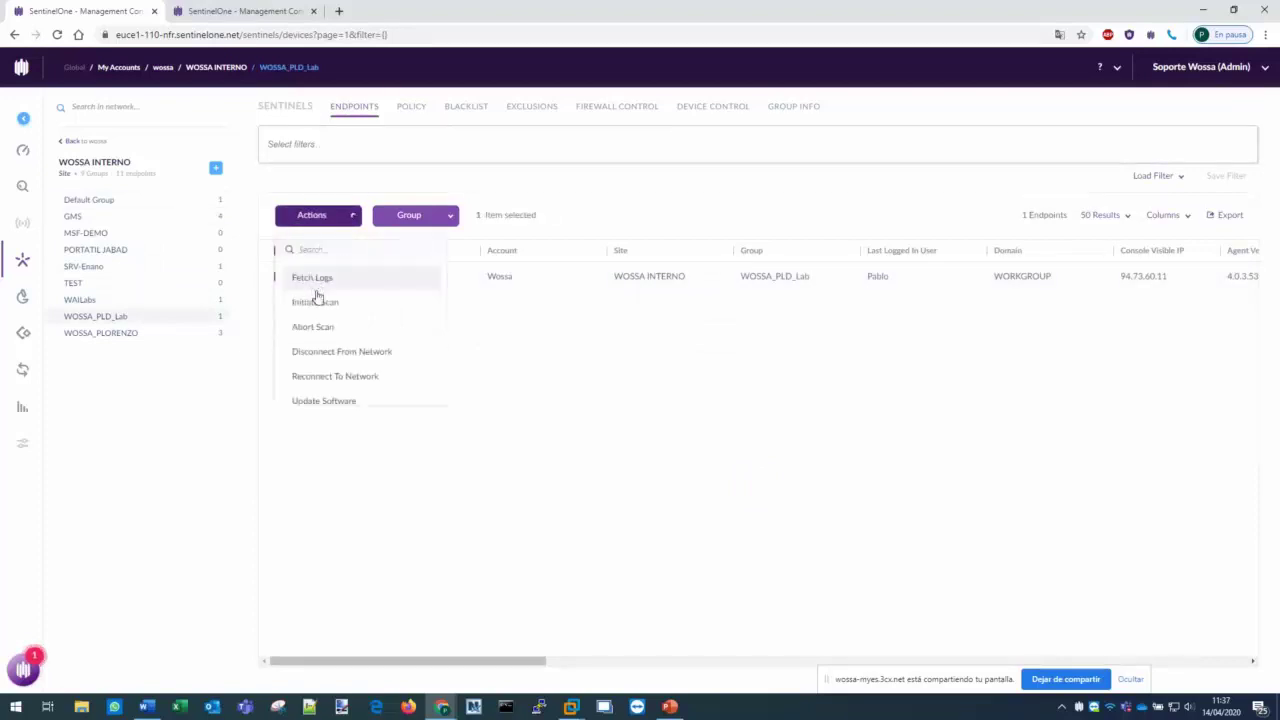
pyautogui.scroll(-5, 360, 420)
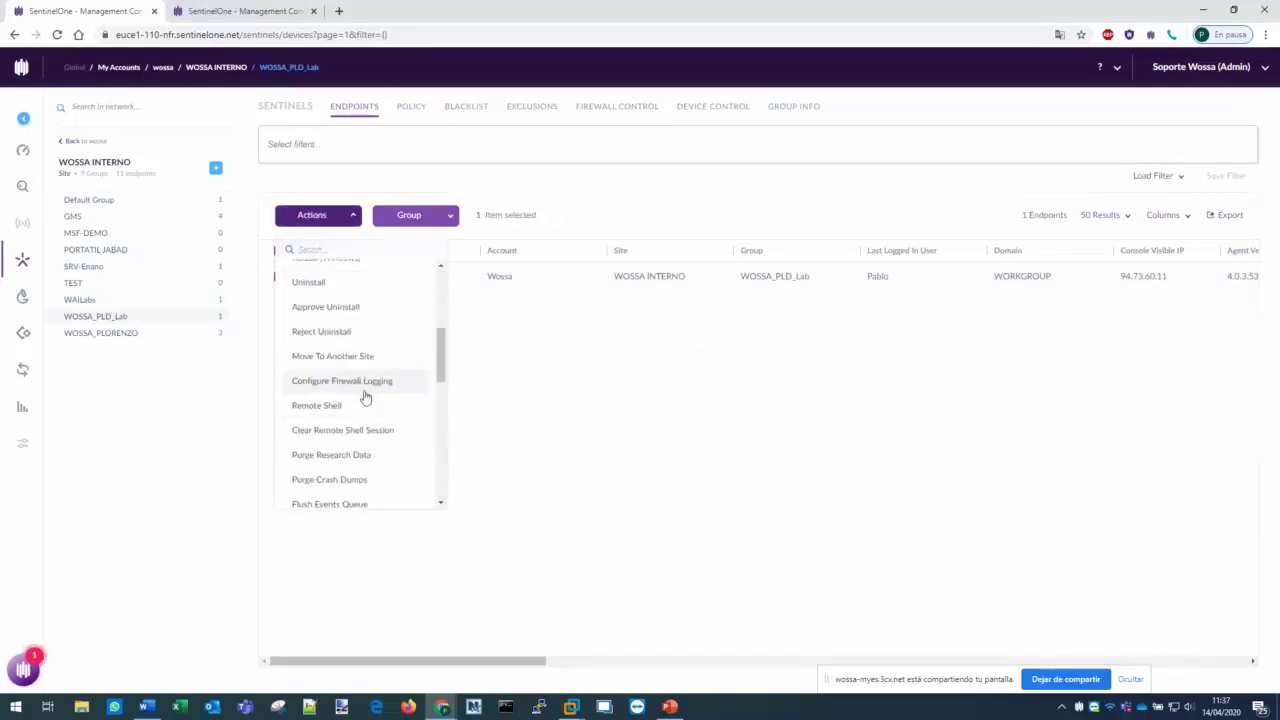
pyautogui.scroll(-3, 366, 420)
pyautogui.scroll(-3, 368, 420)
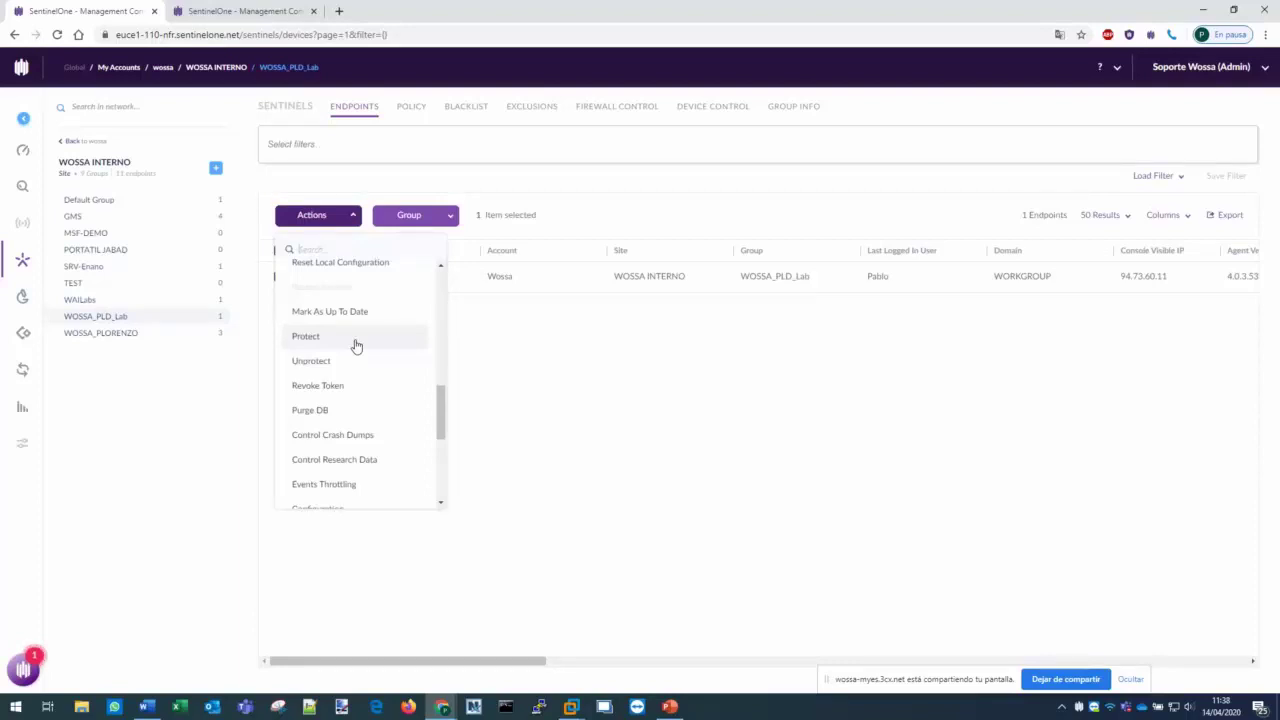
pyautogui.click(1078, 710)
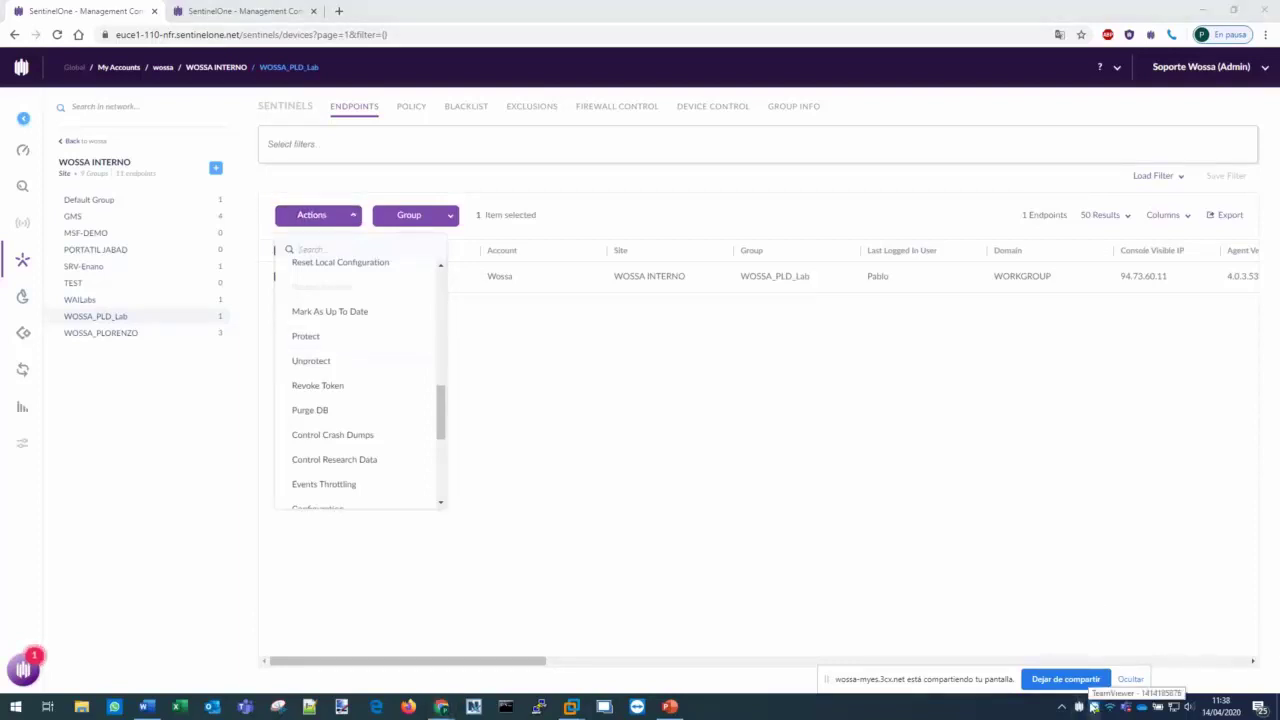
pyautogui.click(1079, 707)
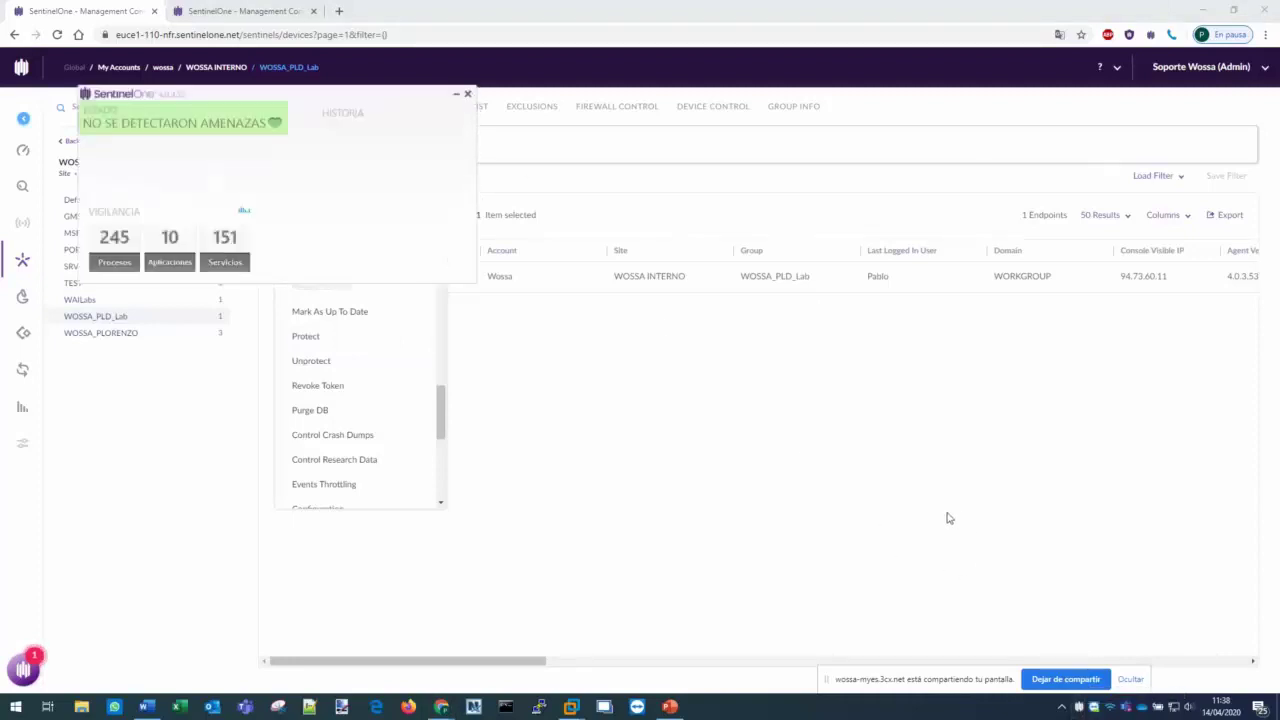
pyautogui.click(469, 95)
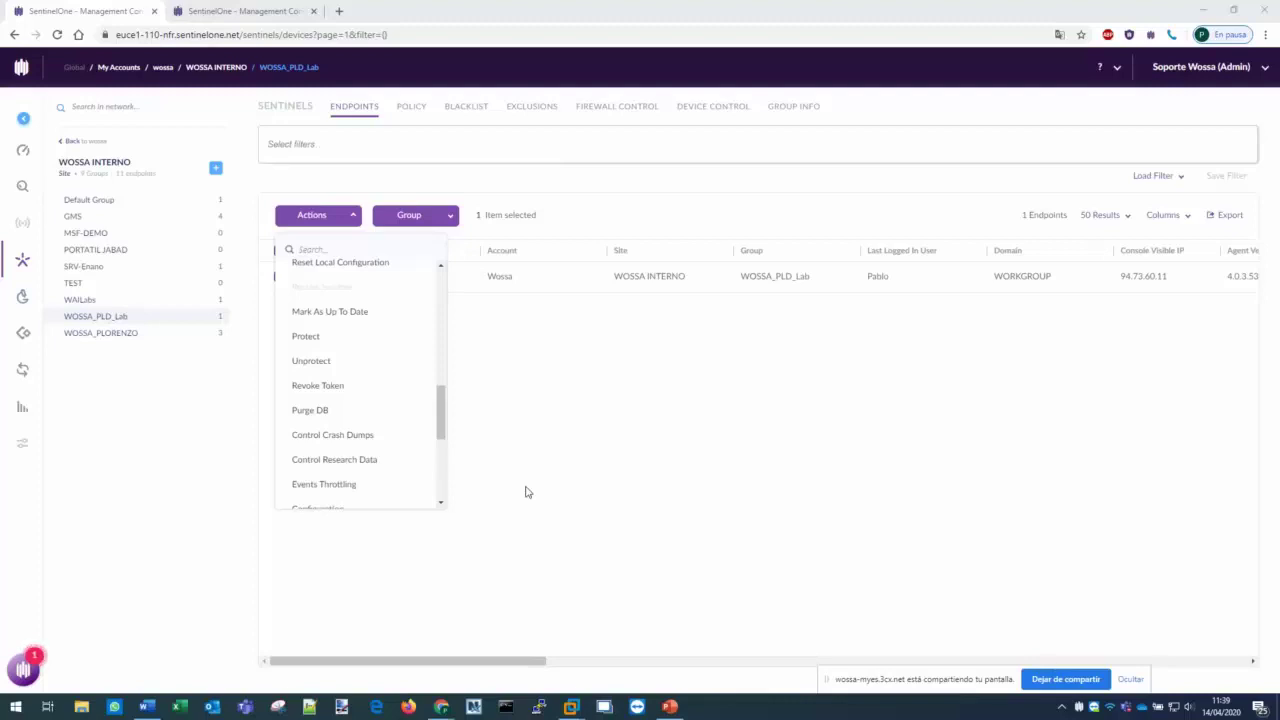
# Close the Actions list and show the WOSSA_PLD_Lab group's Policy page.
pyautogui.click(420, 107)
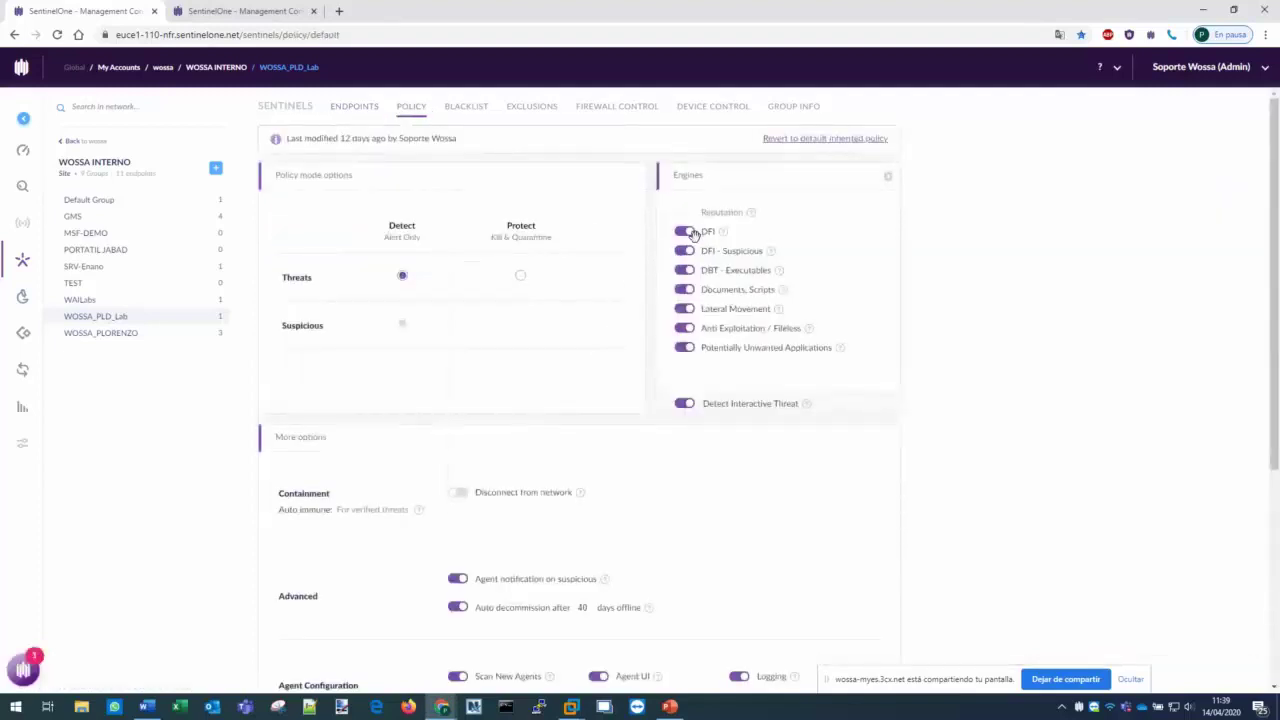
# Disable the DFI, DFI - Suspicious, DBT - Executables and Documents, Scripts engines, confirming each warning.
pyautogui.click(684, 231)
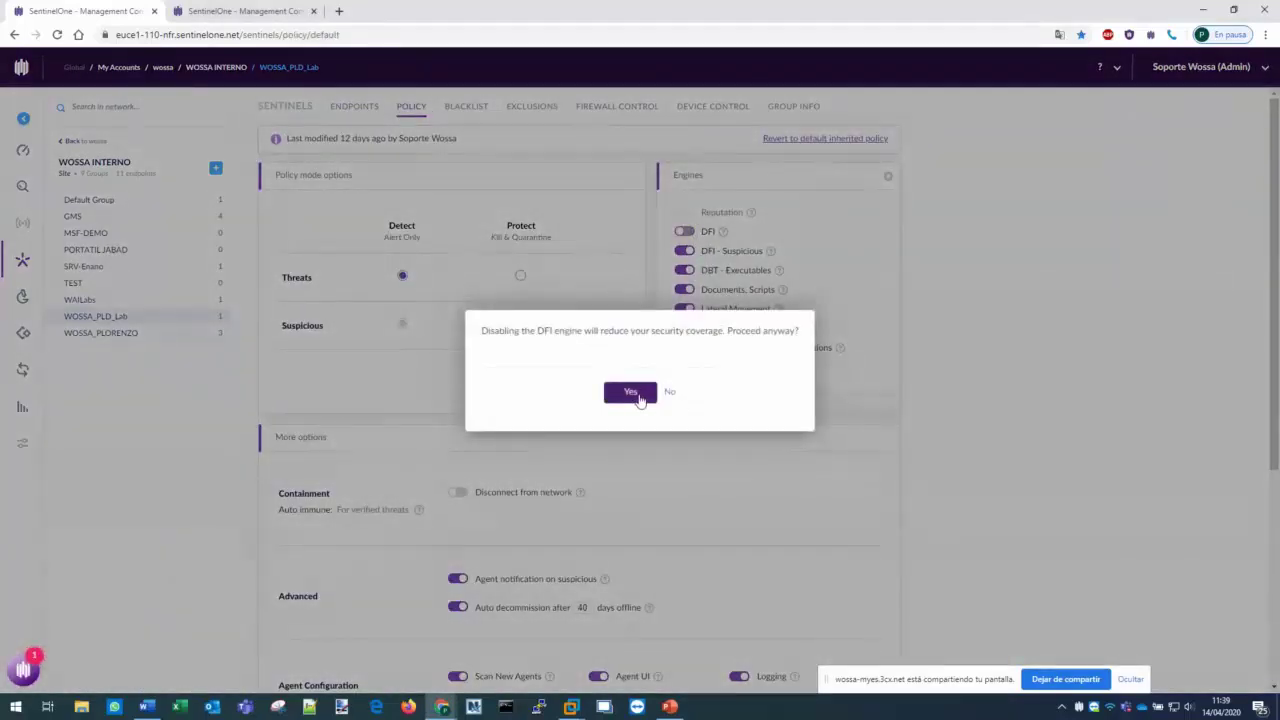
pyautogui.click(640, 396)
pyautogui.click(685, 251)
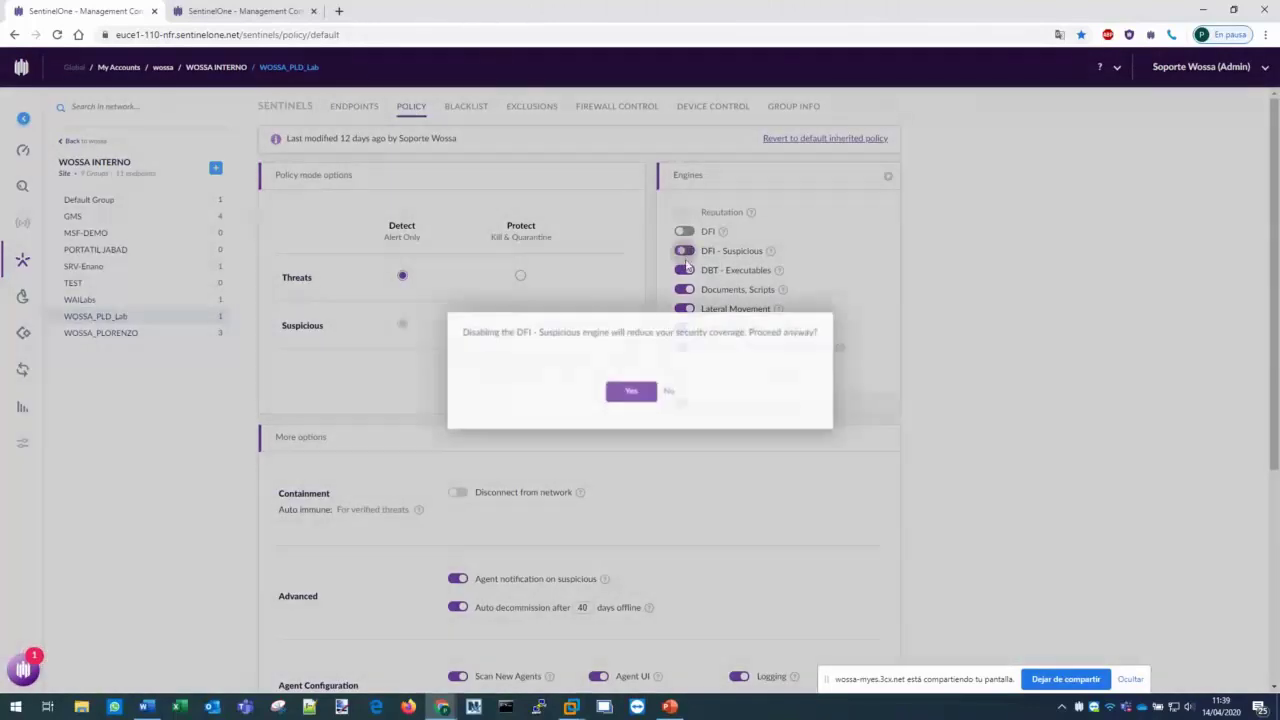
pyautogui.click(640, 392)
pyautogui.click(686, 269)
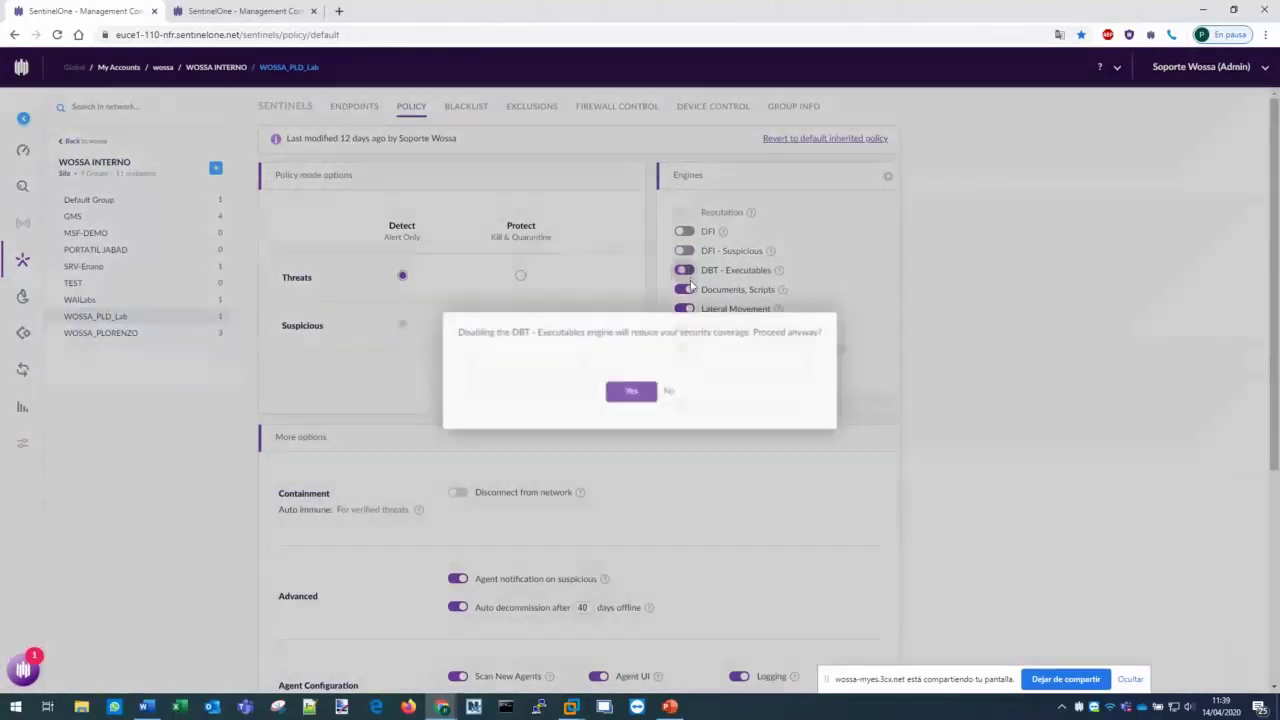
pyautogui.click(631, 391)
pyautogui.click(684, 289)
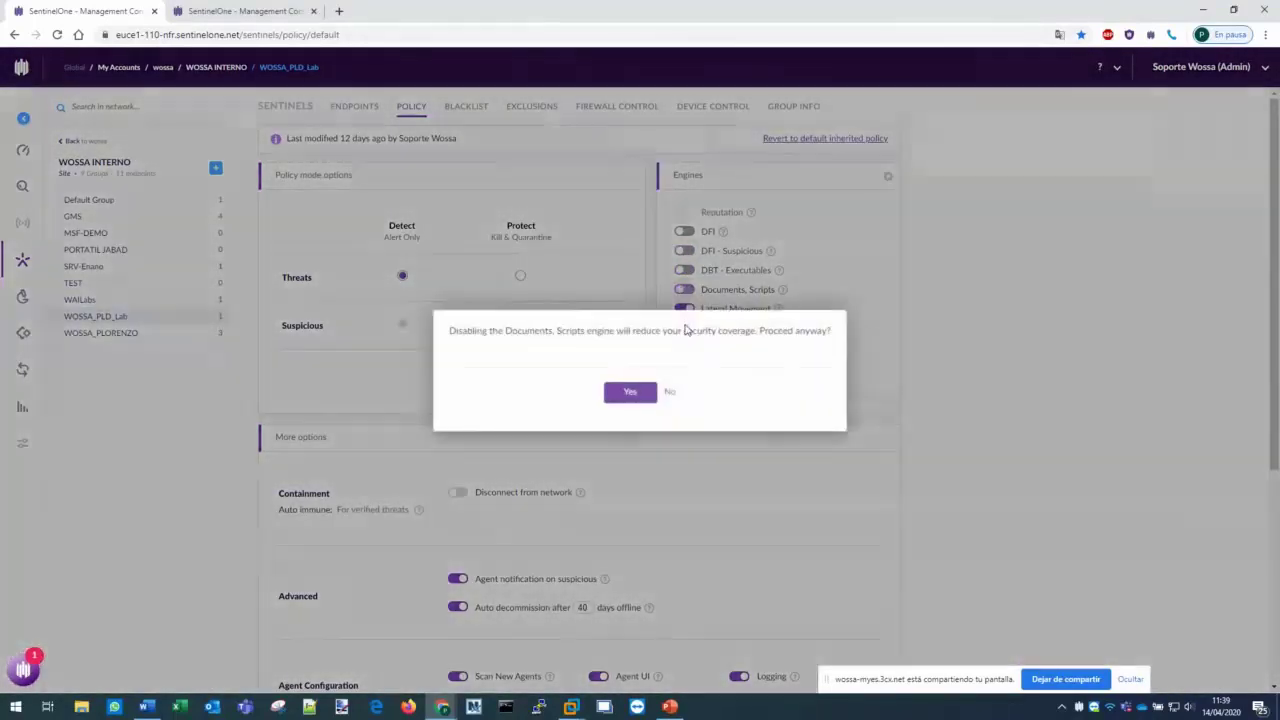
pyautogui.click(632, 391)
# Disable Lateral Movement, Anti Exploitation / Fileless, Potentially Unwanted Applications and Detect Interactive Threat, confirming each.
pyautogui.click(684, 308)
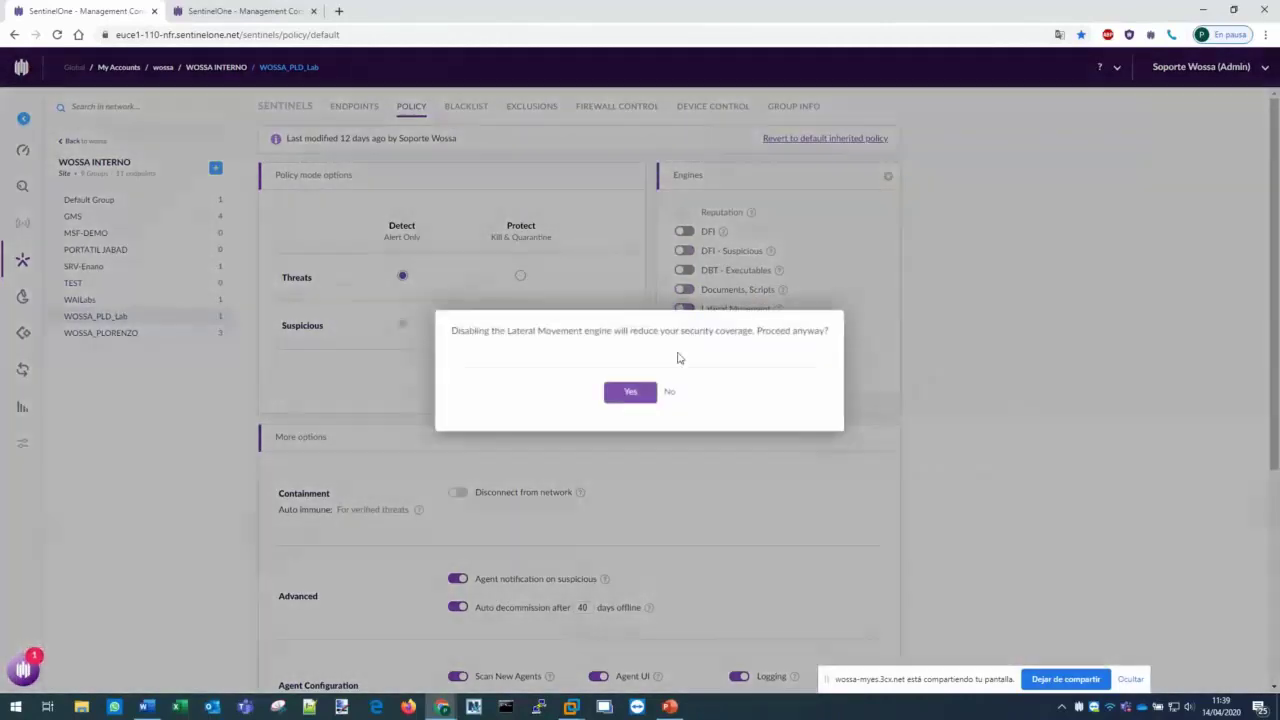
pyautogui.click(634, 391)
pyautogui.click(684, 328)
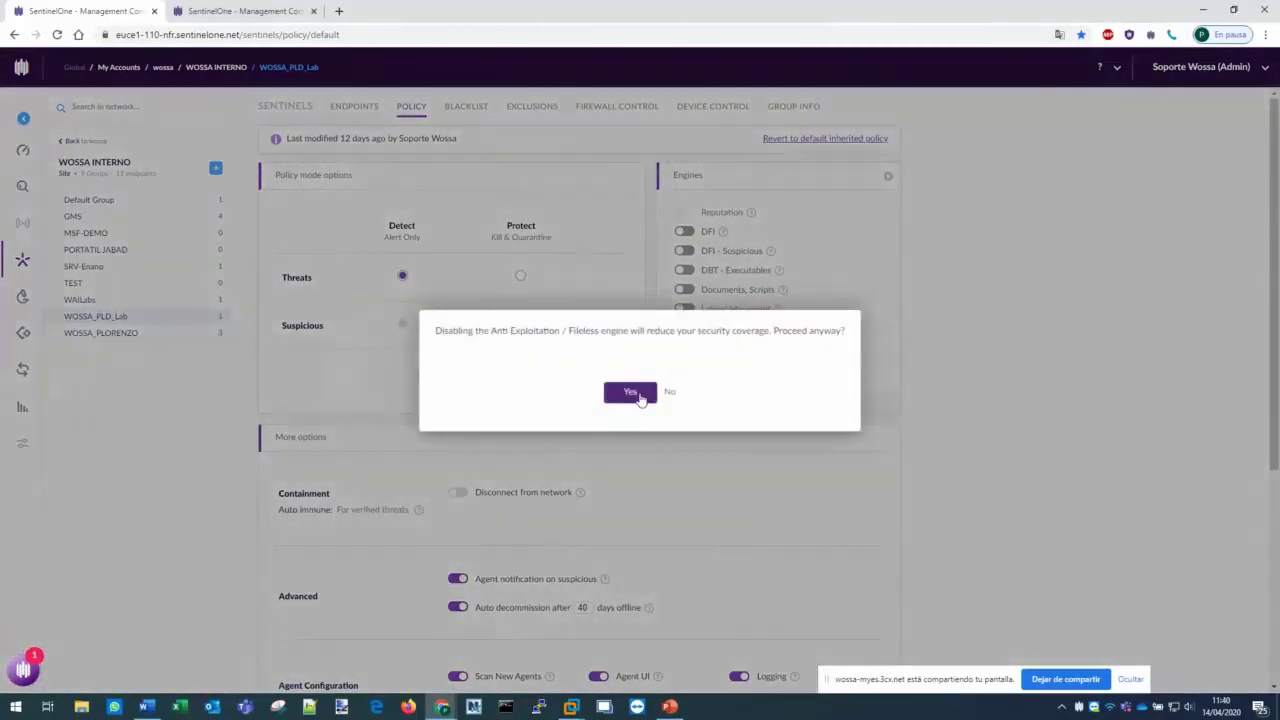
pyautogui.click(631, 392)
pyautogui.click(684, 347)
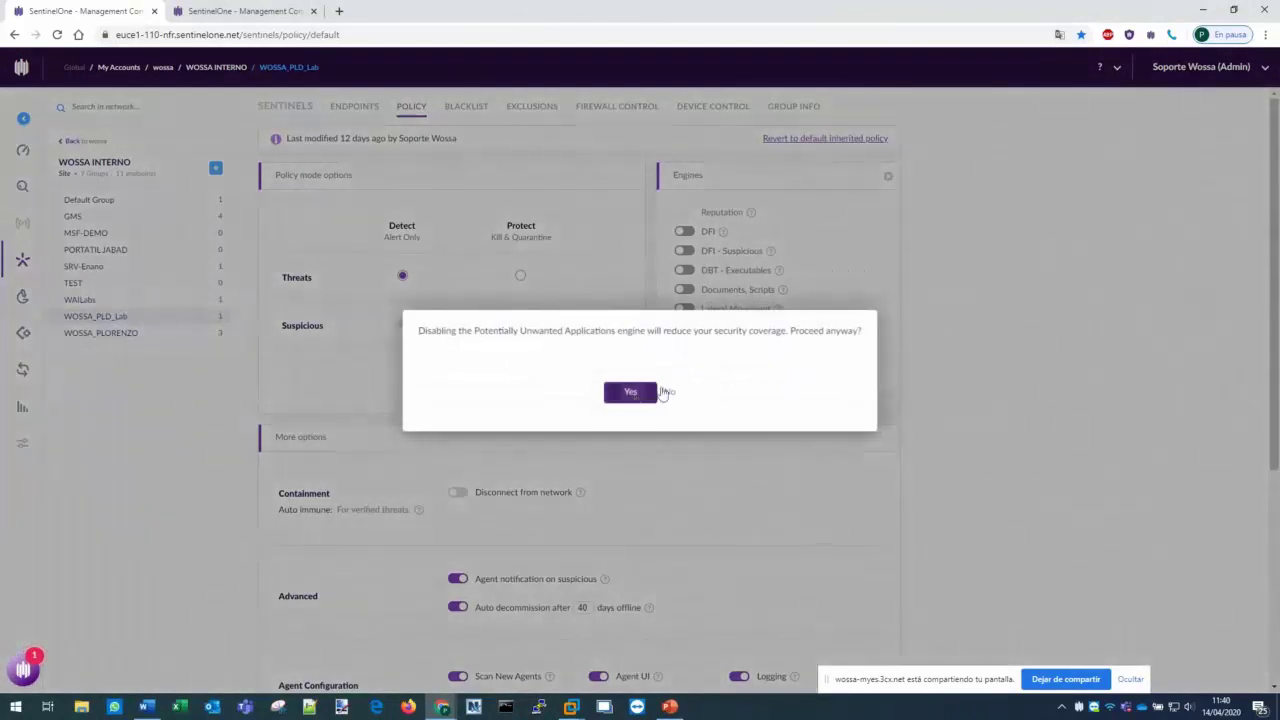
pyautogui.click(660, 392)
pyautogui.click(690, 402)
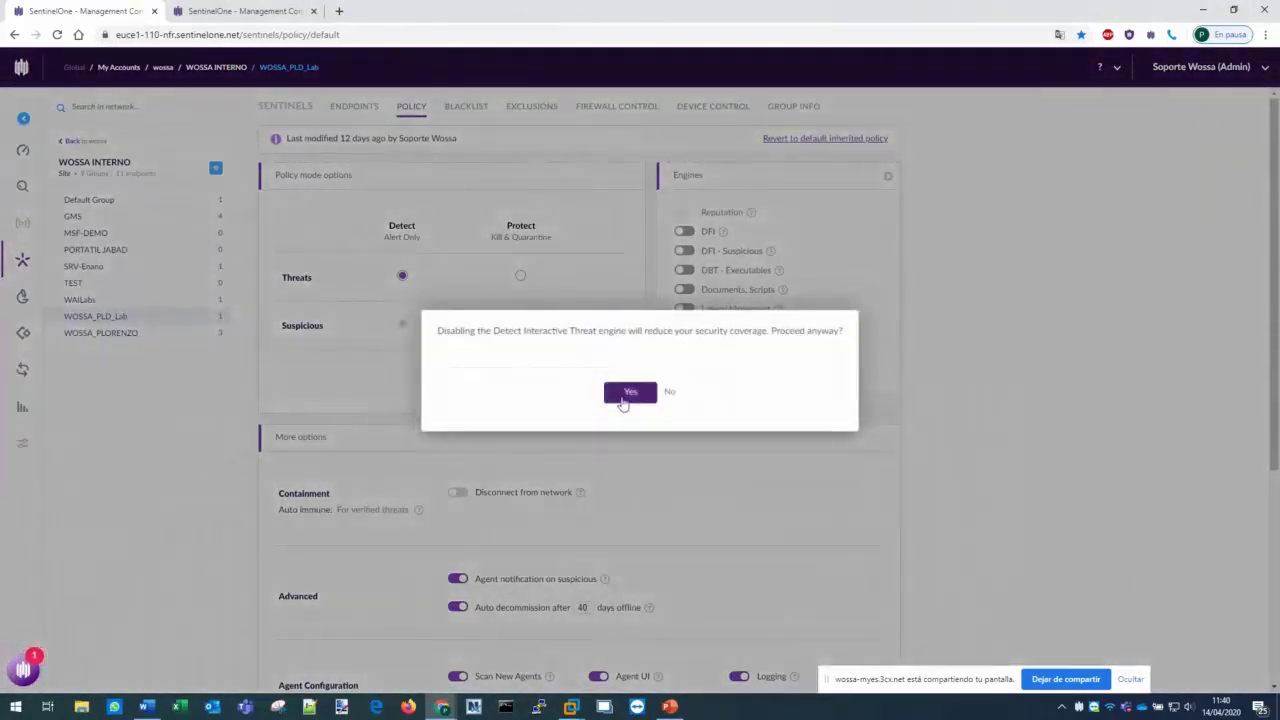
pyautogui.click(630, 392)
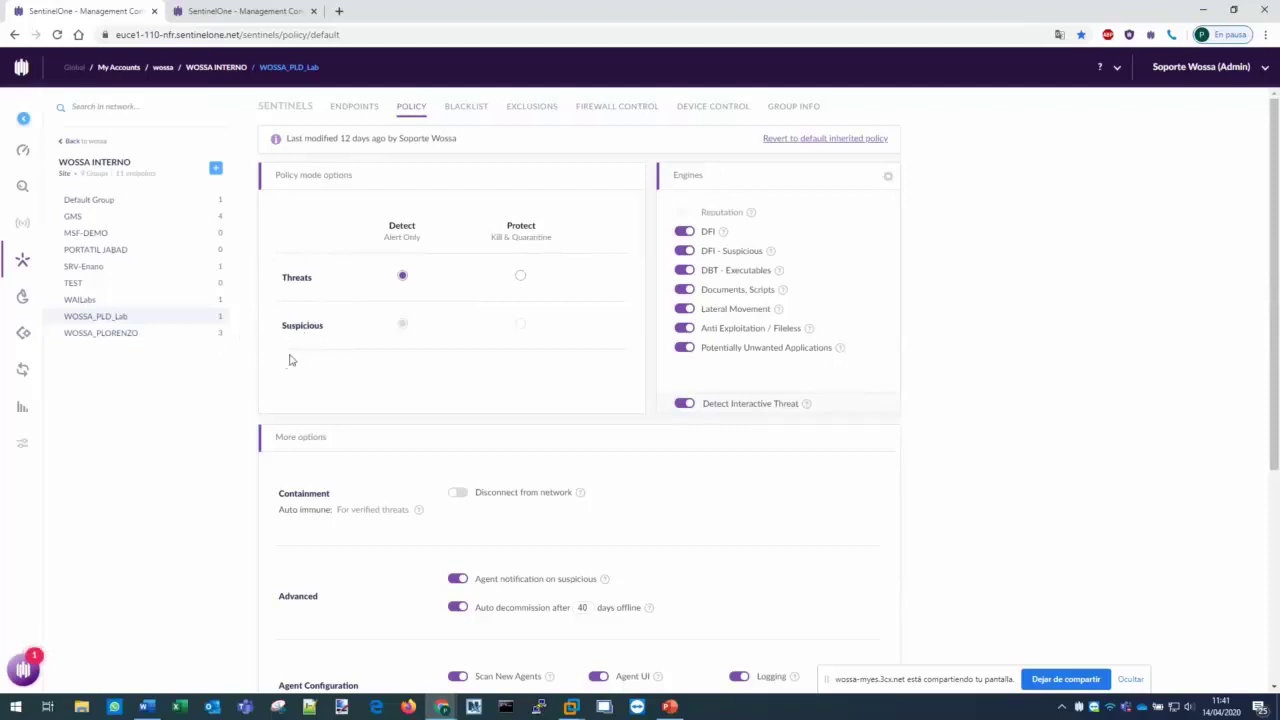
# Set Threats to Protect (Kill & Quarantine) and return to the PLDWIN10LAB endpoint list.
pyautogui.scroll(-3, 289, 357)
pyautogui.scroll(3, 277, 277)
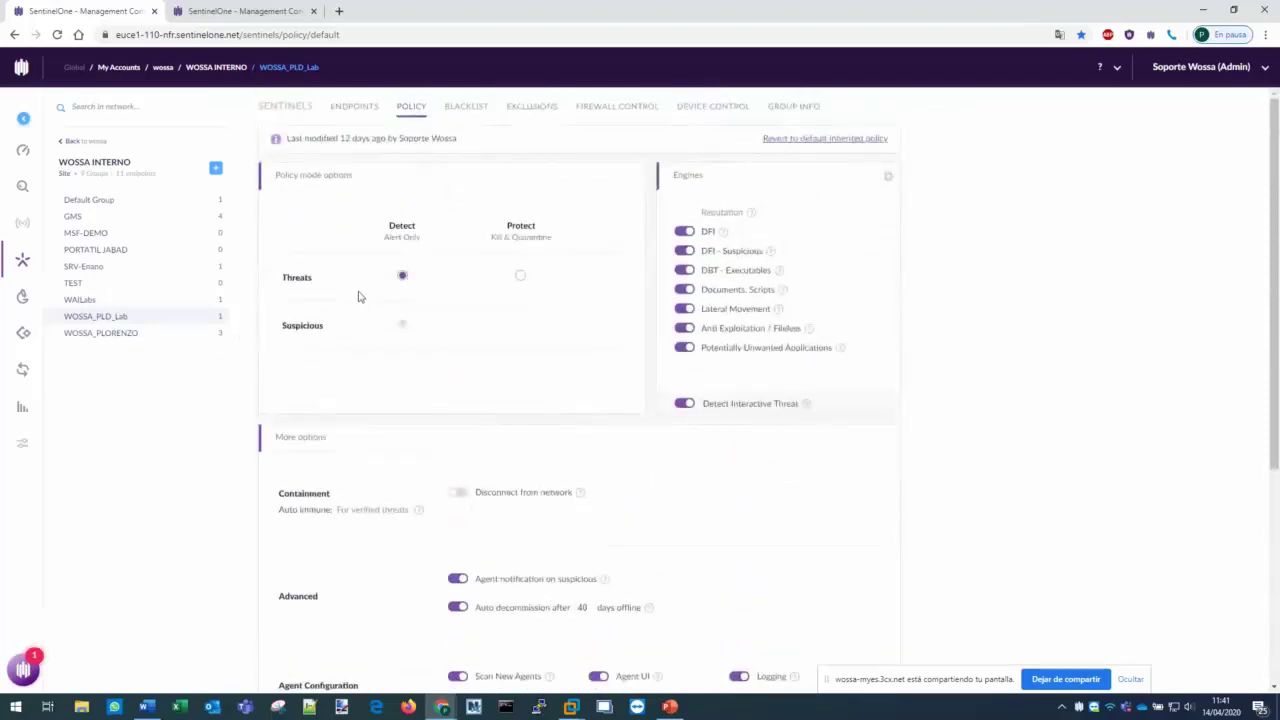
pyautogui.click(520, 276)
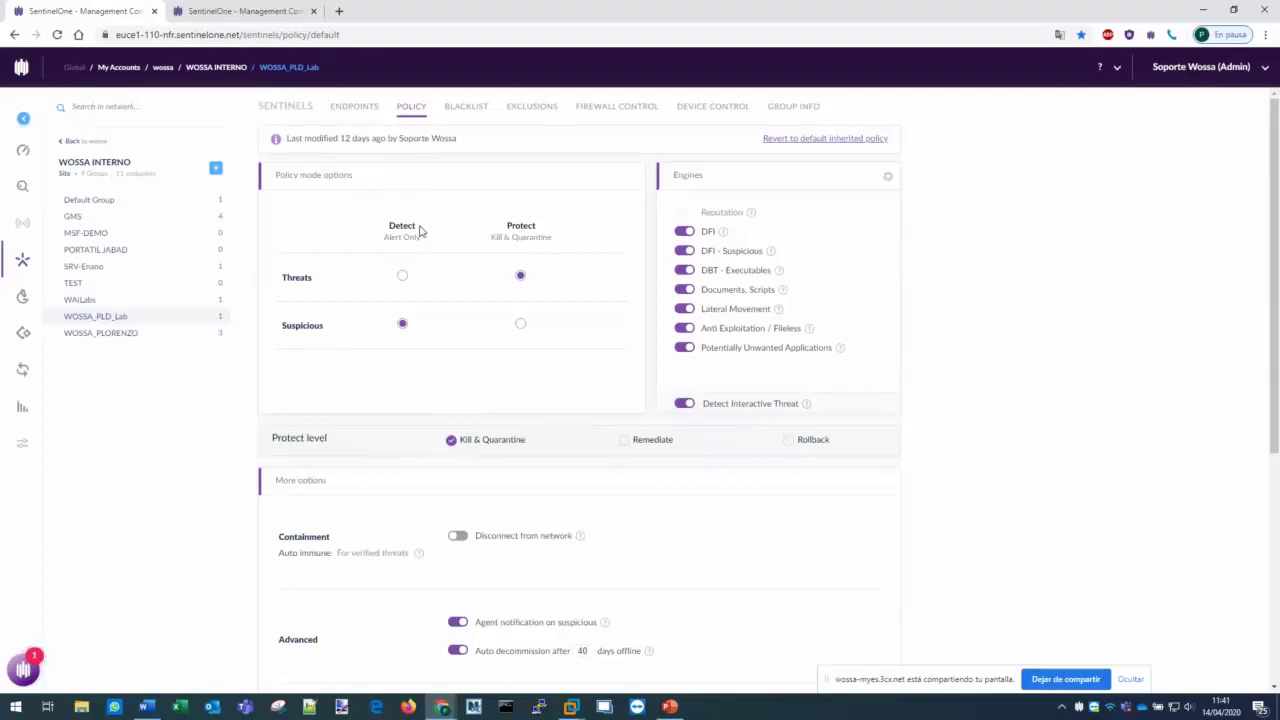
pyautogui.click(360, 110)
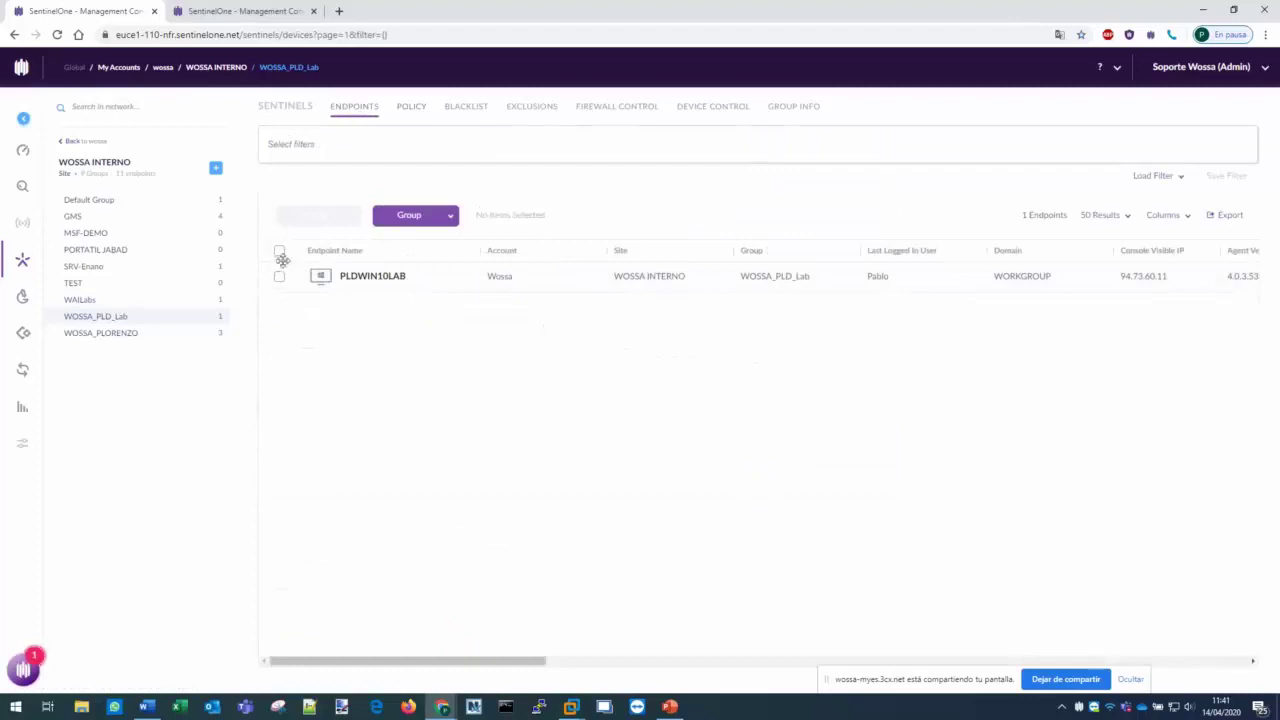
# Select PLDWIN10LAB, browse its Actions list, then return to the WOSSA_PLD_Lab Policy page.
pyautogui.click(279, 276)
pyautogui.click(312, 216)
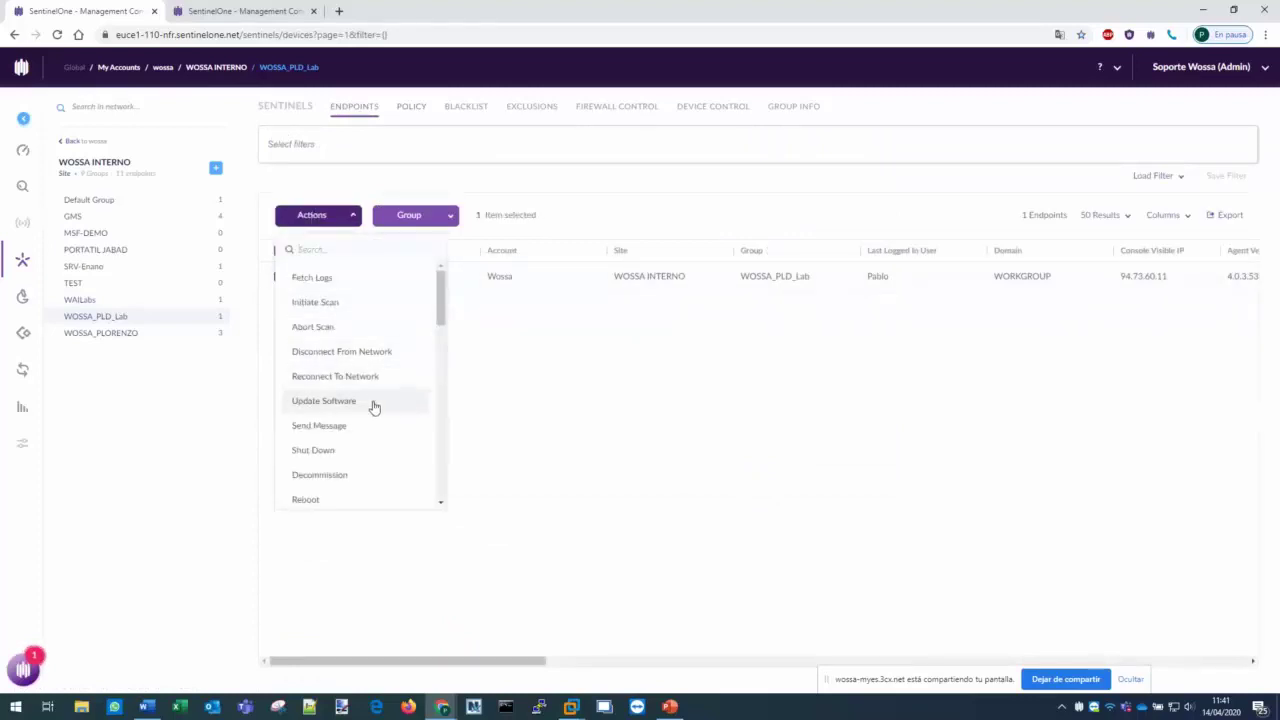
pyautogui.scroll(-8, 372, 395)
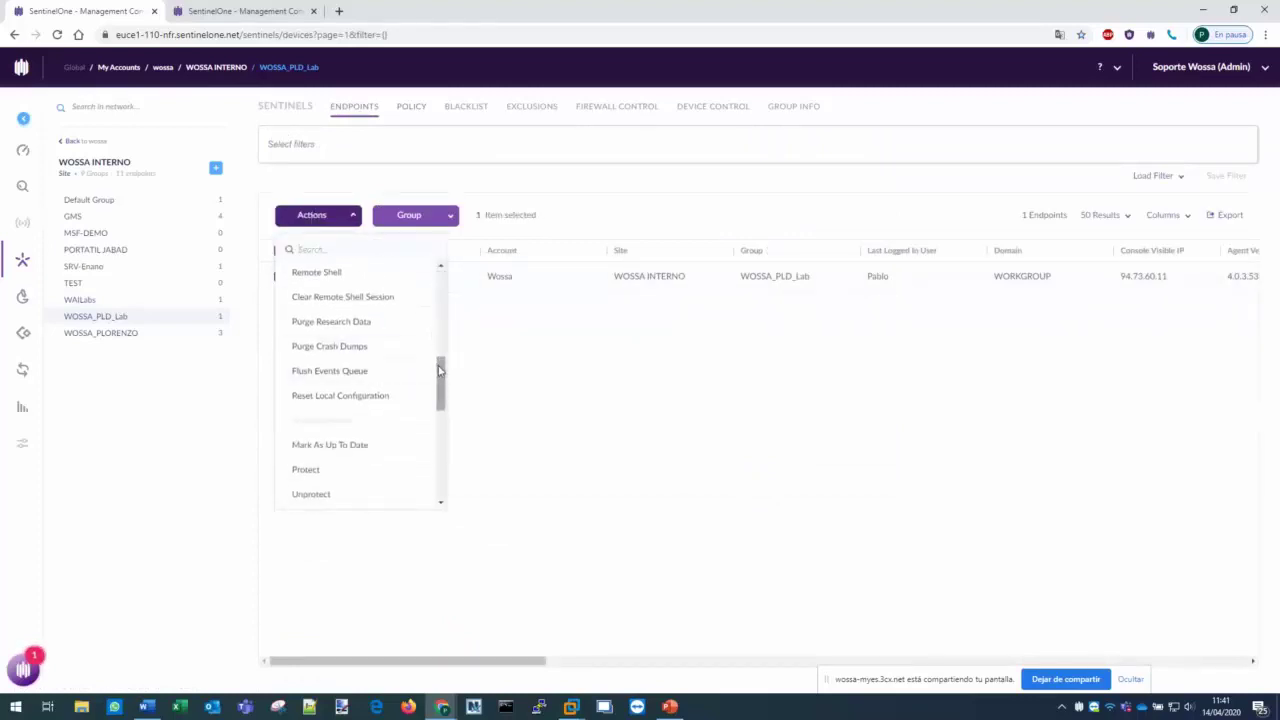
pyautogui.moveTo(440, 371); pyautogui.dragTo(445, 267)
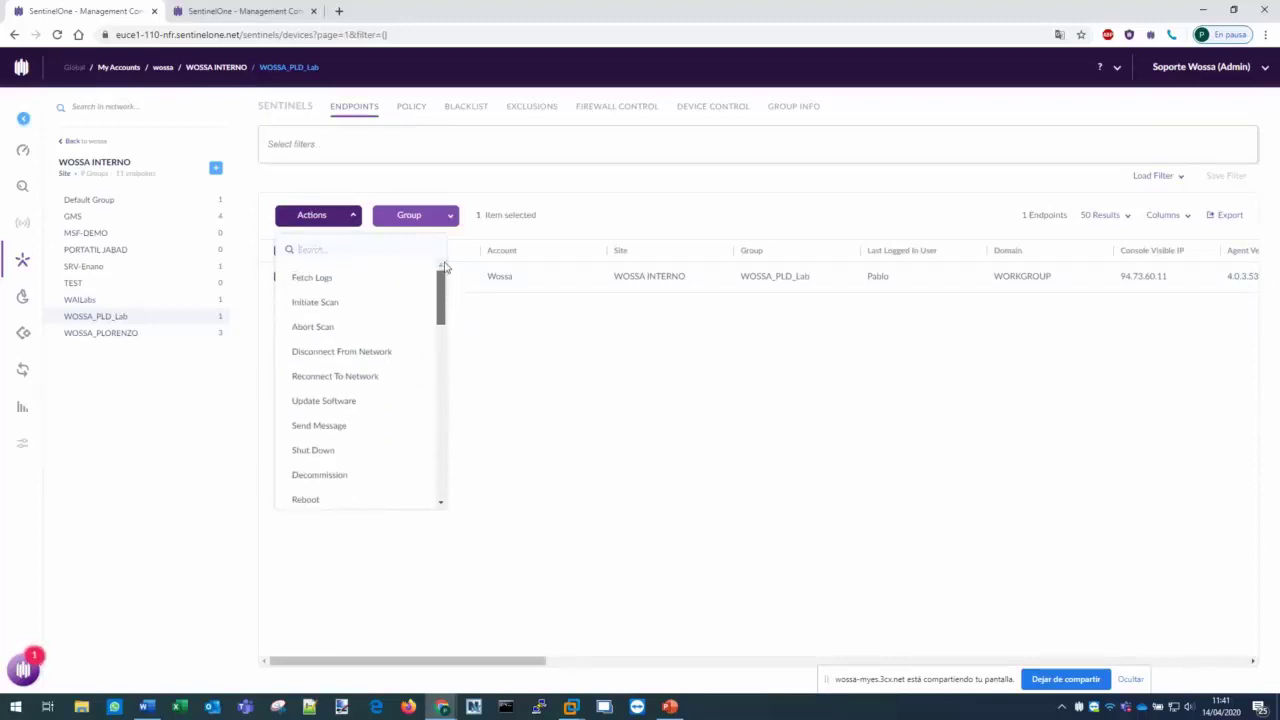
pyautogui.click(409, 112)
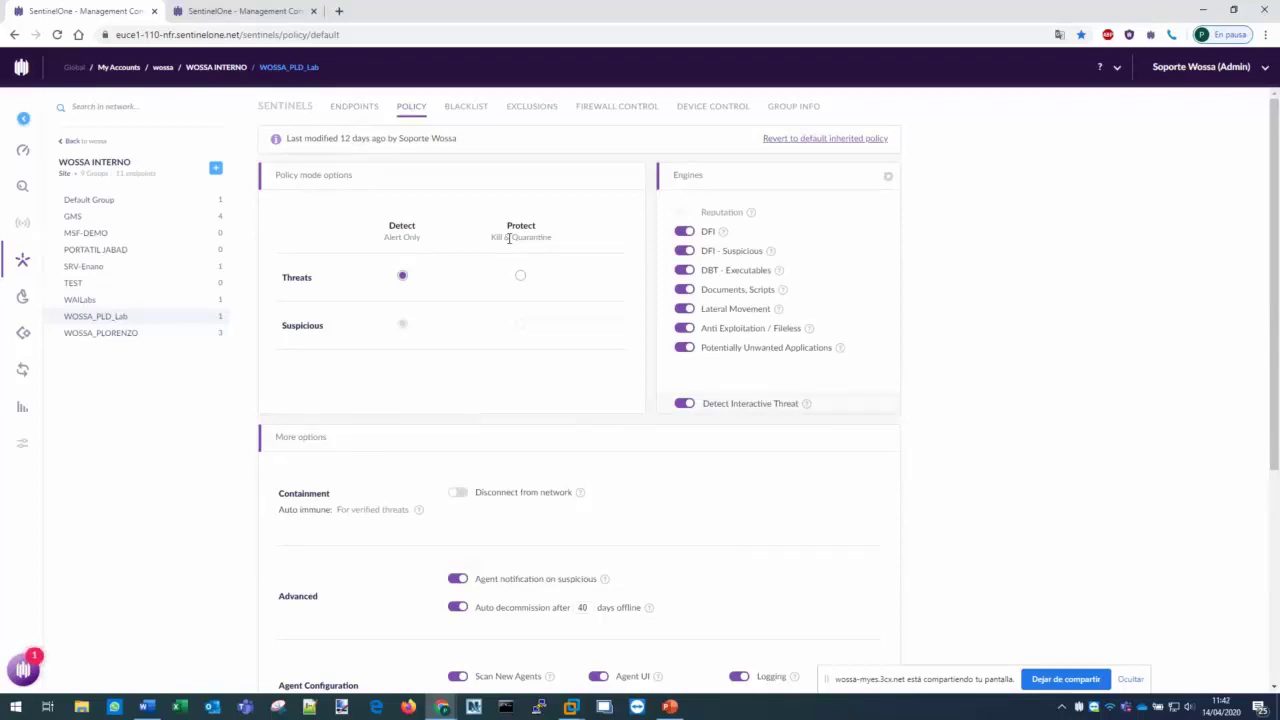
# Set Threats to Protect with Kill & Quarantine, Remediate and Rollback as the protect level.
pyautogui.click(521, 278)
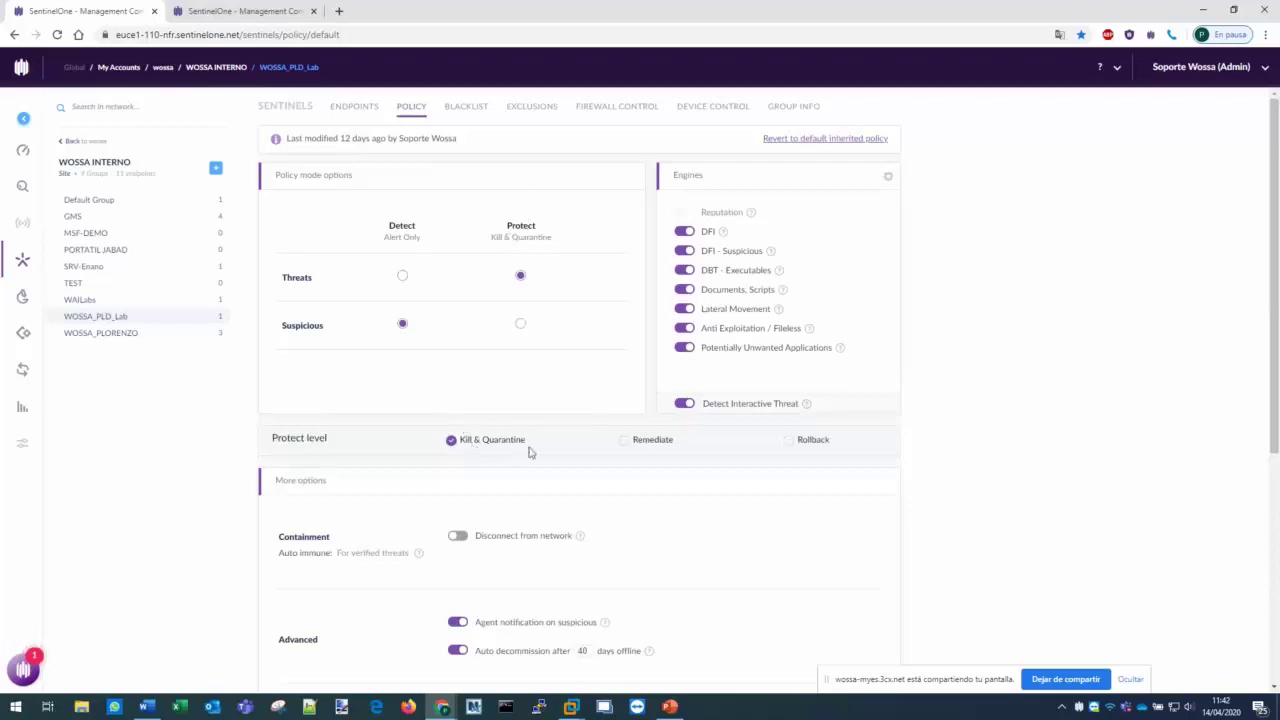
pyautogui.click(625, 440)
pyautogui.click(476, 443)
pyautogui.click(624, 440)
pyautogui.click(814, 444)
# Step through the Default Group and WOSSA_PLD_Lab policies to reach WOSSA_PLORENZO's policy.
pyautogui.click(166, 203)
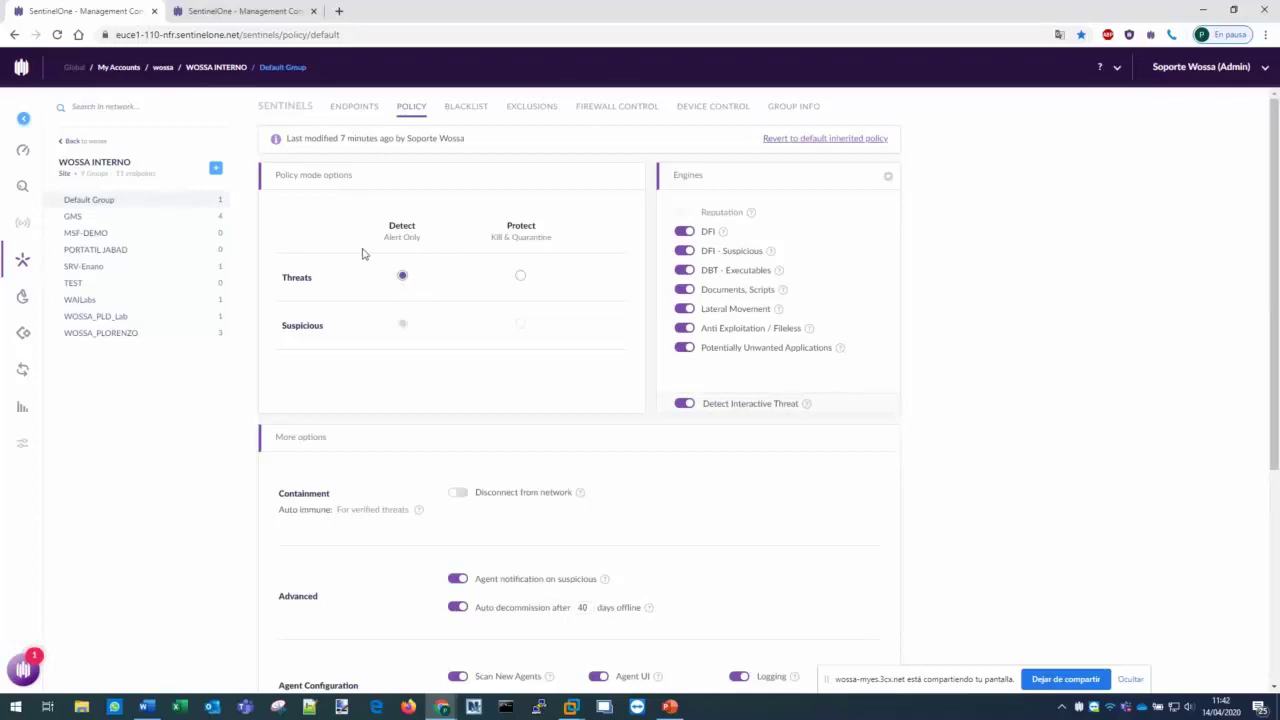
pyautogui.click(172, 320)
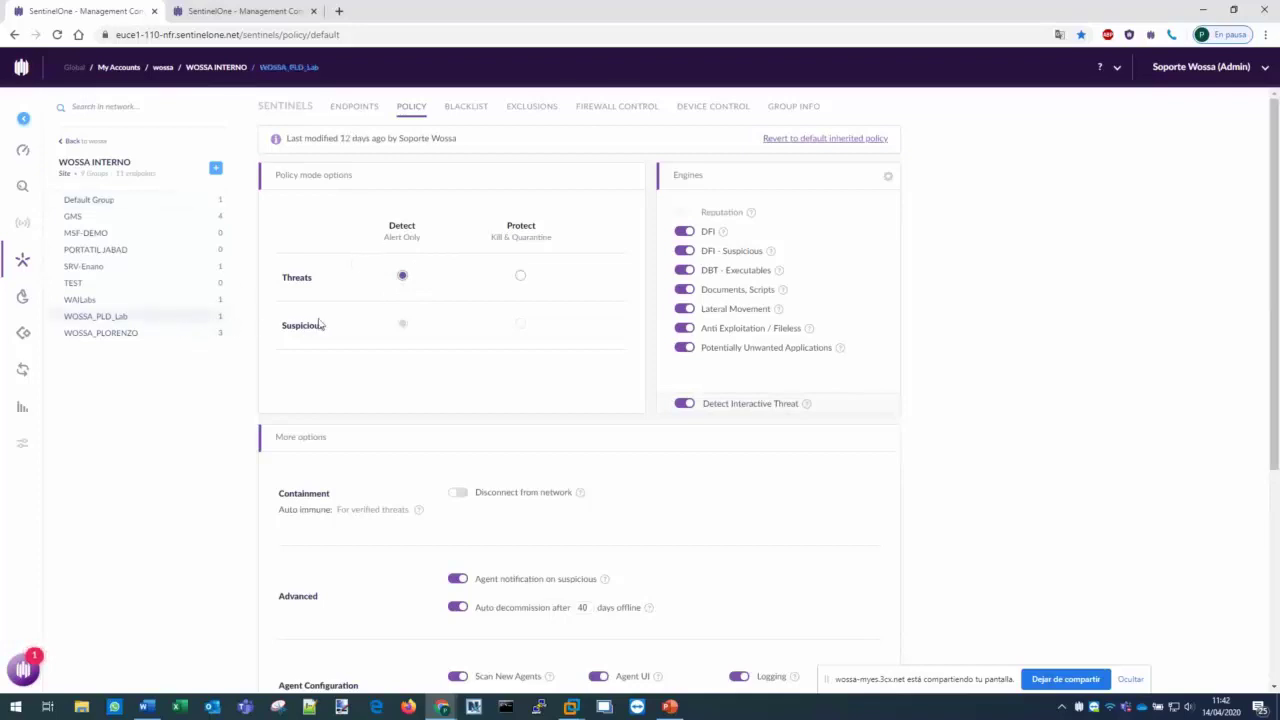
pyautogui.click(195, 336)
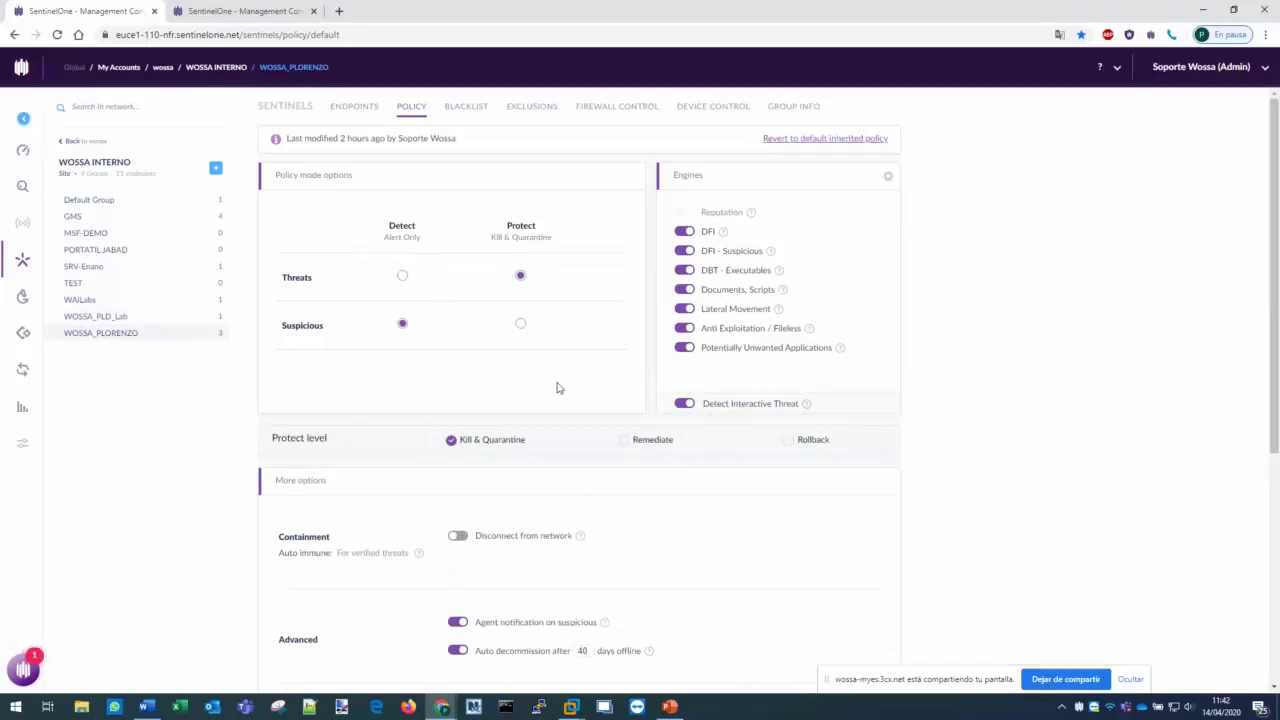
# Enable Disconnect from network for verified threats and keep Suspicious items on Detect.
pyautogui.click(520, 323)
pyautogui.click(457, 536)
pyautogui.scroll(-2, 840, 489)
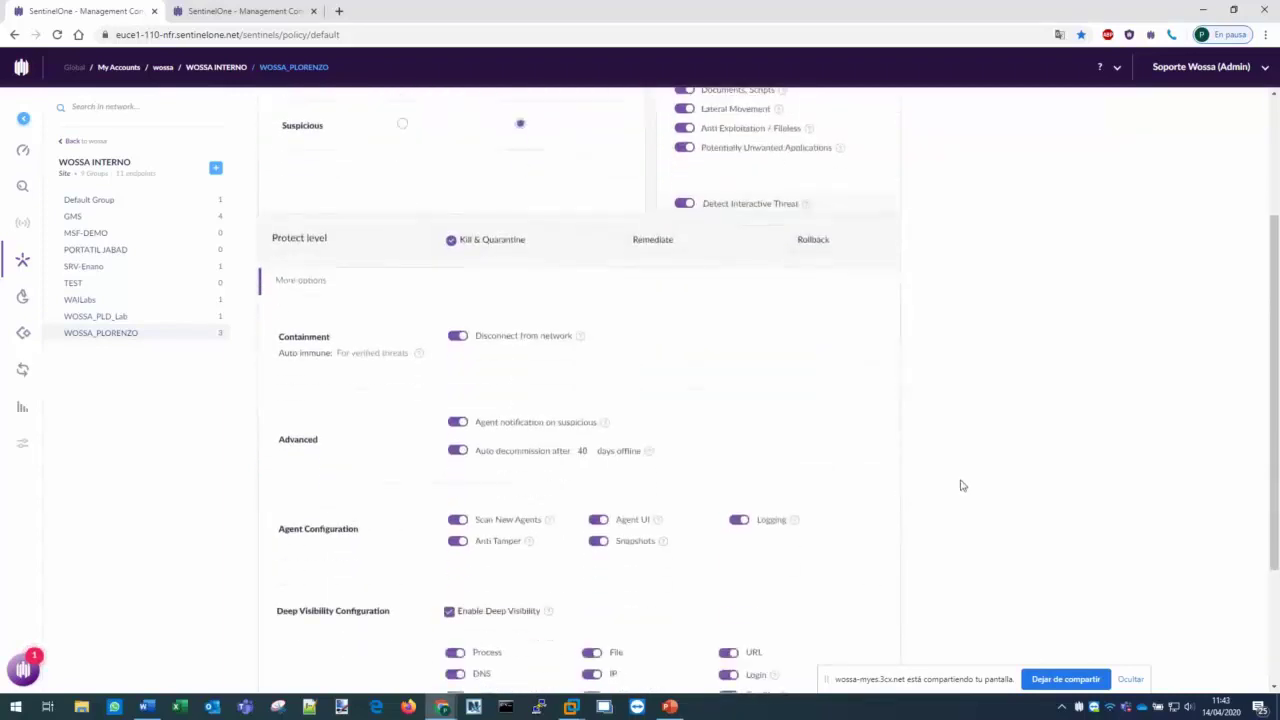
pyautogui.scroll(2, 962, 485)
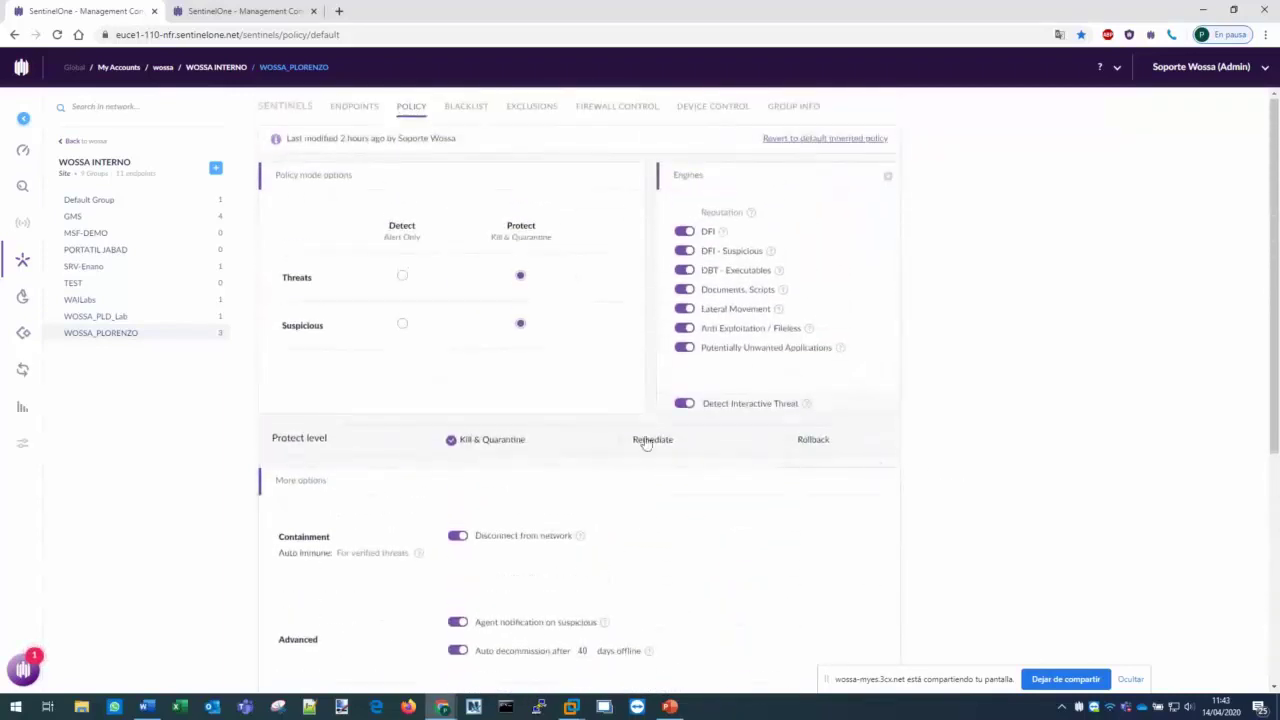
pyautogui.click(402, 324)
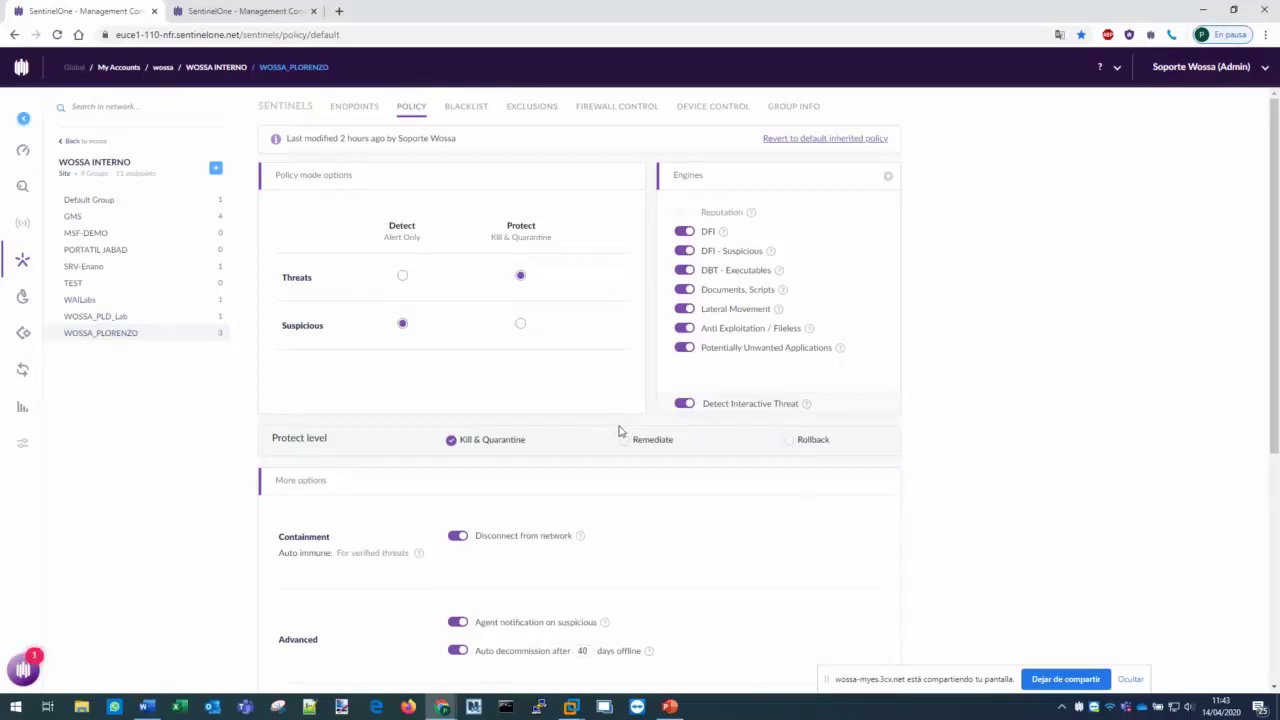
pyautogui.click(625, 440)
pyautogui.click(505, 442)
pyautogui.click(1118, 68)
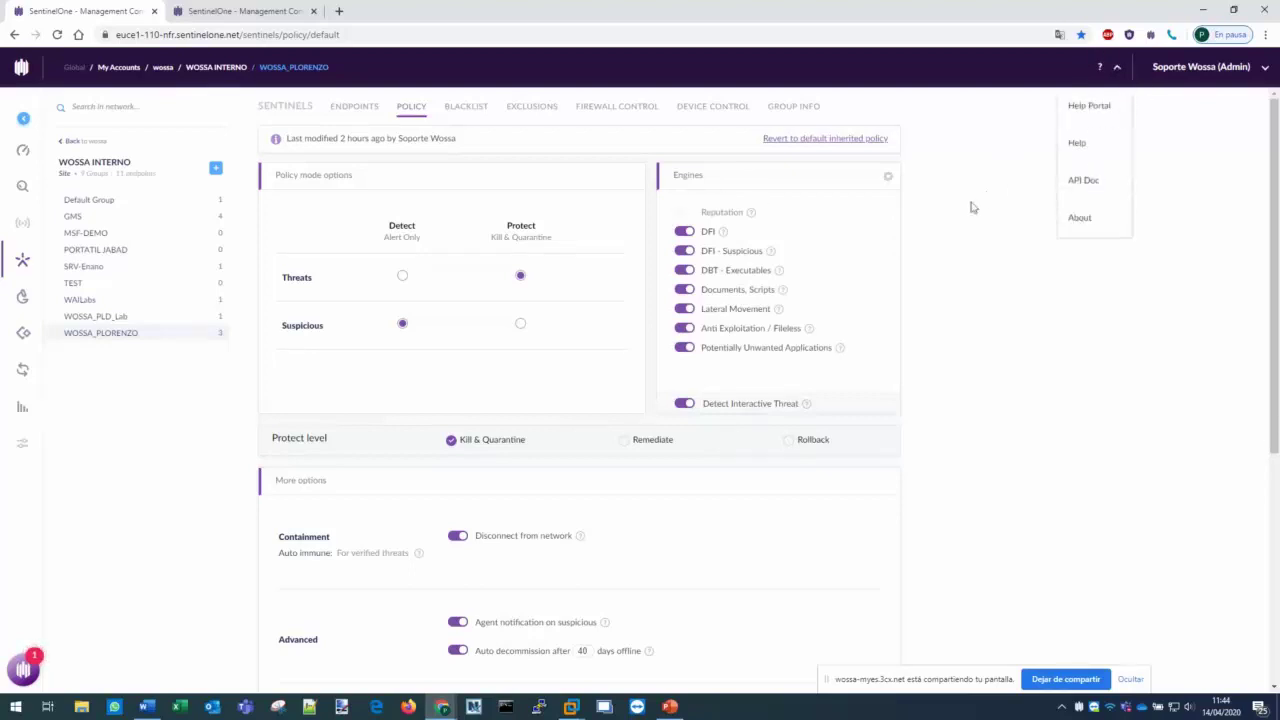
pyautogui.click(961, 232)
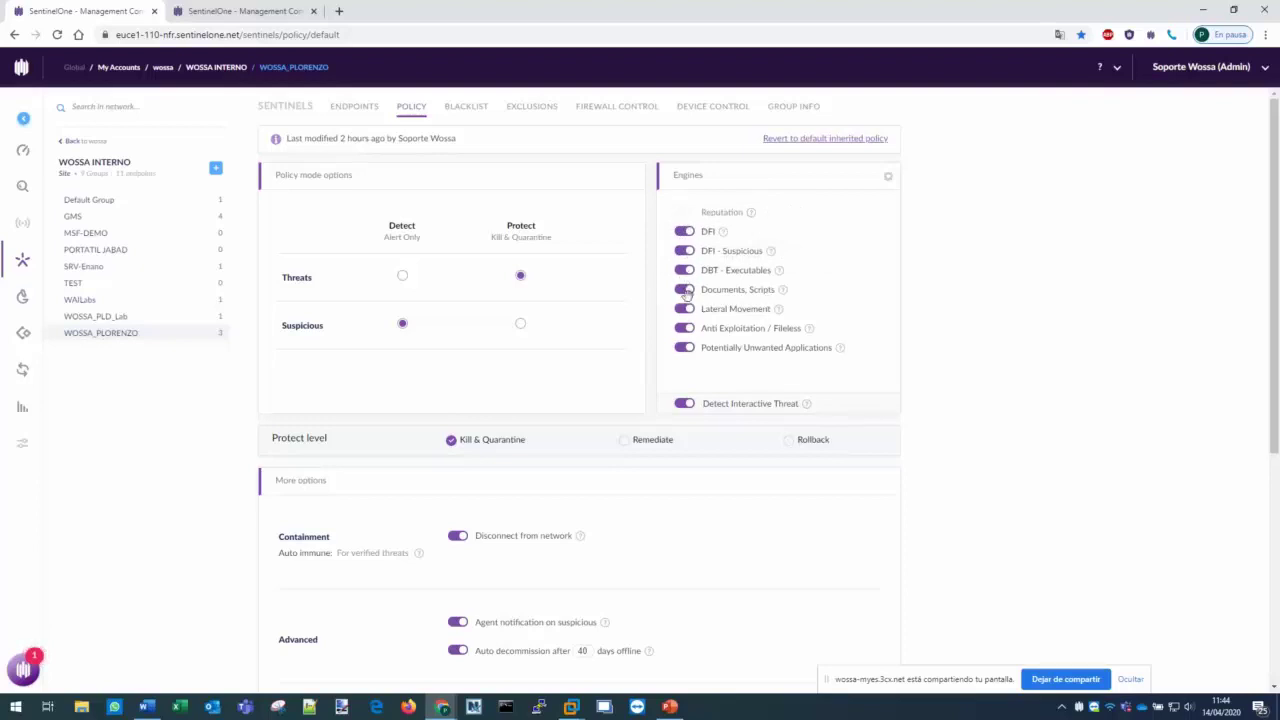
pyautogui.scroll(-4, 680, 325)
pyautogui.scroll(2, 760, 285)
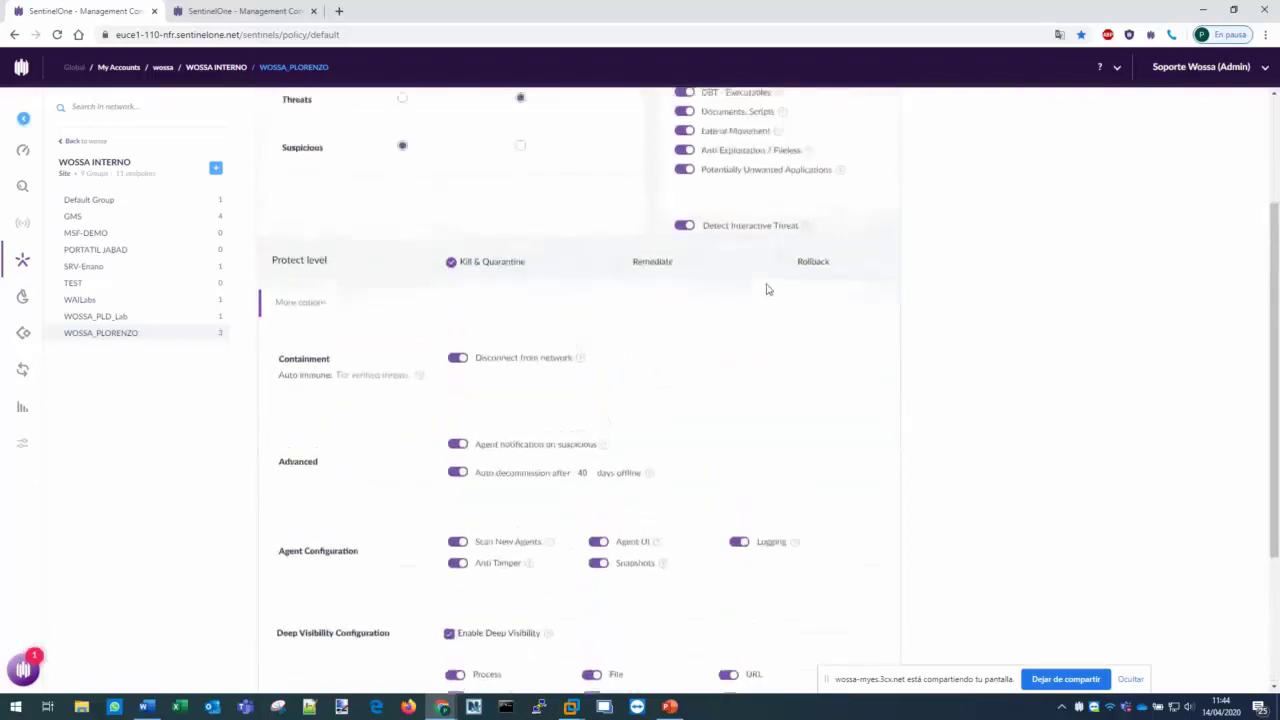
pyautogui.scroll(2, 767, 289)
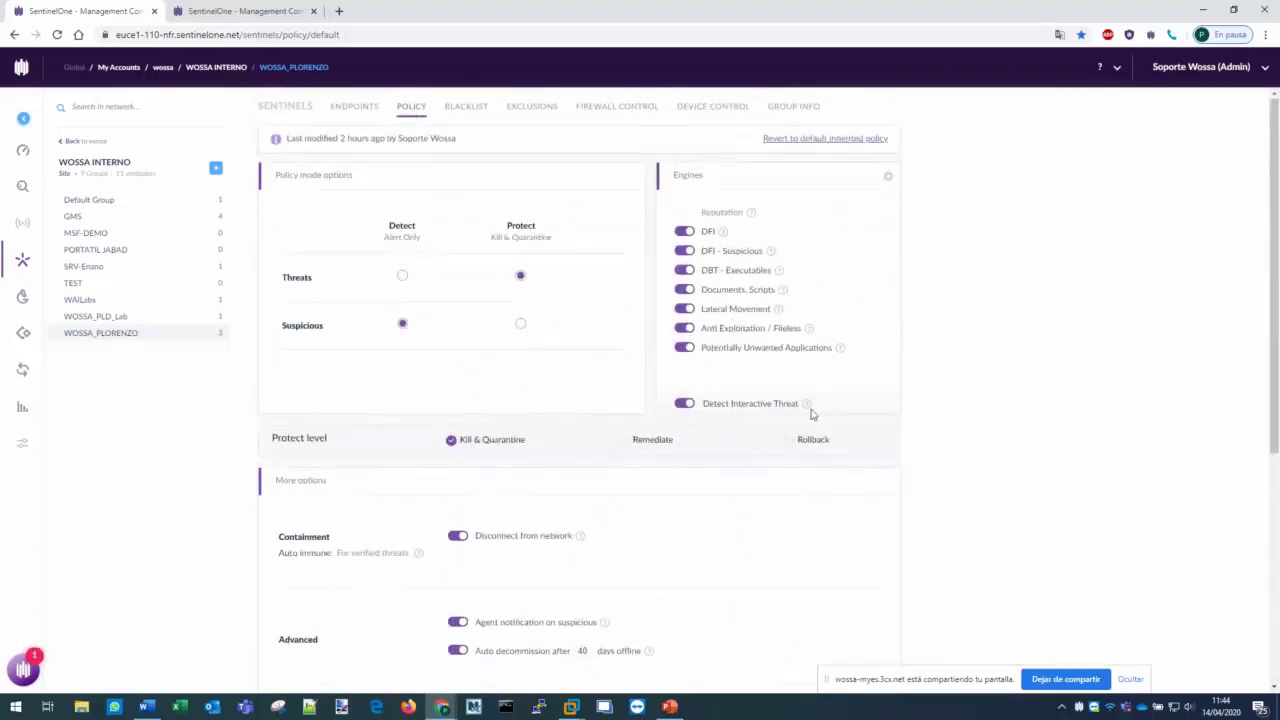
# Cancel disabling On Execute so all engines stay enabled, then review the policy page.
pyautogui.click(887, 175)
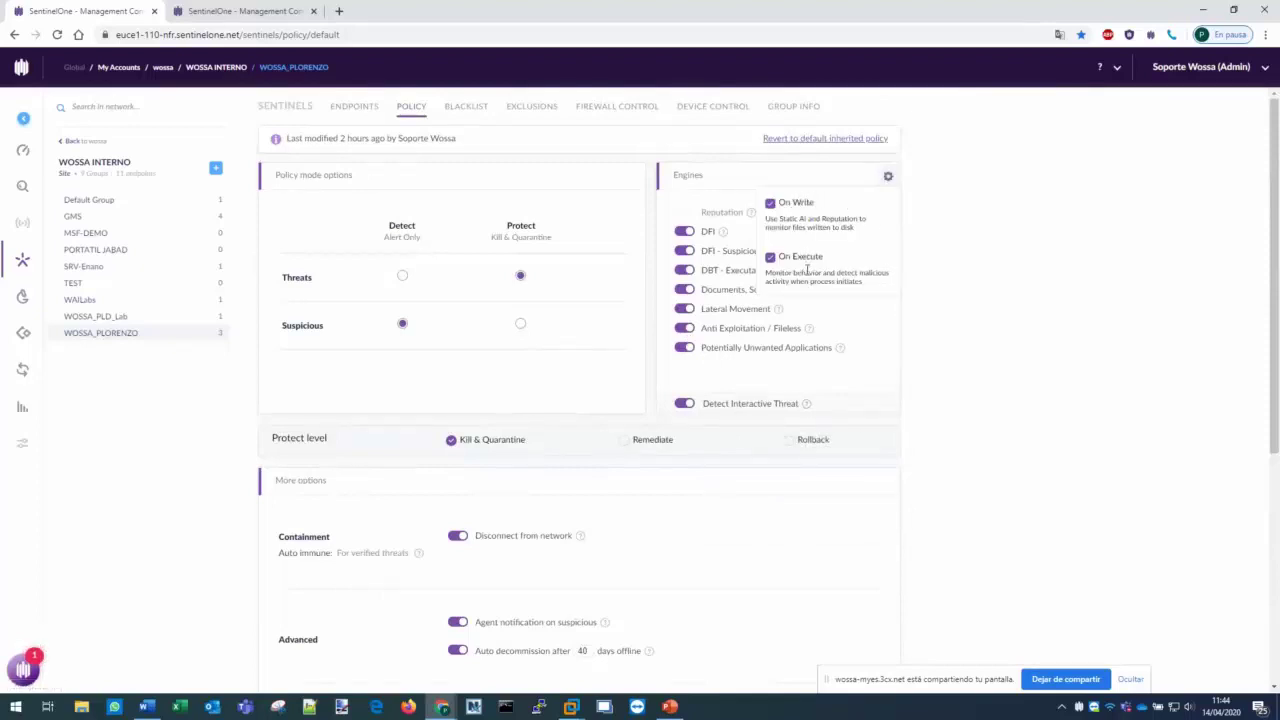
pyautogui.click(770, 257)
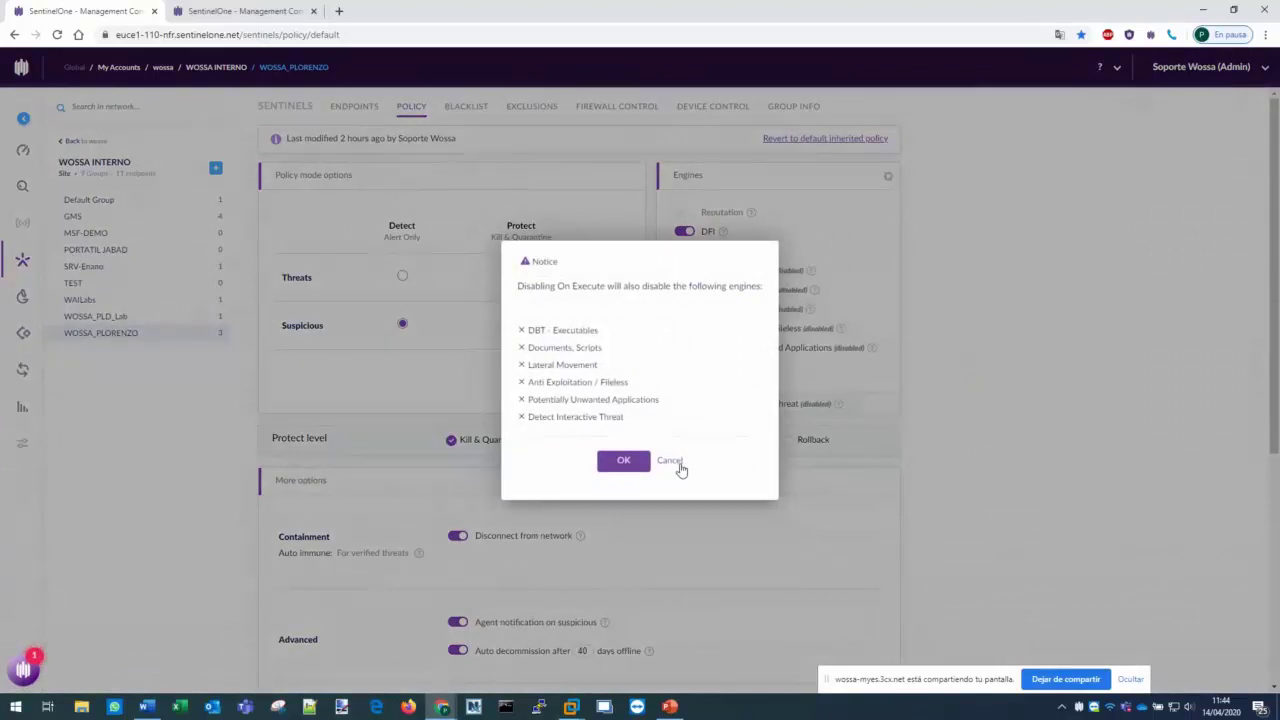
pyautogui.click(678, 464)
pyautogui.scroll(-2, 1000, 340)
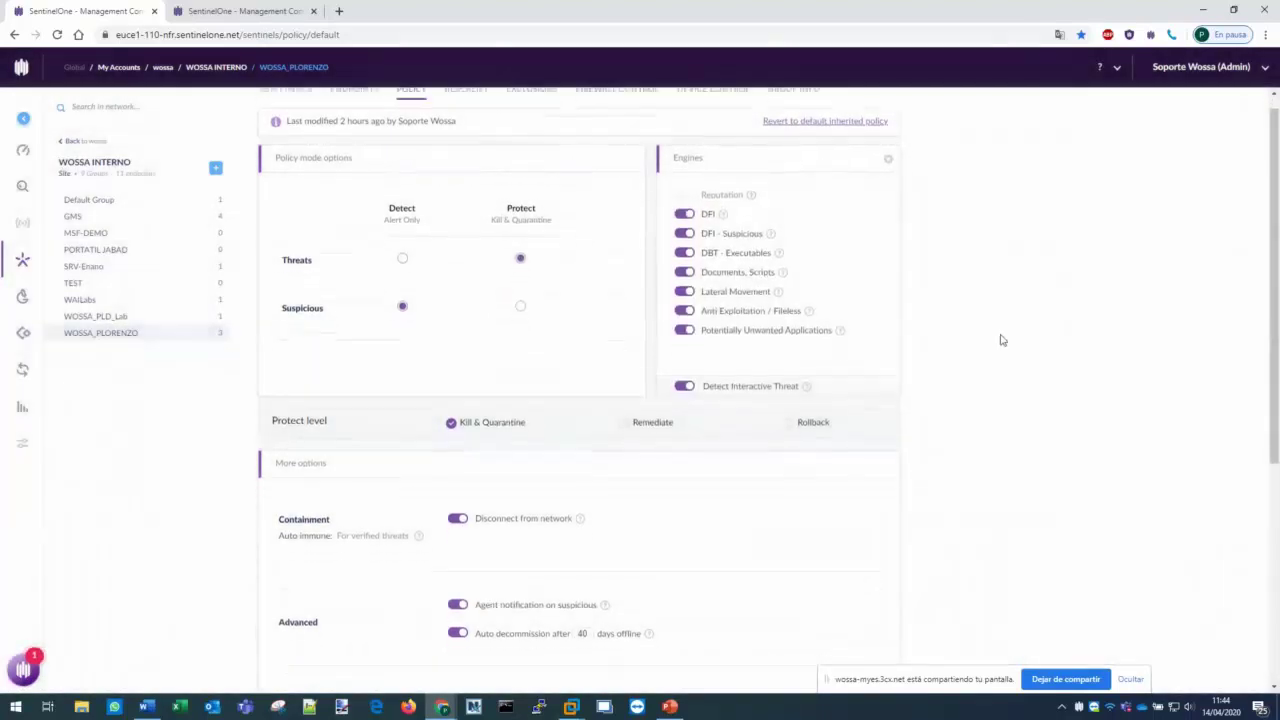
pyautogui.scroll(-3, 1000, 338)
pyautogui.scroll(2, 1000, 338)
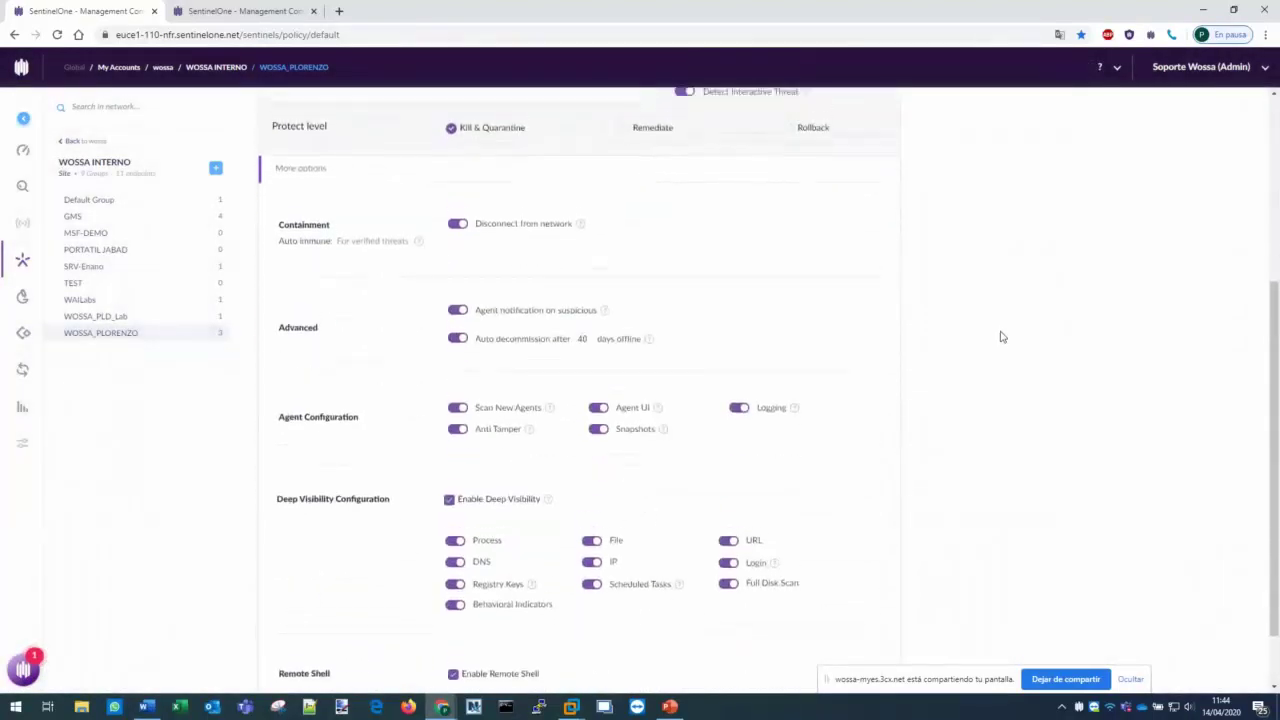
pyautogui.scroll(3, 1003, 330)
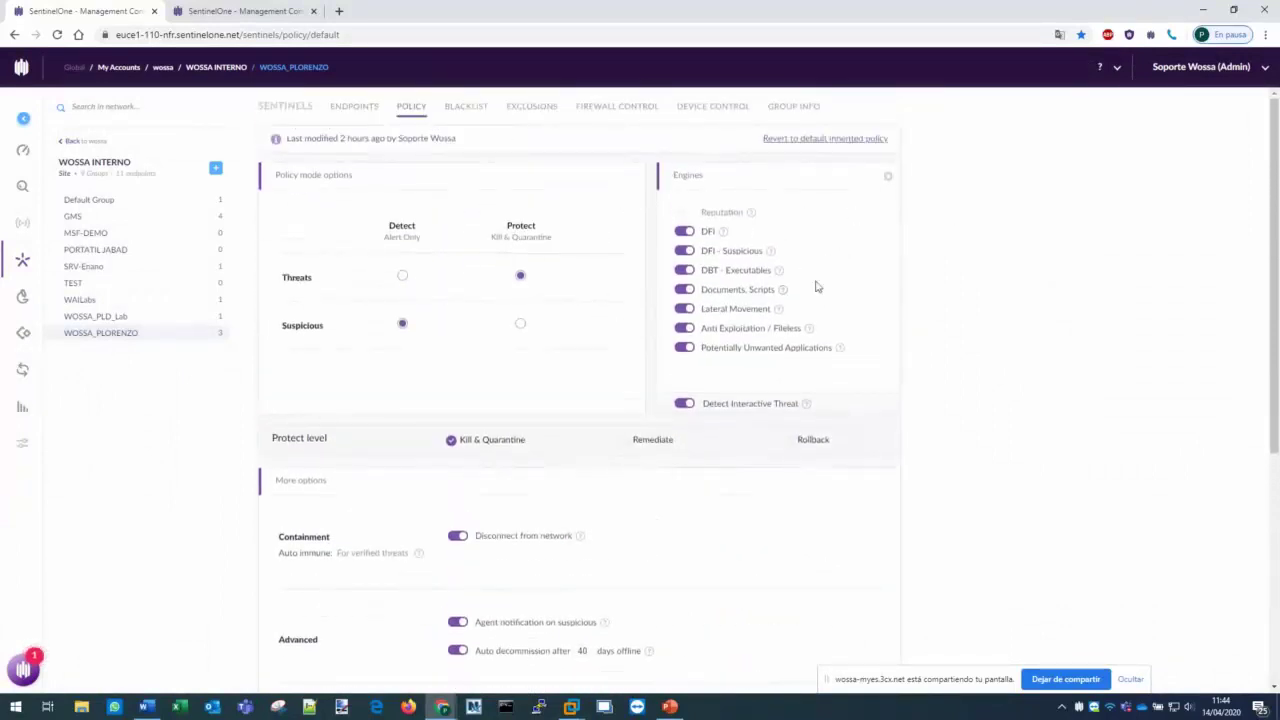
pyautogui.scroll(-4, 970, 320)
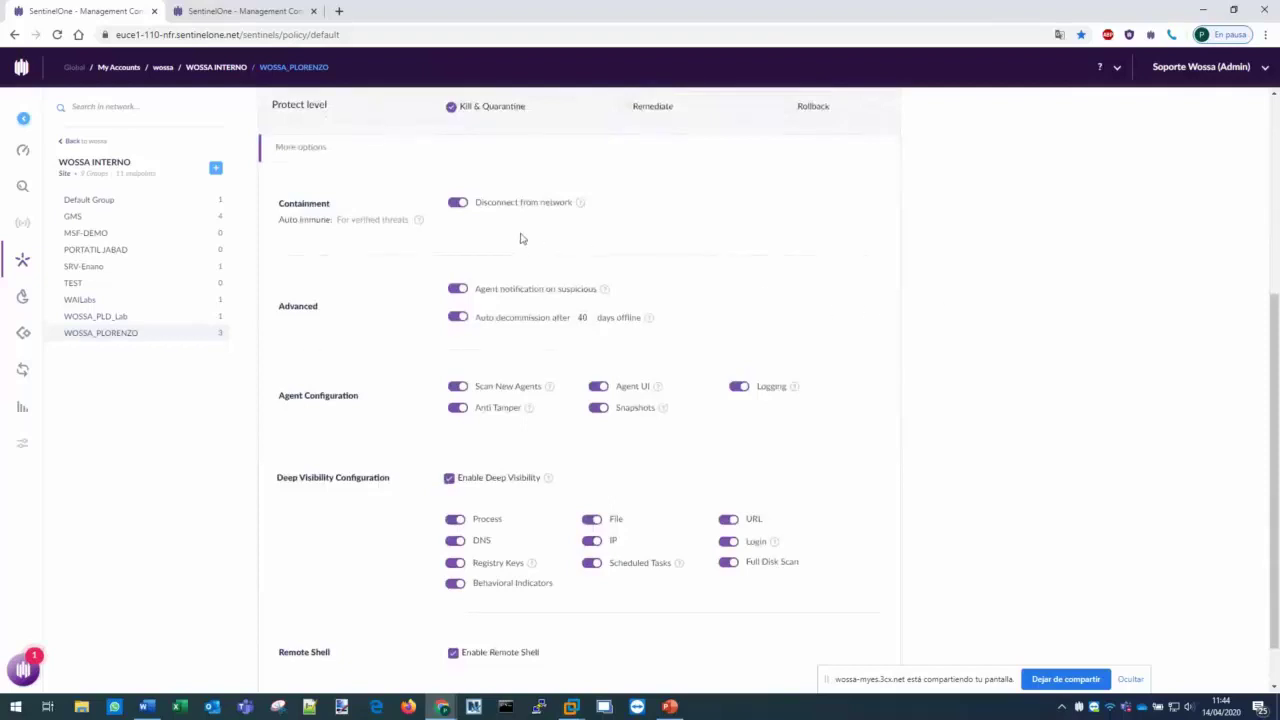
pyautogui.scroll(3, 614, 271)
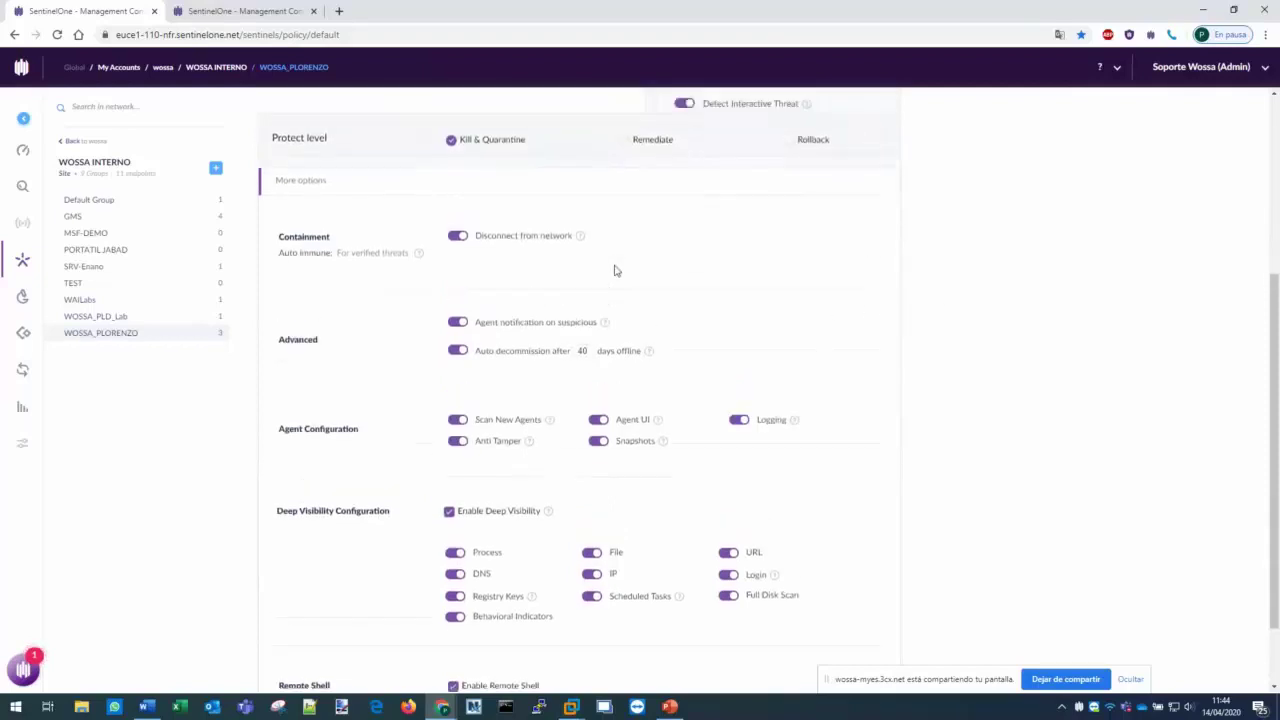
pyautogui.scroll(1, 629, 286)
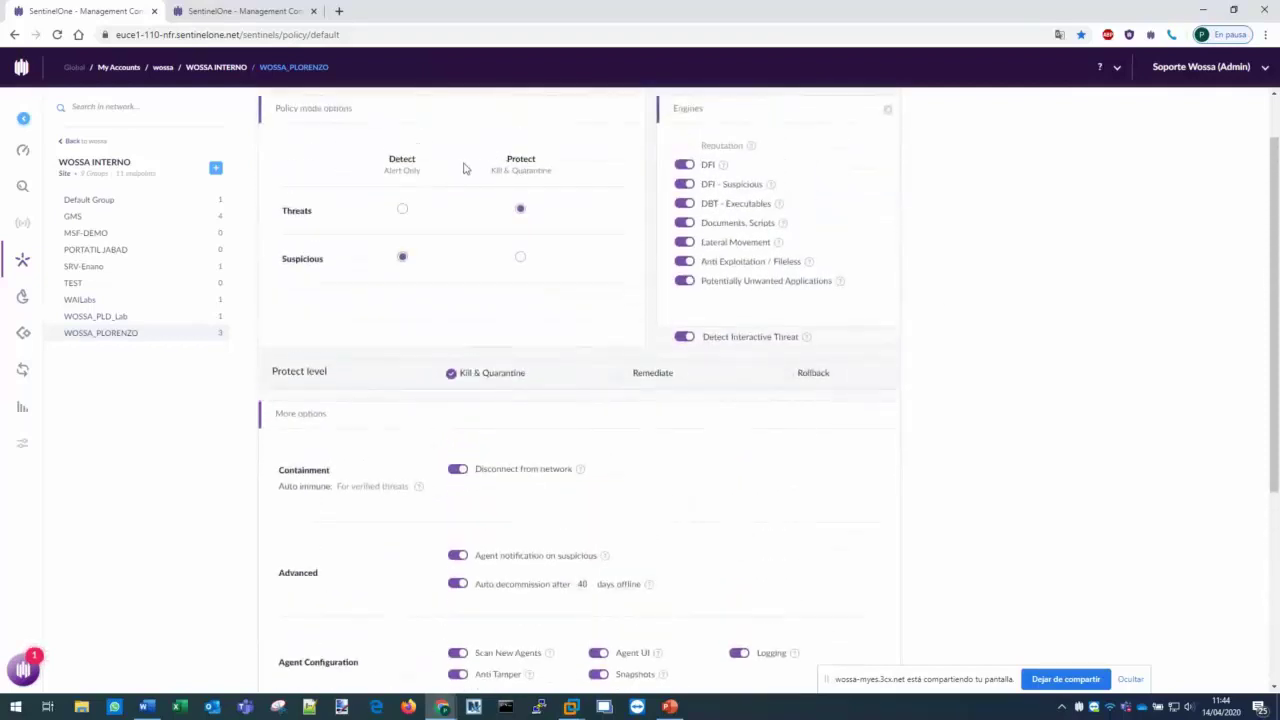
# Put Threats back on Protect with Kill & Quarantine and open the local SentinelOne agent status window.
pyautogui.click(401, 212)
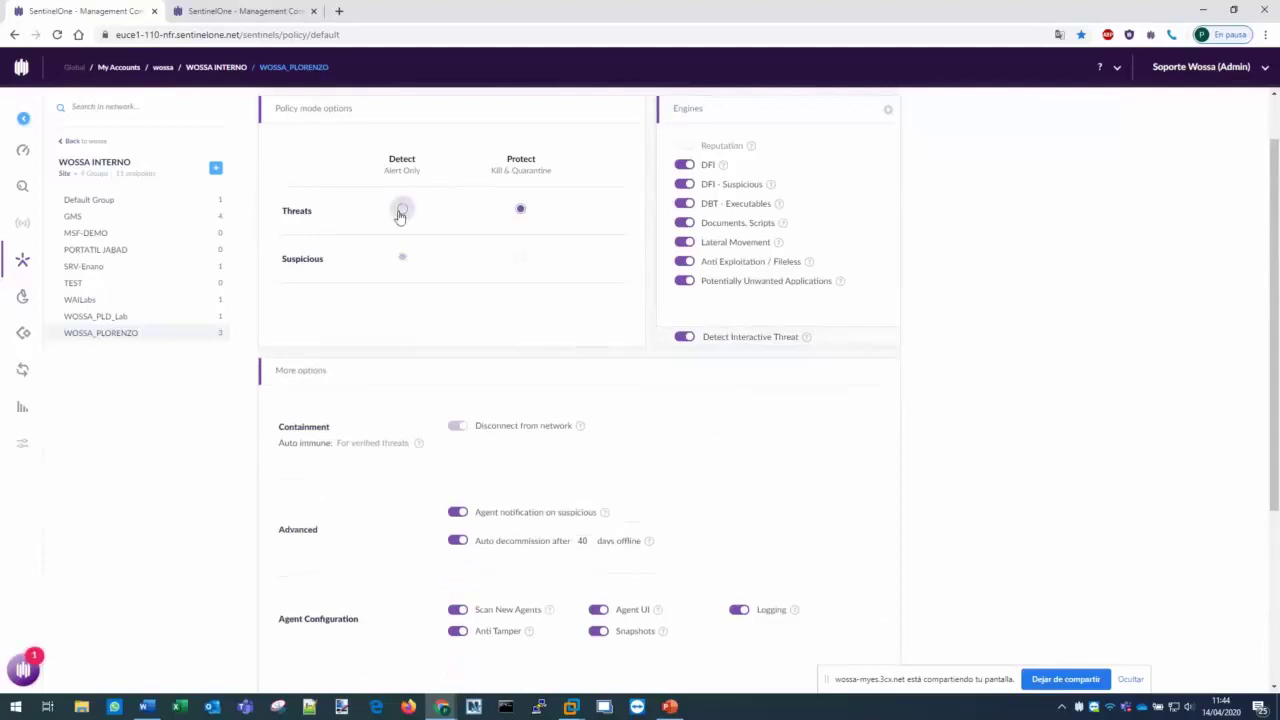
pyautogui.click(520, 209)
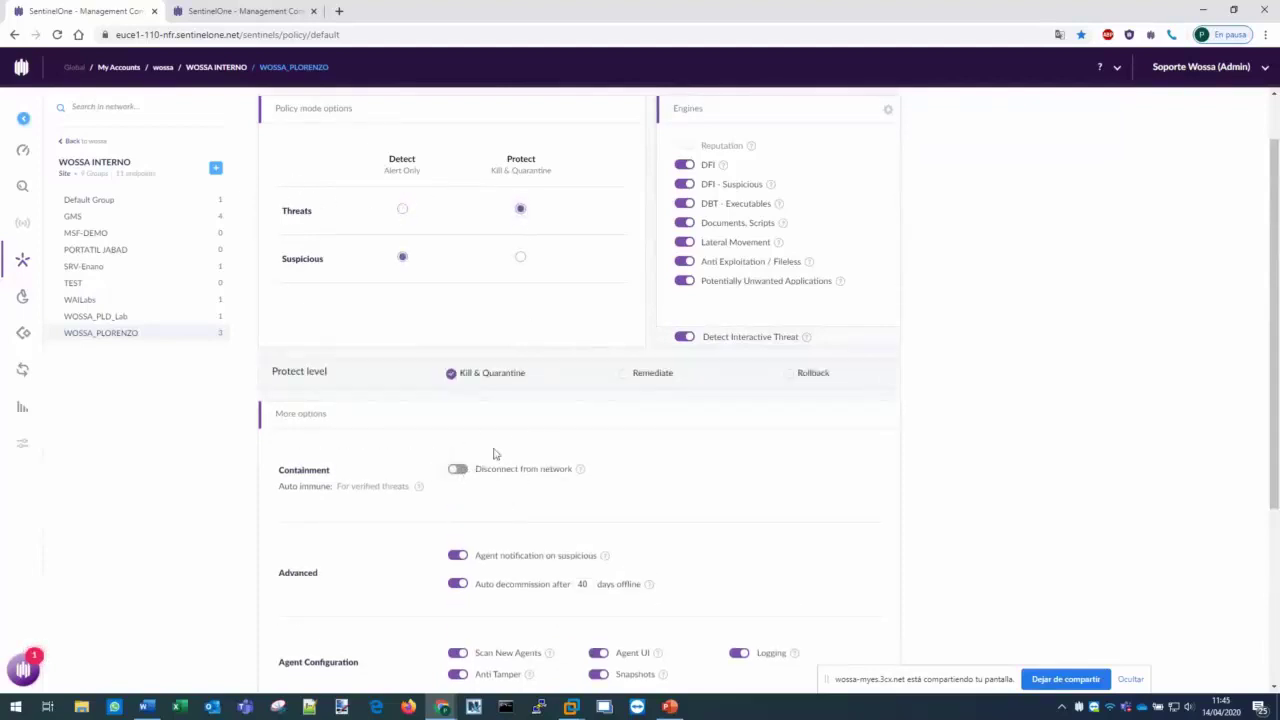
pyautogui.moveTo(584, 476)
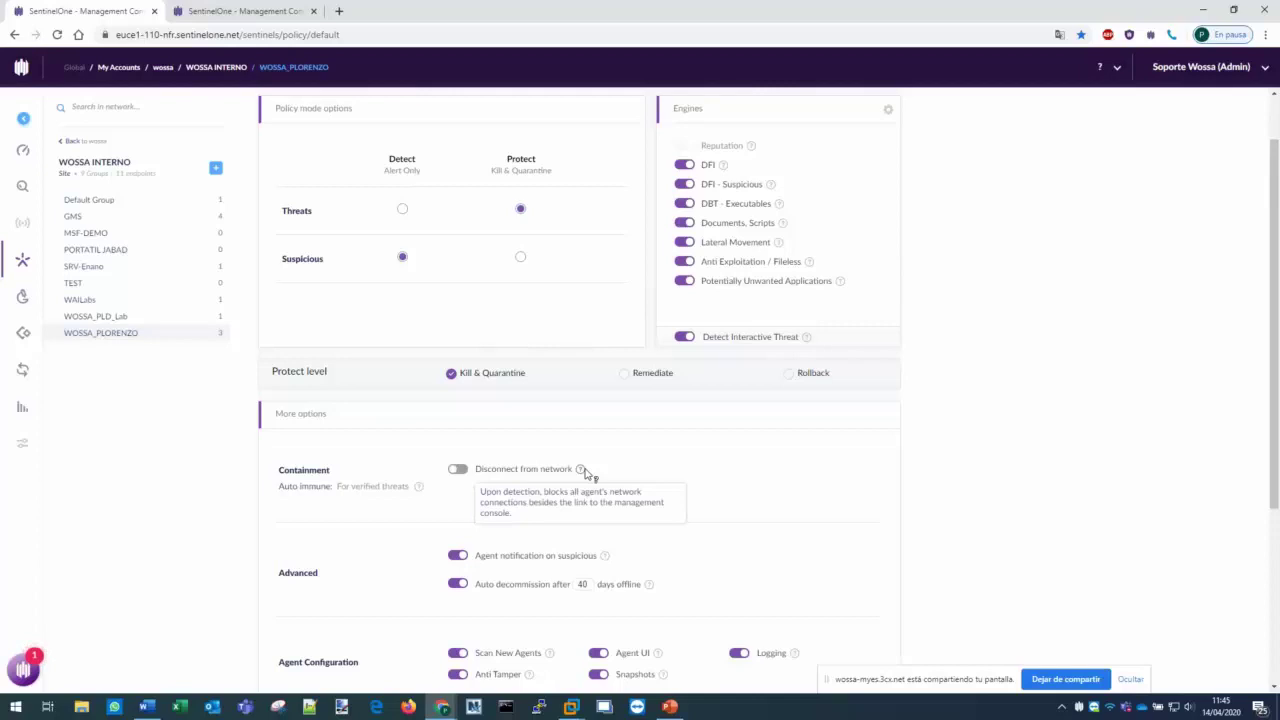
pyautogui.scroll(-1, 600, 475)
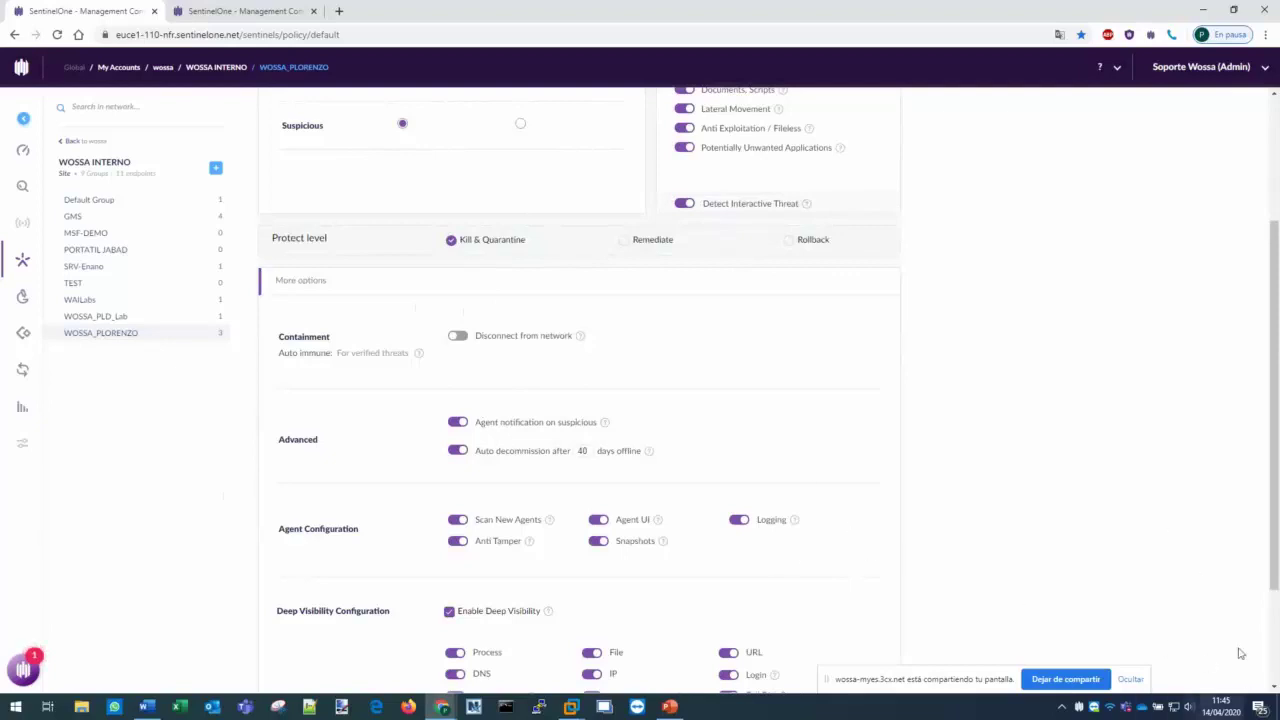
pyautogui.click(1079, 707)
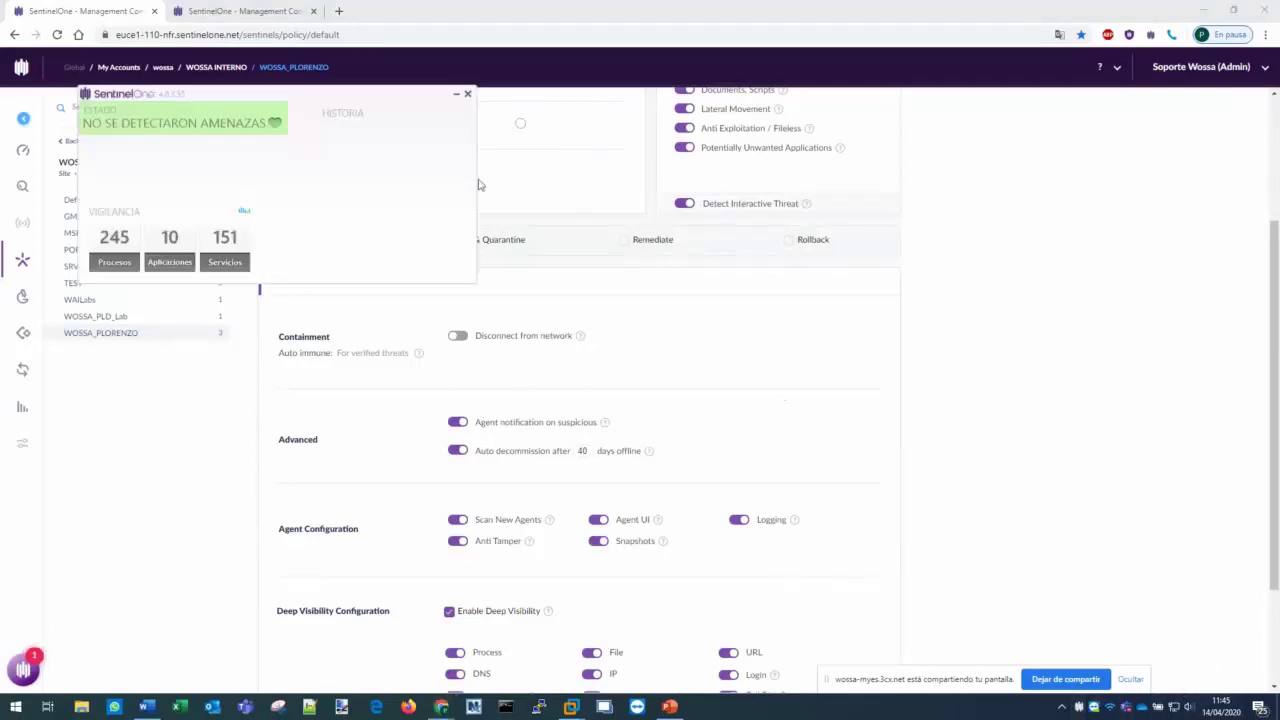
pyautogui.click(467, 94)
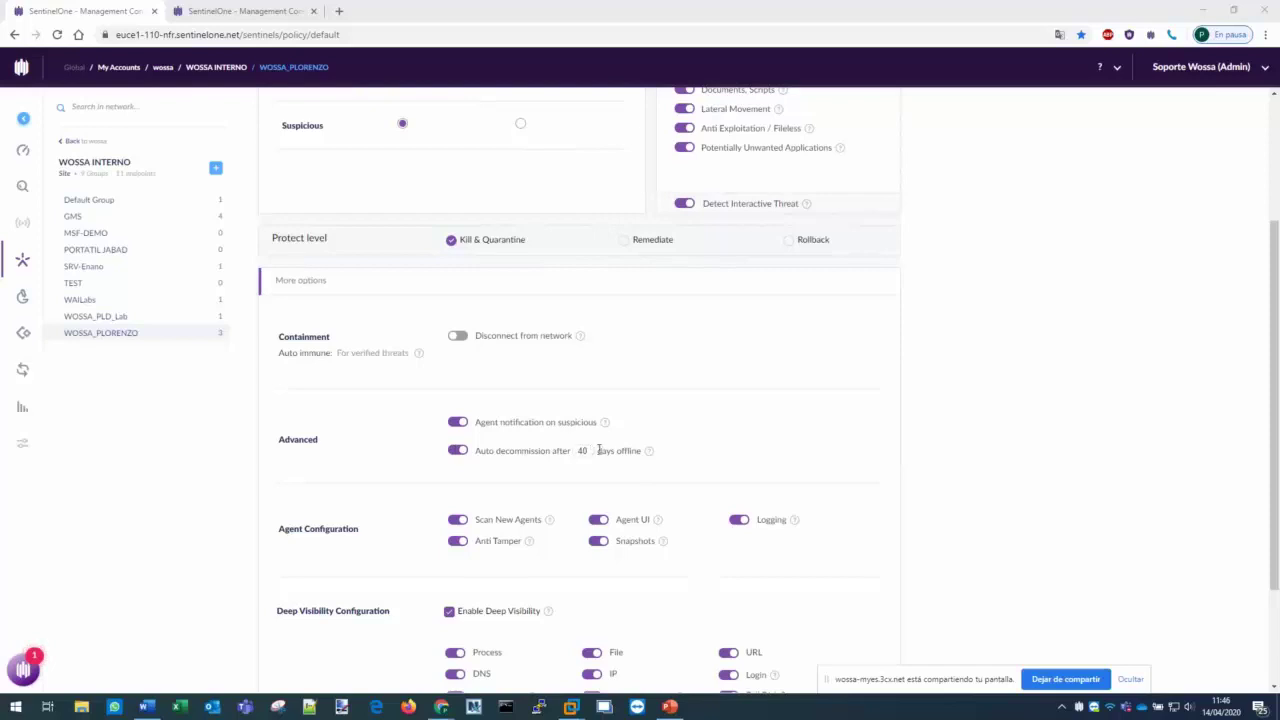
pyautogui.scroll(-2, 812, 462)
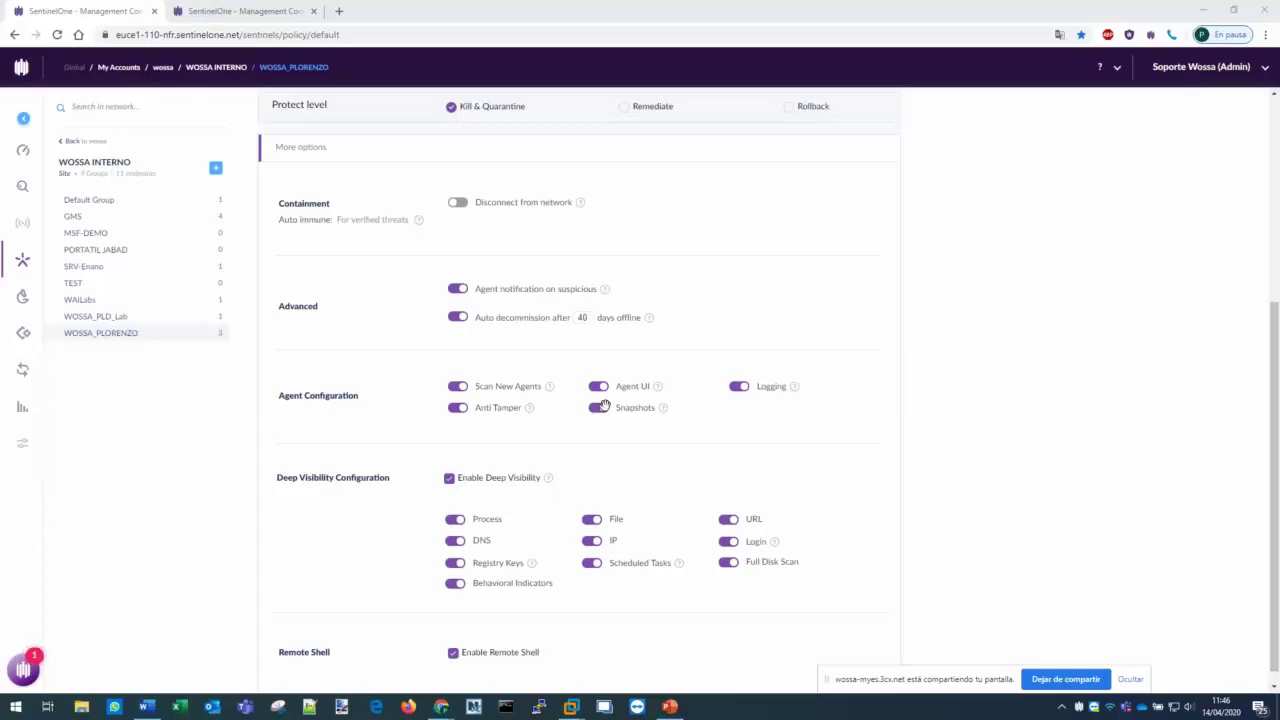
pyautogui.scroll(-1, 681, 430)
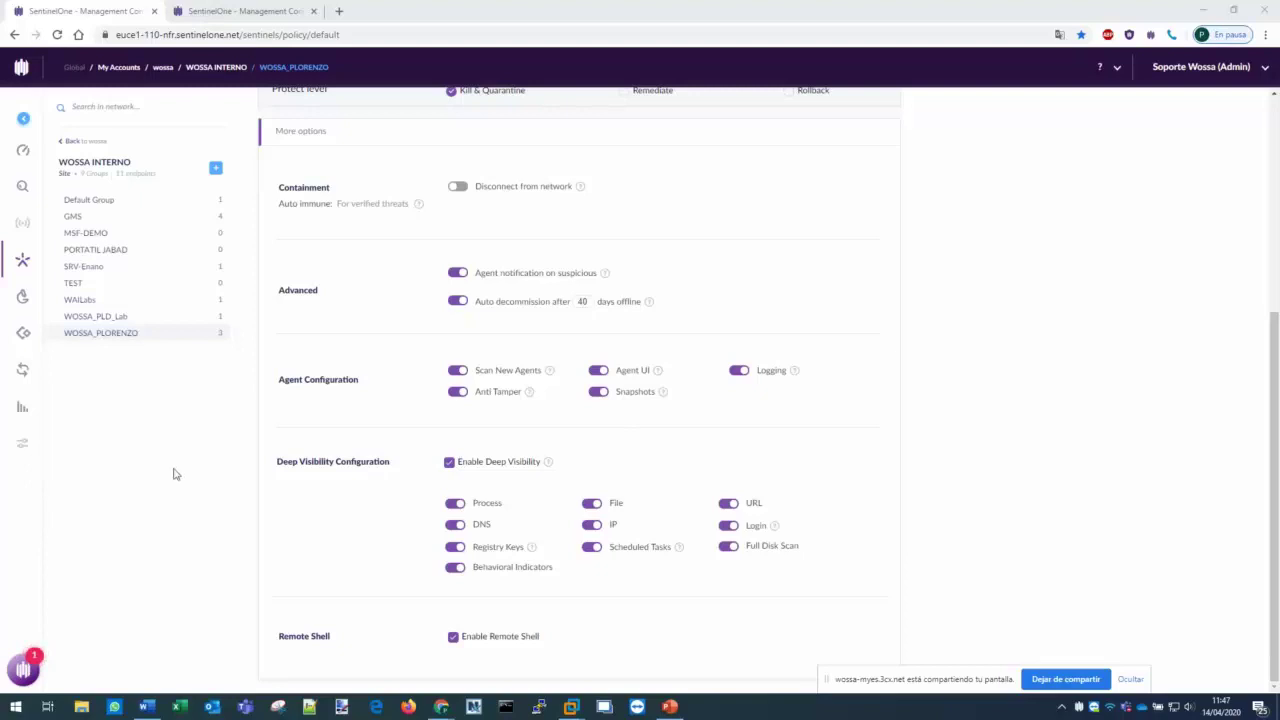
# Rerun the recent Deep Visibility query DstIP = 213.149.251.36 for This Month.
pyautogui.click(20, 189)
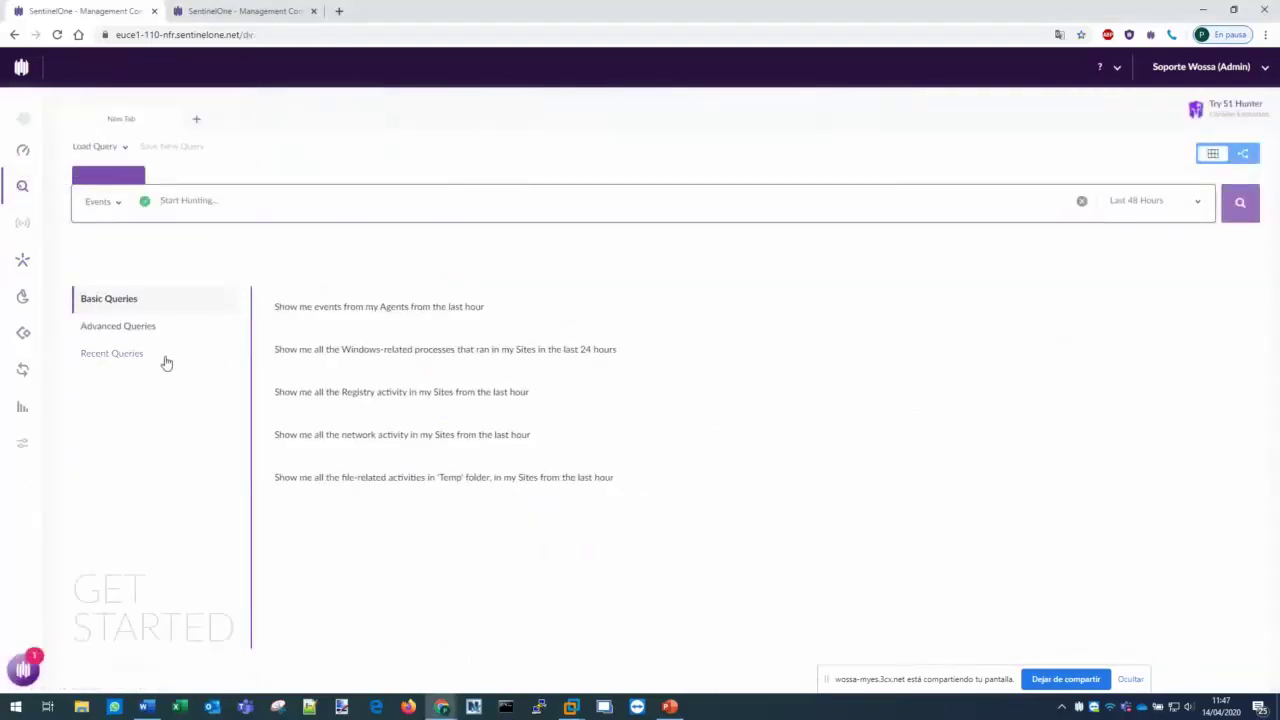
pyautogui.click(164, 358)
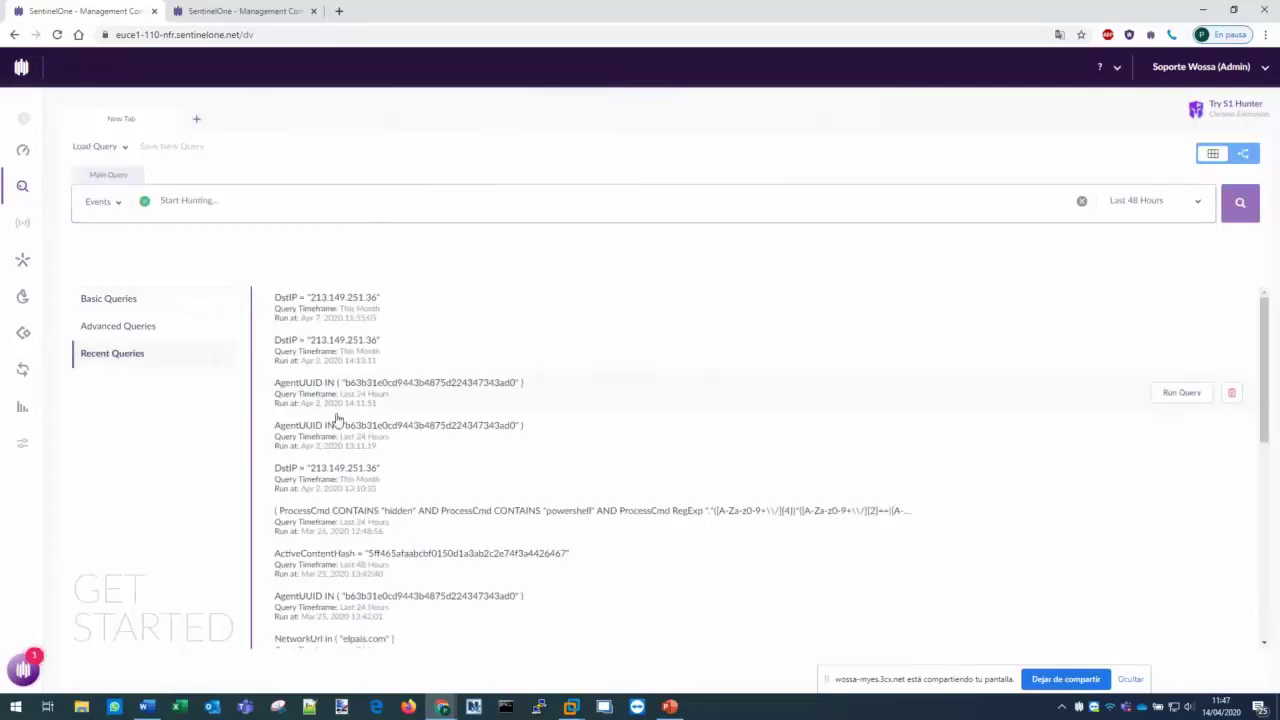
pyautogui.click(349, 313)
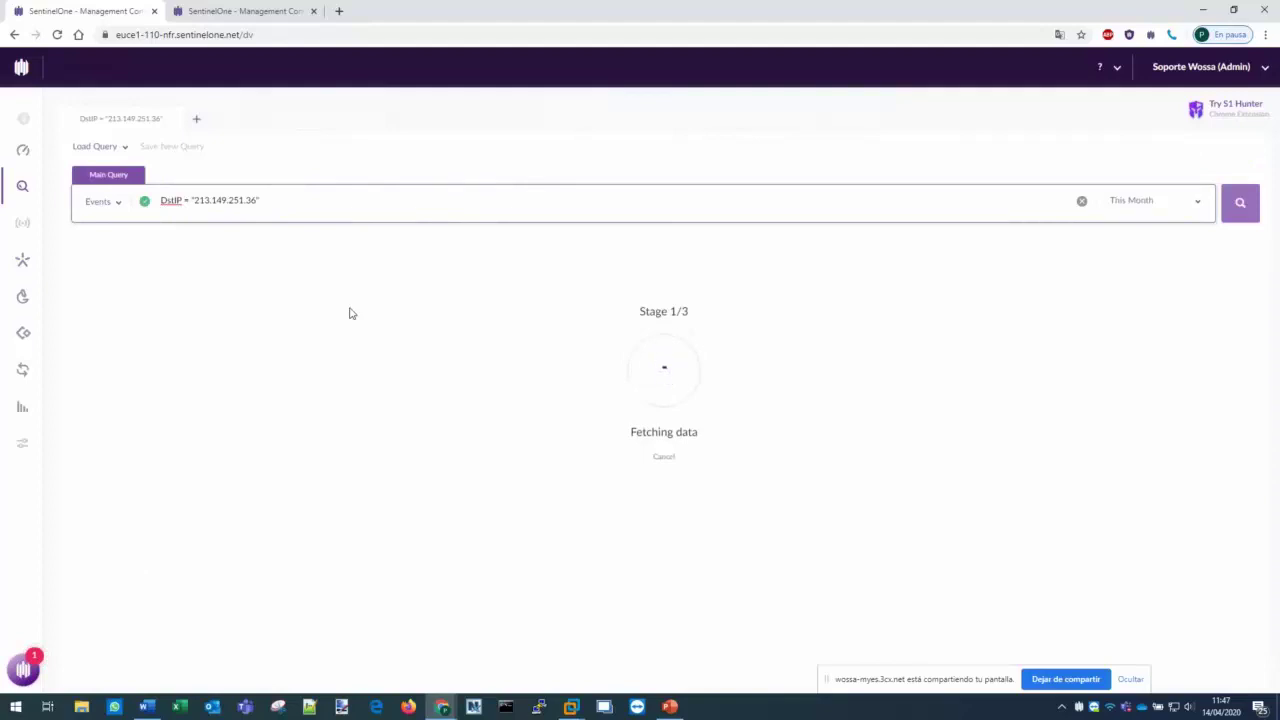
# Load the recent NetworkUrl elpais.com query in a new tab, then return to the DstIP tab.
pyautogui.click(196, 118)
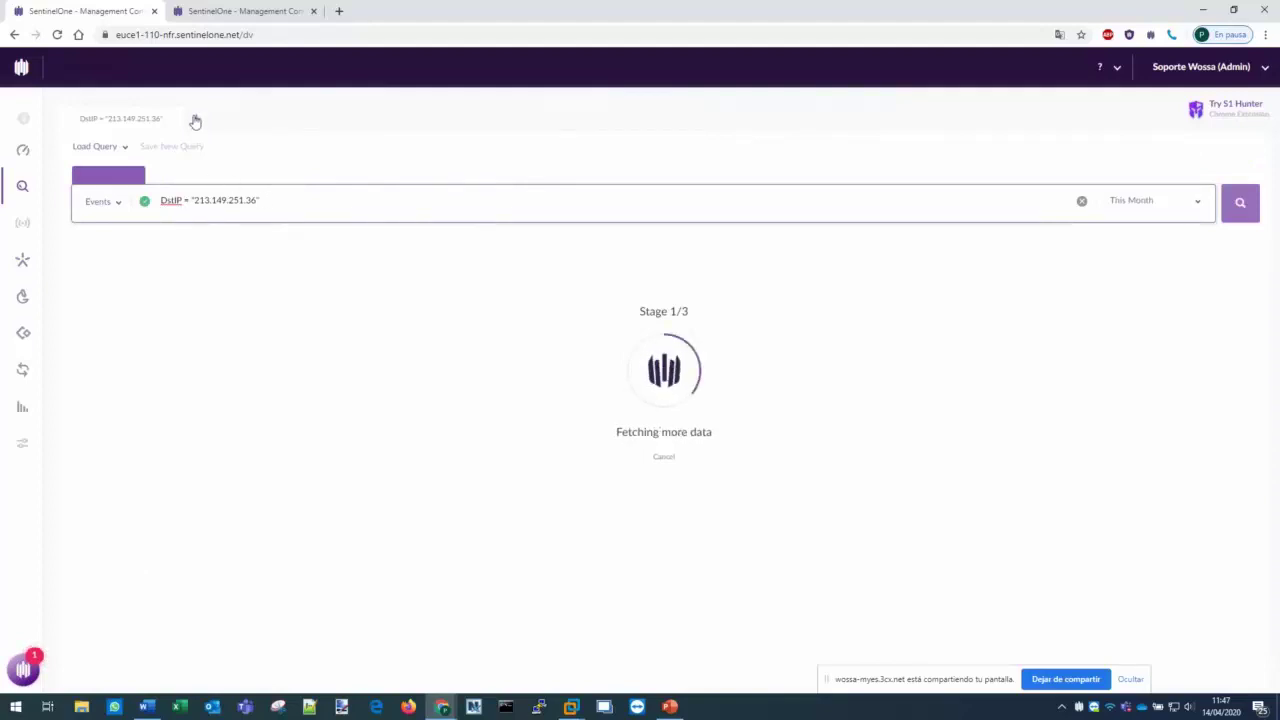
pyautogui.click(128, 356)
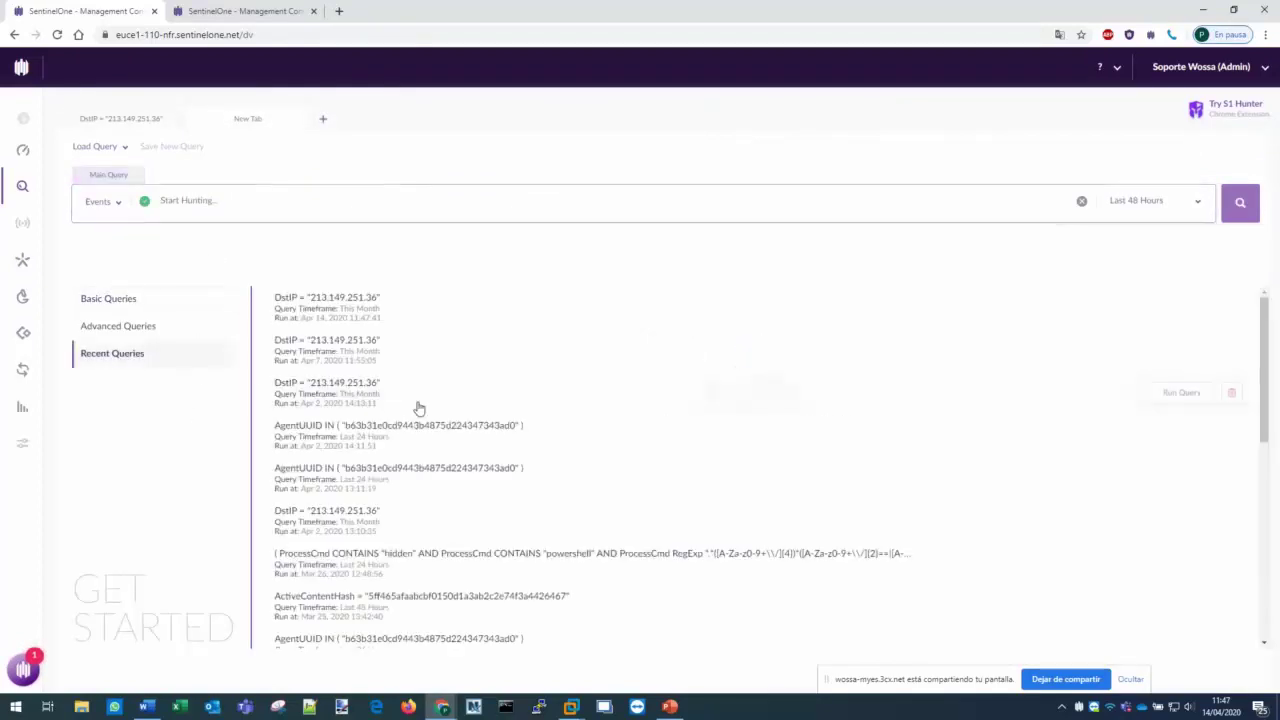
pyautogui.scroll(-3, 428, 428)
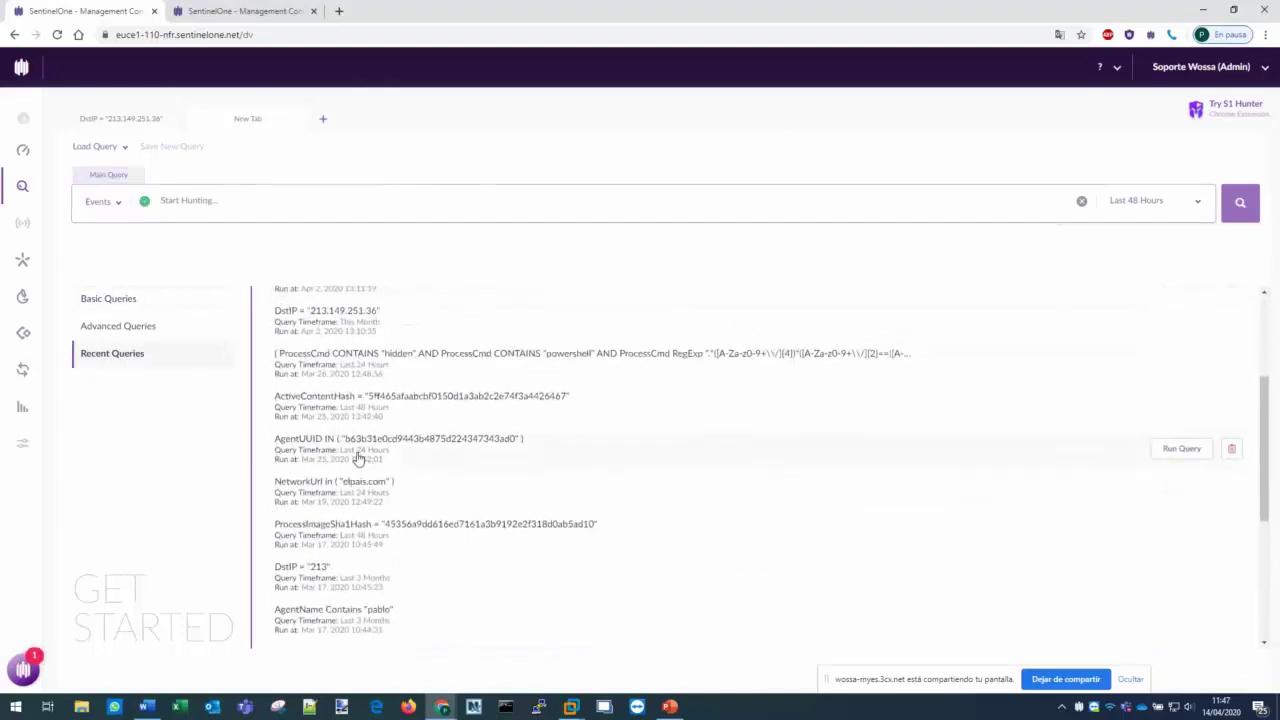
pyautogui.click(322, 494)
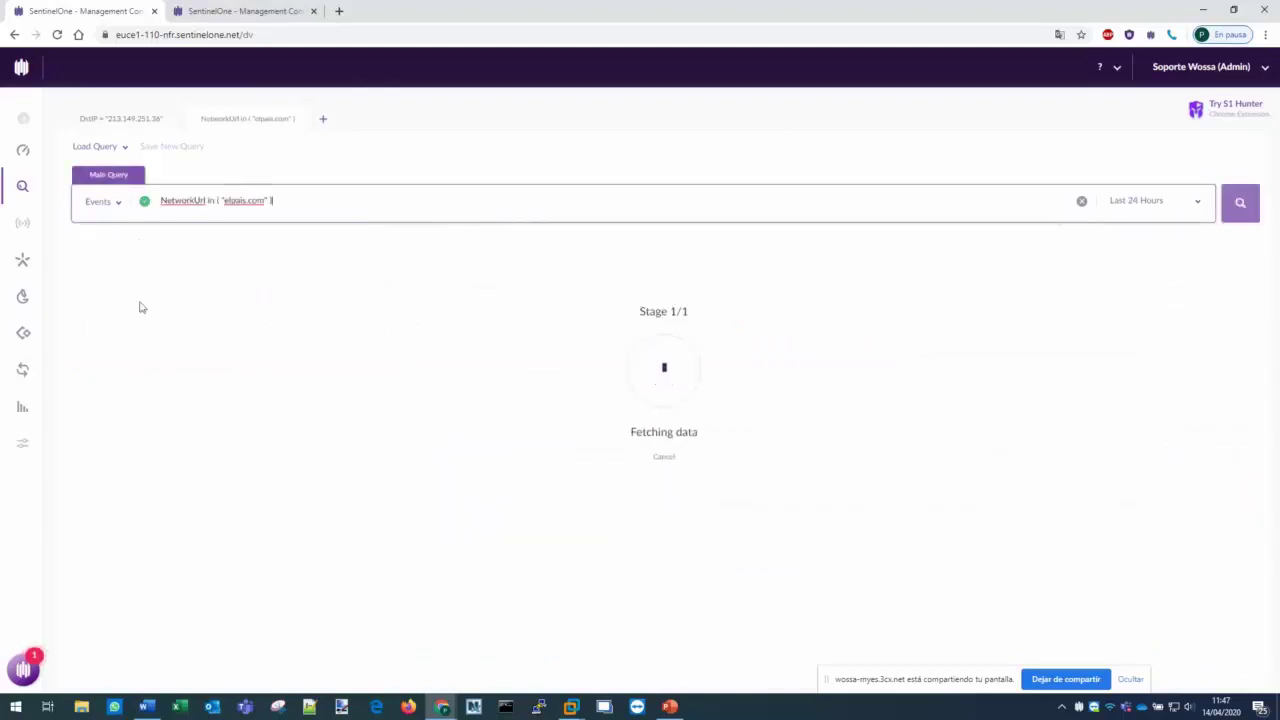
pyautogui.click(155, 125)
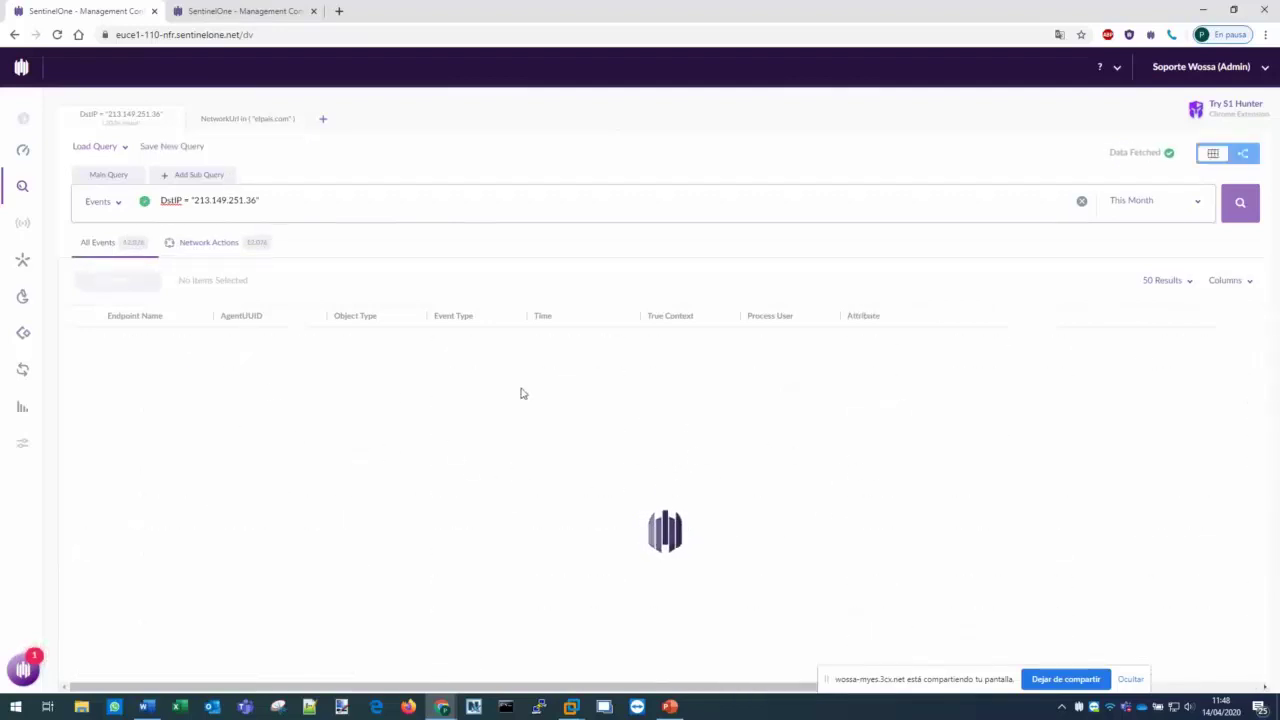
pyautogui.click(257, 120)
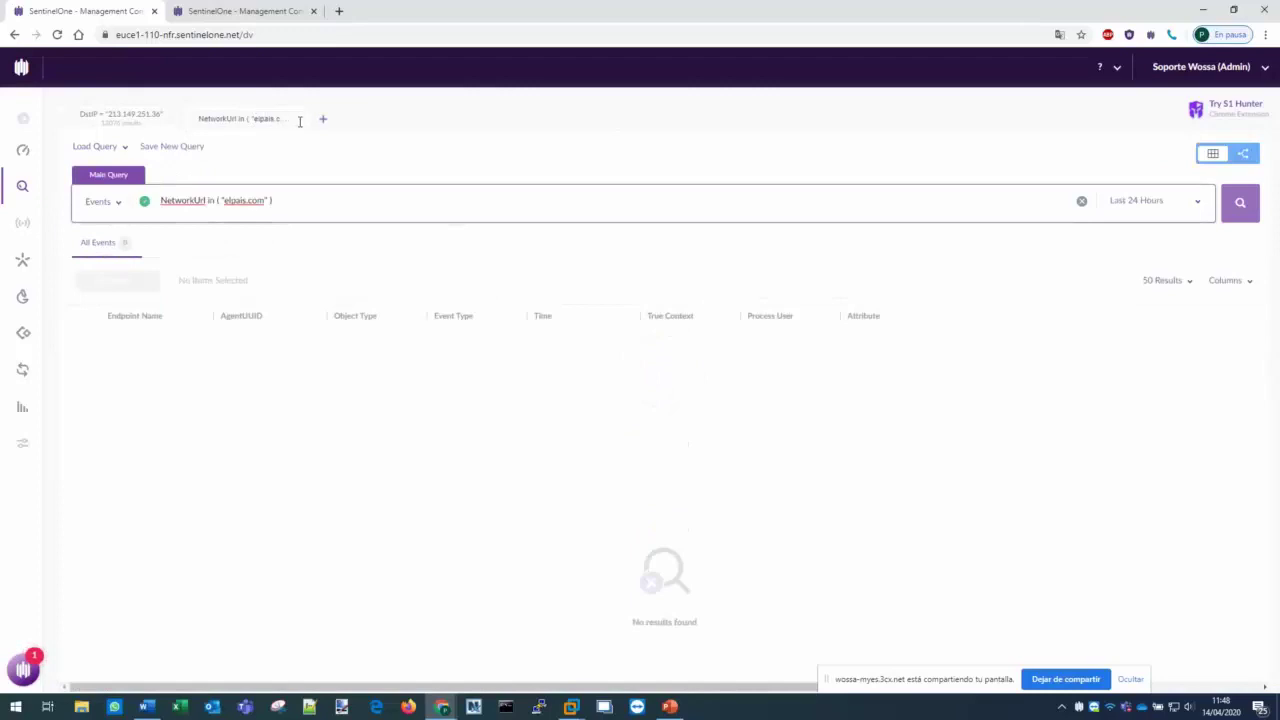
pyautogui.click(124, 117)
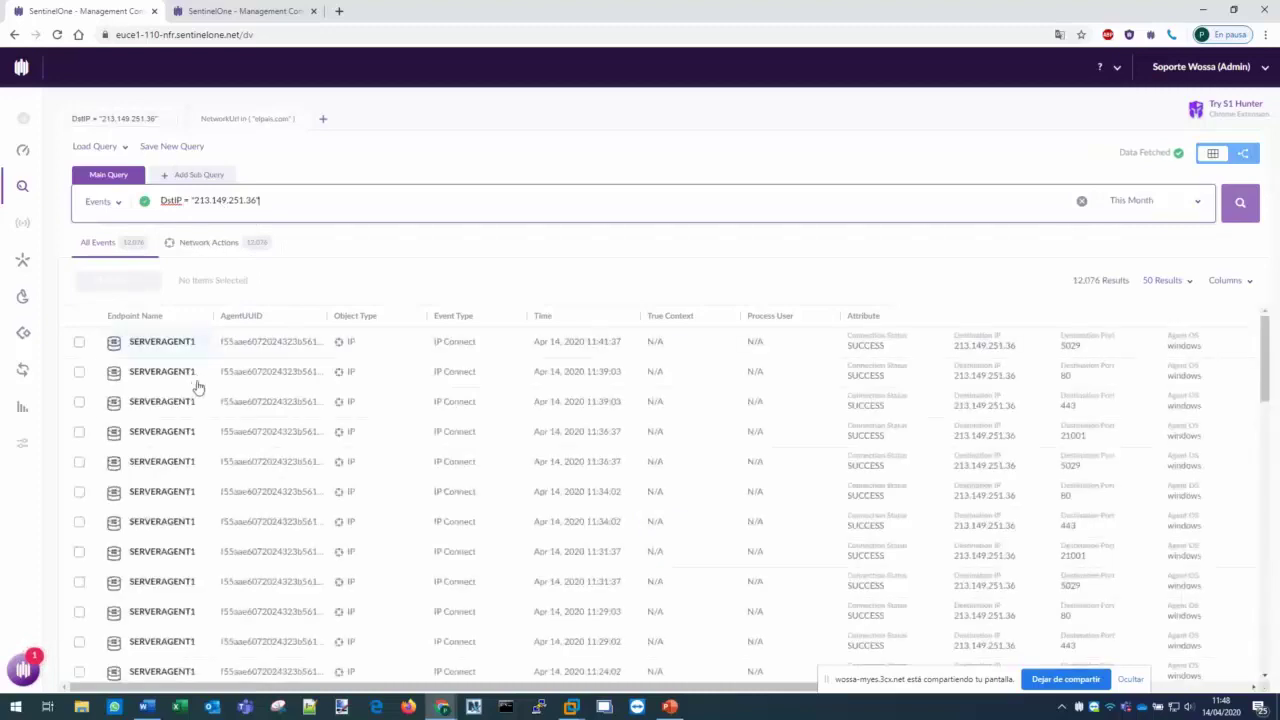
pyautogui.scroll(-1, 740, 485)
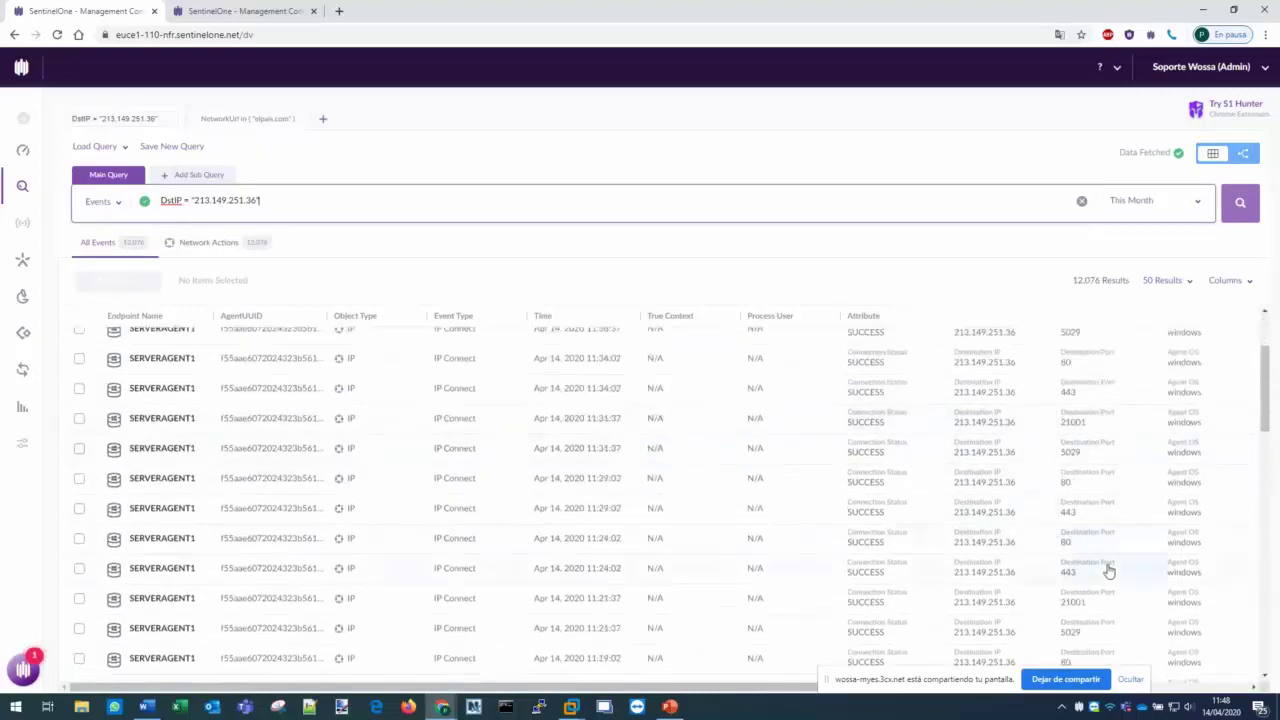
pyautogui.scroll(-1, 1100, 480)
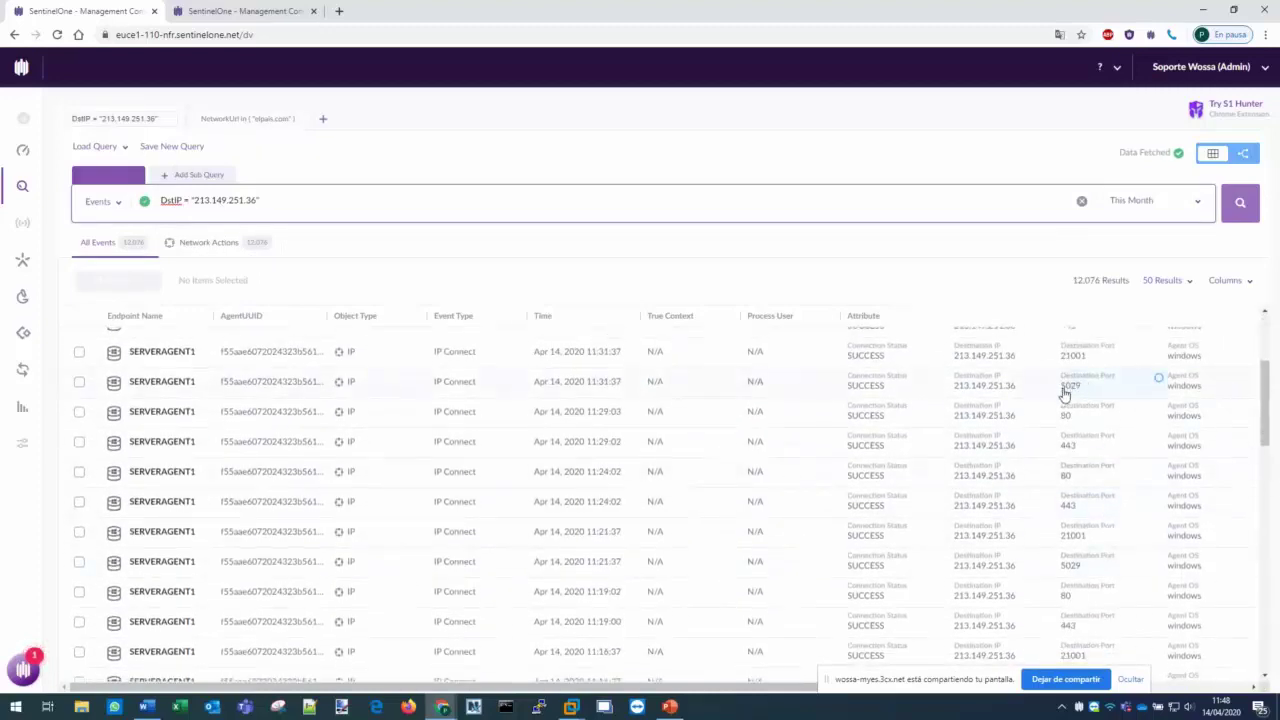
pyautogui.click(1063, 388)
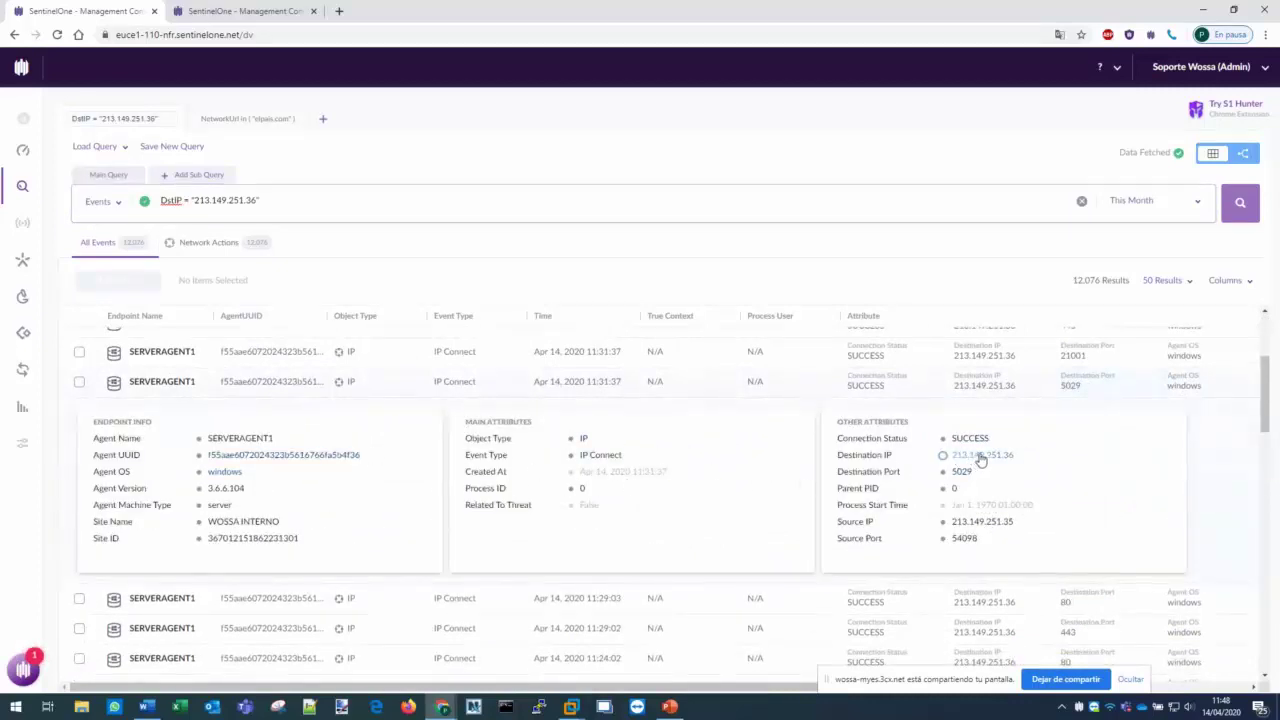
pyautogui.click(942, 524)
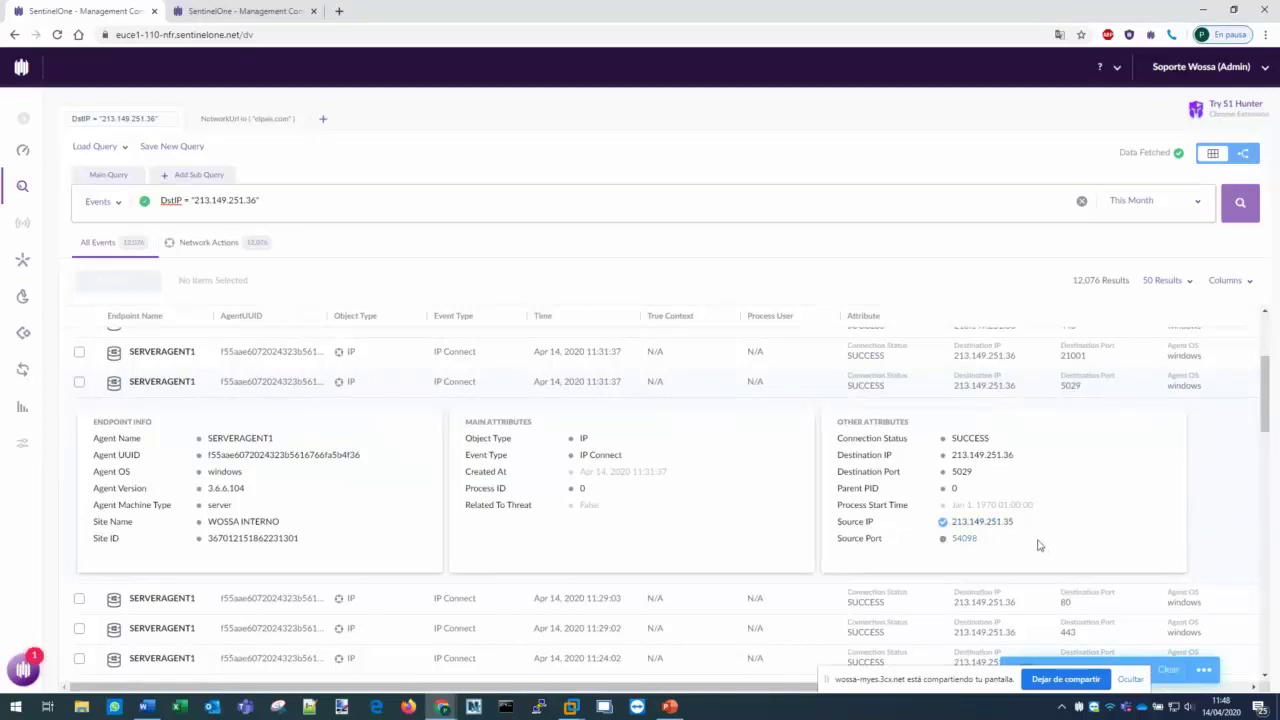
pyautogui.scroll(-1, 1038, 545)
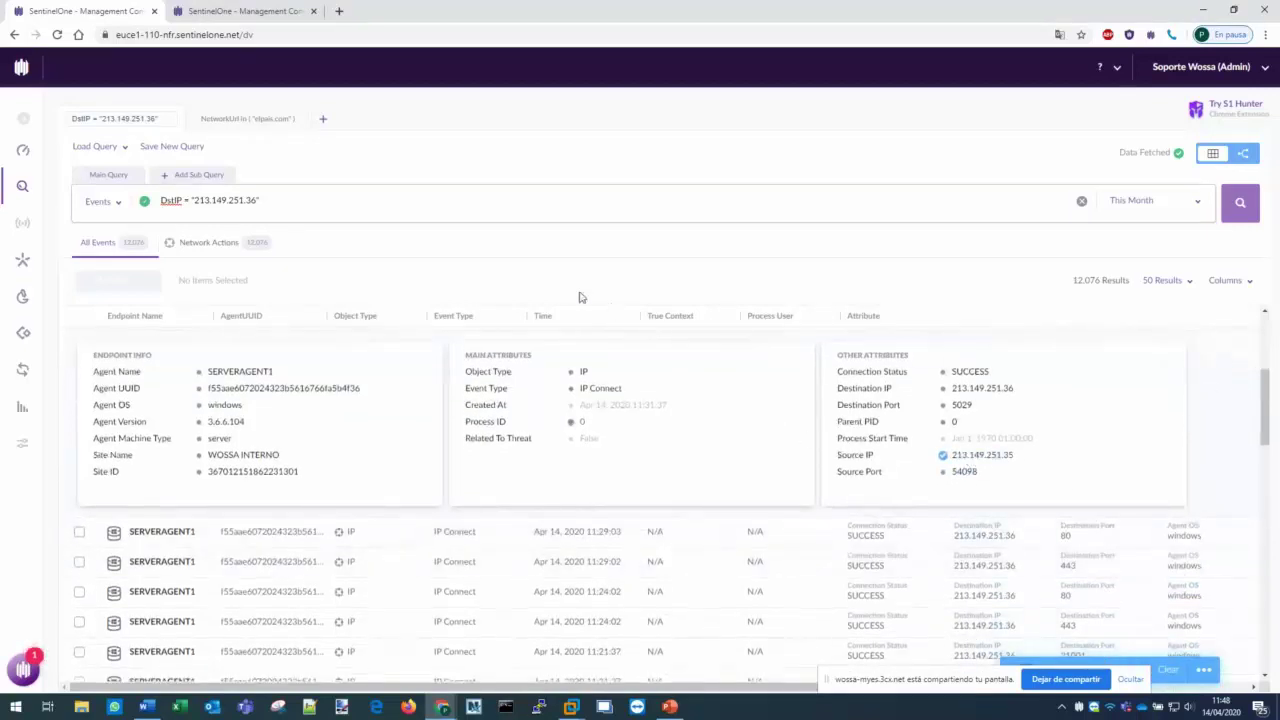
# From Sentinels, open the group's endpoint policy and scroll through its Remote Shell and Deep Visibility settings.
pyautogui.moveTo(25, 197)
pyautogui.click(24, 260)
pyautogui.click(220, 112)
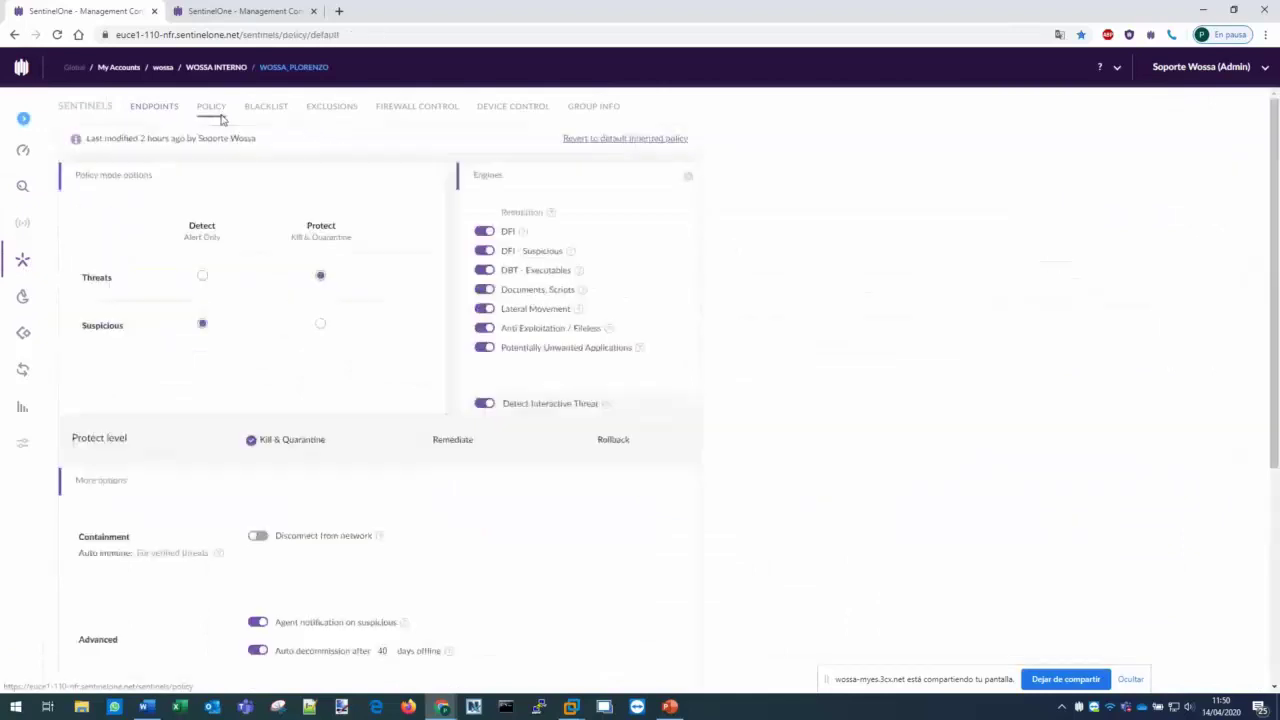
pyautogui.scroll(-4, 871, 323)
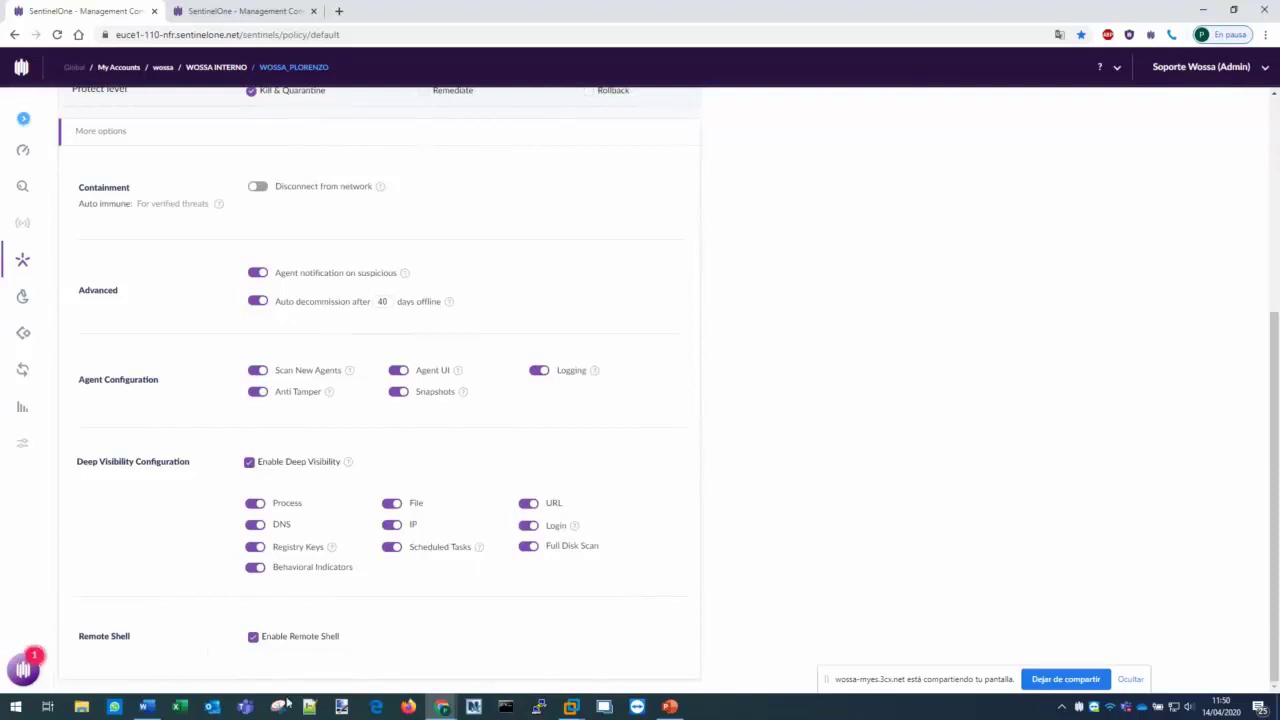
pyautogui.scroll(3, 838, 482)
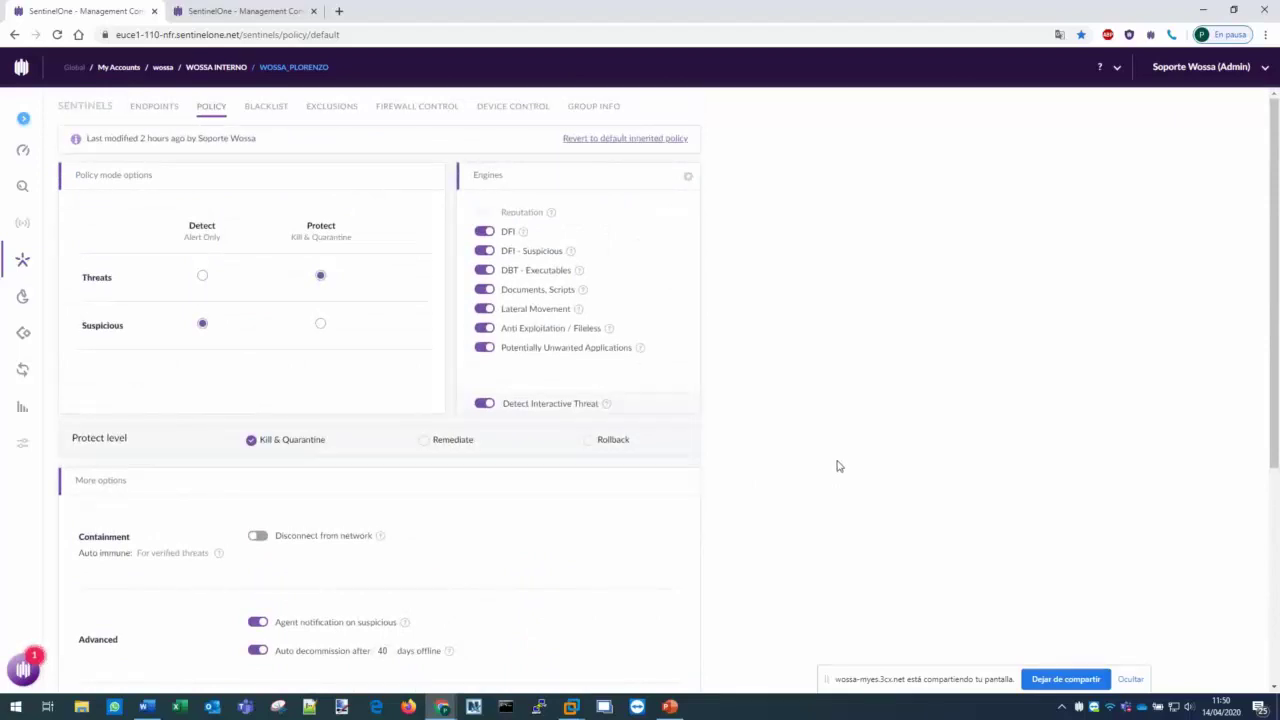
pyautogui.scroll(-4, 838, 466)
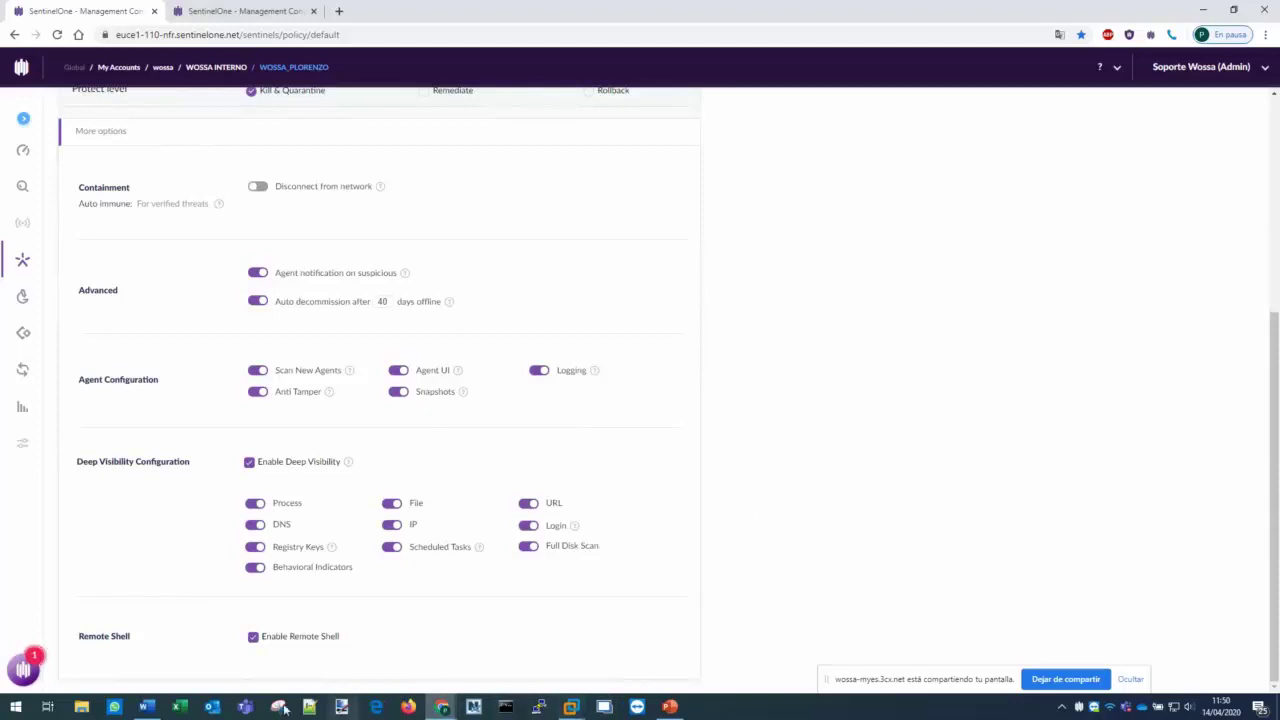
pyautogui.click(146, 707)
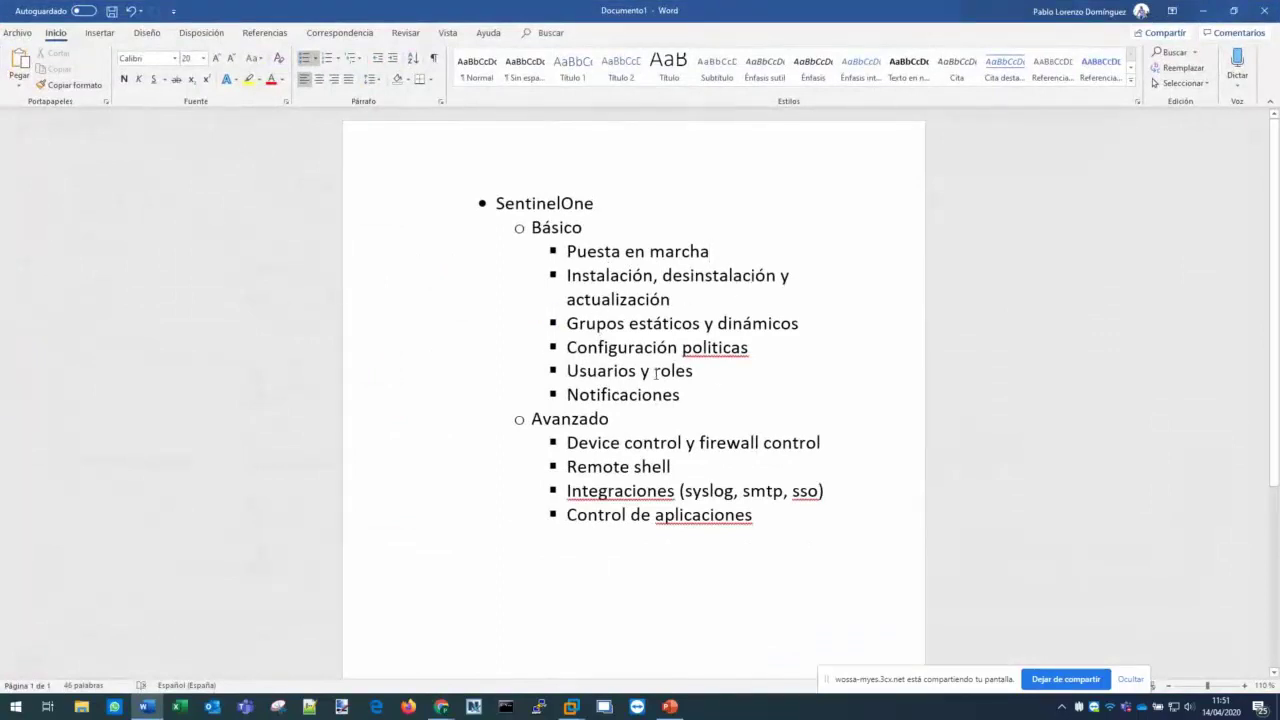
pyautogui.click(1272, 12)
pyautogui.click(749, 448)
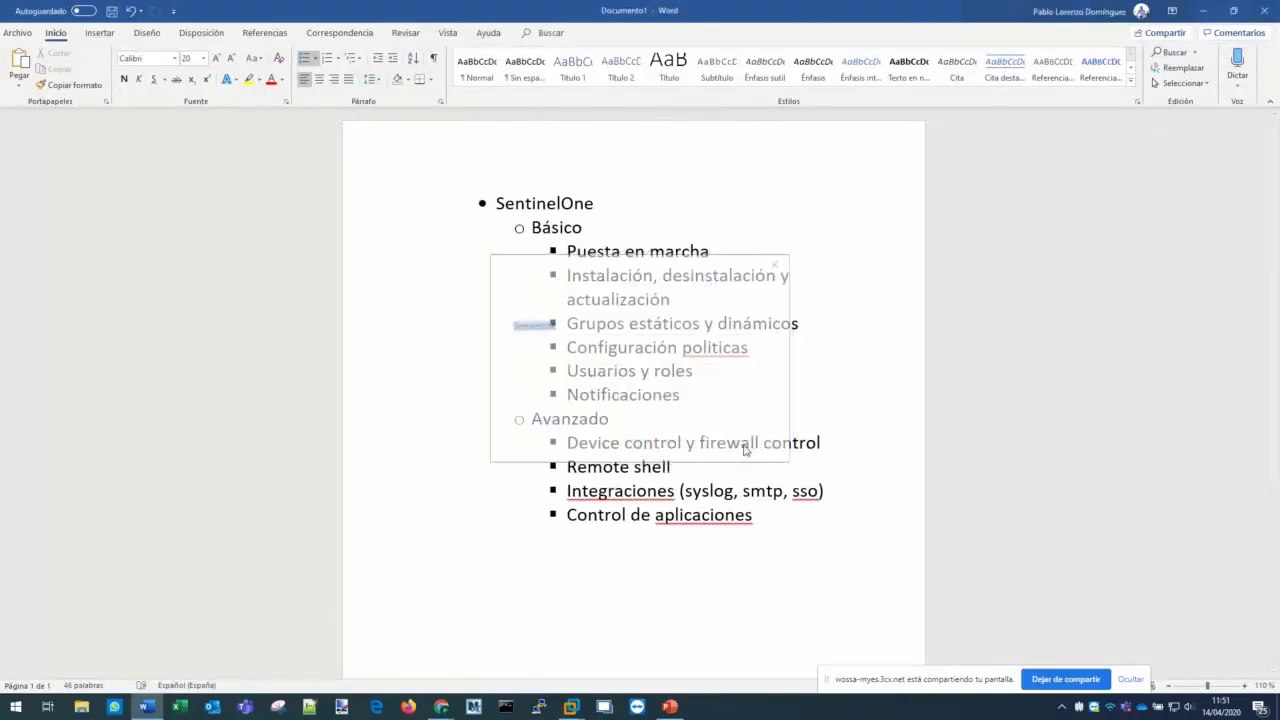
pyautogui.doubleClick(963, 6)
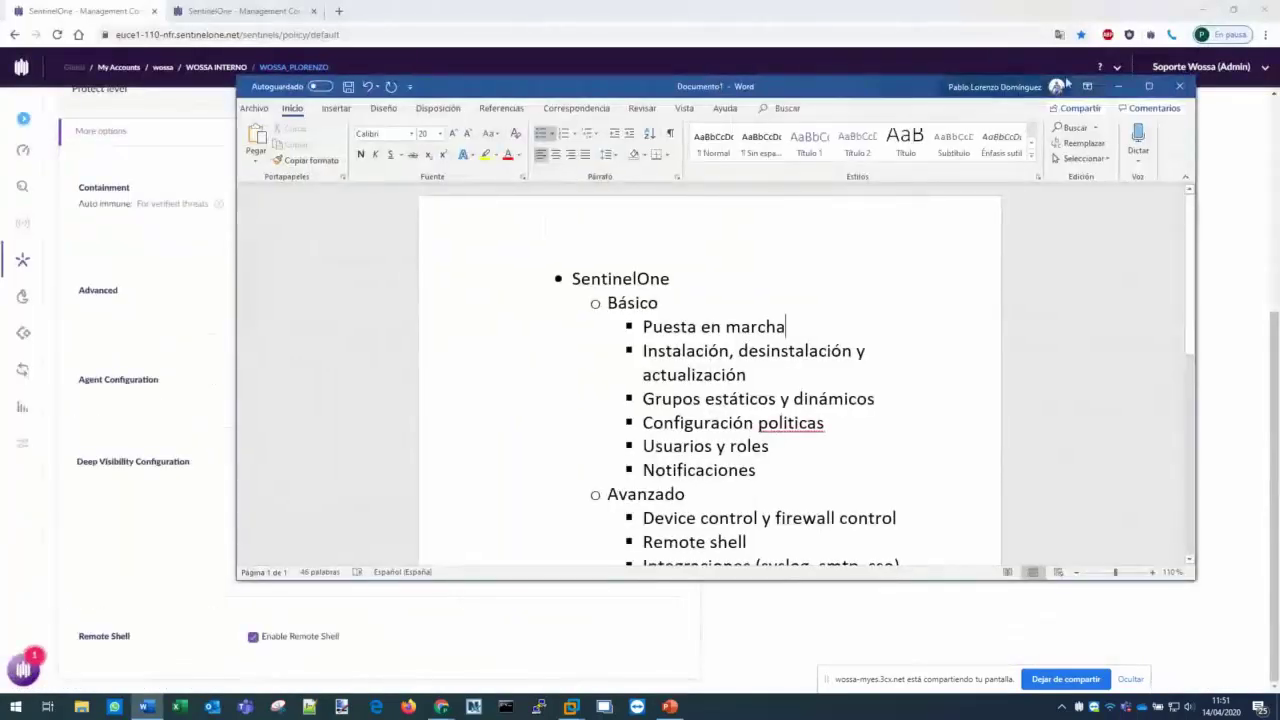
pyautogui.click(1117, 88)
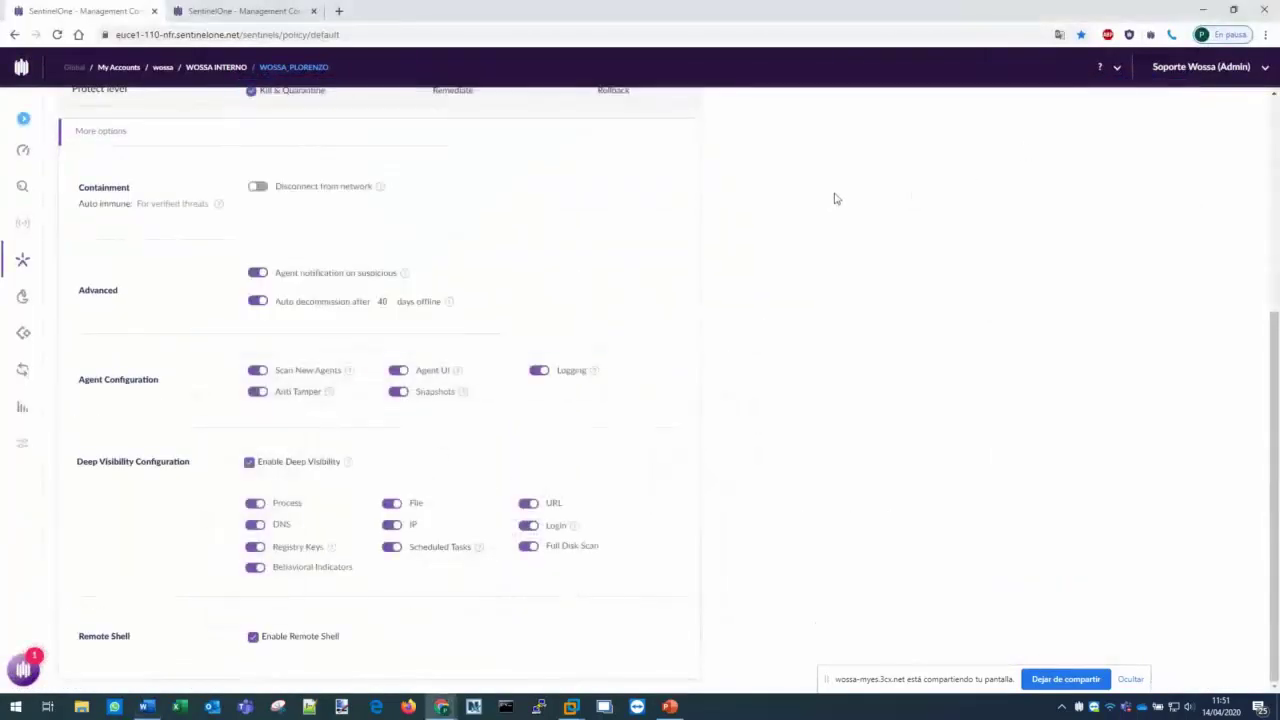
# Switch to the WOSSA INTERNO site scope, open its Settings, and show the group panel alongside.
pyautogui.click(226, 70)
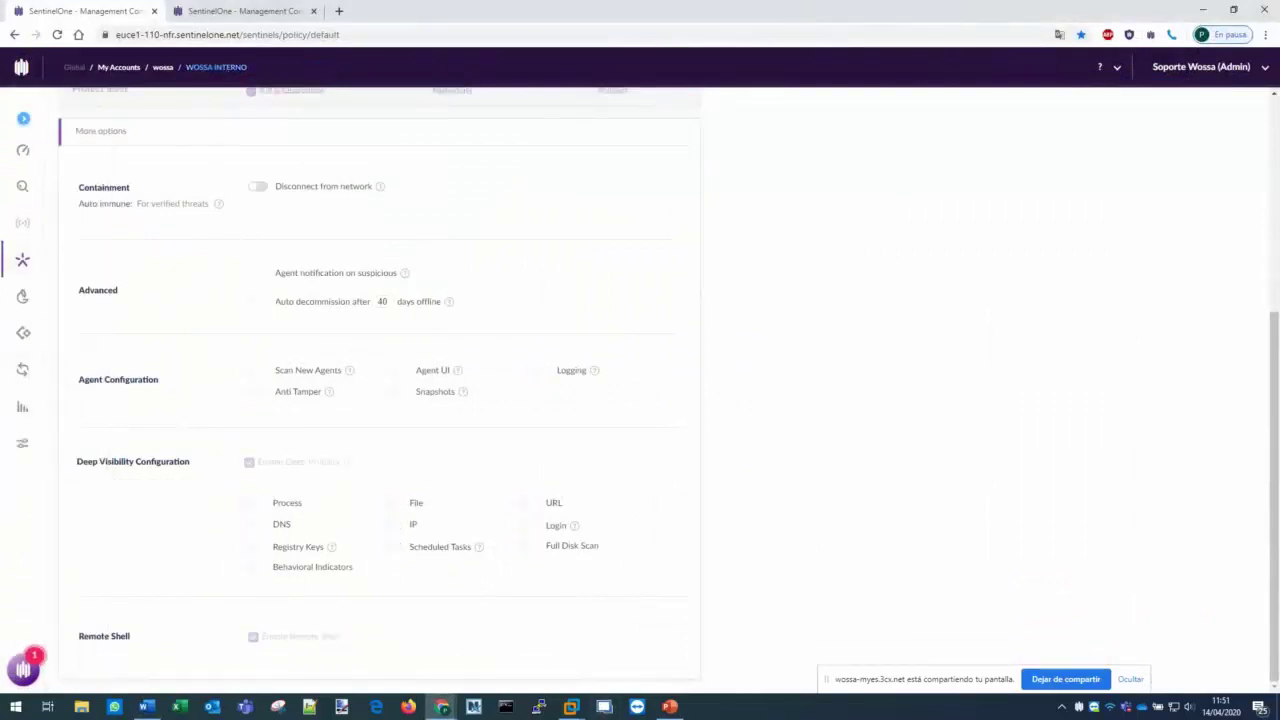
pyautogui.click(24, 447)
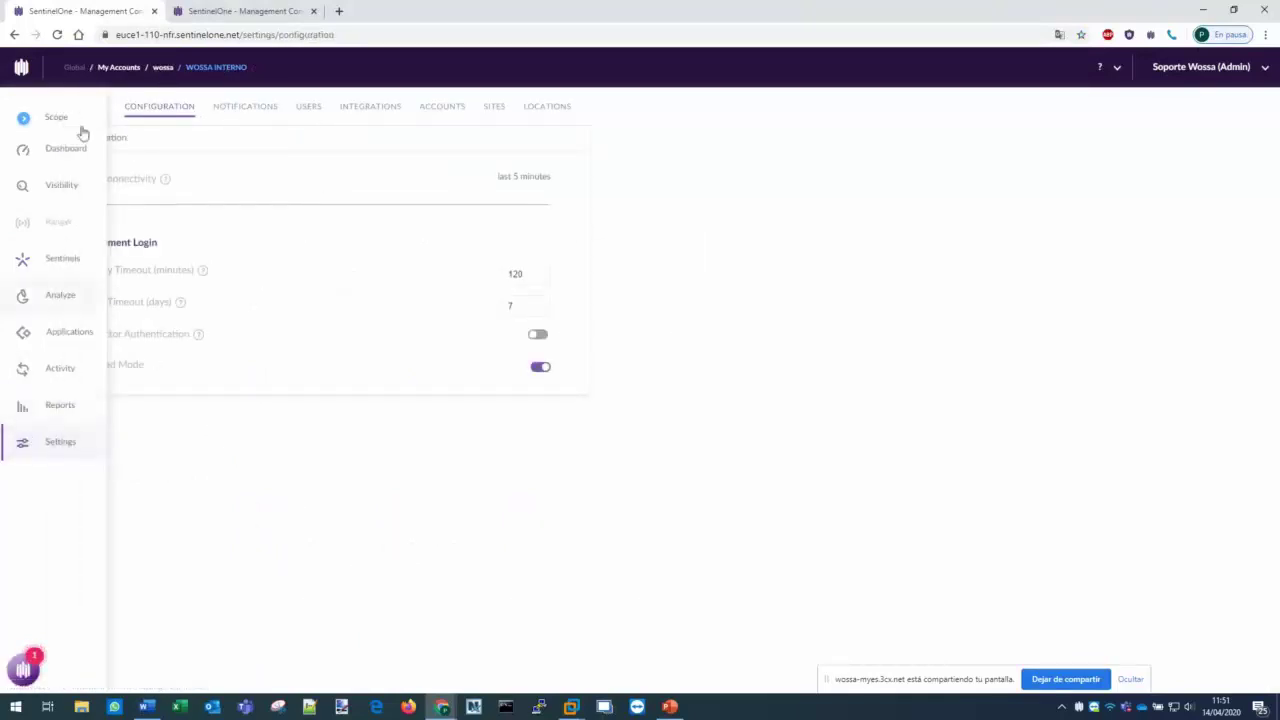
pyautogui.click(67, 130)
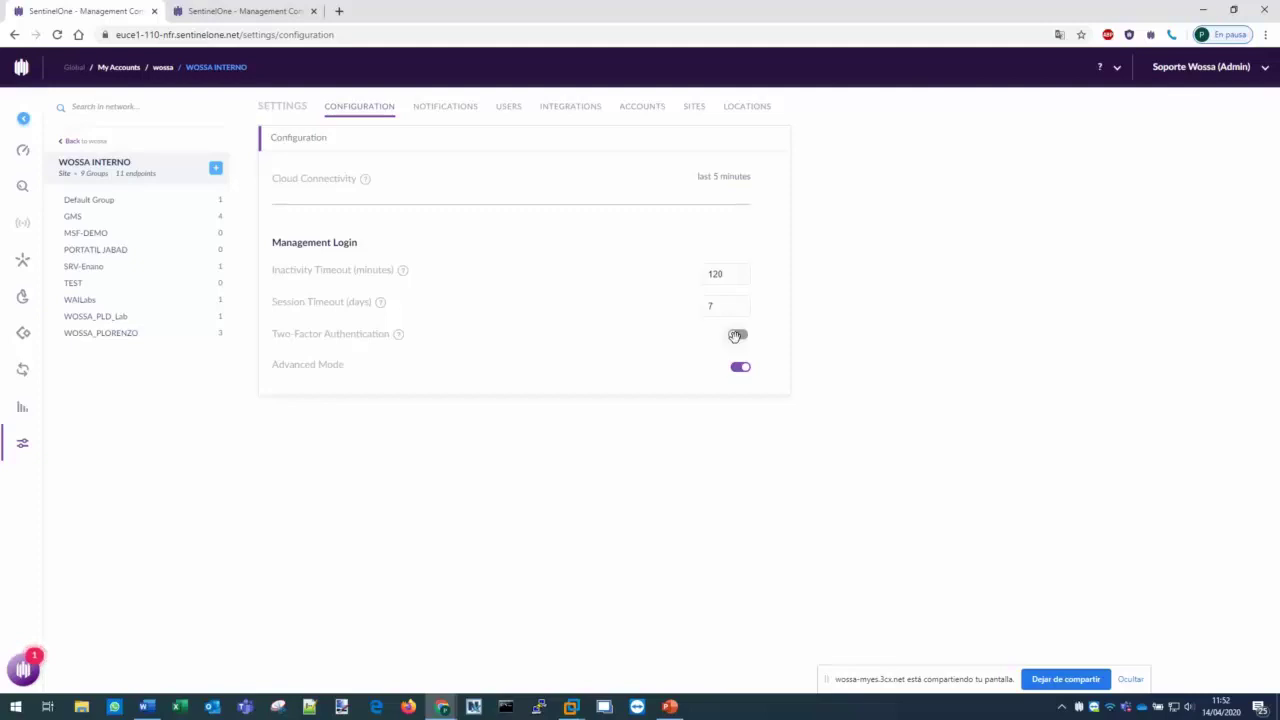
# Discard the Two-Factor Authentication toggle and confirm leaving for the empty Users settings page.
pyautogui.click(736, 335)
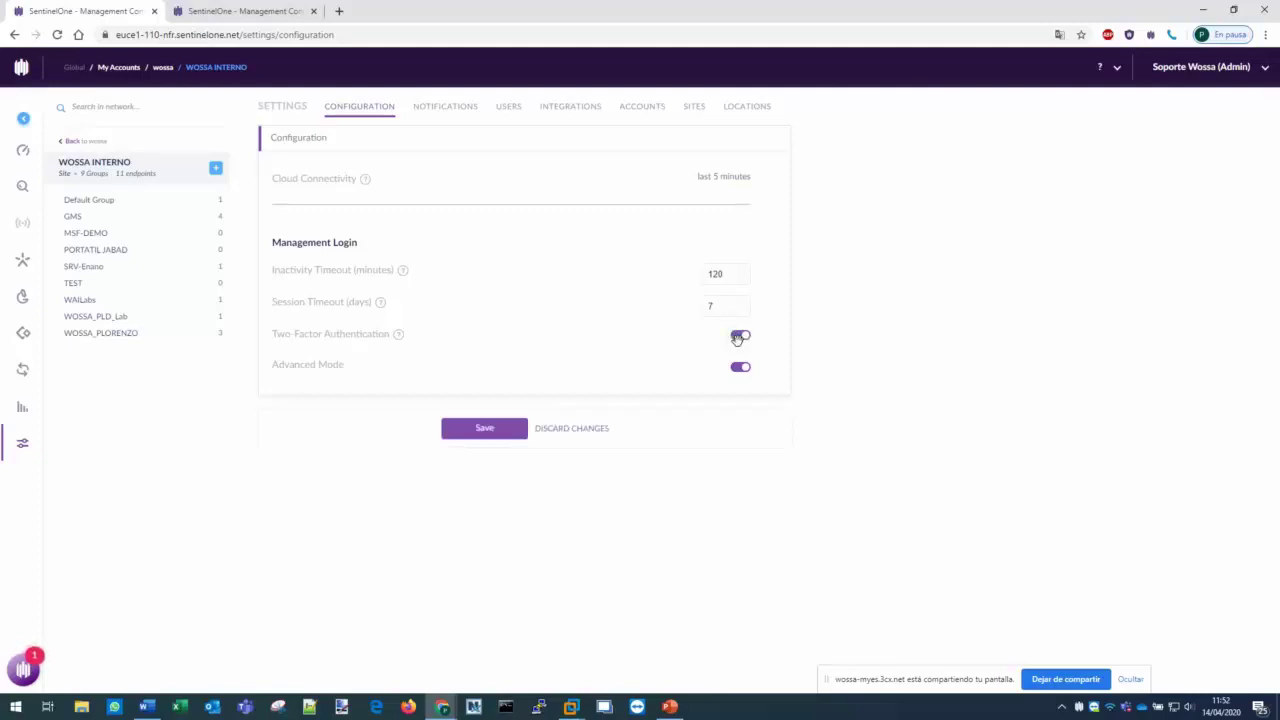
pyautogui.click(588, 432)
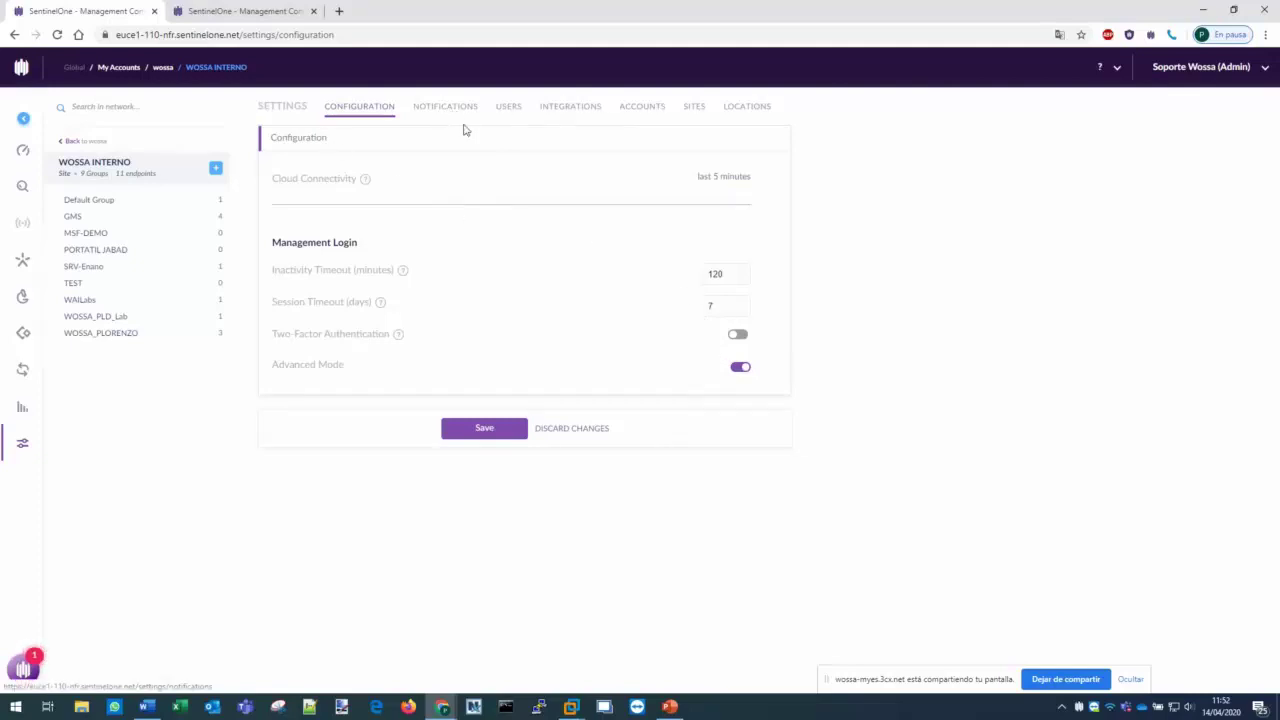
pyautogui.click(514, 113)
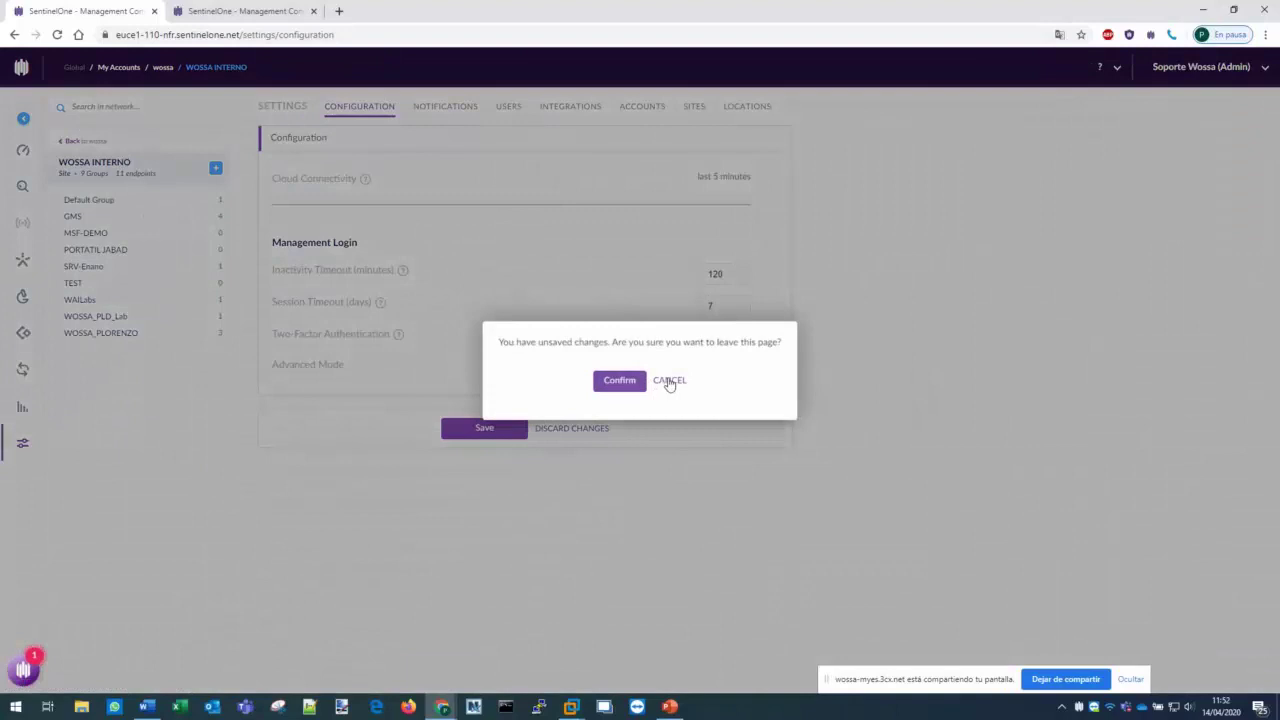
pyautogui.click(669, 382)
pyautogui.click(505, 108)
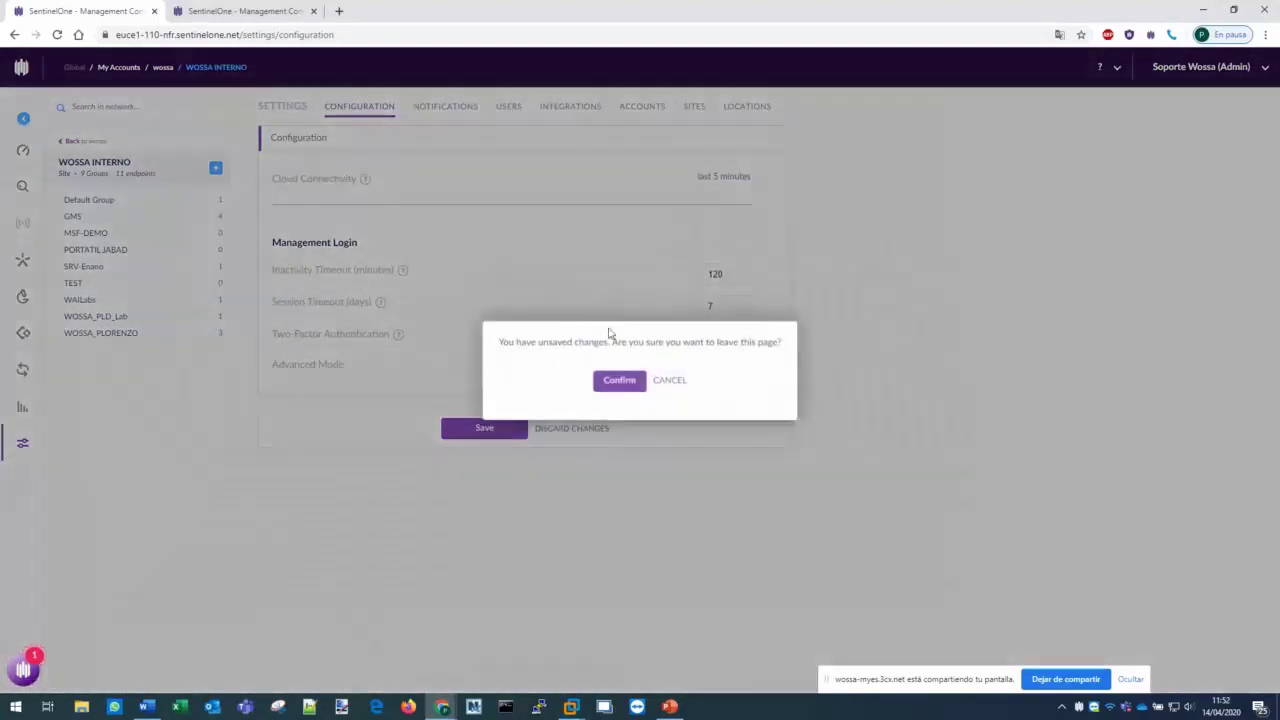
pyautogui.click(620, 380)
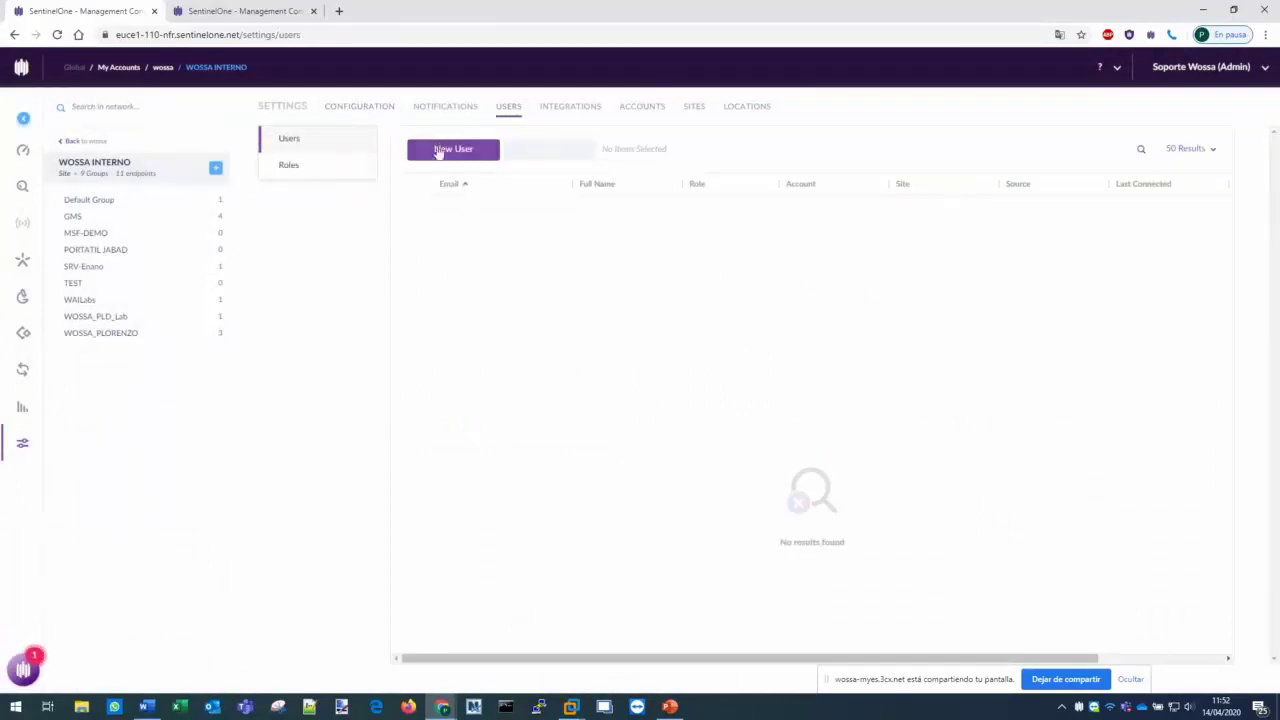
# Start a new console user and fill in the user's e-mail address and full name.
pyautogui.click(440, 155)
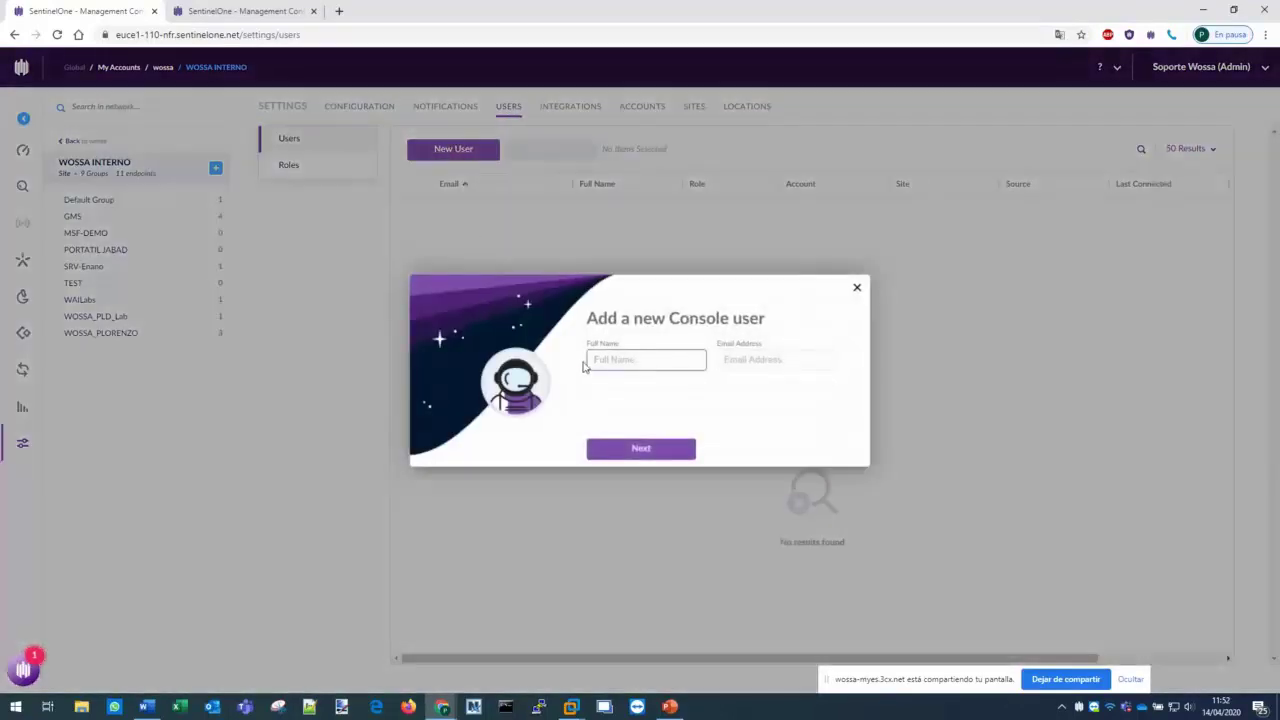
pyautogui.click(798, 361)
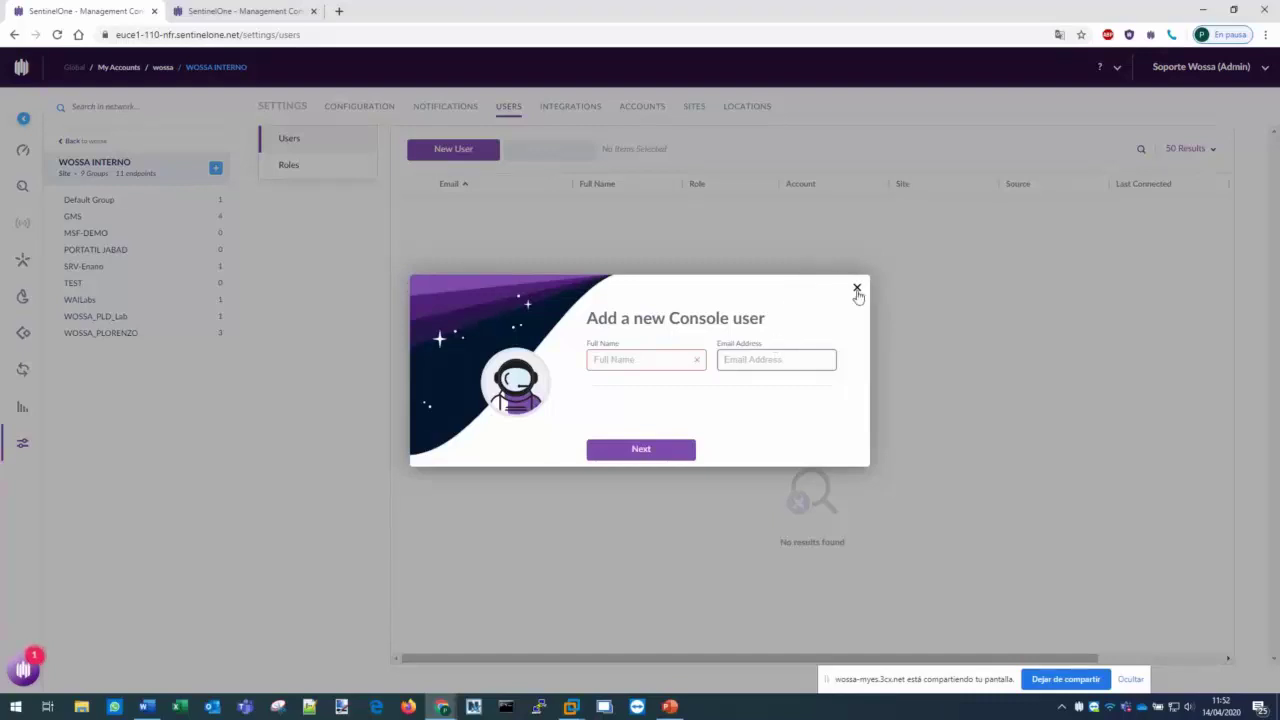
pyautogui.click(595, 362)
pyautogui.write('a')
pyautogui.press('BackSpace')
pyautogui.write('aablo')
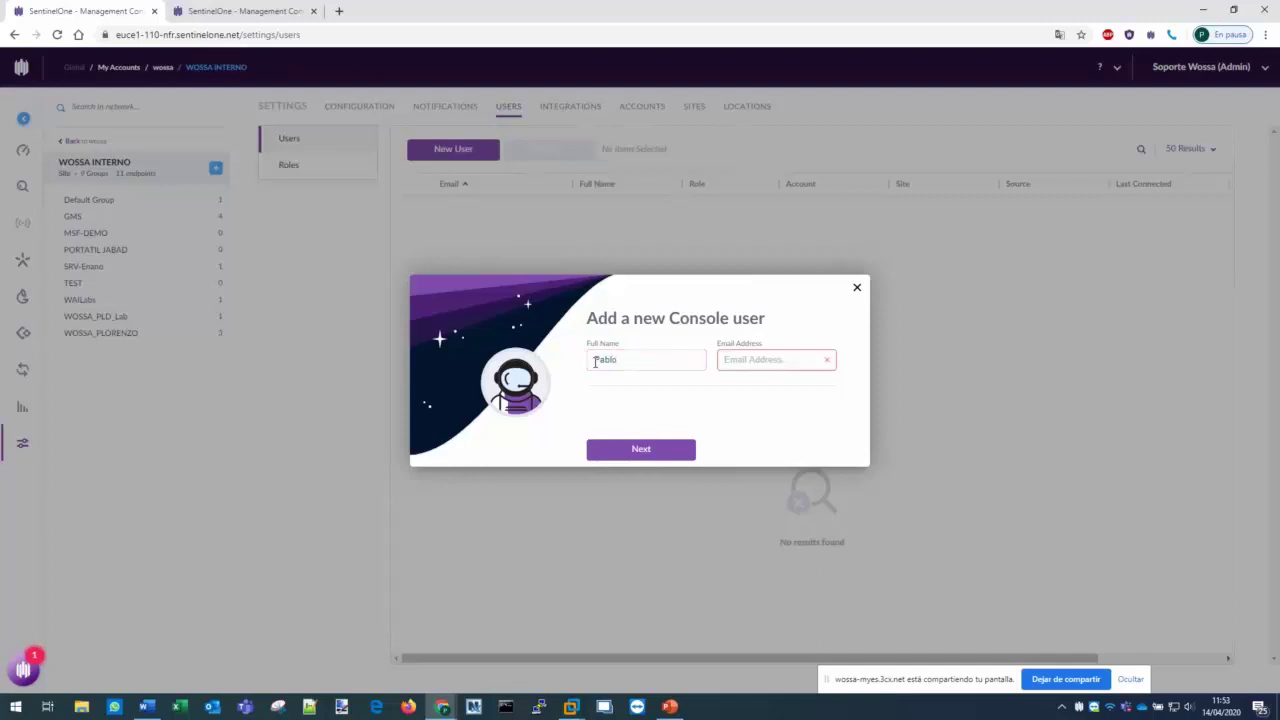
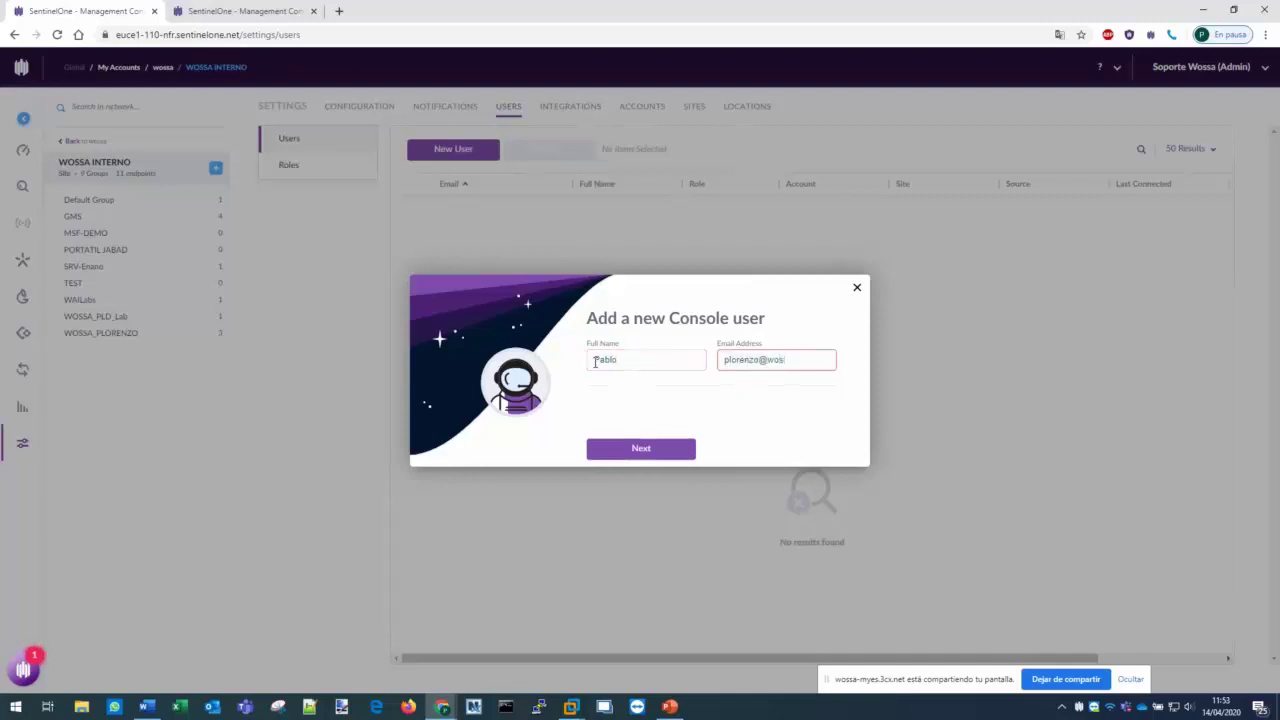
pyautogui.click(608, 450)
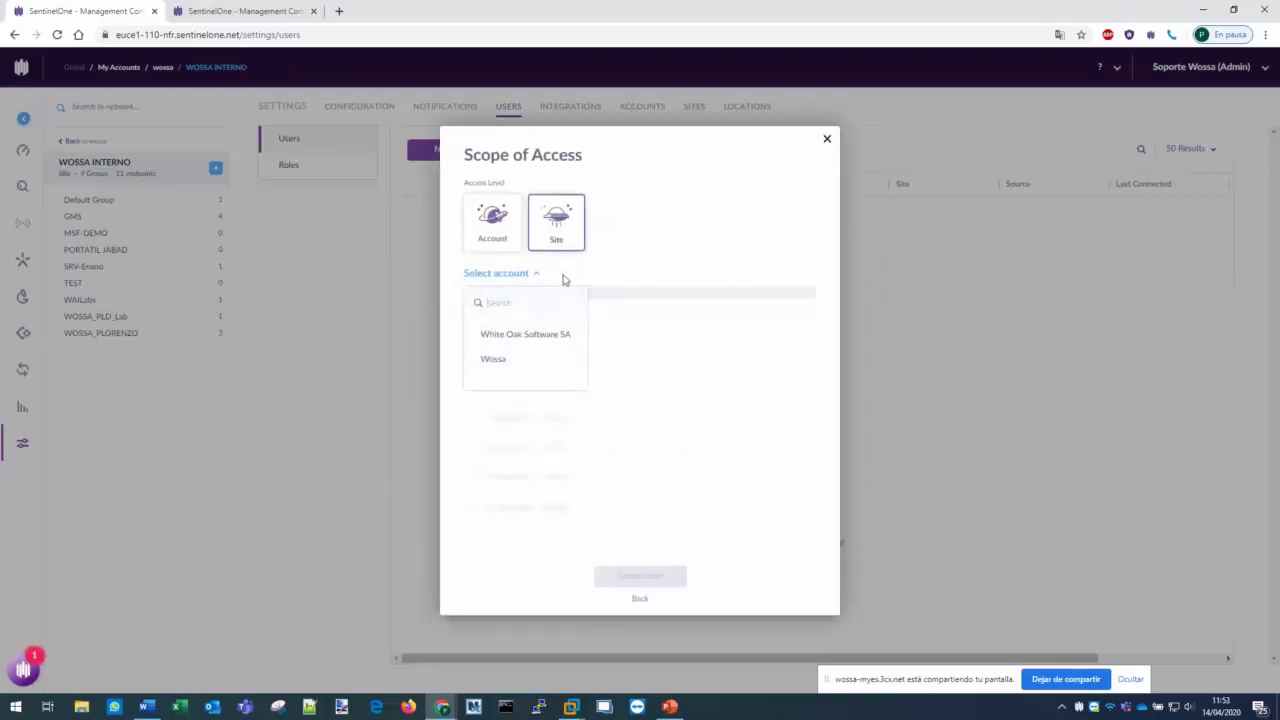
# Give the user Site access to WOSSA INTERNO with the IT role, create them, and close the invite confirmation.
pyautogui.click(505, 360)
pyautogui.click(503, 342)
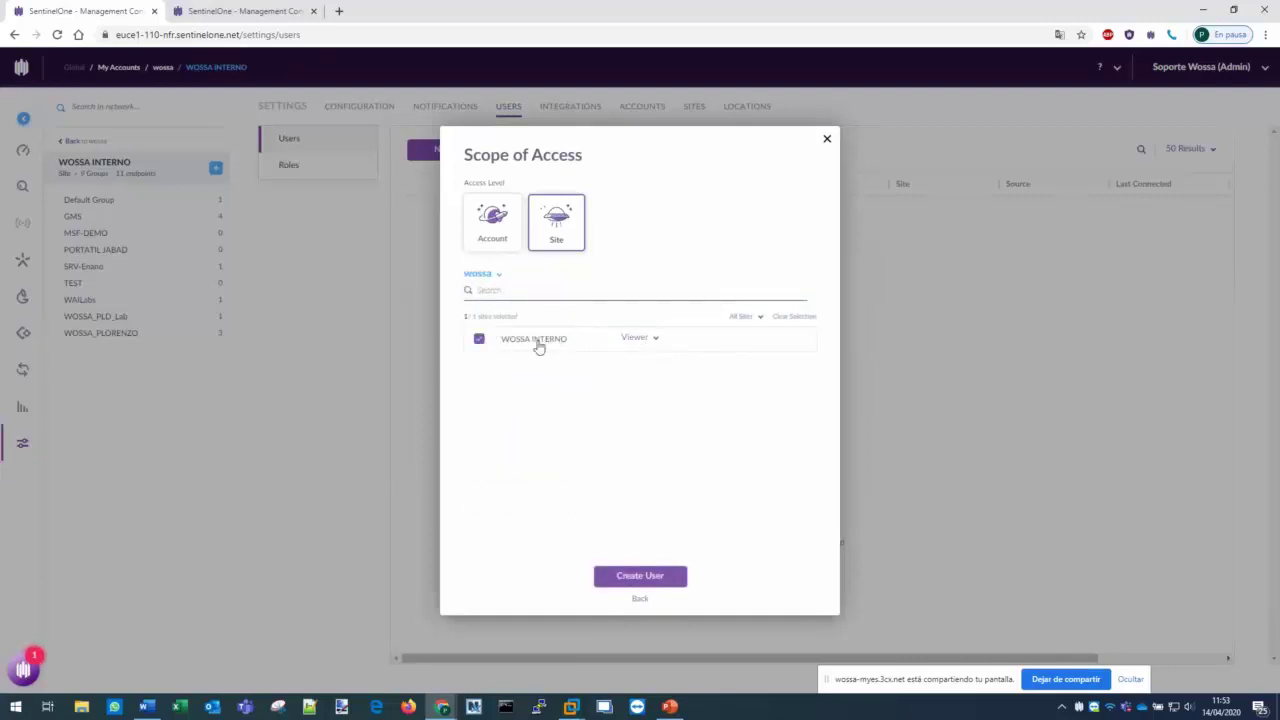
pyautogui.click(538, 345)
pyautogui.click(537, 337)
pyautogui.click(550, 338)
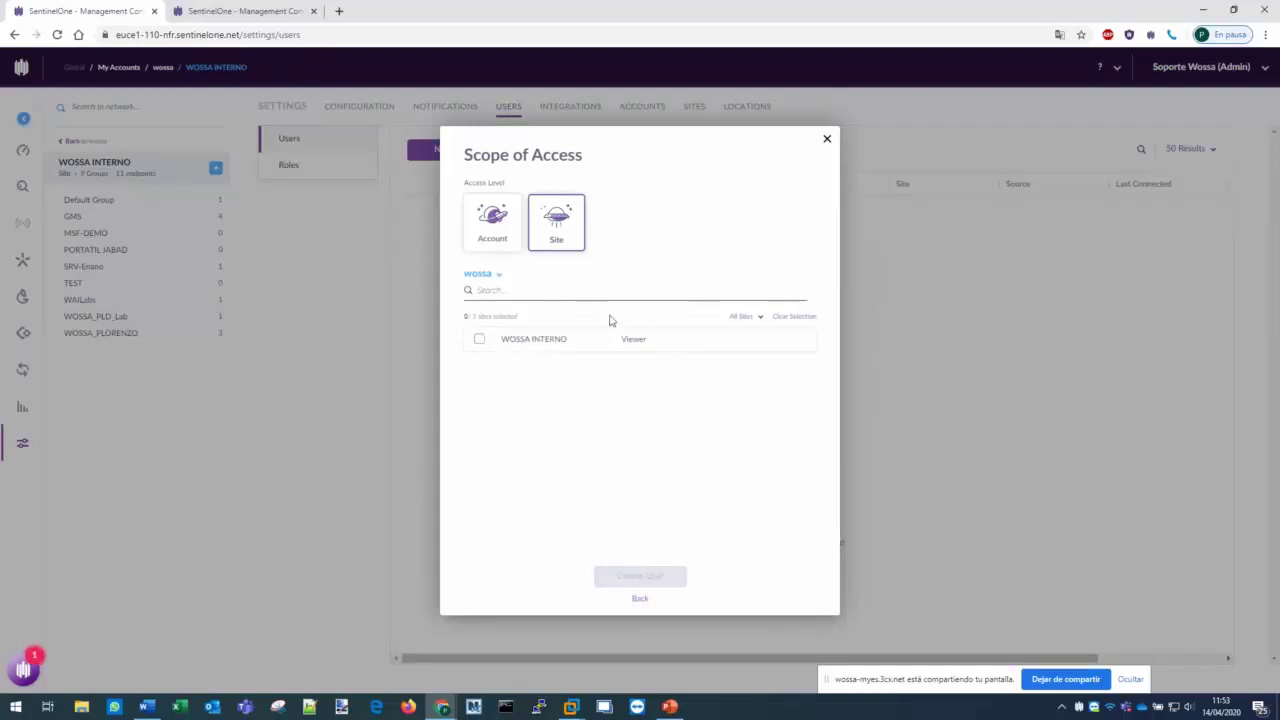
pyautogui.click(520, 338)
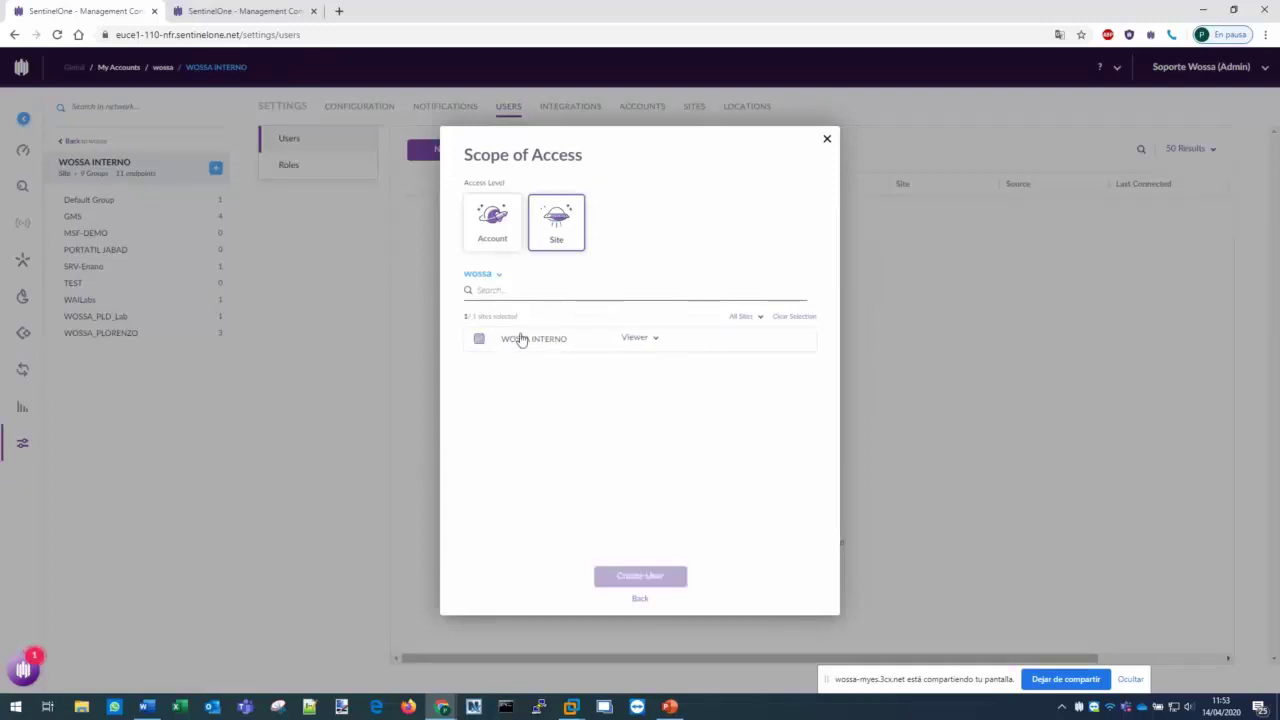
pyautogui.click(634, 338)
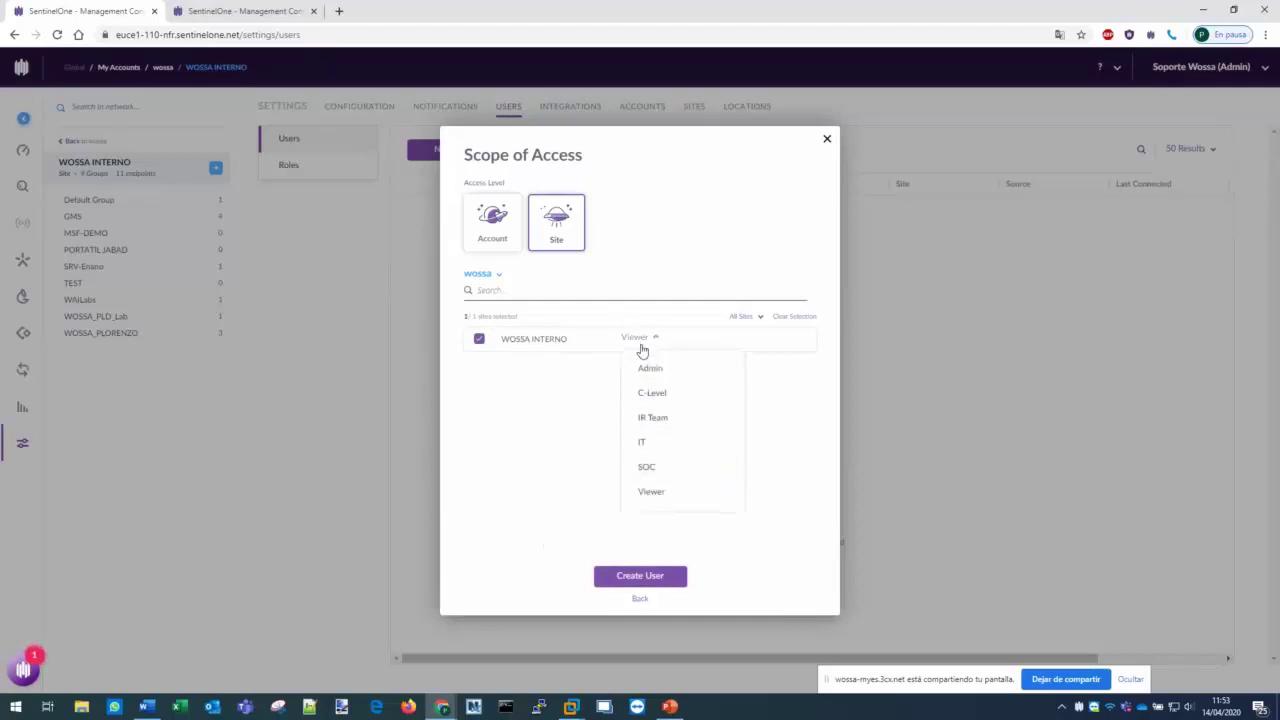
pyautogui.click(632, 340)
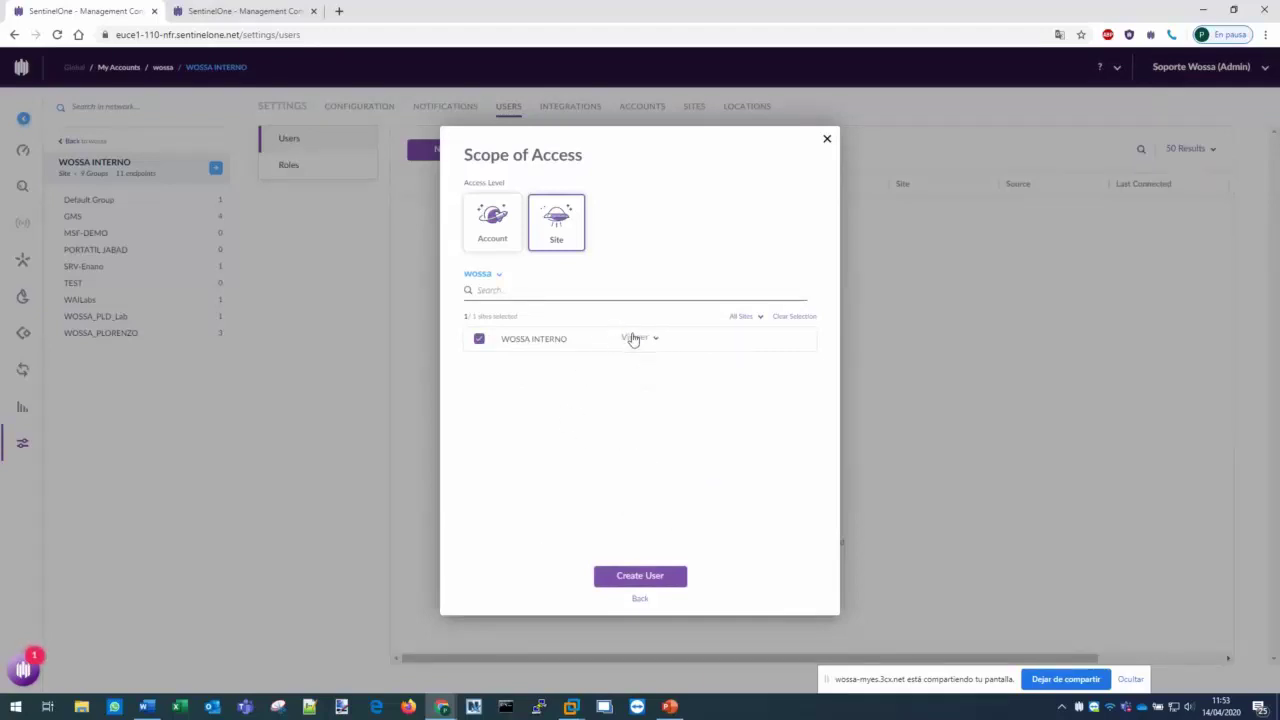
pyautogui.click(631, 342)
pyautogui.click(660, 443)
pyautogui.click(659, 577)
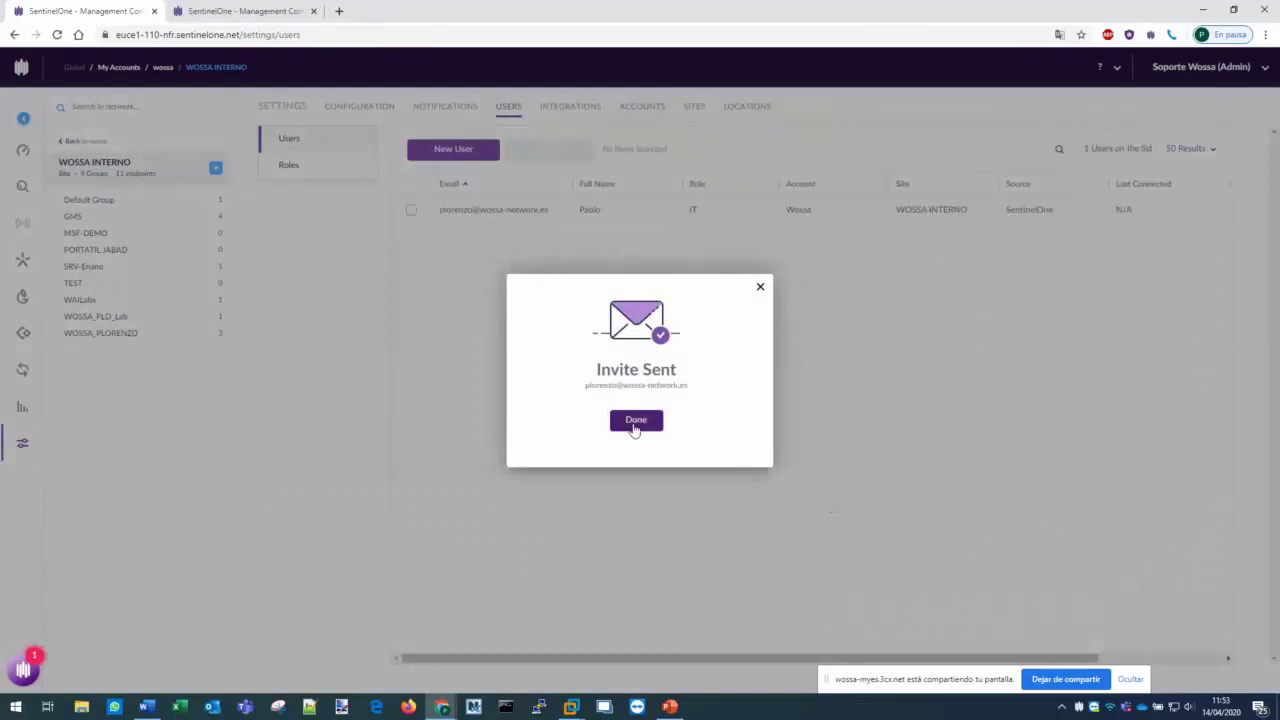
pyautogui.click(632, 425)
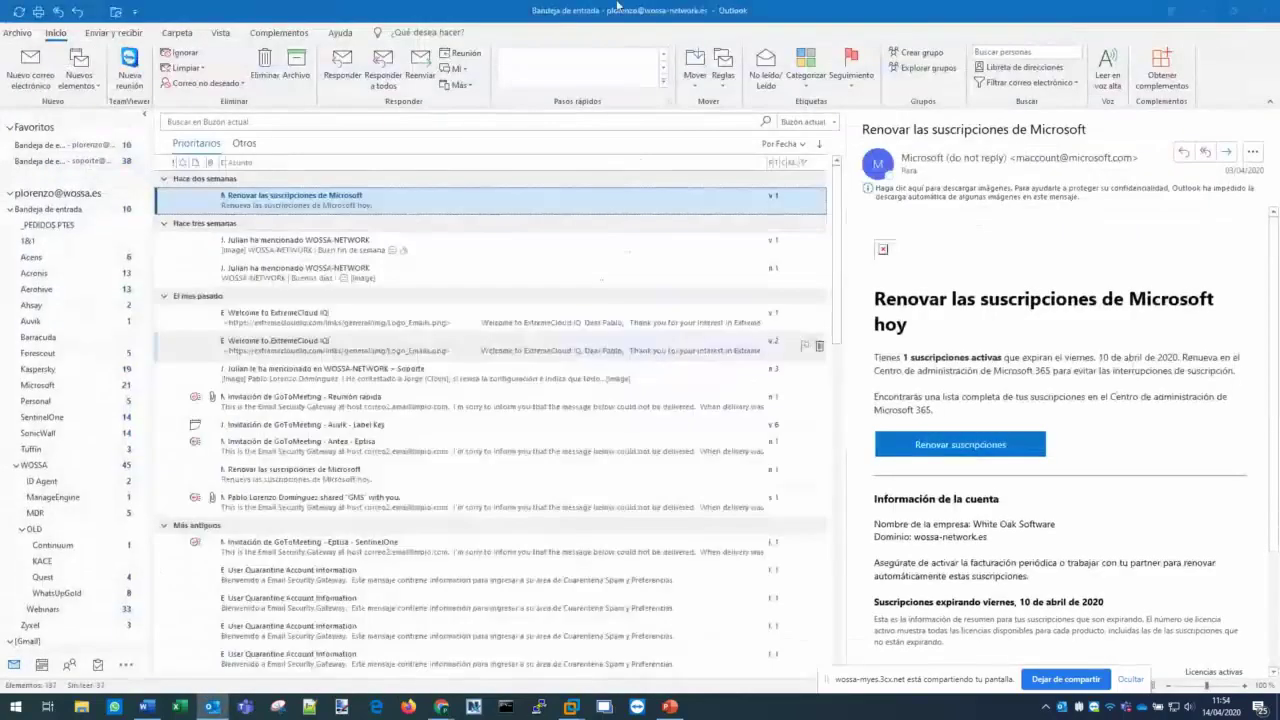
# Open the SentinelOne 'Complete Your Login' email in Outlook and dismiss the mail notification toasts.
pyautogui.doubleClick(617, 5)
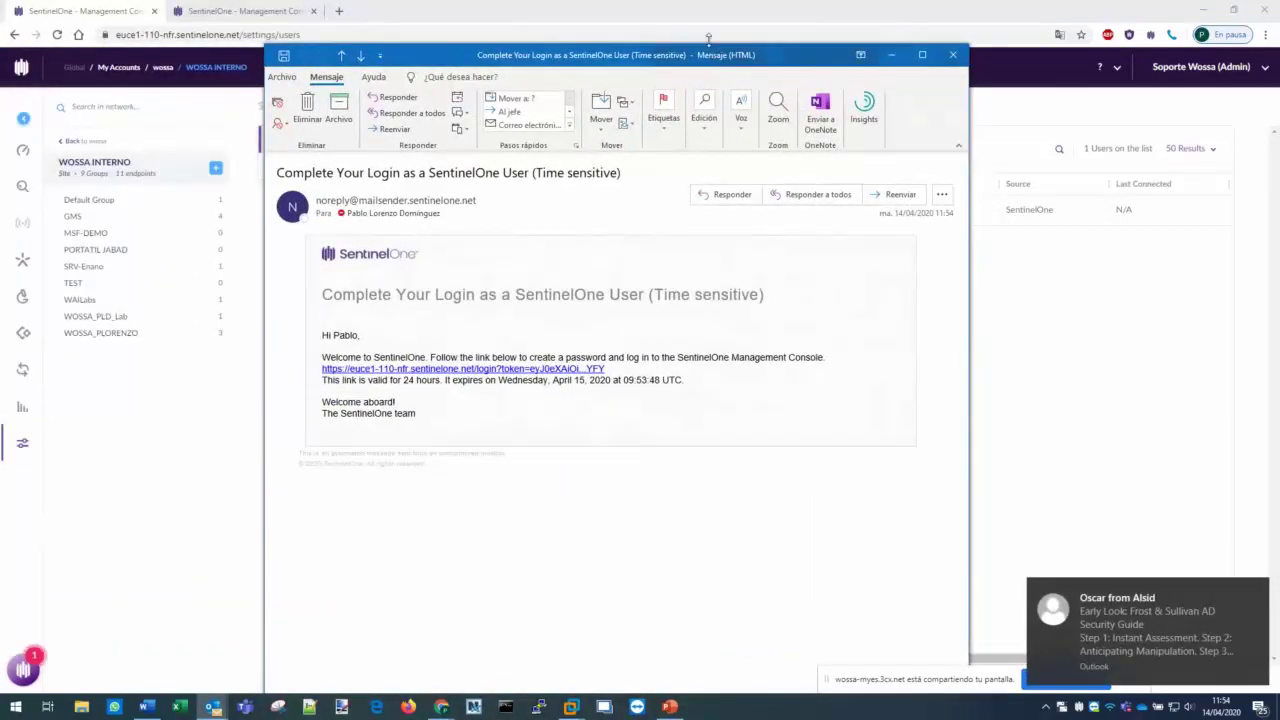
pyautogui.click(1262, 590)
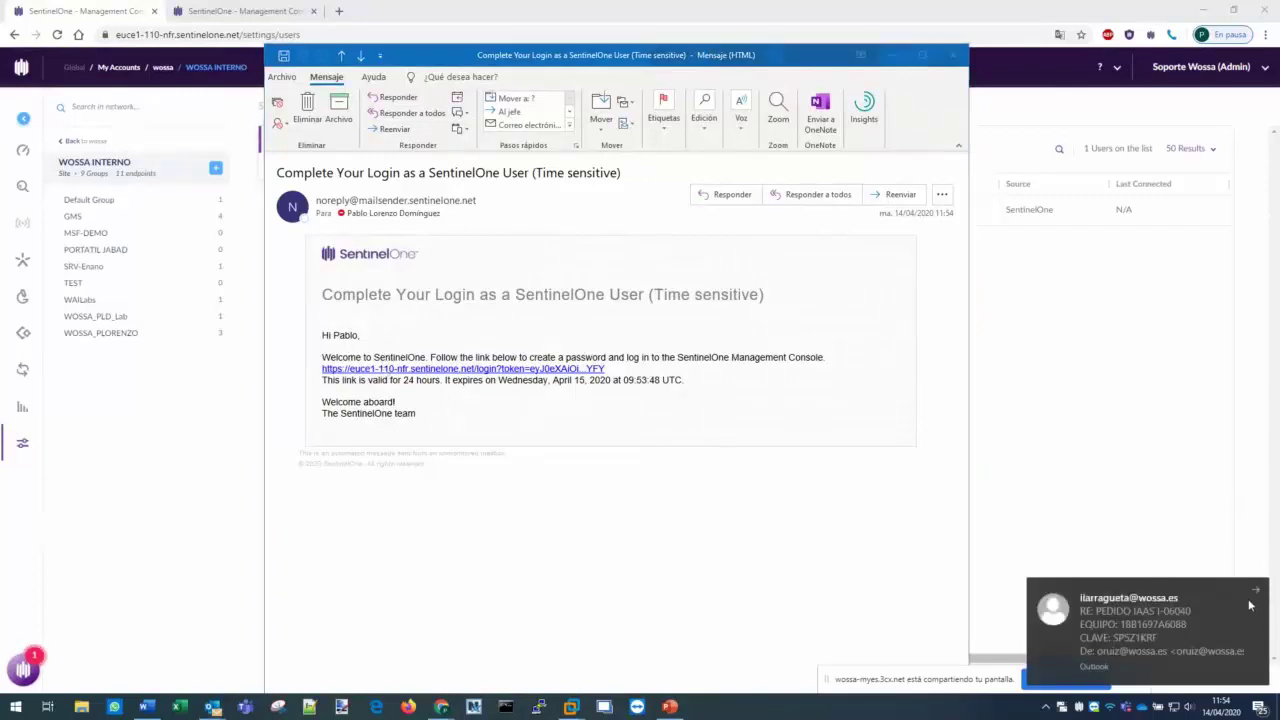
pyautogui.click(1249, 605)
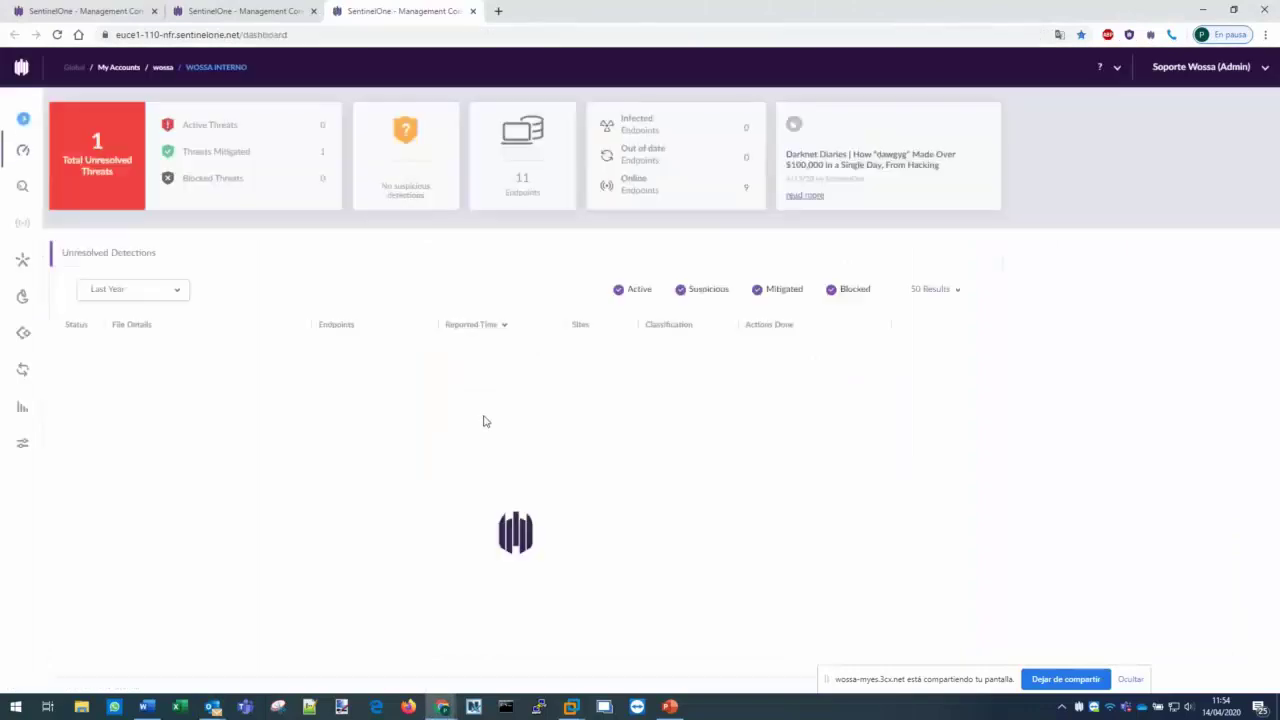
# Close the extra dashboard tab and log out of both open console sessions.
pyautogui.click(473, 11)
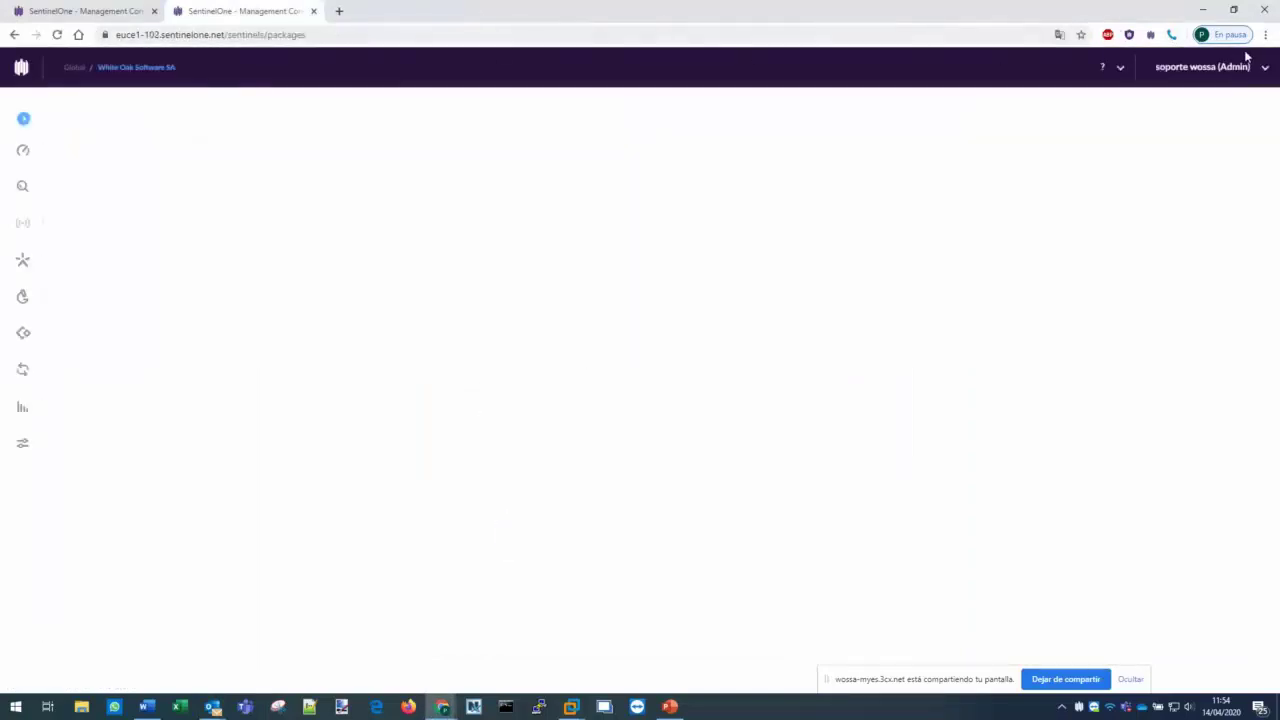
pyautogui.click(1250, 67)
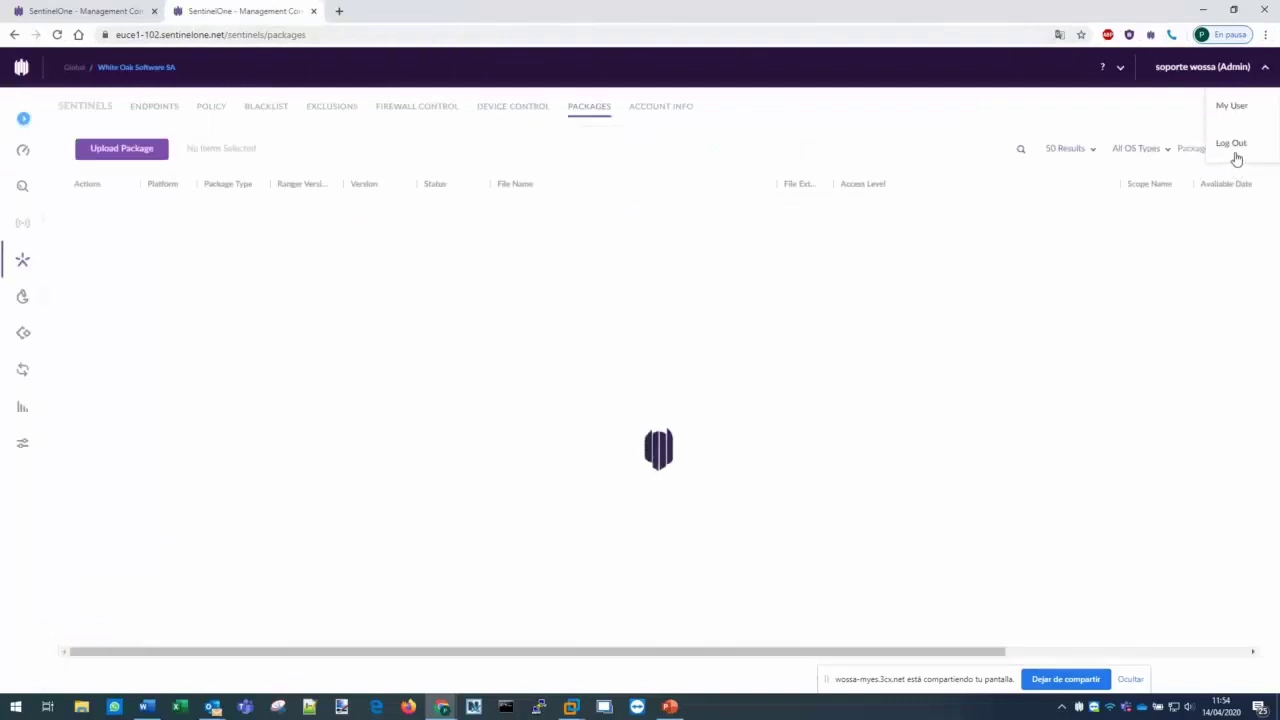
pyautogui.click(1235, 155)
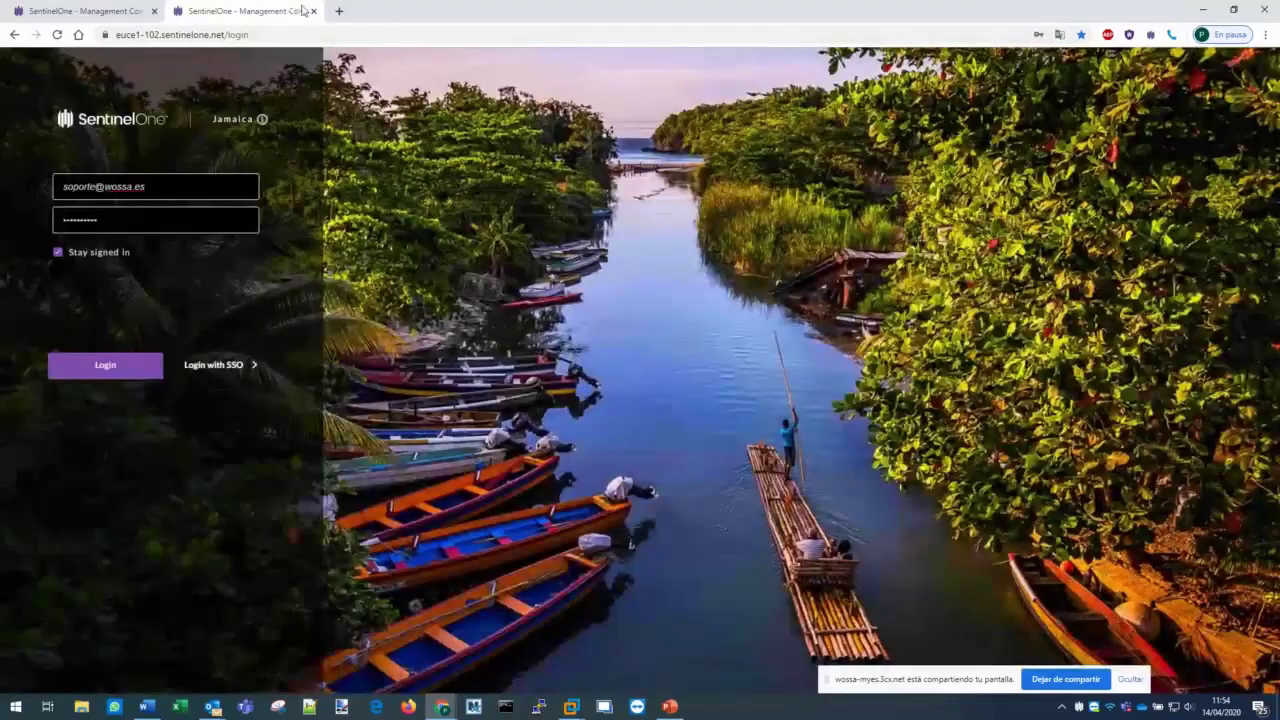
pyautogui.click(314, 11)
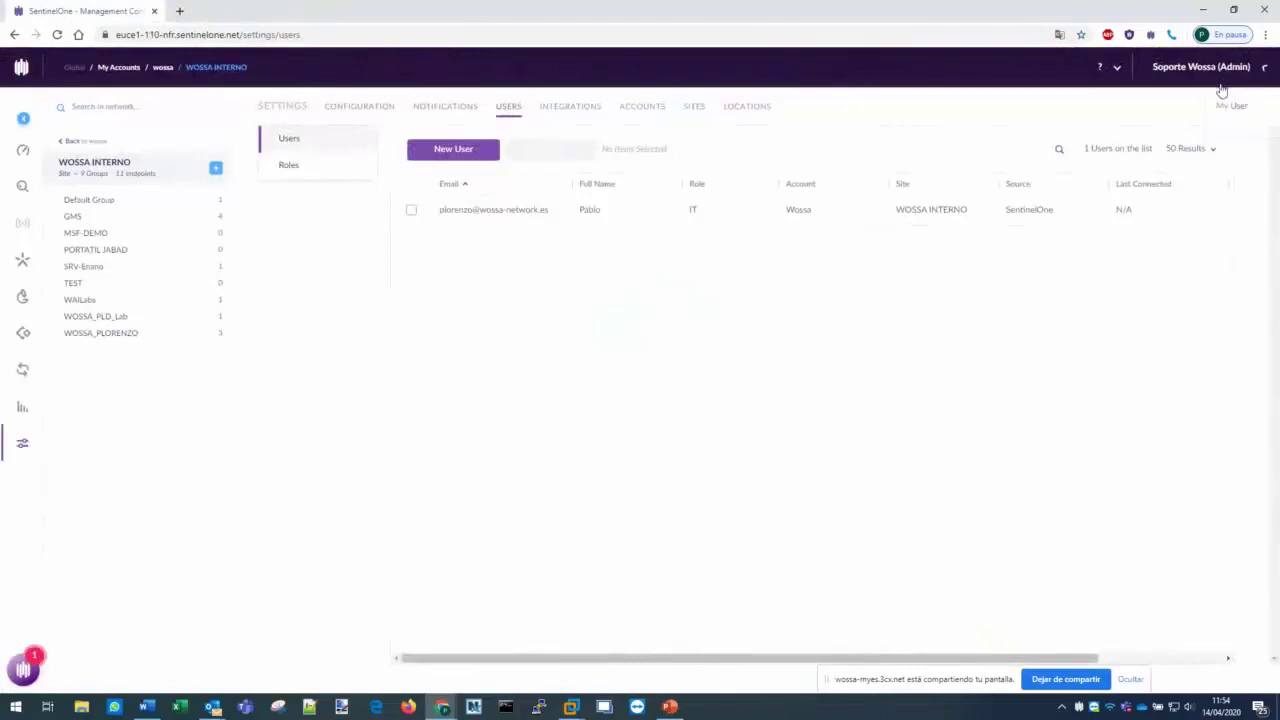
pyautogui.click(1222, 86)
pyautogui.click(1211, 146)
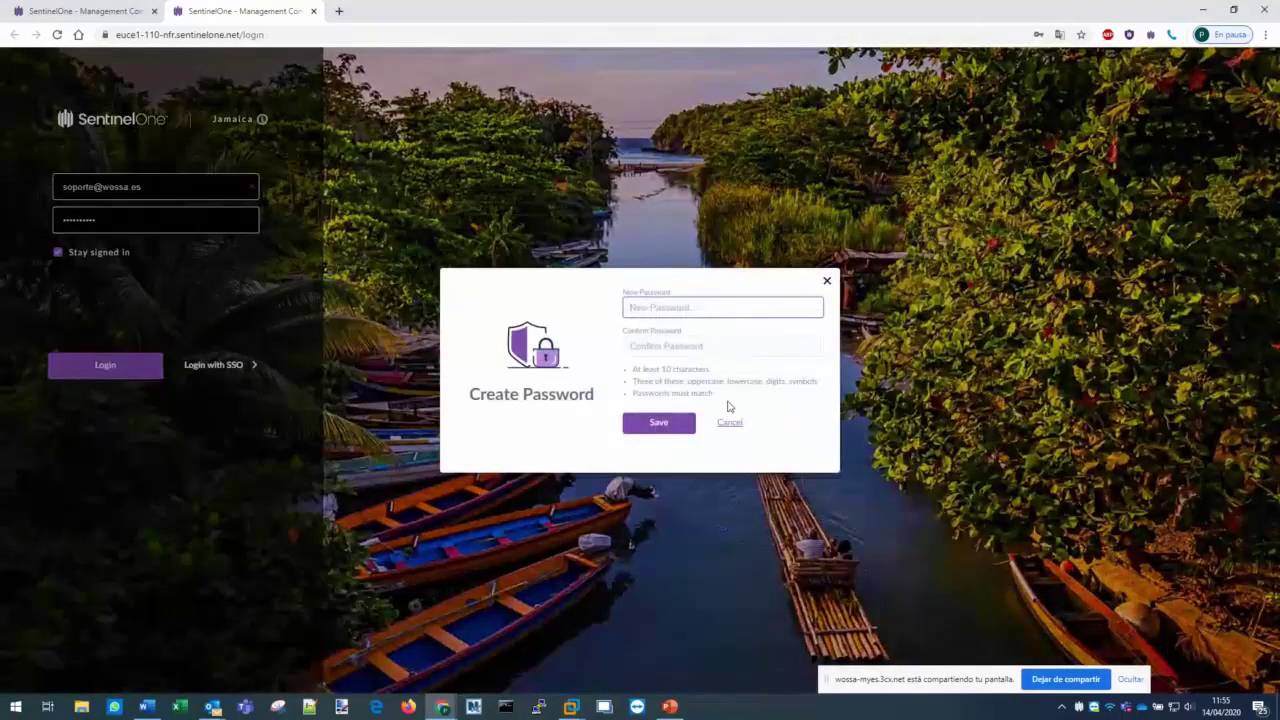
# Enter and confirm the invited user's new password, then save it.
pyautogui.write('a')
pyautogui.press('BackSpace')
pyautogui.press('BackSpace')
pyautogui.write('a')
pyautogui.press('Tab')
pyautogui.write('a')
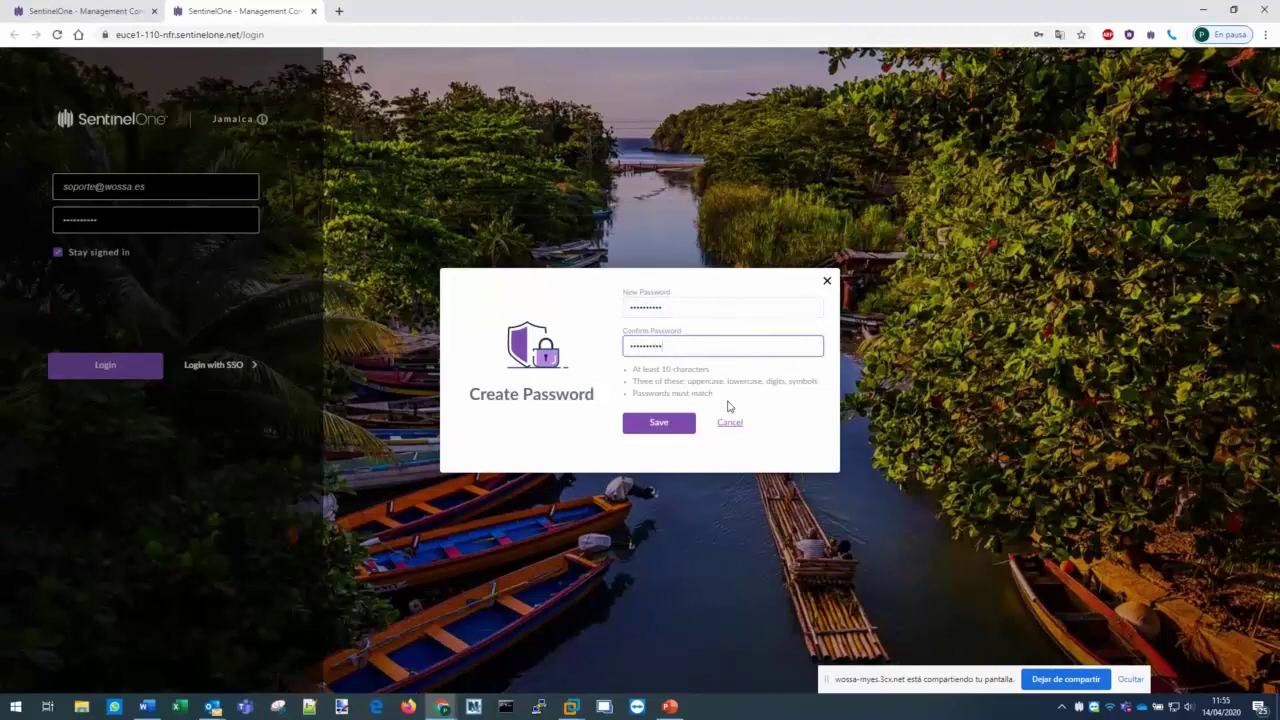
pyautogui.click(678, 425)
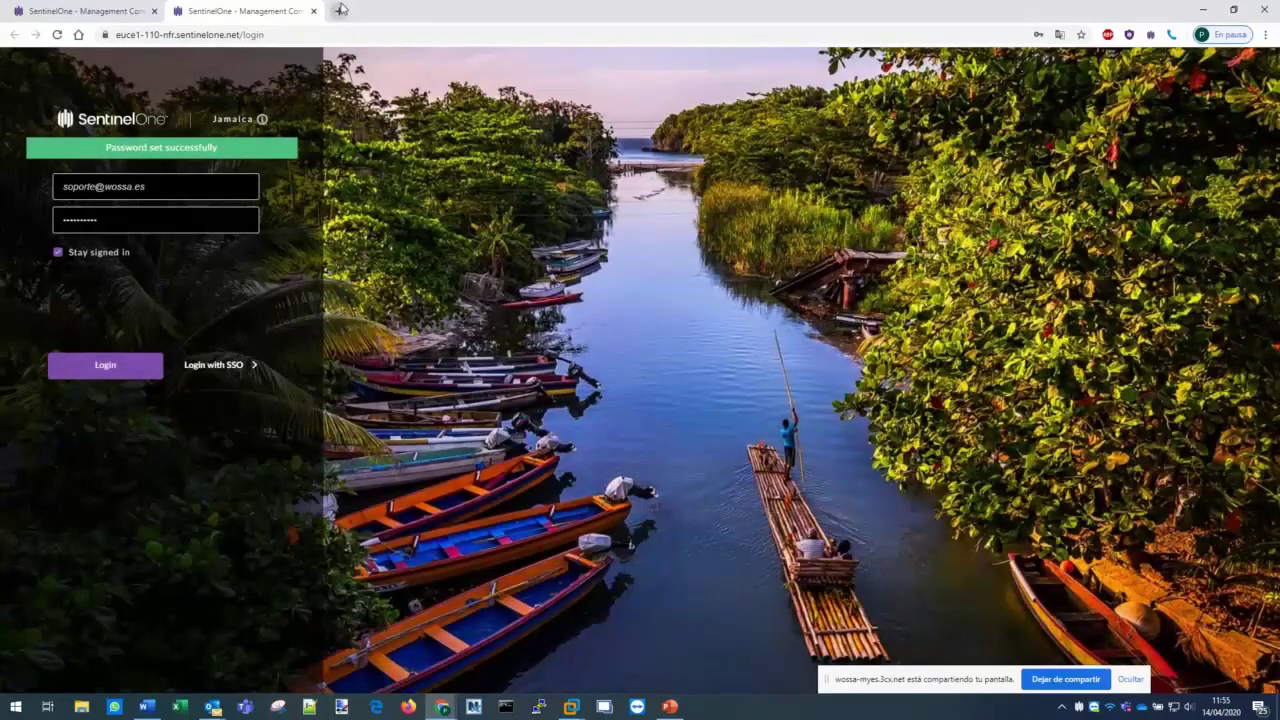
# Open a new incognito window and load the 110-nfr console login from the SentinelOne bookmarks.
pyautogui.click(1265, 34)
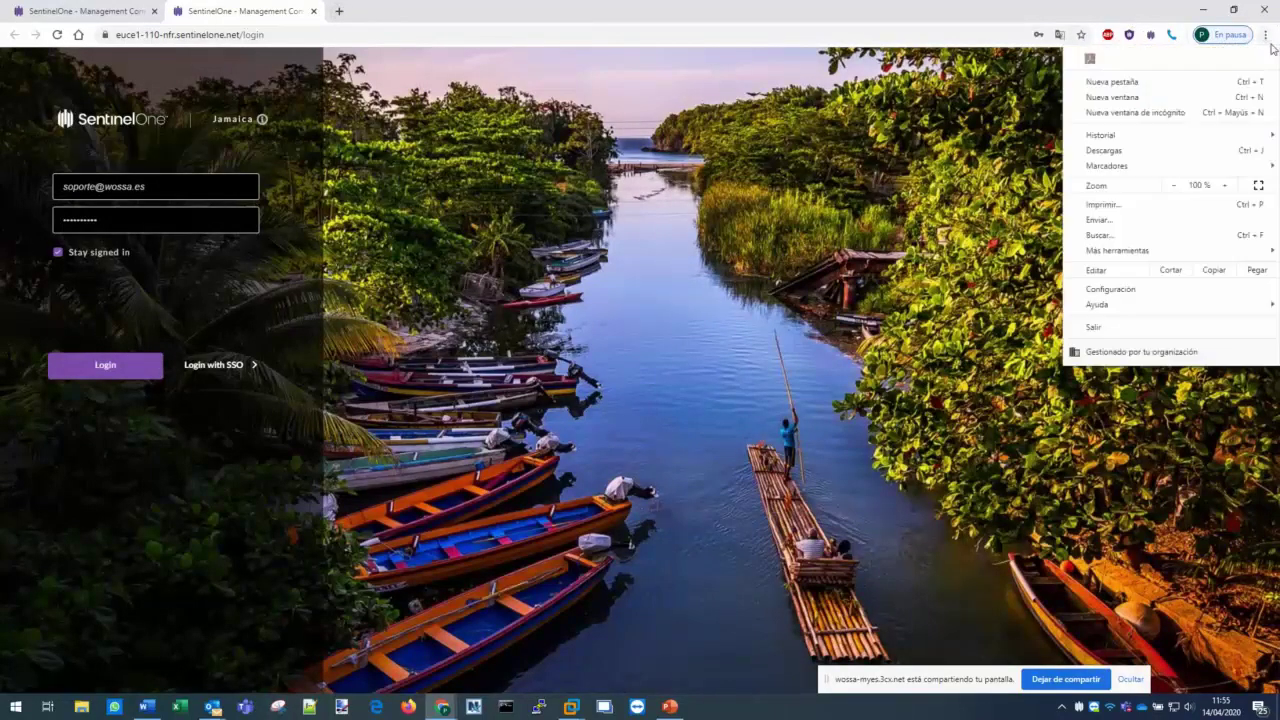
pyautogui.click(1220, 111)
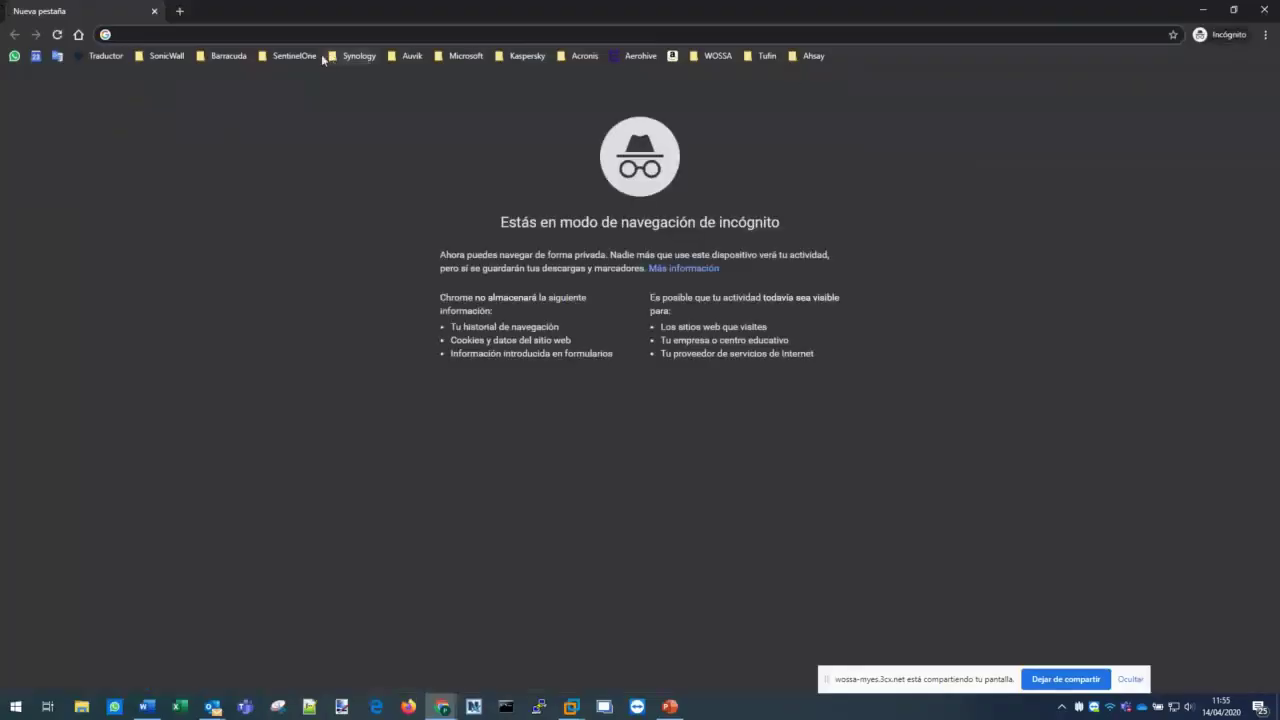
pyautogui.click(308, 56)
pyautogui.moveTo(345, 92)
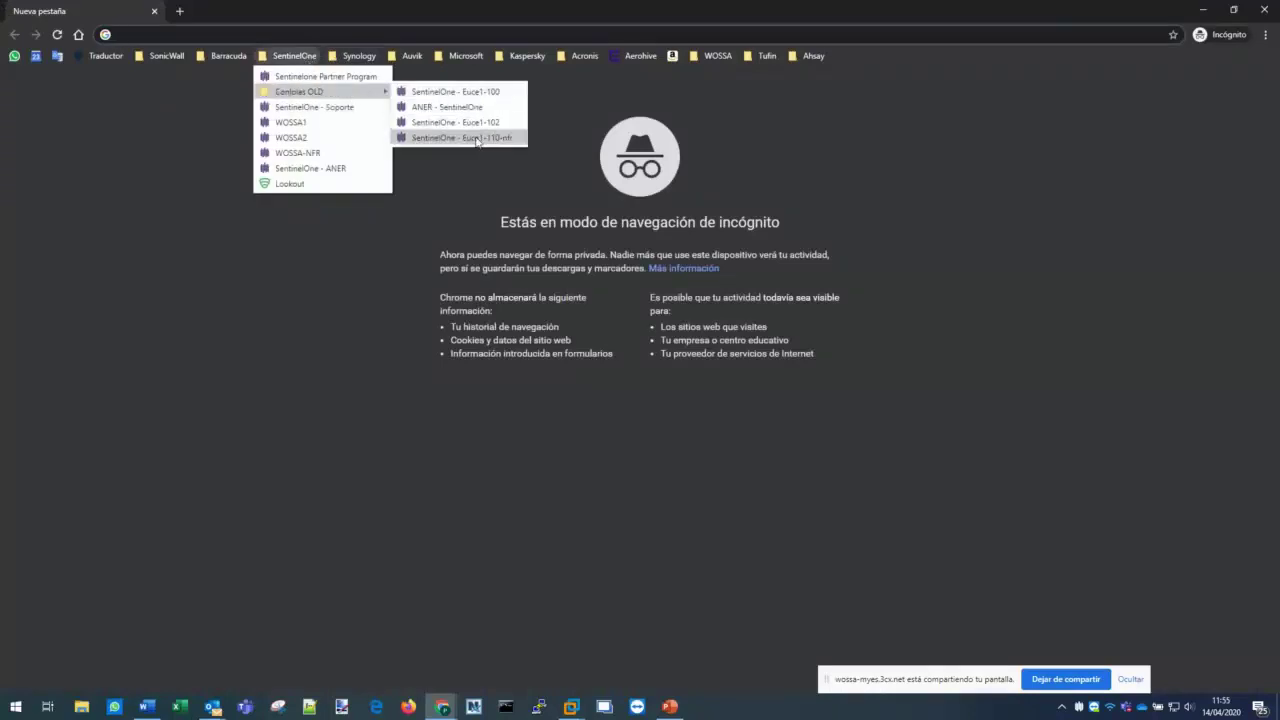
pyautogui.click(476, 142)
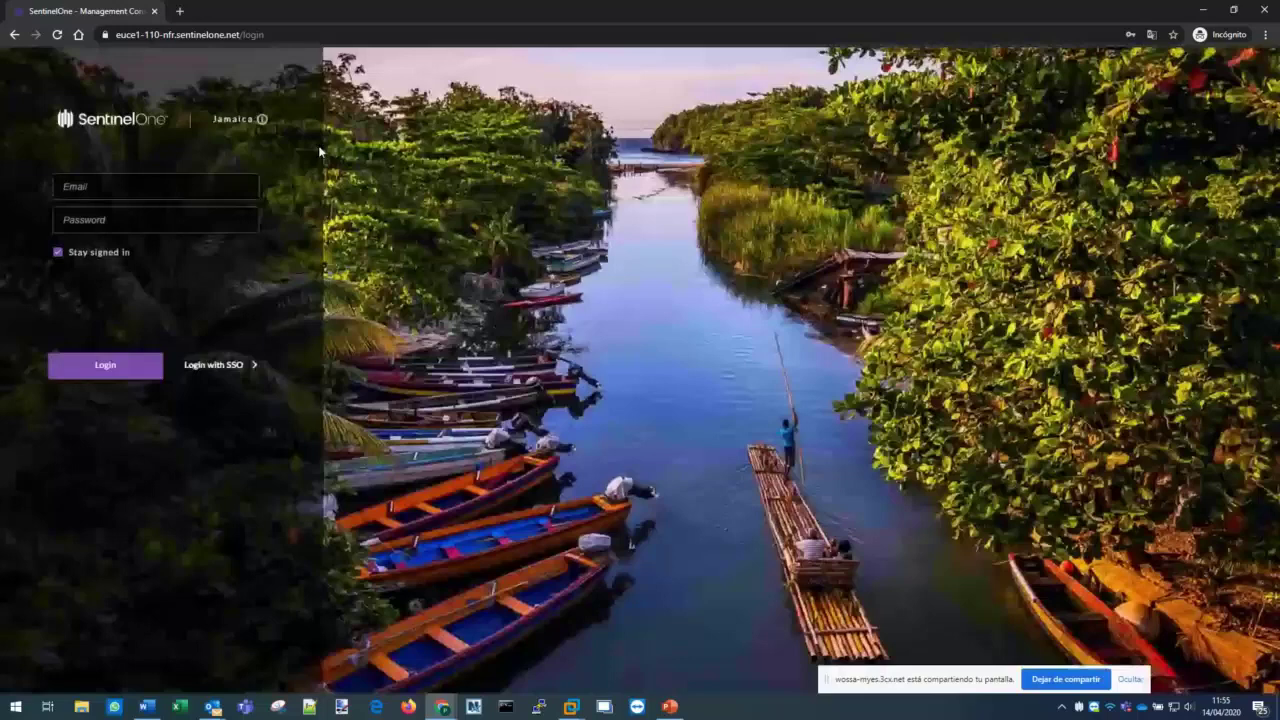
# Log in with the new IT user's e-mail and password.
pyautogui.click(197, 184)
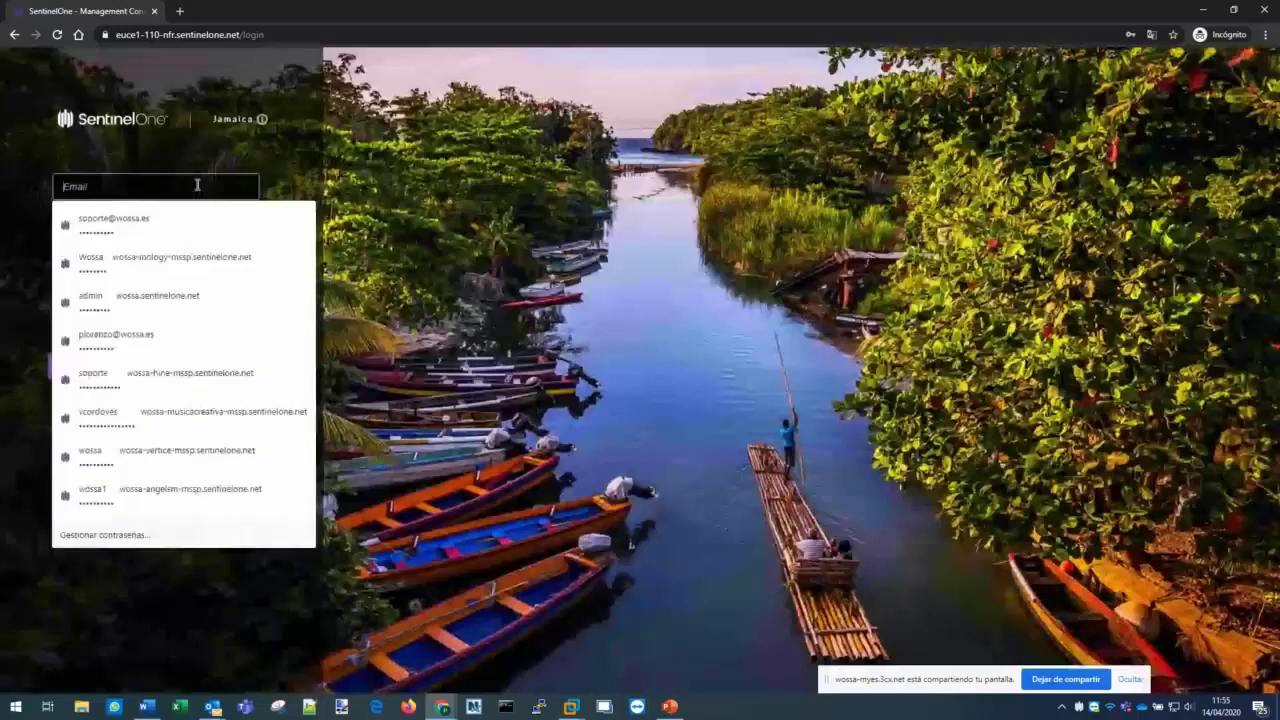
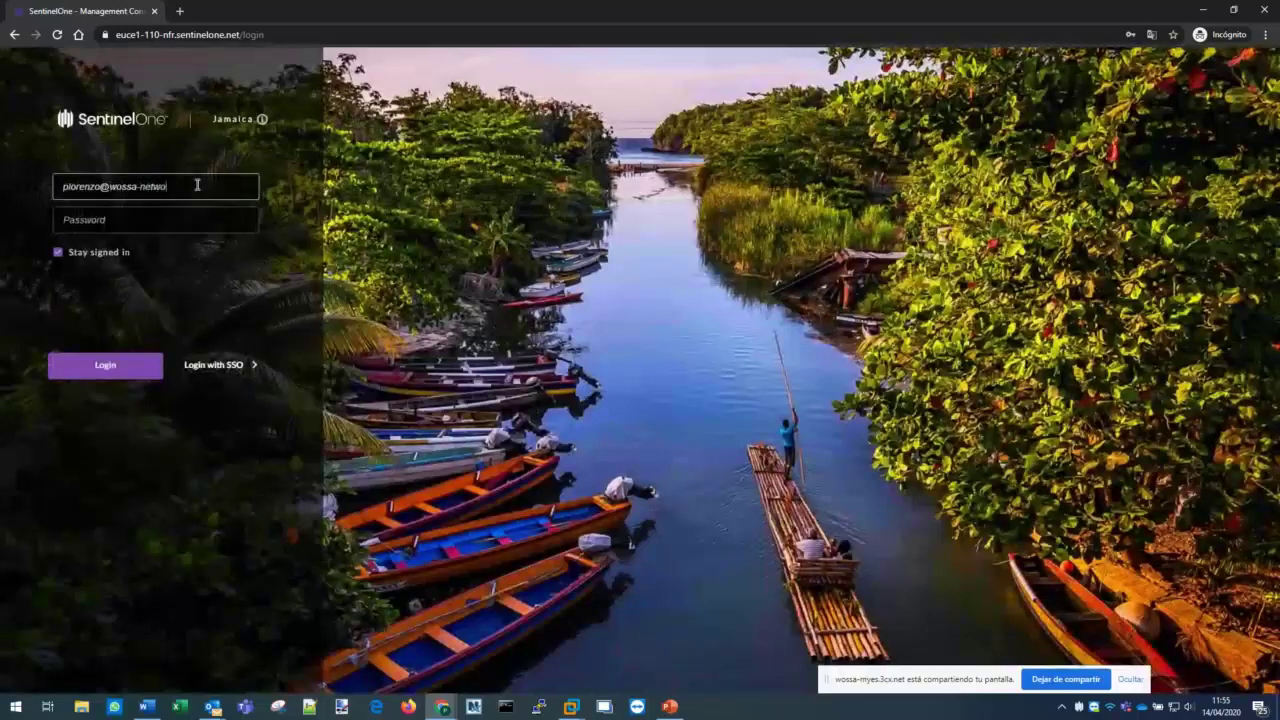
pyautogui.press('Tab')
pyautogui.write('*')
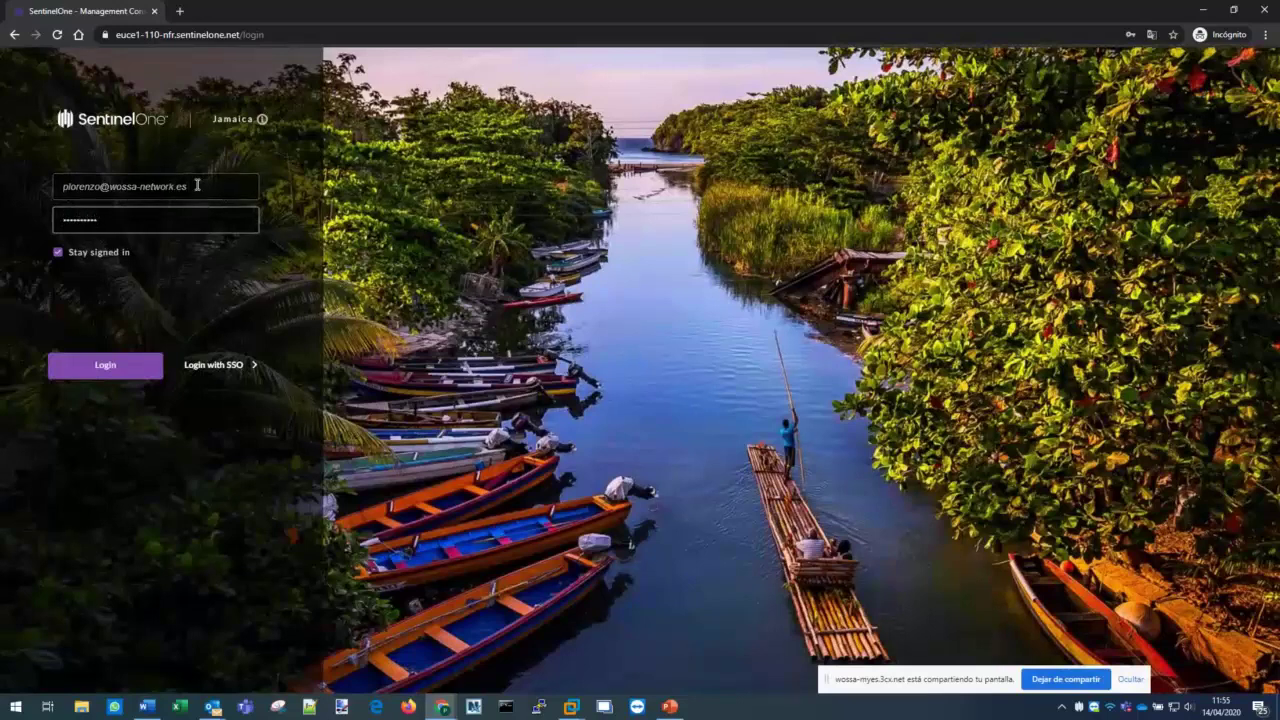
pyautogui.click(126, 362)
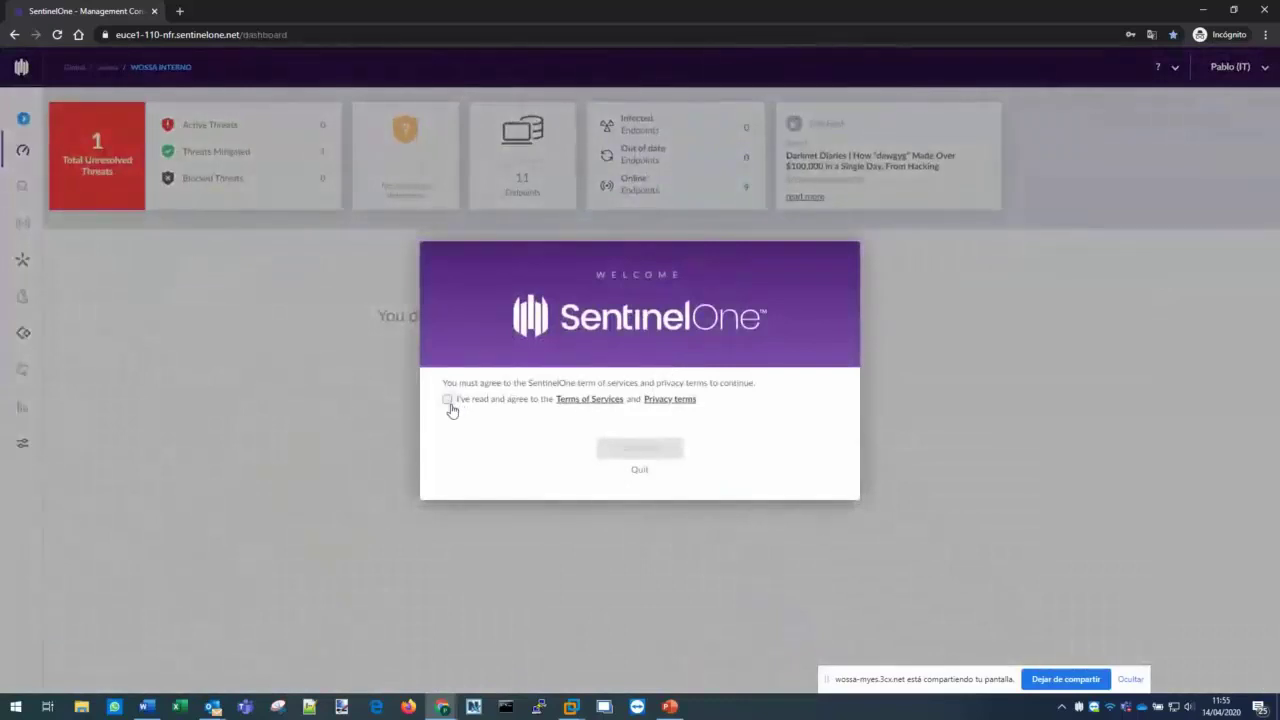
# Agree to the terms of service, continue past the welcome dialog, and dismiss the survey.
pyautogui.click(447, 400)
pyautogui.click(655, 458)
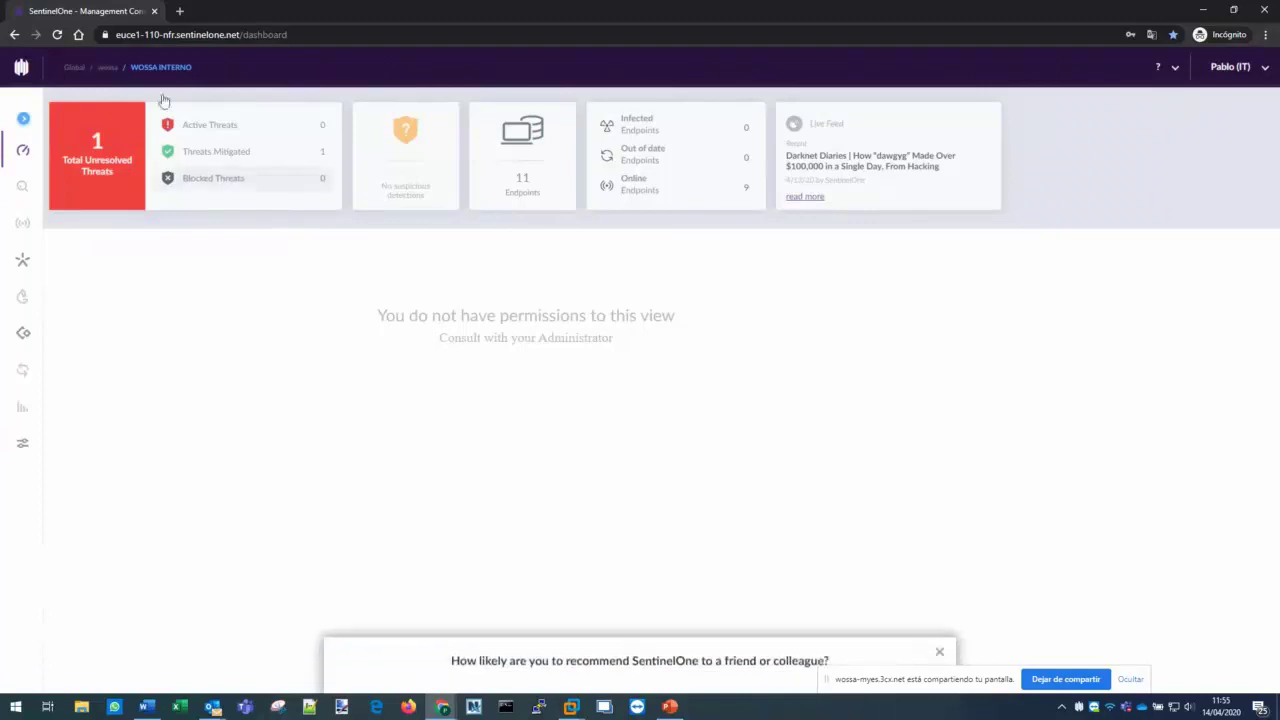
pyautogui.click(939, 555)
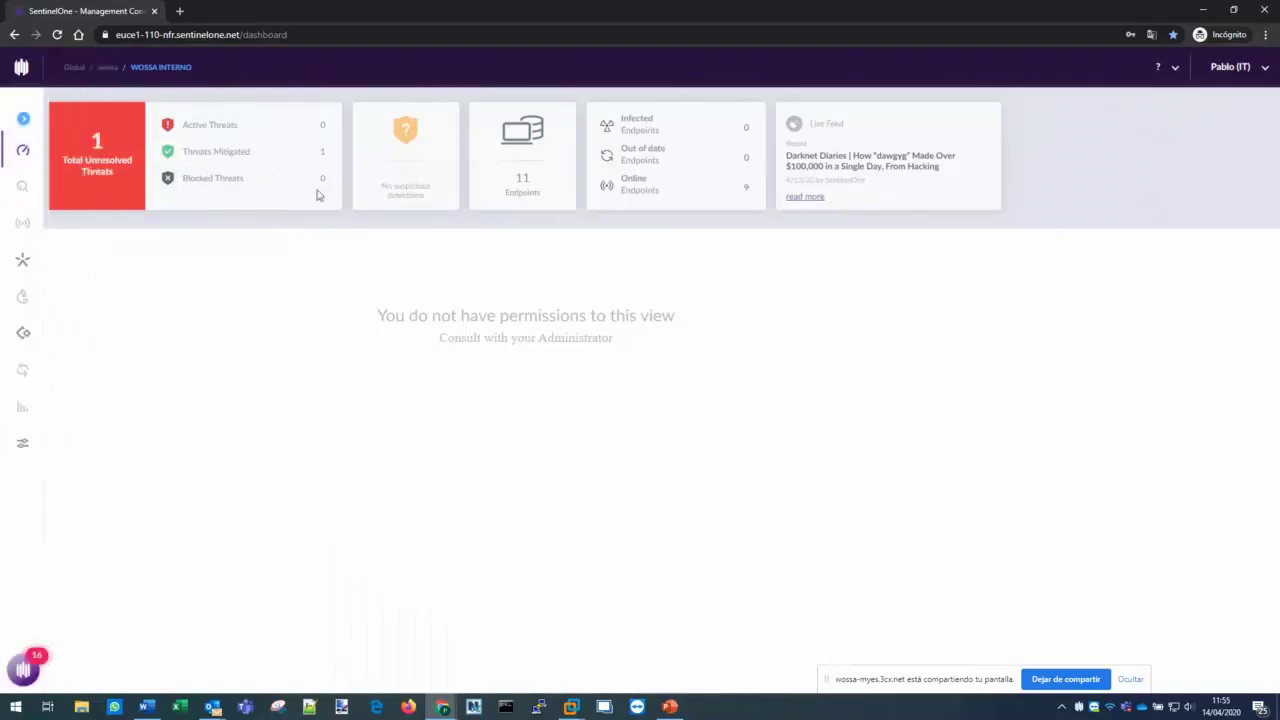
# Review the IT user's scope, endpoints and Settings Users list, then close the incognito window.
pyautogui.click(24, 119)
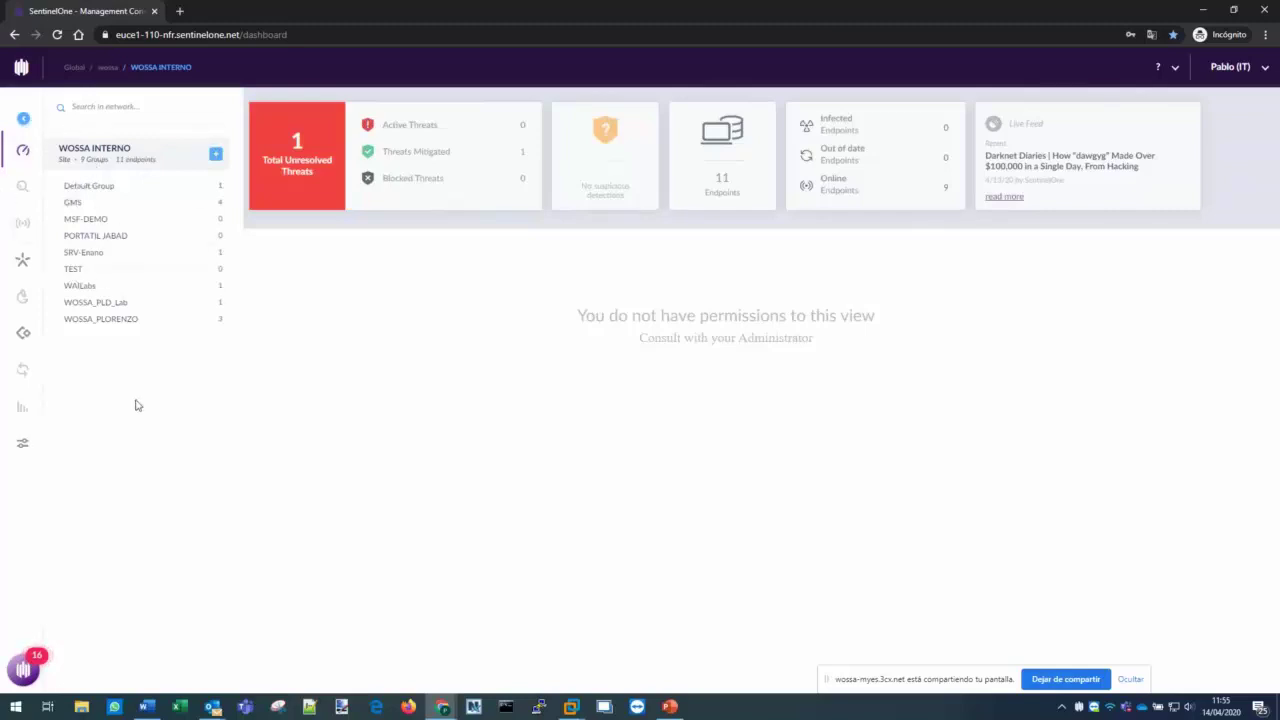
pyautogui.click(22, 262)
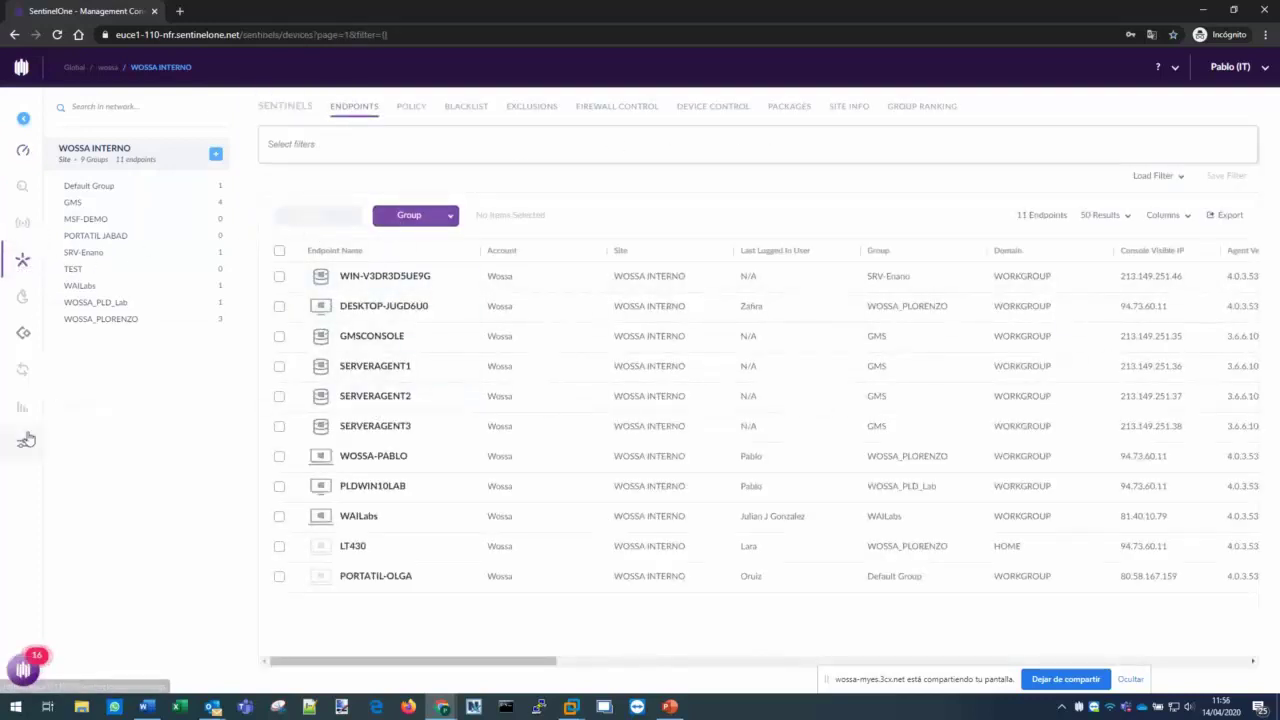
pyautogui.click(22, 443)
pyautogui.click(505, 106)
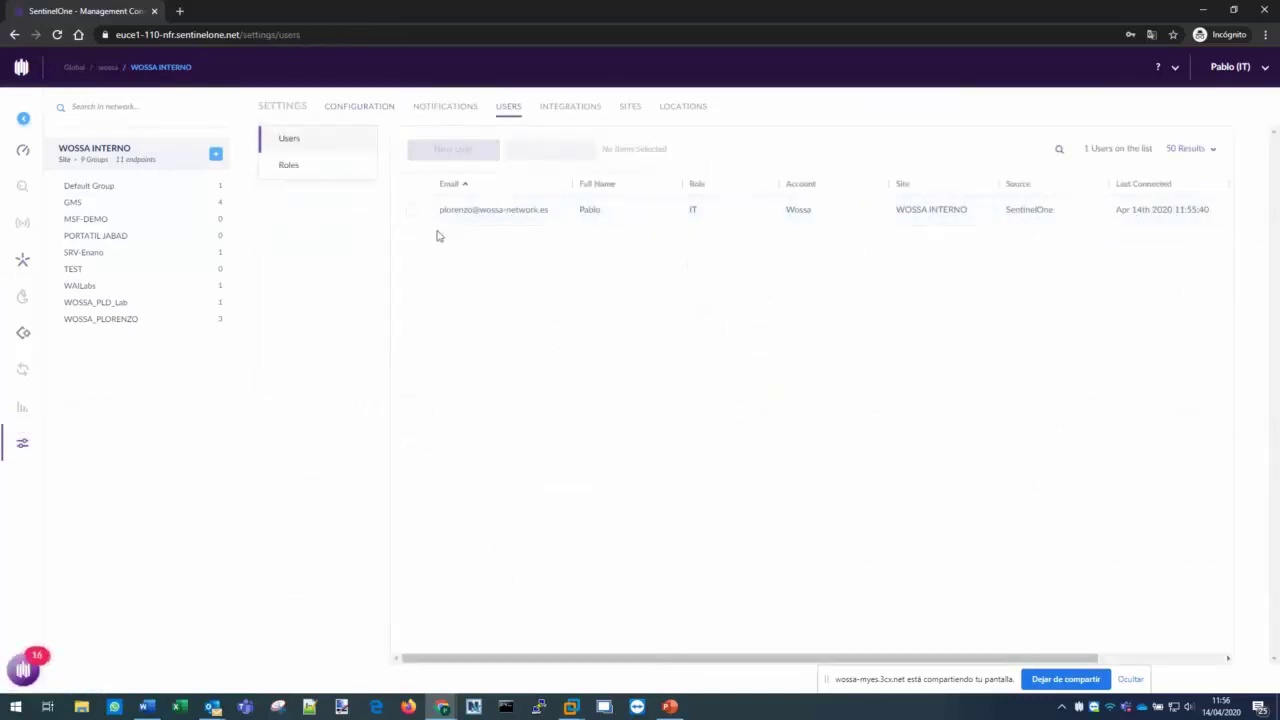
pyautogui.moveTo(871, 658); pyautogui.dragTo(996, 662)
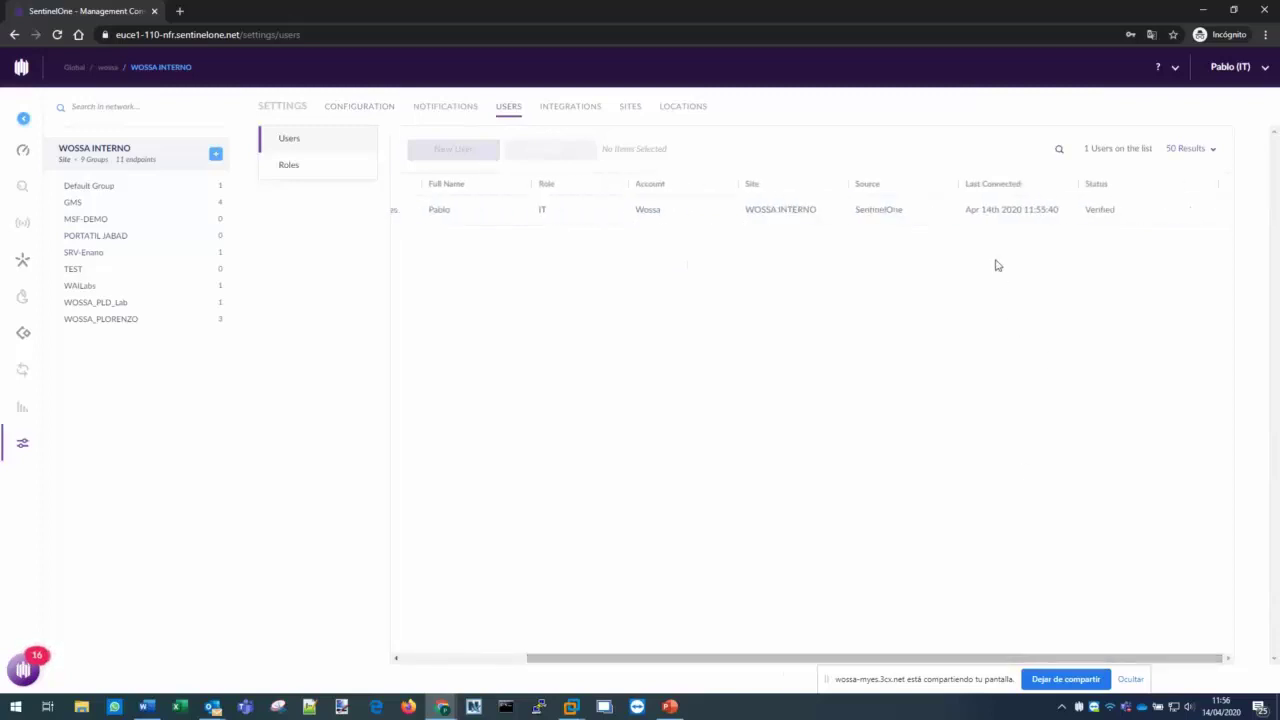
pyautogui.click(1057, 194)
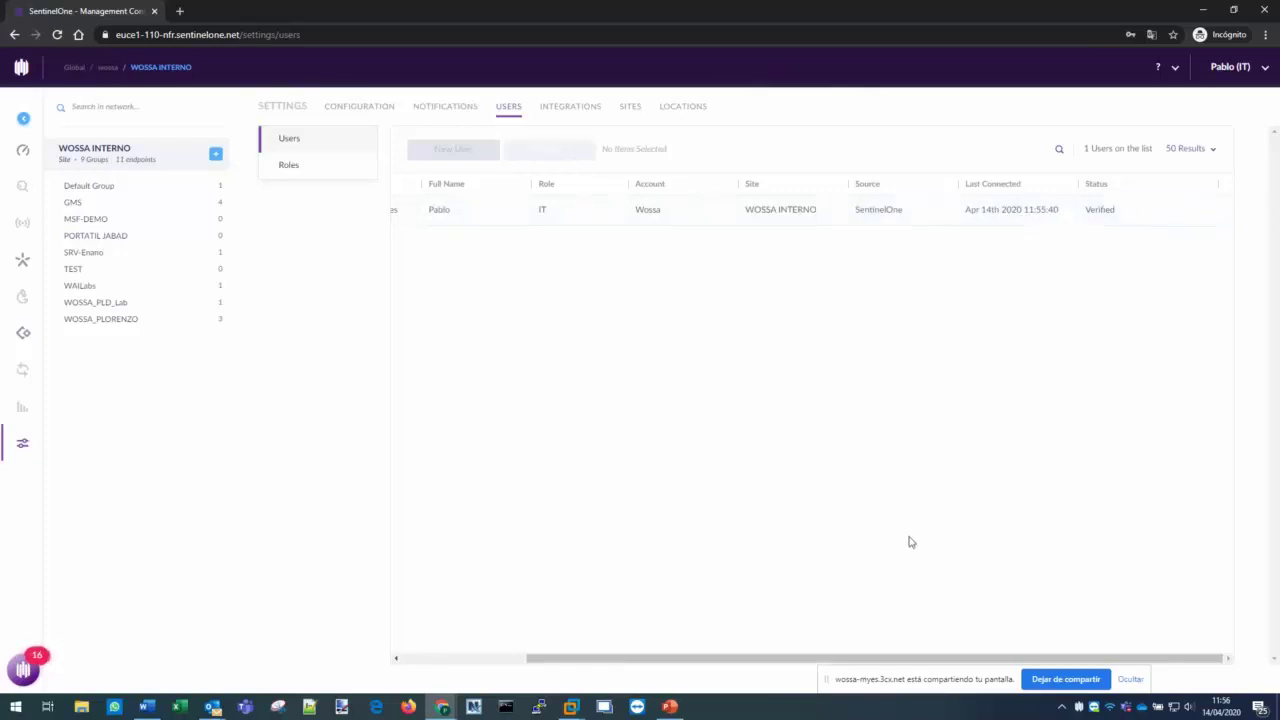
pyautogui.moveTo(857, 659); pyautogui.dragTo(731, 659)
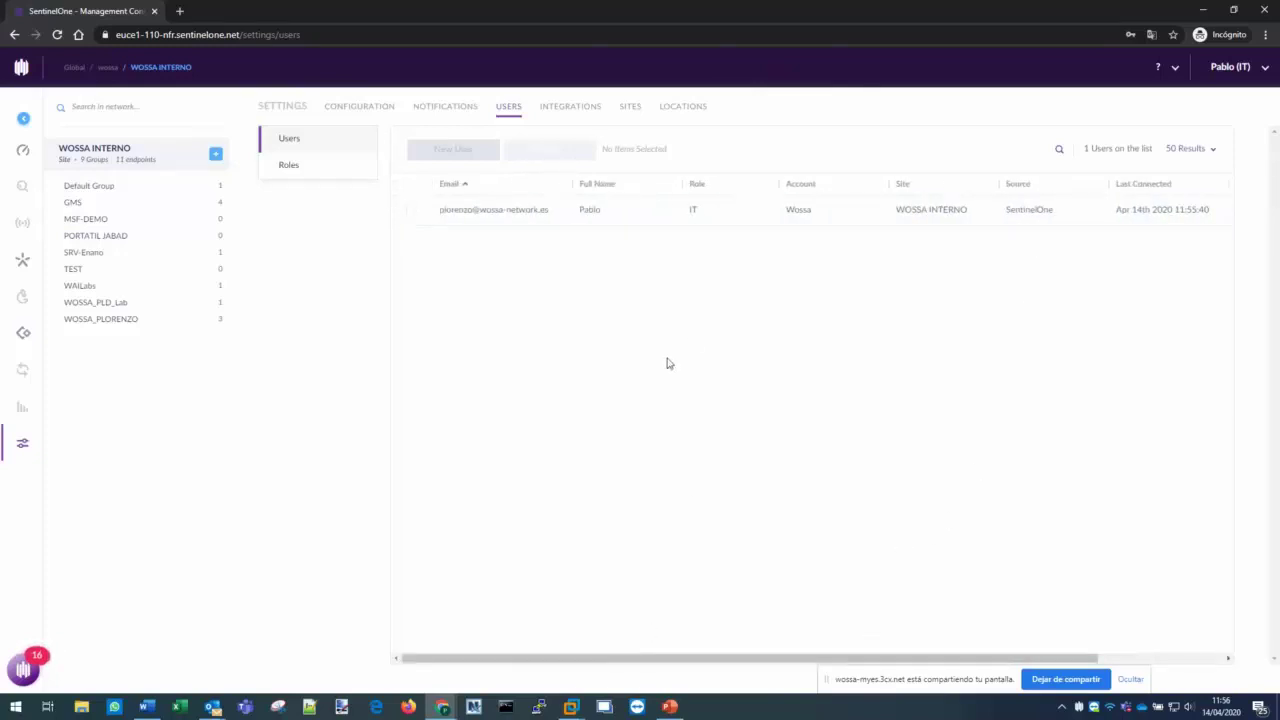
pyautogui.click(1265, 10)
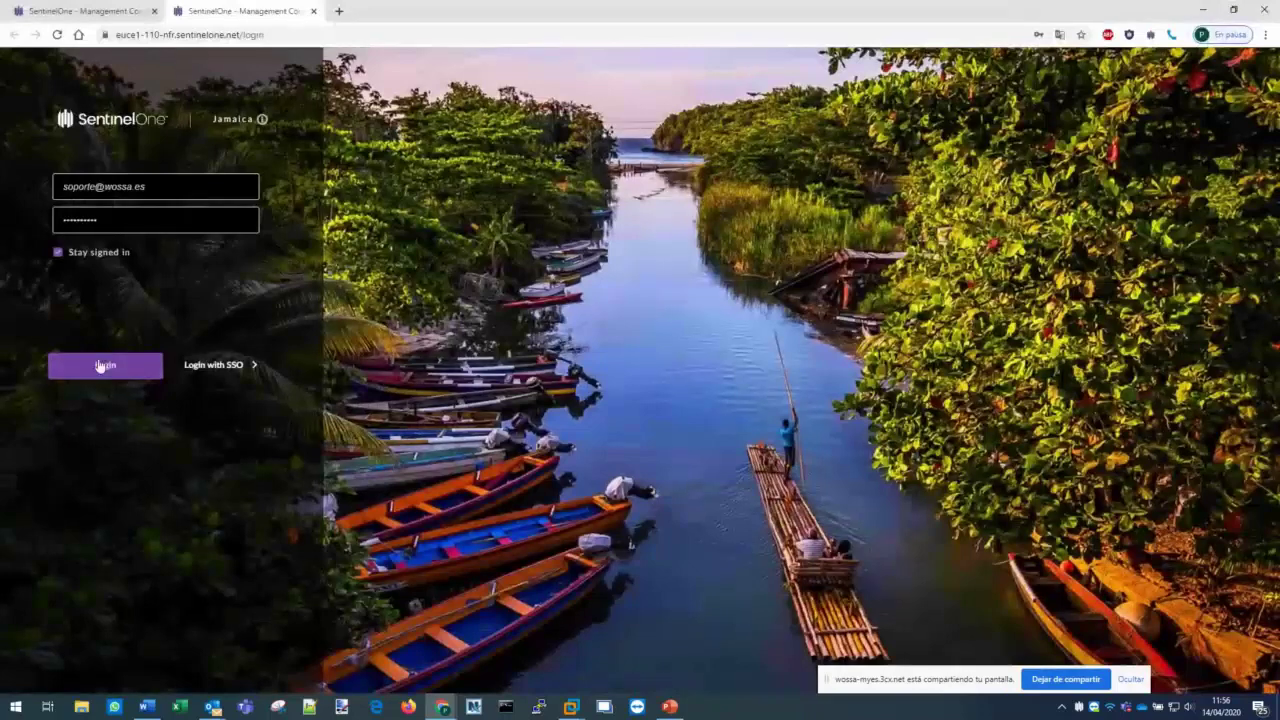
# Log in as admin, switch scope to the WOSSA INTERNO site, and open Settings > Users.
pyautogui.click(105, 365)
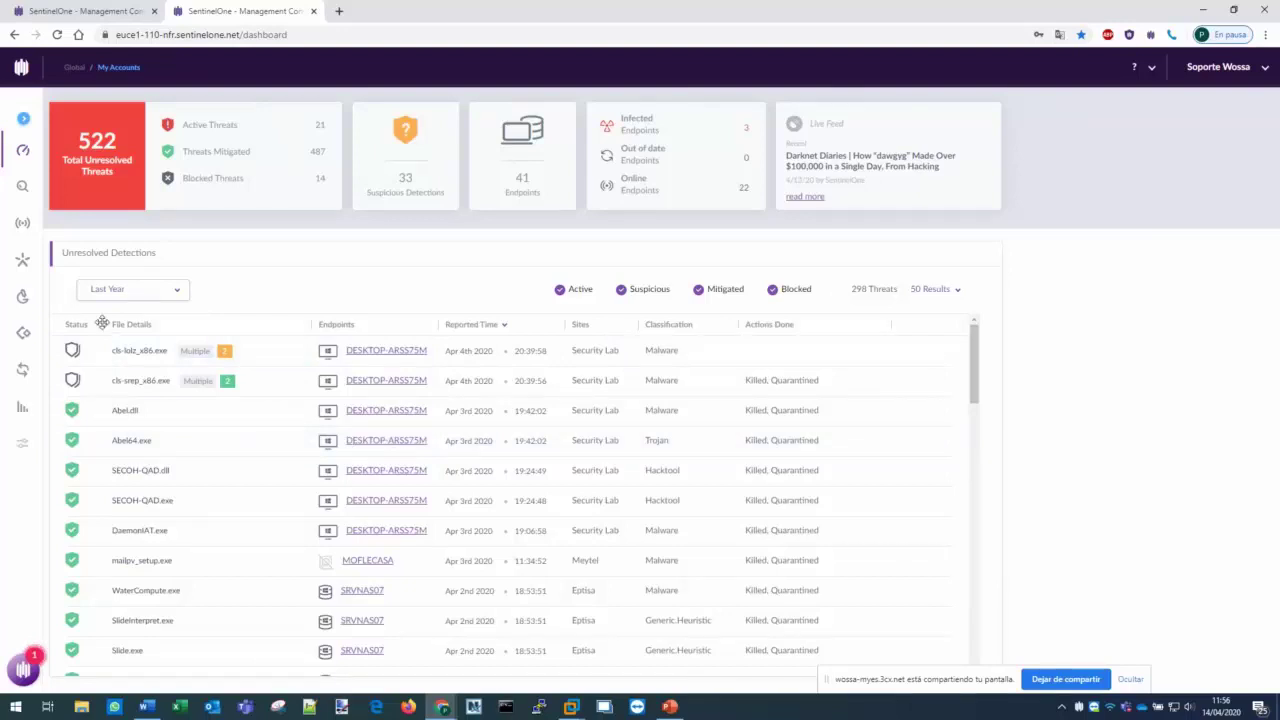
pyautogui.moveTo(26, 262)
pyautogui.click(62, 120)
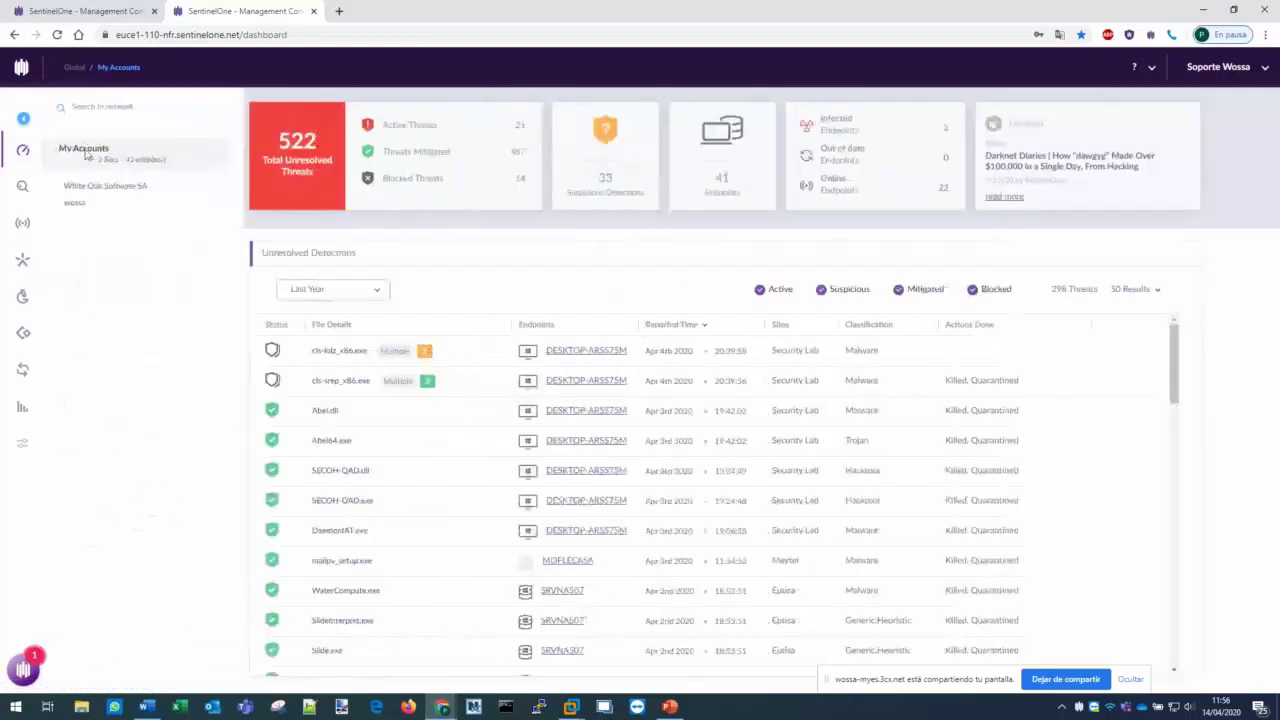
pyautogui.click(88, 210)
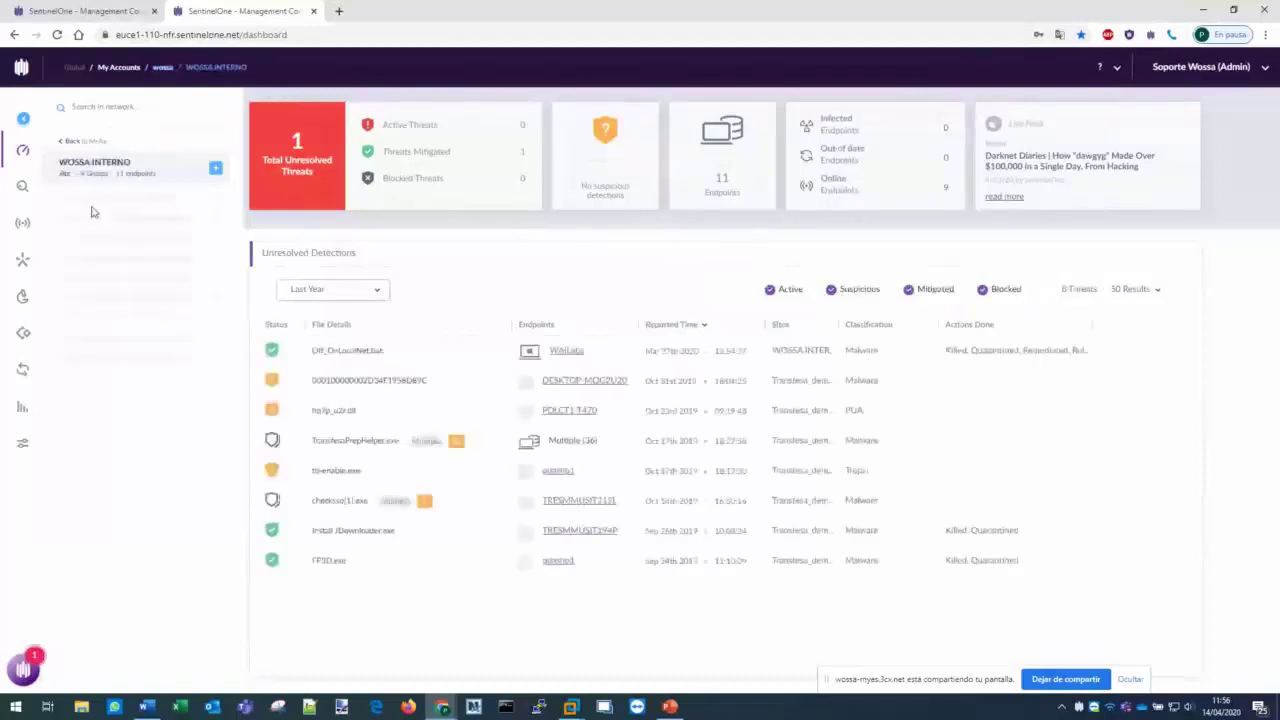
pyautogui.click(22, 443)
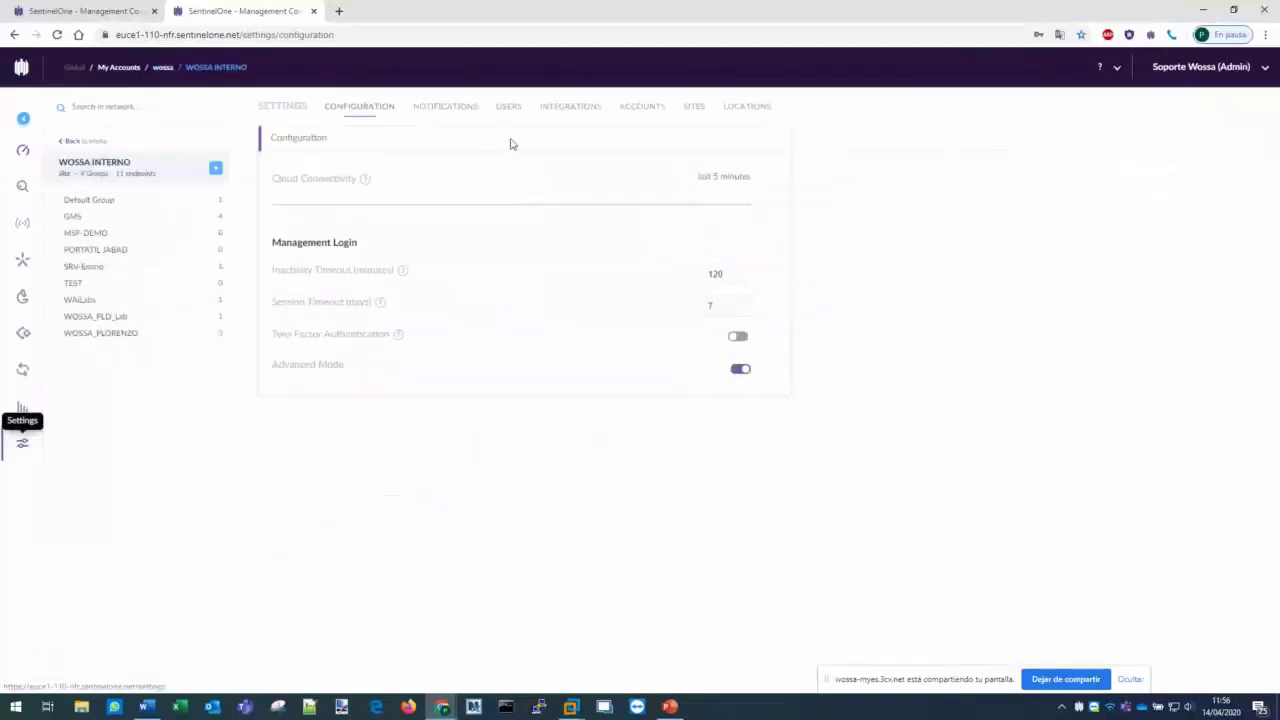
pyautogui.click(505, 108)
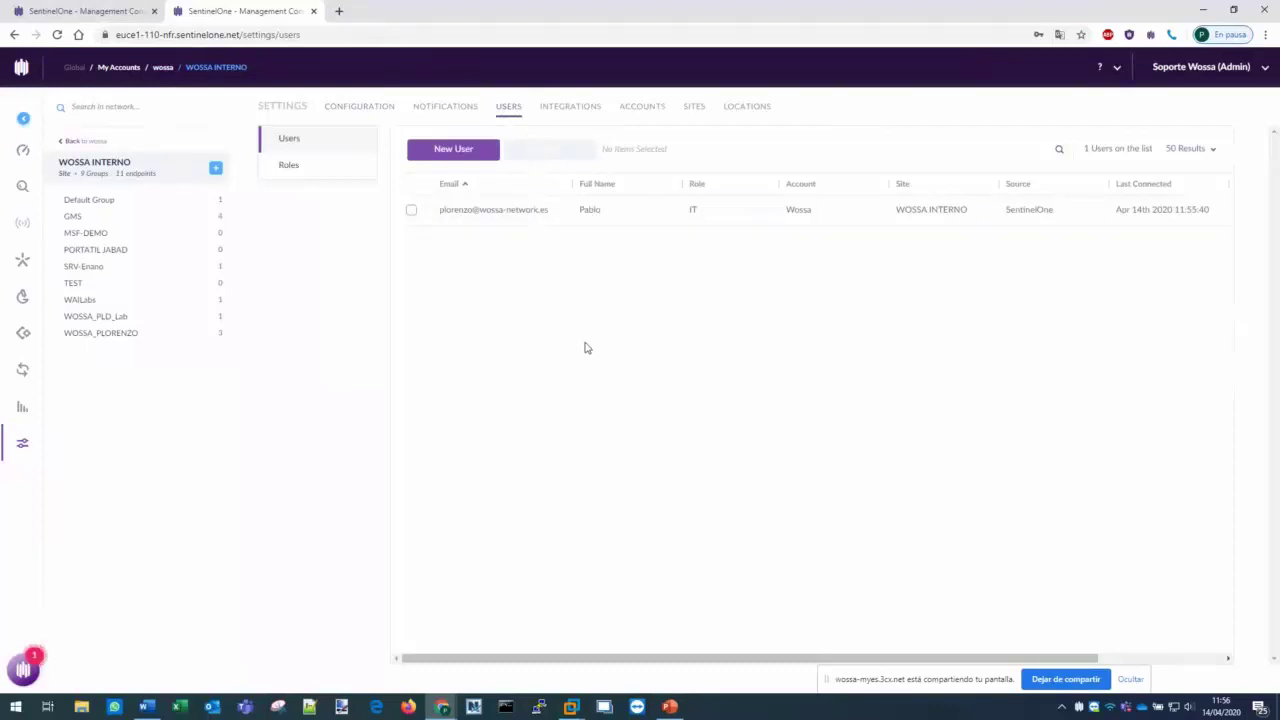
# Edit the IT user's details to require two-factor authentication and save the change.
pyautogui.click(476, 210)
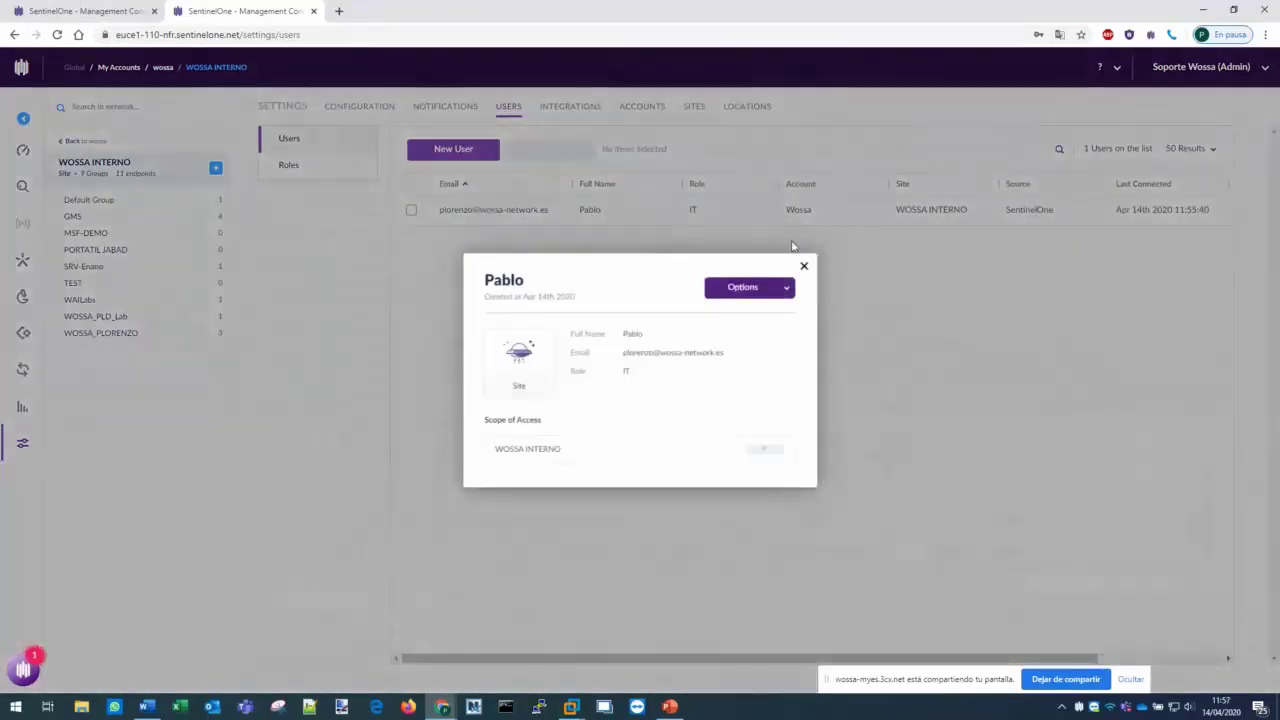
pyautogui.click(770, 289)
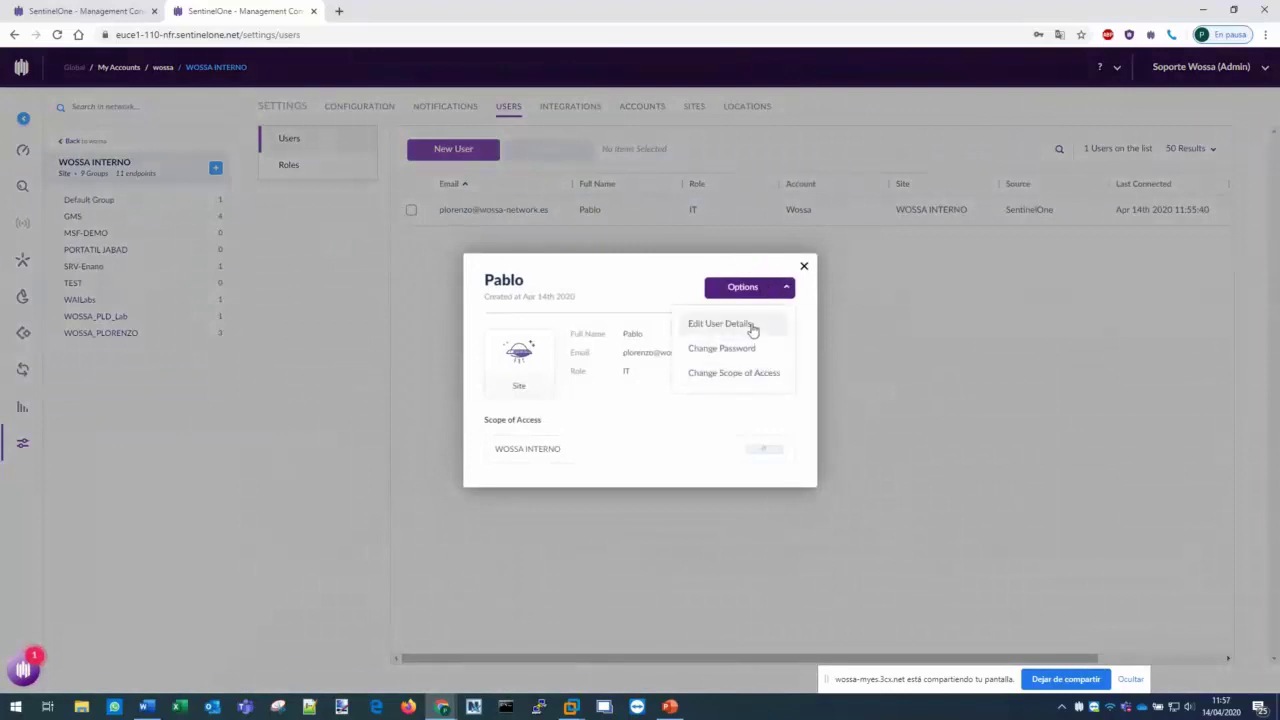
pyautogui.click(745, 325)
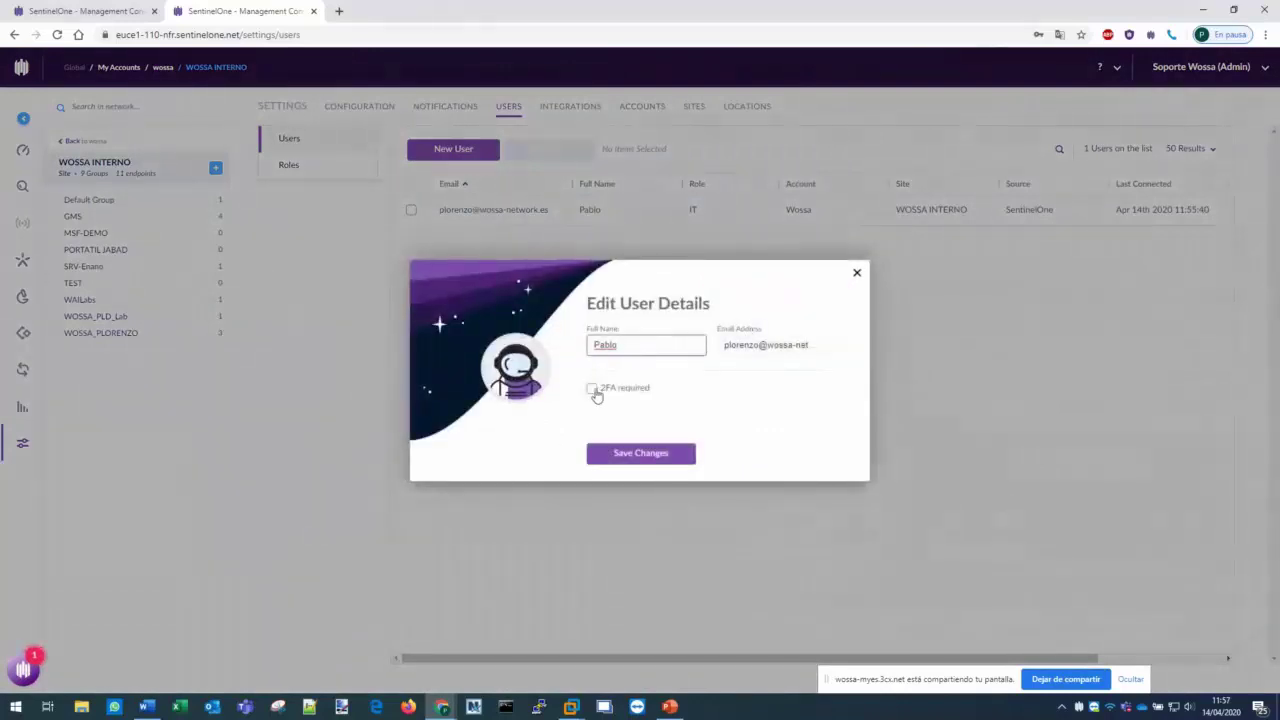
pyautogui.click(592, 389)
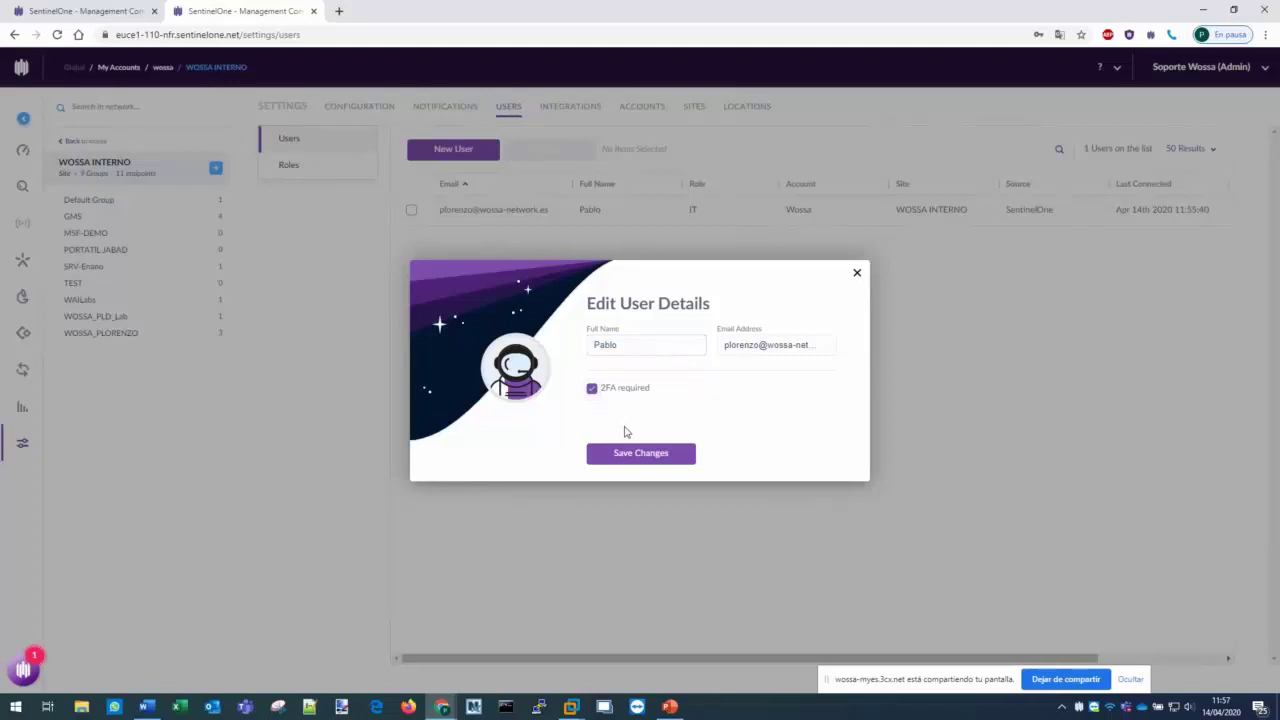
pyautogui.click(628, 463)
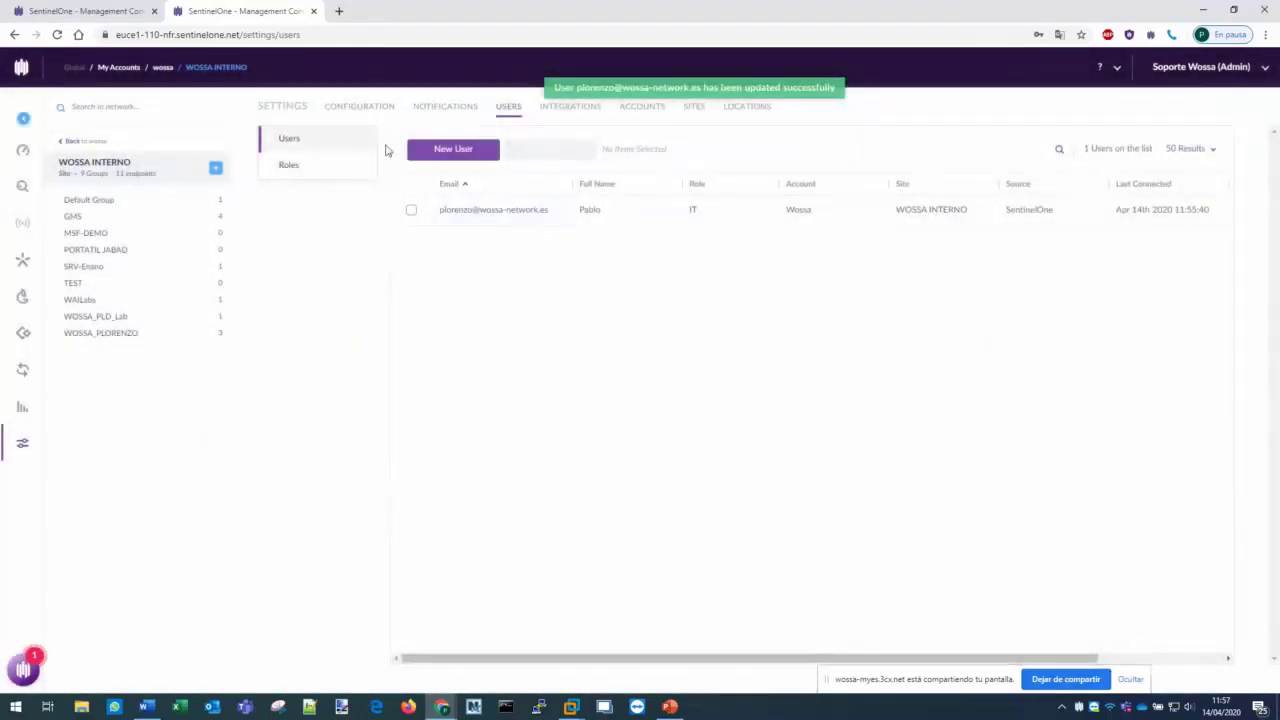
# Open a fresh incognito browser window.
pyautogui.click(339, 12)
pyautogui.click(472, 11)
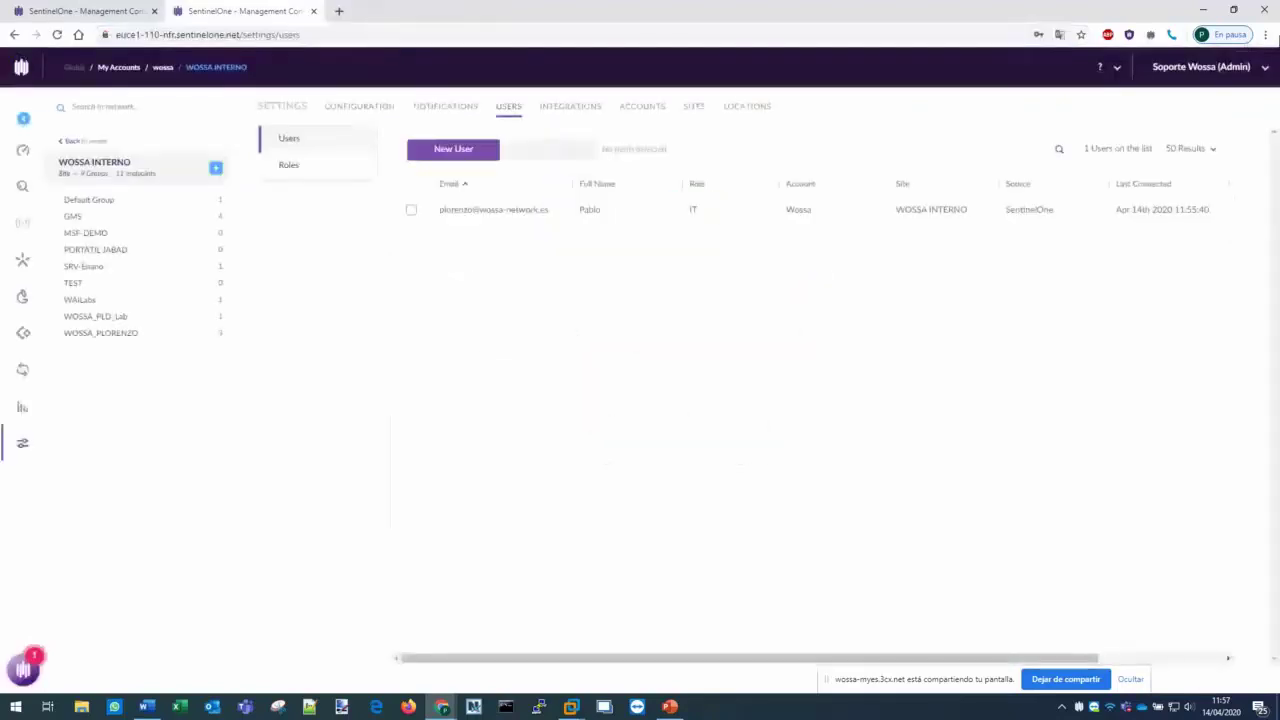
pyautogui.click(1265, 34)
pyautogui.click(1206, 120)
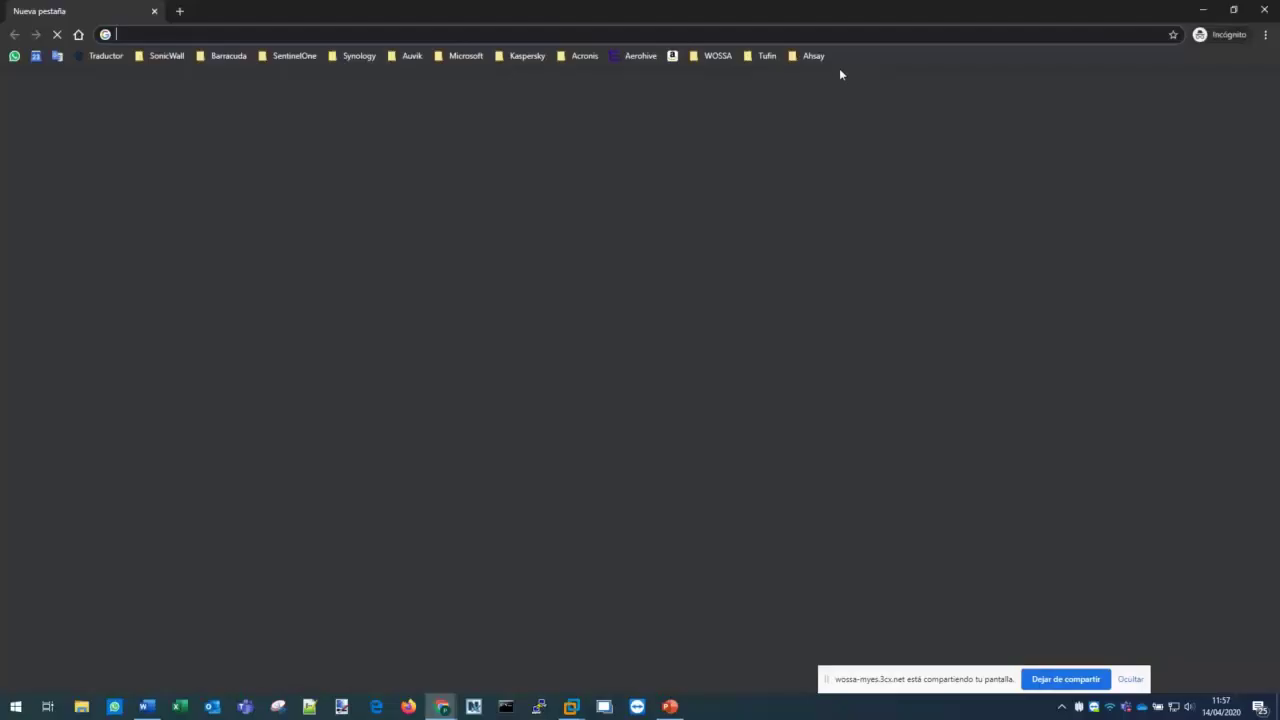
# Load the euce1-110-nfr console login from bookmarks and enter the IT user's e-mail and password.
pyautogui.click(292, 56)
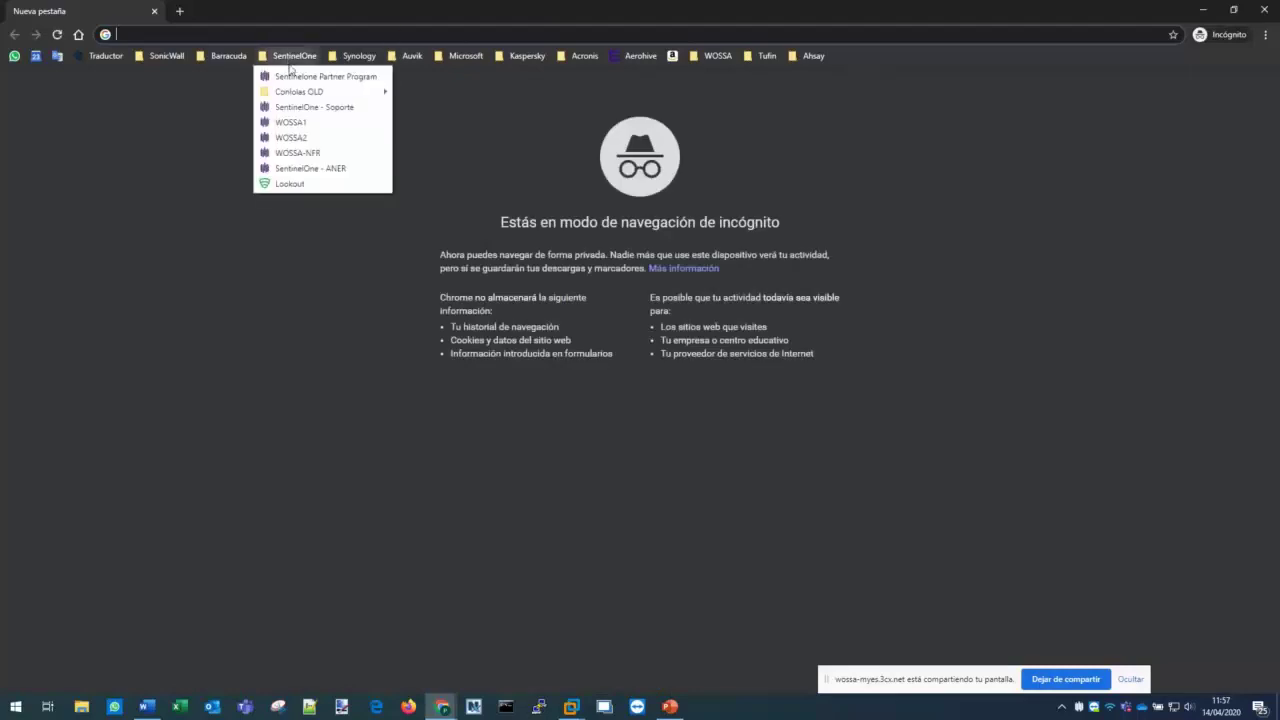
pyautogui.moveTo(324, 93)
pyautogui.click(455, 138)
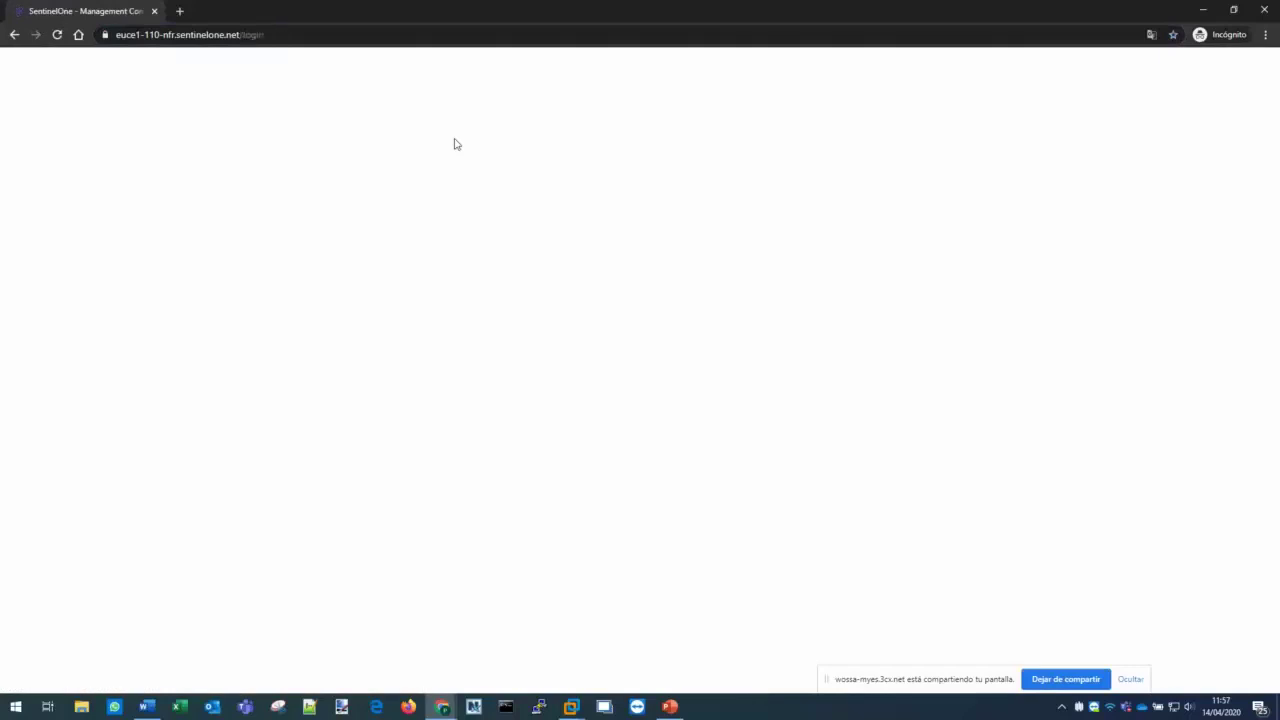
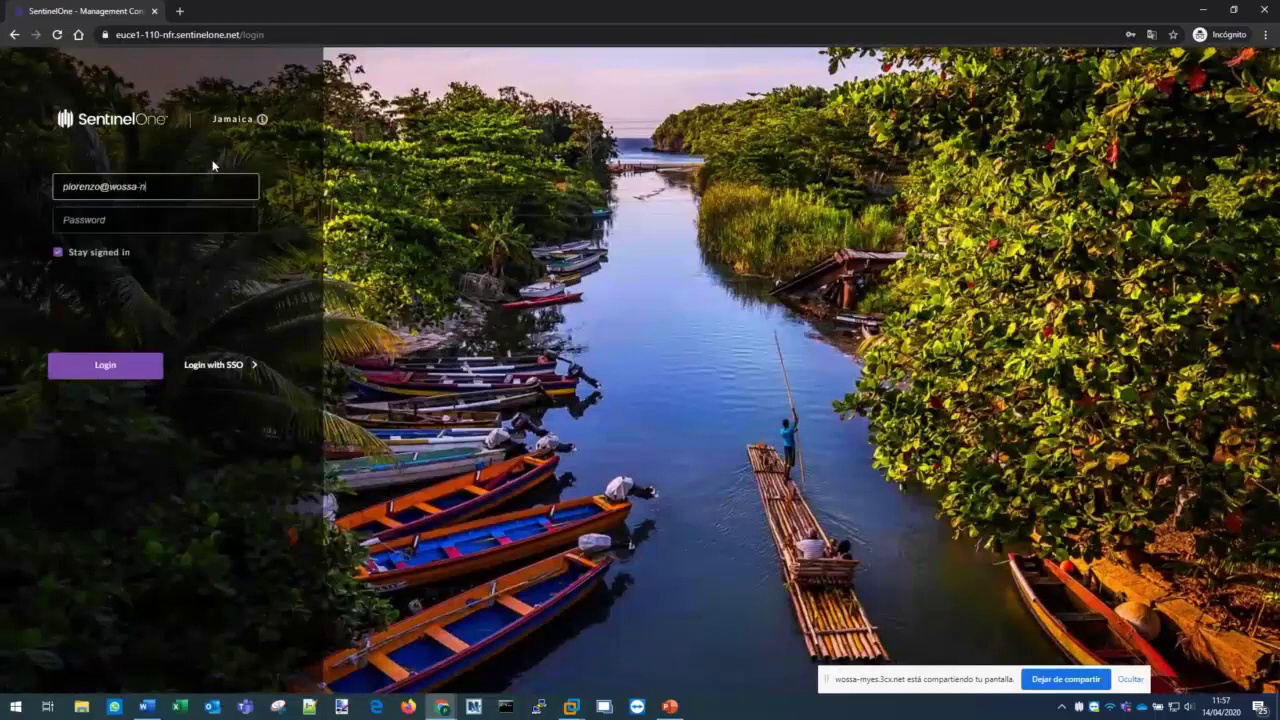
pyautogui.press('Tab')
pyautogui.write('**********')
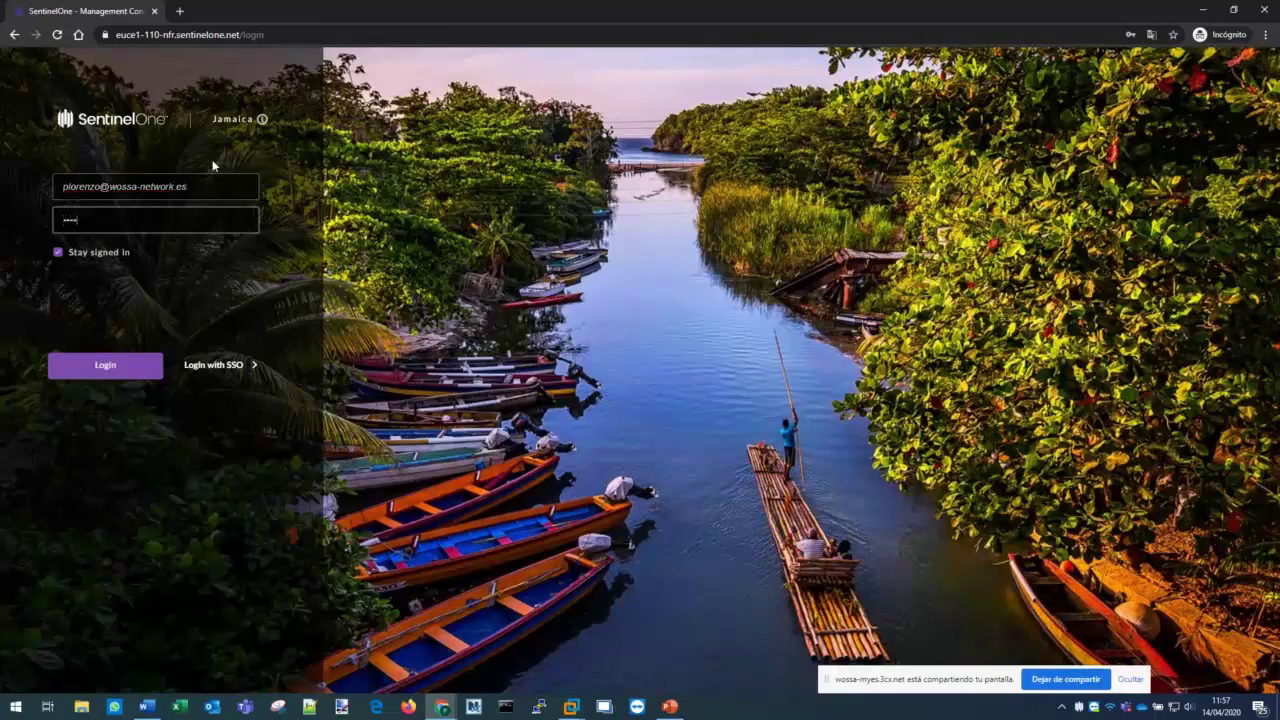
# Submit the IT user's login and enable two-factor authentication with the authenticator app code.
pyautogui.press('Return')
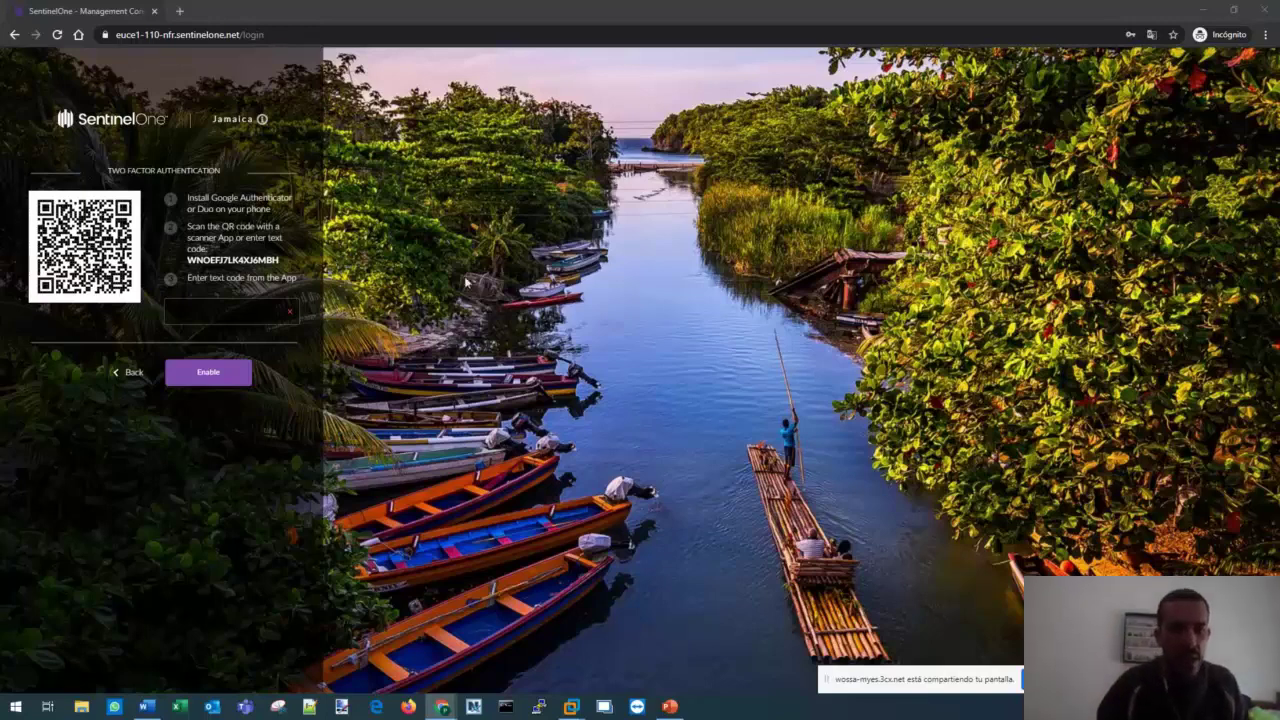
pyautogui.click(252, 315)
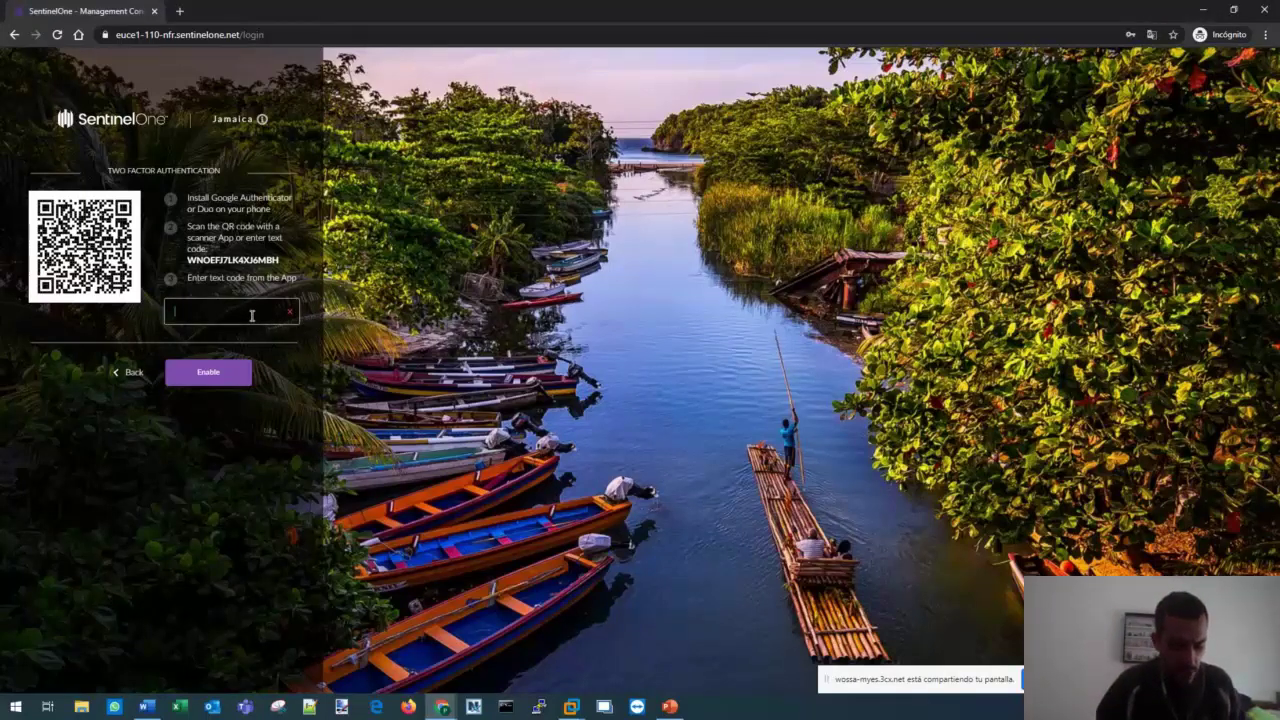
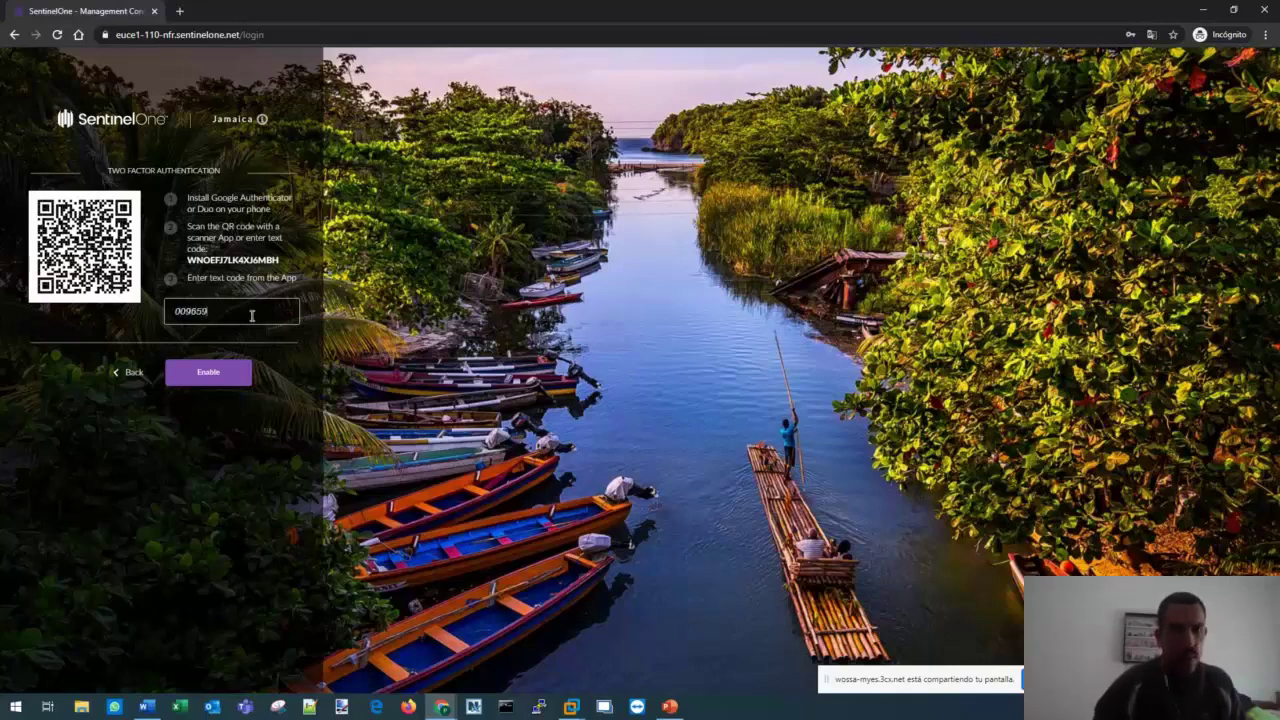
pyautogui.click(240, 372)
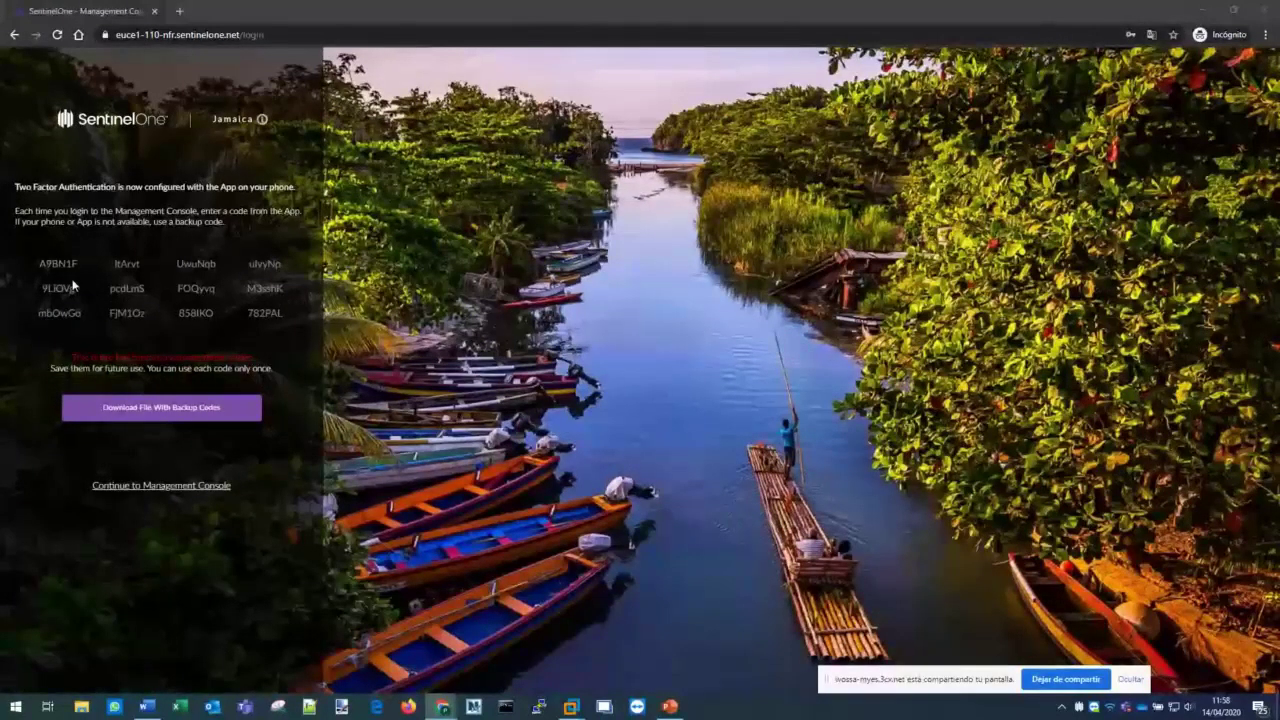
# Download the backup codes as SentinelOne-Auth-Codes.txt, check the file, and return to the codes page.
pyautogui.moveTo(39, 263); pyautogui.dragTo(284, 320)
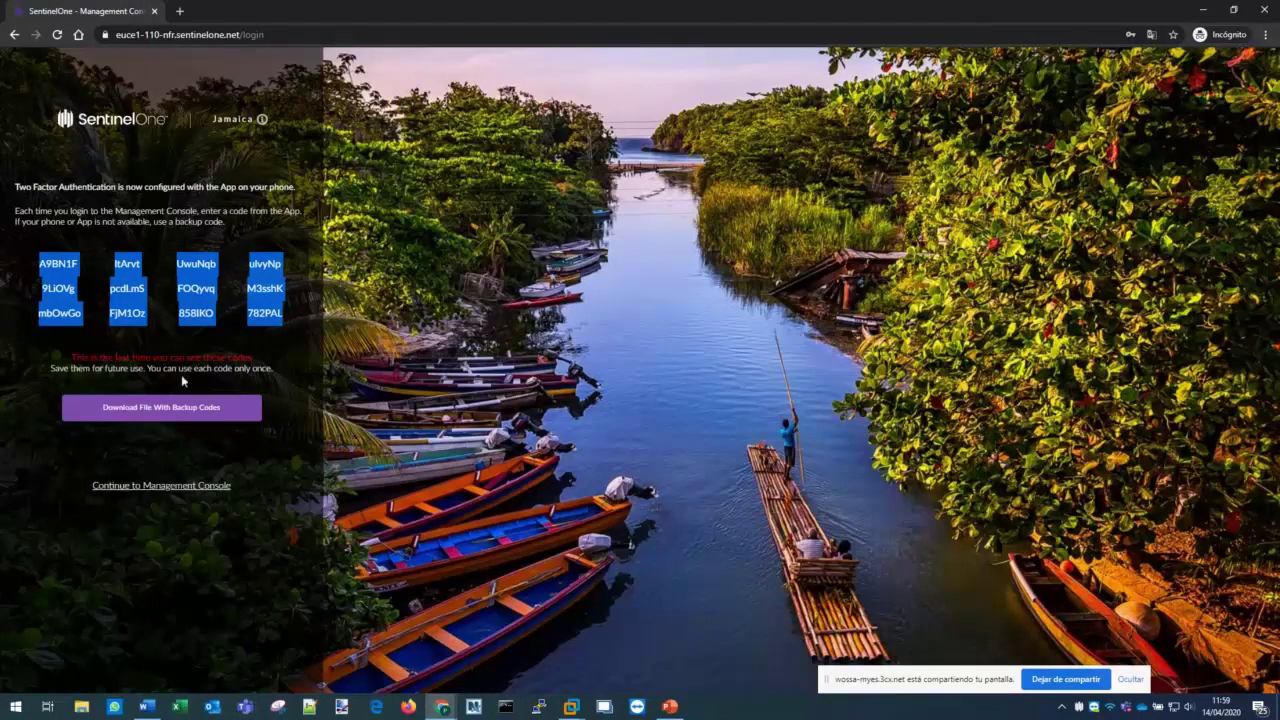
pyautogui.click(180, 406)
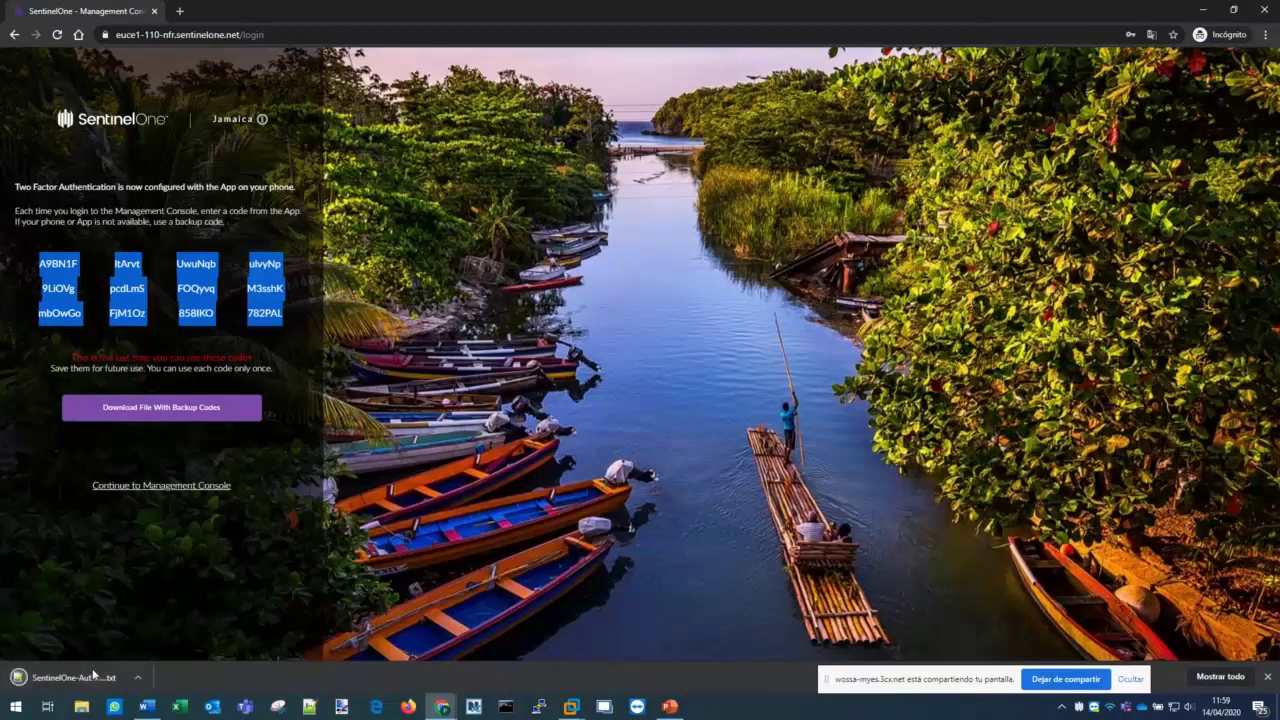
pyautogui.click(93, 676)
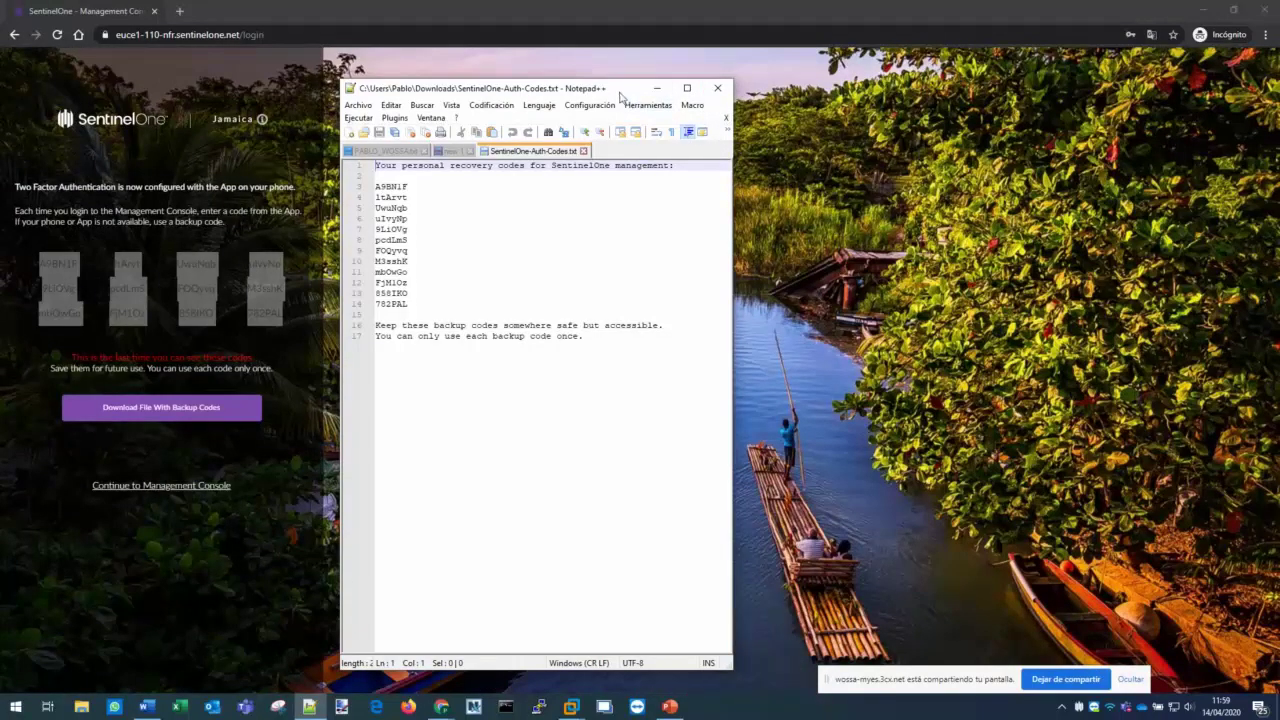
pyautogui.click(656, 88)
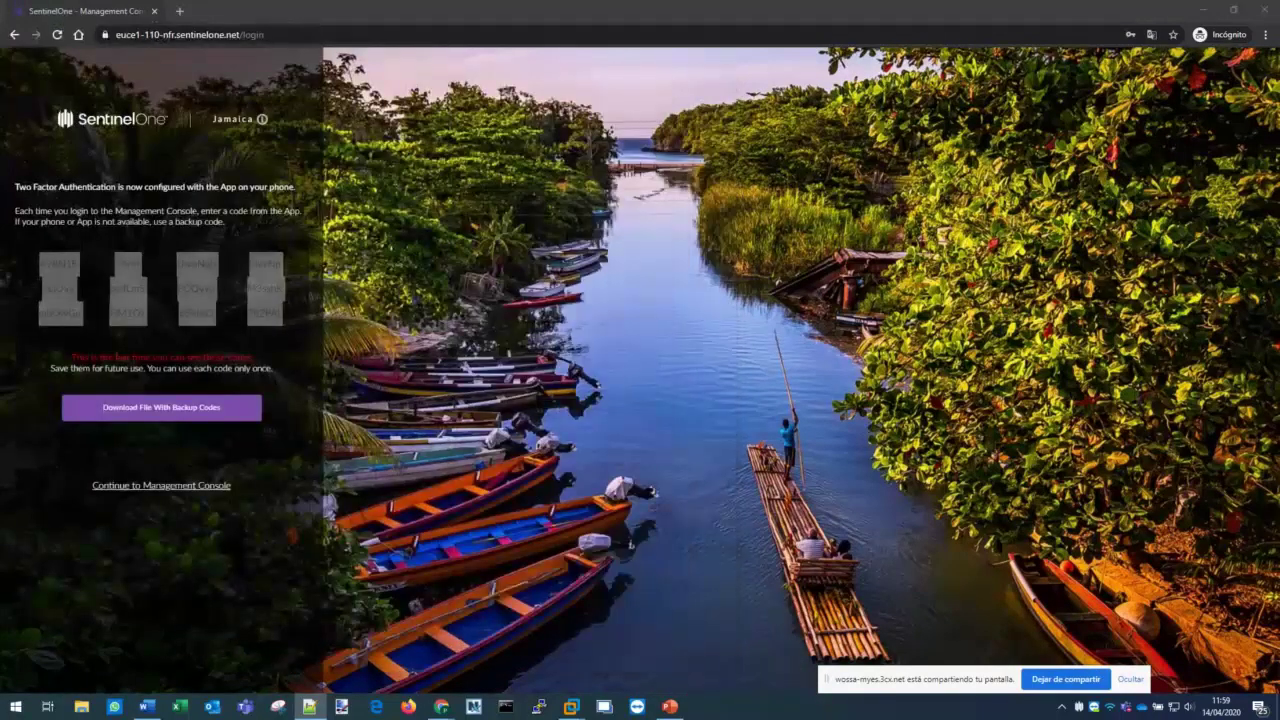
pyautogui.hotkey('alt', 'Tab')
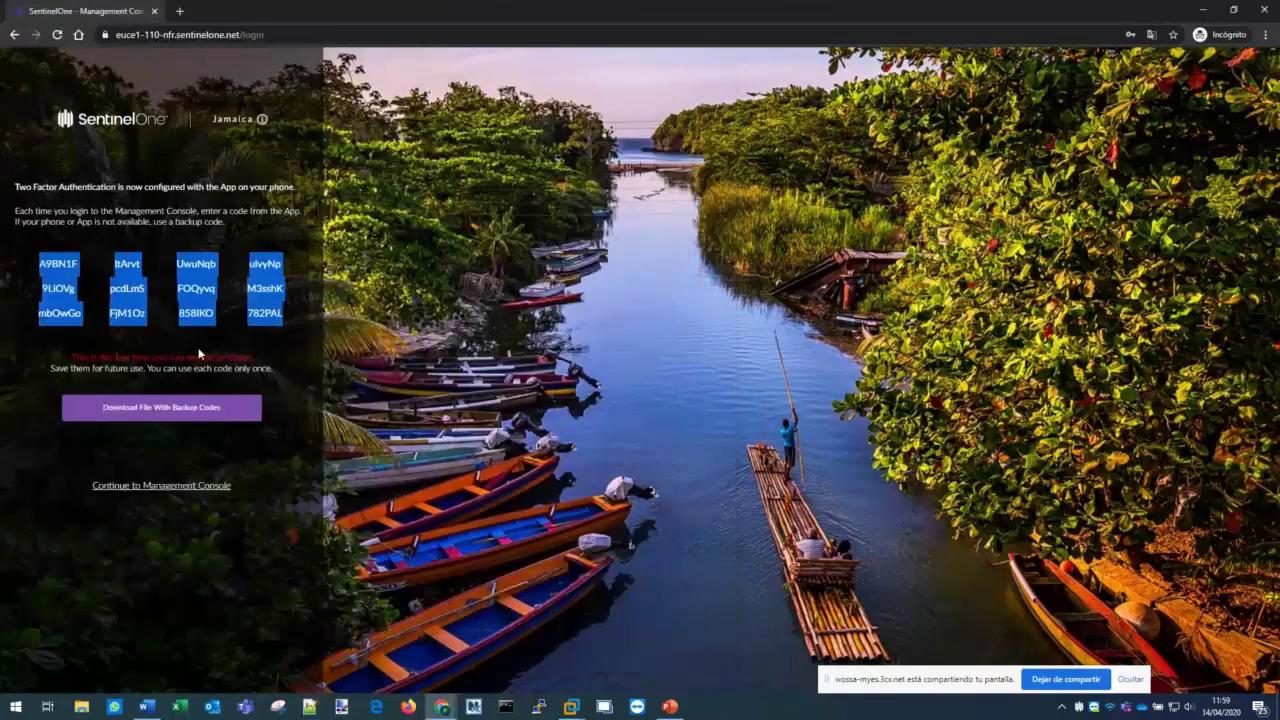
pyautogui.click(196, 347)
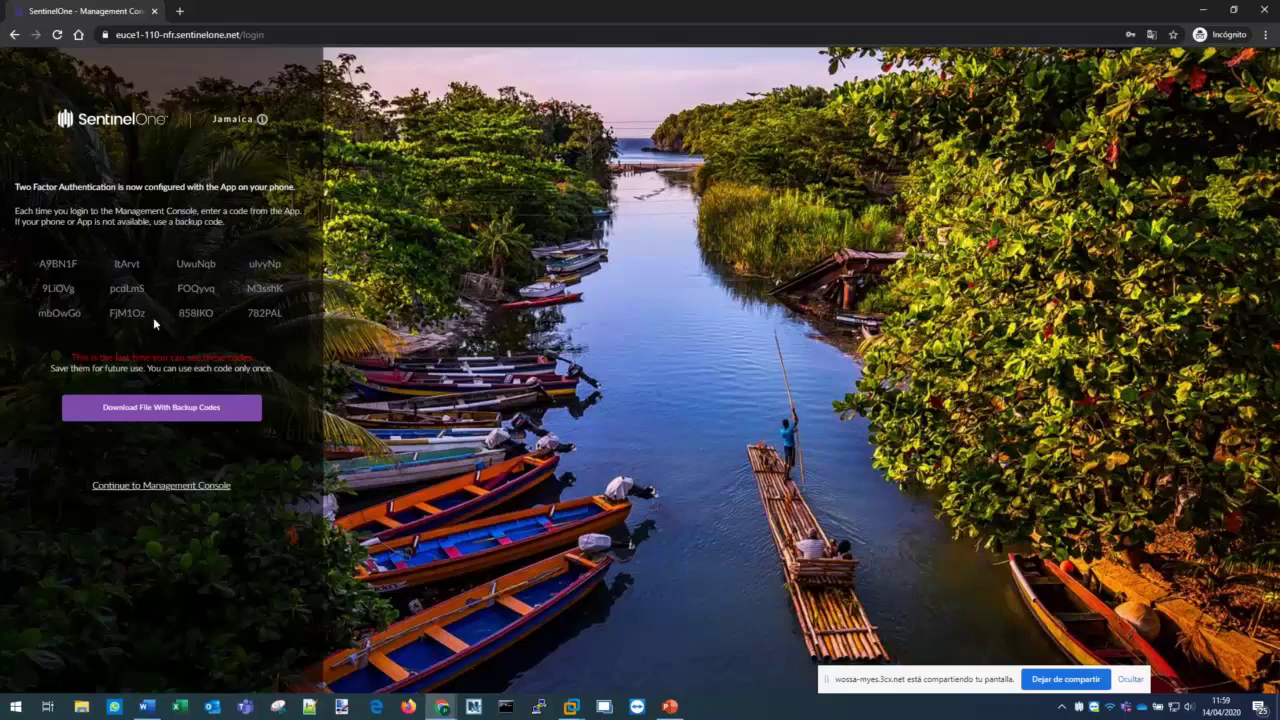
# Continue from the backup codes page into the Management Console dashboard.
pyautogui.click(166, 486)
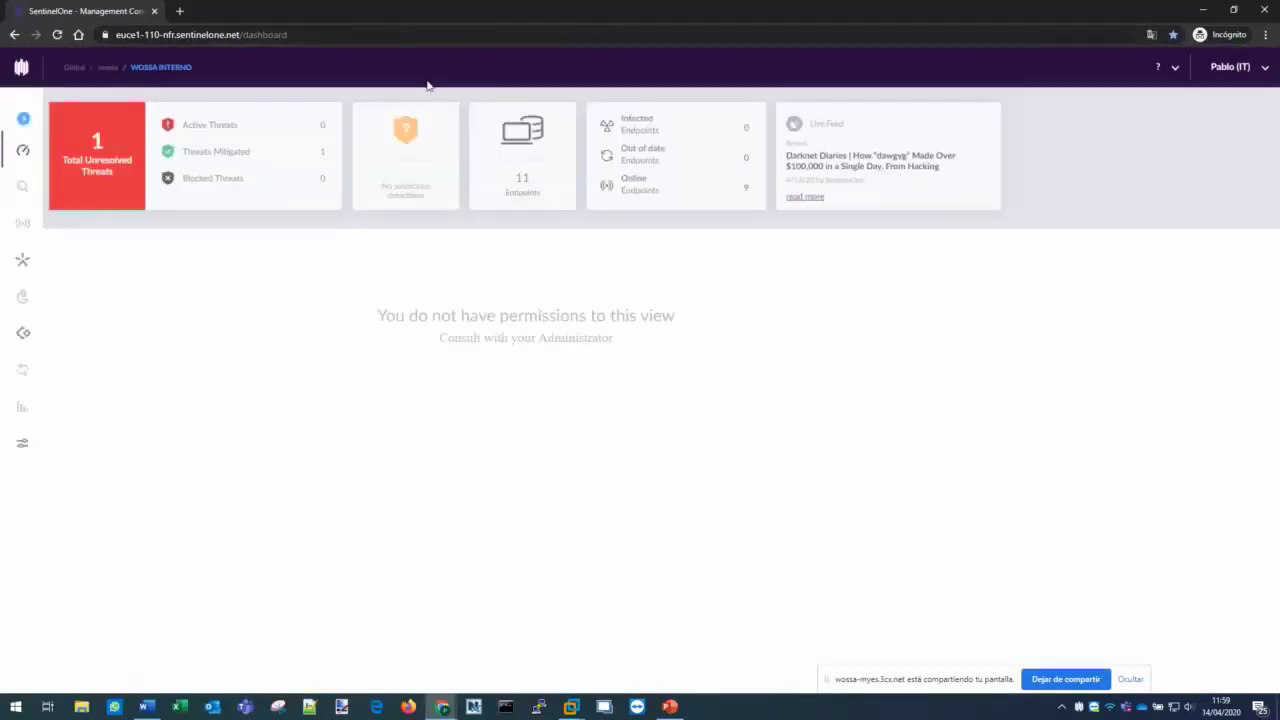
pyautogui.moveTo(428, 189)
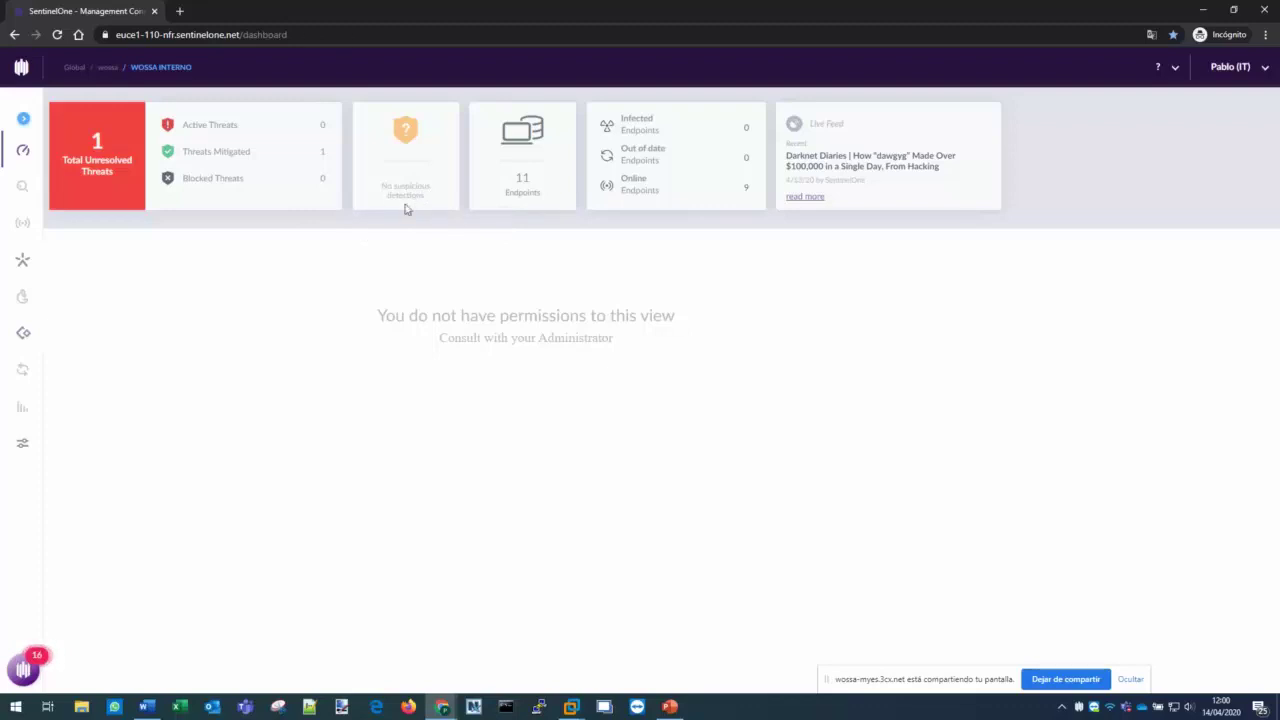
pyautogui.moveTo(22, 116)
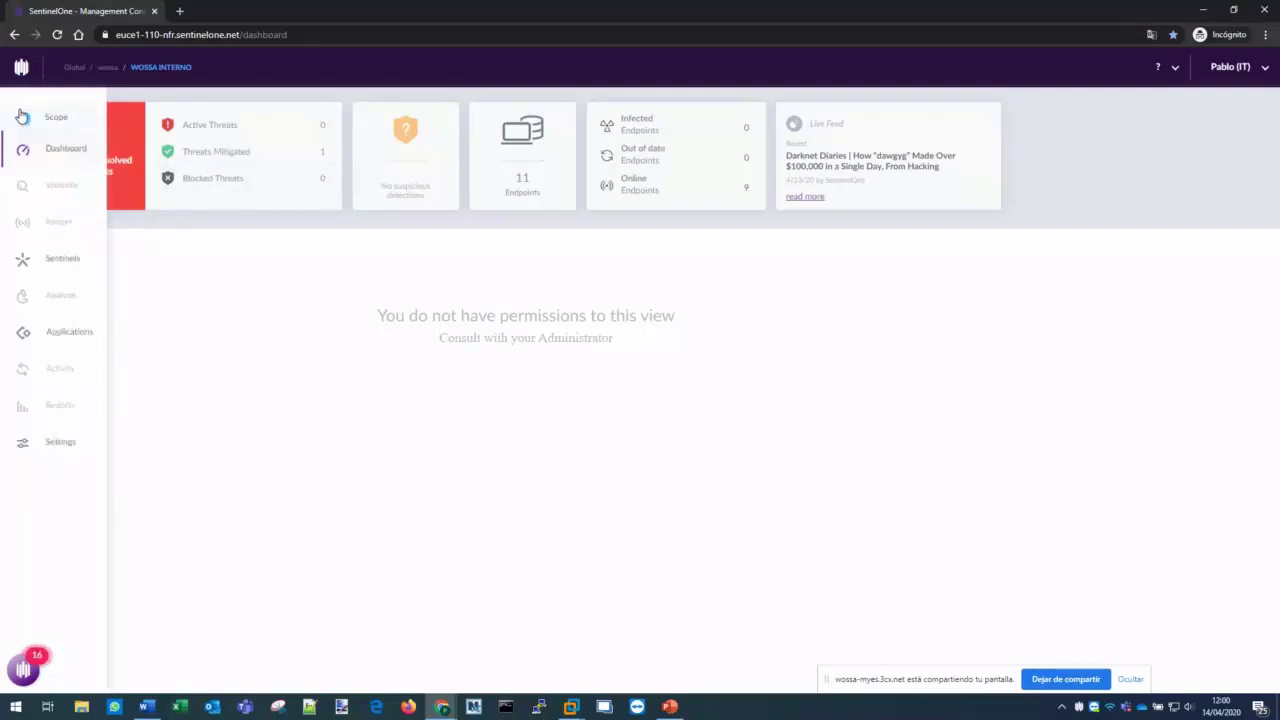
# Select PLDWIN10LAB under Sentinels and browse its Actions list without choosing anything.
pyautogui.click(40, 262)
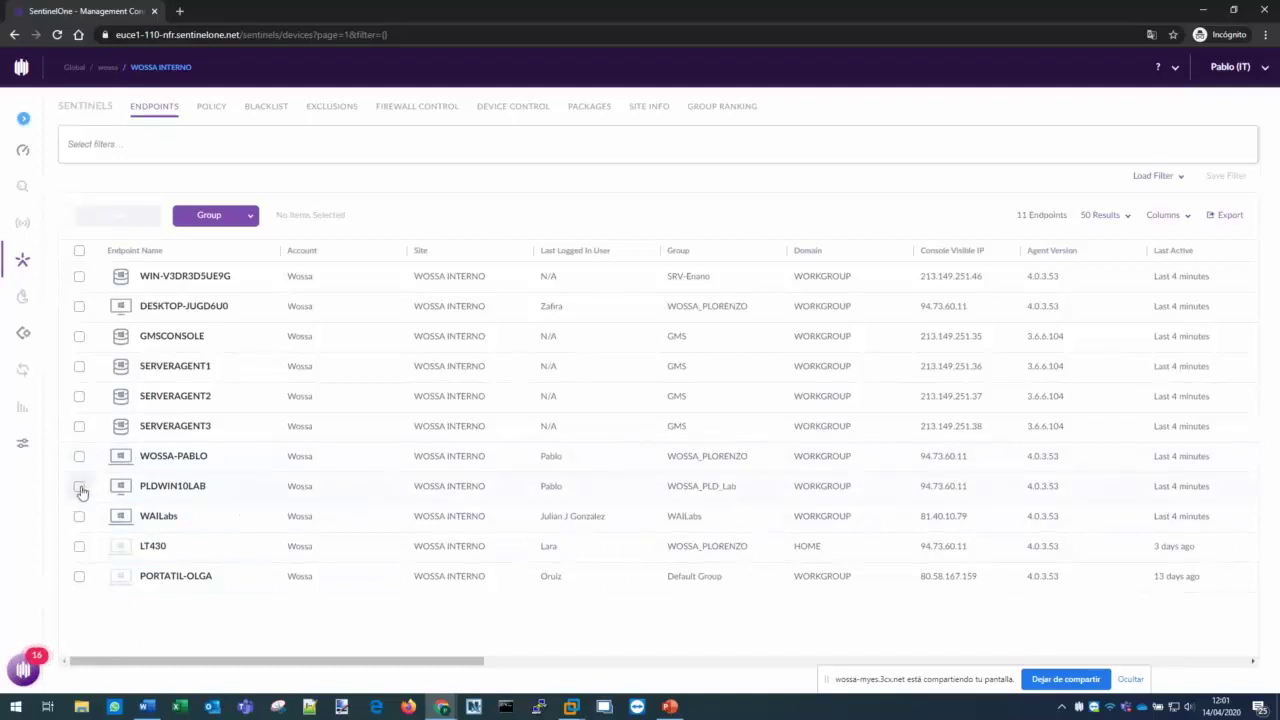
pyautogui.click(80, 488)
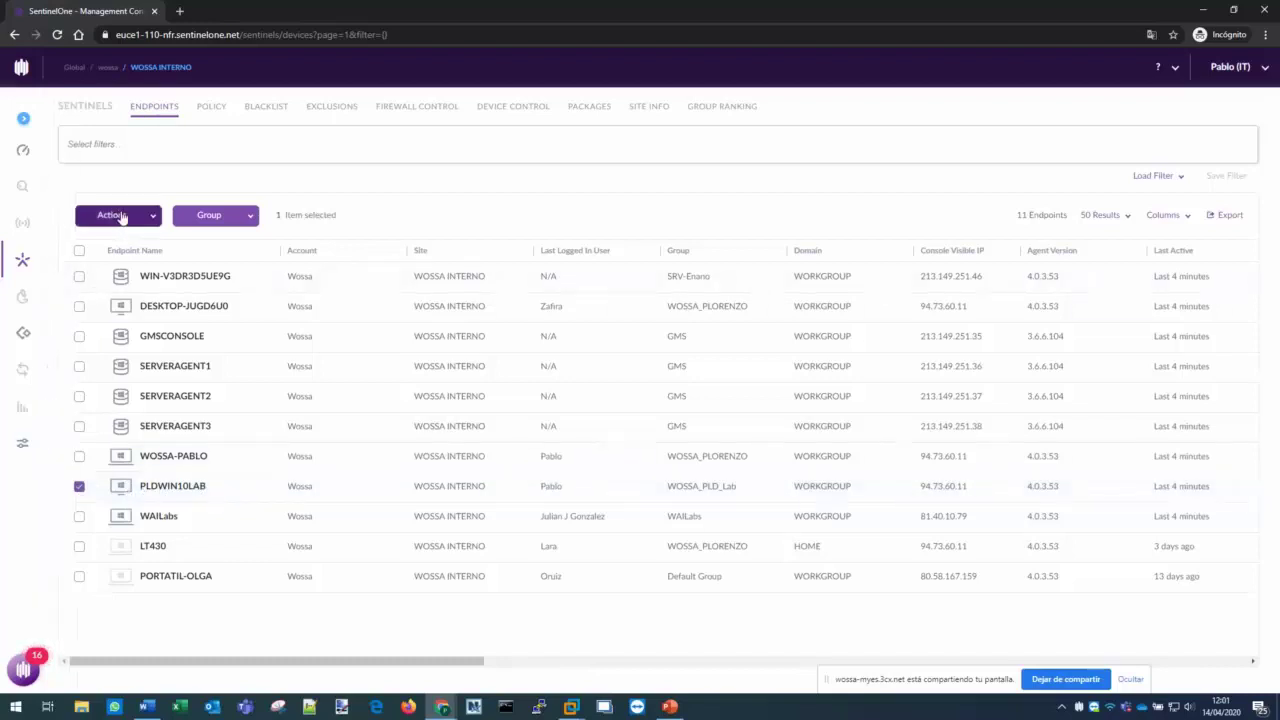
pyautogui.click(121, 217)
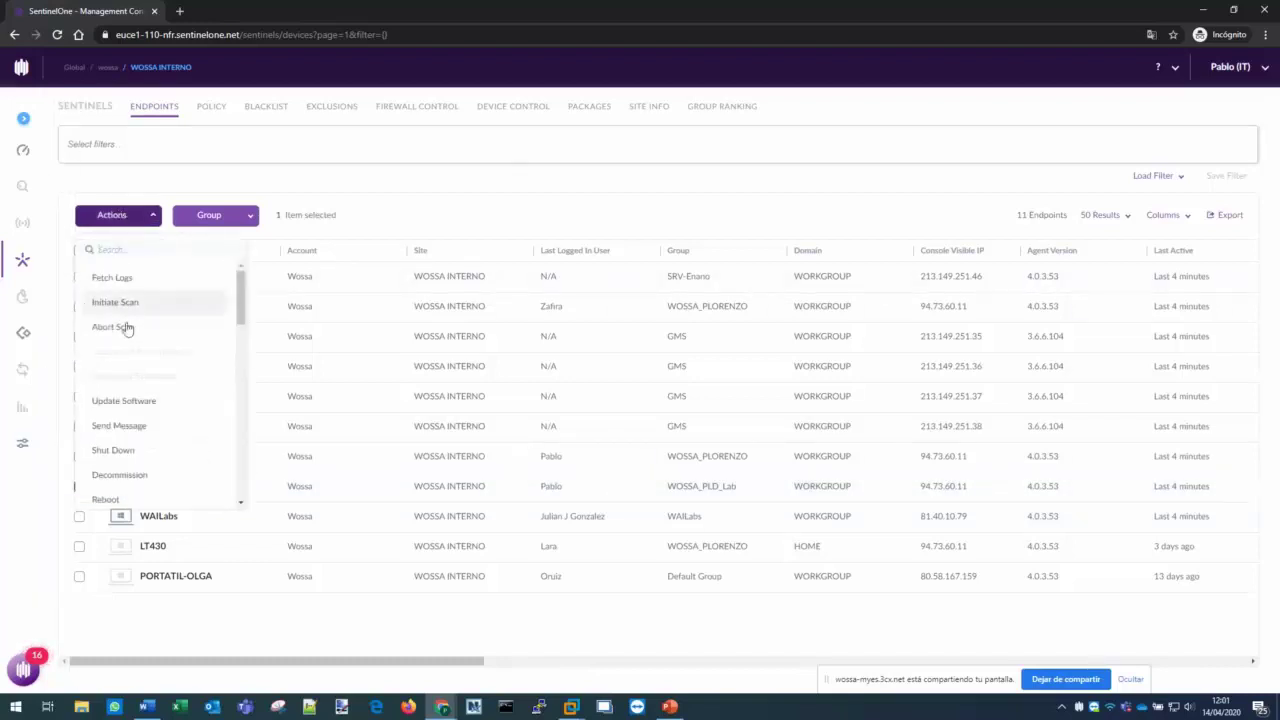
pyautogui.scroll(-8, 134, 371)
pyautogui.scroll(-5, 136, 381)
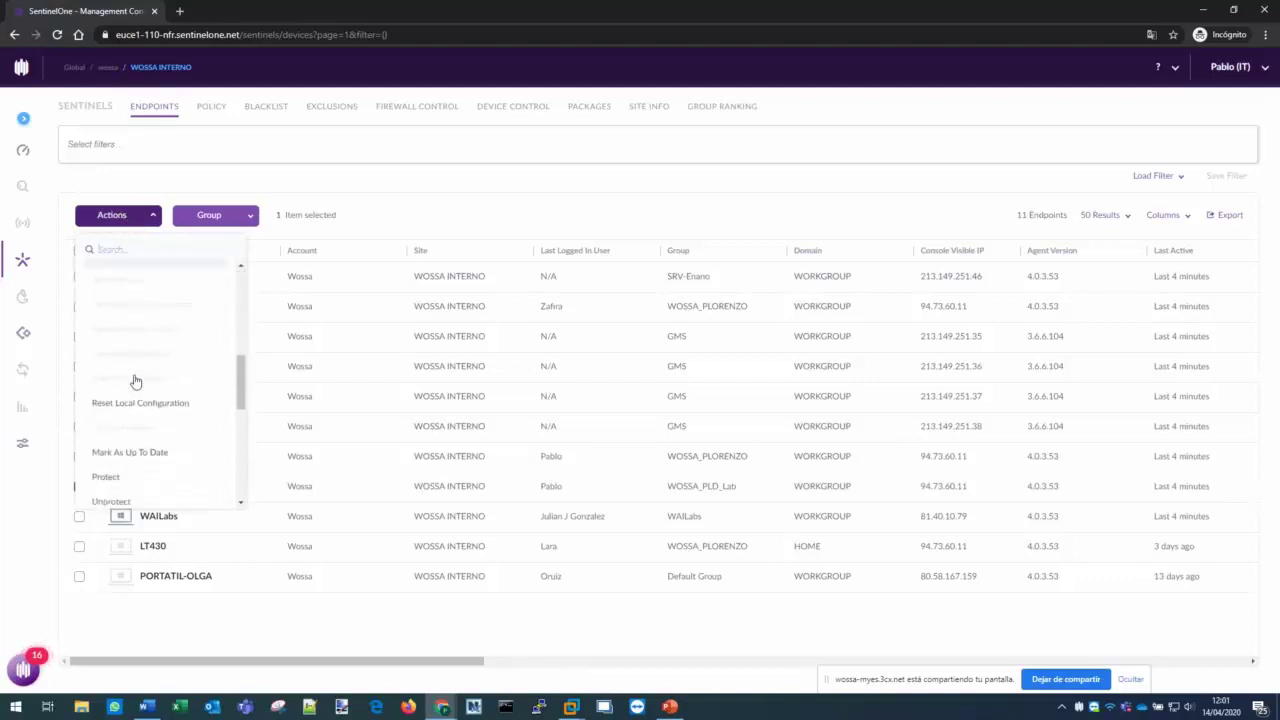
pyautogui.scroll(-4, 139, 447)
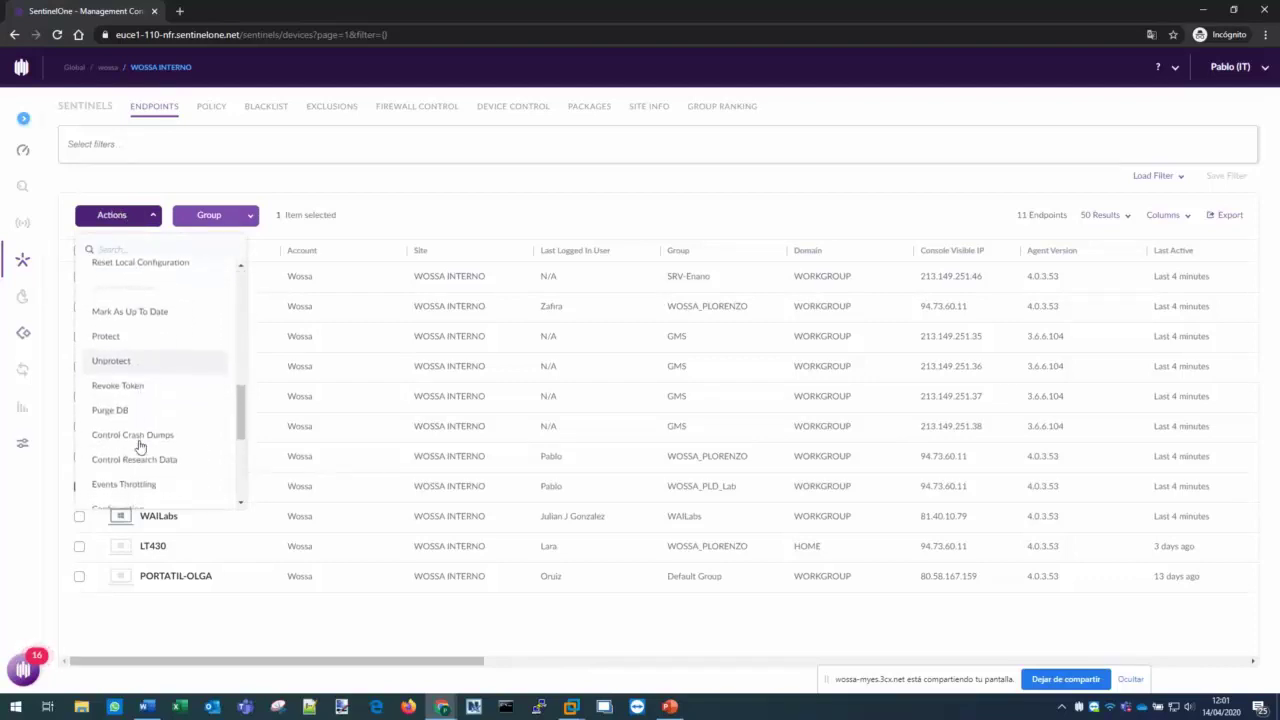
pyautogui.scroll(-3, 140, 447)
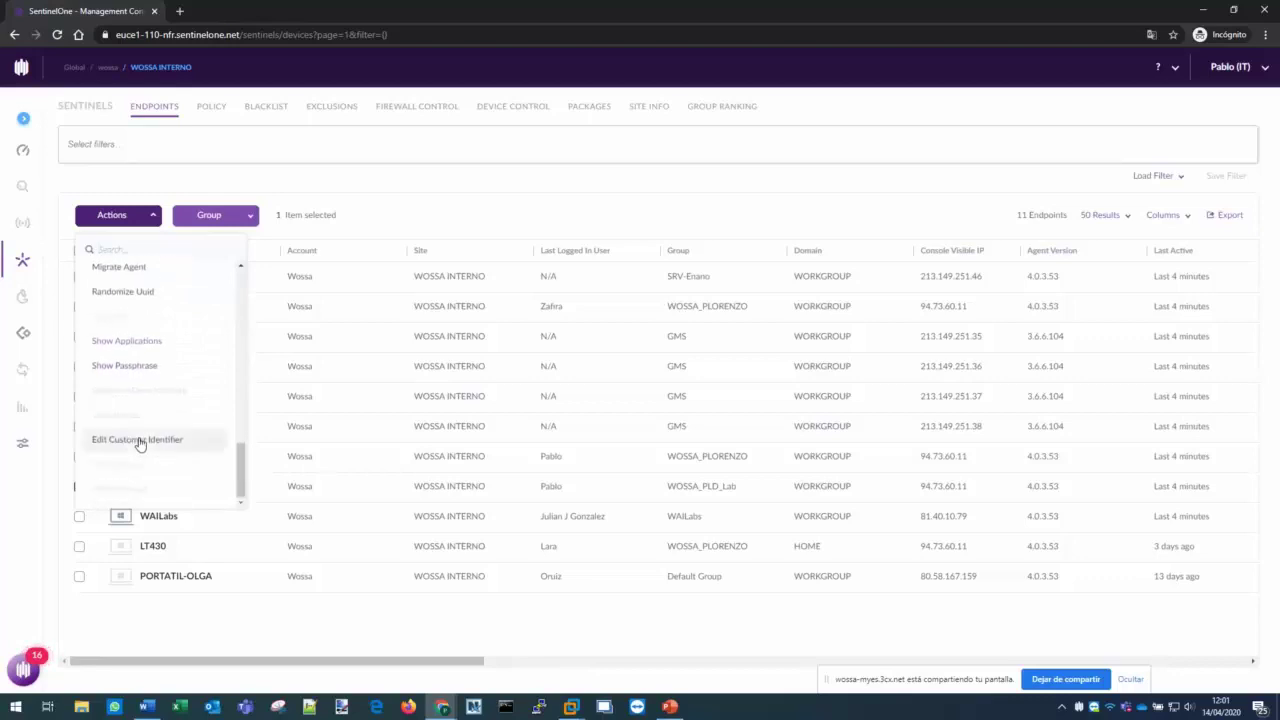
pyautogui.scroll(2, 140, 440)
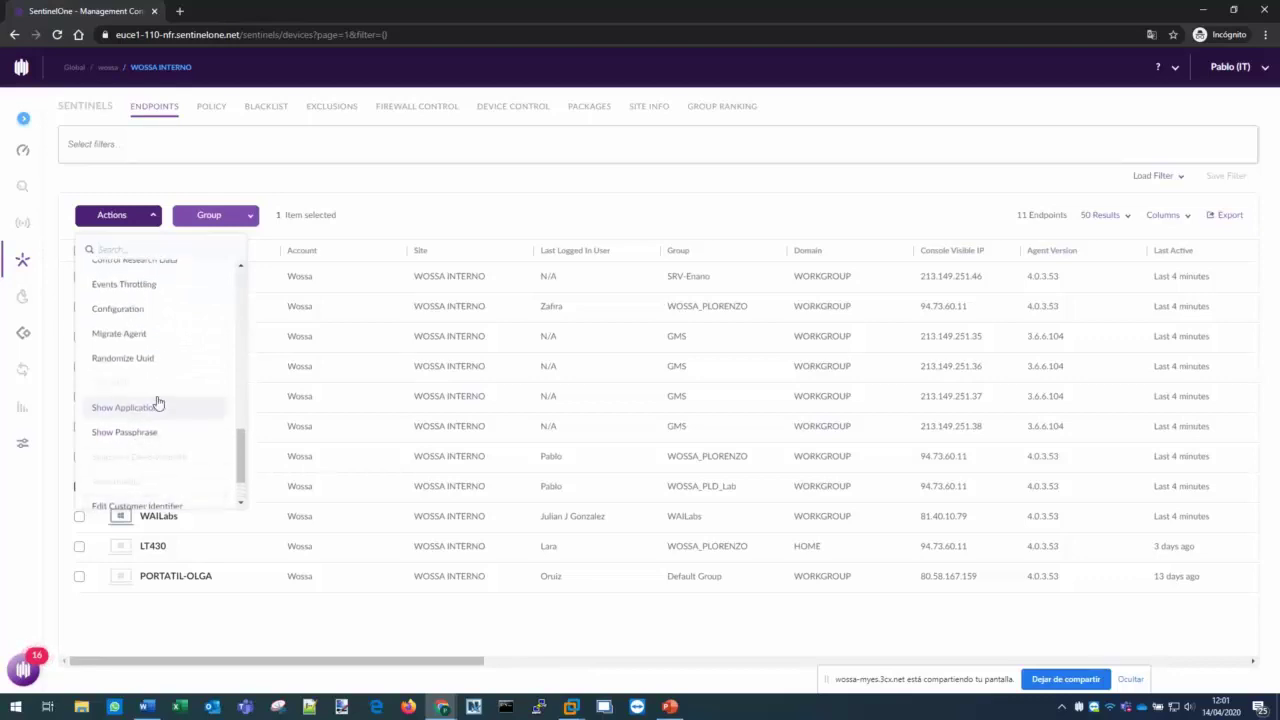
pyautogui.write('iem')
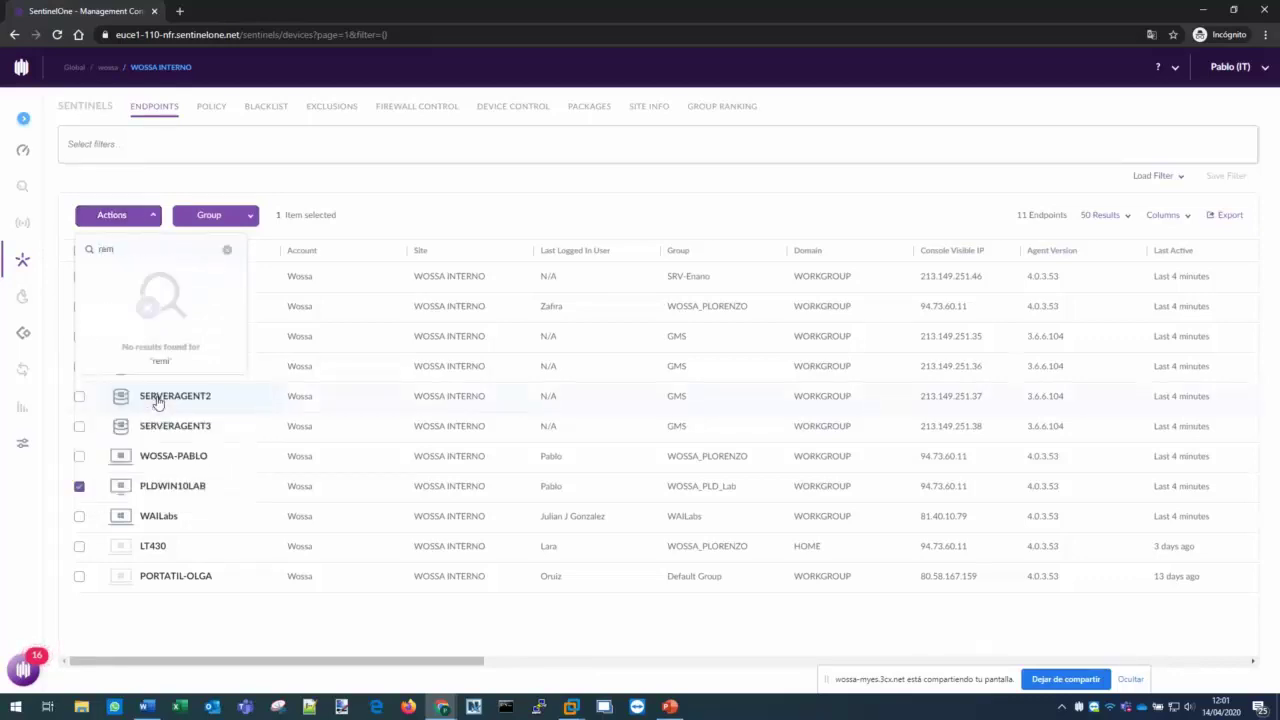
pyautogui.click(193, 615)
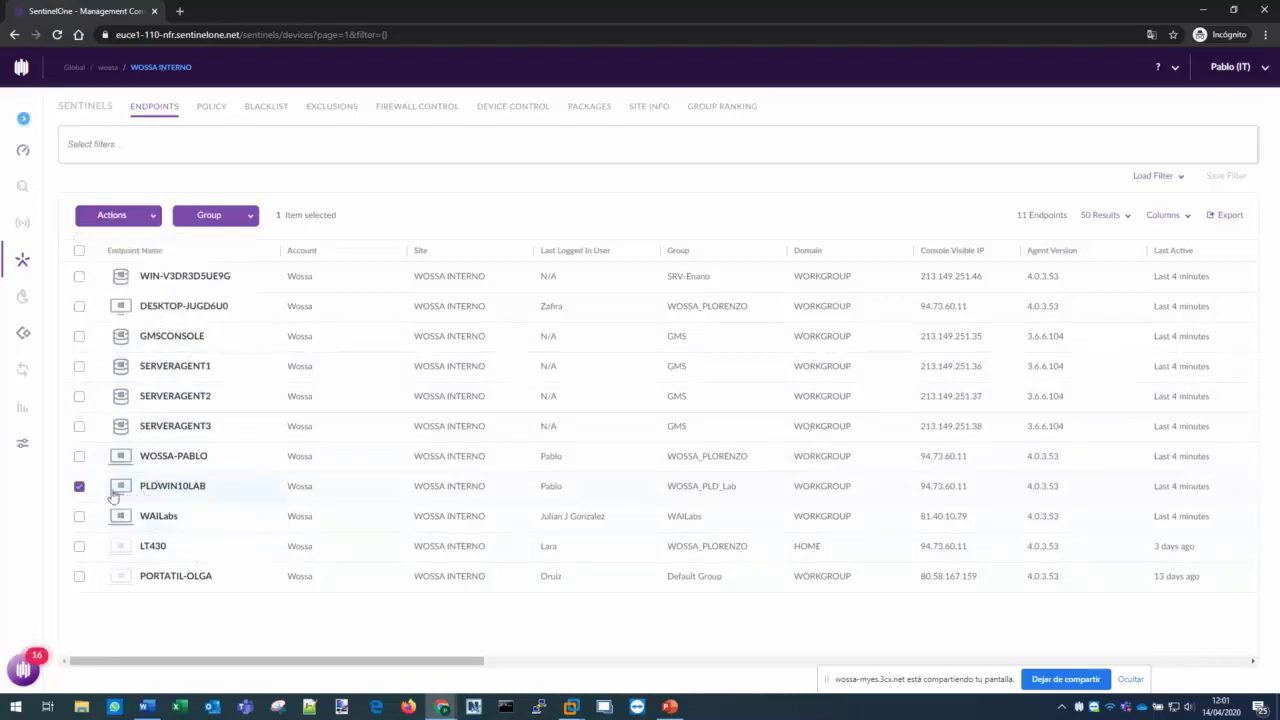
# Check the endpoint's Policy tab for Remote Shell, then bring the admin console window forward.
pyautogui.click(201, 107)
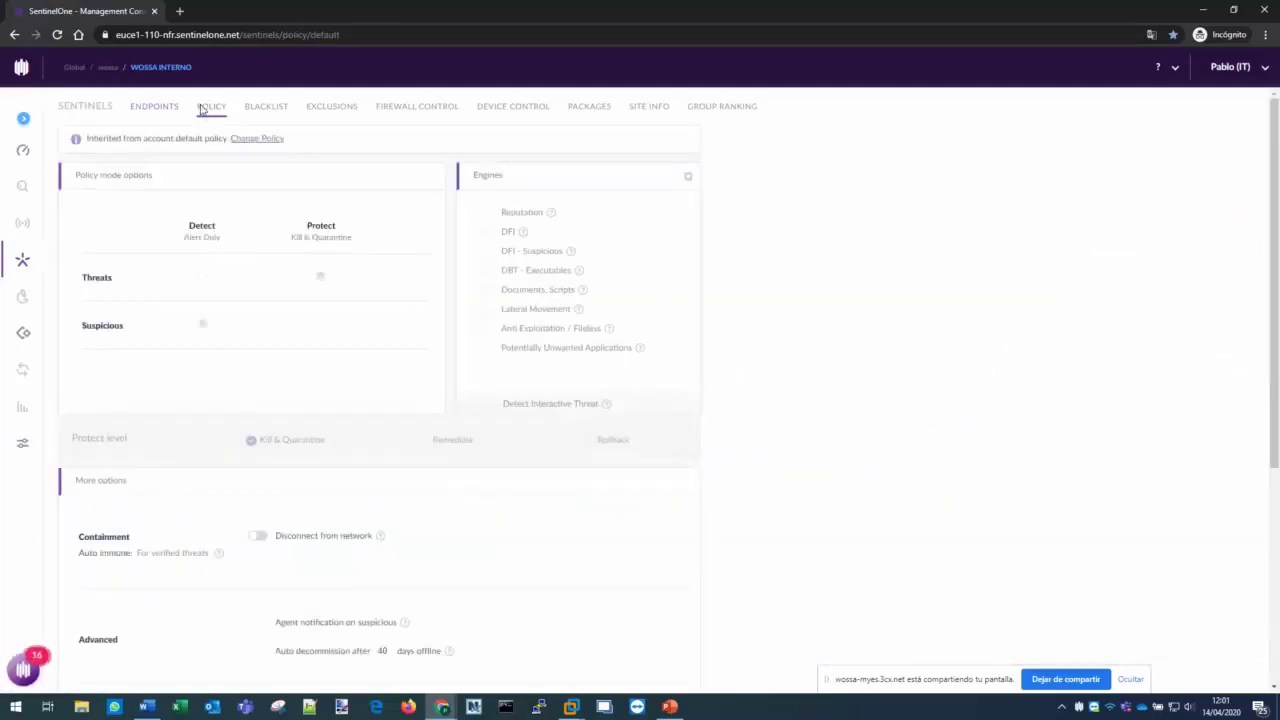
pyautogui.scroll(-4, 270, 348)
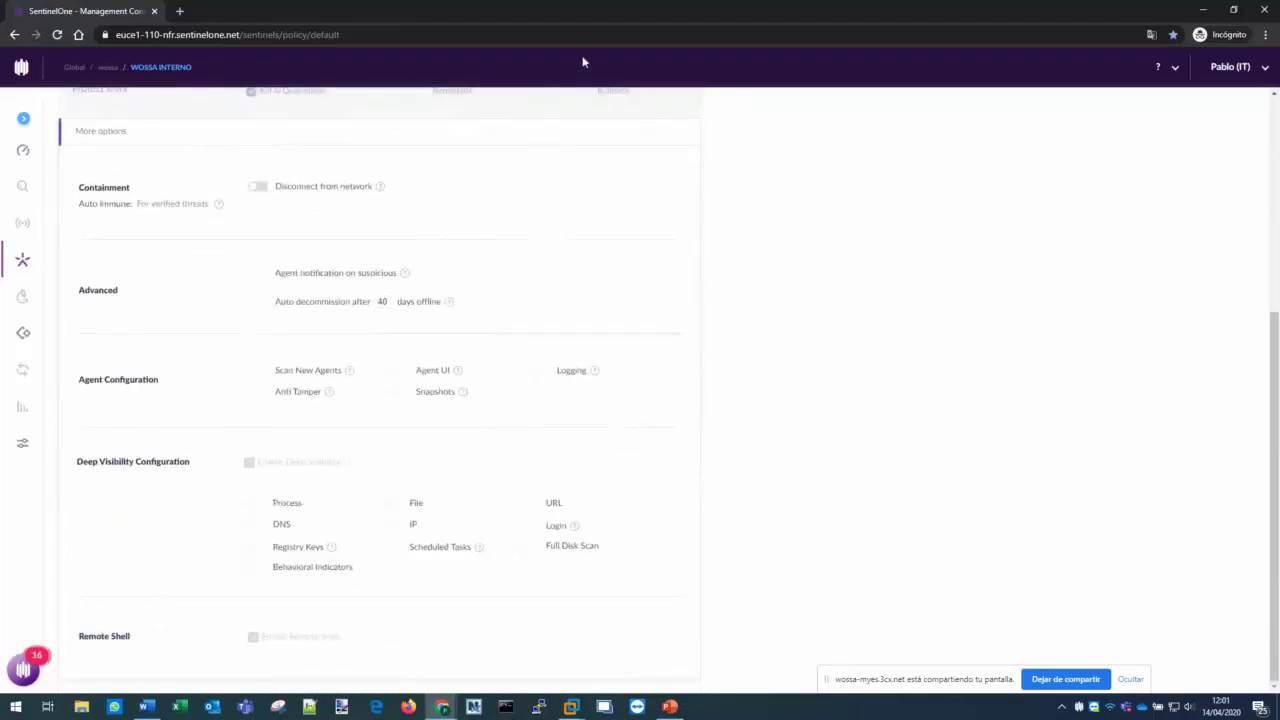
pyautogui.doubleClick(520, 12)
pyautogui.moveTo(545, 34); pyautogui.dragTo(588, 24)
pyautogui.click(303, 277)
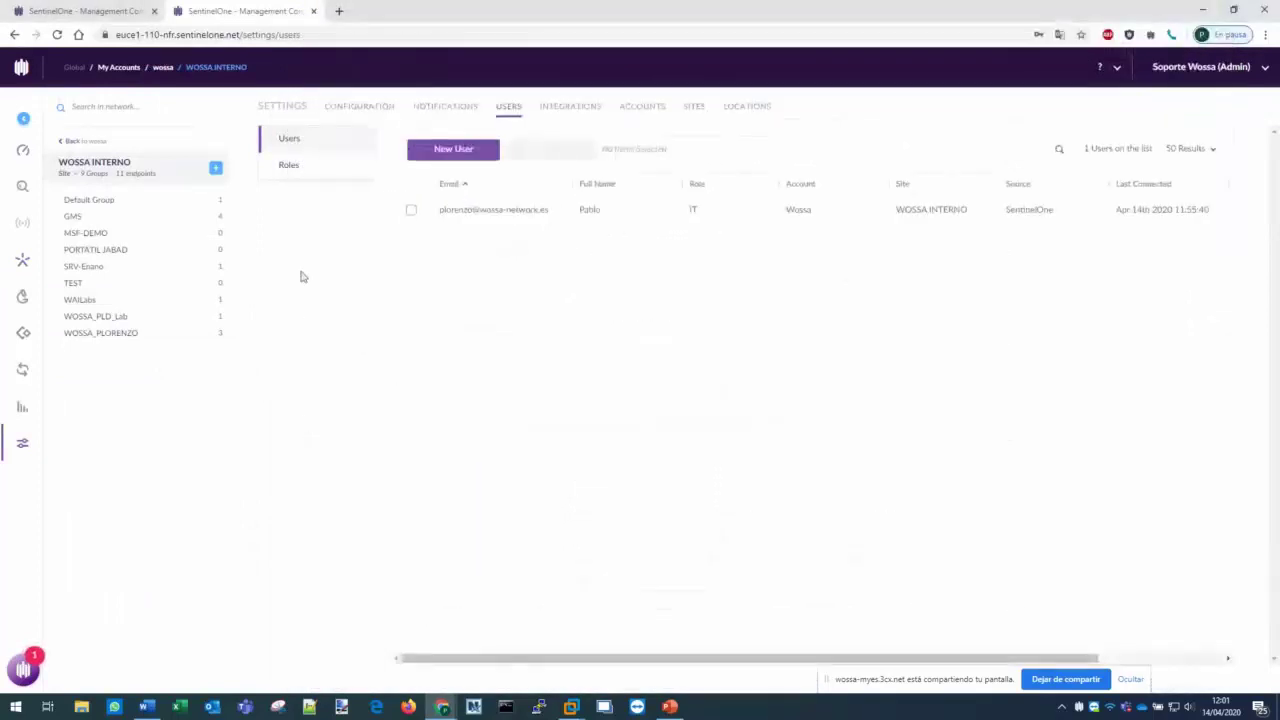
# View the six user roles, then open a new tab showing the SentinelOne bookmarks folder.
pyautogui.click(337, 177)
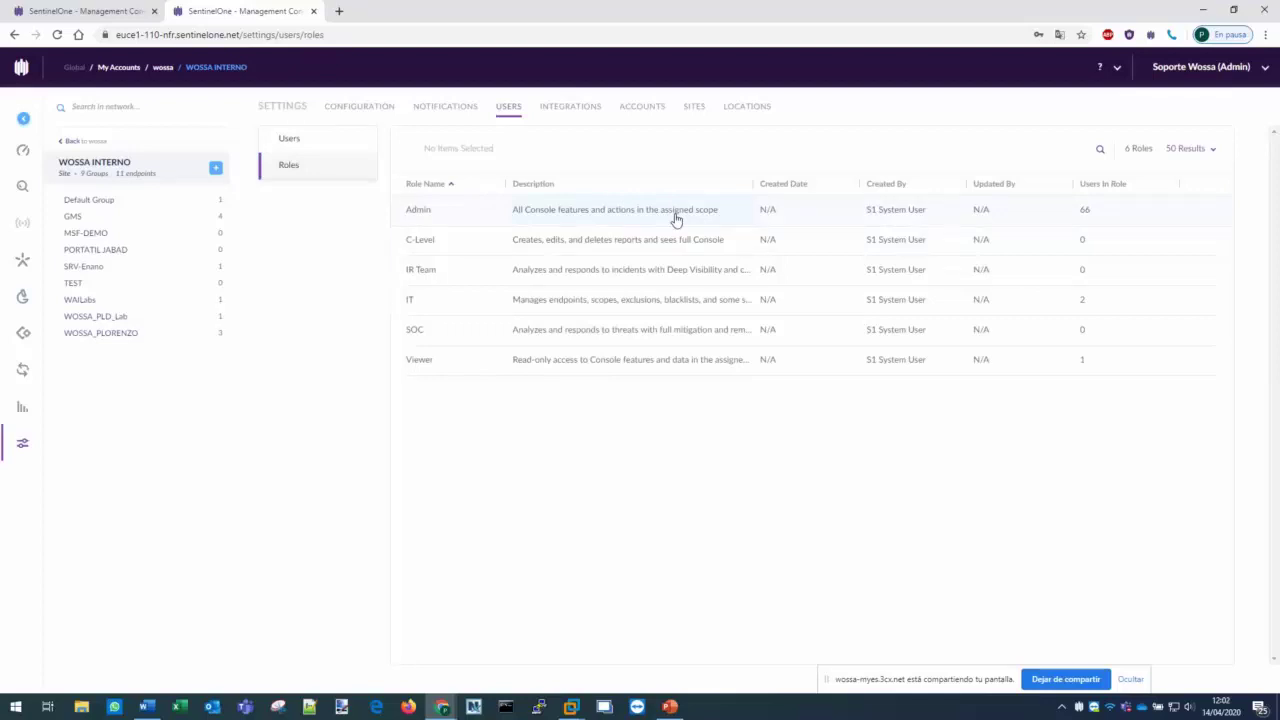
pyautogui.click(338, 11)
pyautogui.click(378, 56)
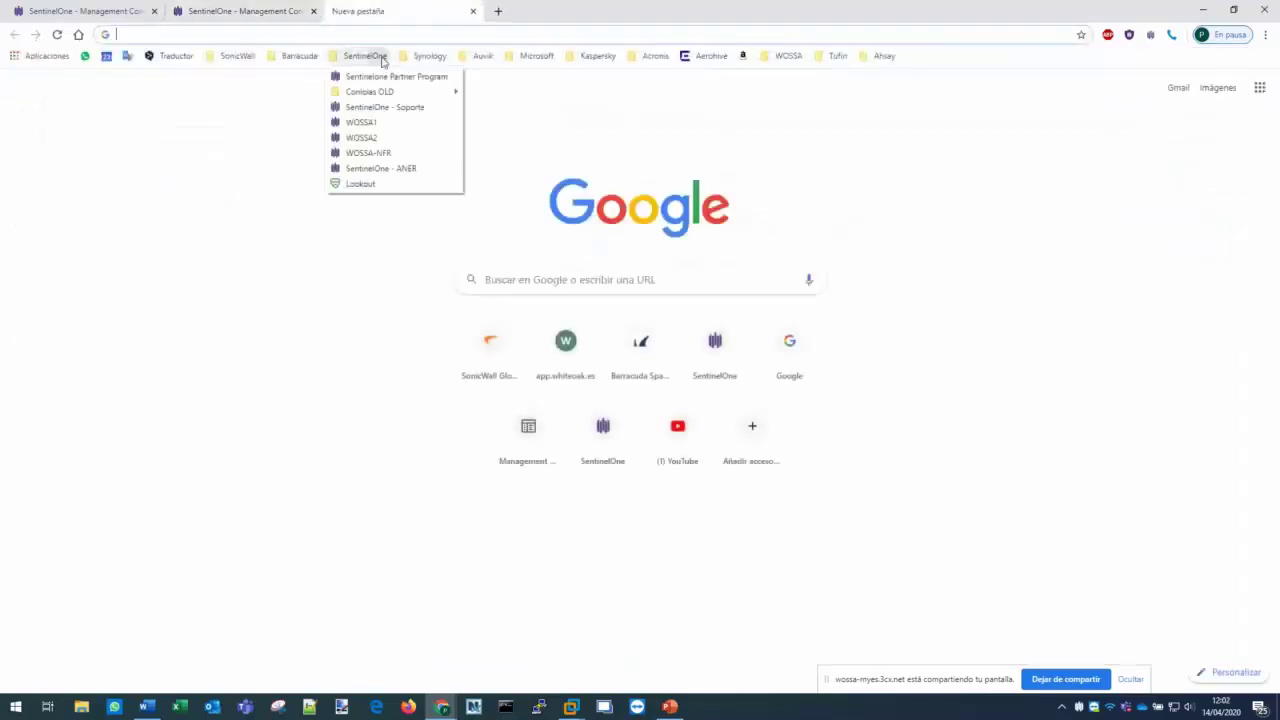
# Open the 'SentinelOne - Soporte' bookmark and sign in with the saved login.
pyautogui.click(381, 108)
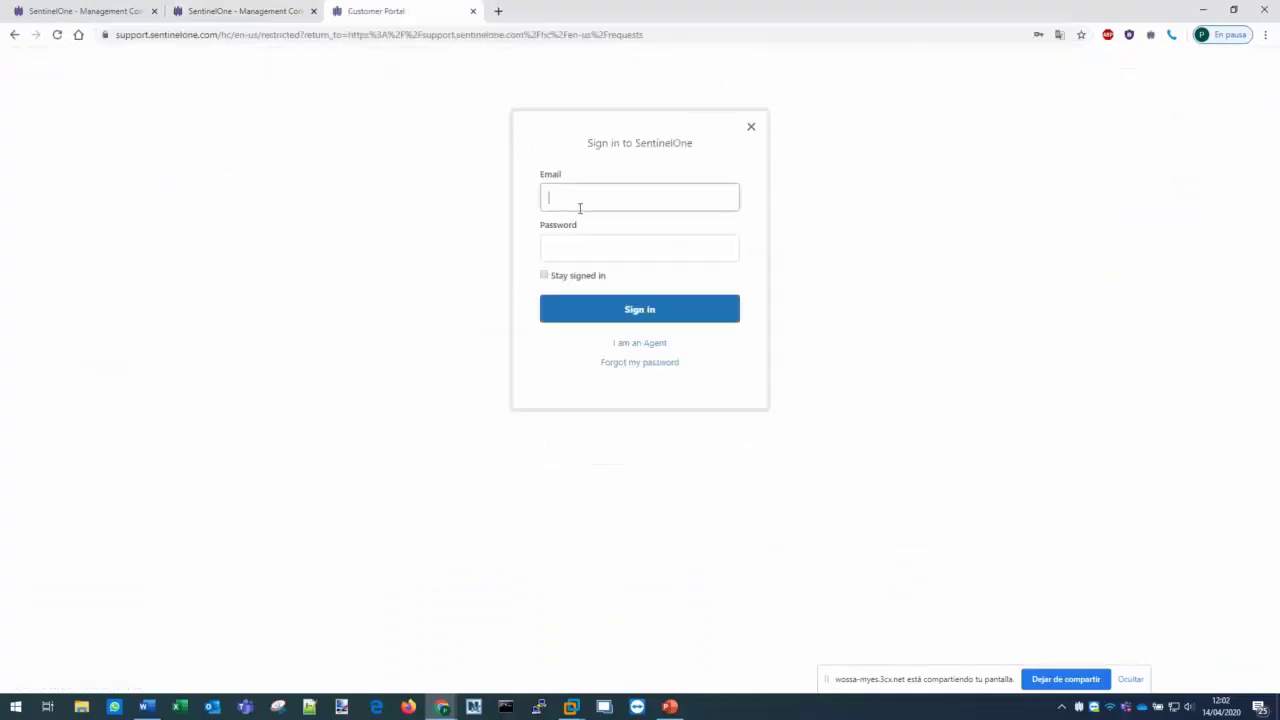
pyautogui.click(578, 206)
pyautogui.click(585, 236)
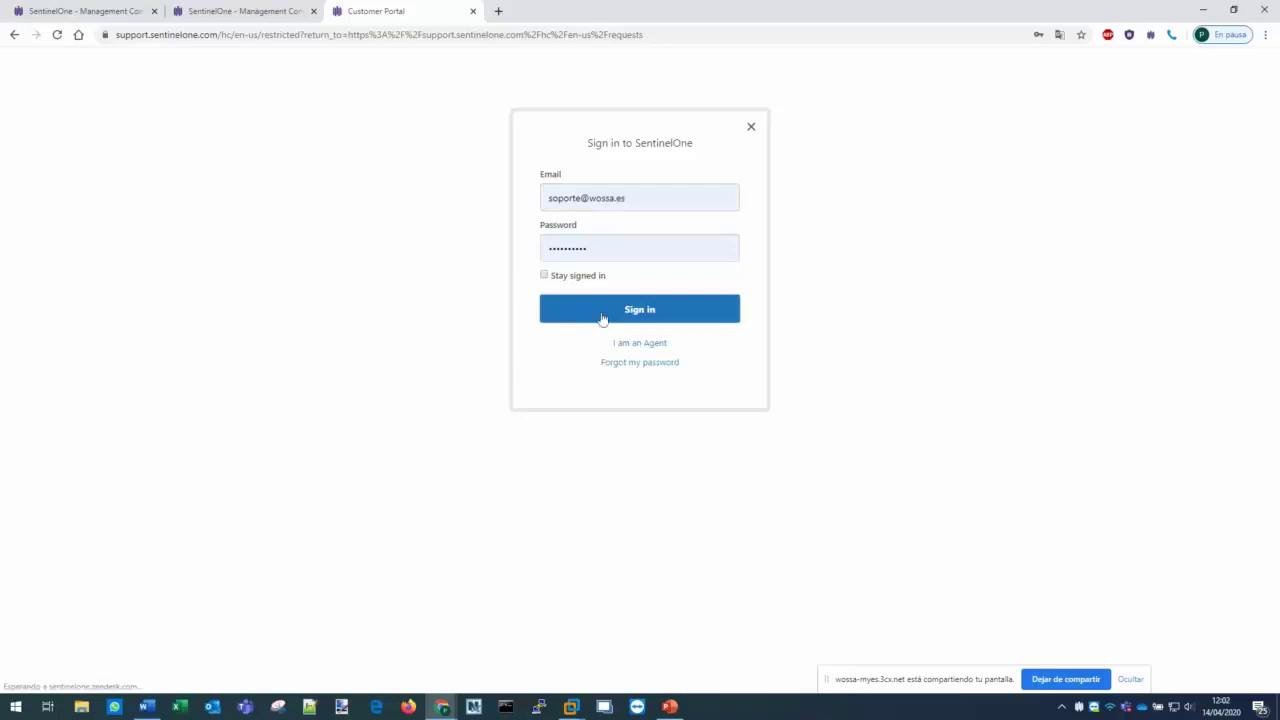
pyautogui.click(588, 307)
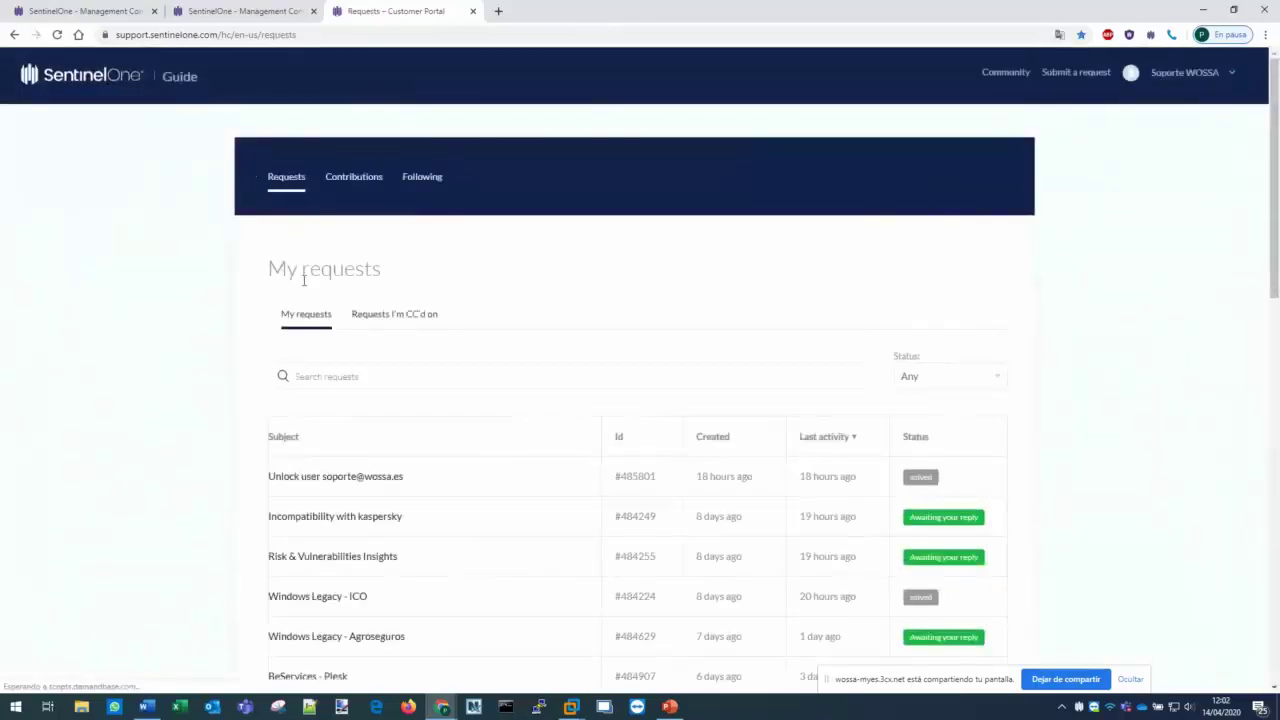
# Search the Customer Portal knowledge base for 'admin site'.
pyautogui.click(184, 88)
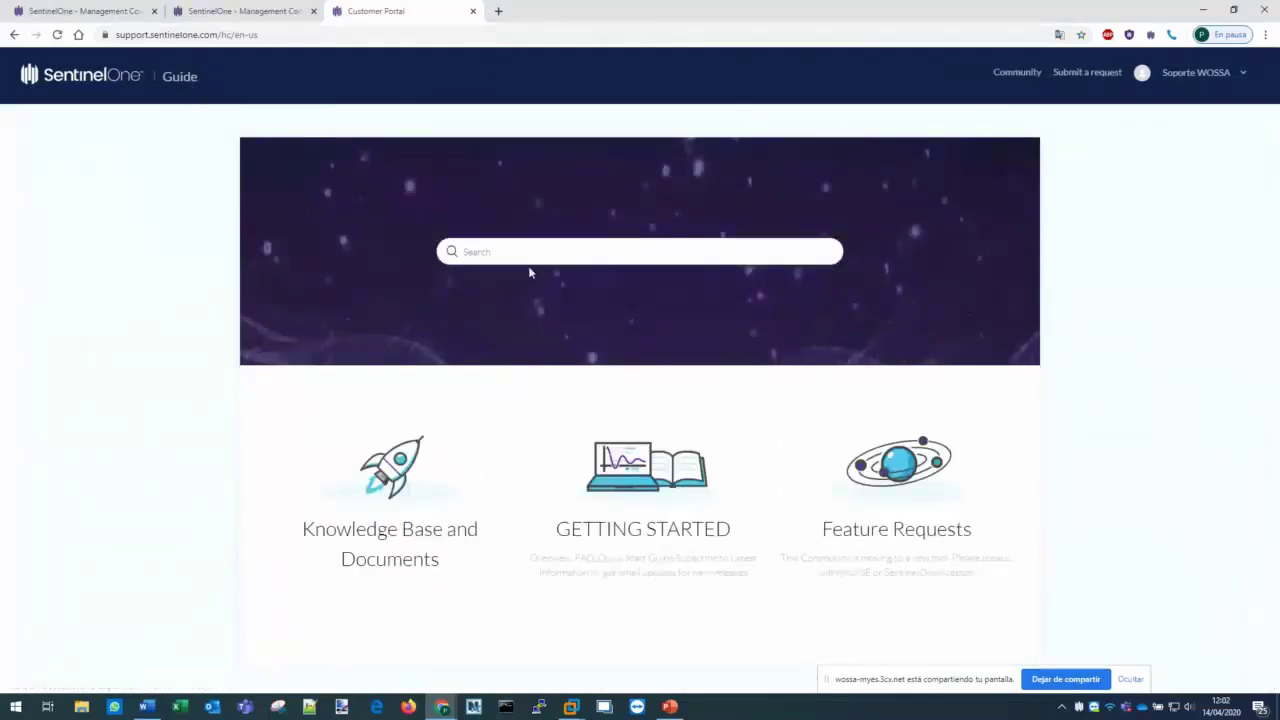
pyautogui.click(516, 258)
pyautogui.write('roles')
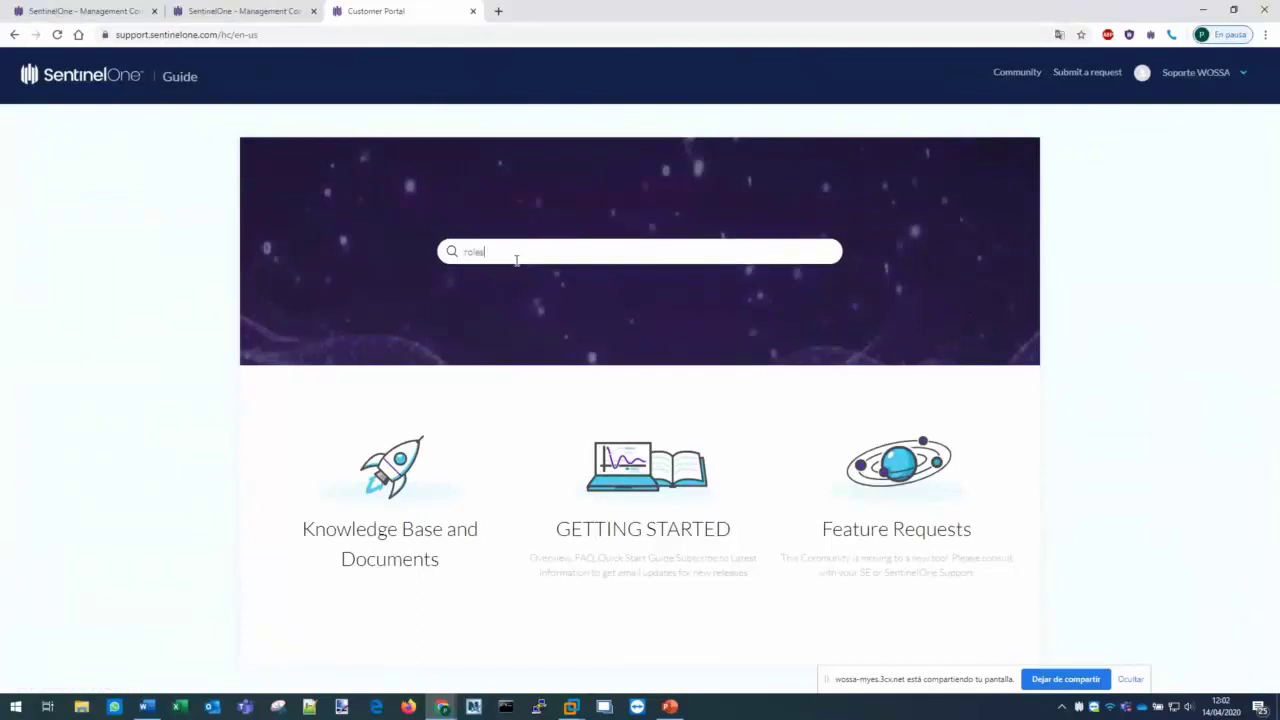
pyautogui.press('BackSpace')
pyautogui.press('BackSpace')
pyautogui.press('BackSpace')
pyautogui.press('BackSpace')
pyautogui.press('BackSpace')
pyautogui.write('admin site')
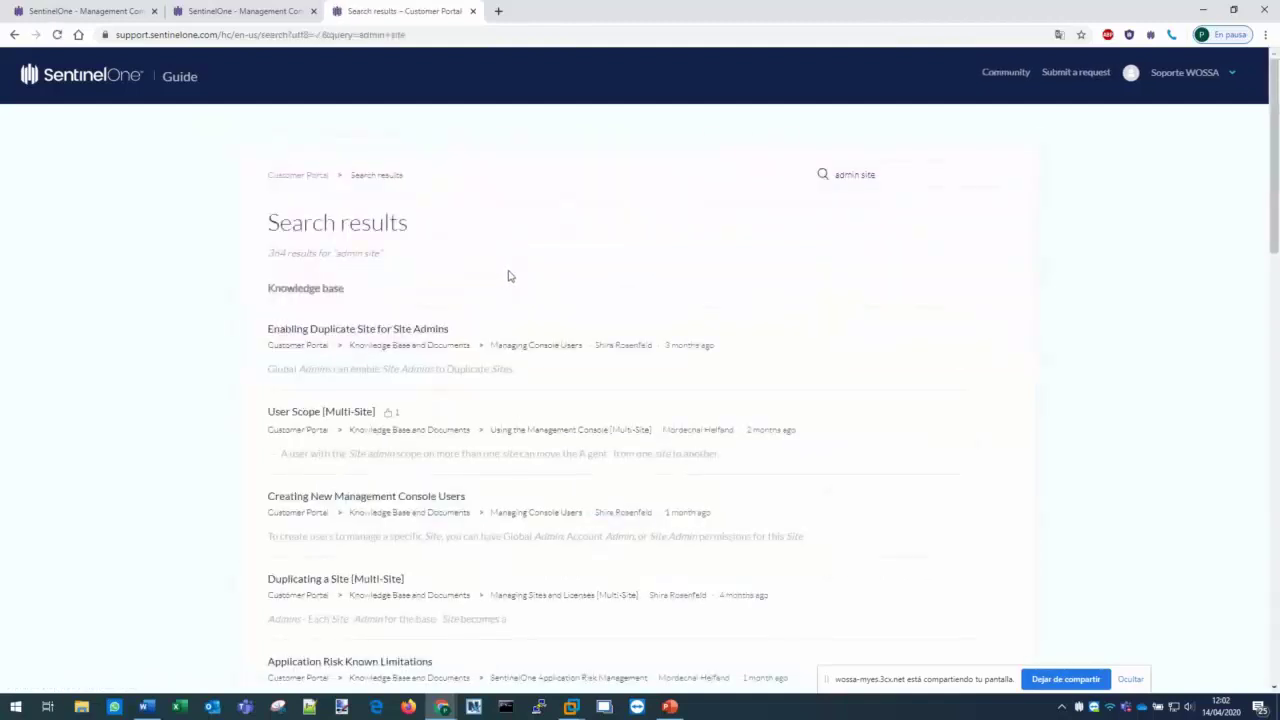
pyautogui.click(360, 413)
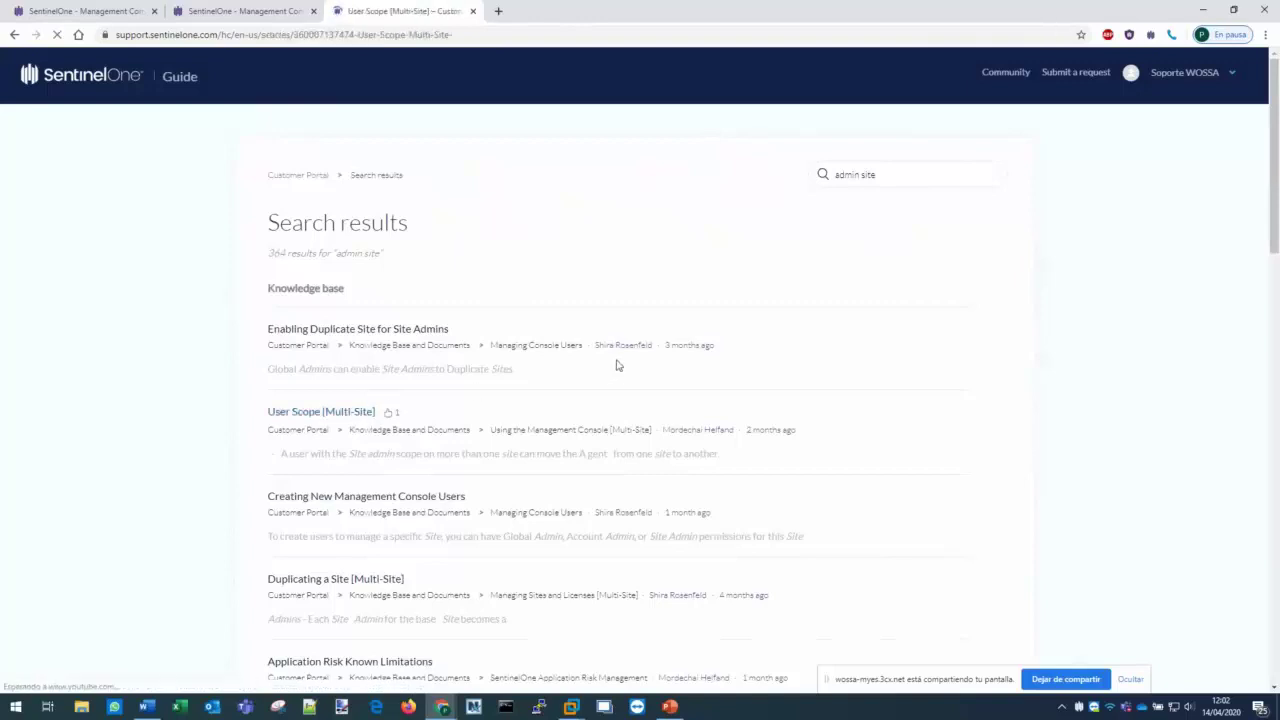
pyautogui.scroll(-3, 640, 363)
pyautogui.scroll(-2, 667, 365)
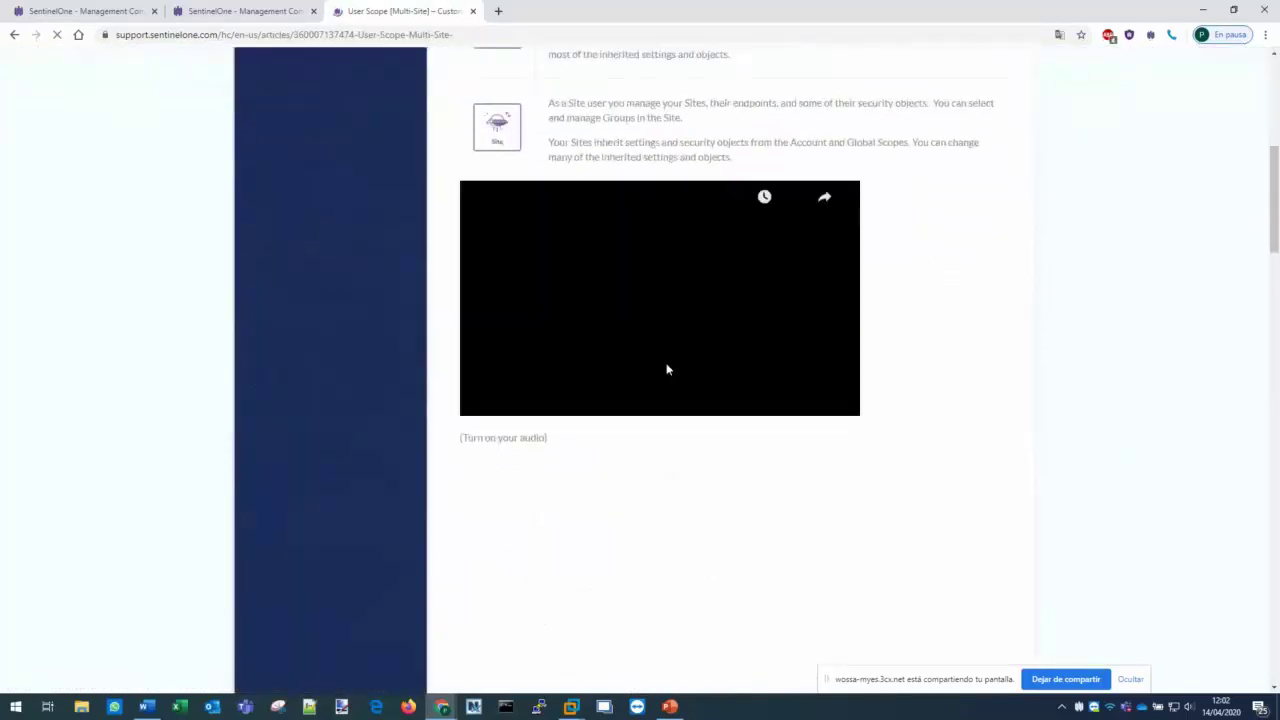
pyautogui.scroll(-3, 667, 368)
pyautogui.scroll(-2, 1123, 300)
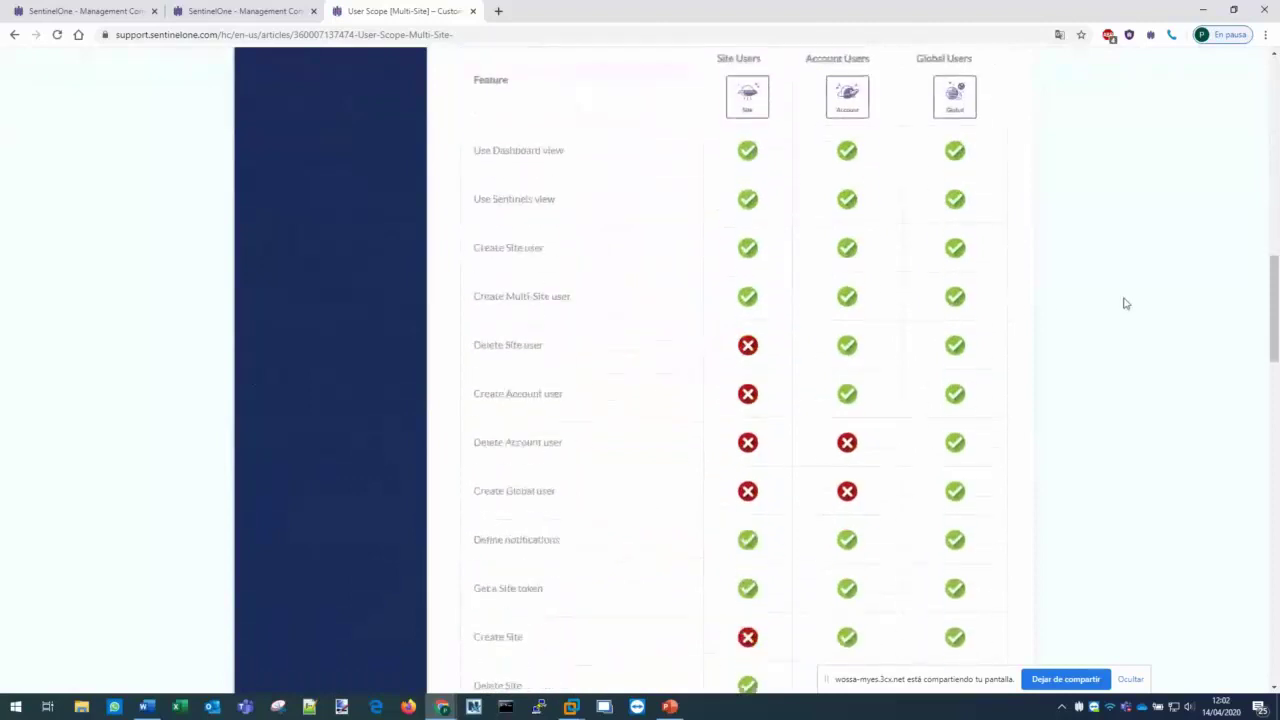
pyautogui.scroll(1, 1123, 300)
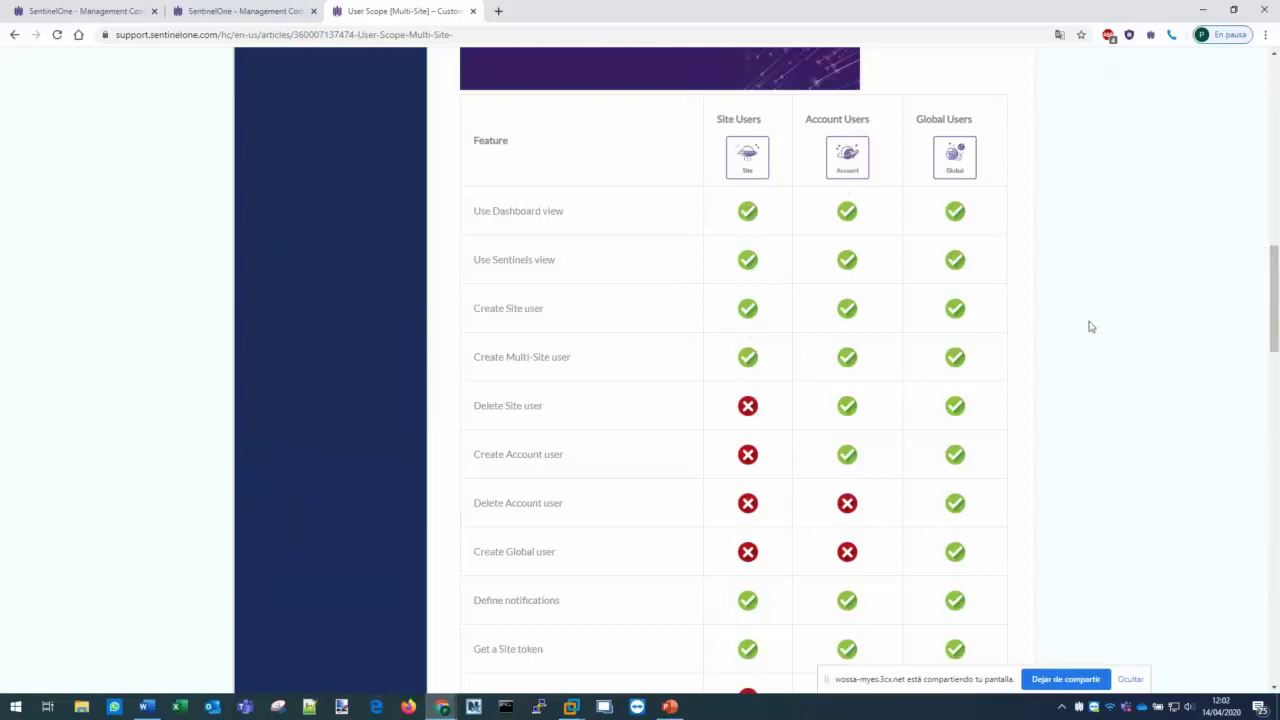
pyautogui.scroll(-1, 1274, 282)
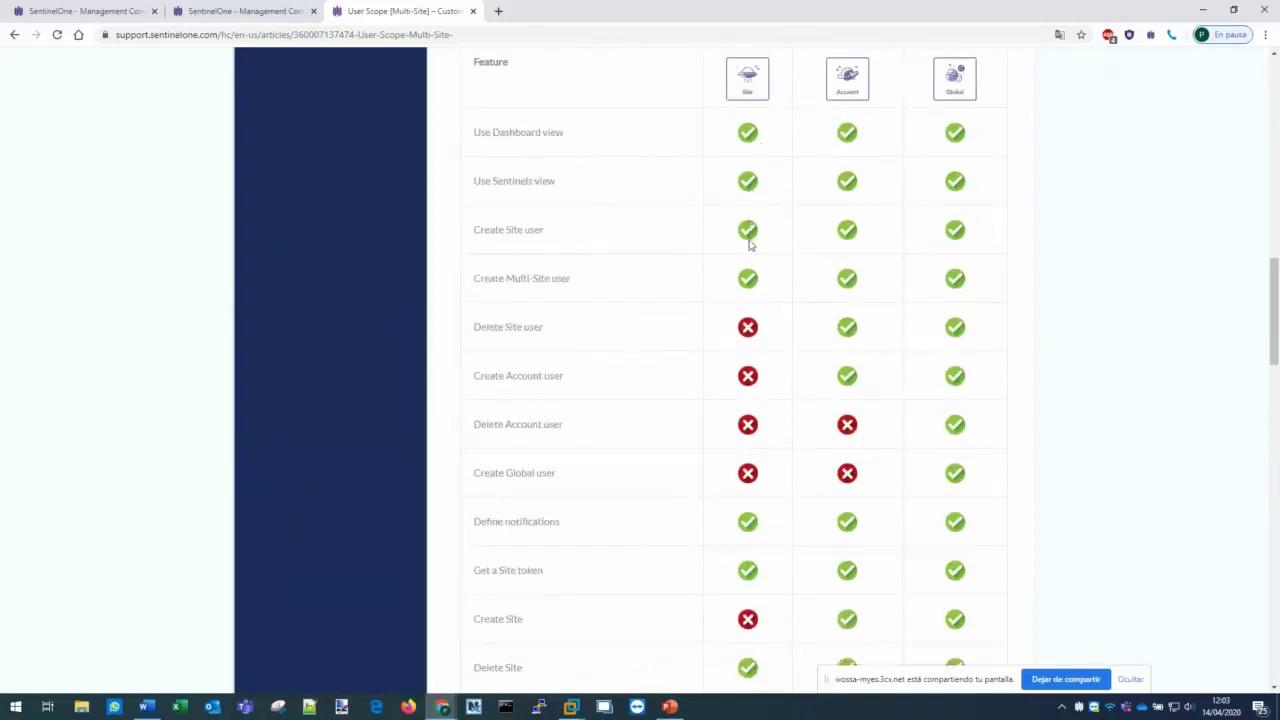
pyautogui.scroll(-4, 755, 257)
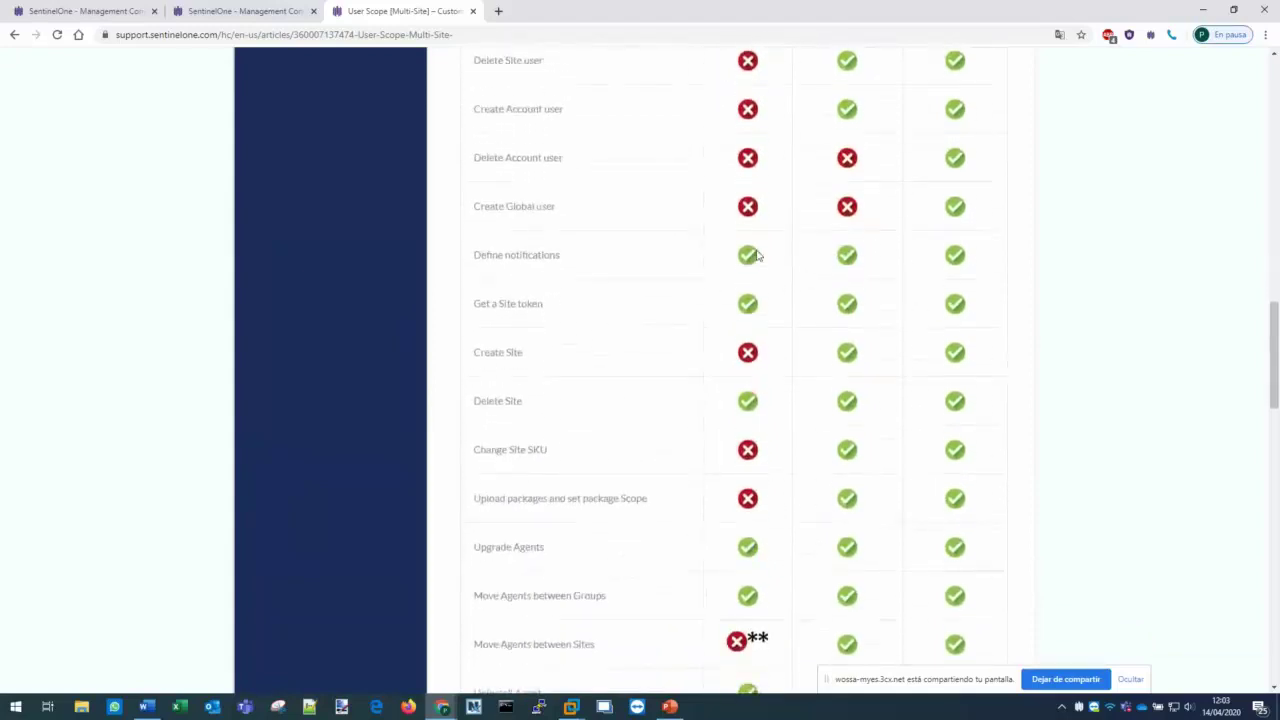
pyautogui.scroll(-1, 758, 257)
pyautogui.scroll(-3, 760, 264)
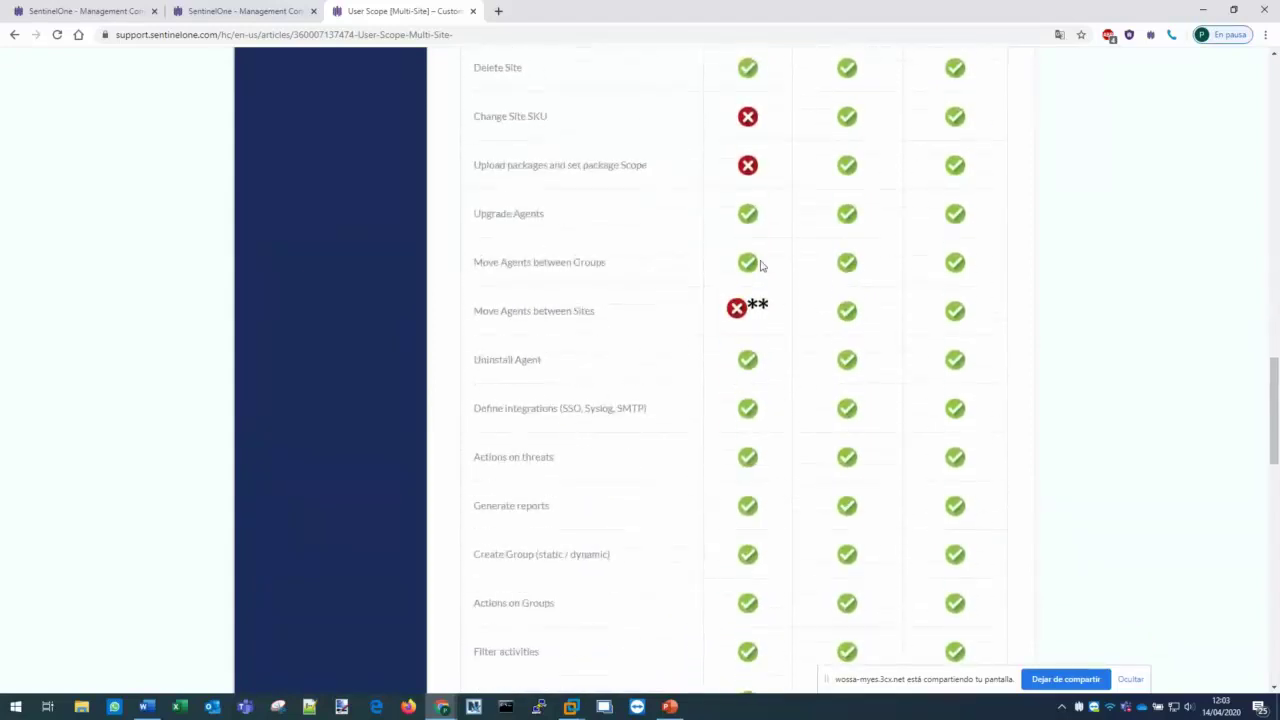
pyautogui.scroll(-1, 760, 264)
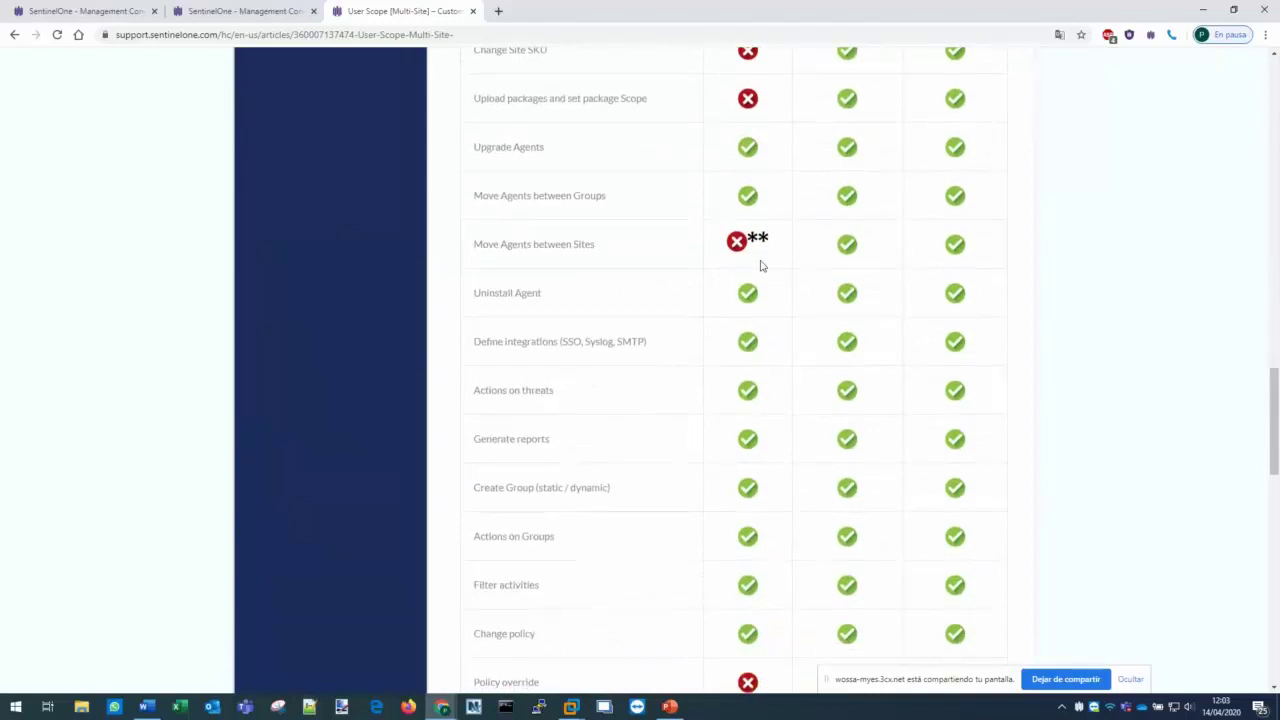
pyautogui.scroll(-5, 760, 265)
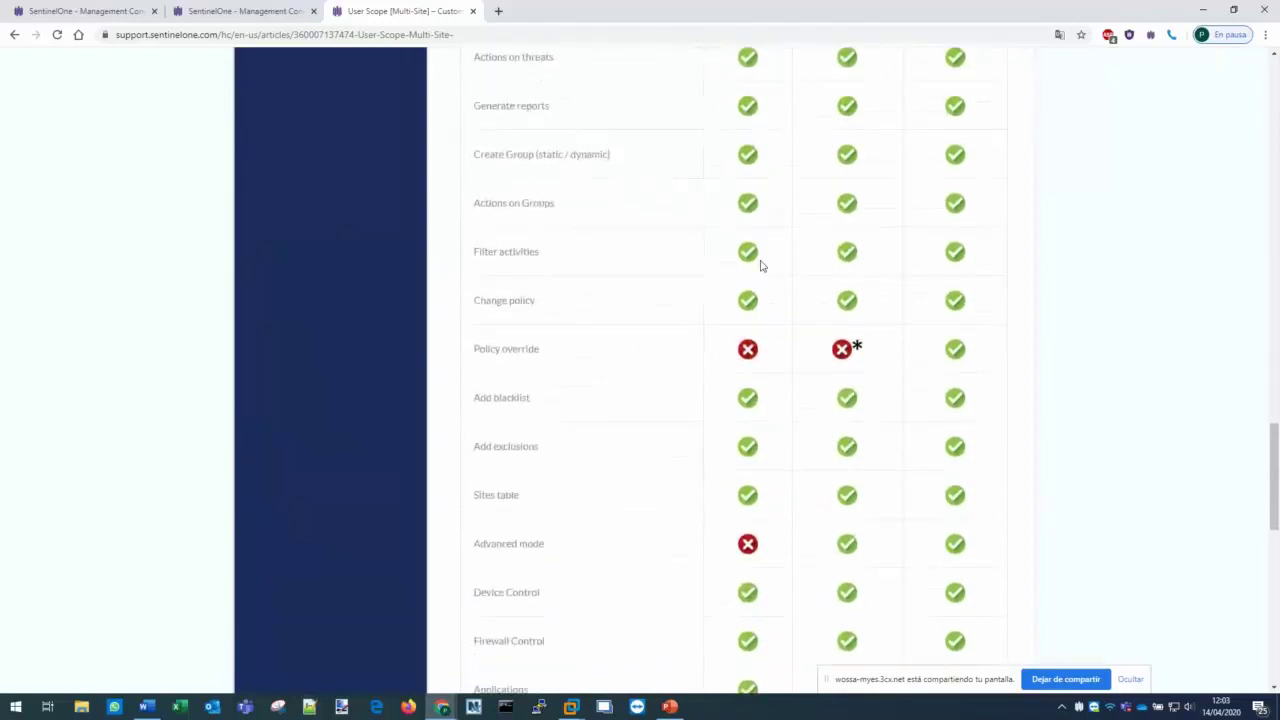
pyautogui.scroll(-4, 760, 265)
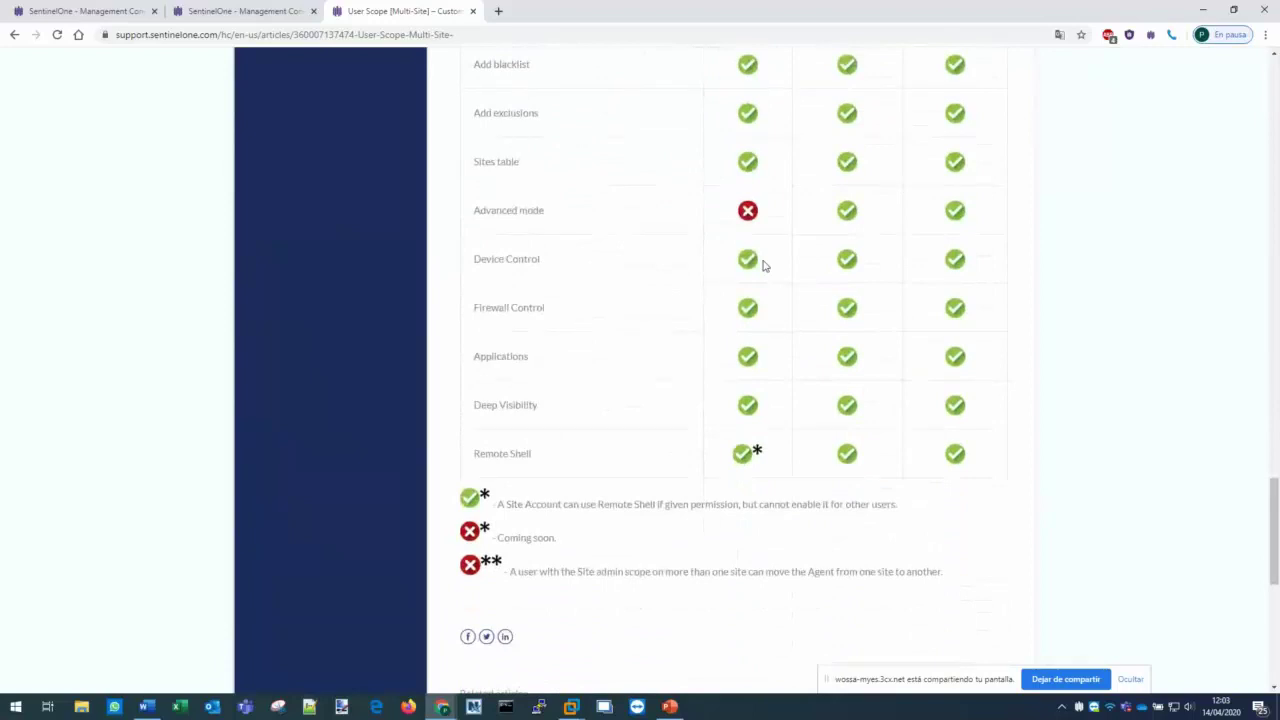
pyautogui.scroll(5, 780, 378)
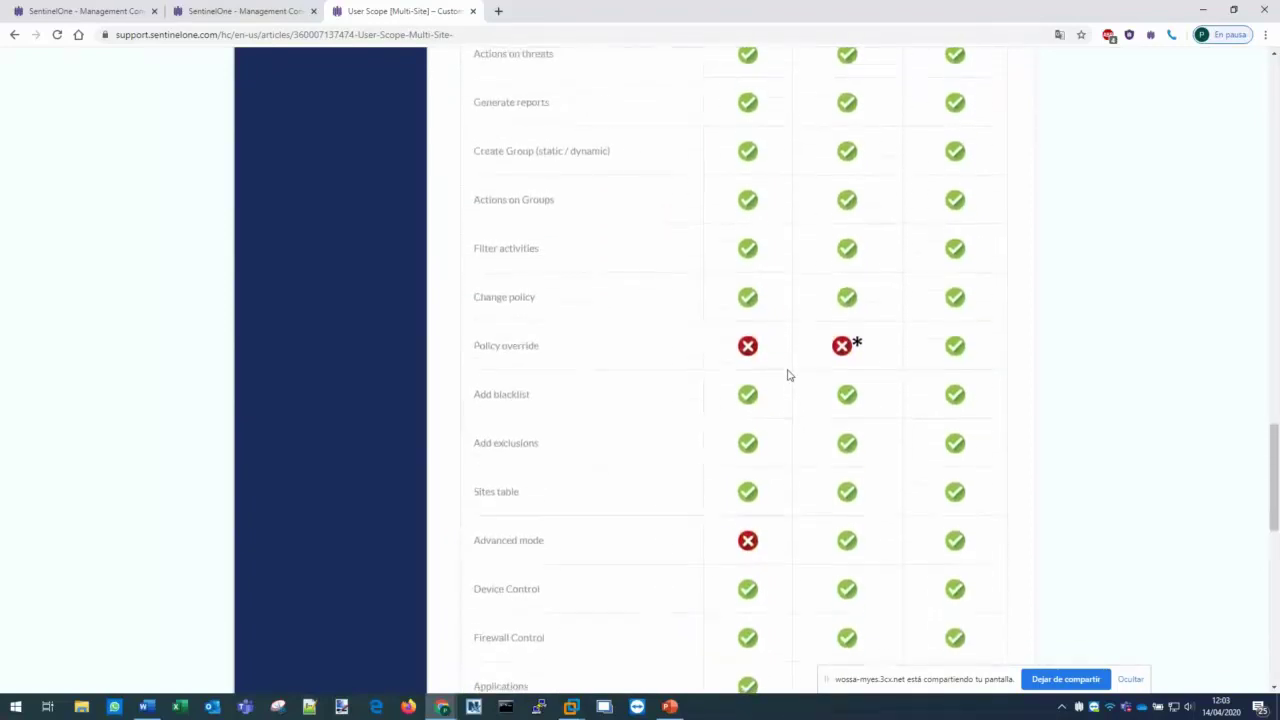
pyautogui.scroll(3, 786, 373)
pyautogui.scroll(2, 784, 371)
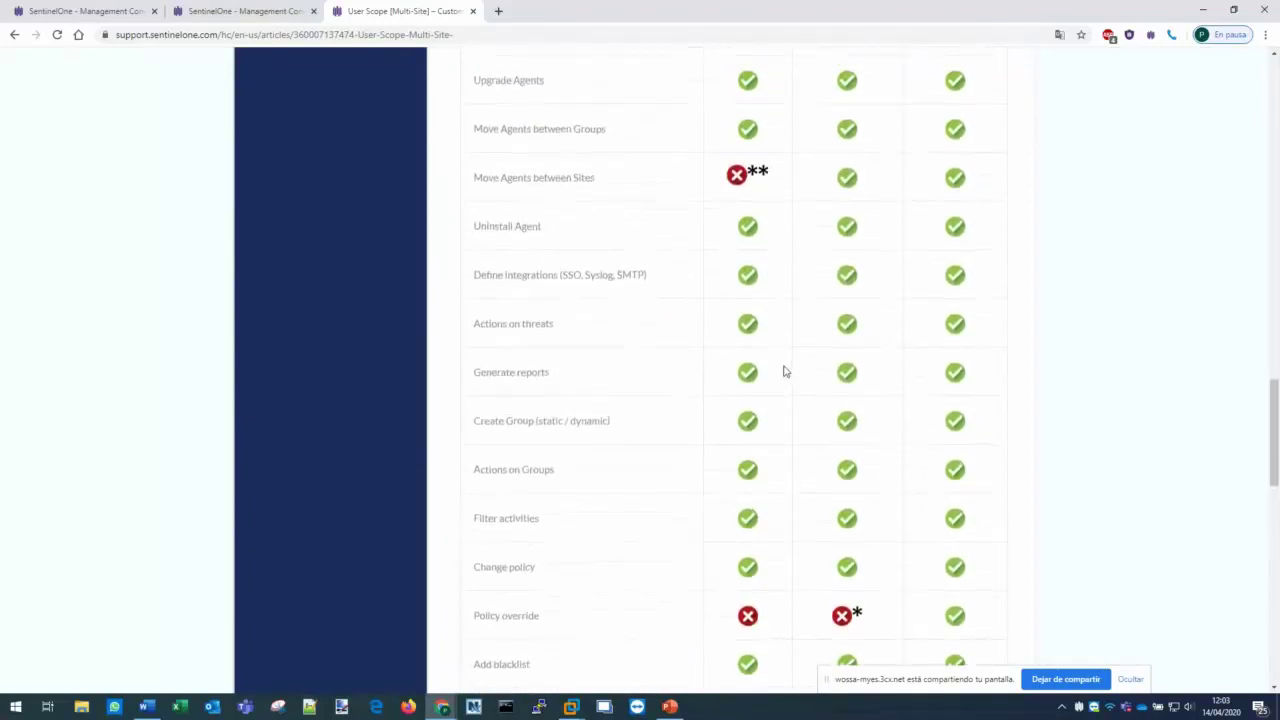
pyautogui.scroll(5, 784, 371)
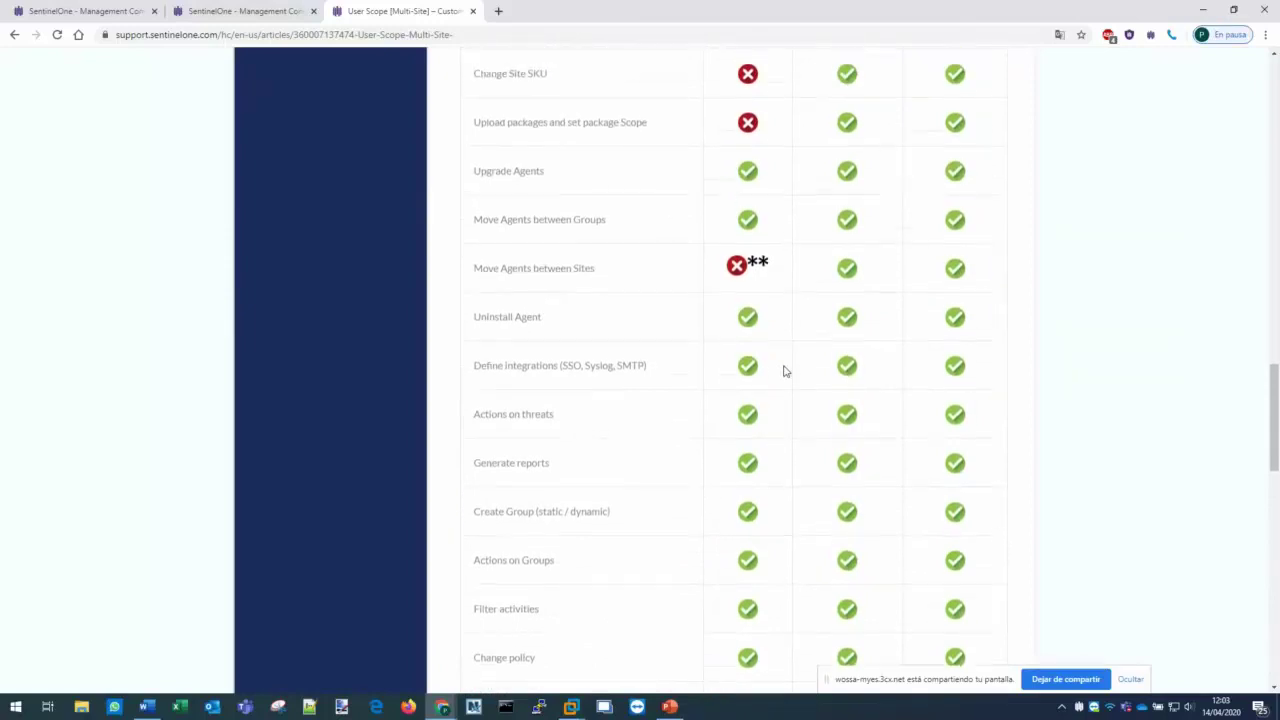
pyautogui.scroll(3, 784, 371)
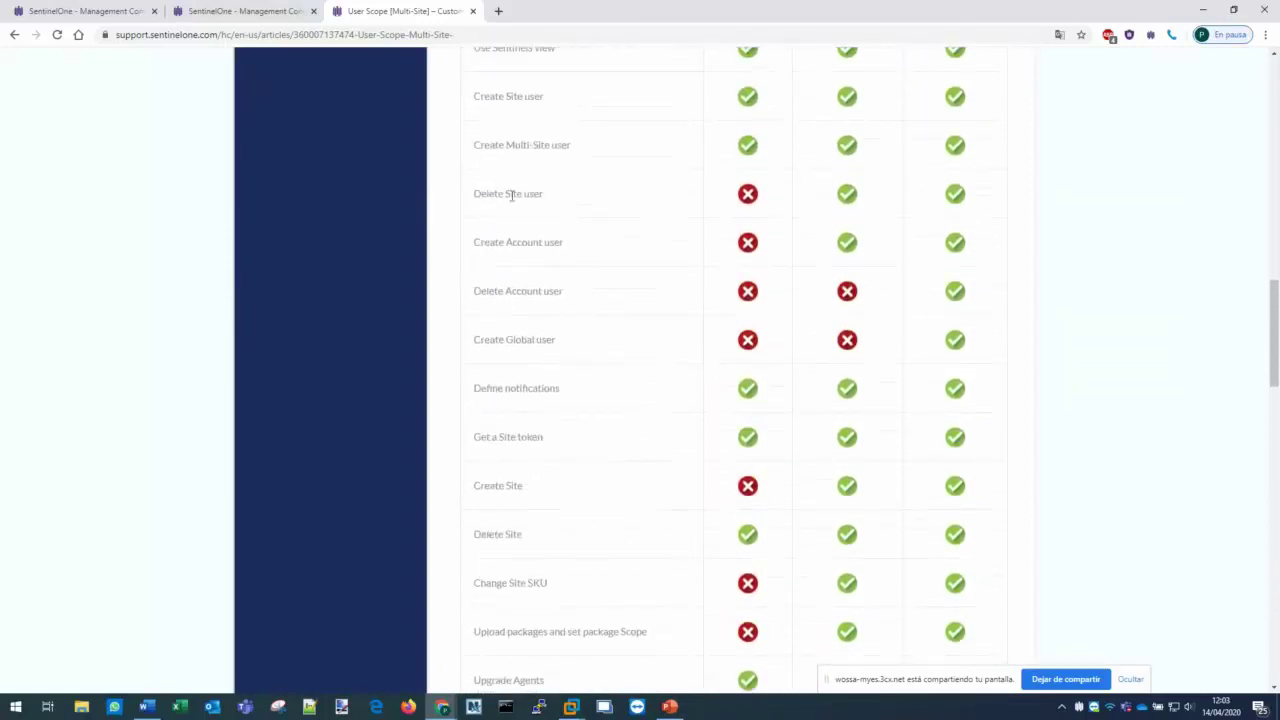
pyautogui.moveTo(771, 194); pyautogui.dragTo(476, 194)
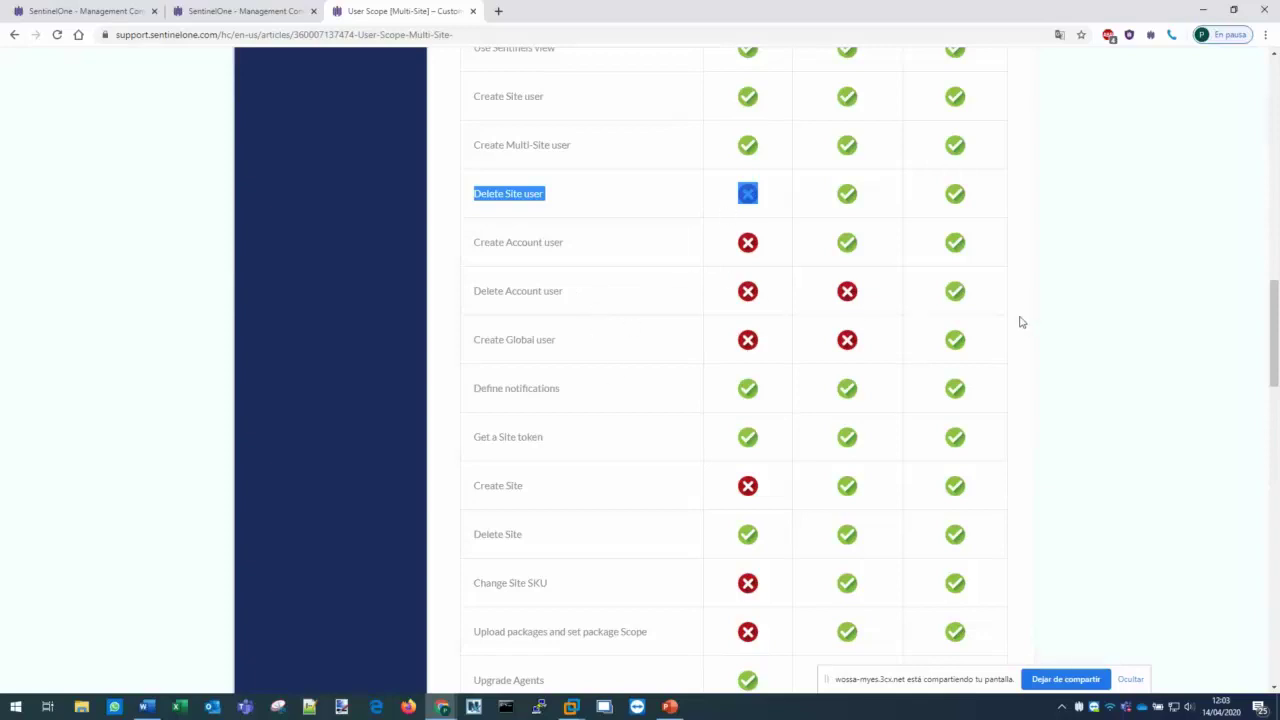
pyautogui.click(591, 255)
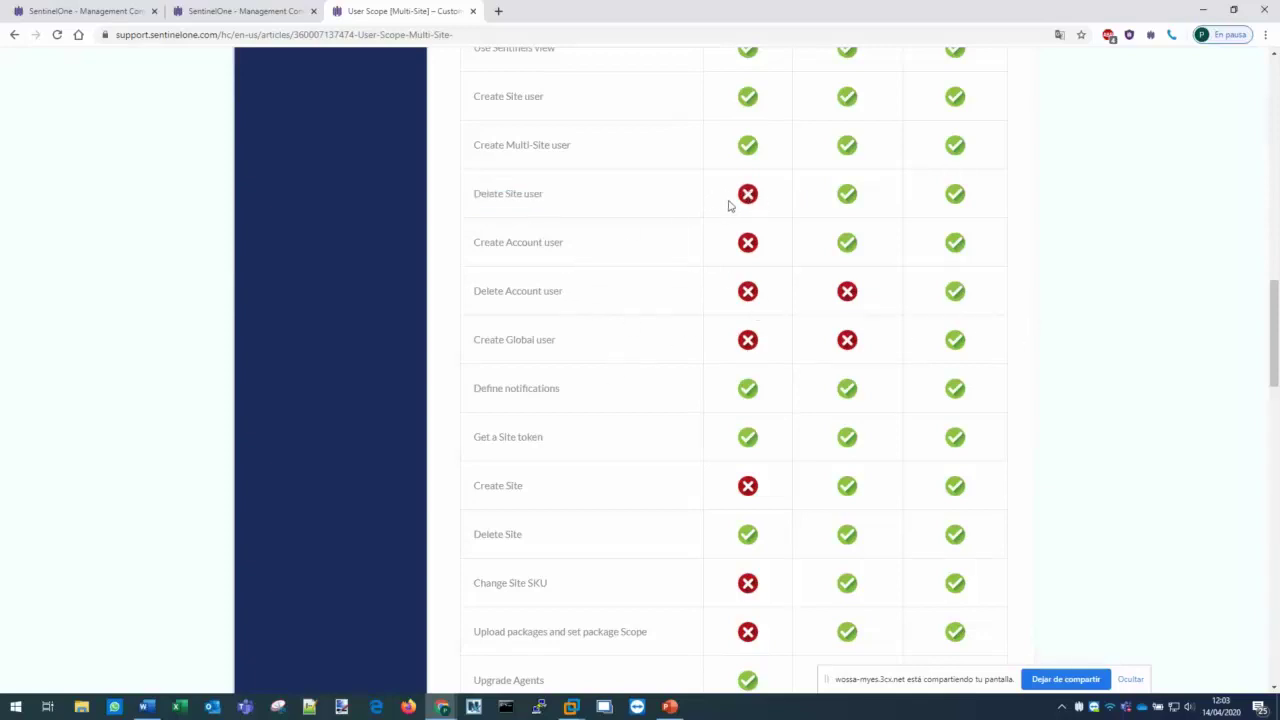
pyautogui.scroll(1, 745, 215)
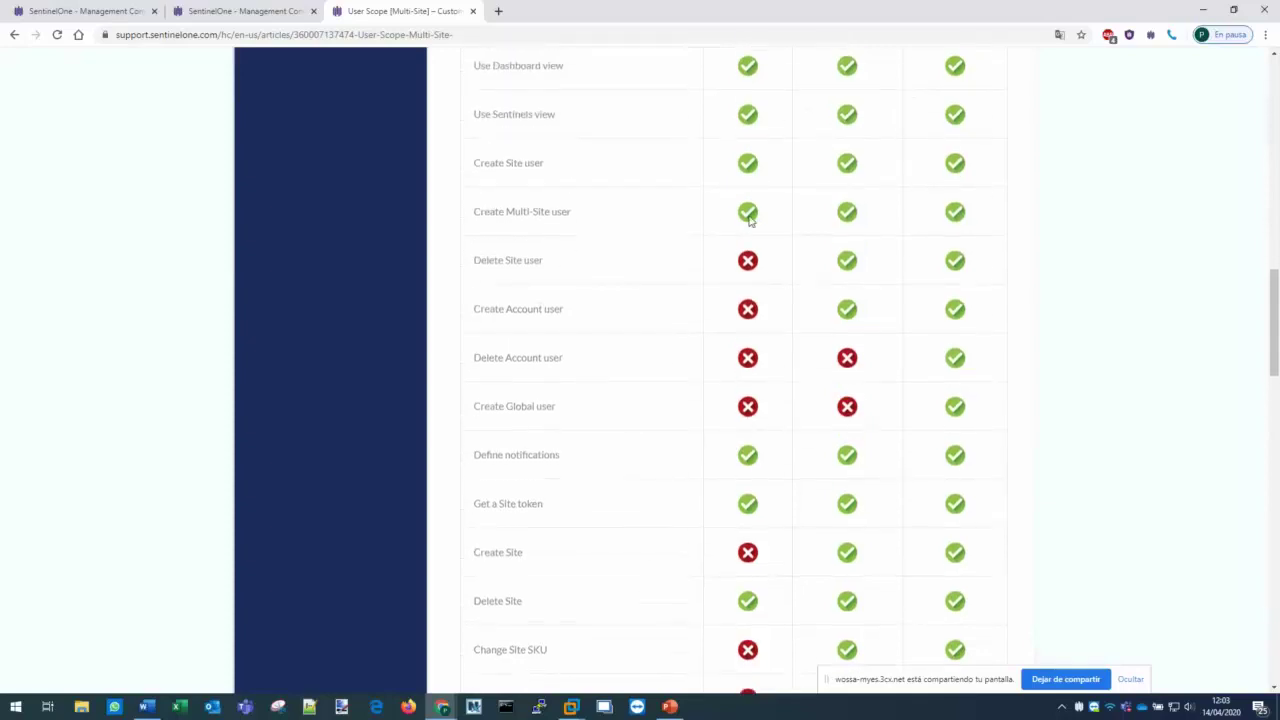
pyautogui.scroll(2, 752, 284)
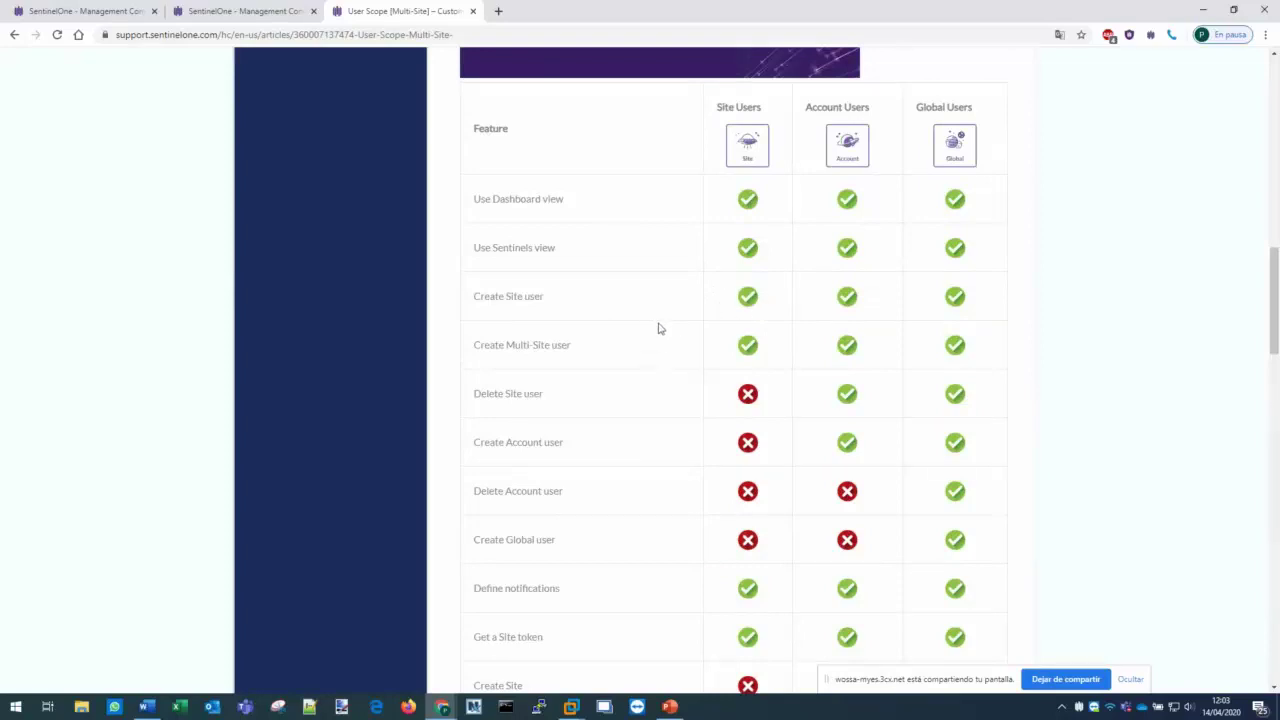
pyautogui.scroll(-1, 760, 368)
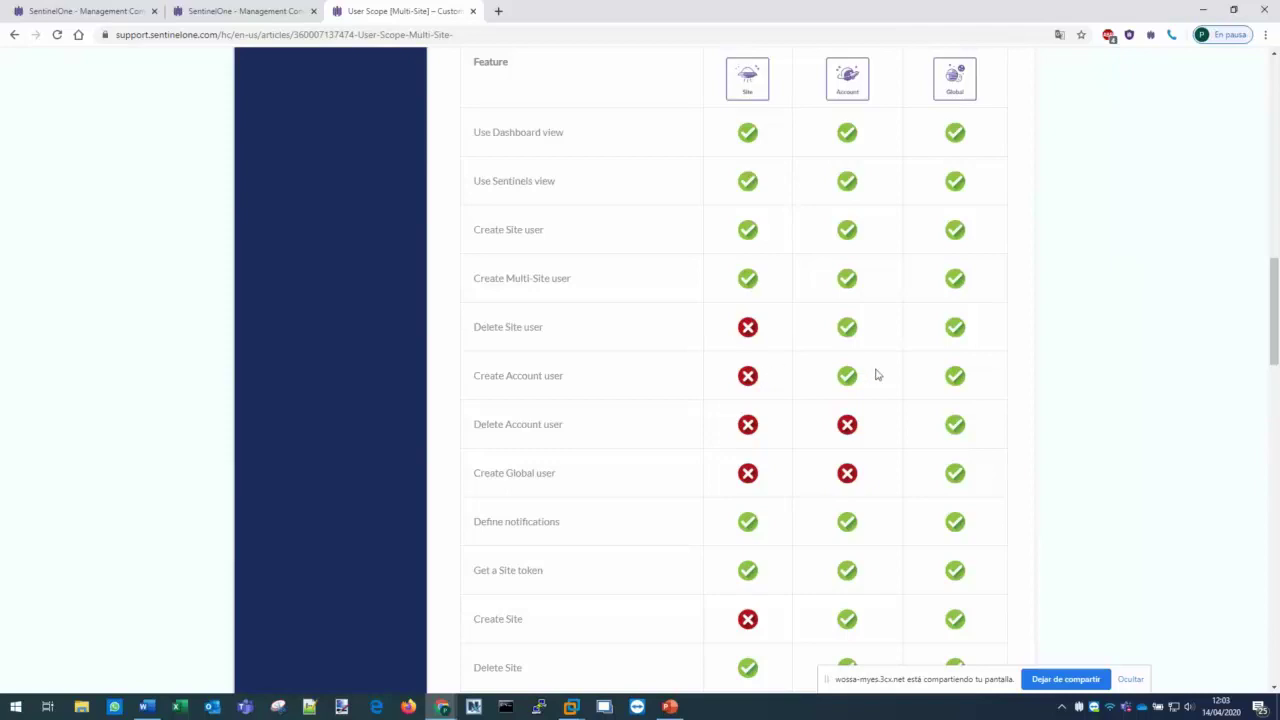
pyautogui.scroll(-3, 770, 367)
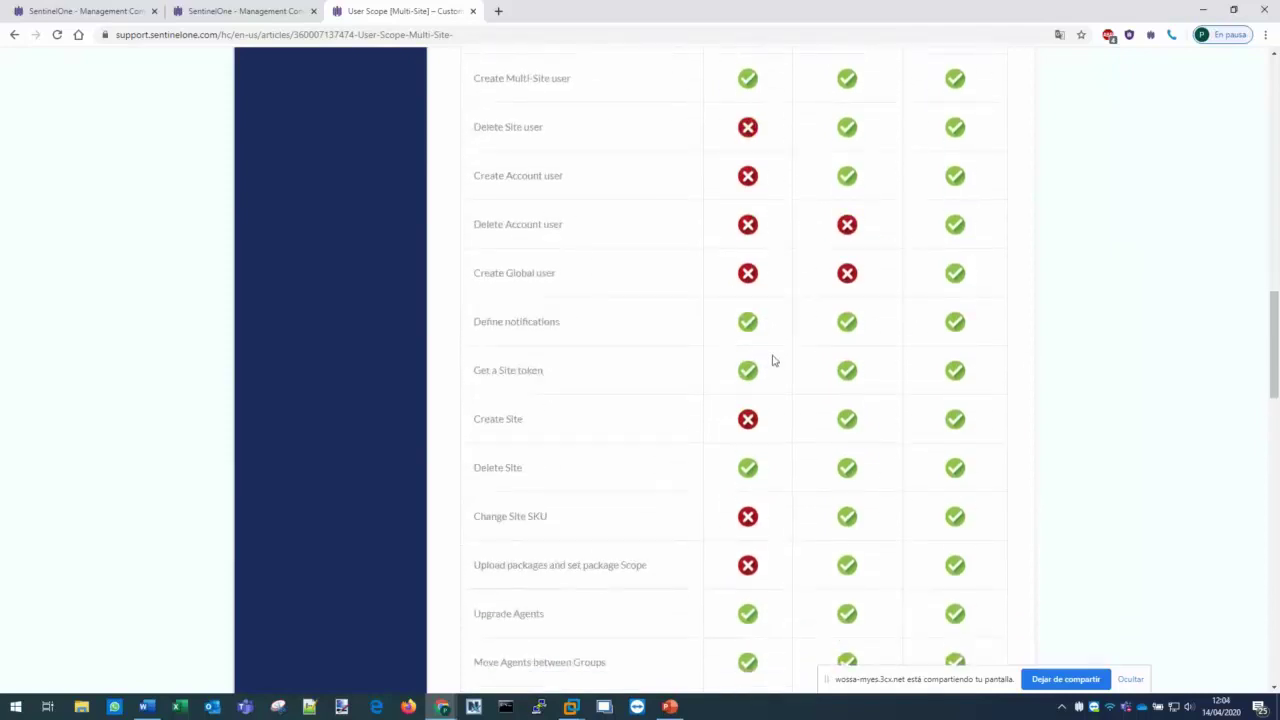
pyautogui.scroll(4, 772, 360)
pyautogui.scroll(2, 772, 360)
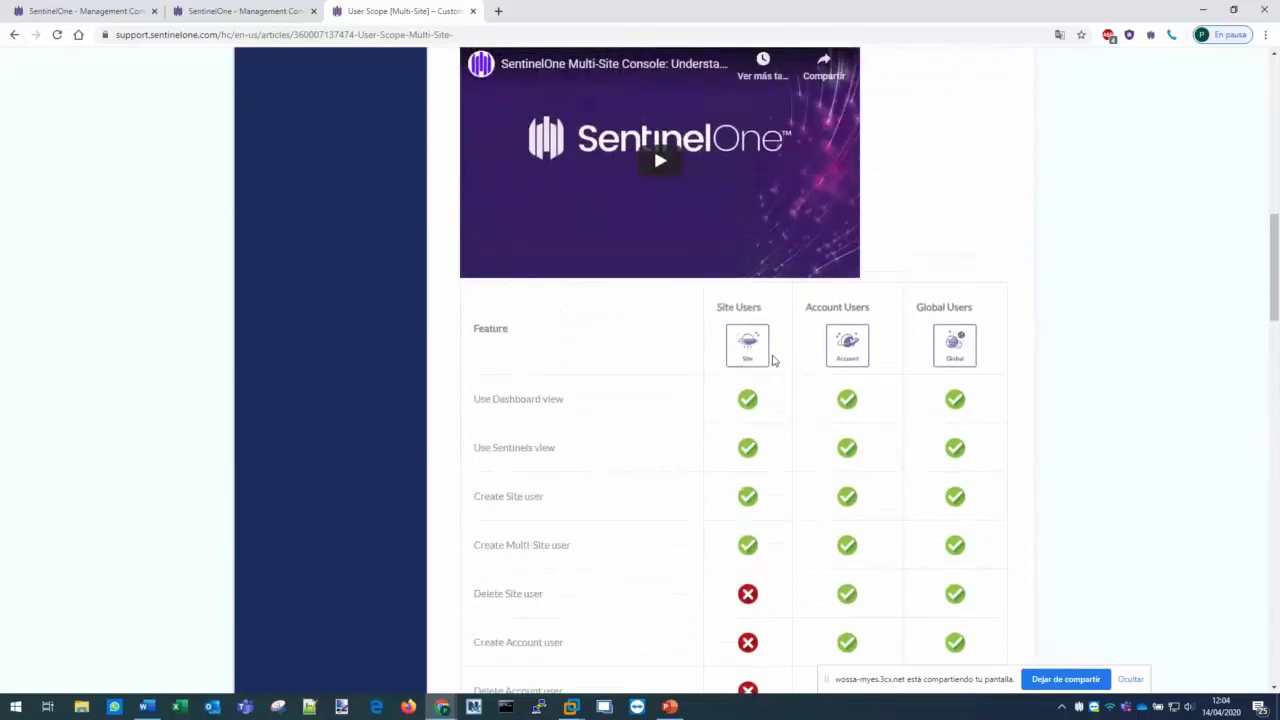
pyautogui.scroll(-2, 775, 362)
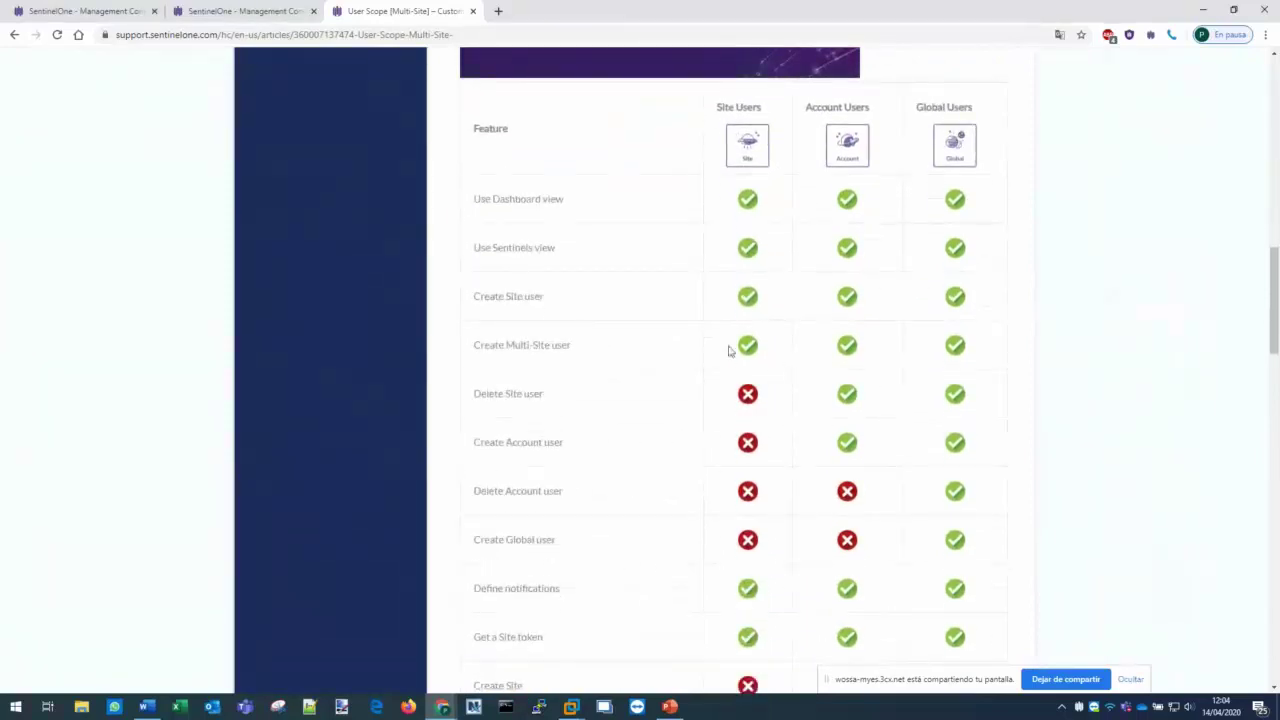
# Widen the Roles Description column, then review C-Level's Endpoints, Configuration and Exclusions permissions.
pyautogui.click(240, 11)
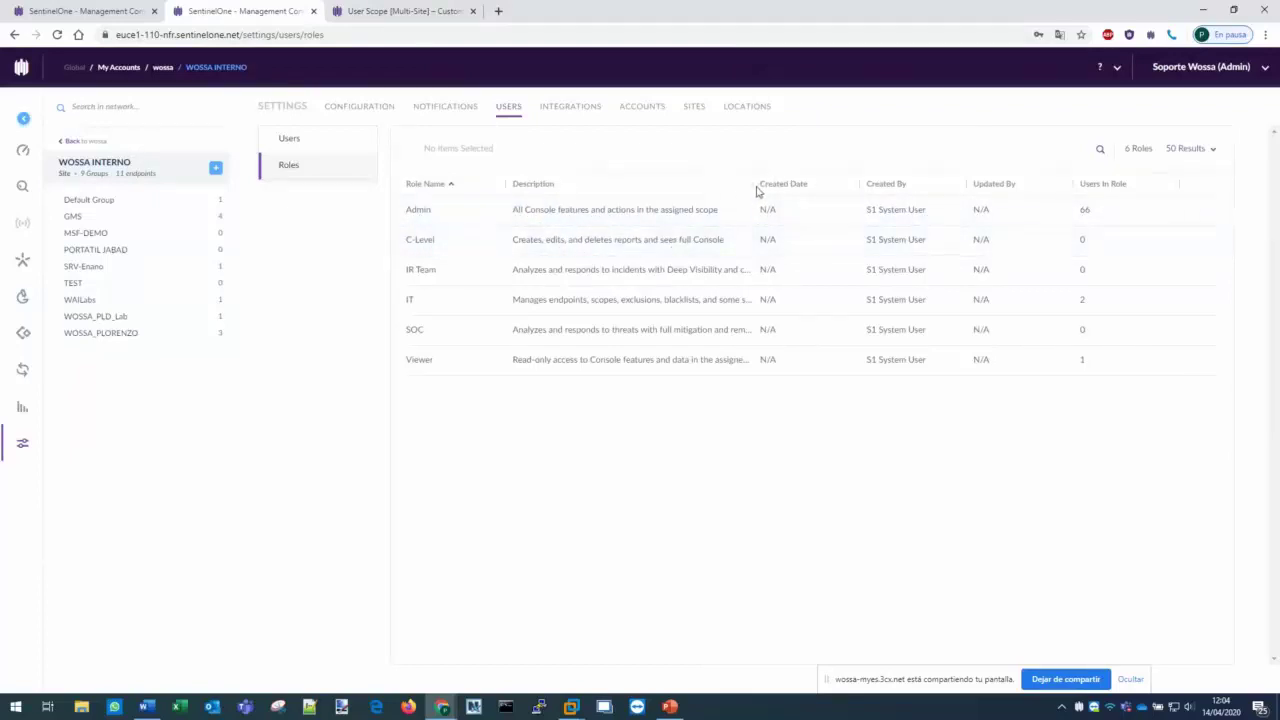
pyautogui.moveTo(751, 186); pyautogui.dragTo(910, 193)
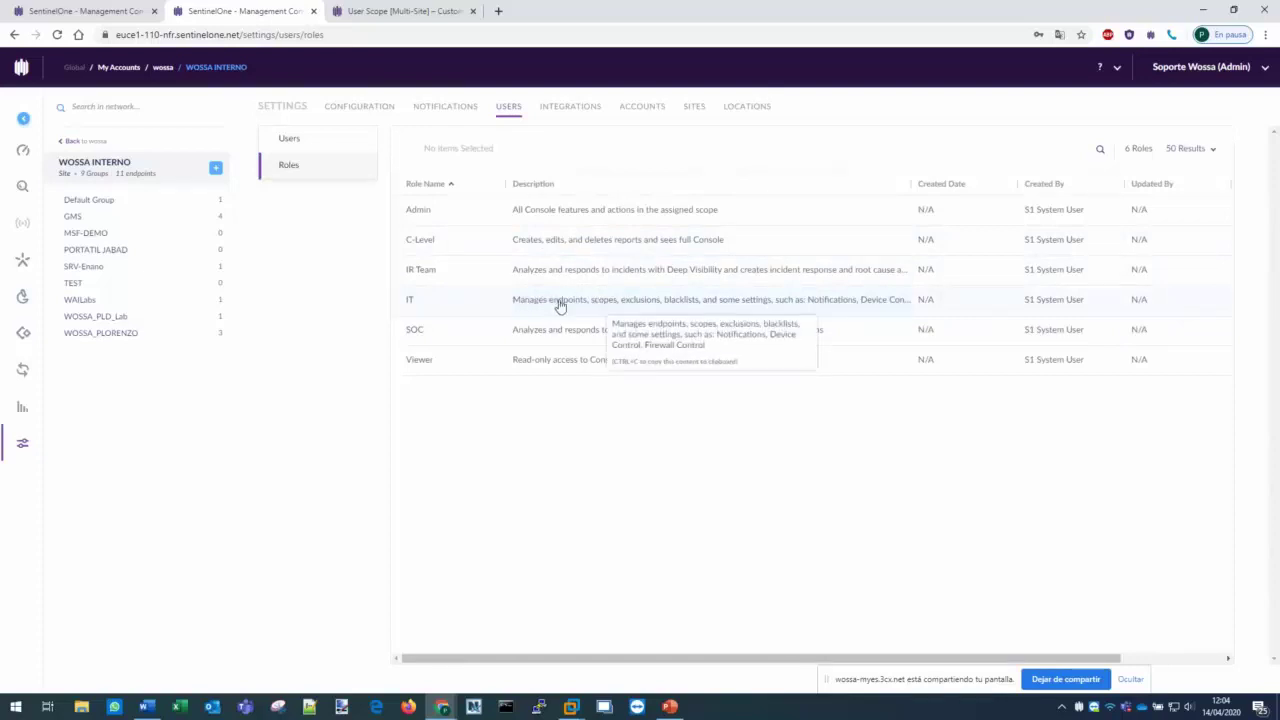
pyautogui.click(546, 240)
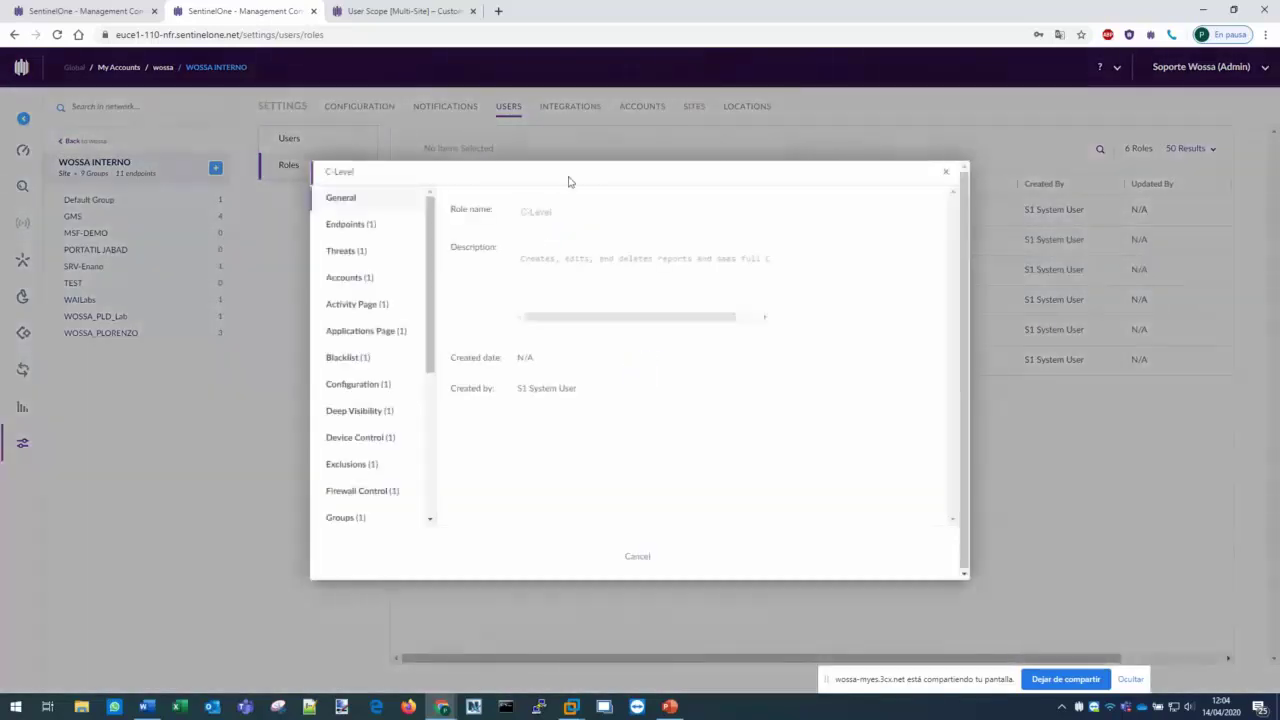
pyautogui.click(376, 228)
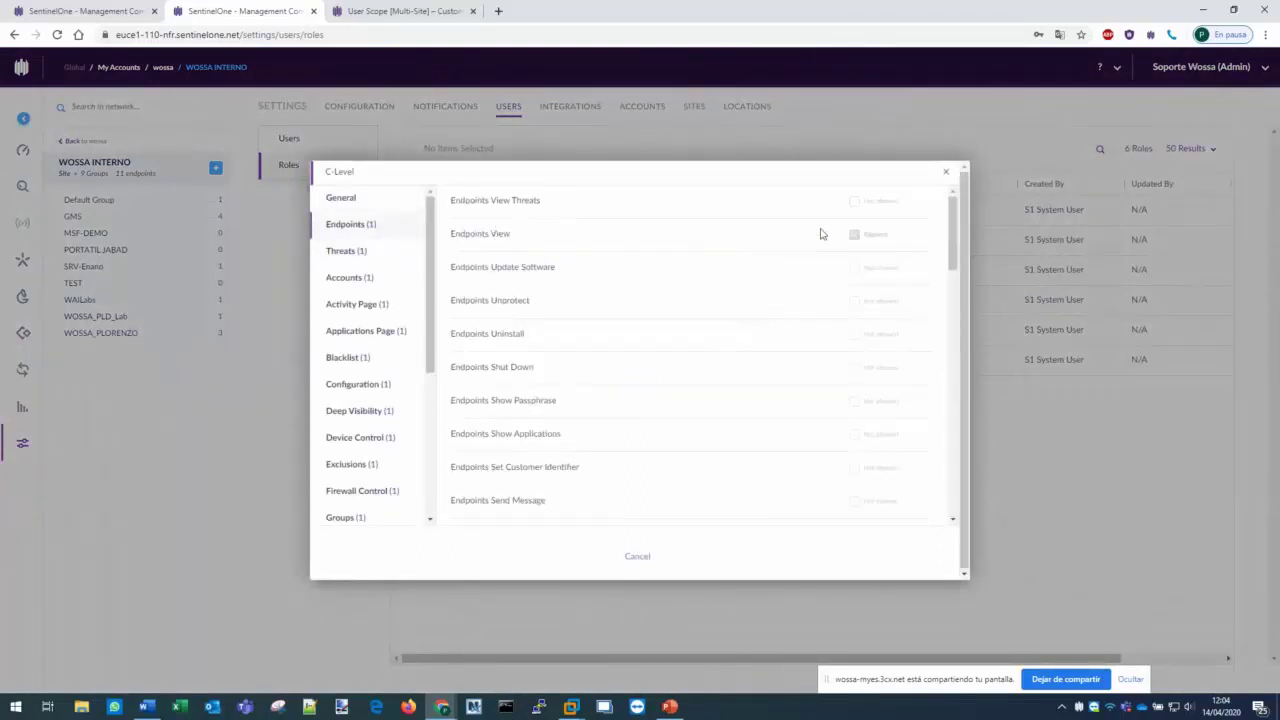
pyautogui.scroll(-6, 684, 348)
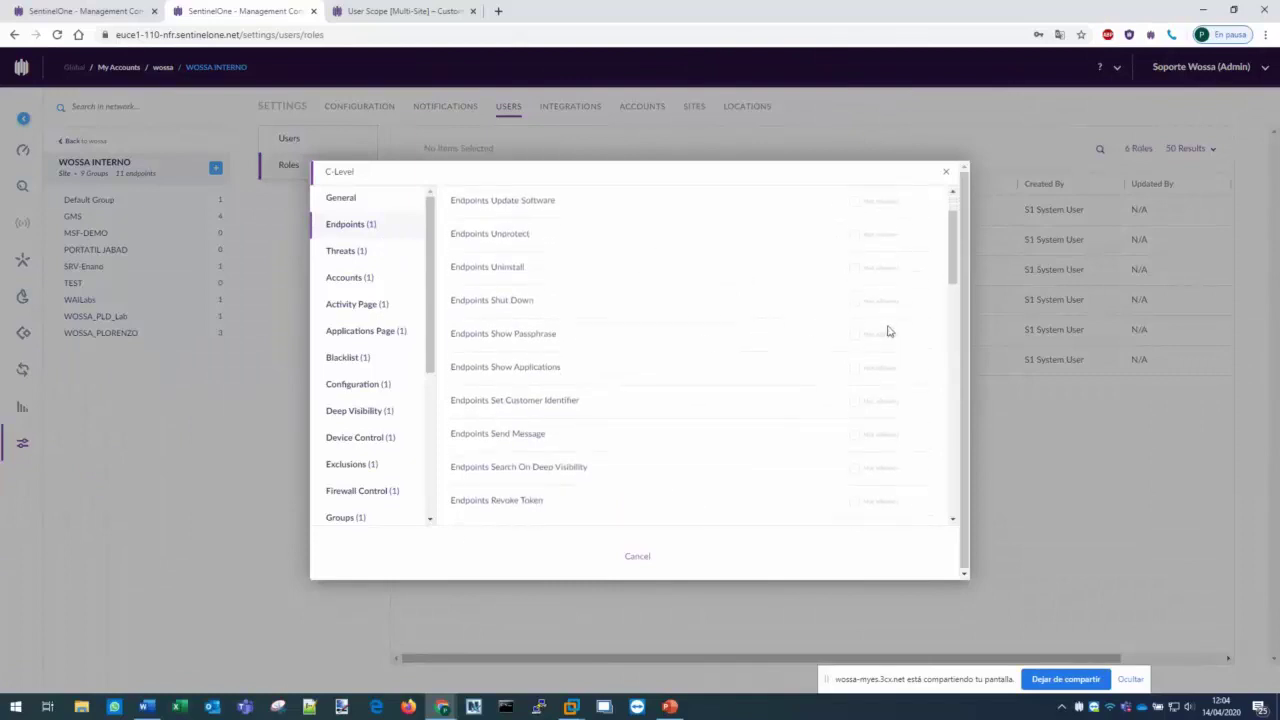
pyautogui.click(384, 389)
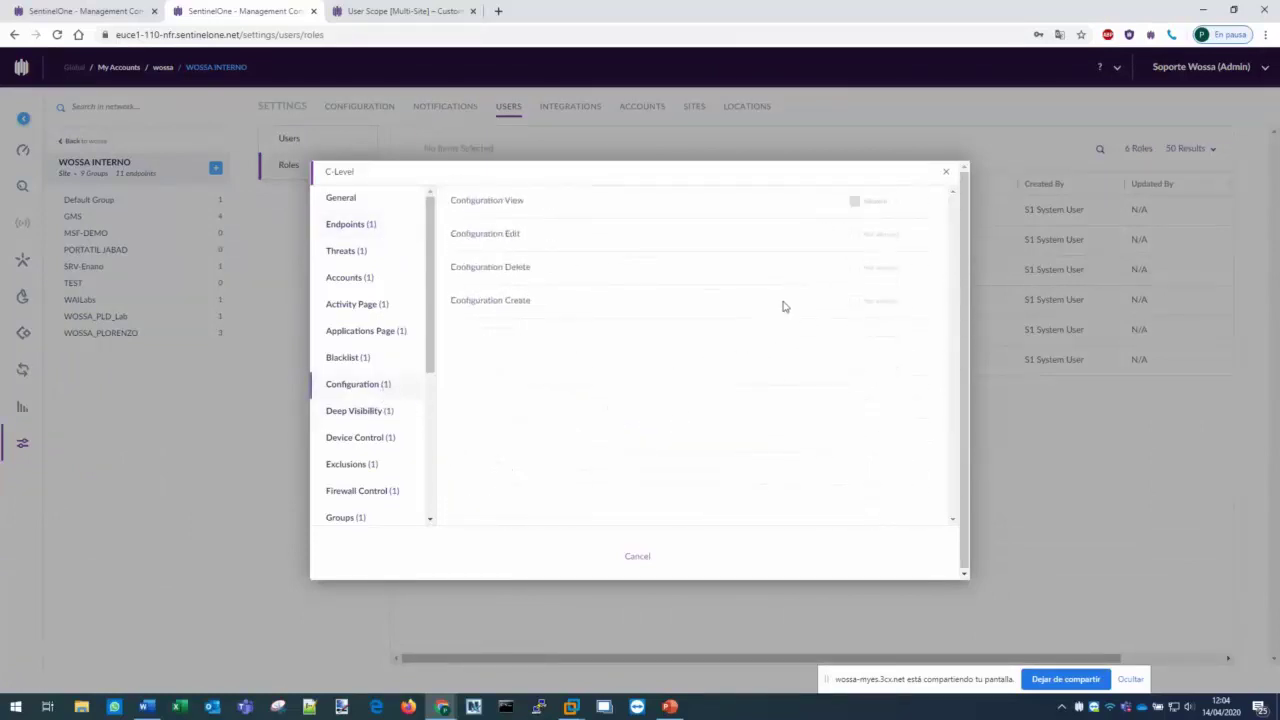
pyautogui.click(340, 465)
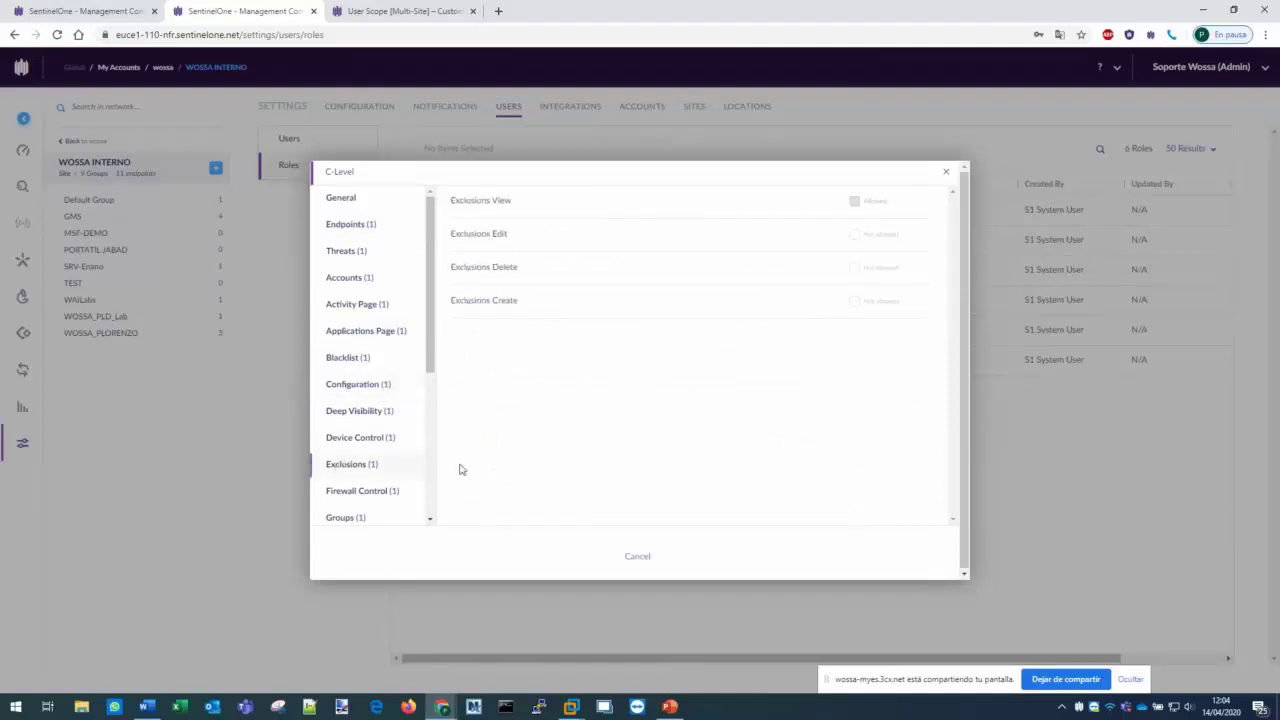
pyautogui.click(948, 175)
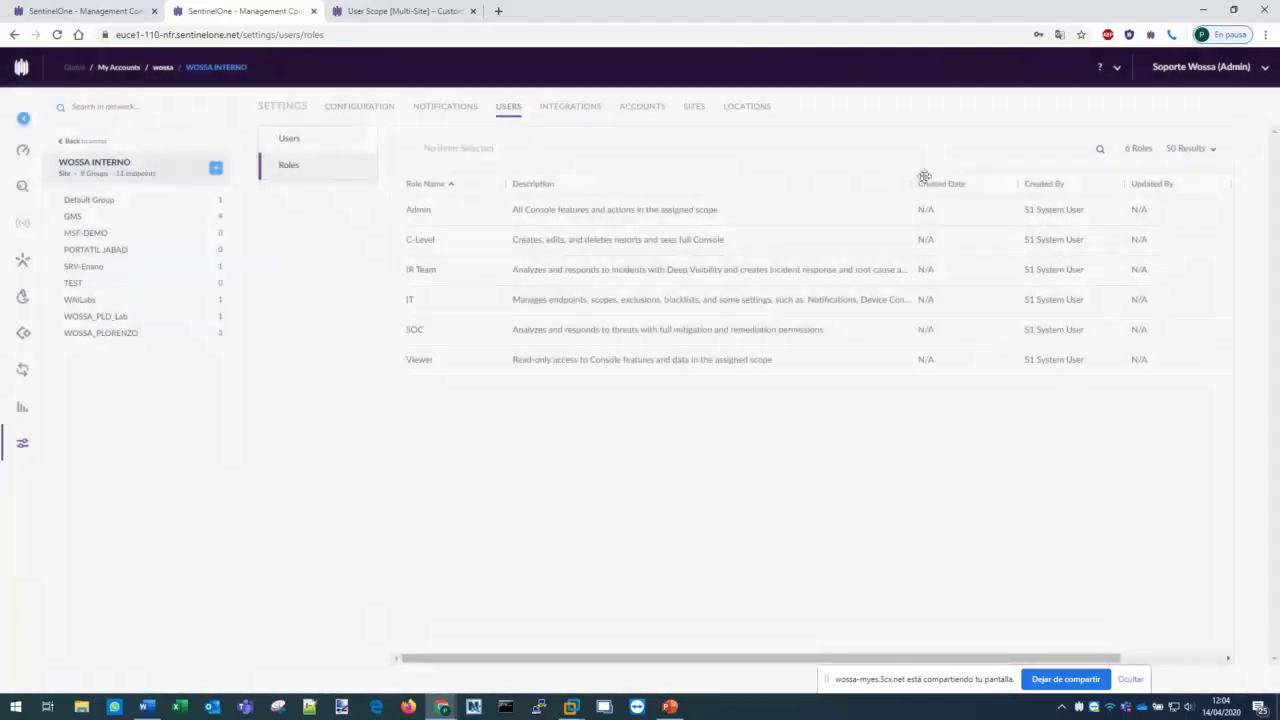
pyautogui.click(553, 305)
pyautogui.click(393, 226)
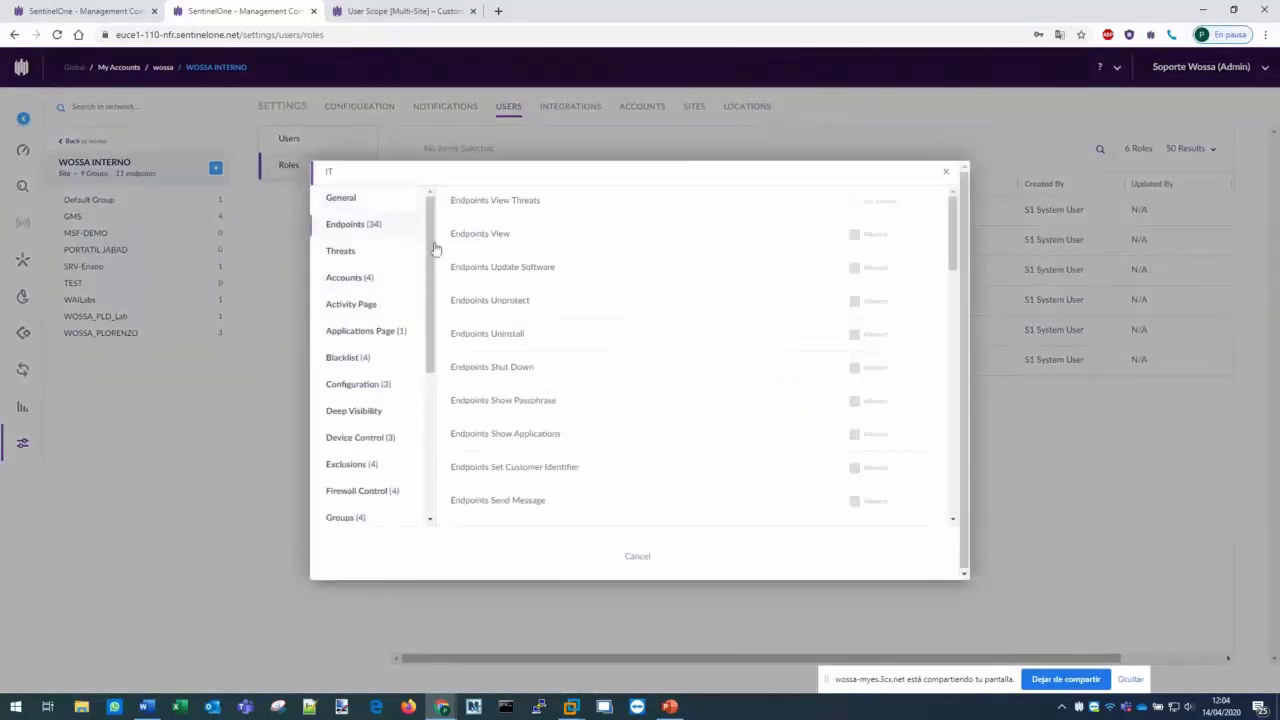
pyautogui.scroll(-3, 655, 338)
pyautogui.scroll(-1, 667, 332)
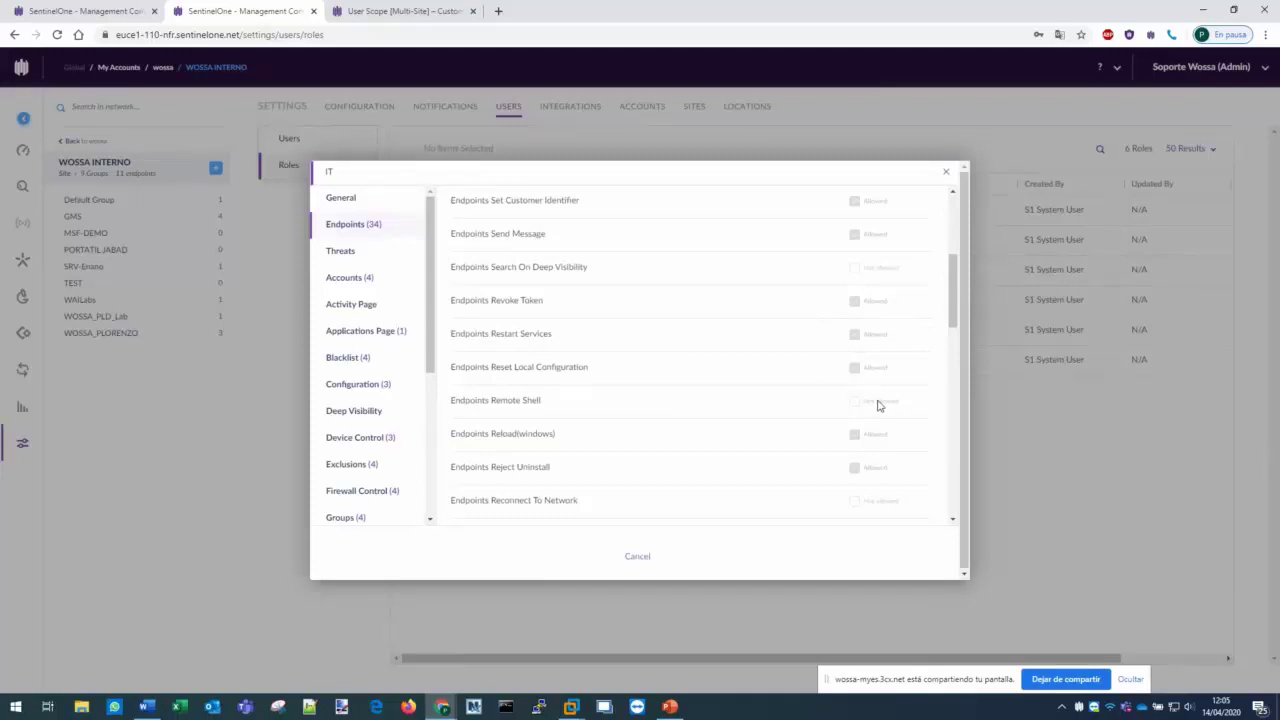
pyautogui.scroll(-1, 877, 405)
pyautogui.scroll(-3, 411, 400)
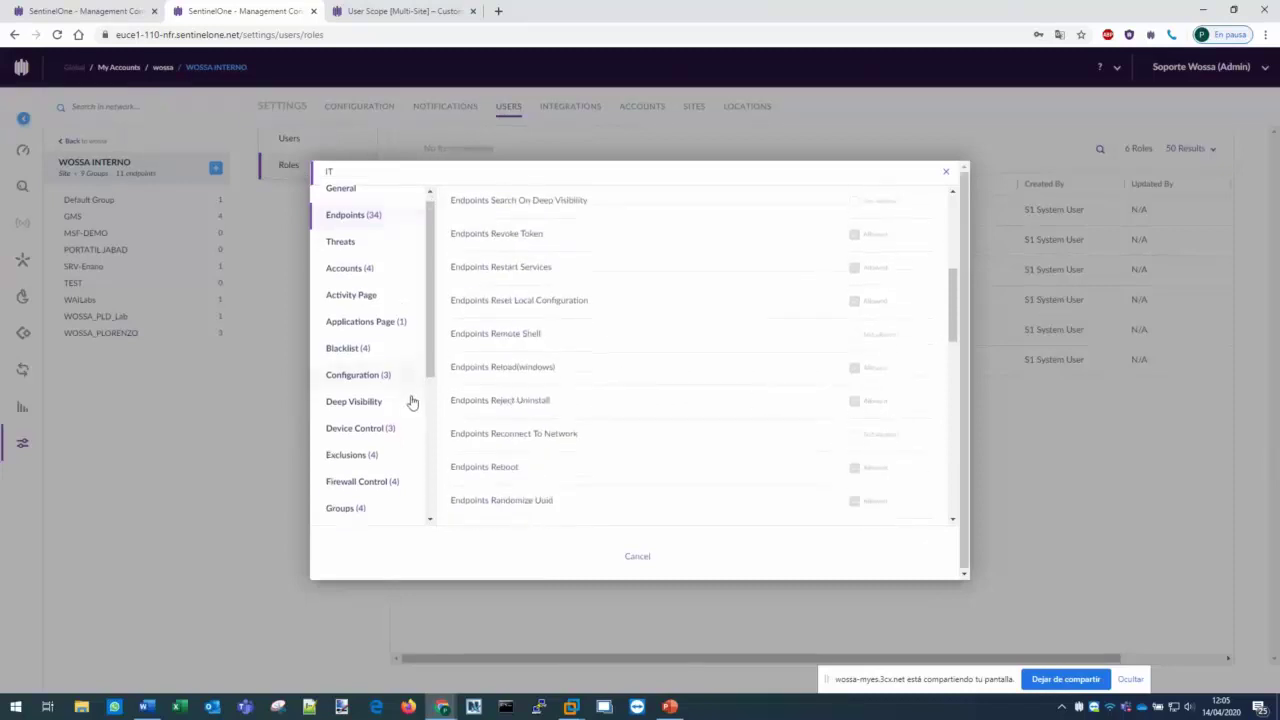
pyautogui.scroll(-1, 405, 405)
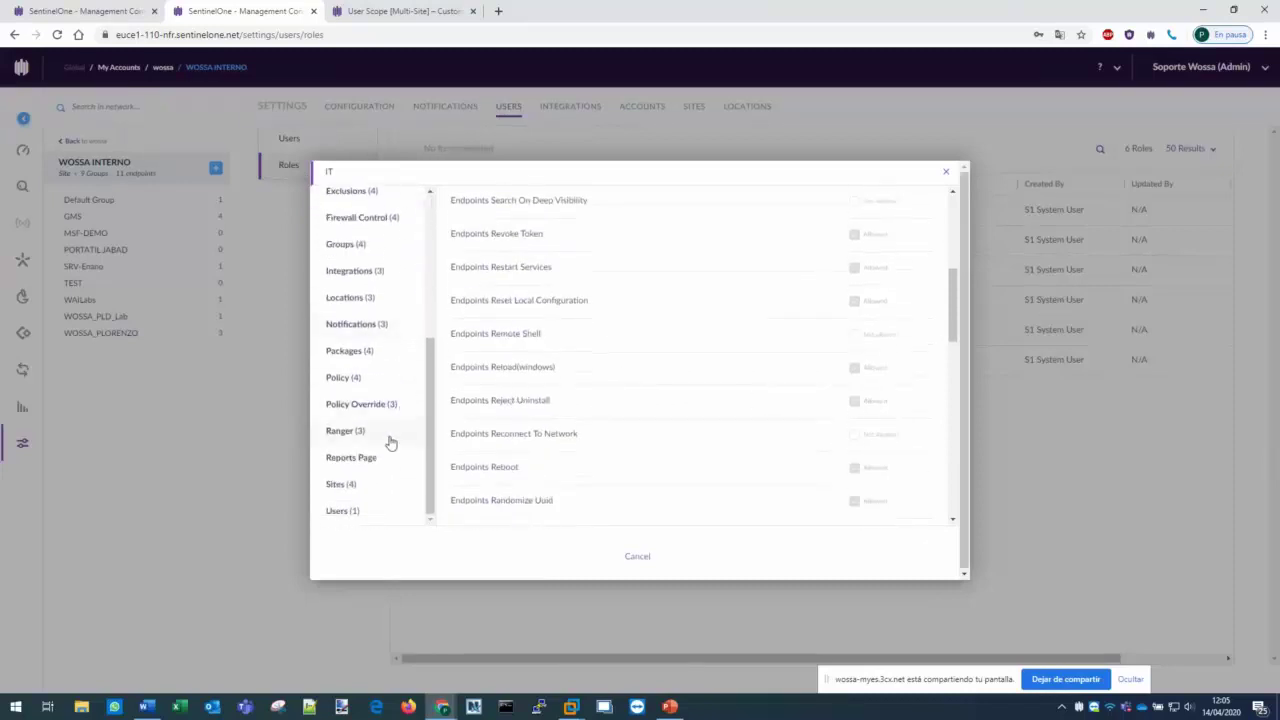
pyautogui.click(391, 438)
pyautogui.click(389, 386)
pyautogui.click(372, 297)
pyautogui.click(350, 244)
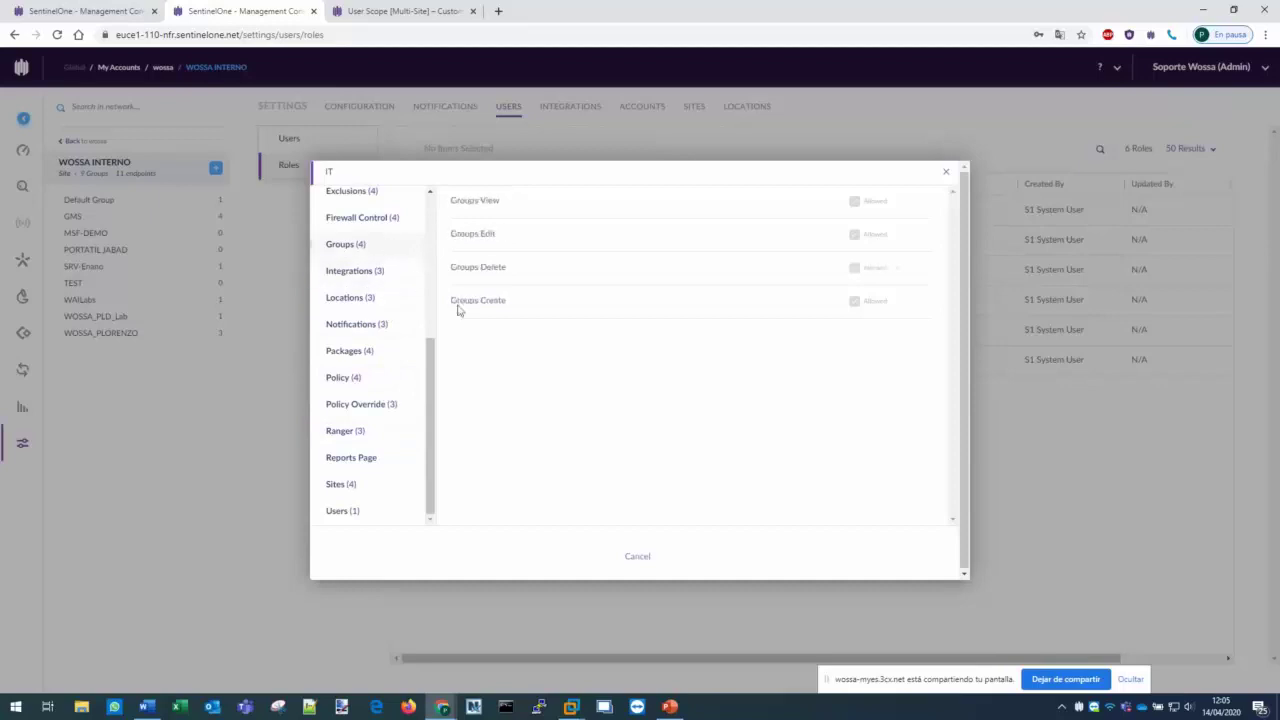
pyautogui.click(944, 175)
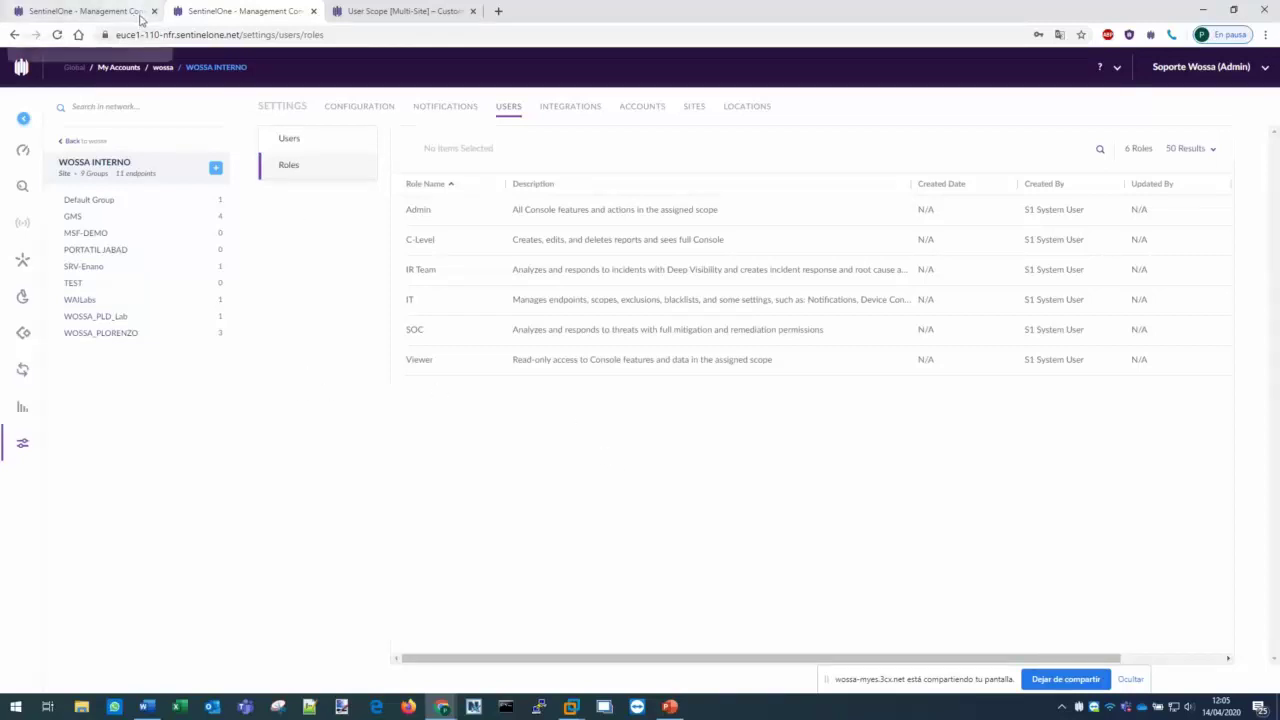
# Change the user's WOSSA INTERNO scope-of-access role to Admin and save.
pyautogui.click(287, 139)
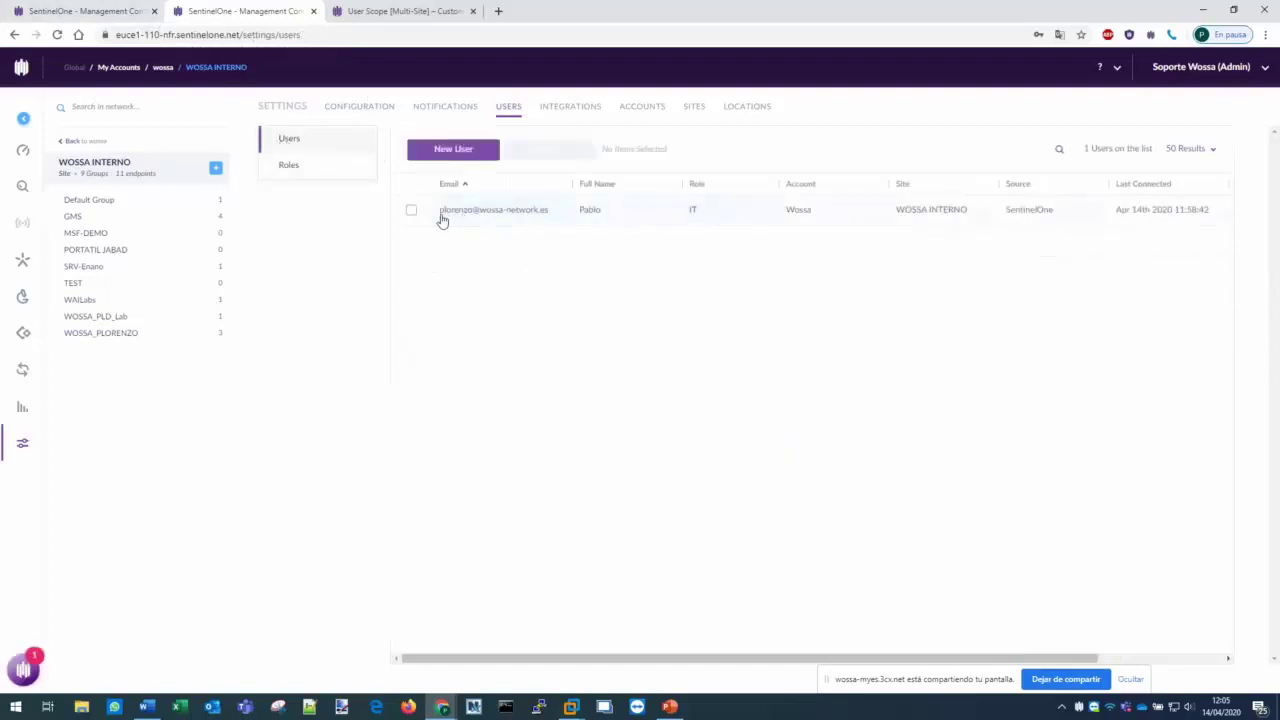
pyautogui.click(442, 212)
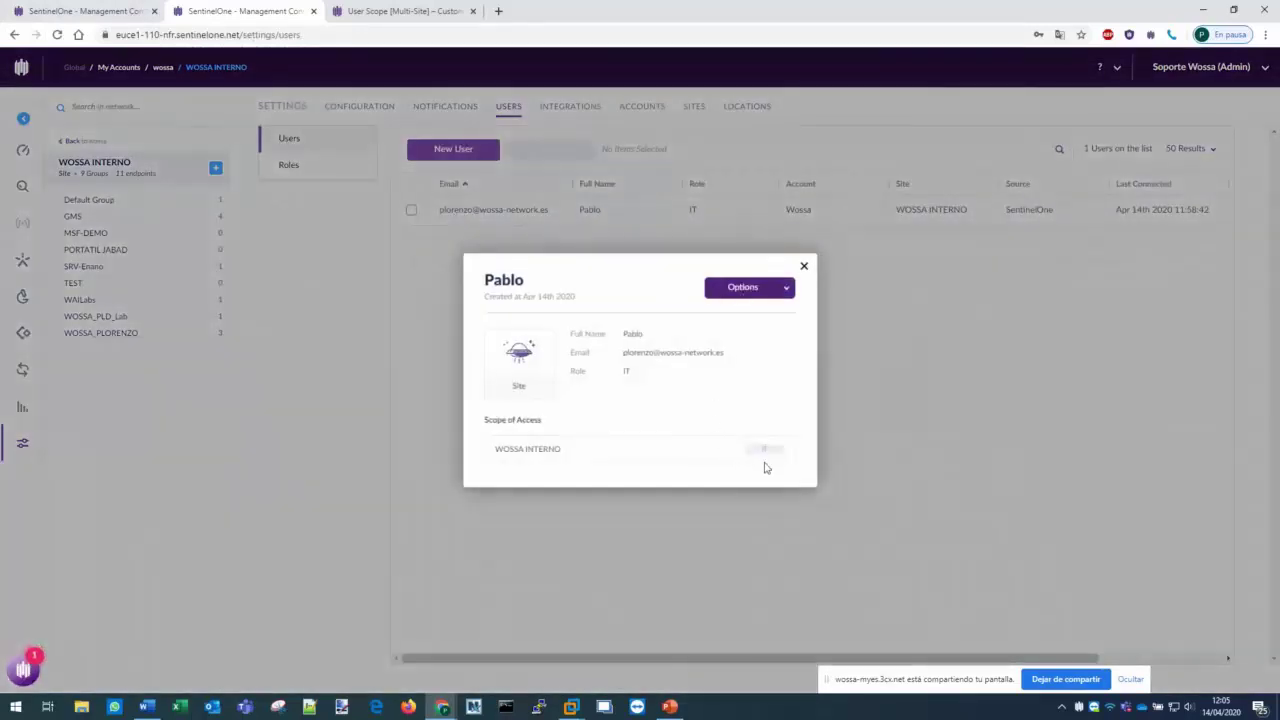
pyautogui.click(740, 298)
pyautogui.click(741, 378)
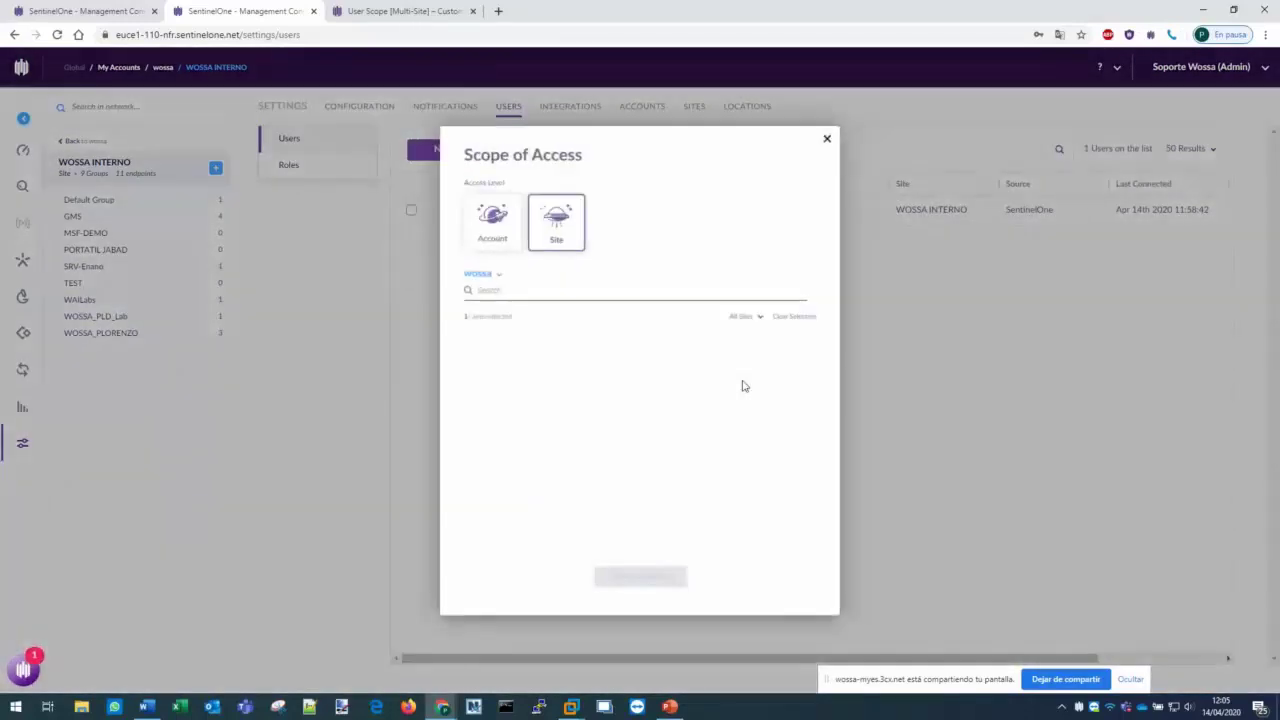
pyautogui.click(633, 342)
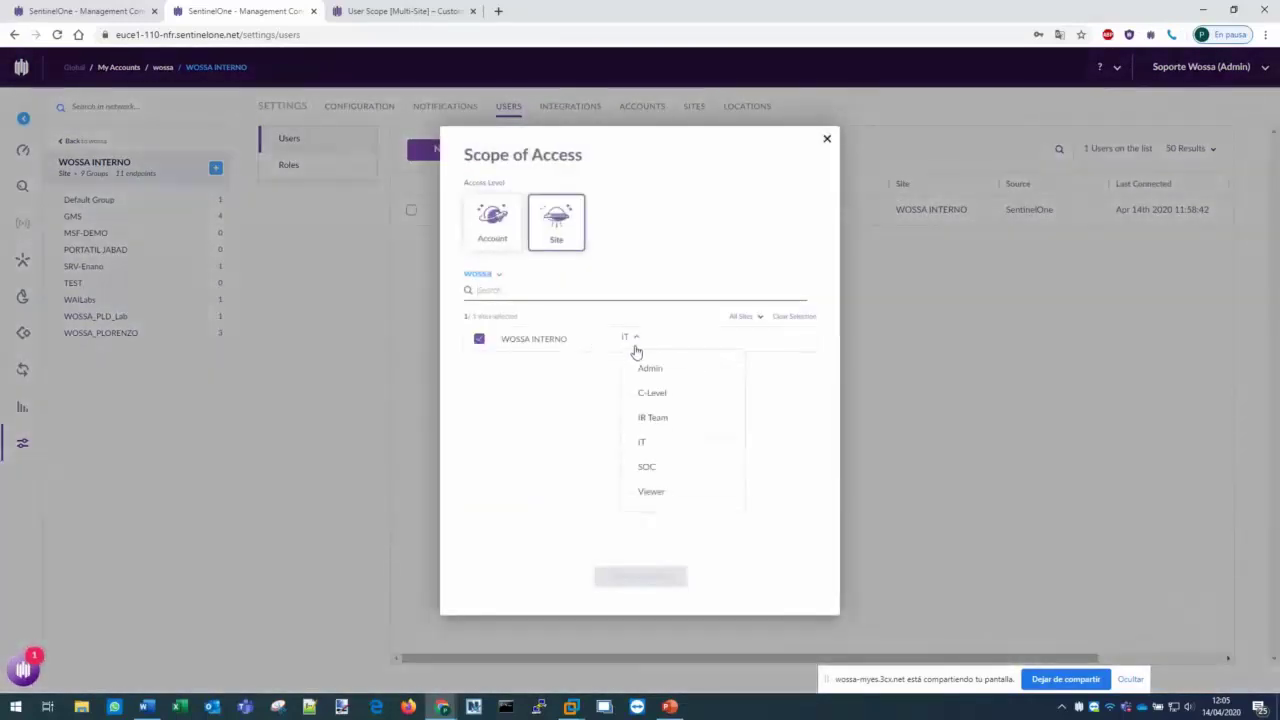
pyautogui.click(643, 368)
pyautogui.click(633, 577)
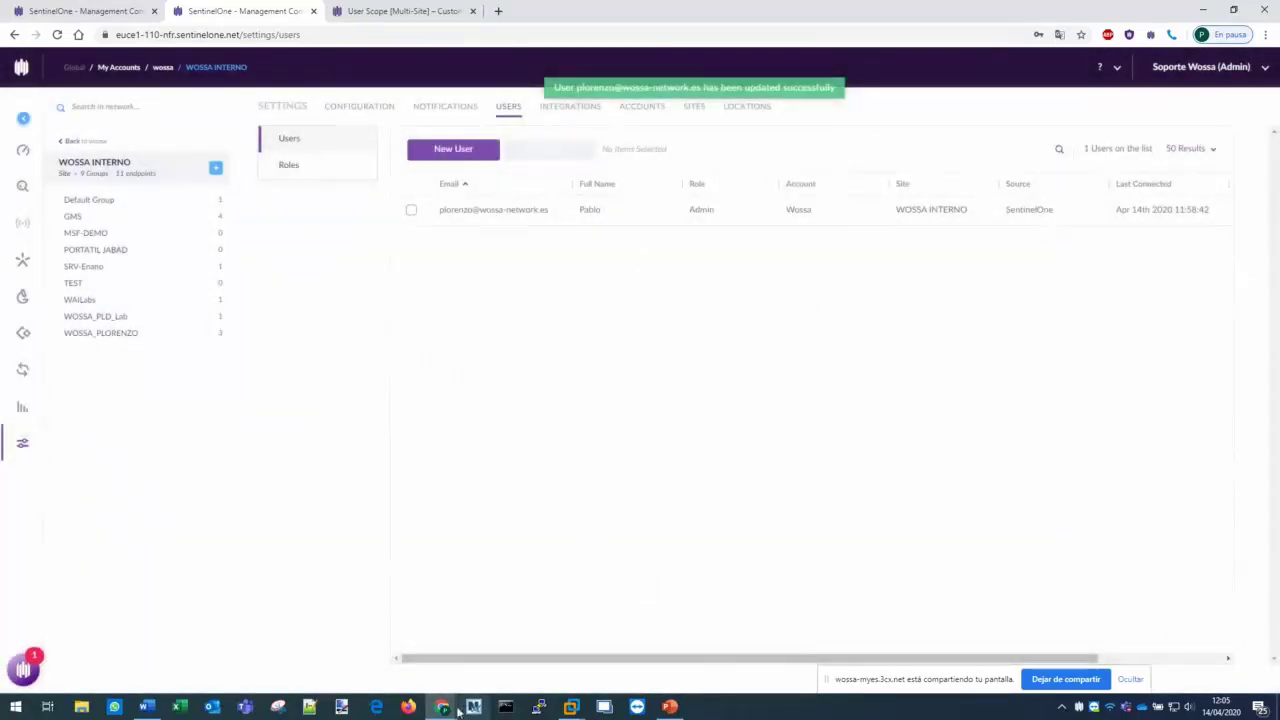
# Log out of the IT session in the private console window.
pyautogui.moveTo(443, 706)
pyautogui.click(644, 655)
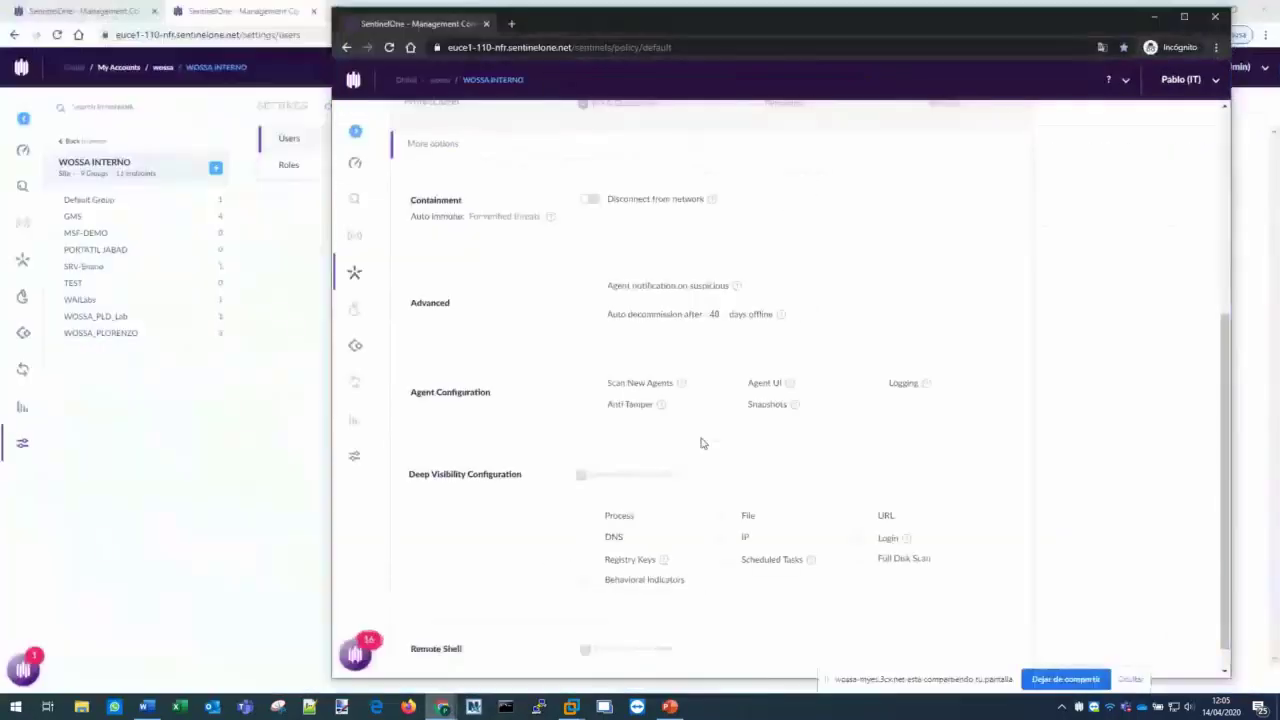
pyautogui.click(1190, 87)
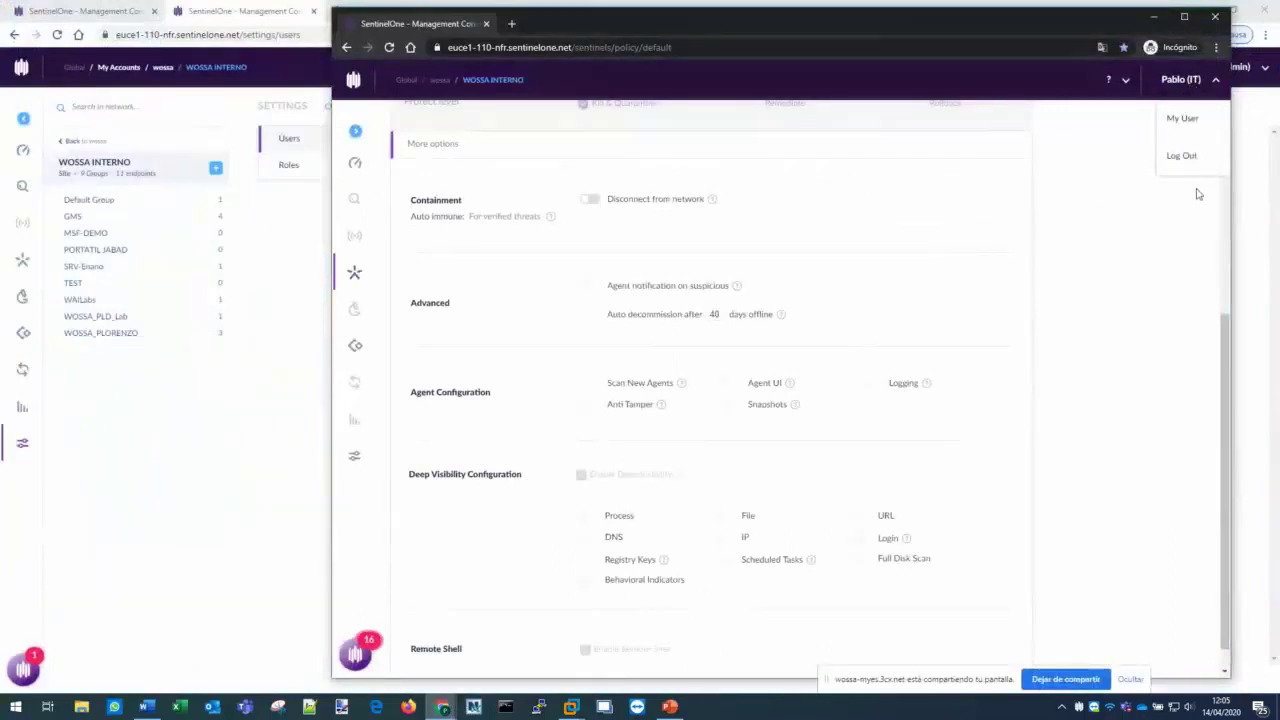
pyautogui.click(1189, 160)
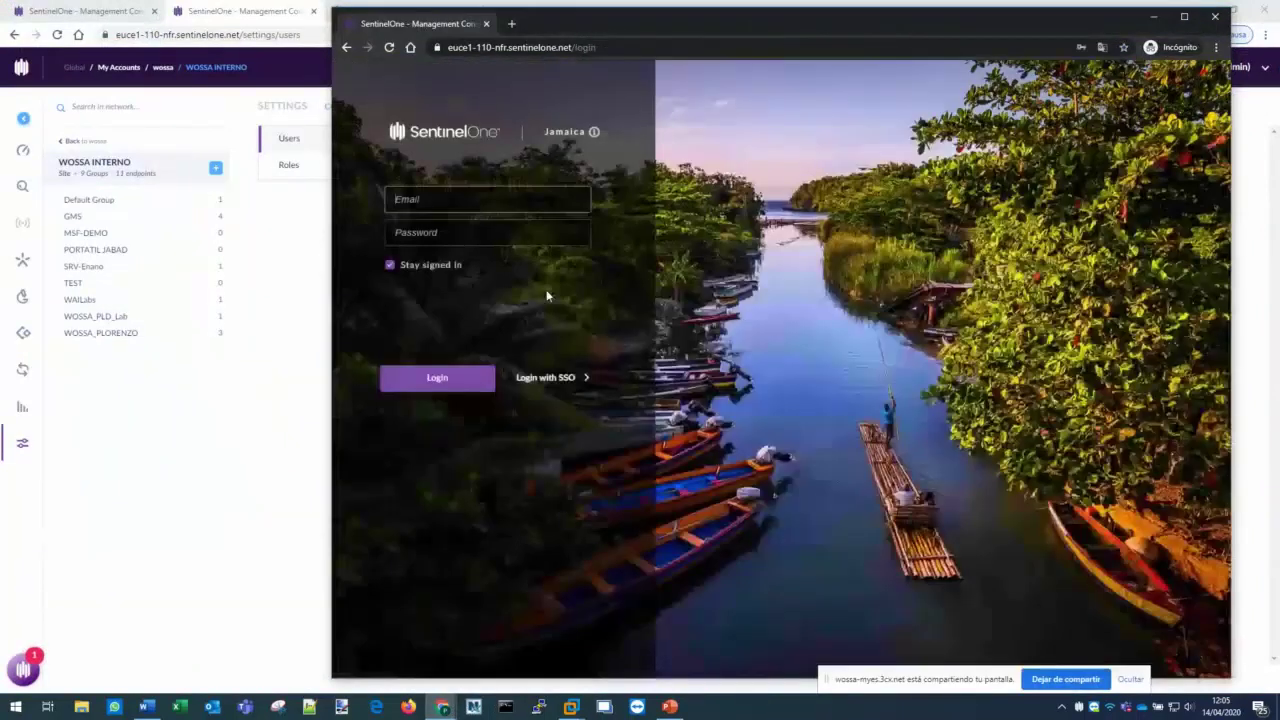
# Sign back in with the user's email and password, retyping the rejected password.
pyautogui.click(448, 199)
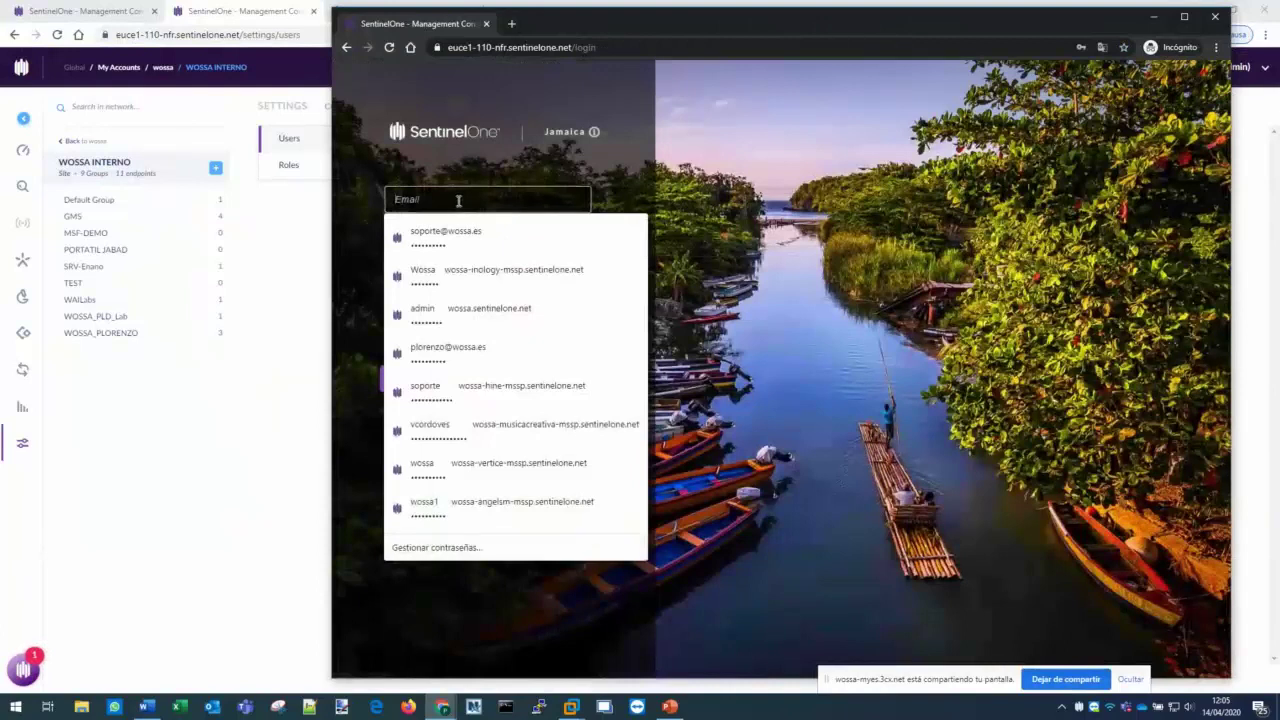
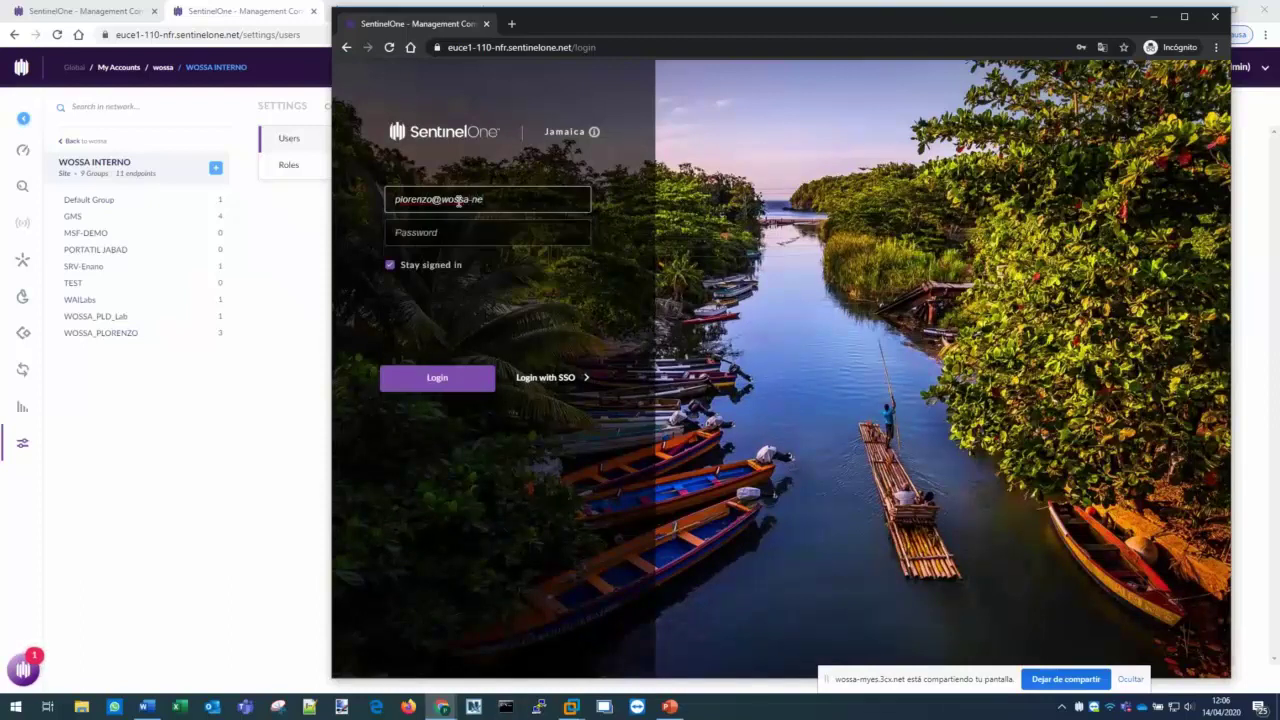
pyautogui.press('Tab')
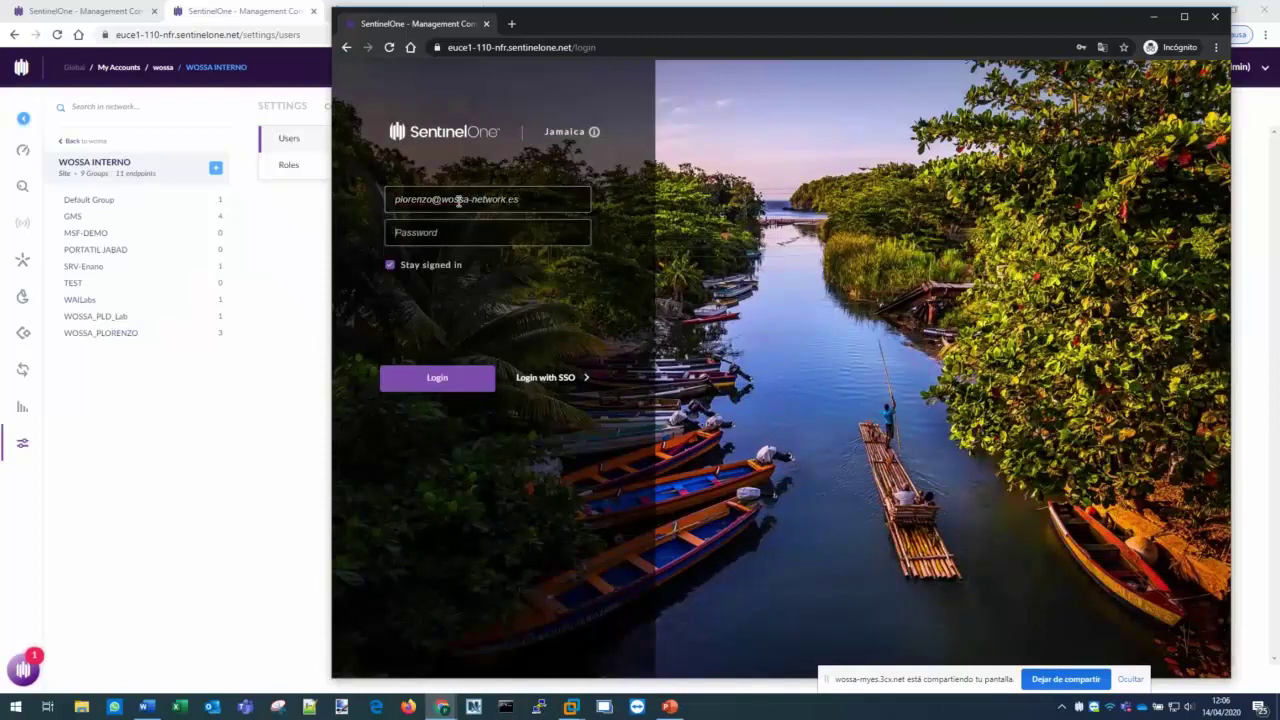
pyautogui.write('*********')
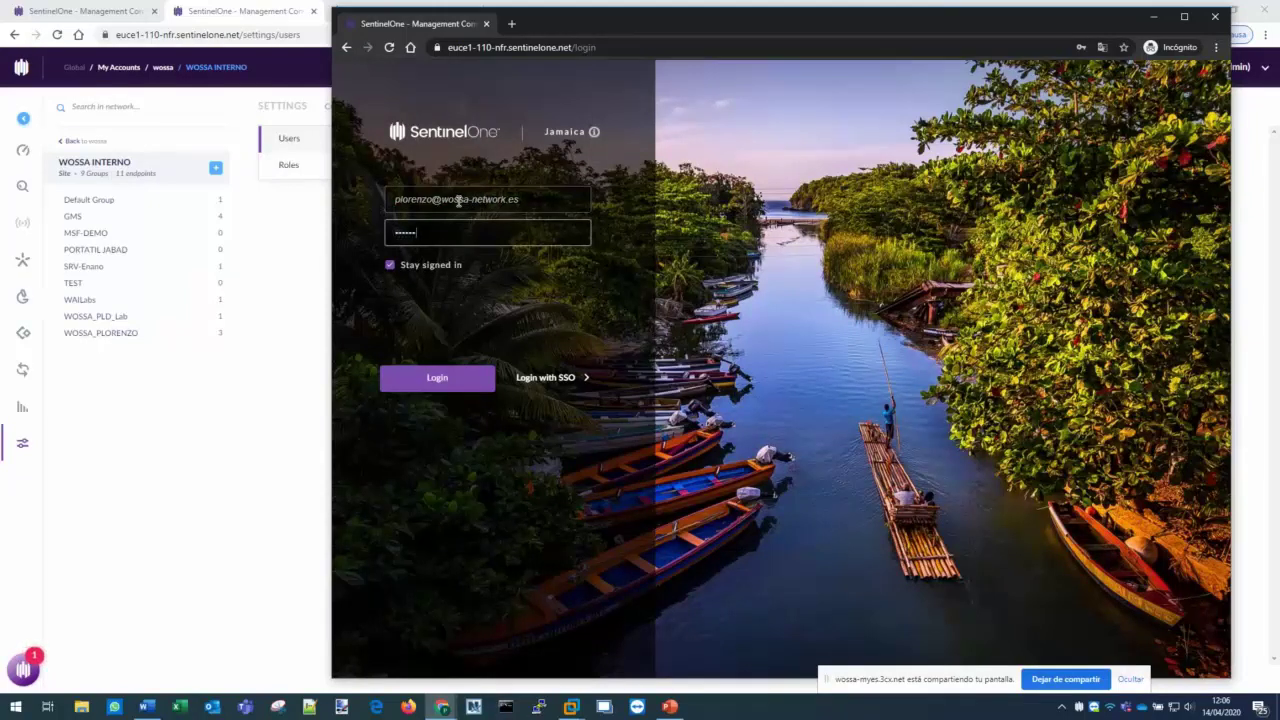
pyautogui.press('Return')
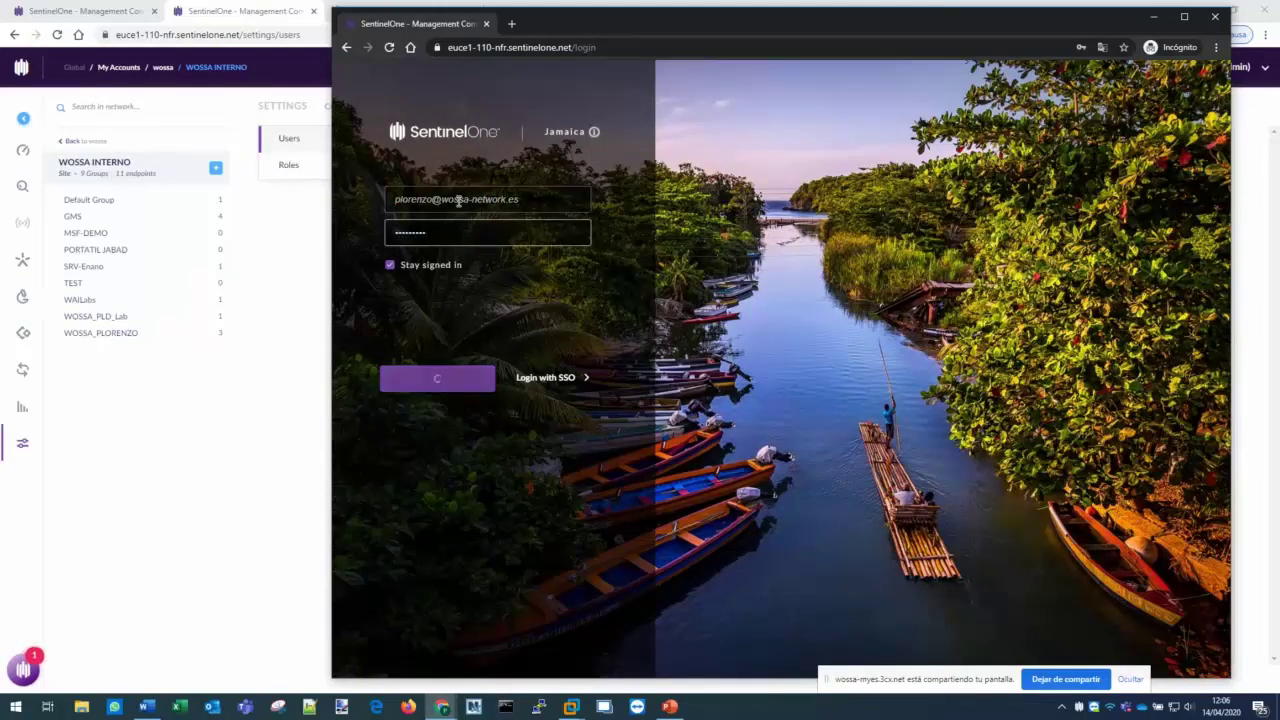
pyautogui.press('BackSpace')
pyautogui.press('BackSpace')
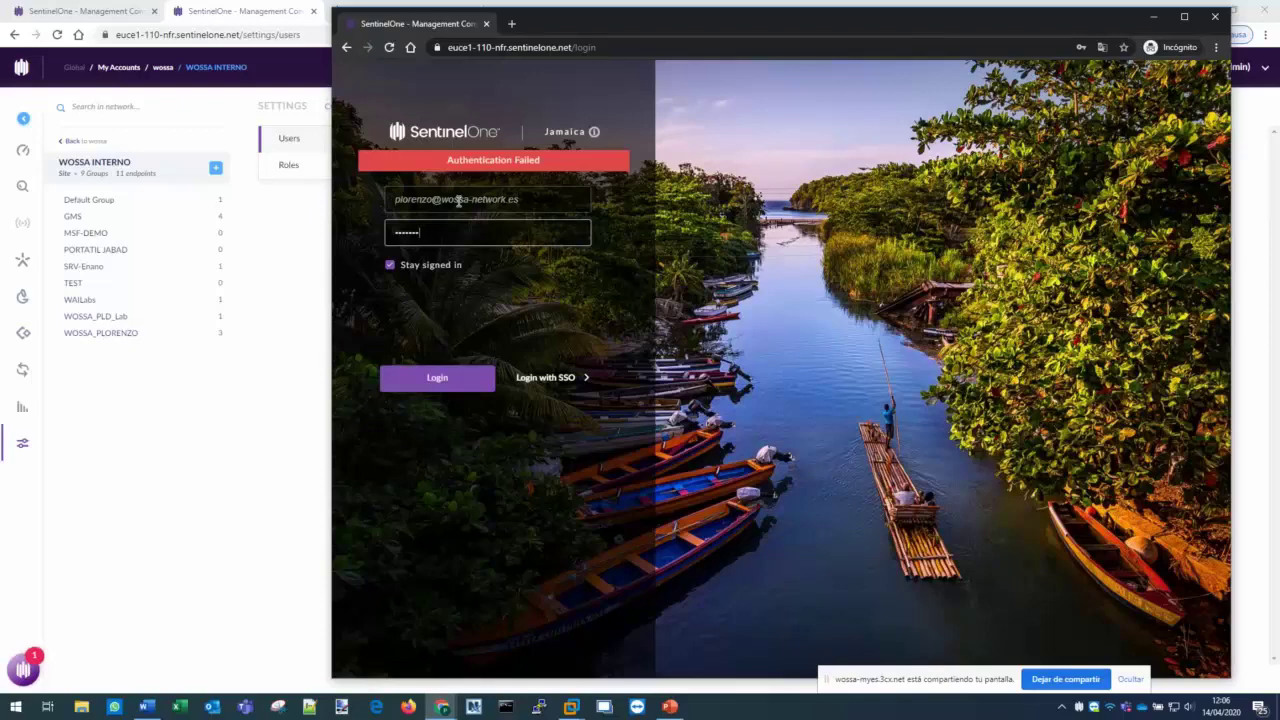
pyautogui.press('BackSpace')
pyautogui.press('BackSpace')
pyautogui.press('BackSpace')
pyautogui.press('BackSpace')
pyautogui.press('BackSpace')
pyautogui.press('BackSpace')
pyautogui.press('BackSpace')
pyautogui.write('********')
pyautogui.press('Return')
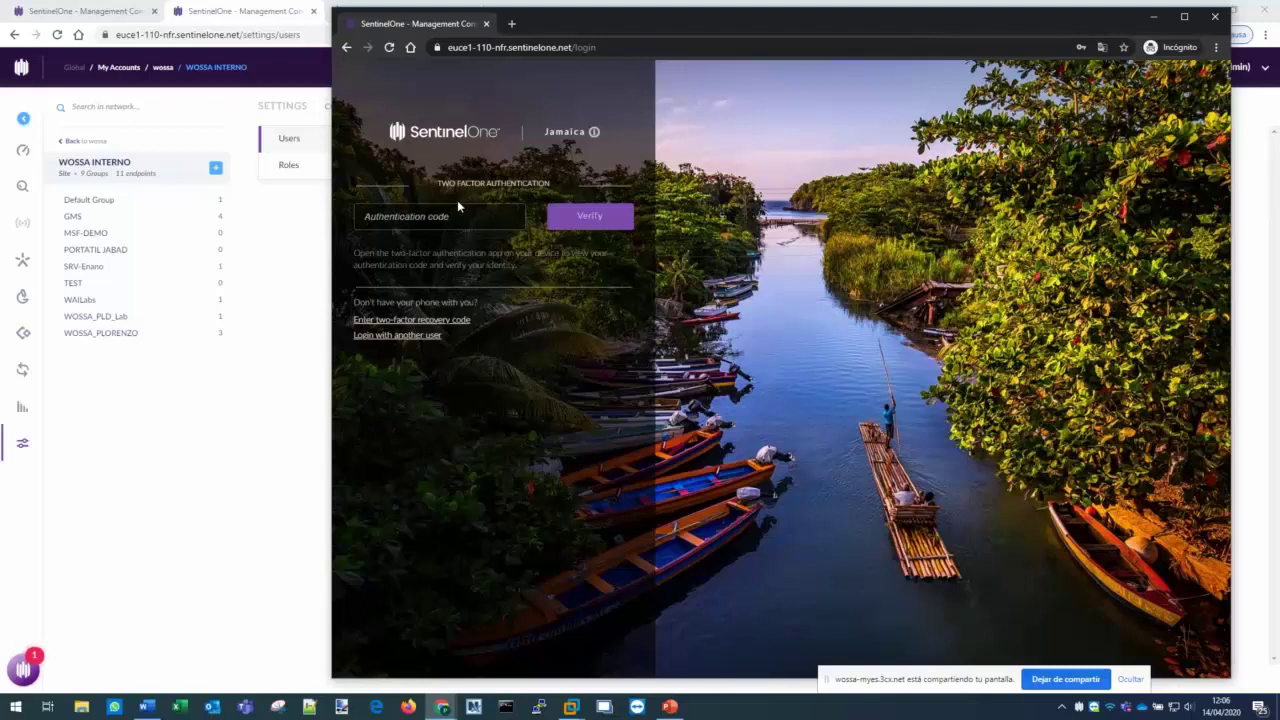
# Enter the two-factor authentication code to complete the Admin sign-in.
pyautogui.click(425, 228)
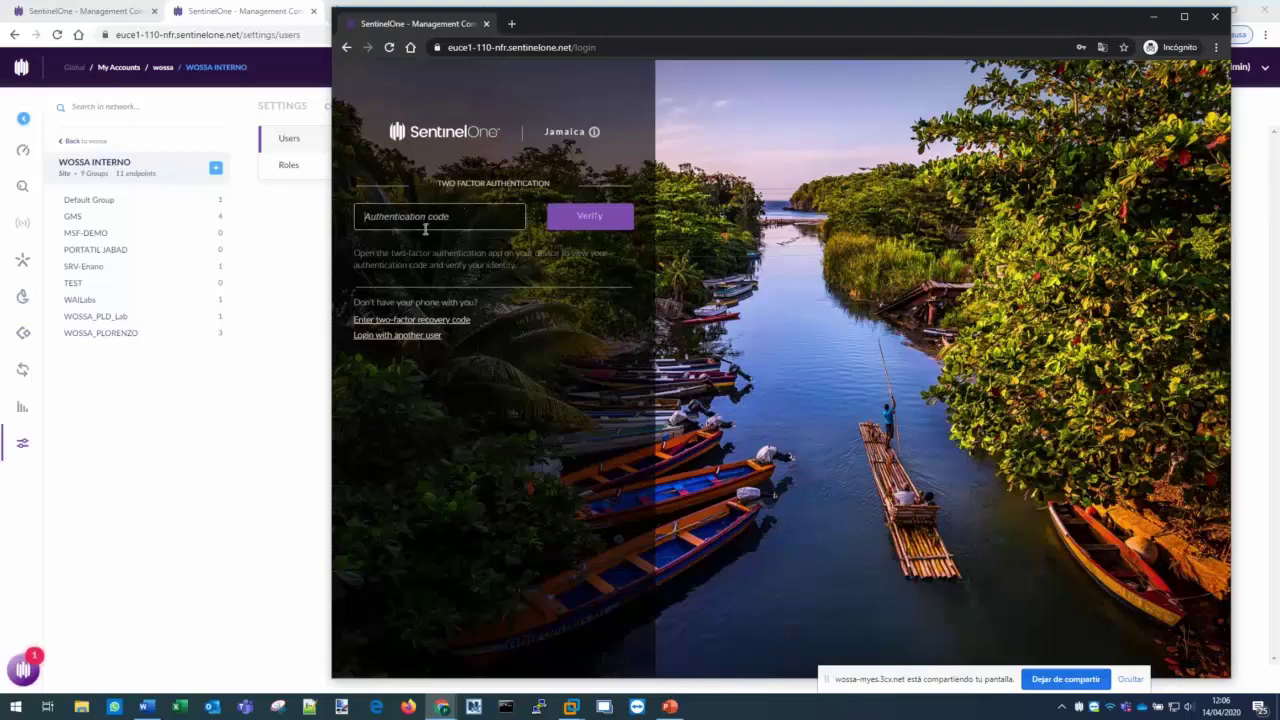
pyautogui.press('Return')
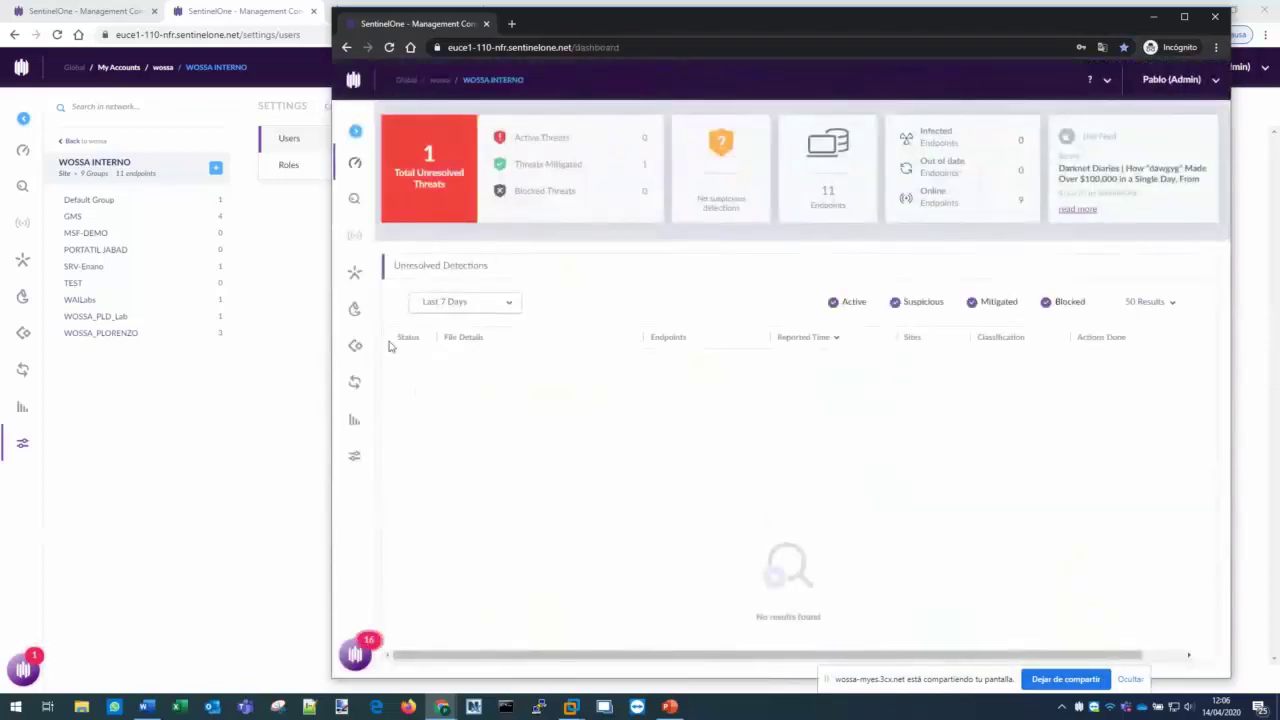
# Scope the console to the WOSSA_PLD_Lab group and select PLDWIN10LAB in Endpoints.
pyautogui.click(370, 145)
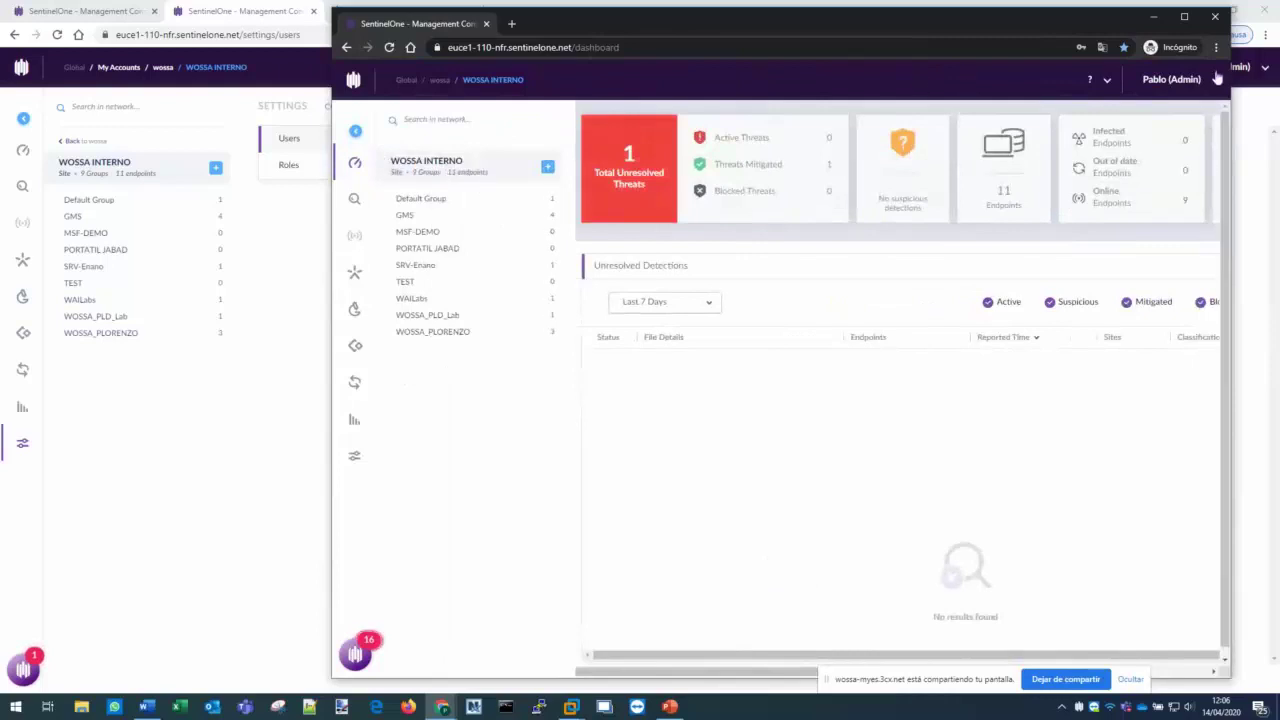
pyautogui.click(463, 333)
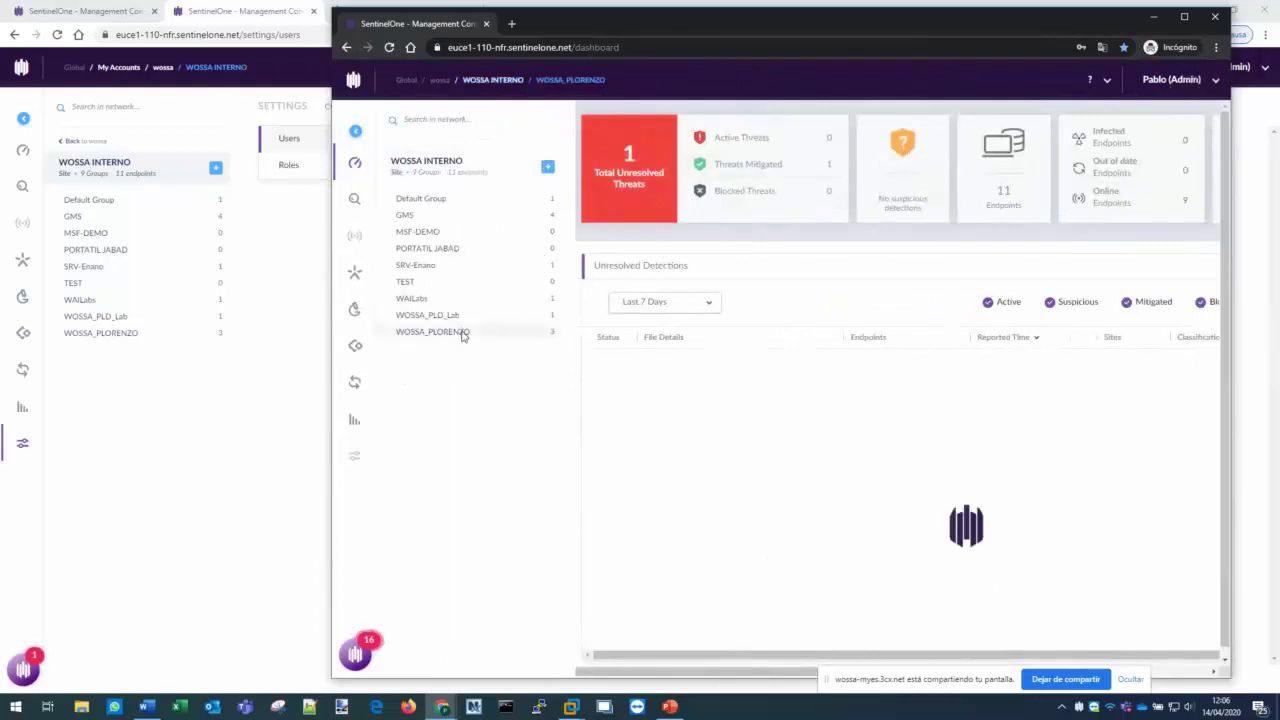
pyautogui.click(480, 318)
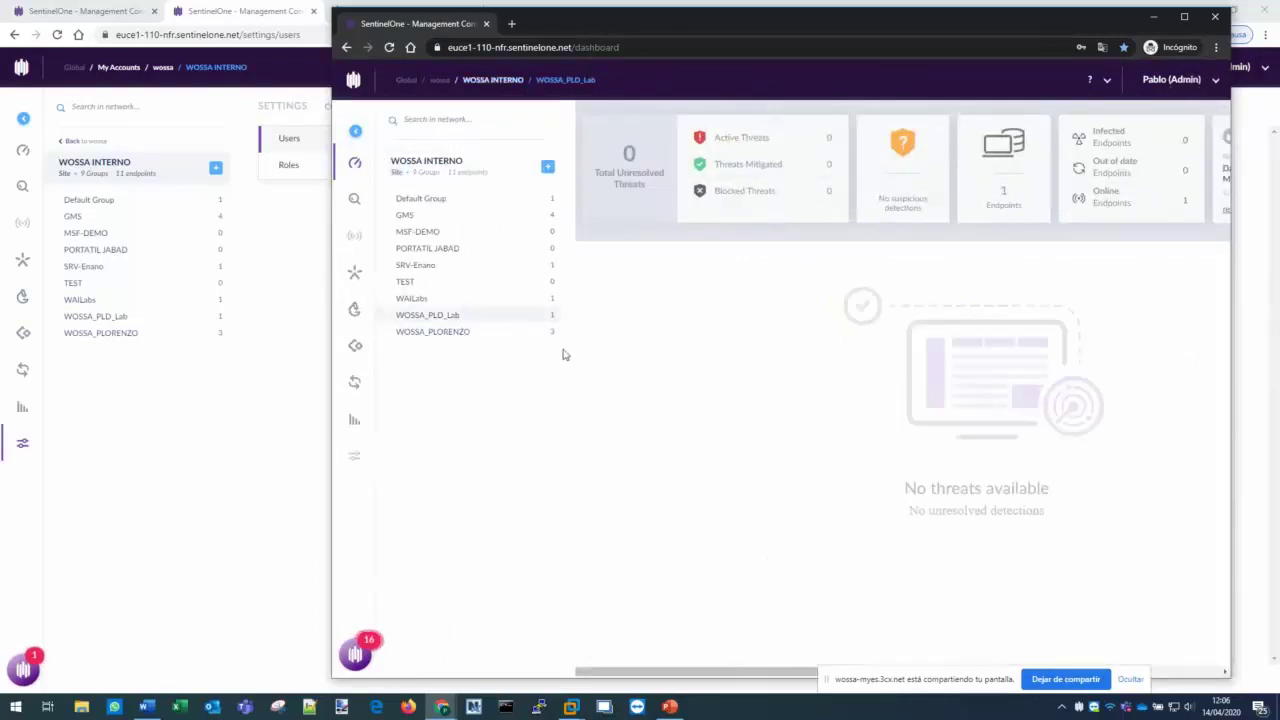
pyautogui.click(355, 272)
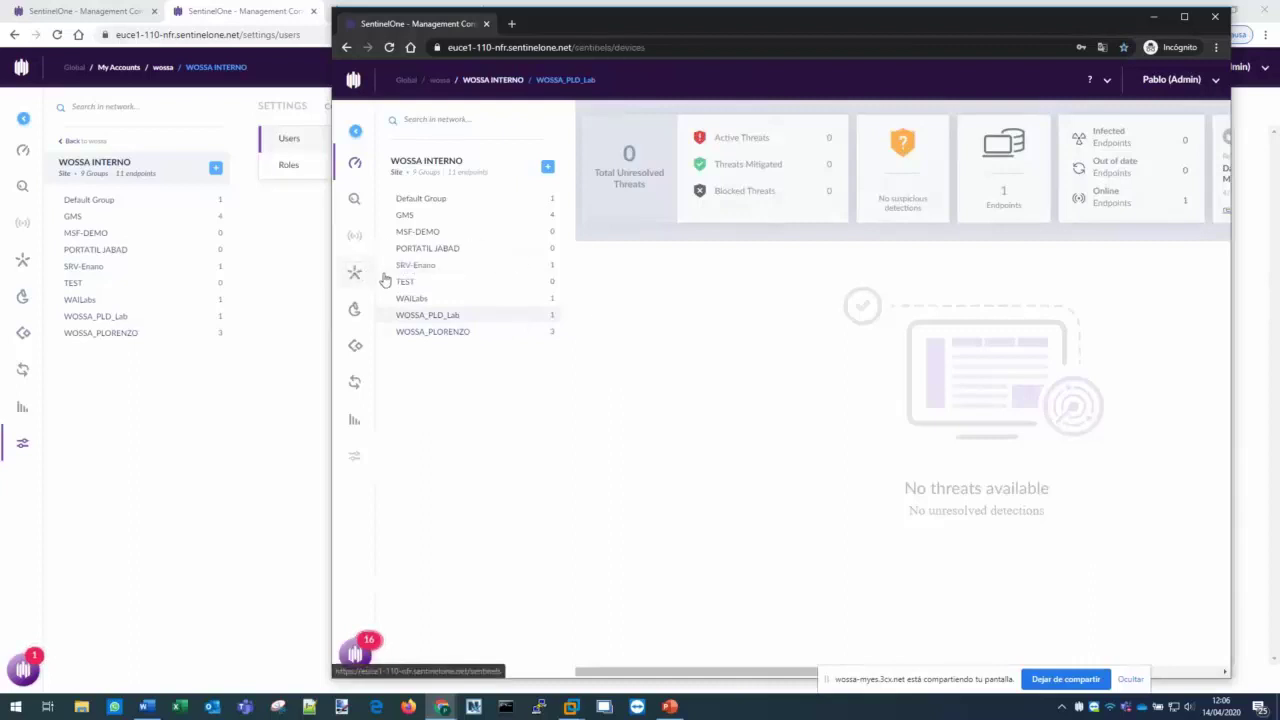
pyautogui.click(611, 290)
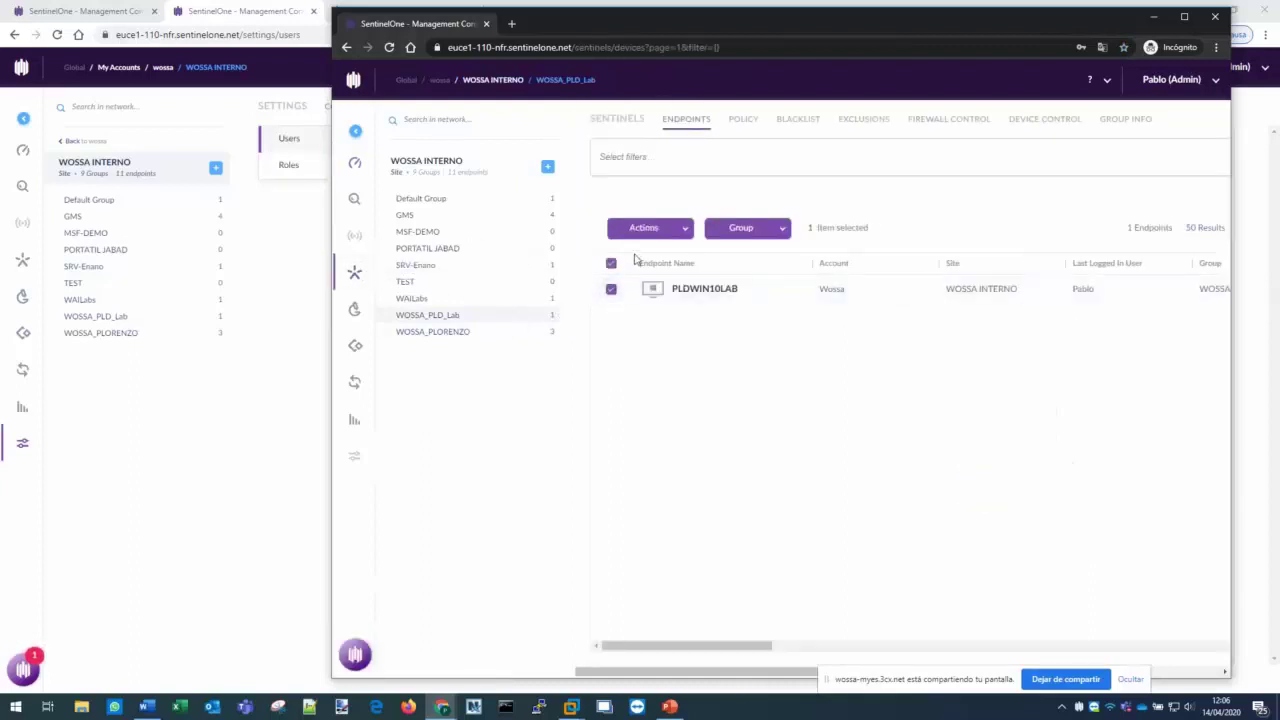
# Launch Remote Shell from the endpoint's Actions list after searching 'remo'.
pyautogui.click(636, 230)
pyautogui.click(634, 261)
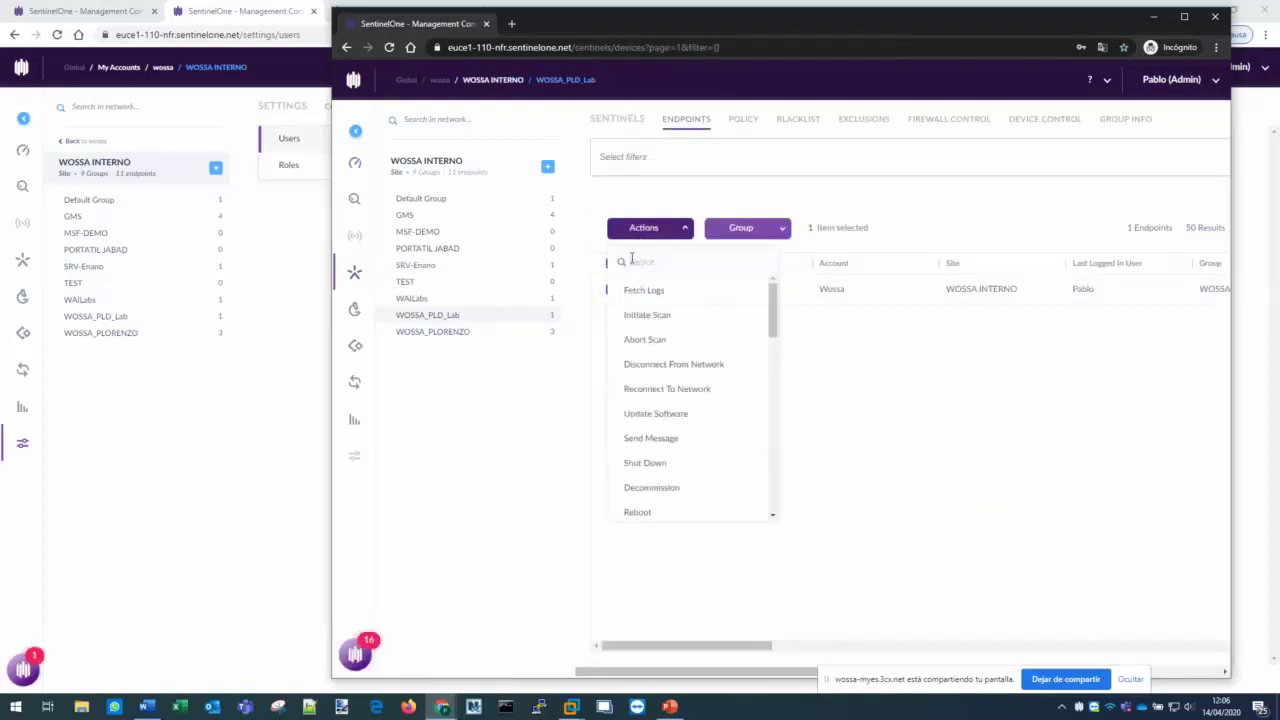
pyautogui.write('re')
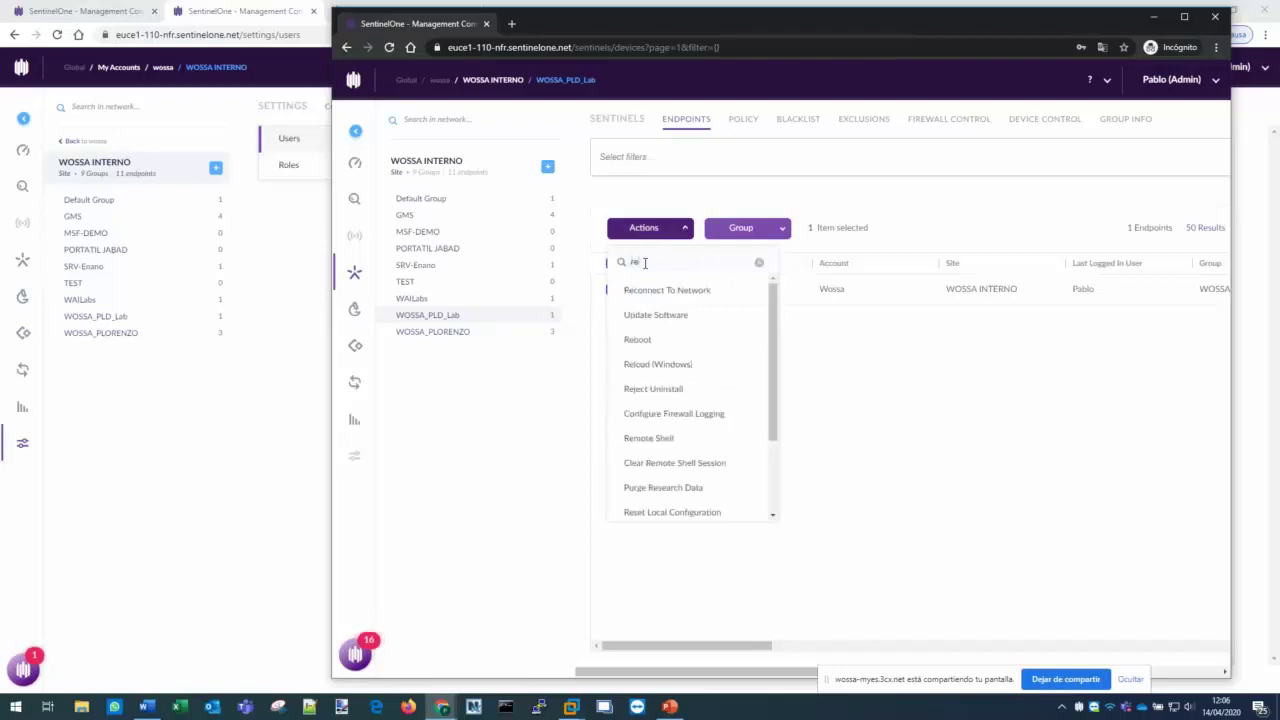
pyautogui.write('mo')
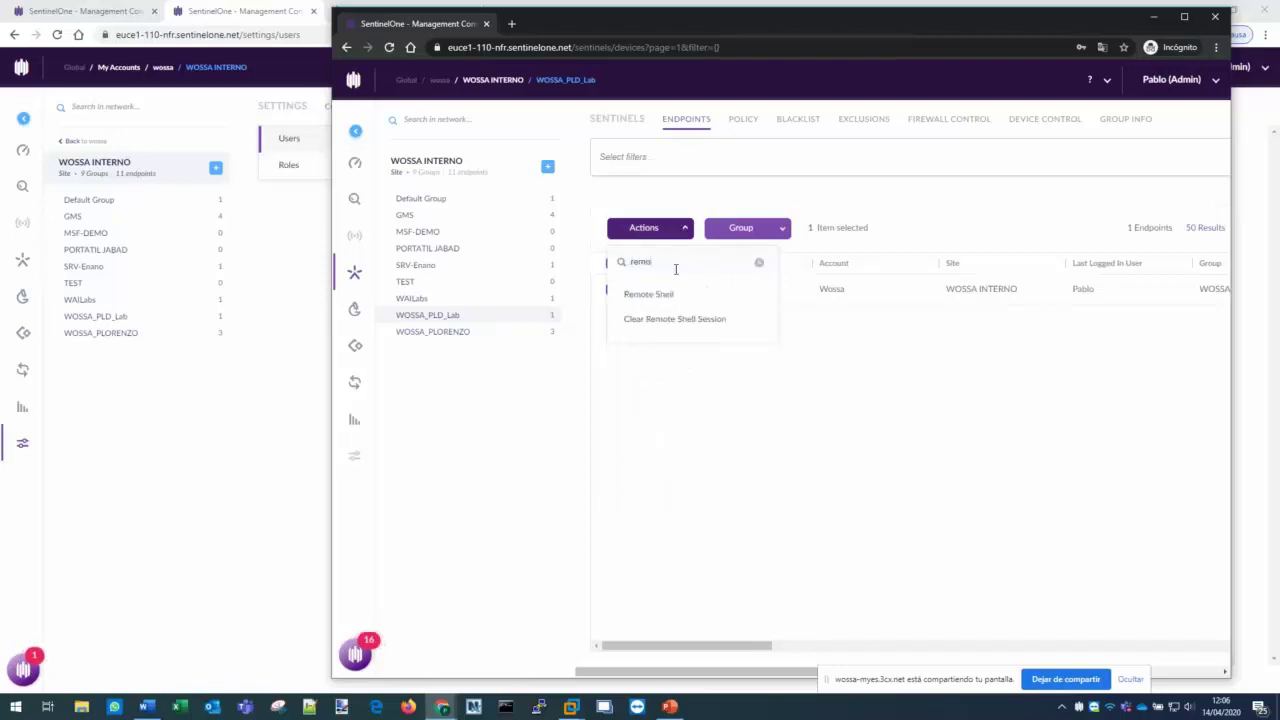
pyautogui.click(688, 296)
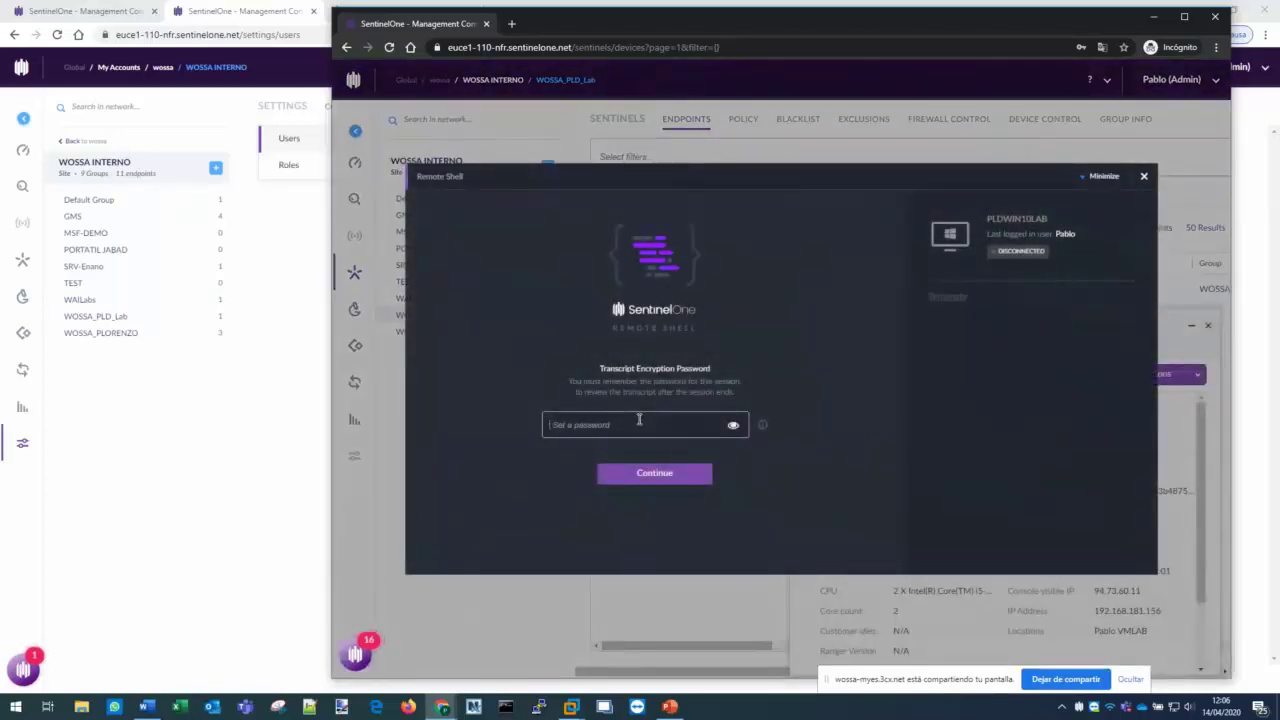
# Set and confirm a transcript encryption password, enter the verification code, and connect to PLDWIN10LAB.
pyautogui.click(639, 424)
pyautogui.write('**********')
pyautogui.click(665, 473)
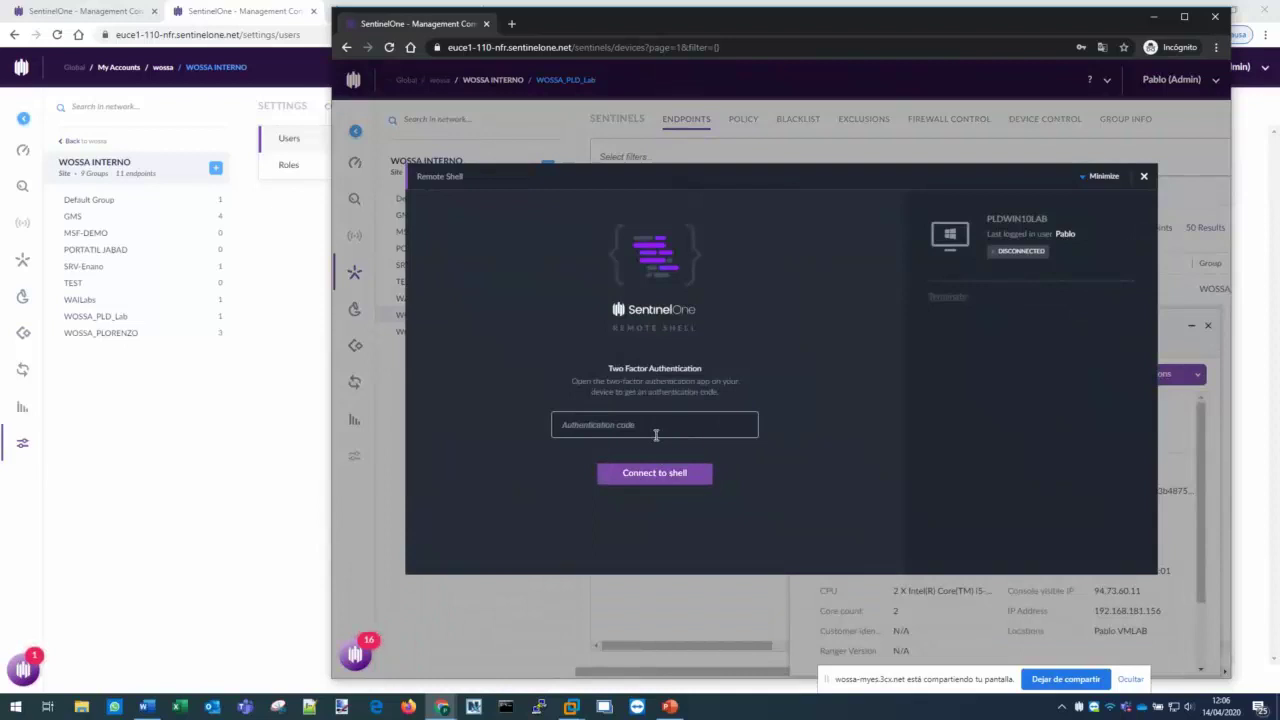
pyautogui.click(665, 474)
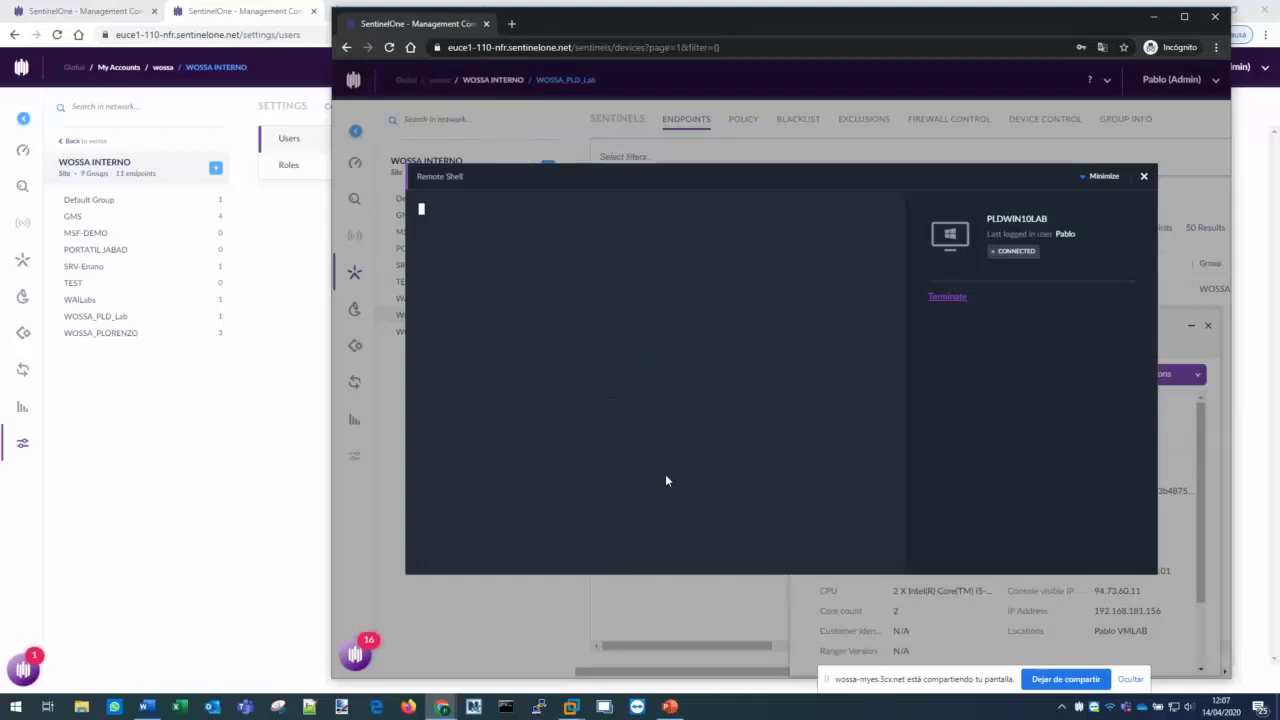
# Go up to the drive root with cd.. twice, then enter the Users folder and list it.
pyautogui.press('Return')
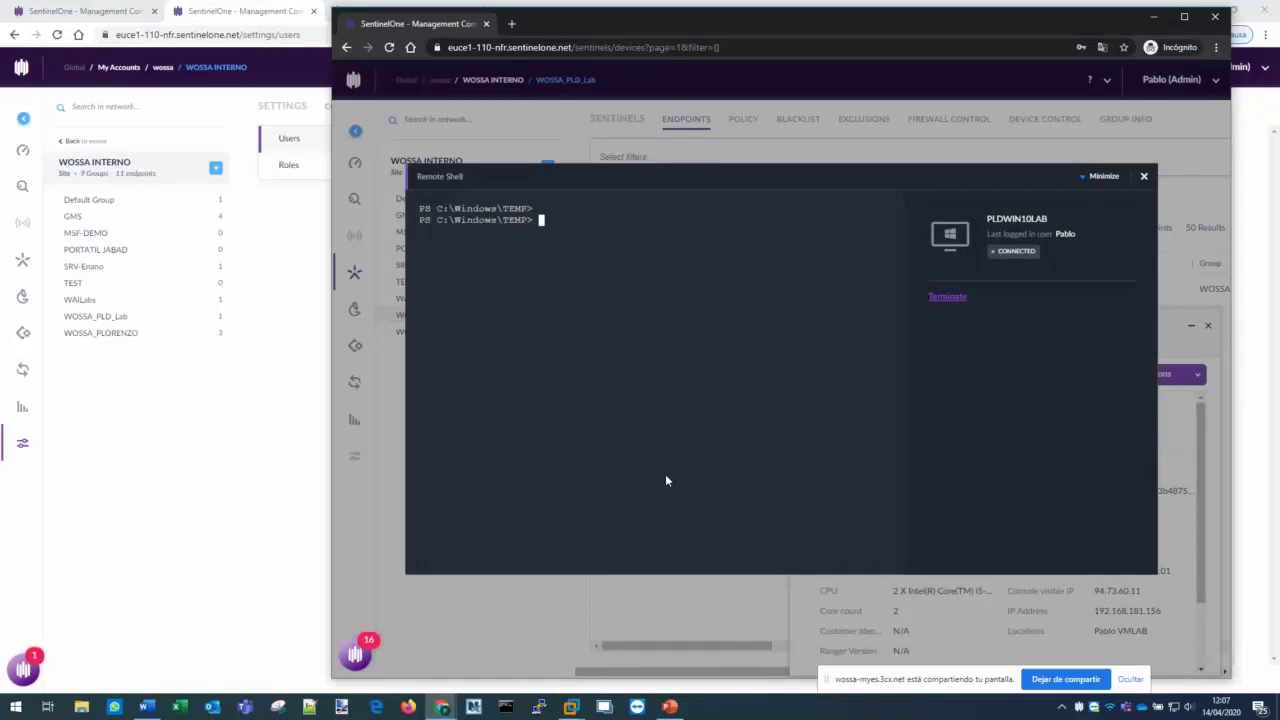
pyautogui.write('cd..')
pyautogui.press('Return')
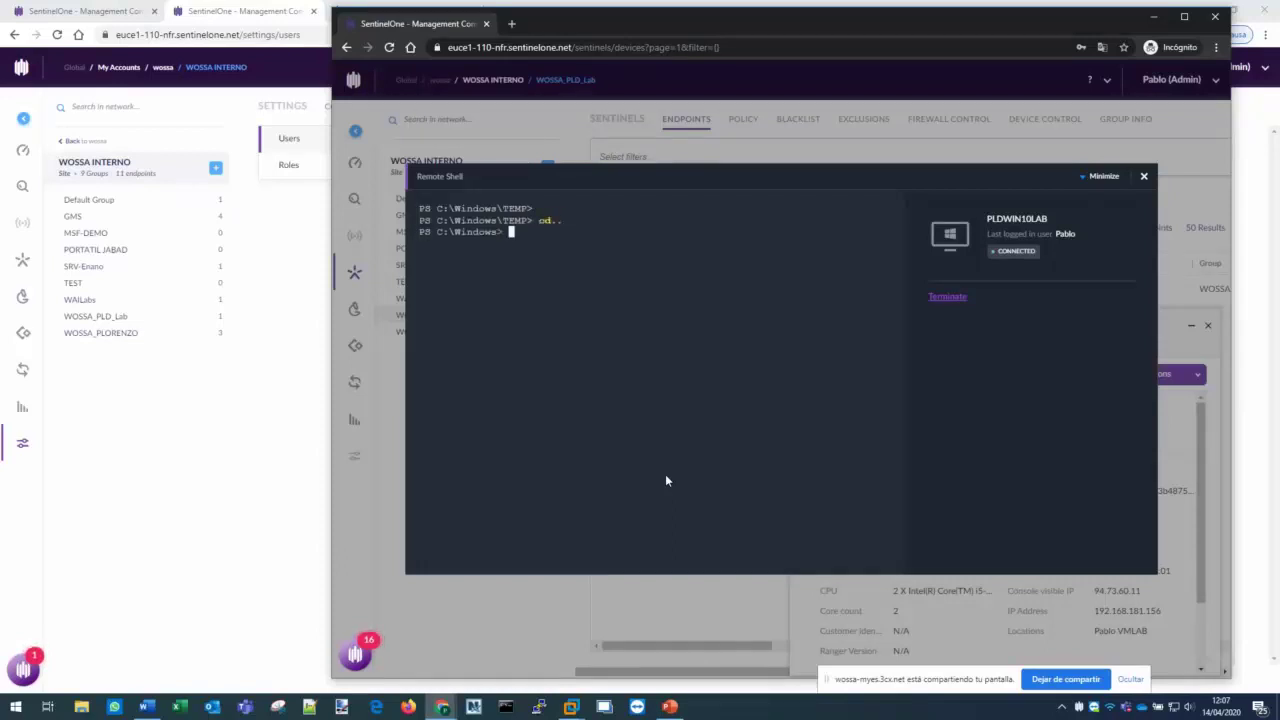
pyautogui.write('cd..')
pyautogui.press('Return')
pyautogui.write('cd user')
pyautogui.press('Tab')
pyautogui.press('Return')
pyautogui.write('dir')
pyautogui.press('Return')
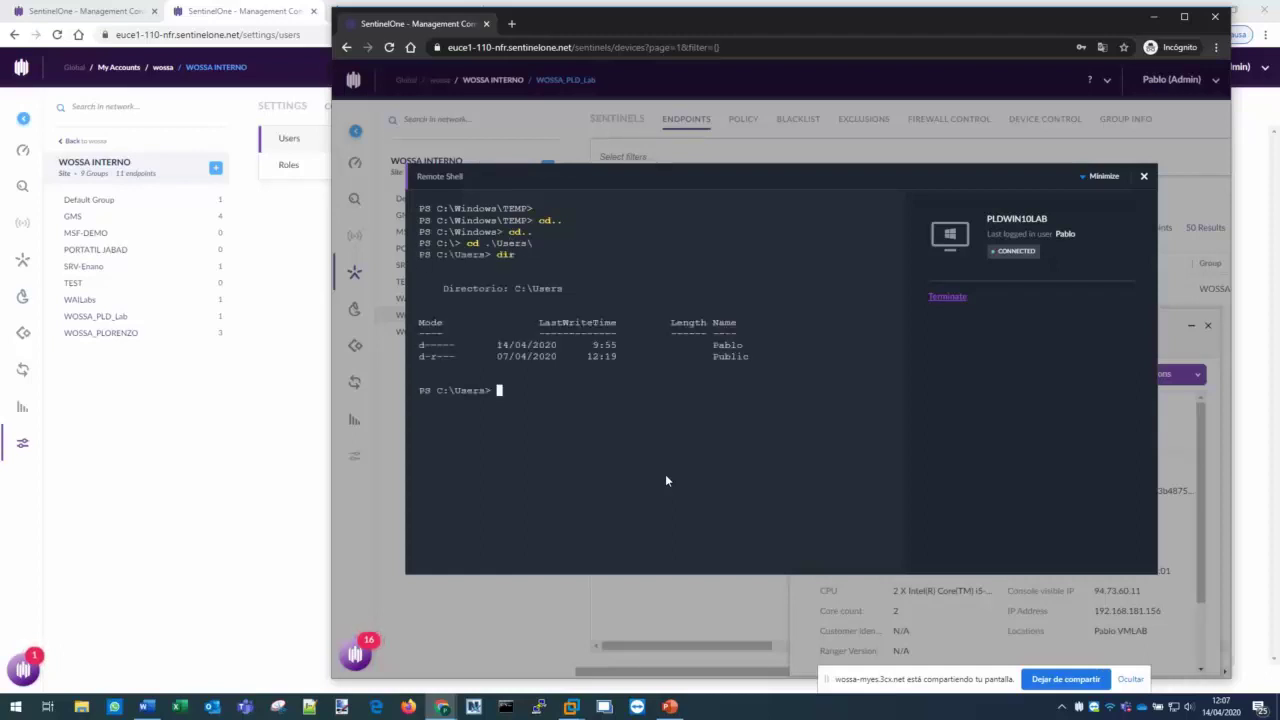
# Enter the user's profile folder and list its contents with dir.
pyautogui.write('cd pa')
pyautogui.press('Tab')
pyautogui.press('Return')
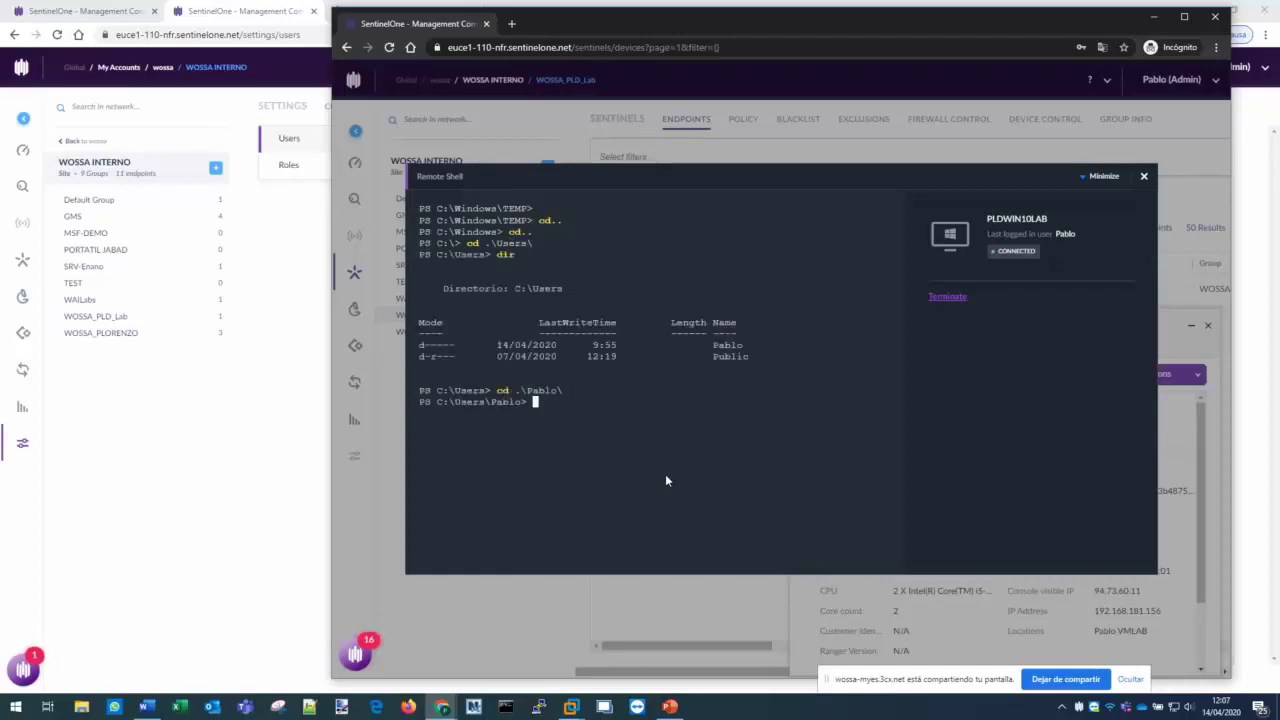
pyautogui.write('dir')
pyautogui.press('Return')
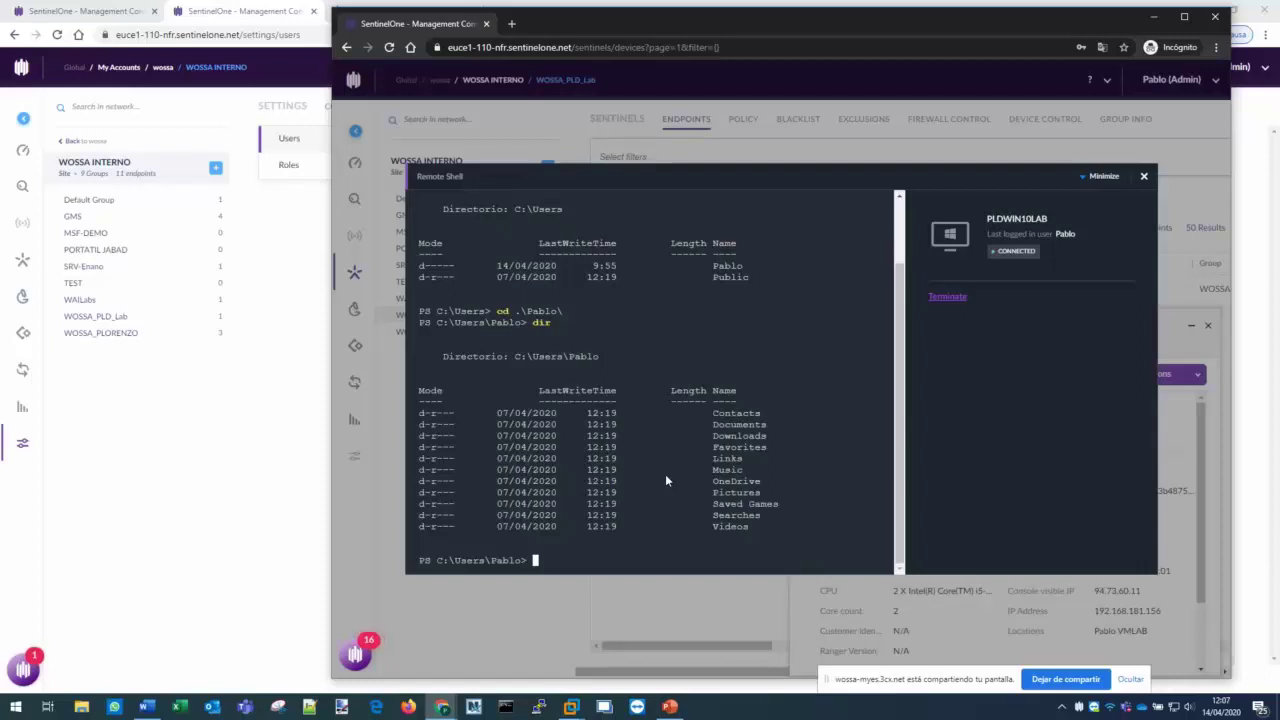
# Enter the Desktop folder and list it, showing the NO TOCAR VIRUS folder.
pyautogui.write('cd de')
pyautogui.press('Tab')
pyautogui.press('Return')
pyautogui.write('dir')
pyautogui.press('Return')
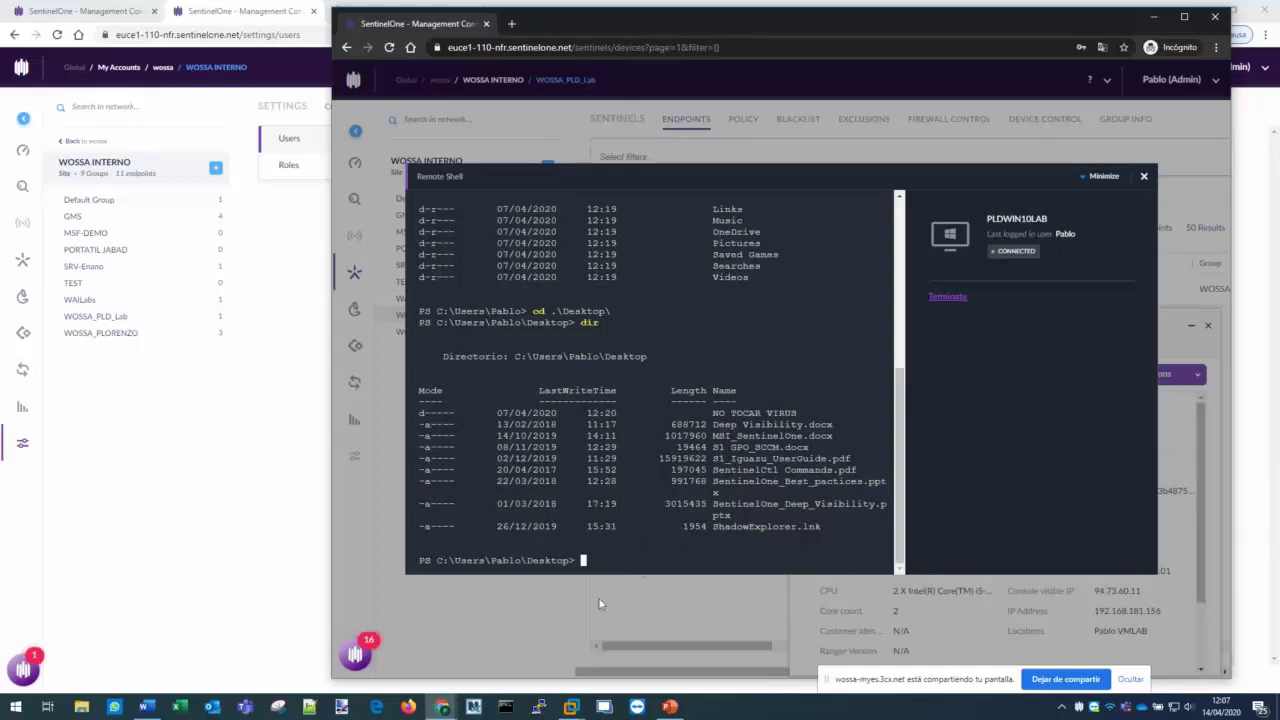
pyautogui.click(570, 707)
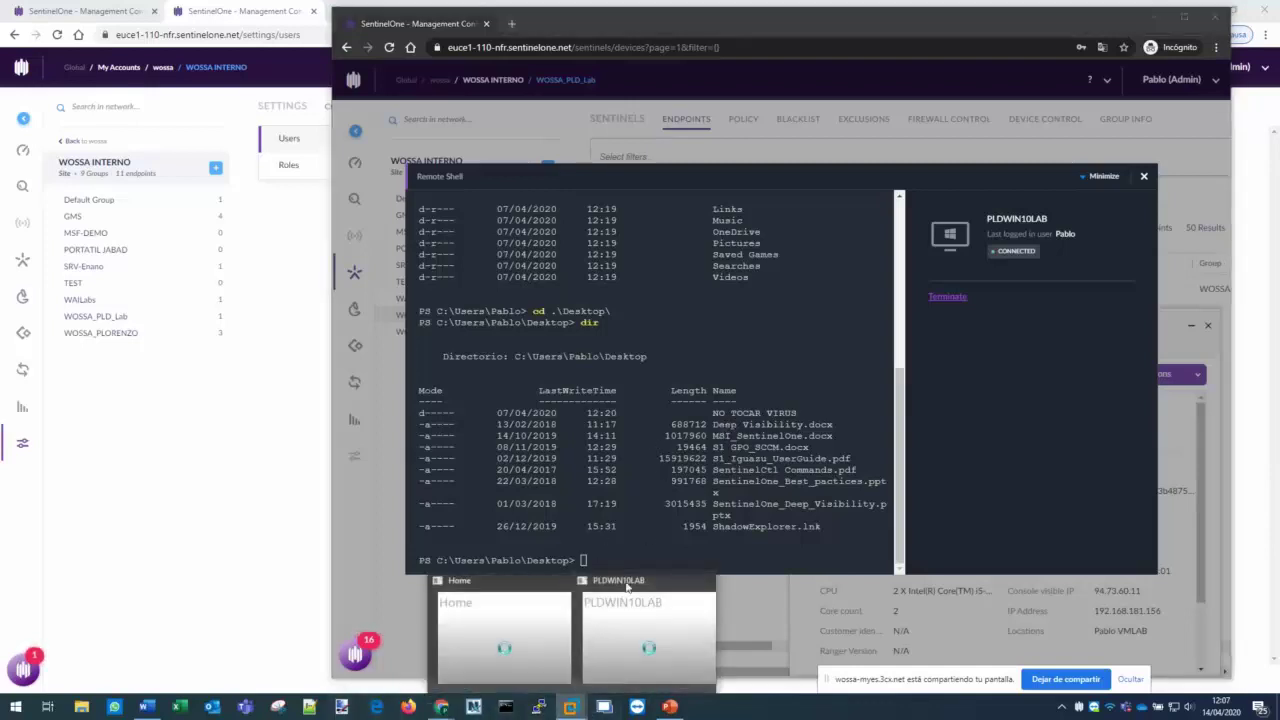
pyautogui.click(652, 625)
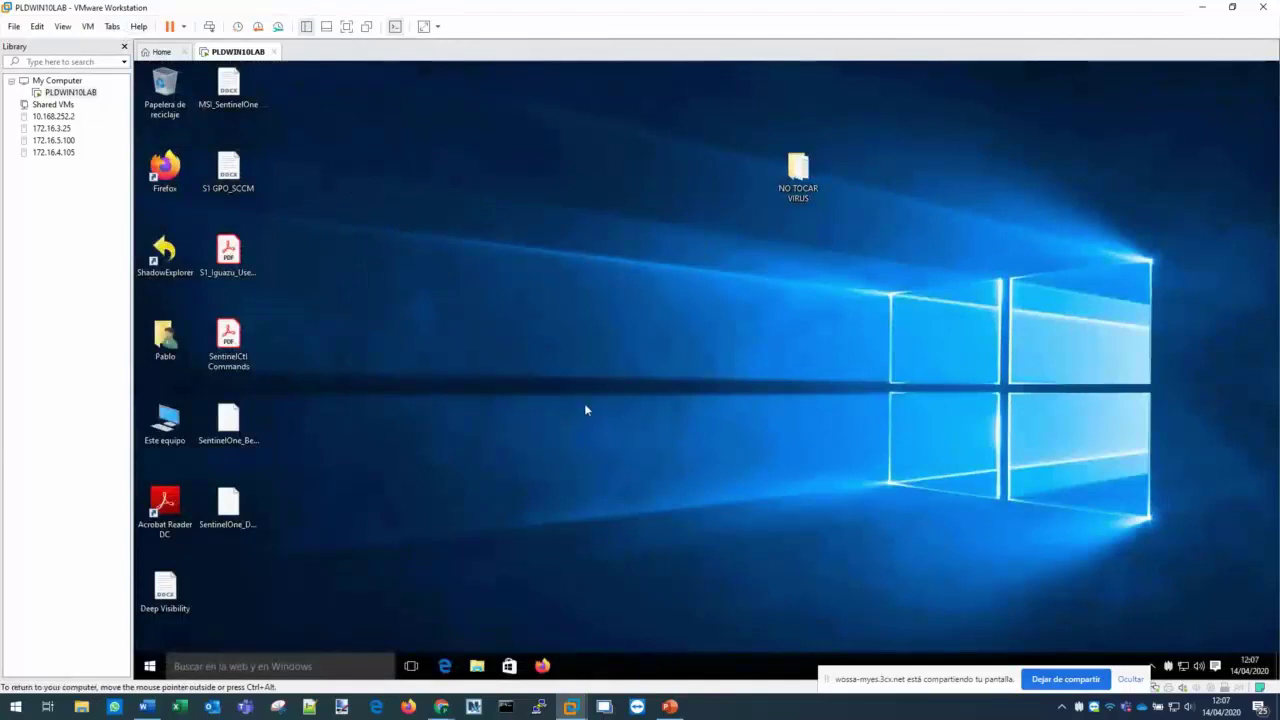
pyautogui.click(1169, 667)
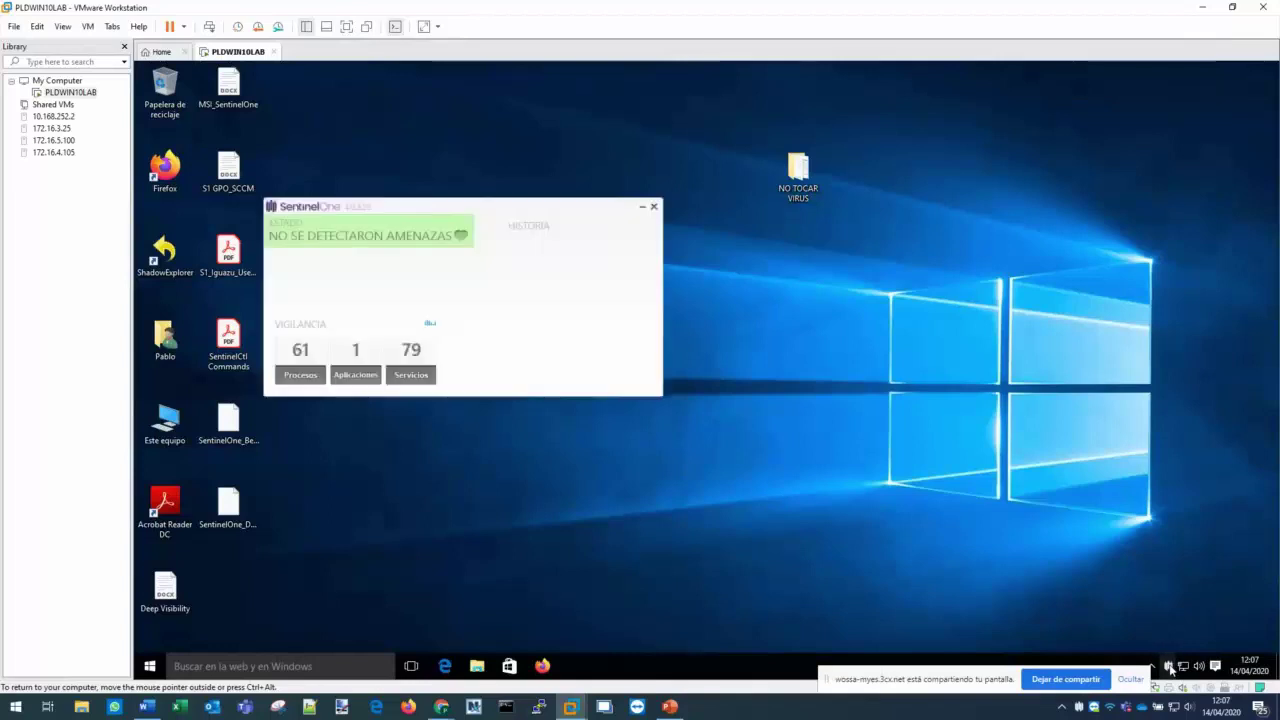
pyautogui.click(653, 208)
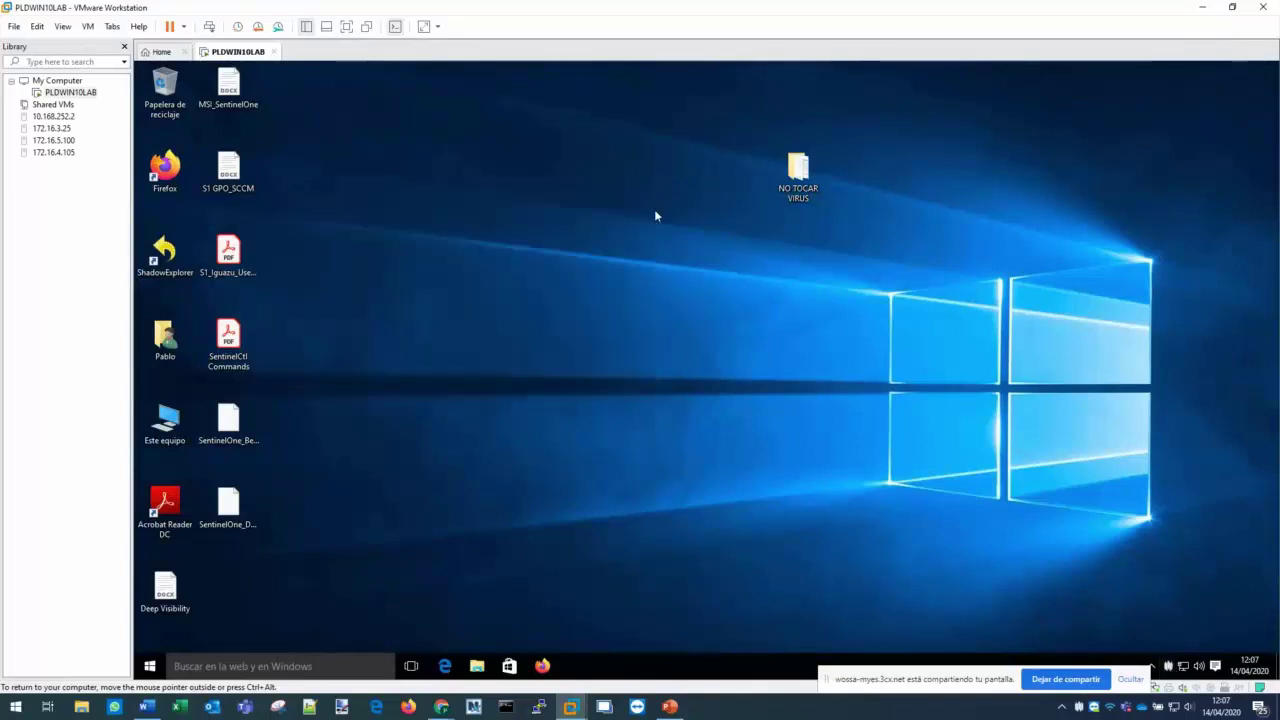
pyautogui.click(1200, 9)
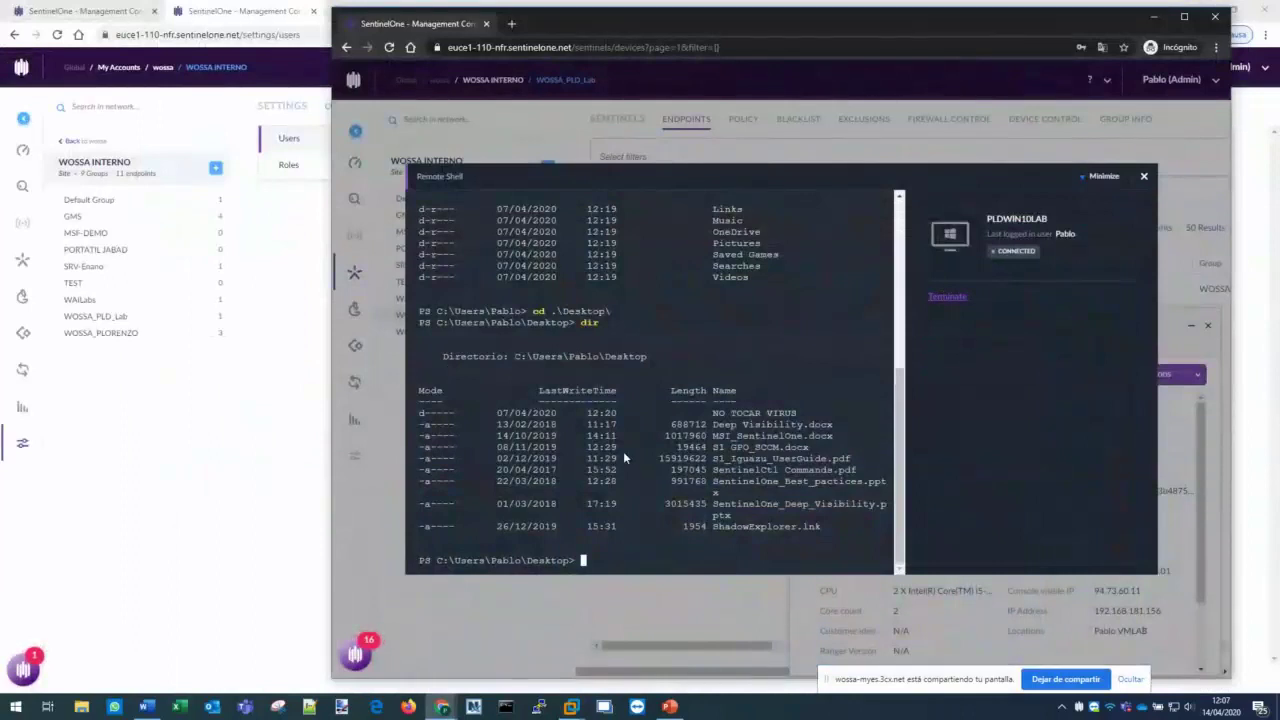
# Terminate the Remote Shell session with Ok, close its panel, and close the incognito admin window.
pyautogui.click(1144, 177)
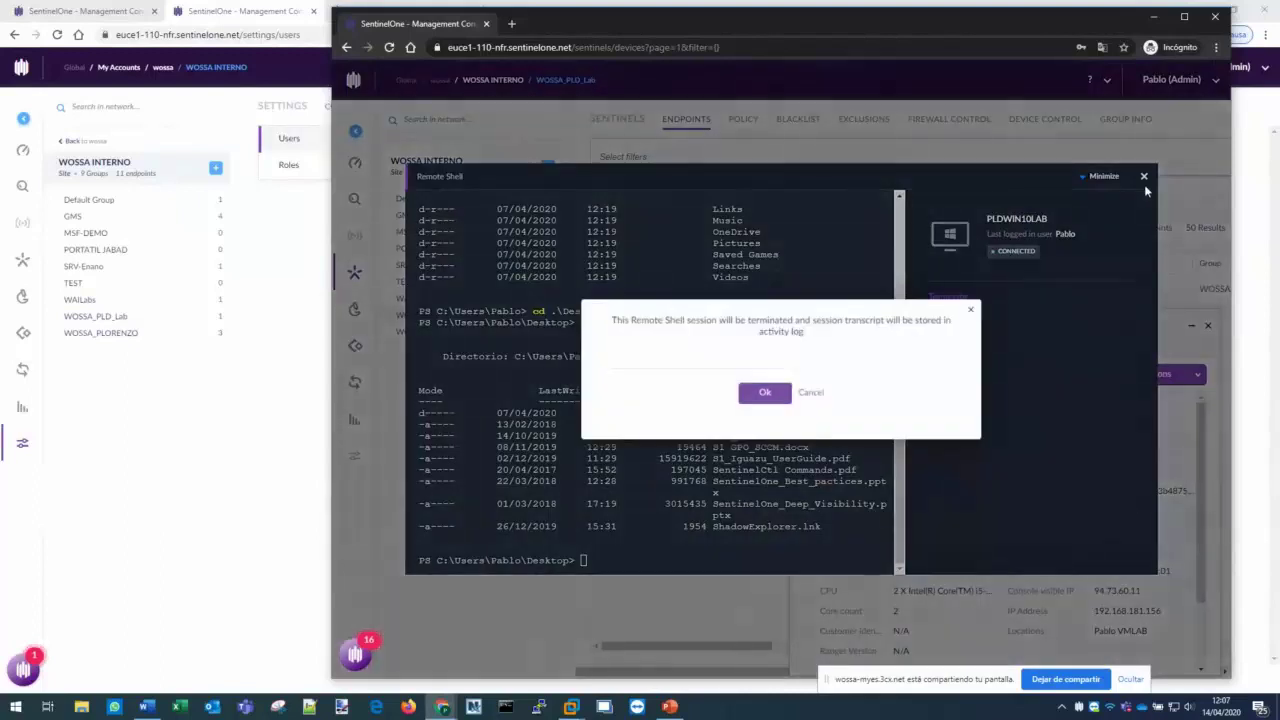
pyautogui.click(970, 312)
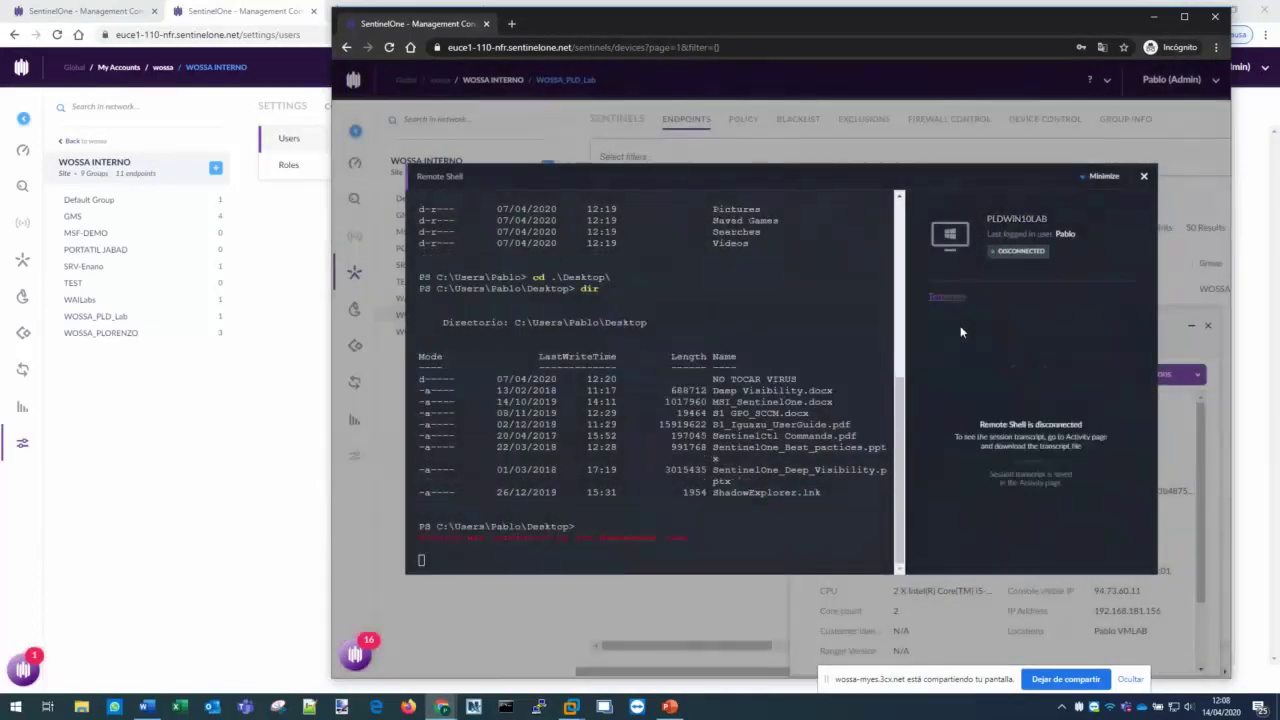
pyautogui.click(1144, 177)
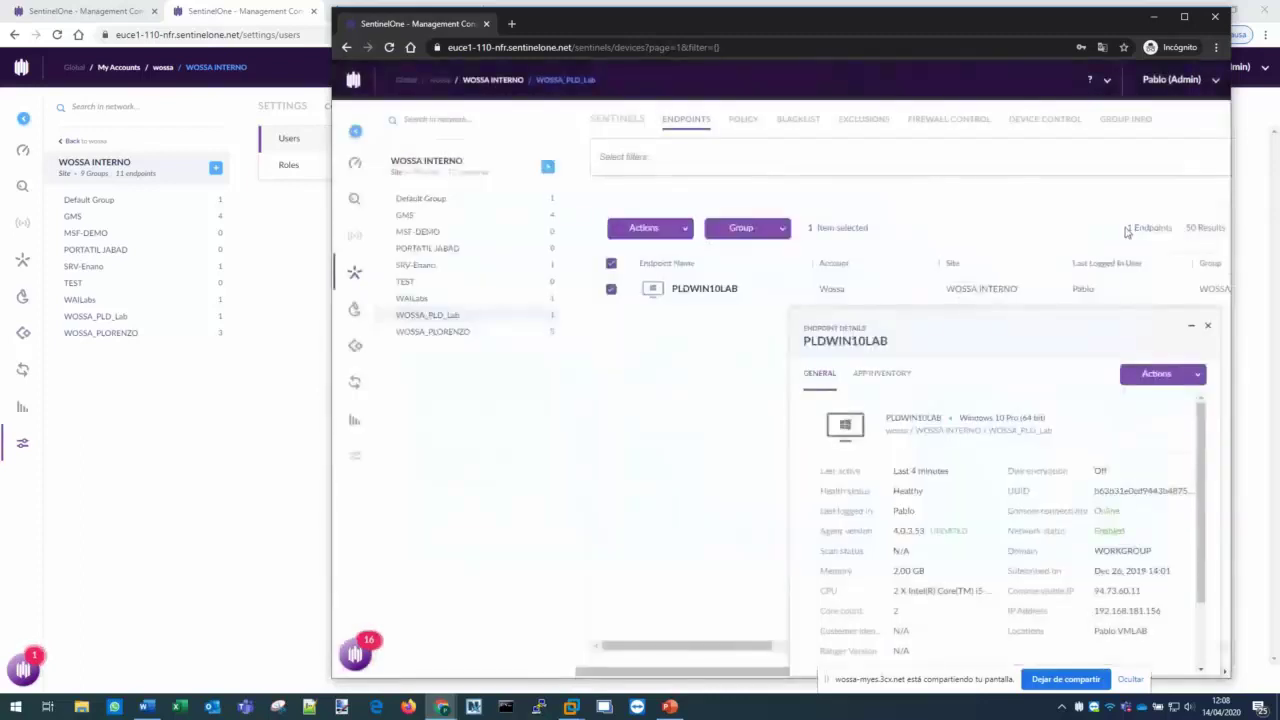
pyautogui.click(1215, 16)
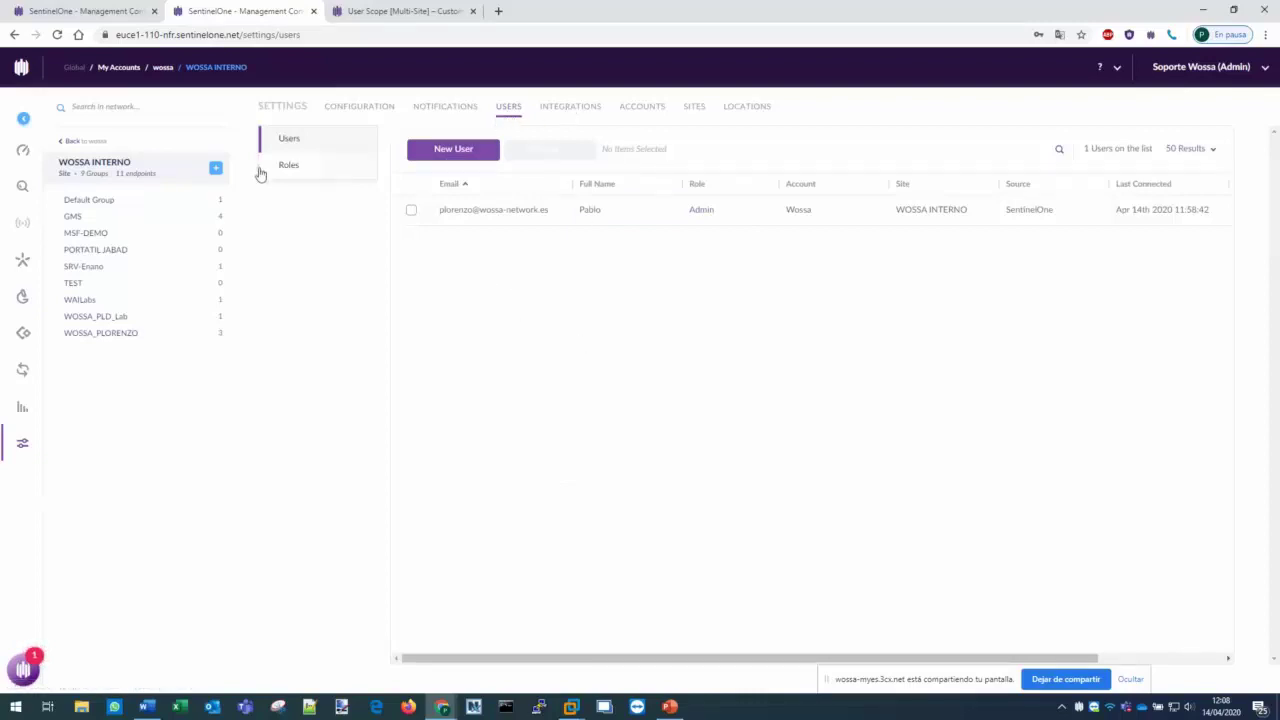
pyautogui.click(326, 170)
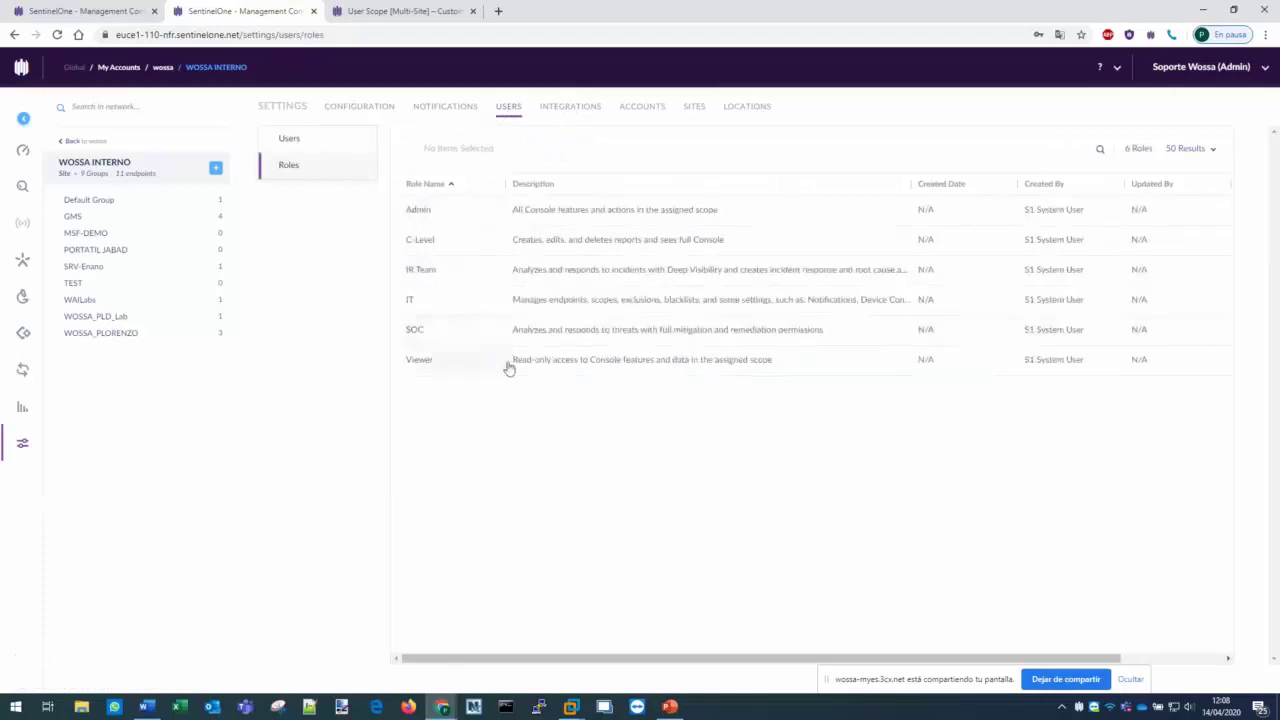
pyautogui.click(453, 212)
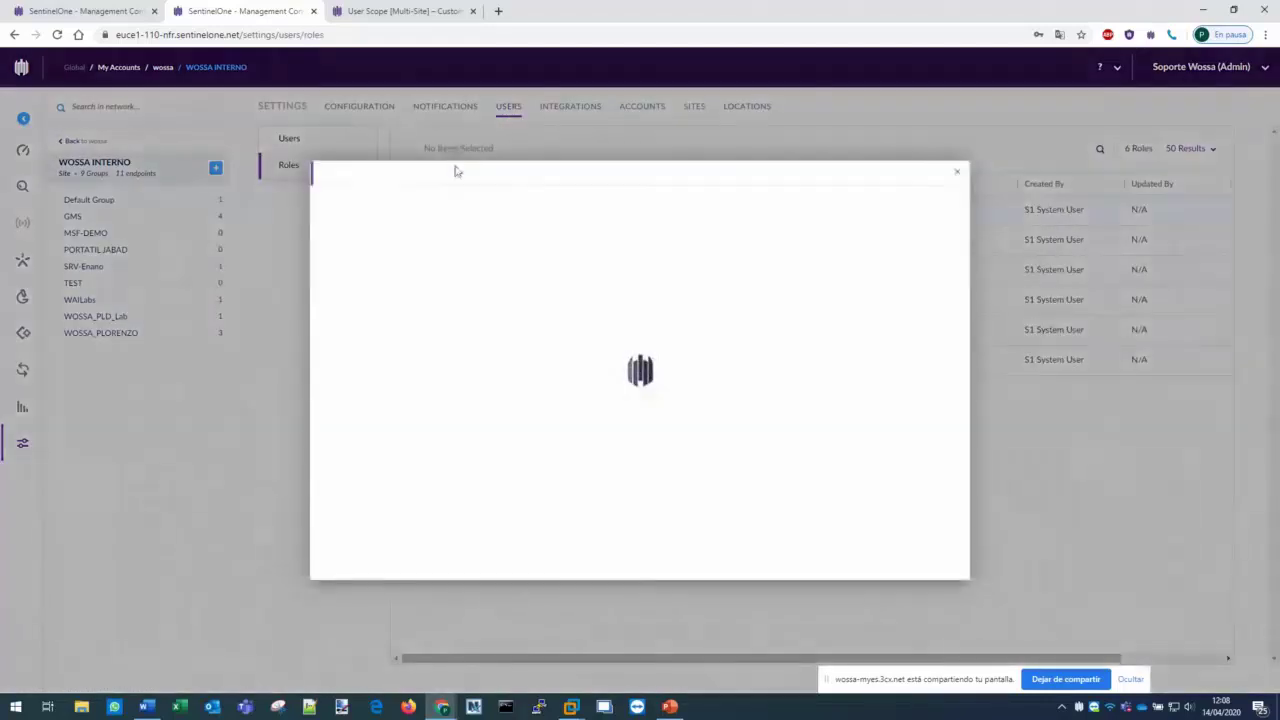
pyautogui.click(957, 171)
pyautogui.click(289, 139)
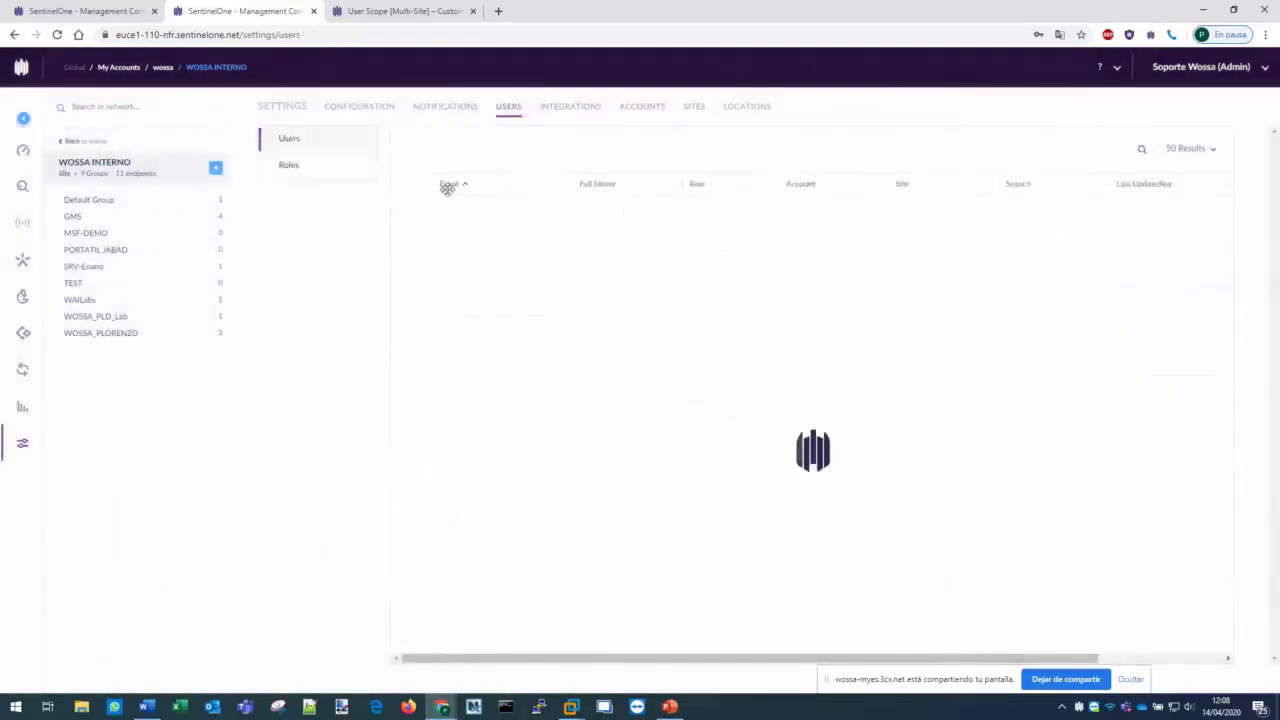
pyautogui.click(411, 210)
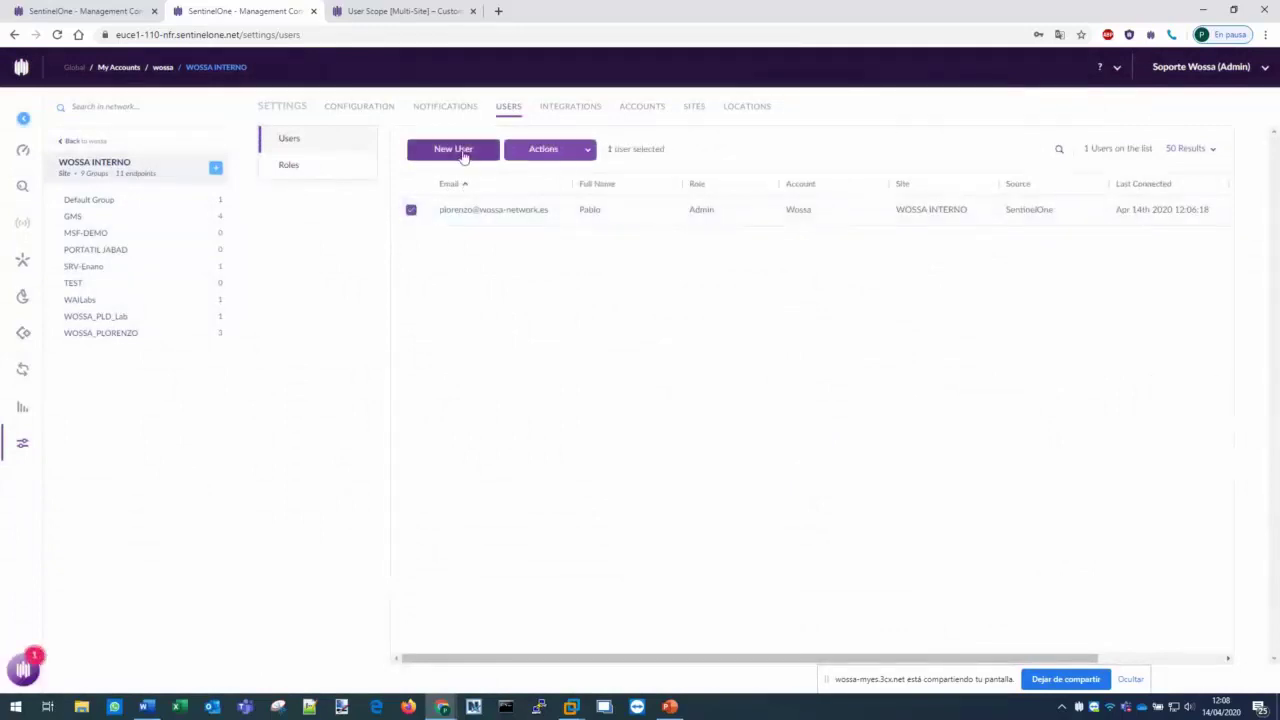
pyautogui.click(453, 149)
pyautogui.click(856, 288)
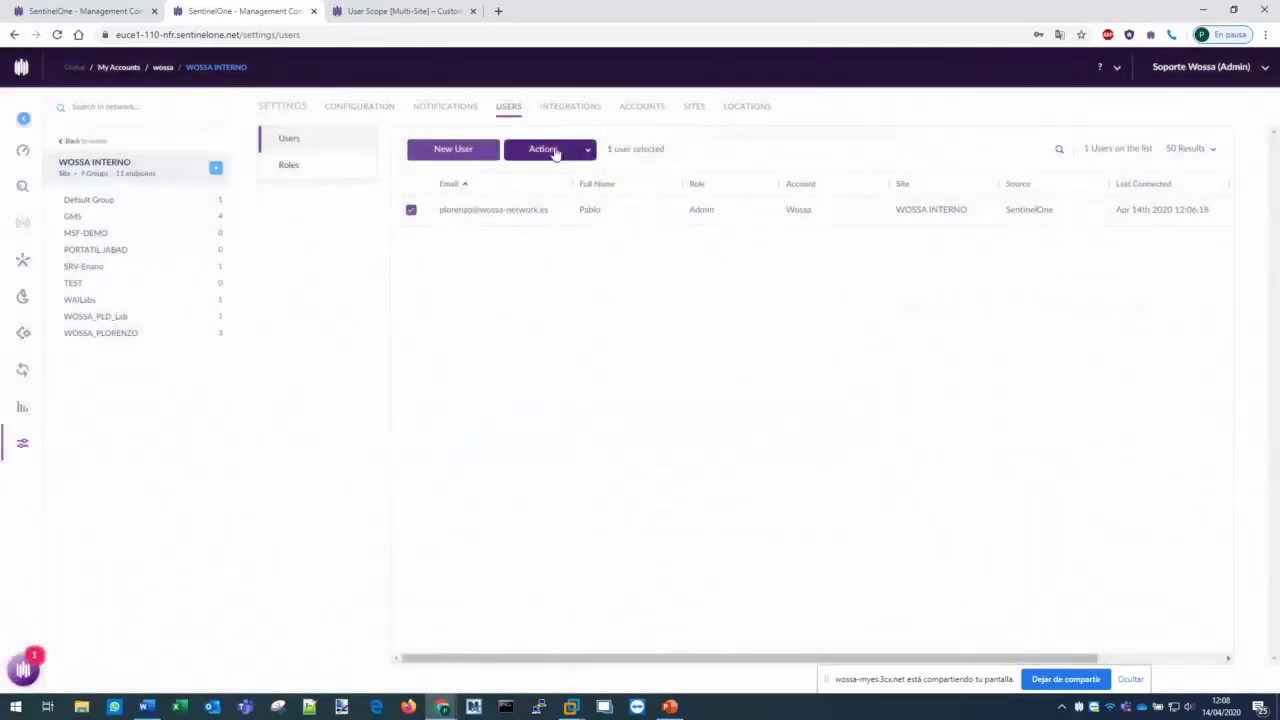
pyautogui.click(555, 152)
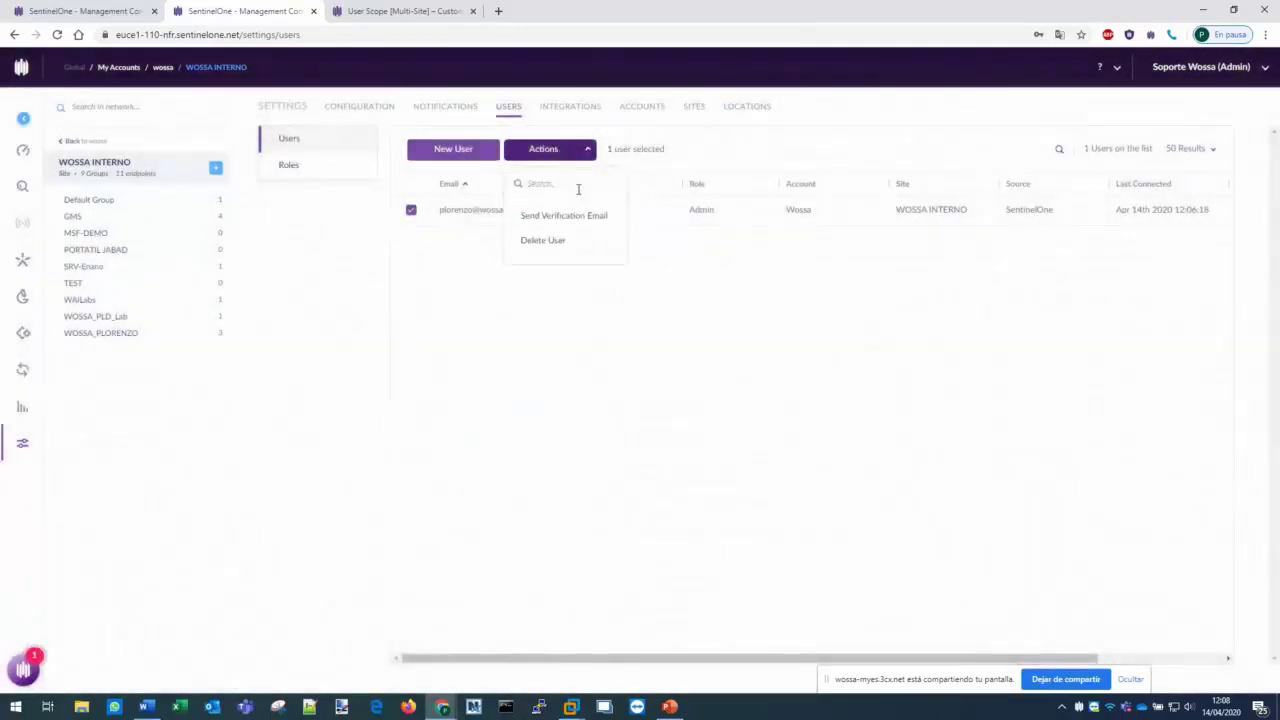
pyautogui.click(535, 245)
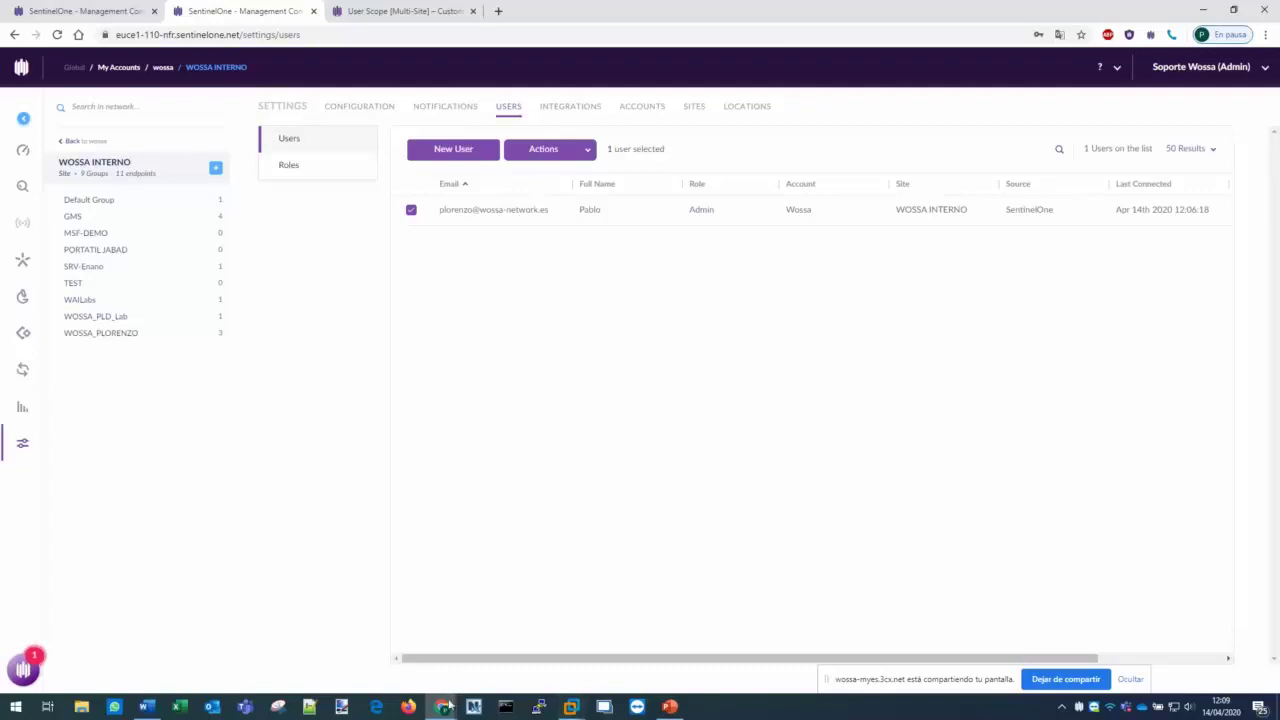
# Check the WOSSA INTERNO site's Syslog integration settings, then return to the Notifications tab.
pyautogui.click(156, 712)
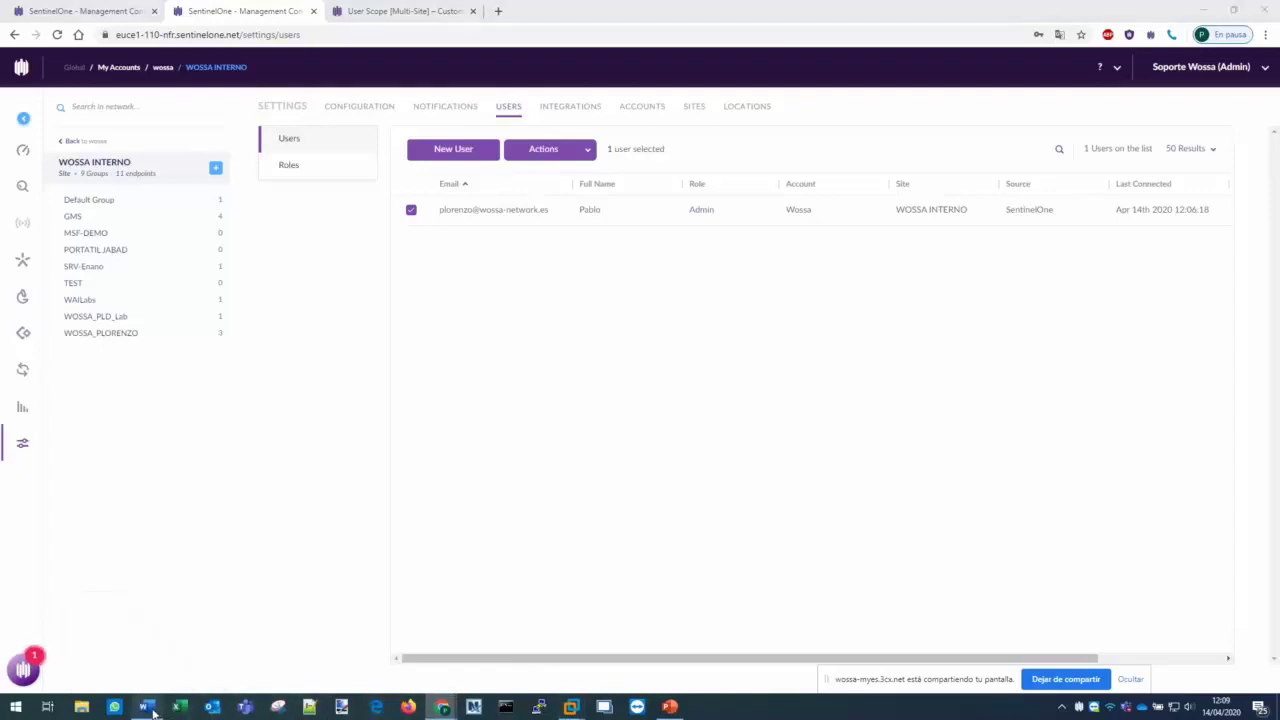
pyautogui.click(153, 712)
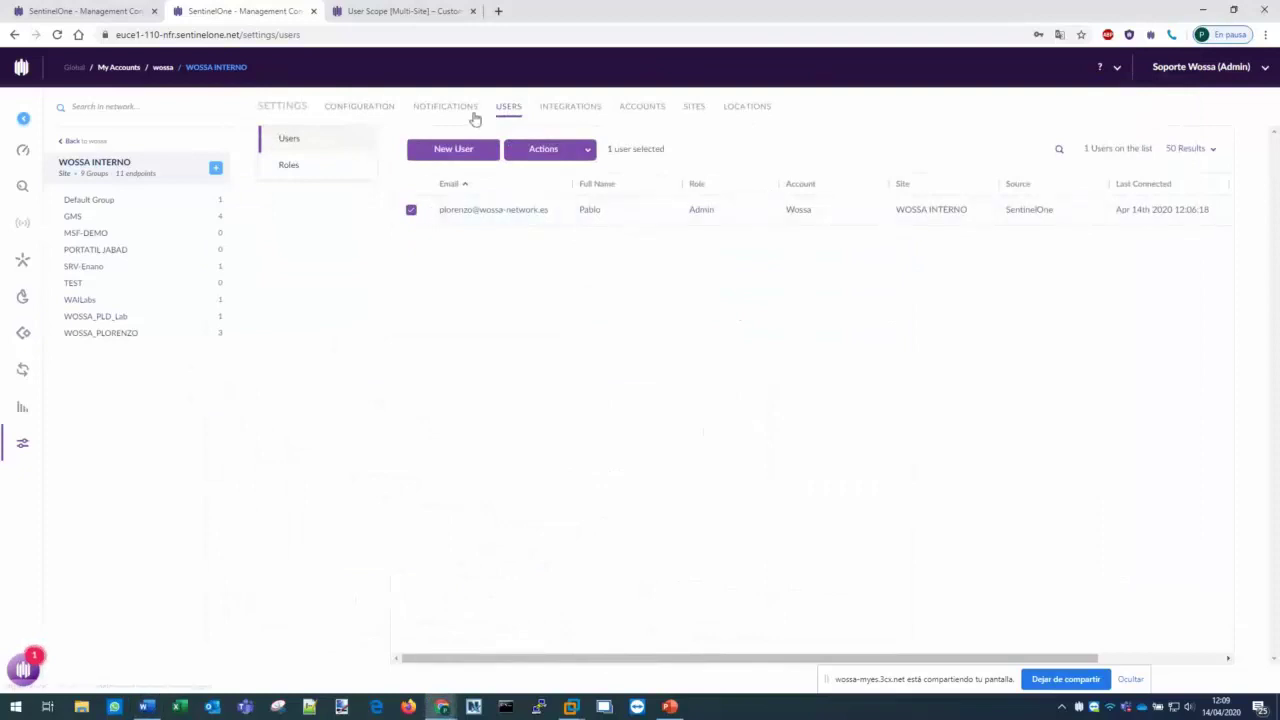
pyautogui.click(457, 116)
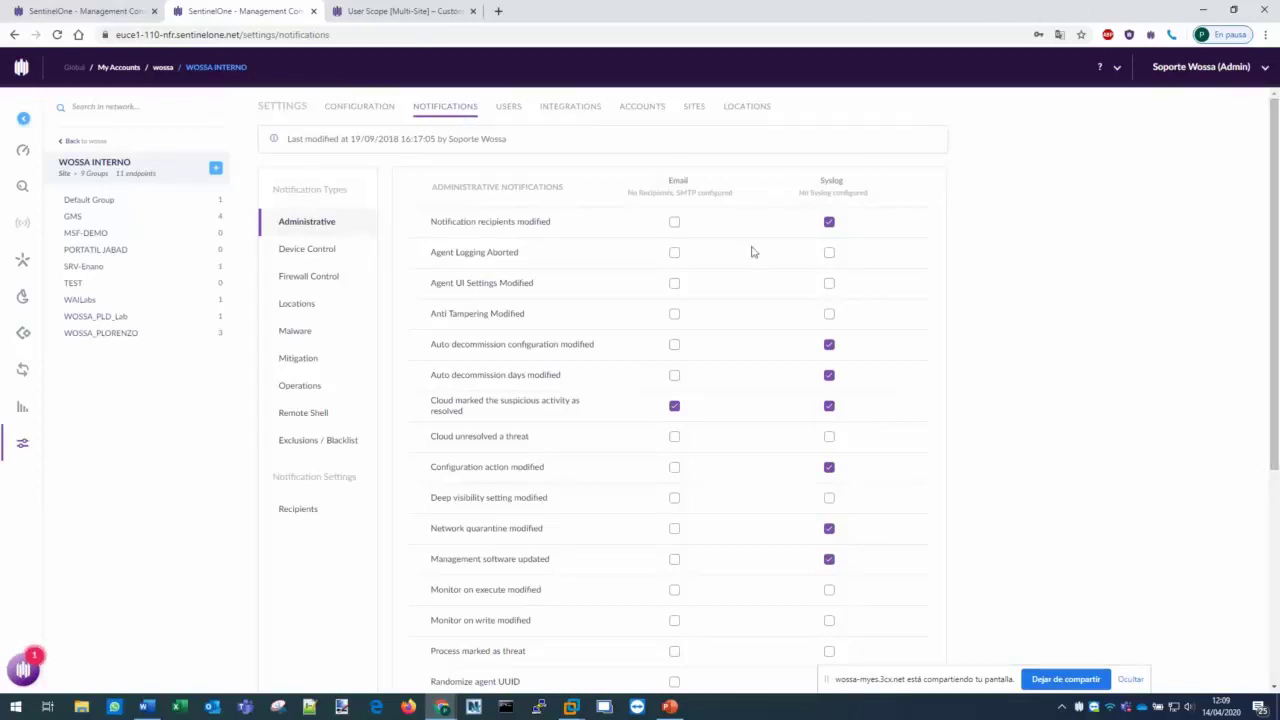
pyautogui.click(575, 107)
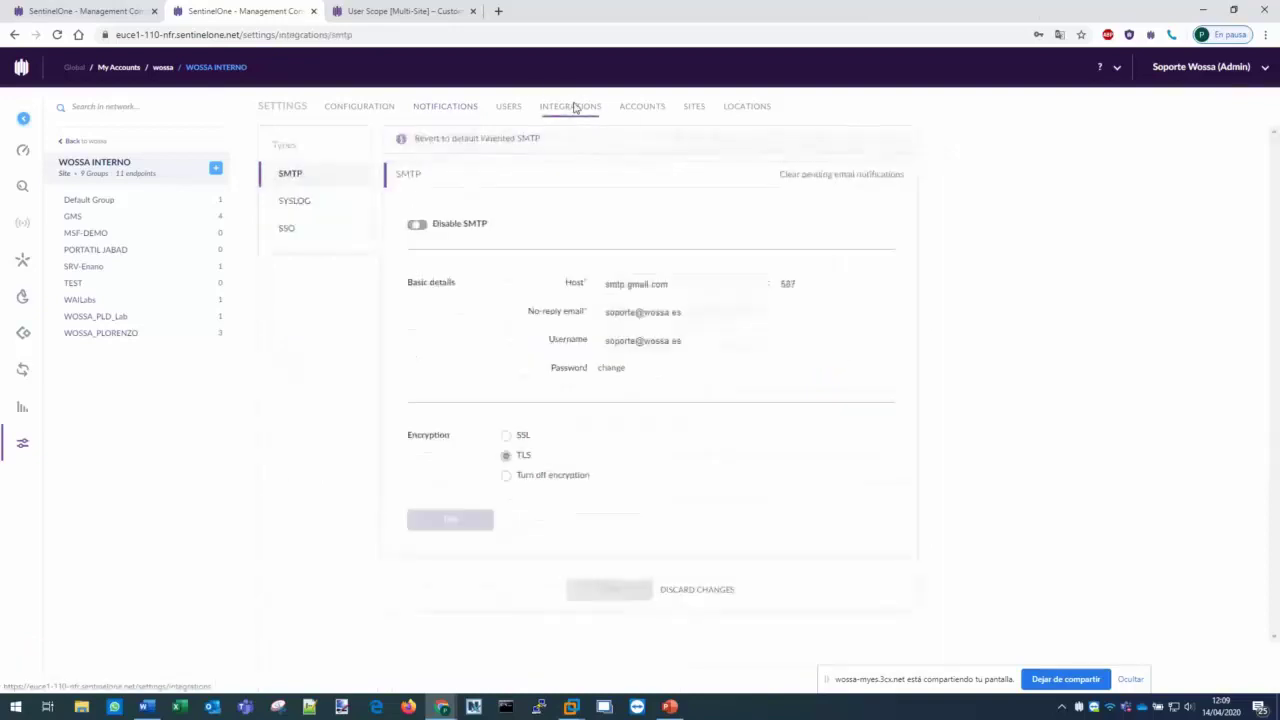
pyautogui.click(318, 203)
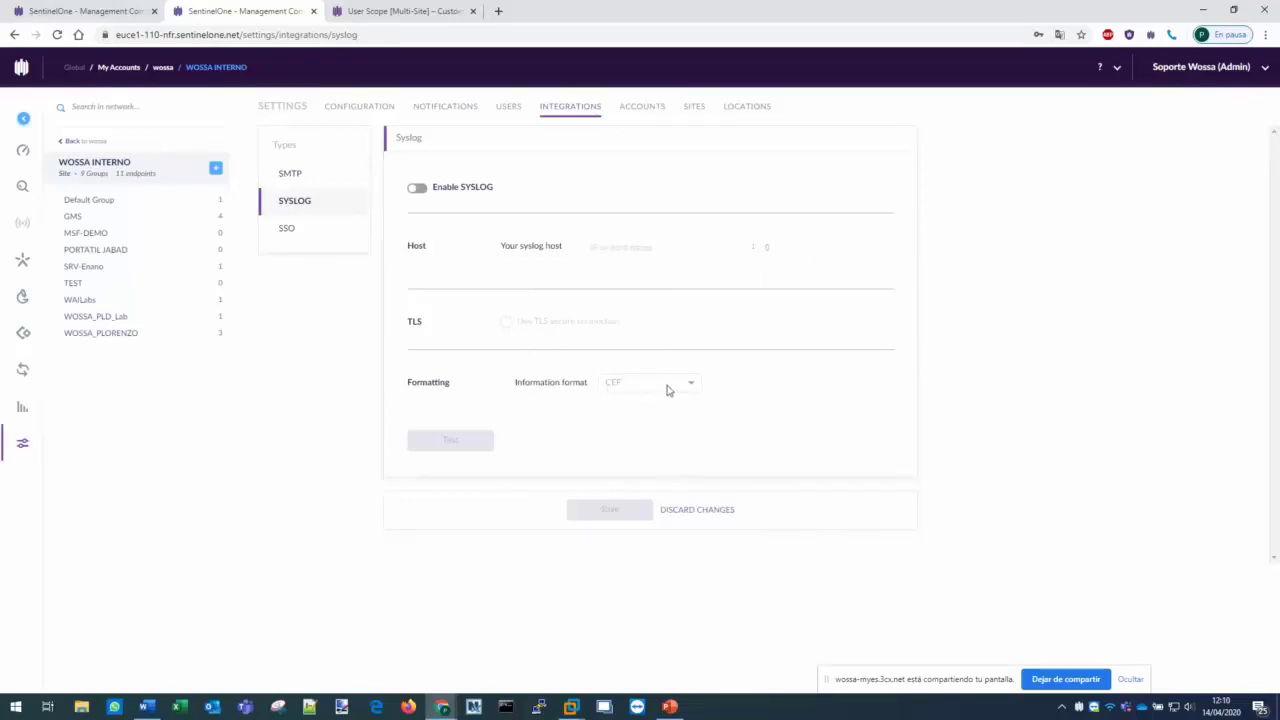
pyautogui.click(441, 112)
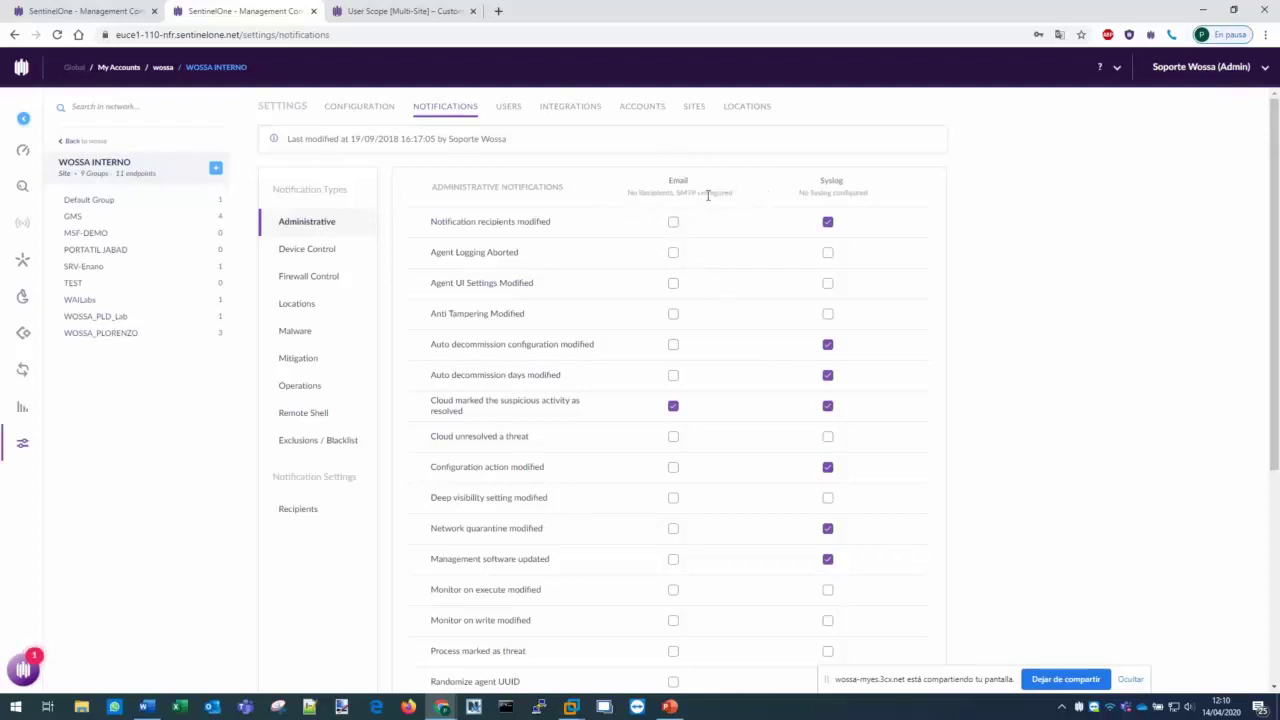
# Enable email for Notification recipients modified, Agent Logging Aborted and Agent UI Settings Modified.
pyautogui.moveTo(638, 190); pyautogui.dragTo(671, 214)
pyautogui.click(624, 199)
pyautogui.click(675, 222)
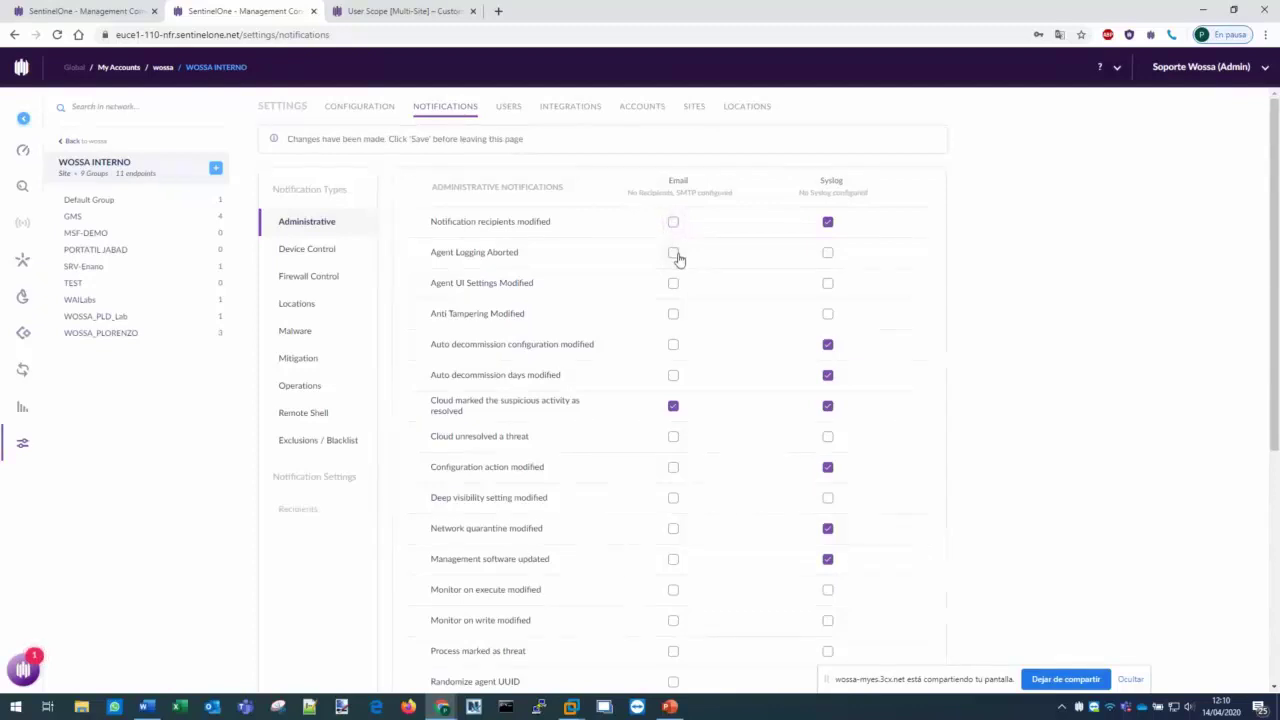
pyautogui.click(676, 255)
pyautogui.click(675, 284)
# Enable email for every Device Control event and save the changes.
pyautogui.click(348, 256)
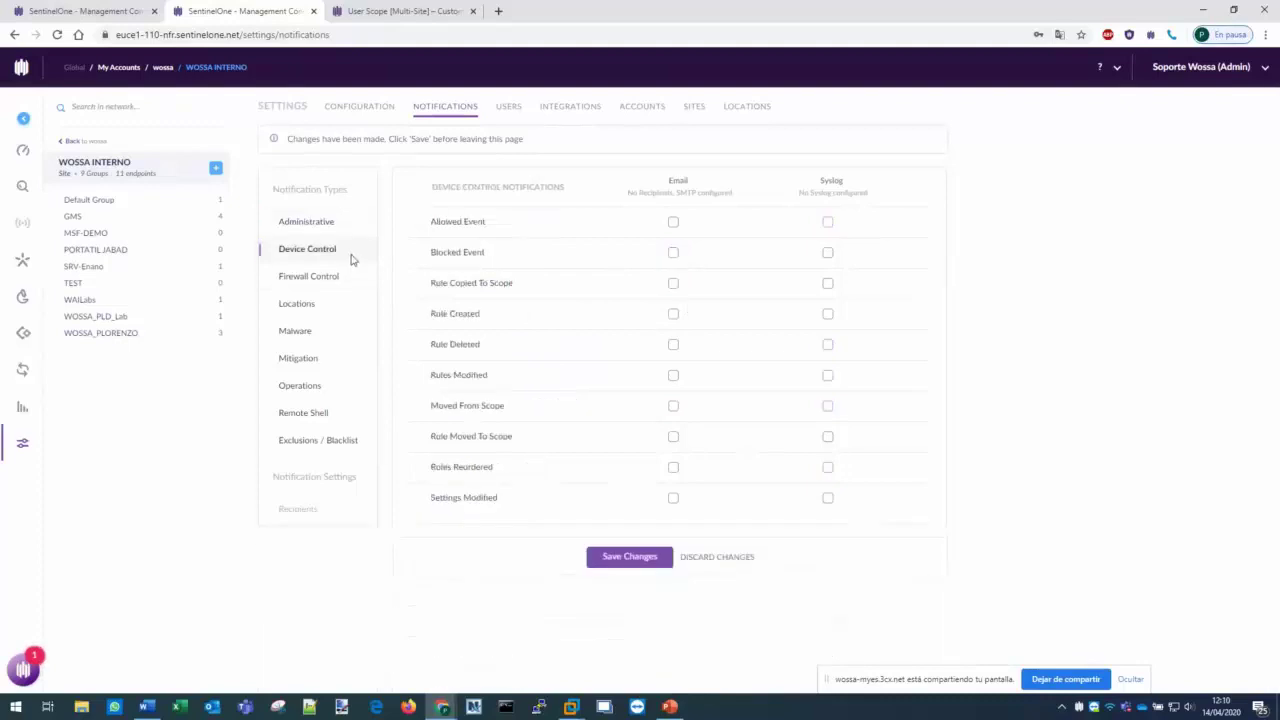
pyautogui.click(675, 224)
pyautogui.click(675, 255)
pyautogui.click(675, 285)
pyautogui.click(675, 316)
pyautogui.click(675, 377)
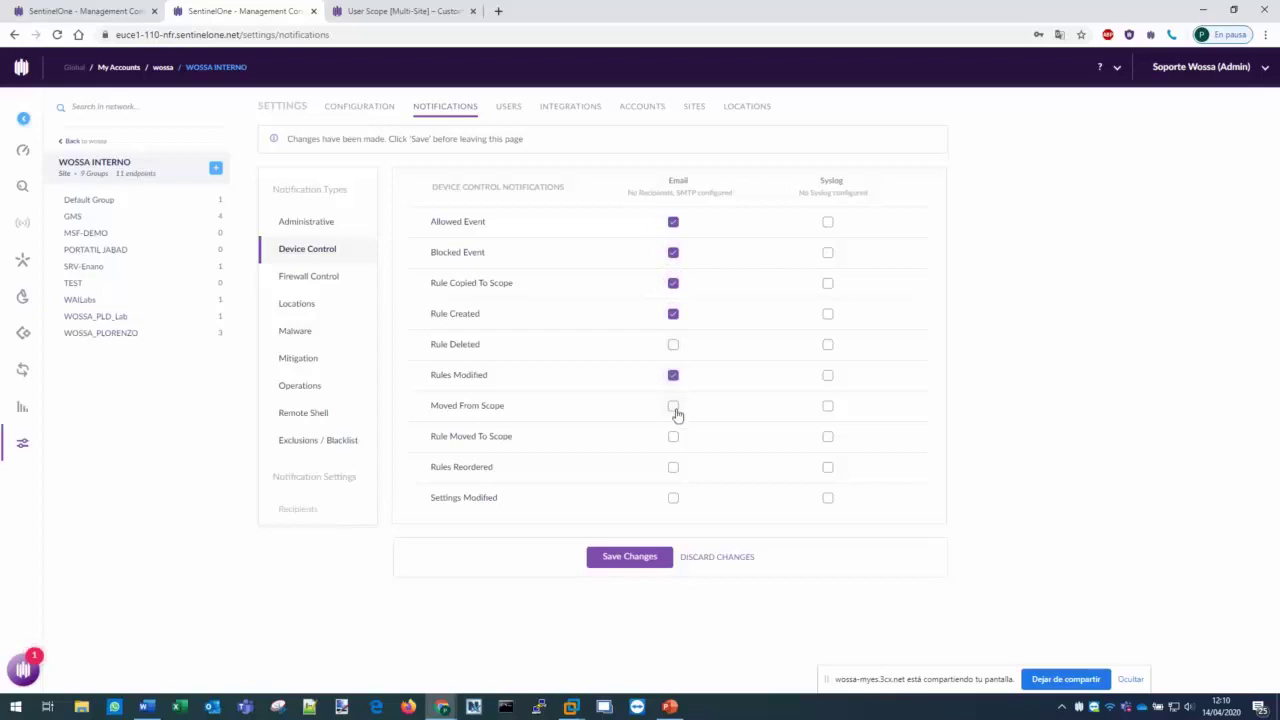
pyautogui.click(675, 407)
pyautogui.click(677, 438)
pyautogui.click(676, 468)
pyautogui.click(675, 499)
pyautogui.click(674, 346)
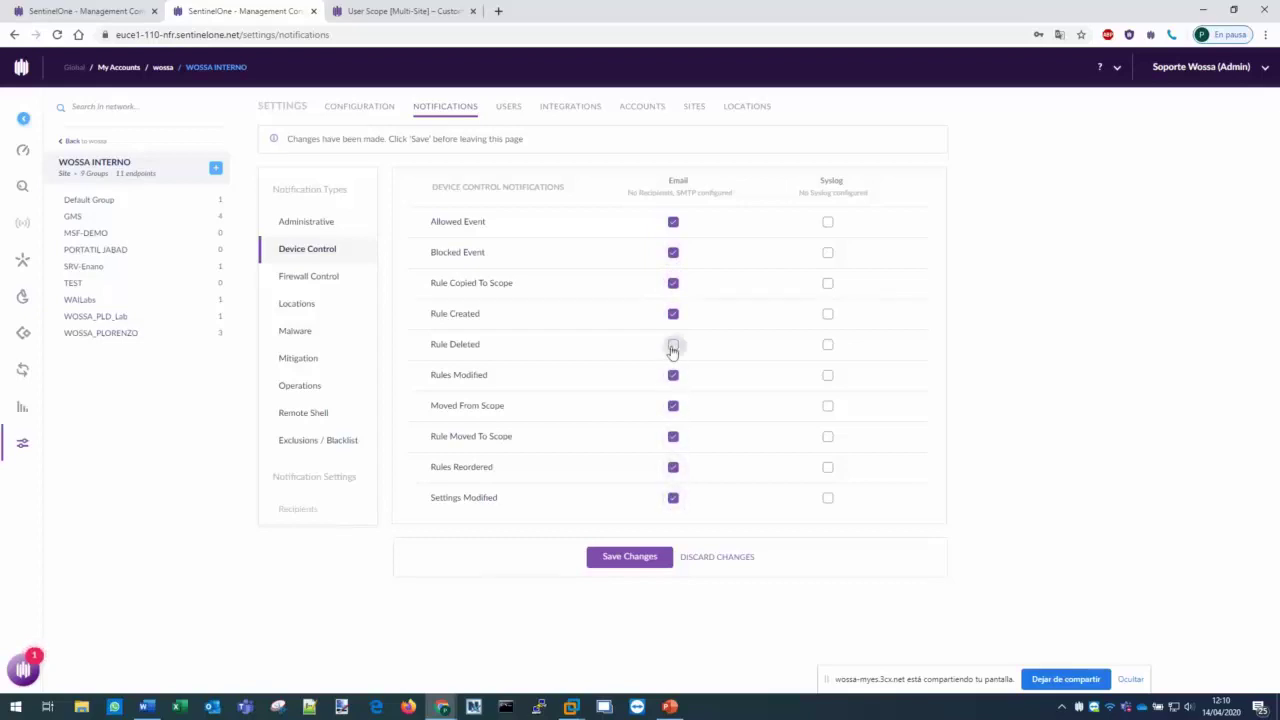
pyautogui.click(636, 560)
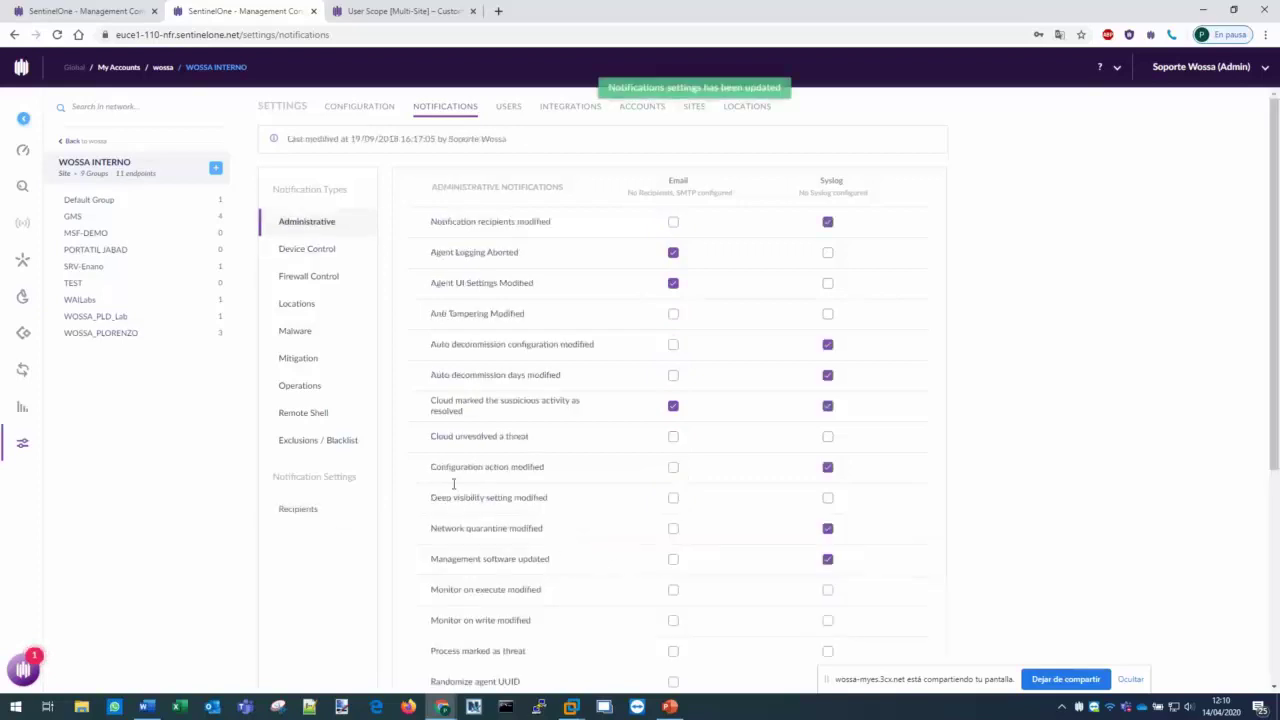
# Enable email for the Firewall Control Blocked Event and save.
pyautogui.click(292, 281)
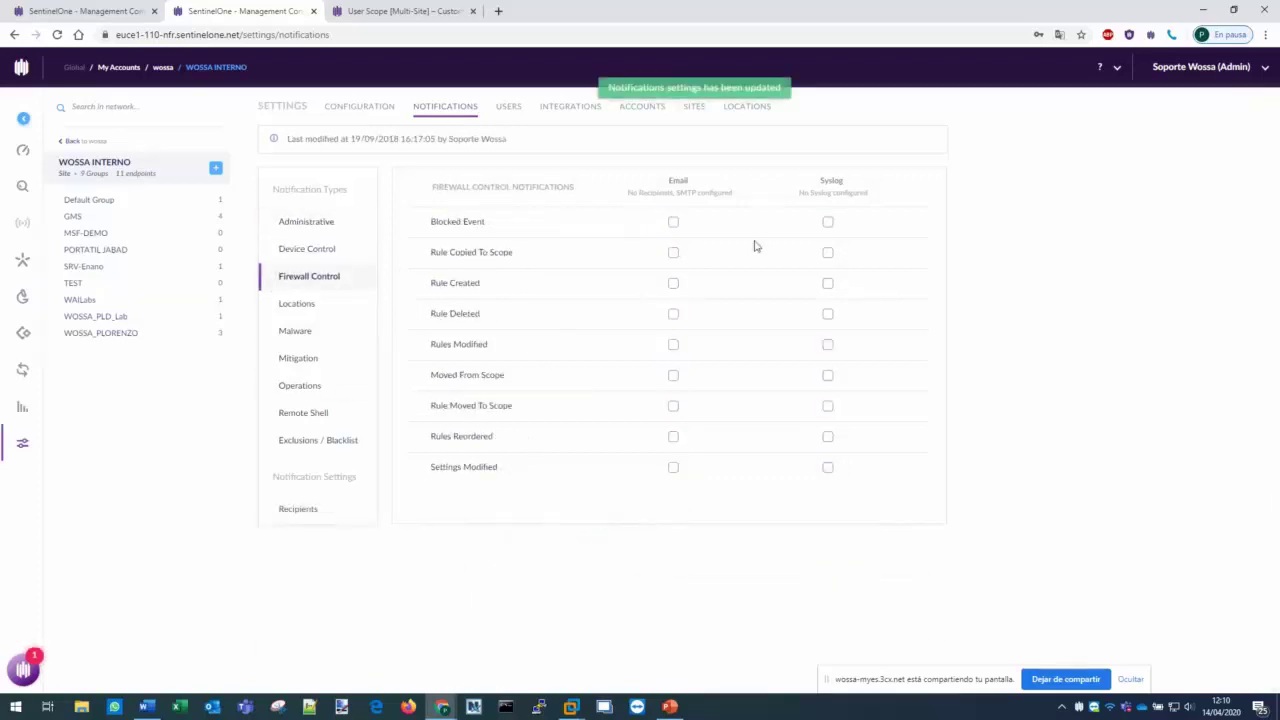
pyautogui.click(676, 222)
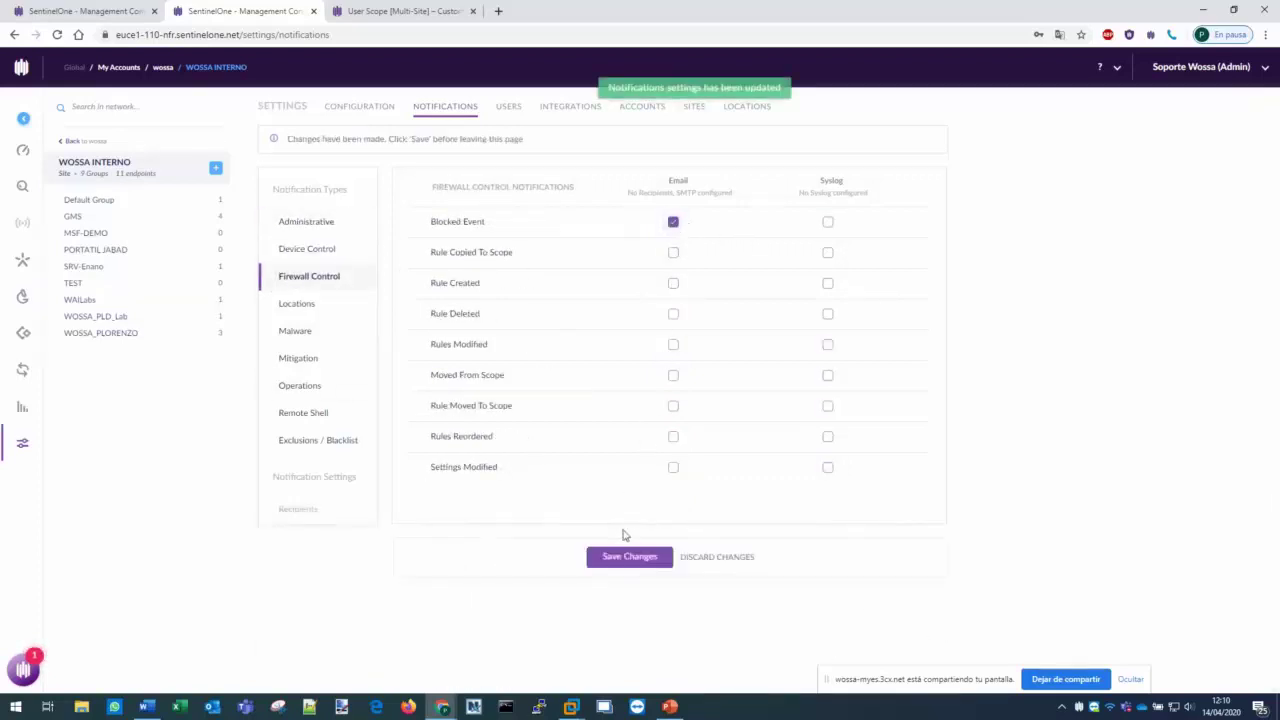
pyautogui.click(629, 557)
# Enable email for Remote Shell transcript uploads and save.
pyautogui.click(305, 332)
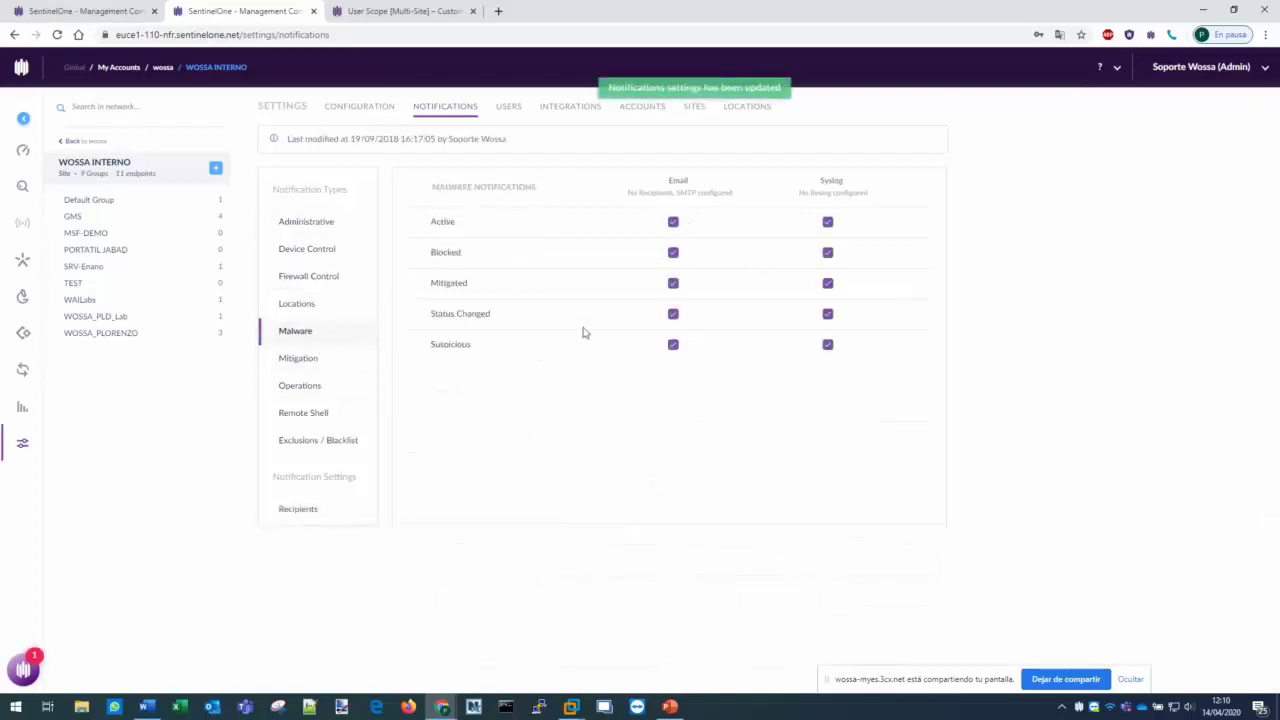
pyautogui.click(350, 361)
pyautogui.click(336, 399)
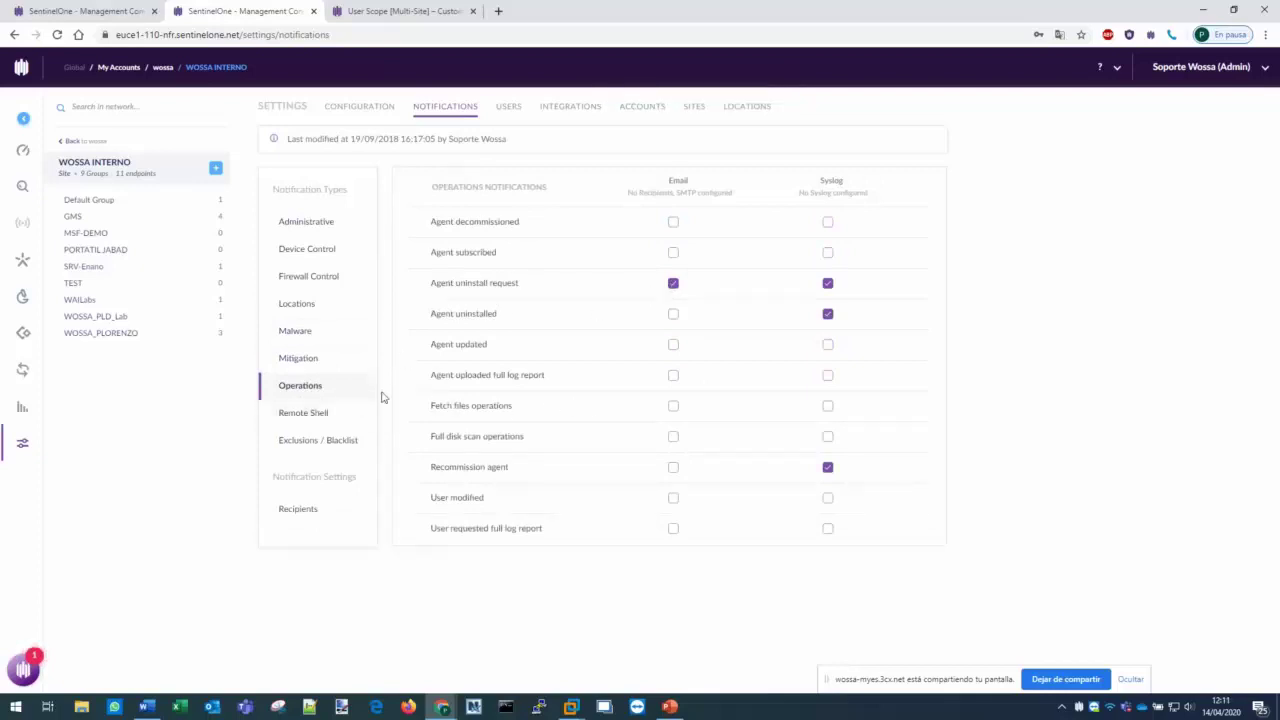
pyautogui.click(346, 414)
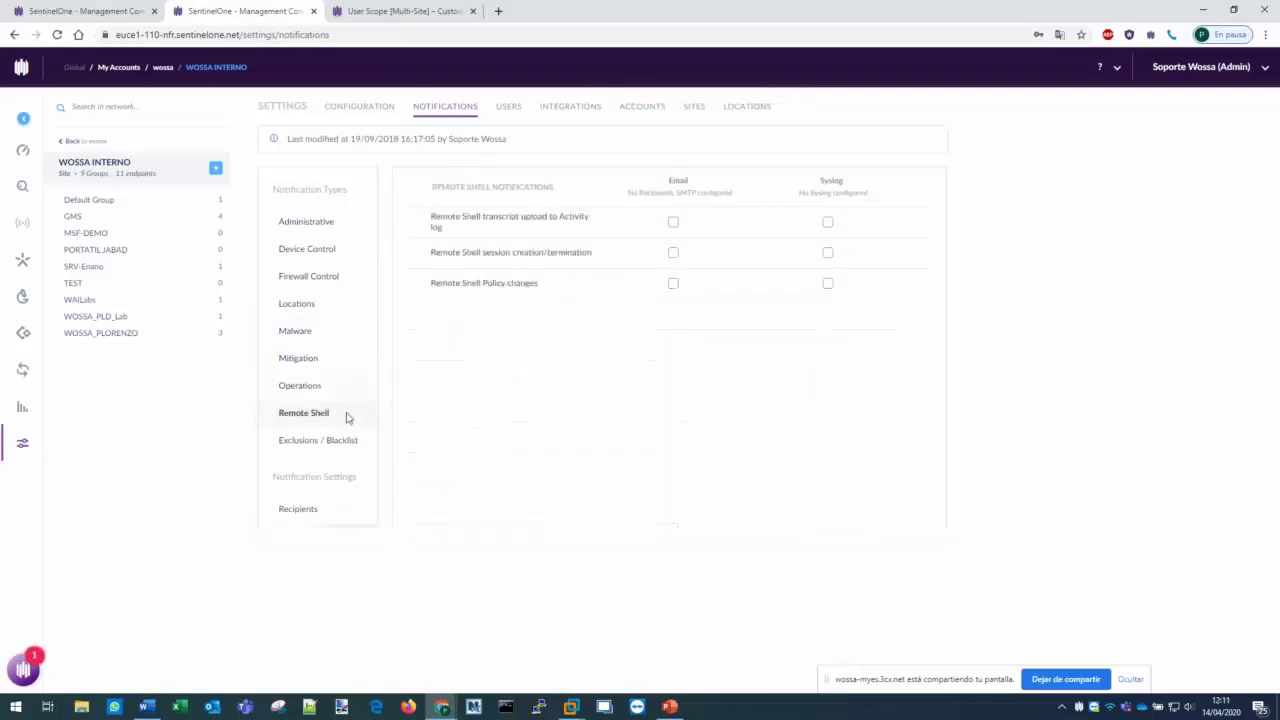
pyautogui.click(675, 223)
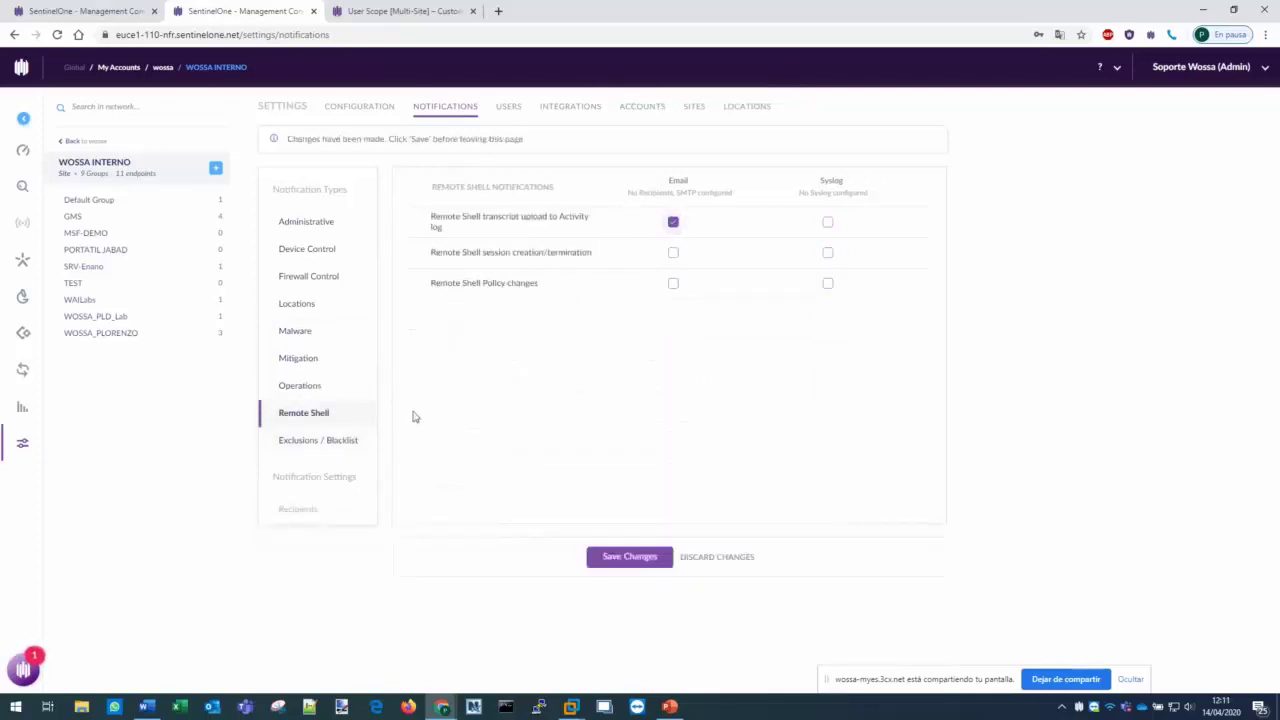
pyautogui.click(622, 552)
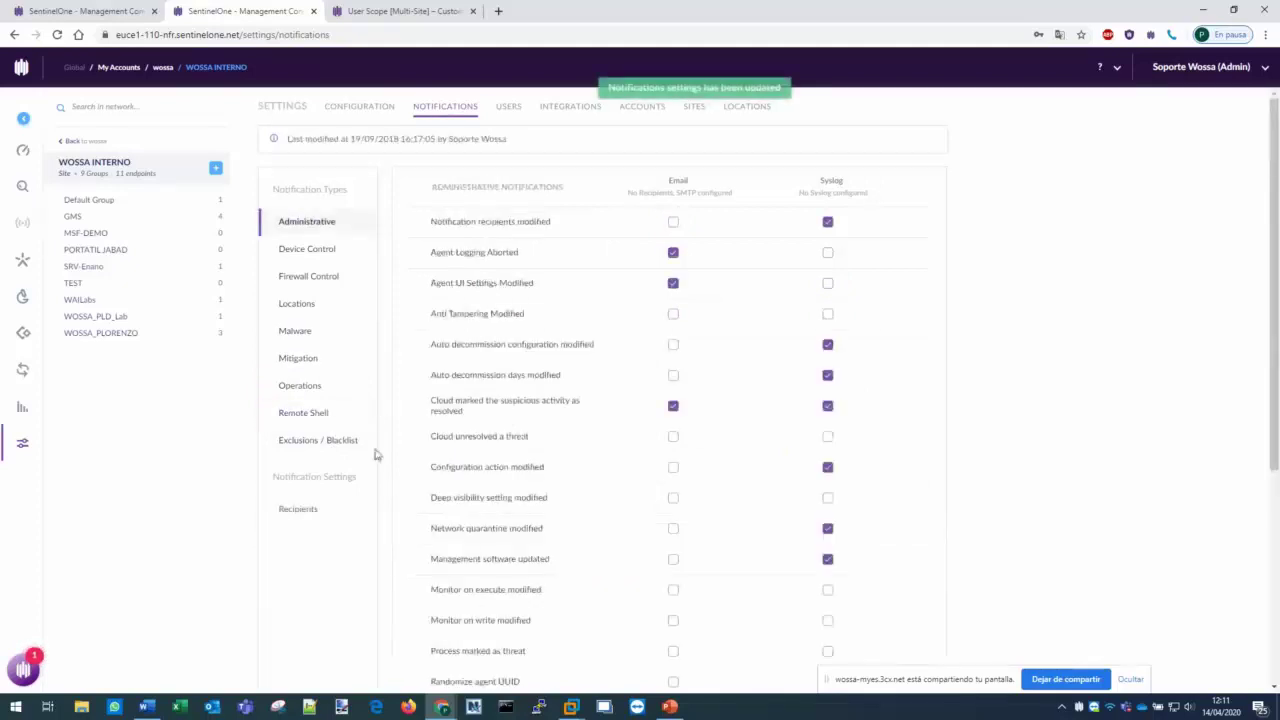
# Open the notification Recipients list and start a new recipient.
pyautogui.click(317, 443)
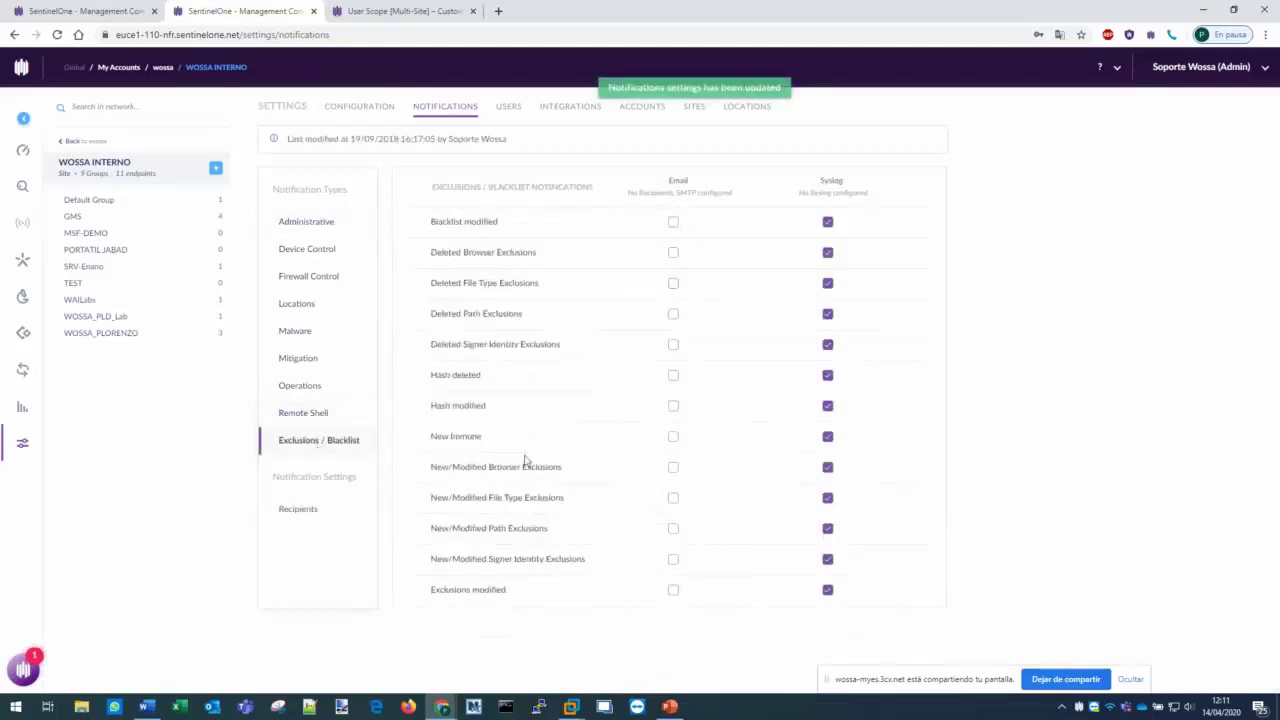
pyautogui.click(285, 511)
pyautogui.click(562, 194)
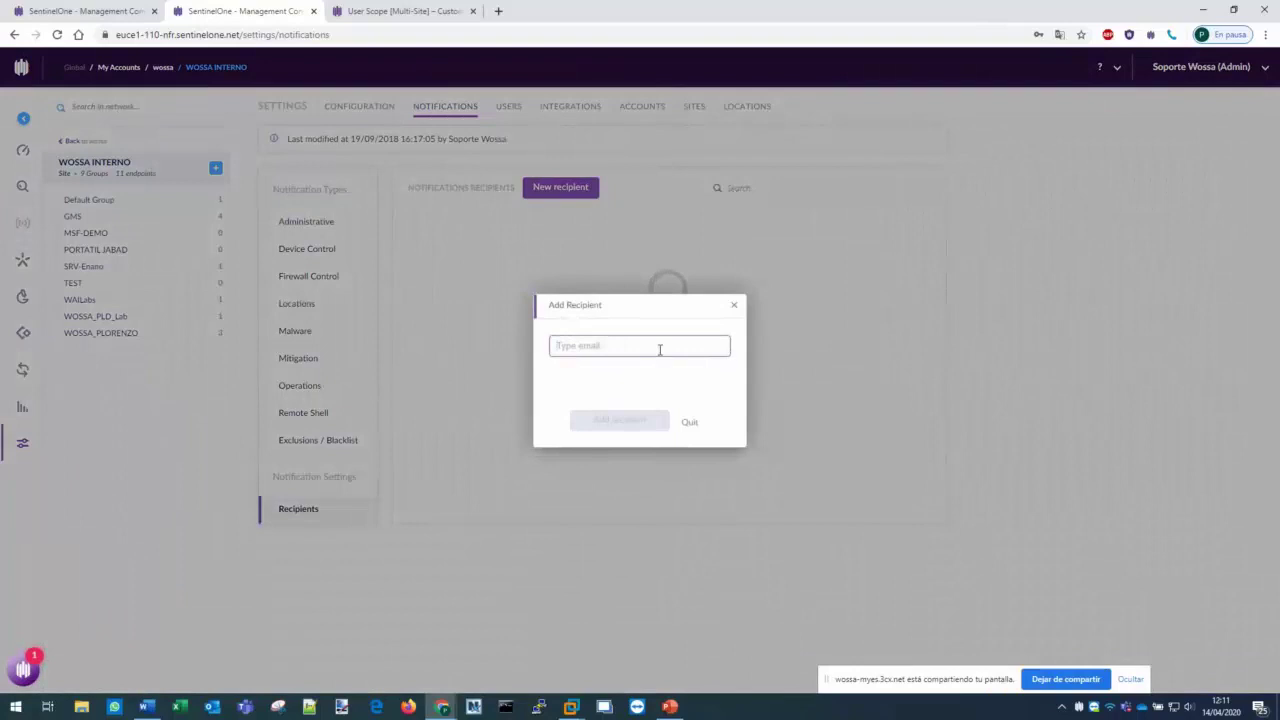
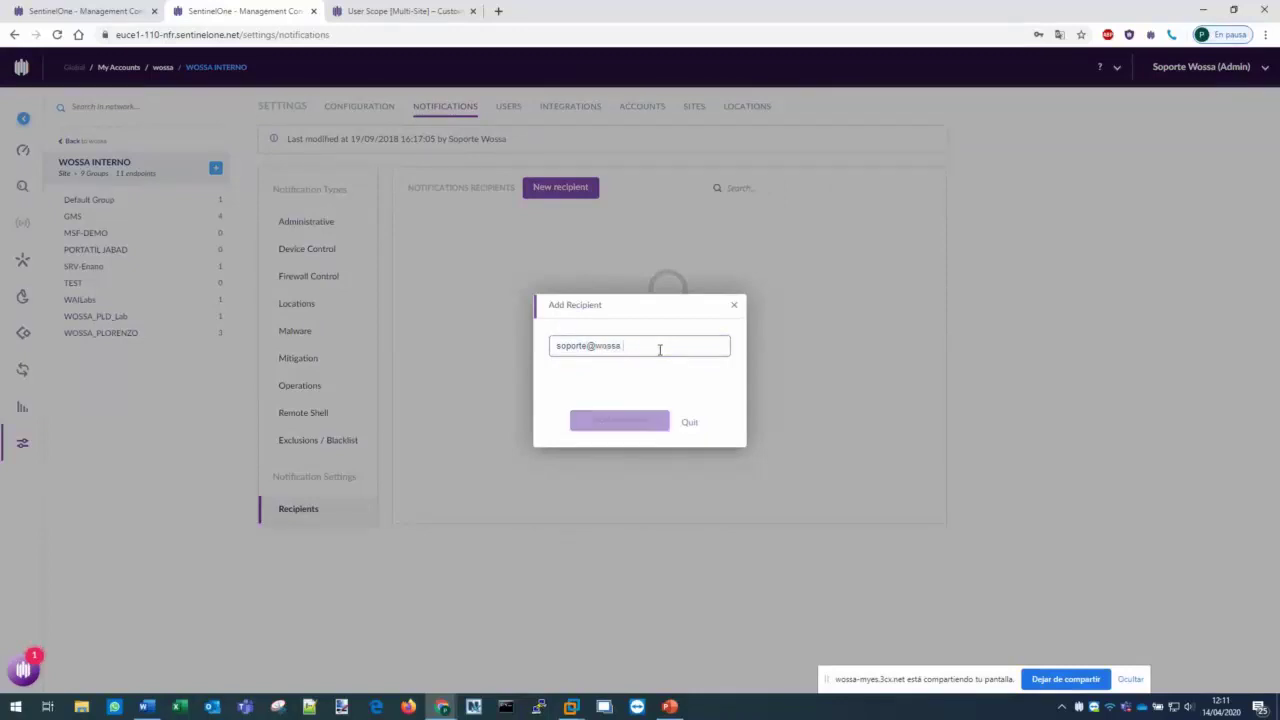
# Add the support e-mail as a recipient and view SMTP settings (smtp.gmail.com, port 587, TLS).
pyautogui.click(626, 421)
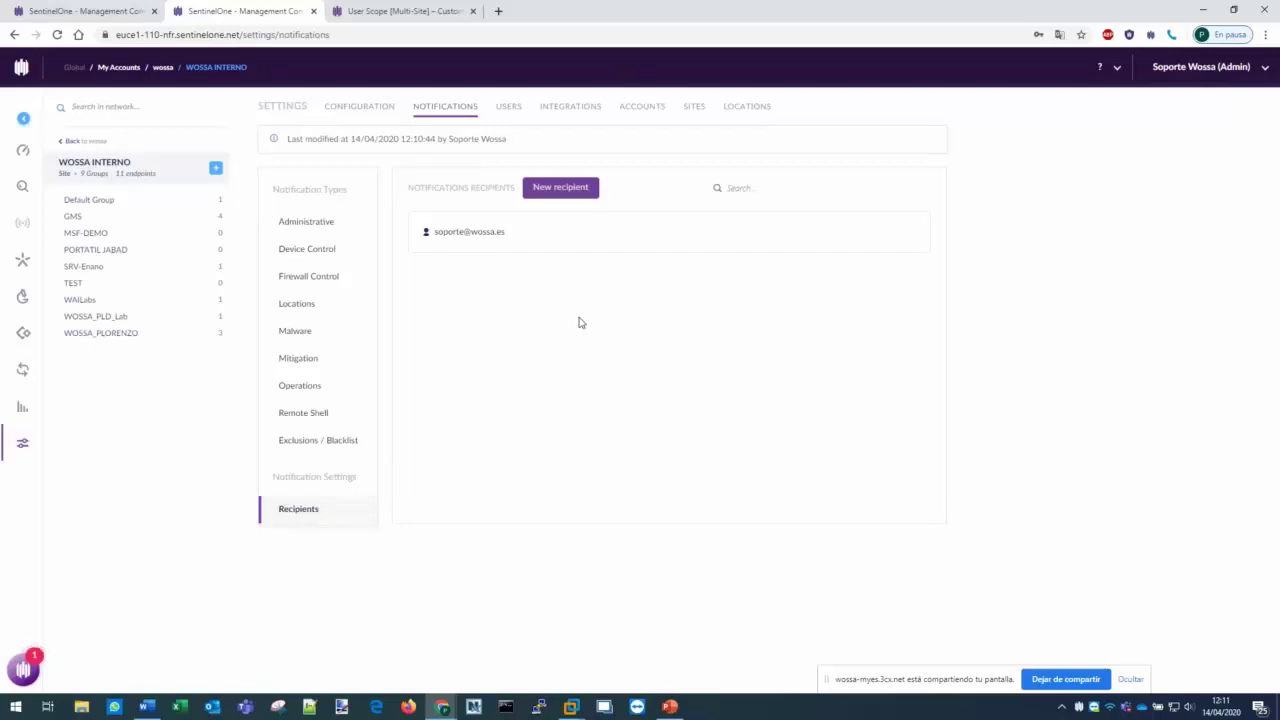
pyautogui.click(583, 108)
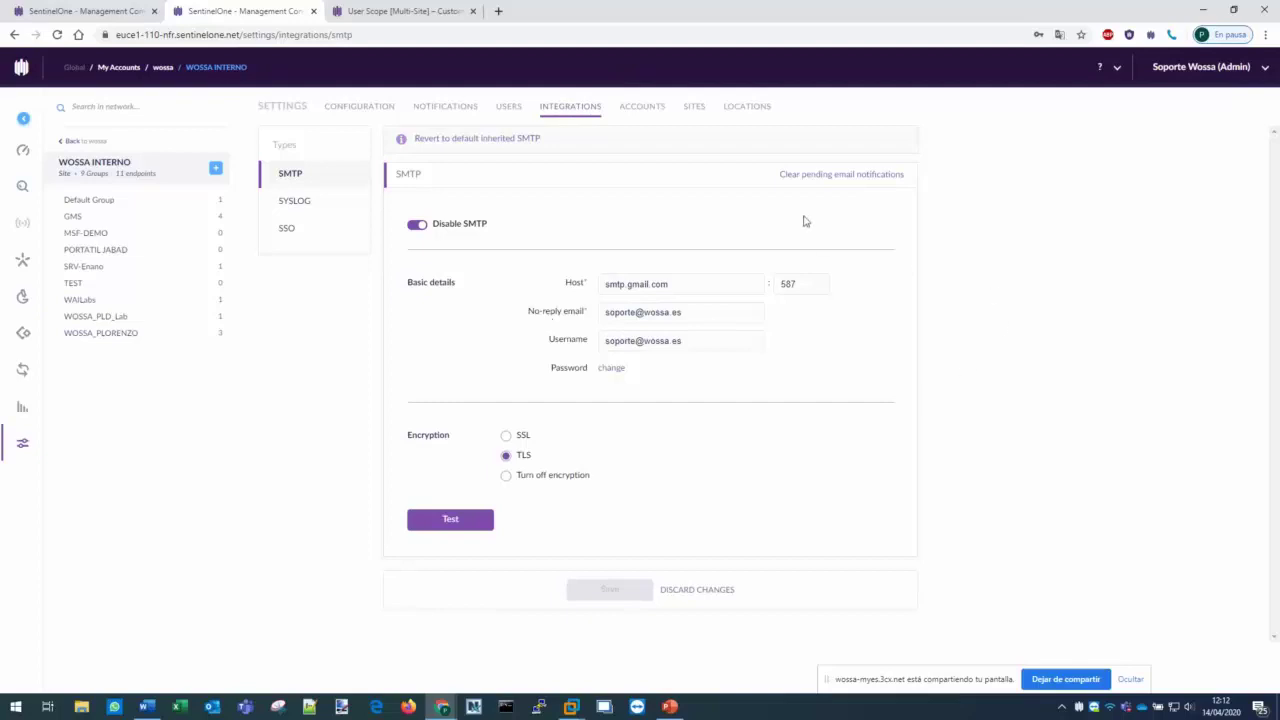
# Flush pending emails, visit the A2Secure - Demo site's integrations, then move up to My Accounts.
pyautogui.click(828, 178)
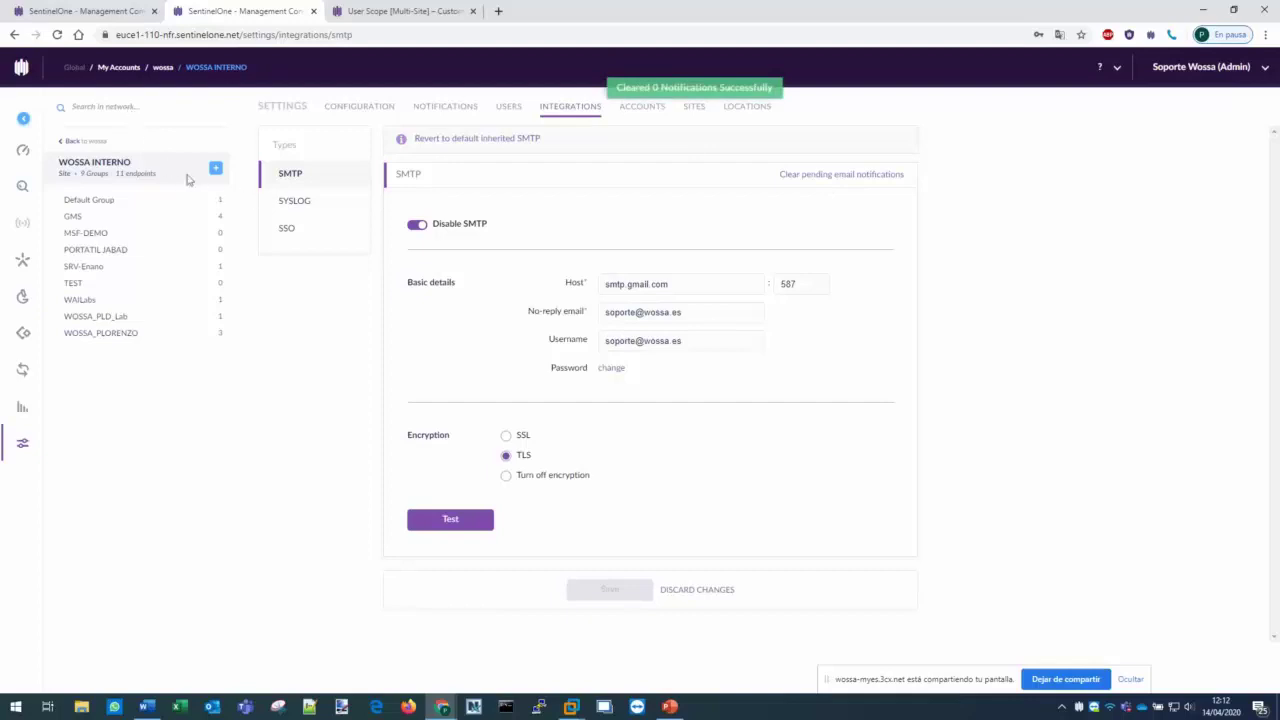
pyautogui.click(163, 67)
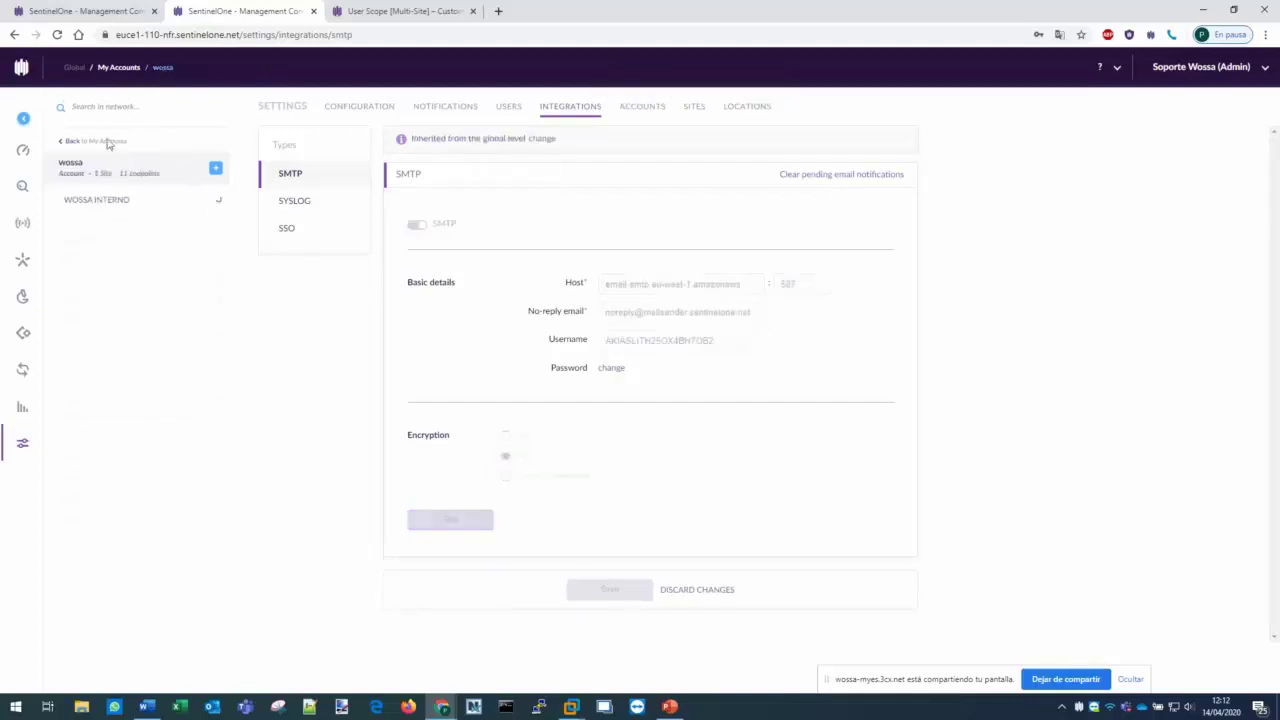
pyautogui.click(68, 145)
pyautogui.click(86, 188)
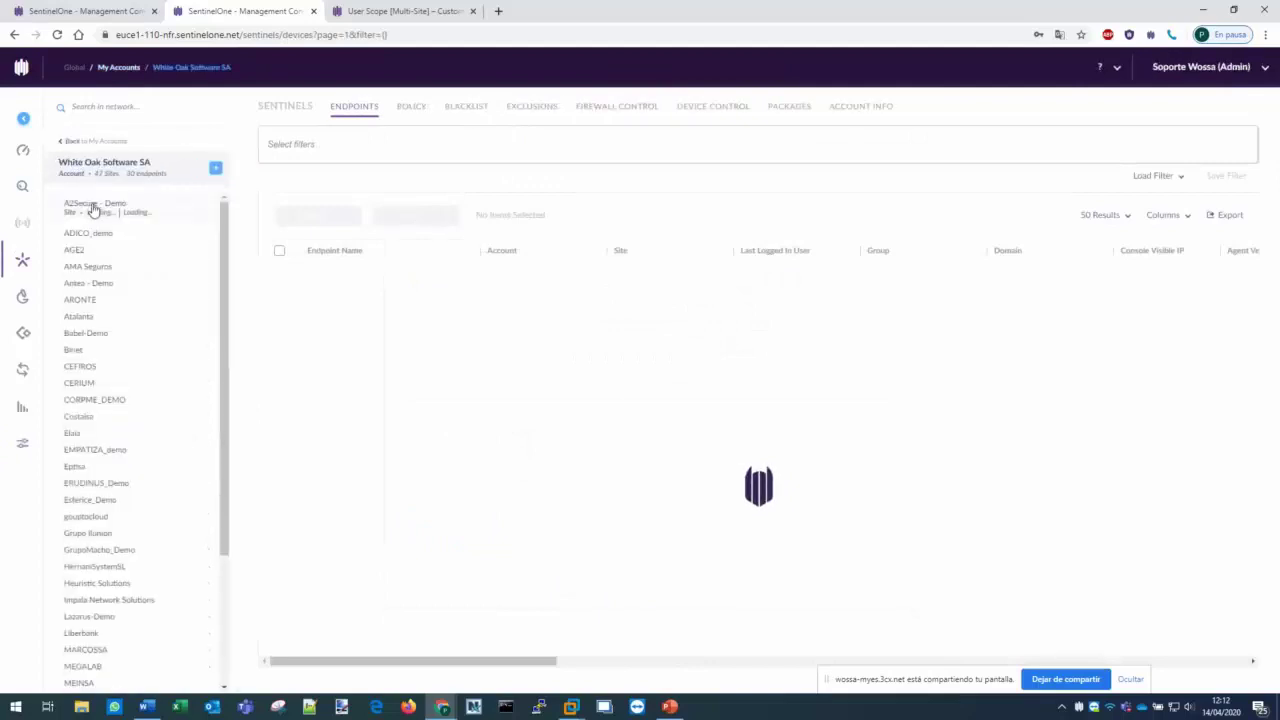
pyautogui.click(92, 205)
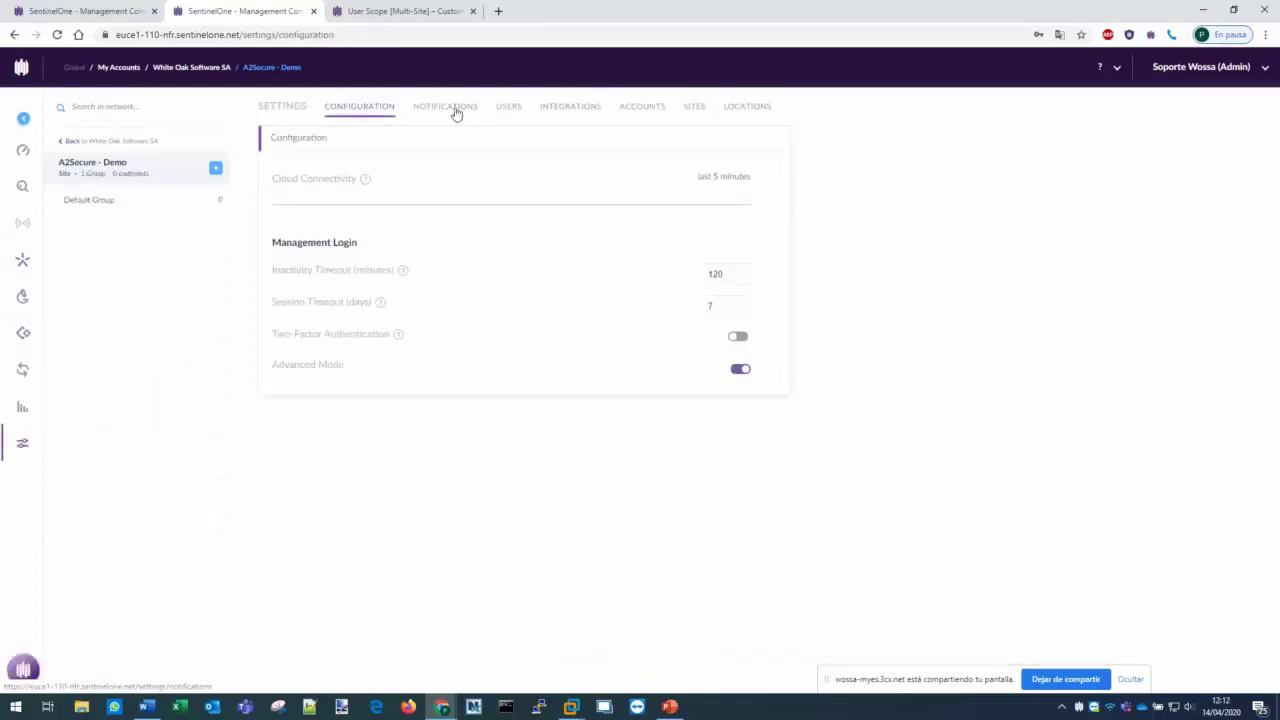
pyautogui.click(594, 109)
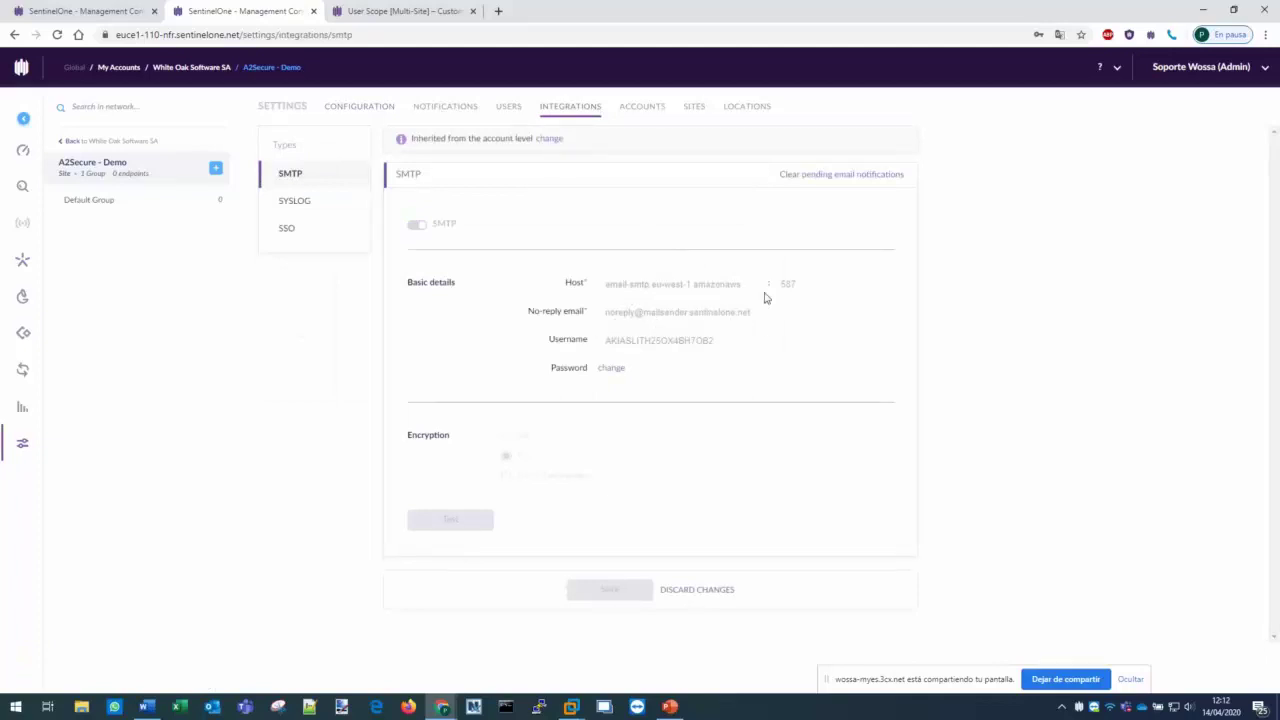
pyautogui.click(118, 70)
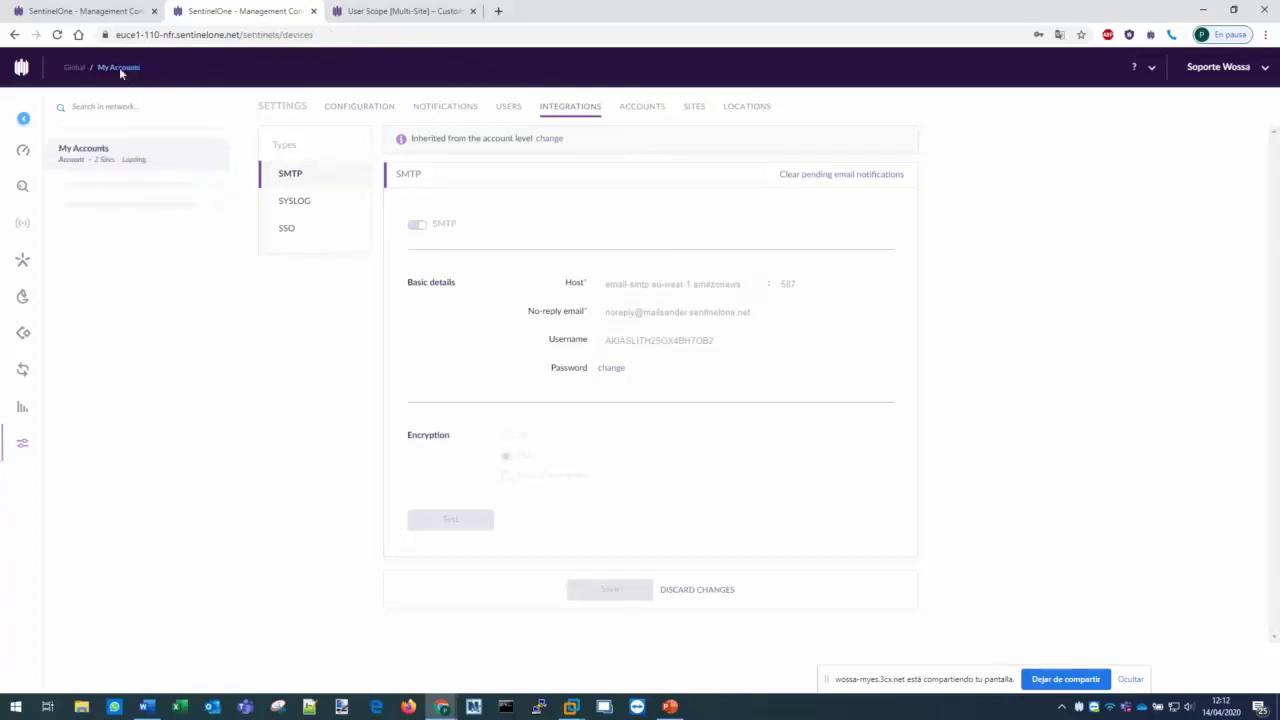
# Show WOSSA INTERNO's 11 endpoints, close the User Scope article, and bring the Word outline forward.
pyautogui.click(96, 251)
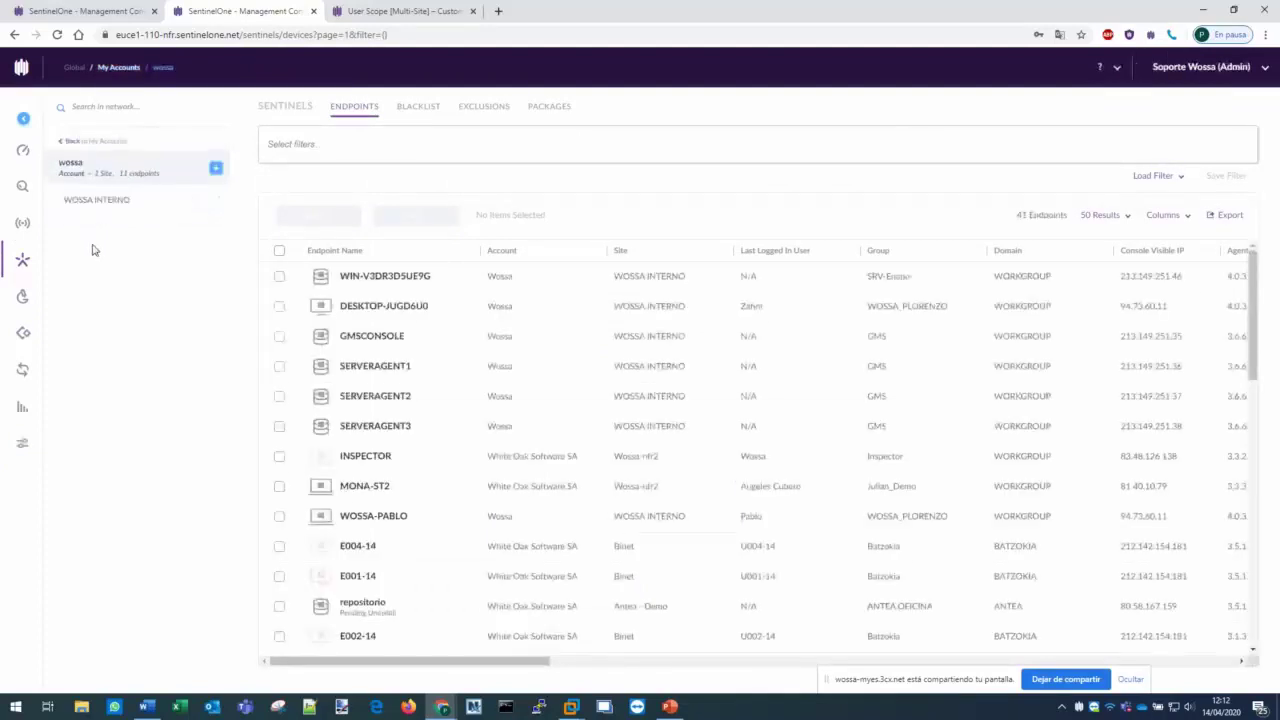
pyautogui.click(77, 212)
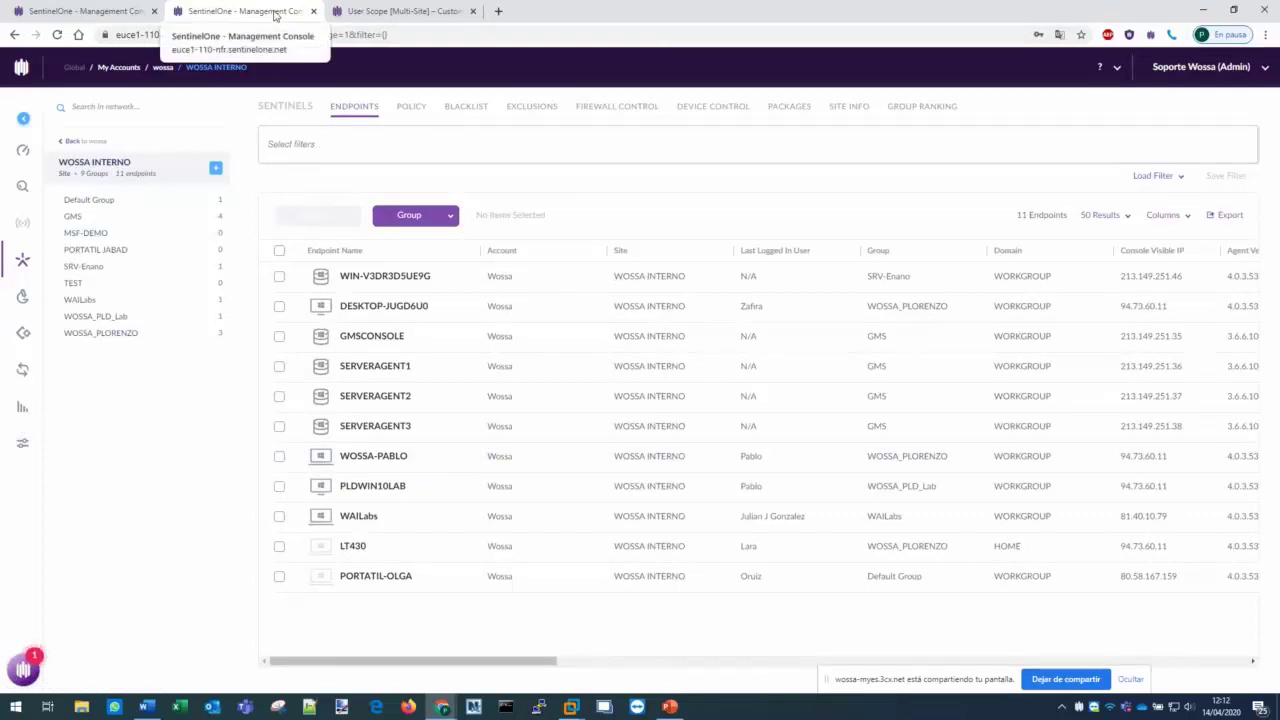
pyautogui.click(400, 12)
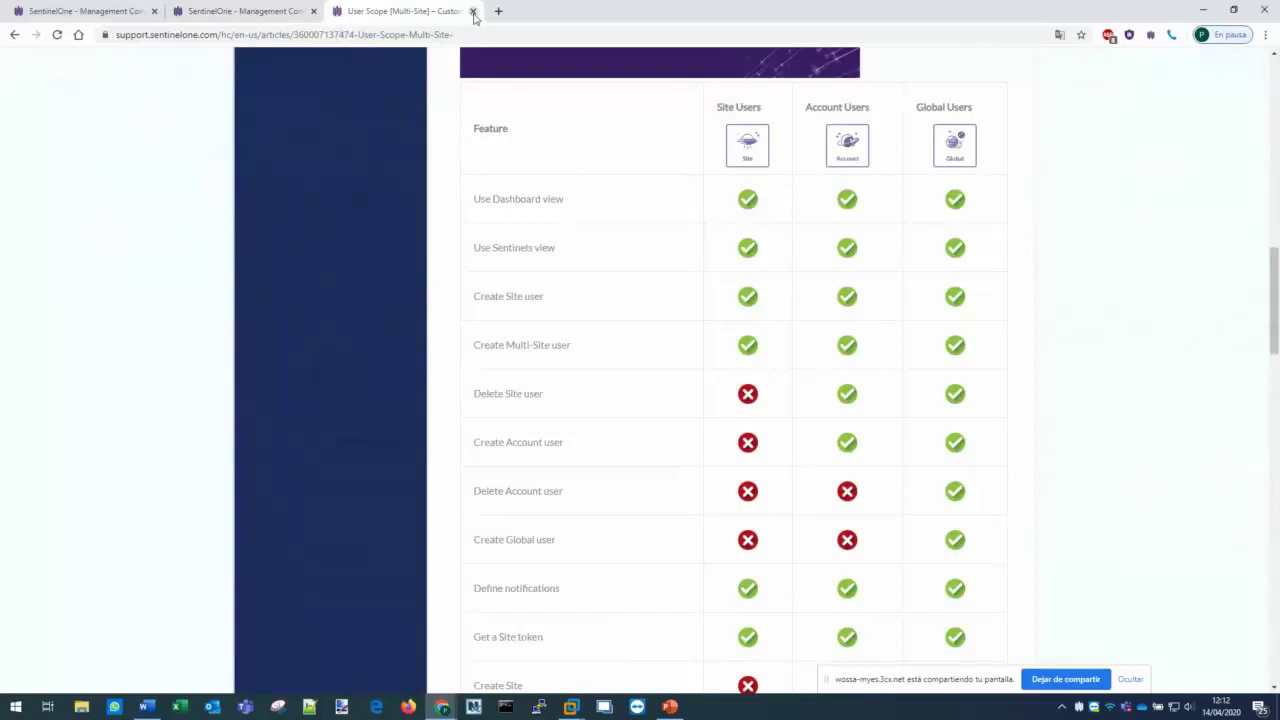
pyautogui.click(474, 11)
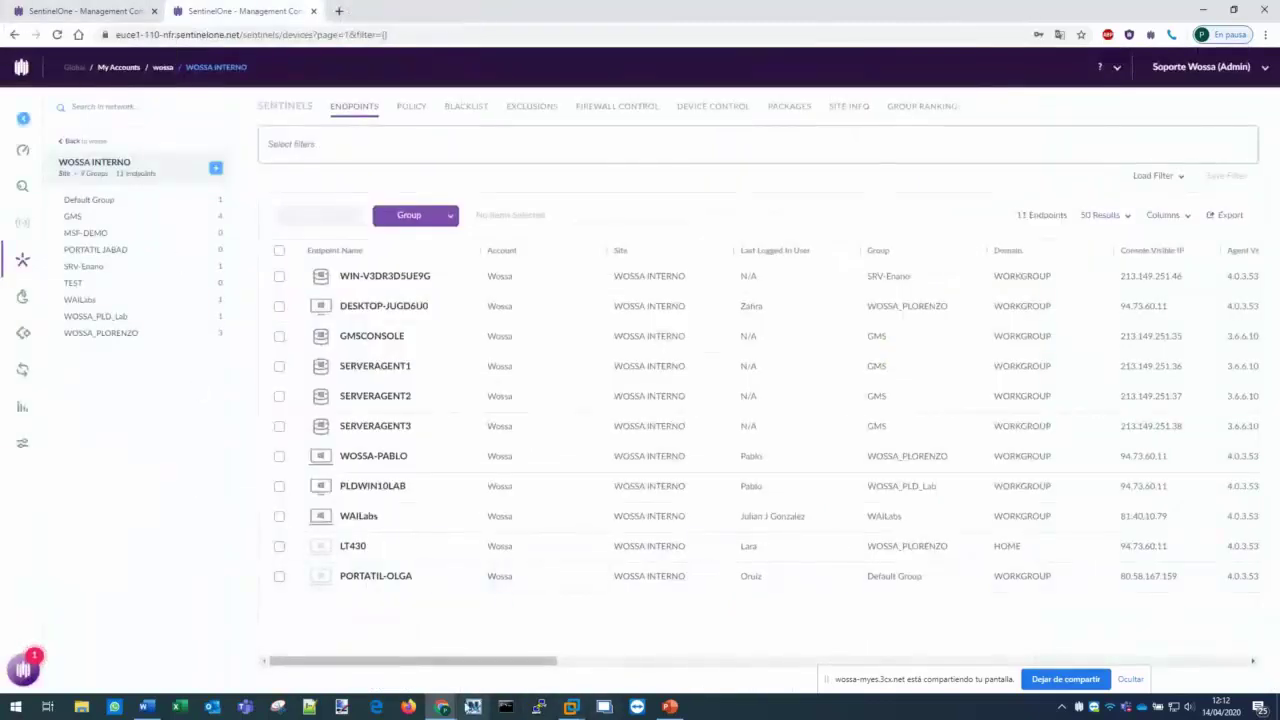
pyautogui.click(145, 707)
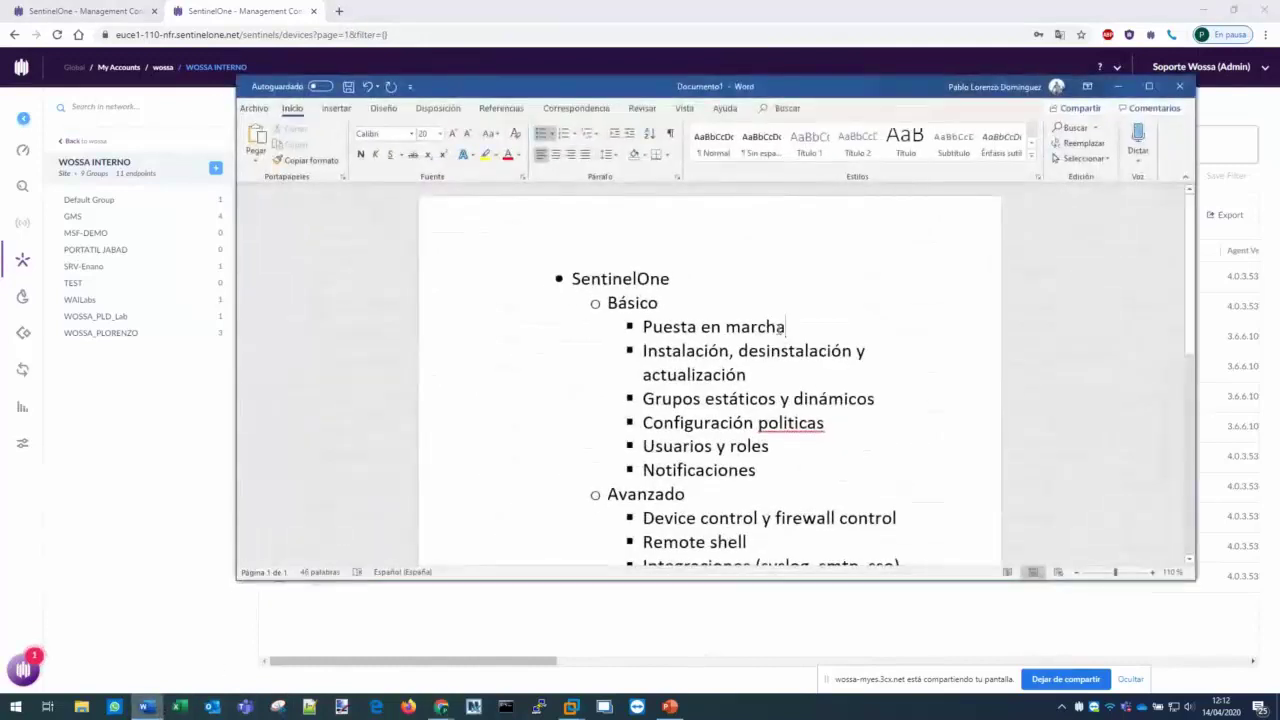
# Scroll the Word outline down to Control de aplicaciones, then minimize Word.
pyautogui.scroll(-2, 790, 330)
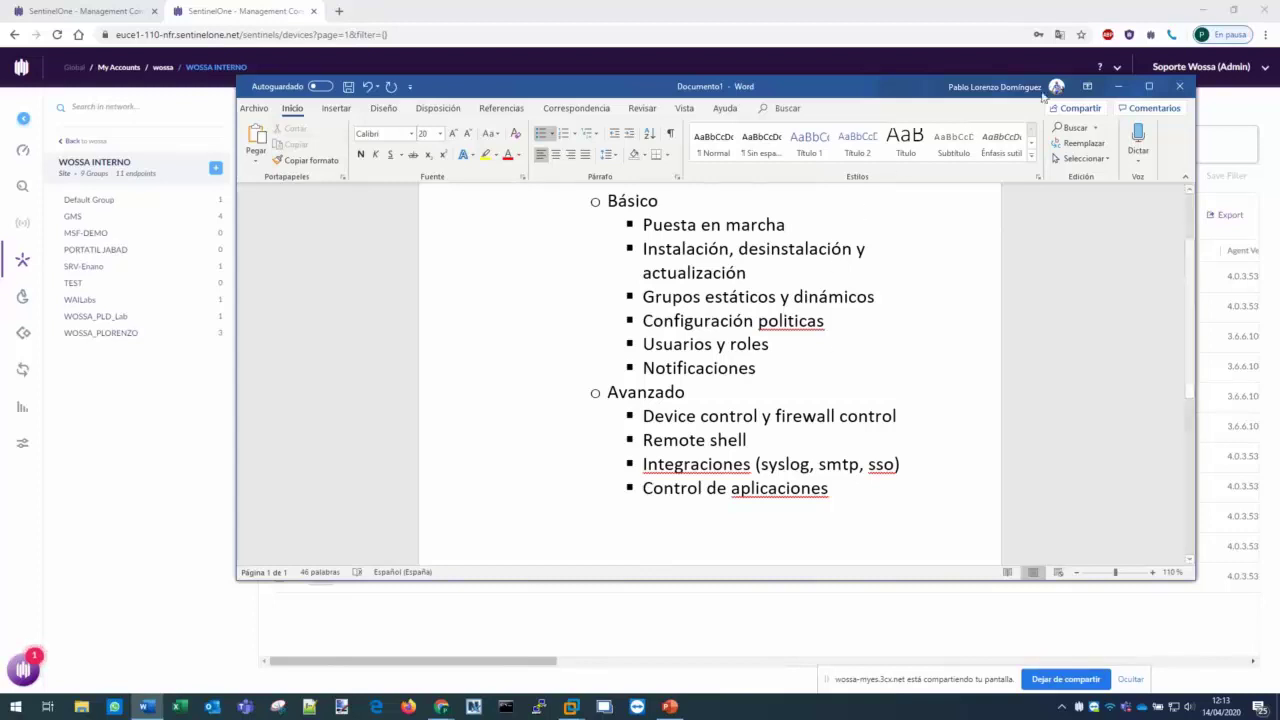
pyautogui.click(1118, 87)
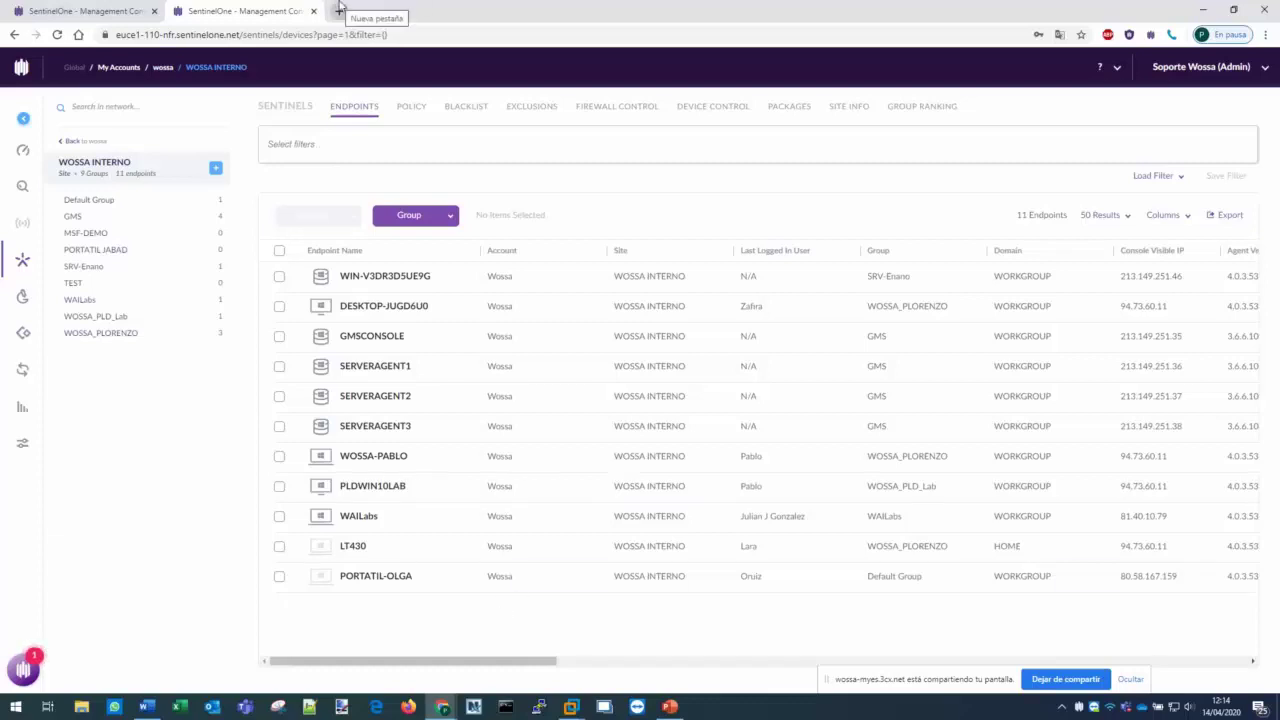
# Go to YouTube in a new tab and open the SentinelOne channel from subscriptions.
pyautogui.click(339, 10)
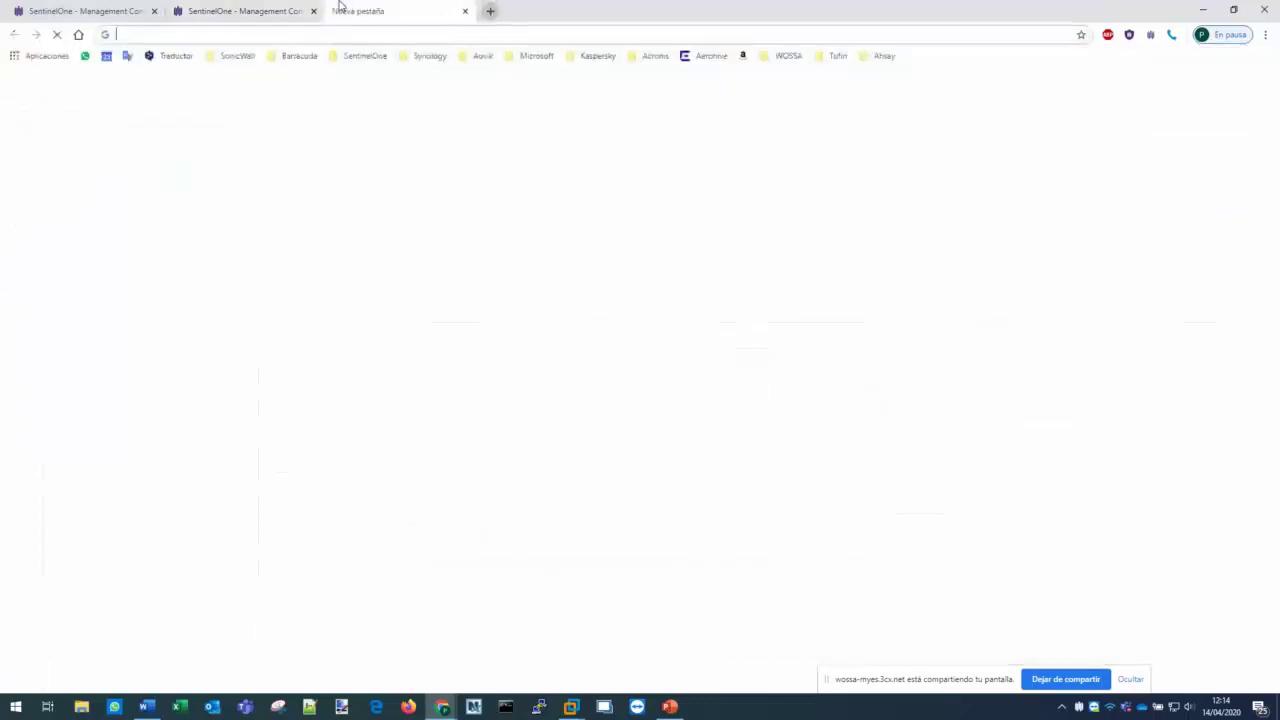
pyautogui.write('you')
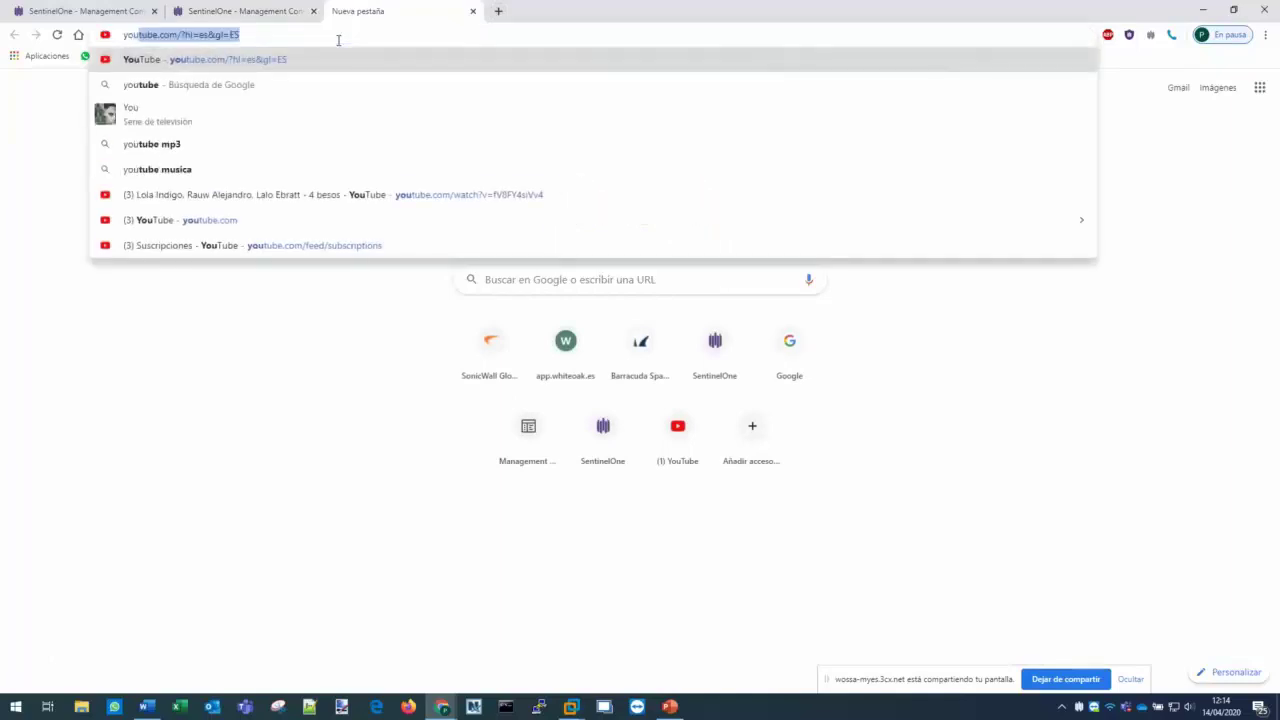
pyautogui.press('Return')
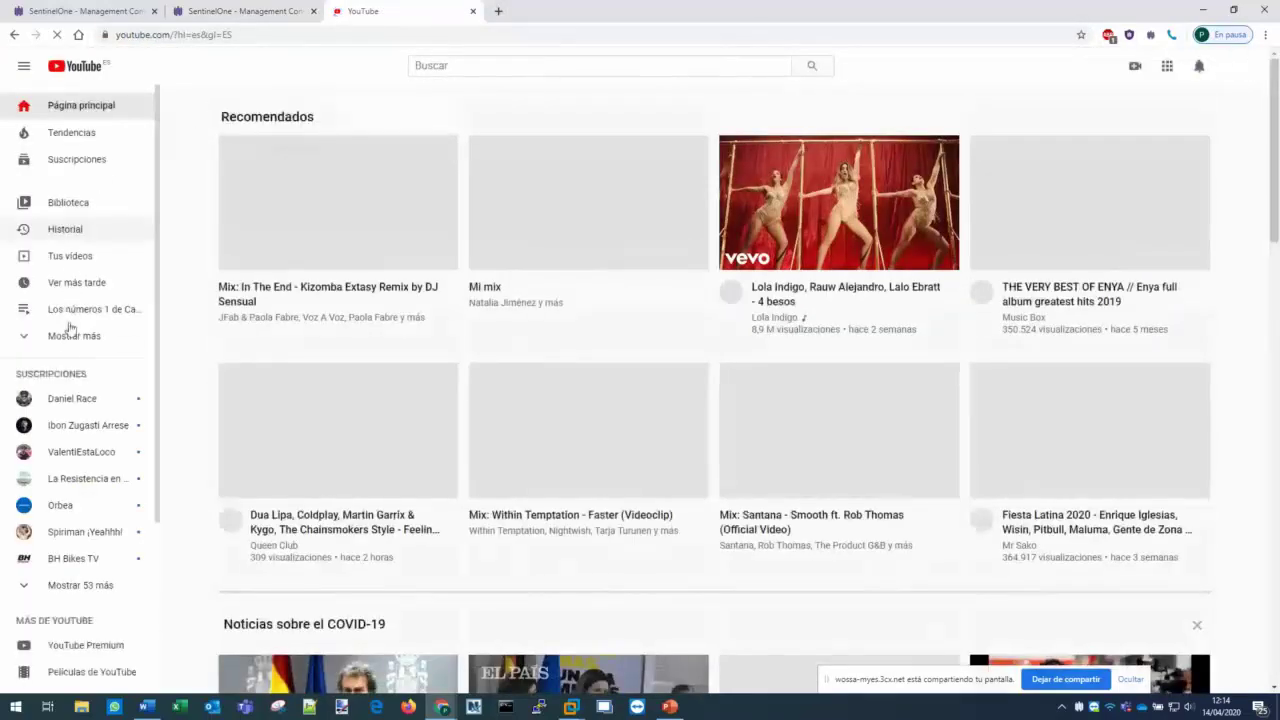
pyautogui.scroll(-1, 68, 505)
pyautogui.scroll(-2, 70, 510)
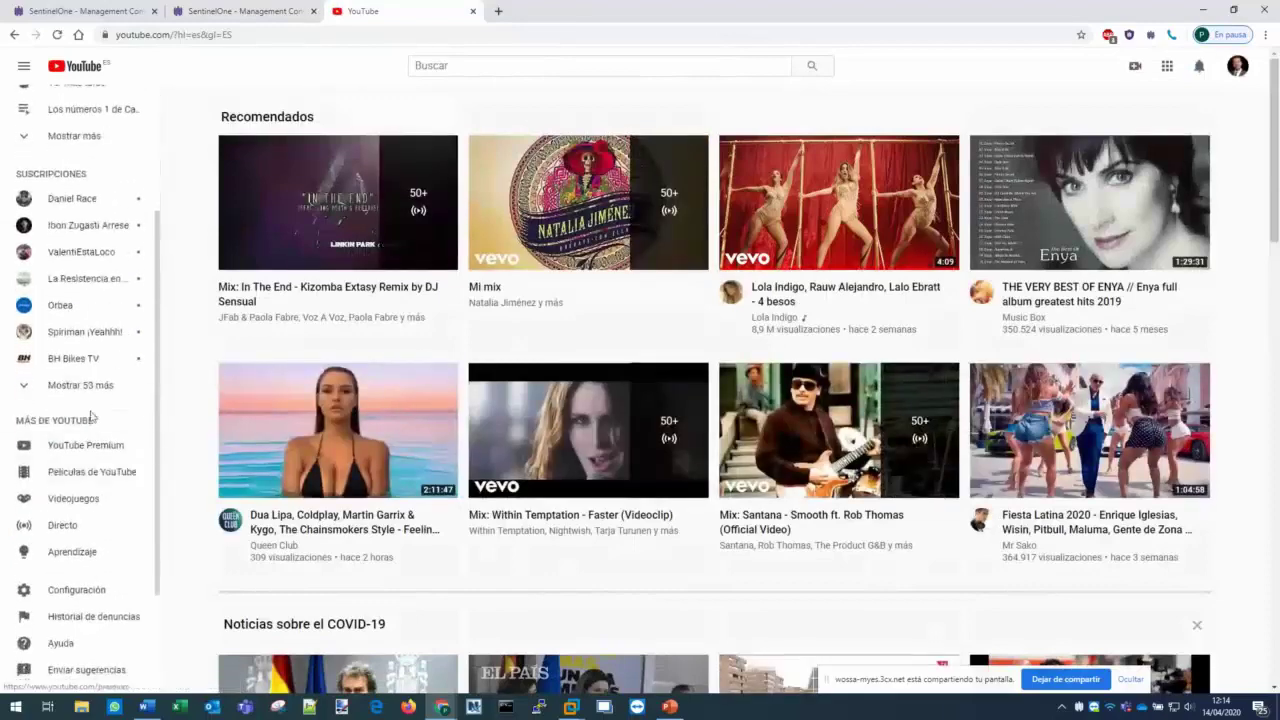
pyautogui.click(92, 380)
pyautogui.scroll(-1, 90, 400)
pyautogui.click(88, 395)
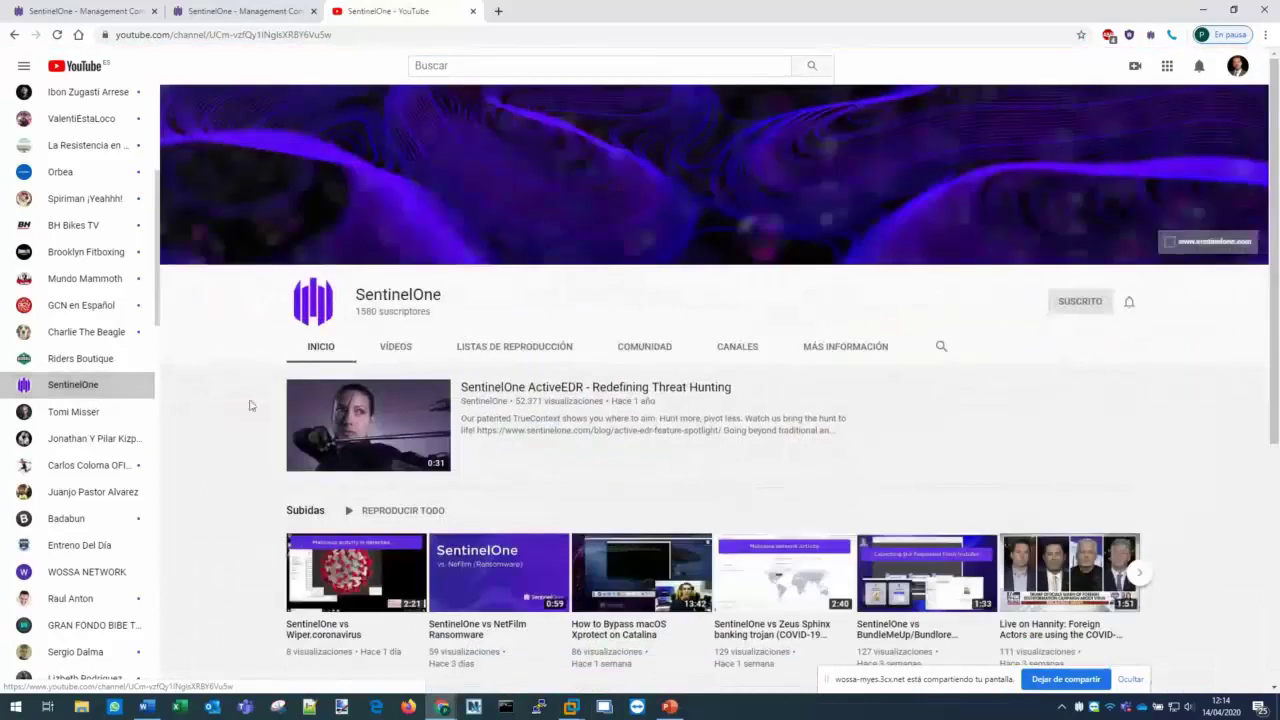
# Play 'SentinelOne vs Wiper.coronavirus', skipping ahead to the remediation, then close the tab.
pyautogui.click(369, 556)
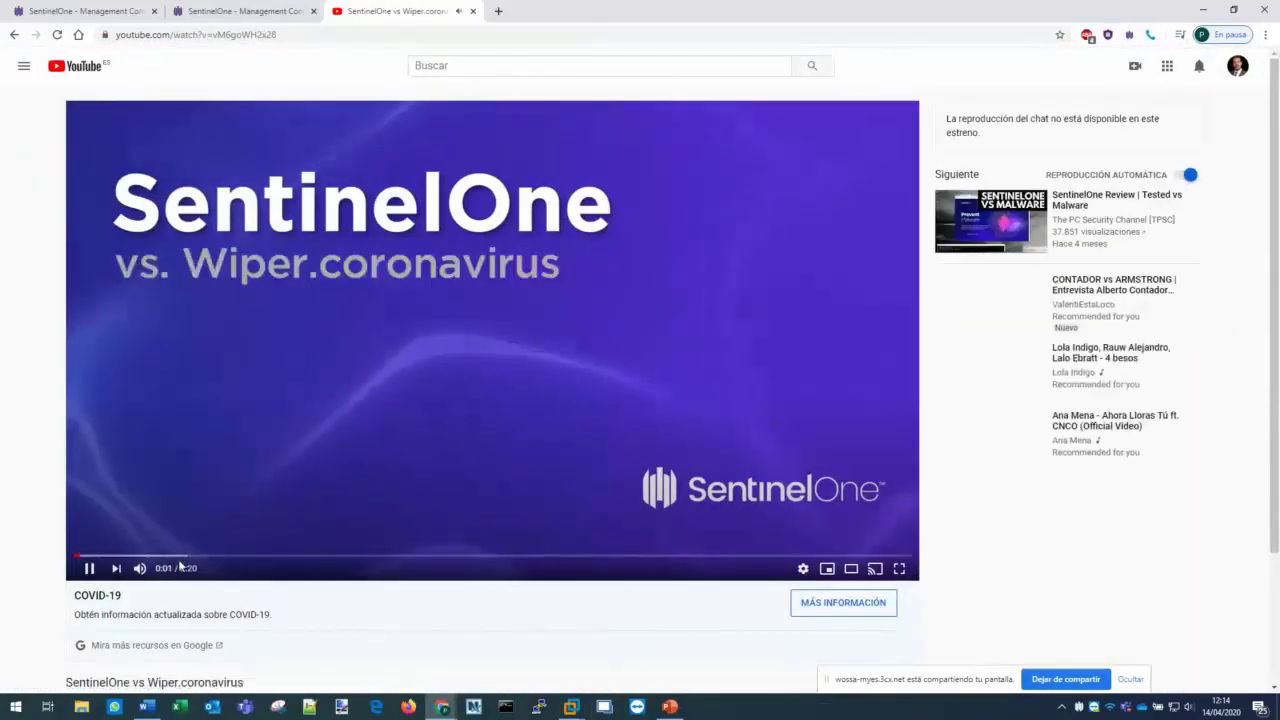
pyautogui.click(156, 557)
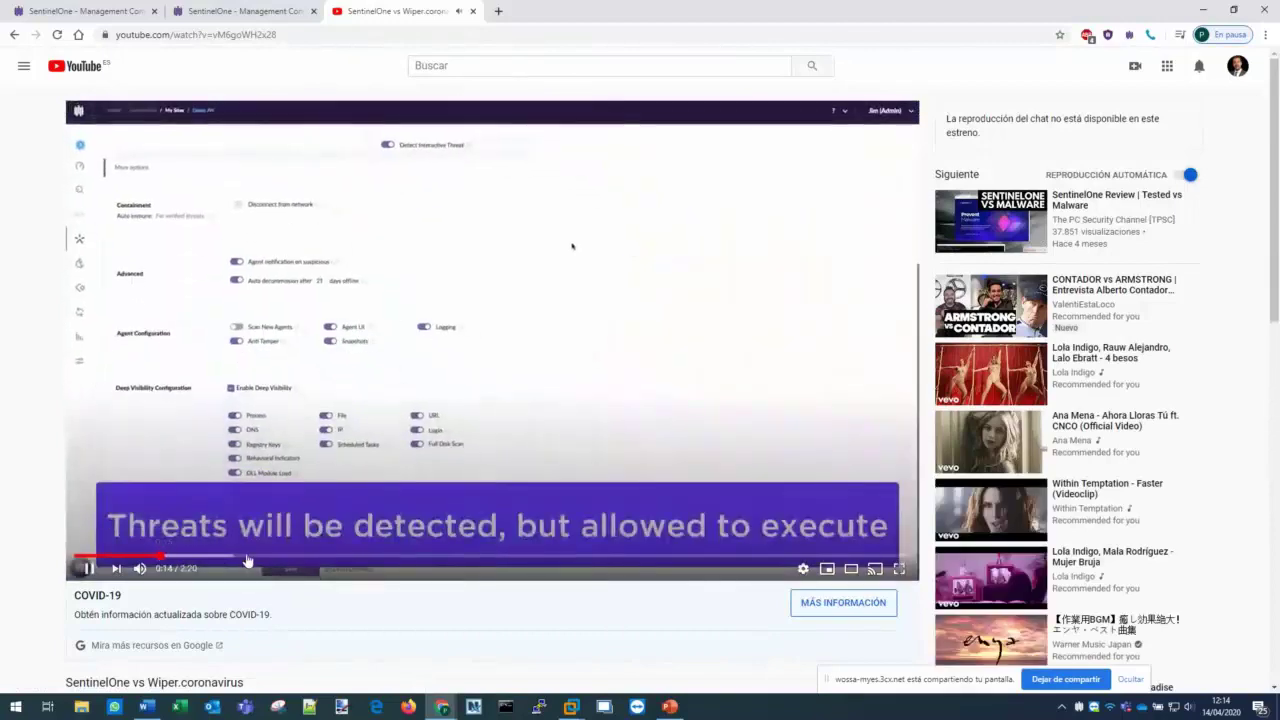
pyautogui.click(247, 557)
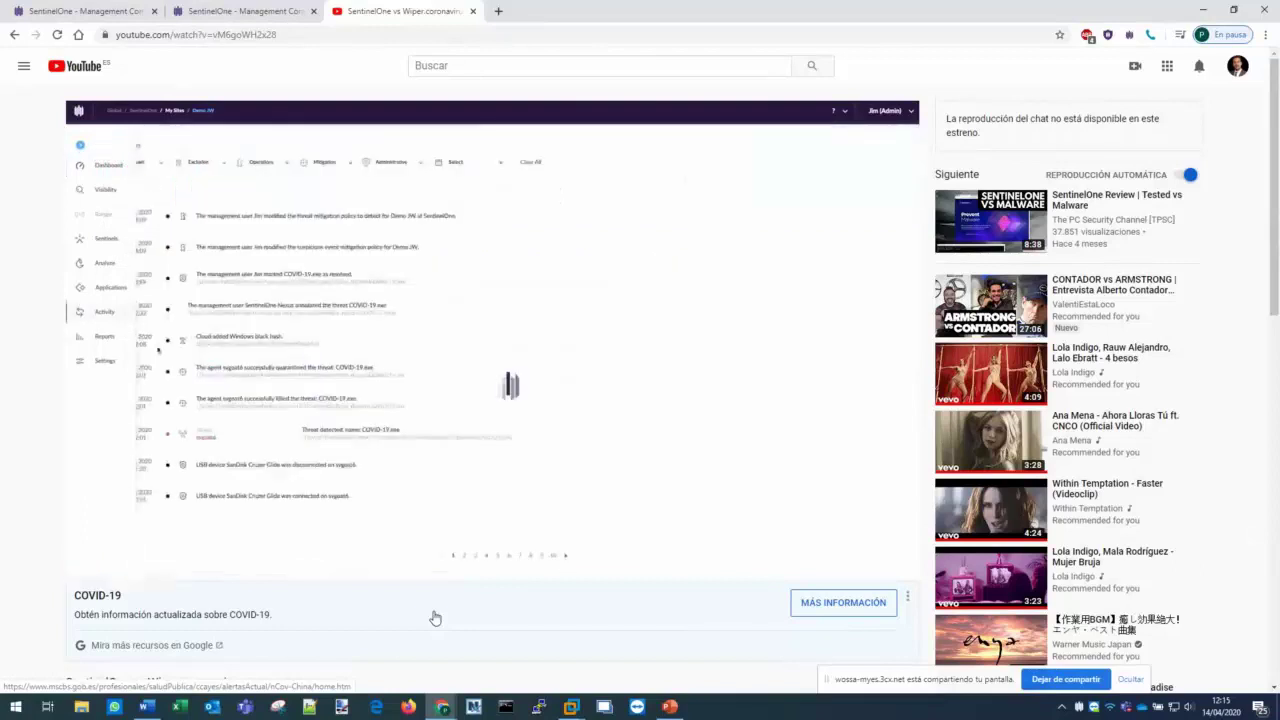
pyautogui.moveTo(483, 583)
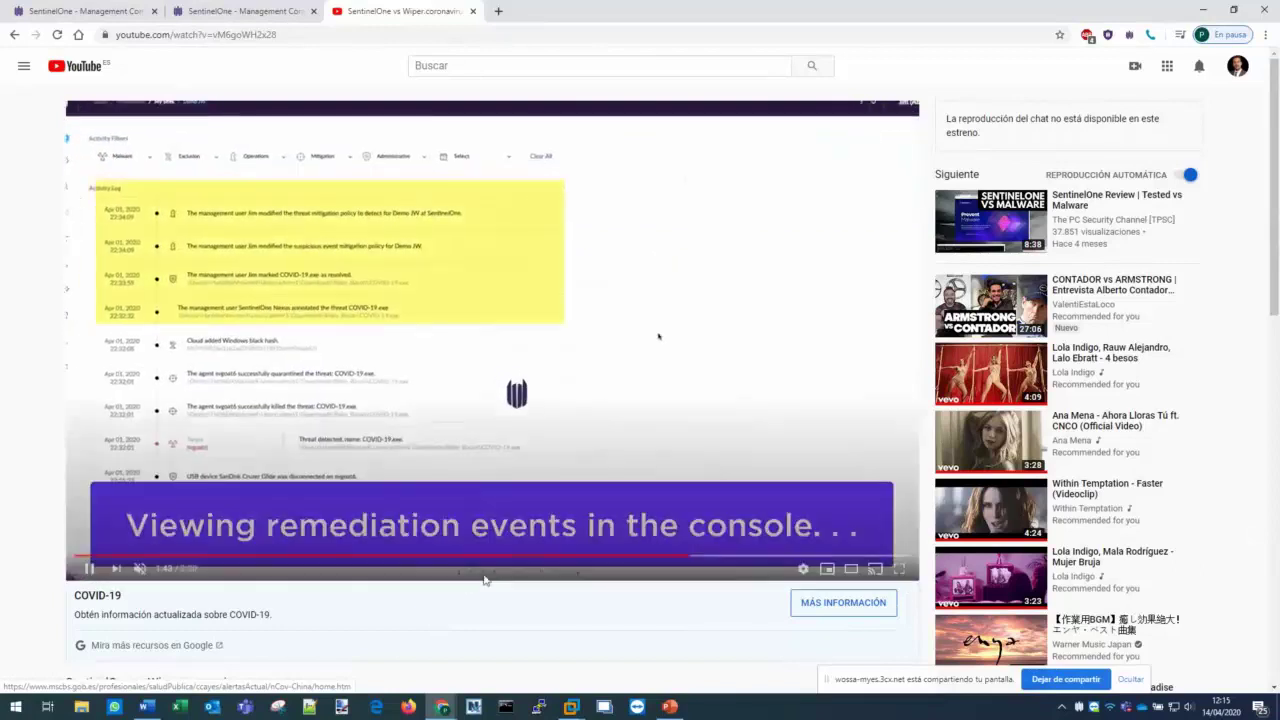
pyautogui.click(755, 556)
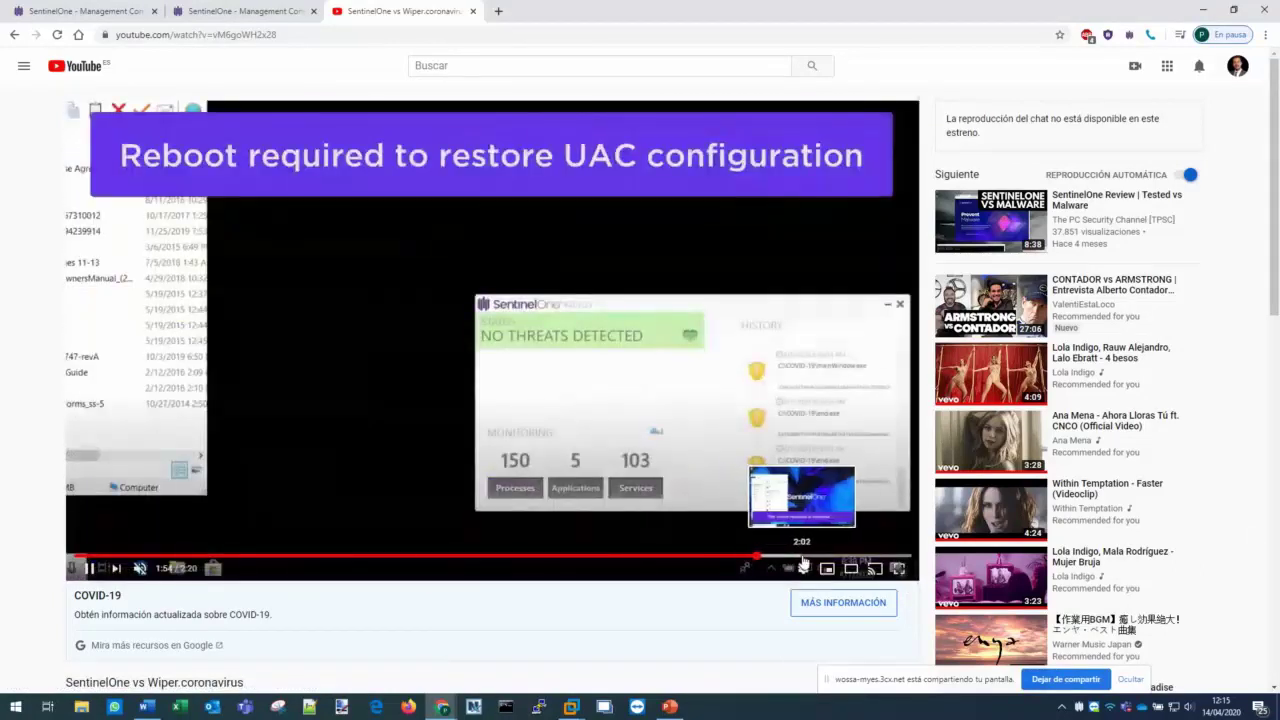
pyautogui.click(810, 556)
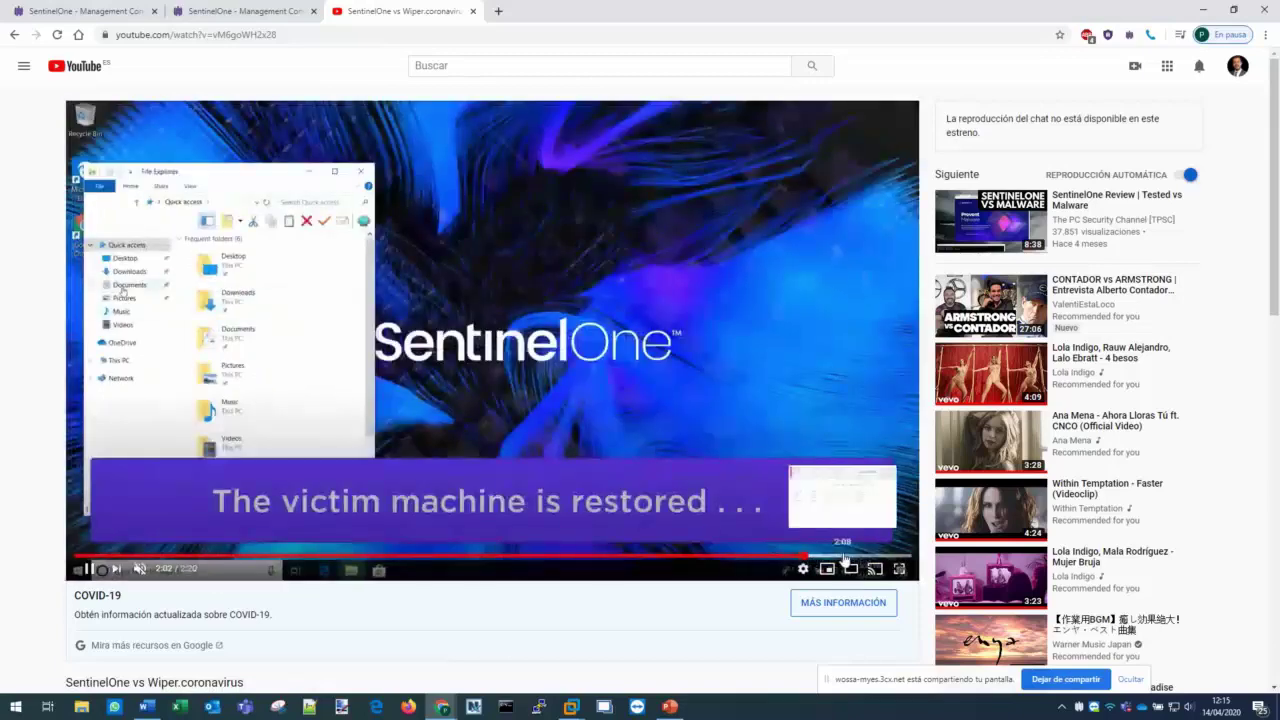
pyautogui.click(845, 556)
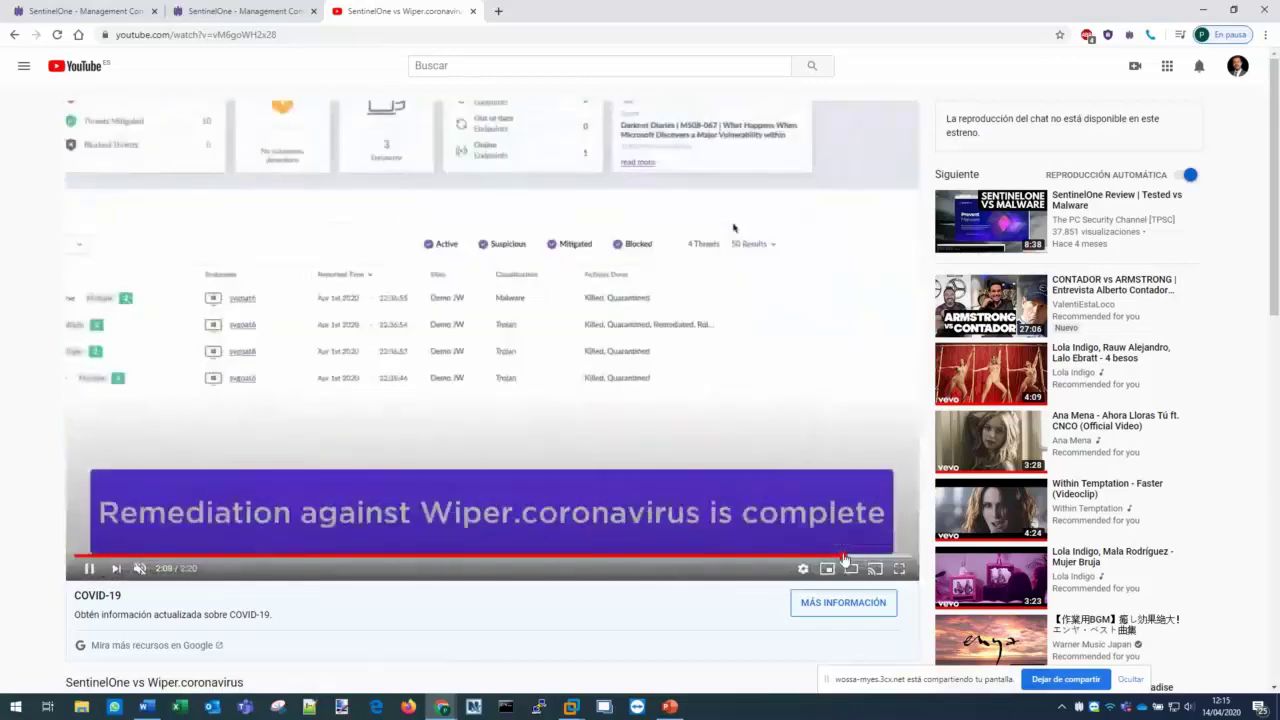
pyautogui.click(474, 11)
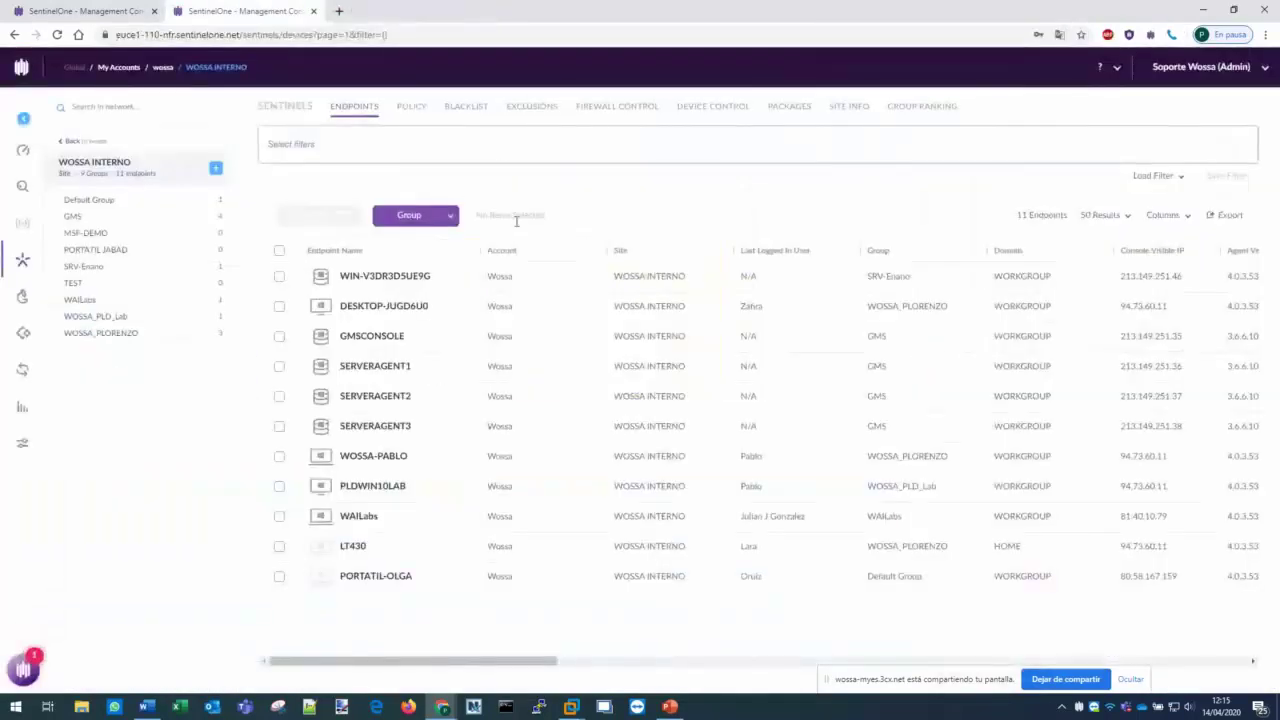
# Restore the PLDWIN10LAB VM window and open its NO TOCAR VIRUS desktop folder.
pyautogui.click(1207, 9)
pyautogui.moveTo(580, 706)
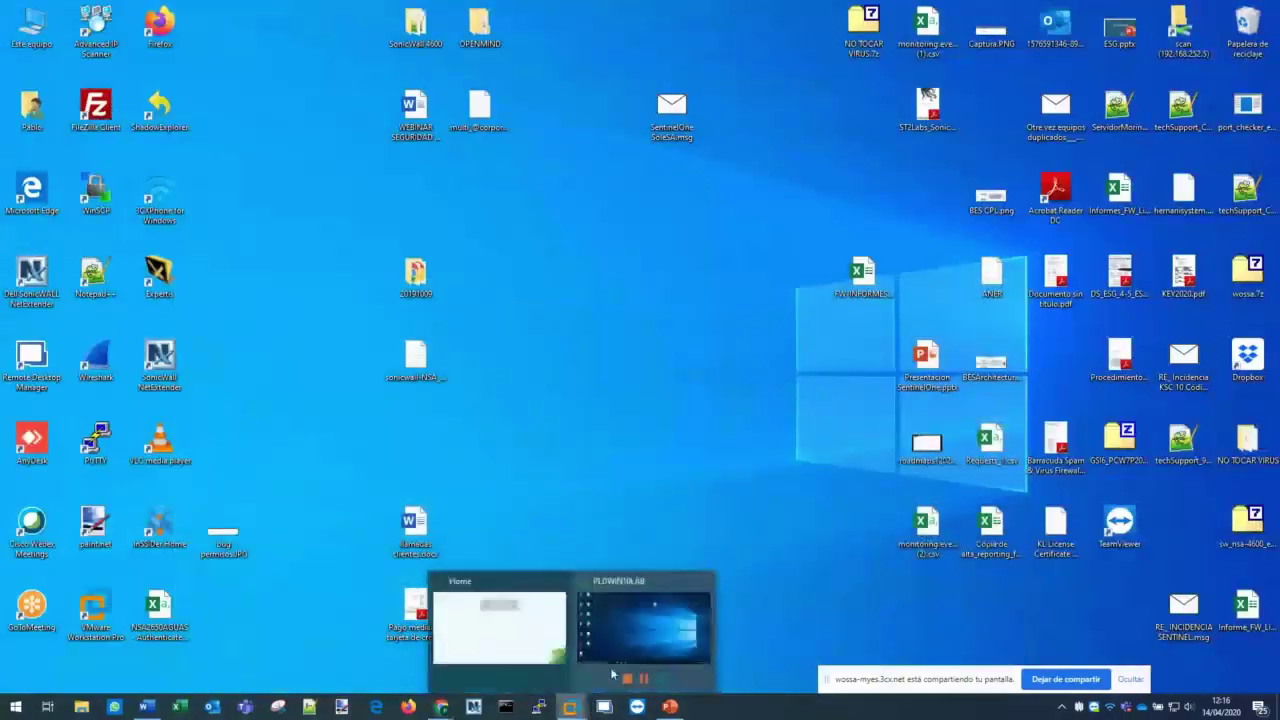
pyautogui.click(615, 634)
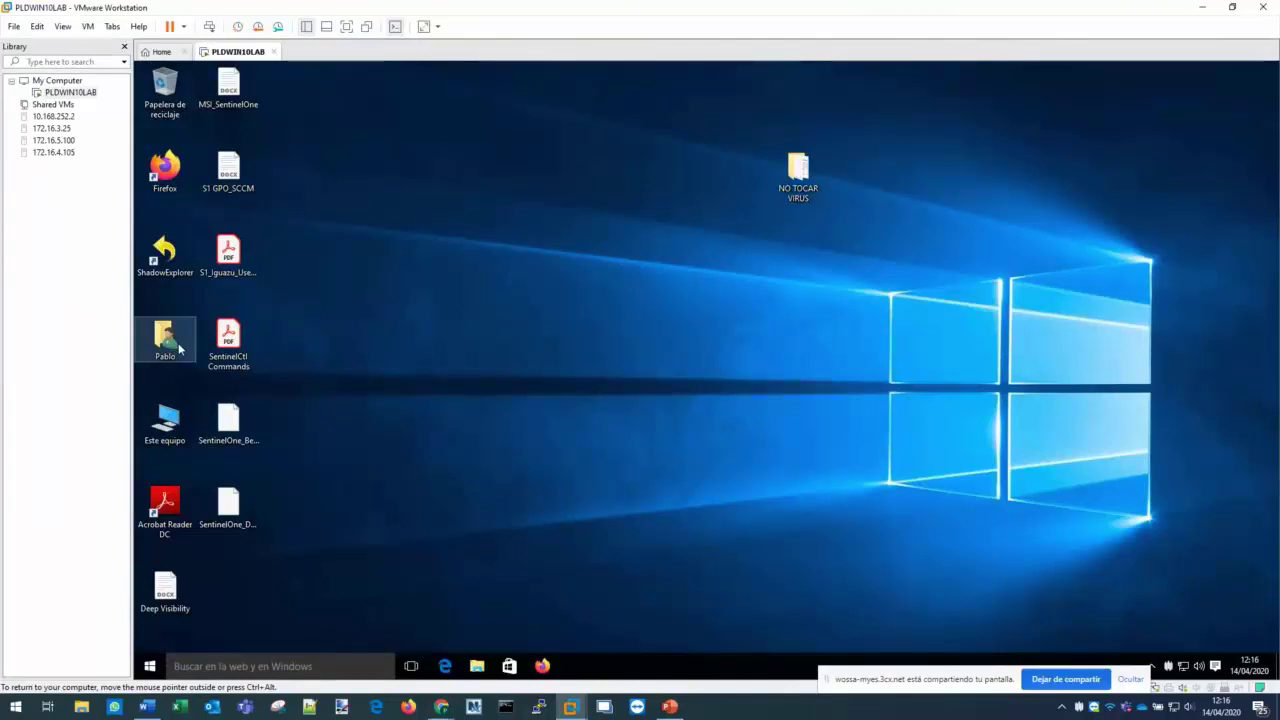
pyautogui.doubleClick(810, 172)
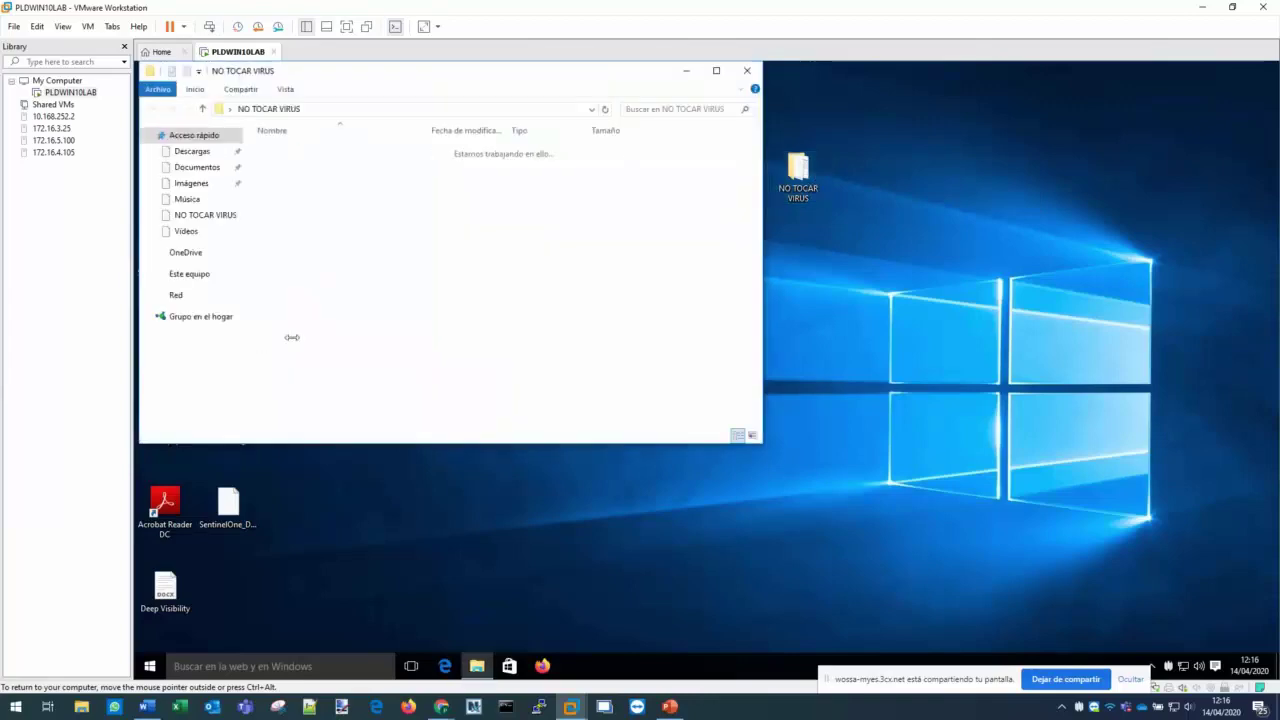
pyautogui.moveTo(441, 705)
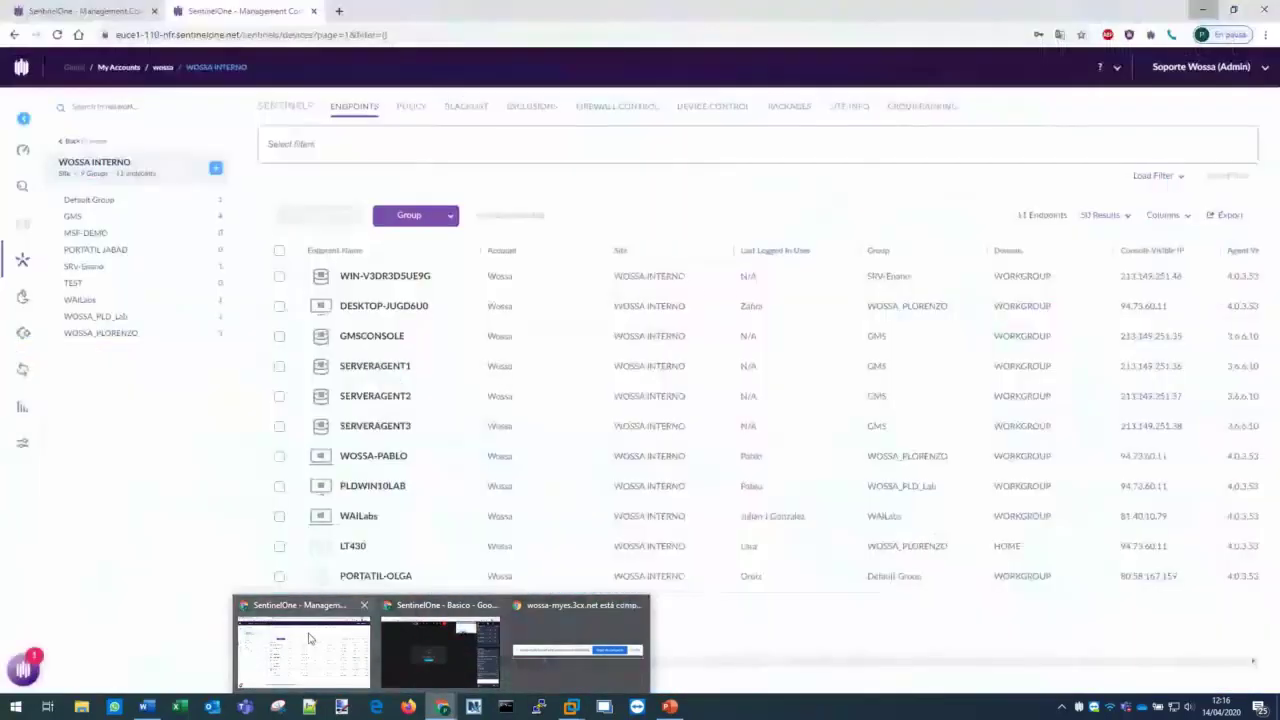
# Check the WOSSA_PLD_Lab group's path exclusions for NO TOCAR VIRUS, then minimize Chrome.
pyautogui.click(309, 638)
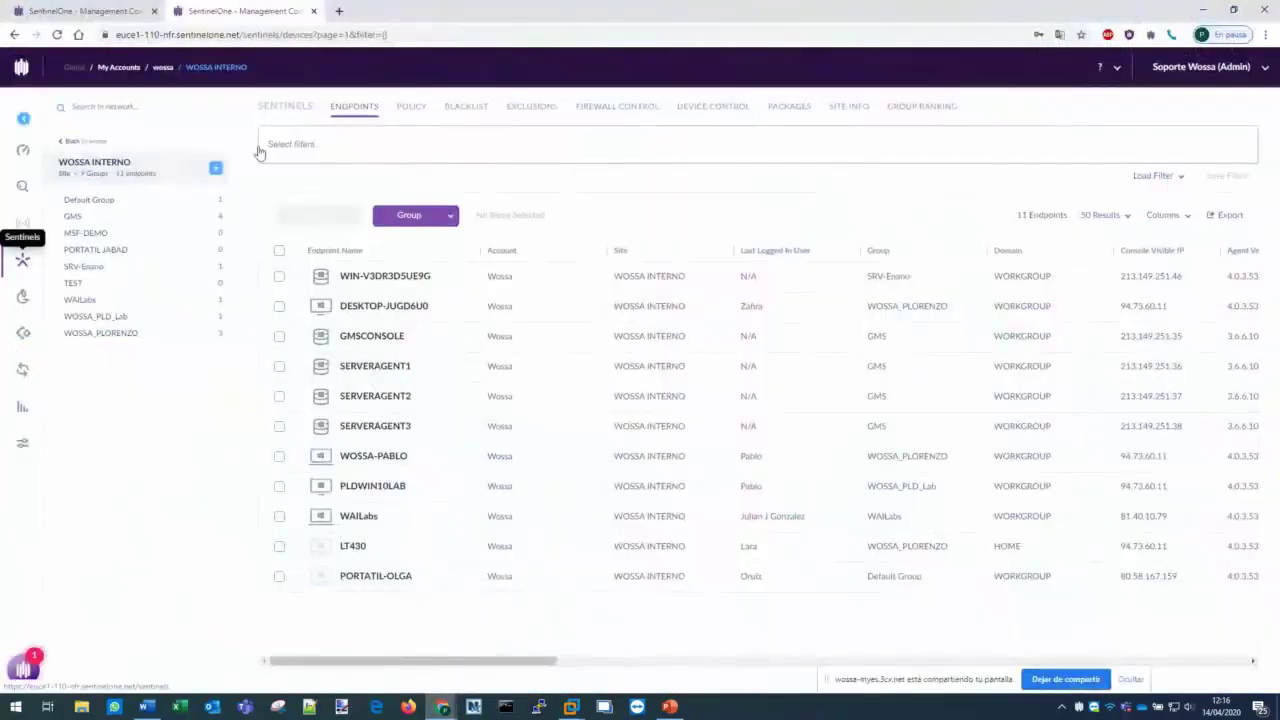
pyautogui.click(163, 68)
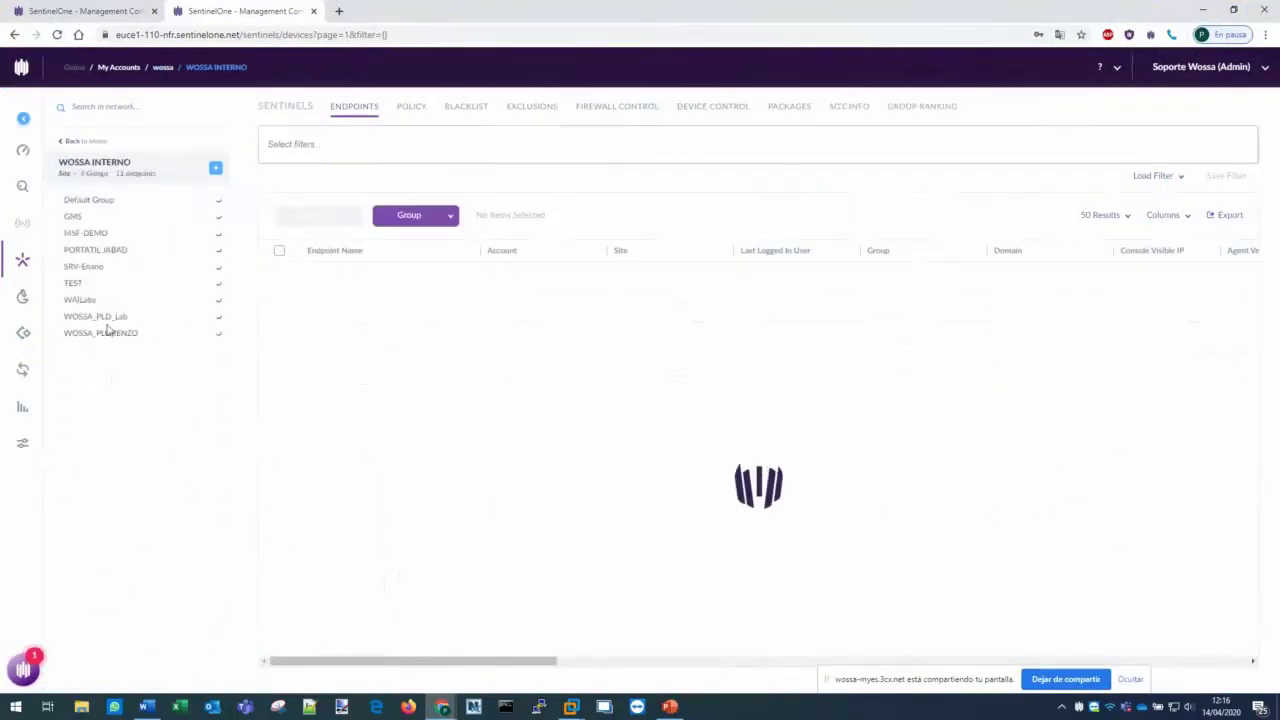
pyautogui.click(146, 318)
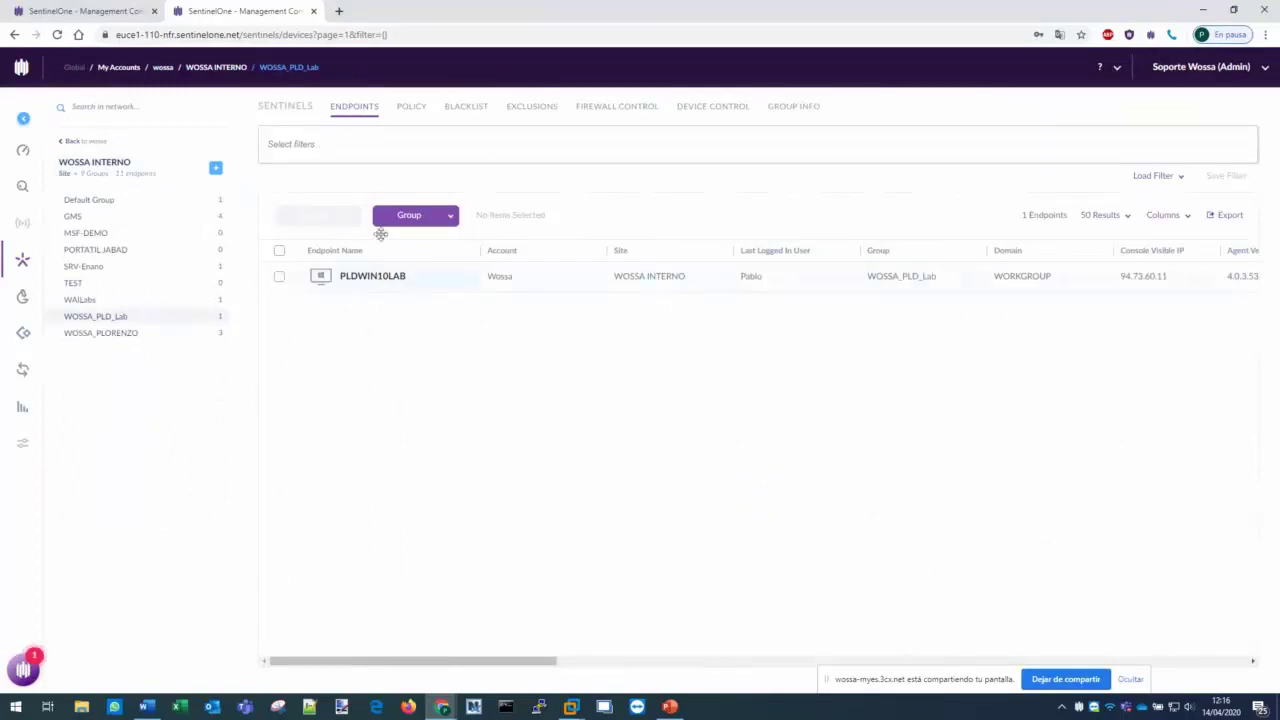
pyautogui.click(544, 112)
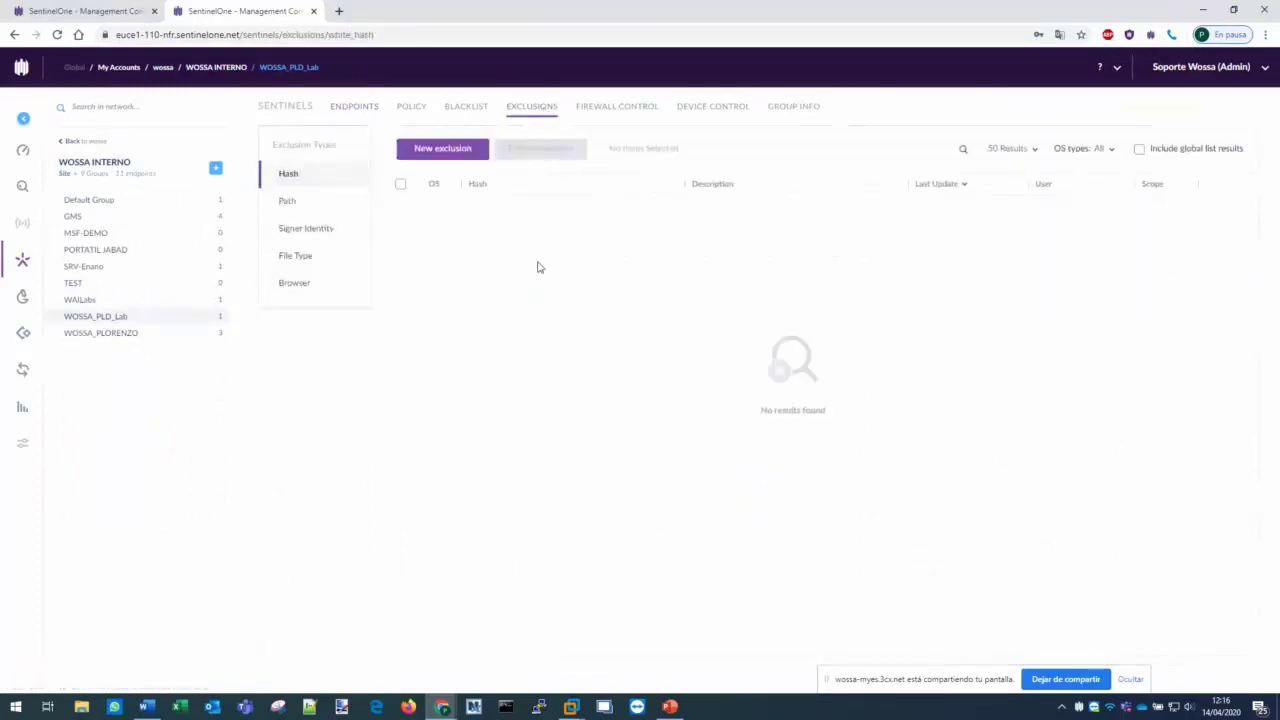
pyautogui.click(298, 204)
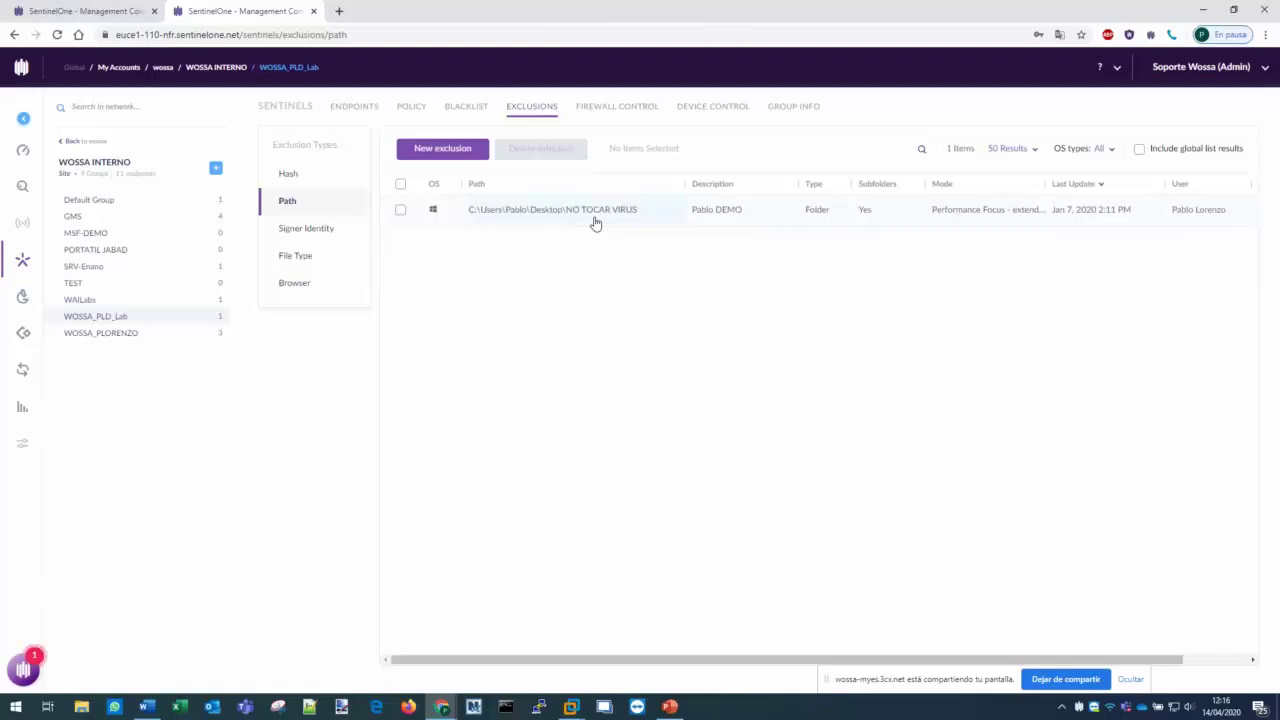
pyautogui.click(1203, 10)
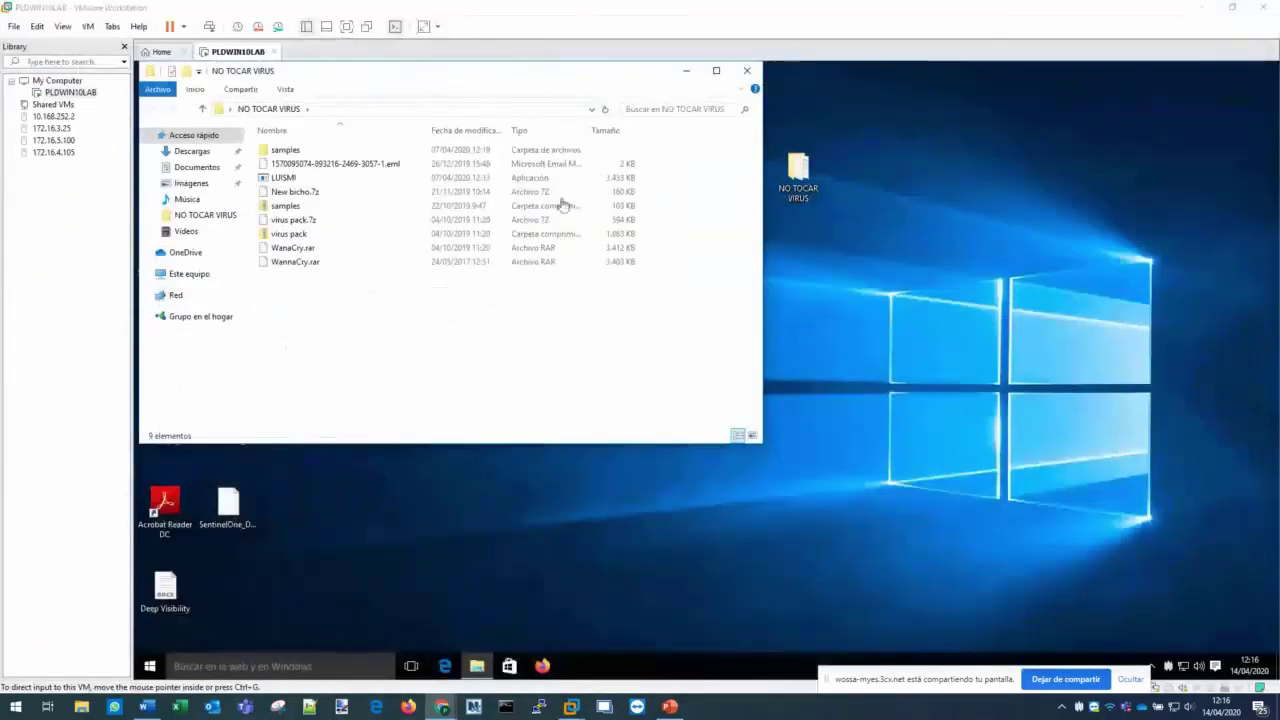
# Extract WannaCry.rar into the NO TOCAR VIRUS folder with 7-Zip's Extraer aquí.
pyautogui.moveTo(406, 84); pyautogui.dragTo(784, 168)
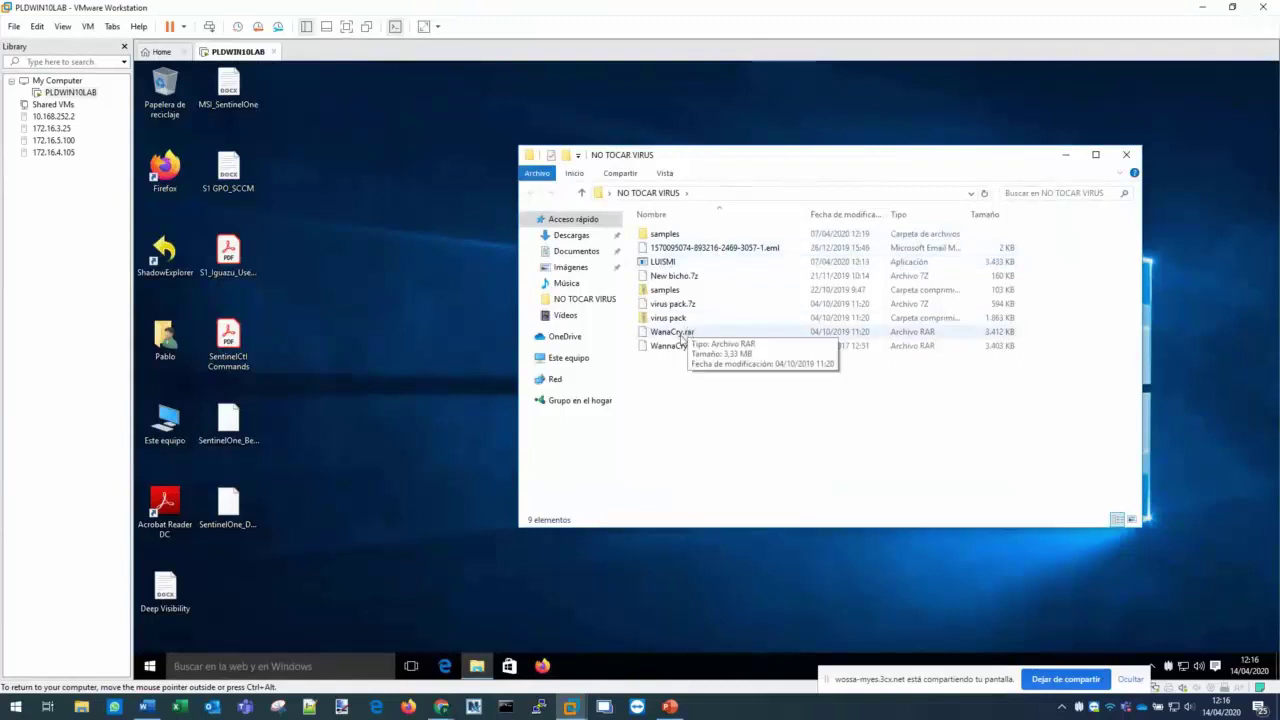
pyautogui.click(681, 333)
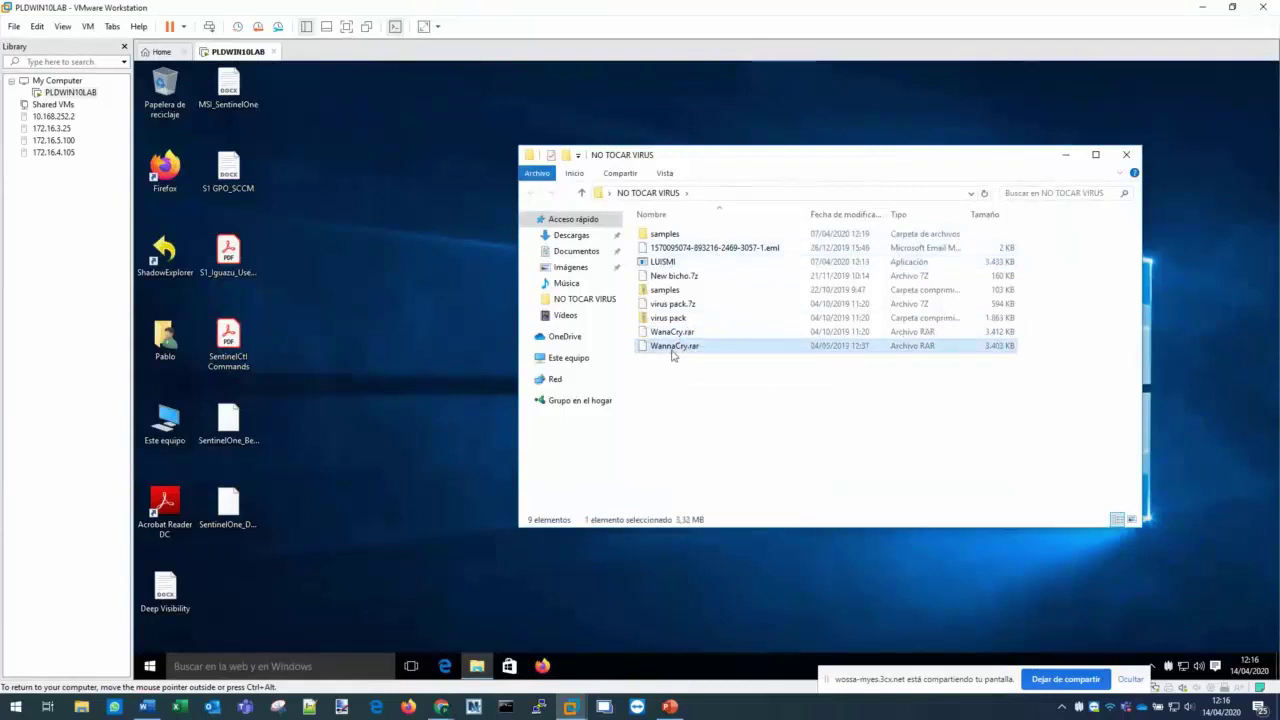
pyautogui.rightClick(673, 348)
pyautogui.moveTo(760, 375)
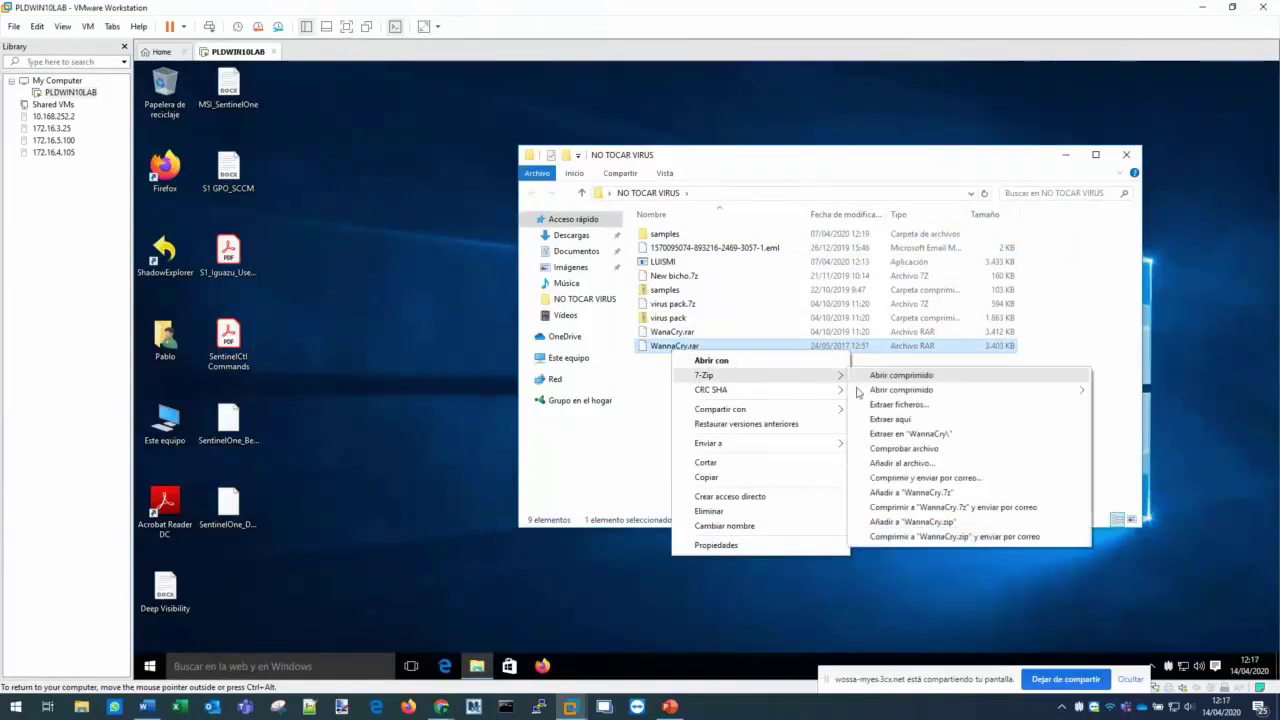
pyautogui.click(875, 420)
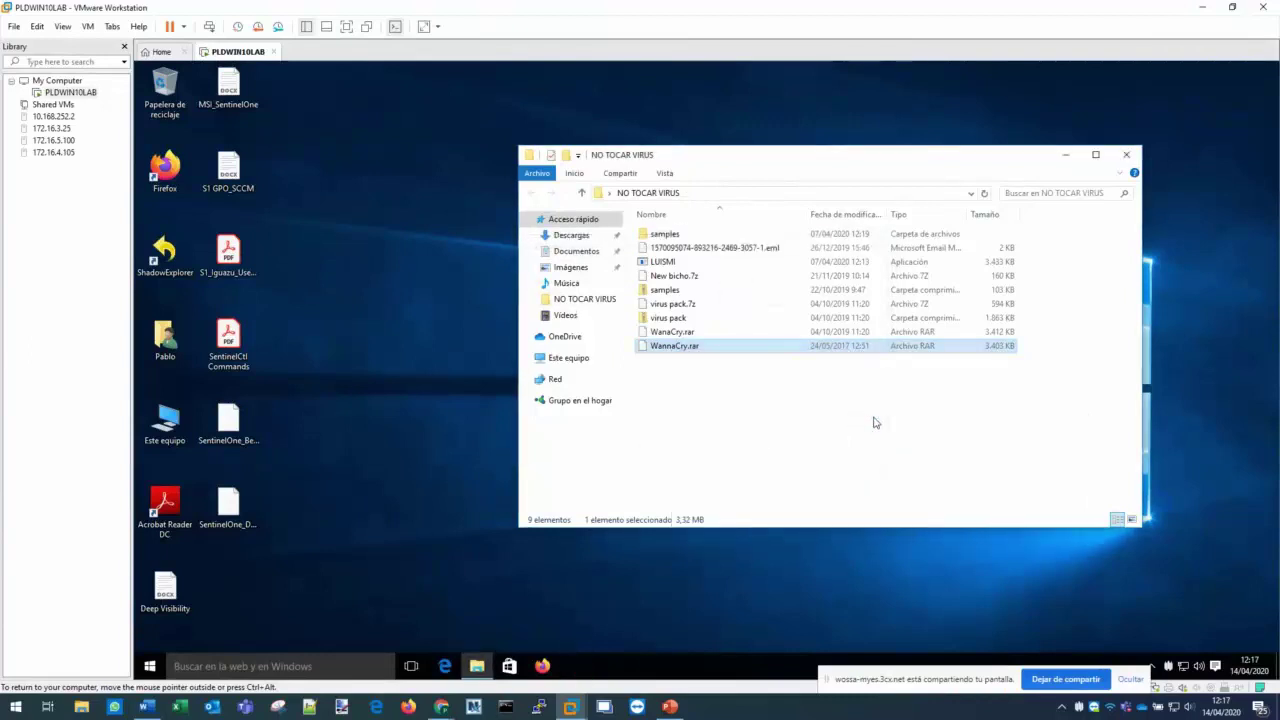
# Paste the extracted WannaCry program onto the VM desktop.
pyautogui.click(672, 362)
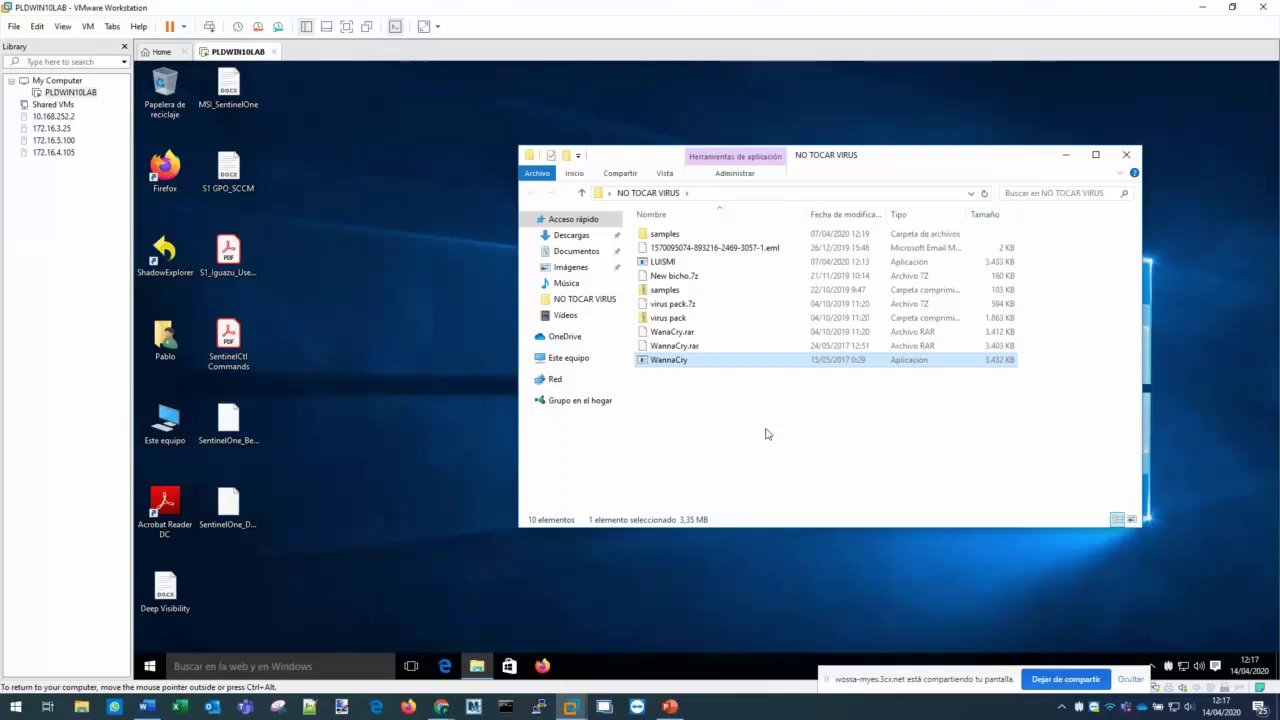
pyautogui.click(386, 535)
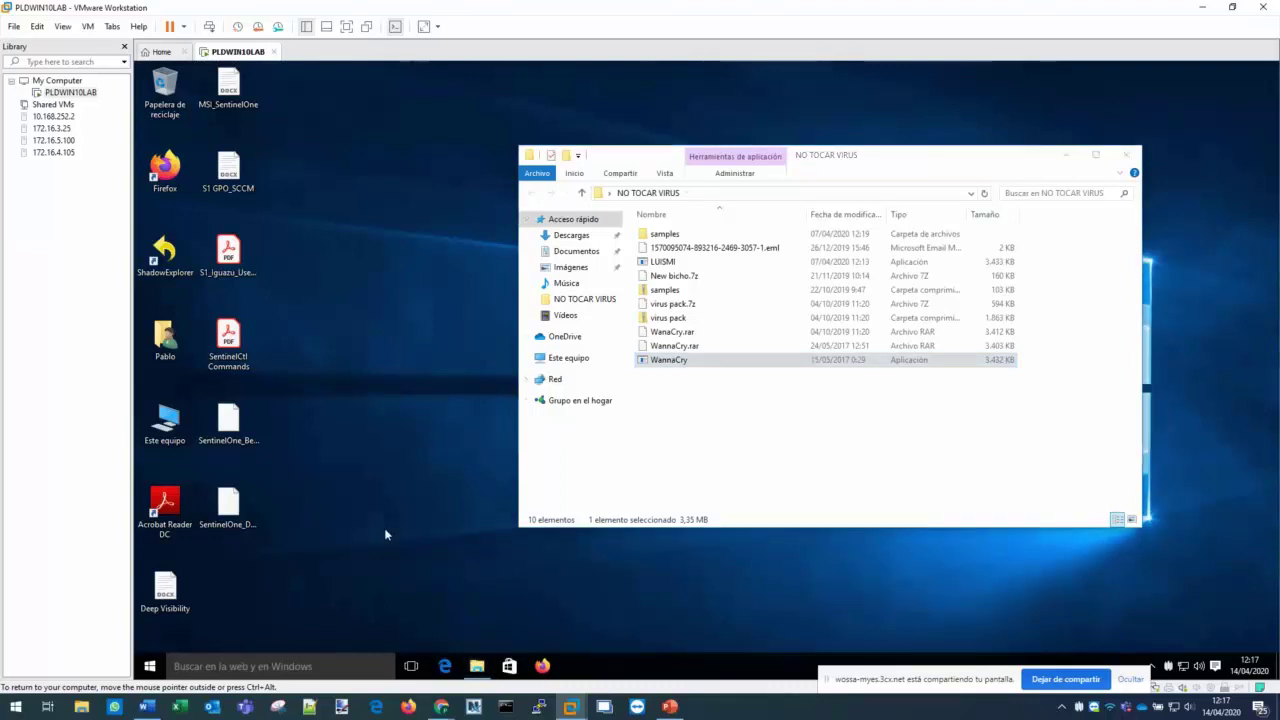
pyautogui.hotkey('ctrl', 'v')
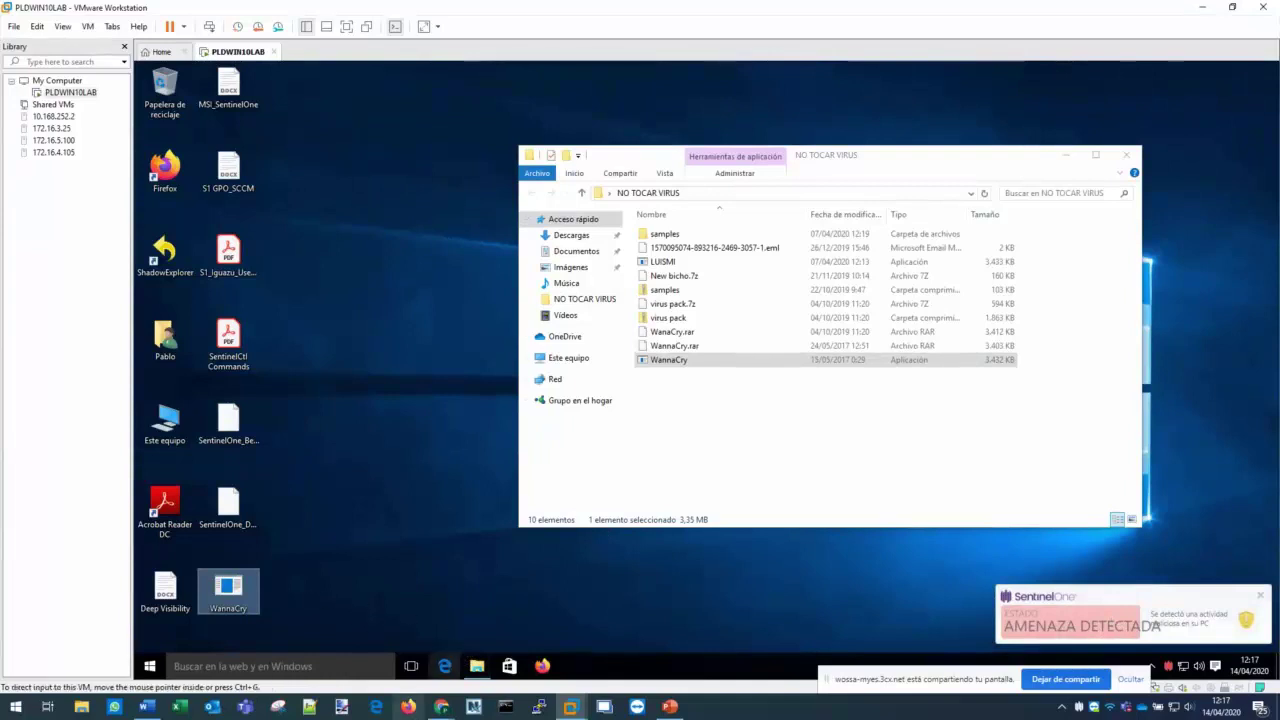
# Return to the SentinelOne console and open the WannaCry.EXE threat from the Dashboard.
pyautogui.moveTo(441, 706)
pyautogui.click(352, 643)
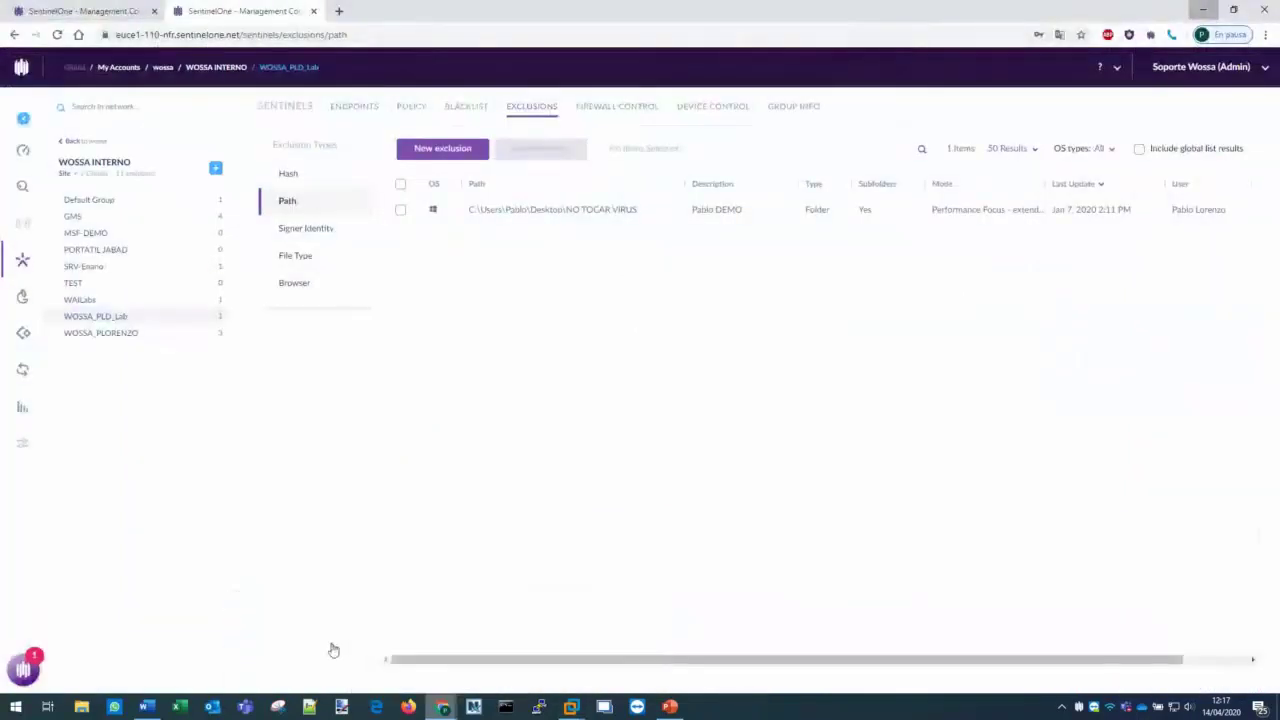
pyautogui.click(406, 107)
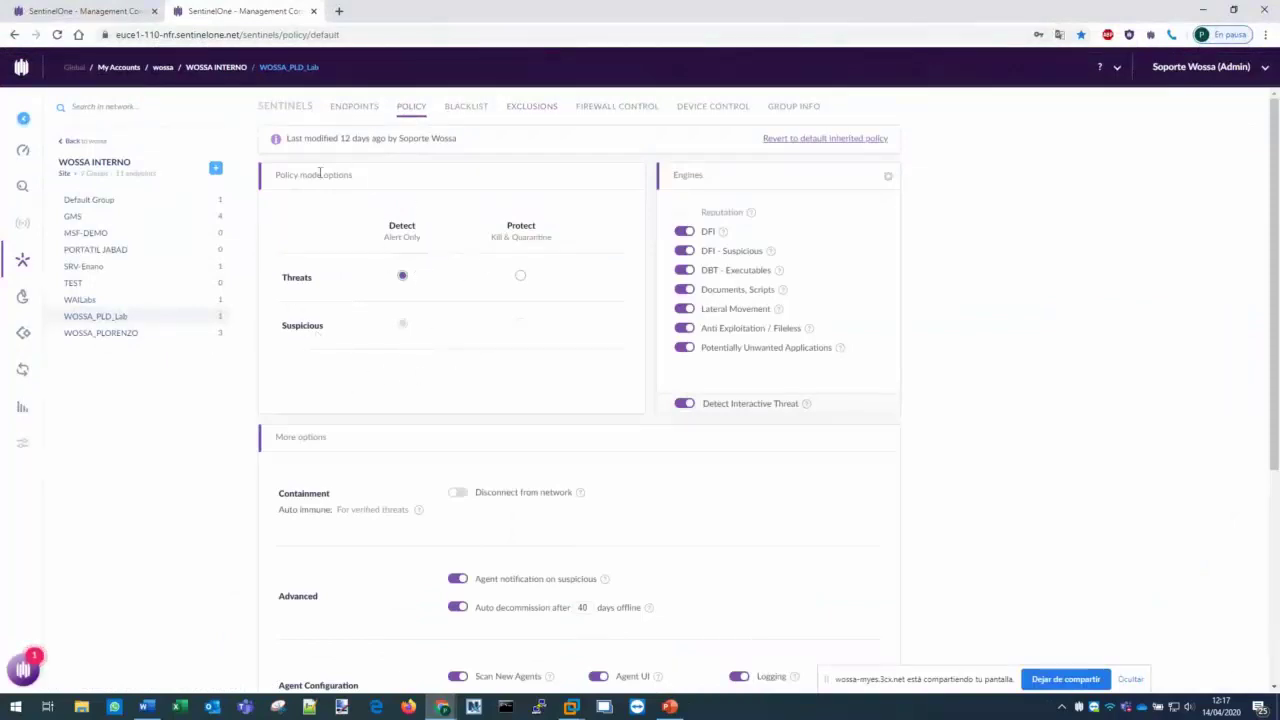
pyautogui.click(24, 151)
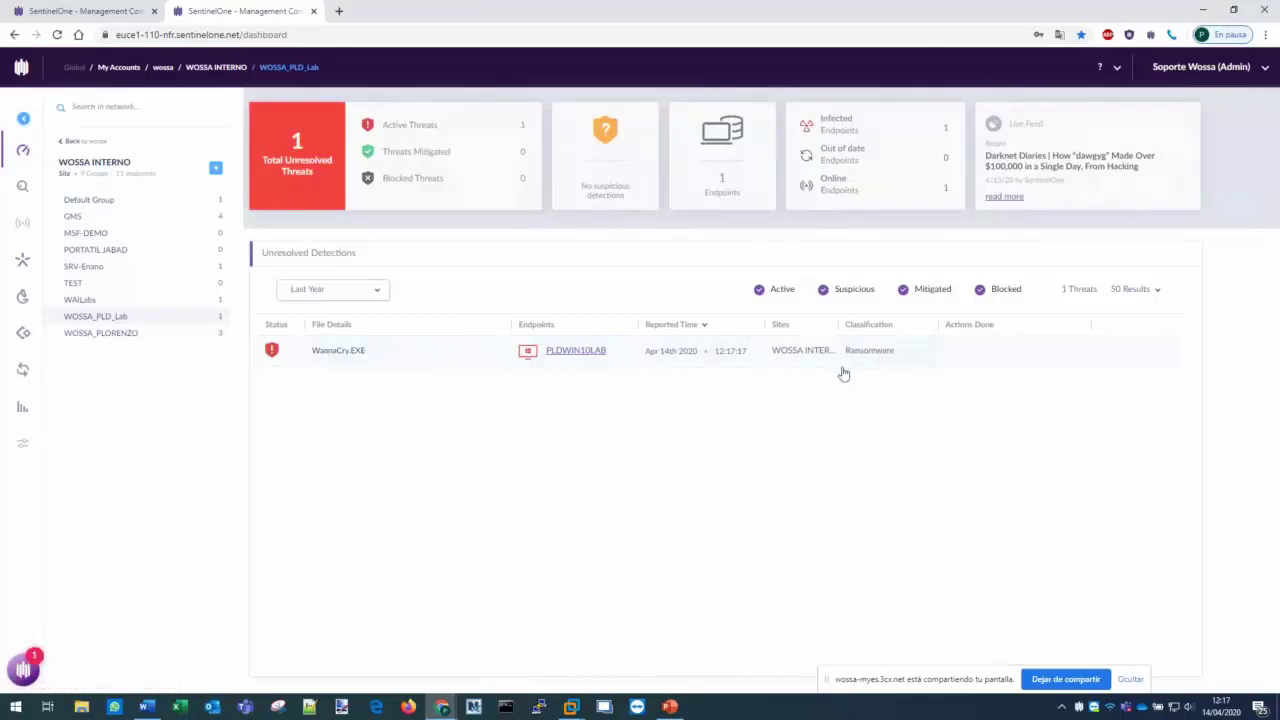
pyautogui.click(345, 357)
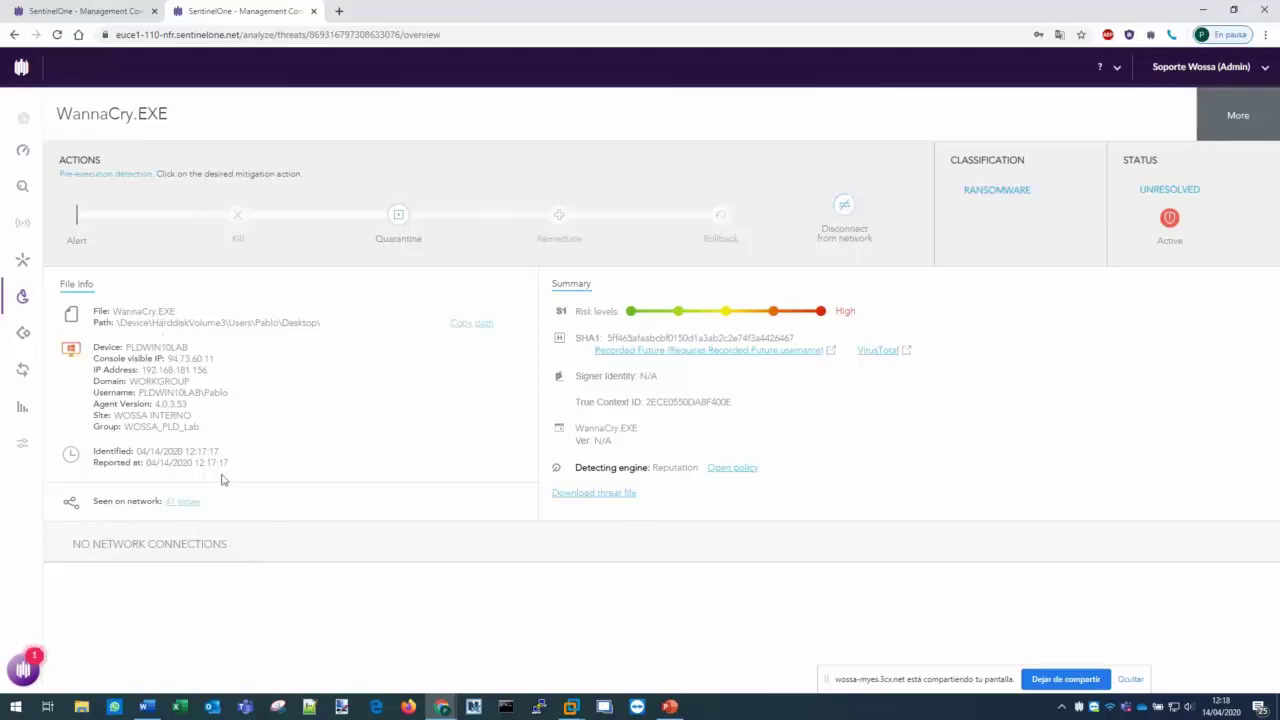
# Copy the threat's SHA1 hash and open its VirusTotal report.
pyautogui.doubleClick(666, 338)
pyautogui.rightClick(666, 338)
pyautogui.click(676, 347)
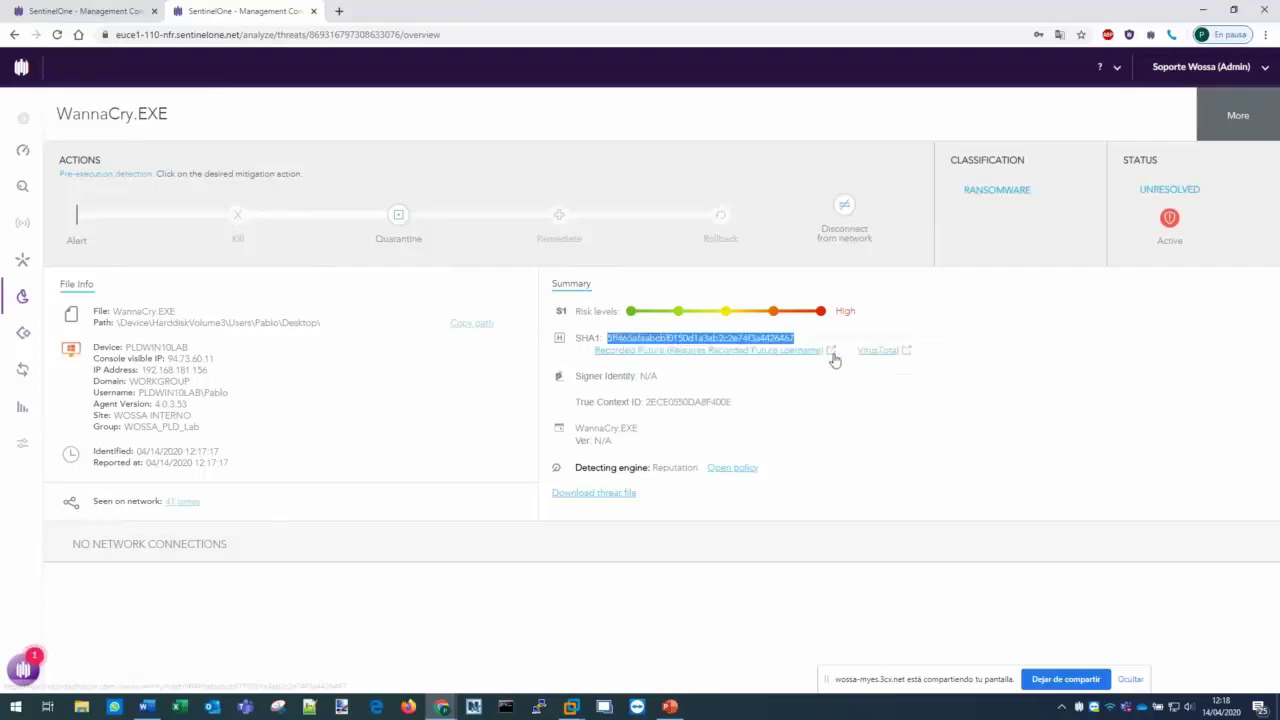
pyautogui.click(868, 352)
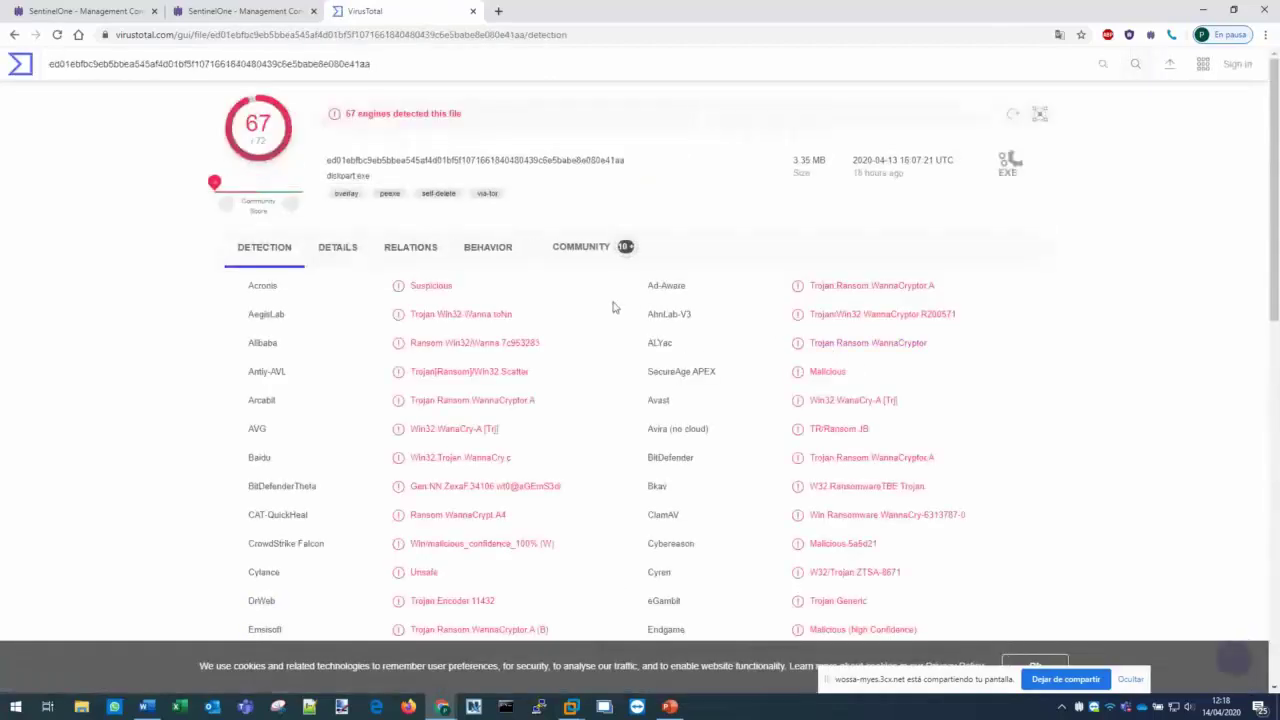
# Scroll through WannaCry's 67-of-72 VirusTotal detections, then close the VirusTotal tab.
pyautogui.scroll(-5, 626, 352)
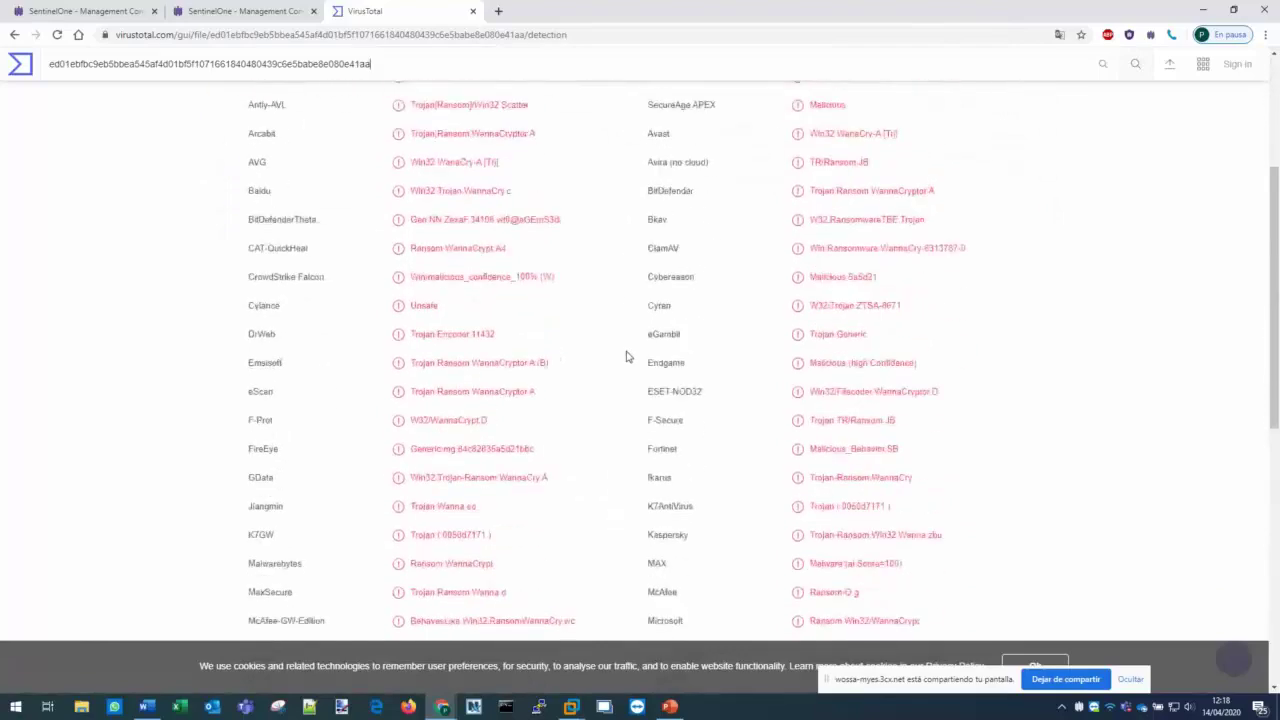
pyautogui.scroll(5, 626, 354)
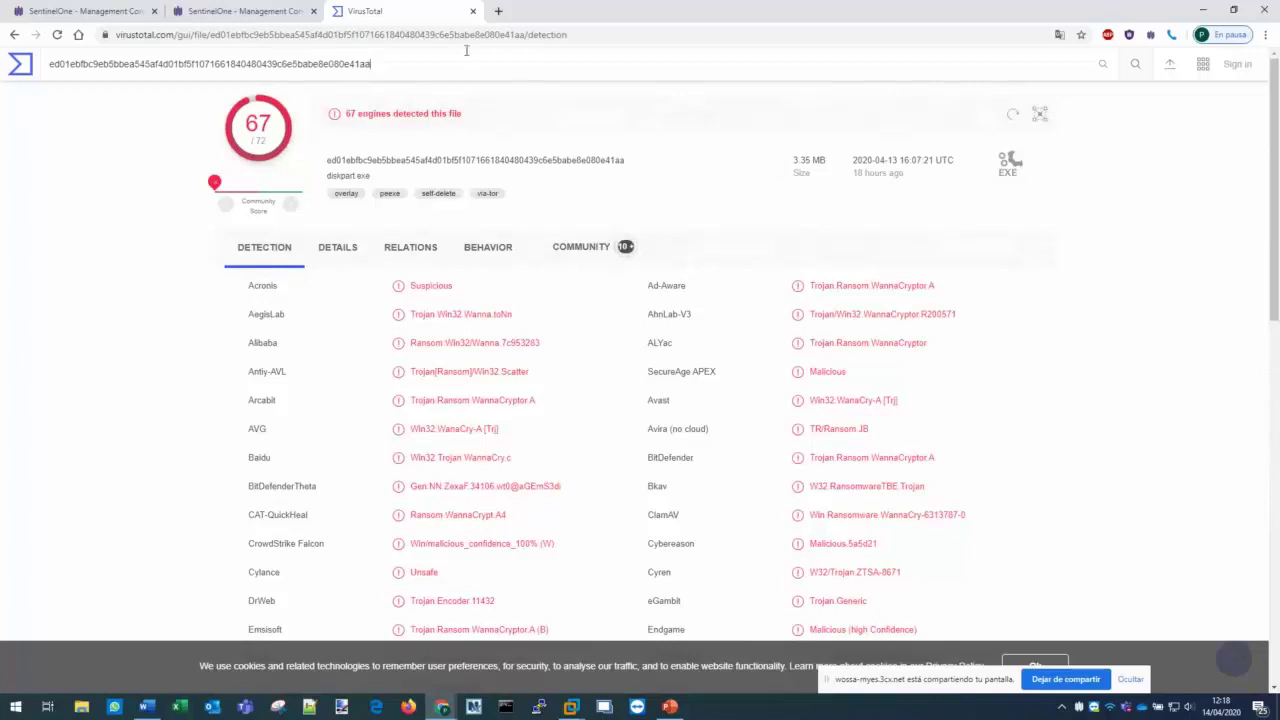
pyautogui.click(474, 11)
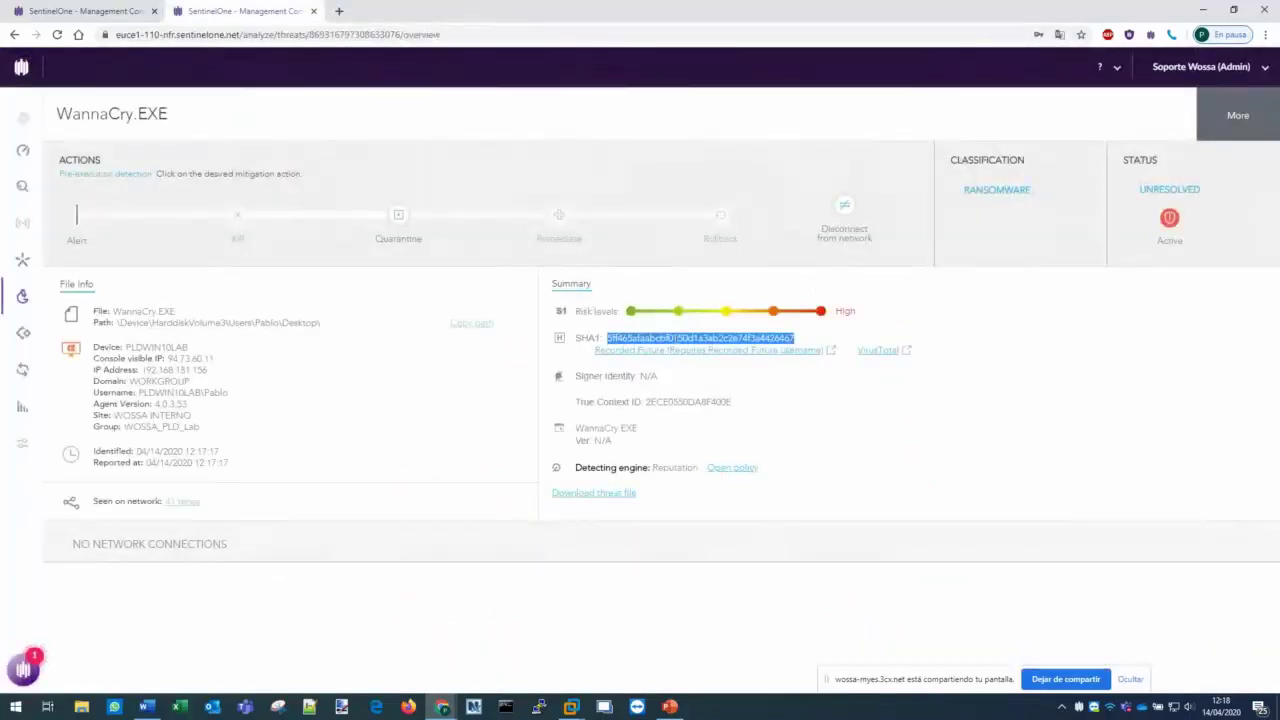
# Inspect the Reputation engine, SHA1 hash and Context ID, then quarantine WannaCry.EXE.
pyautogui.doubleClick(662, 468)
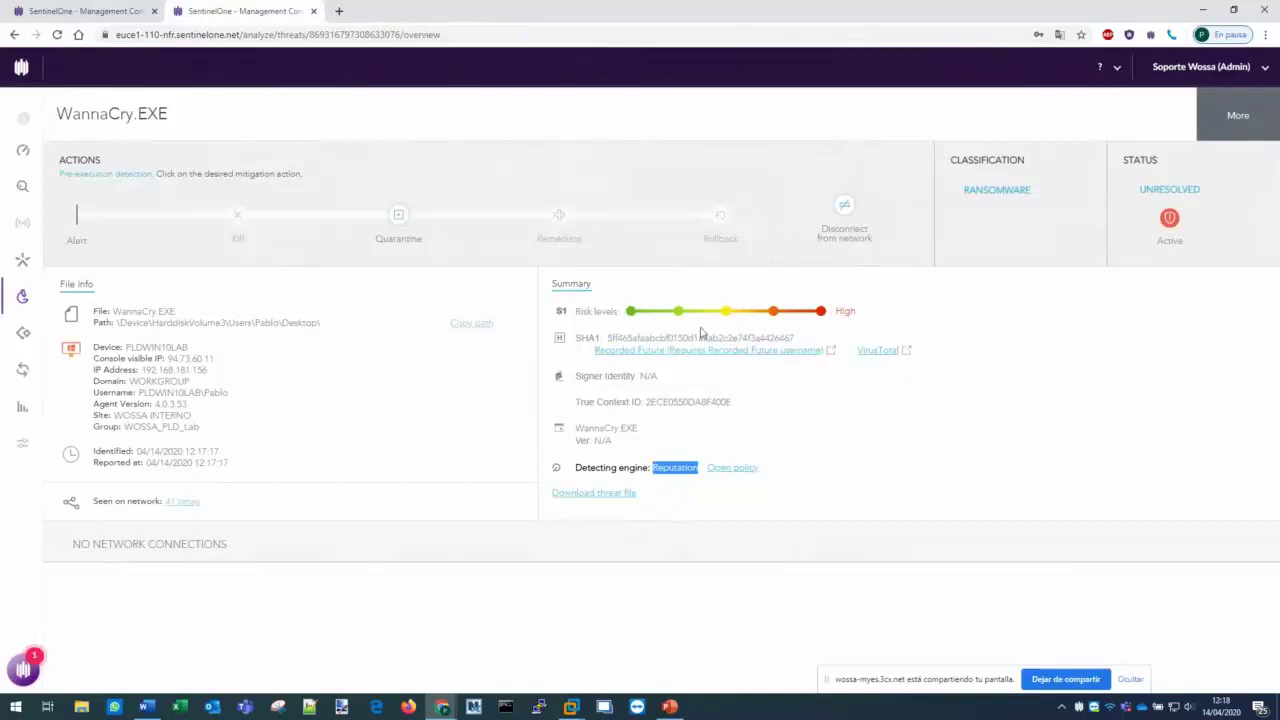
pyautogui.doubleClick(706, 337)
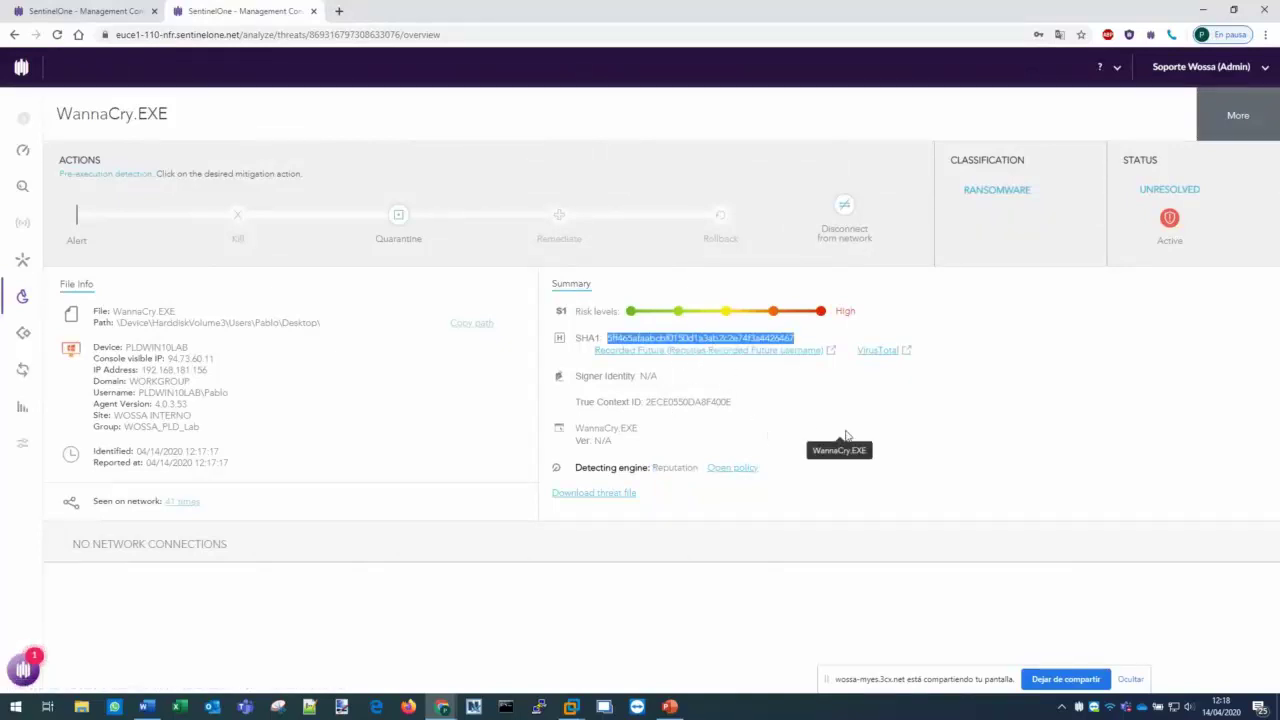
pyautogui.moveTo(576, 429); pyautogui.dragTo(620, 430)
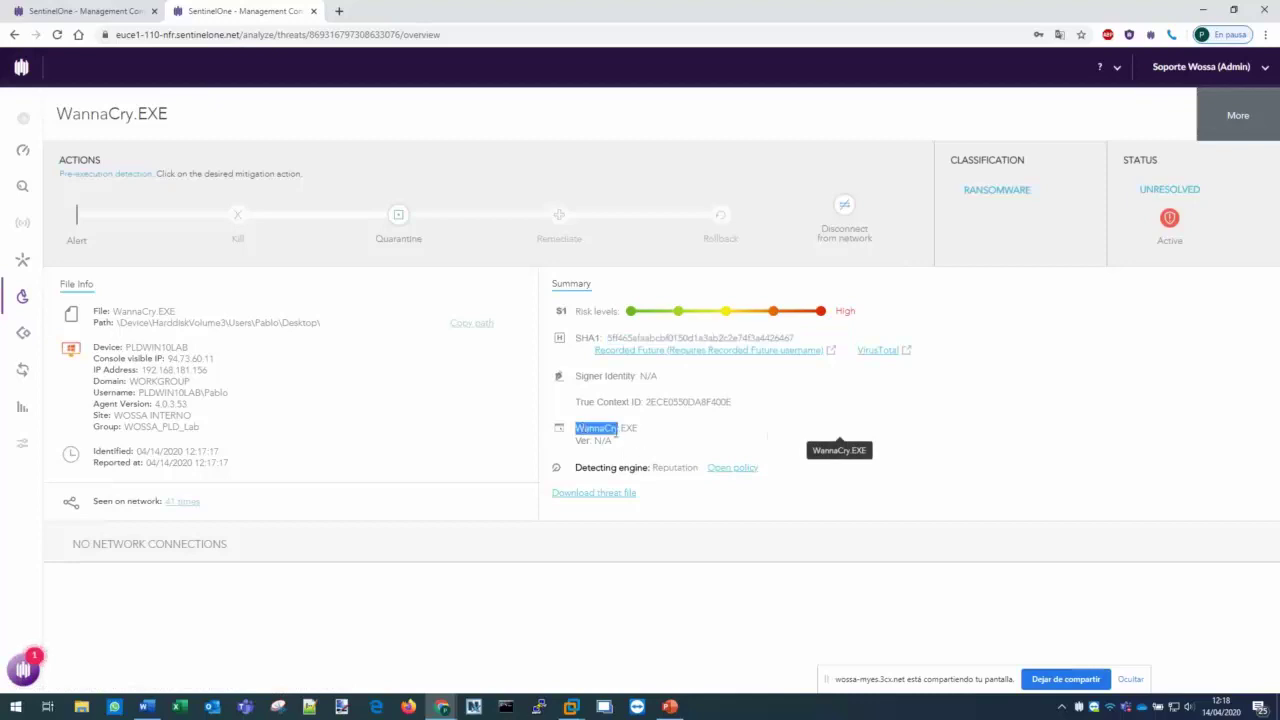
pyautogui.doubleClick(688, 401)
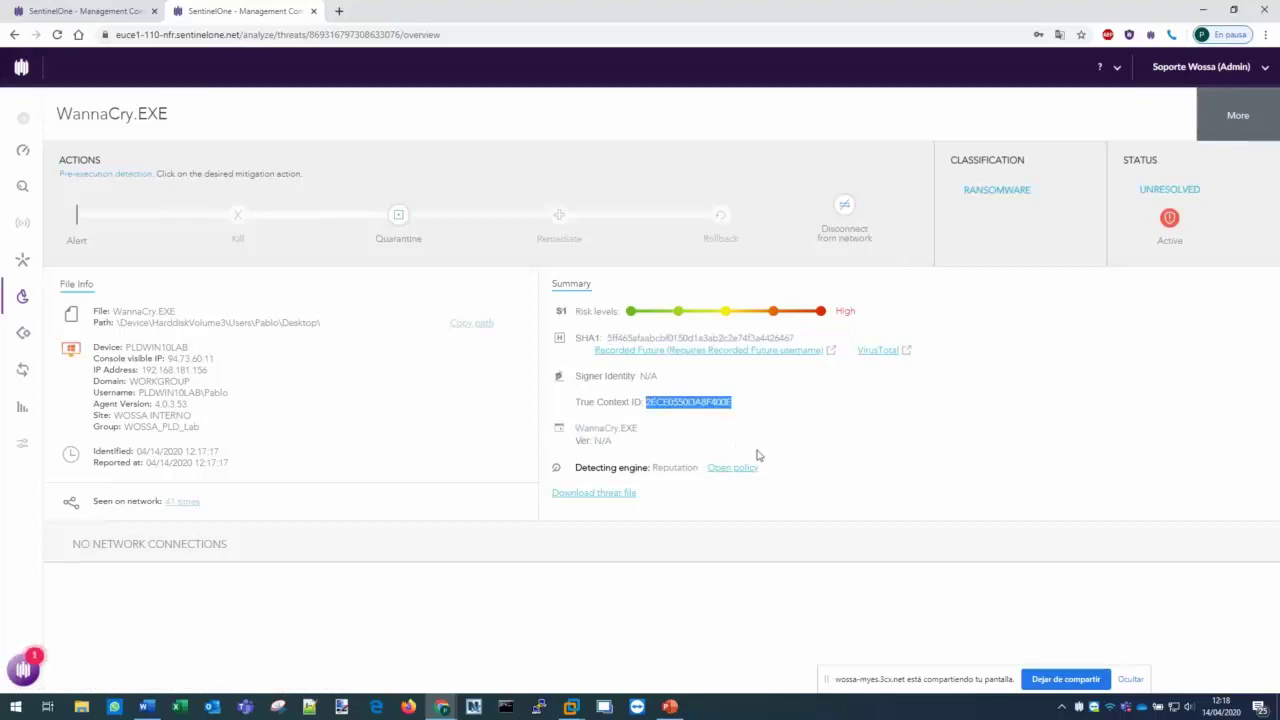
pyautogui.click(400, 222)
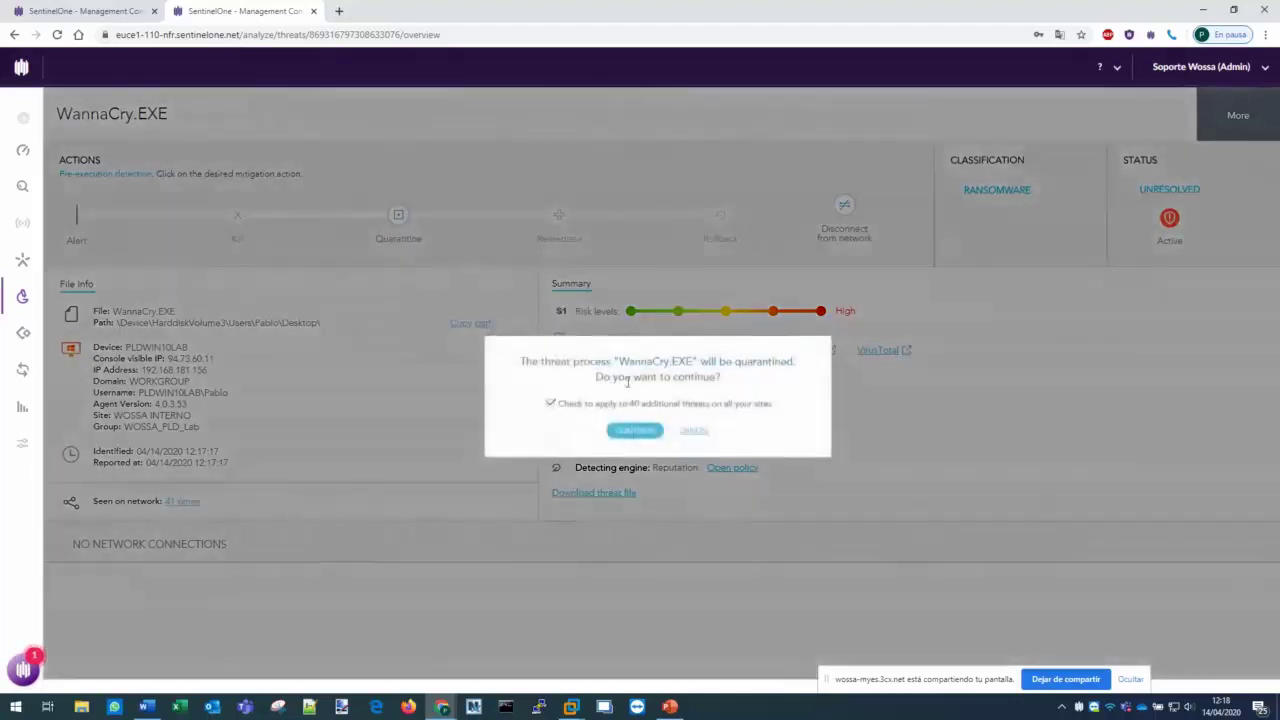
pyautogui.click(634, 431)
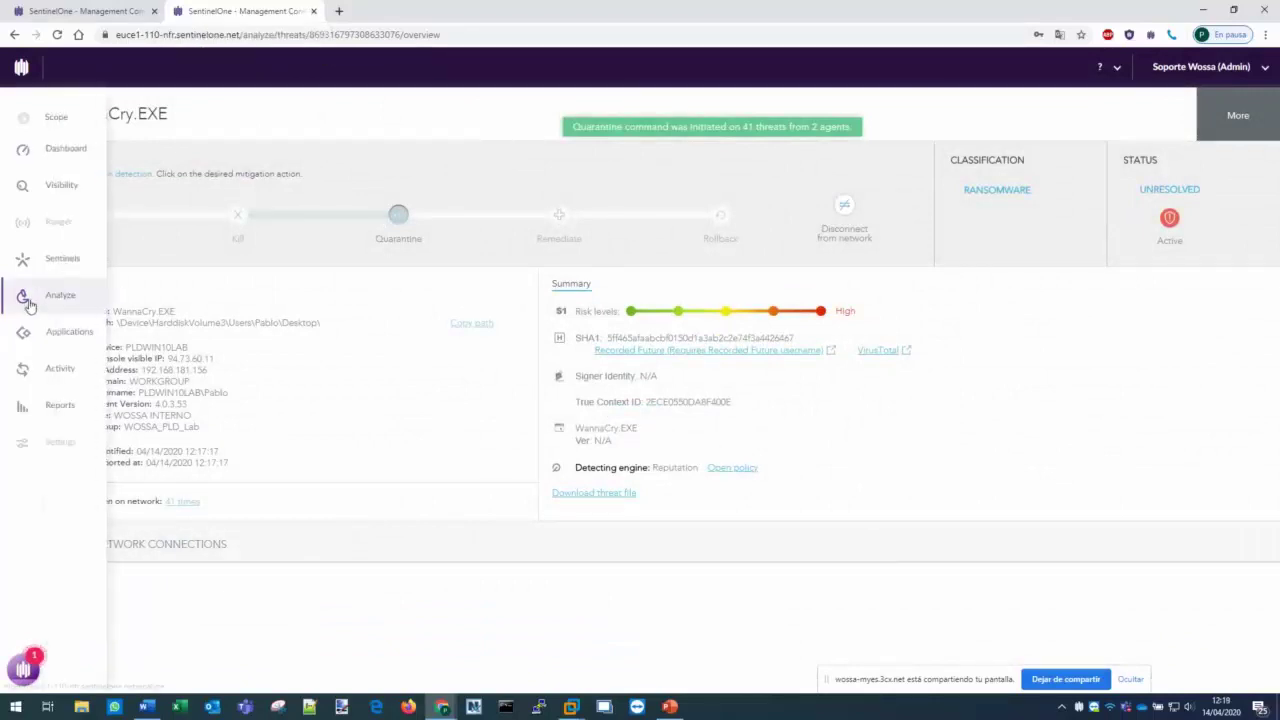
# Remediate the WannaCry.EXE threat from the threats list.
pyautogui.click(46, 290)
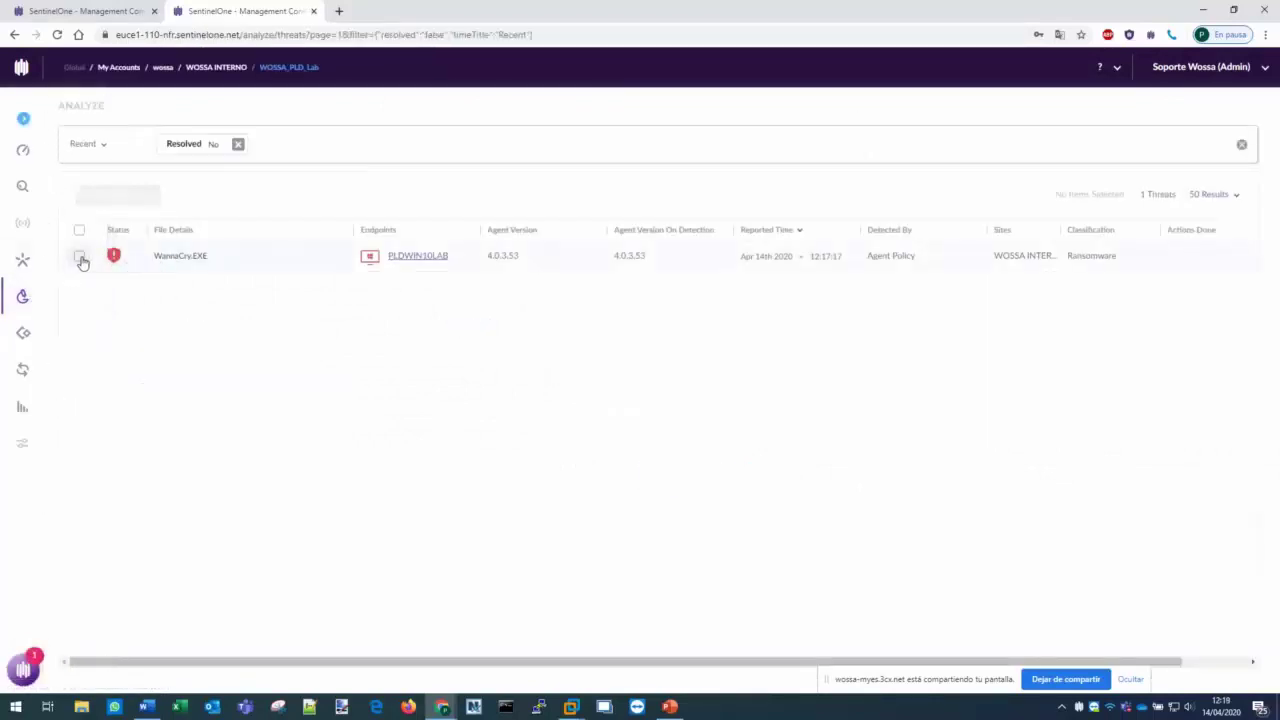
pyautogui.click(80, 256)
pyautogui.click(110, 196)
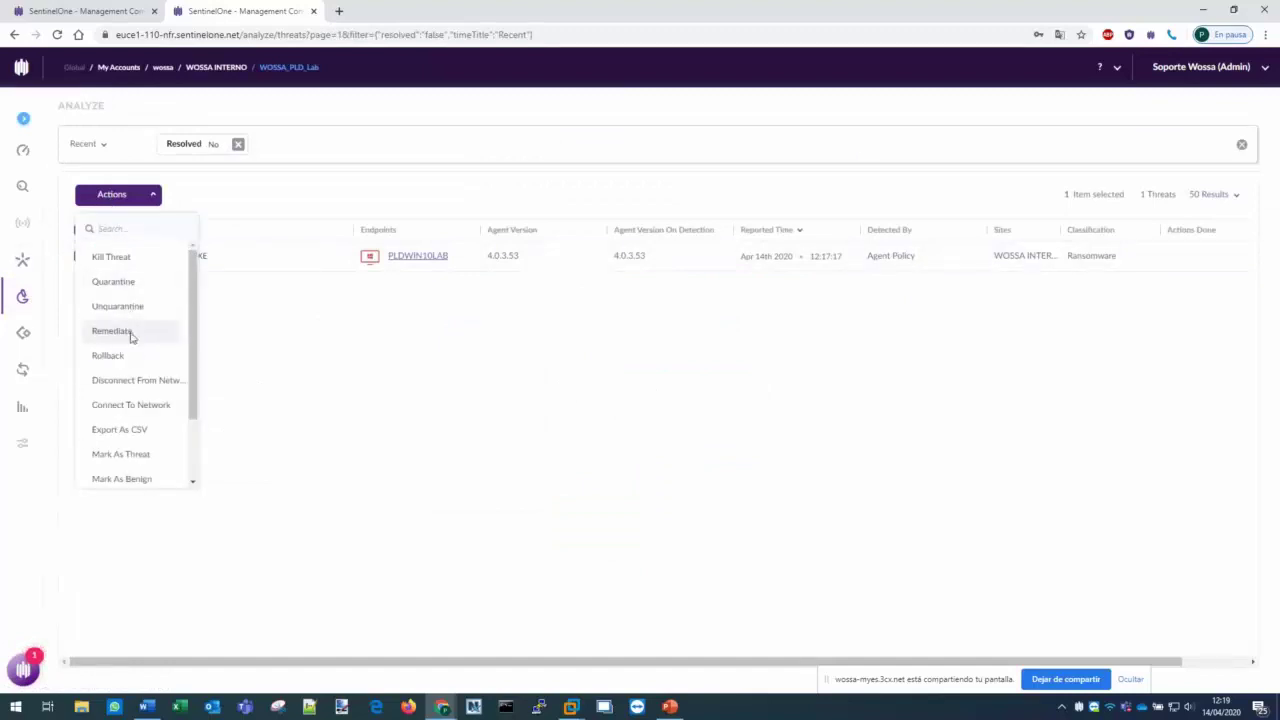
pyautogui.click(131, 337)
pyautogui.click(622, 393)
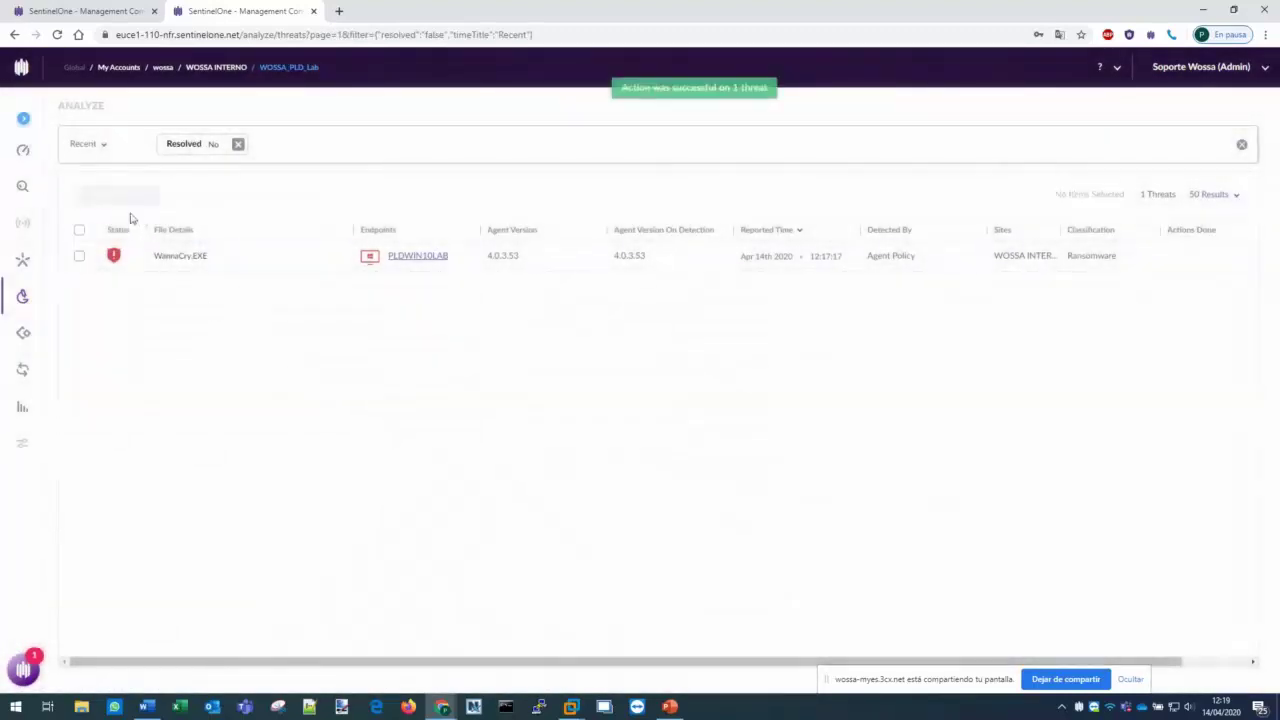
# Mark the WannaCry.EXE threat as resolved and confirm.
pyautogui.click(79, 232)
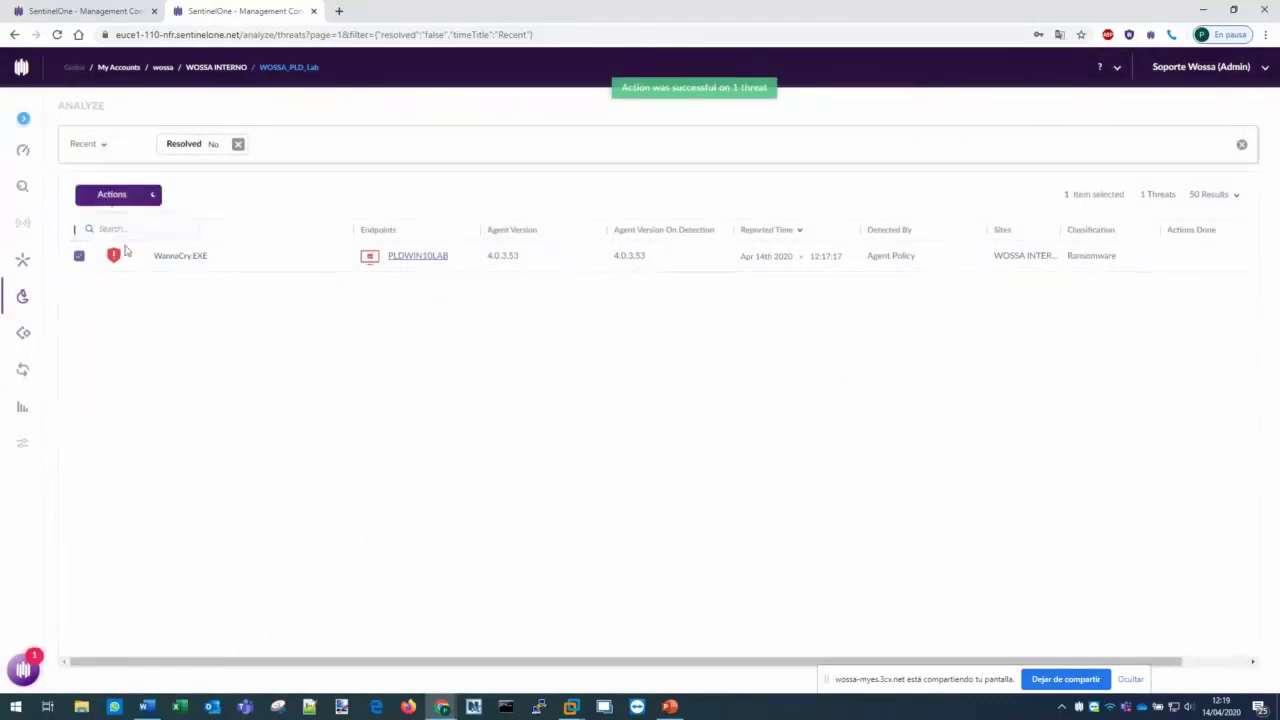
pyautogui.click(105, 196)
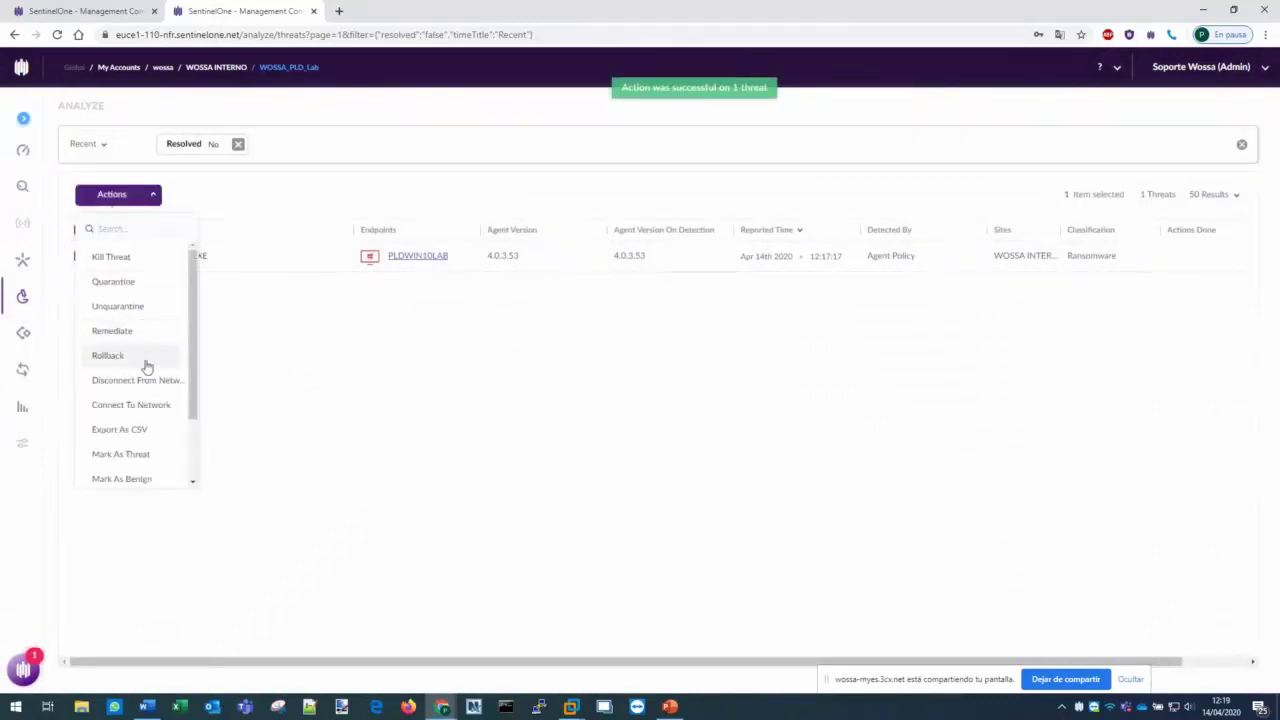
pyautogui.scroll(-1, 140, 390)
pyautogui.click(137, 445)
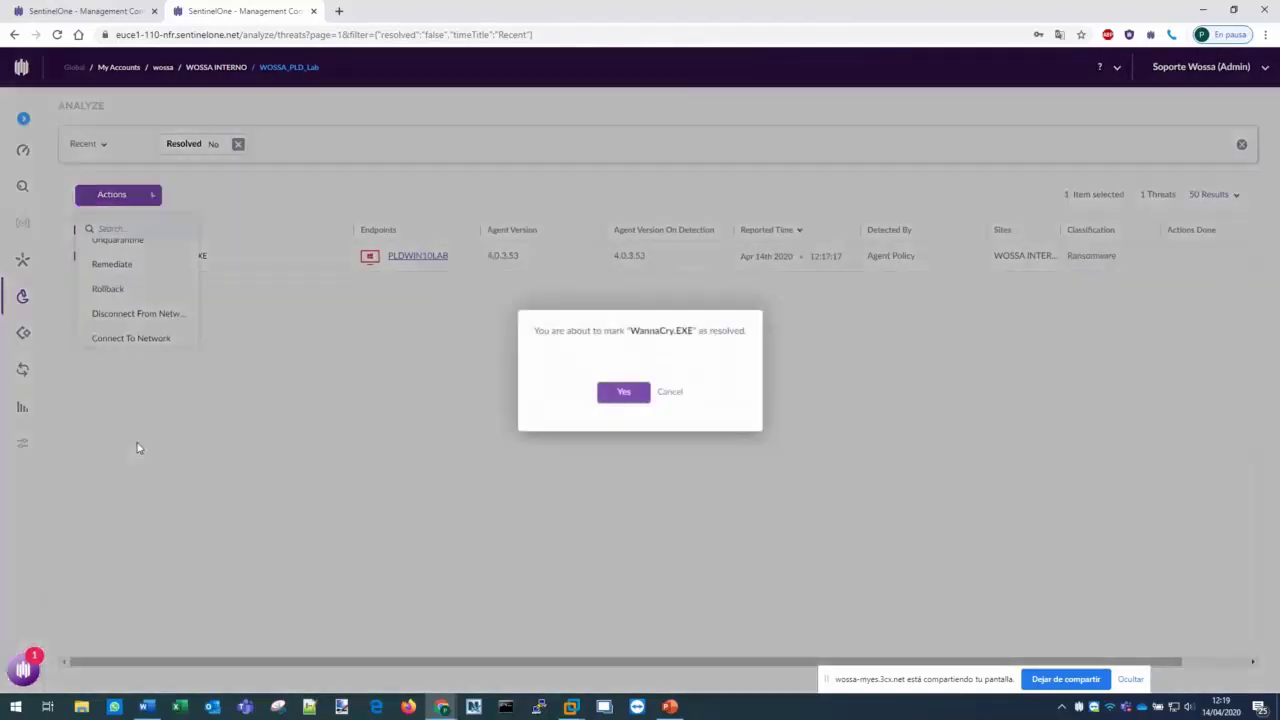
pyautogui.click(604, 399)
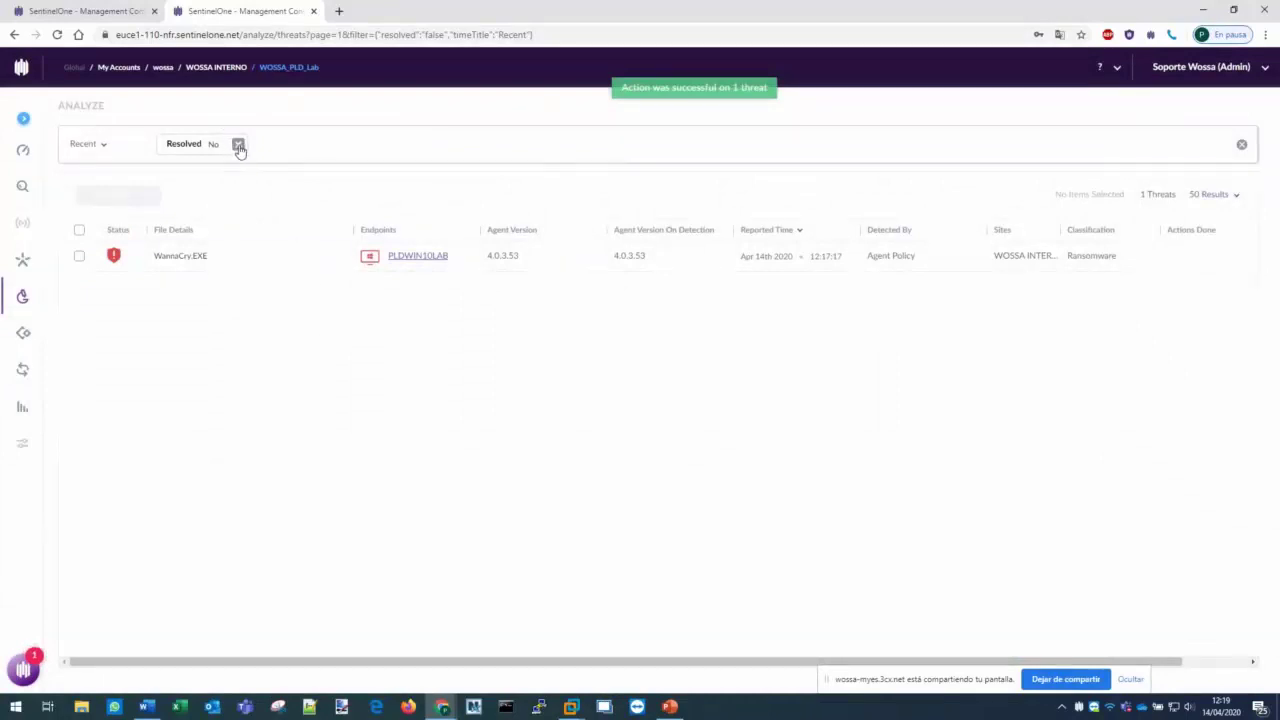
# Remove the Resolved filter and show threats from This Month.
pyautogui.click(239, 146)
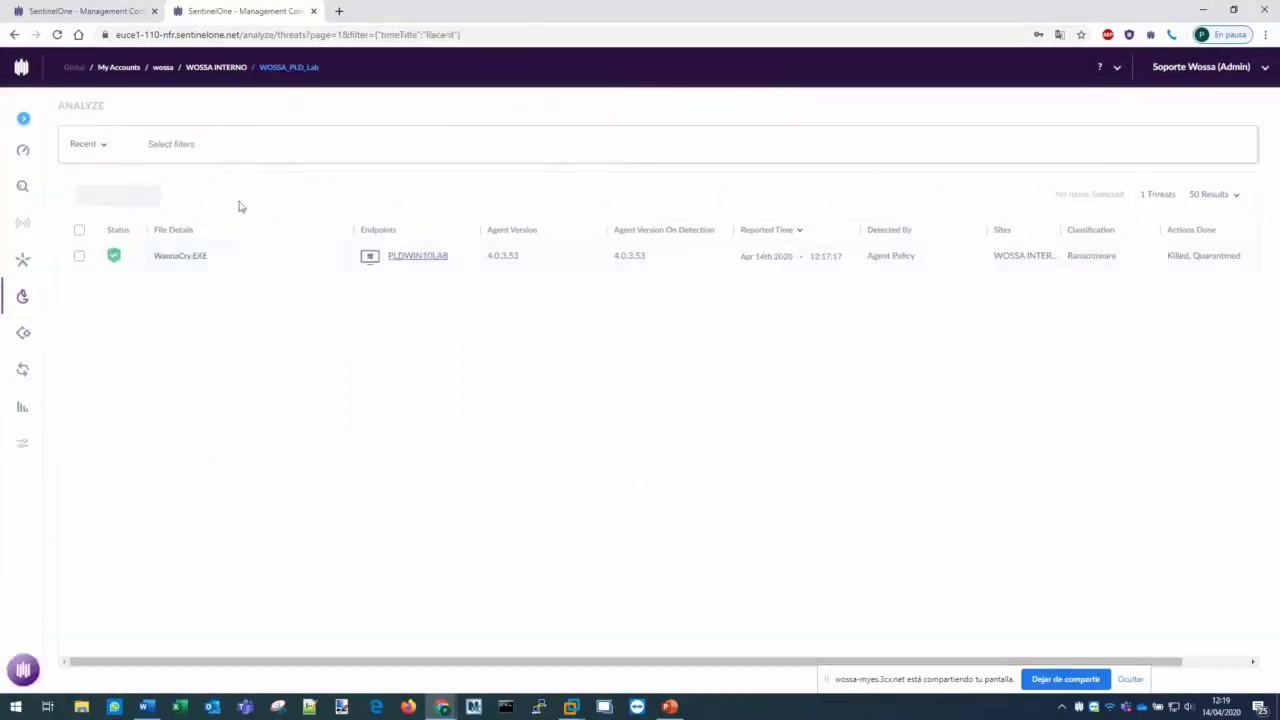
pyautogui.click(104, 150)
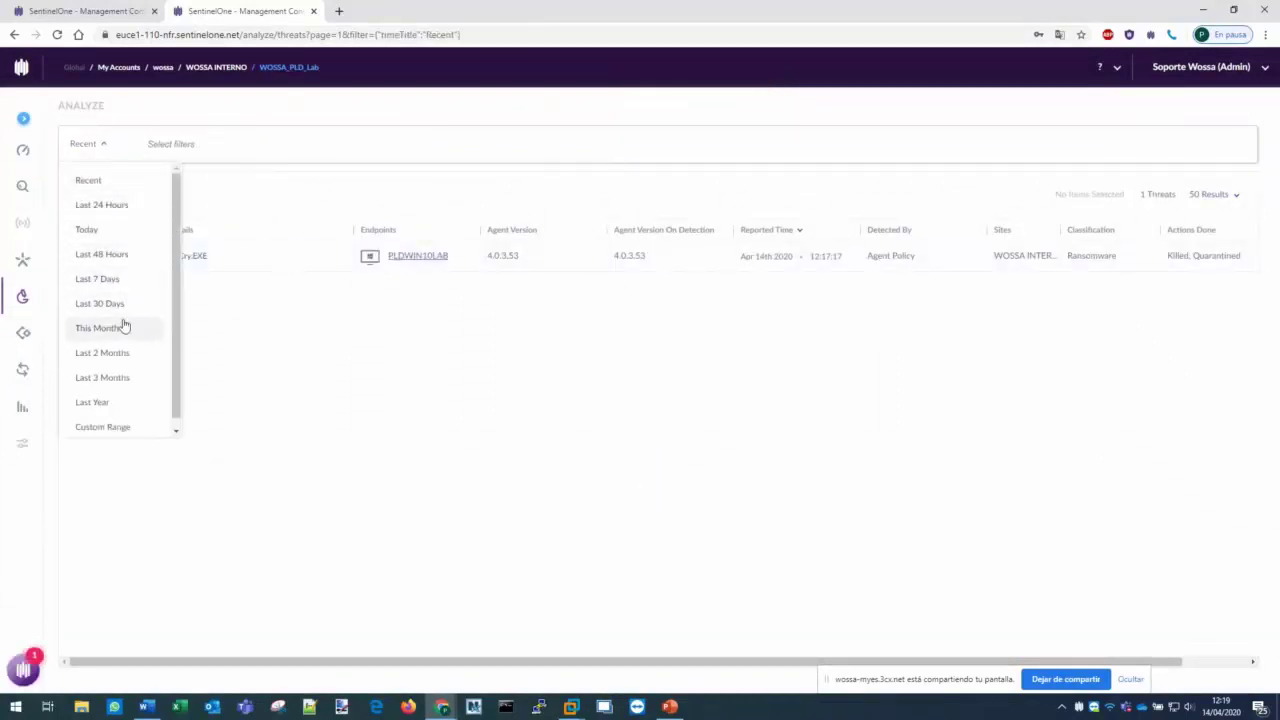
pyautogui.click(120, 330)
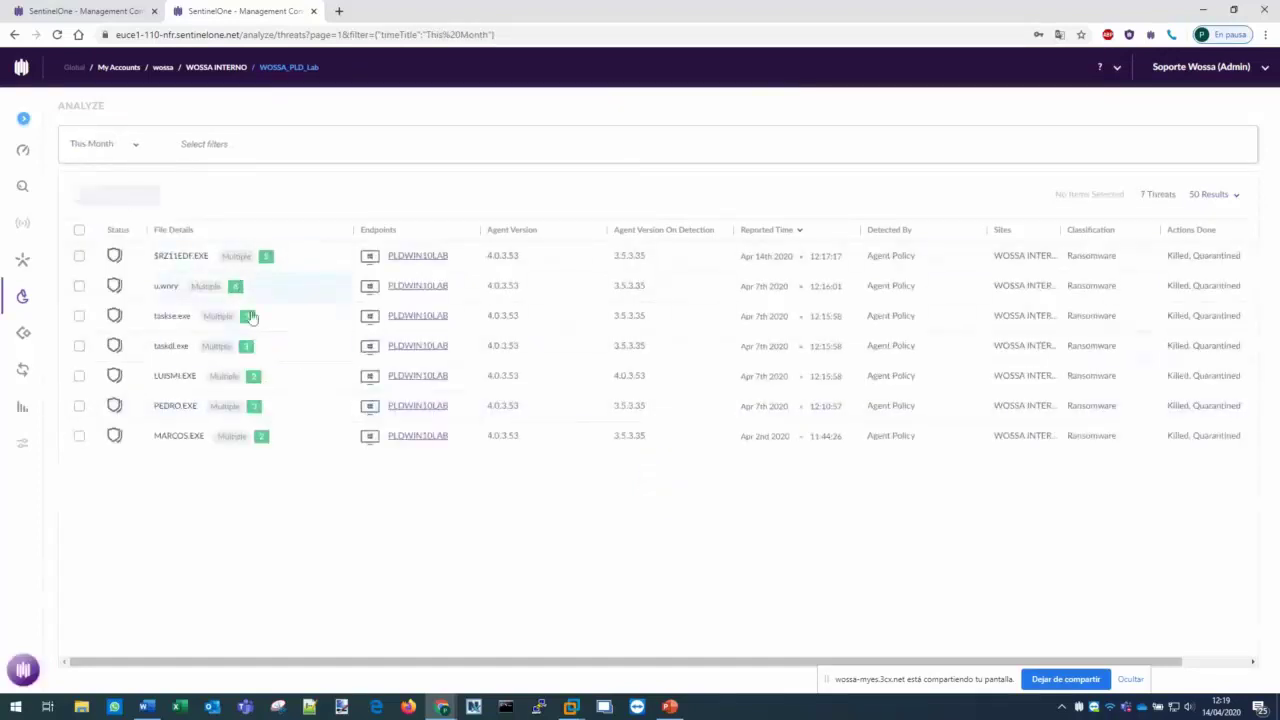
# Open the first MARCOS.EXE threat, close the extra tab and go to the Dashboard.
pyautogui.click(160, 436)
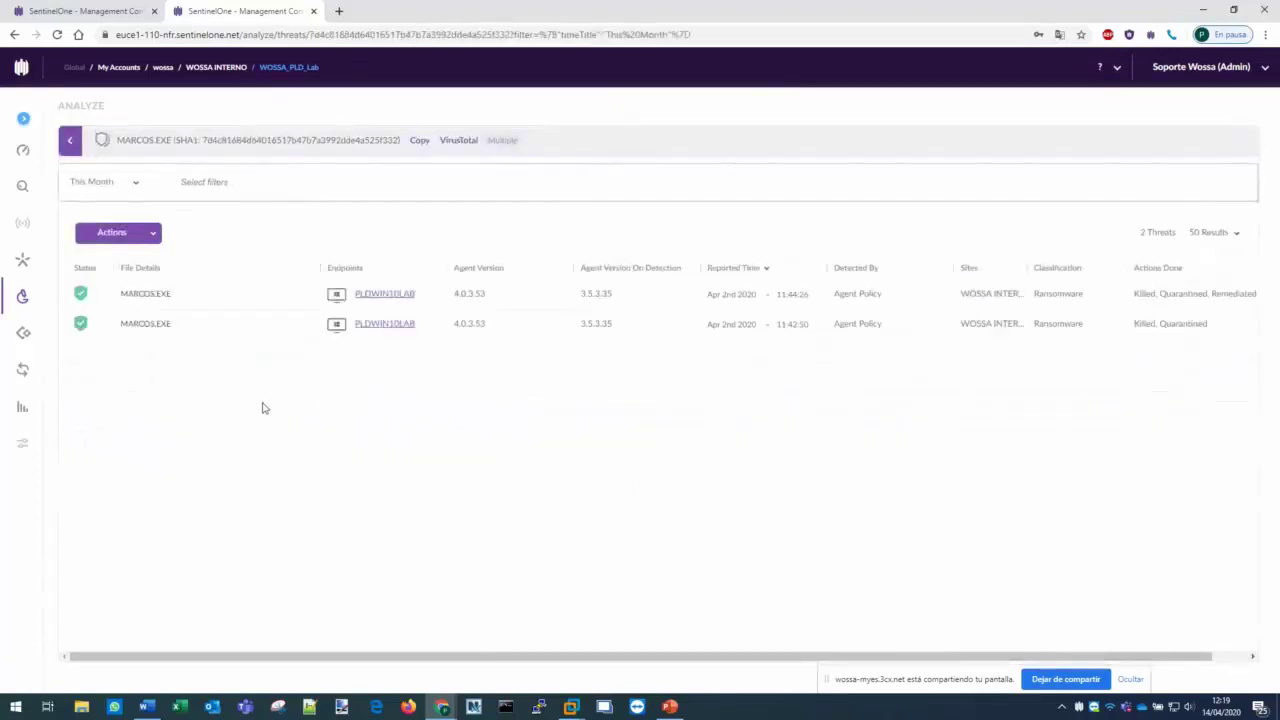
pyautogui.click(160, 293)
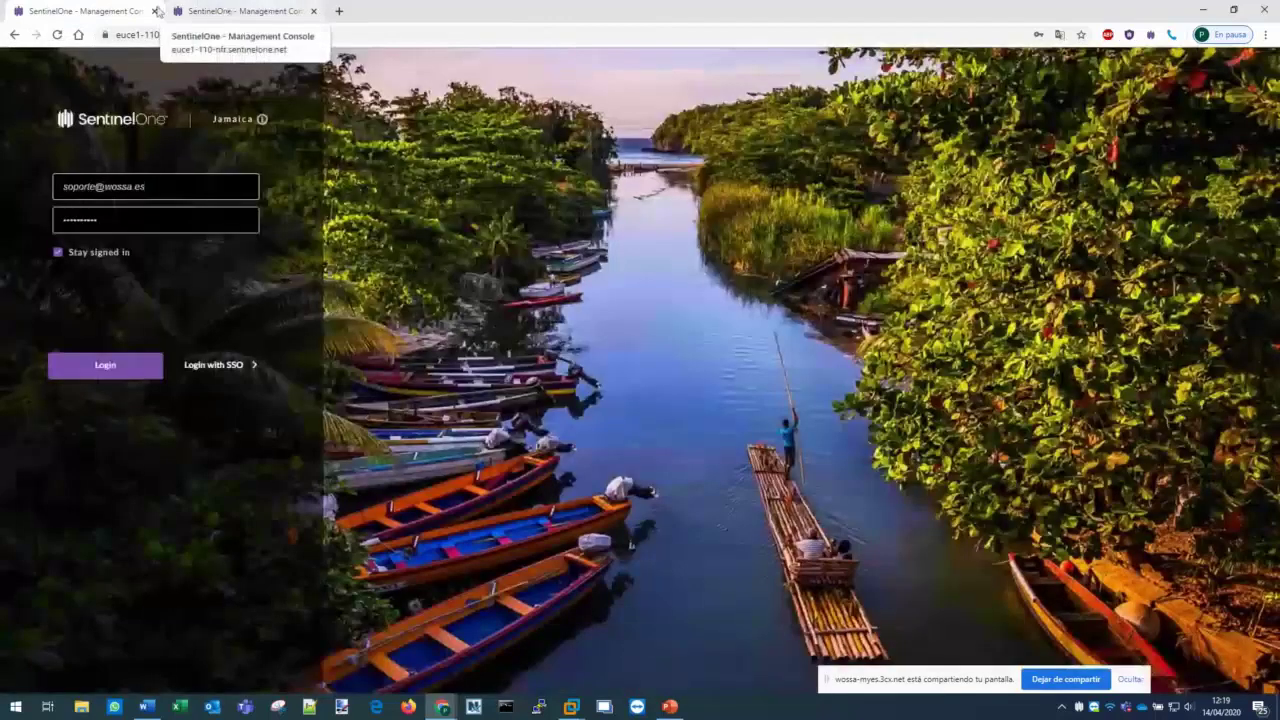
pyautogui.click(154, 10)
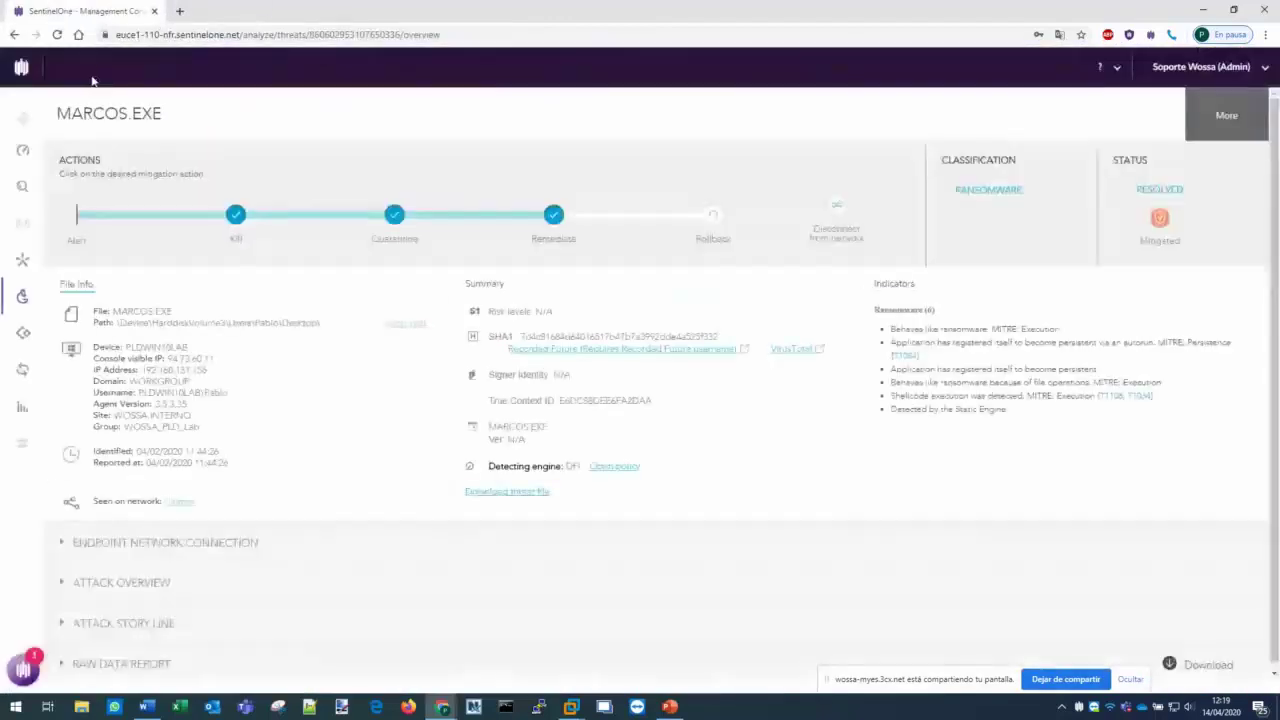
pyautogui.click(34, 152)
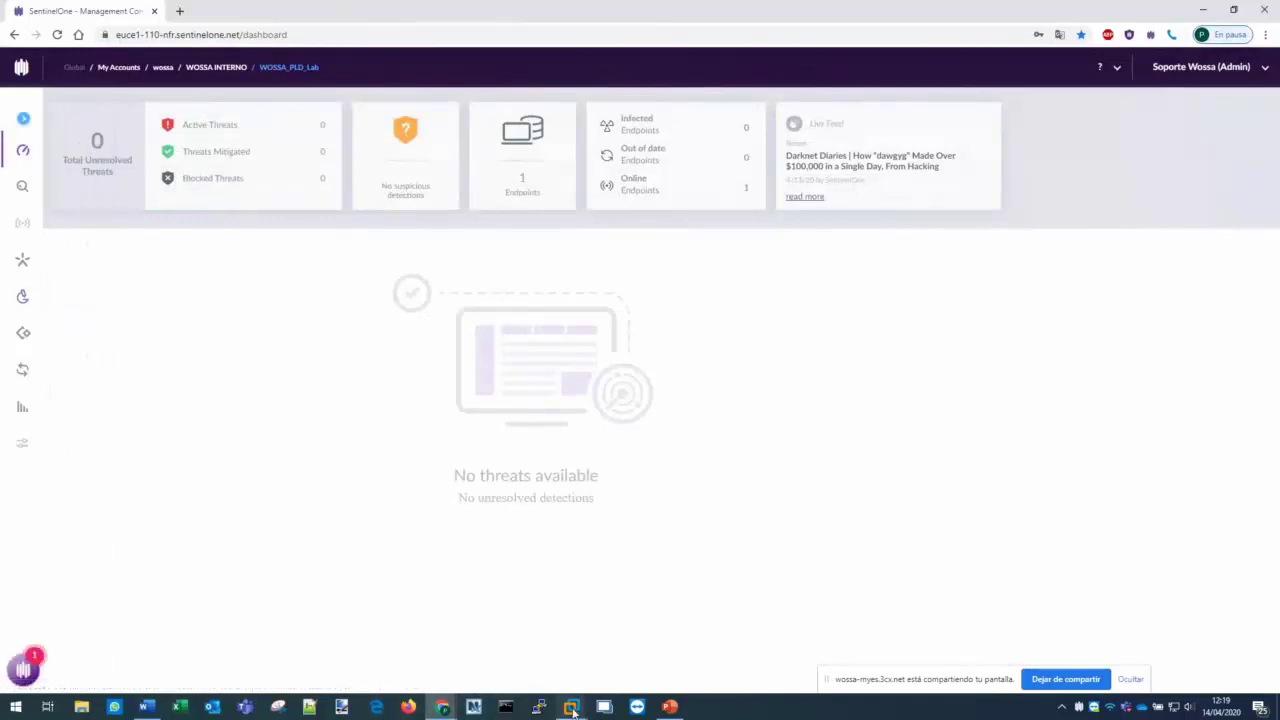
# Confirm the VM's Descargas folder is empty and the SentinelOne agent shows no threats.
pyautogui.moveTo(570, 706)
pyautogui.click(620, 632)
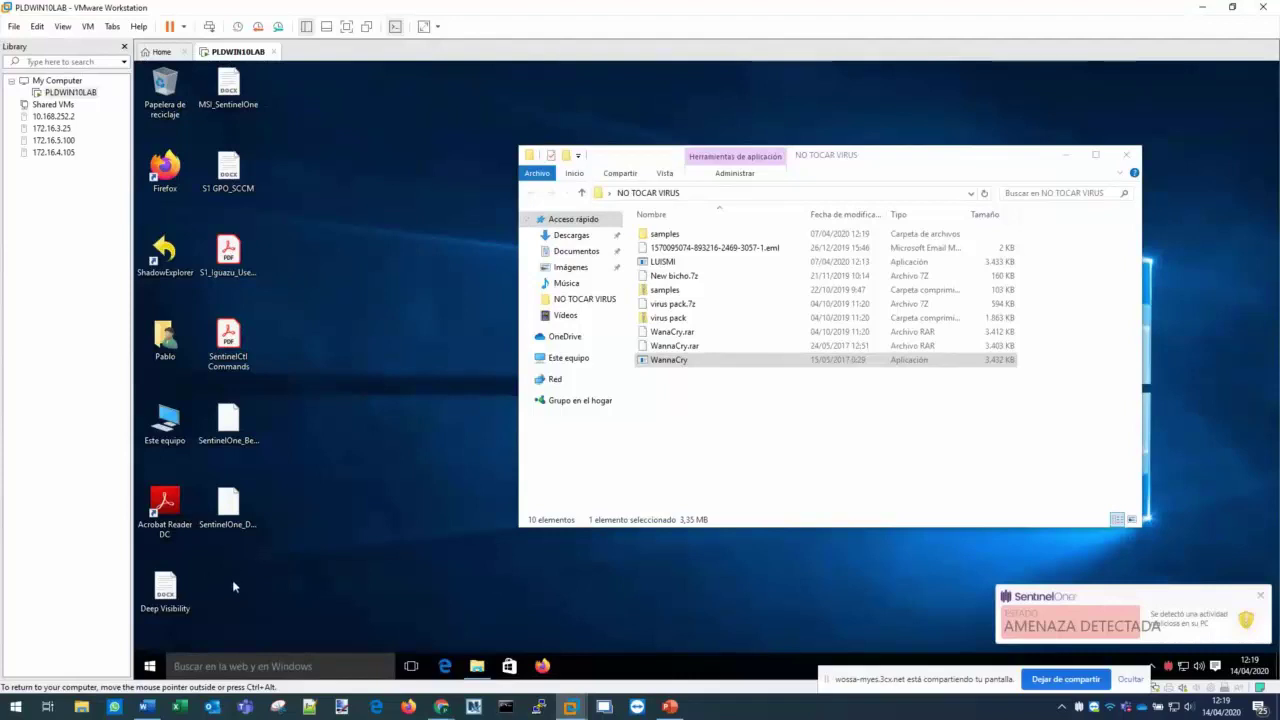
pyautogui.click(572, 358)
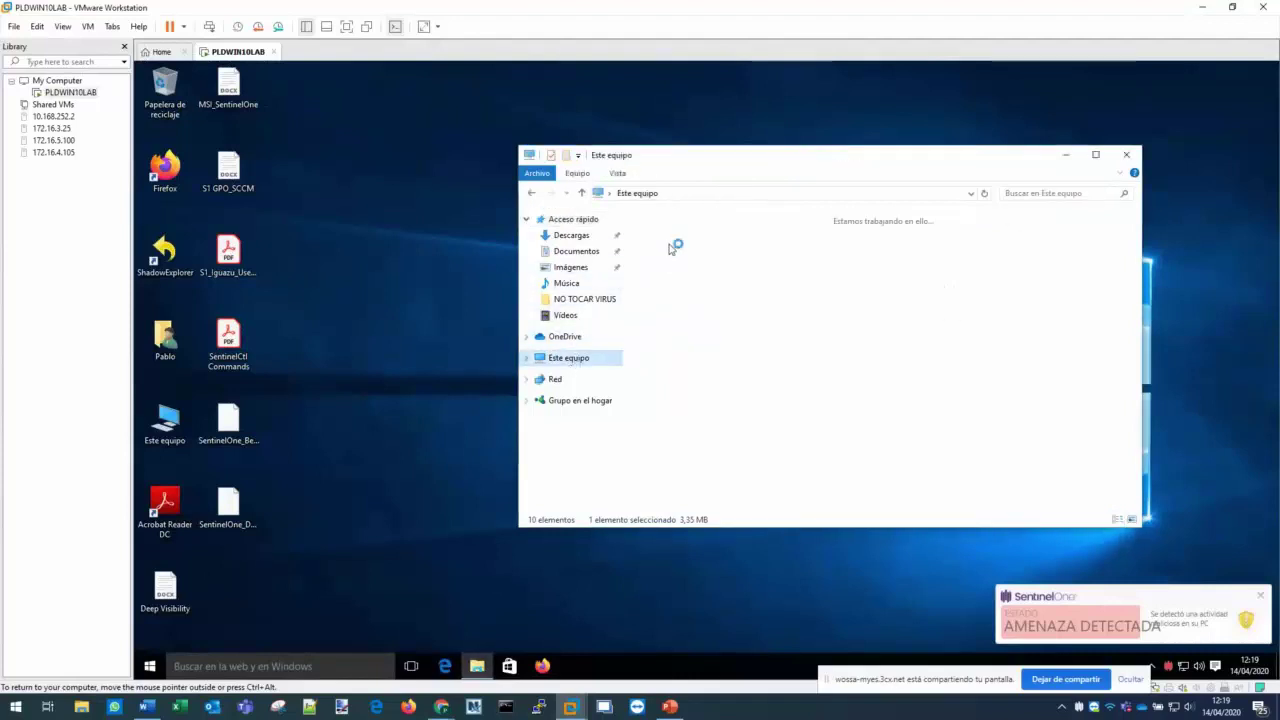
pyautogui.doubleClick(672, 246)
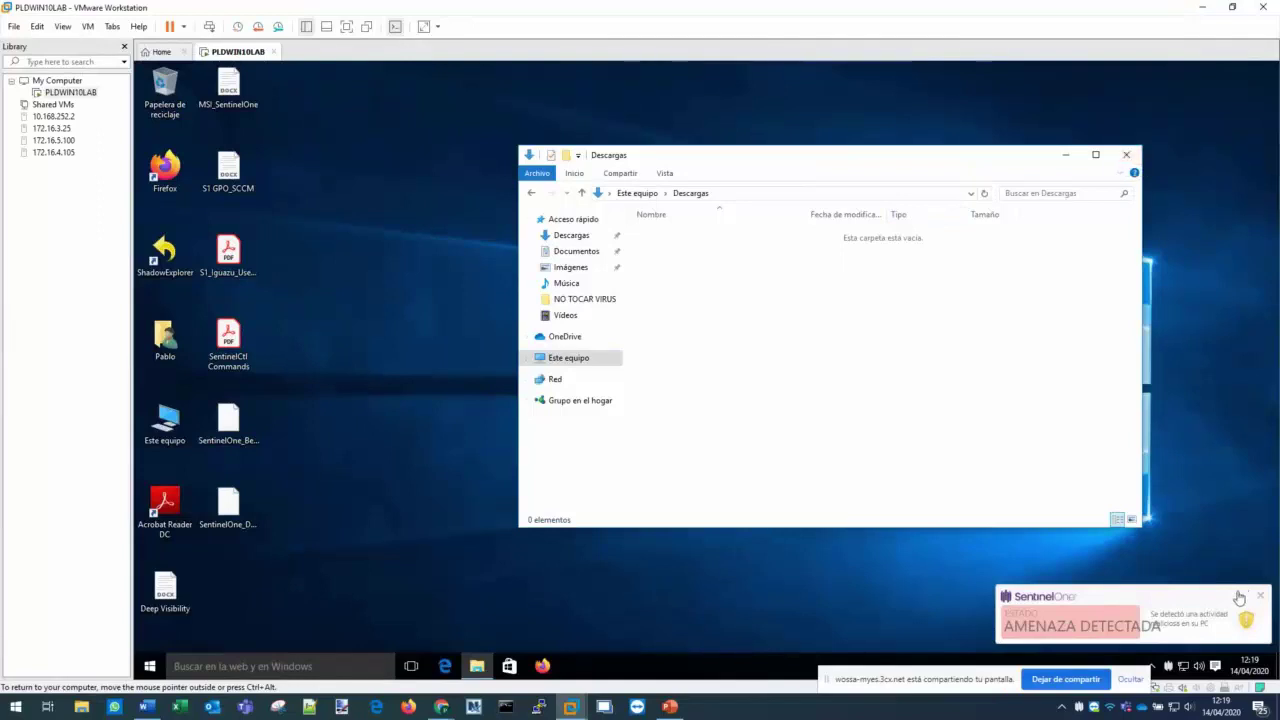
pyautogui.click(1220, 615)
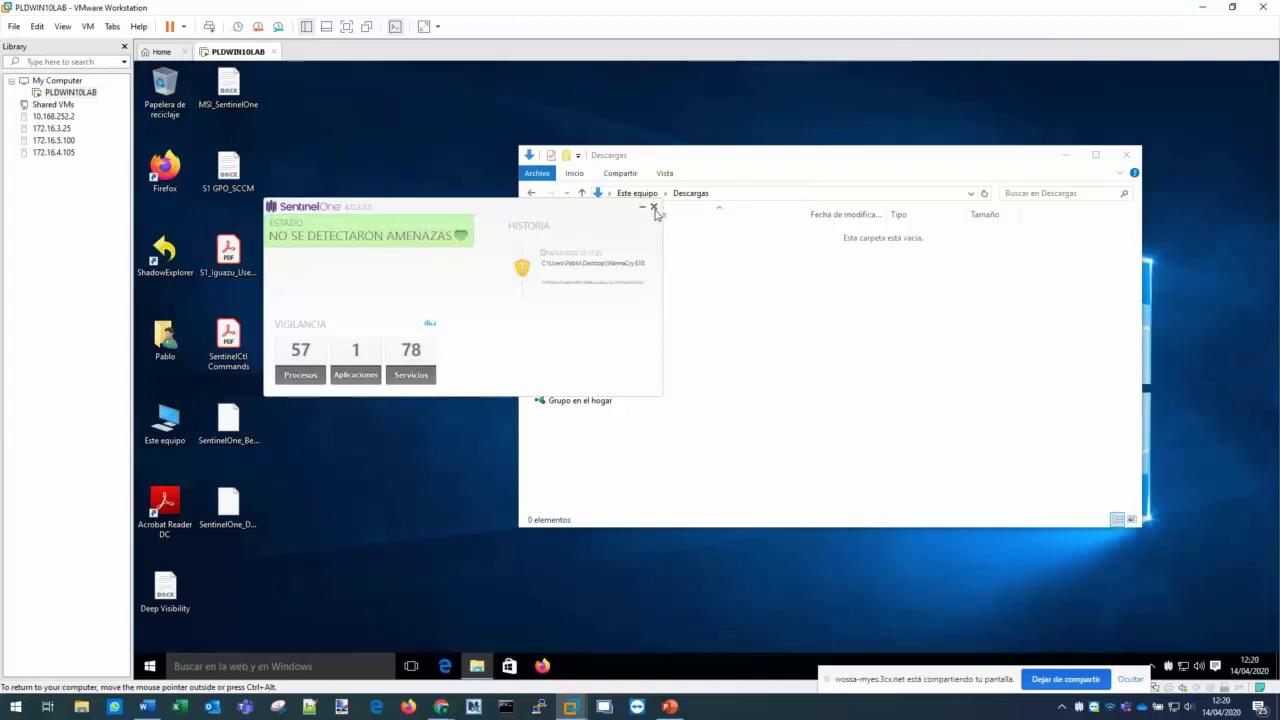
pyautogui.click(655, 209)
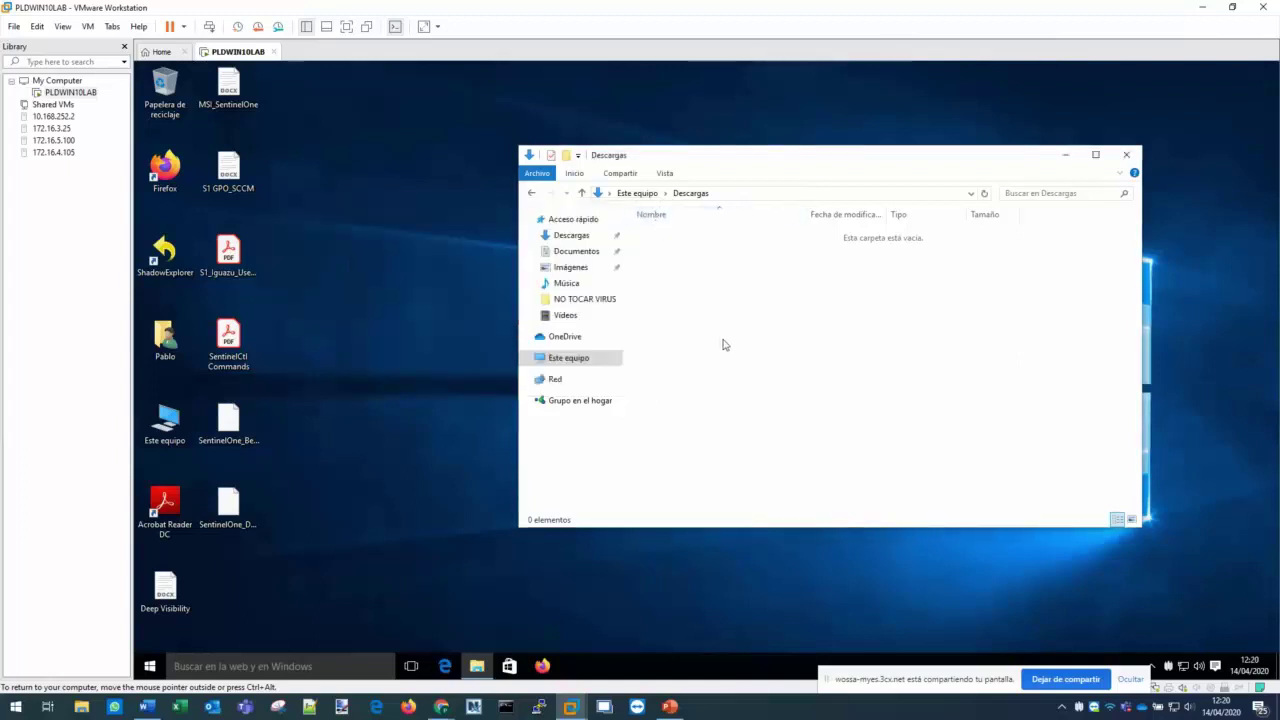
# Close the file browser and reopen the NO TOCAR VIRUS folder from the desktop.
pyautogui.click(563, 360)
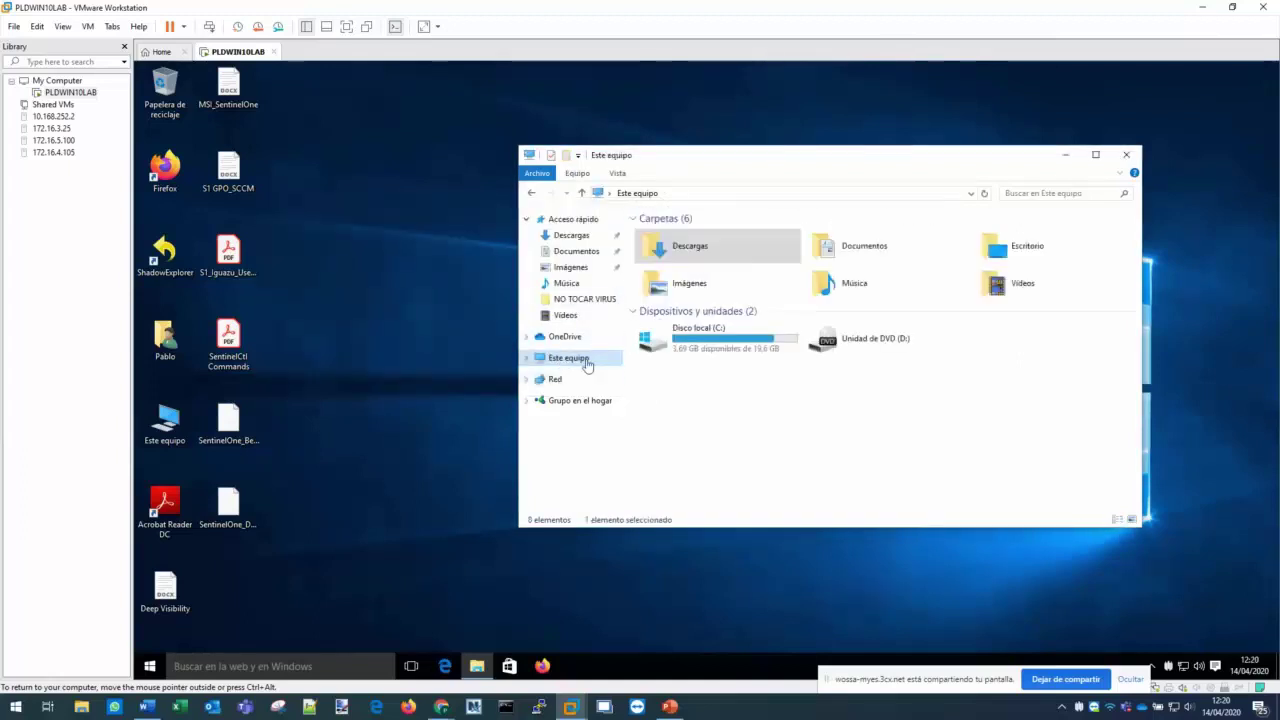
pyautogui.click(1127, 155)
pyautogui.doubleClick(808, 190)
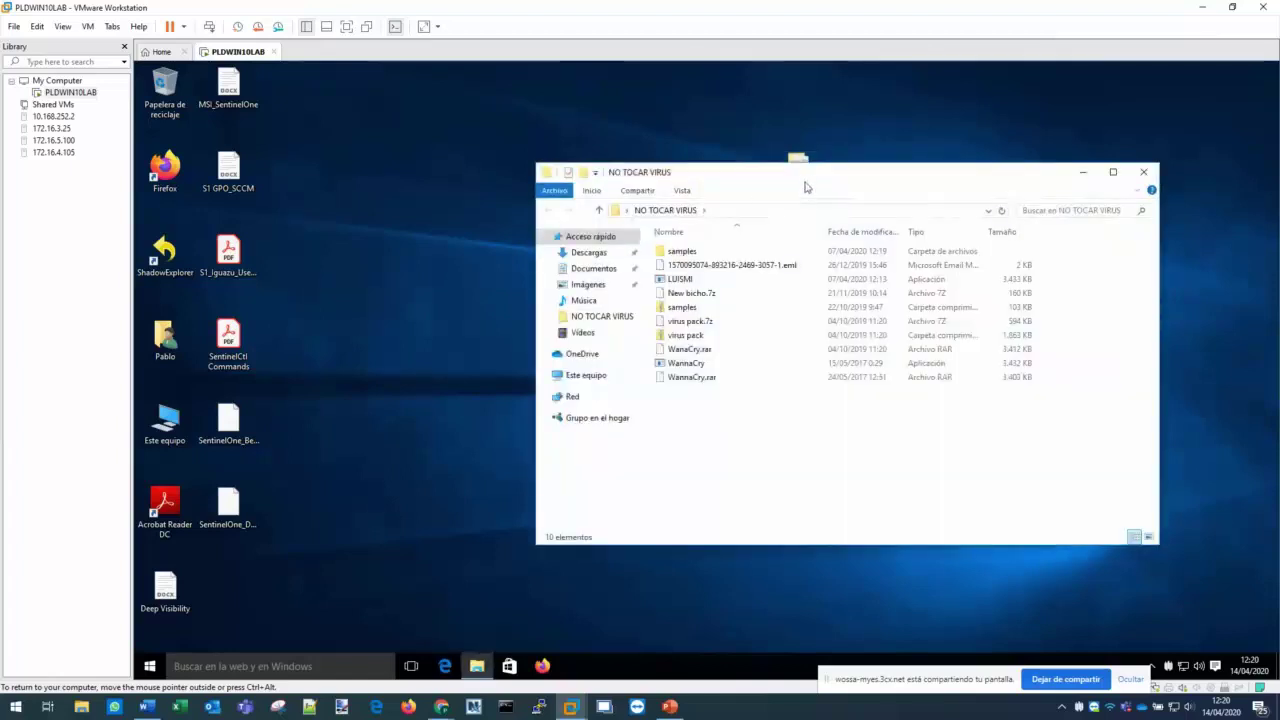
pyautogui.moveTo(806, 187); pyautogui.dragTo(862, 165)
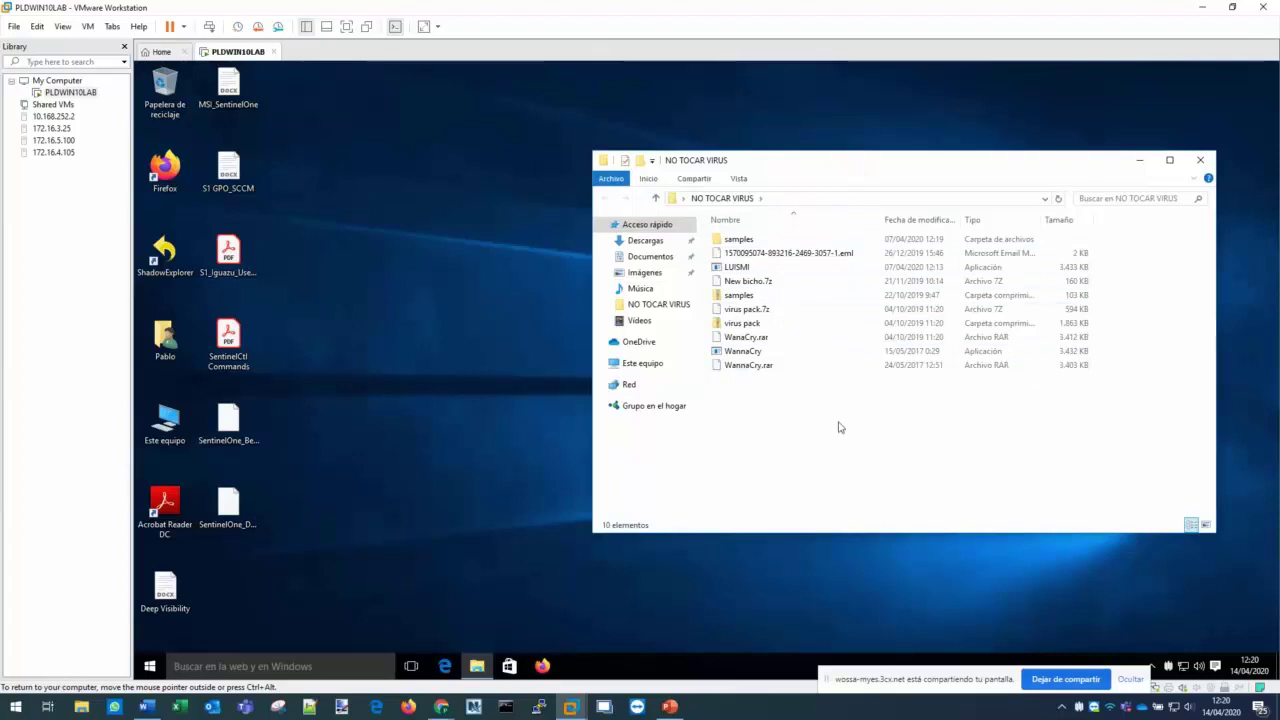
# Launch the cmd command prompt as administrator in the VM.
pyautogui.click(152, 668)
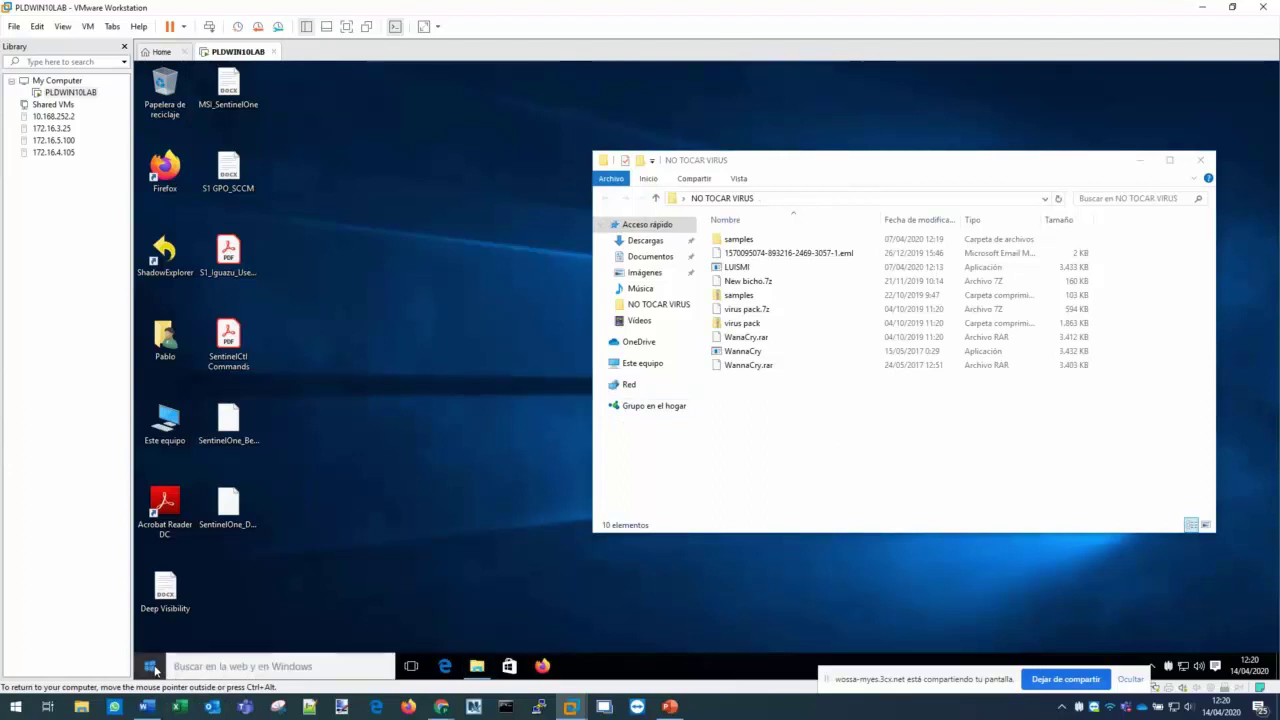
pyautogui.write('cmd')
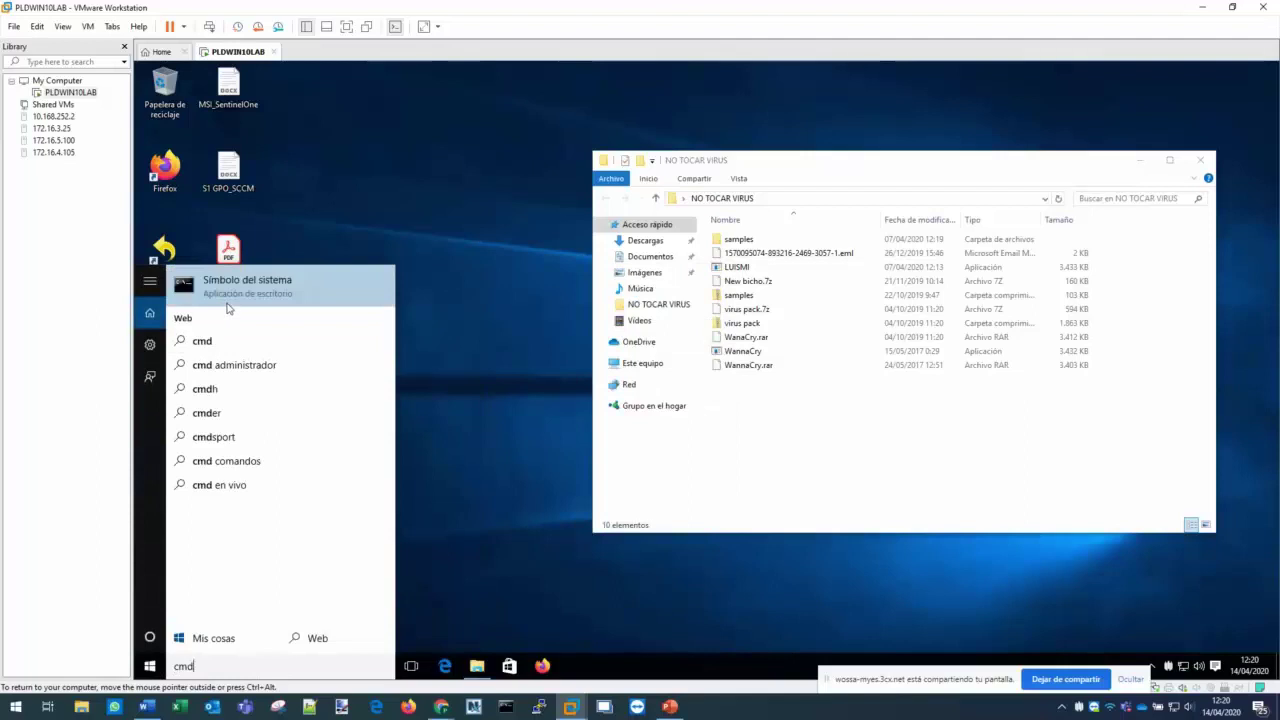
pyautogui.rightClick(234, 293)
pyautogui.click(276, 316)
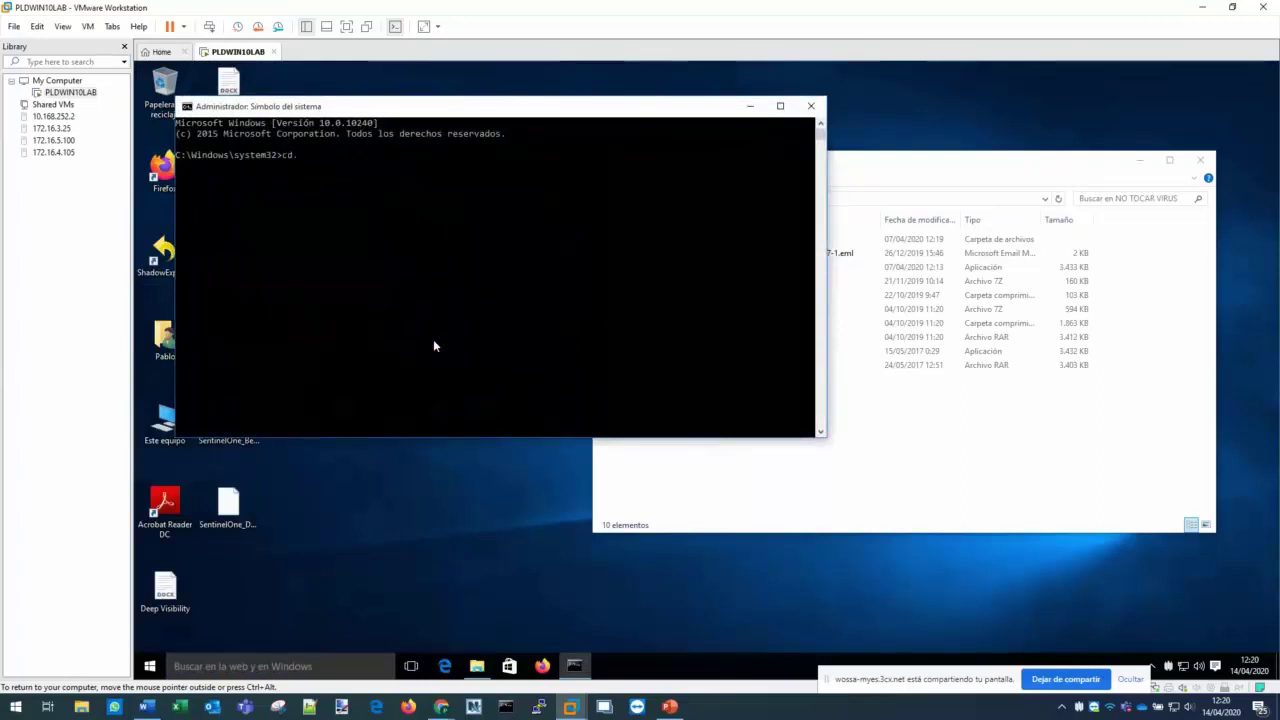
# Change to the Desktop's NO TOCAR VIRUS folder via Users and list it with dir.
pyautogui.write('.')
pyautogui.press('Return')
pyautogui.write('cd.')
pyautogui.write('c')
pyautogui.write('d u')
pyautogui.press('Tab')
pyautogui.press('Return')
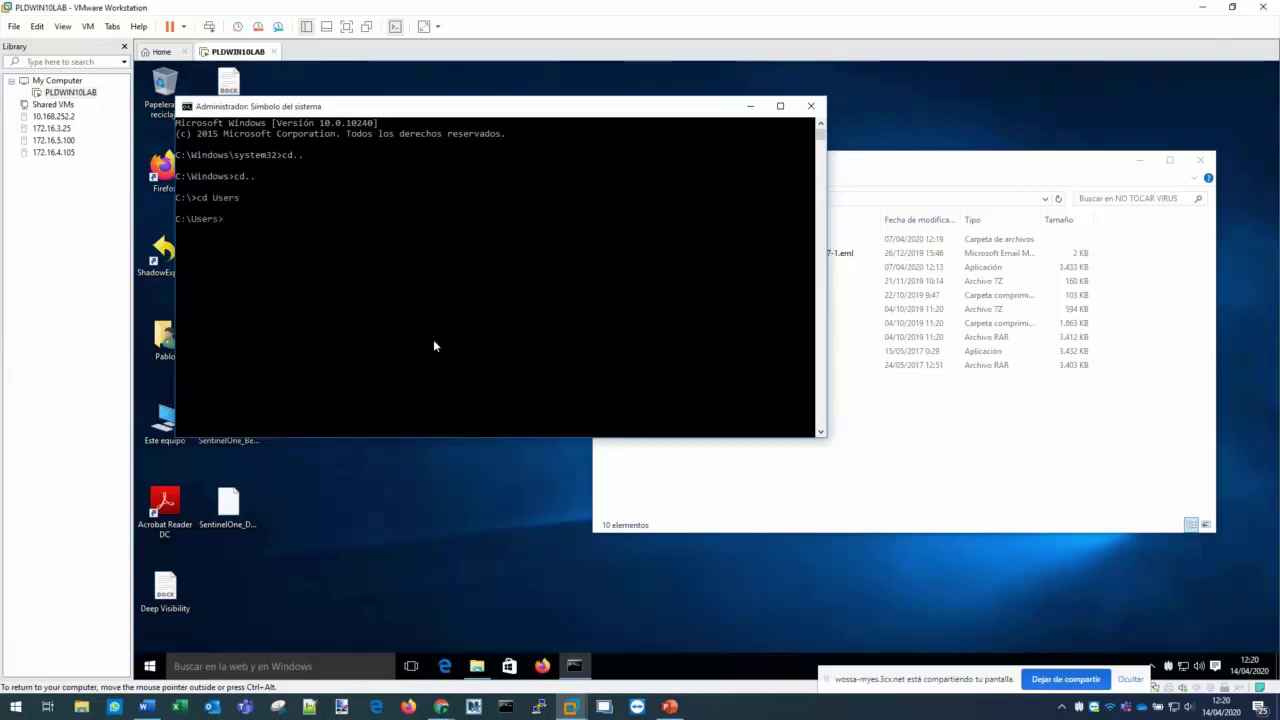
pyautogui.write('cd')
pyautogui.press('Tab')
pyautogui.press('Tab')
pyautogui.press('Tab')
pyautogui.press('Tab')
pyautogui.press('Return')
pyautogui.write('cd D')
pyautogui.press('Tab')
pyautogui.press('Return')
pyautogui.write('d')
pyautogui.press('BackSpace')
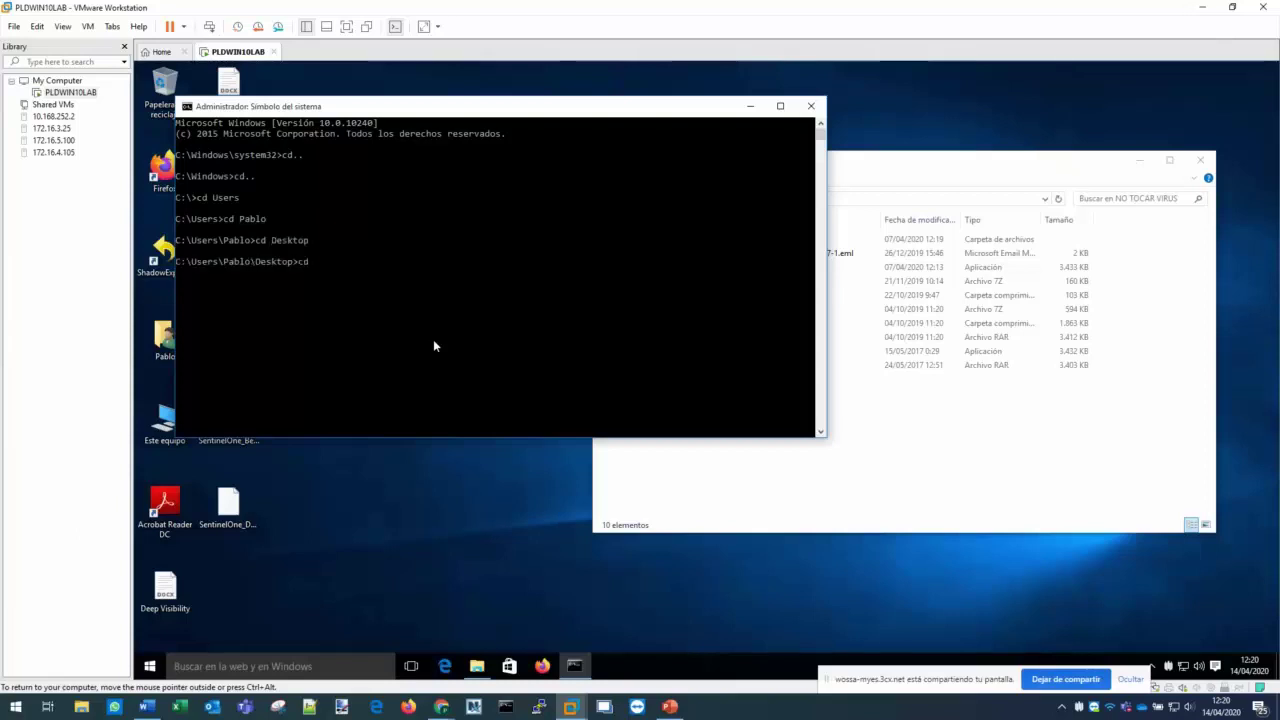
pyautogui.write('cd N')
pyautogui.press('Tab')
pyautogui.press('Return')
pyautogui.write('dir')
pyautogui.press('Return')
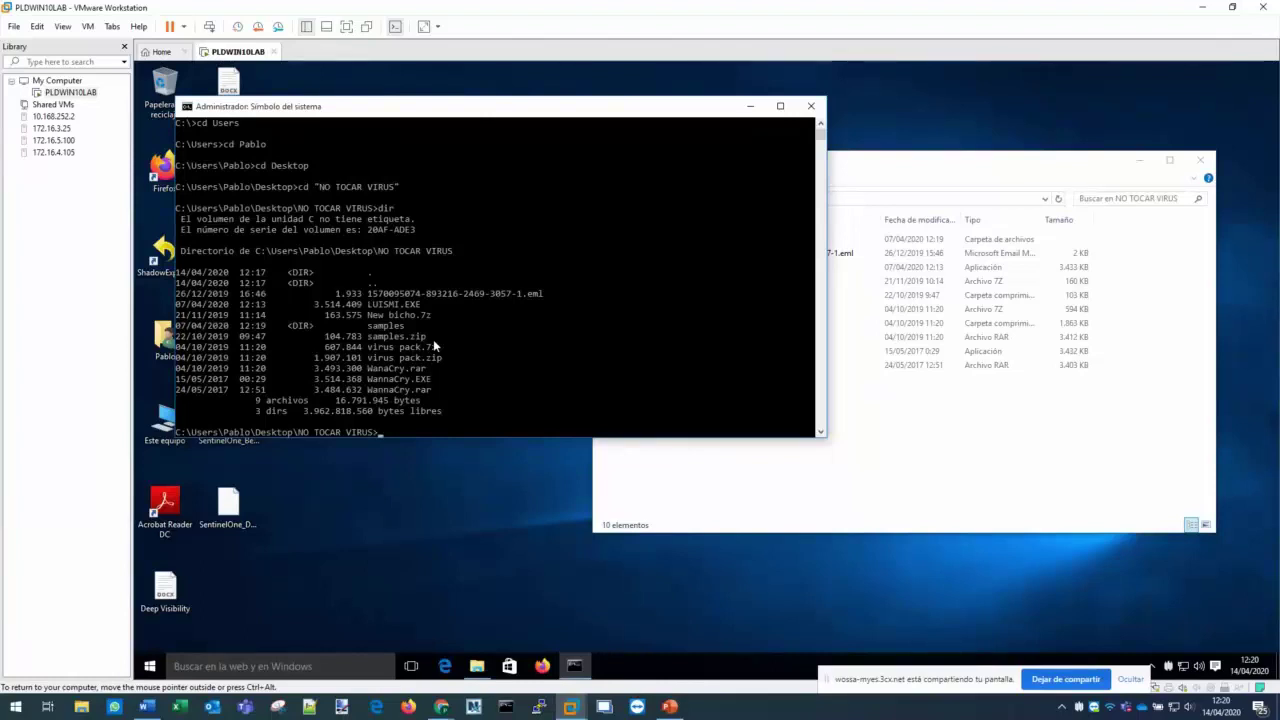
# Append random text to WannaCry.EXE with echo ... >> WannaCry.EXE.
pyautogui.click(955, 450)
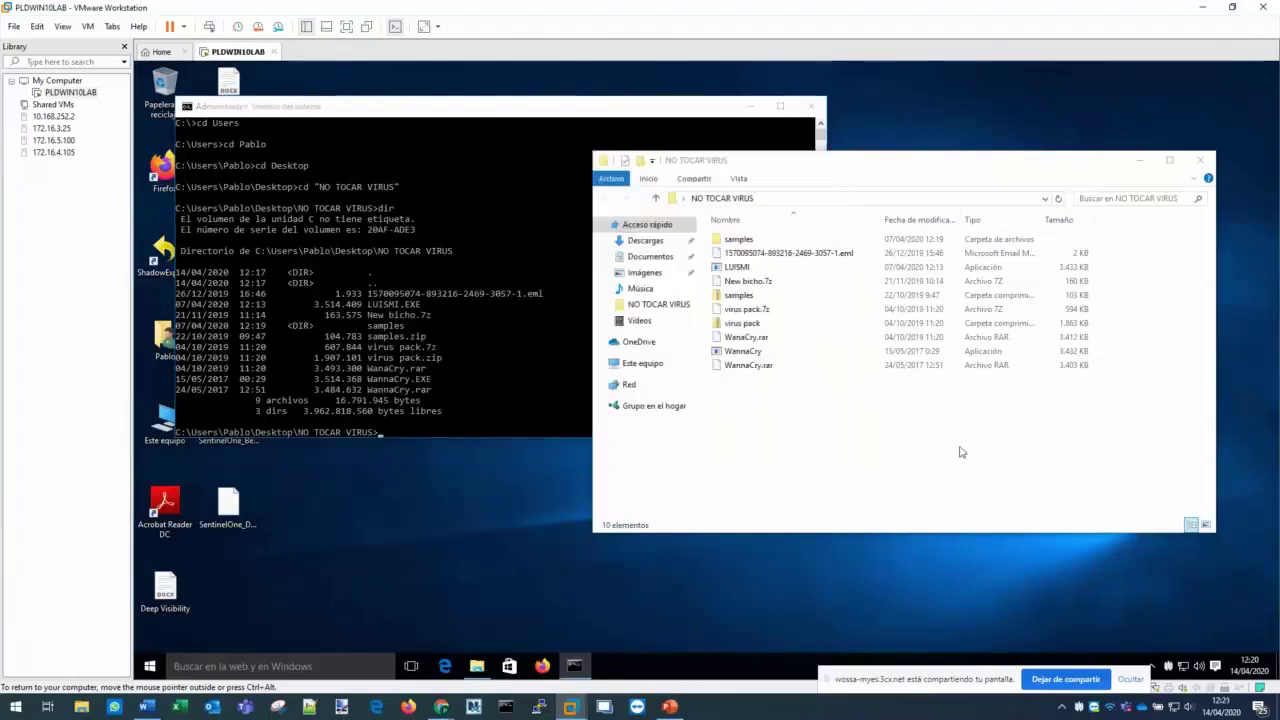
pyautogui.click(767, 353)
pyautogui.click(467, 368)
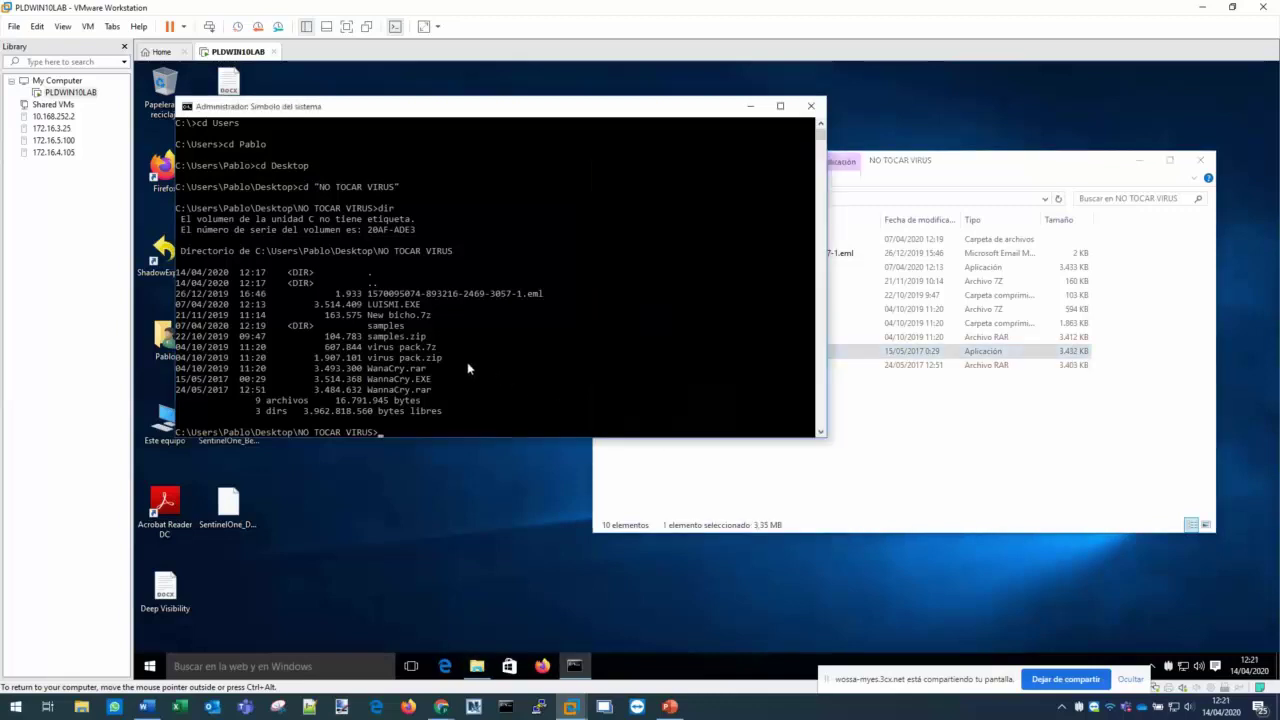
pyautogui.write('echo asjdñflkjasñdlkfjasñldkfjasñldkja')
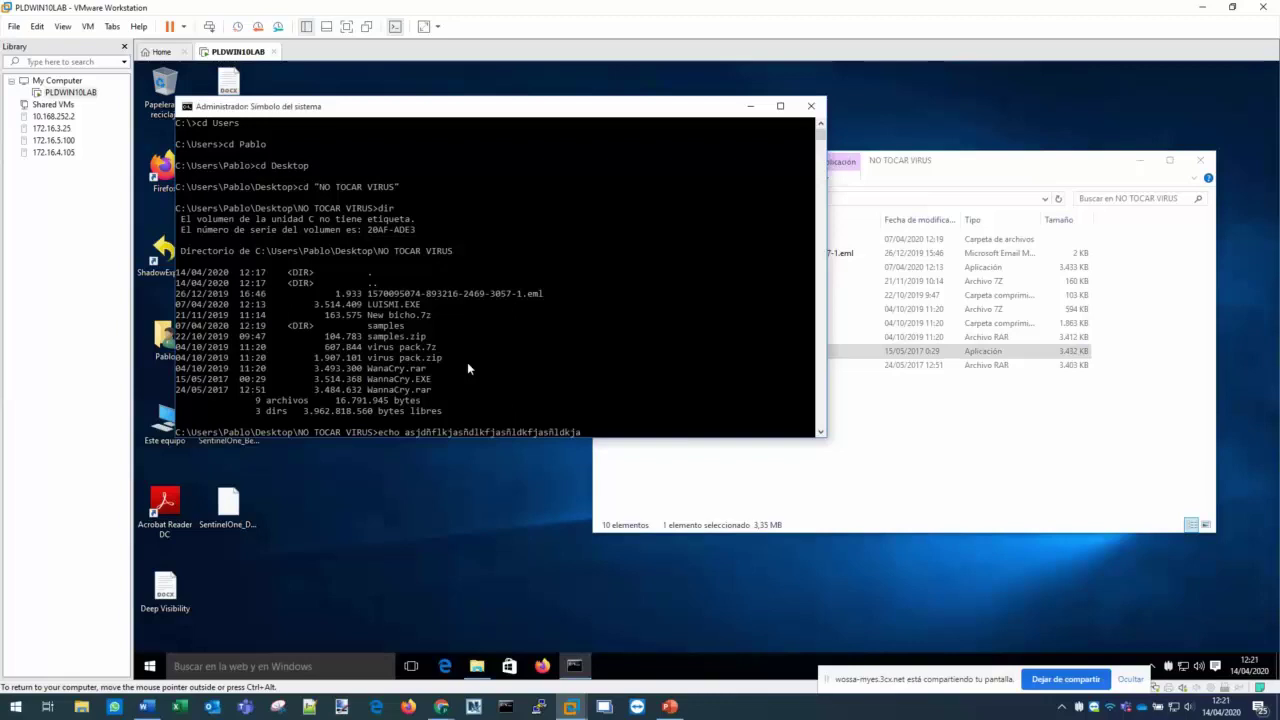
pyautogui.write(' >> wa')
pyautogui.press('Tab')
pyautogui.press('Tab')
pyautogui.press('Return')
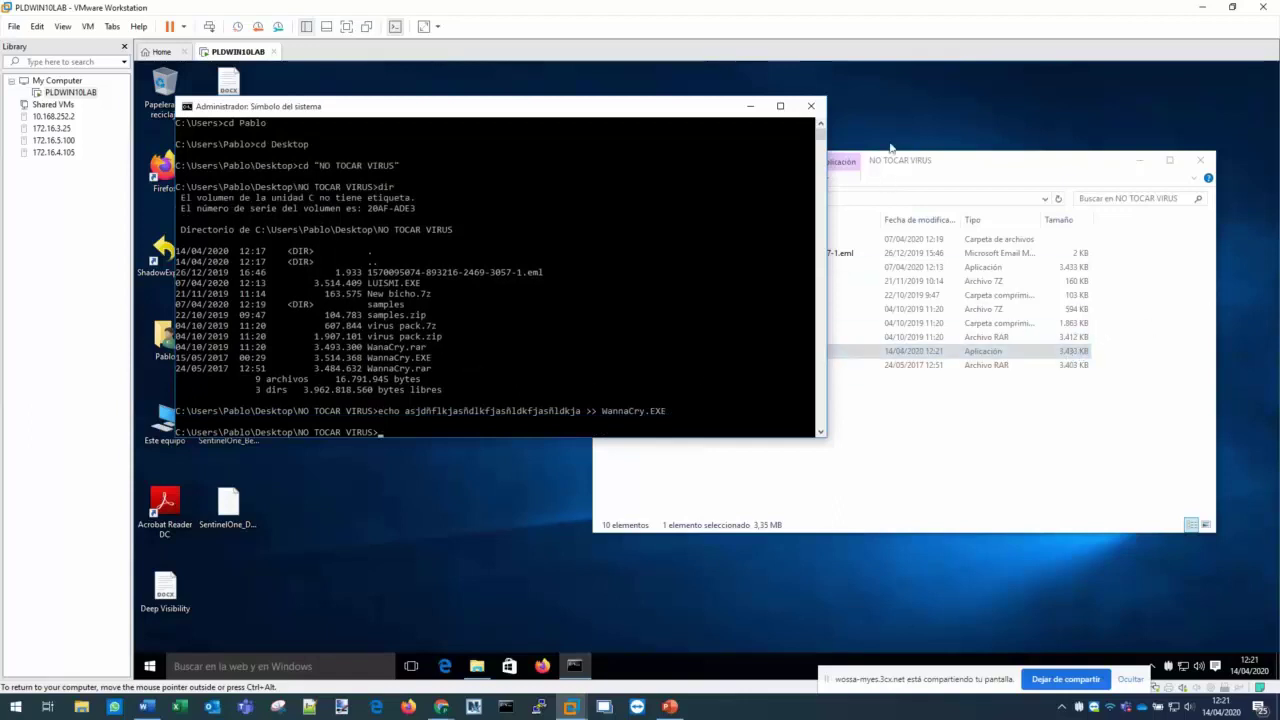
# Close the command prompt and rename the WannaCry file to PABLITO.
pyautogui.click(812, 106)
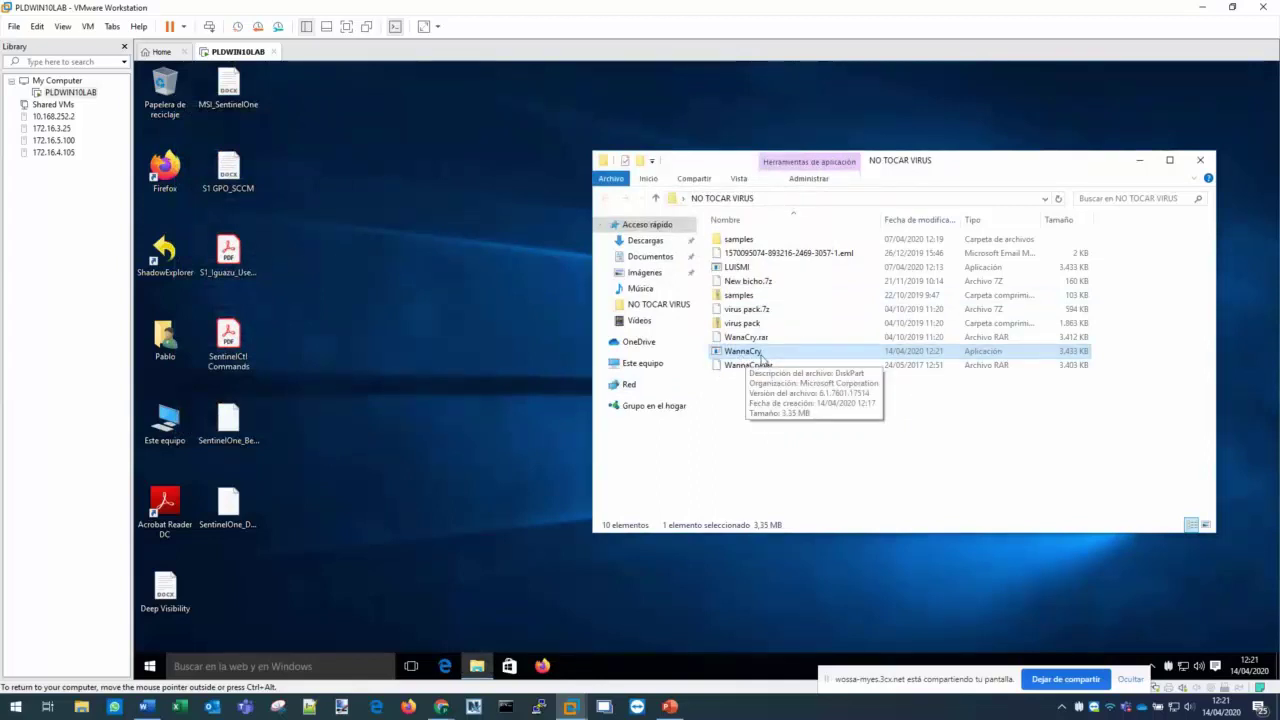
pyautogui.click(762, 355)
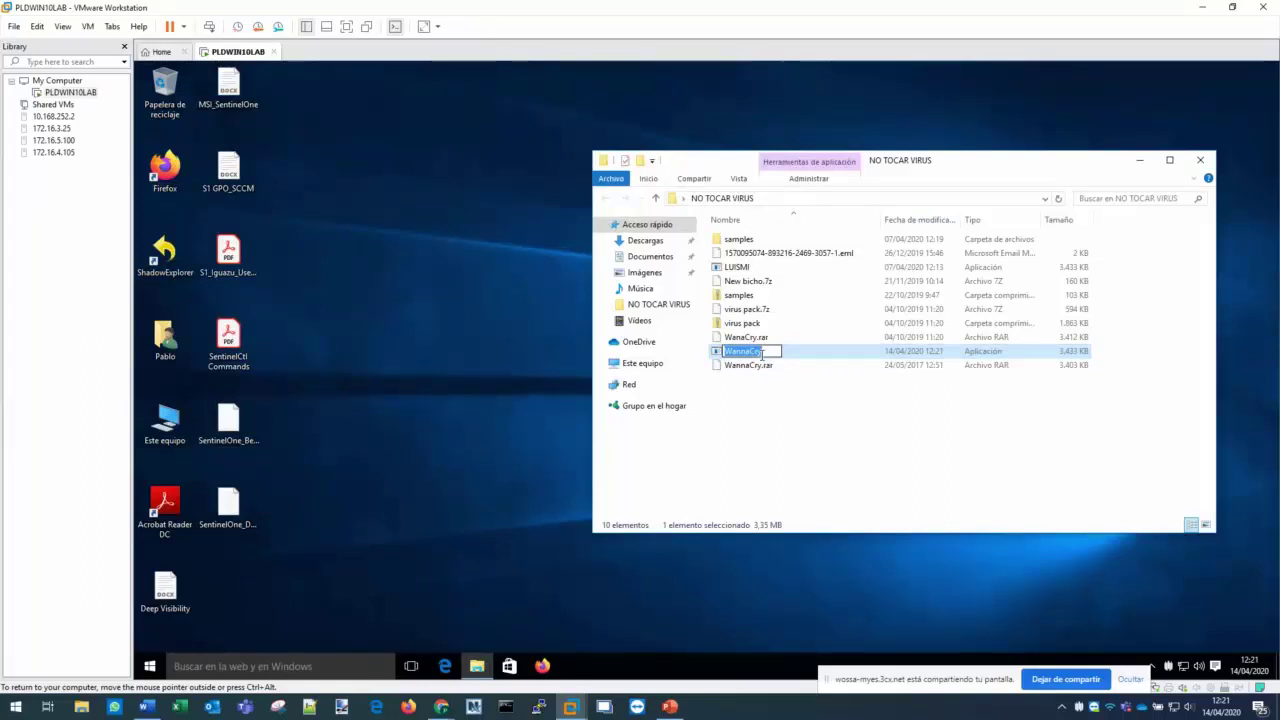
pyautogui.write('PABLITO')
pyautogui.press('Return')
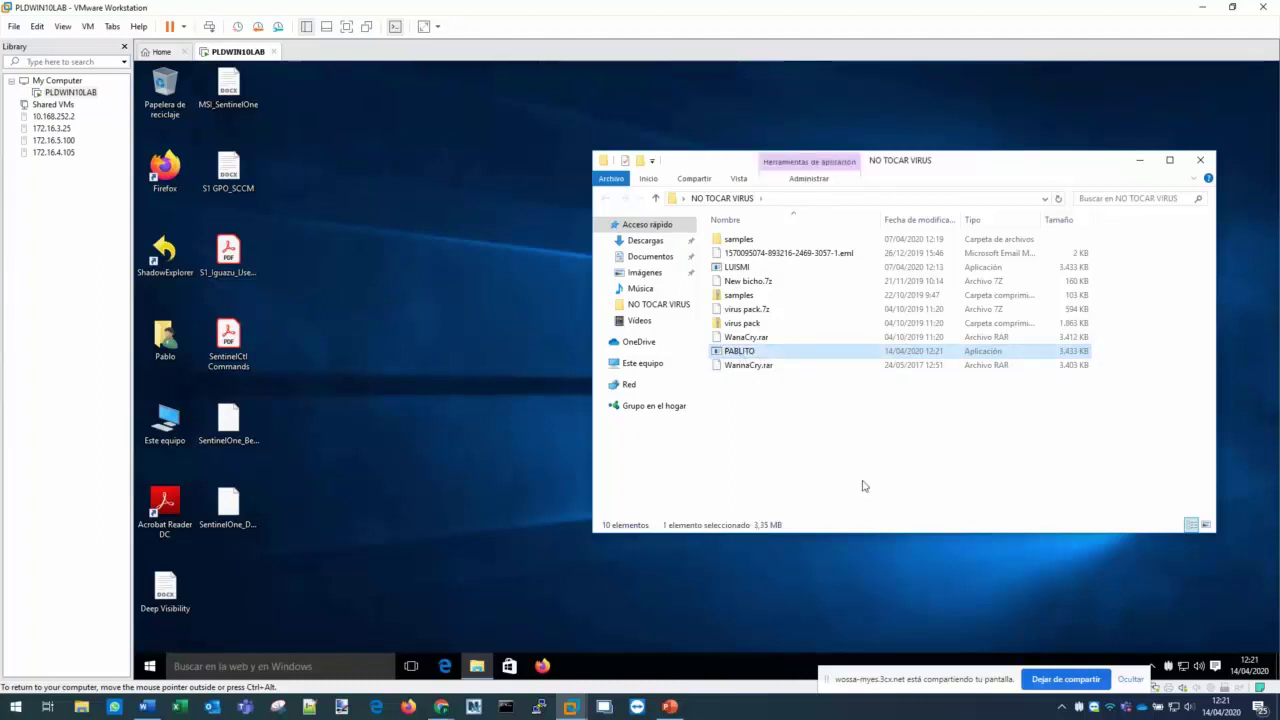
# Open SentinelOne's 'Amenaza detectada' alert for PABLITO, review it, and close the panel.
pyautogui.click(464, 458)
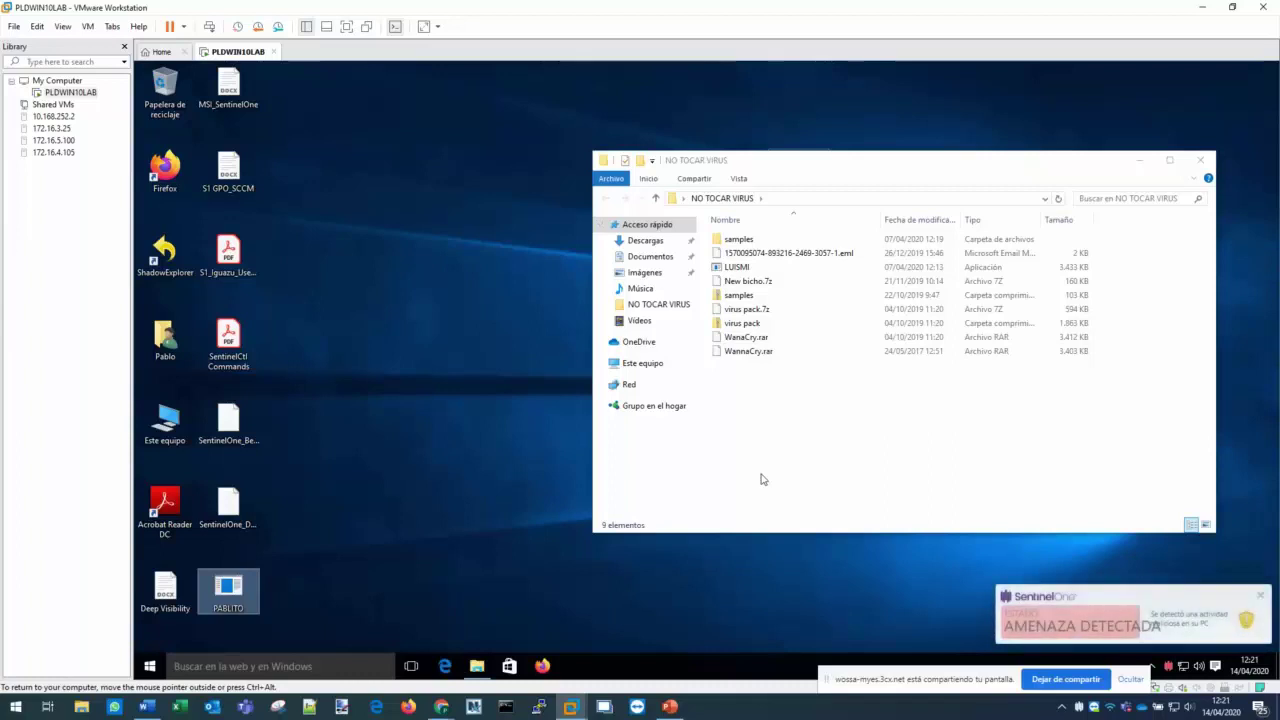
pyautogui.click(1106, 621)
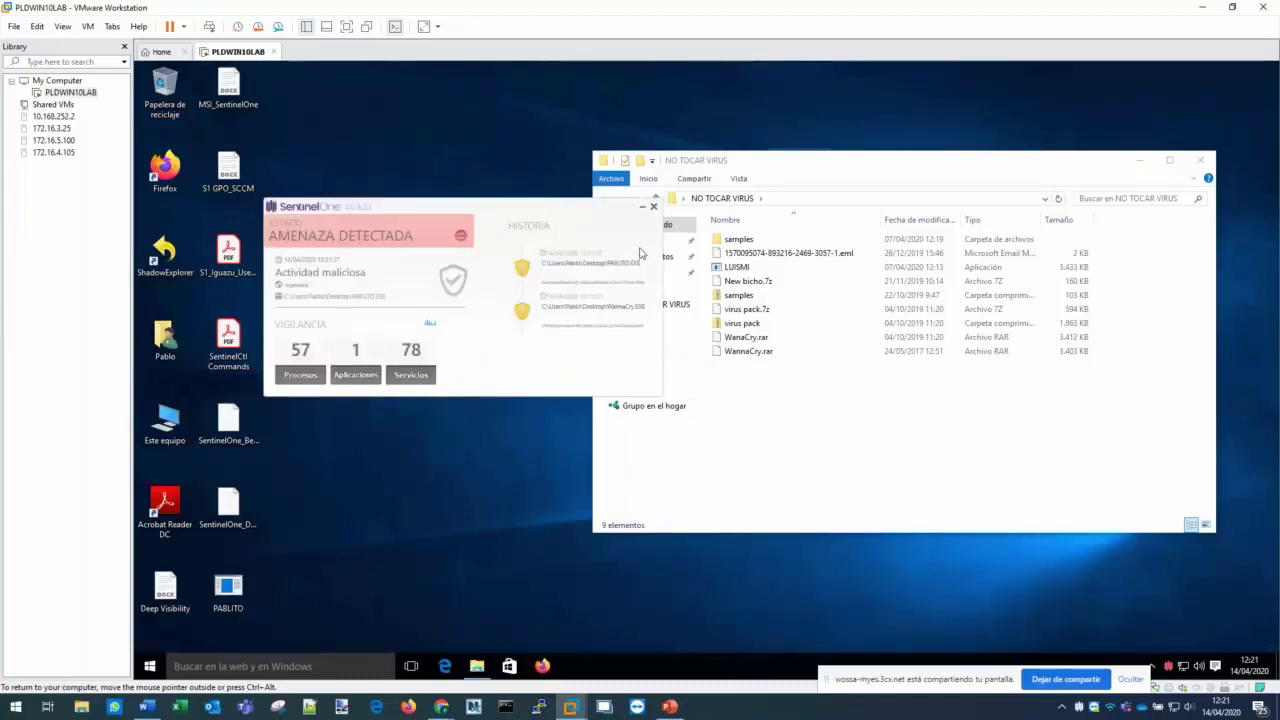
pyautogui.click(653, 208)
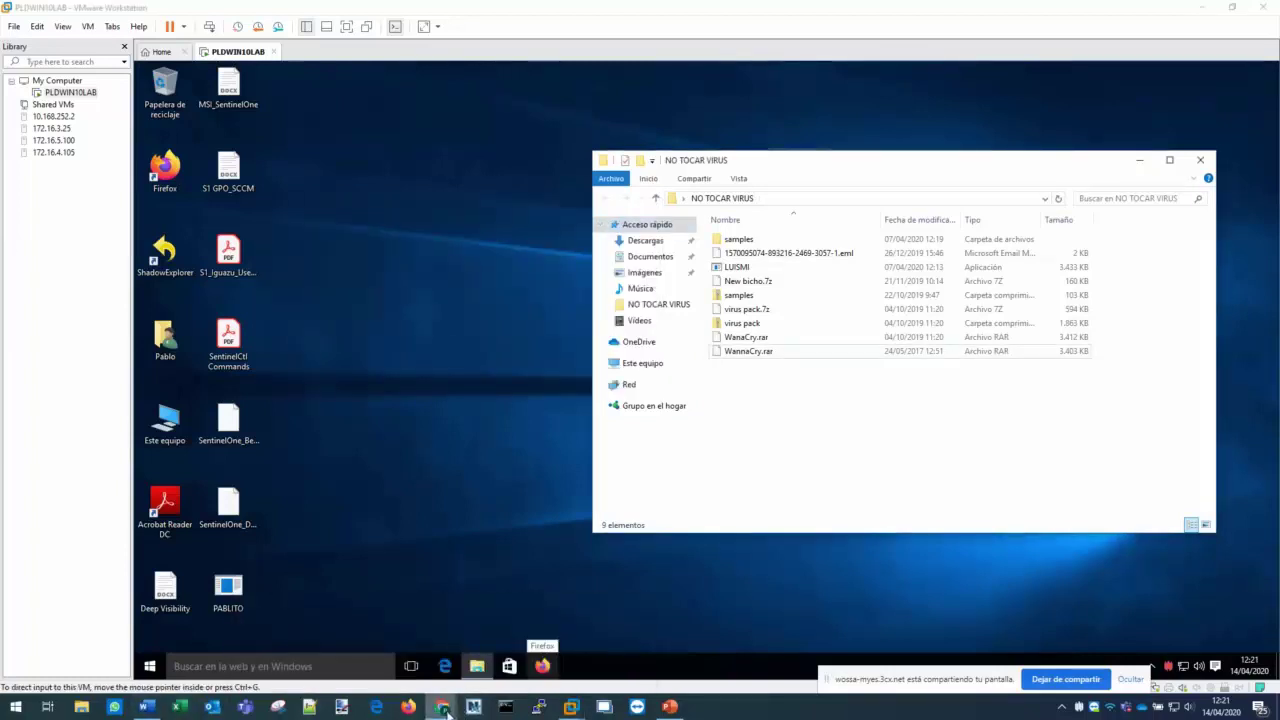
# Open the PABLITO.EXE threat from the SentinelOne Dashboard.
pyautogui.moveTo(443, 705)
pyautogui.click(350, 642)
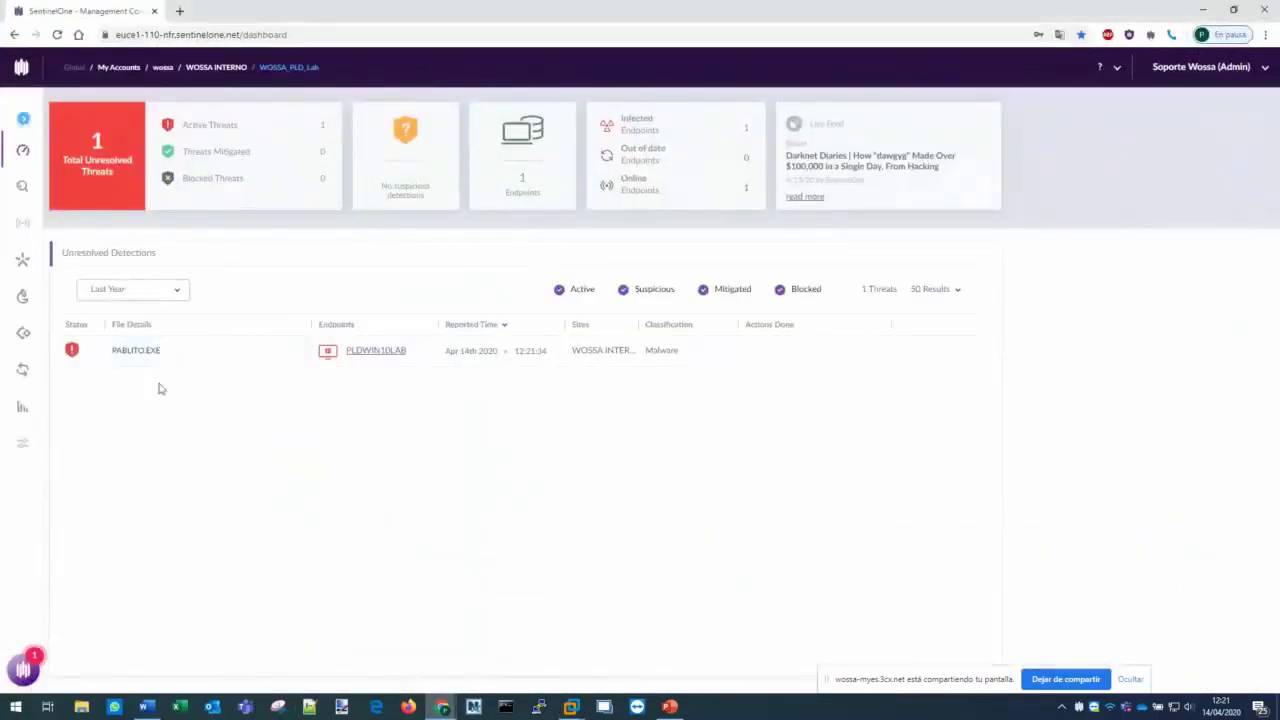
pyautogui.click(656, 368)
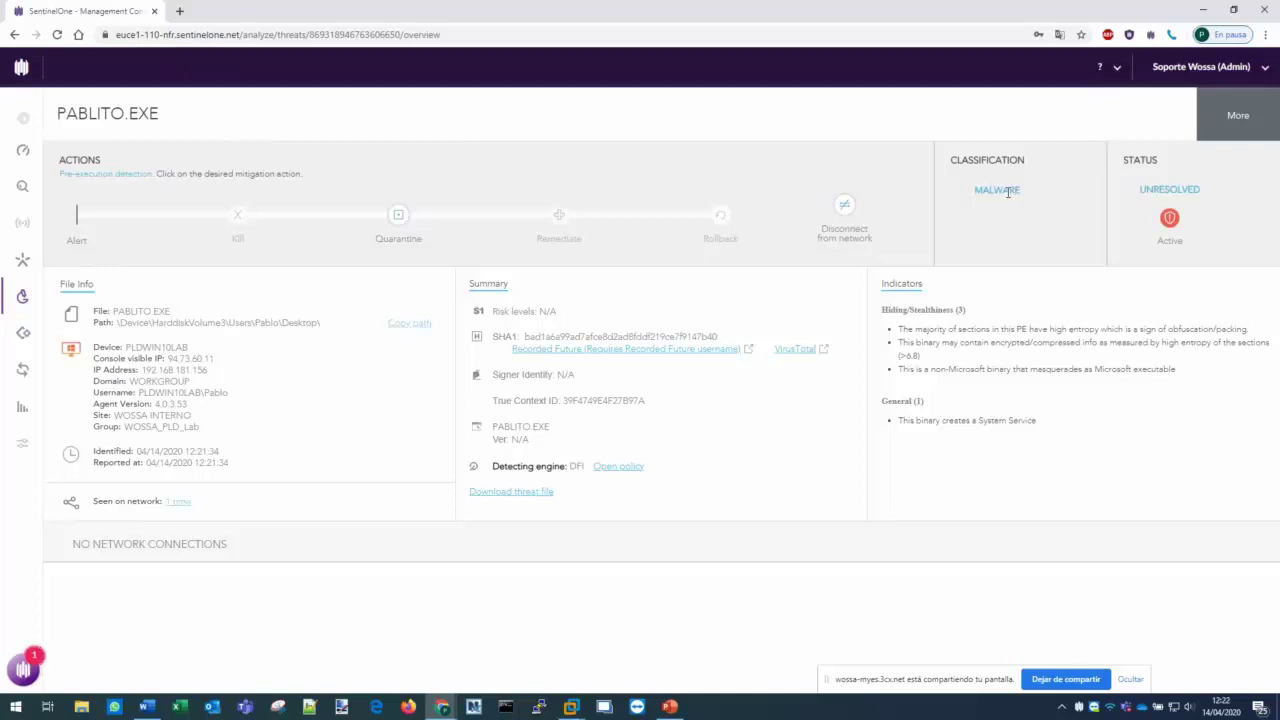
# Examine PABLITO.EXE's SHA1 hash, DFI detecting engine and indicators text.
pyautogui.doubleClick(577, 336)
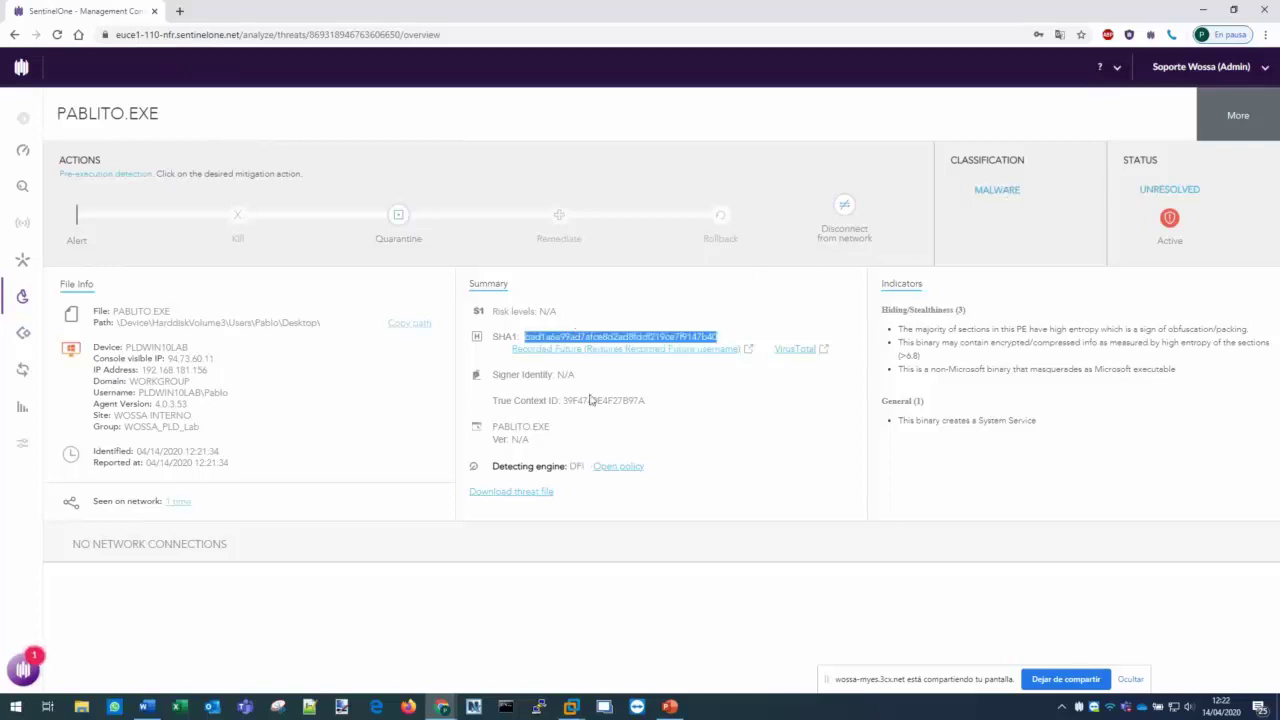
pyautogui.doubleClick(576, 467)
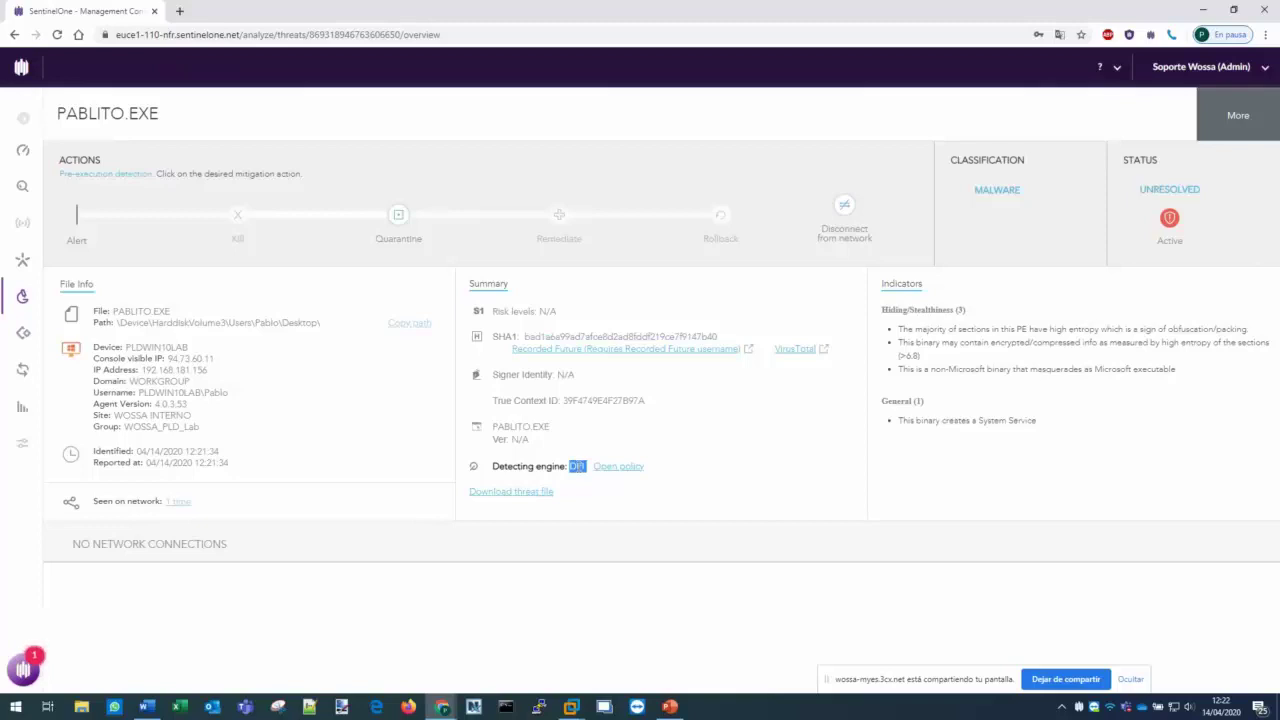
pyautogui.moveTo(1065, 450); pyautogui.dragTo(872, 300)
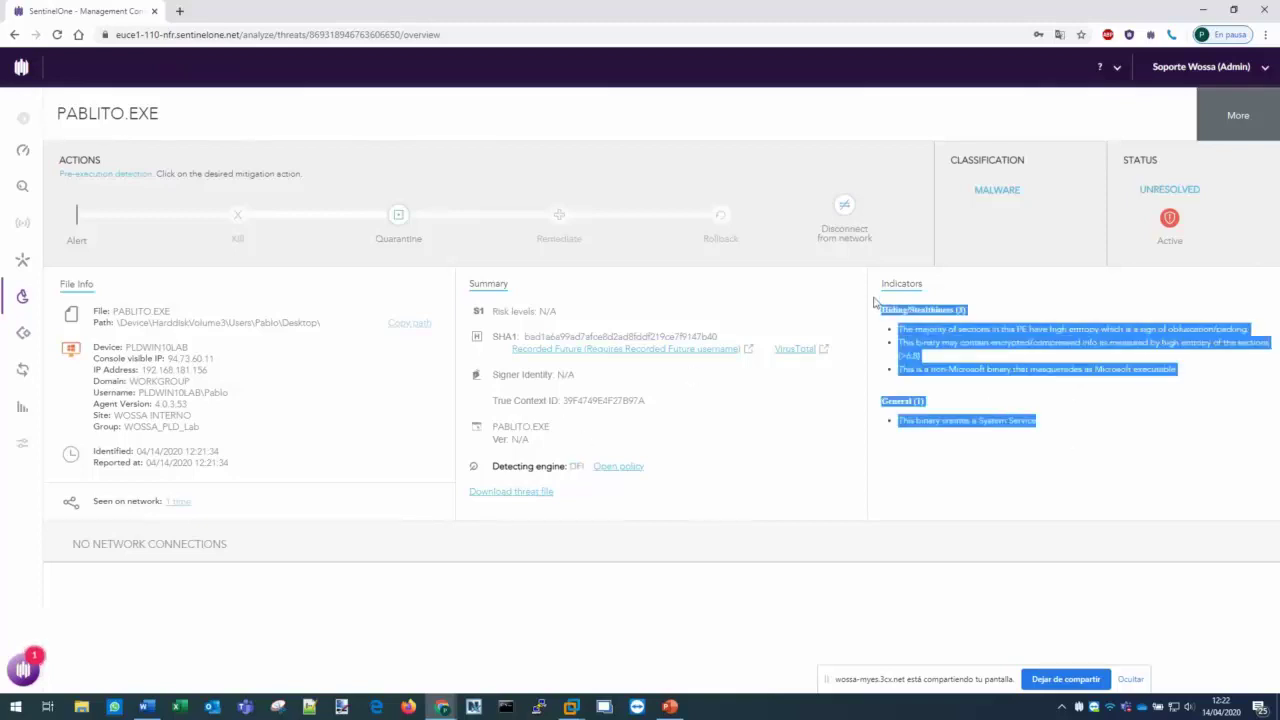
pyautogui.click(963, 368)
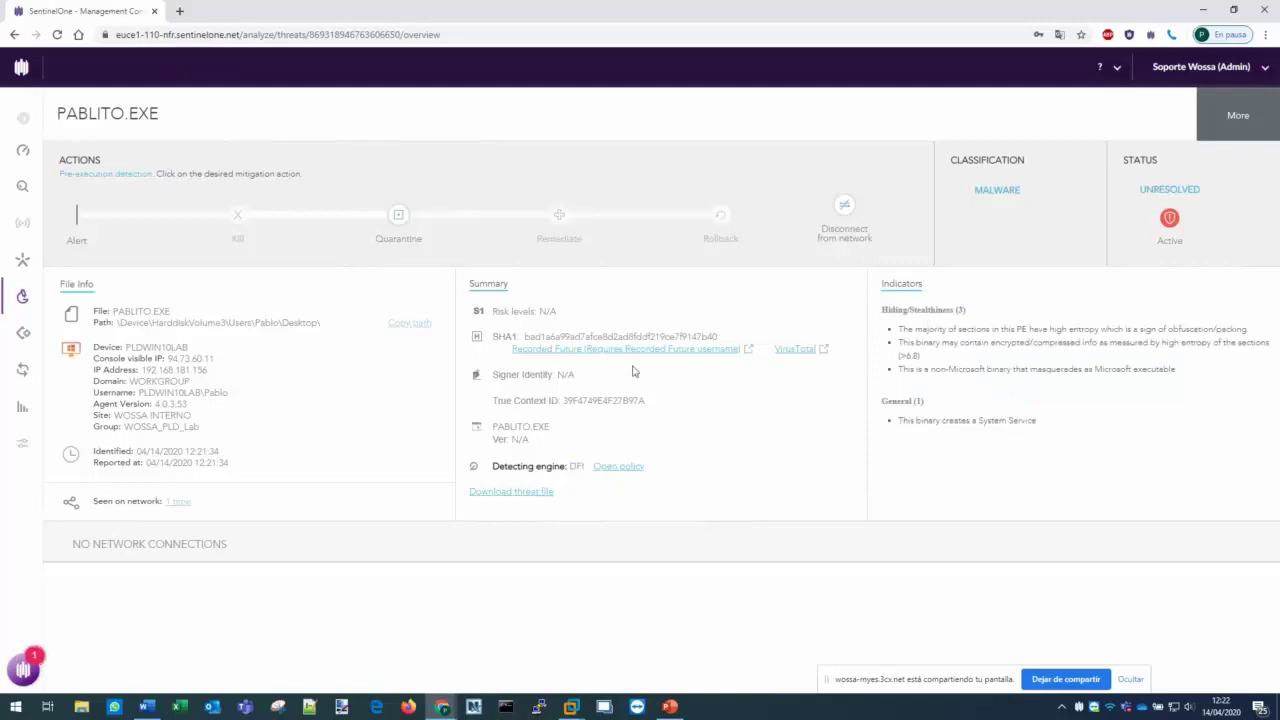
pyautogui.doubleClick(682, 335)
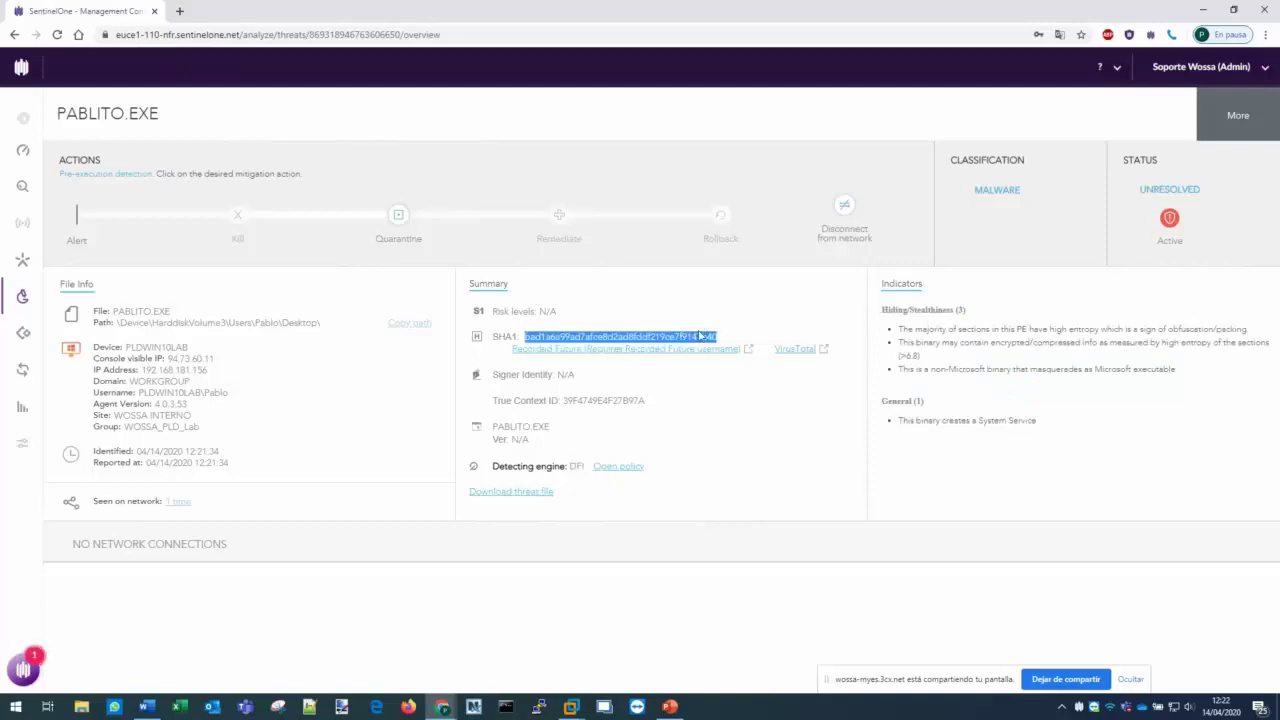
pyautogui.click(795, 350)
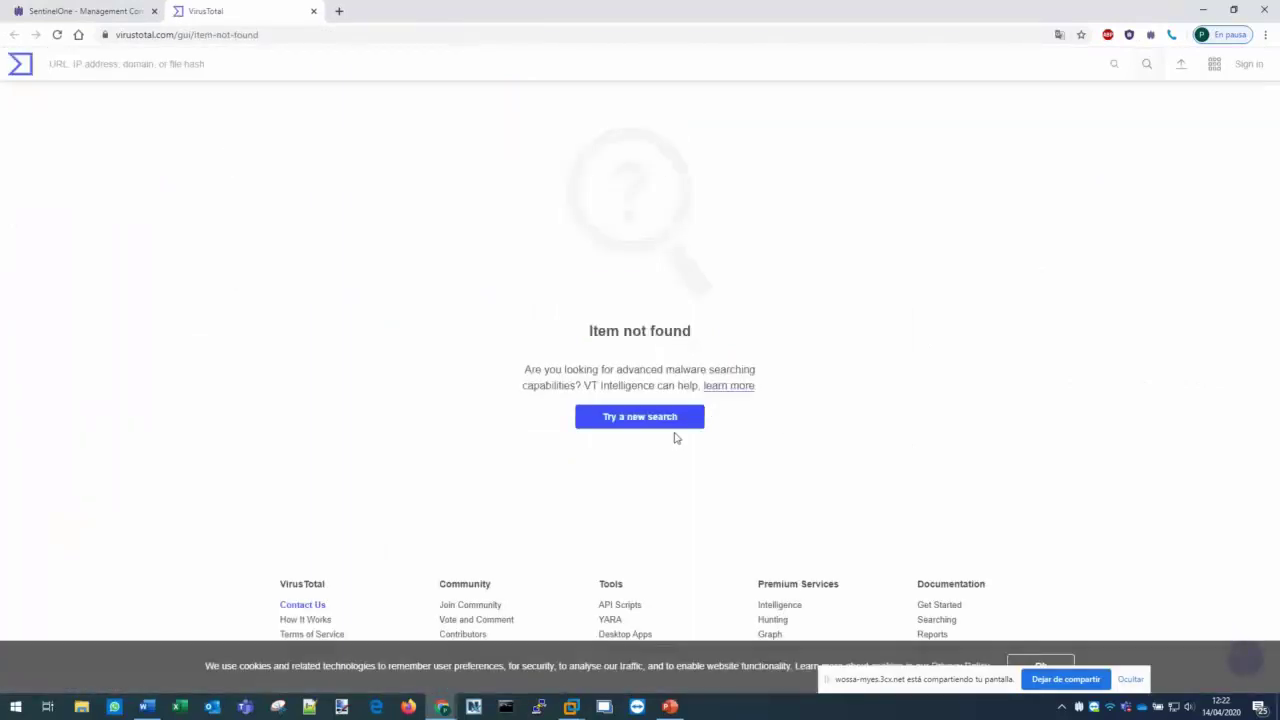
pyautogui.click(314, 12)
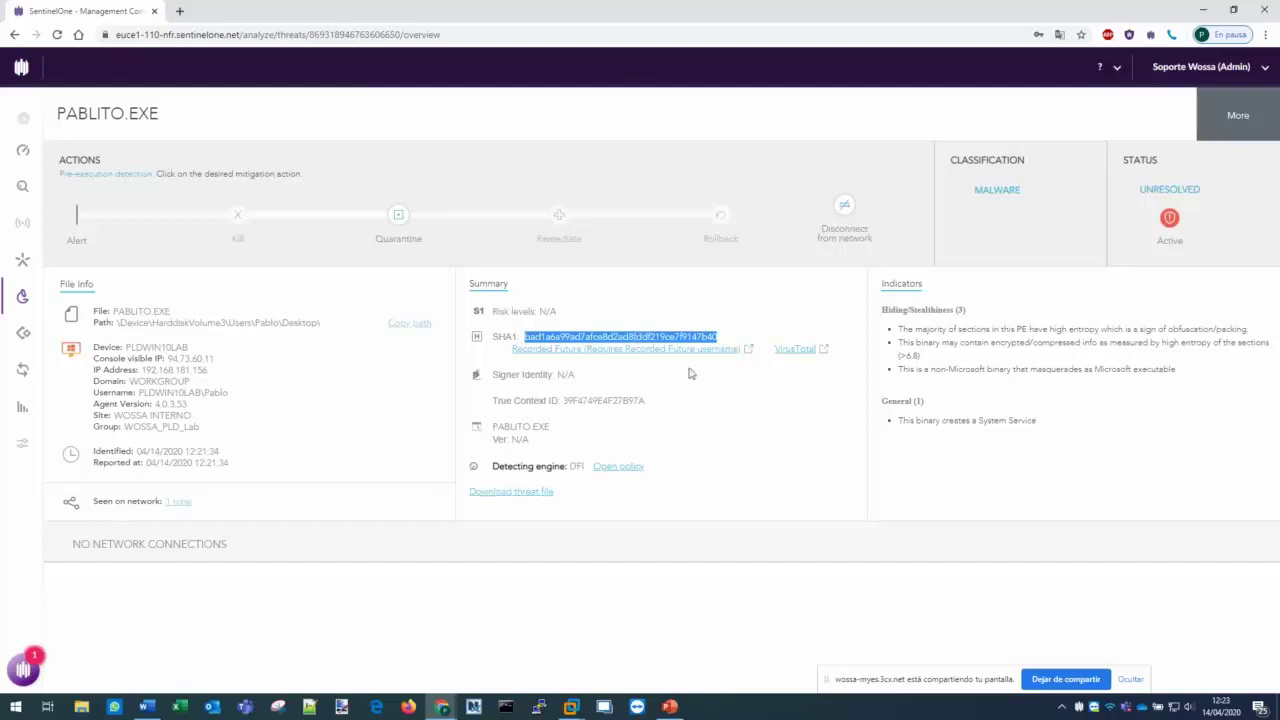
pyautogui.click(1208, 9)
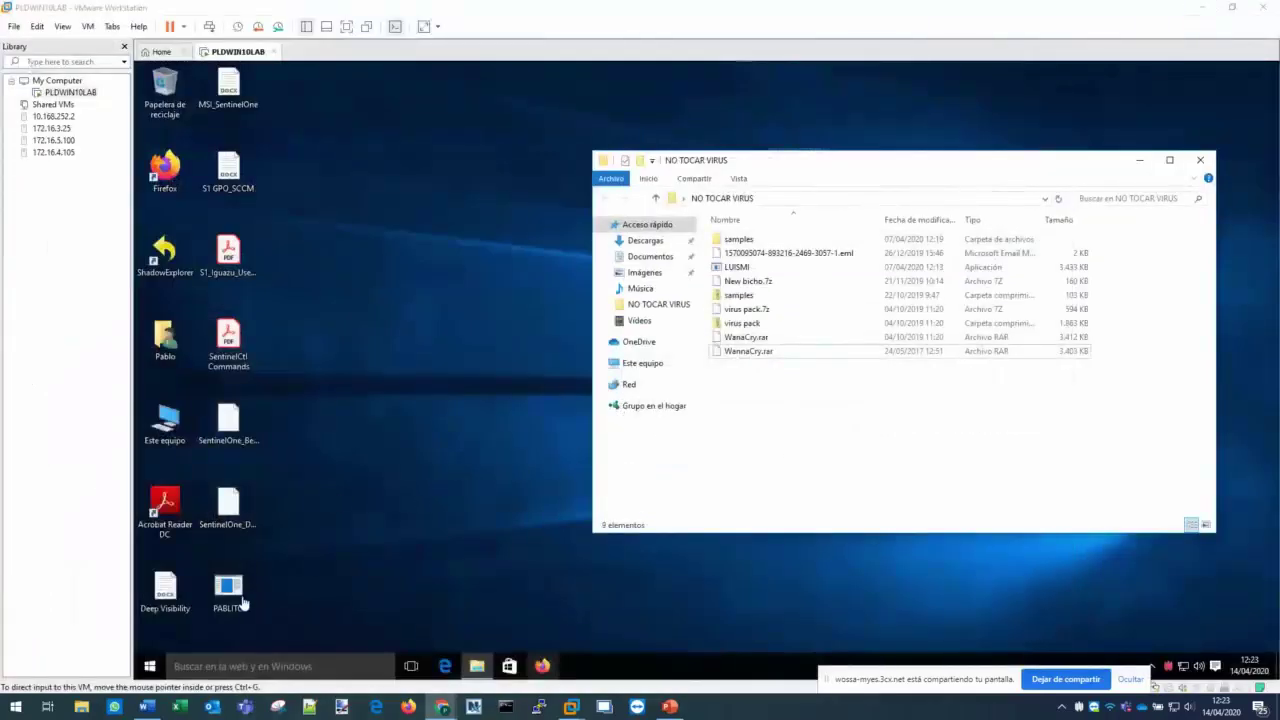
# Run PABLITO on the VM desktop, close Explorer and reposition the Wana Decrypt0r window.
pyautogui.click(226, 592)
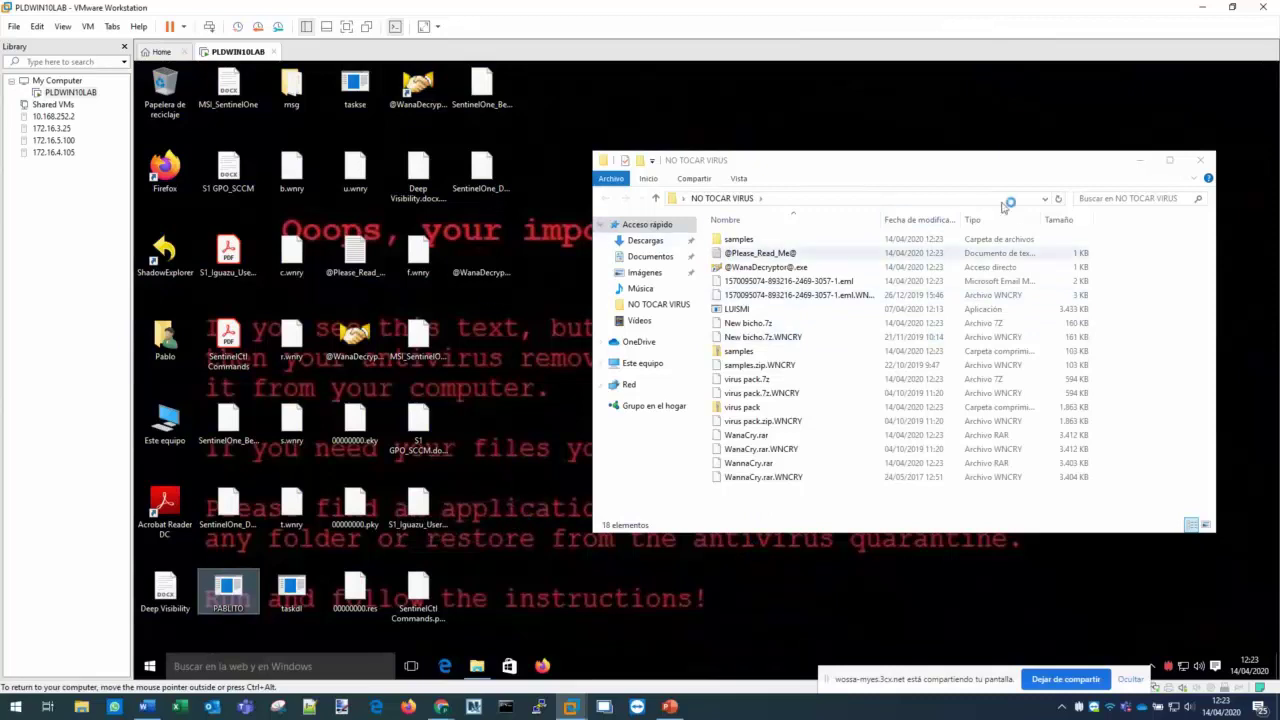
pyautogui.click(228, 254)
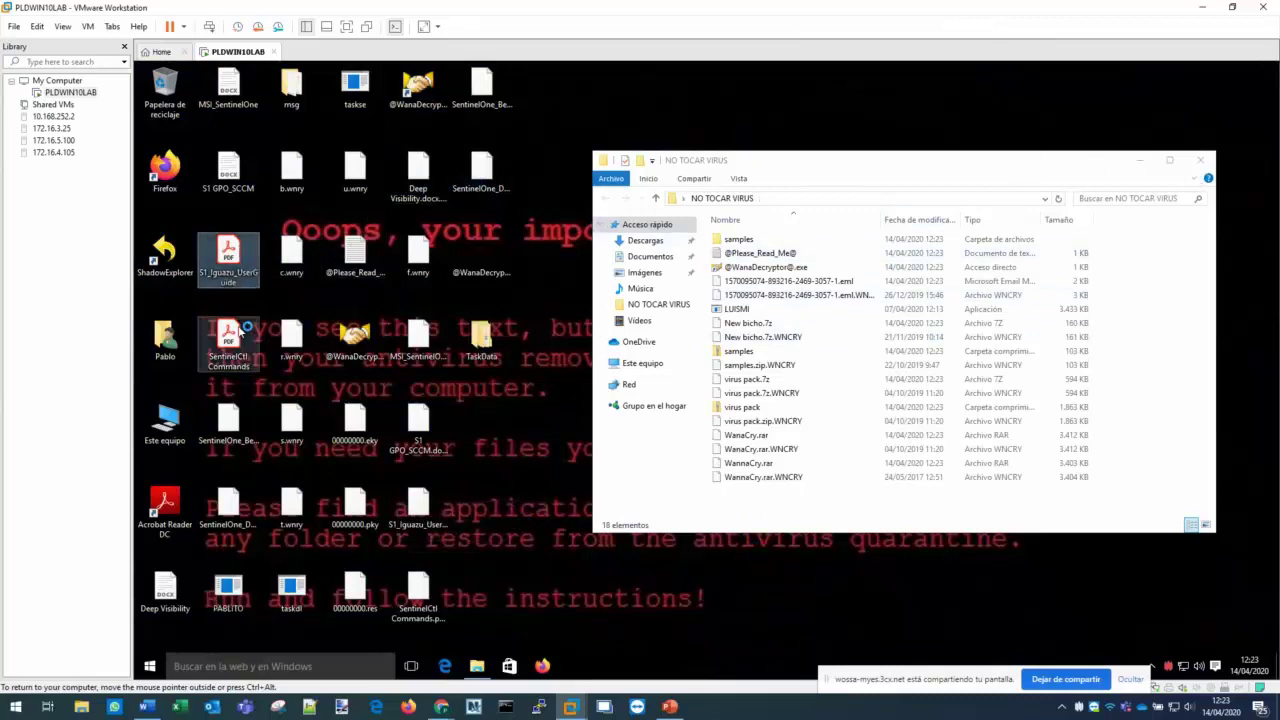
pyautogui.click(225, 187)
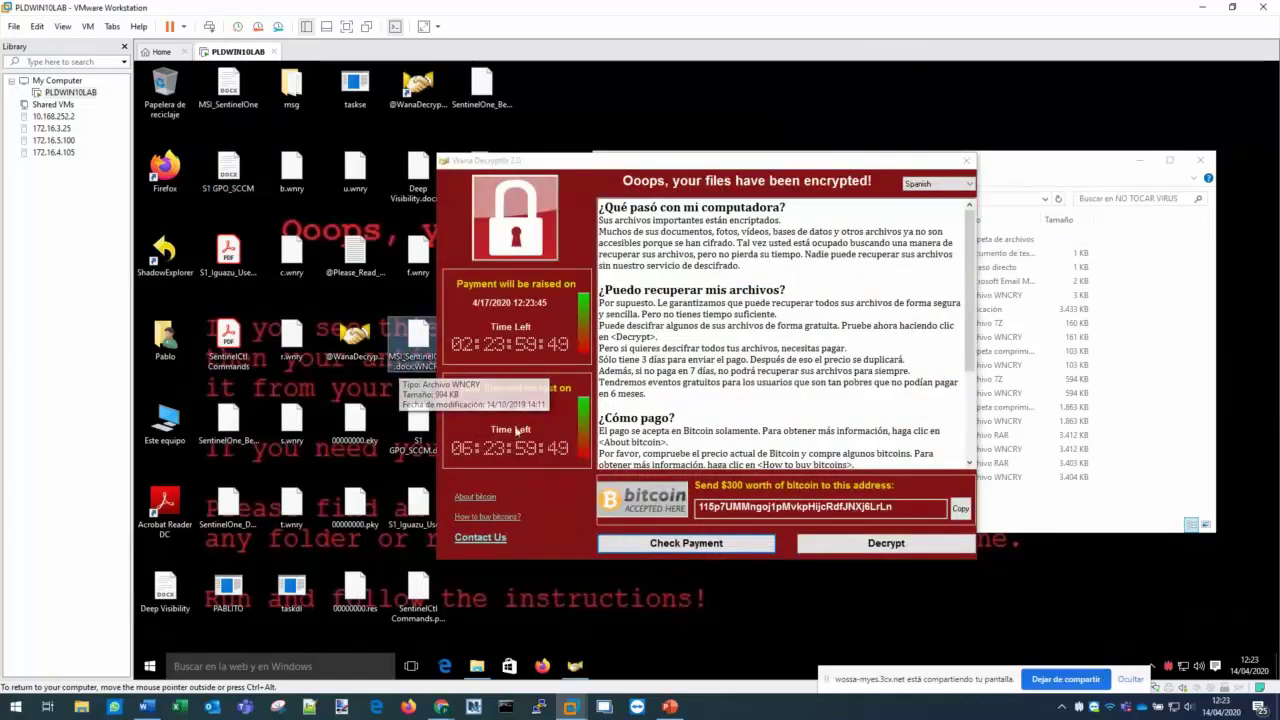
pyautogui.click(1200, 160)
pyautogui.moveTo(876, 161); pyautogui.dragTo(969, 171)
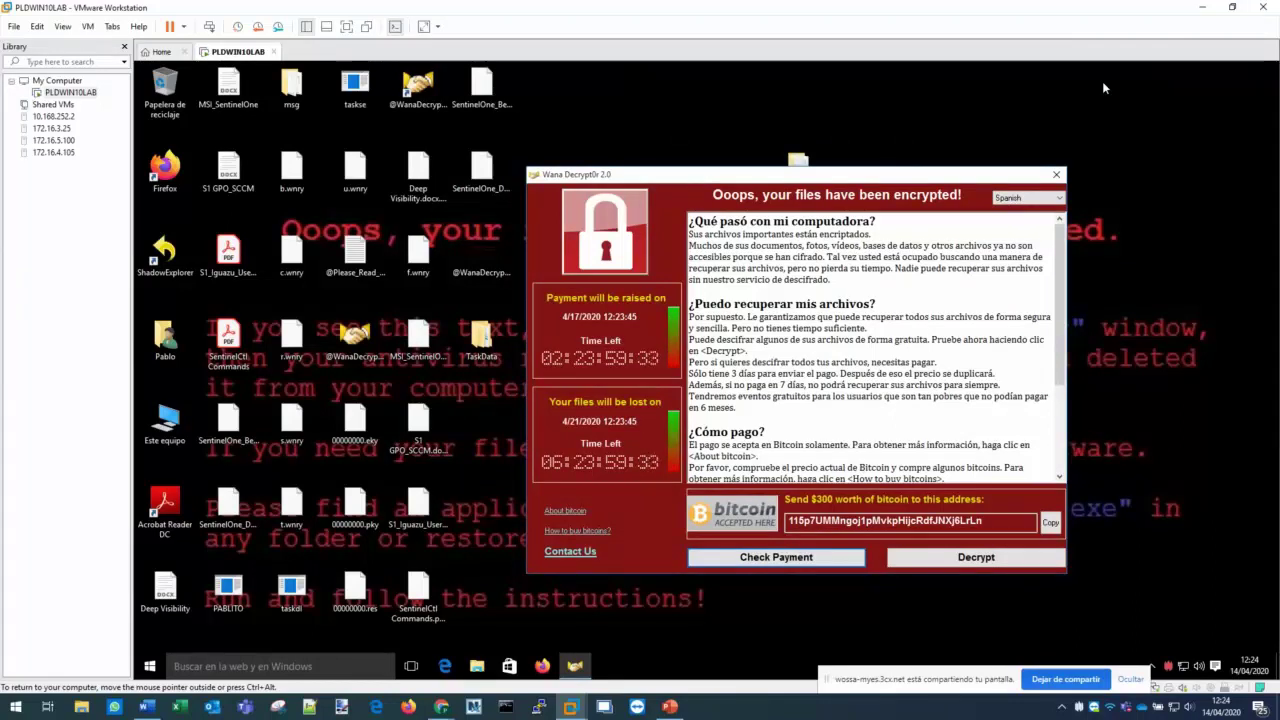
# Refresh the VM desktop with Actualizar three times to show the encrypted files.
pyautogui.rightClick(940, 96)
pyautogui.click(984, 136)
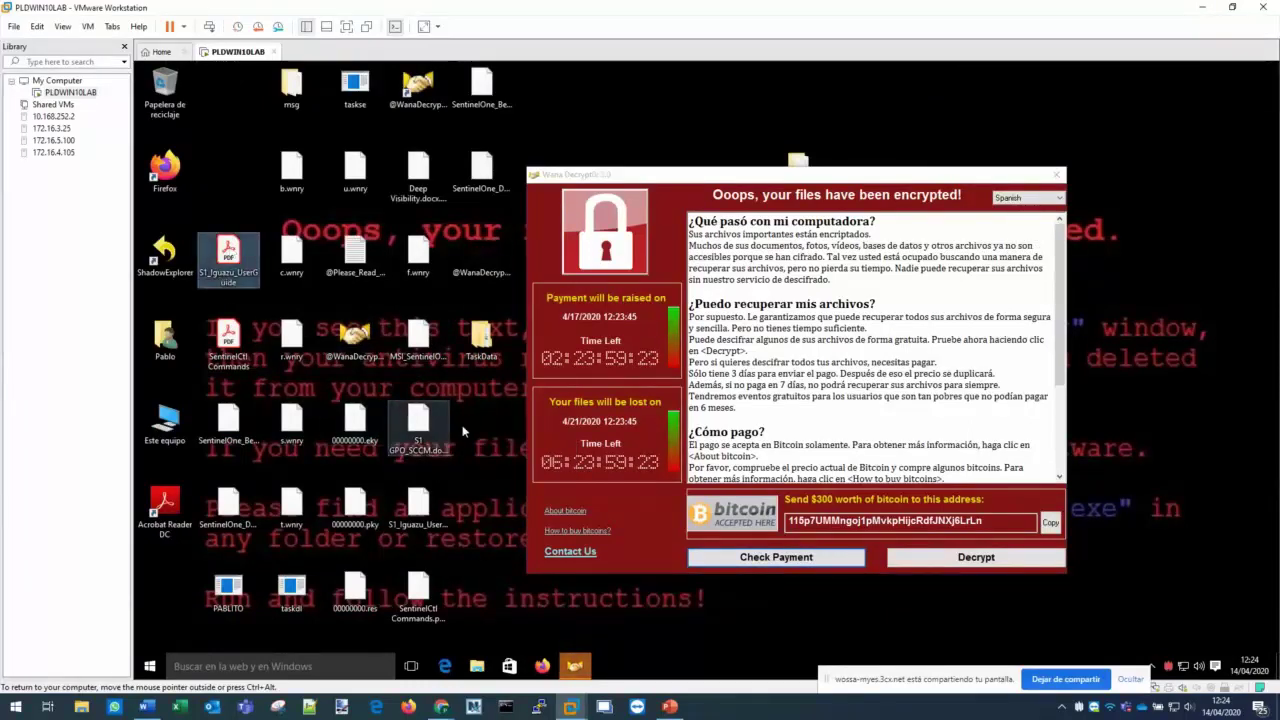
pyautogui.rightClick(464, 428)
pyautogui.click(494, 469)
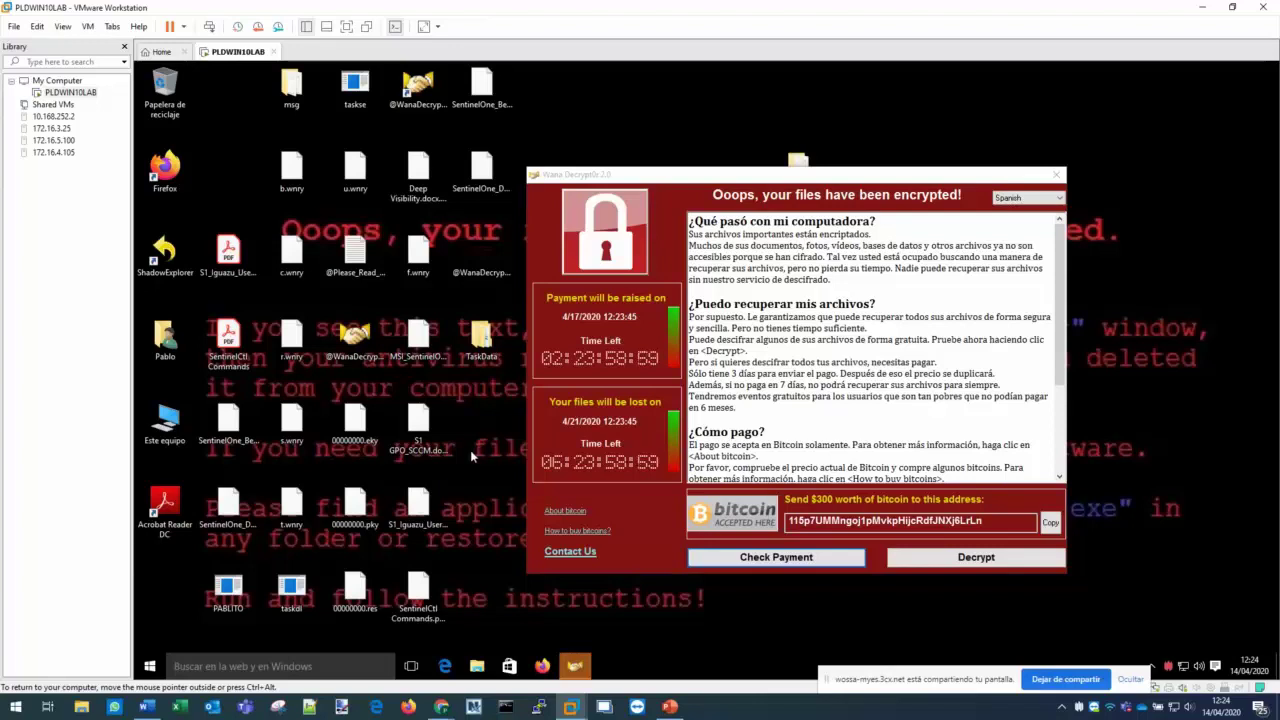
pyautogui.rightClick(470, 450)
pyautogui.click(494, 490)
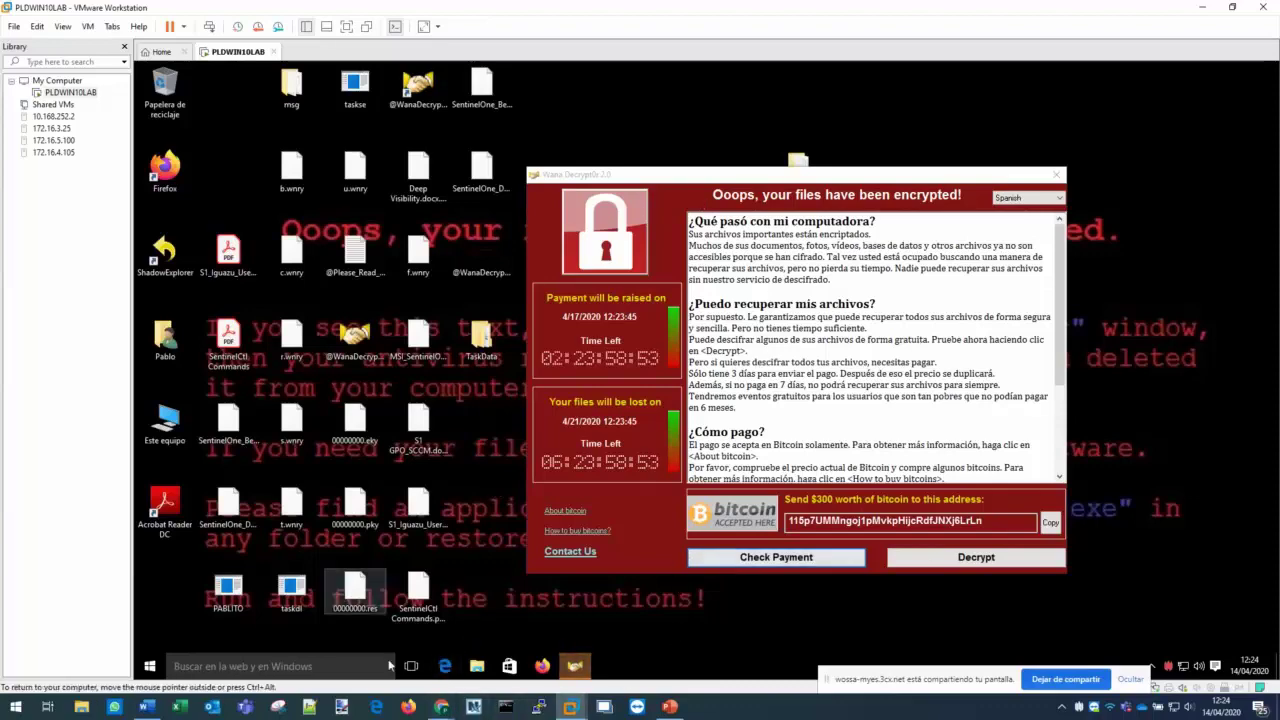
# From the Dashboard, list PABLITO.EXE detections and open the newest one, now Ransomware.
pyautogui.moveTo(441, 710)
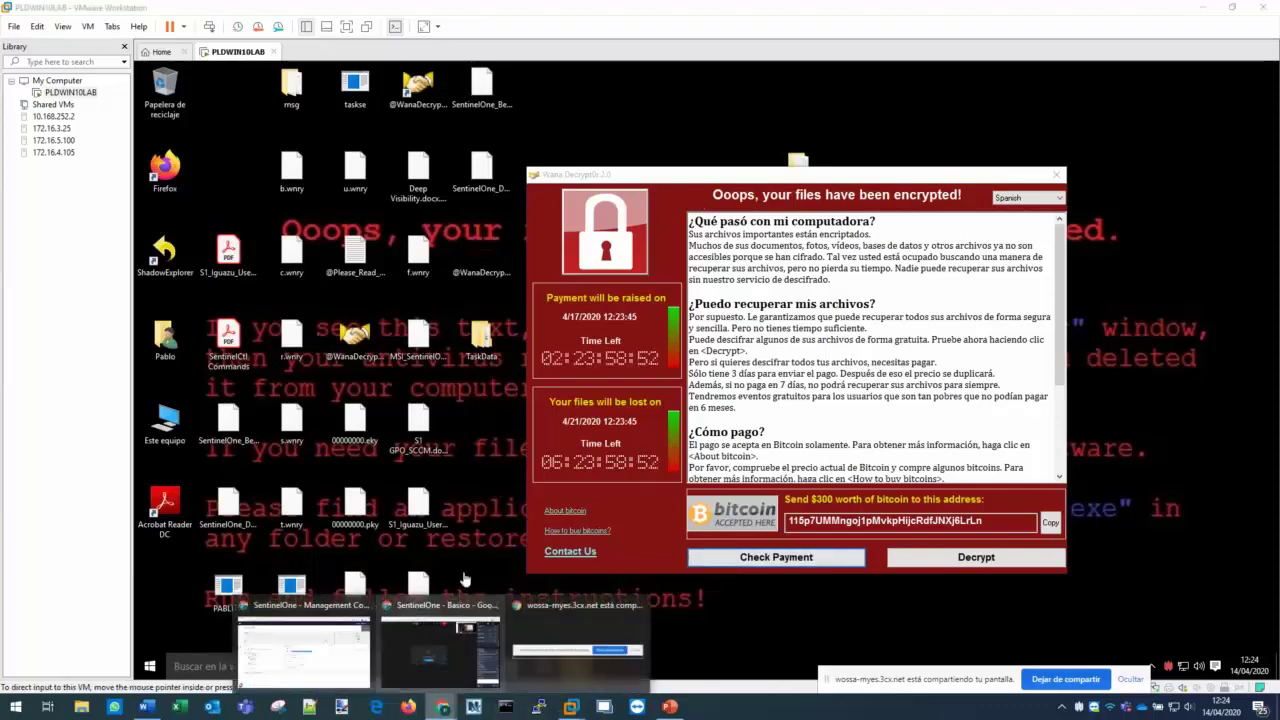
pyautogui.click(307, 640)
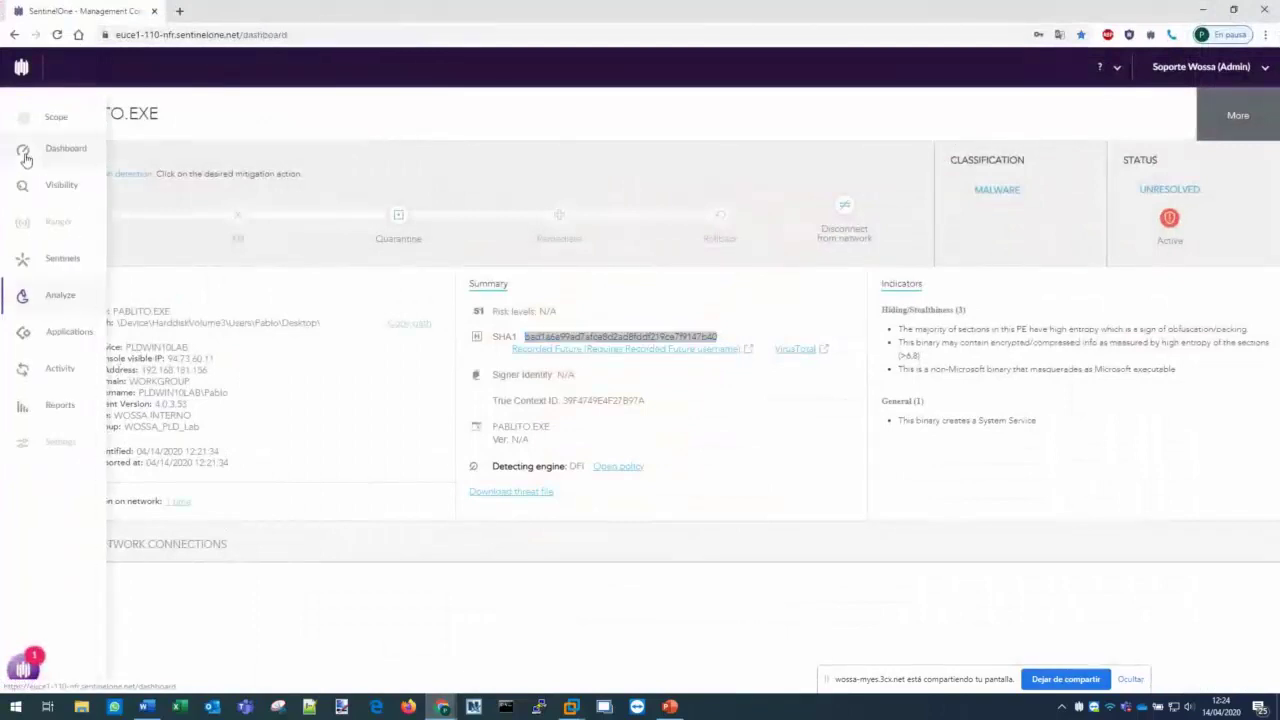
pyautogui.click(23, 155)
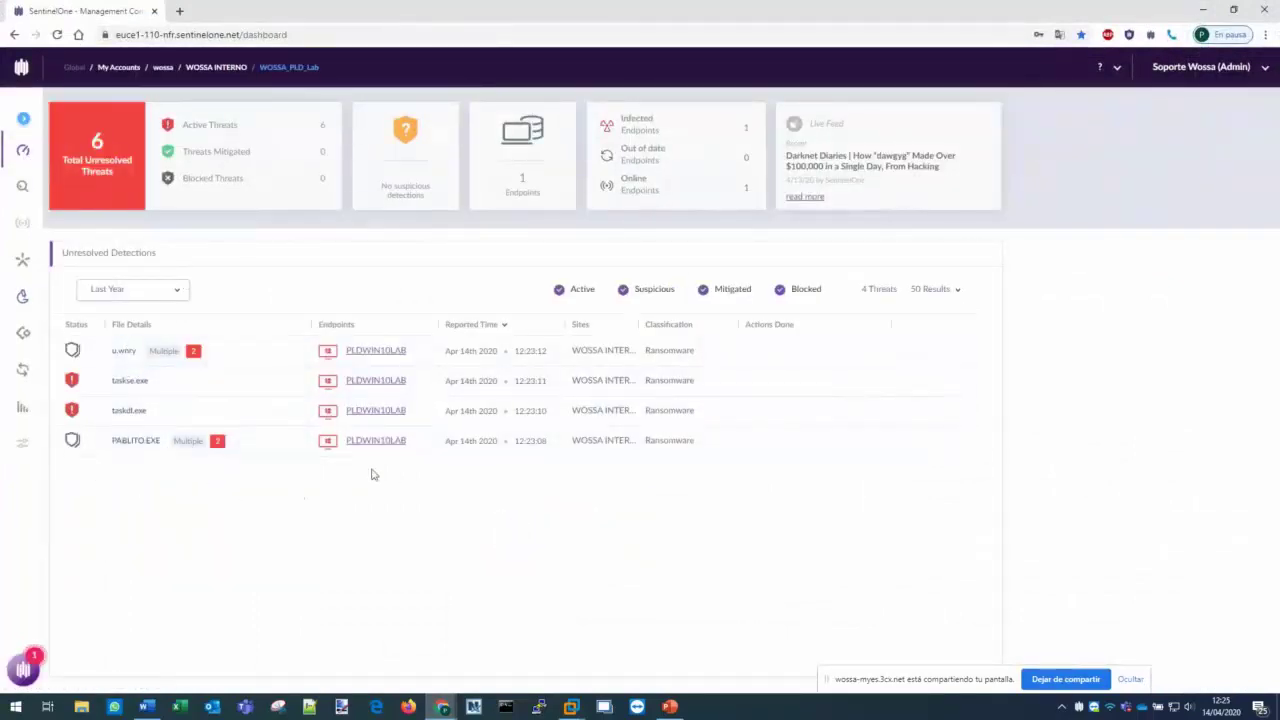
pyautogui.click(143, 447)
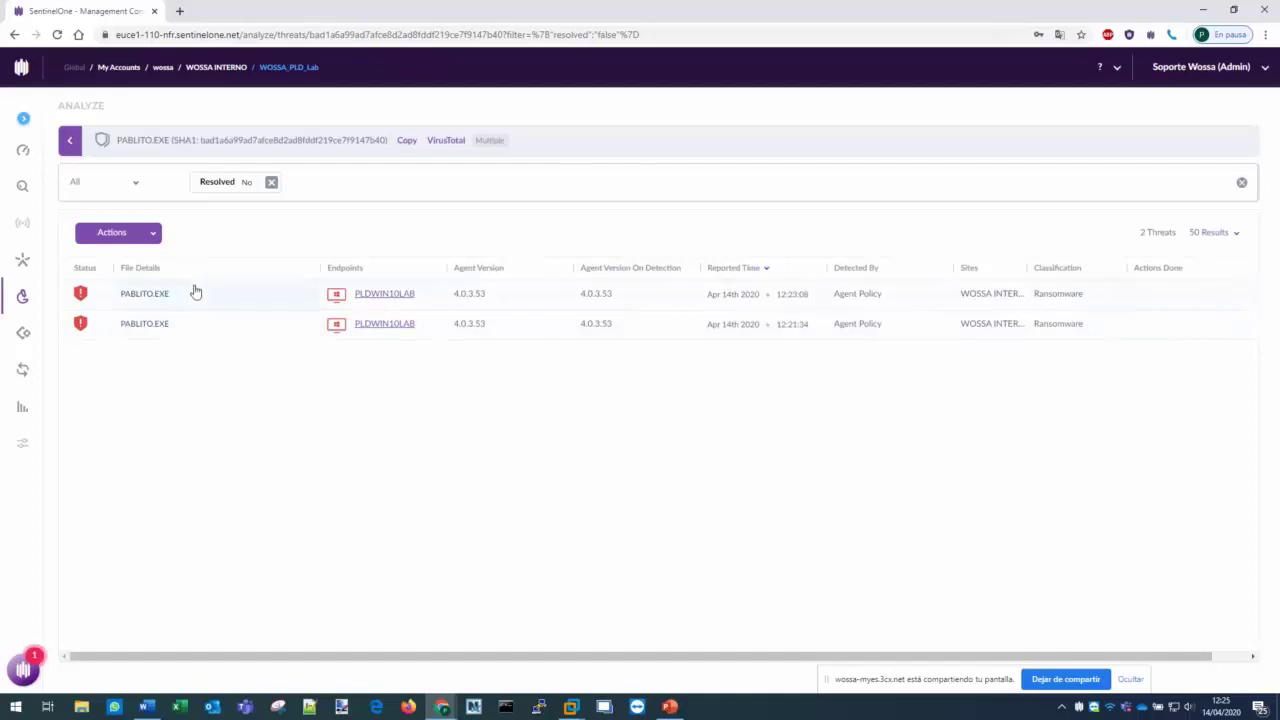
pyautogui.click(196, 292)
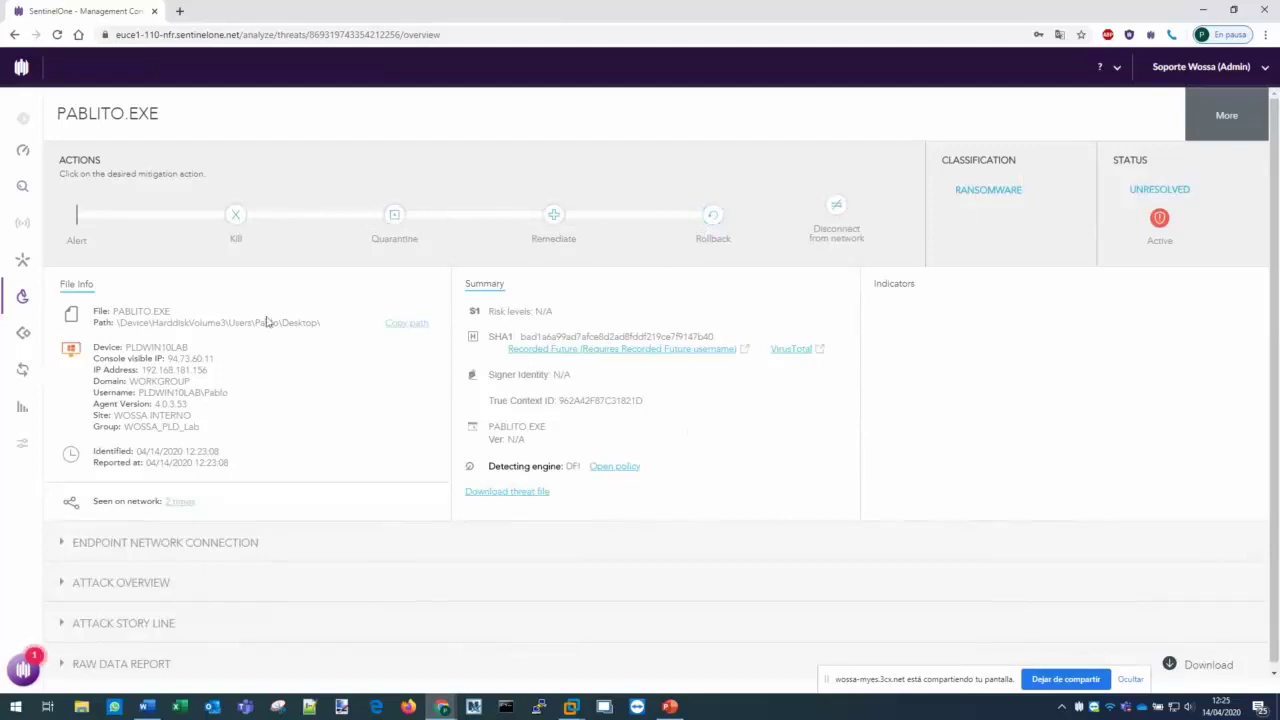
# Inspect PABLITO.EXE's DFI detecting engine and its endpoint network connection map.
pyautogui.doubleClick(573, 467)
pyautogui.click(766, 443)
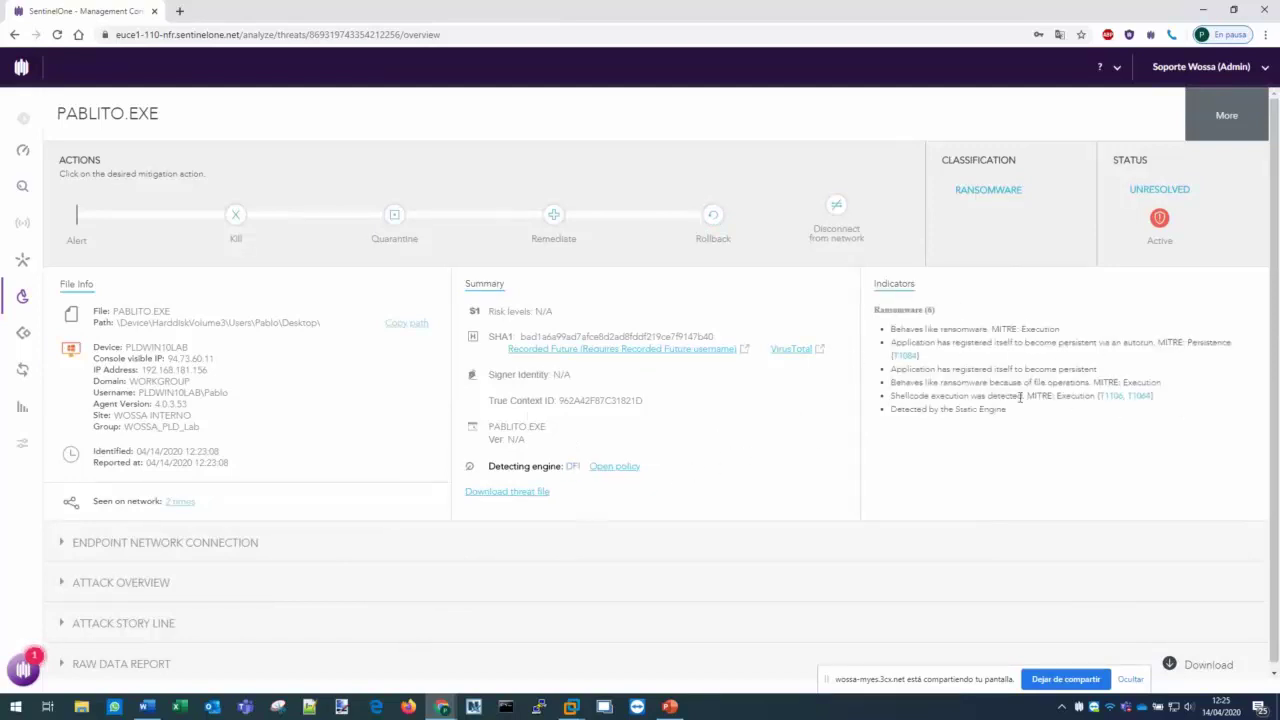
pyautogui.scroll(-1, 786, 471)
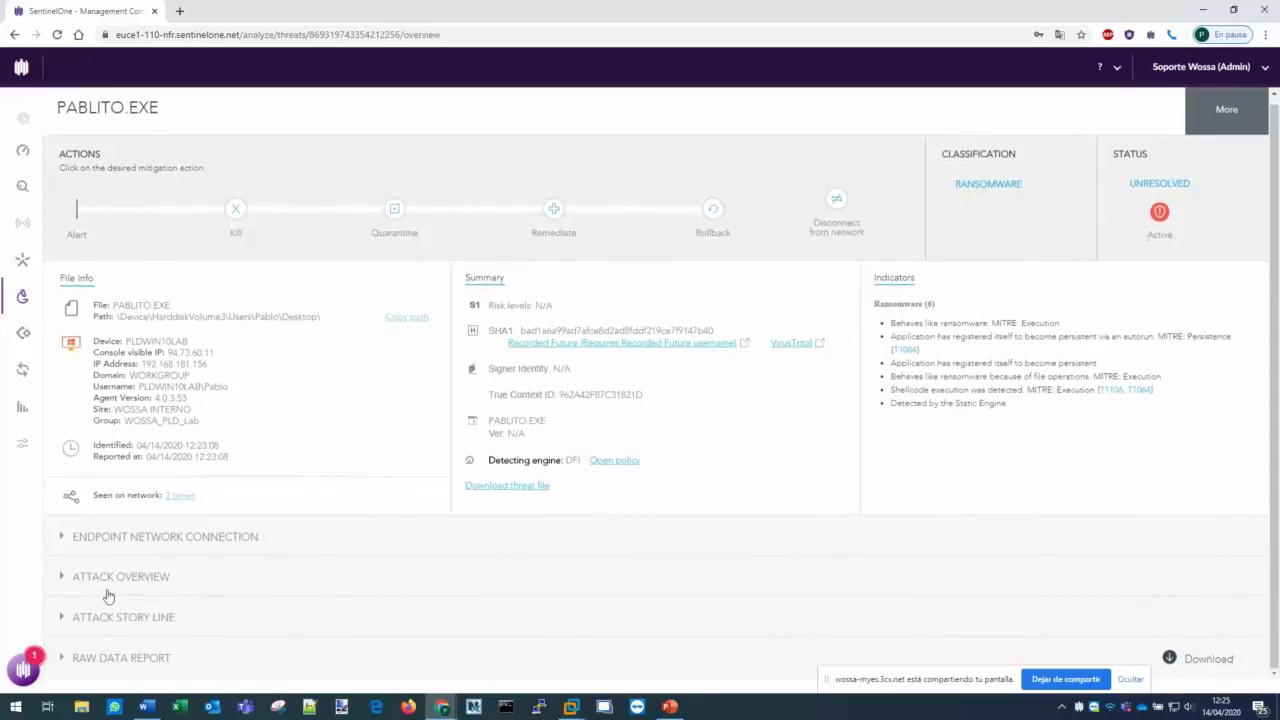
pyautogui.click(276, 542)
pyautogui.scroll(-2, 271, 528)
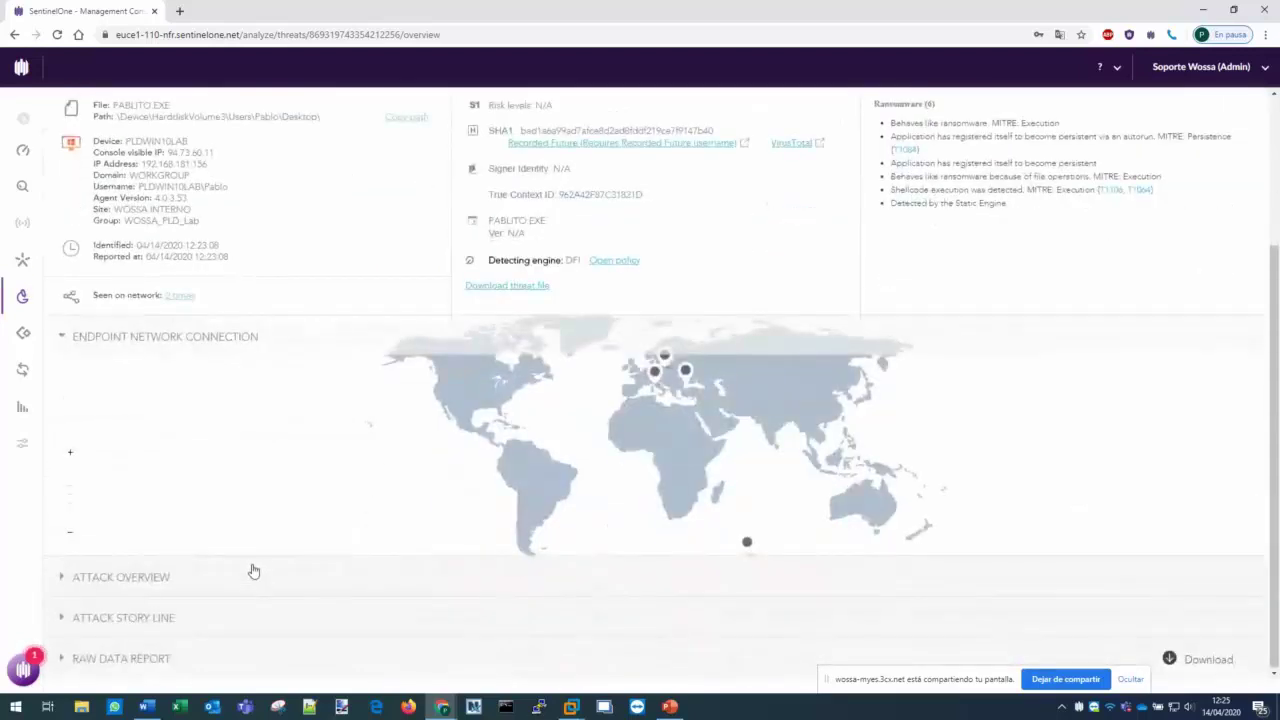
pyautogui.click(244, 340)
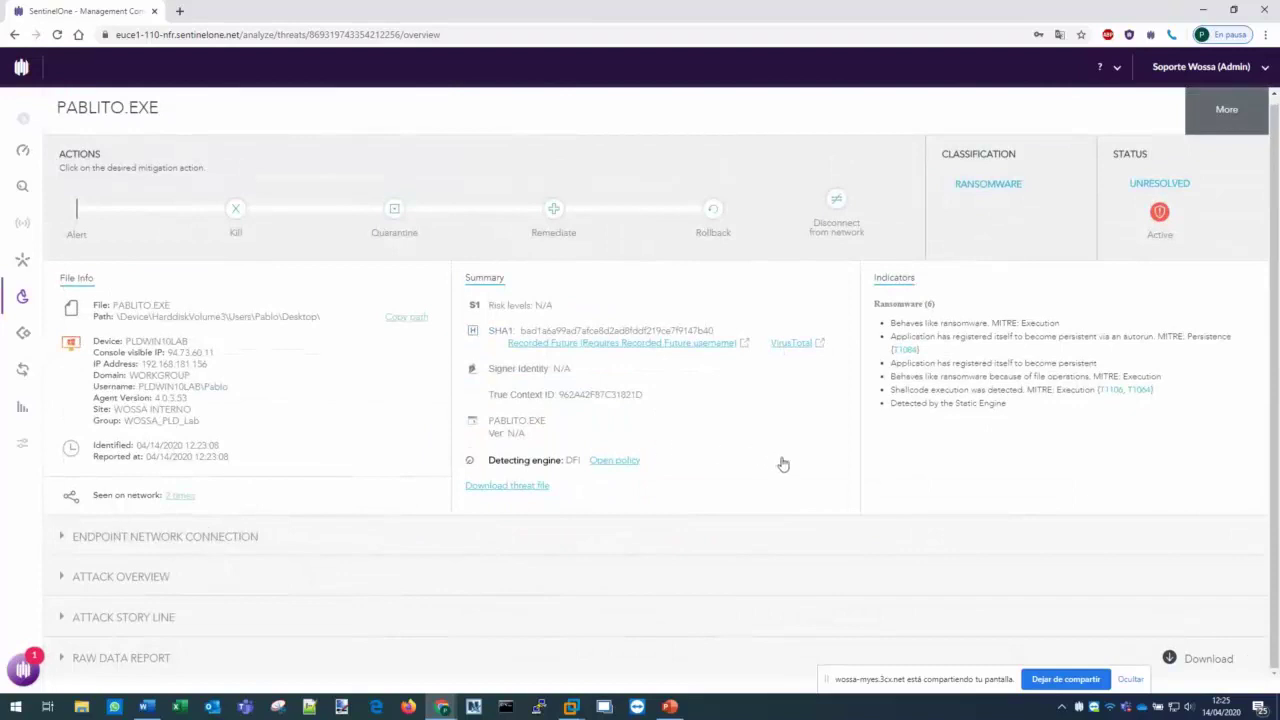
# Review the attack overview, then collapse it and open the raw data report (287 file, 8 process, 5 other).
pyautogui.click(164, 583)
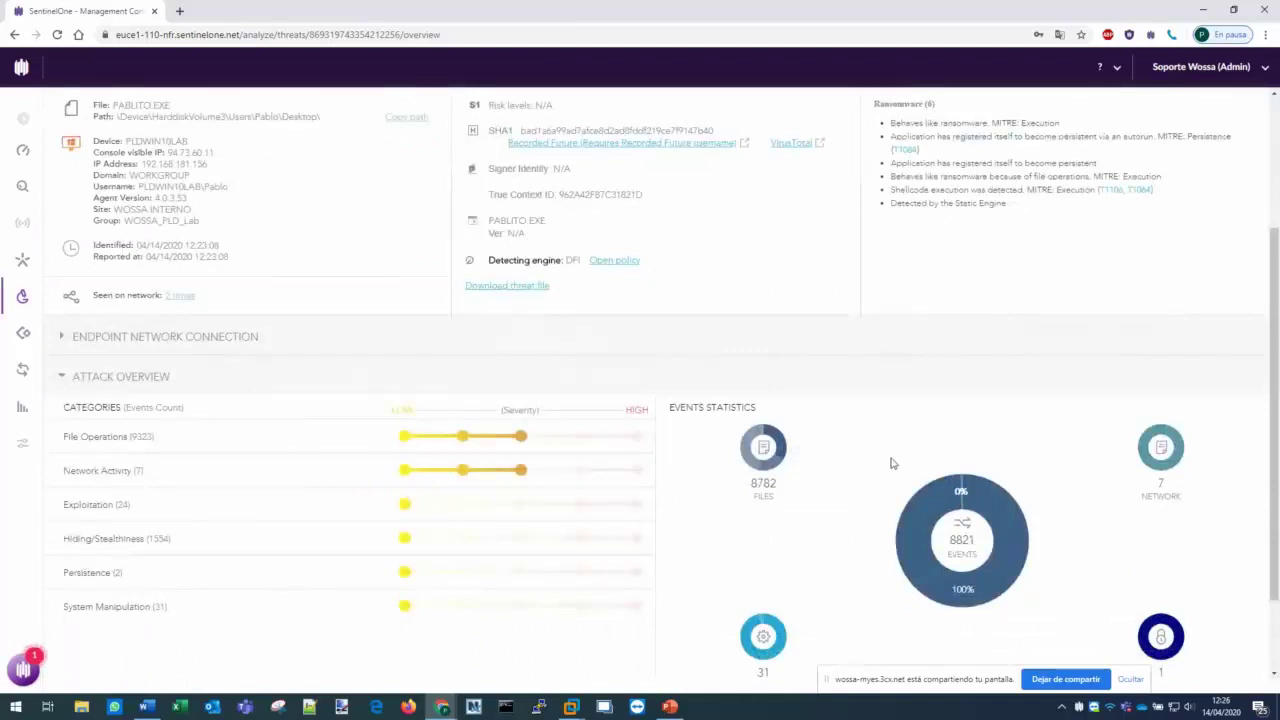
pyautogui.scroll(-2, 893, 463)
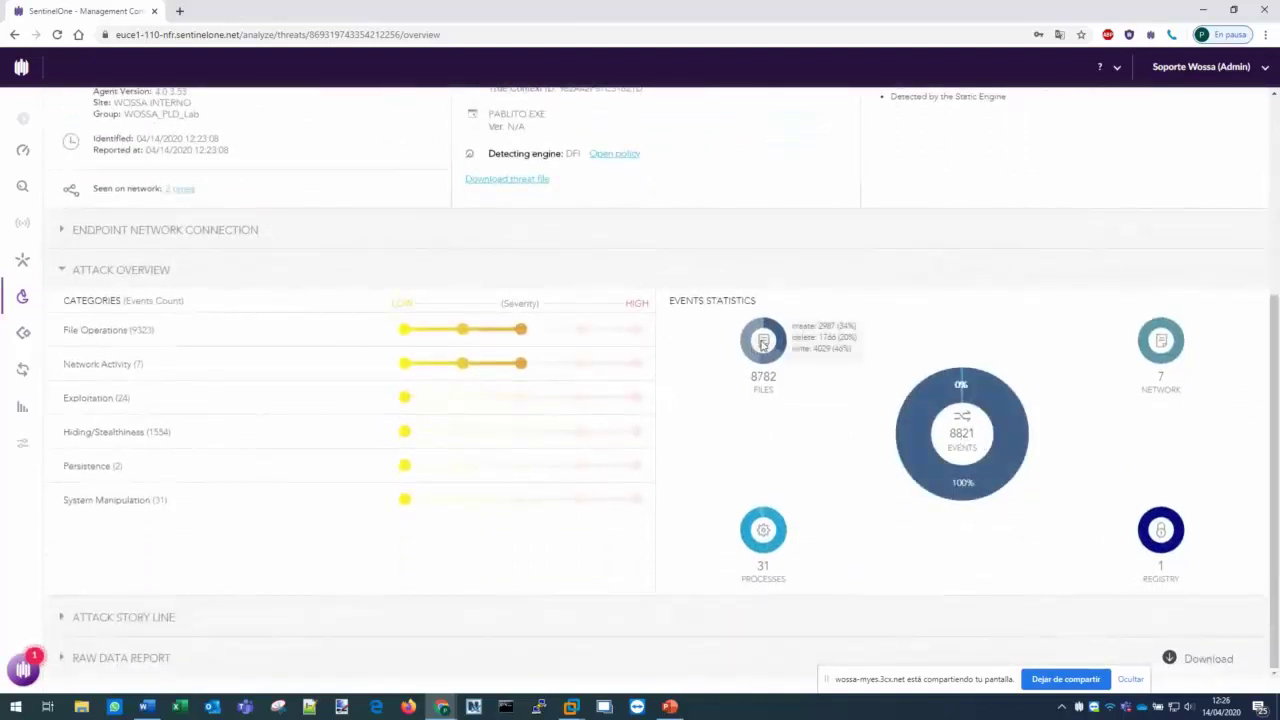
pyautogui.moveTo(763, 532)
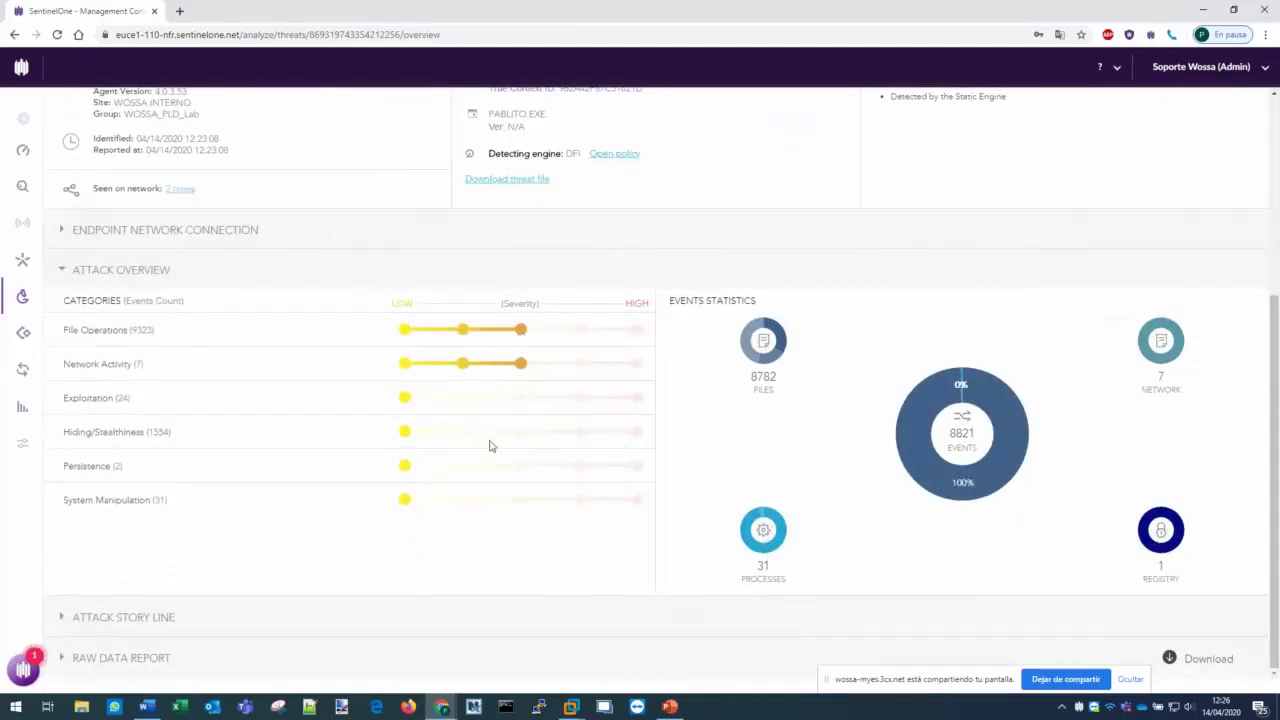
pyautogui.click(144, 274)
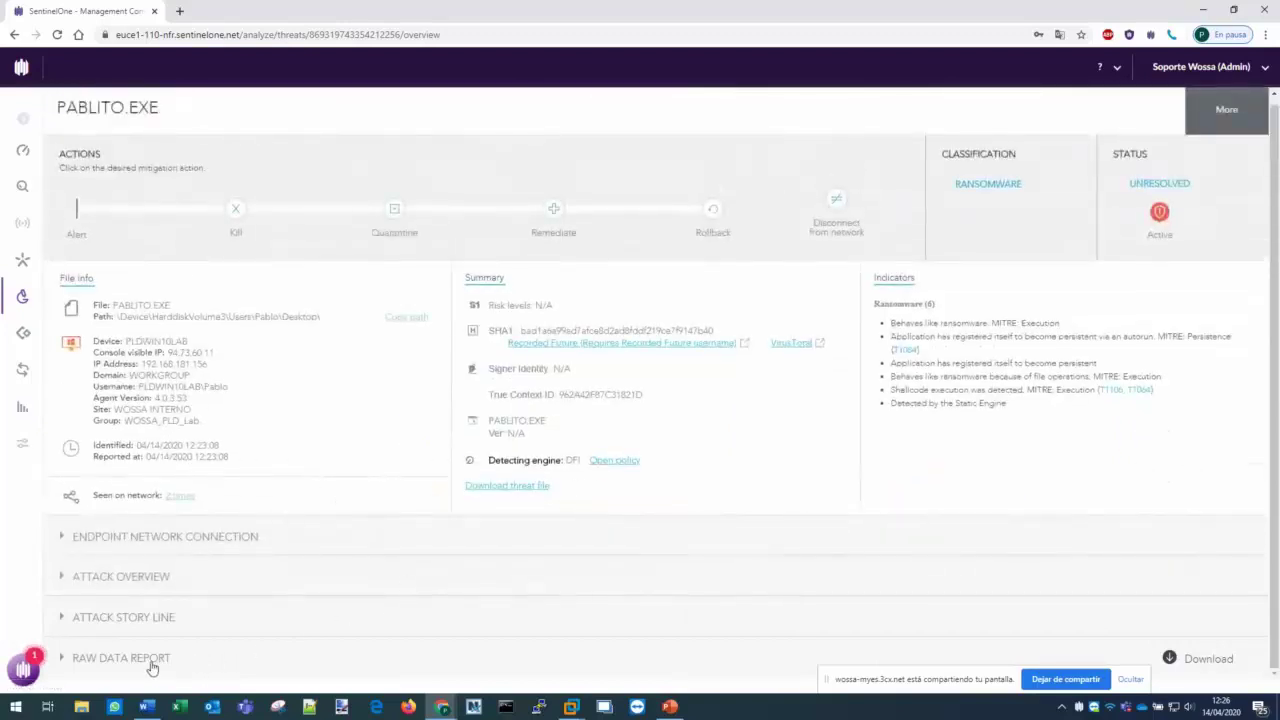
pyautogui.click(150, 660)
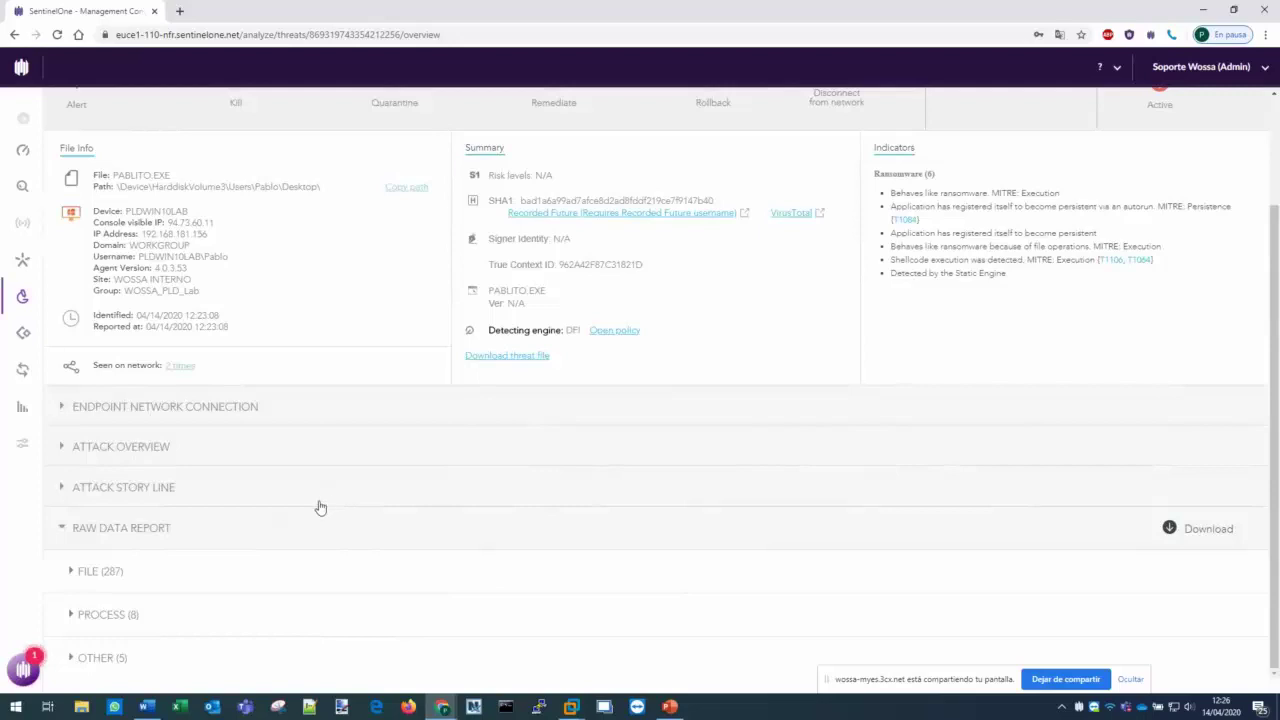
pyautogui.click(100, 571)
pyautogui.scroll(-3, 397, 574)
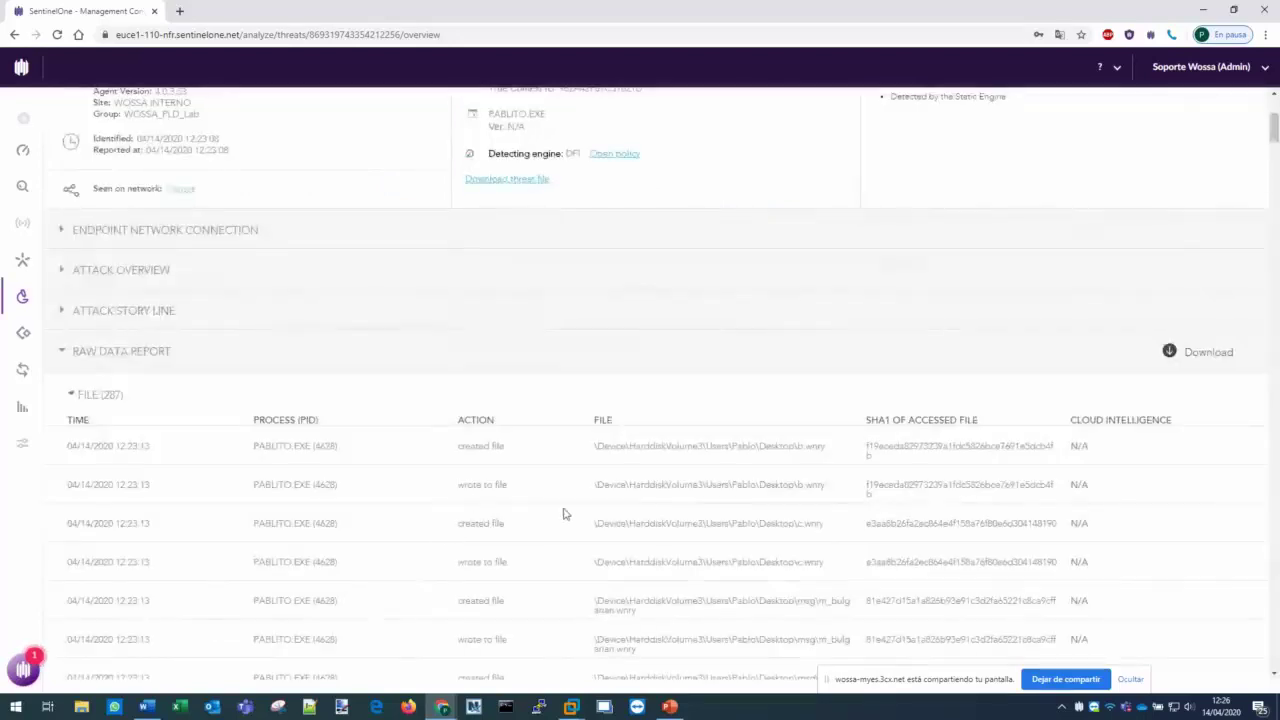
pyautogui.scroll(-2, 569, 523)
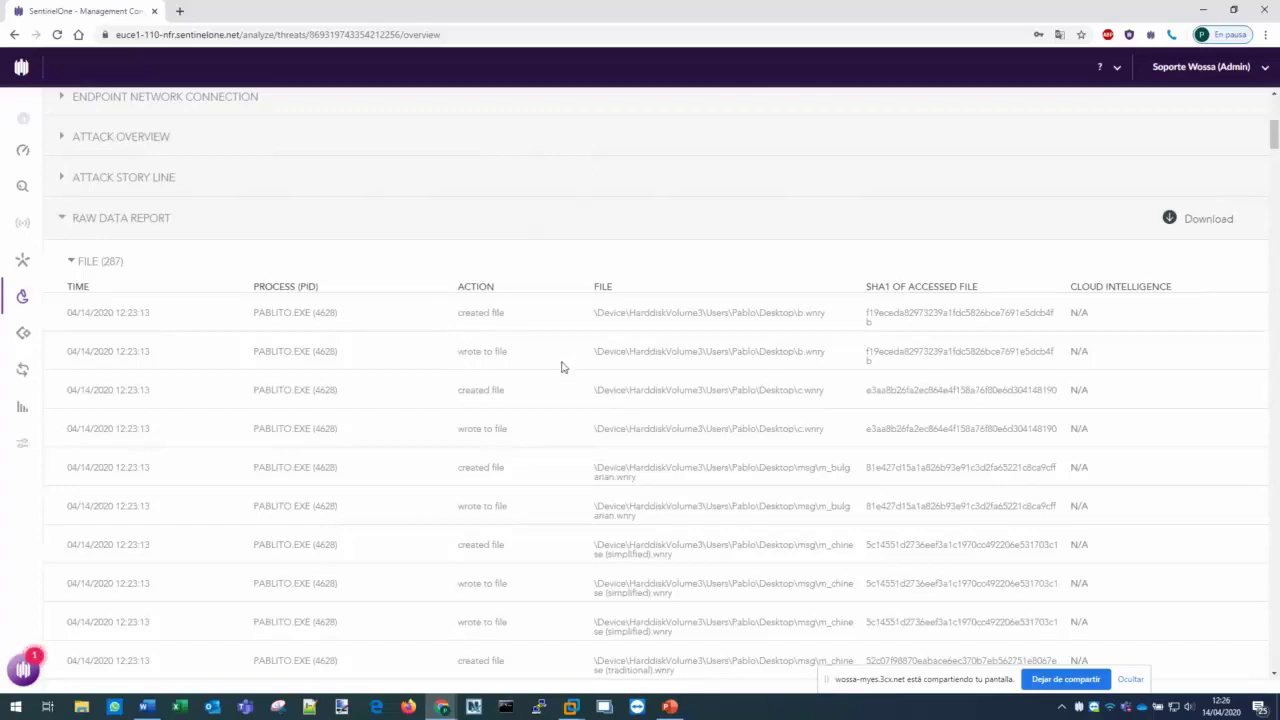
pyautogui.scroll(-2, 563, 366)
pyautogui.scroll(-8, 512, 350)
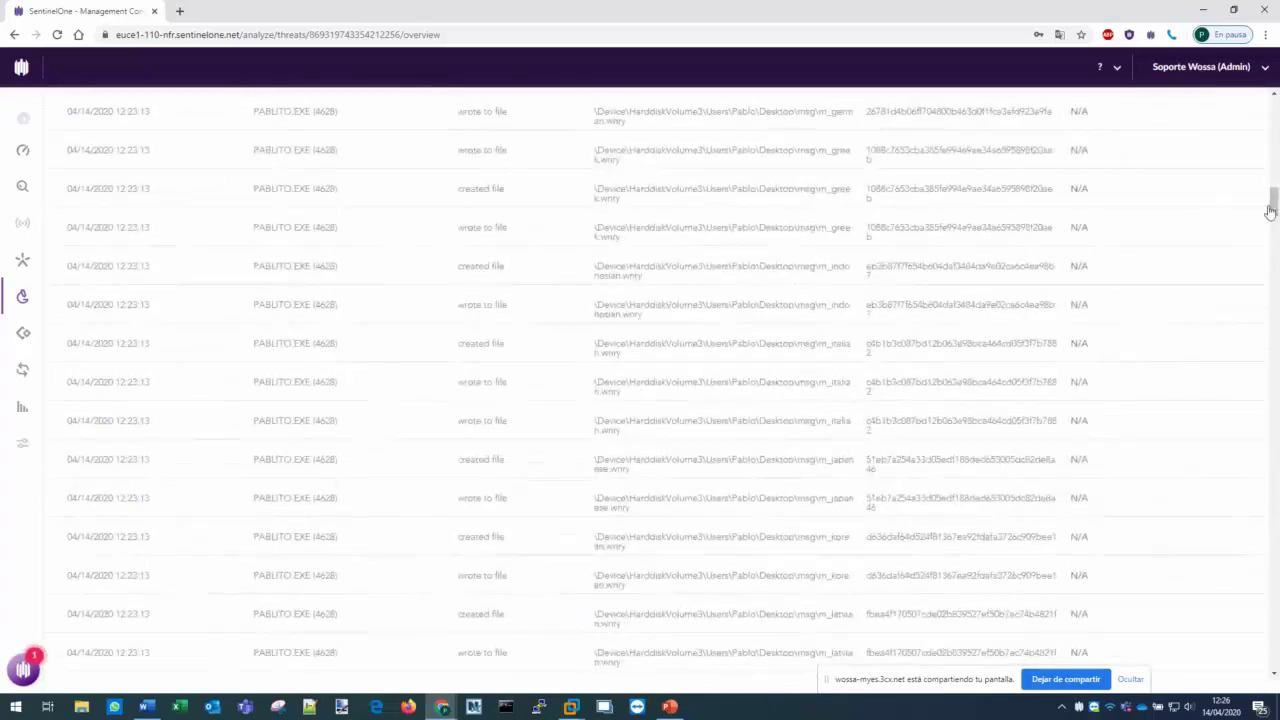
pyautogui.moveTo(1274, 200); pyautogui.dragTo(1277, 583)
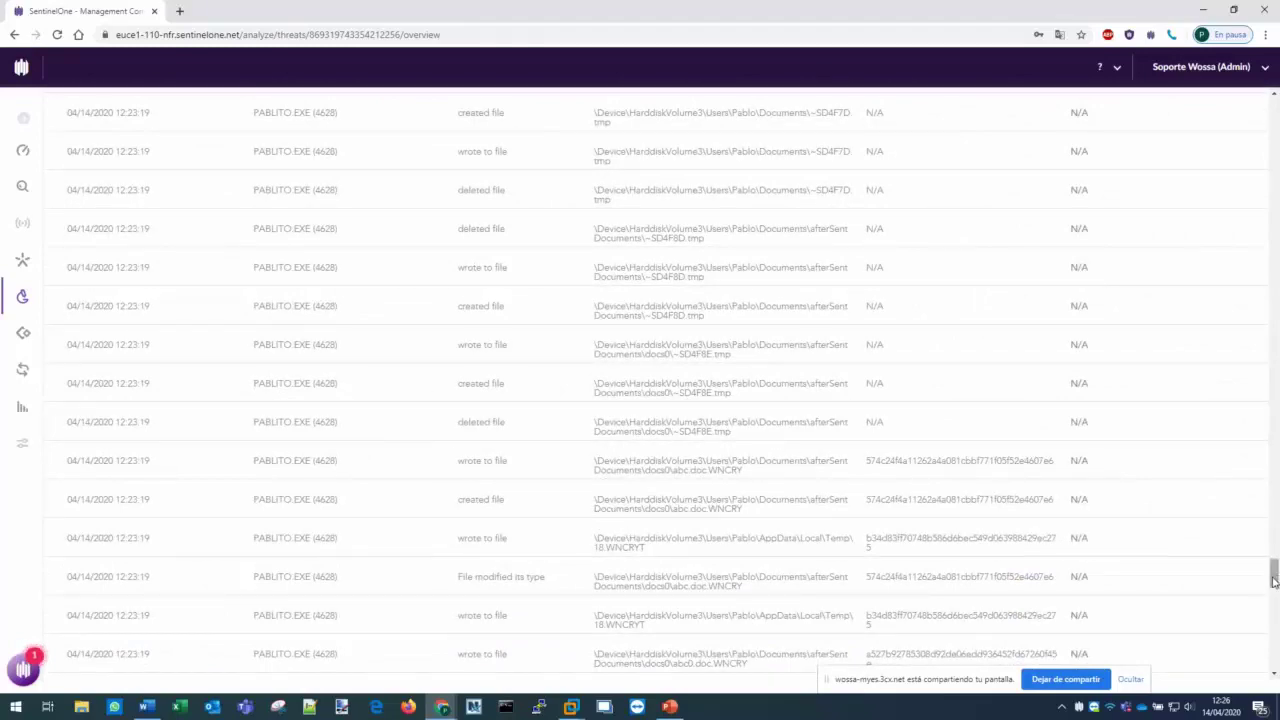
pyautogui.moveTo(1274, 582); pyautogui.dragTo(1268, 130)
pyautogui.click(181, 359)
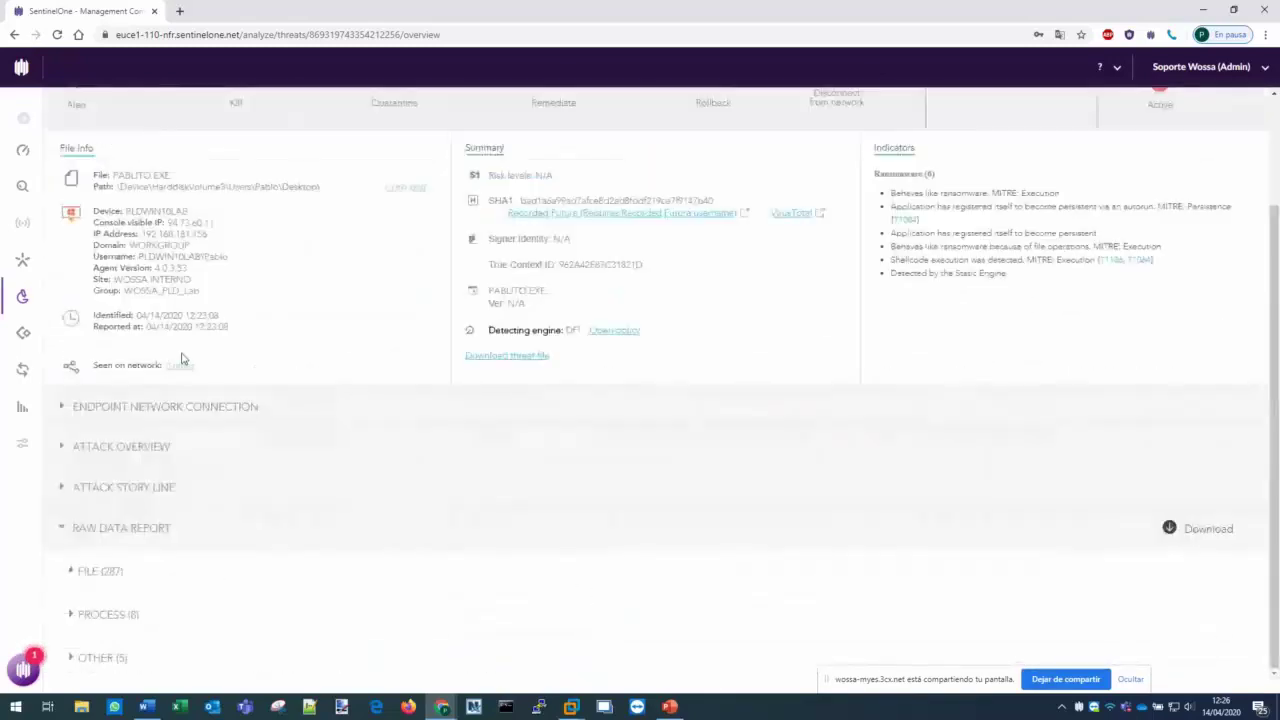
pyautogui.click(112, 616)
pyautogui.scroll(-2, 110, 632)
pyautogui.scroll(-1, 447, 567)
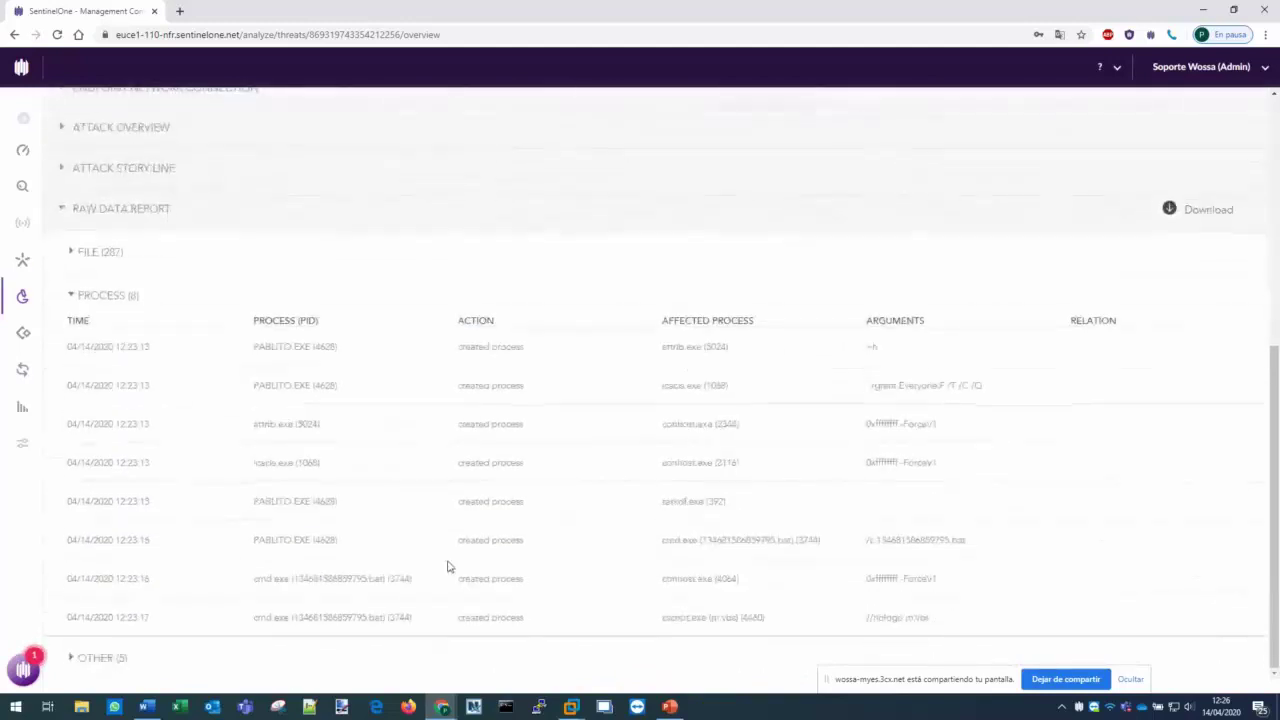
pyautogui.doubleClick(334, 541)
pyautogui.doubleClick(307, 424)
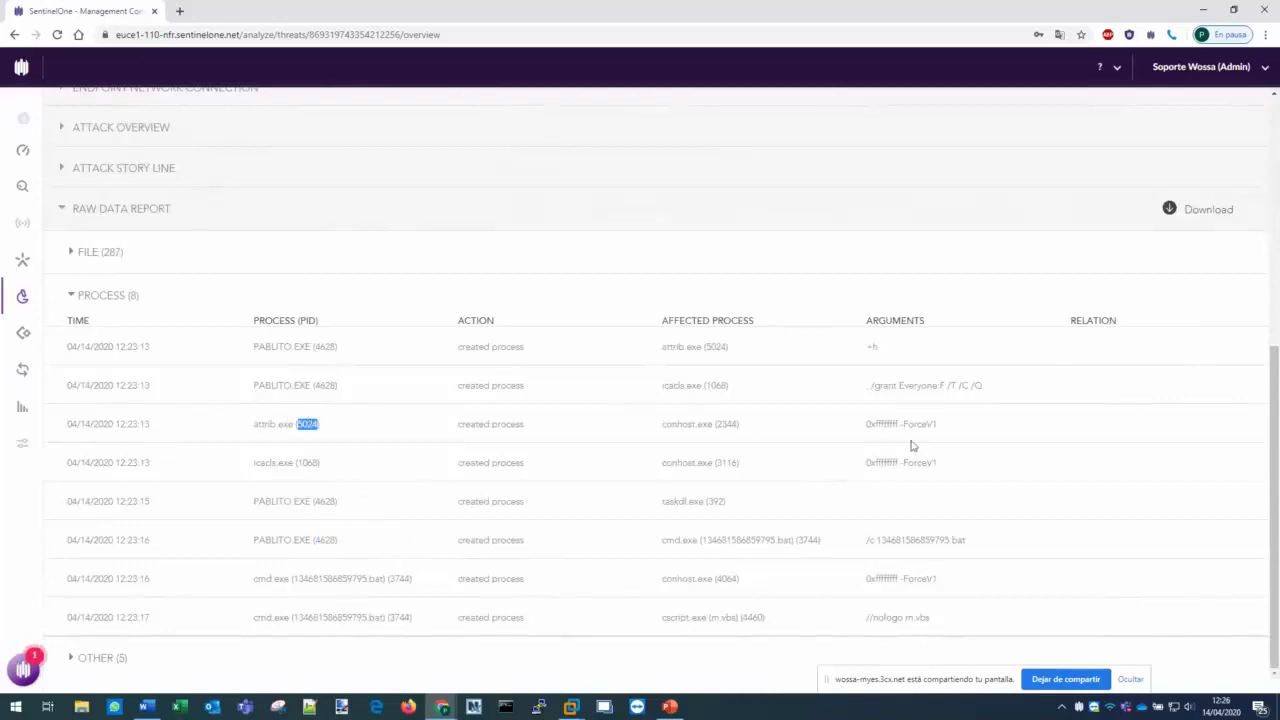
pyautogui.moveTo(897, 327); pyautogui.dragTo(876, 597)
pyautogui.moveTo(960, 606); pyautogui.dragTo(1008, 437)
pyautogui.click(1008, 437)
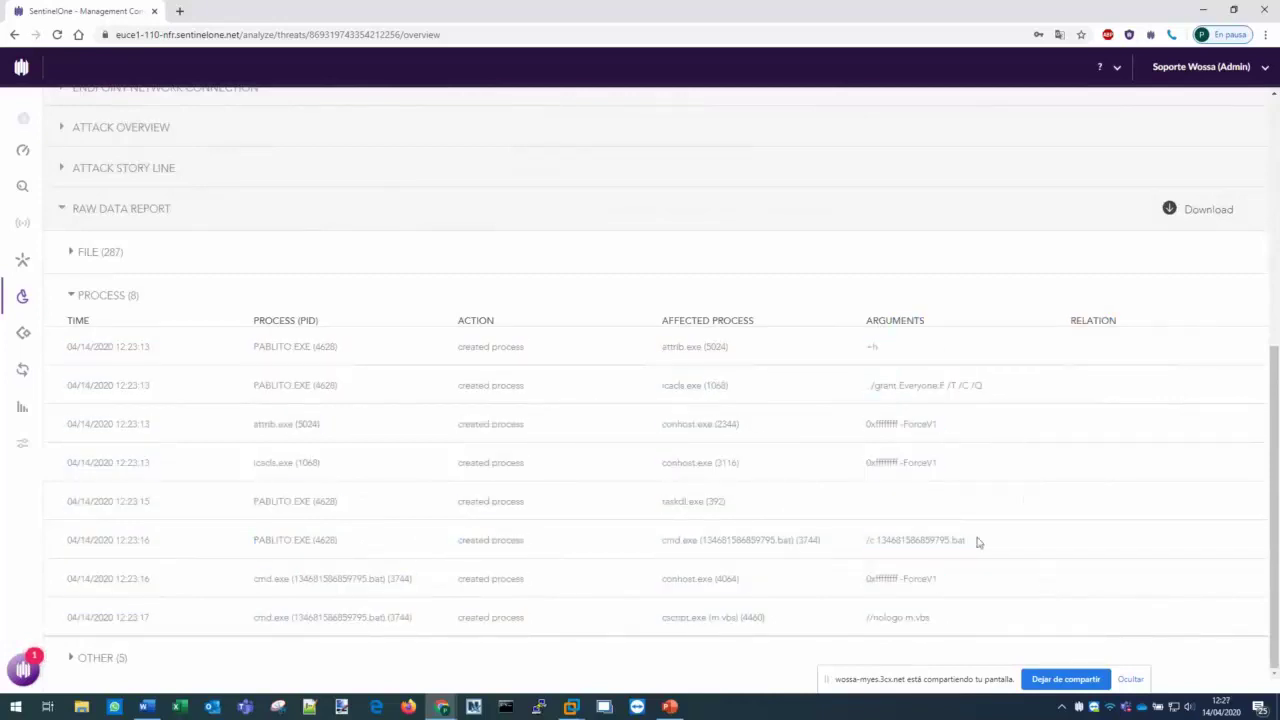
pyautogui.click(167, 295)
pyautogui.click(143, 662)
pyautogui.scroll(-2, 554, 503)
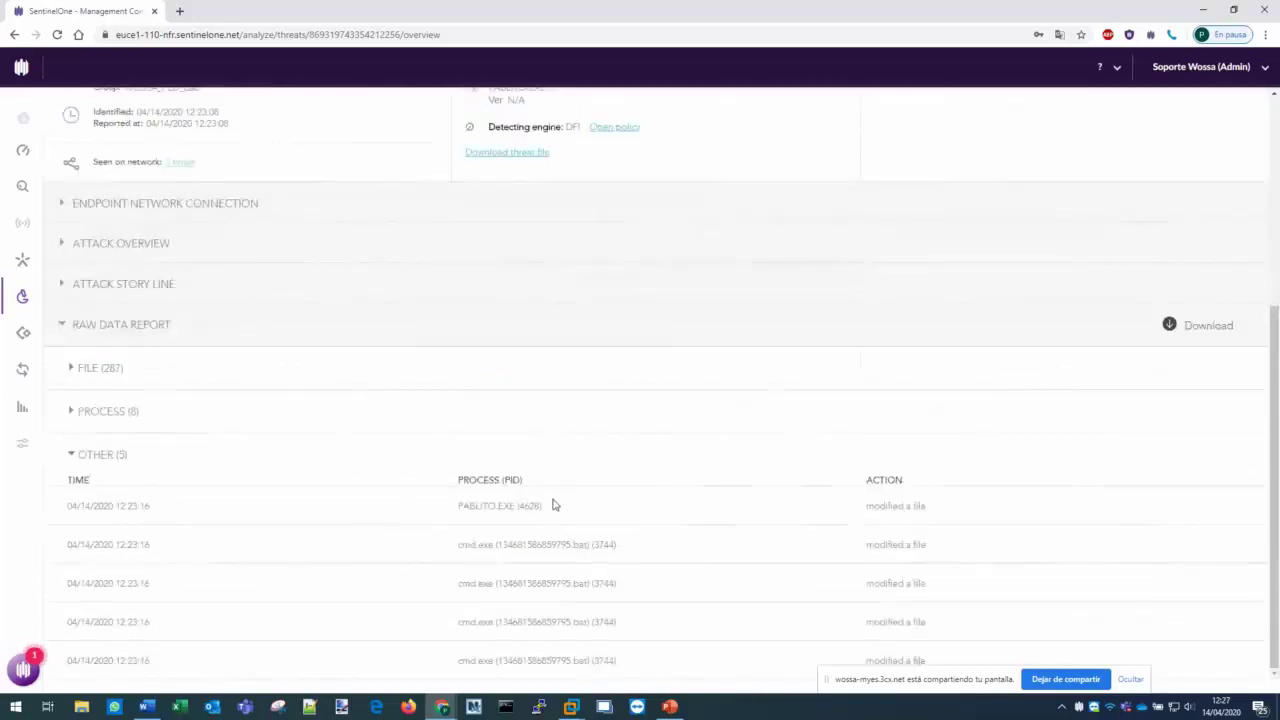
pyautogui.click(157, 458)
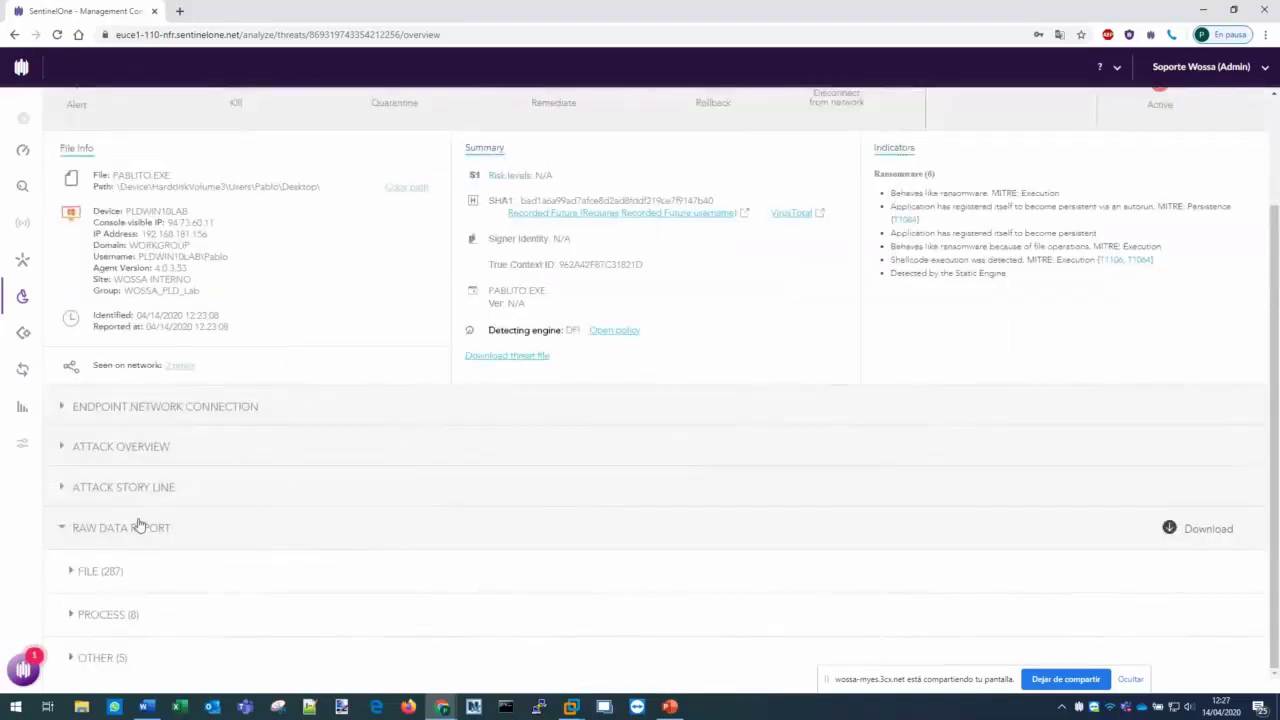
pyautogui.scroll(2, 137, 526)
pyautogui.click(137, 620)
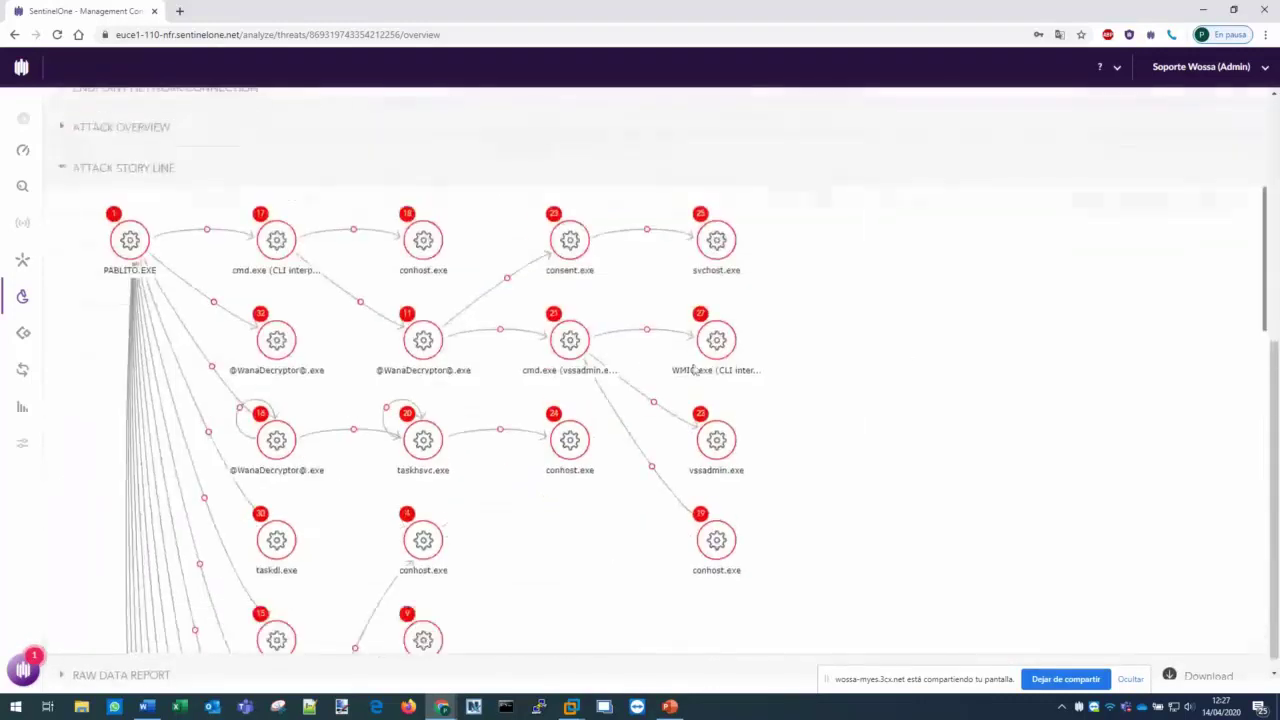
pyautogui.scroll(-1, 1257, 114)
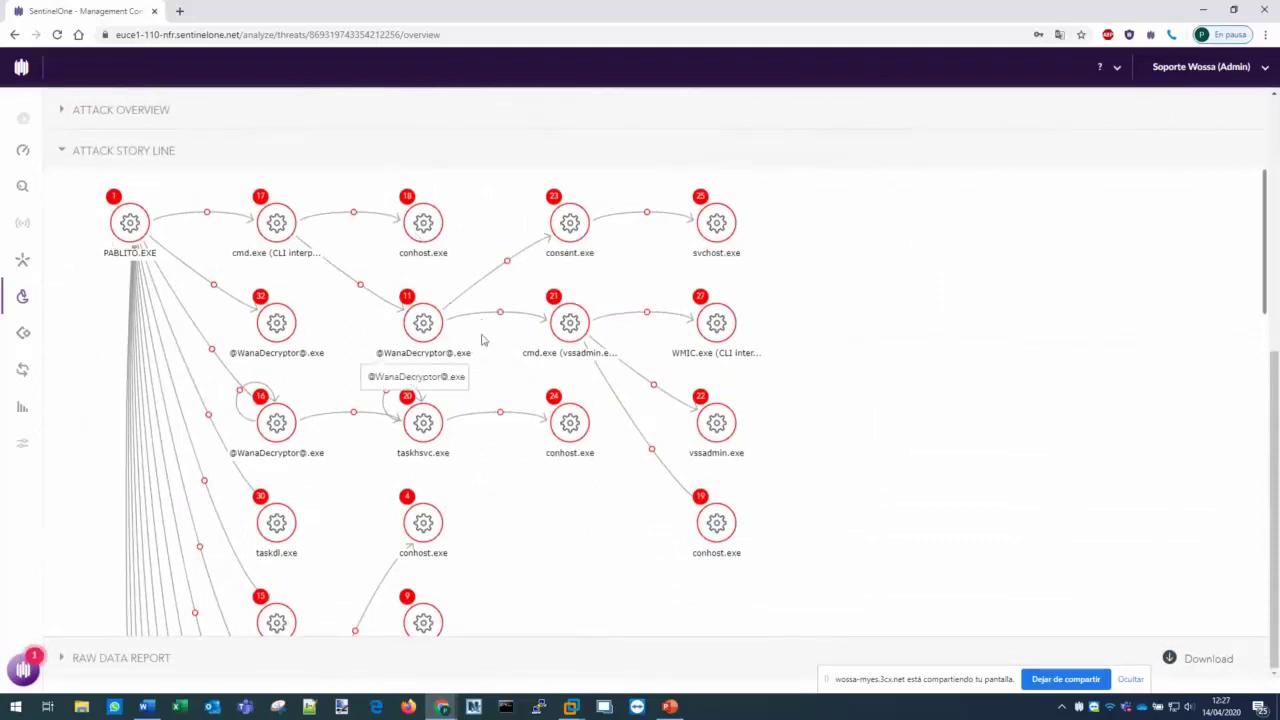
pyautogui.click(424, 328)
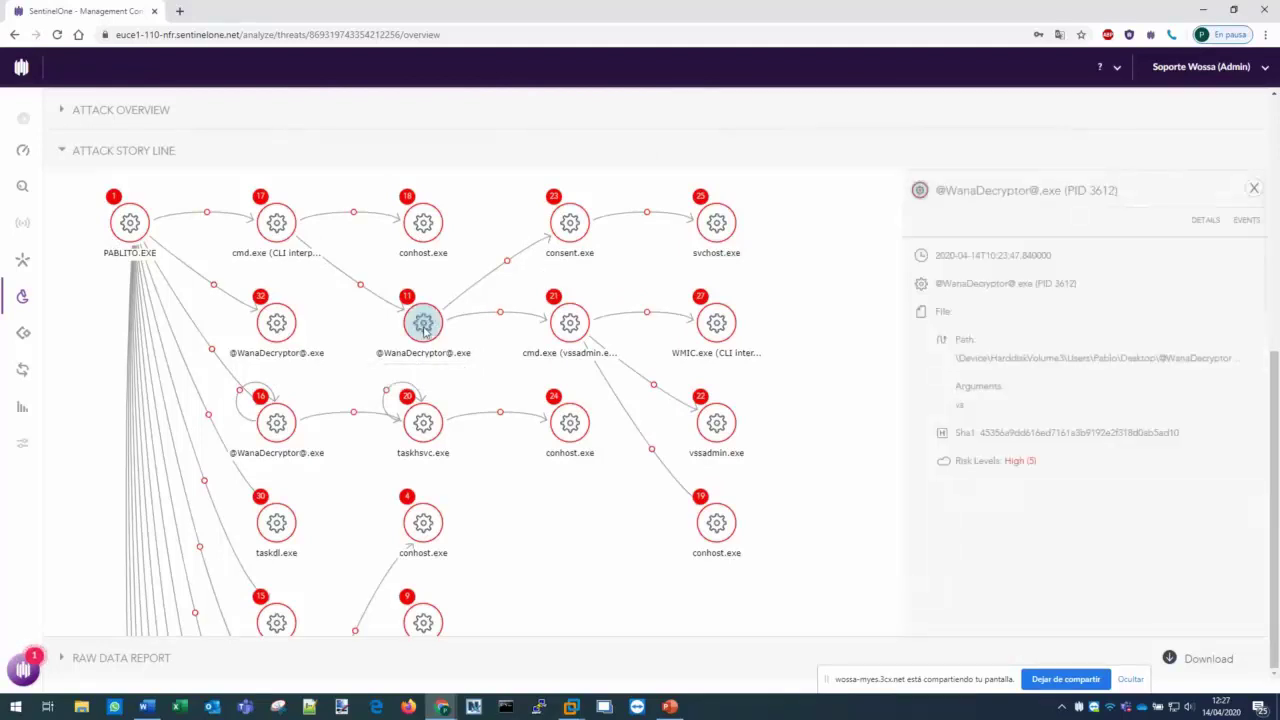
pyautogui.hotkey('ctrl', 'a')
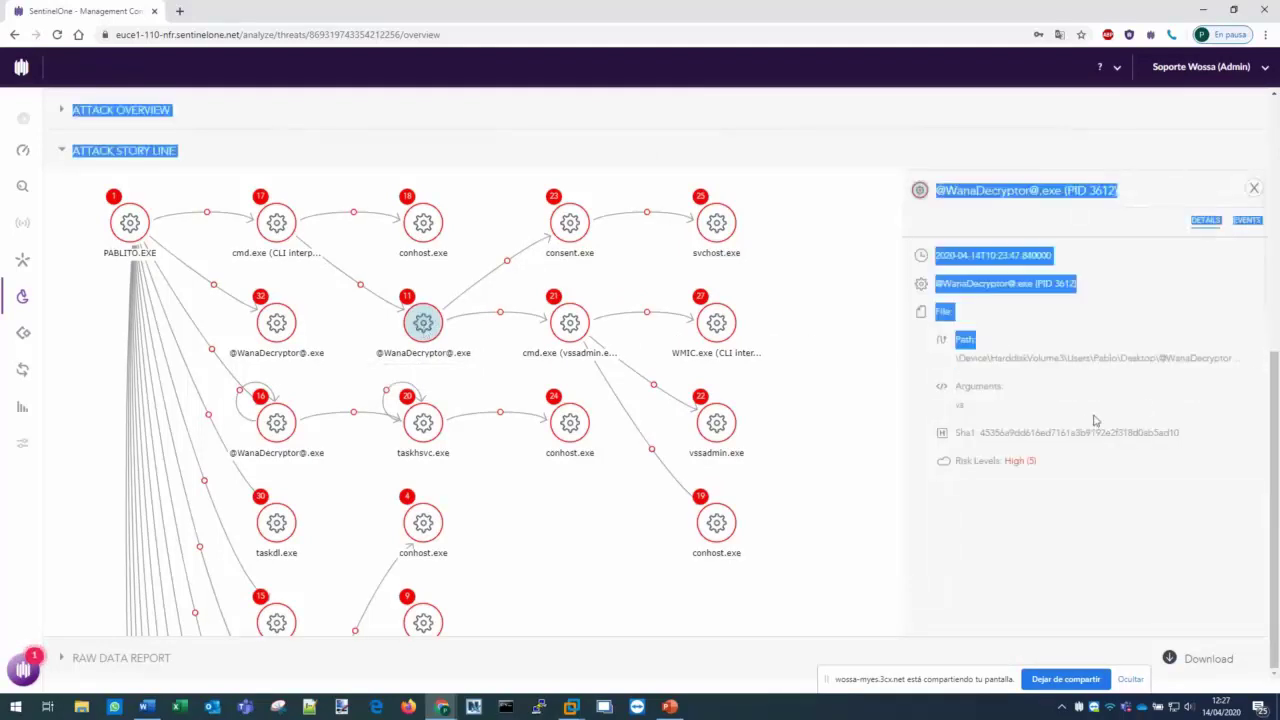
pyautogui.click(968, 416)
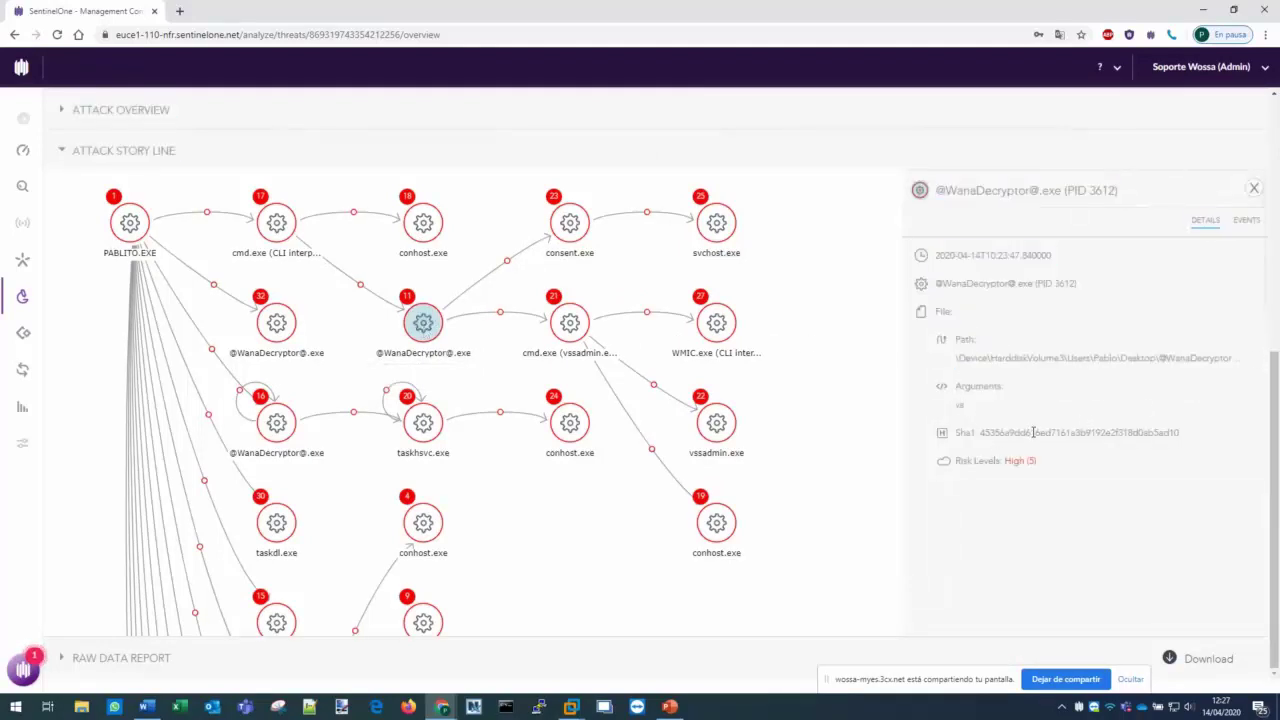
pyautogui.click(1247, 220)
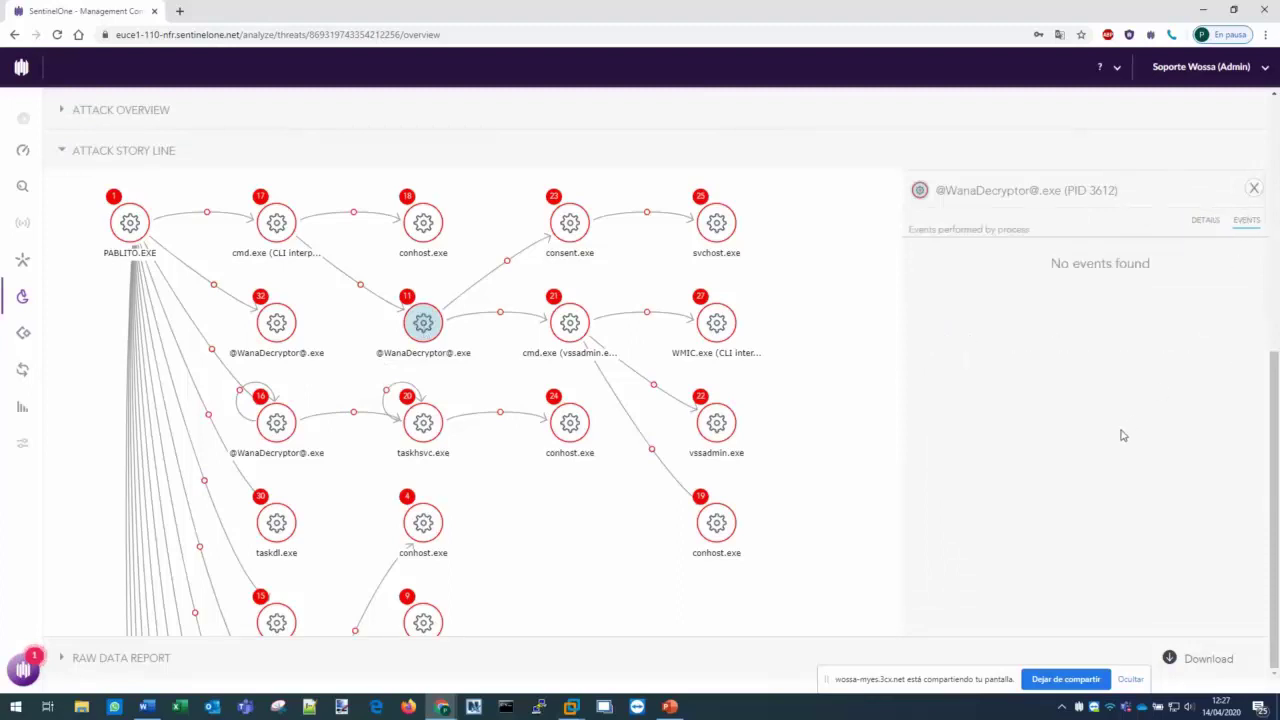
# Check PABLITO.EXE's events, path, SHA1 and risk level, then return to the threats list.
pyautogui.click(141, 237)
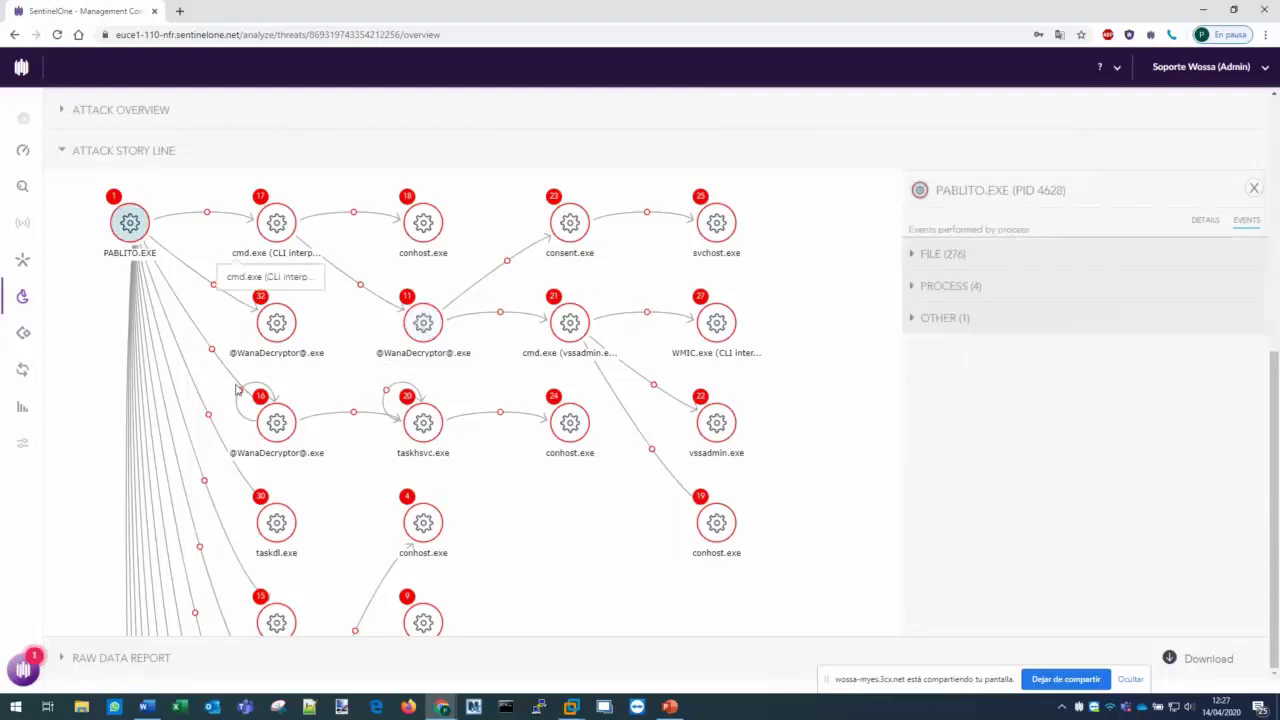
pyautogui.click(1206, 221)
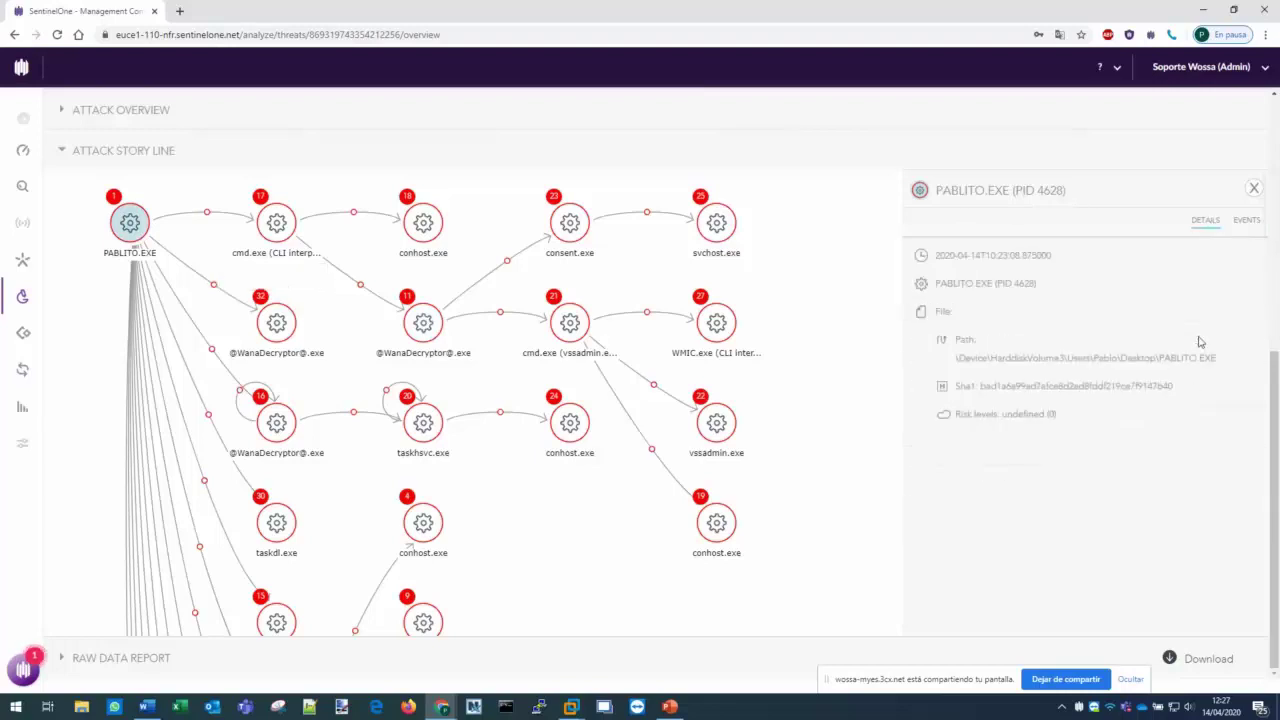
pyautogui.scroll(-3, 233, 389)
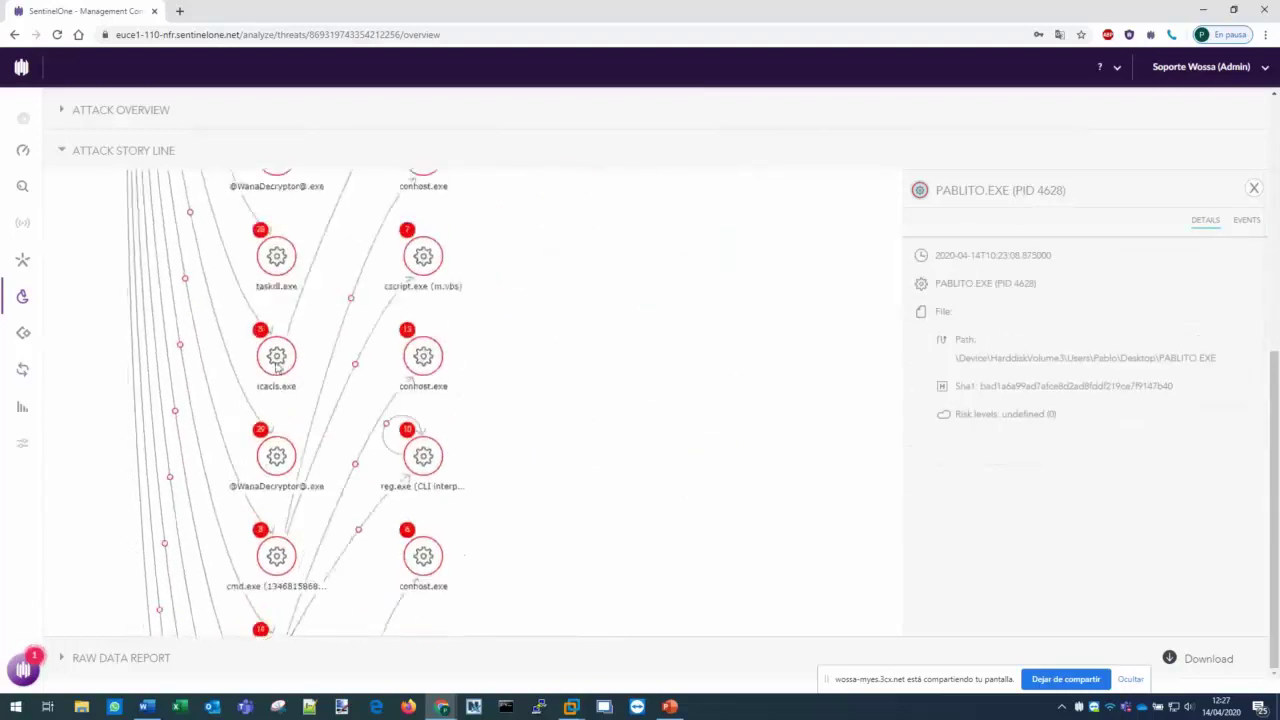
pyautogui.scroll(-5, 278, 367)
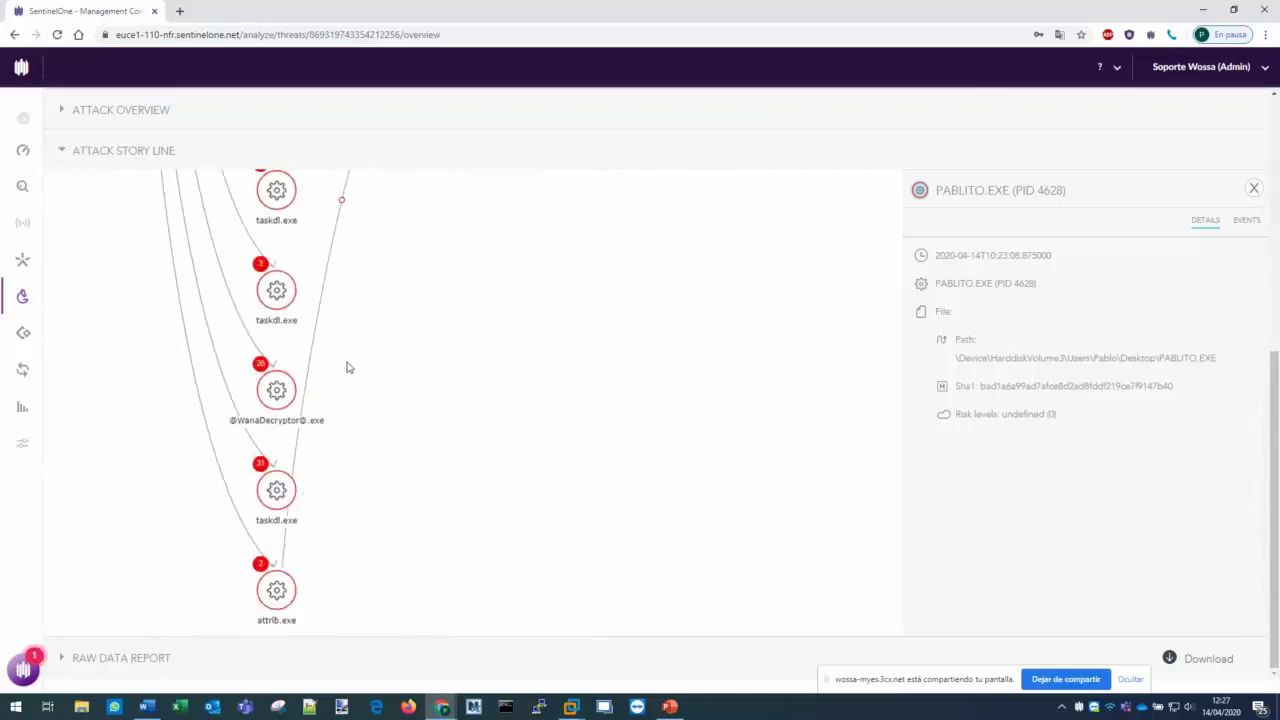
pyautogui.scroll(1, 340, 363)
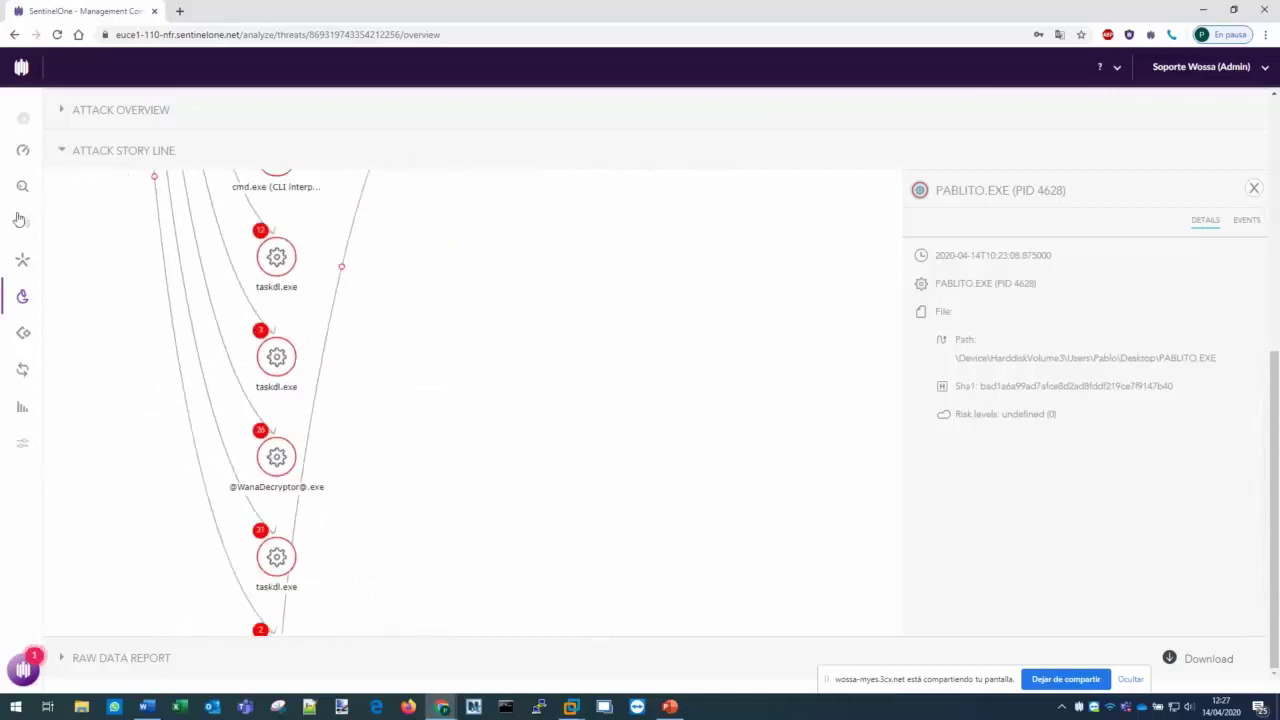
pyautogui.moveTo(45, 265)
pyautogui.click(24, 298)
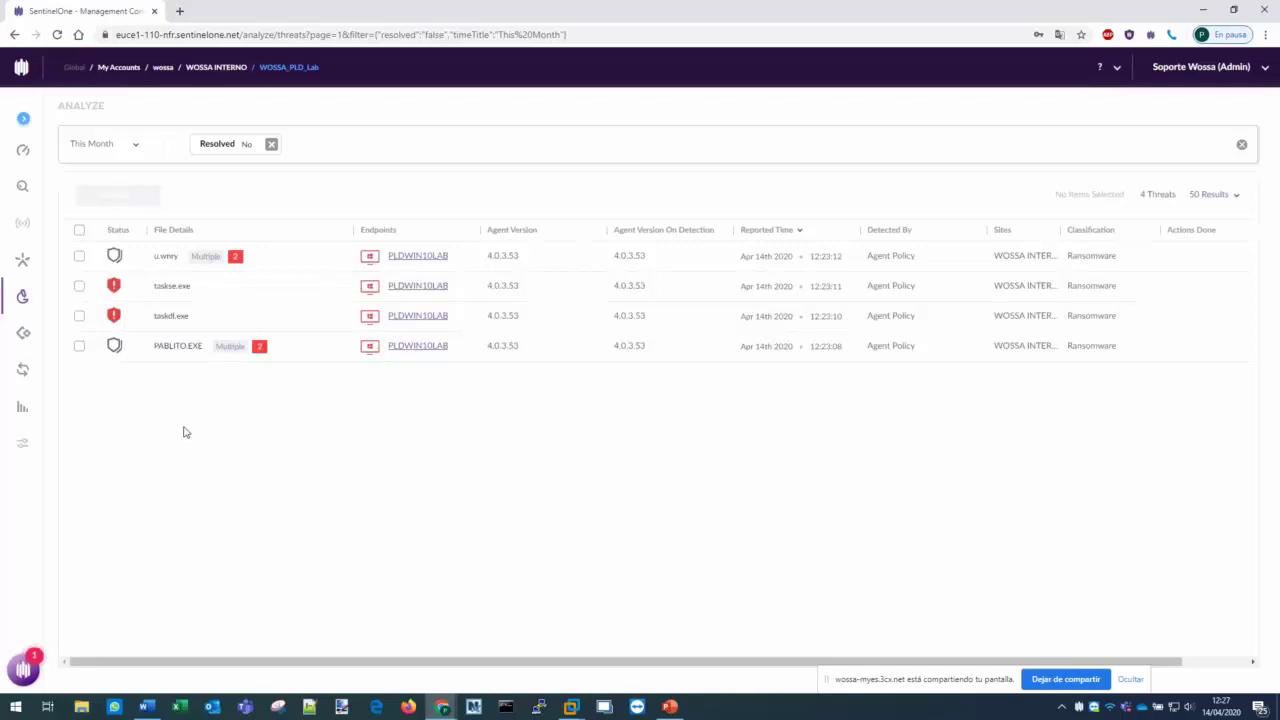
# Check the overviews of both PABLITO.EXE threats and return to the threats list.
pyautogui.click(165, 346)
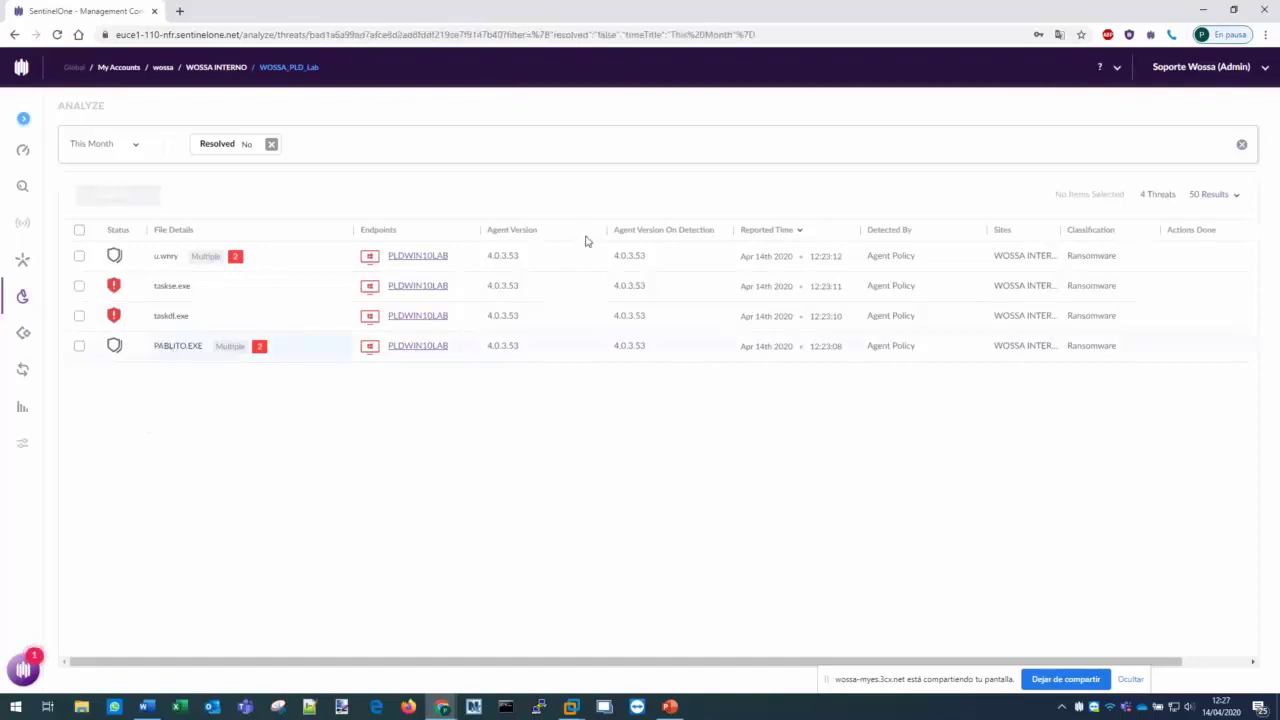
pyautogui.click(149, 323)
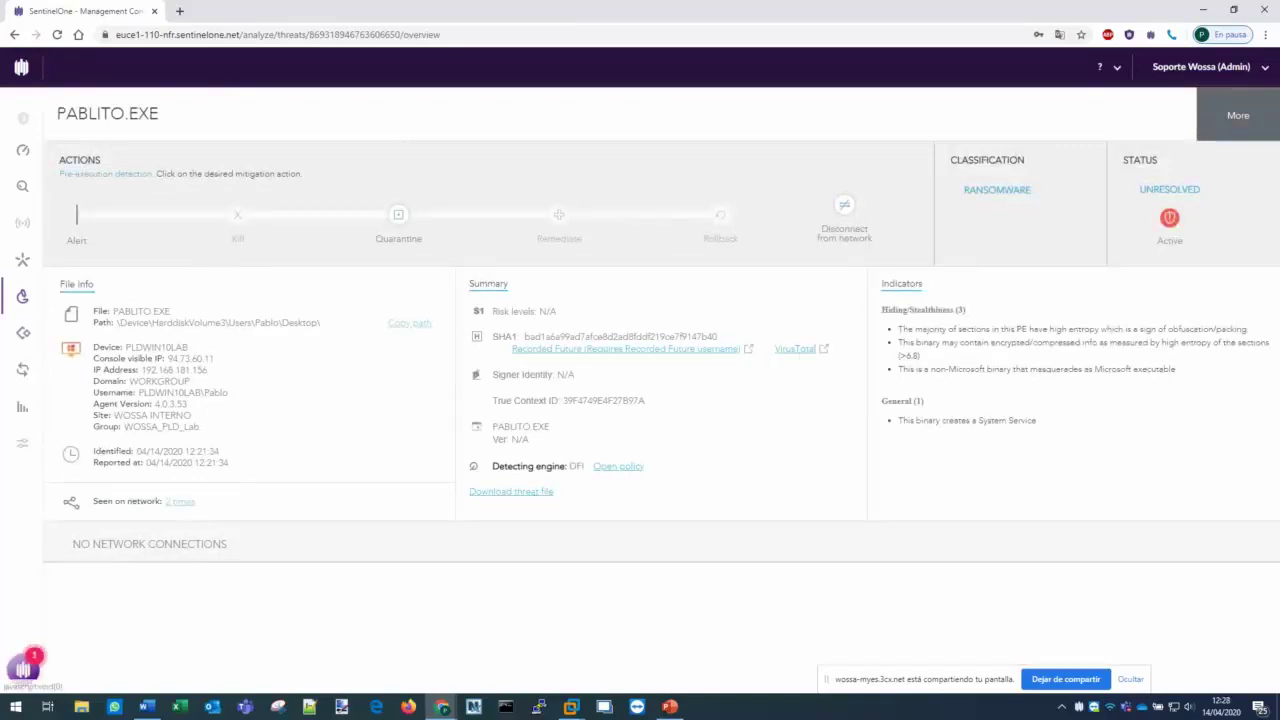
pyautogui.click(24, 291)
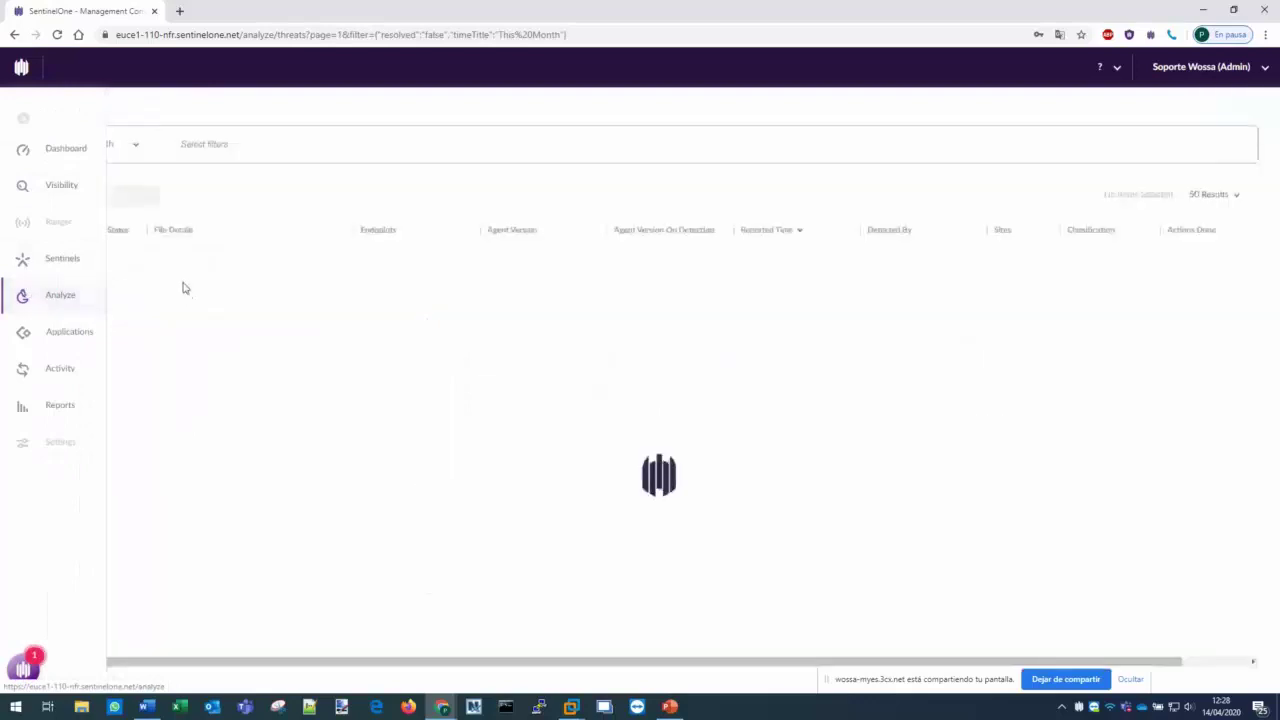
# Select all four threats, run Actions > Rollback and confirm, then bring up the infected VM.
pyautogui.click(79, 230)
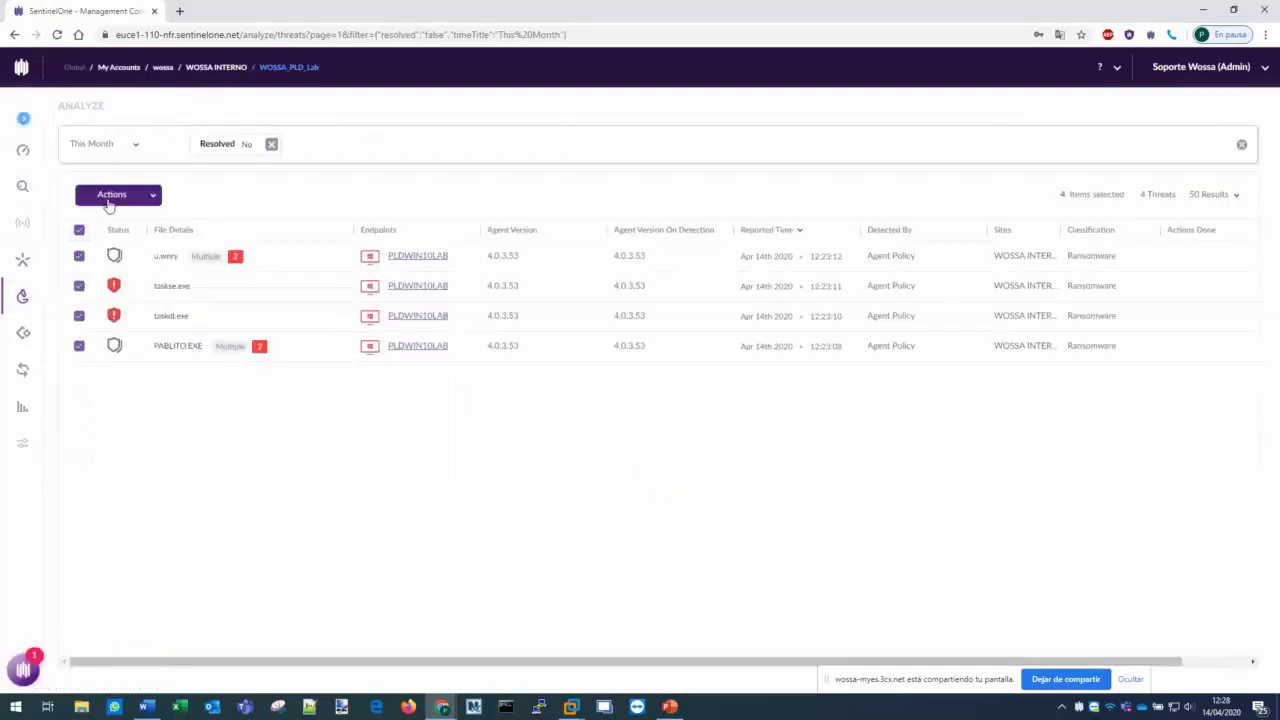
pyautogui.click(110, 198)
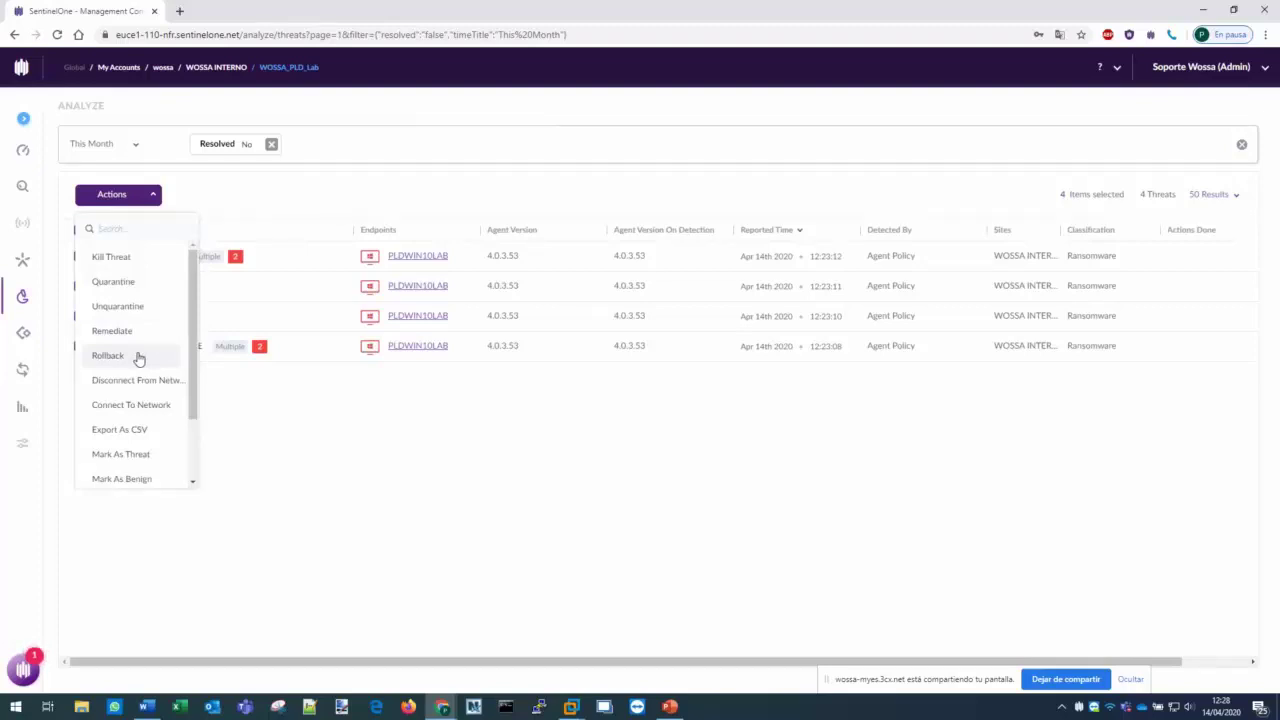
pyautogui.click(139, 357)
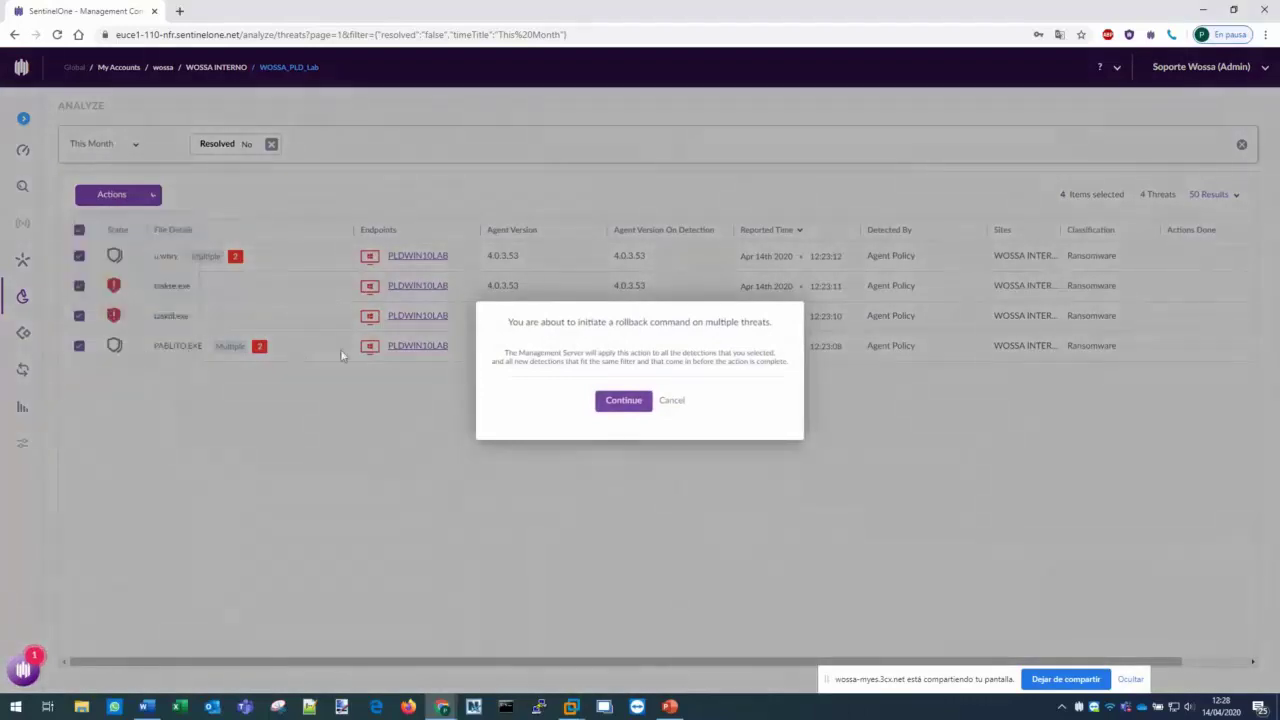
pyautogui.click(621, 402)
pyautogui.moveTo(574, 697)
pyautogui.click(643, 628)
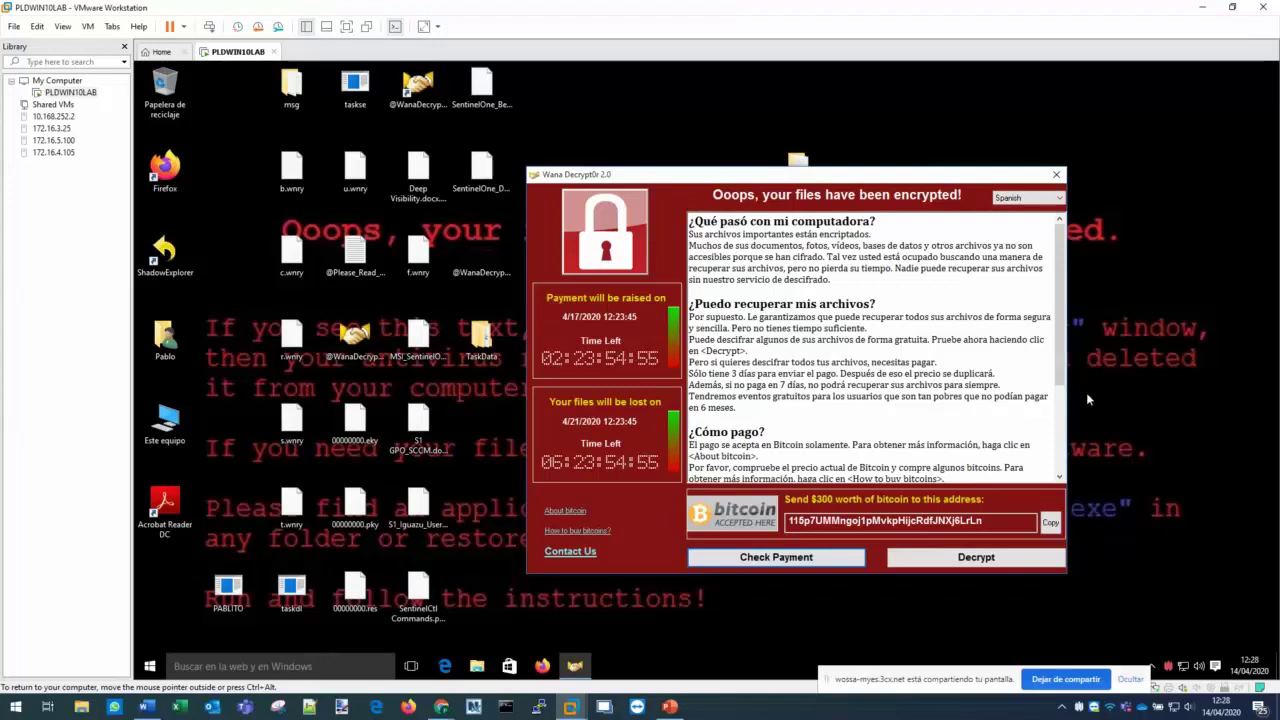
# Refresh the guest desktop with Actualizar and answer Sí to the SentinelOne Agent reboot prompt.
pyautogui.rightClick(1186, 332)
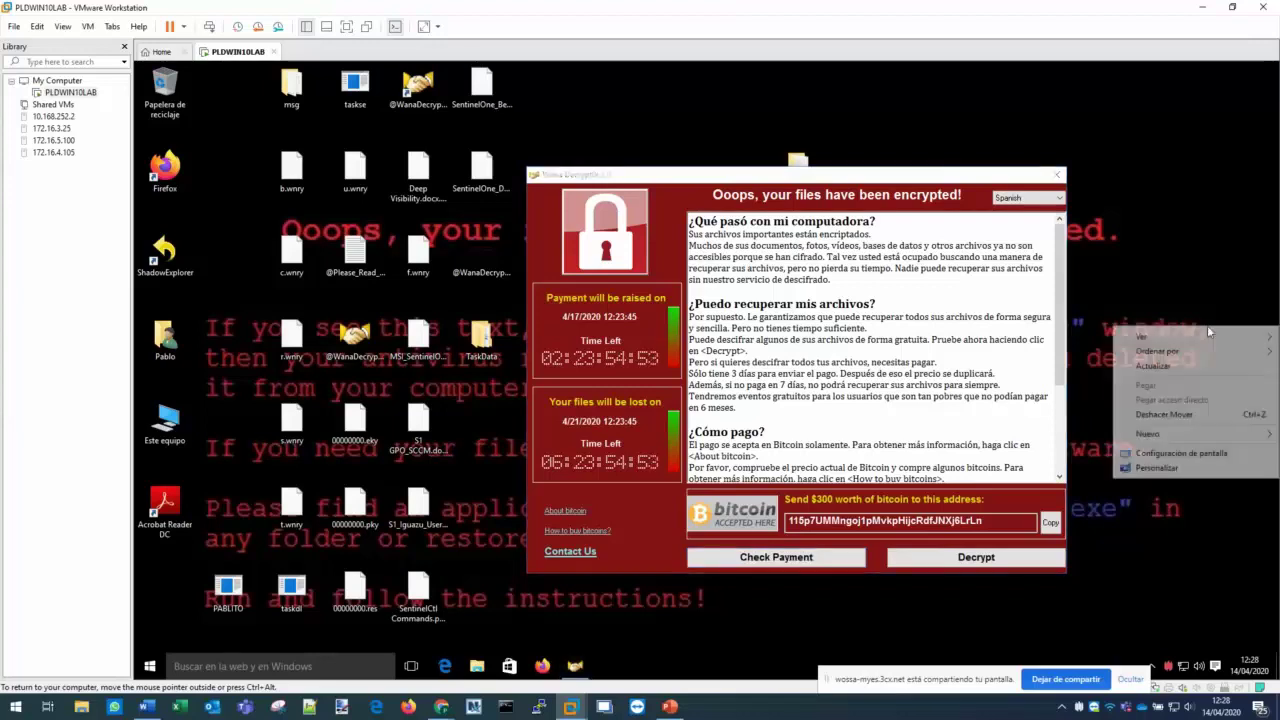
pyautogui.click(1205, 373)
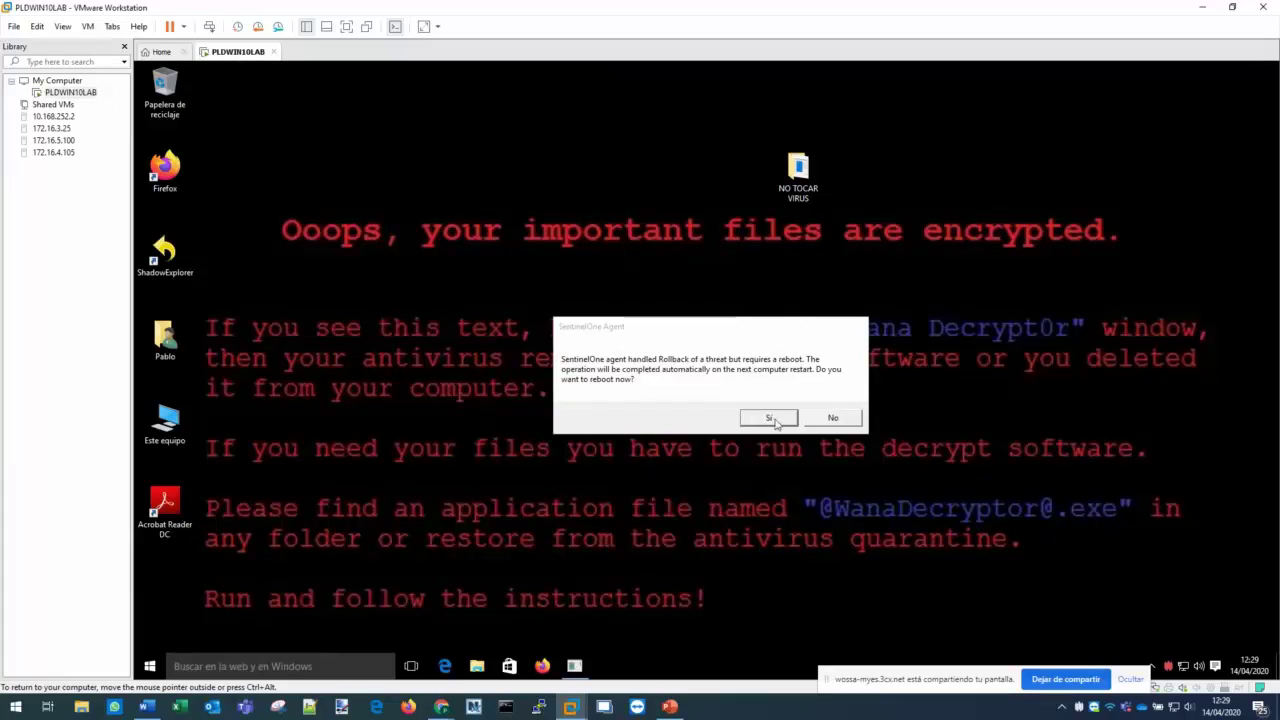
pyautogui.click(770, 418)
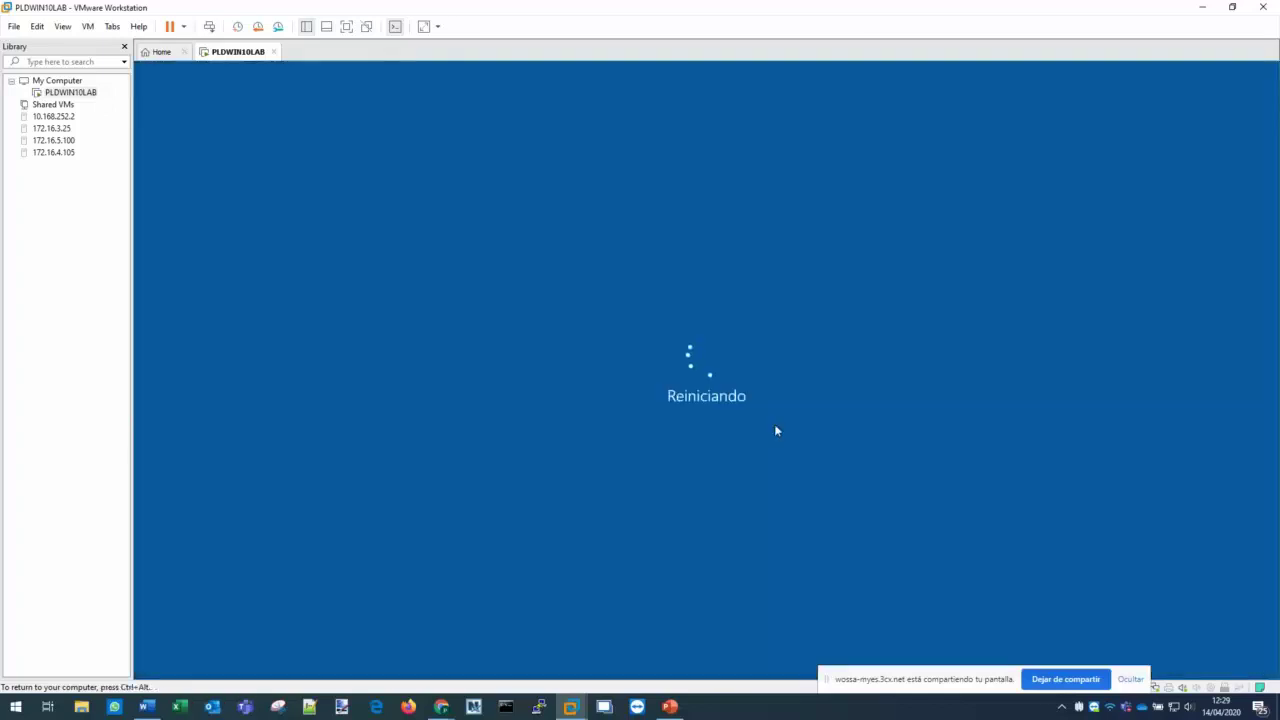
# Minimize the VM, review the first PABLITO.EXE threat's overview and return to the threats list.
pyautogui.click(1202, 8)
pyautogui.click(185, 348)
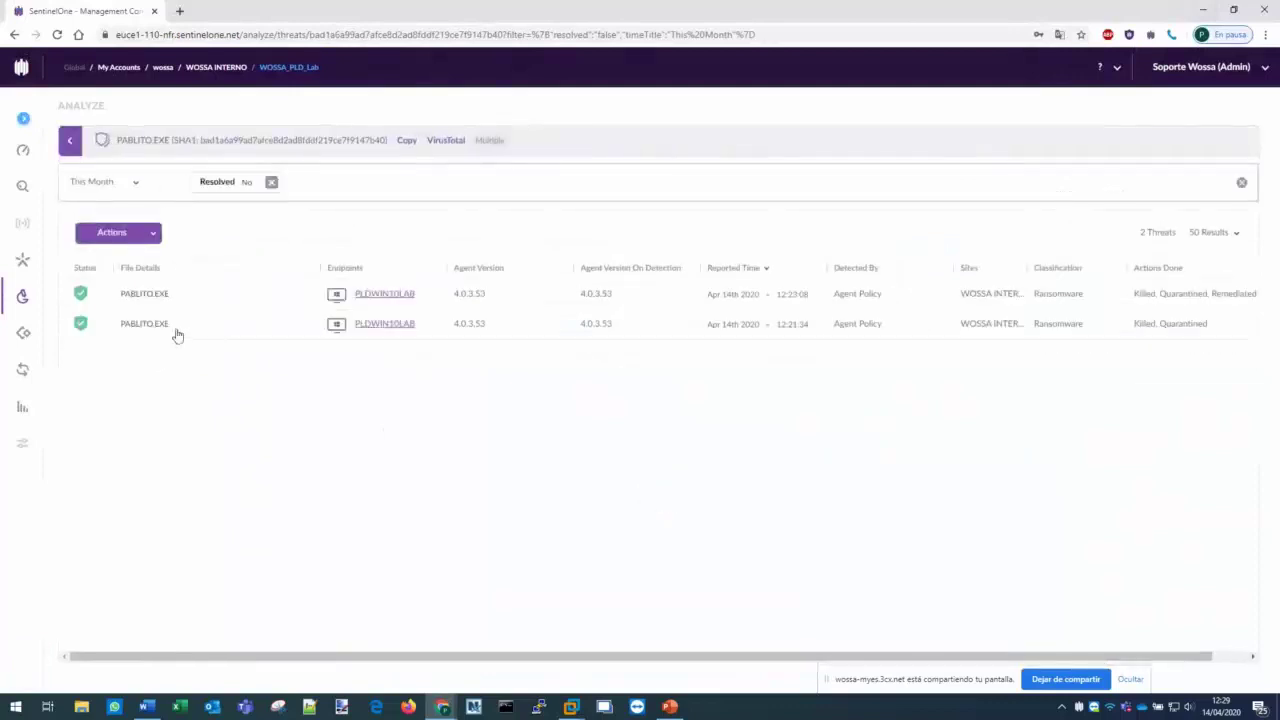
pyautogui.click(168, 298)
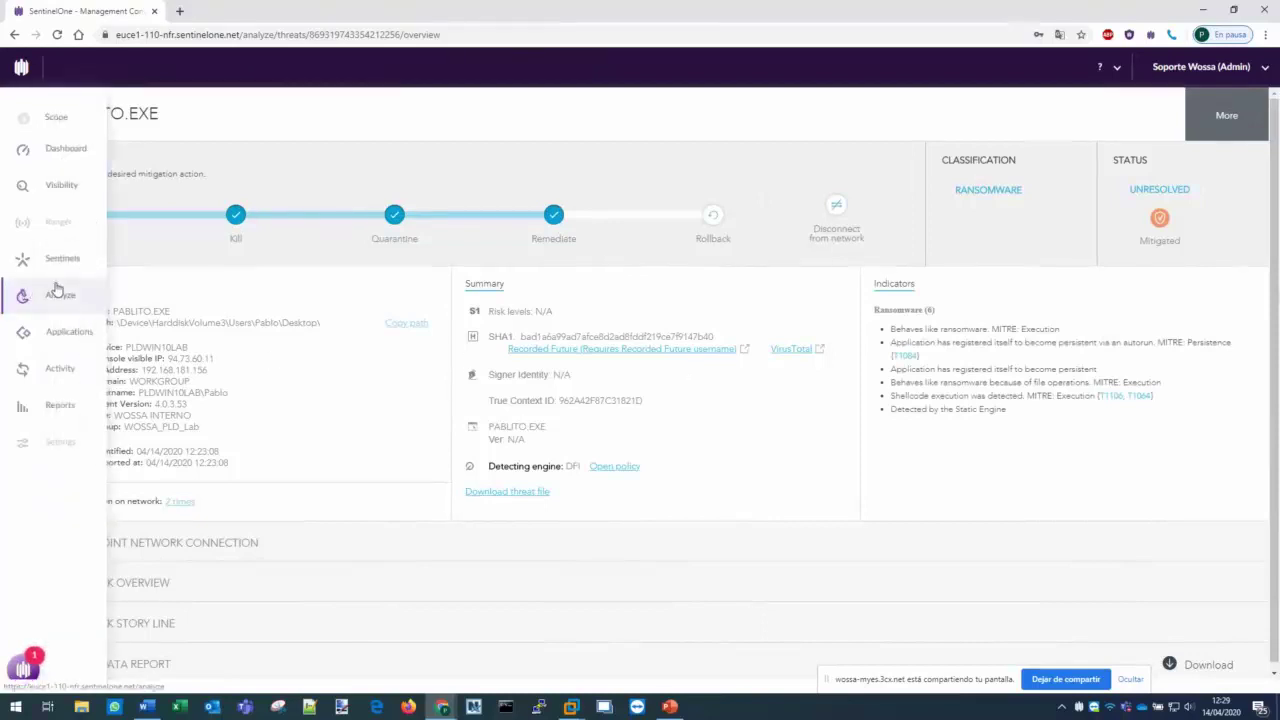
pyautogui.click(57, 292)
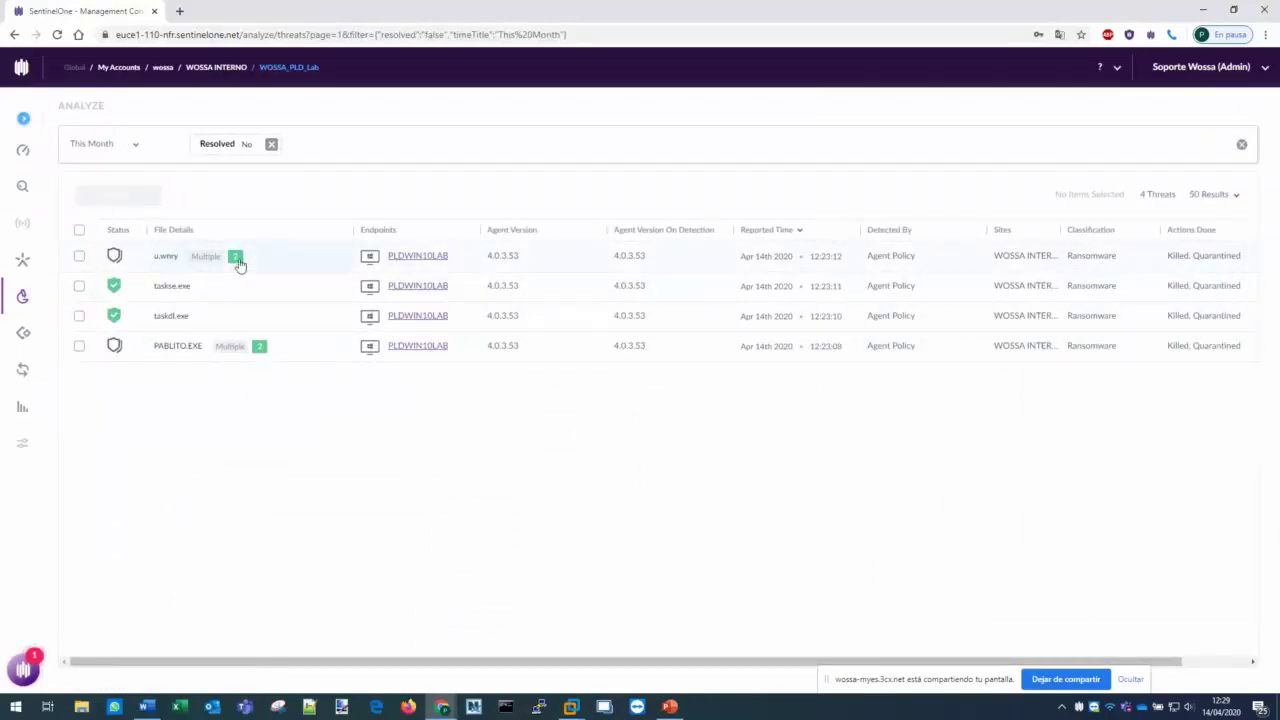
# Check the dashboard's 6 mitigated threats, then bring the restarting PLDWIN10LAB VM back.
pyautogui.click(33, 151)
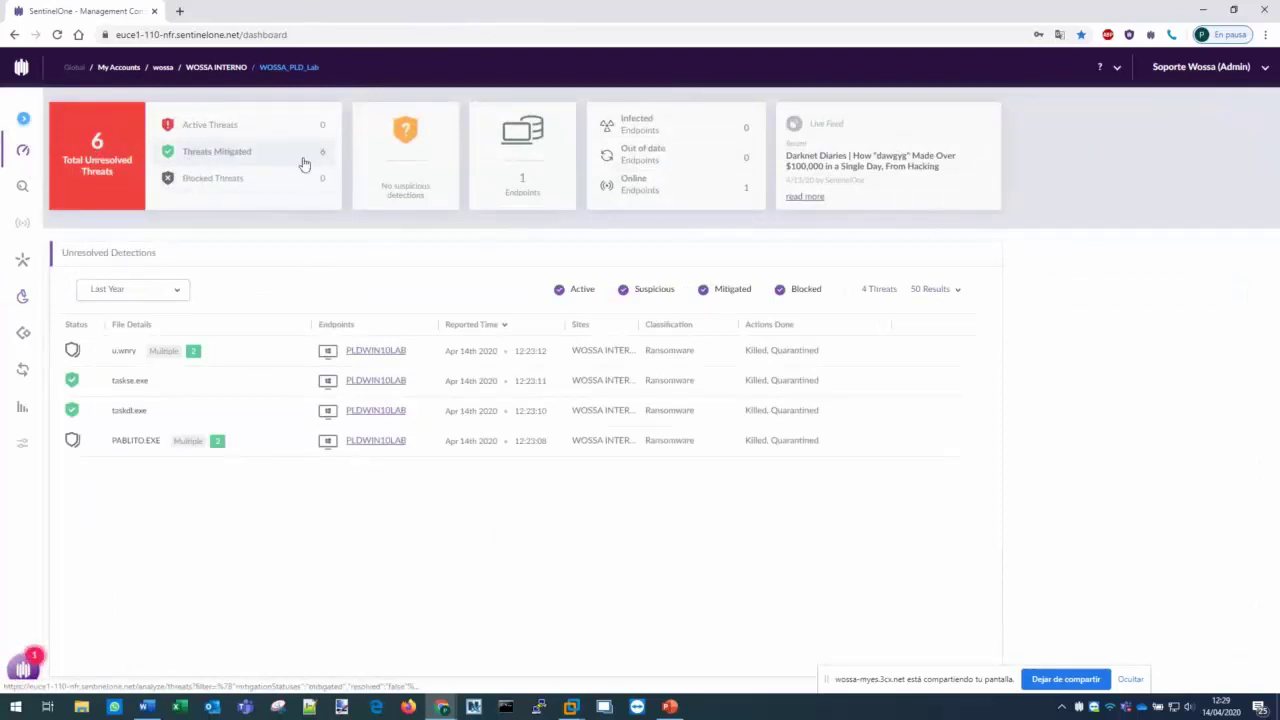
pyautogui.moveTo(40, 360)
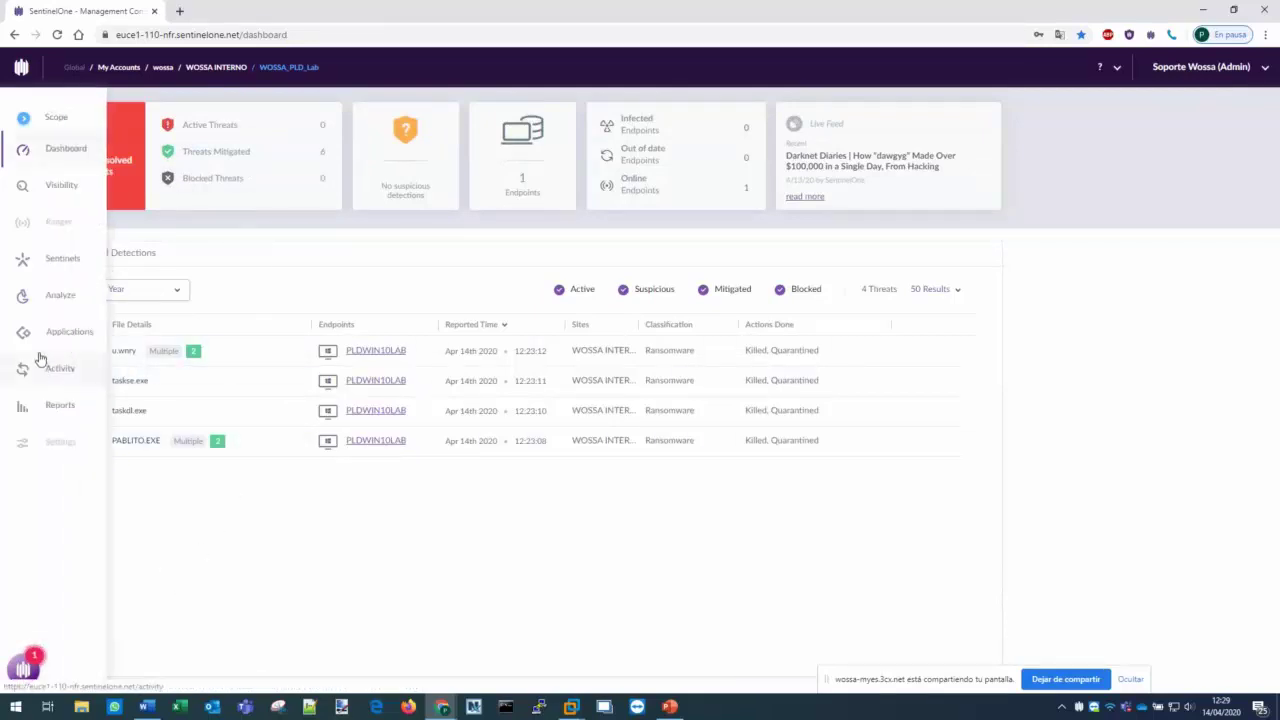
pyautogui.moveTo(570, 707)
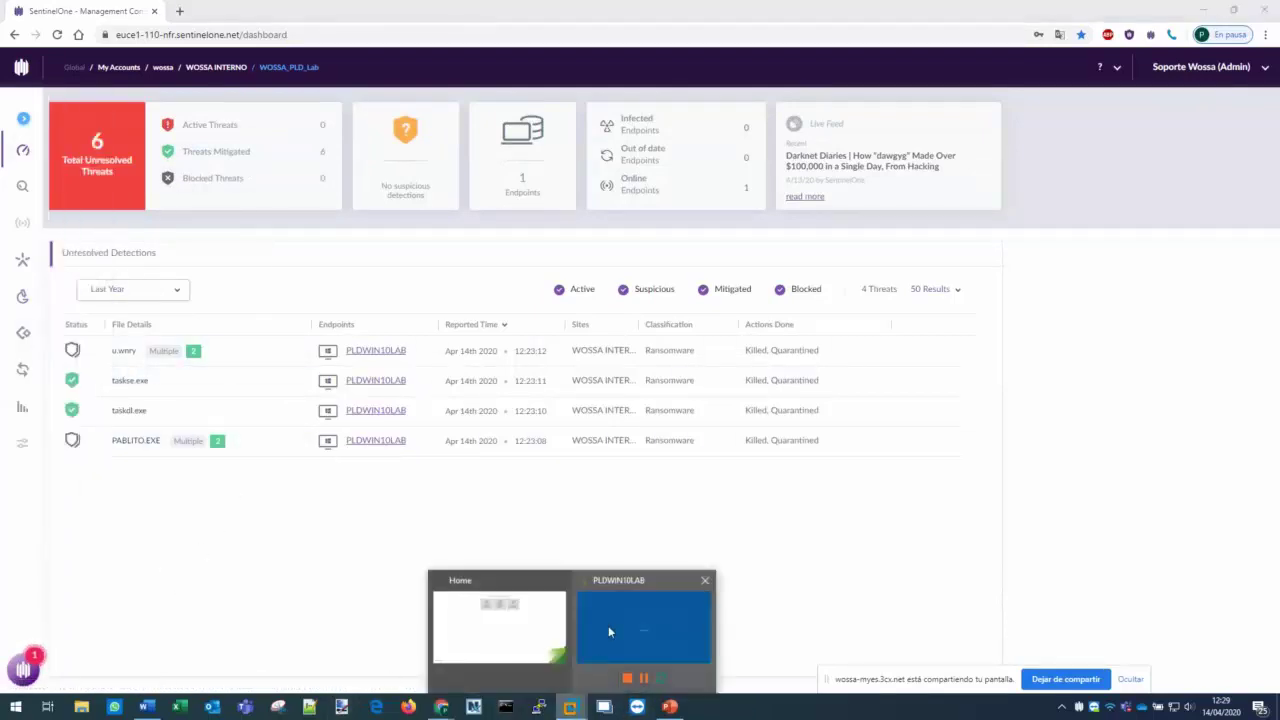
pyautogui.click(608, 625)
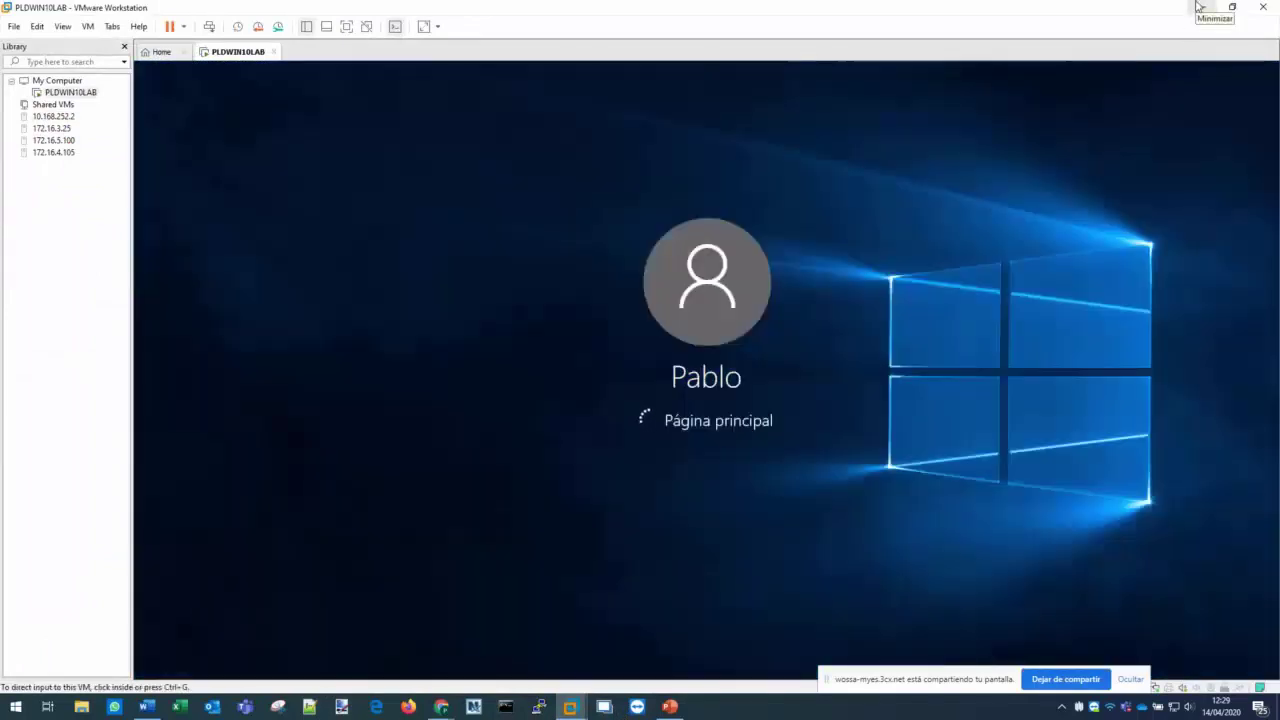
# Release input from the VM, bring up the SentinelOne console, then return to the VM.
pyautogui.hotkey('ctrl', 'g')
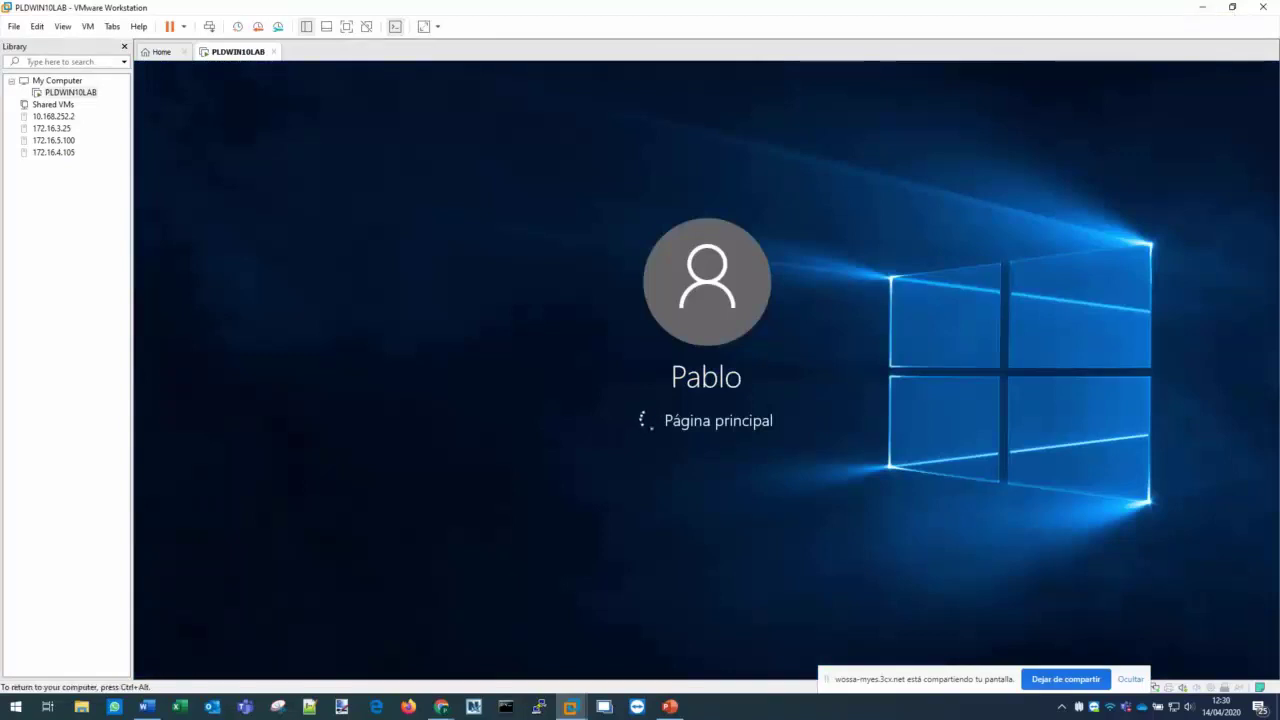
pyautogui.hotkey('ctrl', 'alt')
pyautogui.click(441, 707)
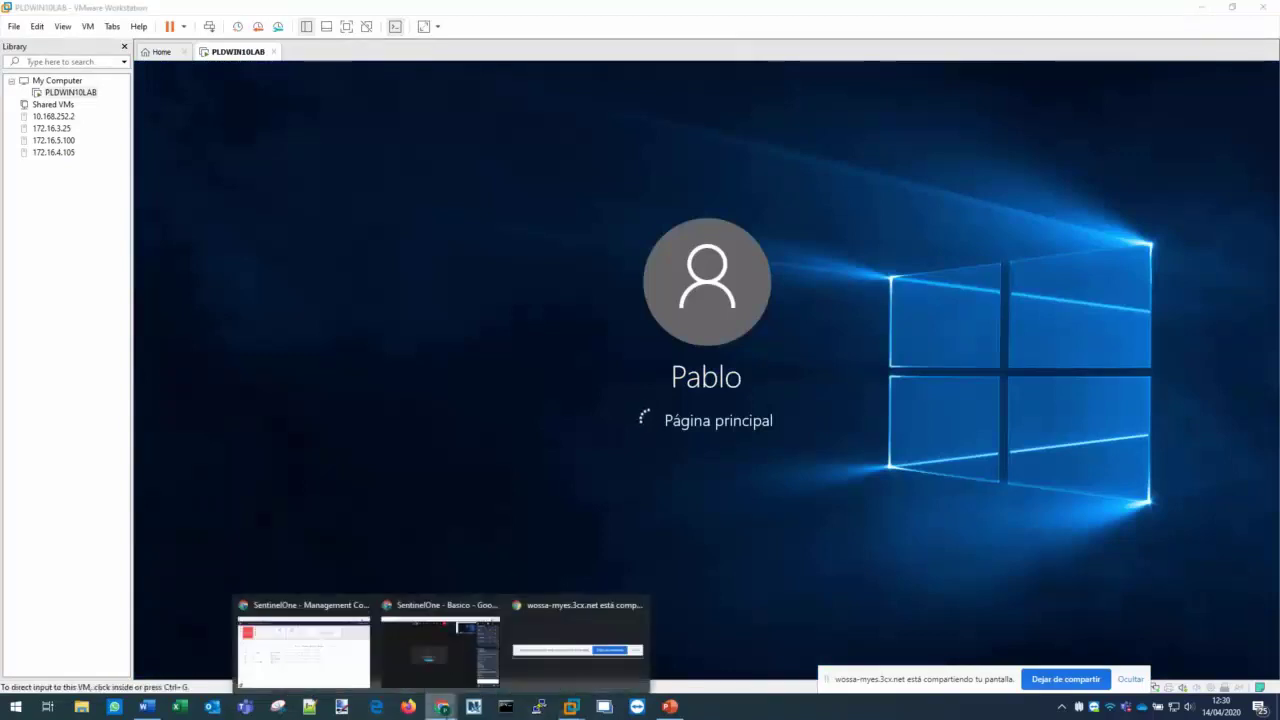
pyautogui.click(303, 650)
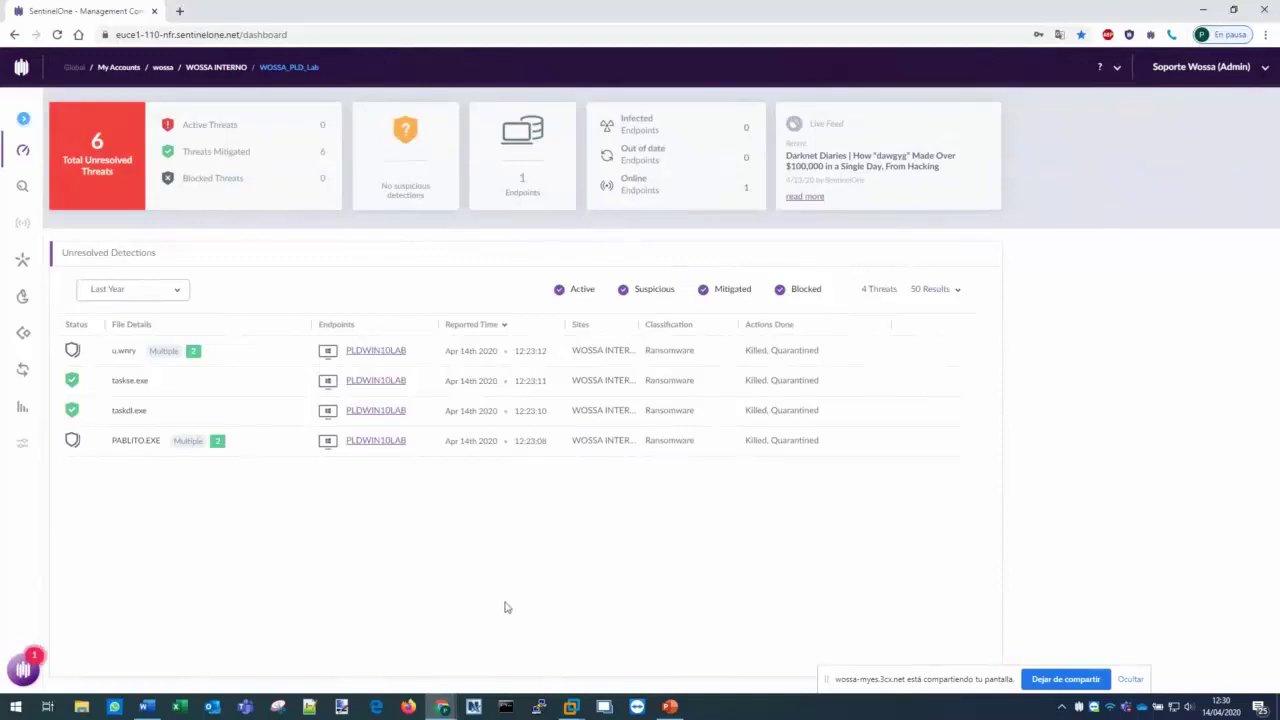
pyautogui.click(641, 661)
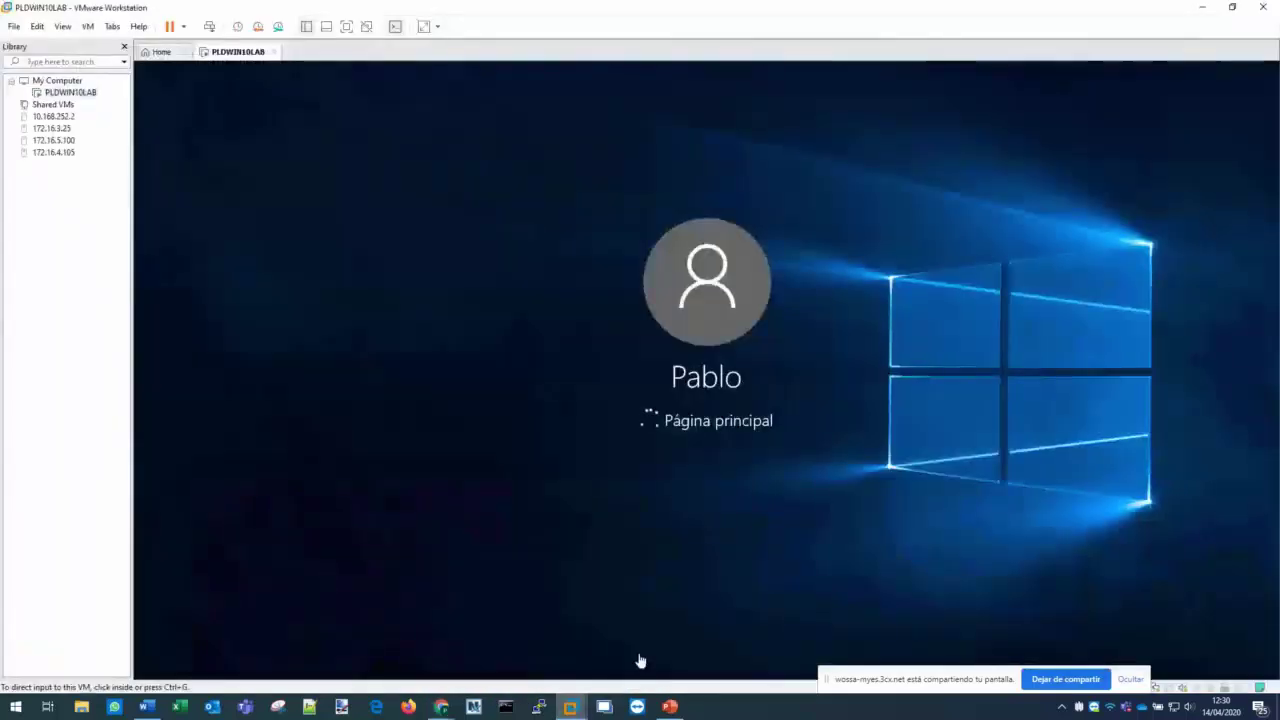
pyautogui.click(641, 661)
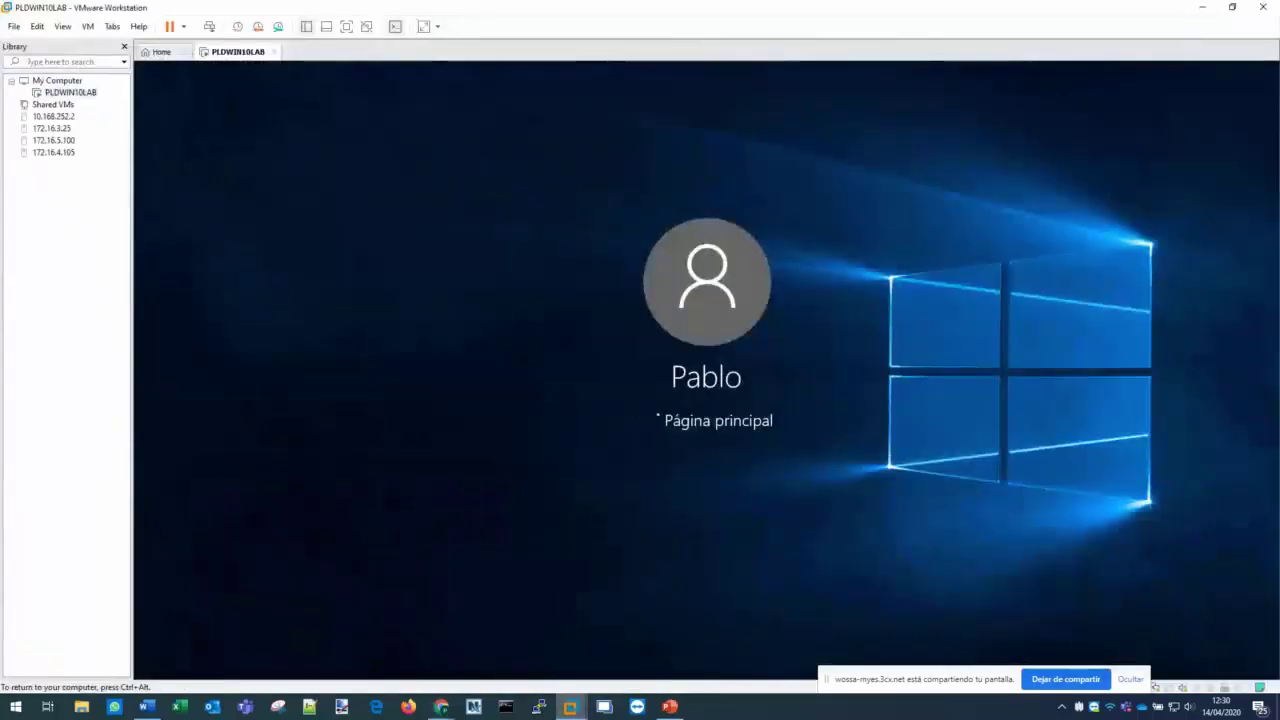
# Bring the SentinelOne dashboard forward and un-maximize it over the clean VM desktop.
pyautogui.hotkey('ctrl', 'alt')
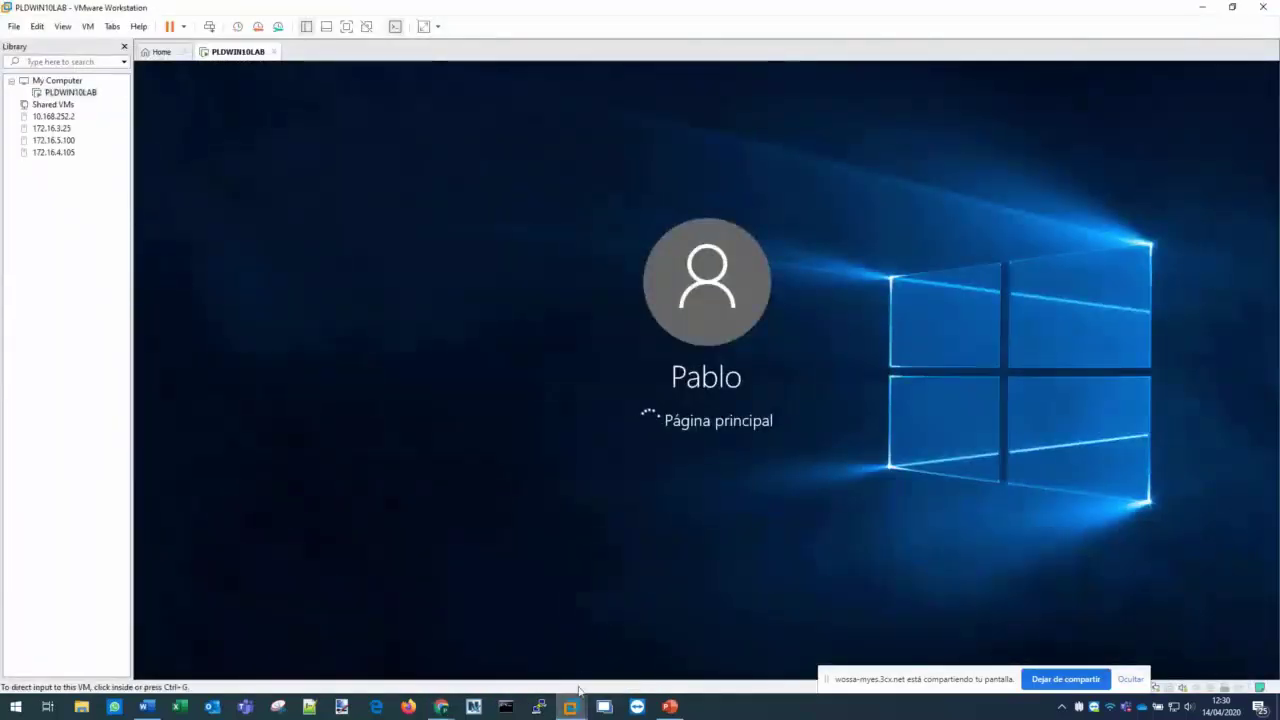
pyautogui.click(569, 706)
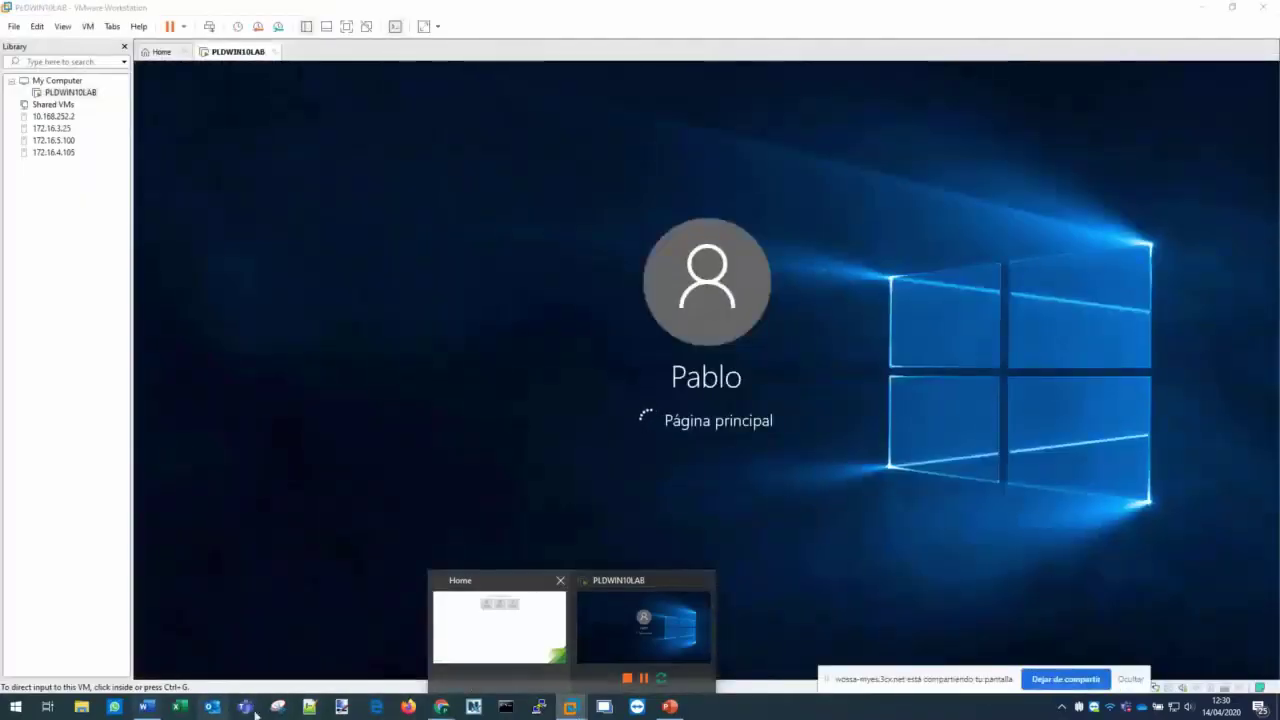
pyautogui.moveTo(441, 706)
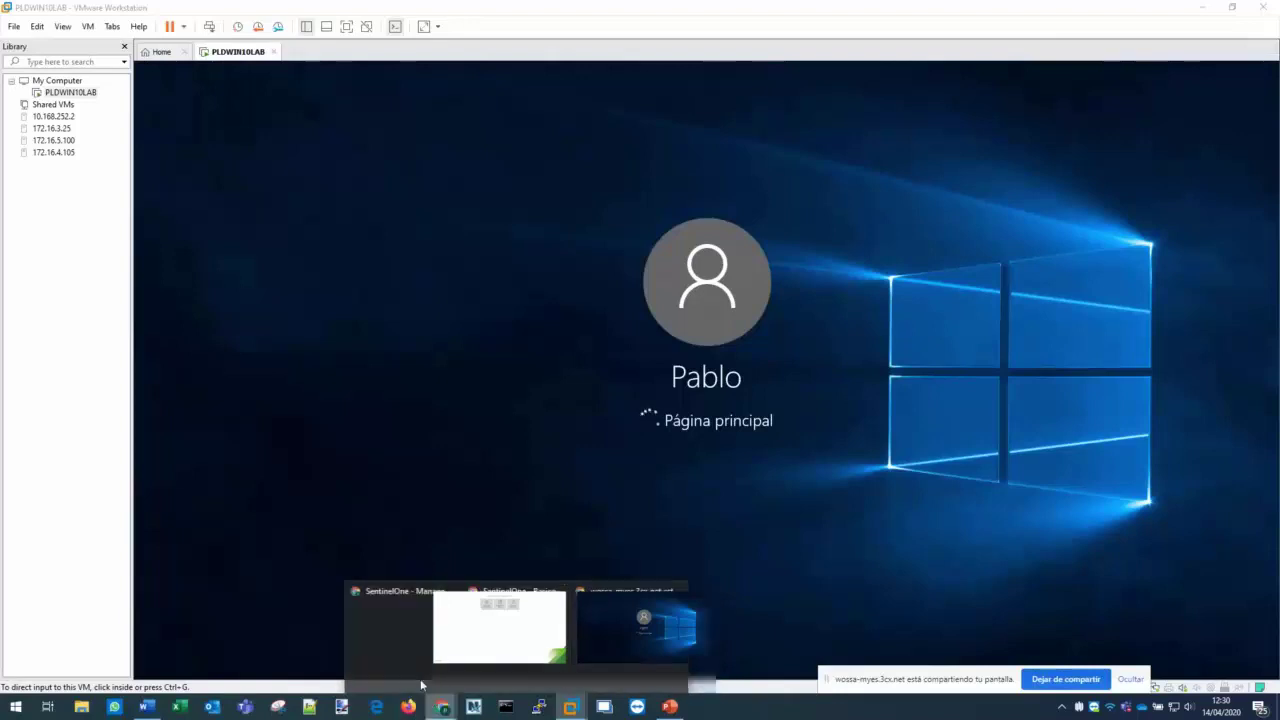
pyautogui.click(330, 640)
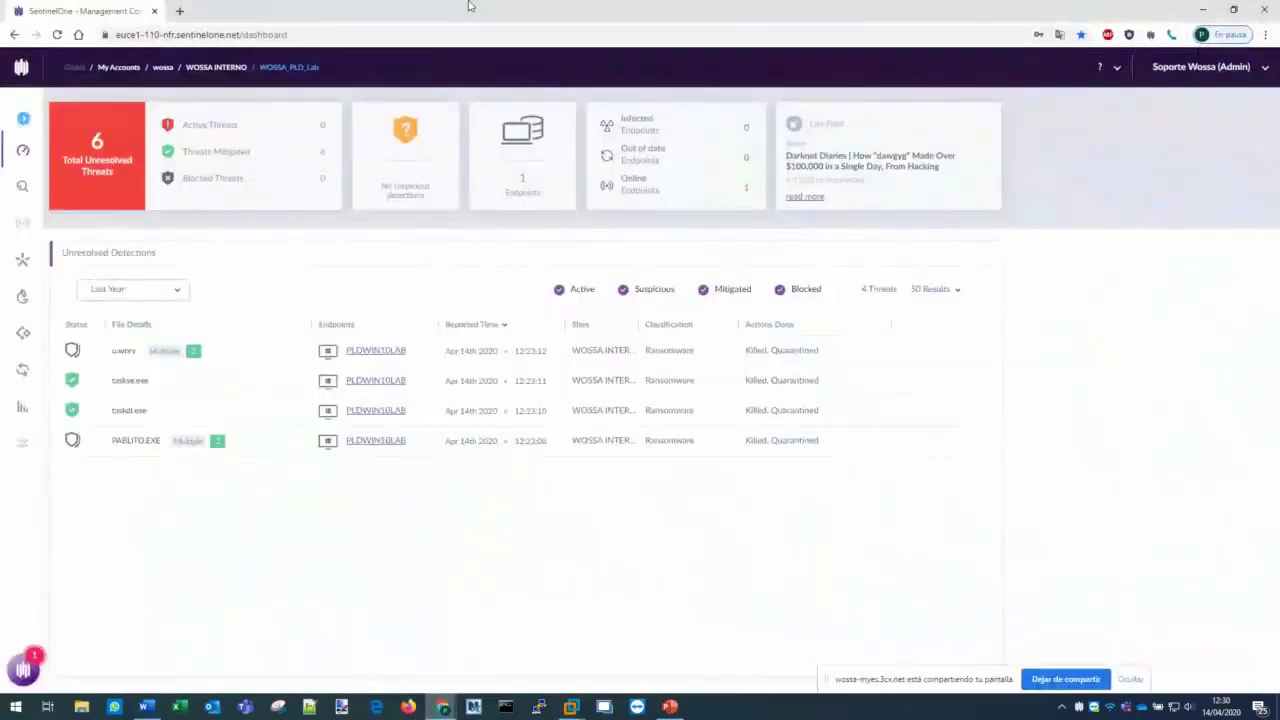
pyautogui.moveTo(470, 8)
pyautogui.mouseDown()
pyautogui.moveTo(500, 20)
pyautogui.moveTo(477, 9)
pyautogui.mouseUp()
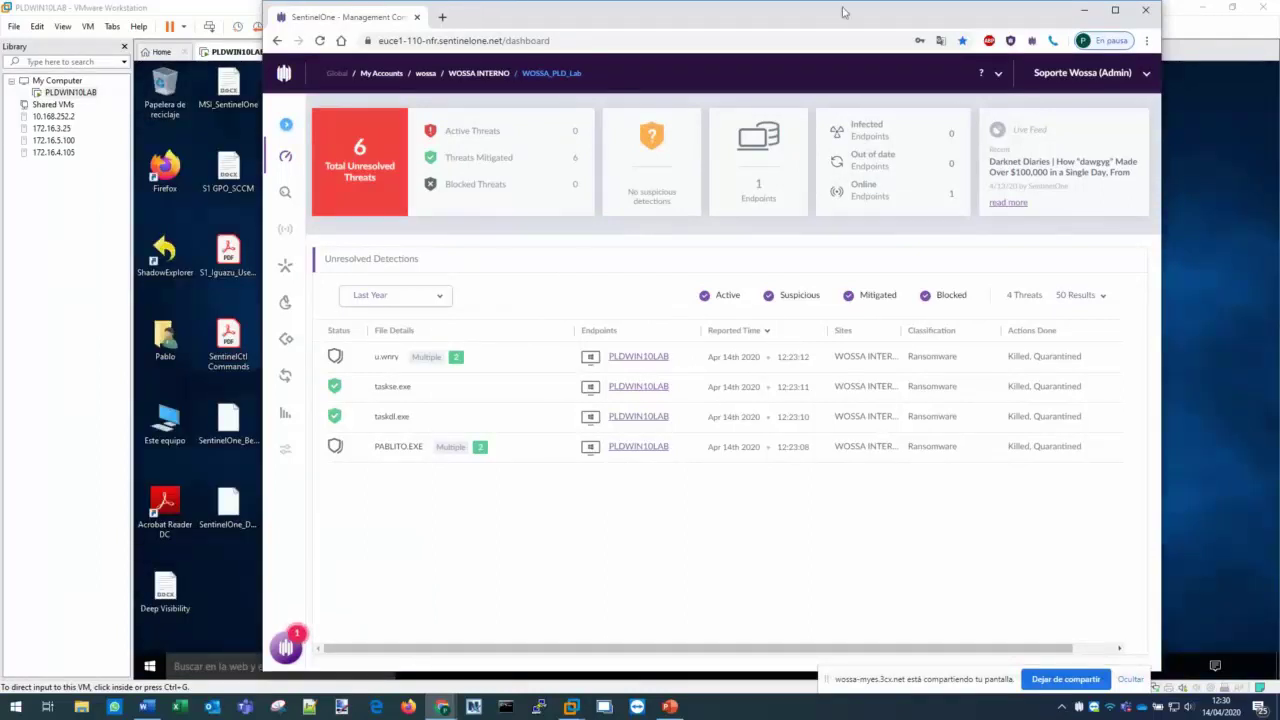
# Minimize the Chrome console, restore and shift it left, then minimize it again to show the VM.
pyautogui.click(1085, 10)
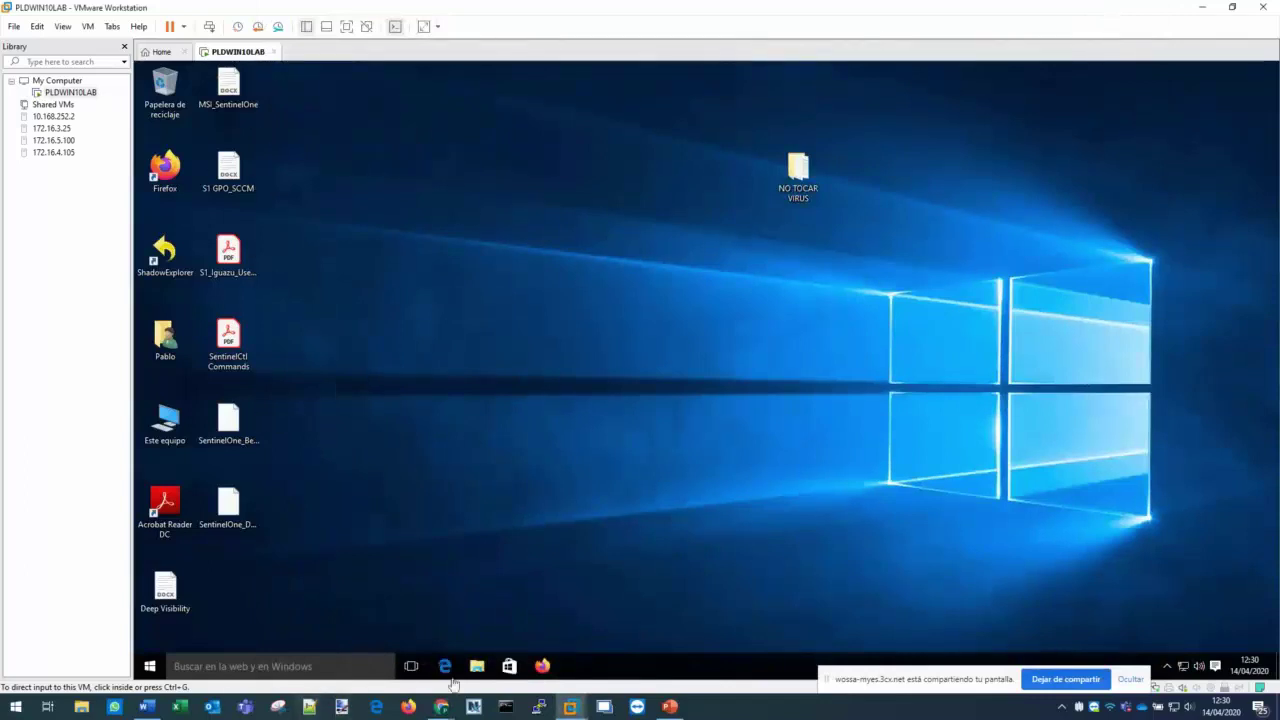
pyautogui.click(455, 711)
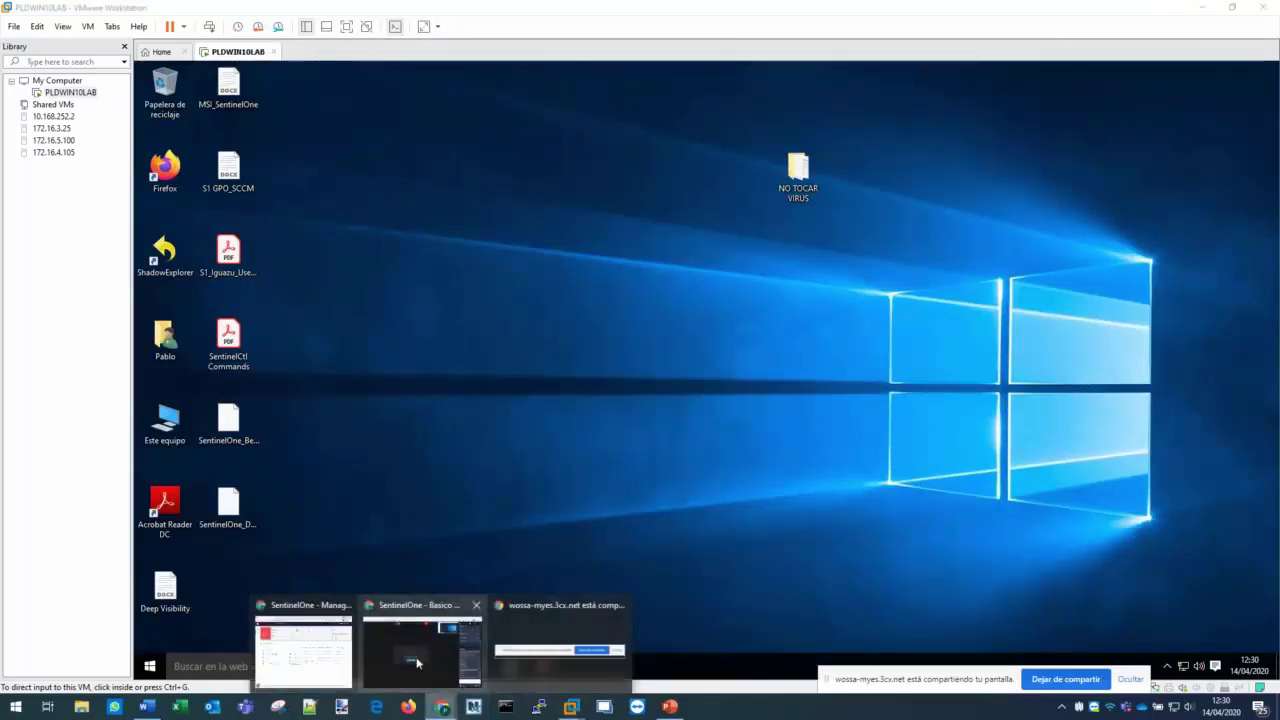
pyautogui.click(316, 651)
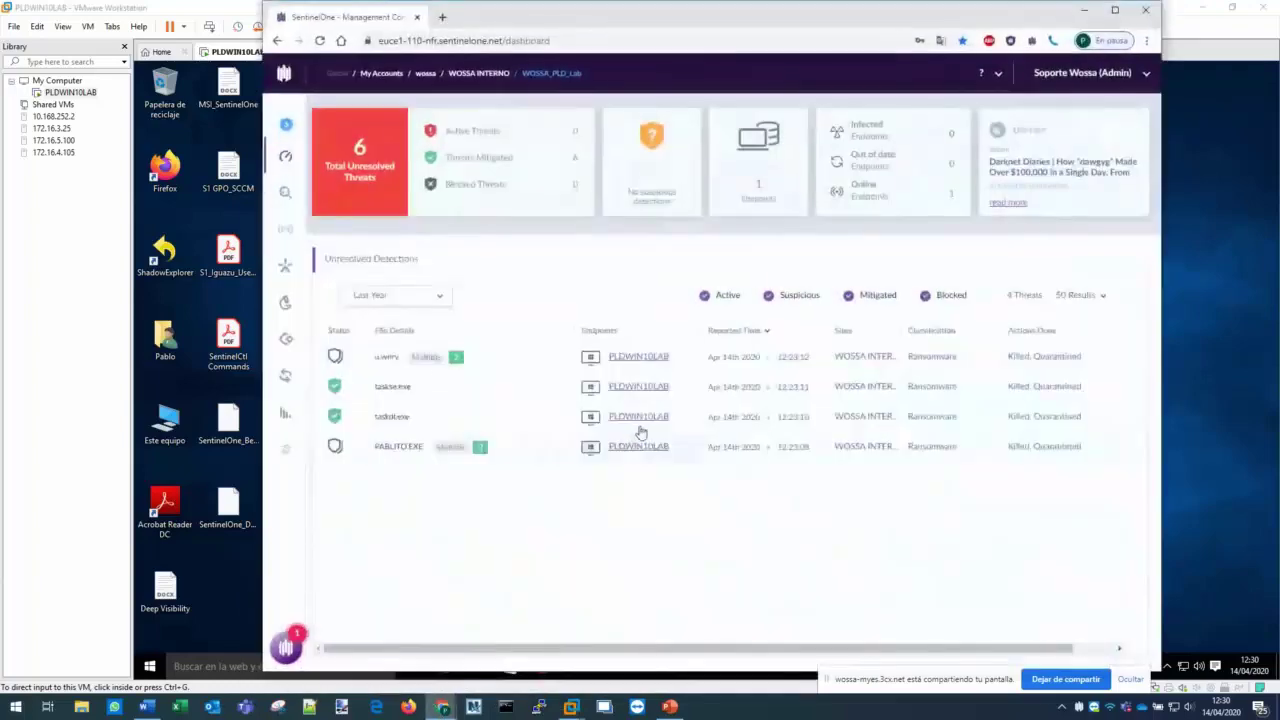
pyautogui.moveTo(833, 12); pyautogui.dragTo(613, 28)
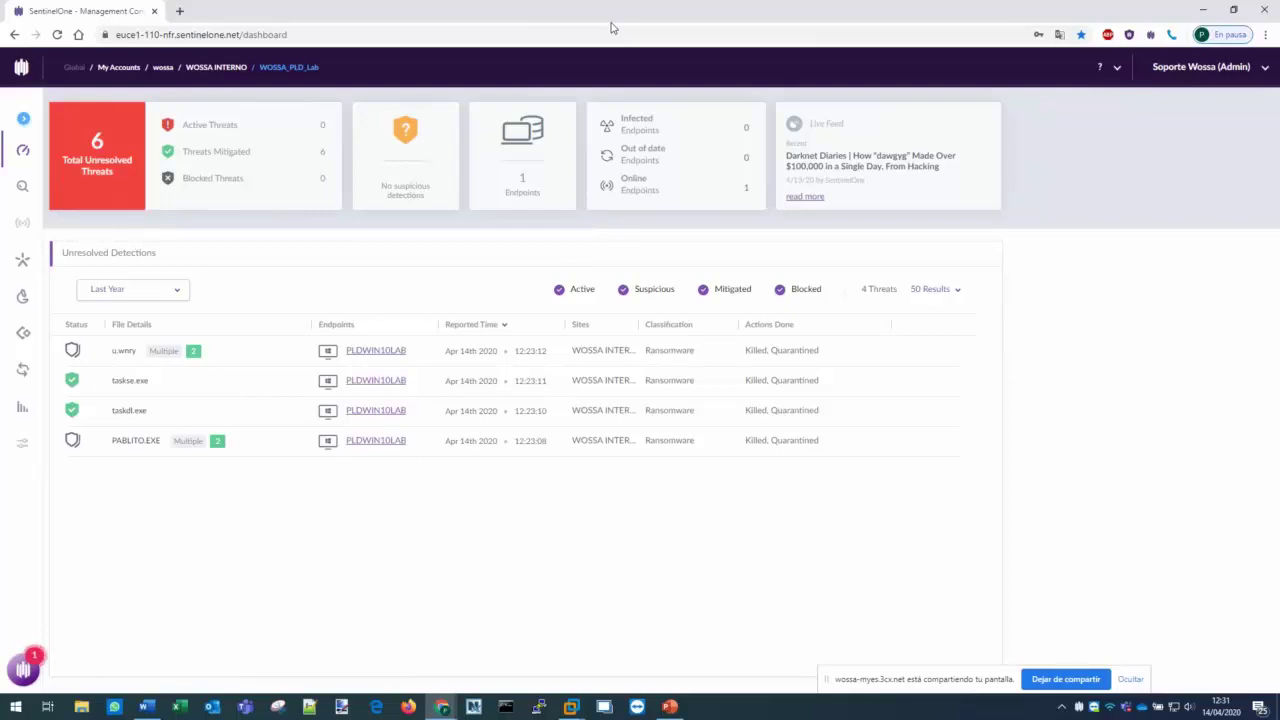
pyautogui.click(1203, 9)
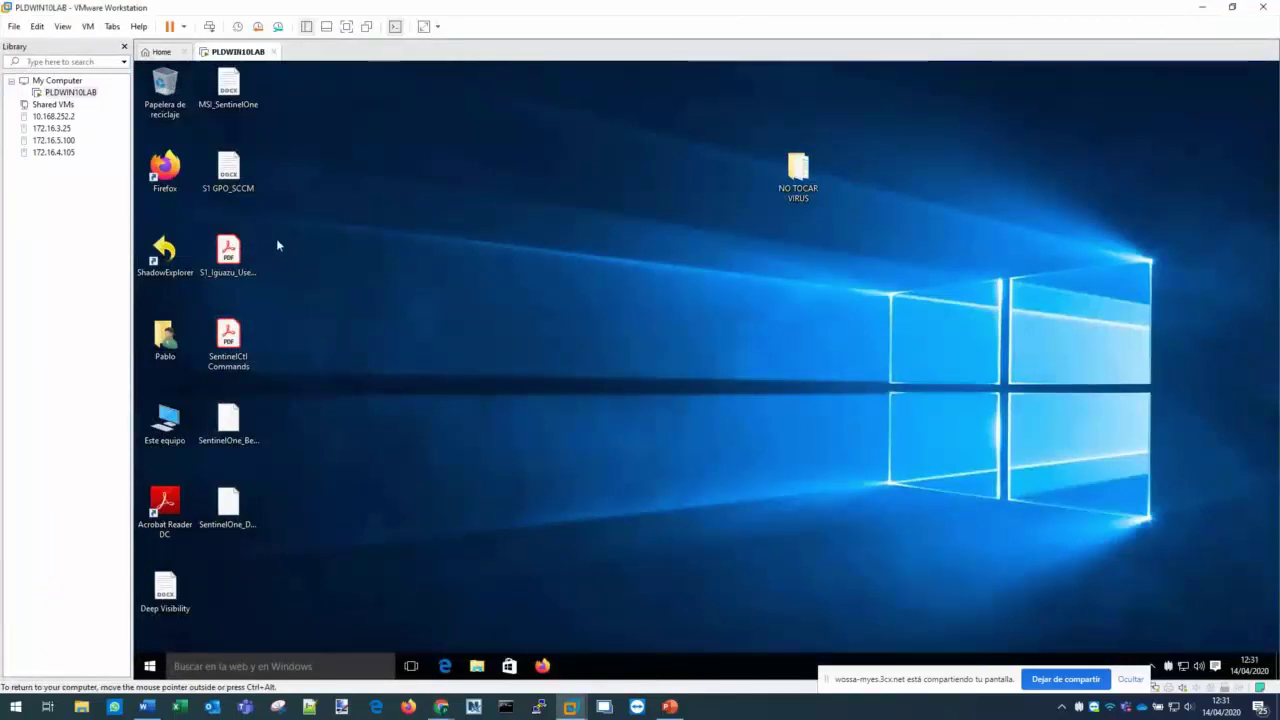
# Launch ShadowExplorer and choose the 14/04/2020 11:04:57 snapshot.
pyautogui.doubleClick(166, 249)
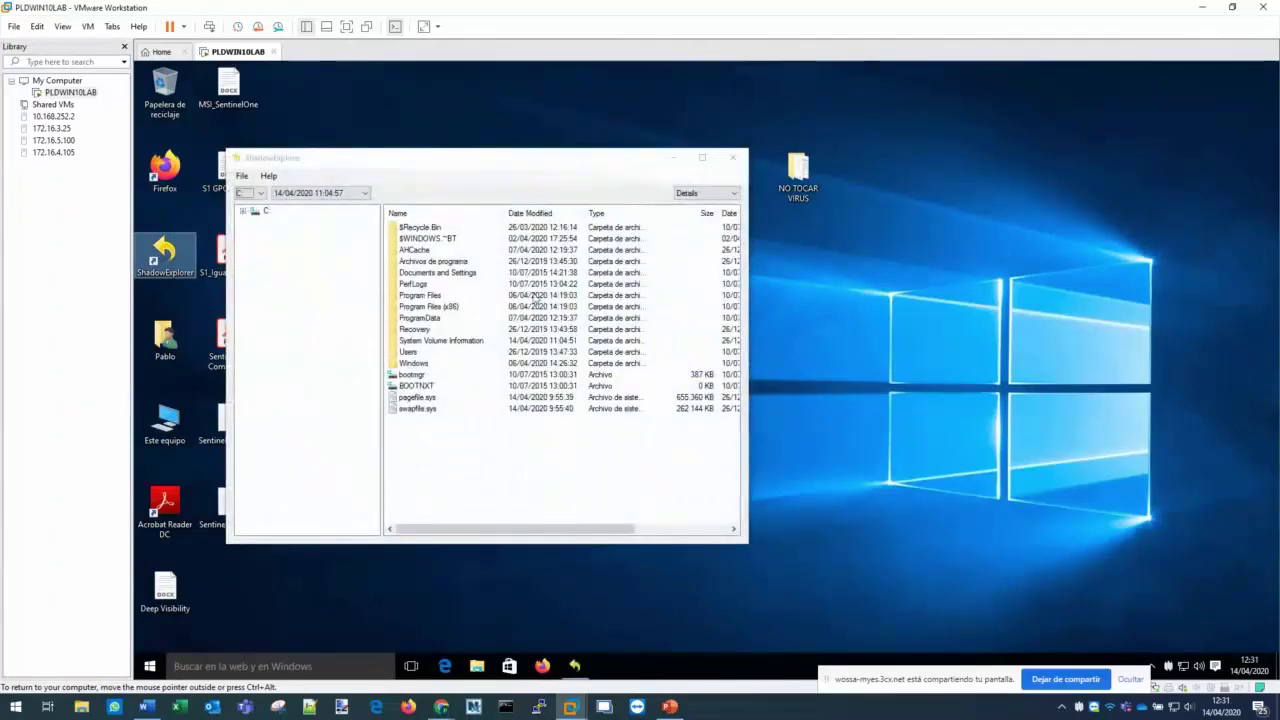
pyautogui.click(338, 193)
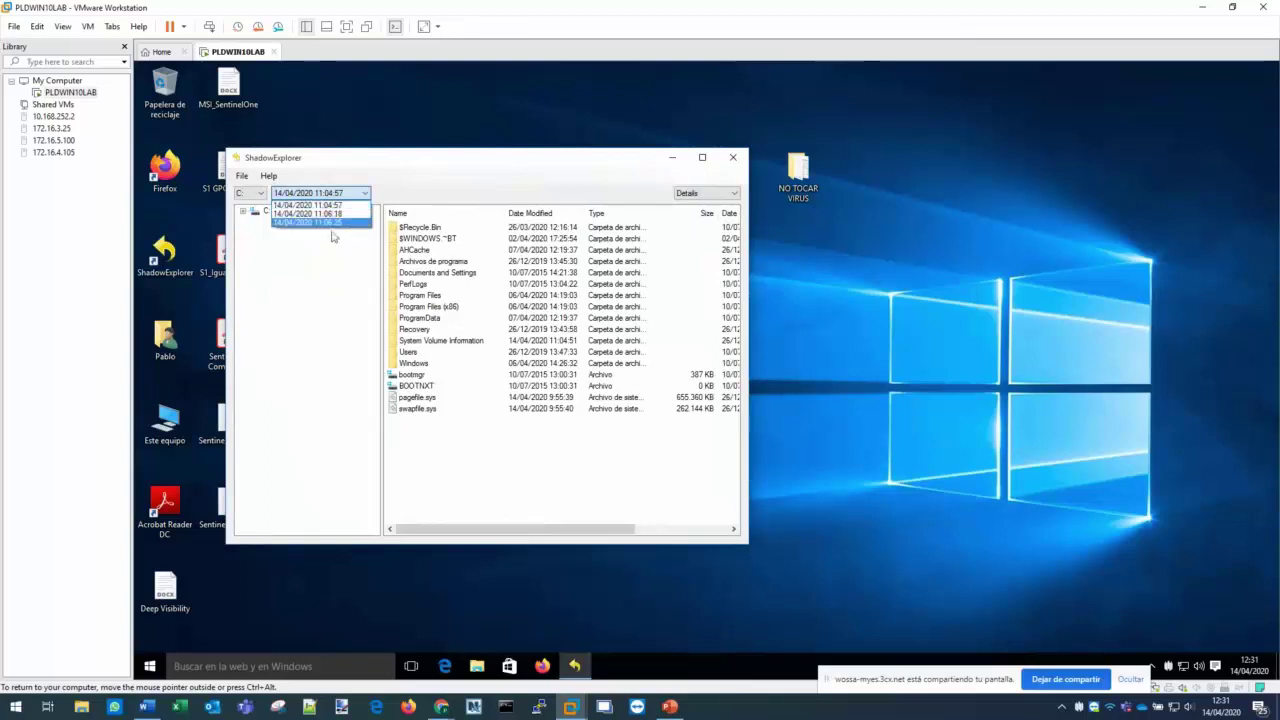
pyautogui.click(312, 165)
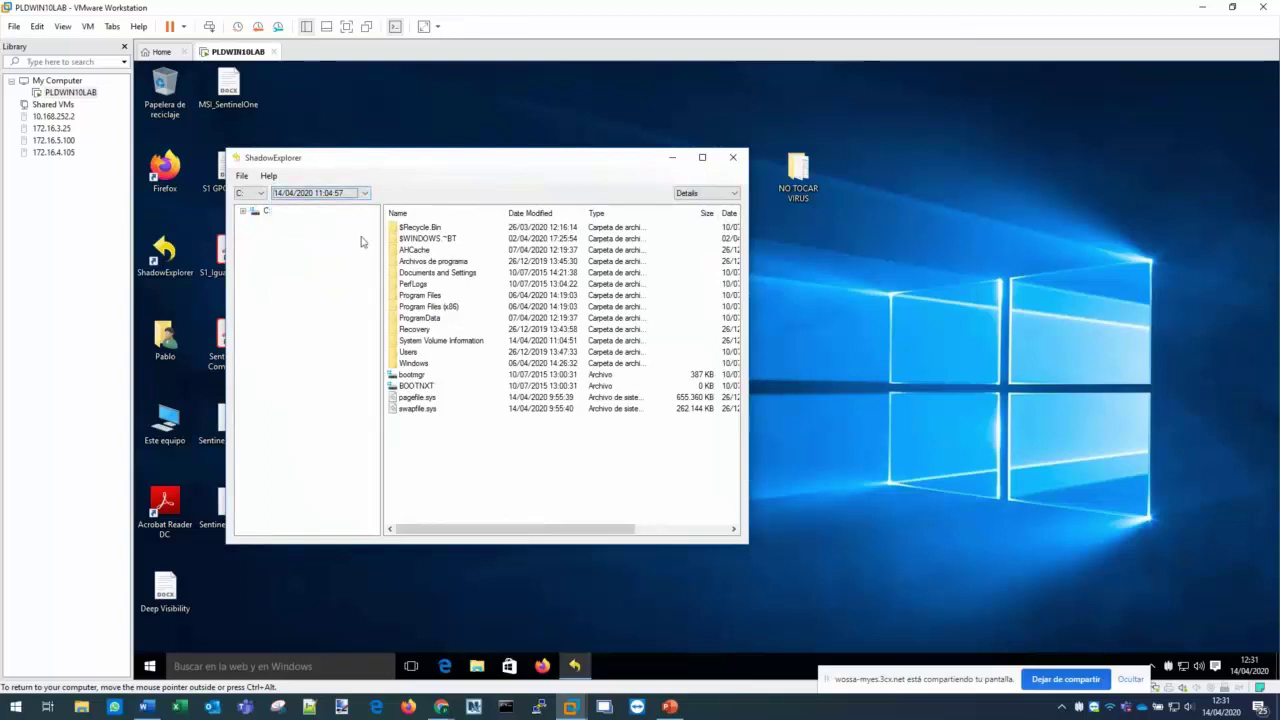
pyautogui.click(303, 196)
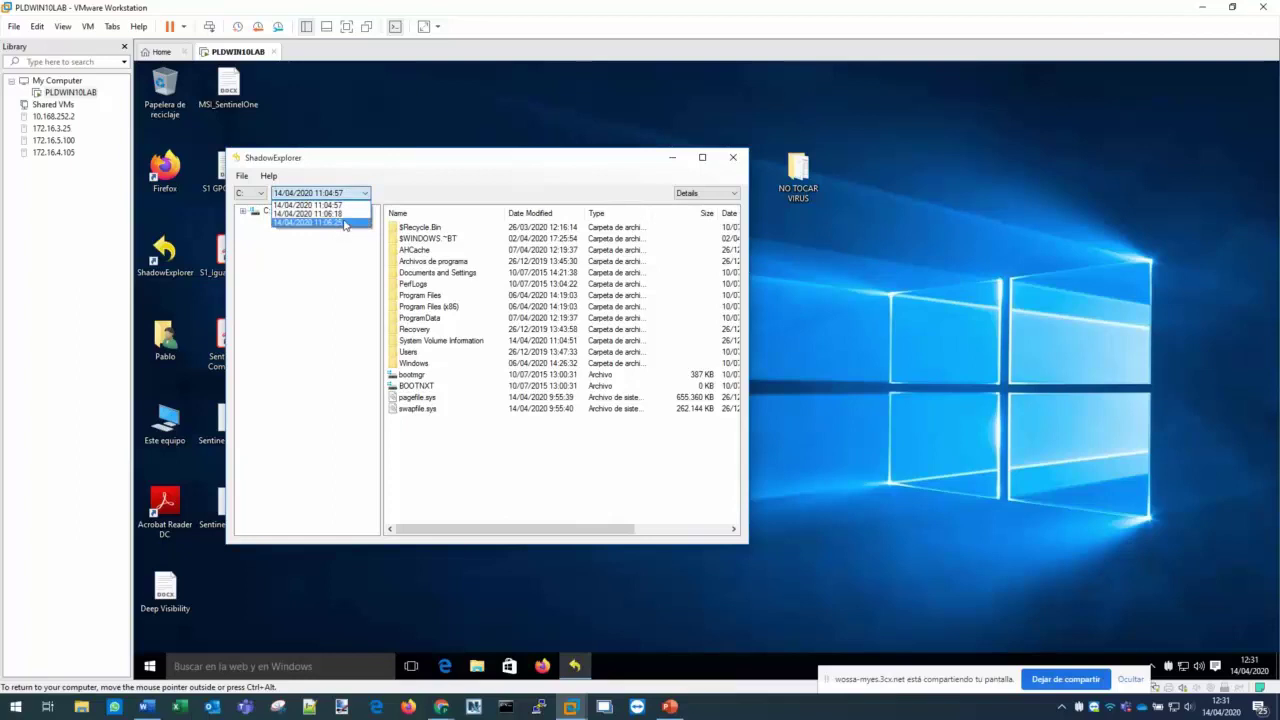
pyautogui.click(347, 206)
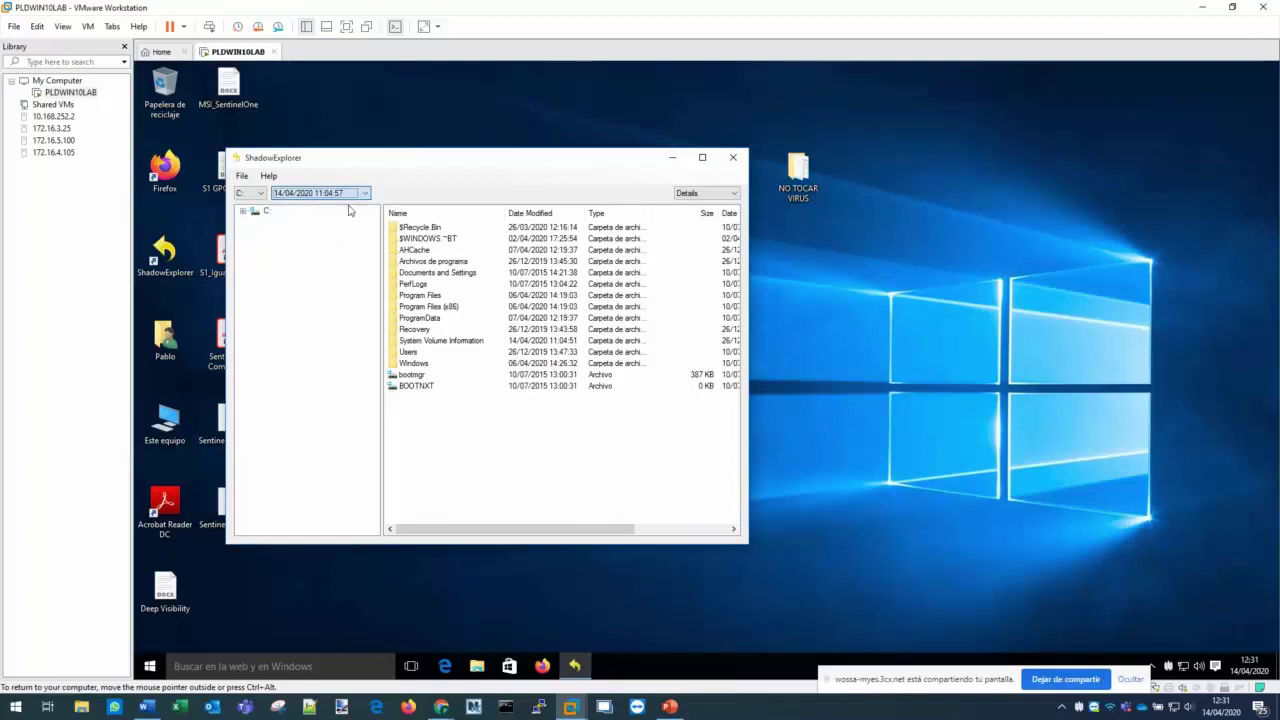
# Browse C:\Users\profile\Desktop in the snapshot and start, then cancel, exporting S1_GPO_SCCM.docx.
pyautogui.click(245, 213)
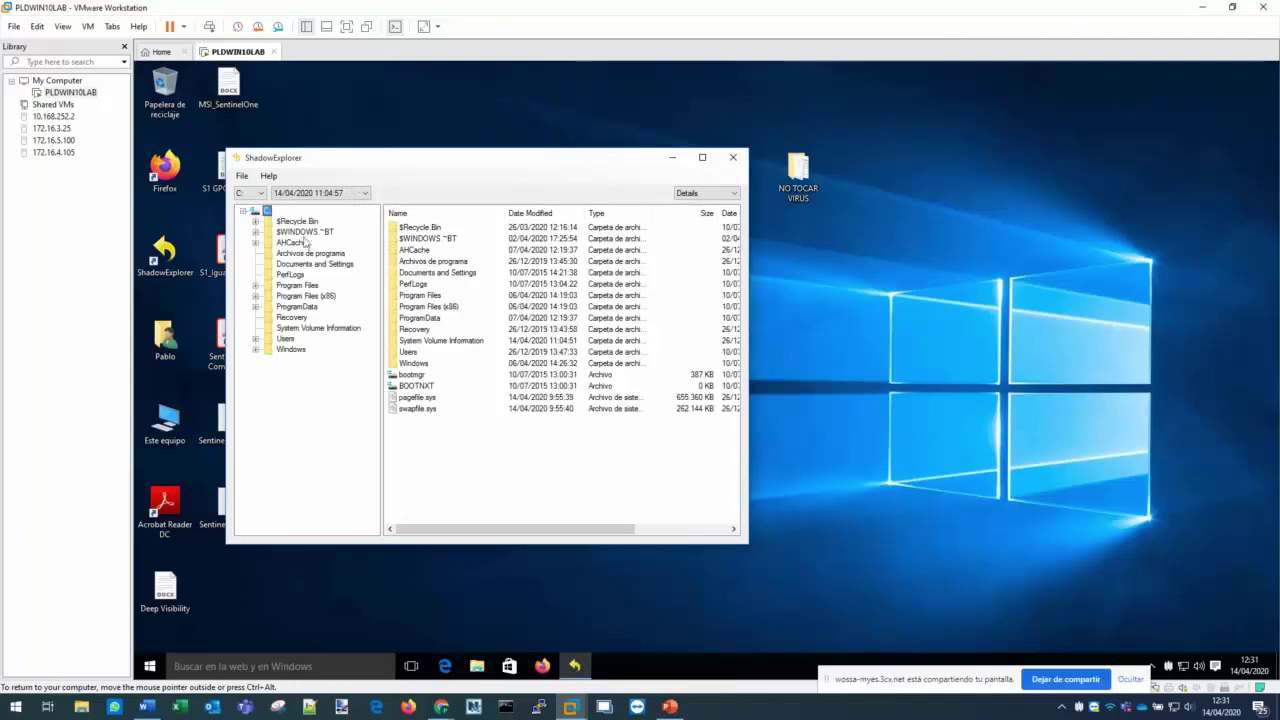
pyautogui.doubleClick(409, 351)
pyautogui.doubleClick(414, 262)
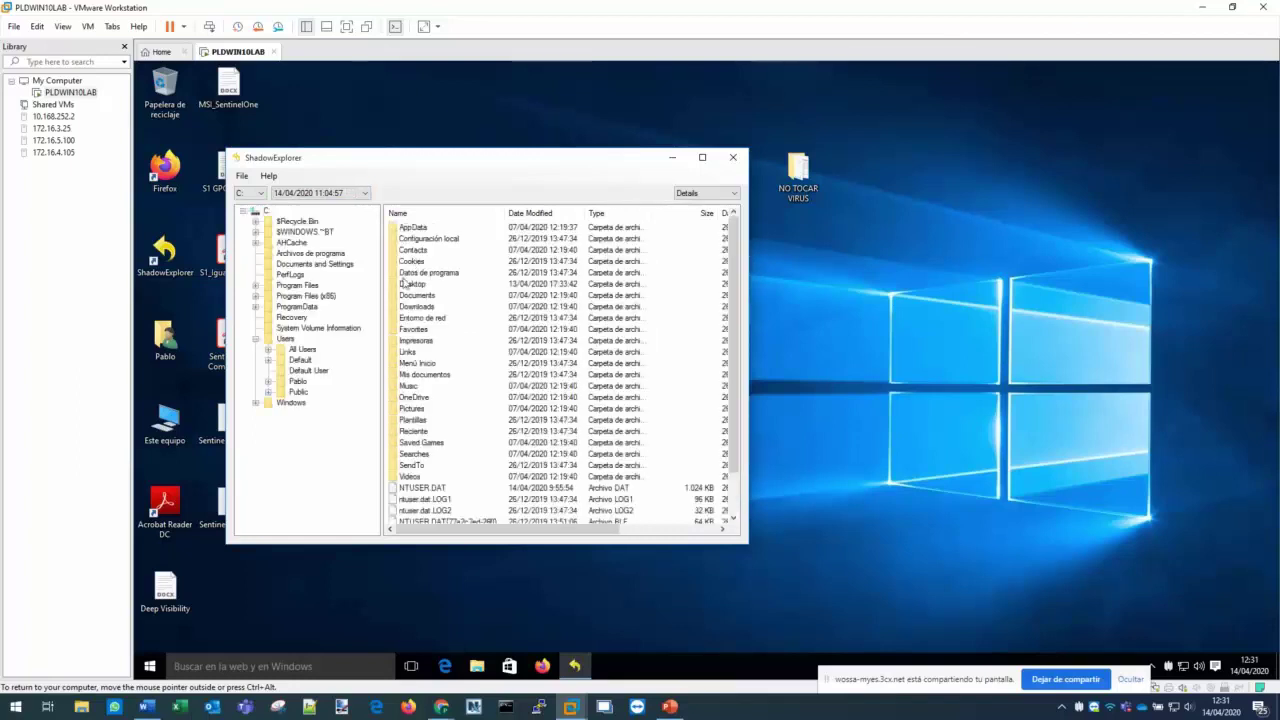
pyautogui.doubleClick(412, 281)
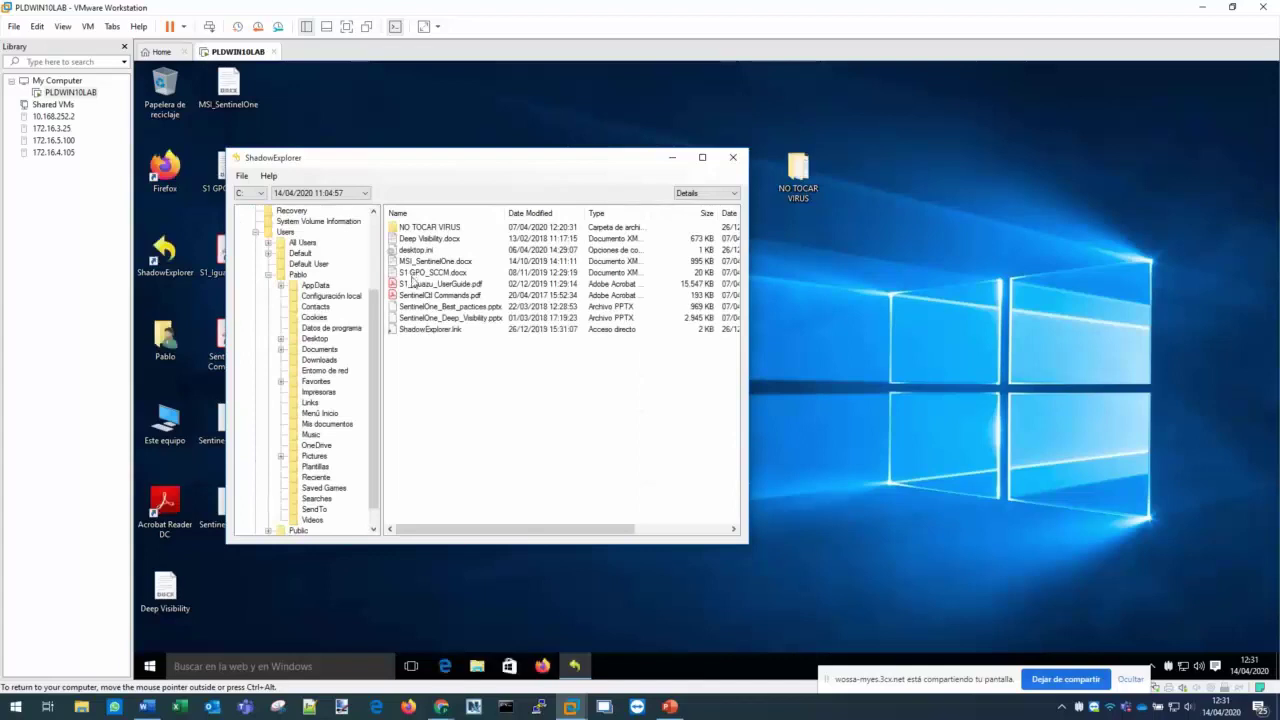
pyautogui.click(418, 273)
pyautogui.rightClick(430, 272)
pyautogui.click(441, 278)
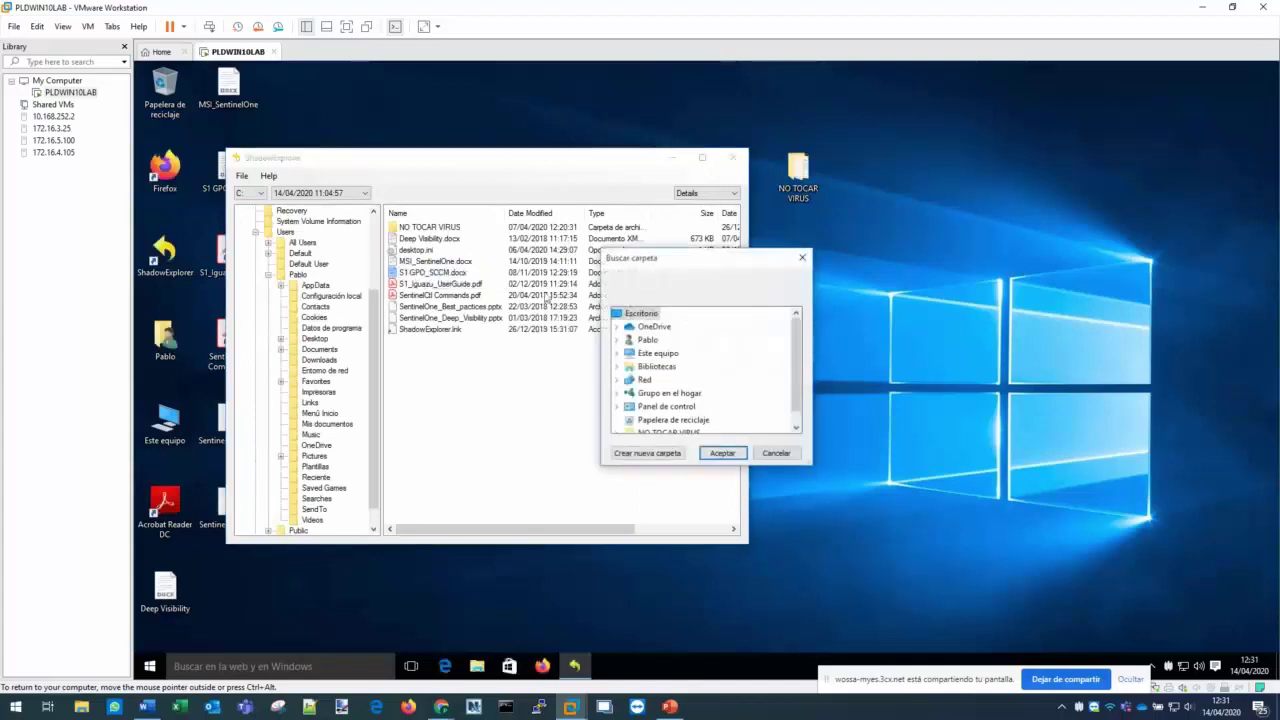
pyautogui.click(806, 251)
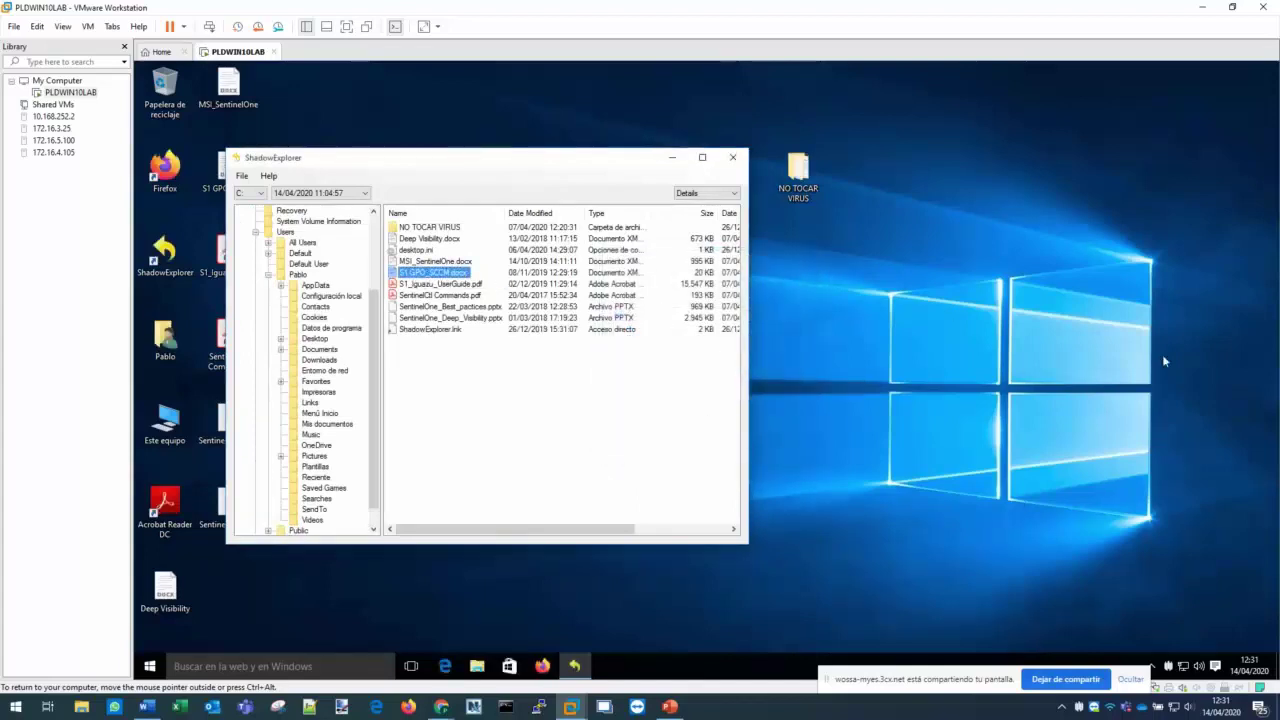
# Move the window, recheck the snapshot list keeping 11:04:57, and close ShadowExplorer.
pyautogui.moveTo(640, 157); pyautogui.dragTo(751, 180)
pyautogui.click(476, 215)
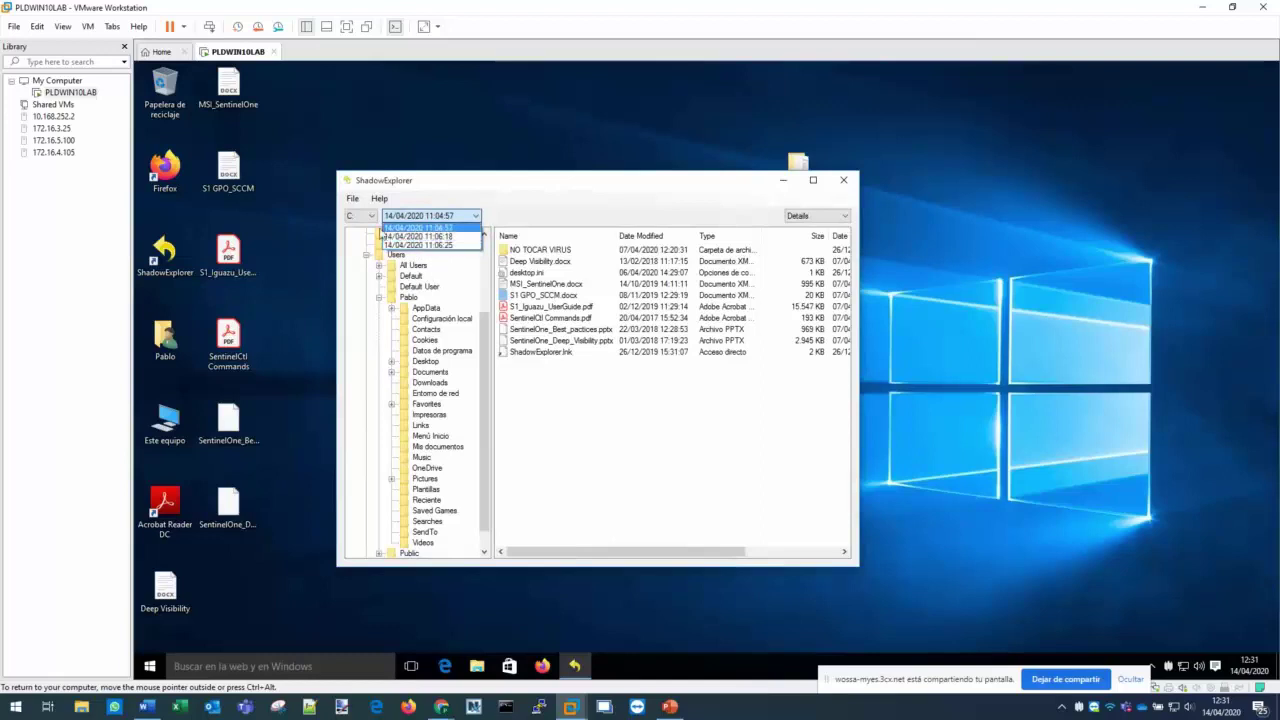
pyautogui.click(372, 220)
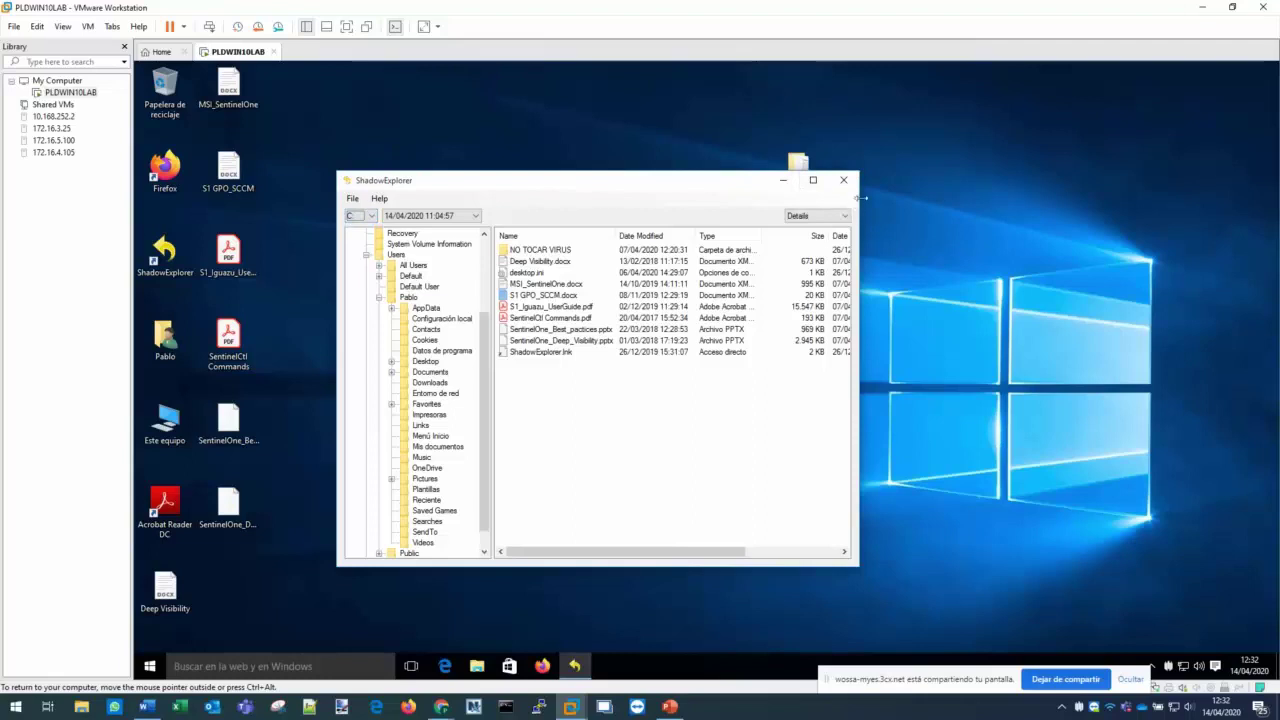
pyautogui.click(843, 180)
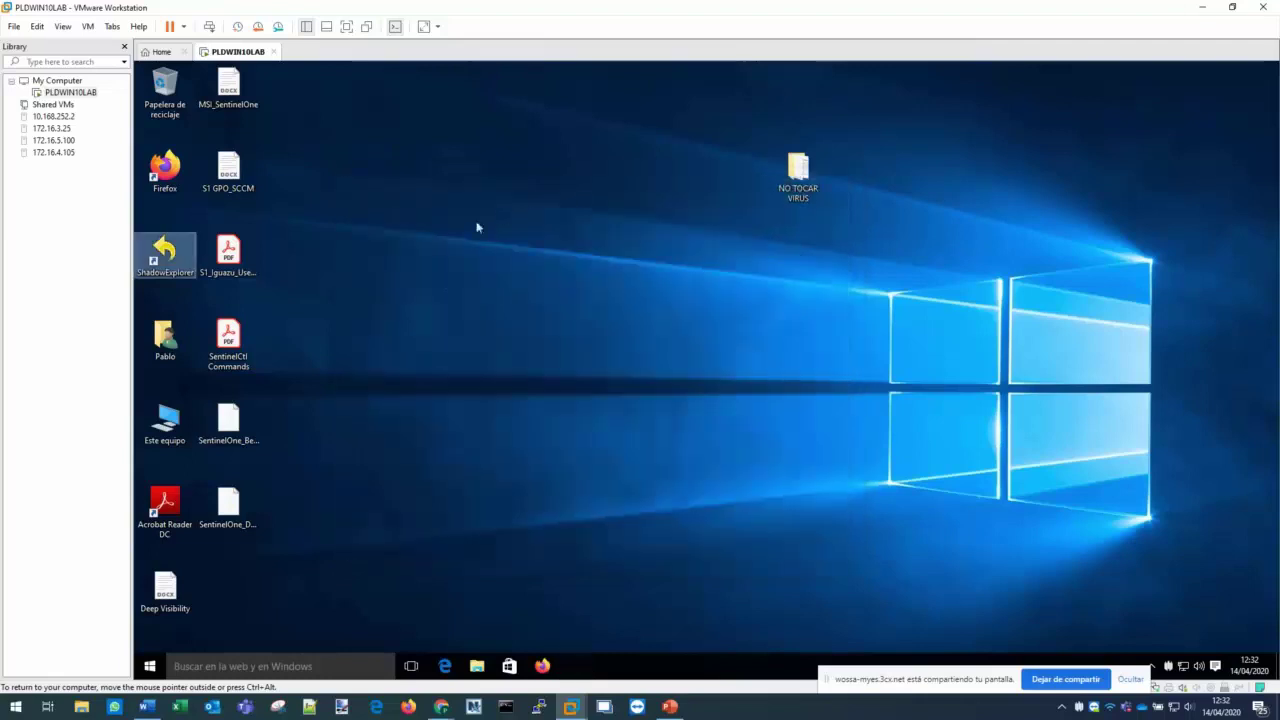
# Open SentinelCtl Commands.pdf from the desktop and dismiss Acrobat's welcome message.
pyautogui.click(520, 288)
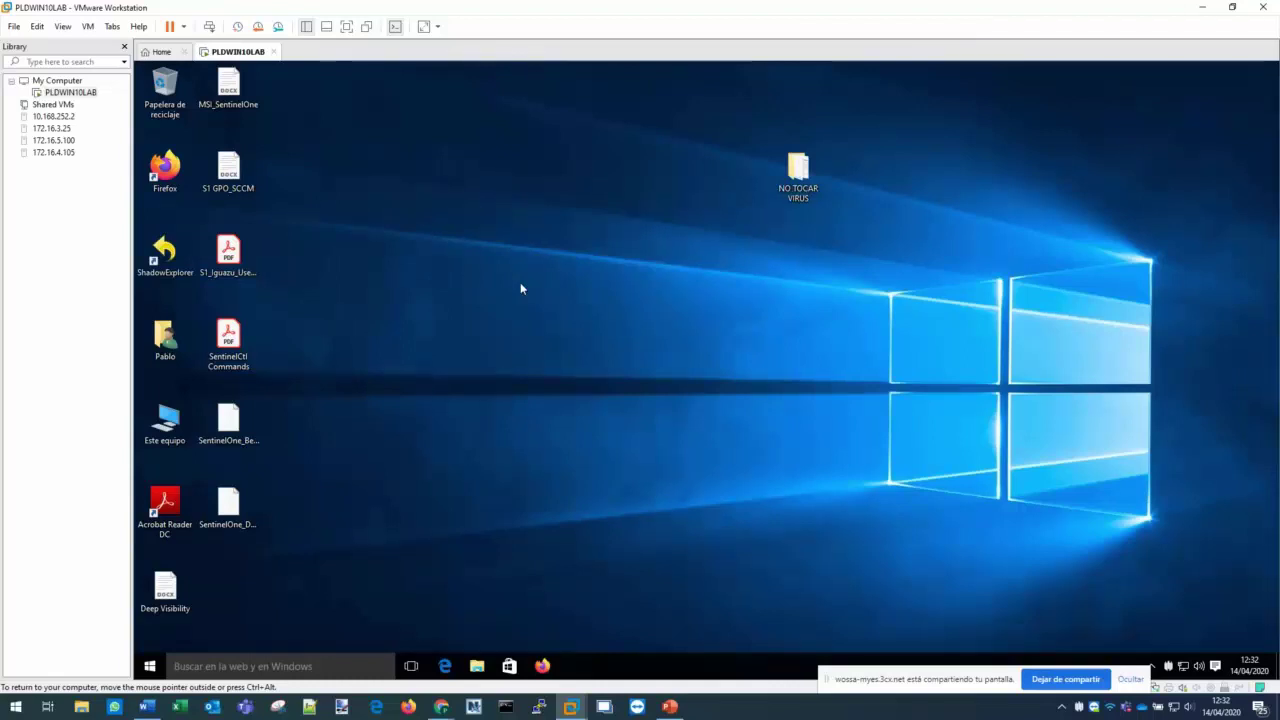
pyautogui.doubleClick(230, 338)
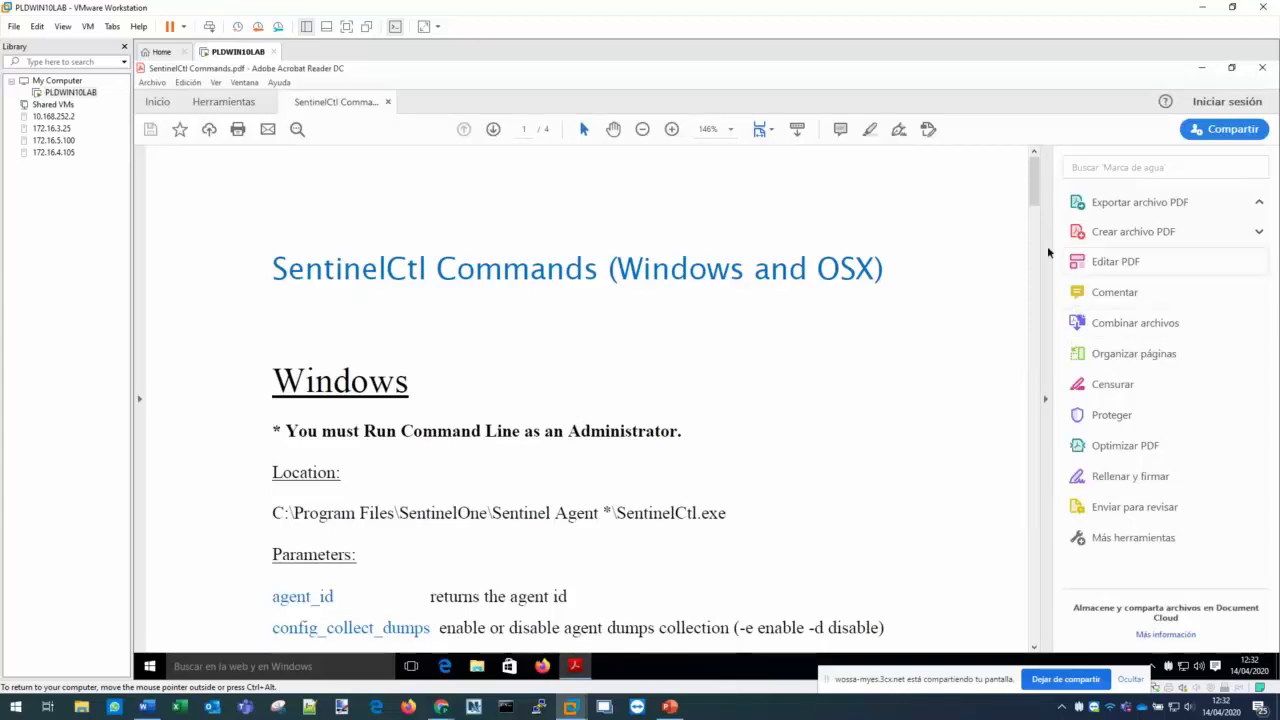
pyautogui.moveTo(1038, 199); pyautogui.dragTo(1040, 253)
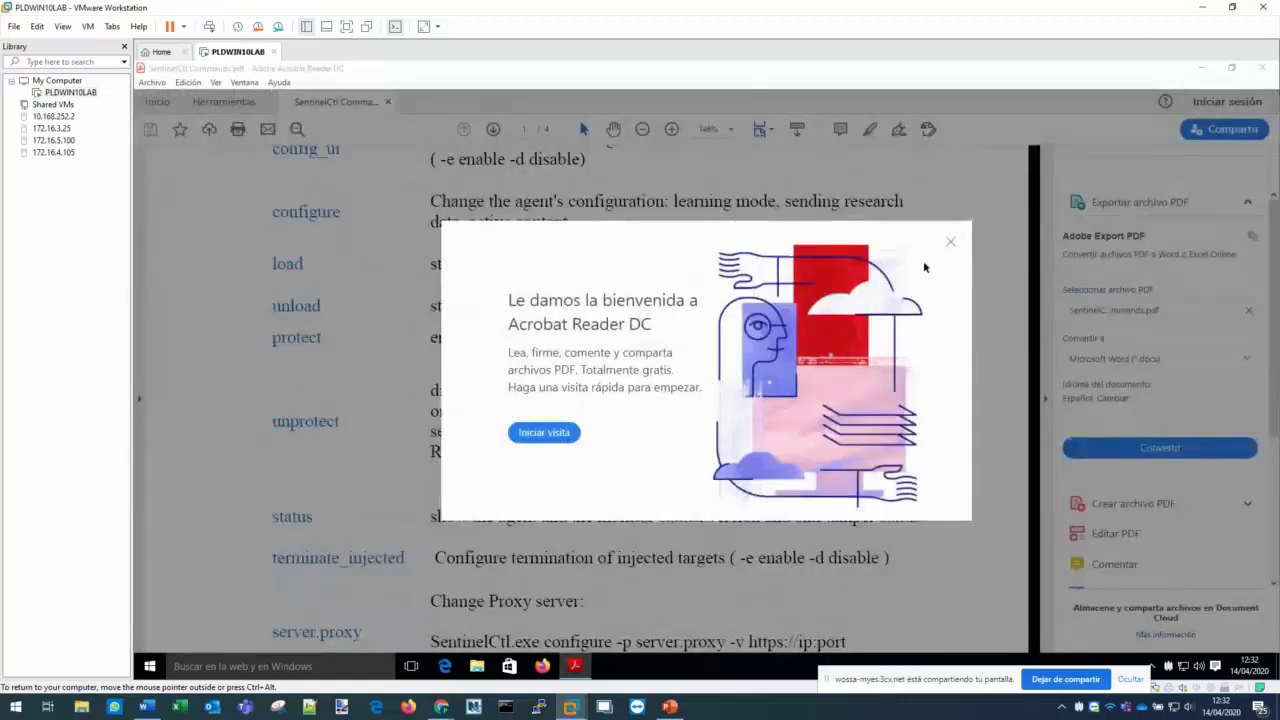
pyautogui.click(950, 242)
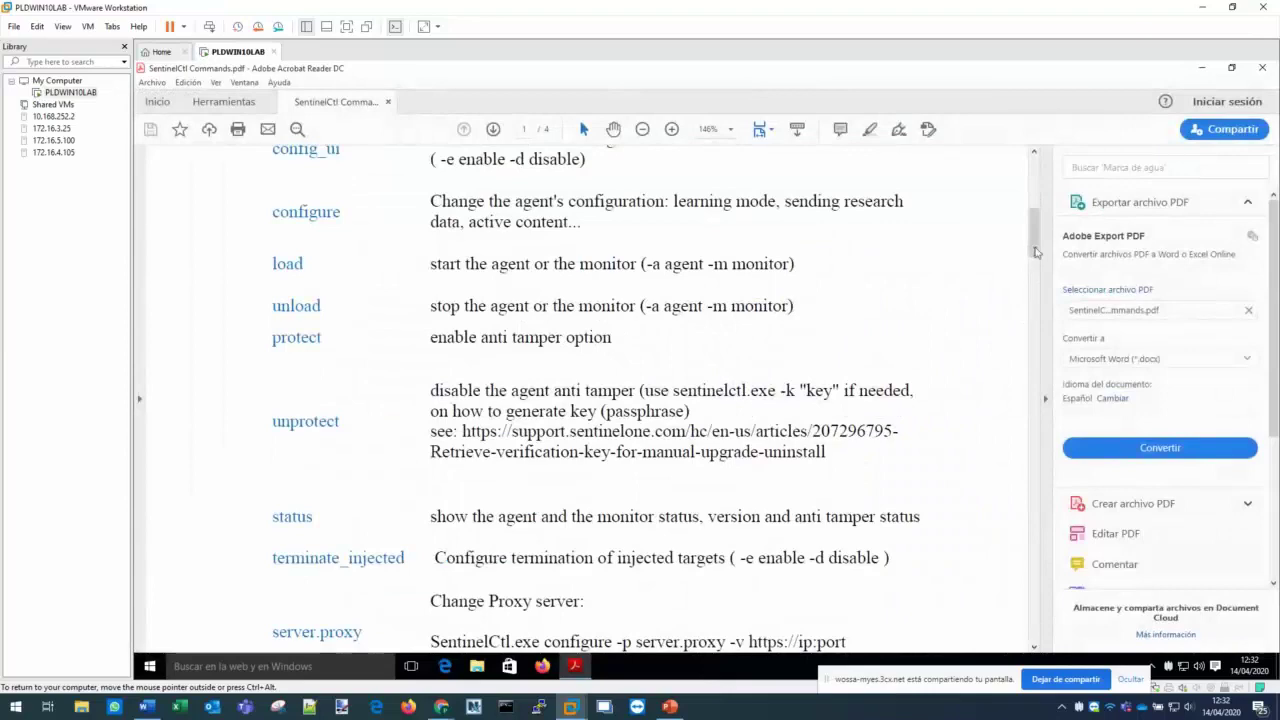
# Scroll through to page 4's sentinelctl command table and the anti-tampering unprotect passphrase command.
pyautogui.moveTo(1036, 252); pyautogui.dragTo(1040, 393)
pyautogui.moveTo(1040, 428); pyautogui.dragTo(1040, 633)
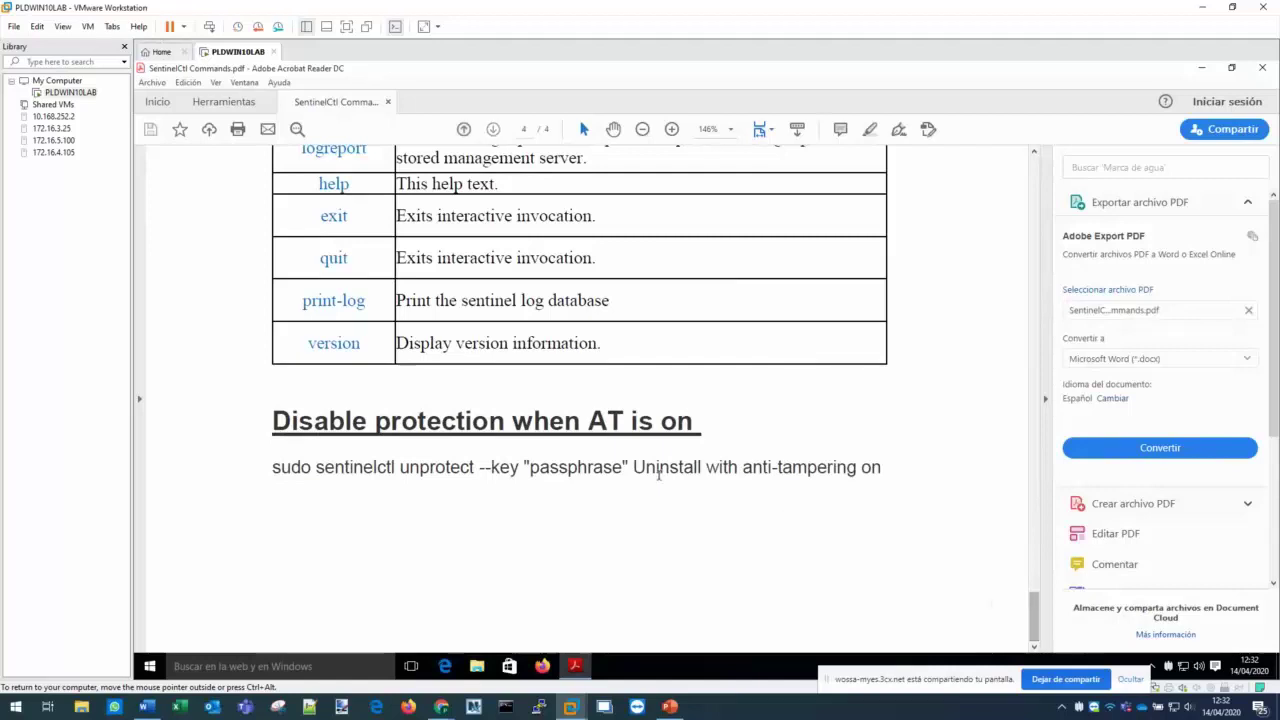
pyautogui.doubleClick(607, 470)
pyautogui.click(777, 566)
pyautogui.scroll(3, 899, 465)
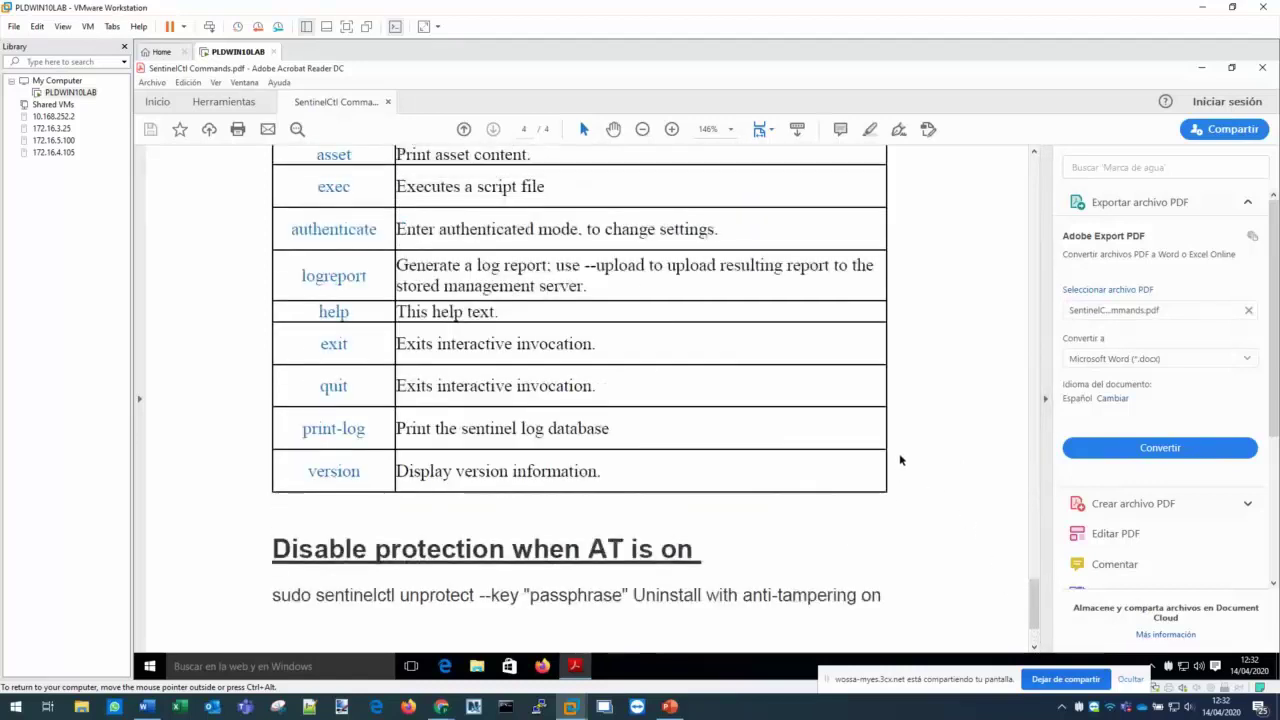
pyautogui.scroll(2, 899, 460)
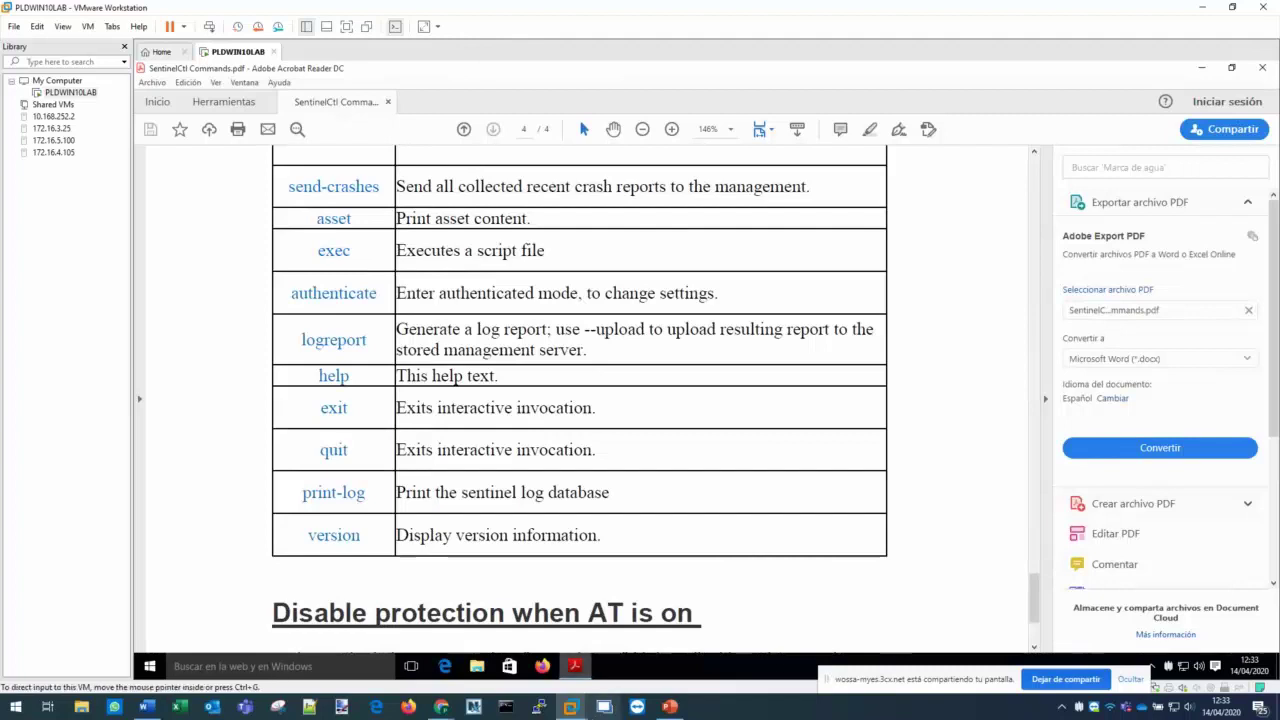
# Close Acrobat Reader and clear the desktop selection on PLDWIN10LAB.
pyautogui.click(1262, 68)
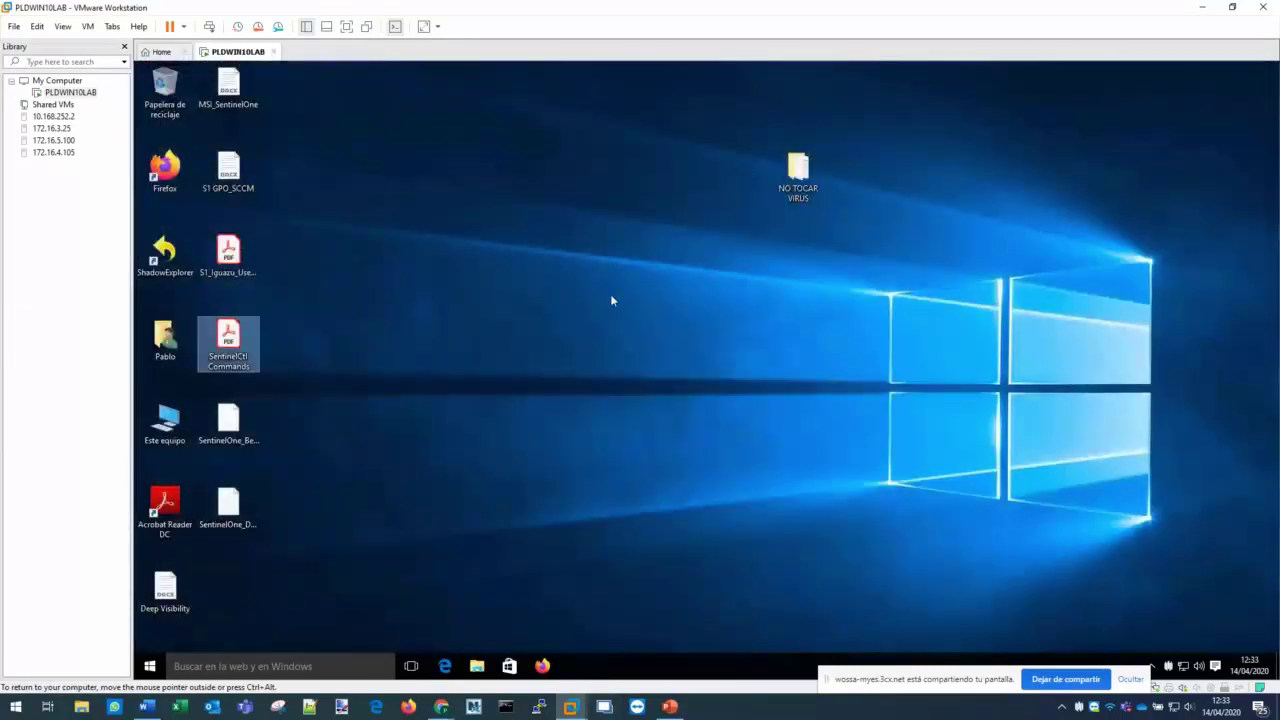
pyautogui.click(610, 296)
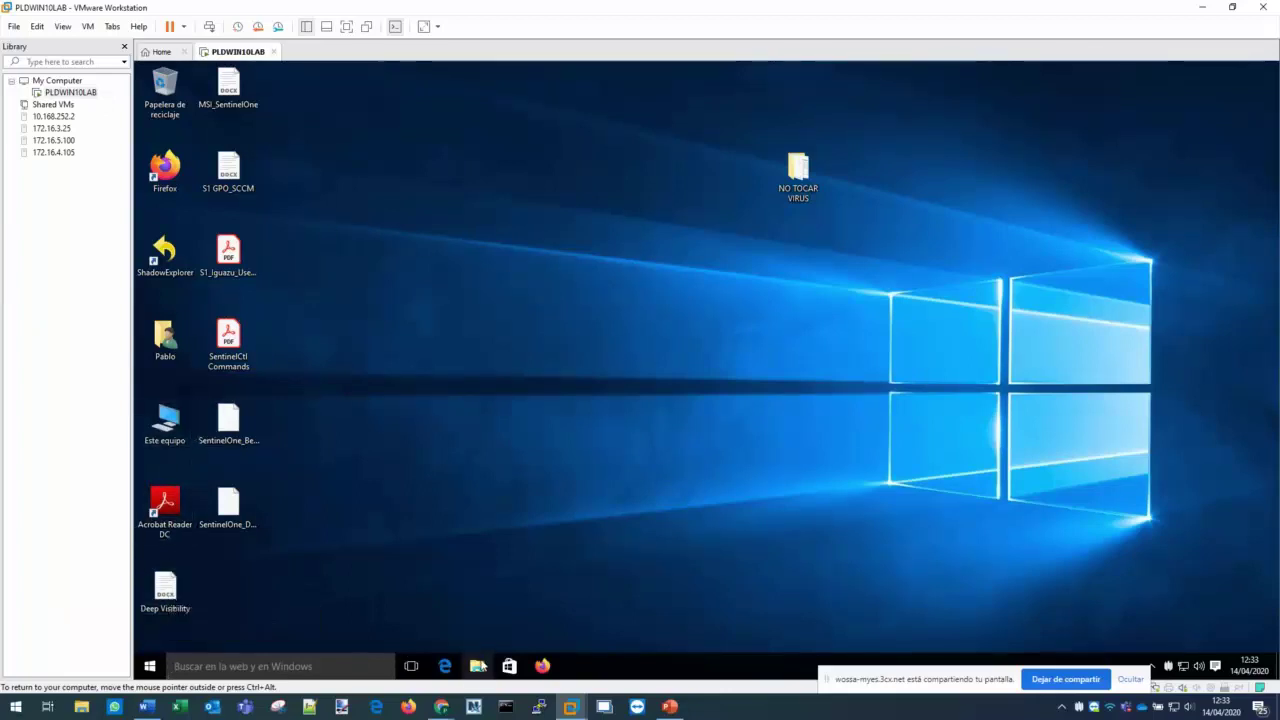
# Browse C:\Archivos de programa\SentinelOne to the Sentinel Agent 4.0.3.53 folder in File Explorer.
pyautogui.click(478, 666)
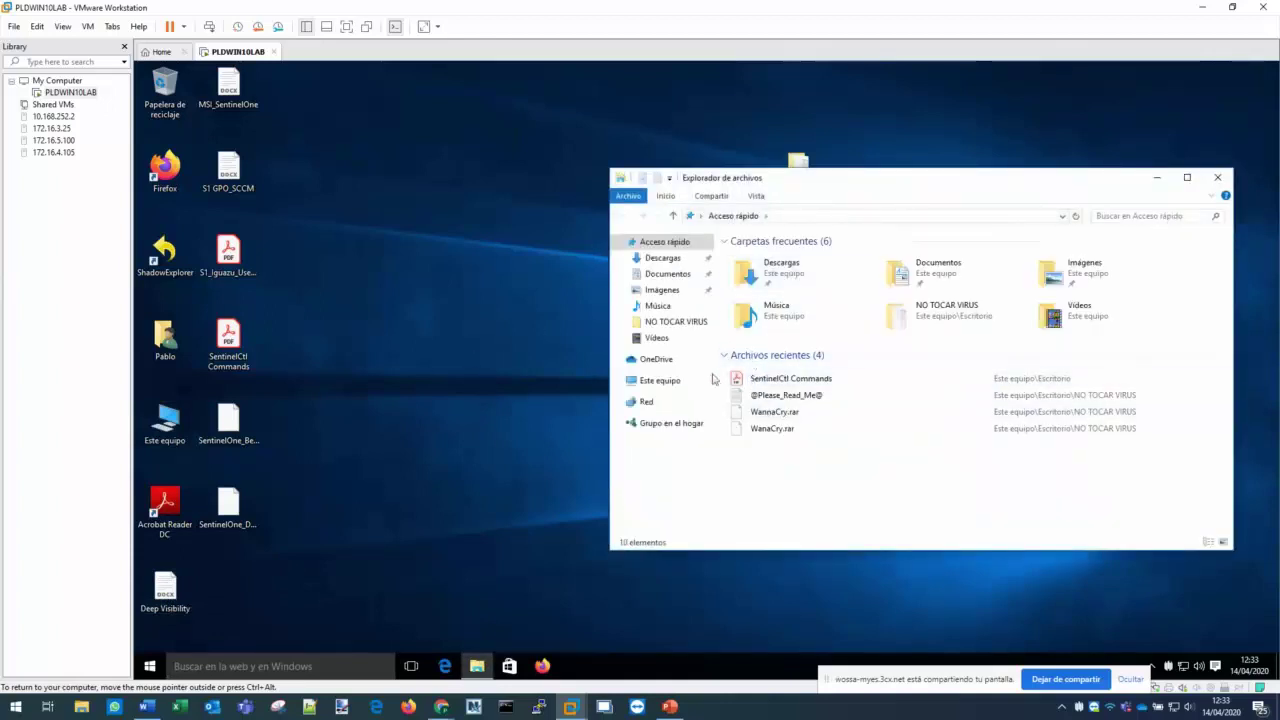
pyautogui.click(657, 381)
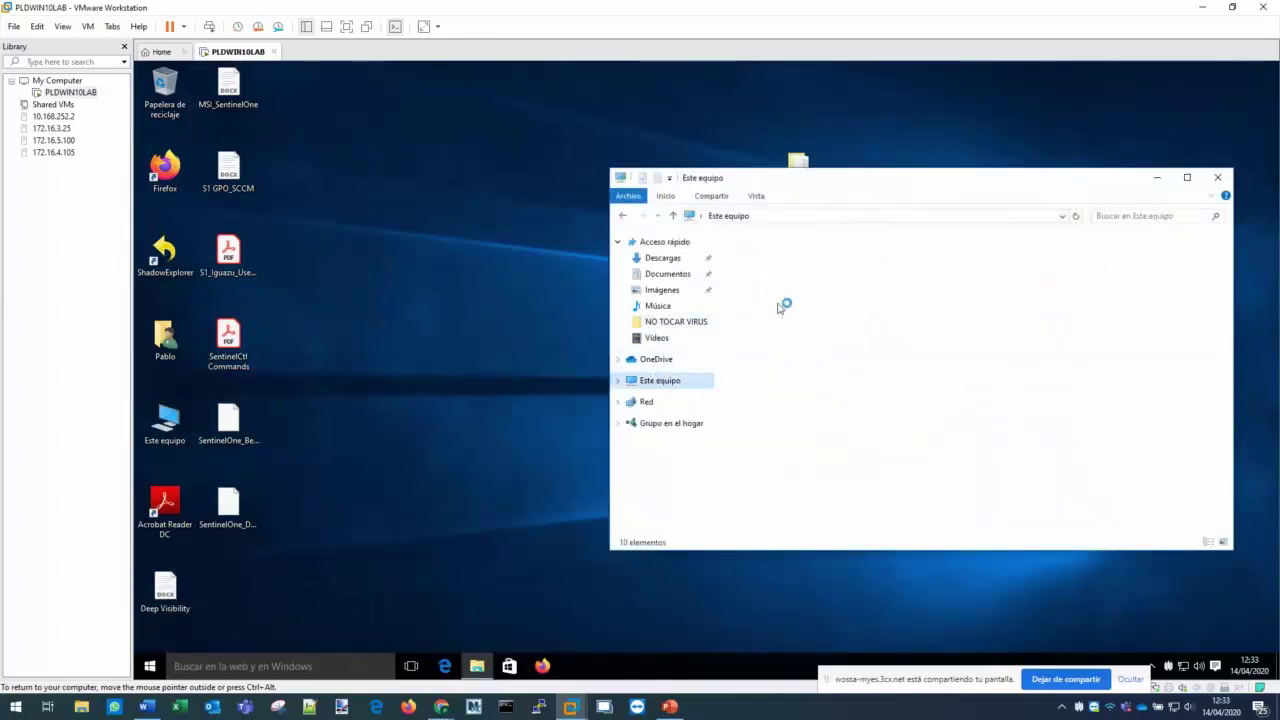
pyautogui.doubleClick(784, 351)
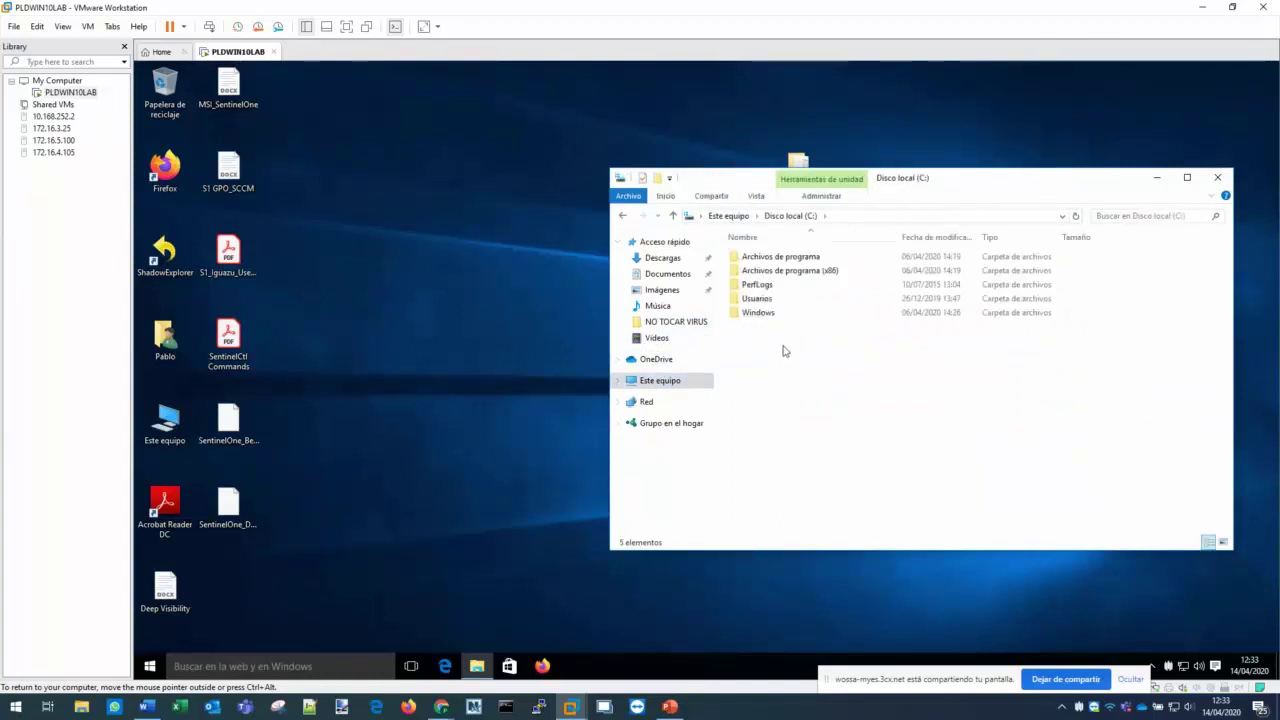
pyautogui.doubleClick(802, 271)
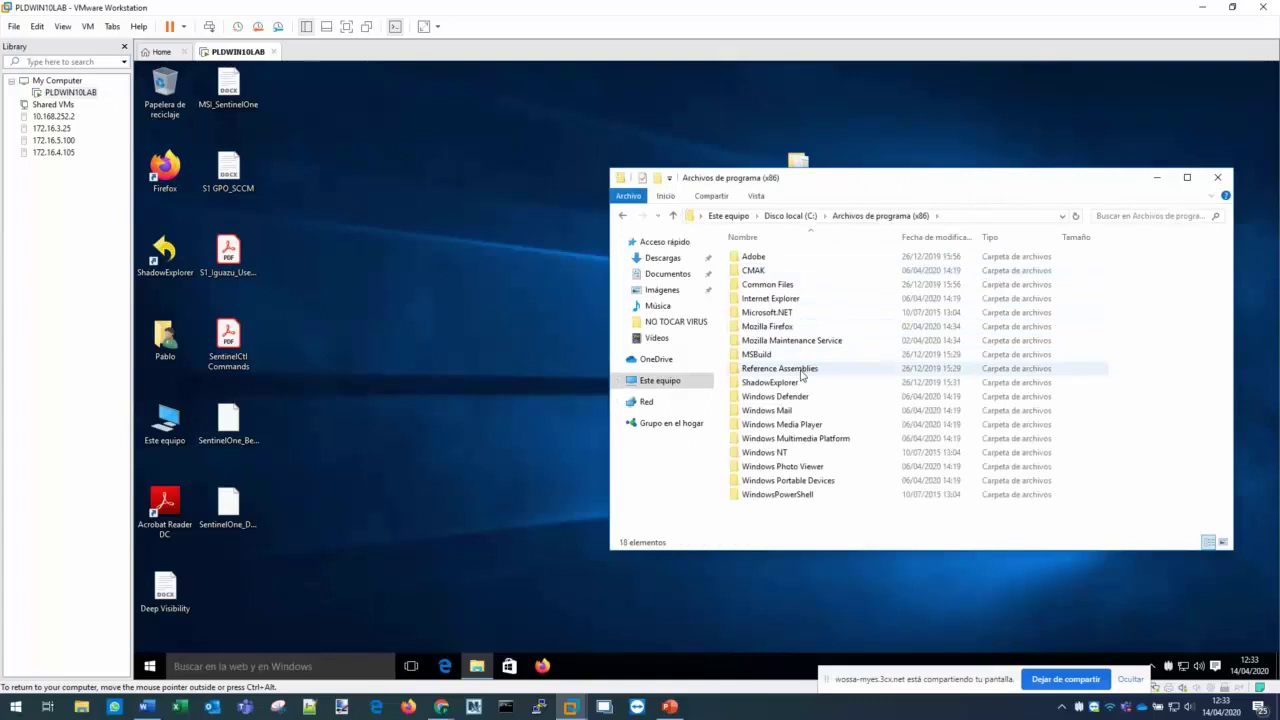
pyautogui.click(790, 215)
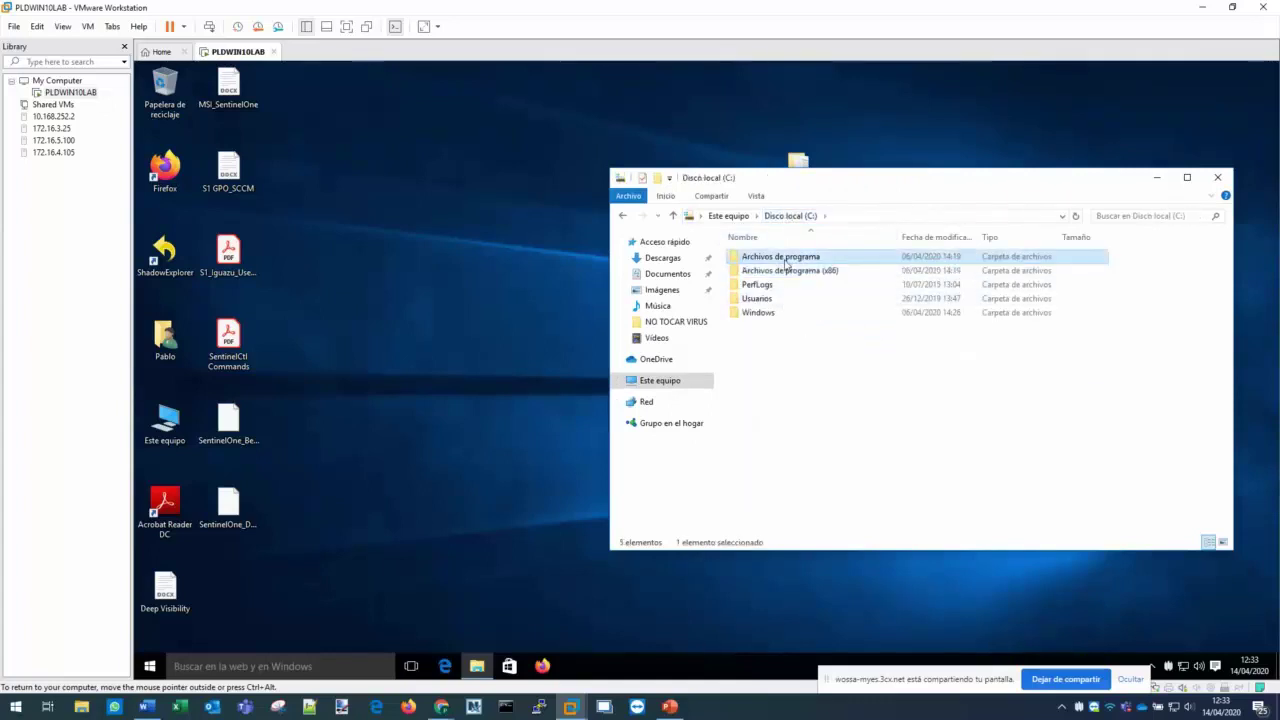
pyautogui.doubleClick(770, 257)
pyautogui.doubleClick(775, 368)
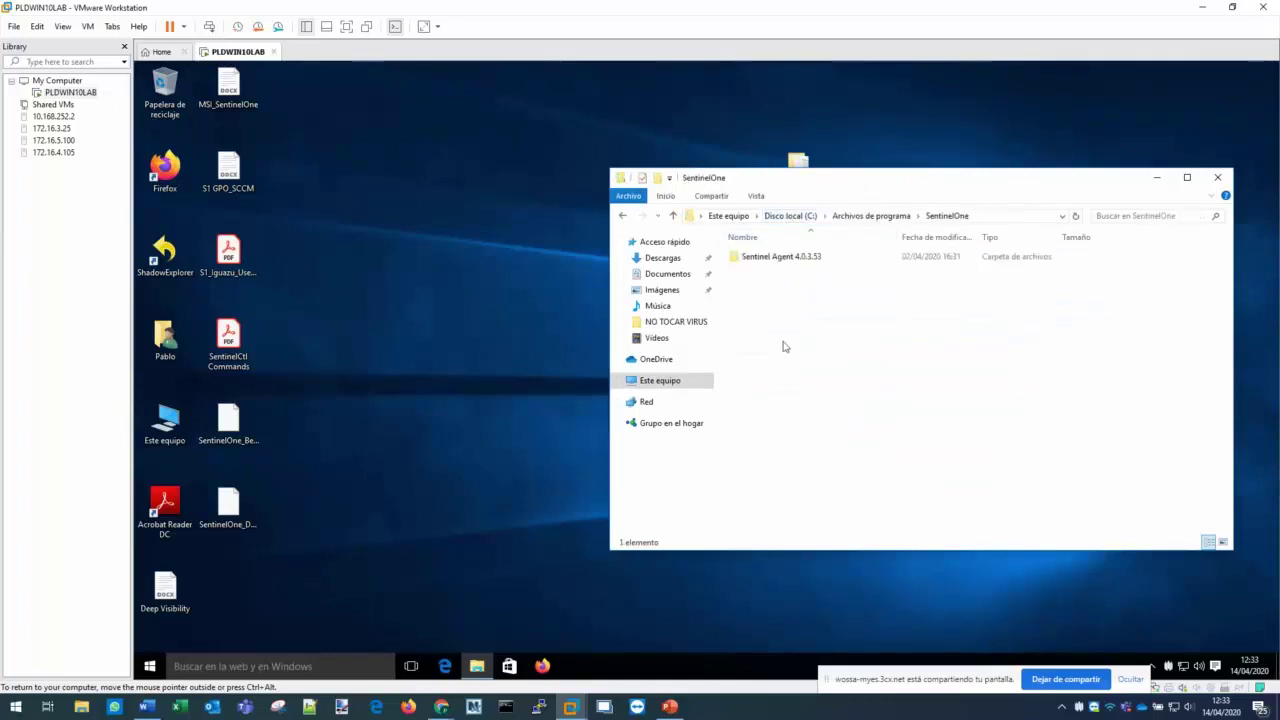
pyautogui.doubleClick(772, 264)
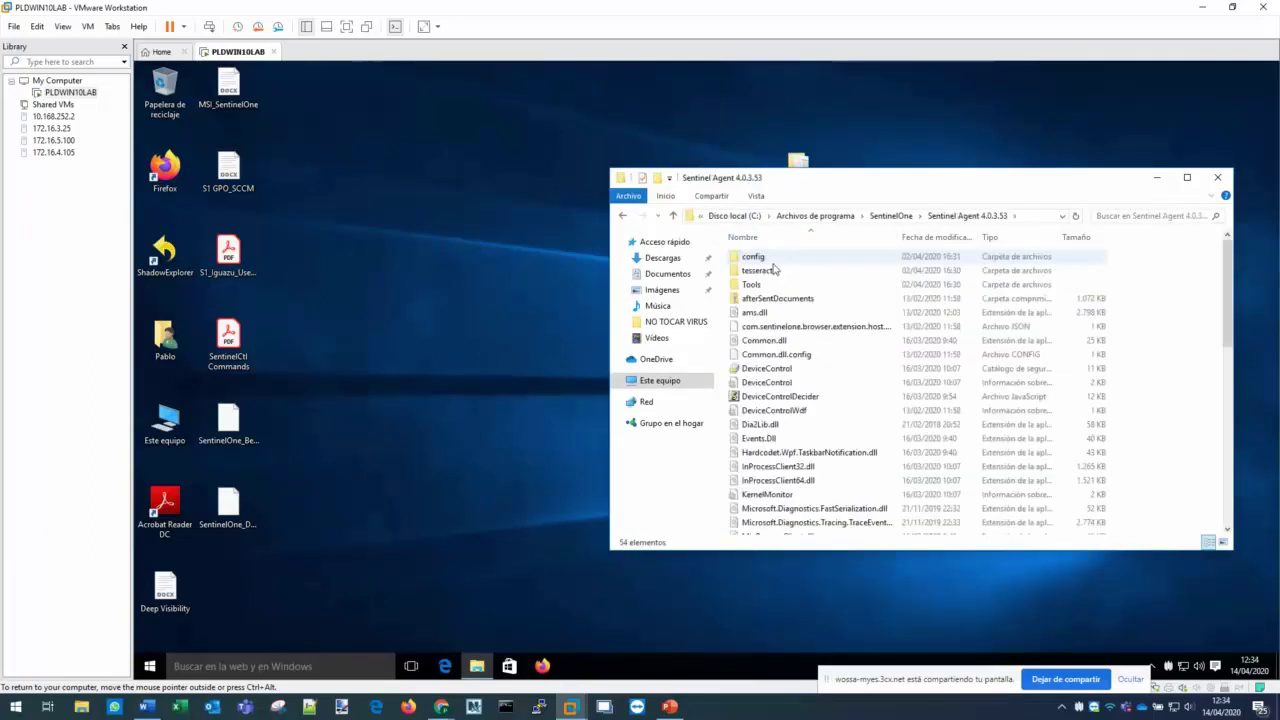
# Review the Sentinel Agent 4.0.3.53 folder contents and open its config folder.
pyautogui.moveTo(880, 178); pyautogui.dragTo(750, 175)
pyautogui.scroll(-8, 752, 312)
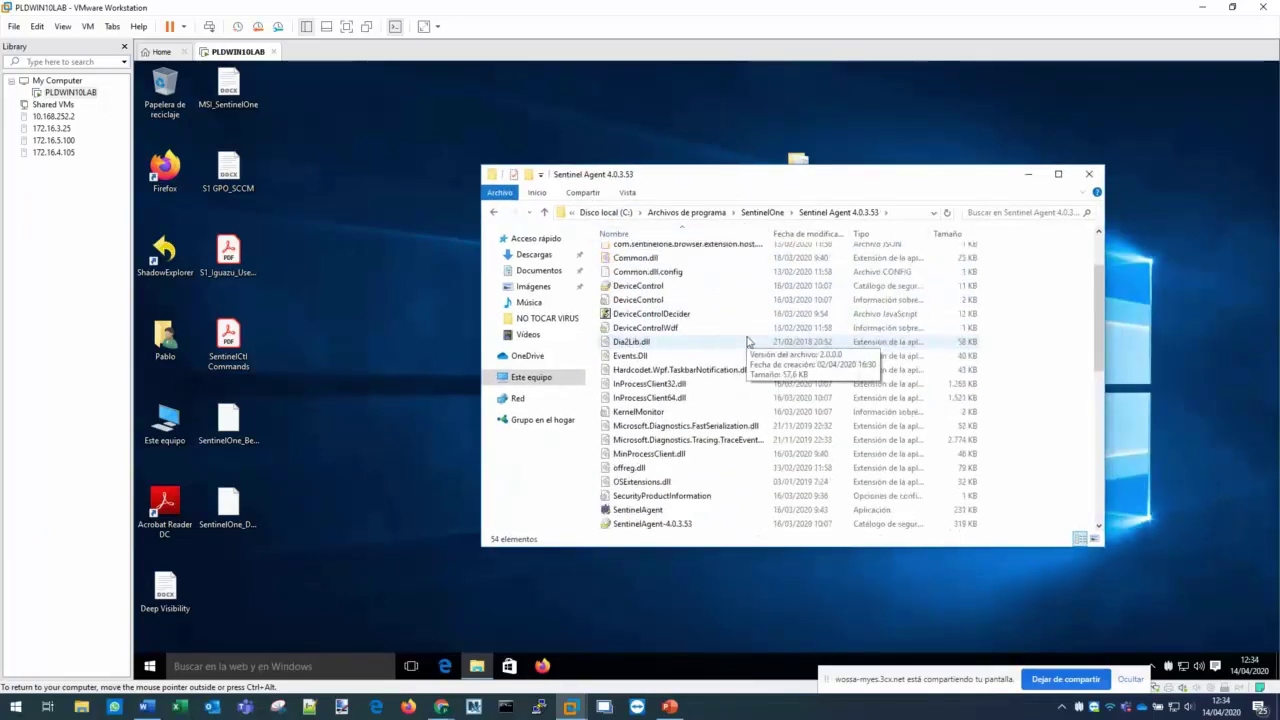
pyautogui.scroll(-4, 754, 355)
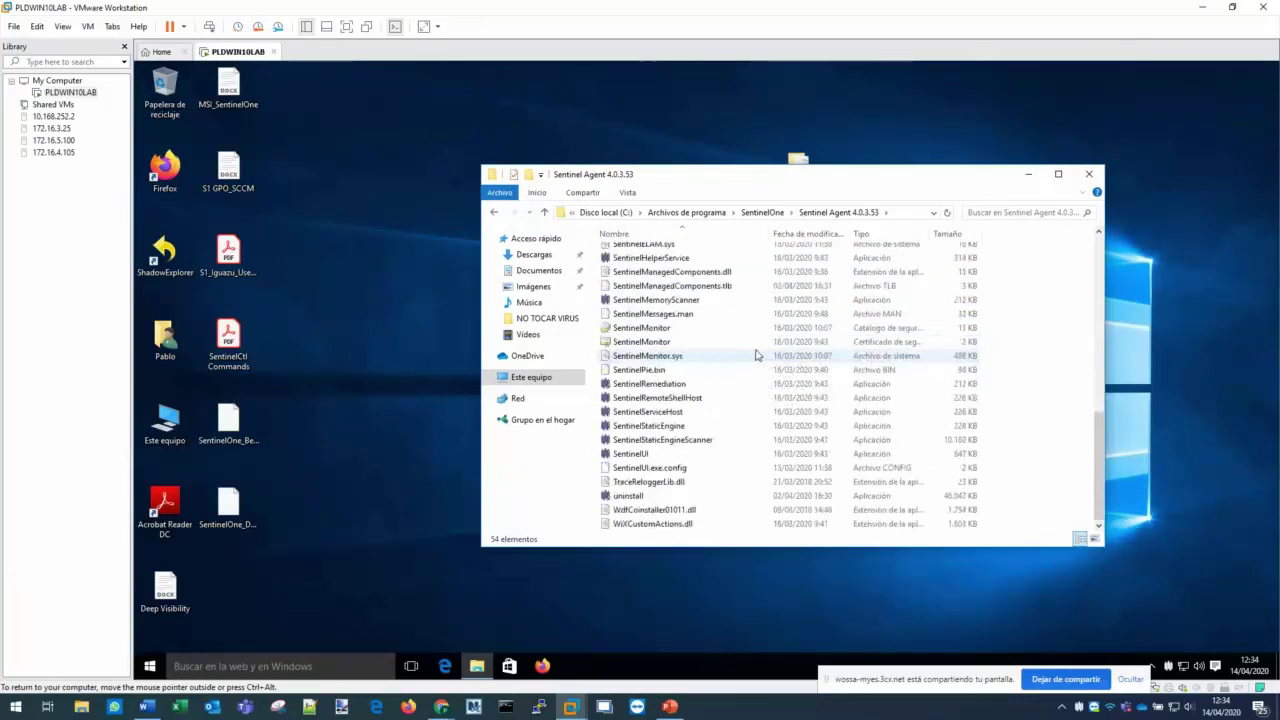
pyautogui.scroll(4, 757, 355)
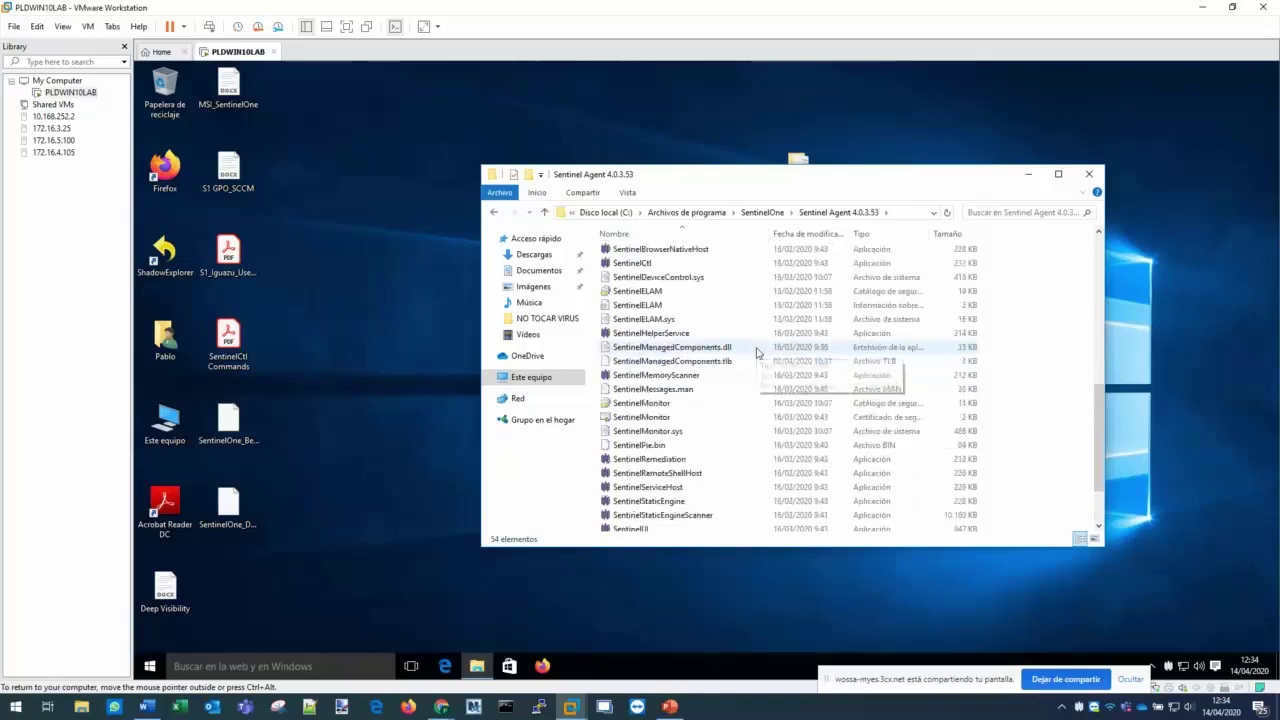
pyautogui.scroll(5, 755, 352)
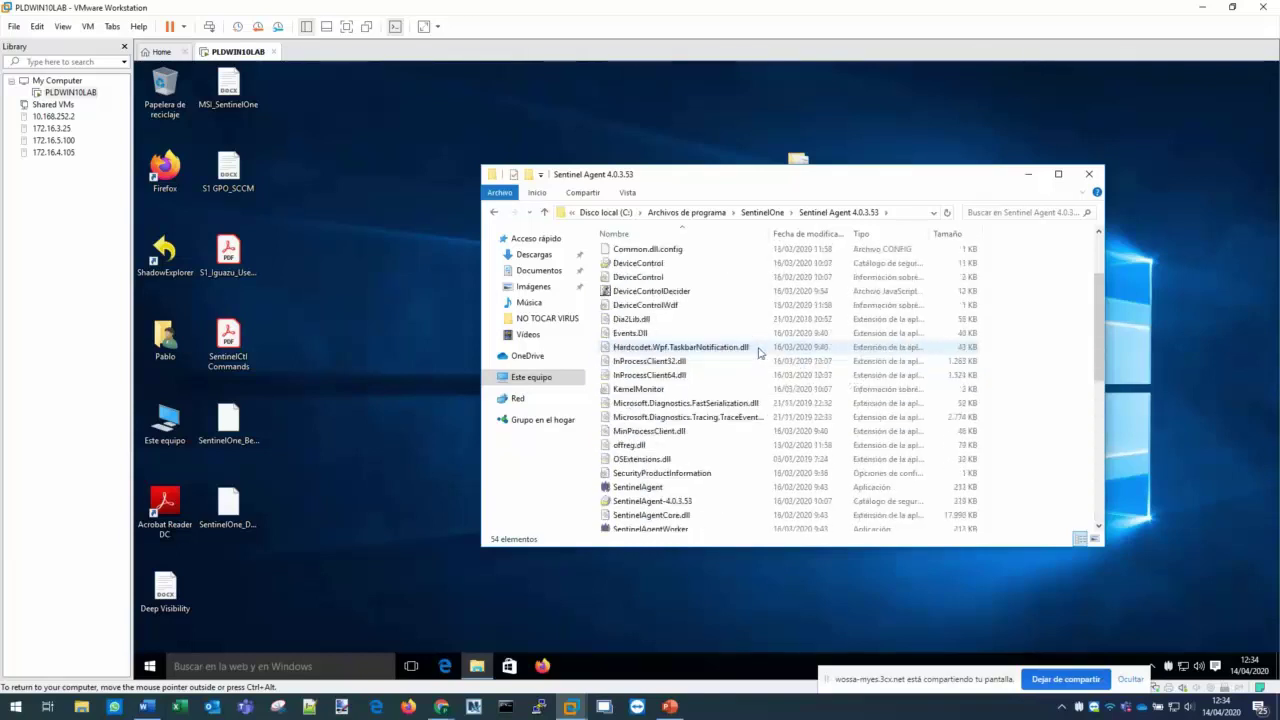
pyautogui.scroll(3, 757, 350)
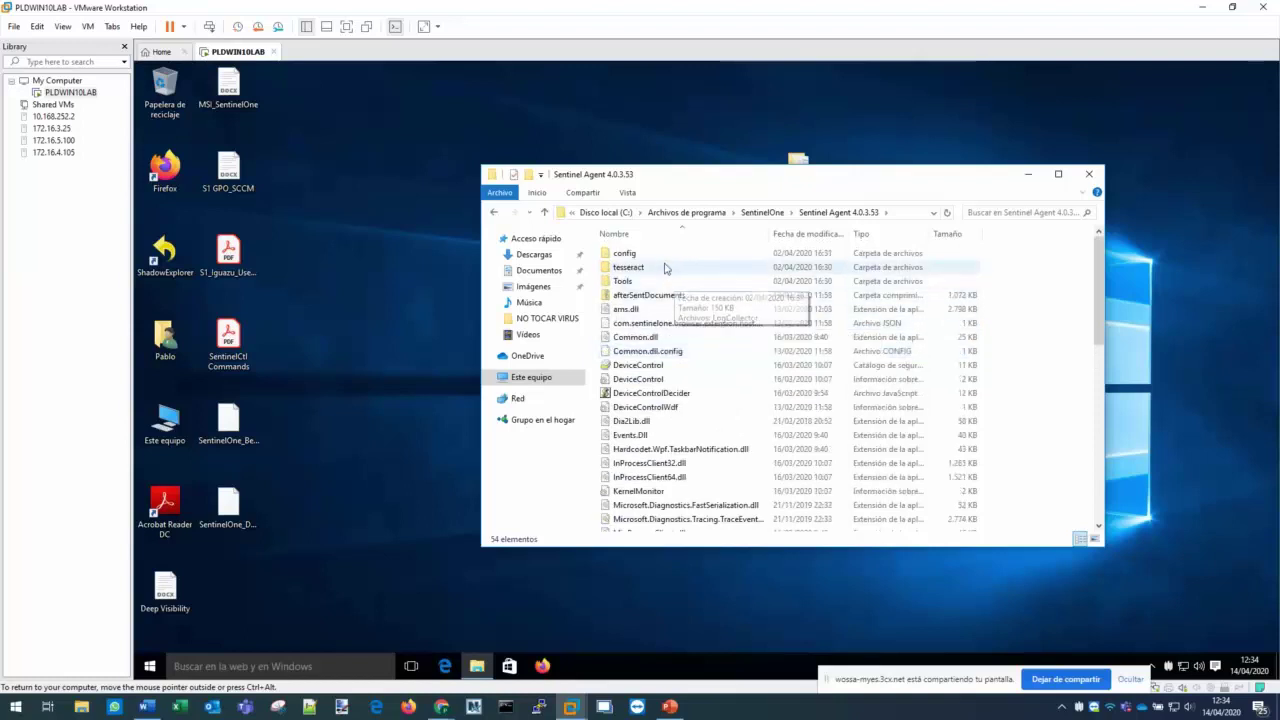
pyautogui.doubleClick(662, 255)
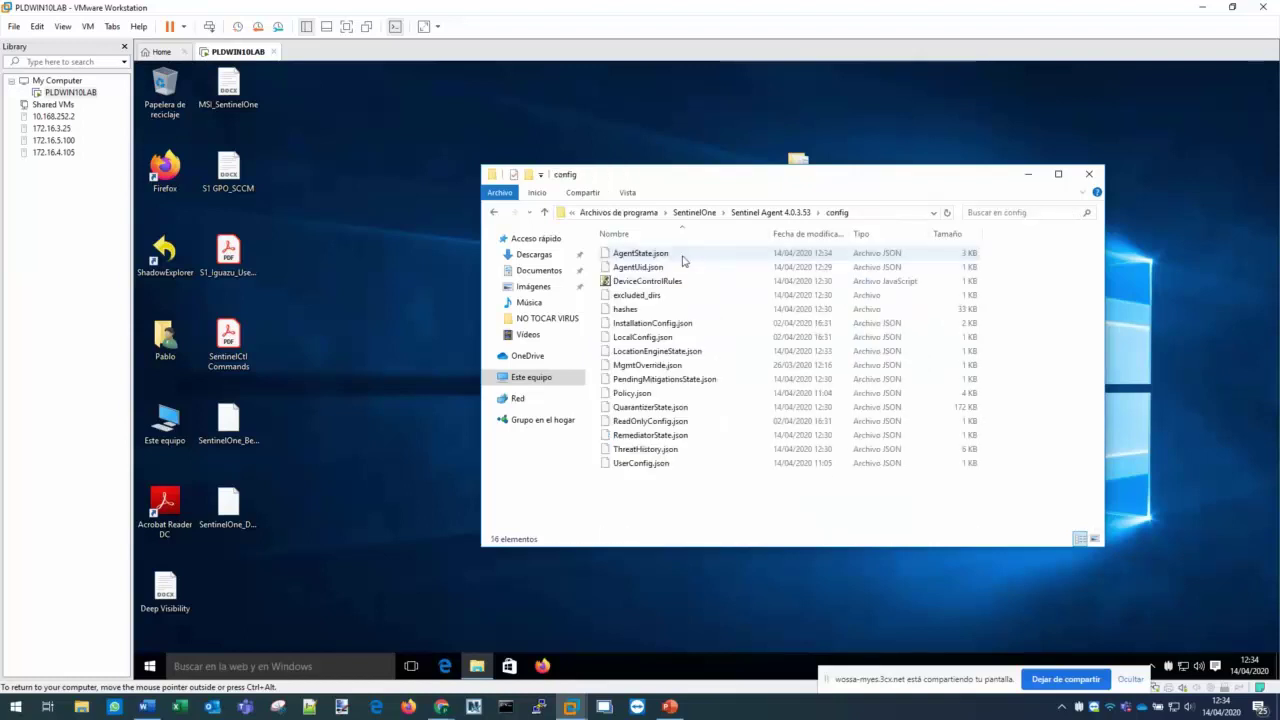
# Try opening InstallationConfig.json, cancel the Open With prompt, then go back up and close Explorer.
pyautogui.doubleClick(686, 323)
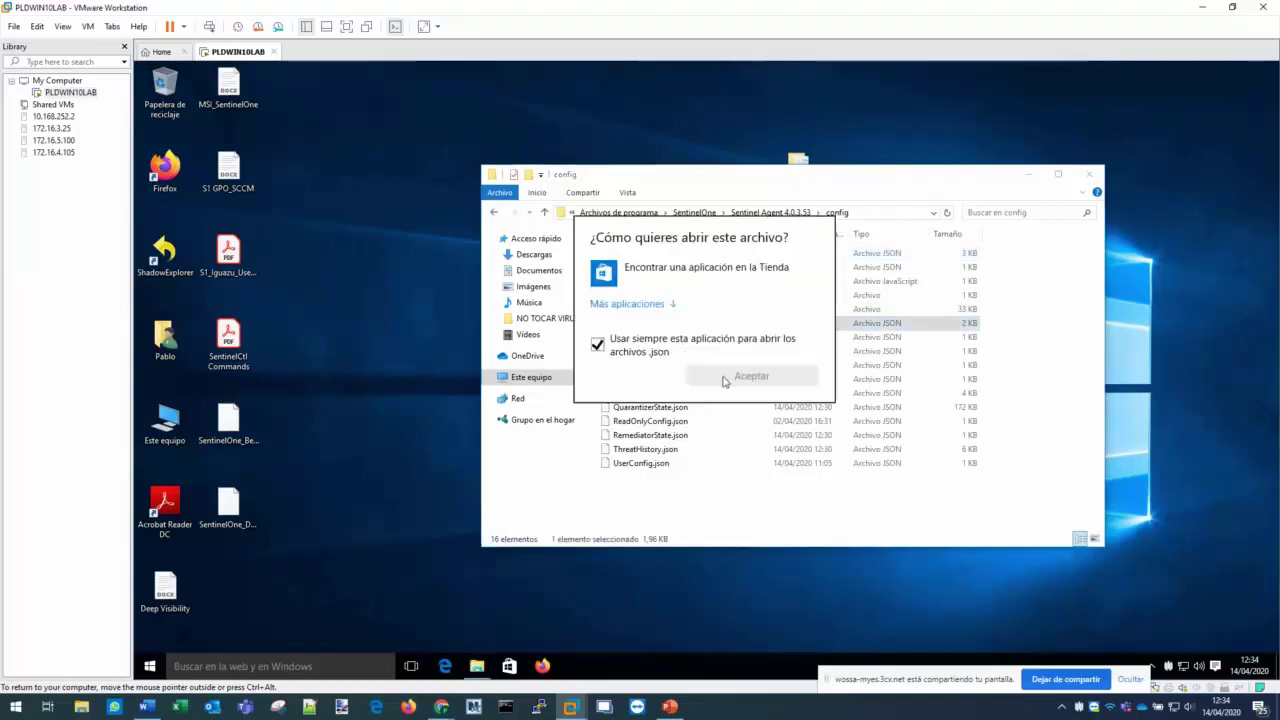
pyautogui.click(727, 382)
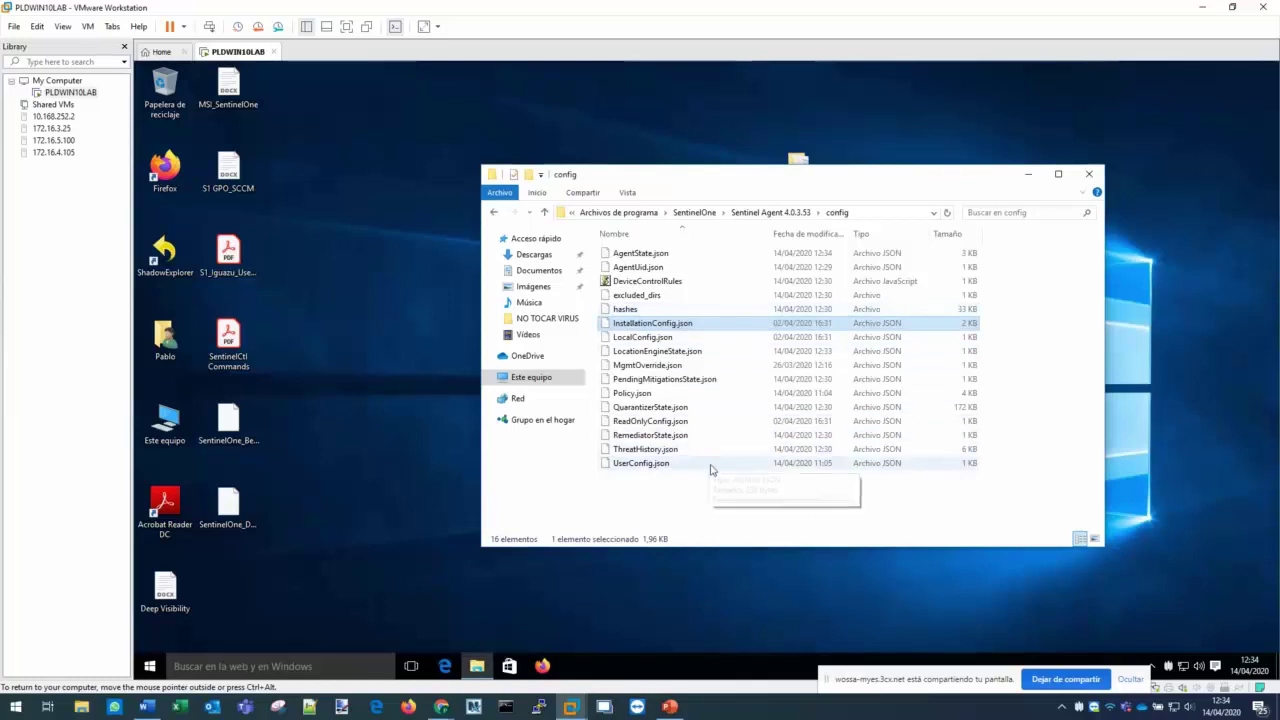
pyautogui.click(714, 514)
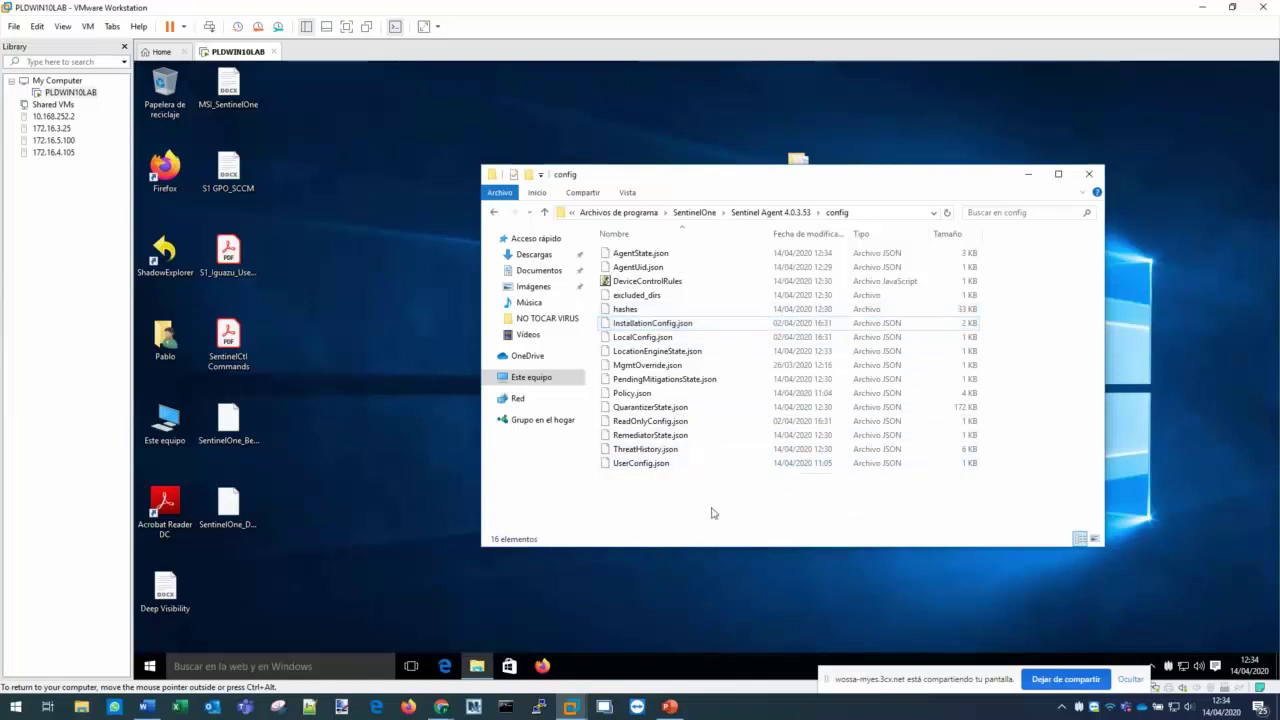
pyautogui.click(752, 212)
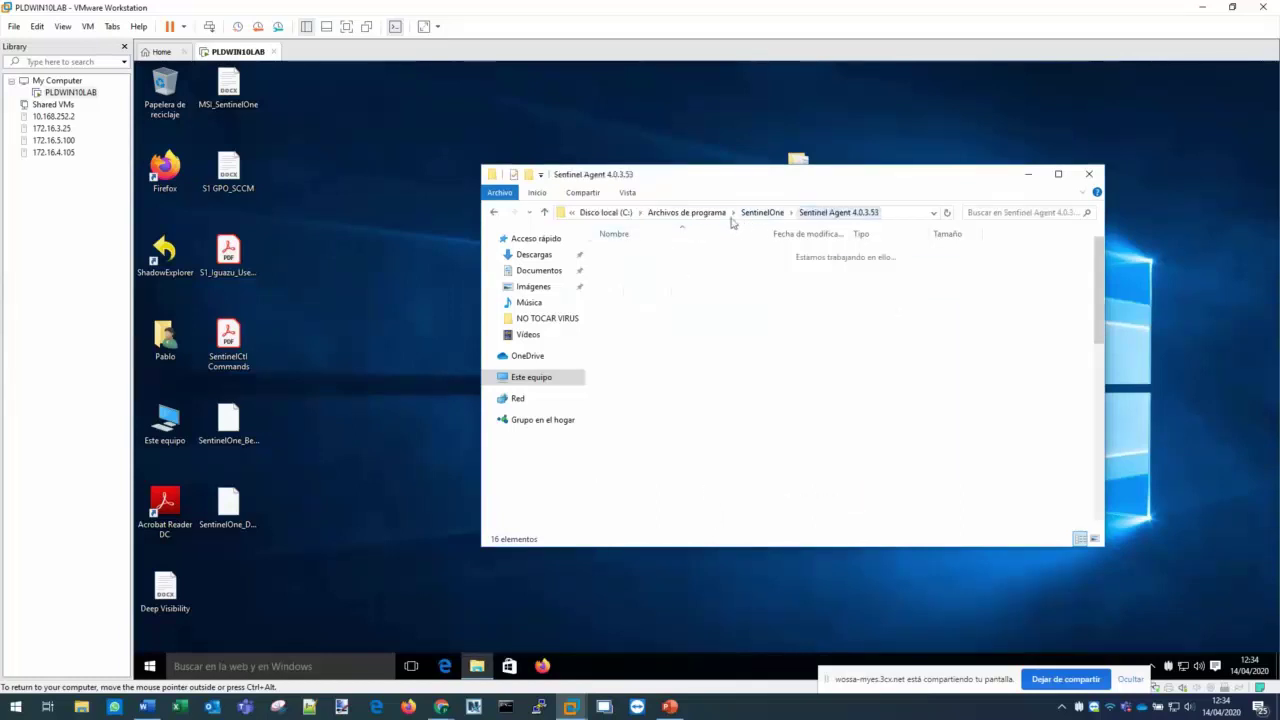
pyautogui.click(684, 212)
pyautogui.click(1089, 174)
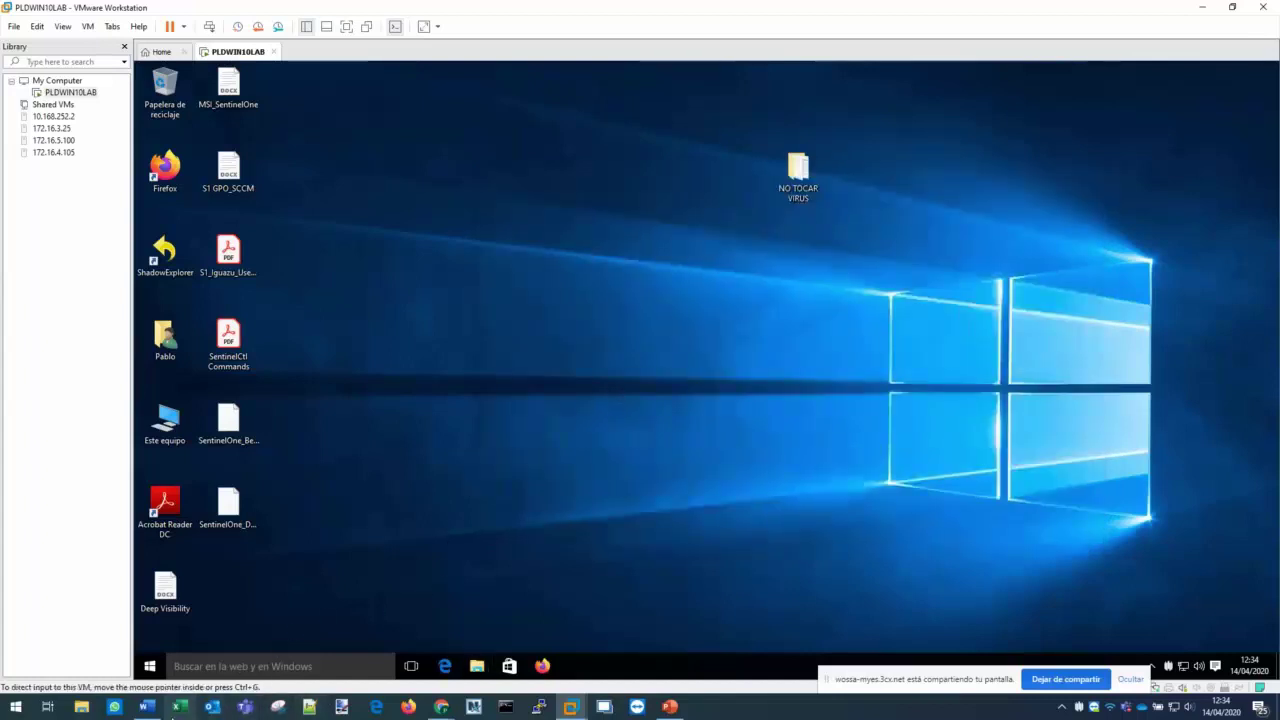
# Connect the NetExtender VPN, accepting the certificate warning, and minimize the client.
pyautogui.click(473, 707)
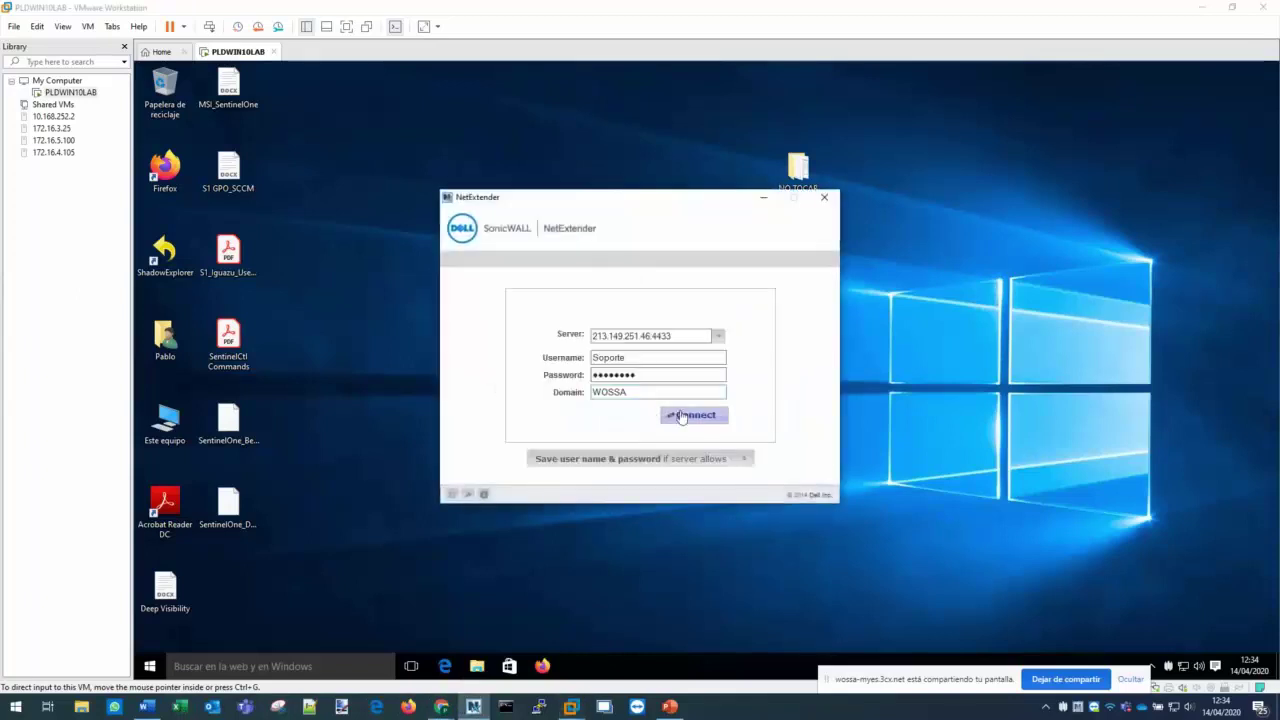
pyautogui.click(668, 417)
pyautogui.click(545, 432)
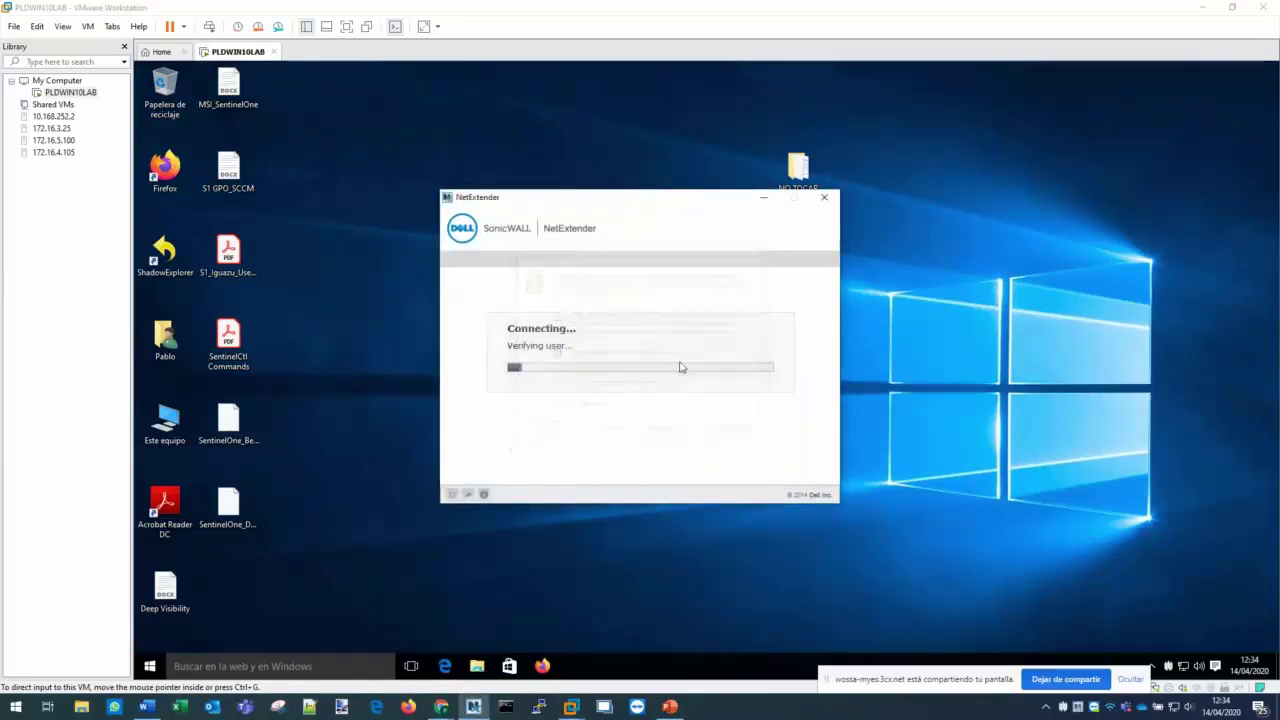
pyautogui.click(763, 199)
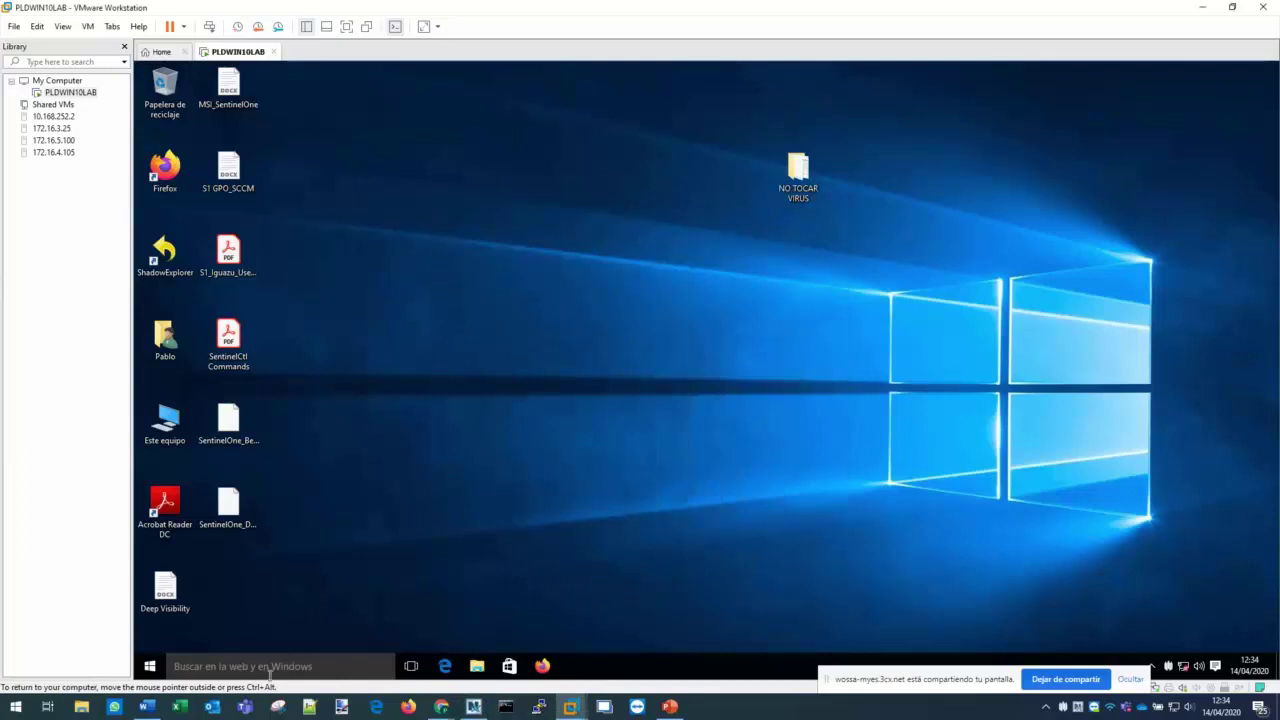
# Launch FileZilla by searching 'file' in the Start menu.
pyautogui.click(20, 707)
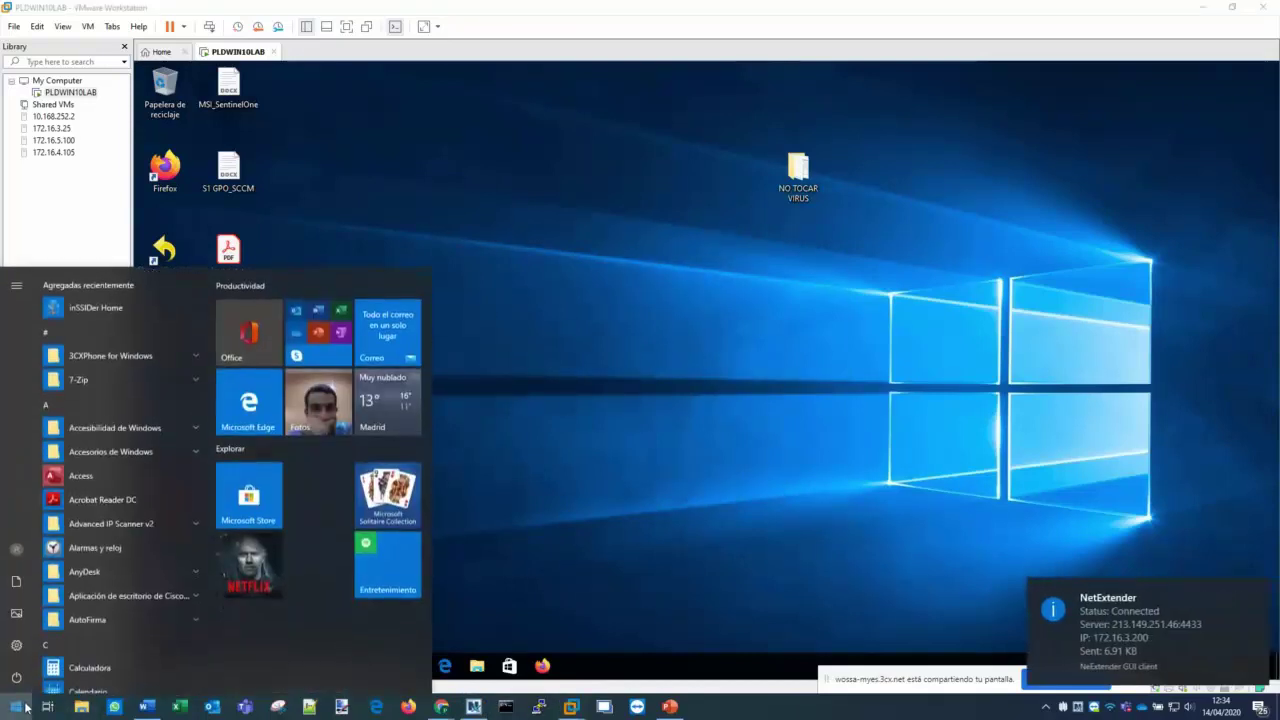
pyautogui.write('file')
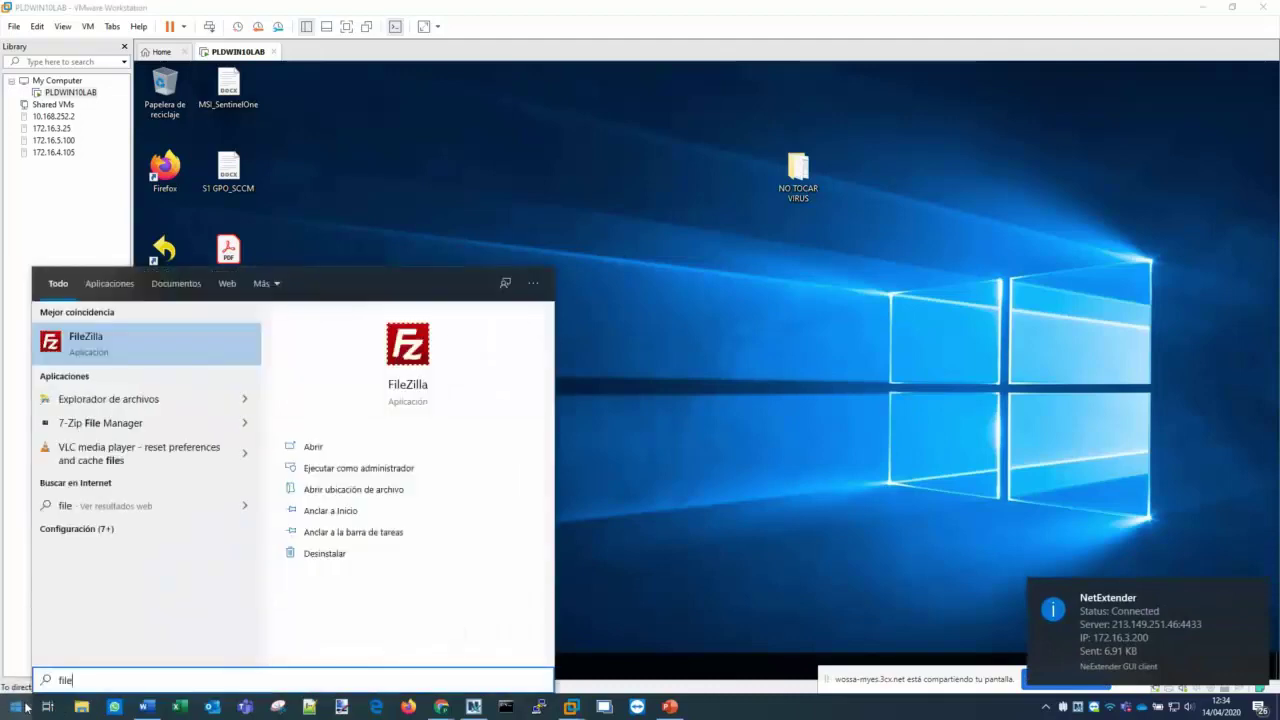
pyautogui.click(24, 707)
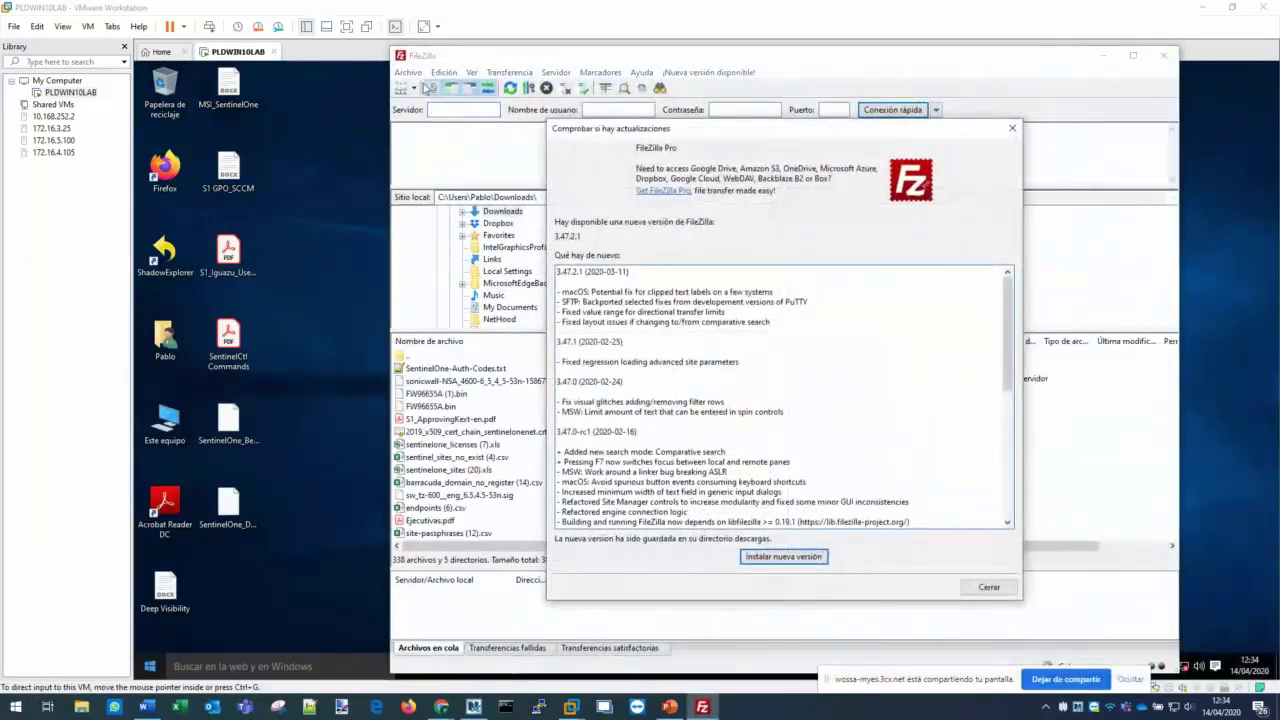
# Dismiss the update notice, connect to FTP WOSSA LAN, and open SOFTWARE/SentinelOne.
pyautogui.click(1012, 128)
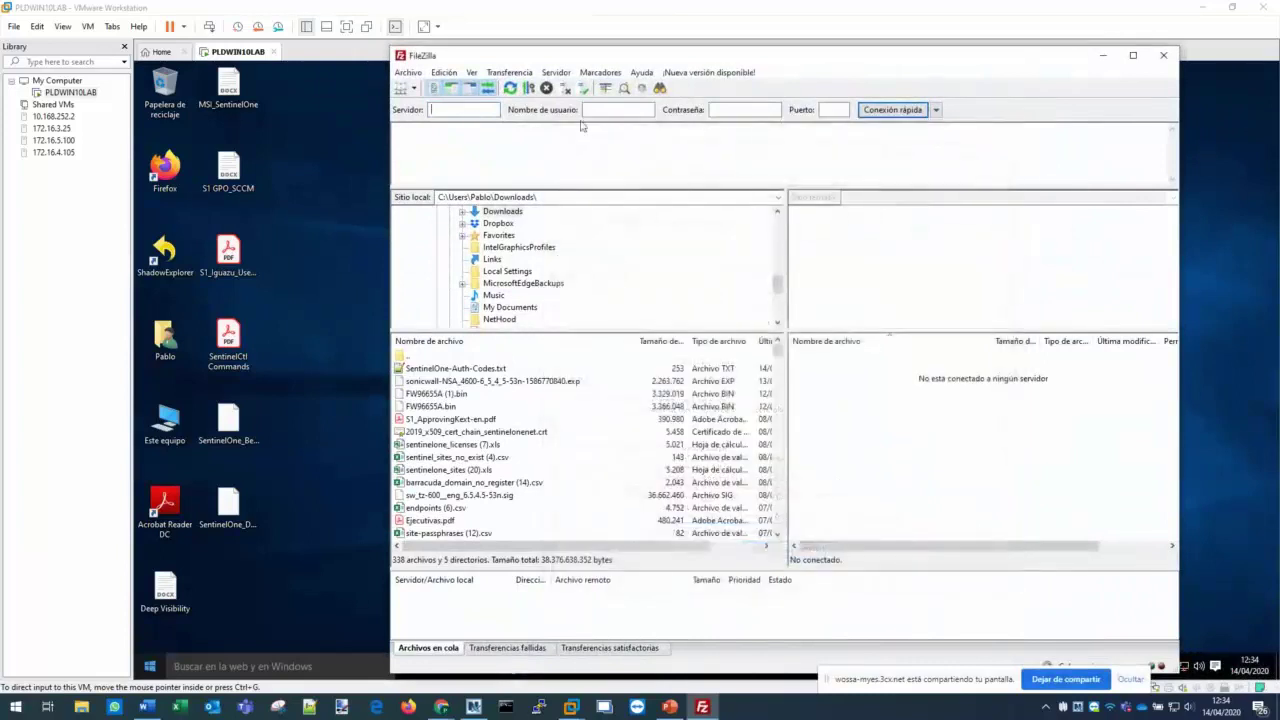
pyautogui.click(413, 89)
pyautogui.click(435, 106)
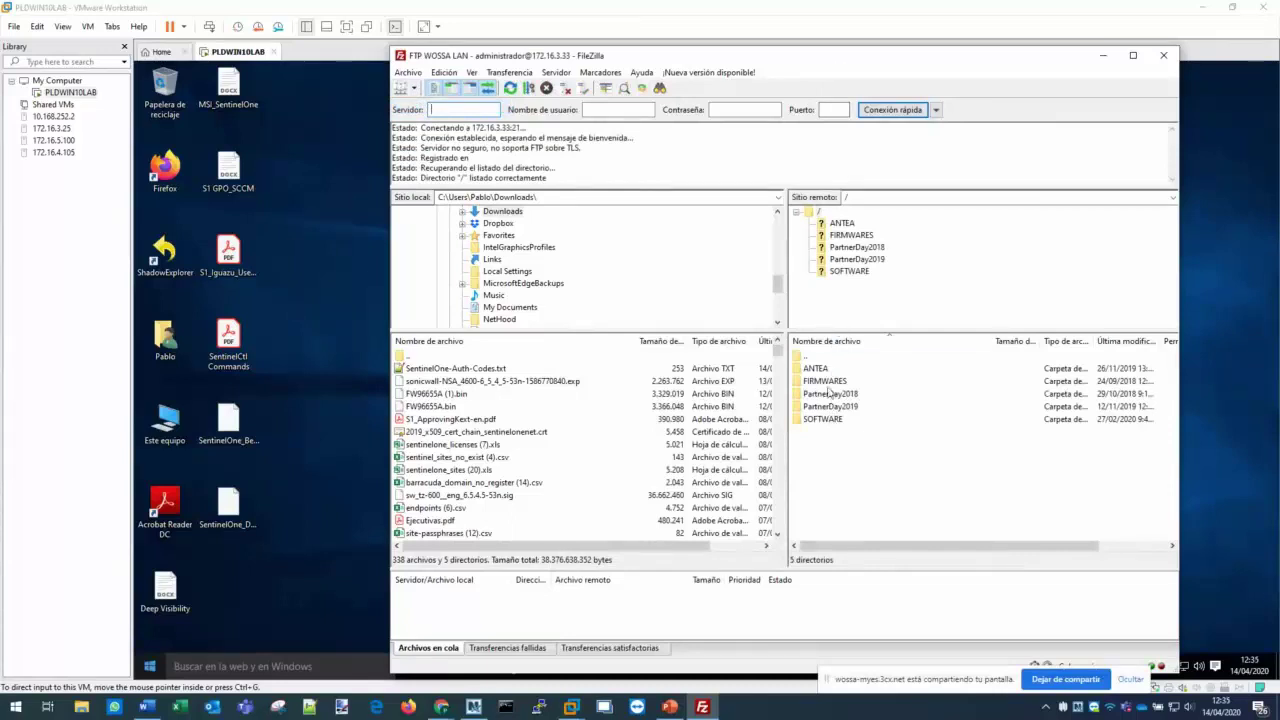
pyautogui.doubleClick(831, 421)
pyautogui.doubleClick(835, 382)
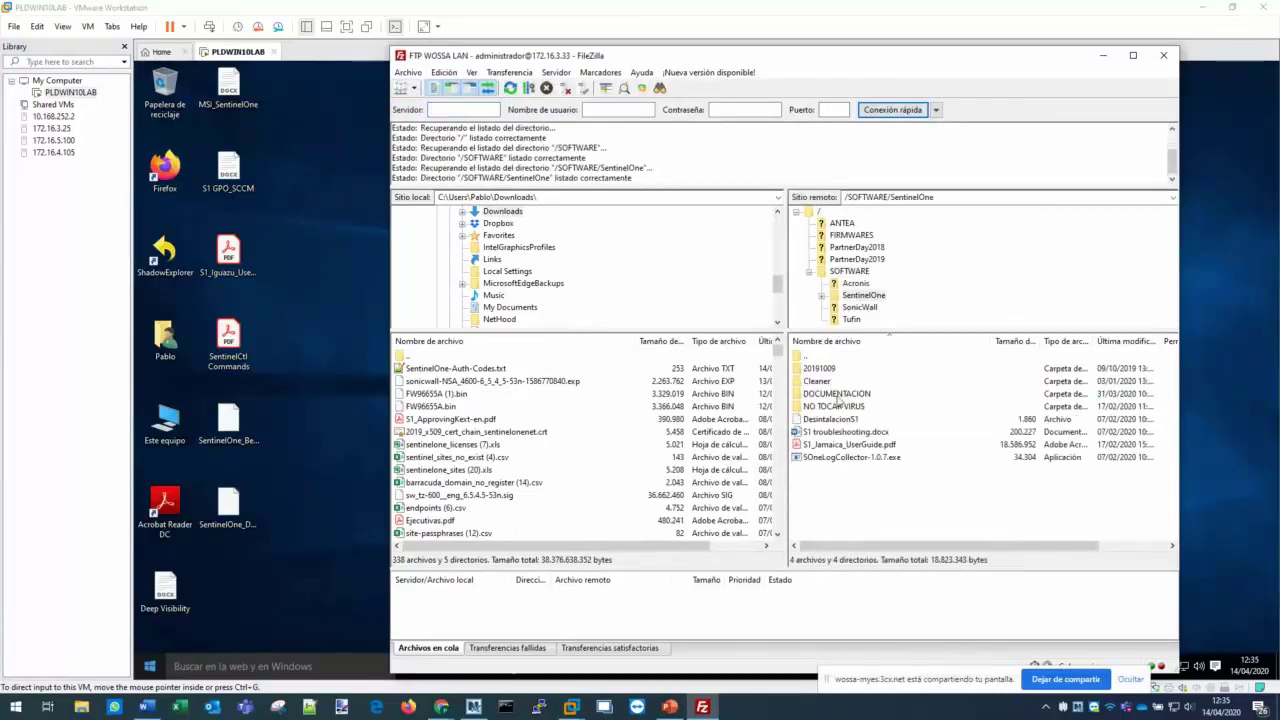
# Download S1 troubleshooting.docx from the server into the local Downloads folder.
pyautogui.click(848, 457)
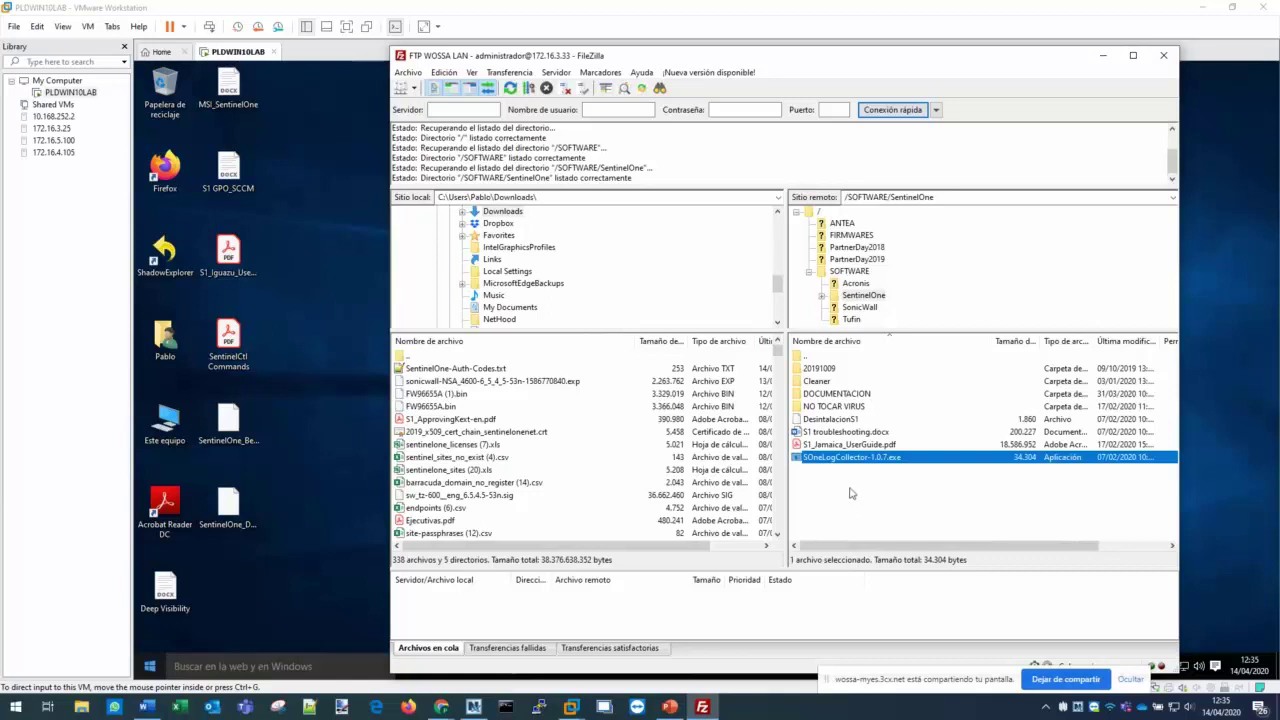
pyautogui.click(845, 433)
pyautogui.click(843, 420)
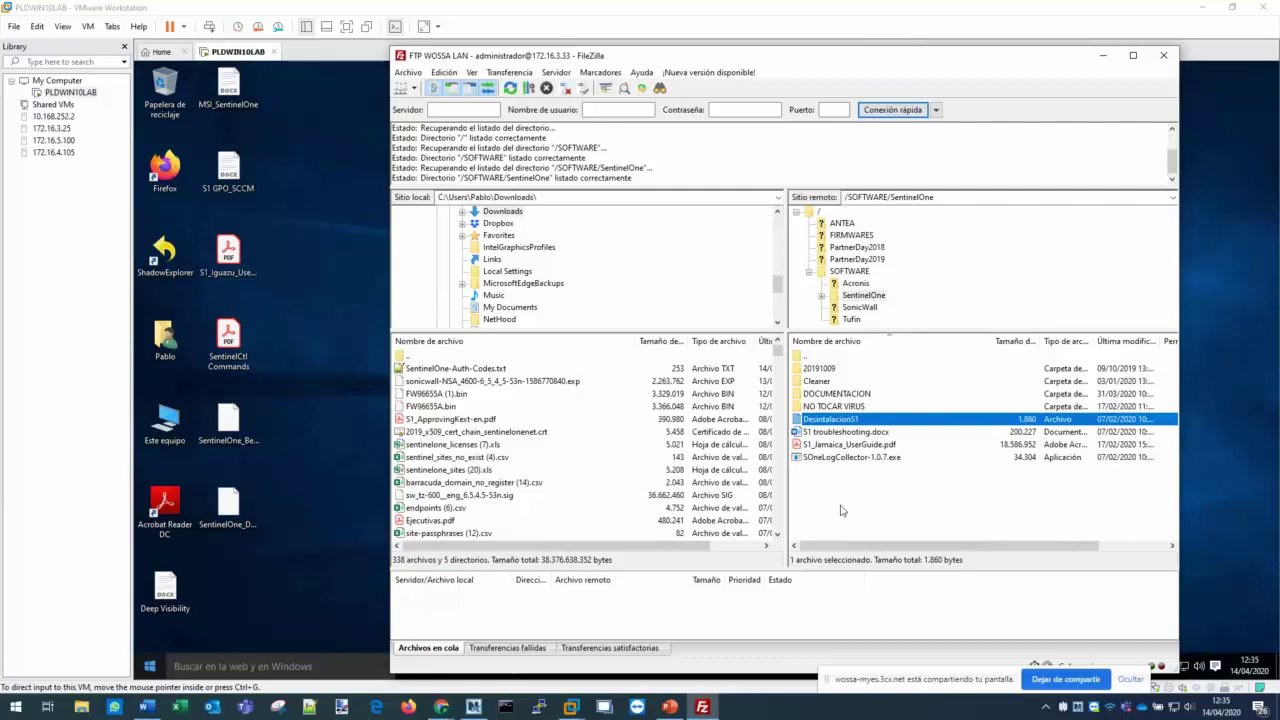
pyautogui.click(866, 433)
pyautogui.doubleClick(864, 436)
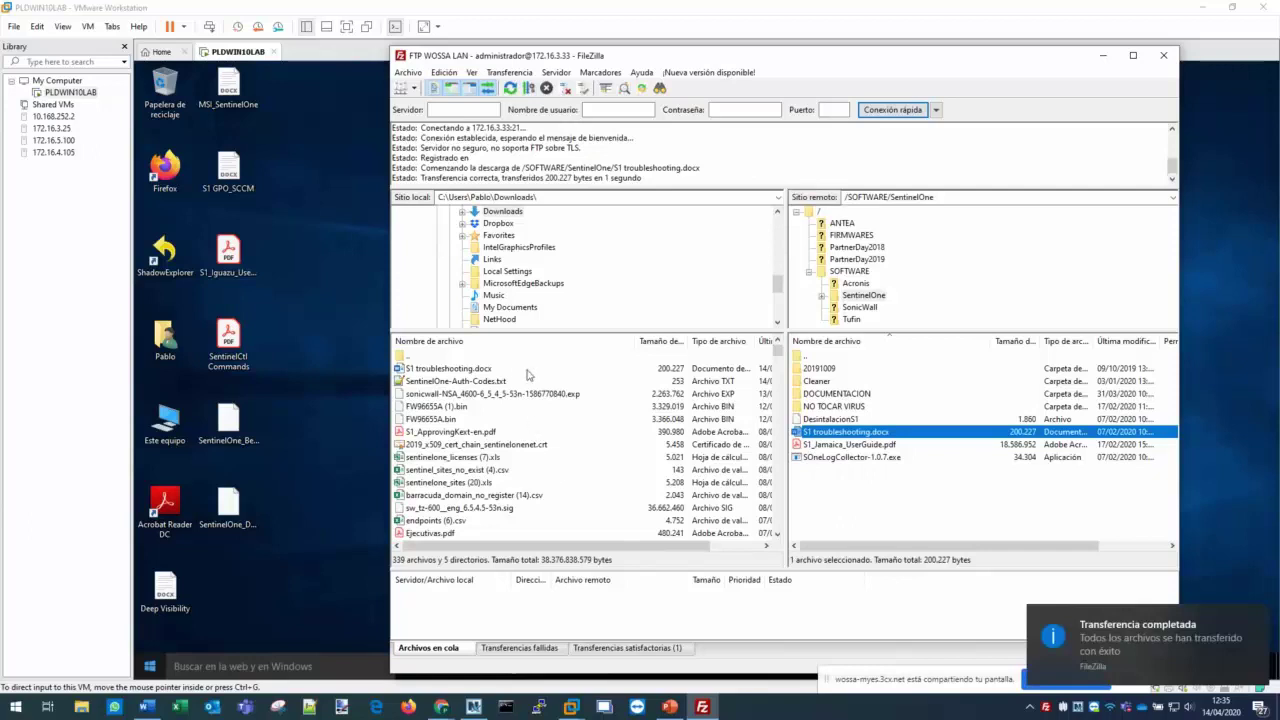
# Open the downloaded S1 troubleshooting.docx in Word, cancelling the accidental re-upload.
pyautogui.doubleClick(465, 370)
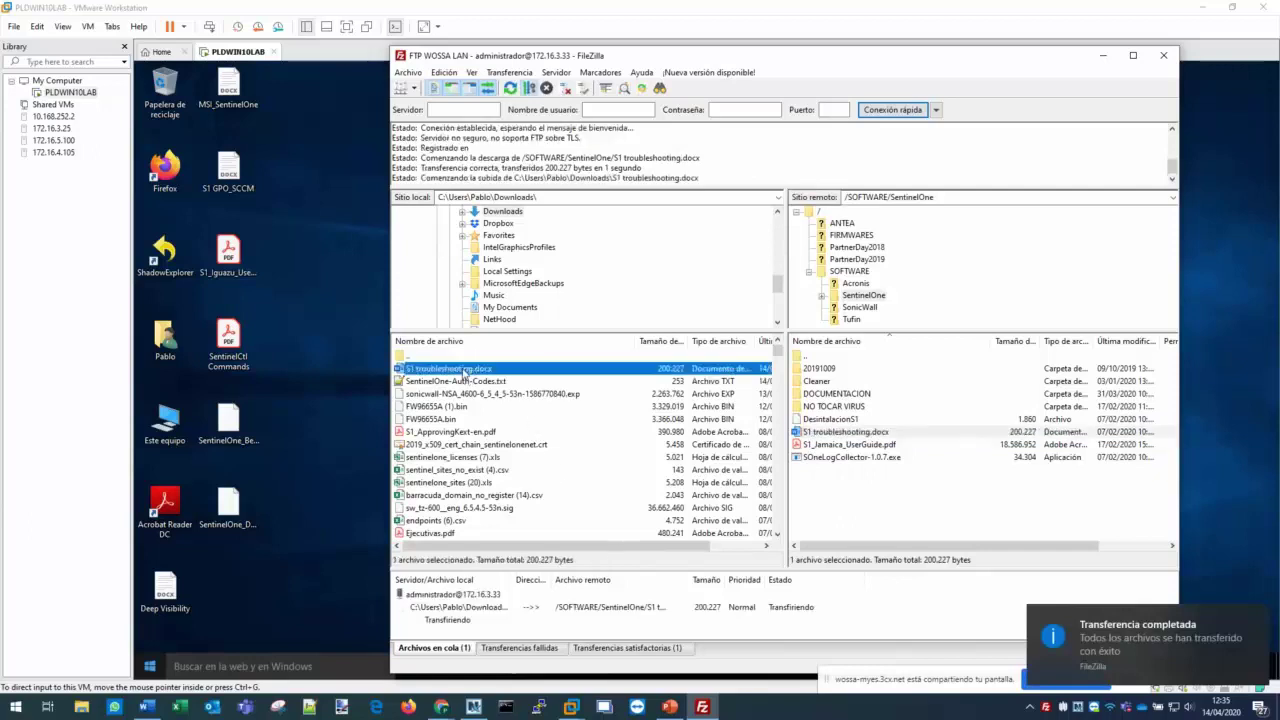
pyautogui.click(982, 454)
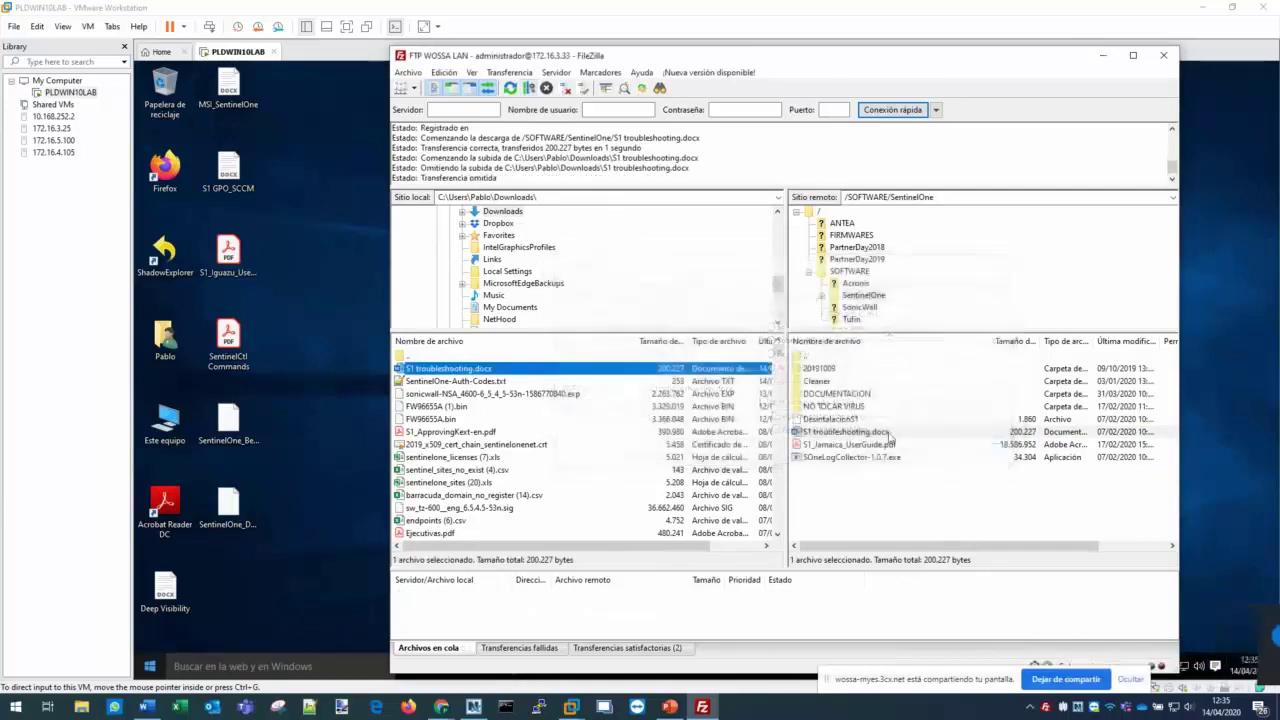
pyautogui.rightClick(474, 371)
pyautogui.click(505, 411)
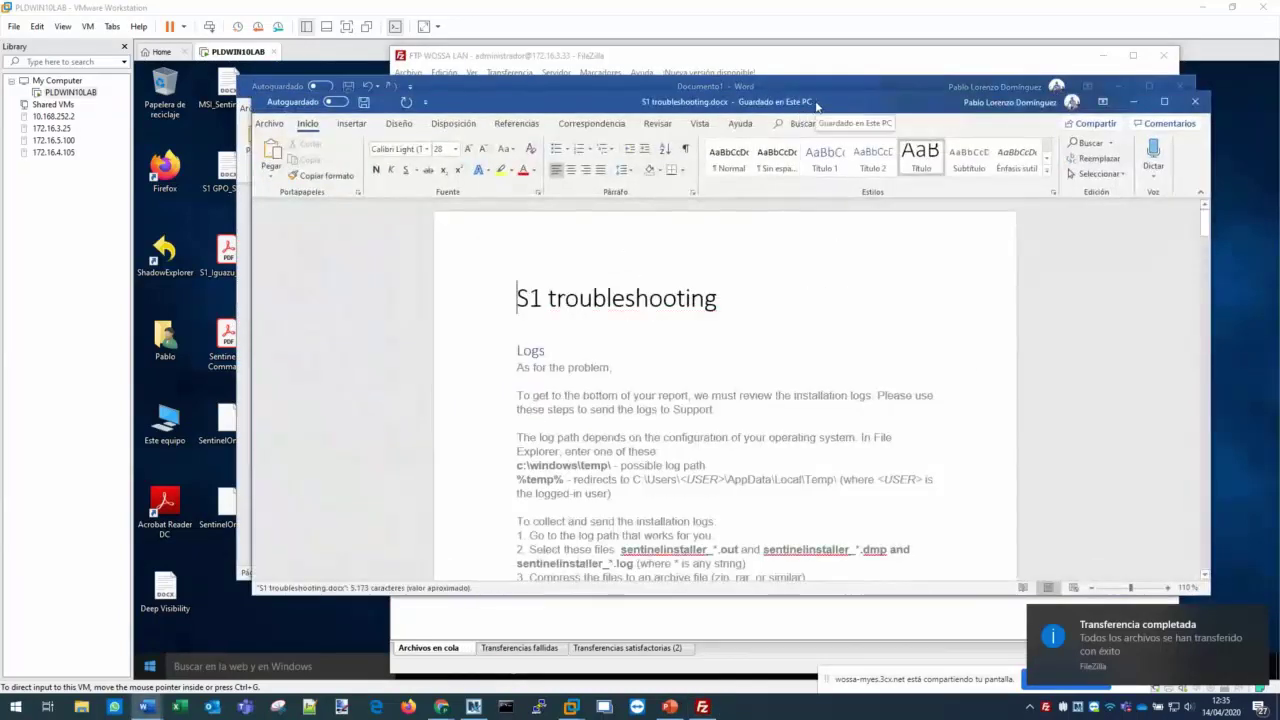
# Maximize Word, highlight the c:\windows\temp\ log path line, and scroll through the document.
pyautogui.doubleClick(811, 106)
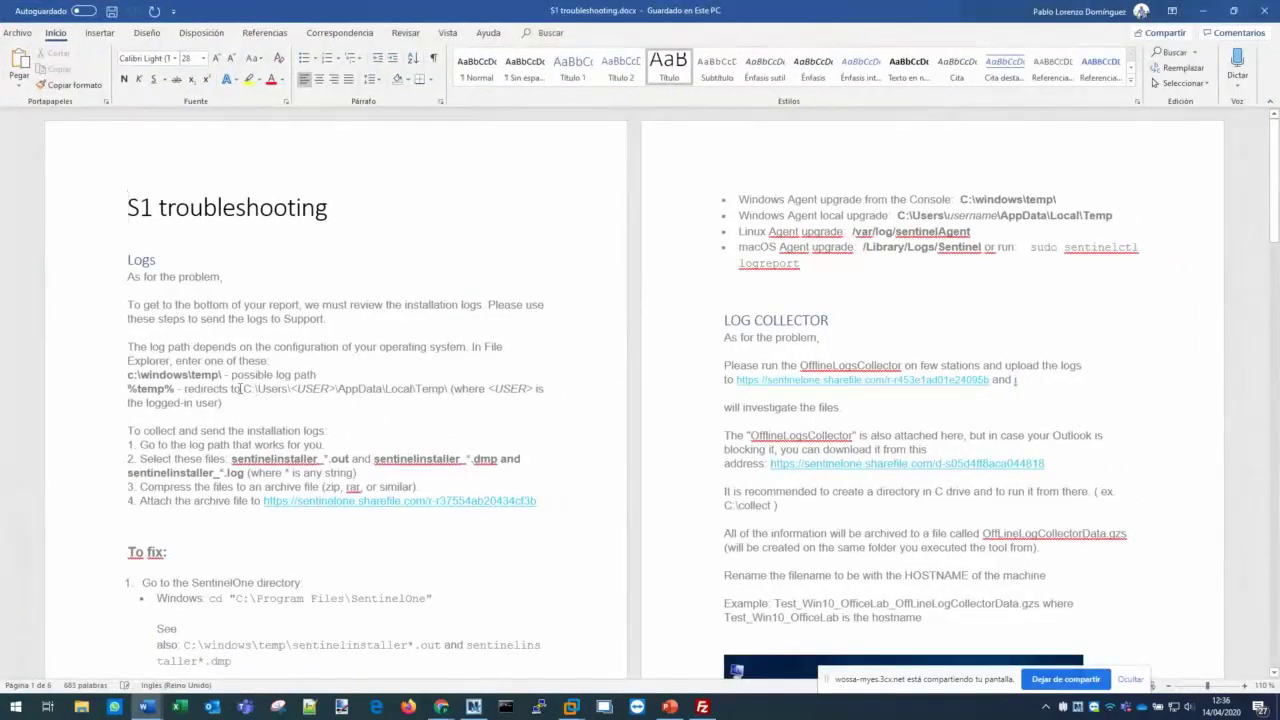
pyautogui.moveTo(297, 375); pyautogui.dragTo(316, 376)
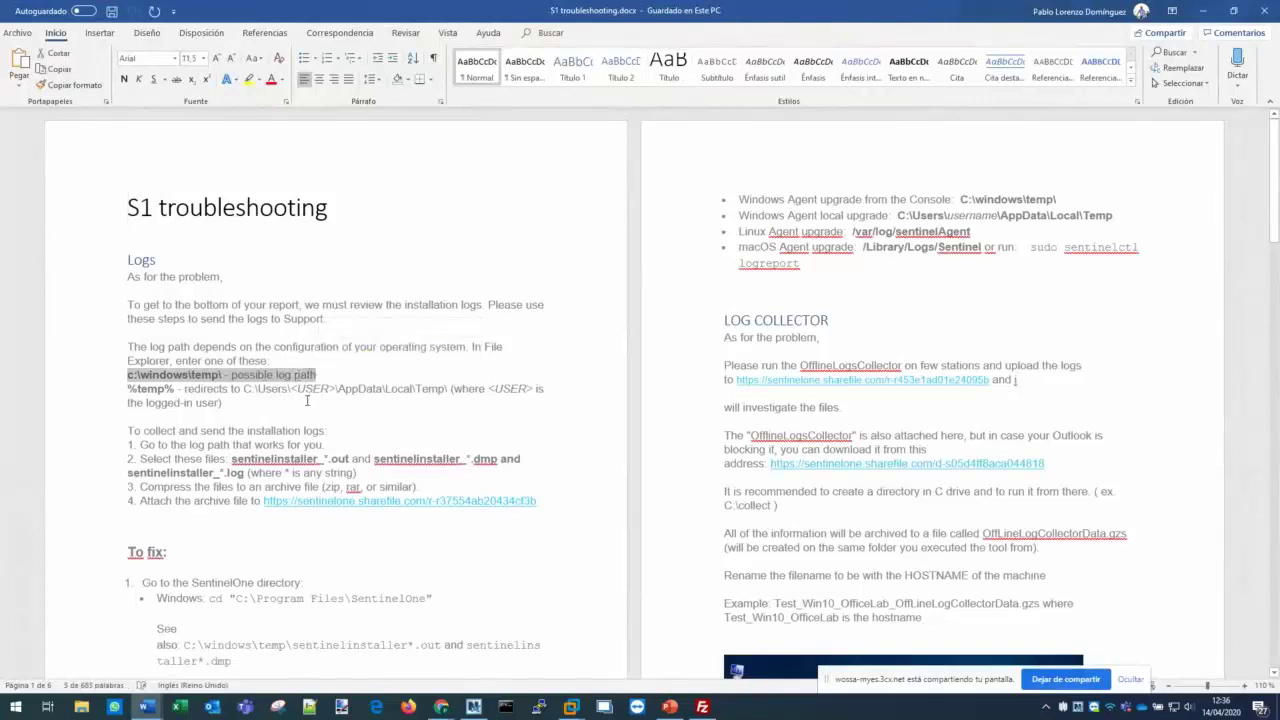
pyautogui.click(263, 396)
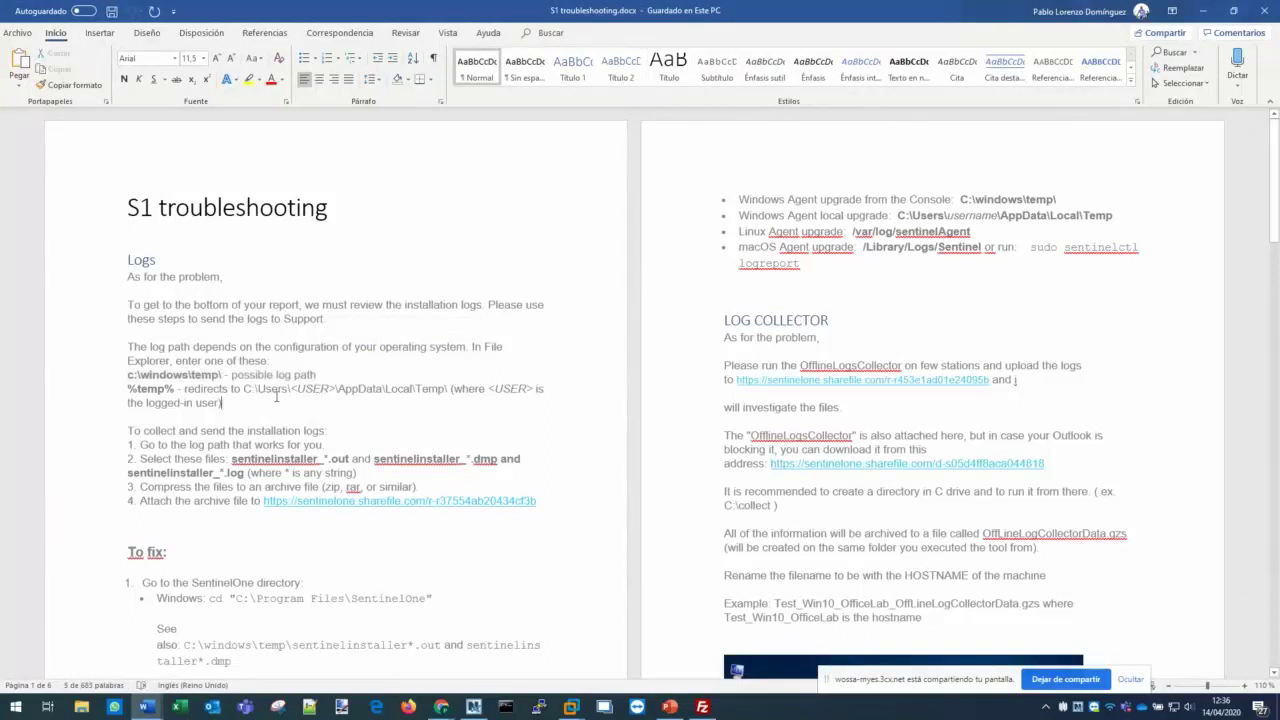
pyautogui.scroll(-3, 374, 366)
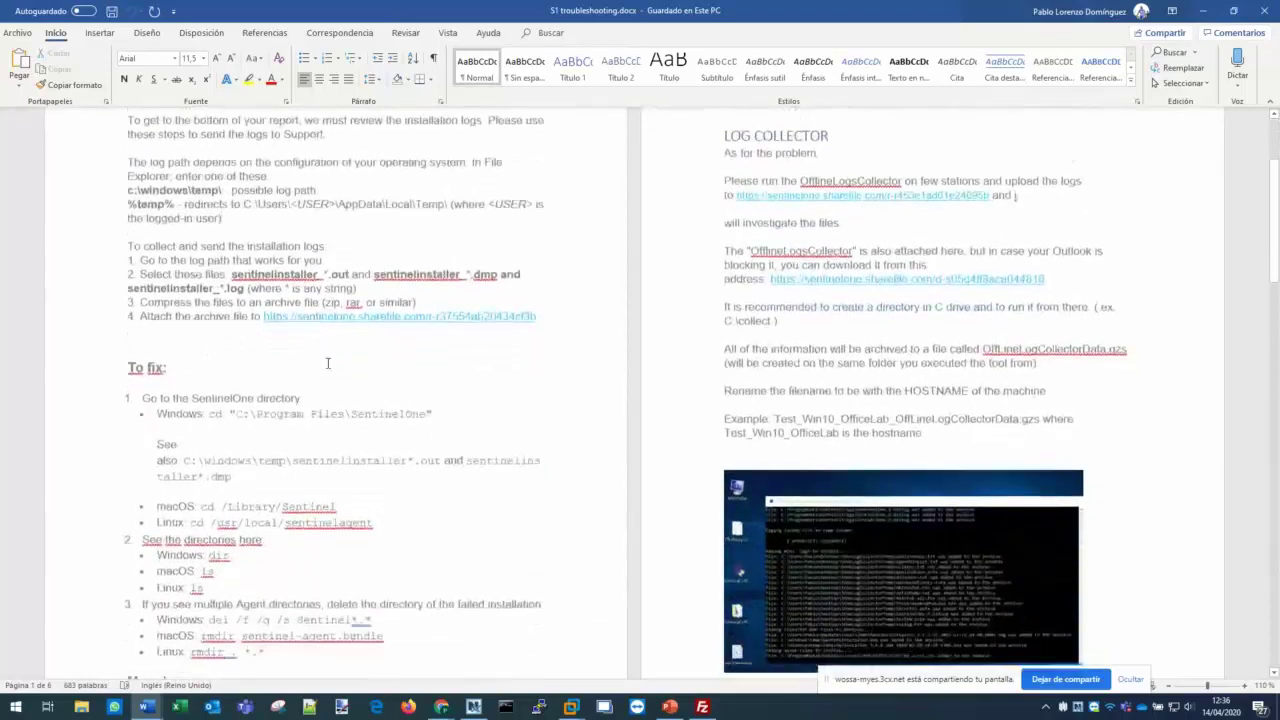
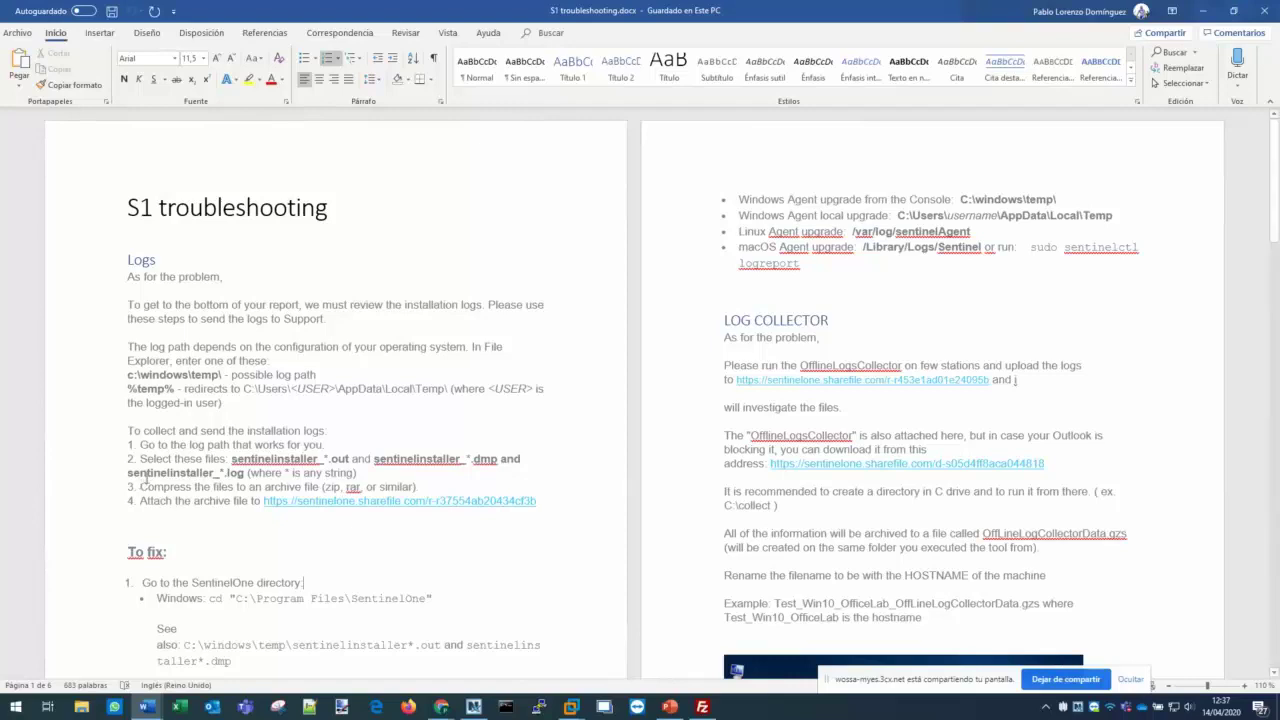
# Select 'sentinelinstaller' in step 2 of the notes and switch to the VMware window.
pyautogui.doubleClick(150, 473)
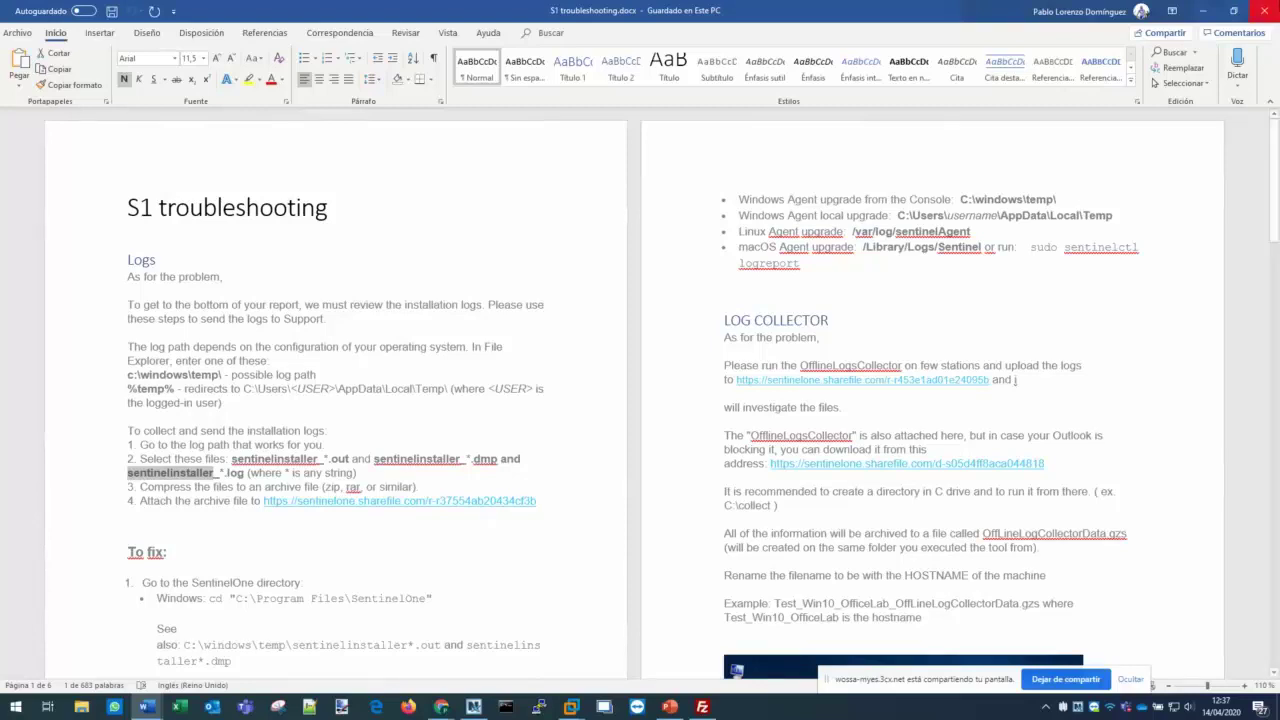
pyautogui.hotkey('alt', 'Tab')
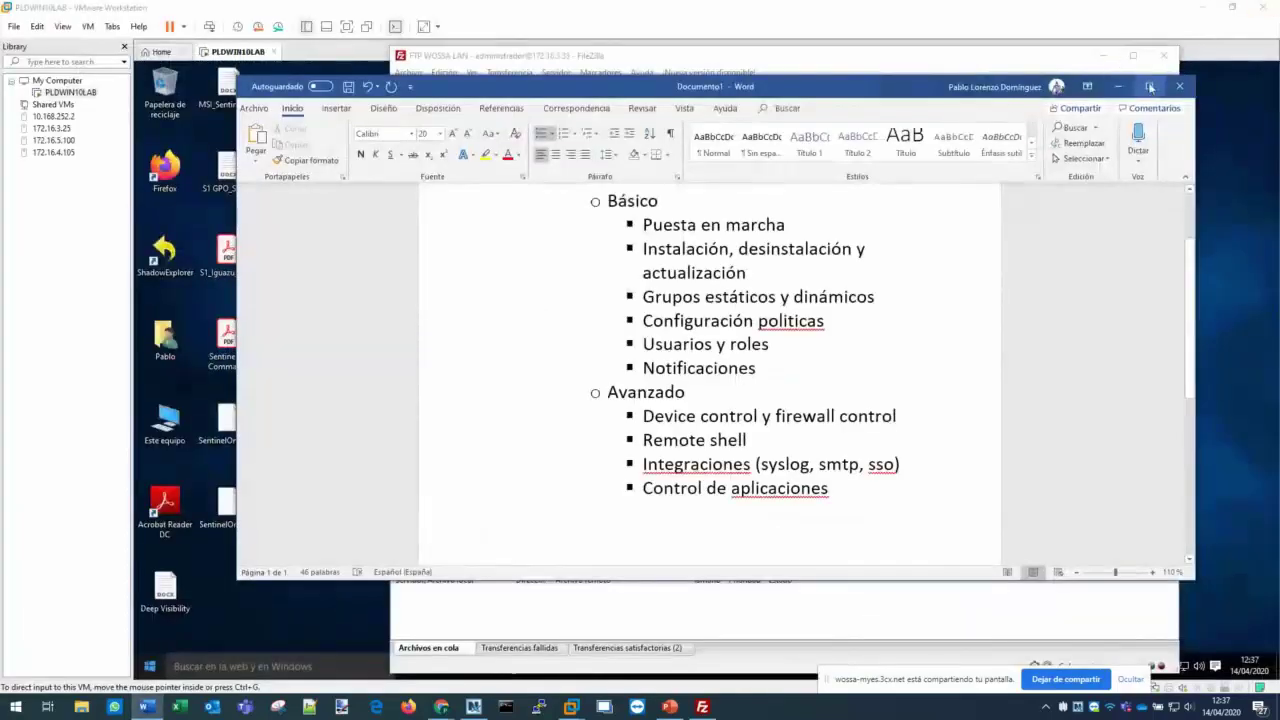
# Minimize the VM's Word outline and then the VMware Workstation window.
pyautogui.click(1118, 87)
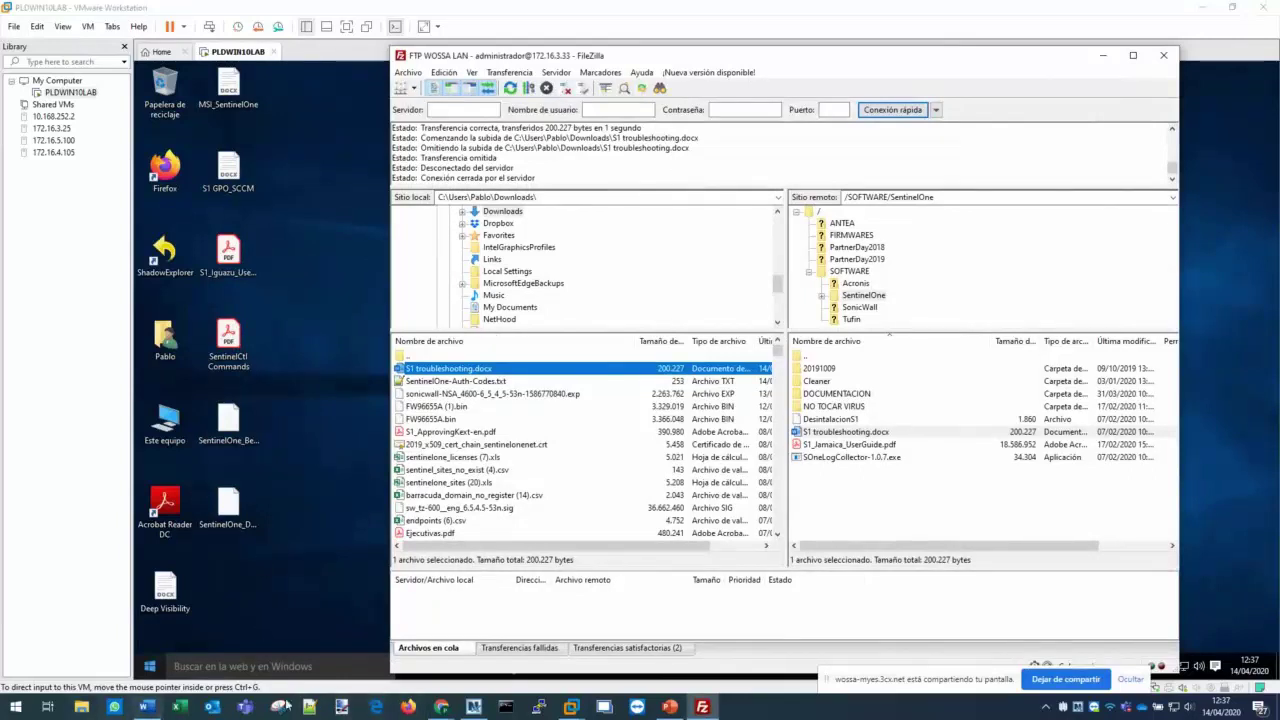
pyautogui.click(1193, 7)
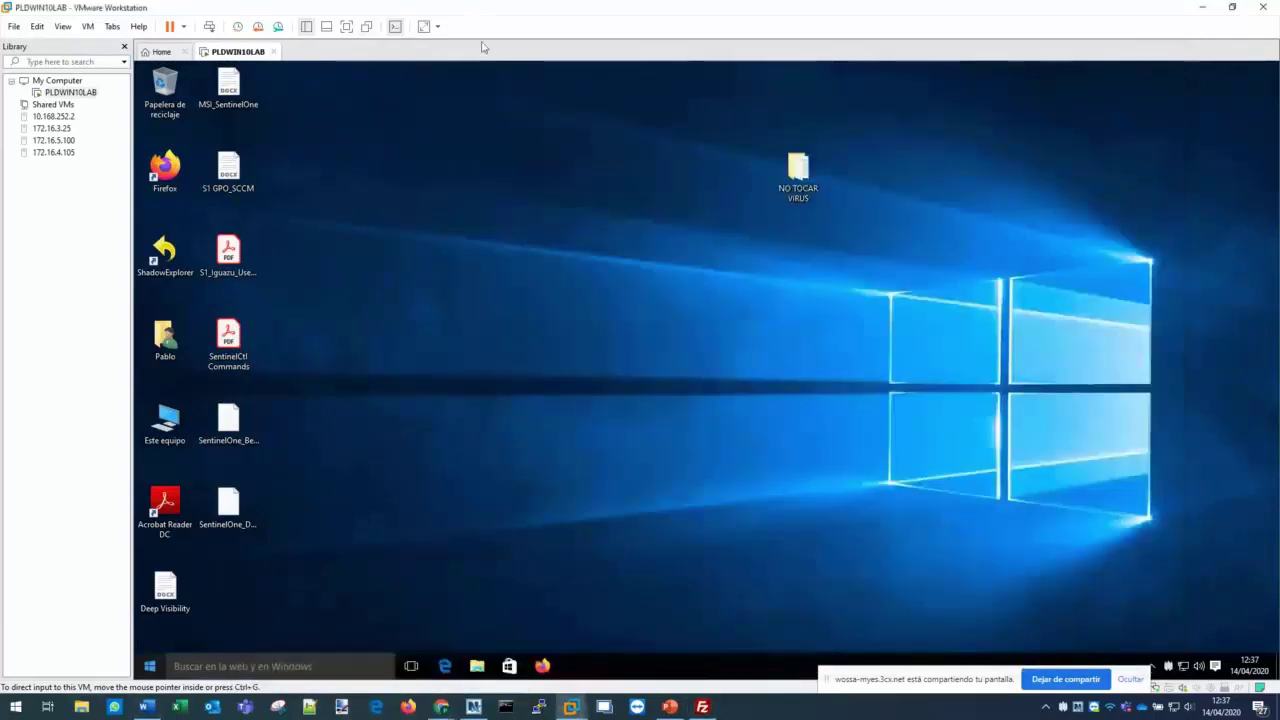
pyautogui.click(1193, 7)
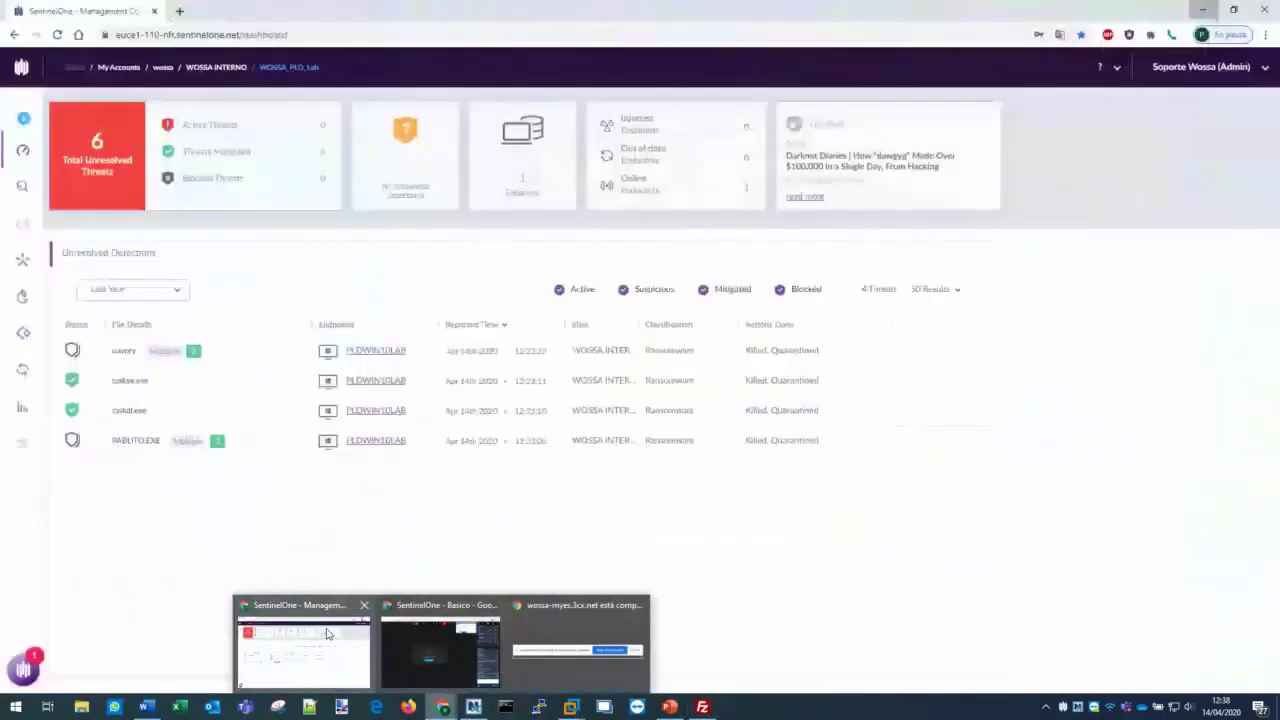
# From the console's ? Help menu, open the English user guide (Version Jamaica) in a new tab.
pyautogui.click(300, 640)
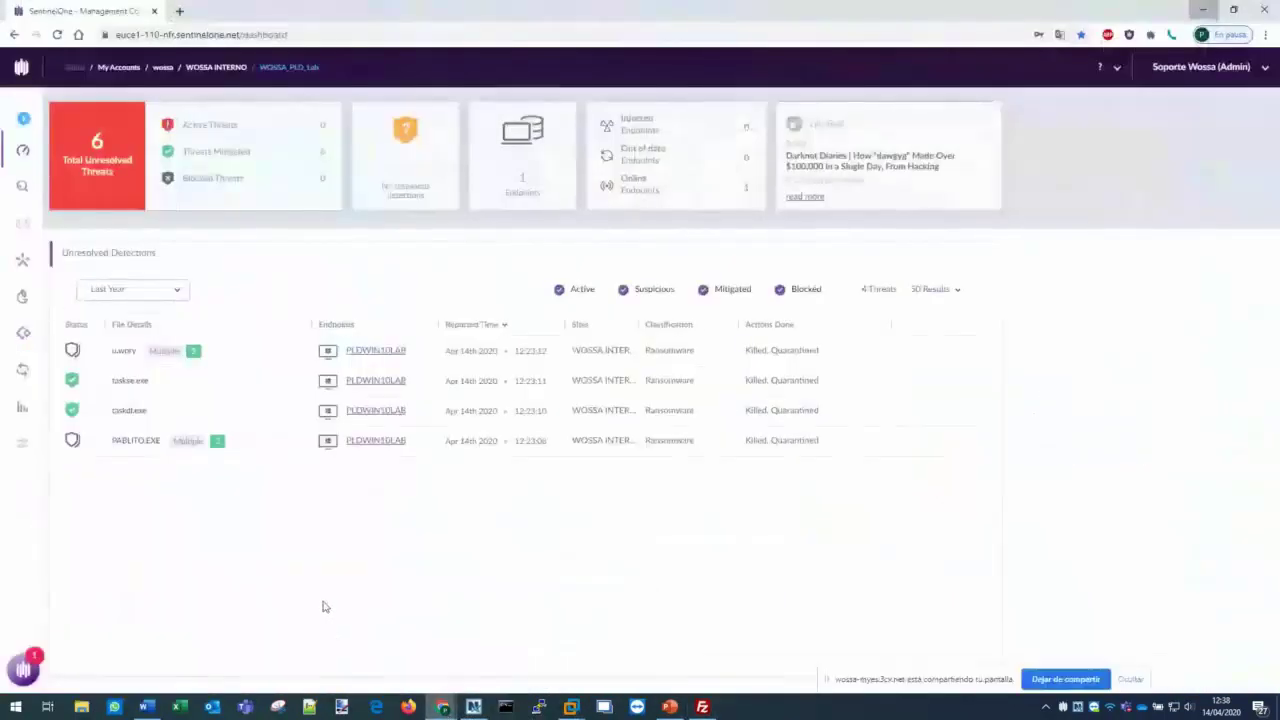
pyautogui.click(179, 14)
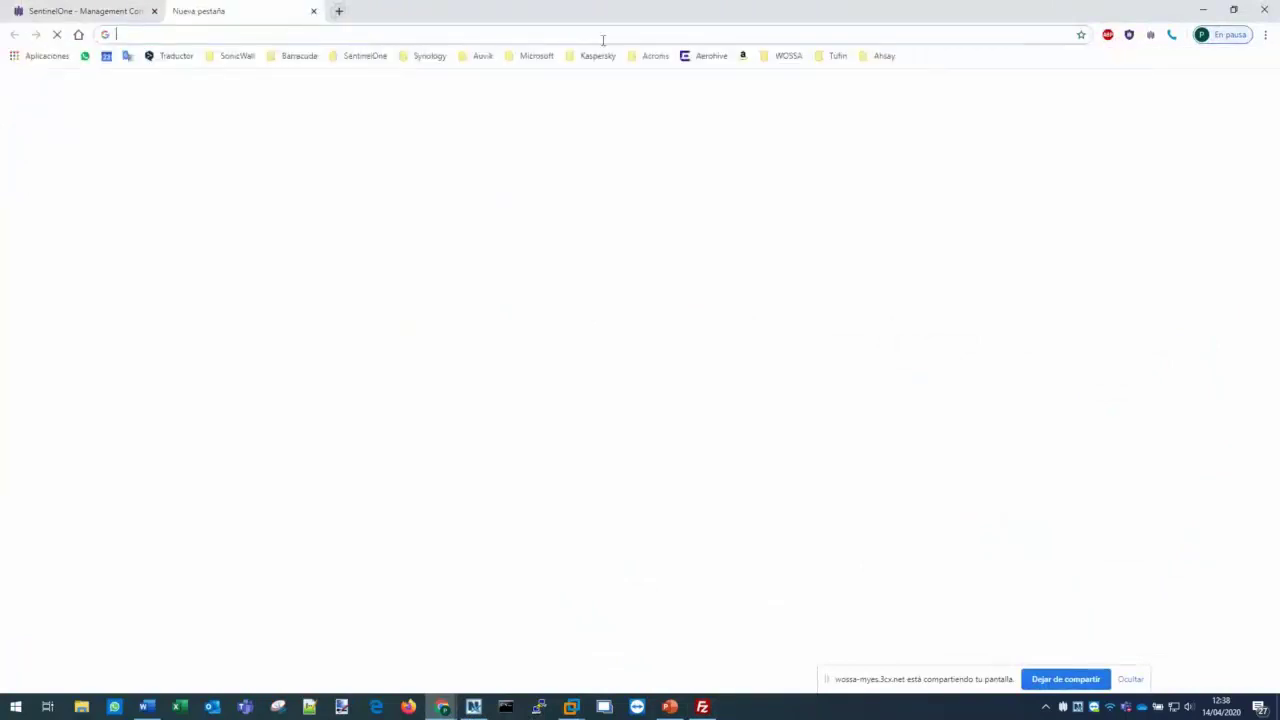
pyautogui.click(319, 12)
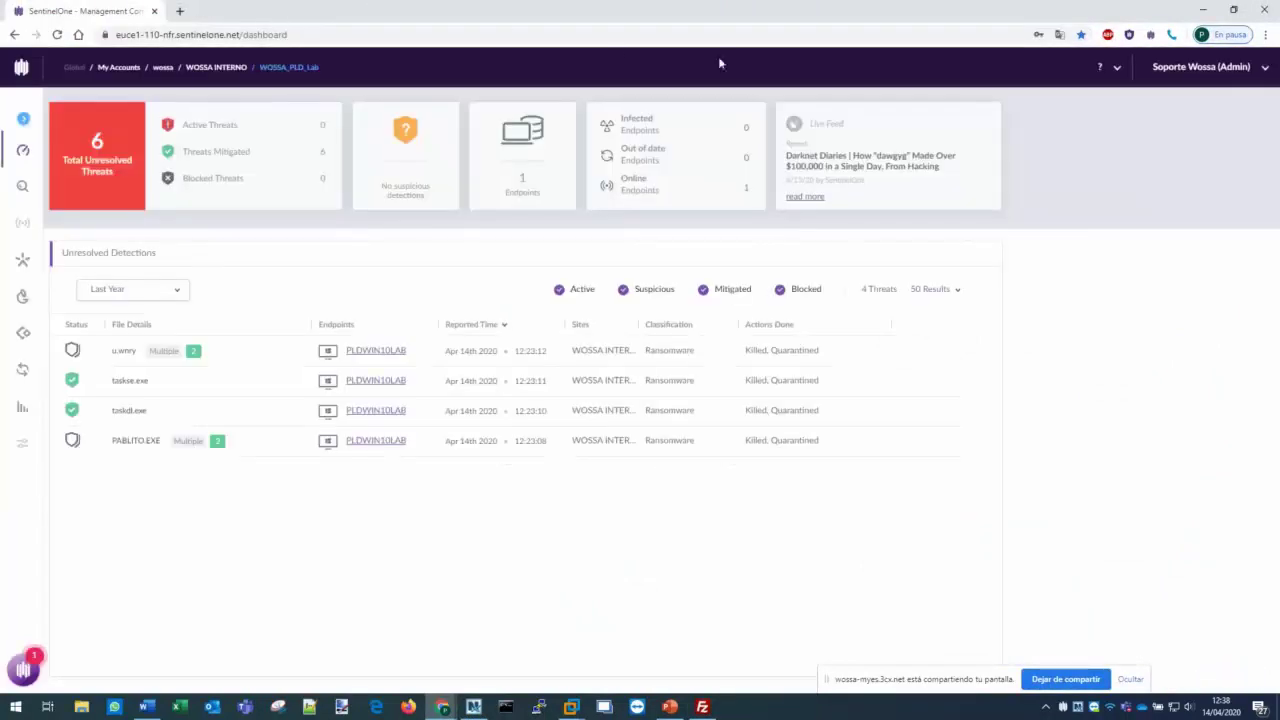
pyautogui.click(1117, 67)
pyautogui.click(1110, 142)
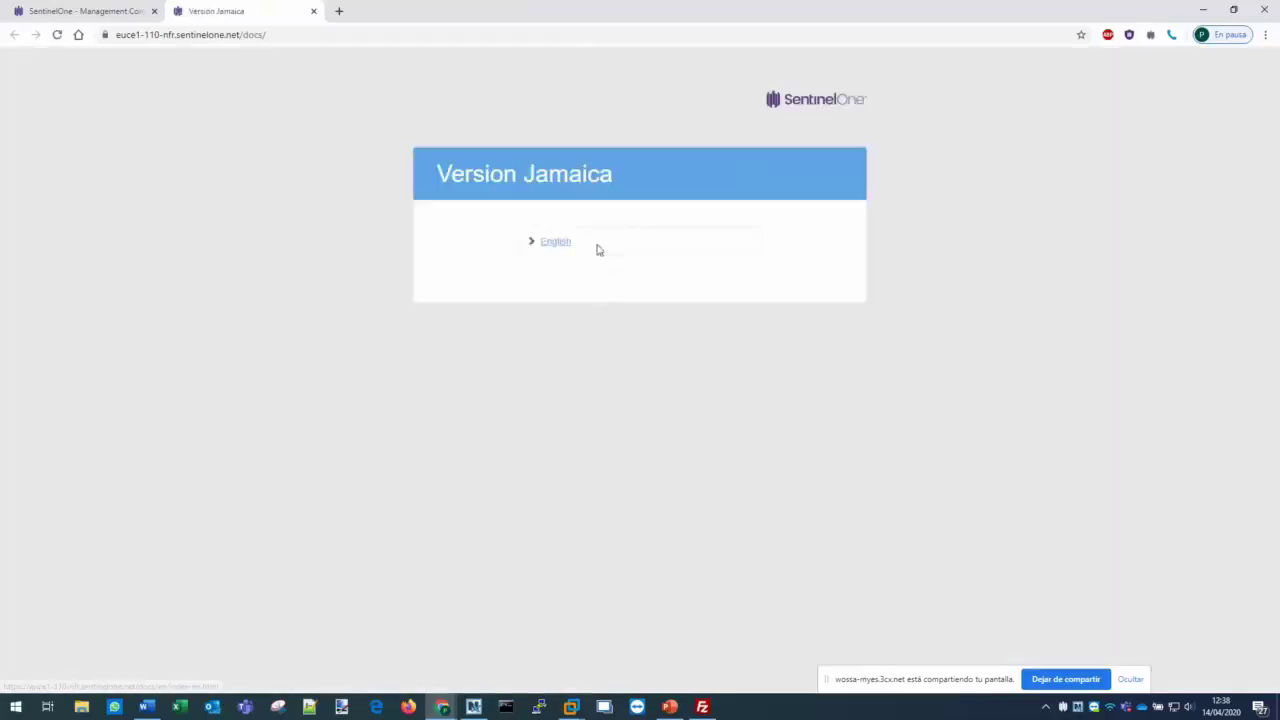
pyautogui.click(598, 255)
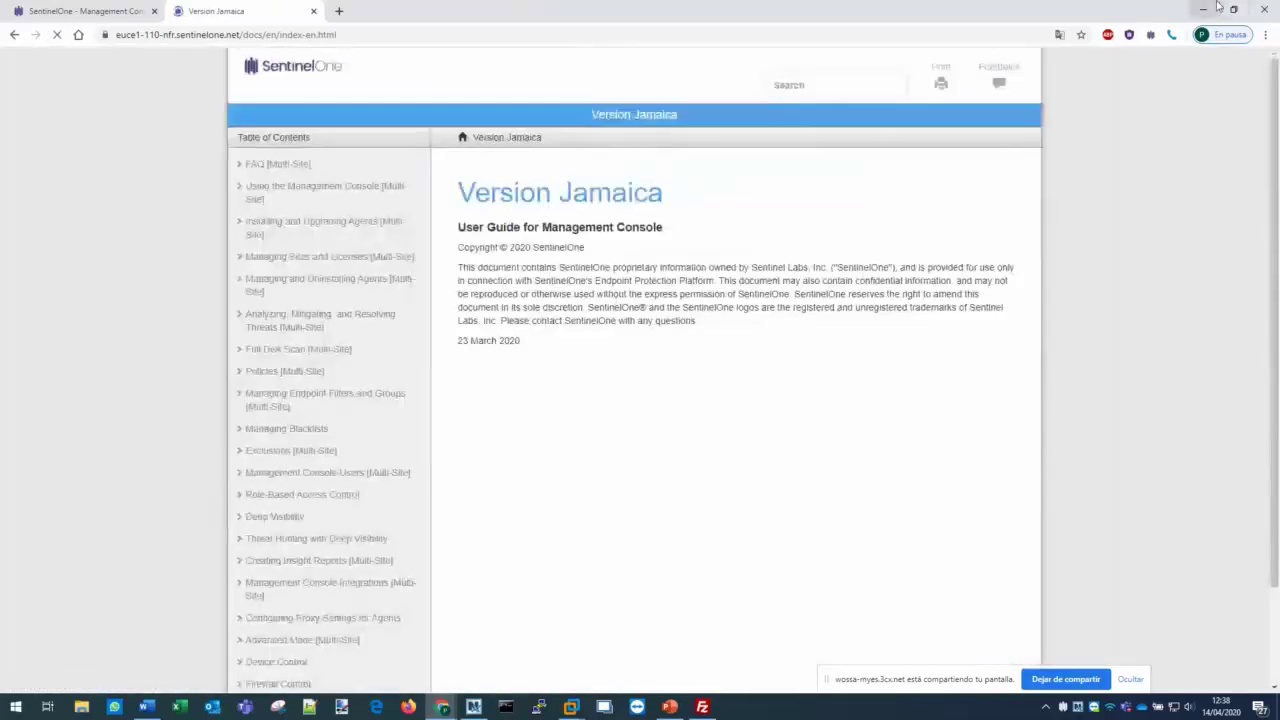
# Minimize the file transfer window, return to the user guide and focus its Search box.
pyautogui.click(1204, 9)
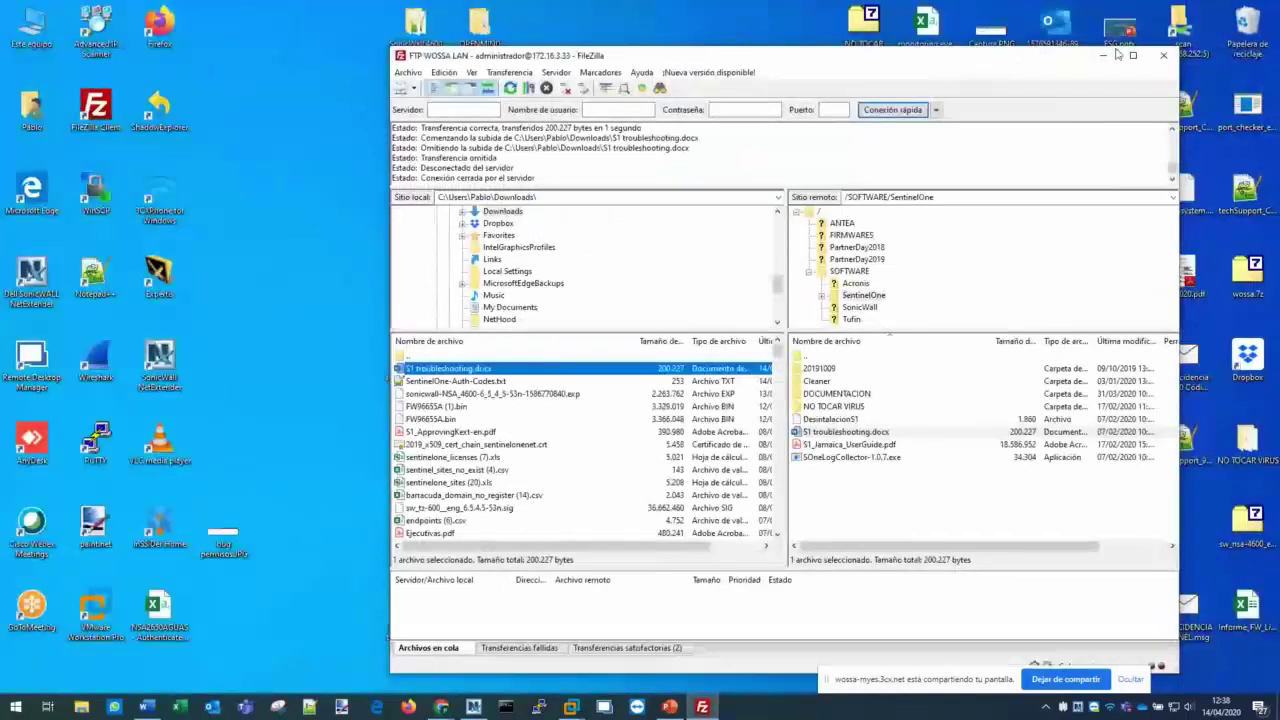
pyautogui.click(1112, 55)
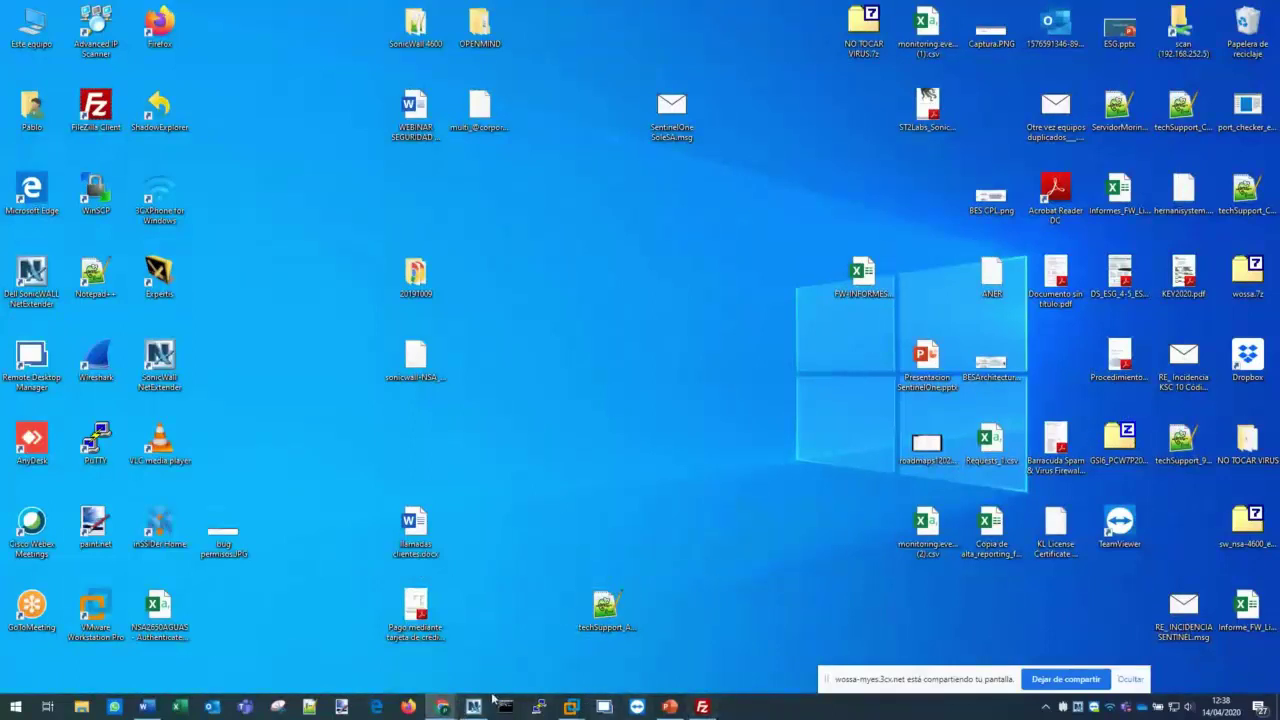
pyautogui.moveTo(443, 707)
pyautogui.click(303, 650)
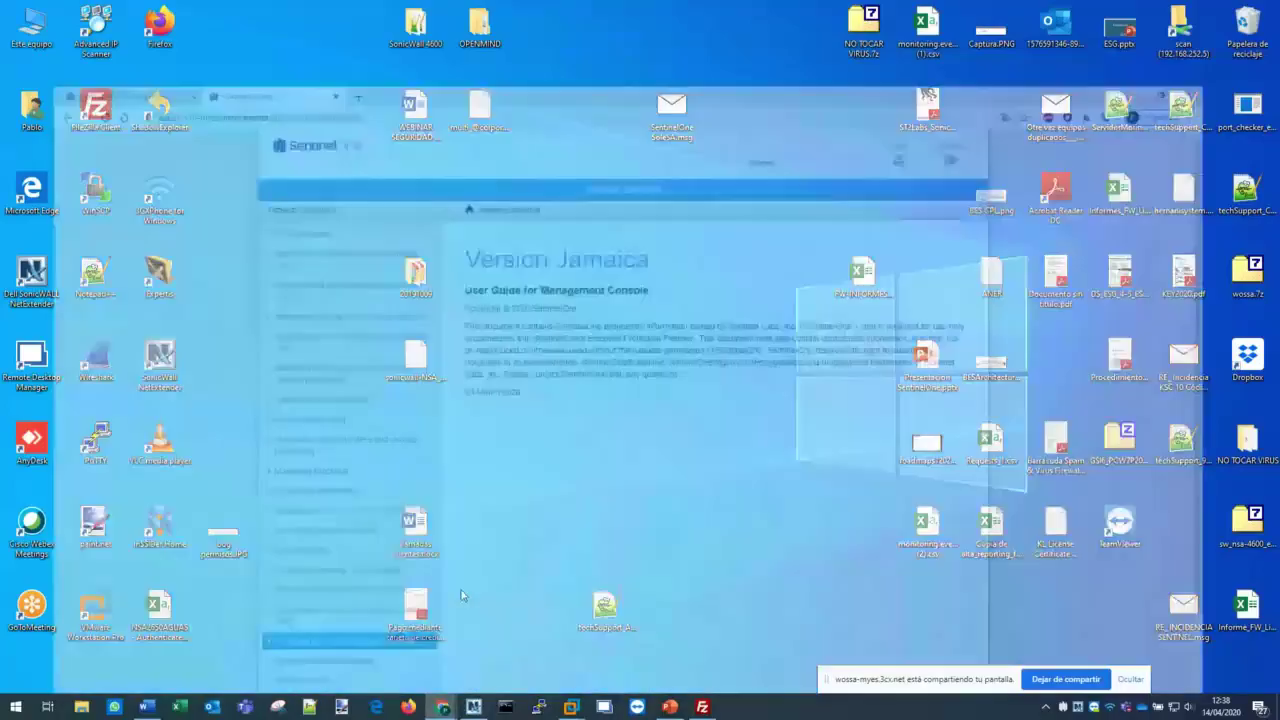
pyautogui.click(812, 84)
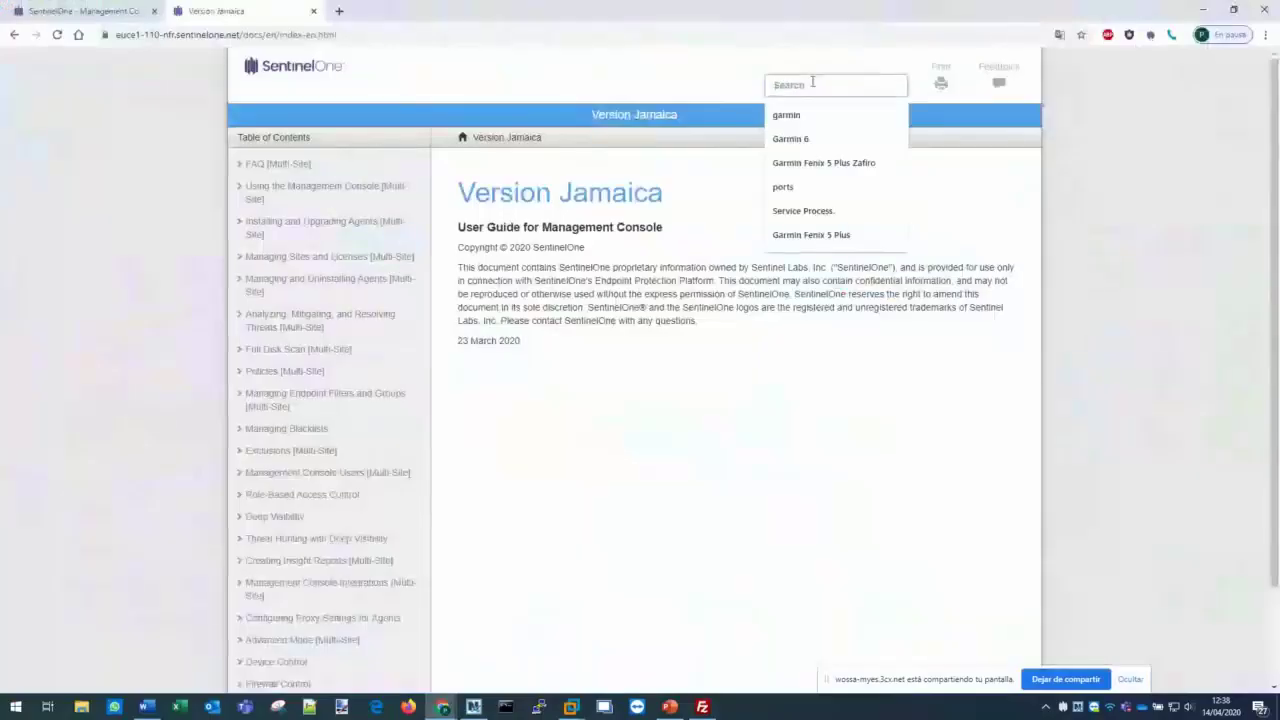
# Search 'installa', open Linux Agent Installation and select the site_token placeholder in its command.
pyautogui.write('installa')
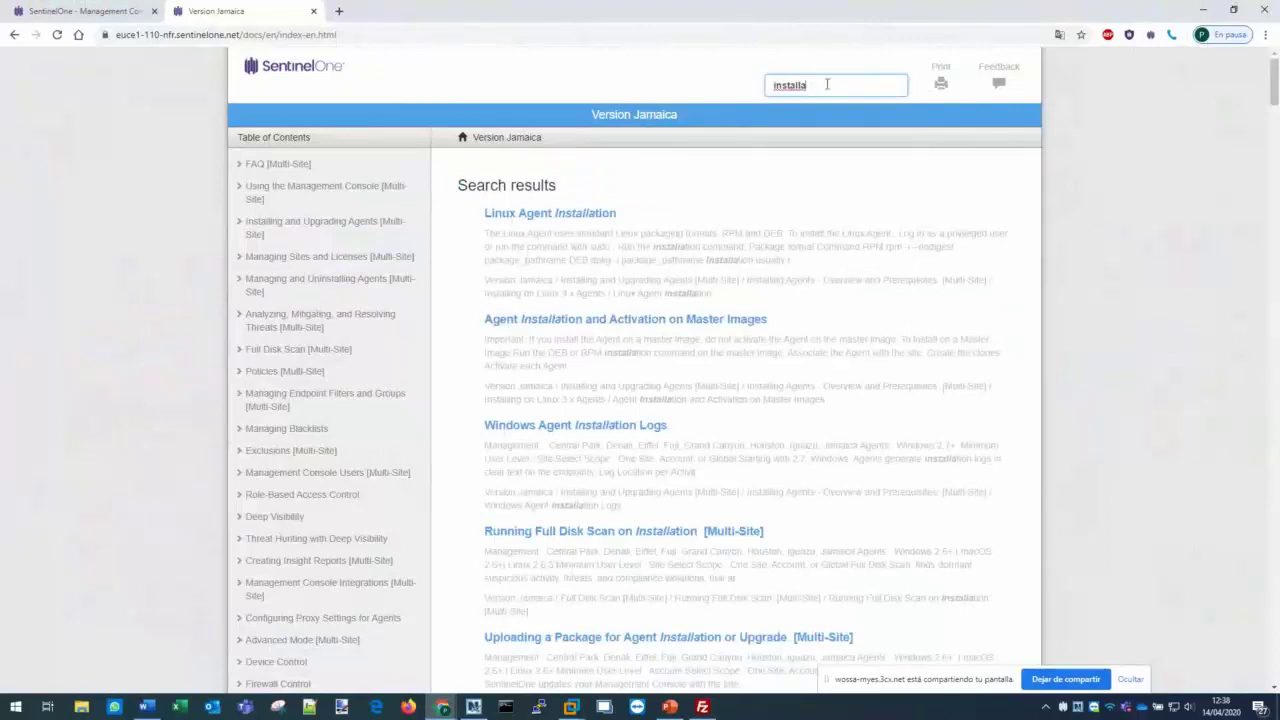
pyautogui.click(587, 215)
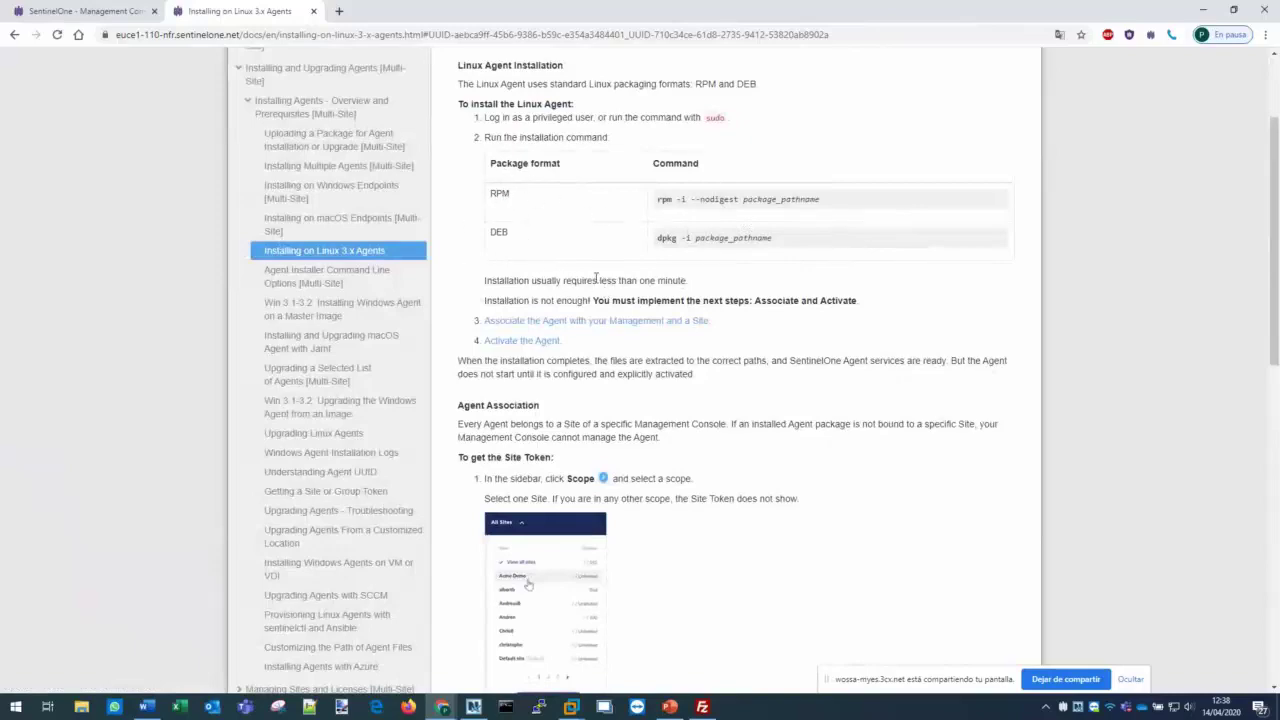
pyautogui.scroll(-4, 600, 280)
pyautogui.scroll(-4, 600, 280)
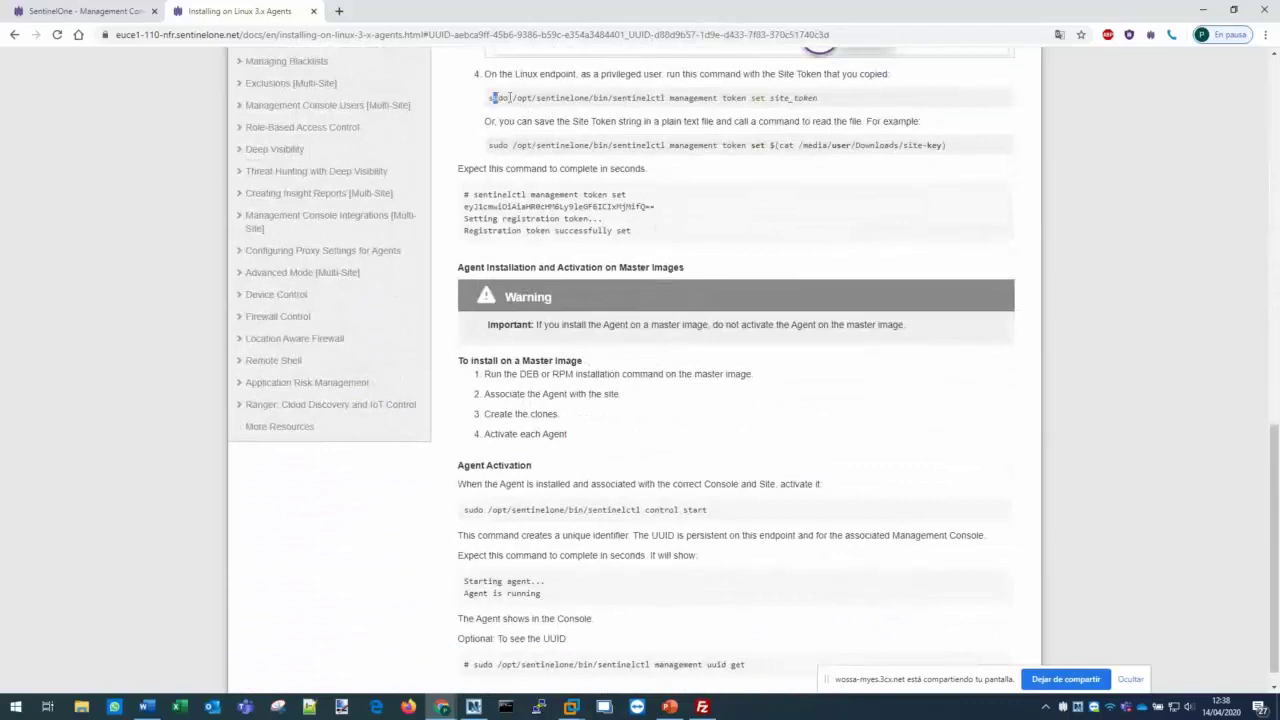
pyautogui.moveTo(492, 97); pyautogui.dragTo(822, 98)
pyautogui.click(781, 97)
pyautogui.doubleClick(781, 97)
pyautogui.scroll(-1, 867, 217)
pyautogui.scroll(10, 866, 214)
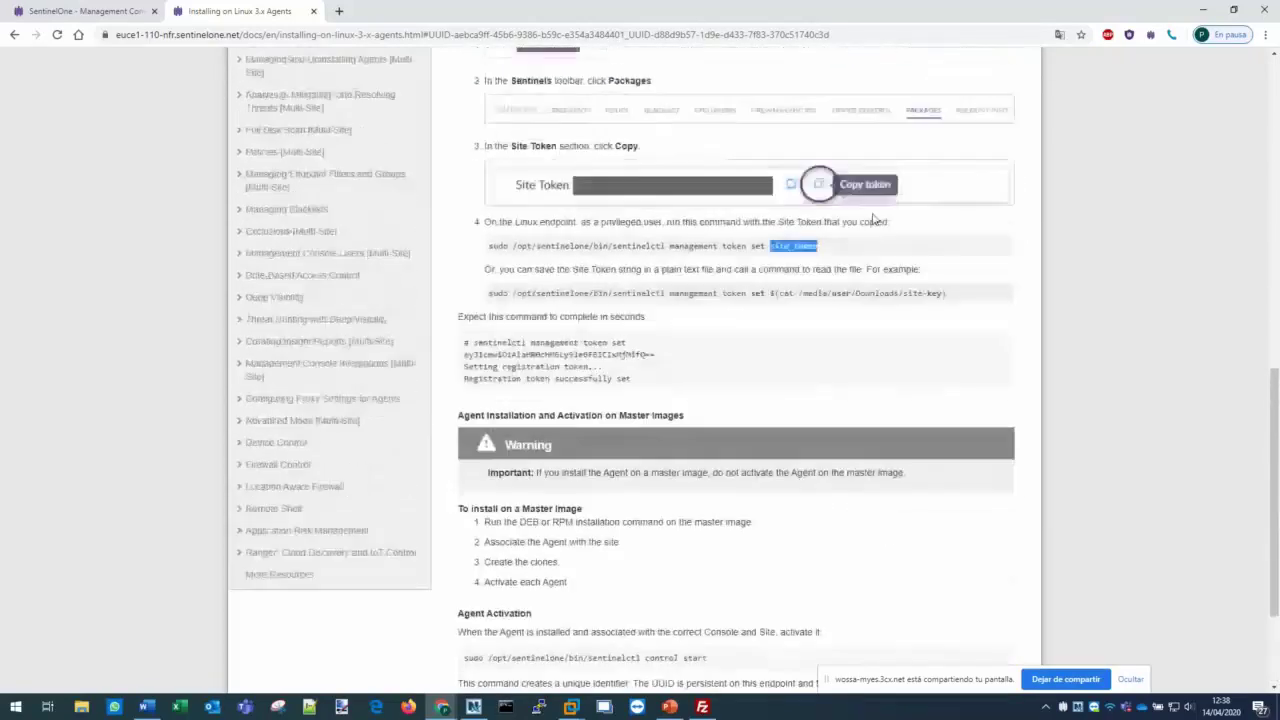
pyautogui.scroll(3, 818, 189)
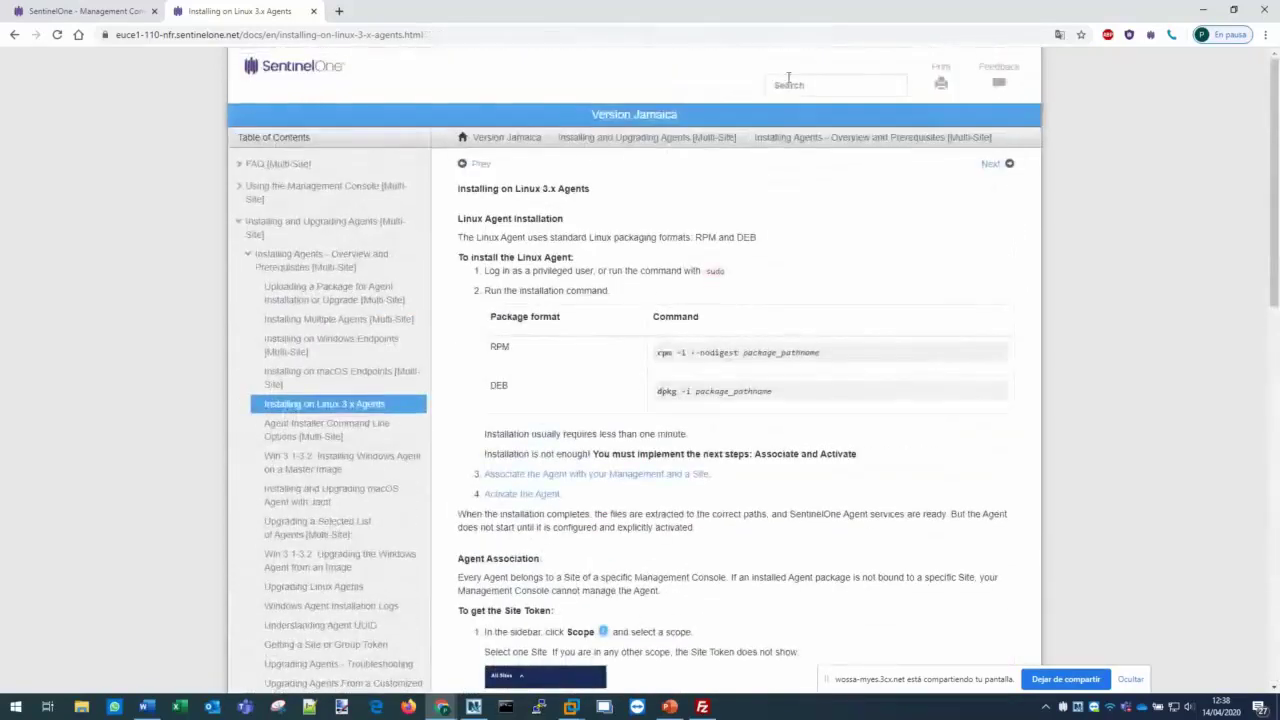
# Search 'installa' again and open 'Installing and Upgrading macOS Agent with Jamf'.
pyautogui.click(830, 86)
pyautogui.write('instal')
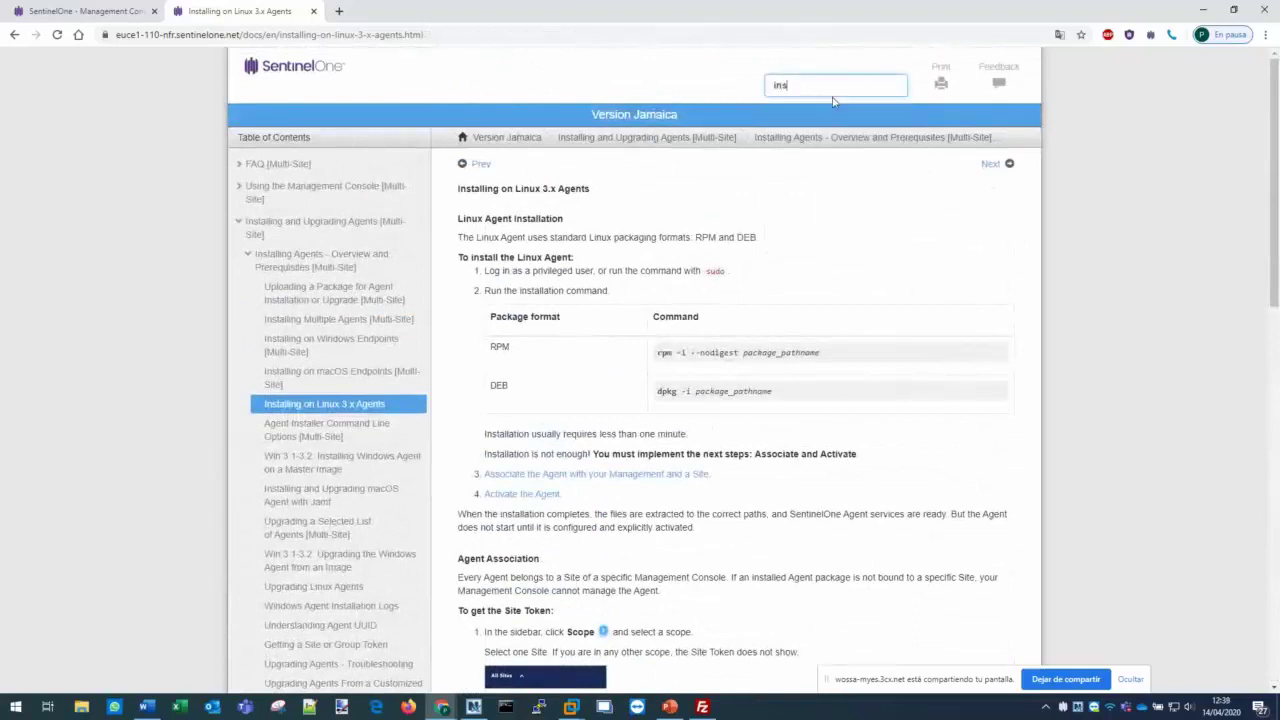
pyautogui.press('Return')
pyautogui.write('la')
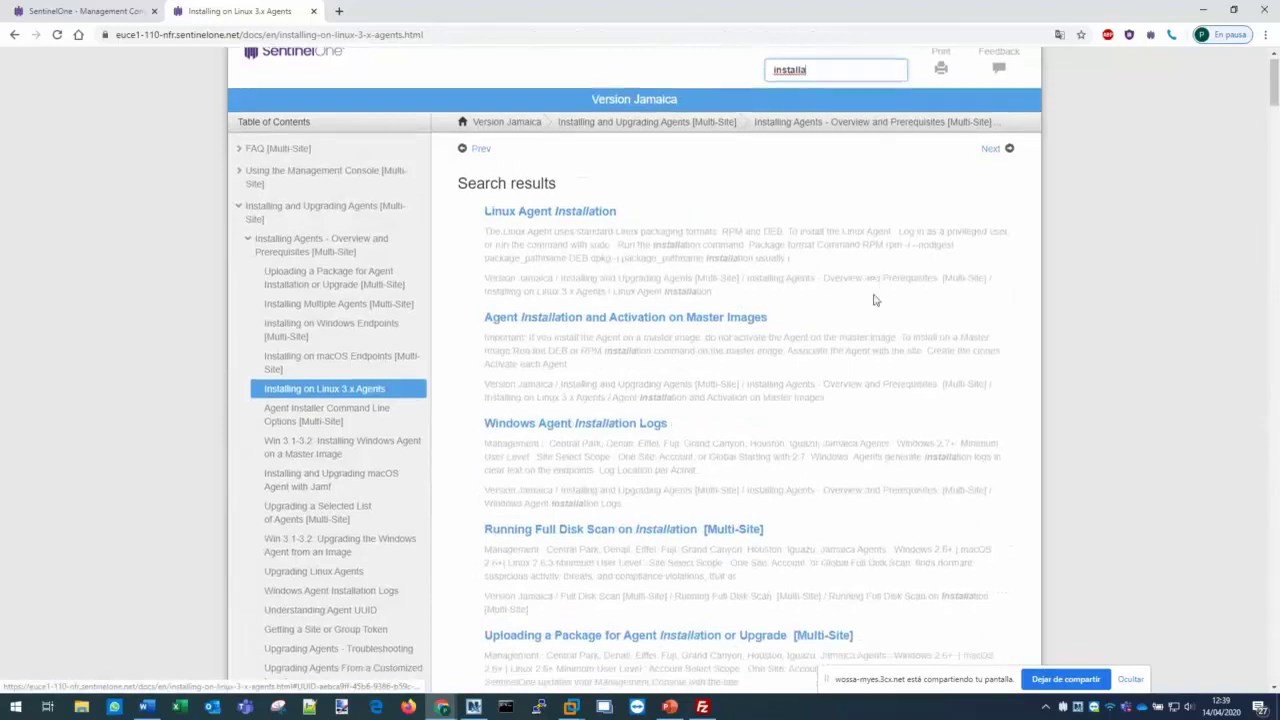
pyautogui.scroll(-1, 870, 293)
pyautogui.scroll(-3, 880, 285)
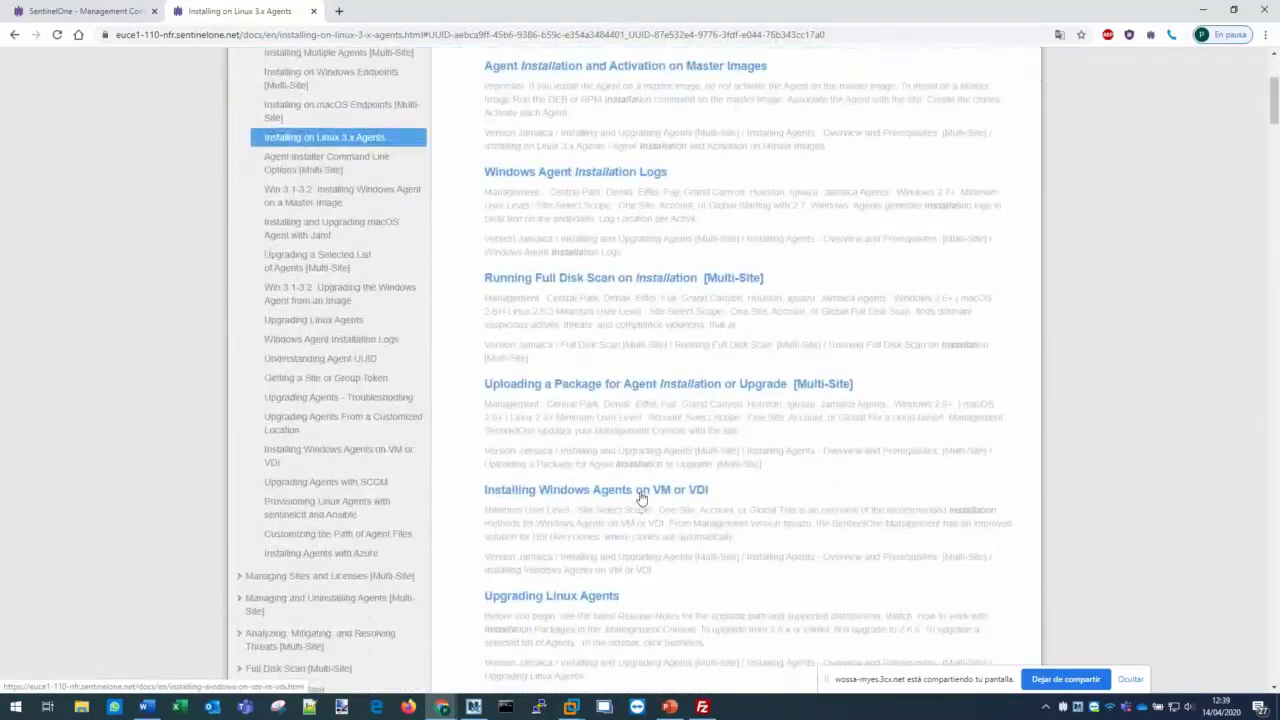
pyautogui.scroll(-2, 715, 490)
pyautogui.scroll(-5, 710, 485)
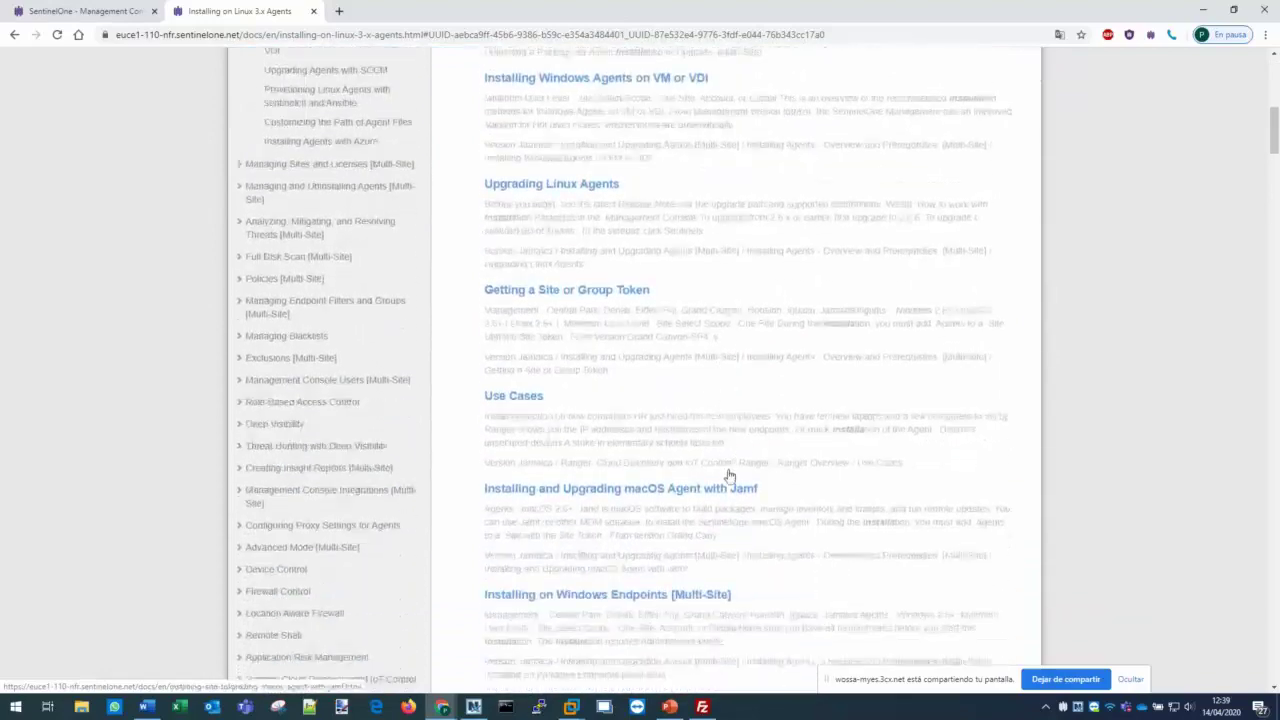
pyautogui.click(663, 446)
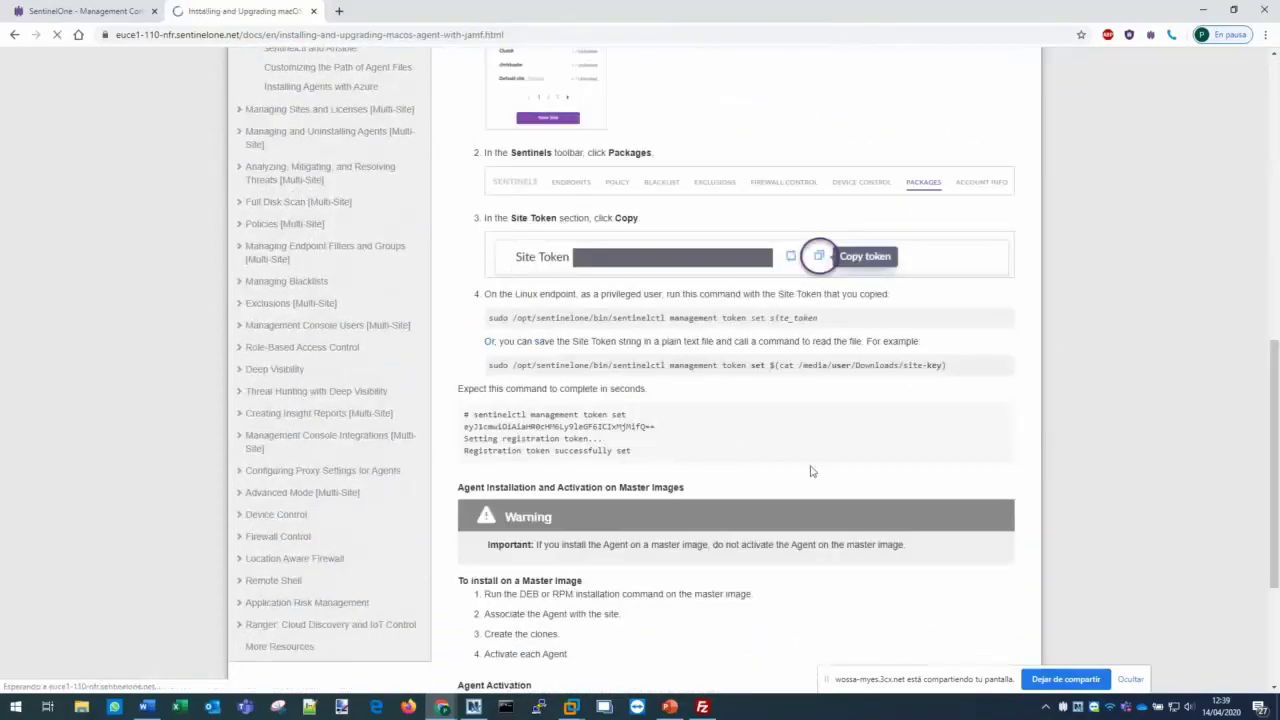
# Read through the Jamf article's install steps, then bring the Word Básico/Avanzado outline forward.
pyautogui.scroll(-9, 840, 438)
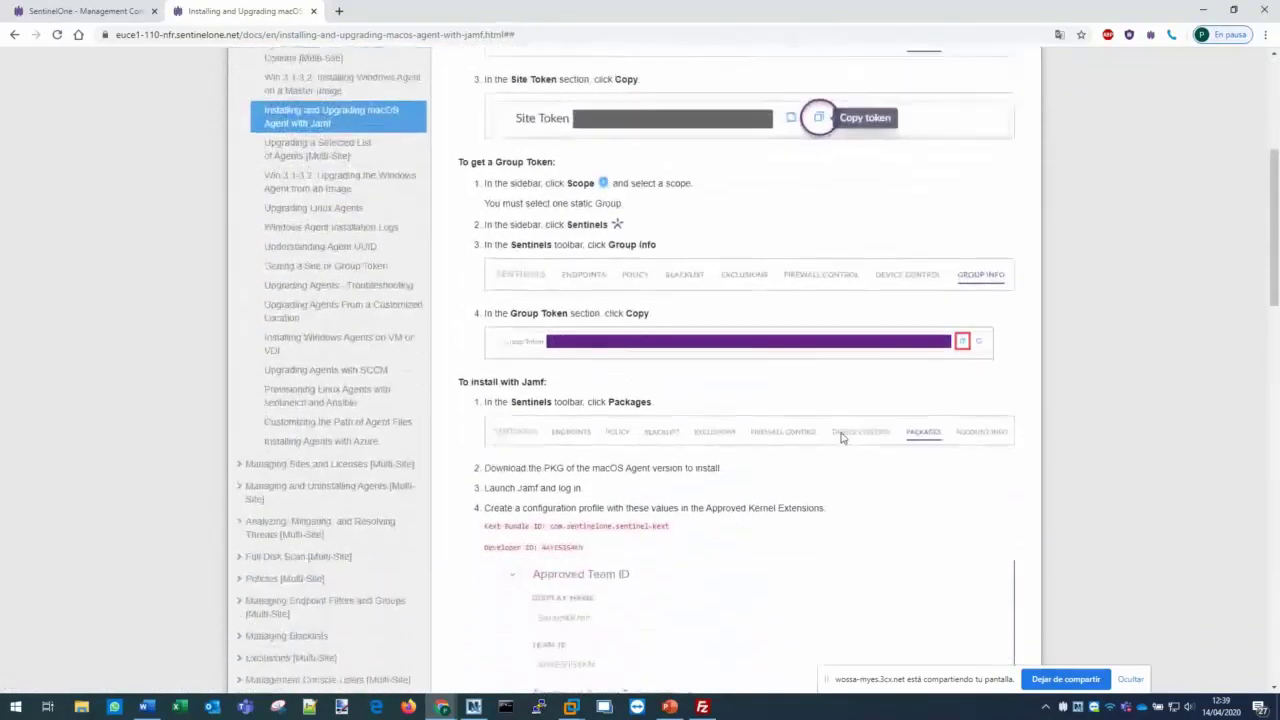
pyautogui.scroll(-3, 843, 434)
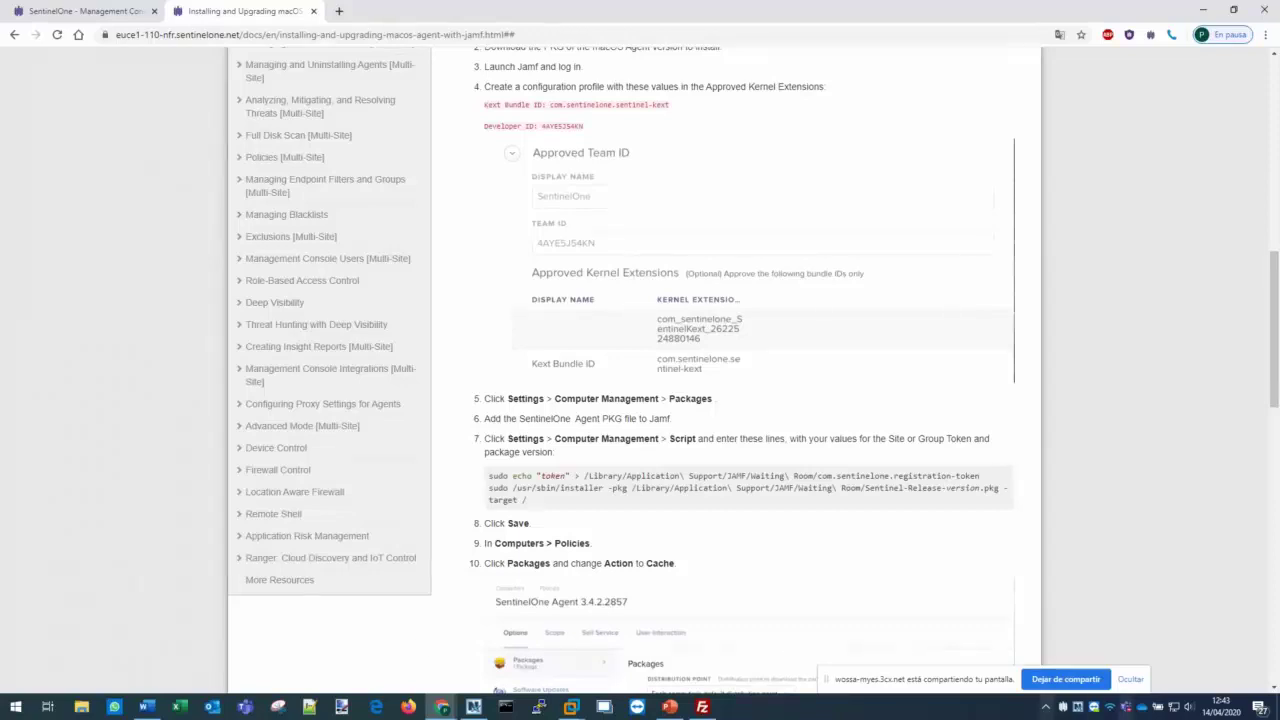
pyautogui.click(147, 708)
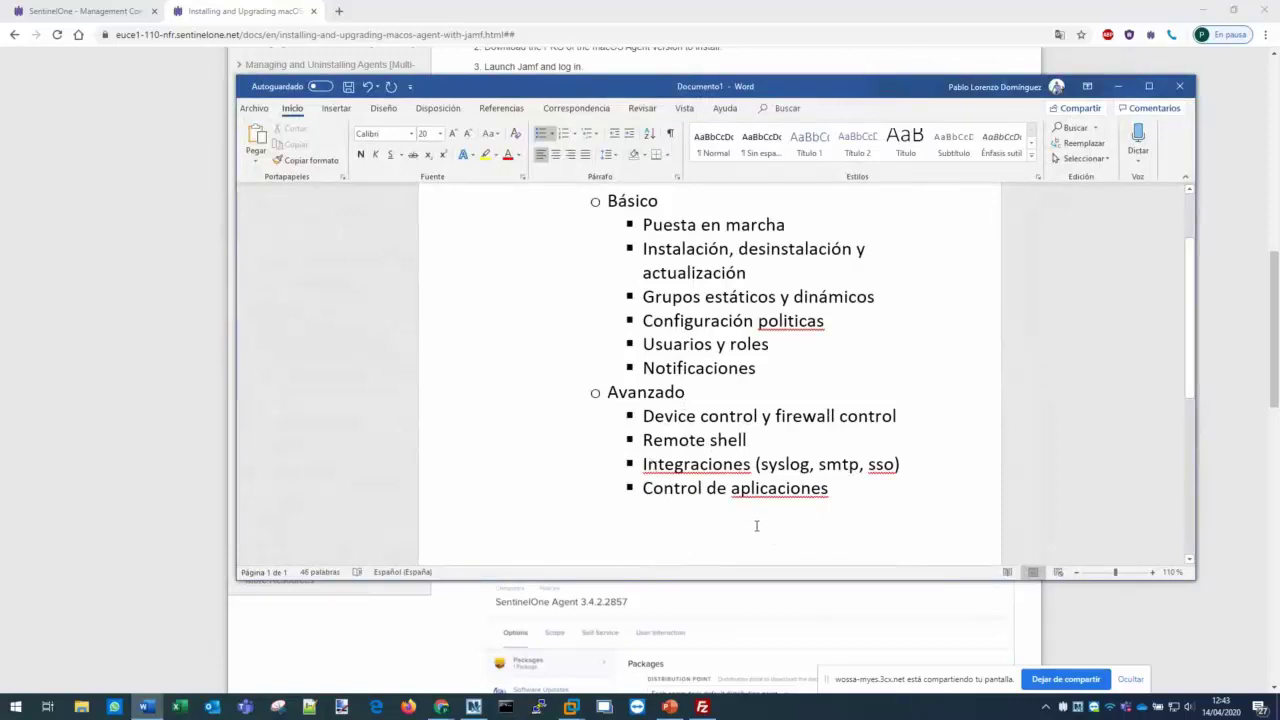
# Minimize the Word outline and the Chrome user guide window to reveal the desktop.
pyautogui.scroll(-1, 752, 512)
pyautogui.scroll(3, 751, 505)
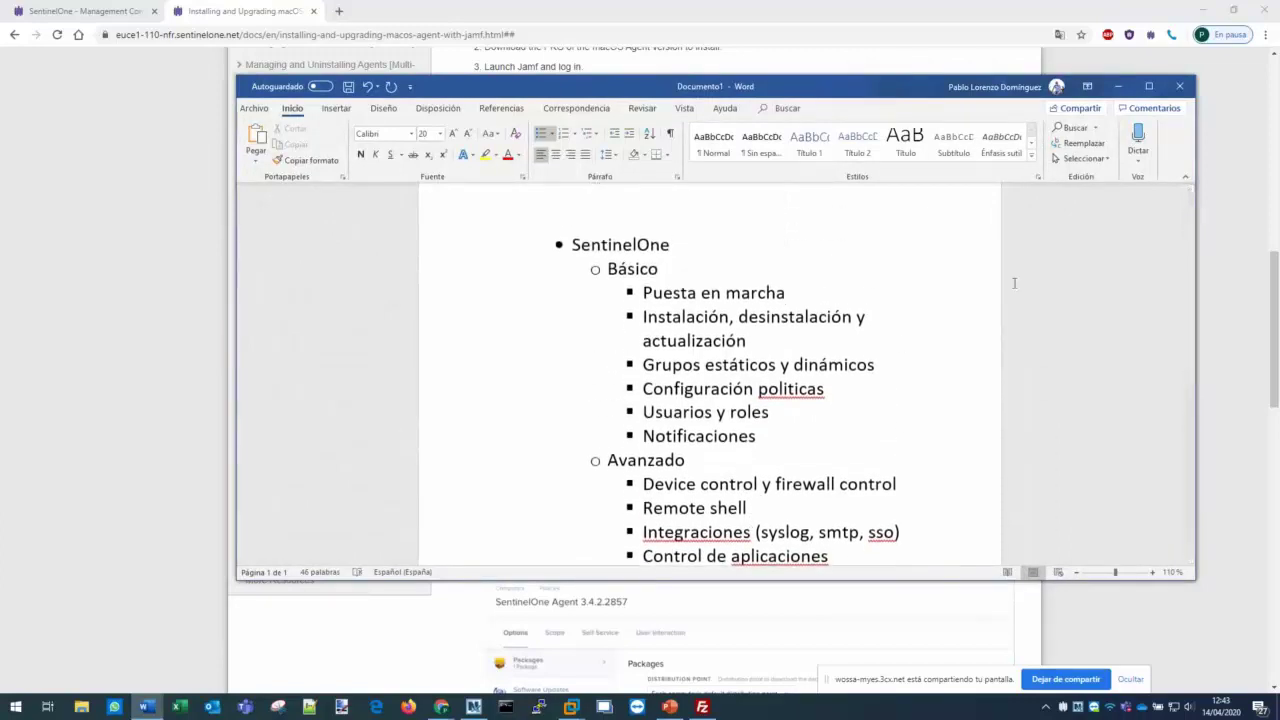
pyautogui.click(1121, 87)
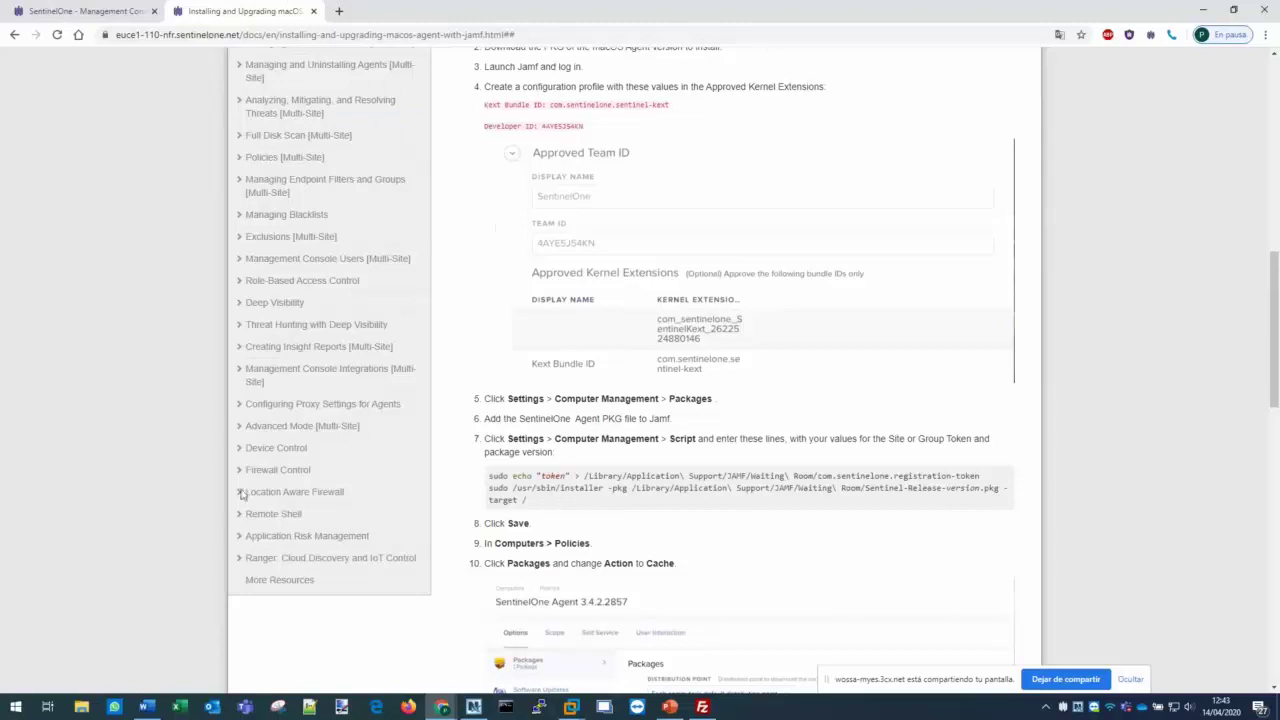
pyautogui.click(1203, 9)
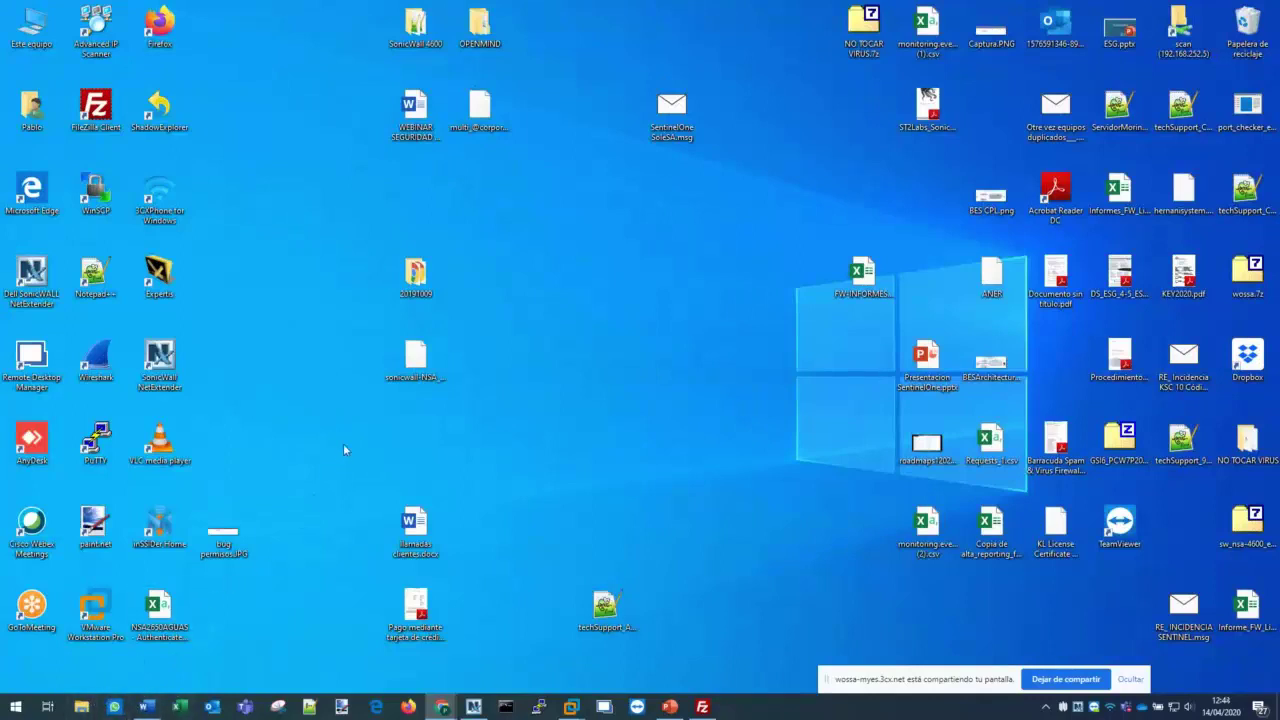
pyautogui.press('super+e')
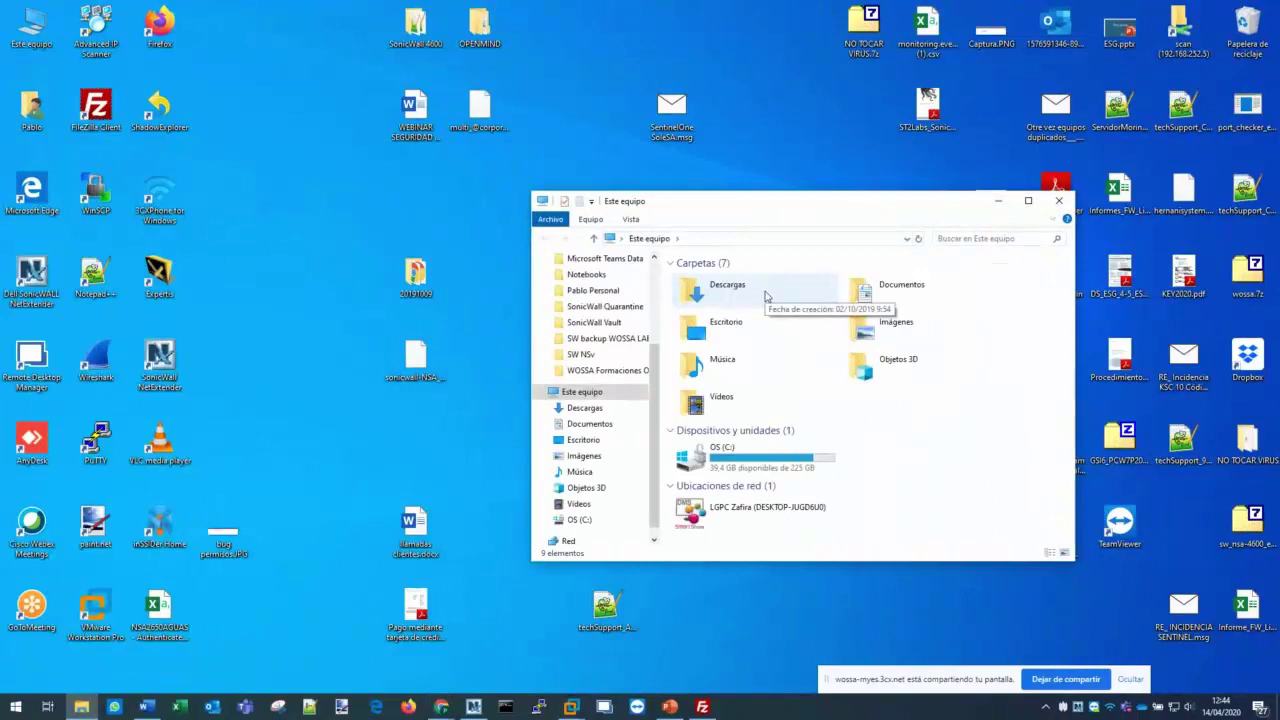
pyautogui.scroll(3, 587, 320)
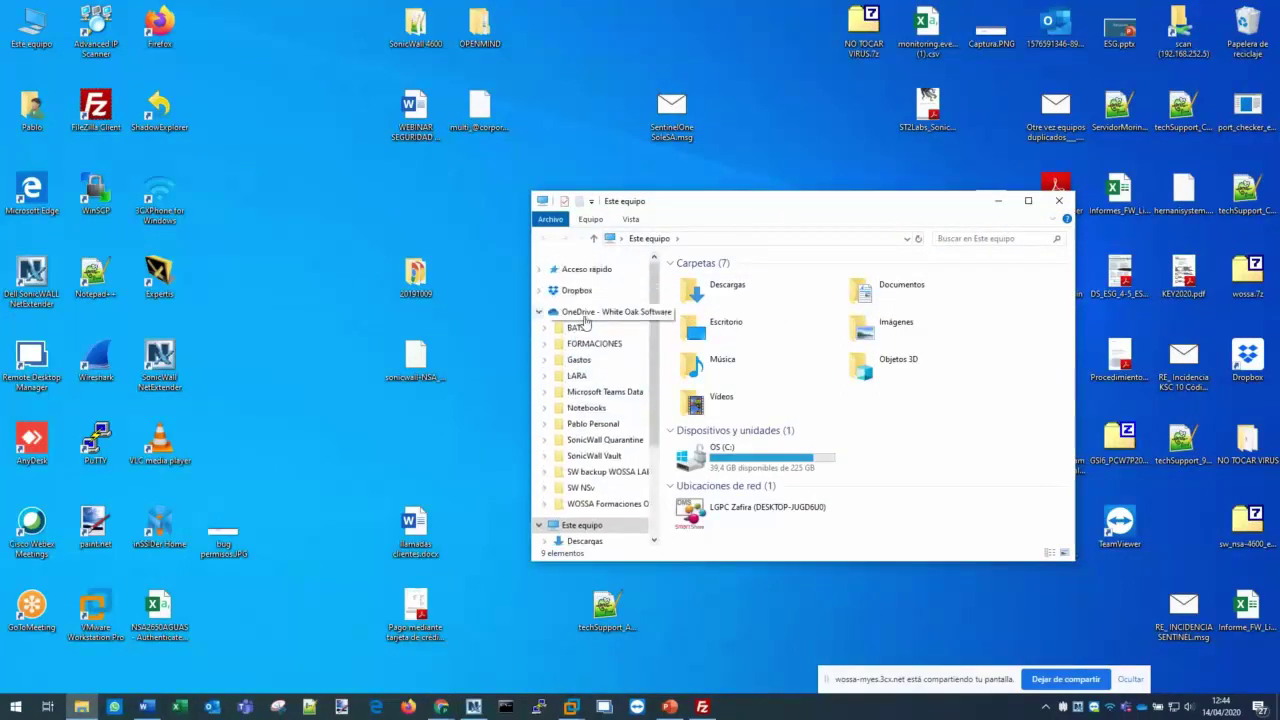
pyautogui.click(578, 290)
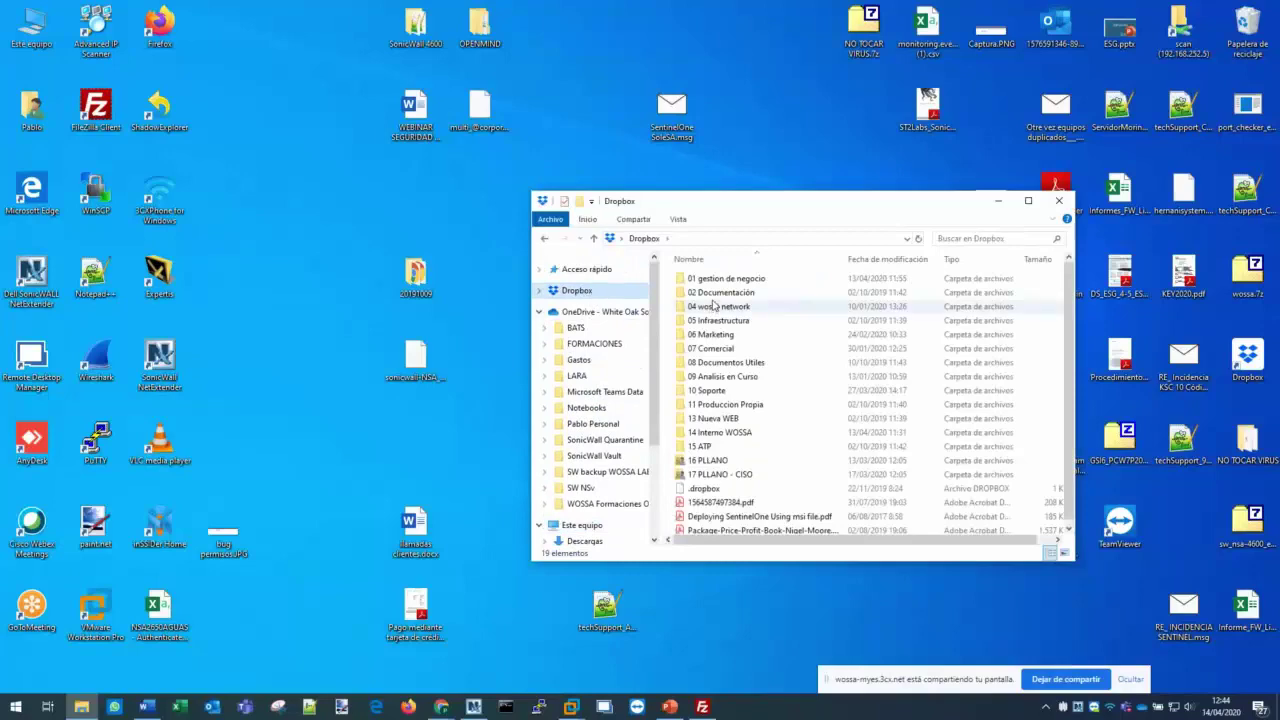
pyautogui.doubleClick(714, 334)
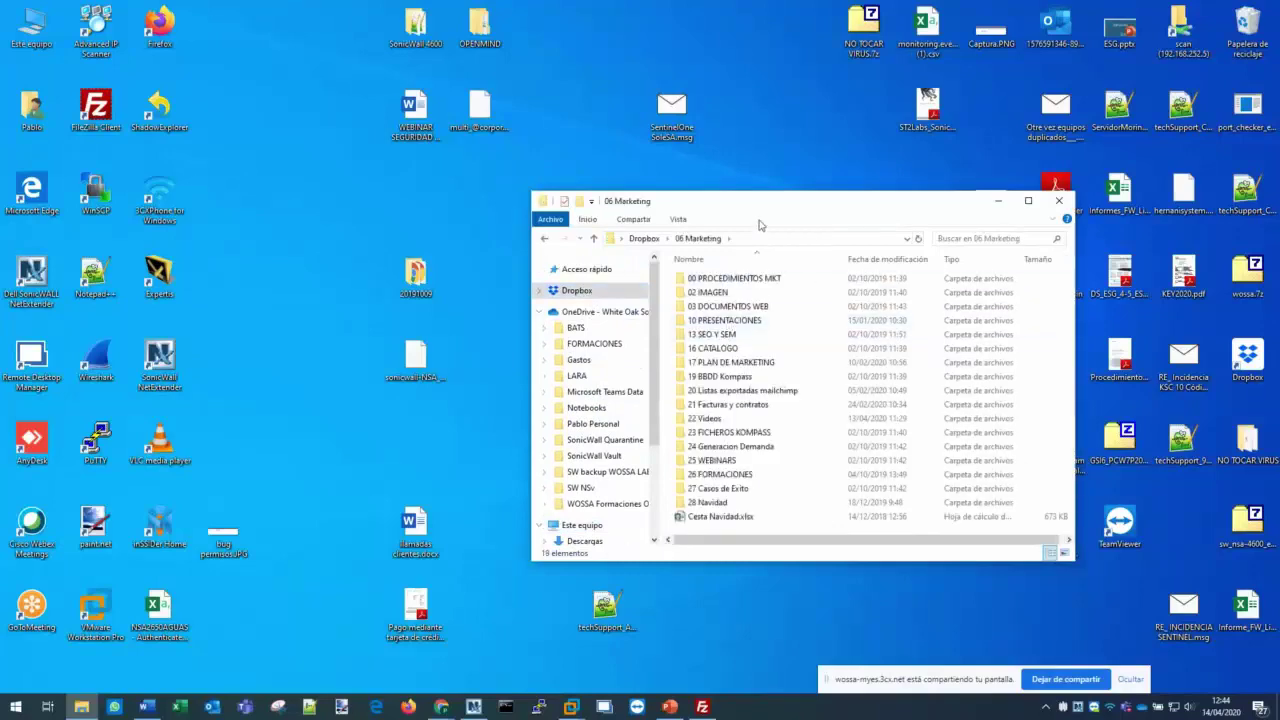
pyautogui.moveTo(759, 224); pyautogui.dragTo(385, 258)
pyautogui.press('super+d')
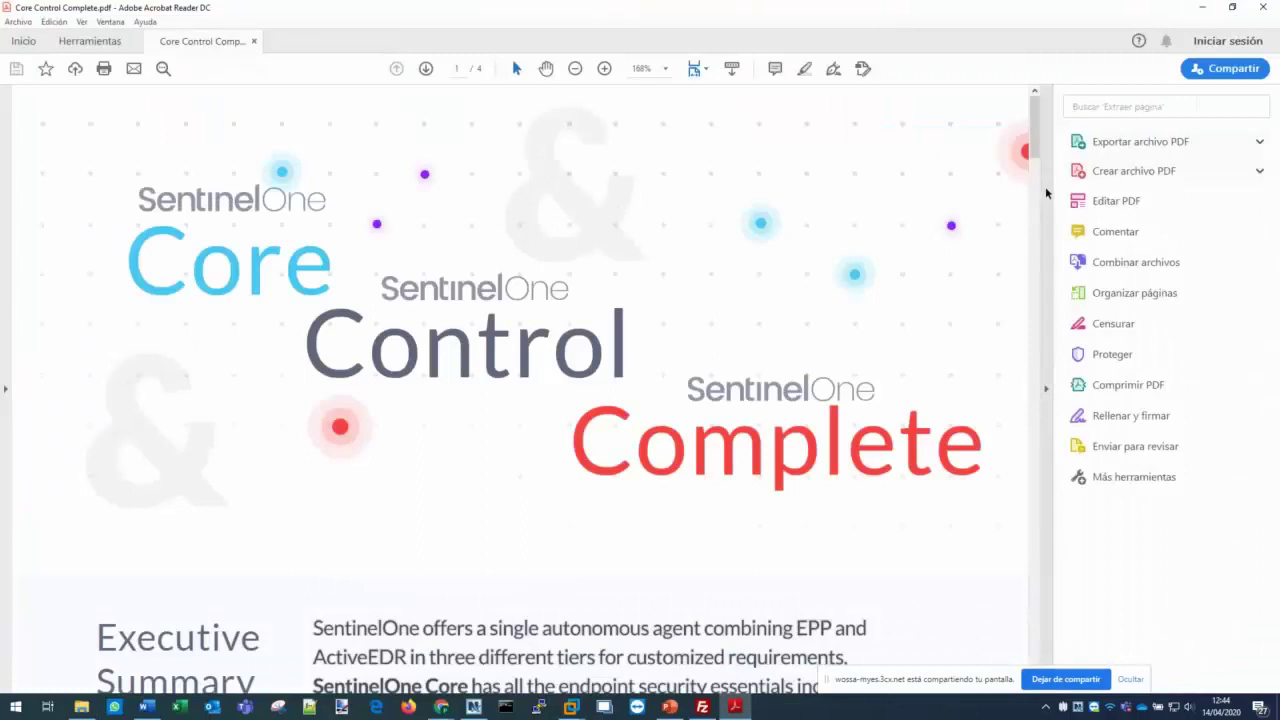
# Collapse the Tools pane, zoom to 100% and scroll through the brochure's tier pages.
pyautogui.click(1045, 186)
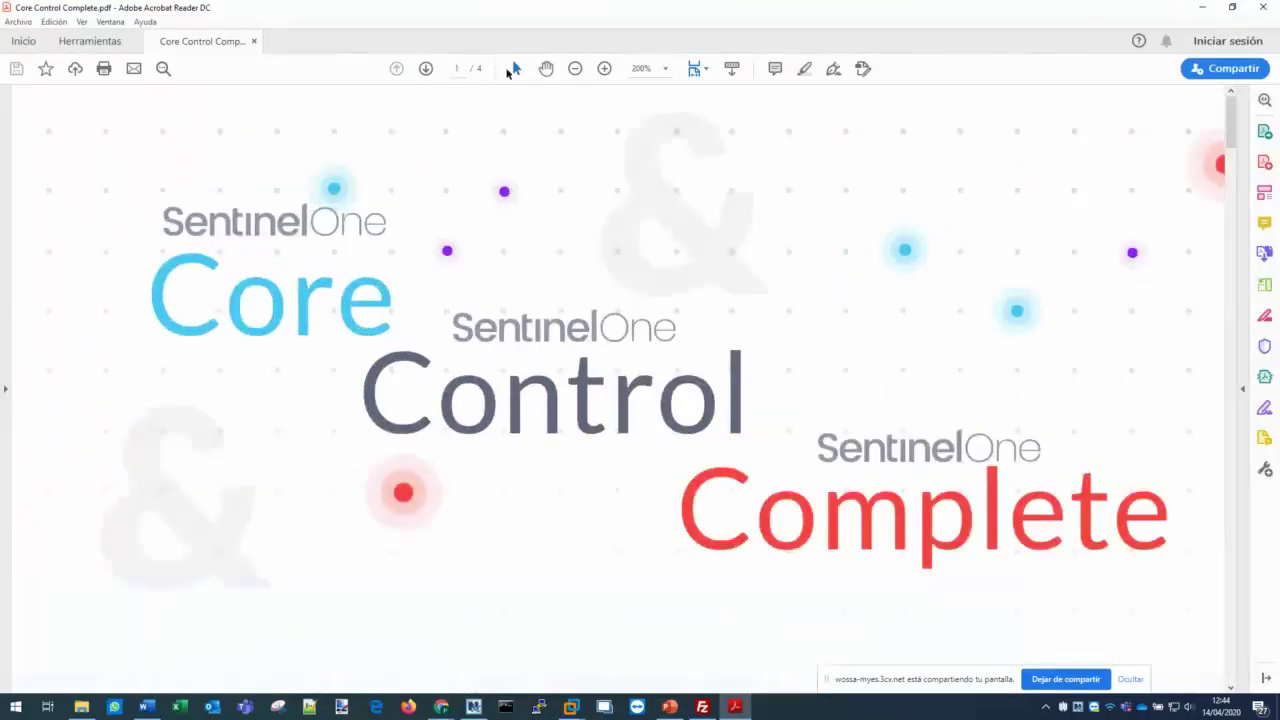
pyautogui.click(575, 69)
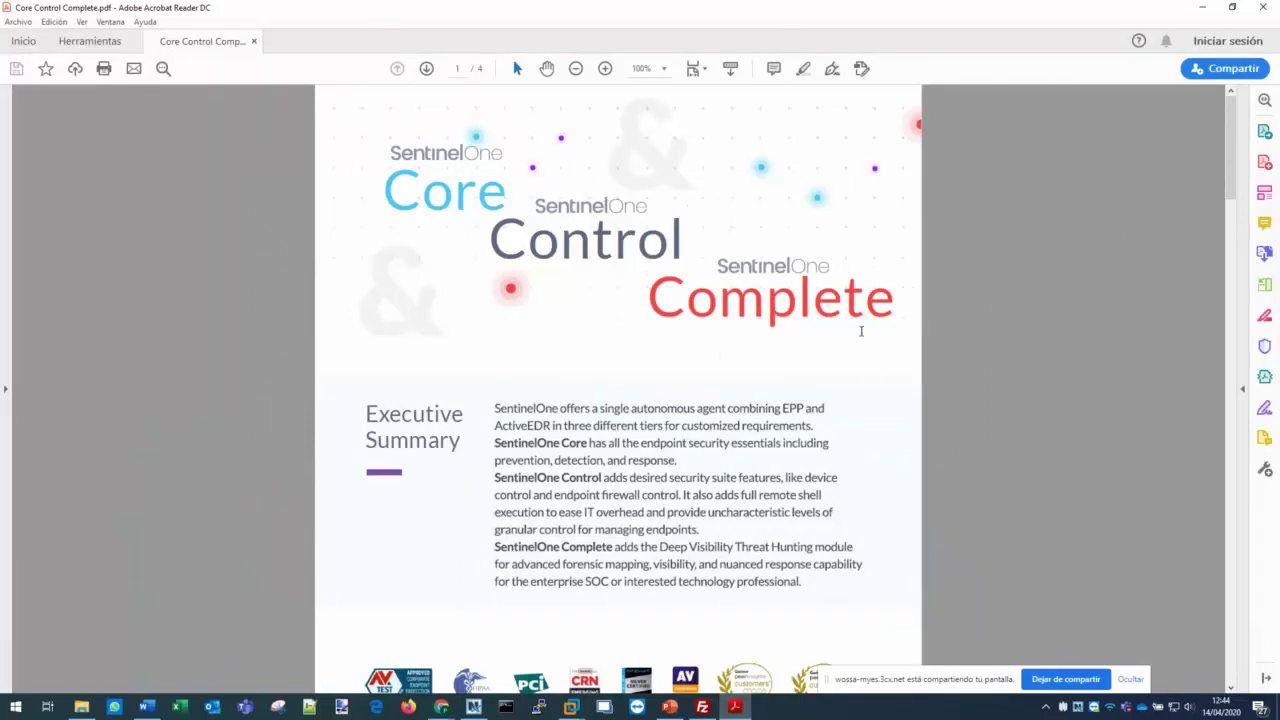
pyautogui.scroll(-5, 1065, 346)
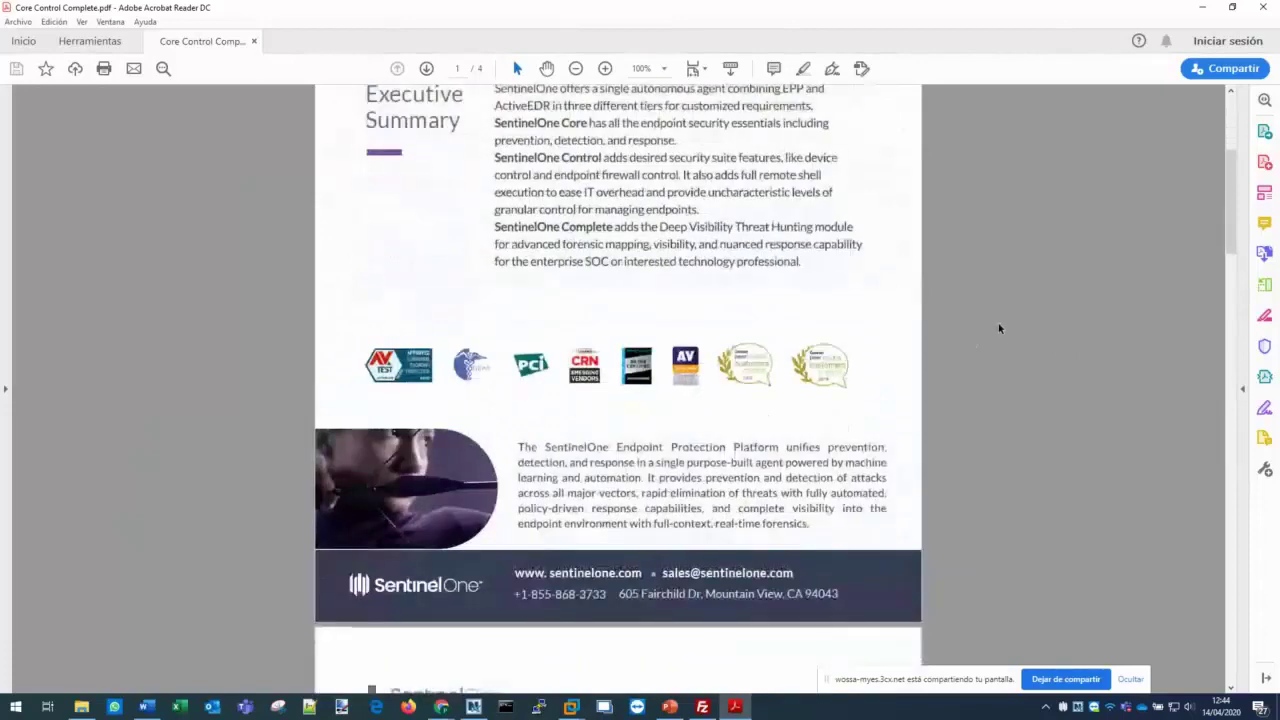
pyautogui.scroll(-8, 1000, 326)
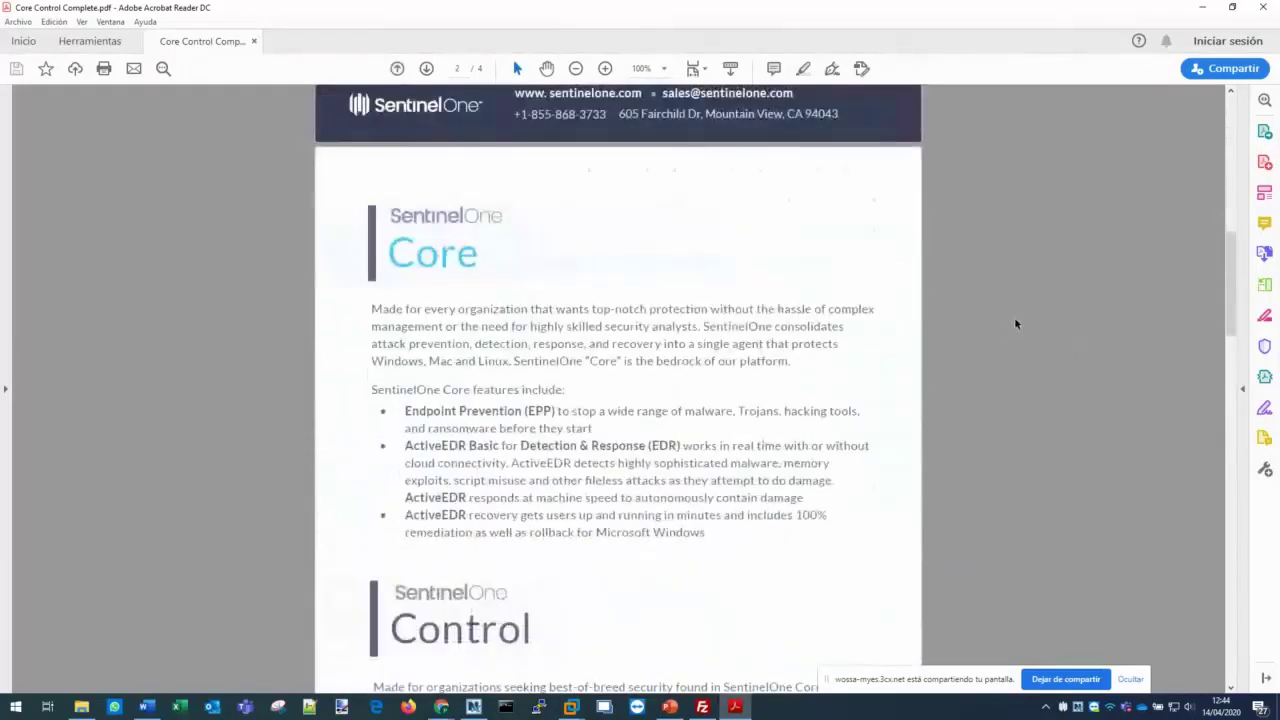
pyautogui.scroll(-2, 1015, 323)
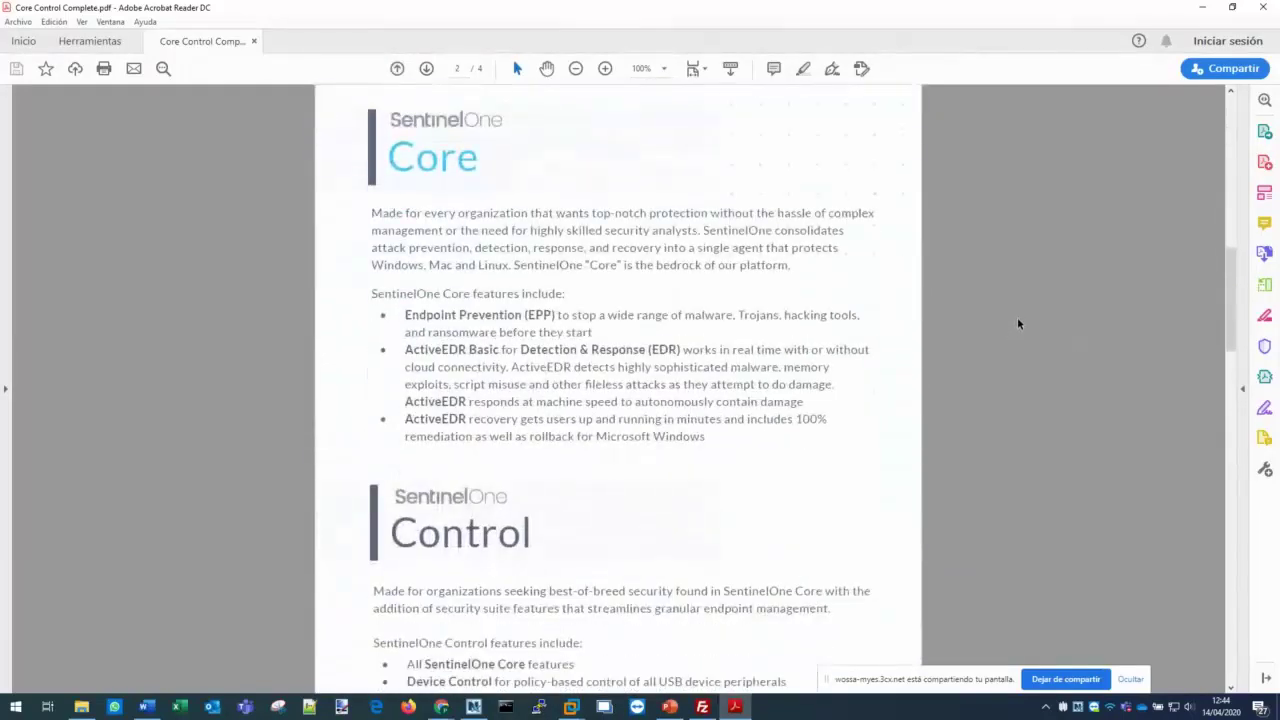
pyautogui.scroll(-2, 1007, 339)
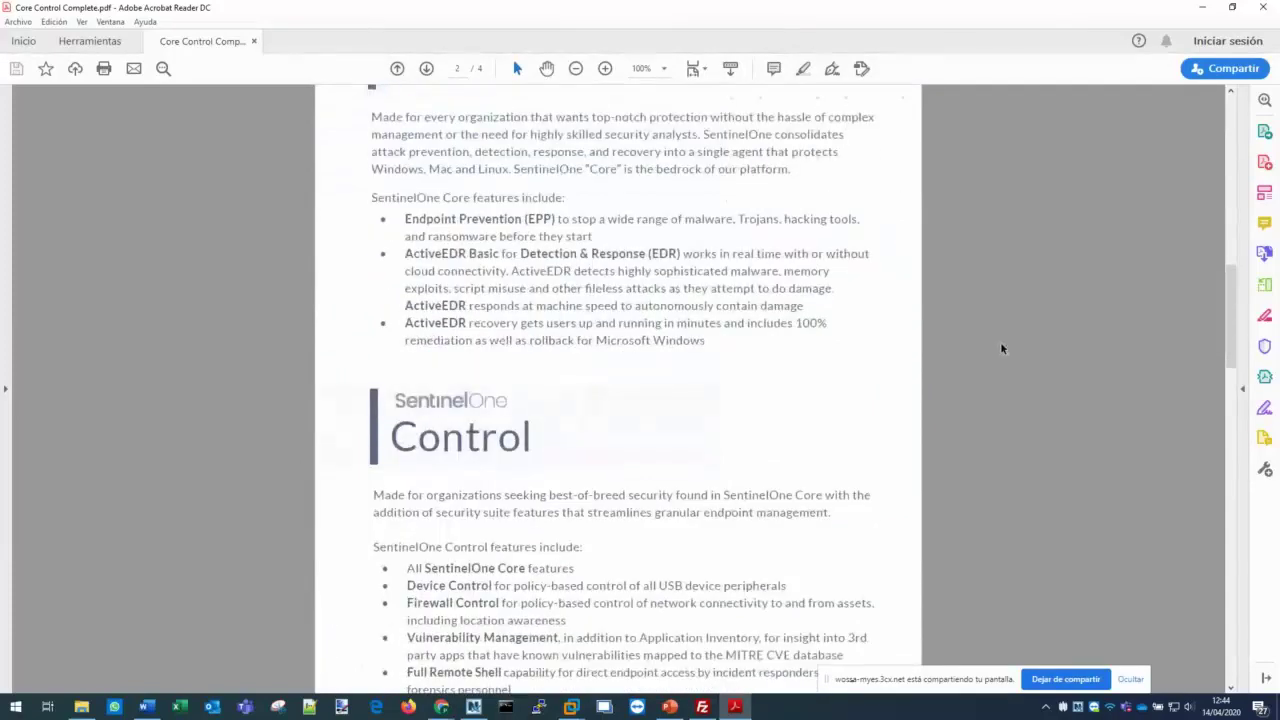
pyautogui.scroll(-2, 1020, 329)
pyautogui.scroll(-4, 1021, 330)
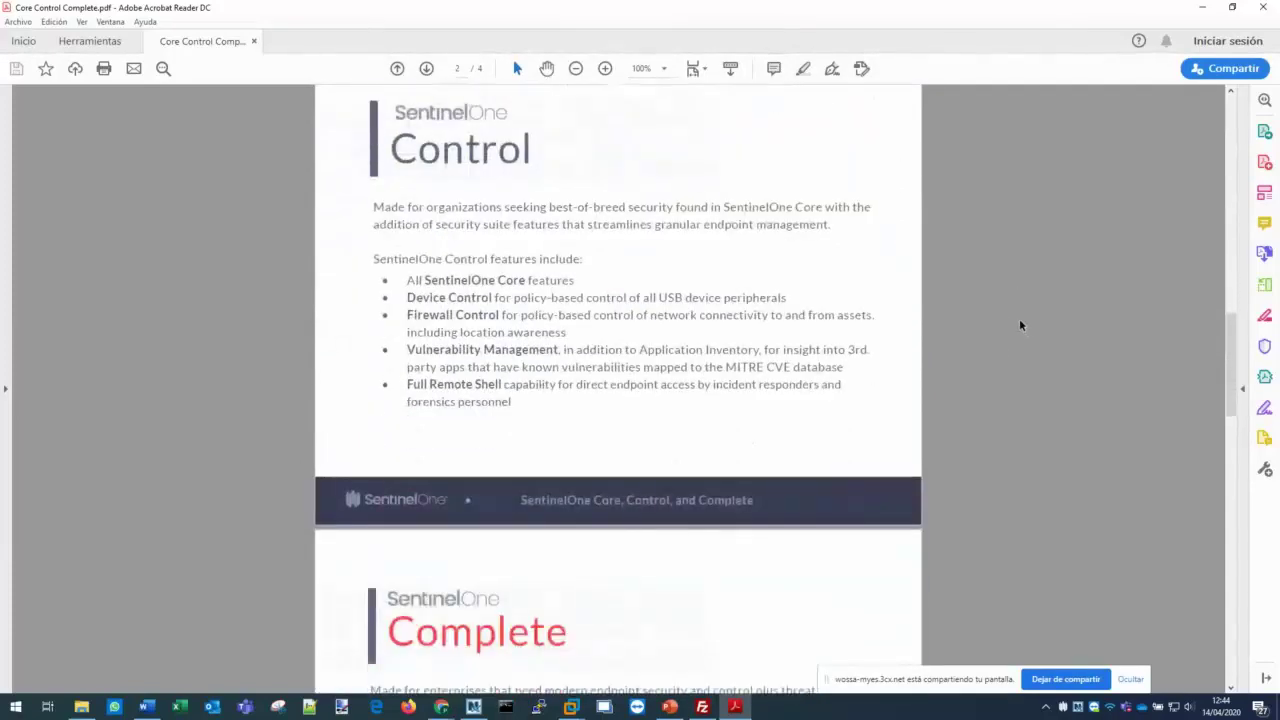
pyautogui.scroll(-2, 1020, 322)
pyautogui.scroll(-3, 1020, 320)
pyautogui.scroll(2, 1022, 312)
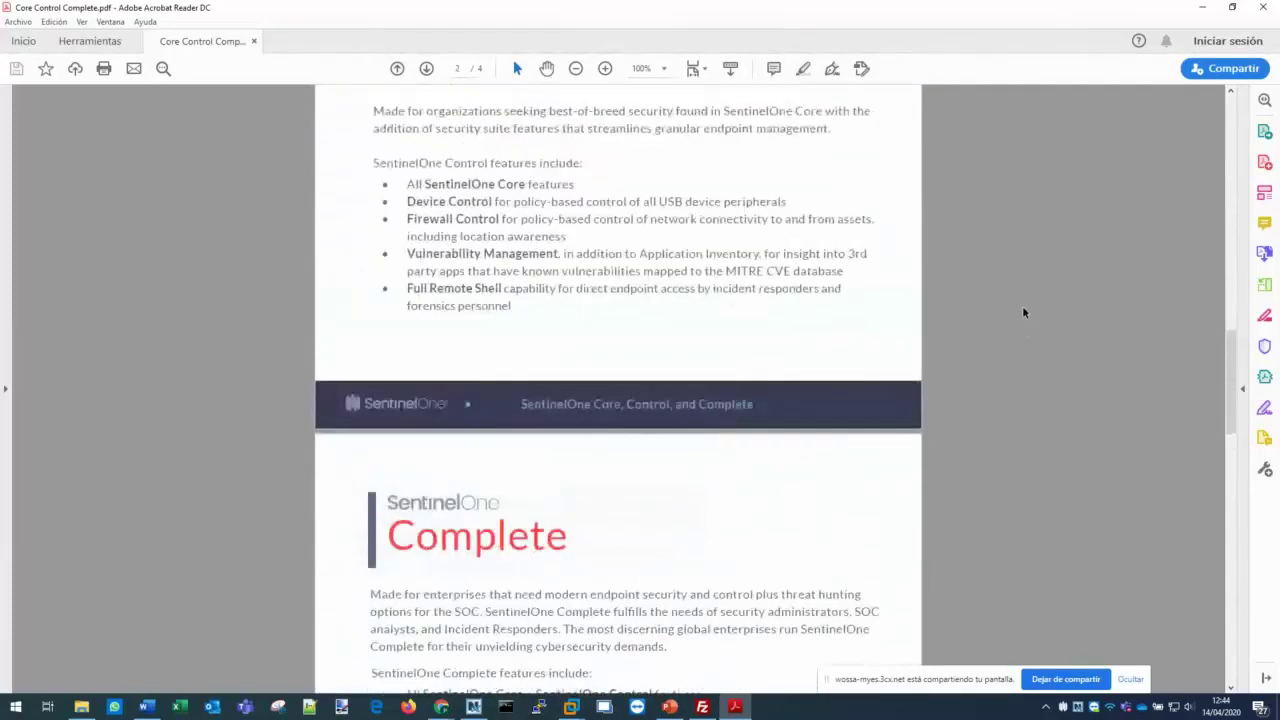
pyautogui.scroll(2, 1024, 310)
# Highlight Firewall Control, Vulnerability Management, Full Remote Shell and the Complete tier's Advanced features.
pyautogui.moveTo(407, 306); pyautogui.dragTo(499, 314)
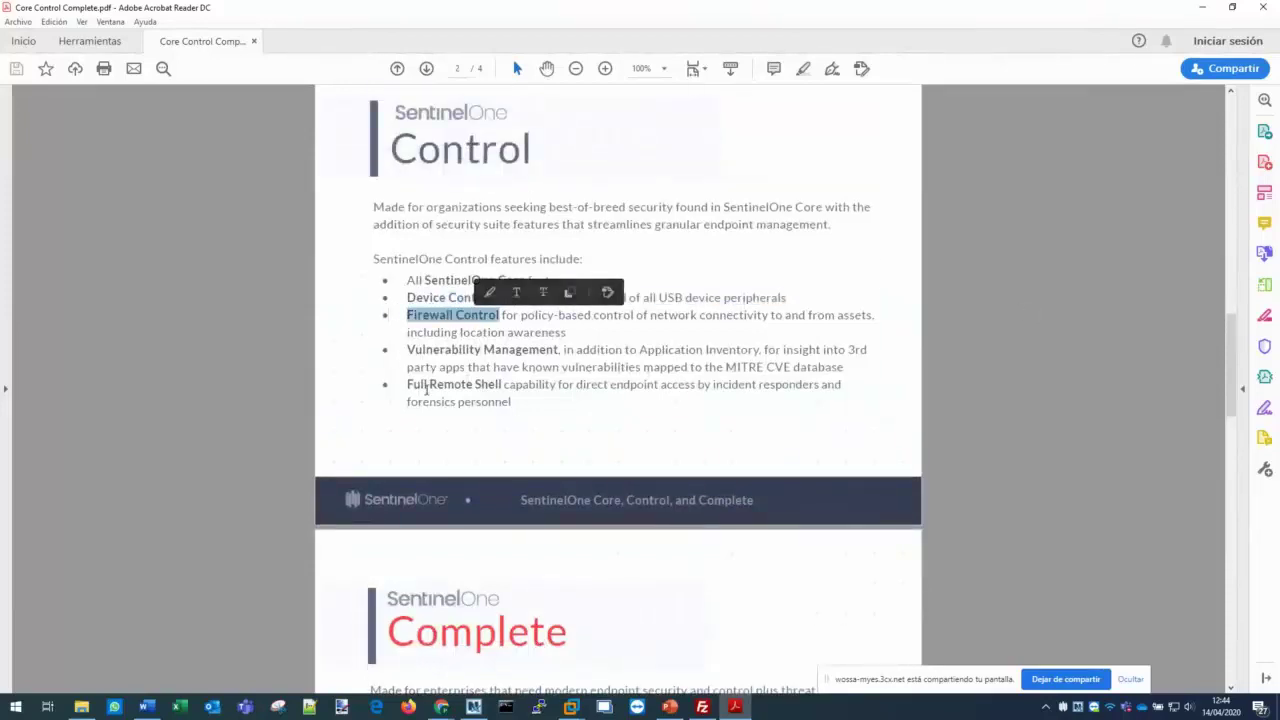
pyautogui.moveTo(408, 350); pyautogui.dragTo(636, 351)
pyautogui.moveTo(407, 385); pyautogui.dragTo(557, 385)
pyautogui.click(565, 442)
pyautogui.scroll(-5, 771, 421)
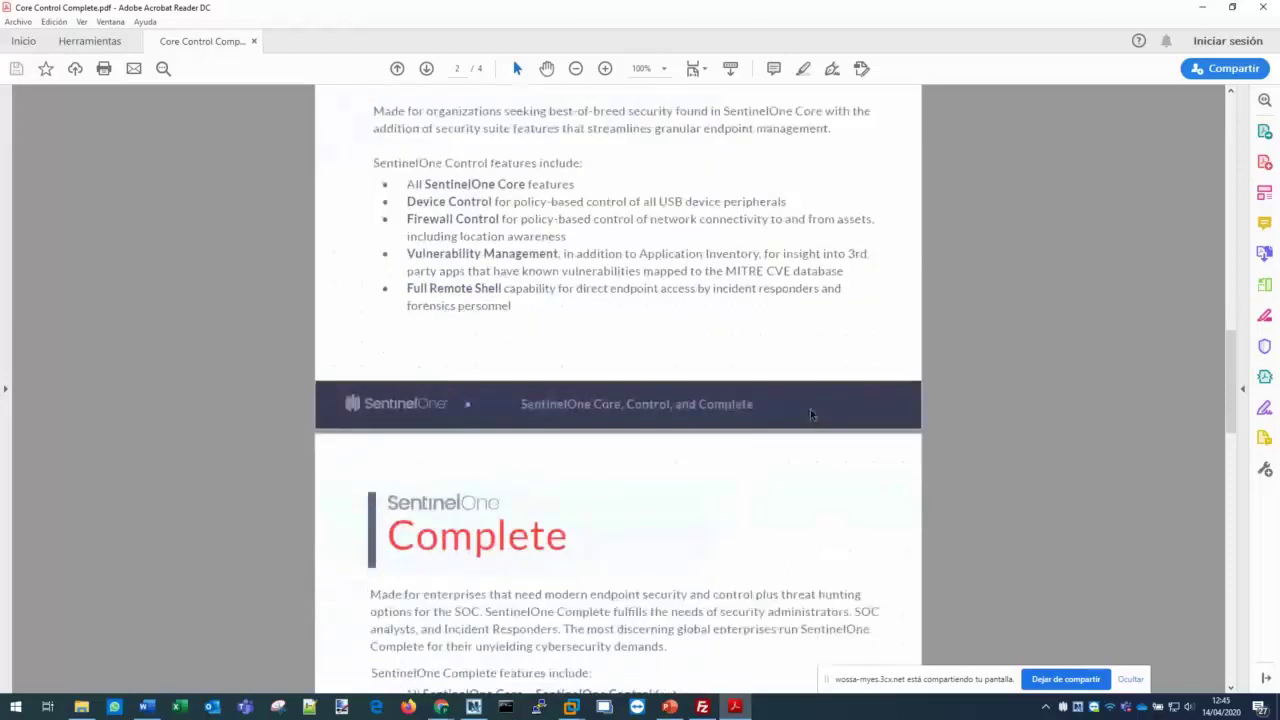
pyautogui.moveTo(657, 455); pyautogui.dragTo(392, 526)
pyautogui.click(482, 500)
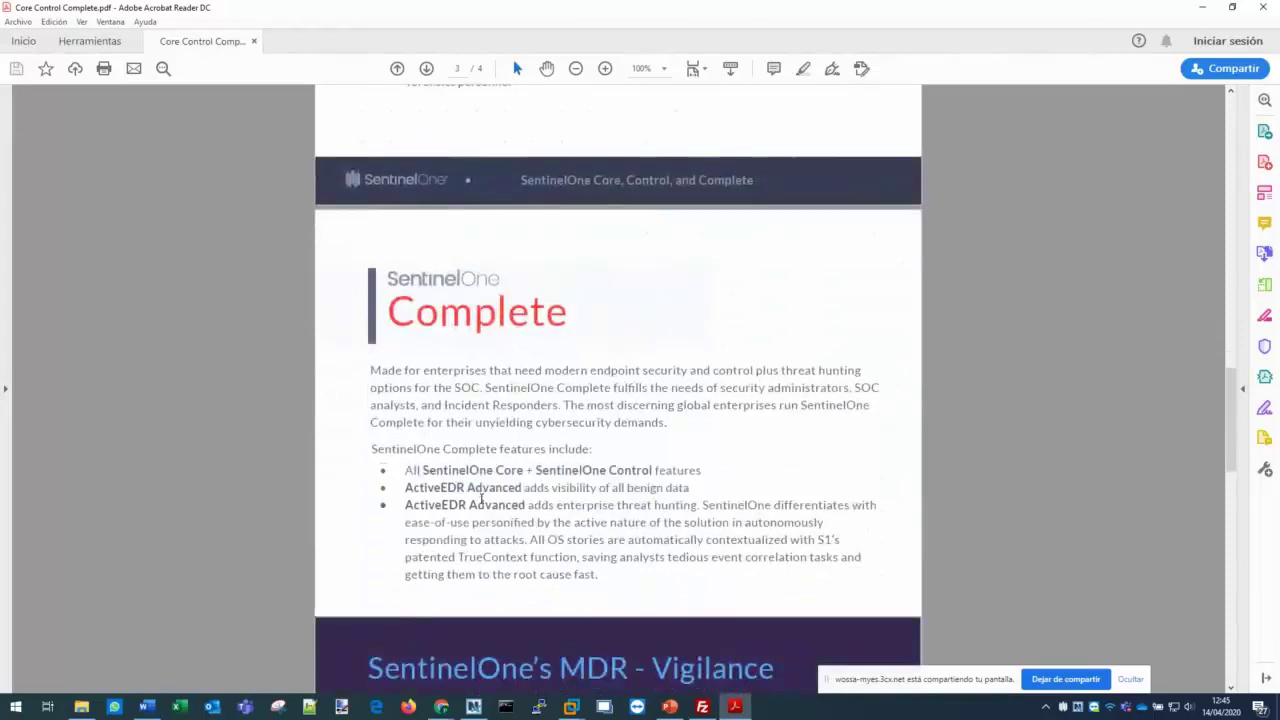
pyautogui.doubleClick(470, 503)
pyautogui.click(402, 535)
pyautogui.scroll(-4, 806, 457)
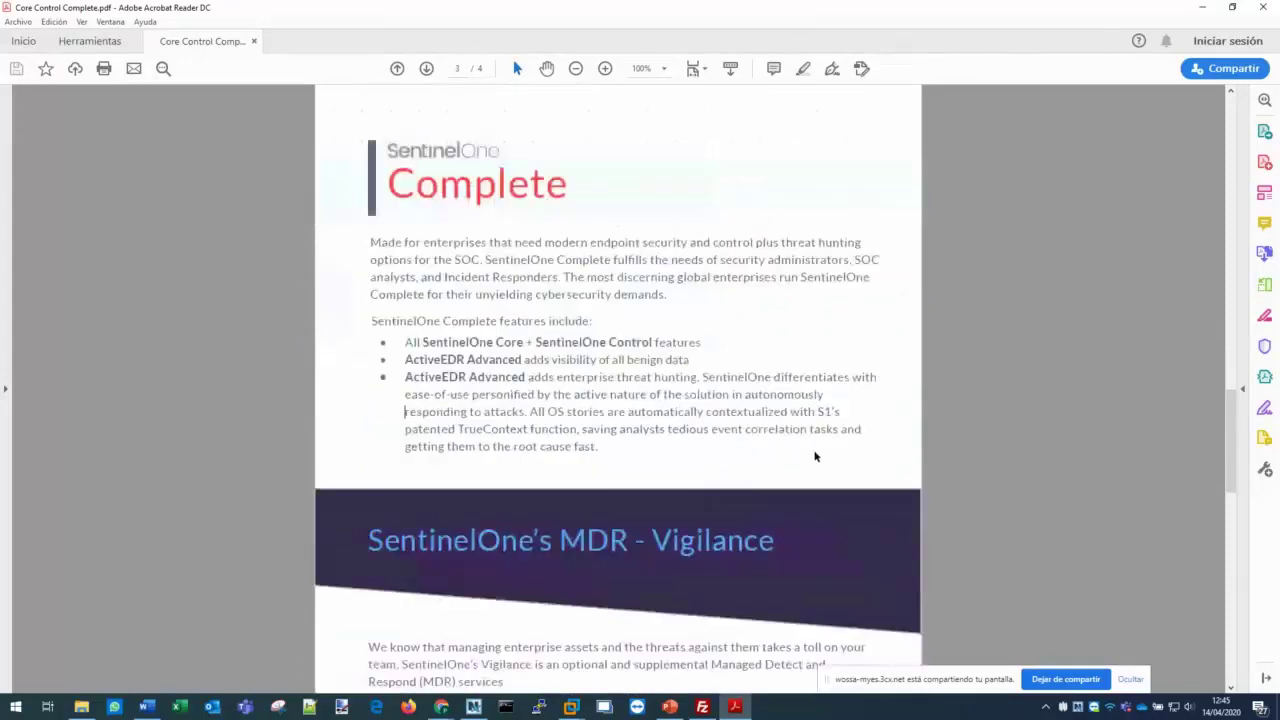
pyautogui.moveTo(1222, 427); pyautogui.dragTo(1236, 568)
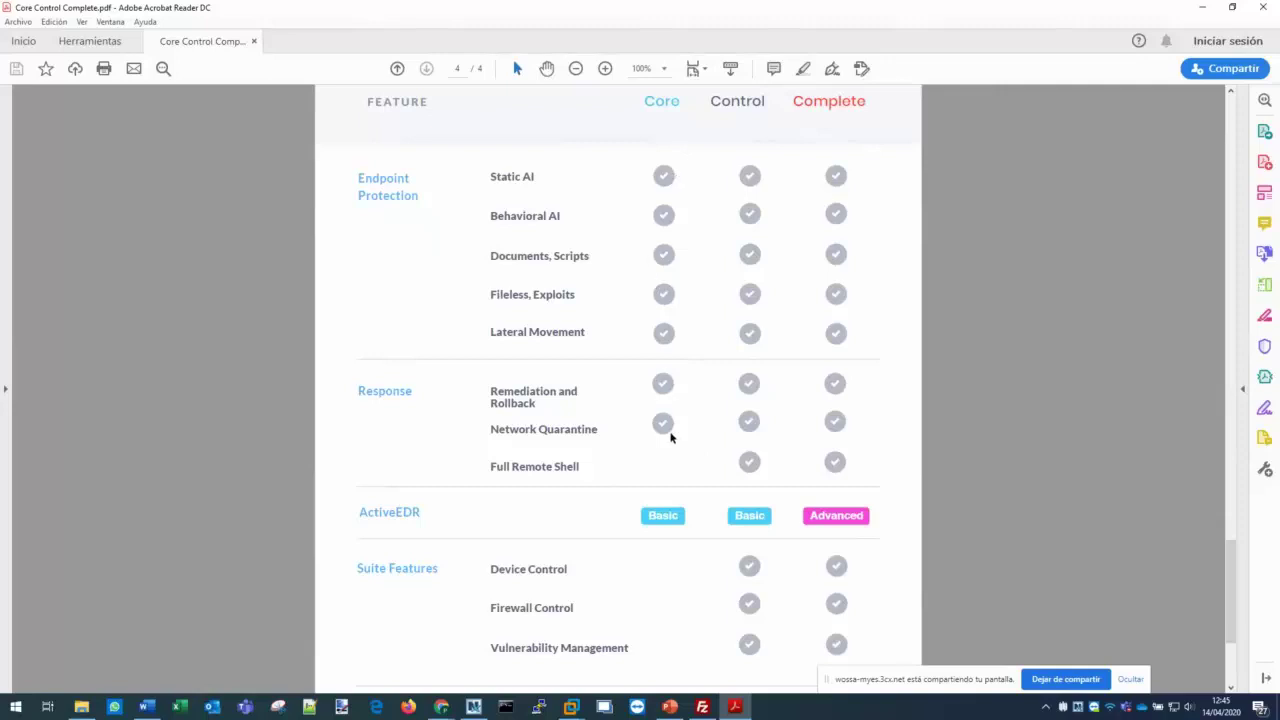
# Scroll the page 4 comparison table down to the EDR/Threat Hunting rows.
pyautogui.scroll(-1, 760, 540)
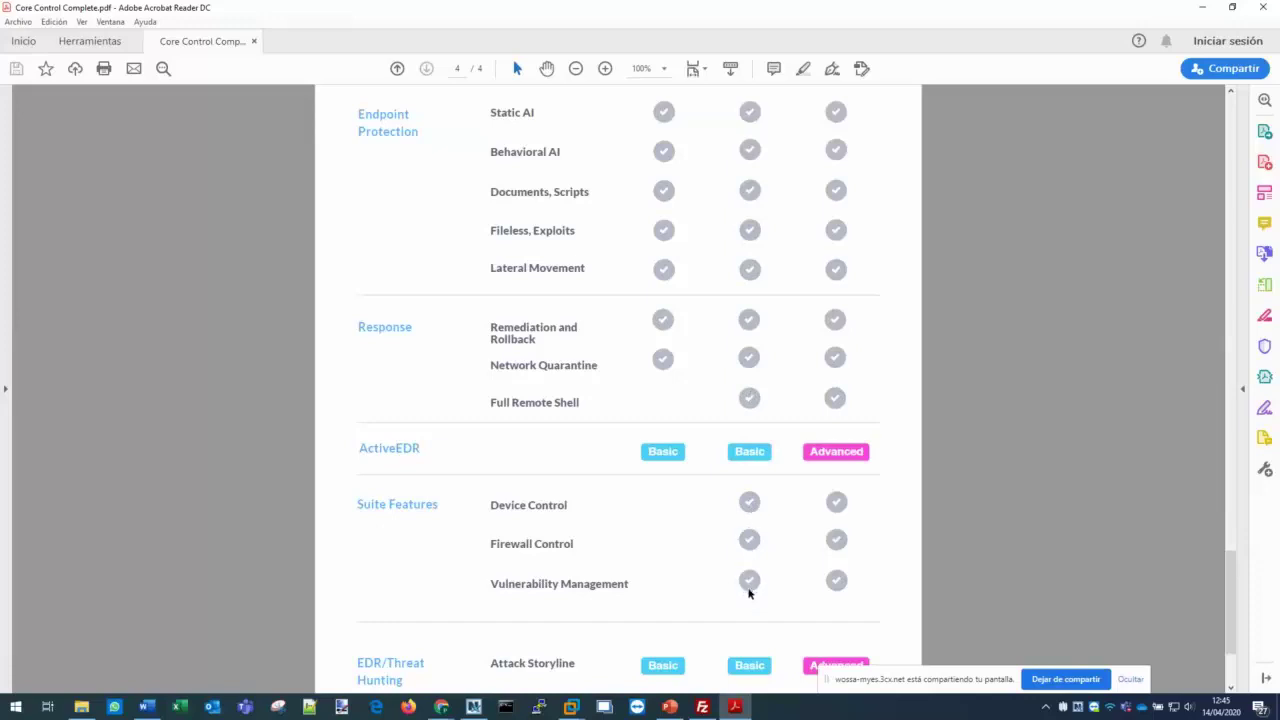
pyautogui.scroll(-2, 860, 580)
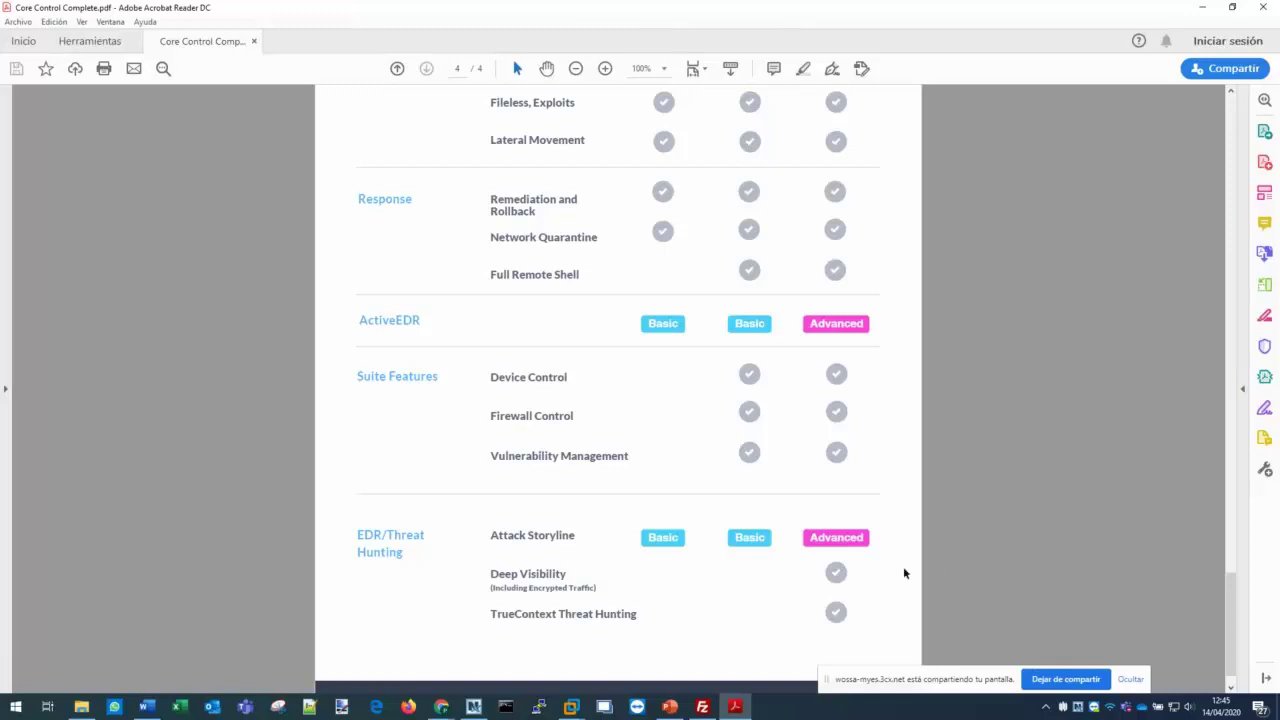
# Close the brochure in Acrobat Reader and return to the SentinelOne console tab in Chrome.
pyautogui.click(1274, 11)
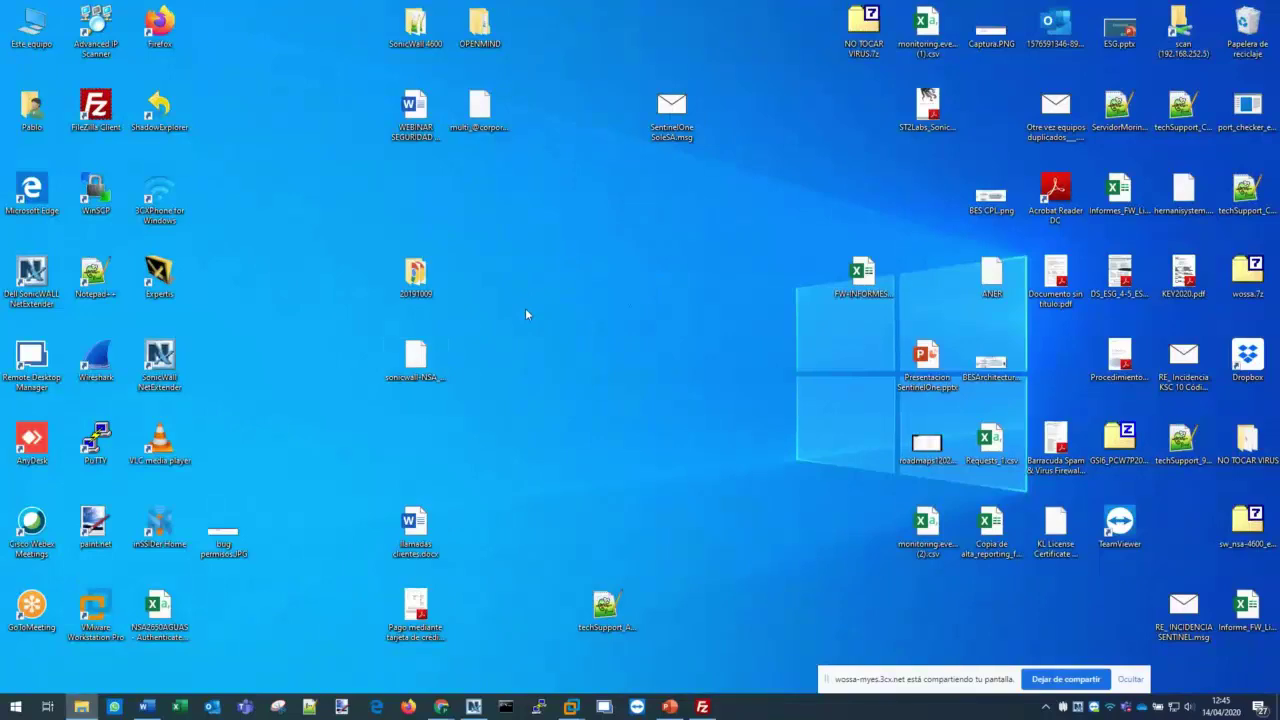
pyautogui.moveTo(441, 707)
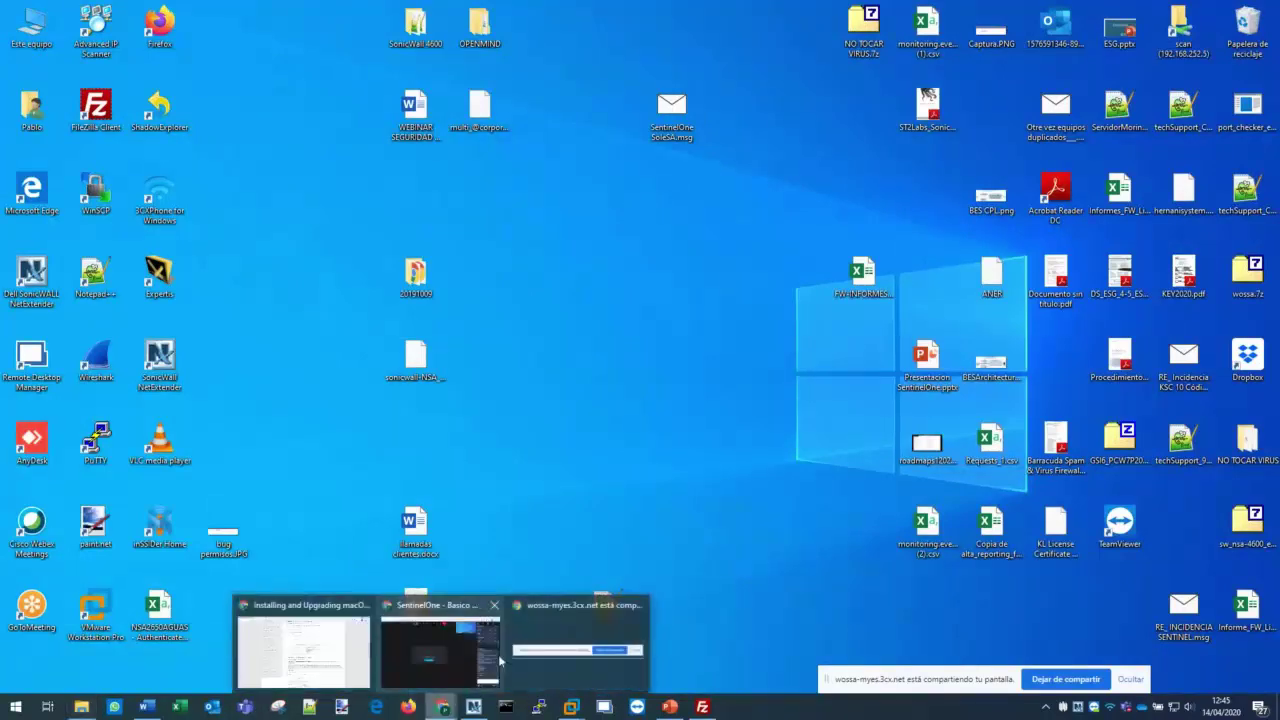
pyautogui.click(340, 645)
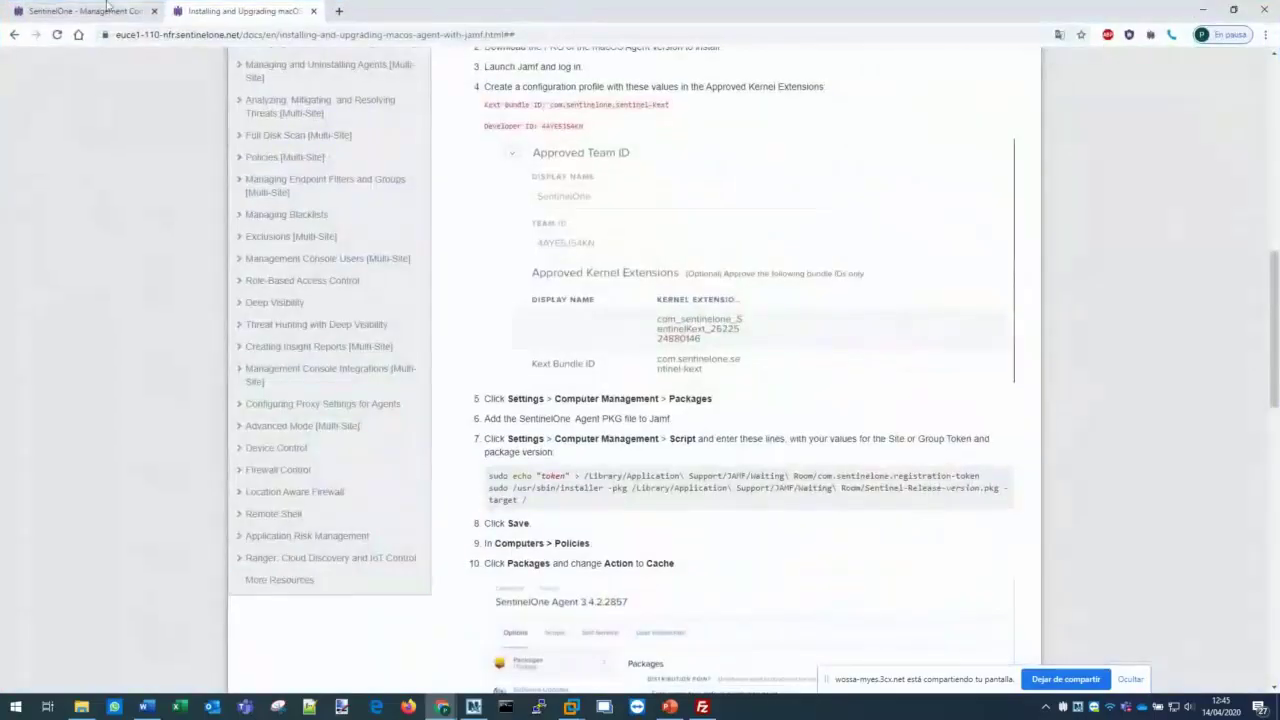
pyautogui.click(105, 8)
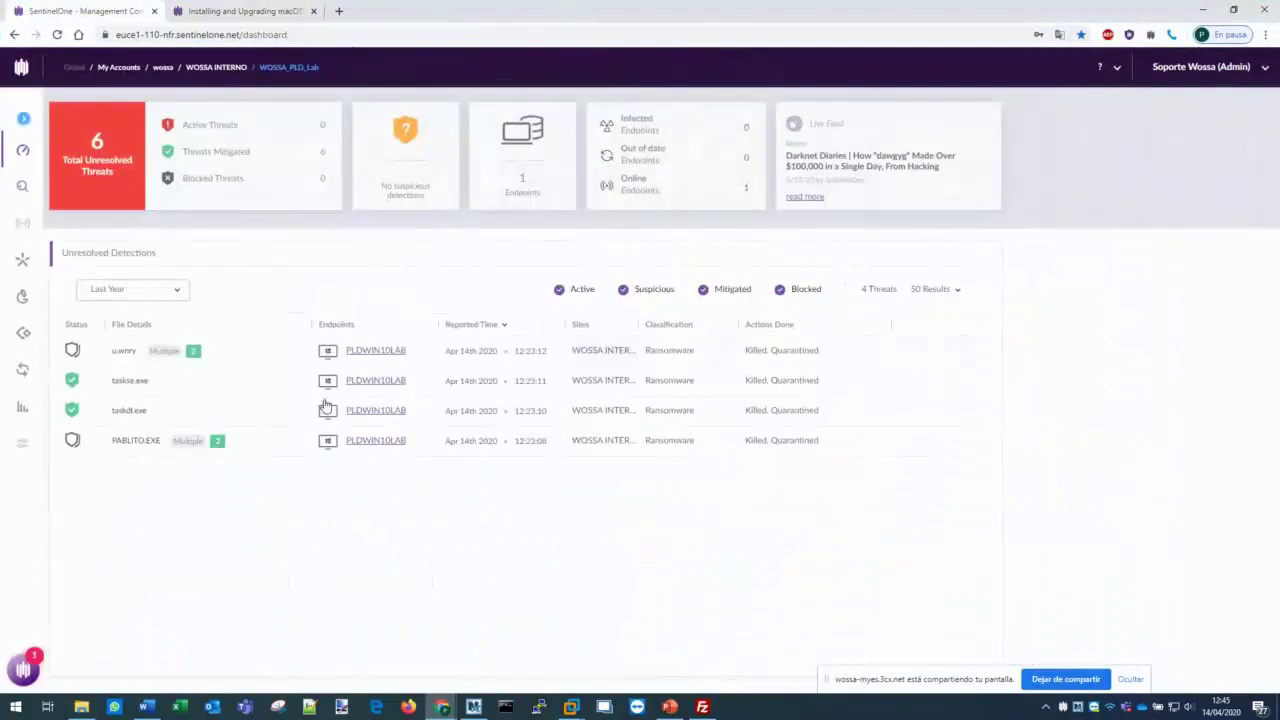
# Show PLDWIN10LAB's Firewall Control rules, including the Youtube rule blocking youtube.com and facebook.com.
pyautogui.click(50, 261)
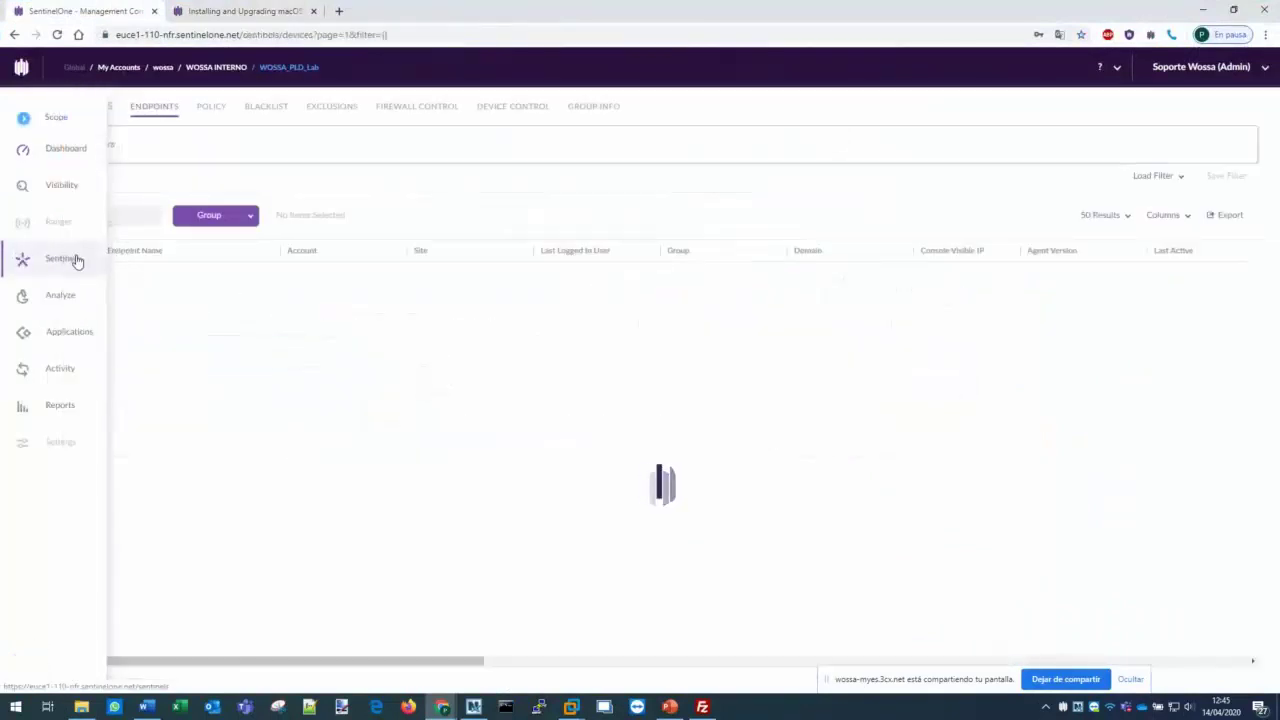
pyautogui.click(201, 284)
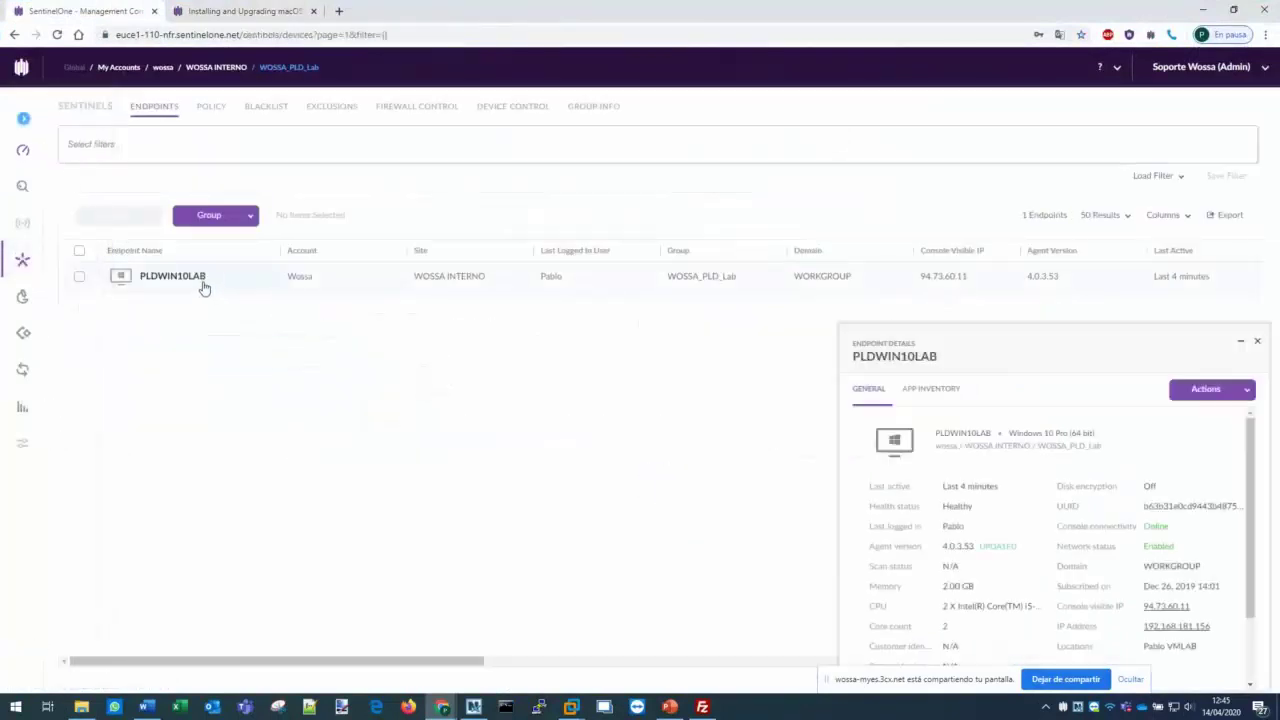
pyautogui.click(399, 108)
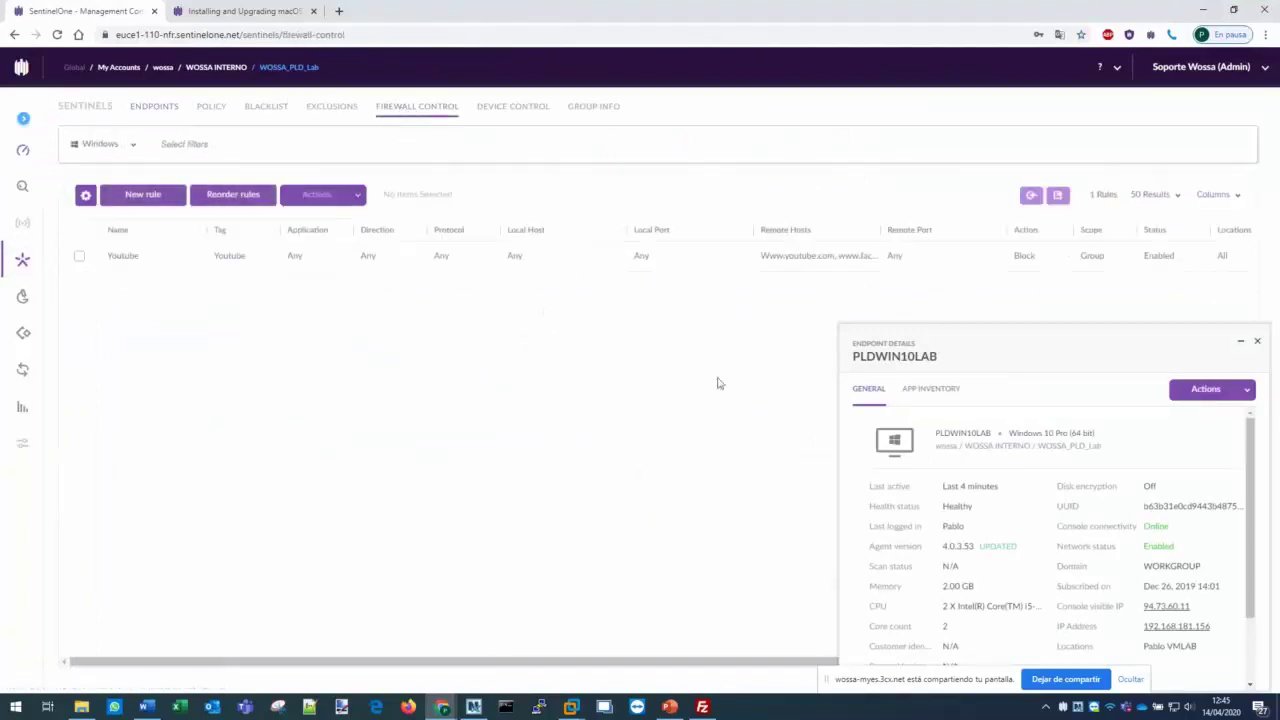
pyautogui.click(1257, 341)
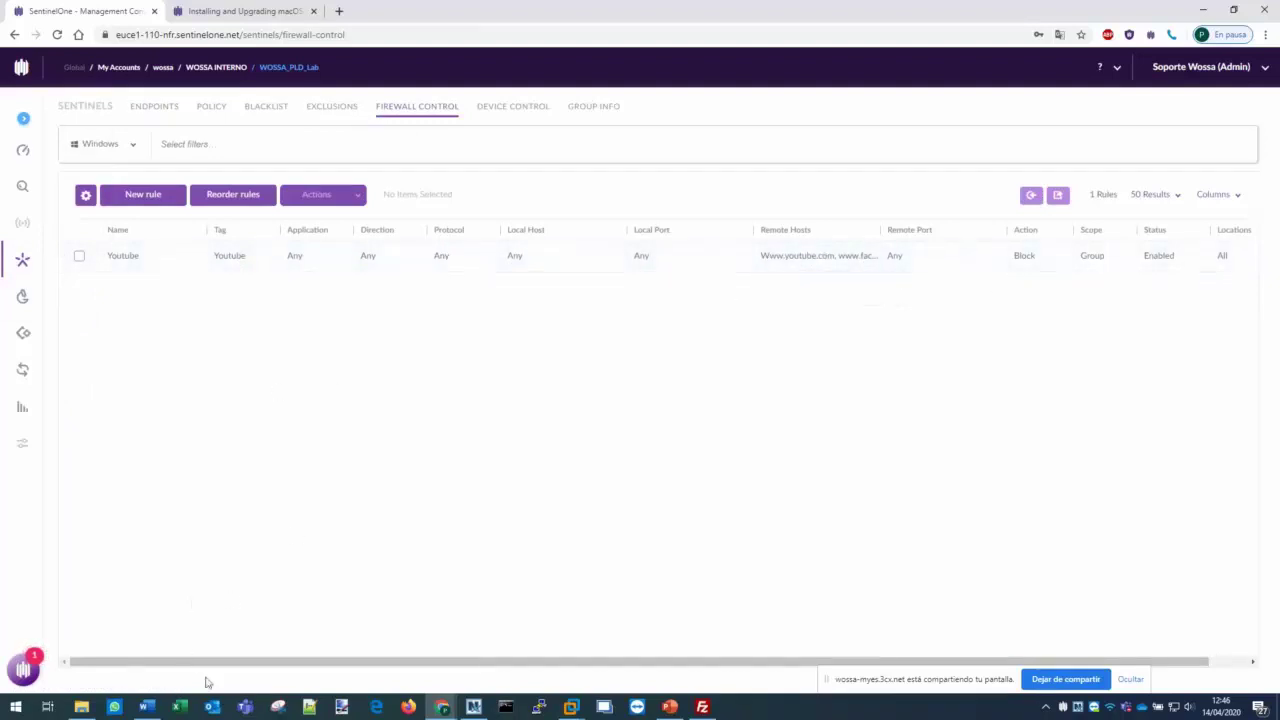
# Bring the console window forward, then switch over to the virtual machine.
pyautogui.moveTo(443, 707)
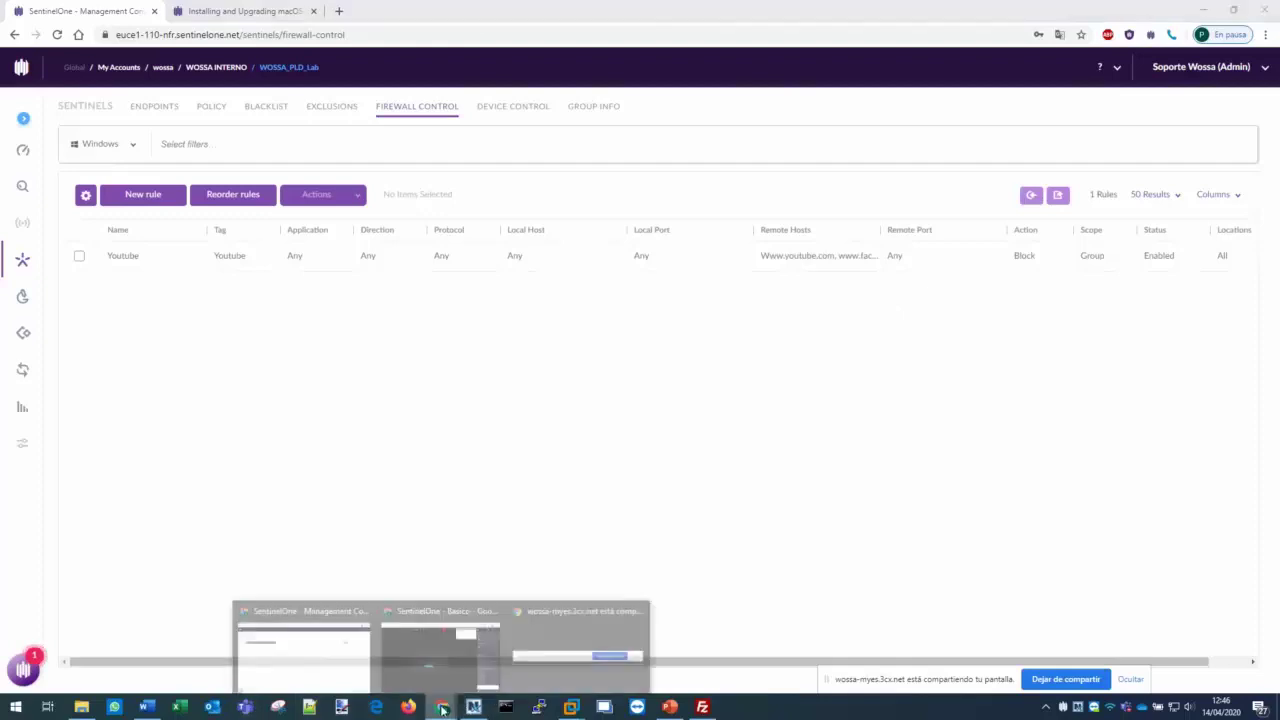
pyautogui.click(313, 655)
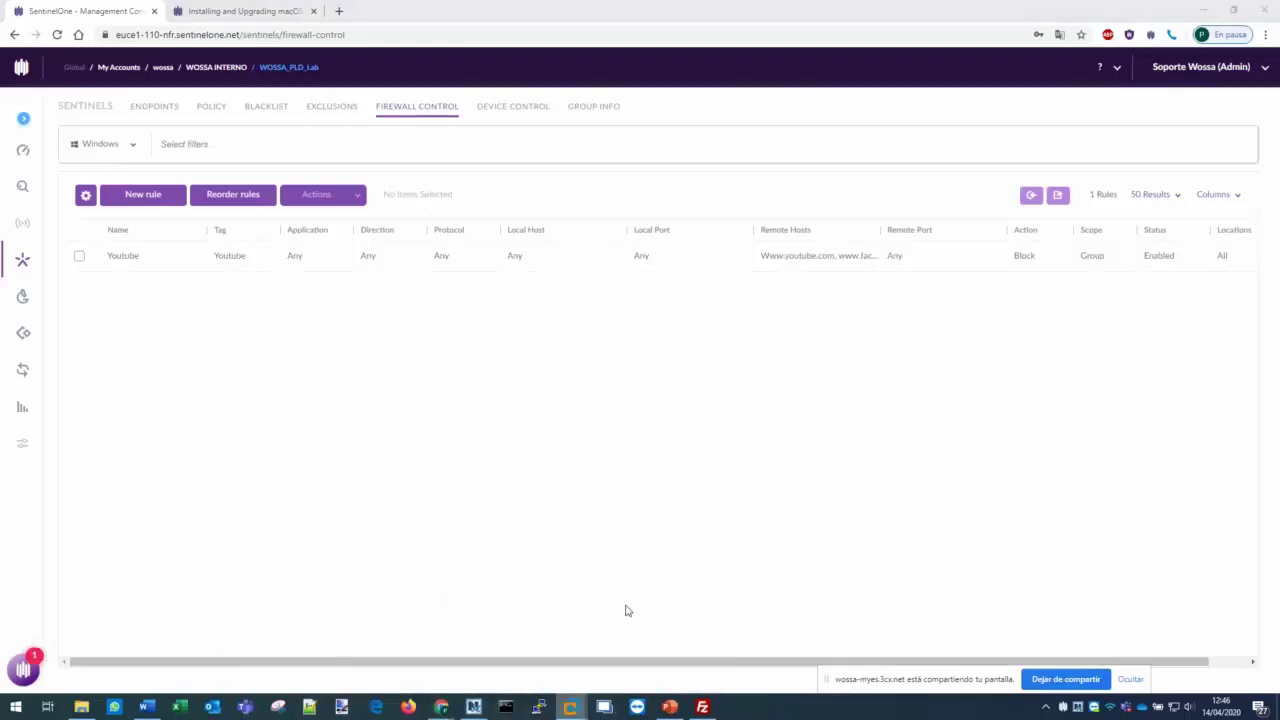
pyautogui.hotkey('alt', 'Tab')
# In the VM's Firefox, load Amazon, then try YouTube in a new tab to test the block.
pyautogui.click(539, 665)
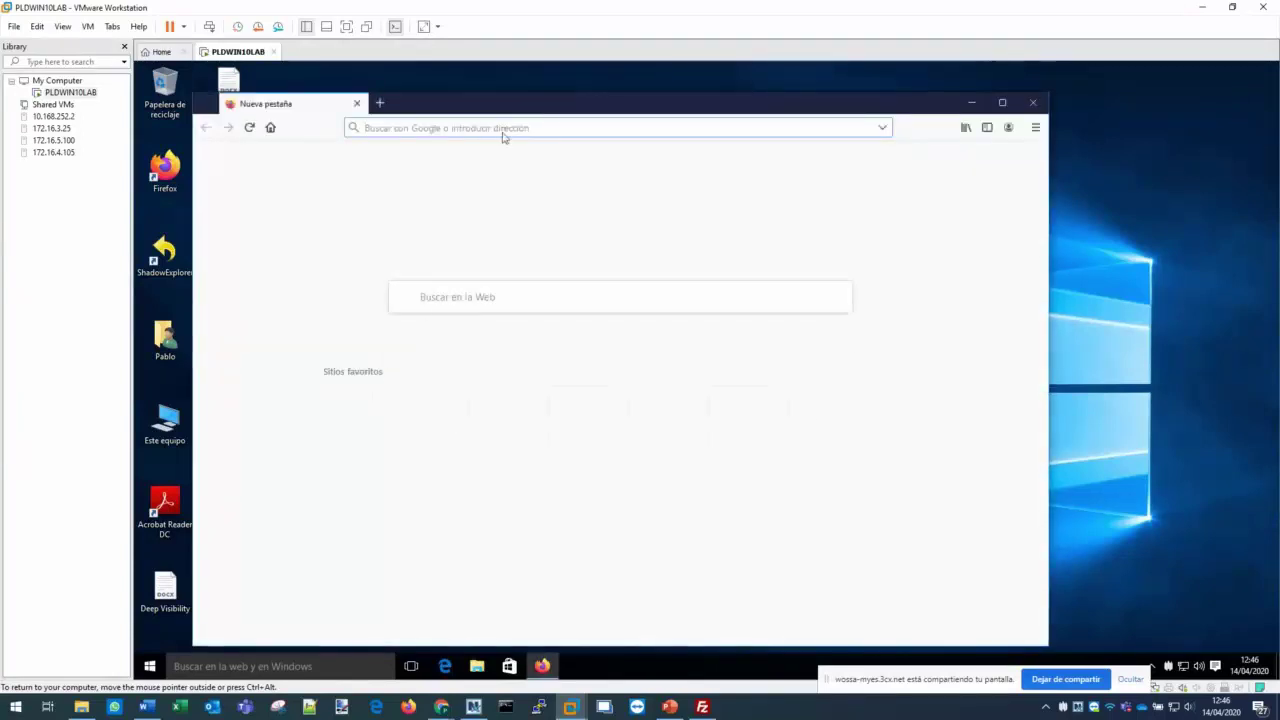
pyautogui.click(811, 330)
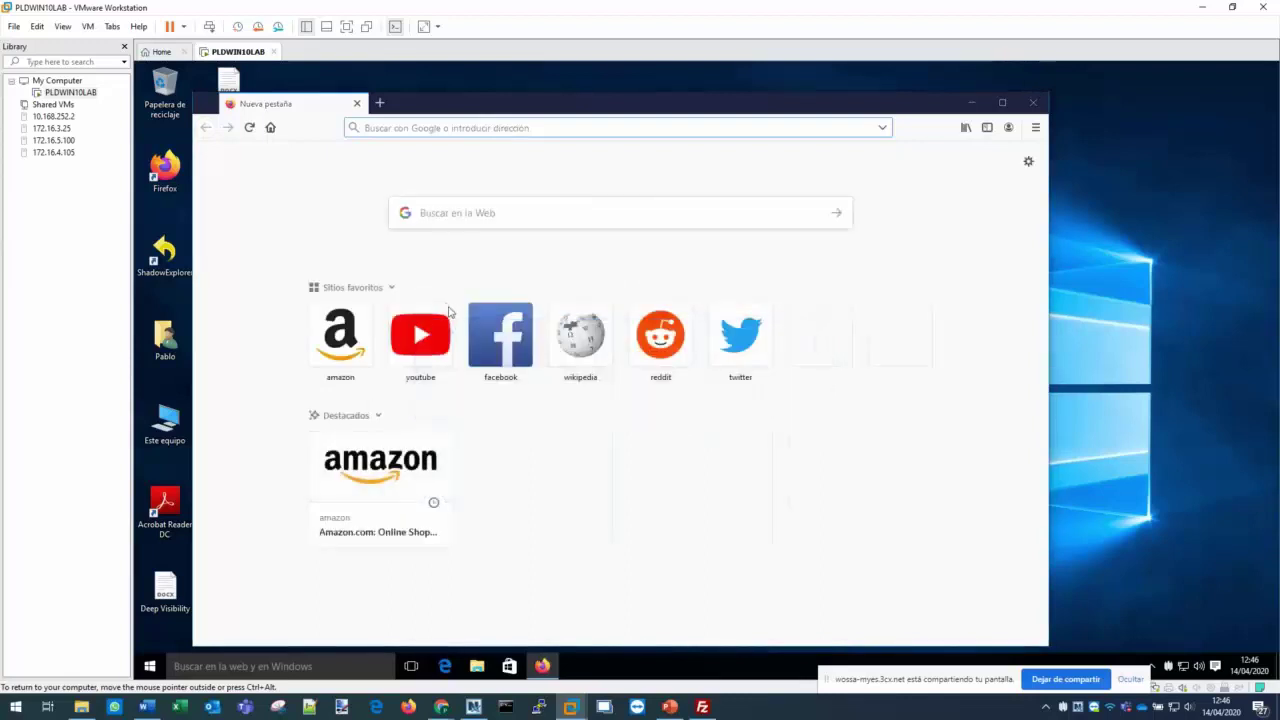
pyautogui.click(490, 352)
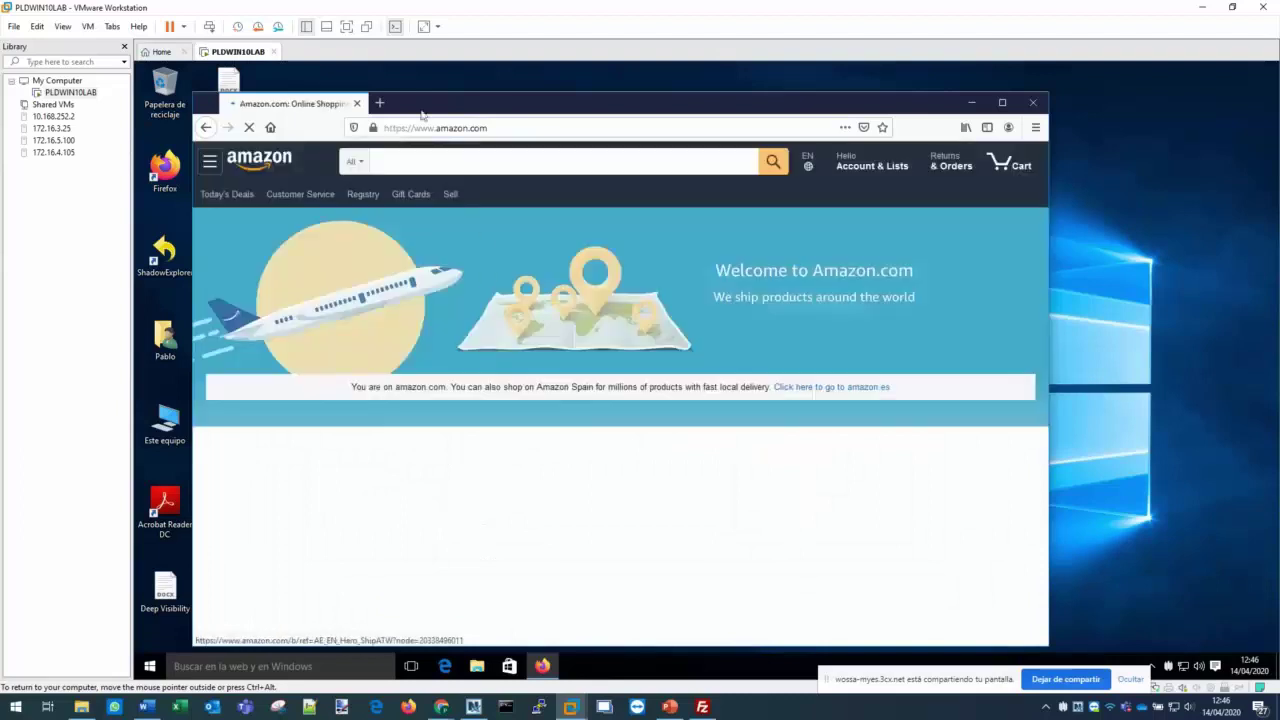
pyautogui.click(380, 104)
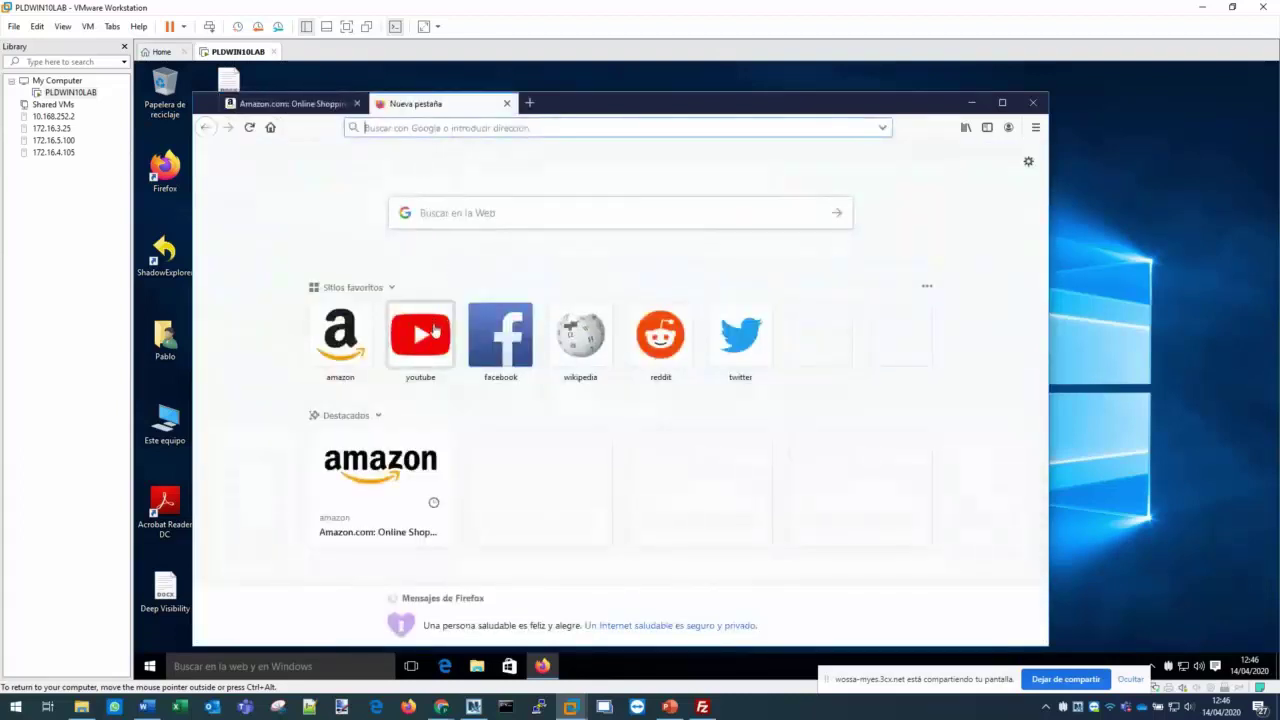
pyautogui.click(458, 327)
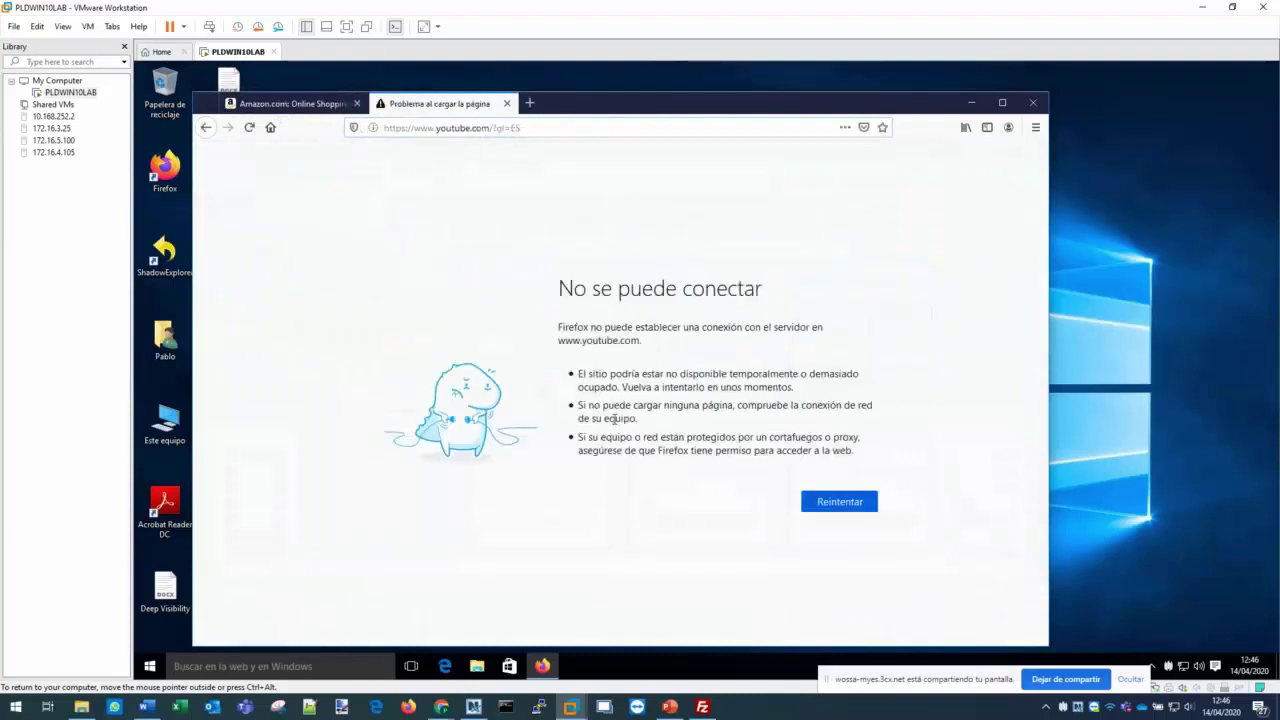
# In a new tab, load facebook.es from the Facebook tile to test the block.
pyautogui.click(529, 104)
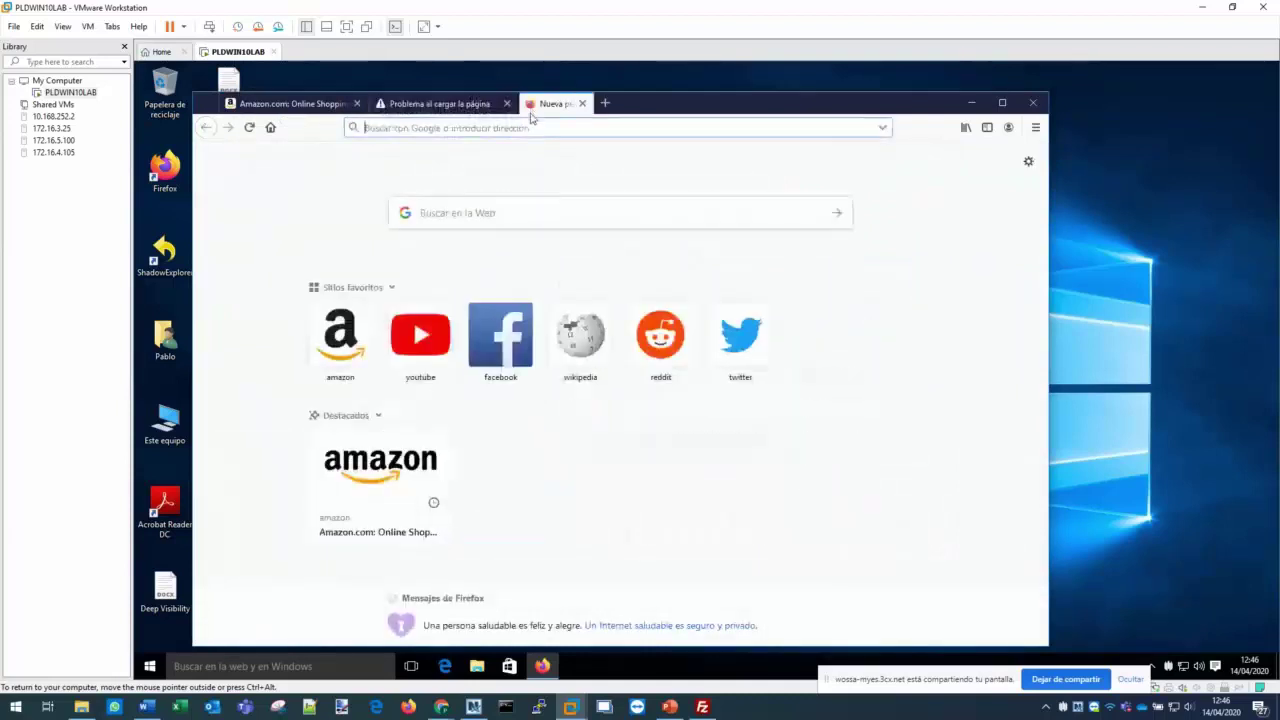
pyautogui.click(517, 337)
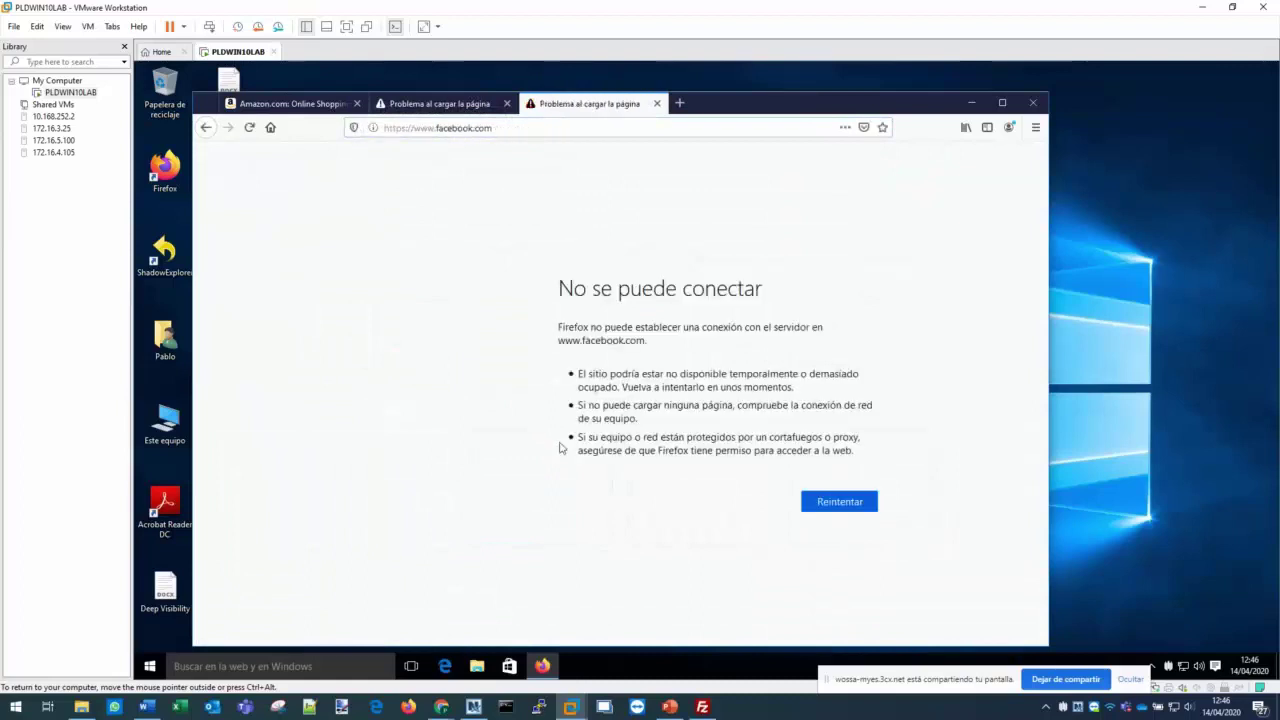
pyautogui.doubleClick(610, 125)
pyautogui.write('es')
pyautogui.press('Return')
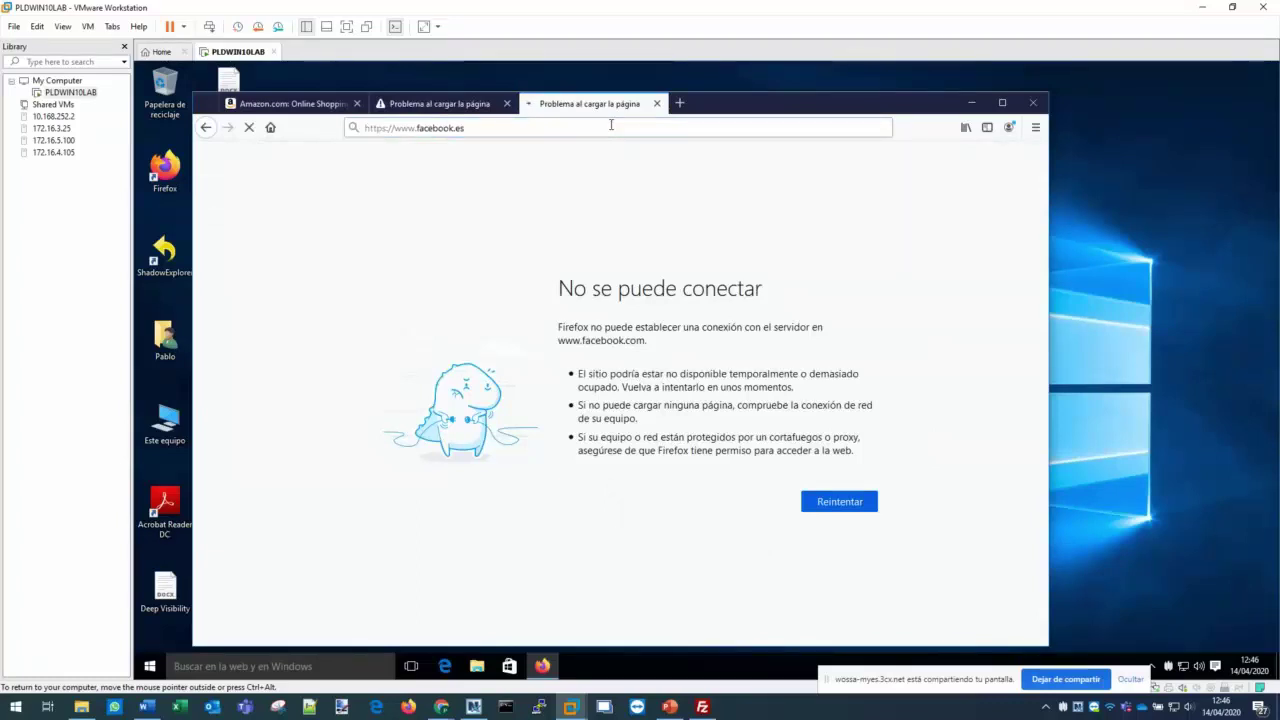
pyautogui.click(463, 108)
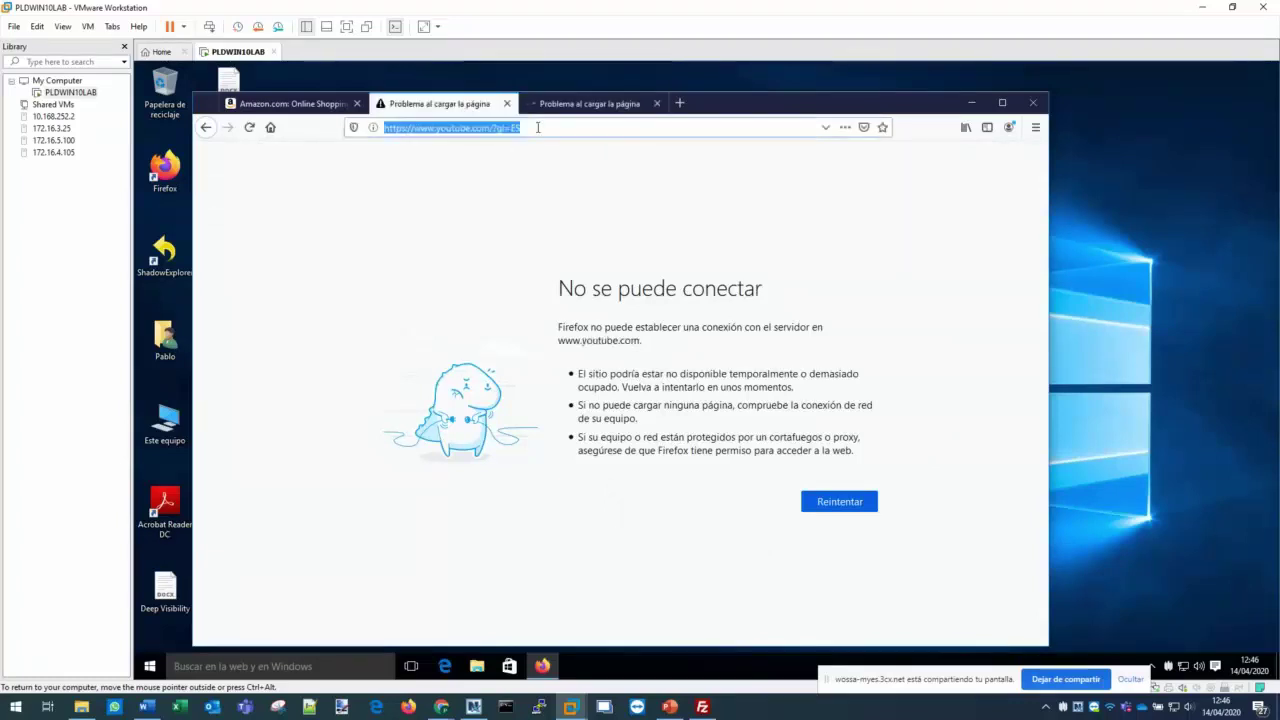
pyautogui.click(534, 127)
pyautogui.write('www.youtube.es')
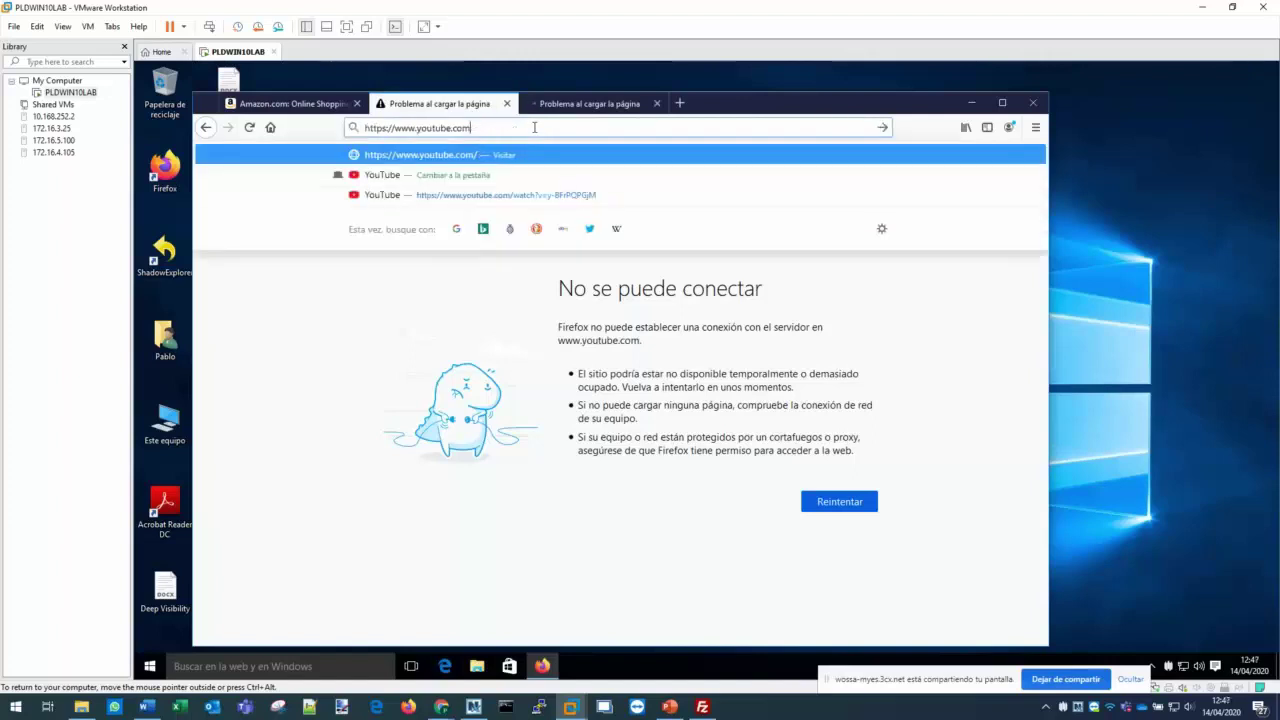
pyautogui.press('Return')
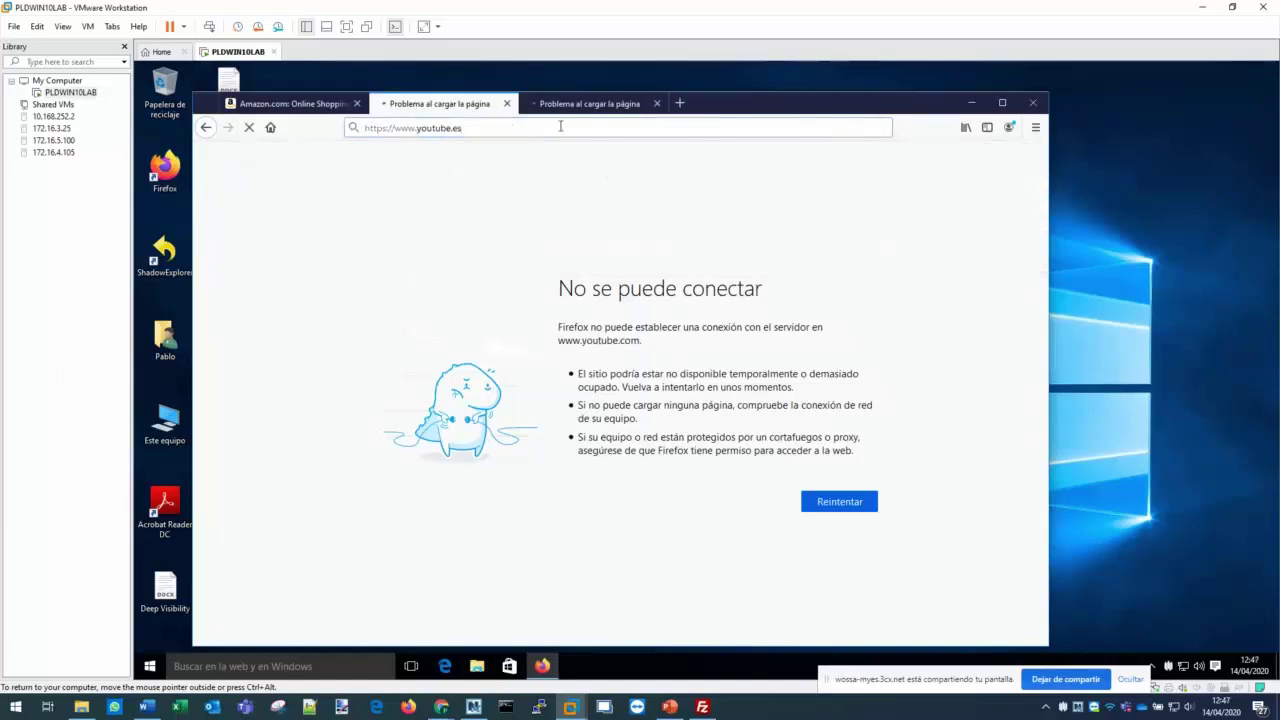
pyautogui.click(585, 104)
pyautogui.click(463, 106)
pyautogui.click(570, 104)
pyautogui.click(489, 110)
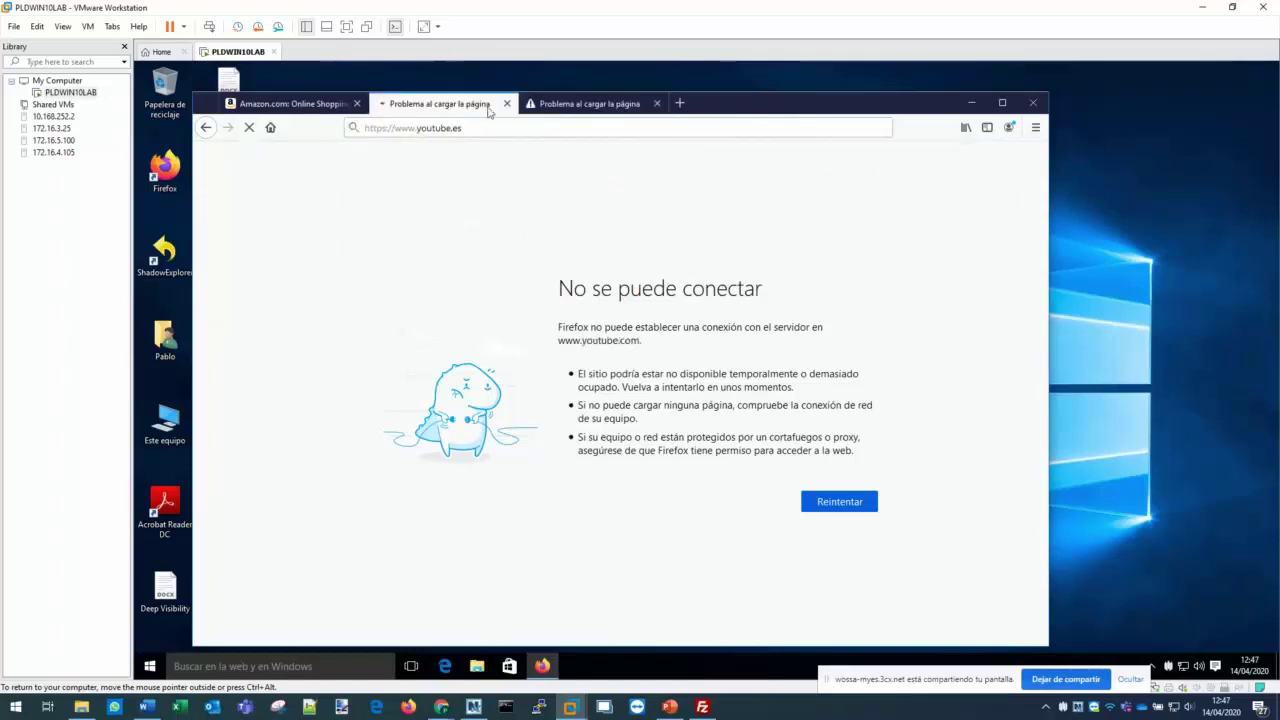
pyautogui.click(560, 107)
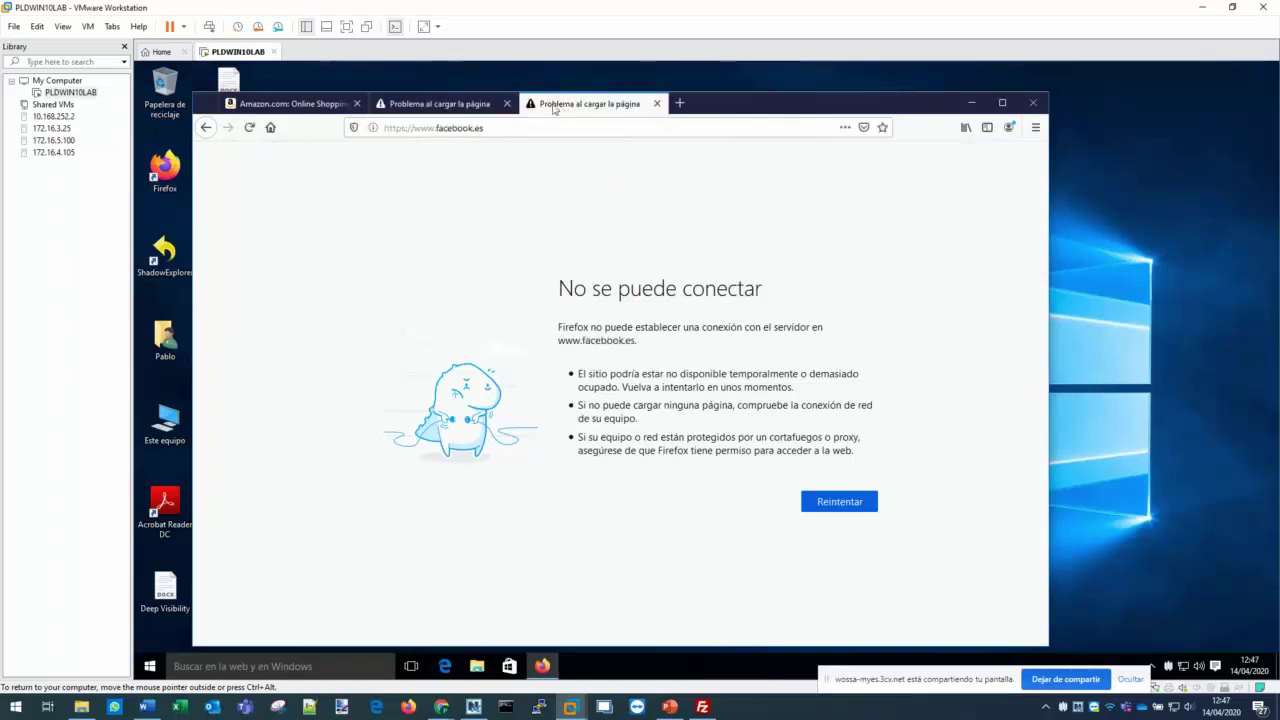
pyautogui.click(485, 112)
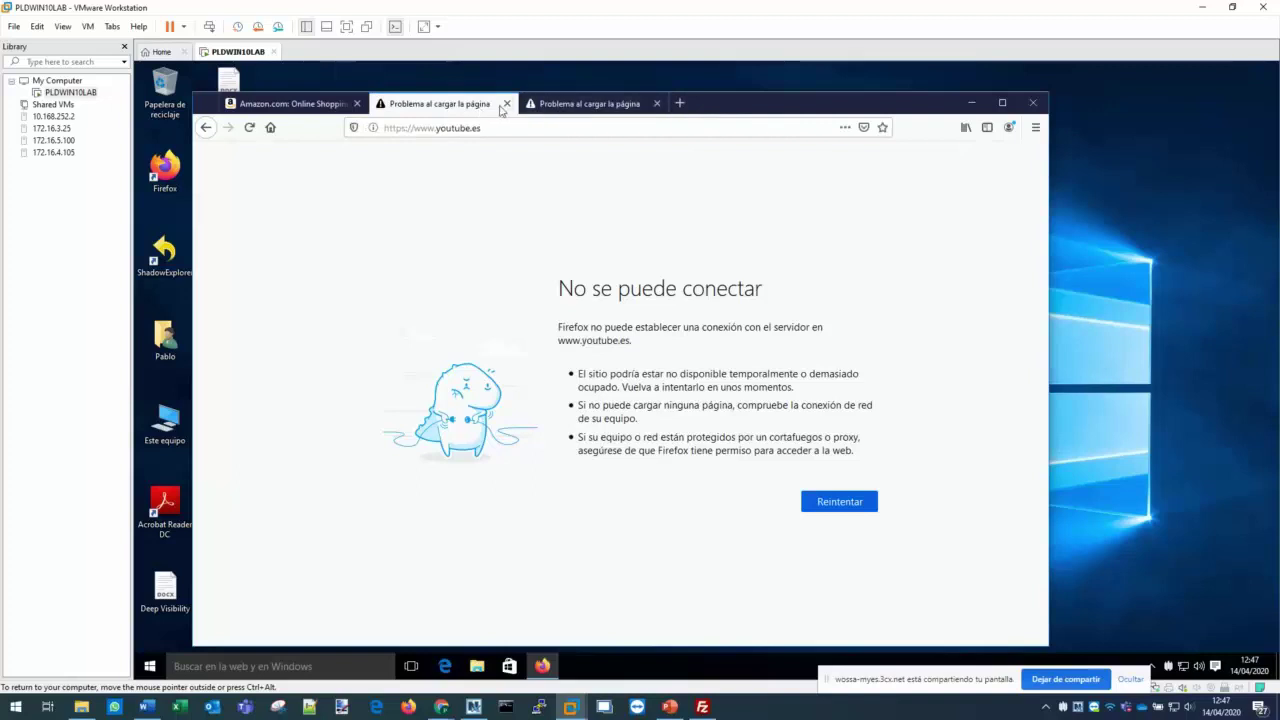
# Close both error tabs and Firefox, then minimize the VM to return to SentinelOne.
pyautogui.click(506, 104)
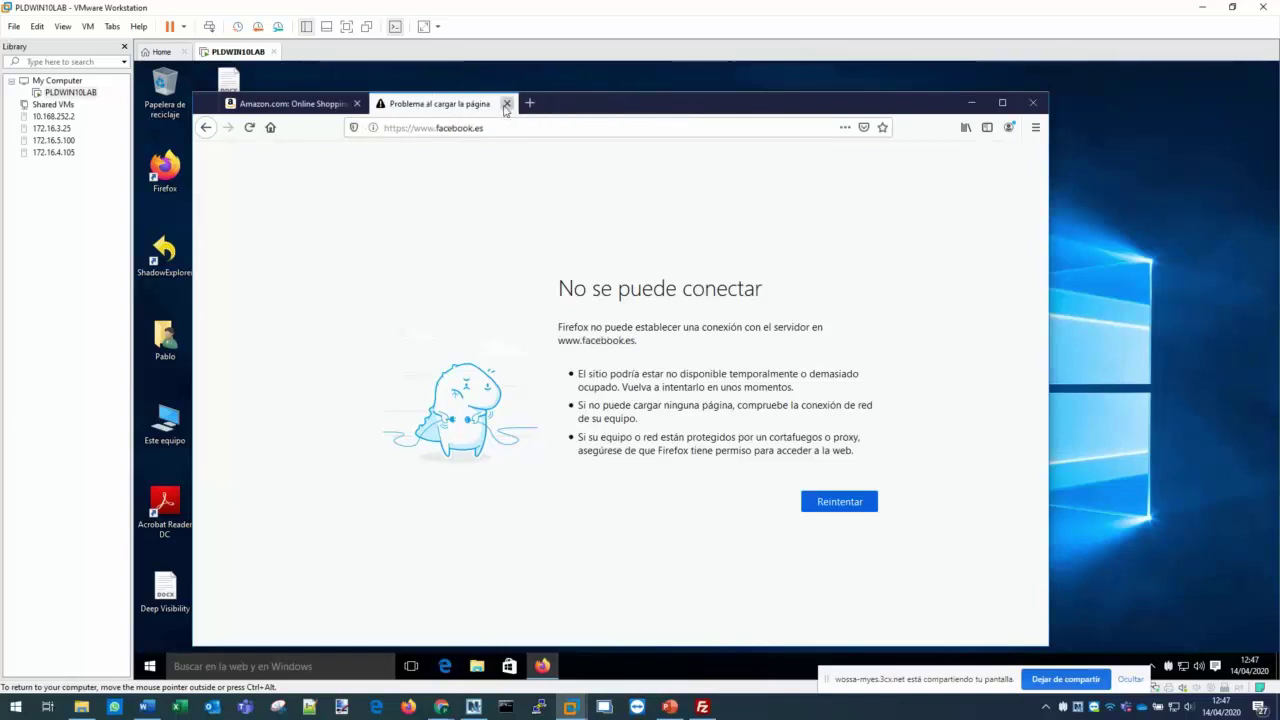
pyautogui.click(506, 104)
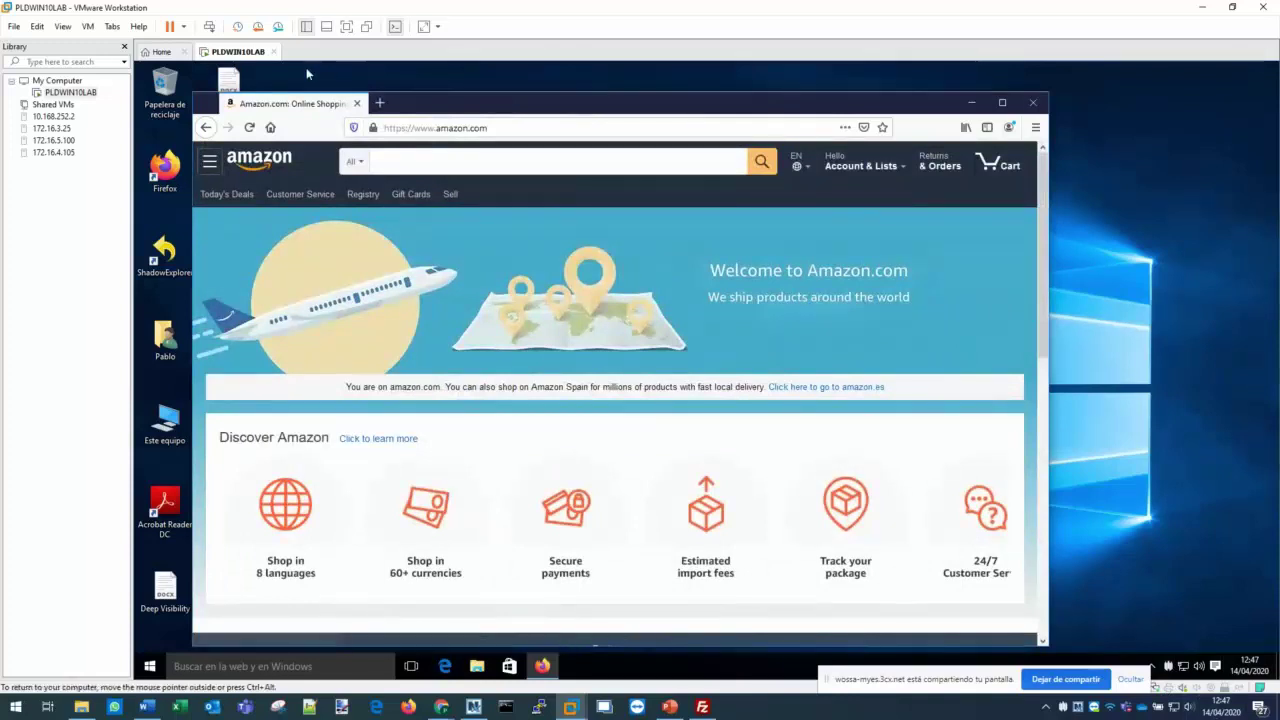
pyautogui.click(1031, 104)
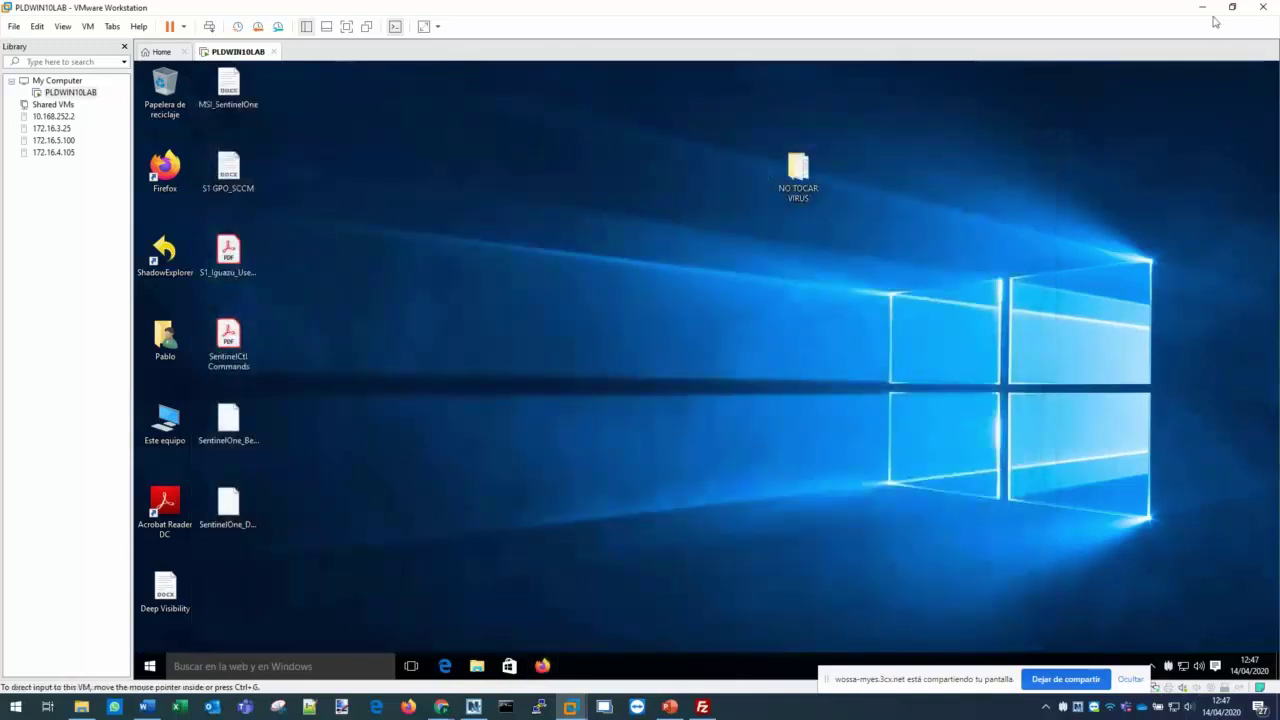
pyautogui.click(1203, 7)
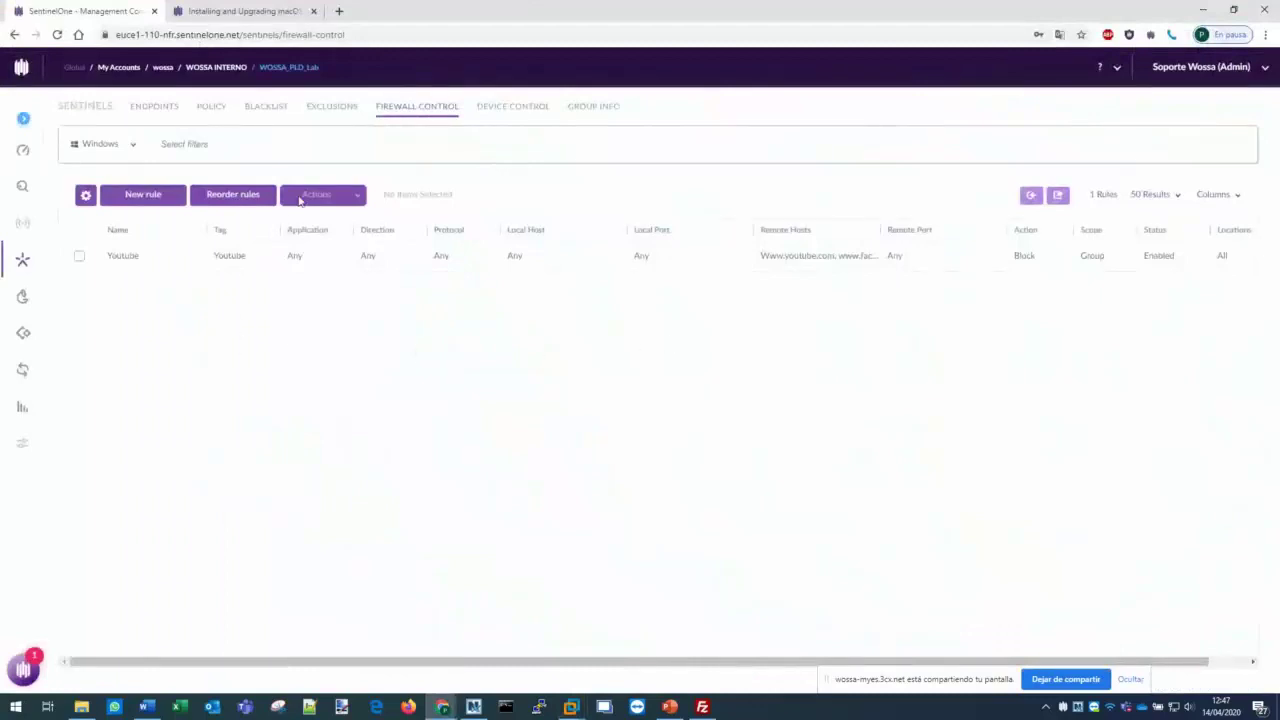
# Review the USB Device Control rules, return to Firewall Control, then scope up to the WOSSA INTERNO site.
pyautogui.click(512, 106)
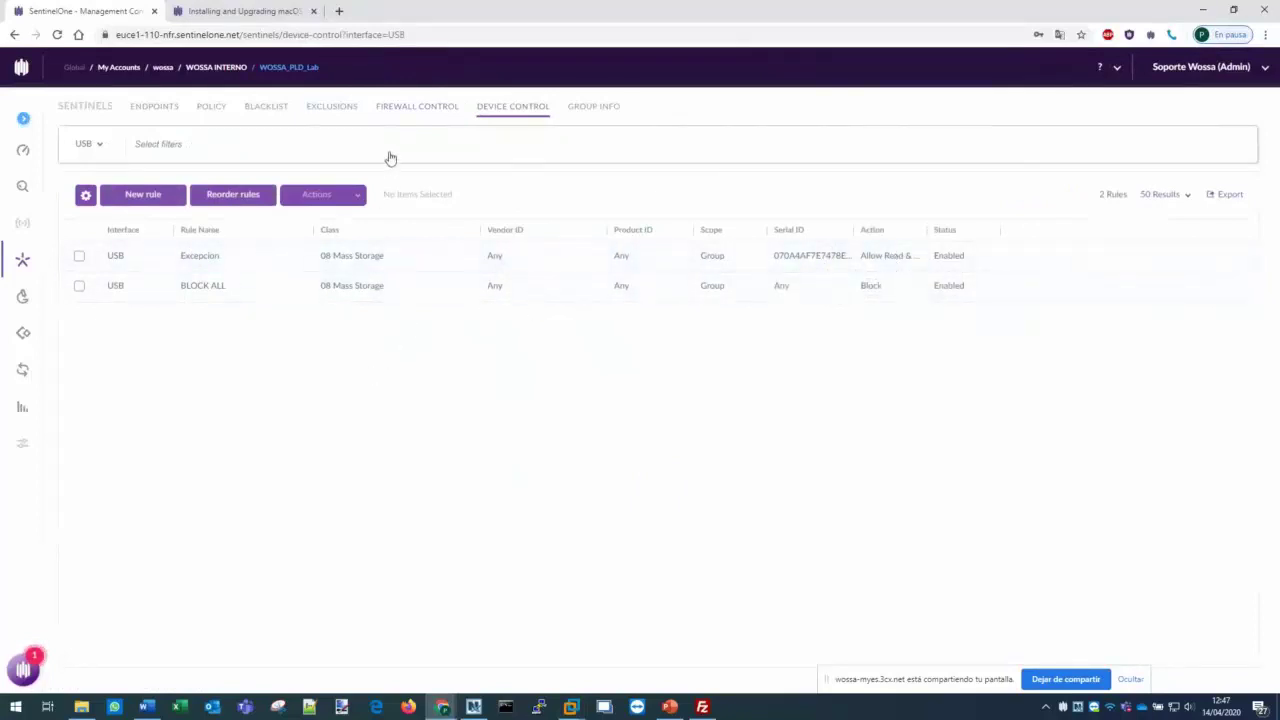
pyautogui.click(414, 118)
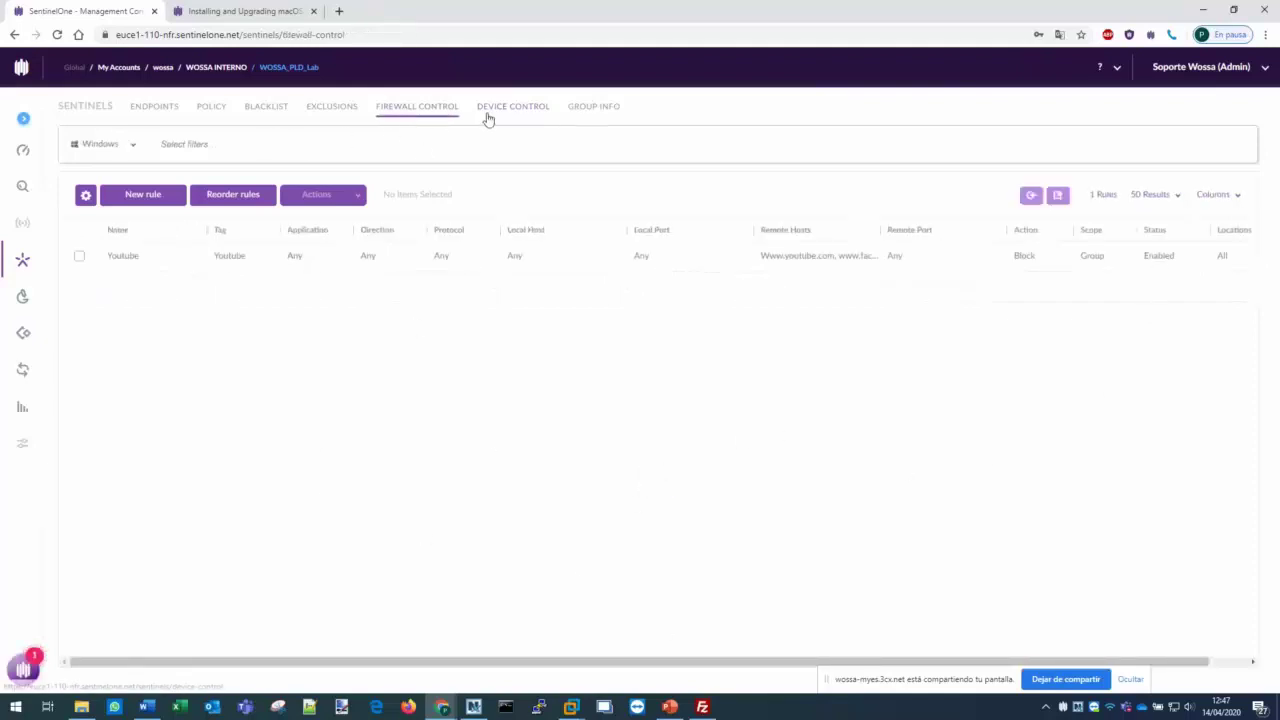
pyautogui.click(215, 68)
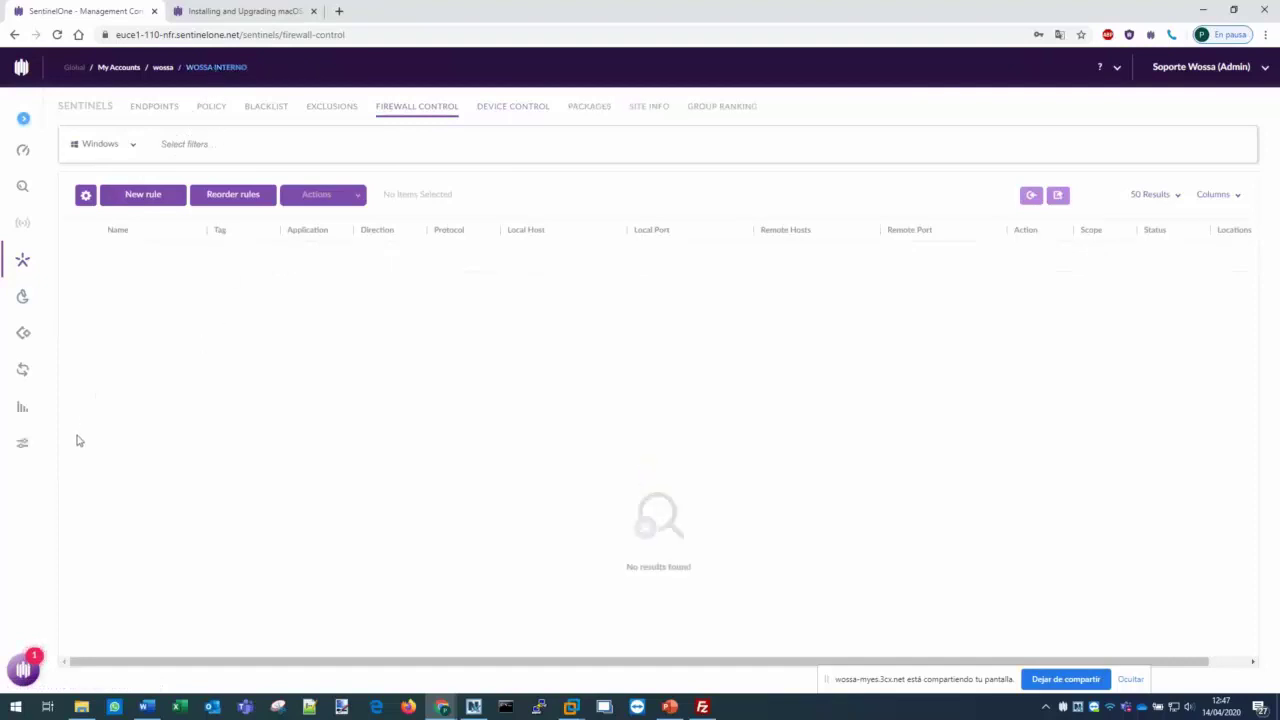
# Start a new location and try an IP address condition as a range, then a single address.
pyautogui.click(40, 443)
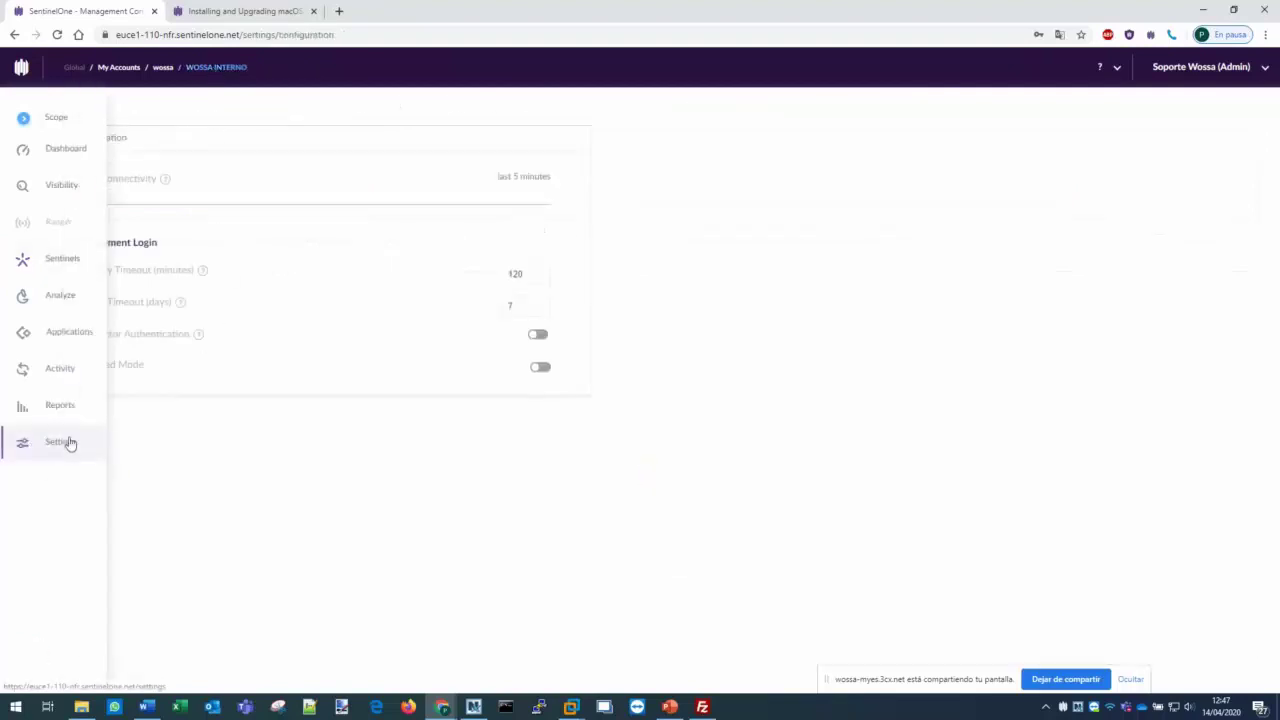
pyautogui.click(543, 116)
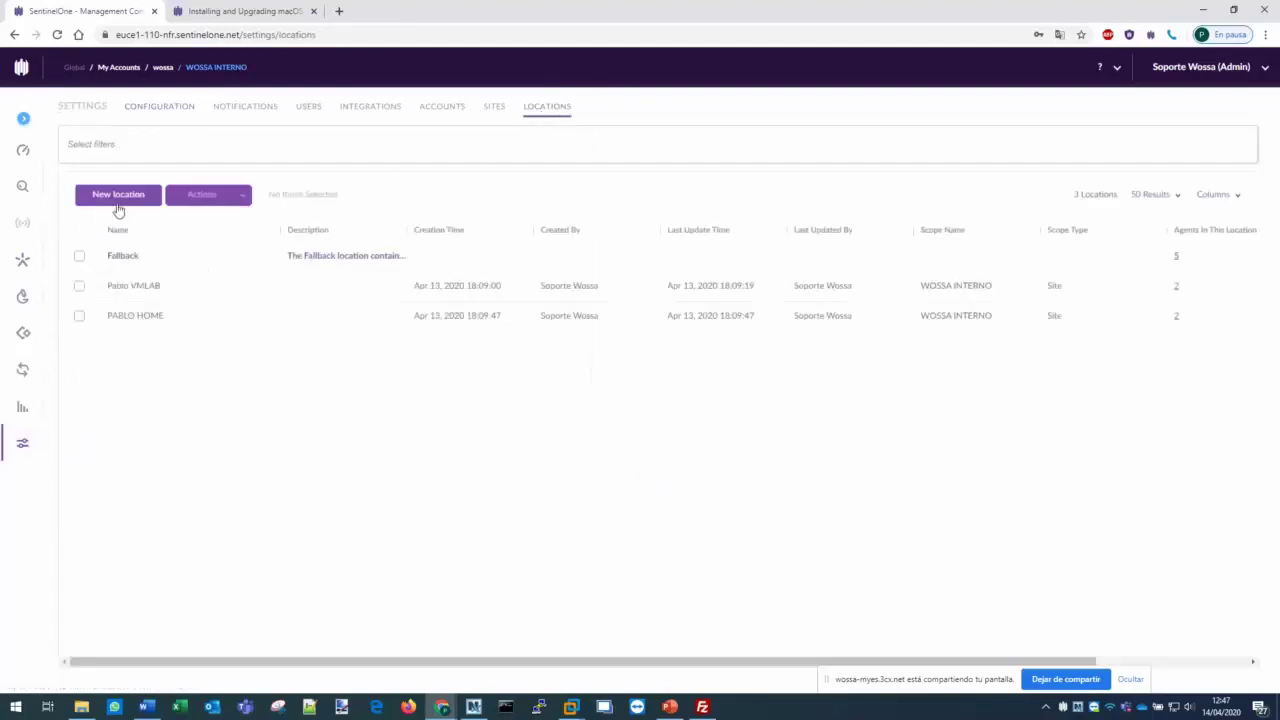
pyautogui.click(116, 196)
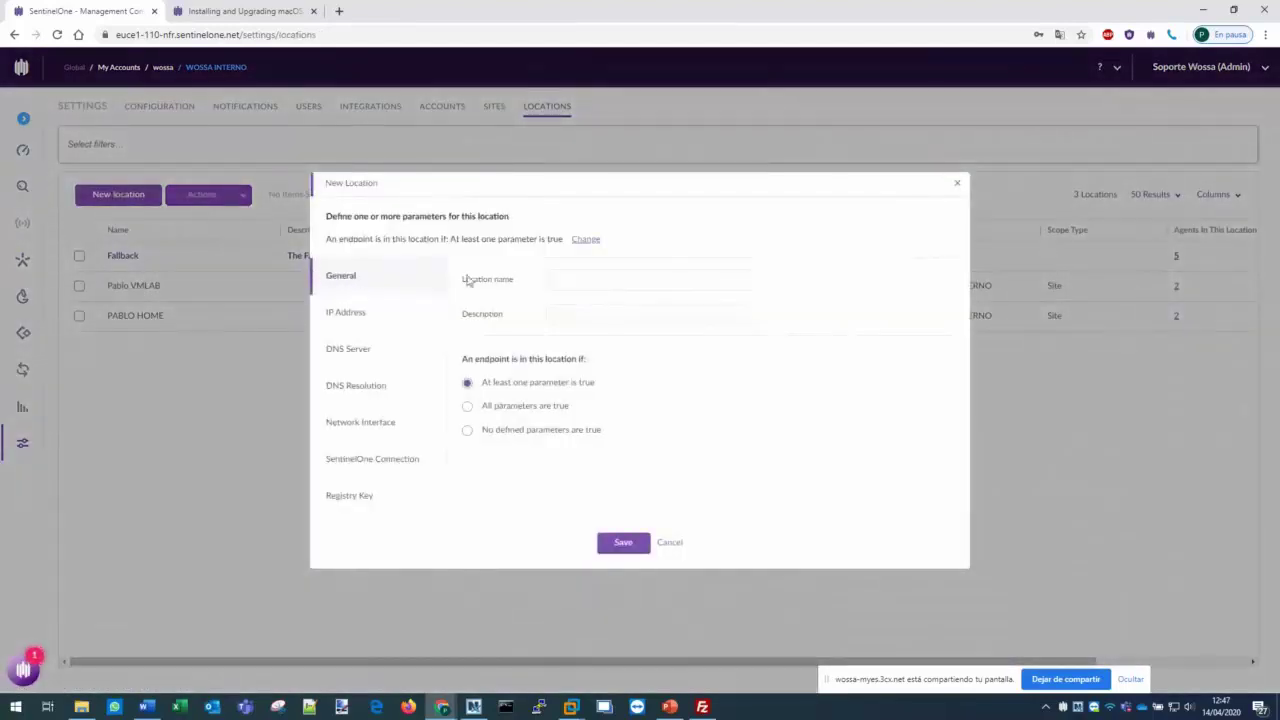
pyautogui.click(364, 318)
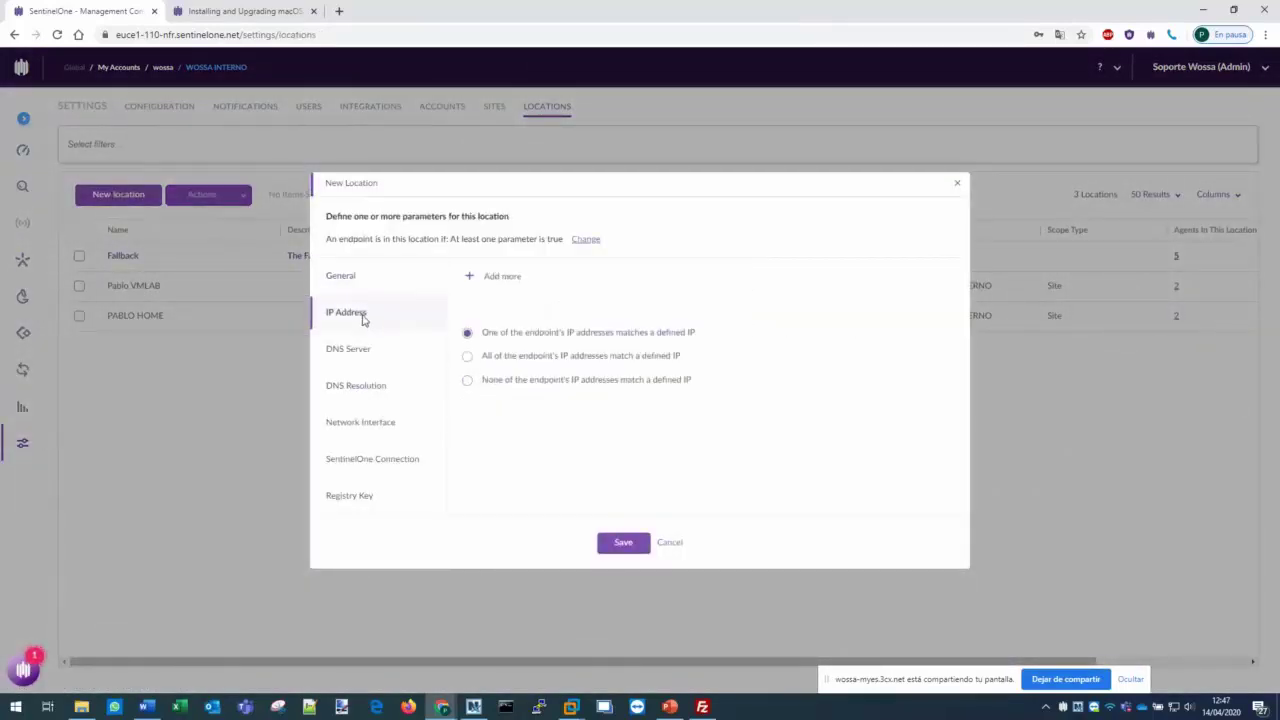
pyautogui.click(490, 277)
pyautogui.click(486, 285)
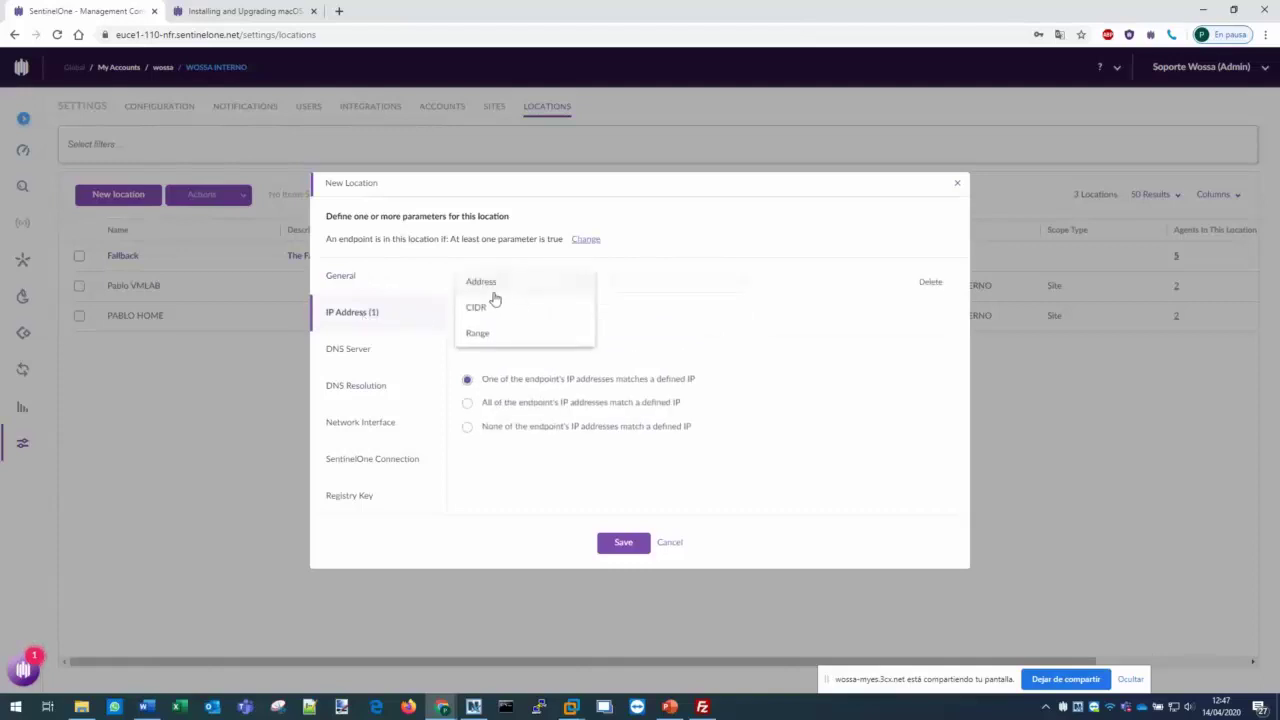
pyautogui.click(494, 336)
pyautogui.click(478, 290)
pyautogui.click(490, 242)
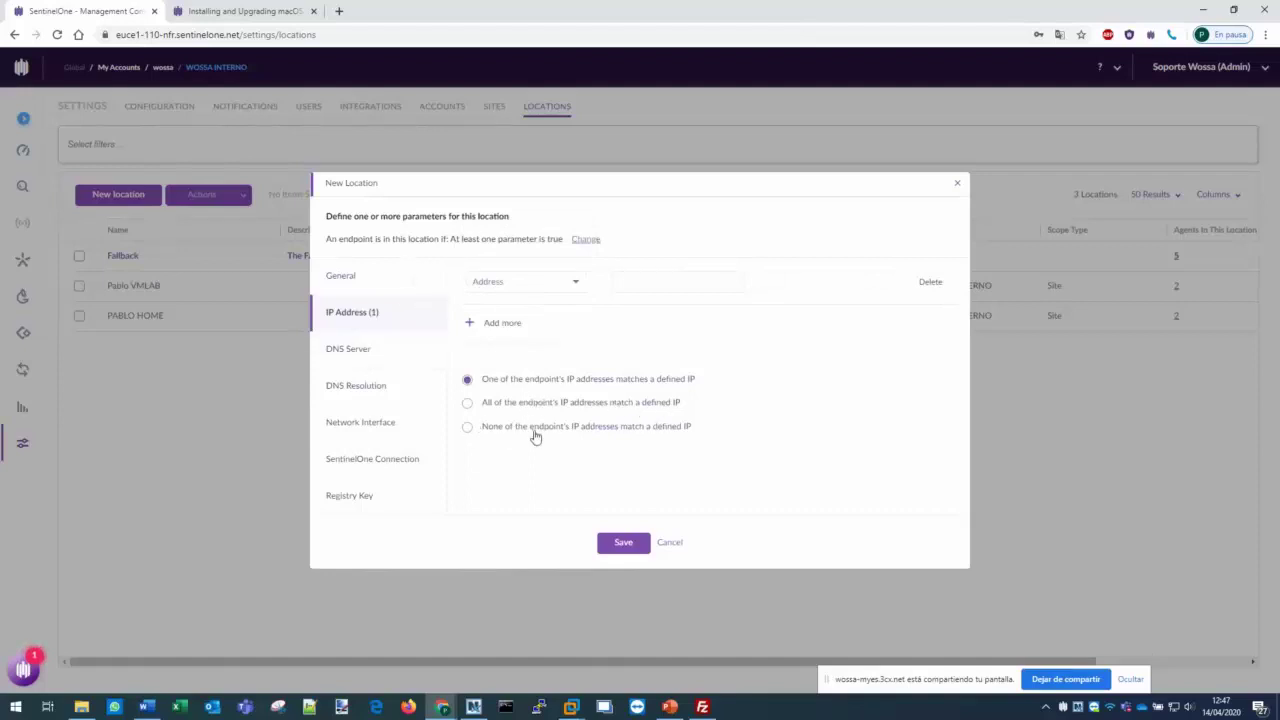
# Browse the DNS Server, DNS Resolution, Network Interface, SentinelOne Connection and Registry Key conditions, then cancel.
pyautogui.click(372, 362)
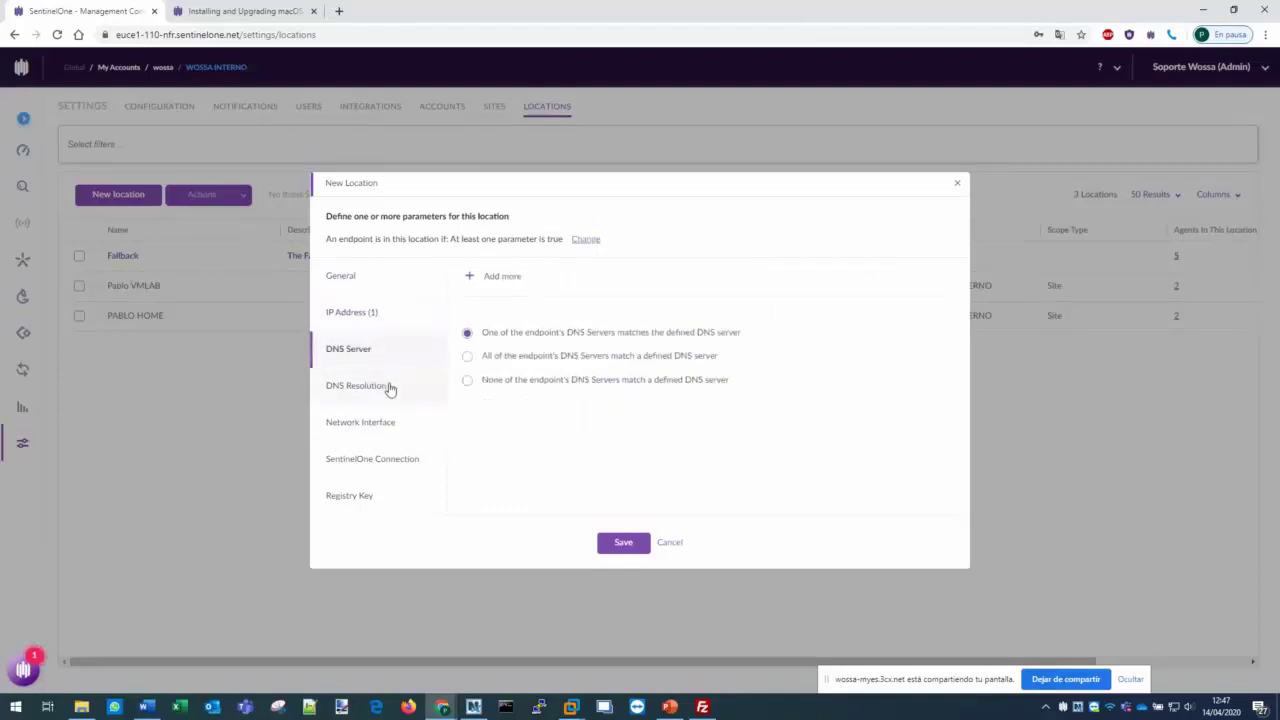
pyautogui.click(388, 388)
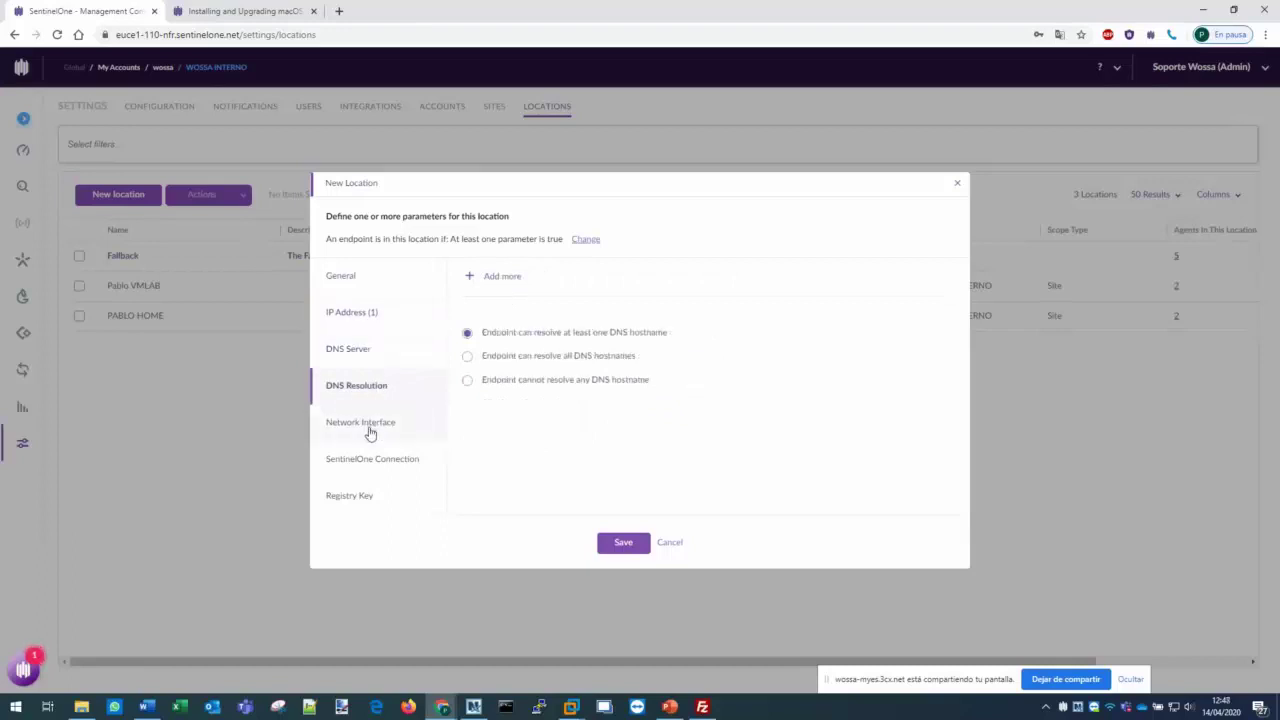
pyautogui.click(371, 428)
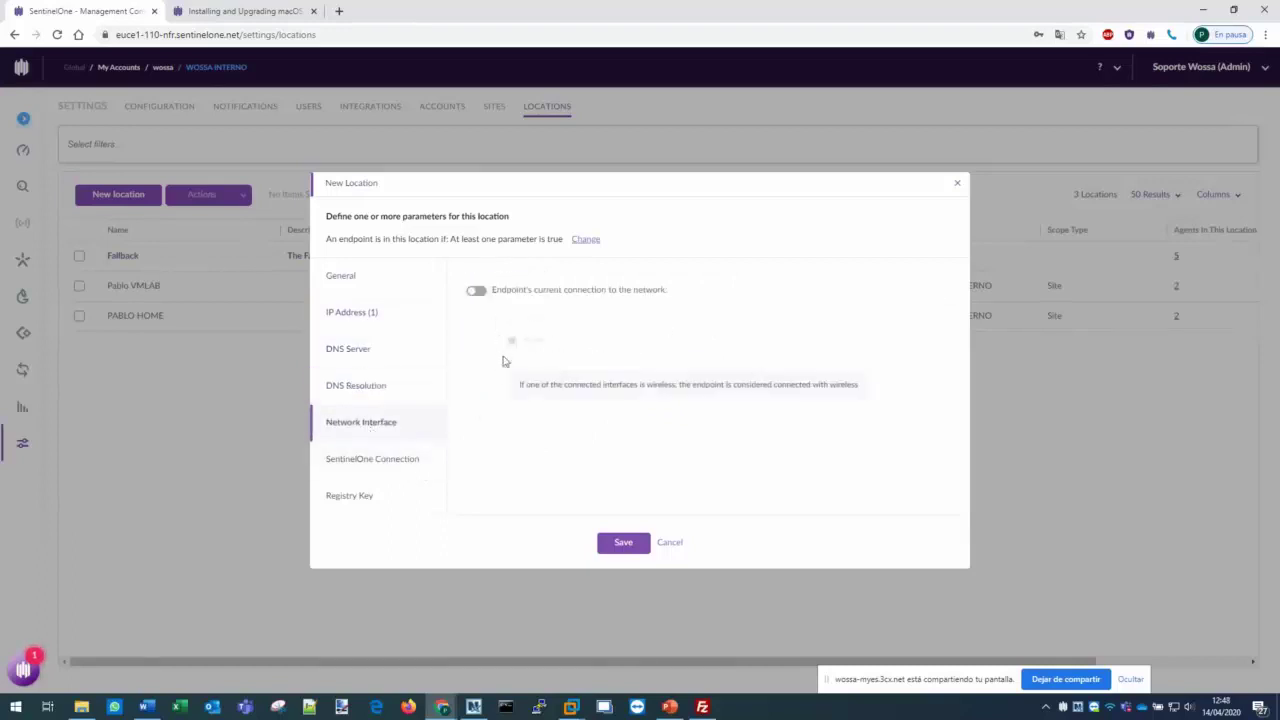
pyautogui.click(395, 472)
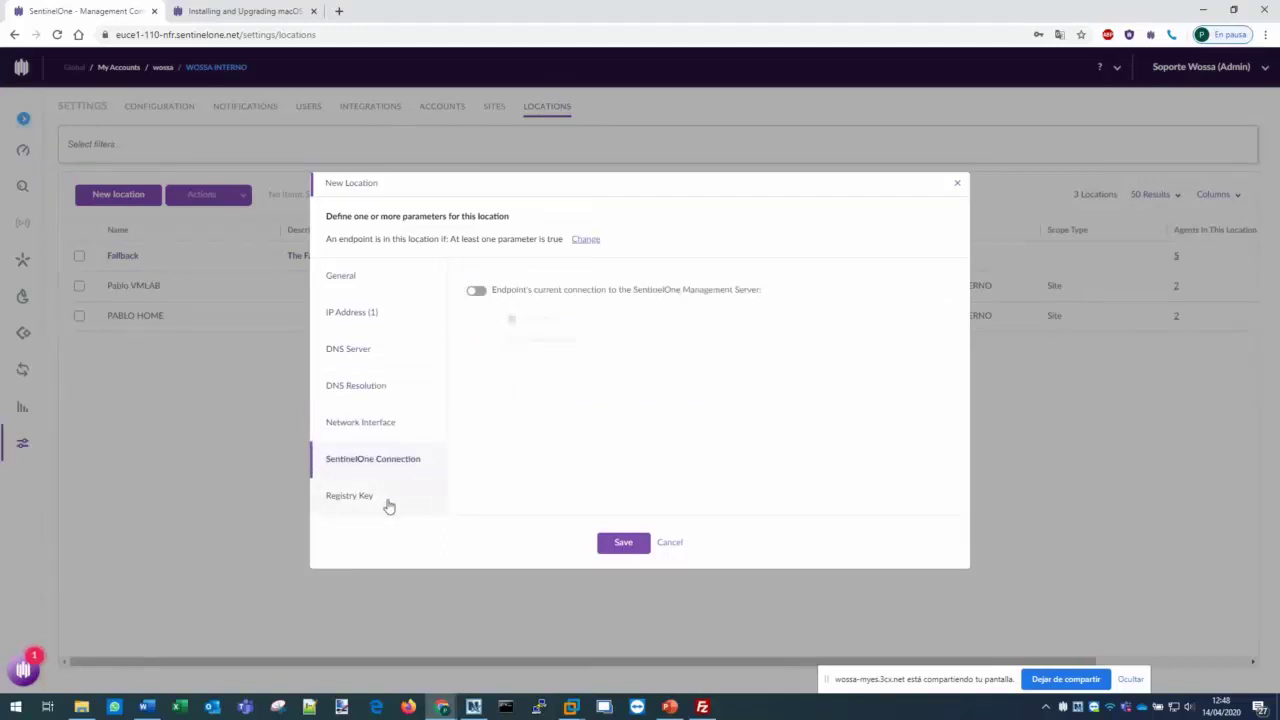
pyautogui.click(389, 505)
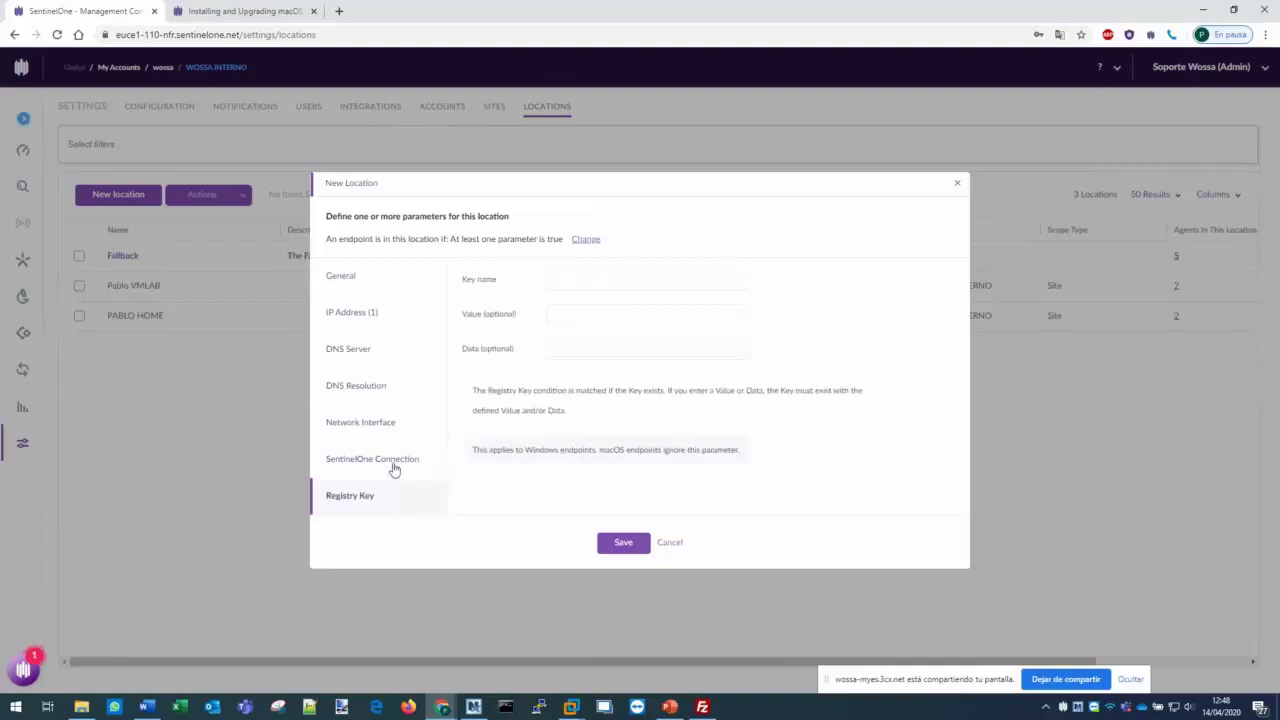
pyautogui.click(397, 468)
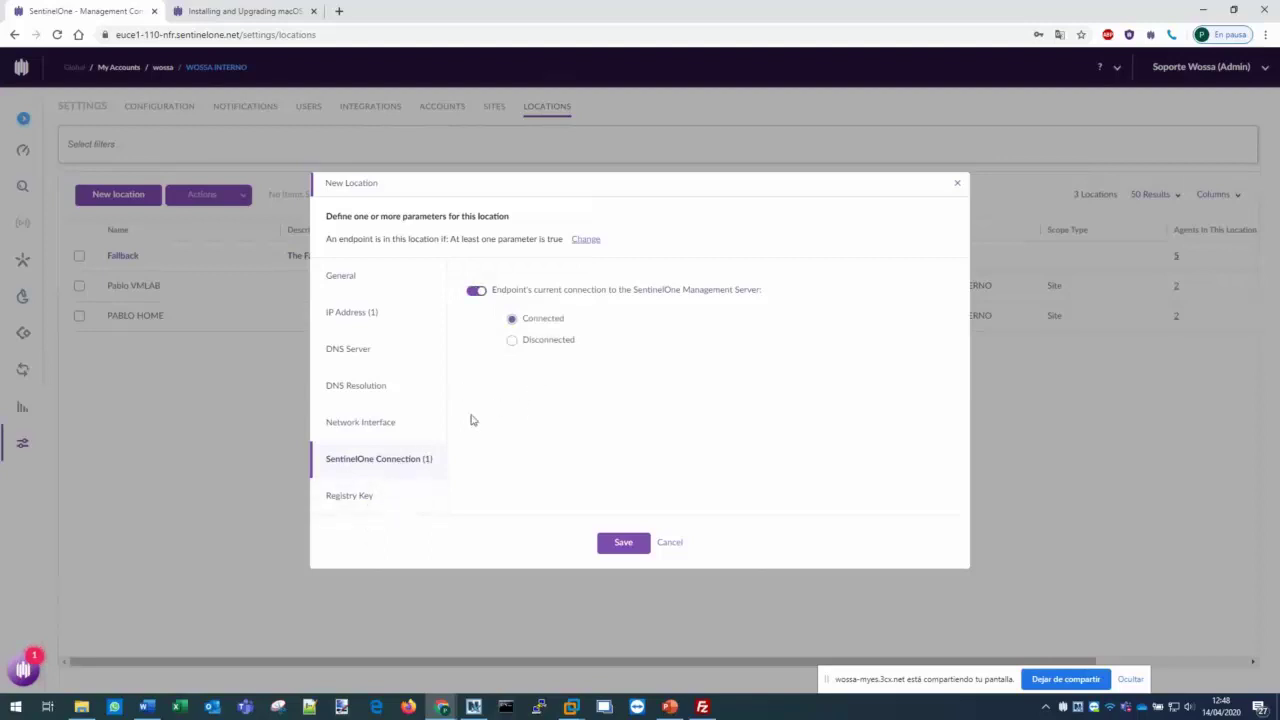
pyautogui.click(622, 543)
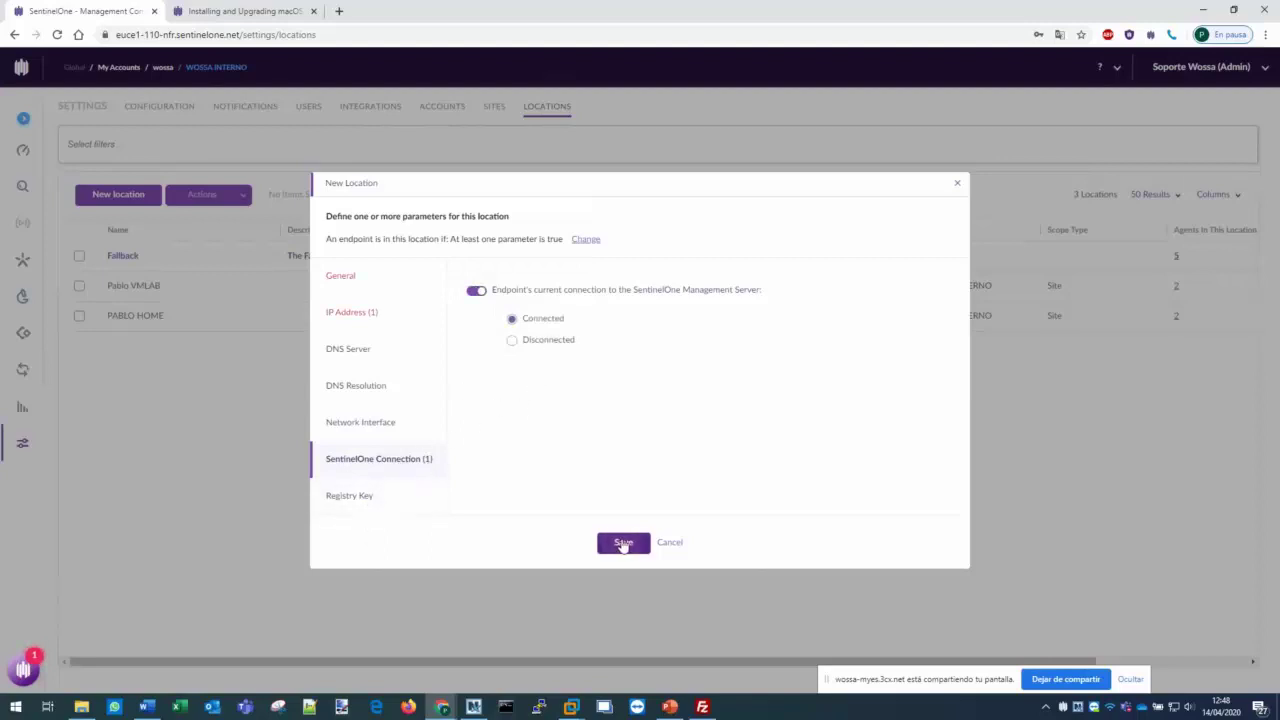
pyautogui.click(678, 542)
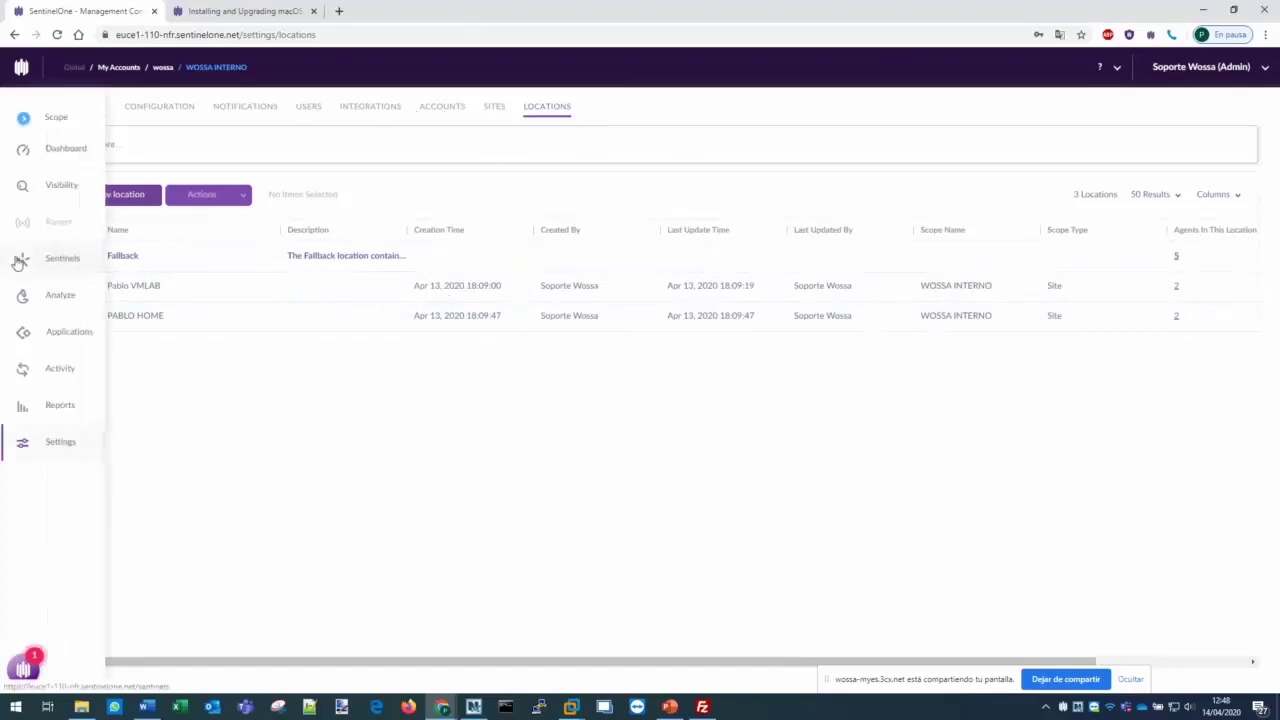
# Show Sentinels Firewall Control rules scoped to the WOSSA_PLORENZO group.
pyautogui.click(52, 259)
pyautogui.click(443, 107)
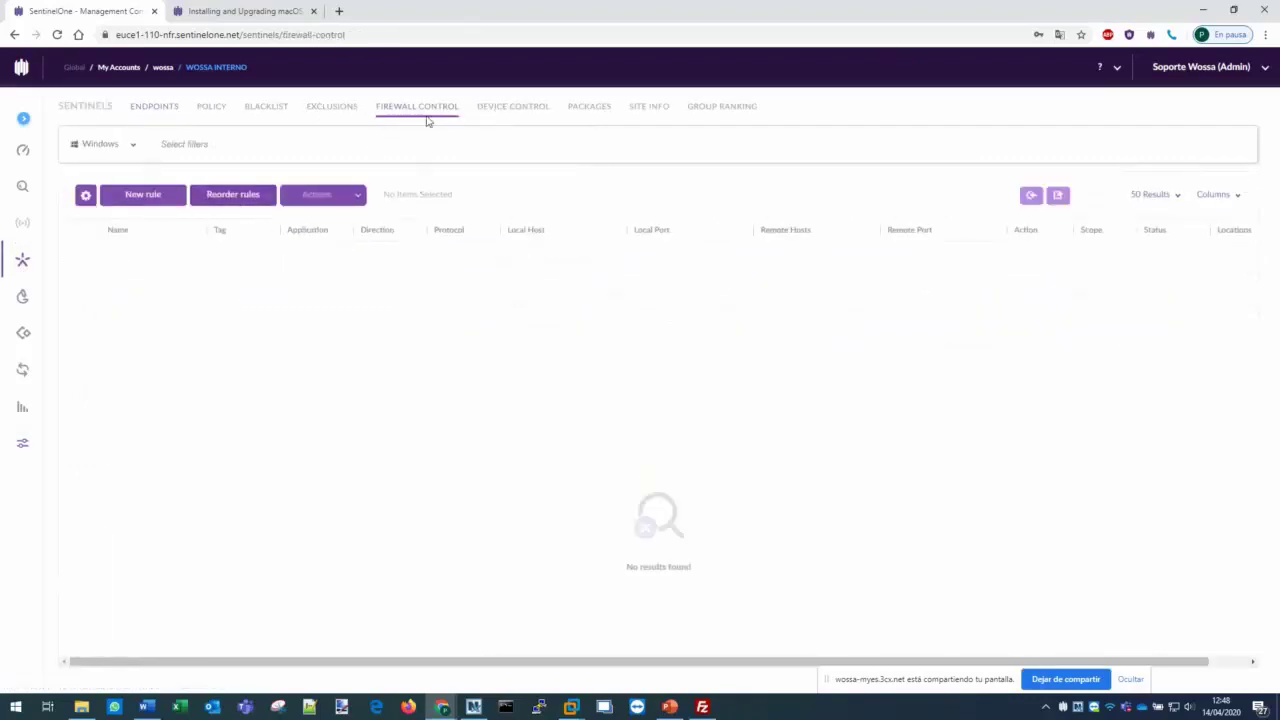
pyautogui.moveTo(18, 250)
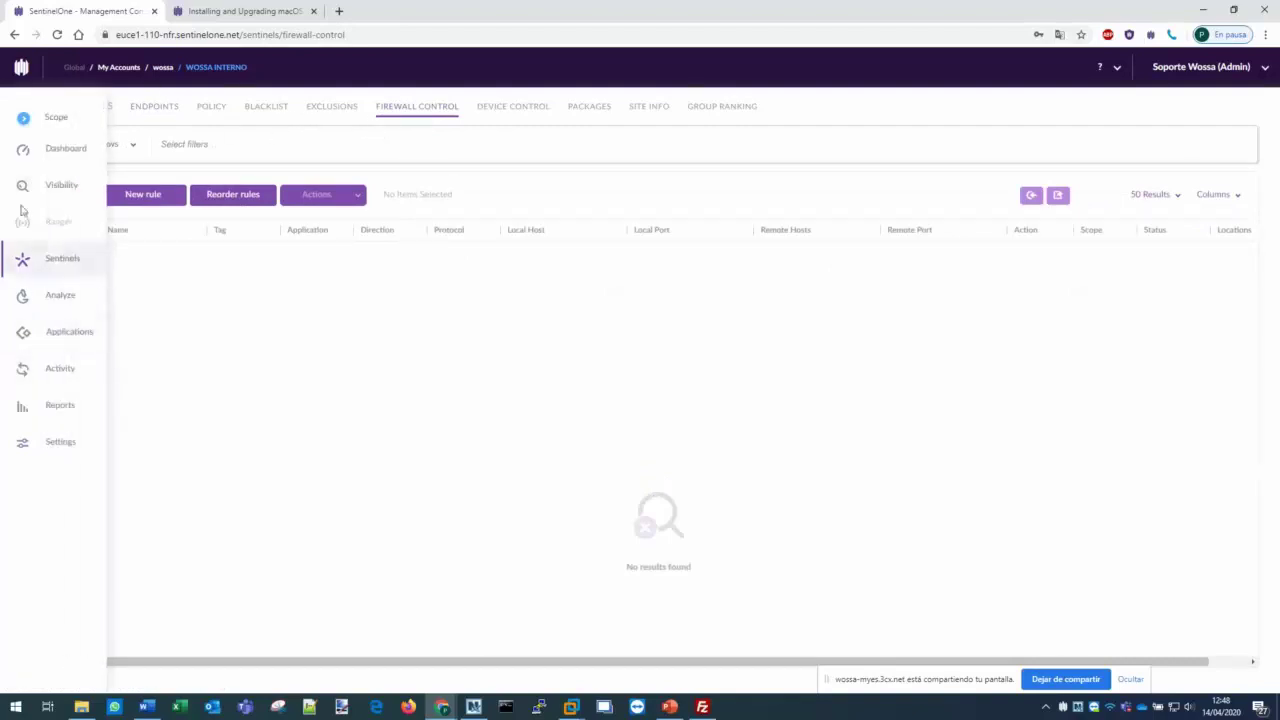
pyautogui.click(43, 124)
pyautogui.click(106, 334)
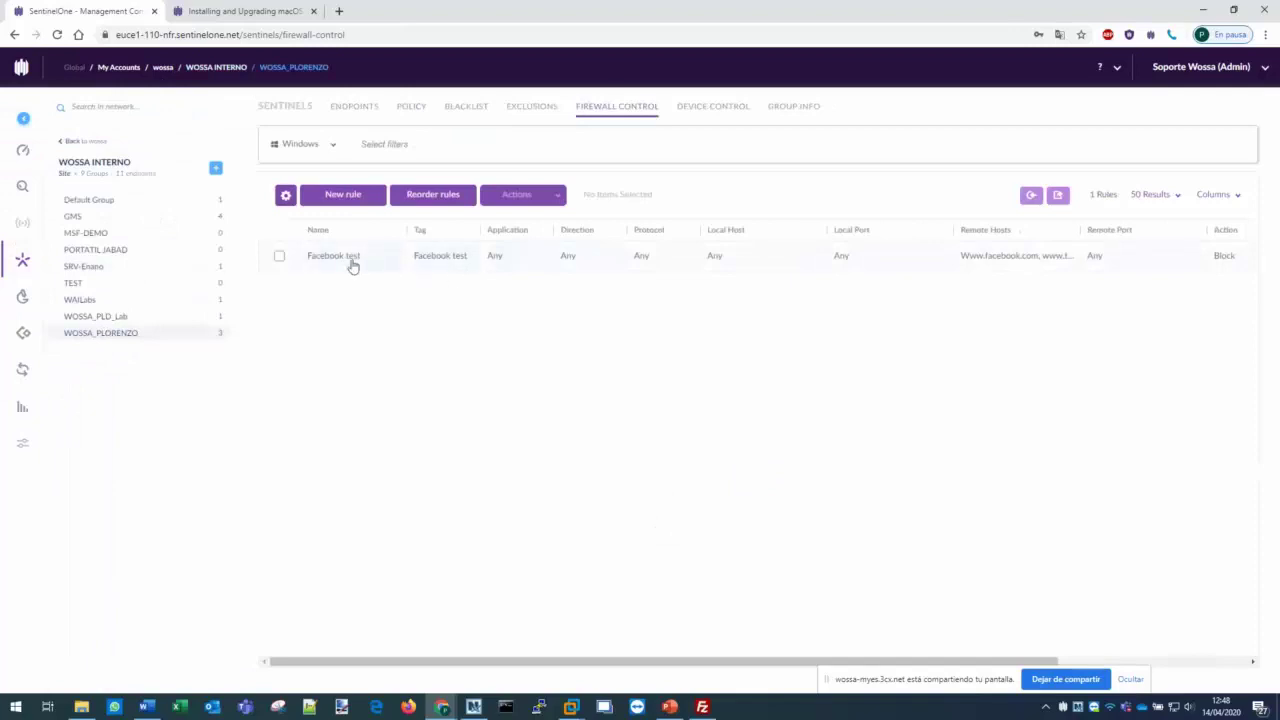
# Inspect the Facebook test rule's blocked remote hosts, then switch to Device Control.
pyautogui.click(333, 256)
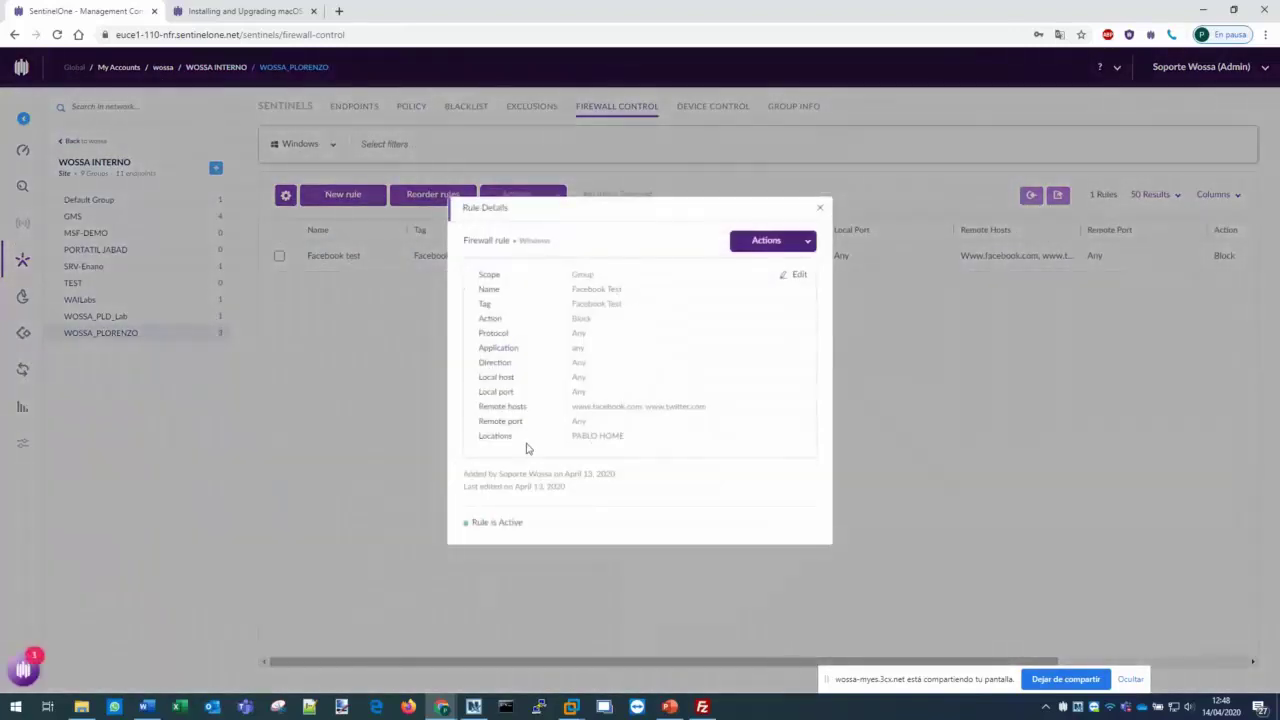
pyautogui.moveTo(624, 443); pyautogui.dragTo(711, 411)
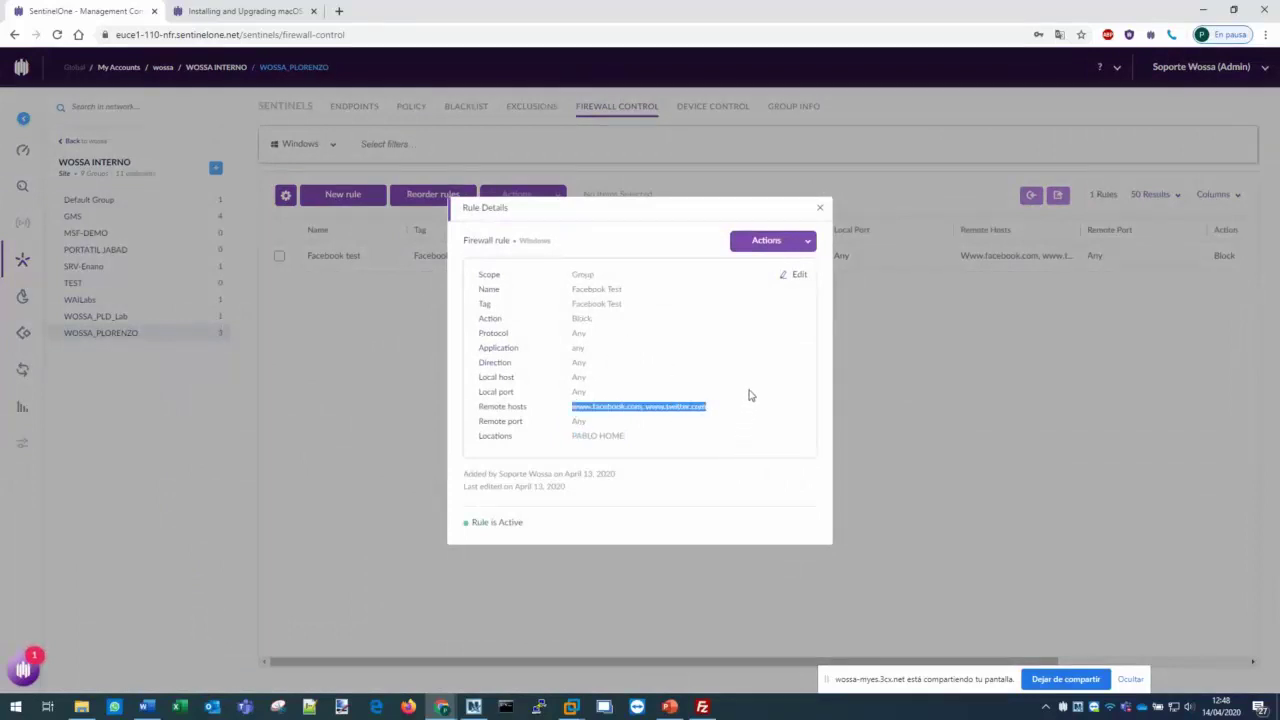
pyautogui.click(820, 209)
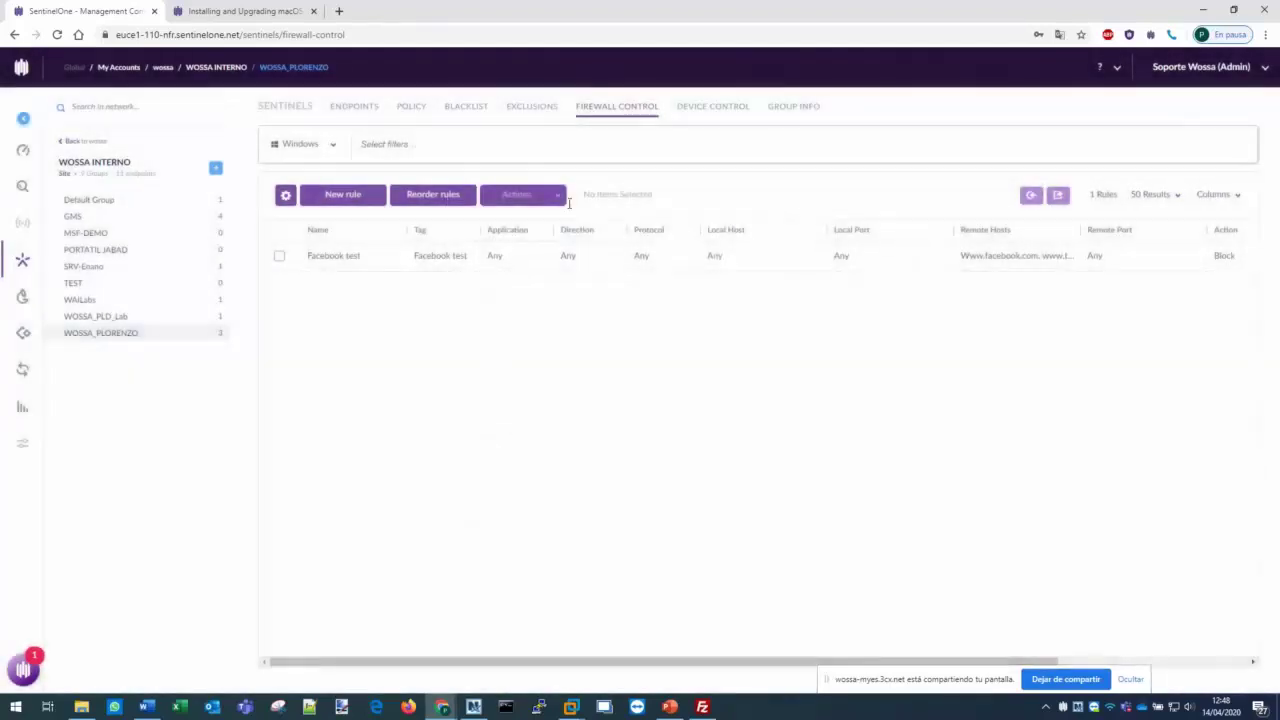
pyautogui.click(718, 108)
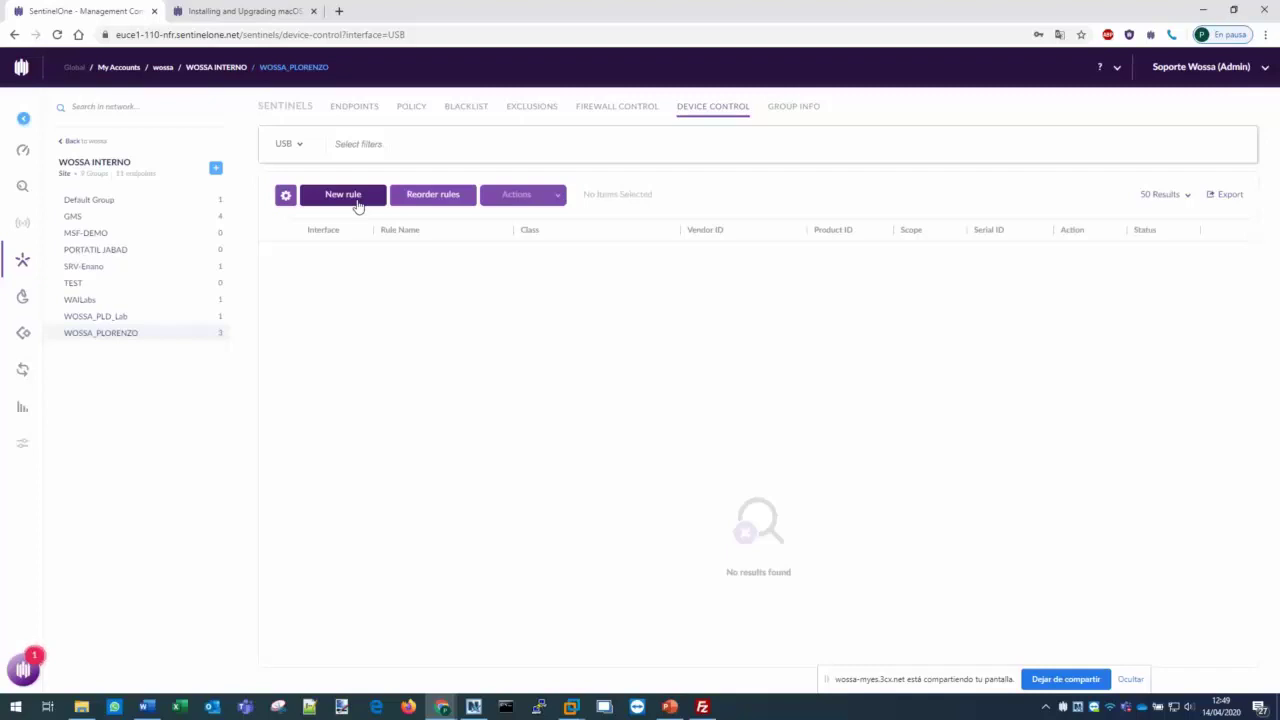
# Check the USB interface list and inherited device control settings, then open Applications > Activity.
pyautogui.click(290, 145)
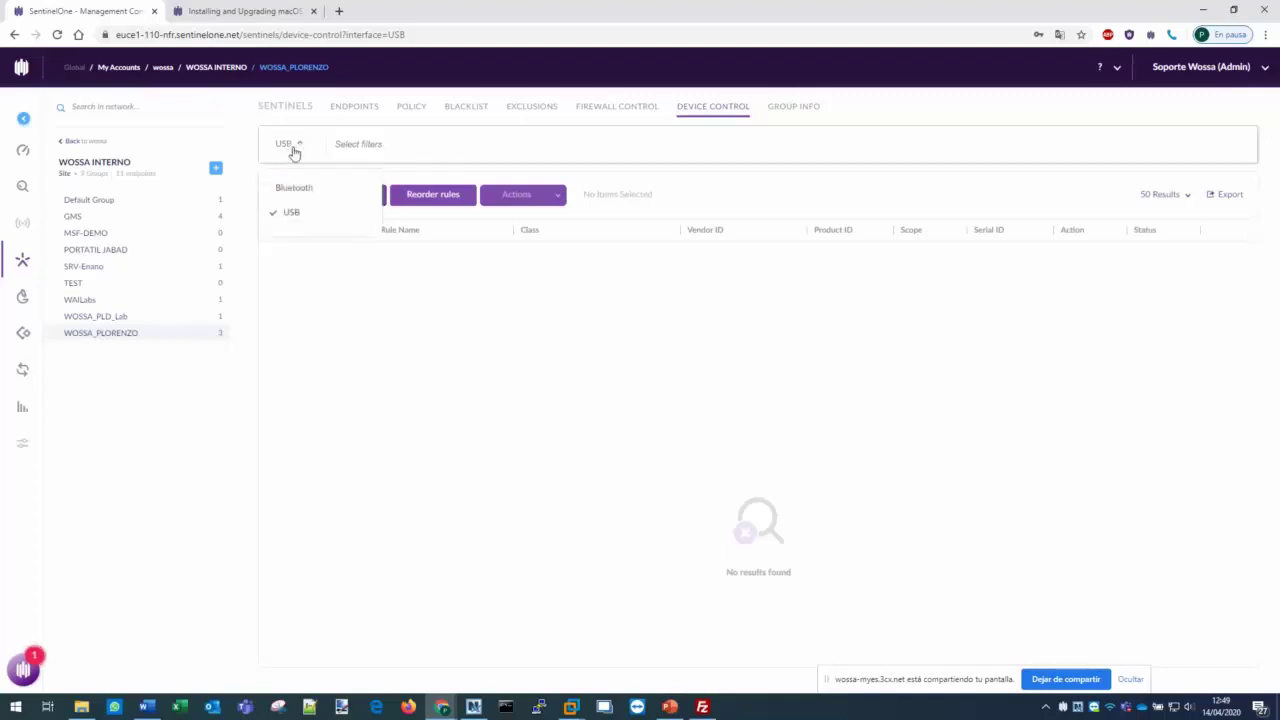
pyautogui.click(309, 225)
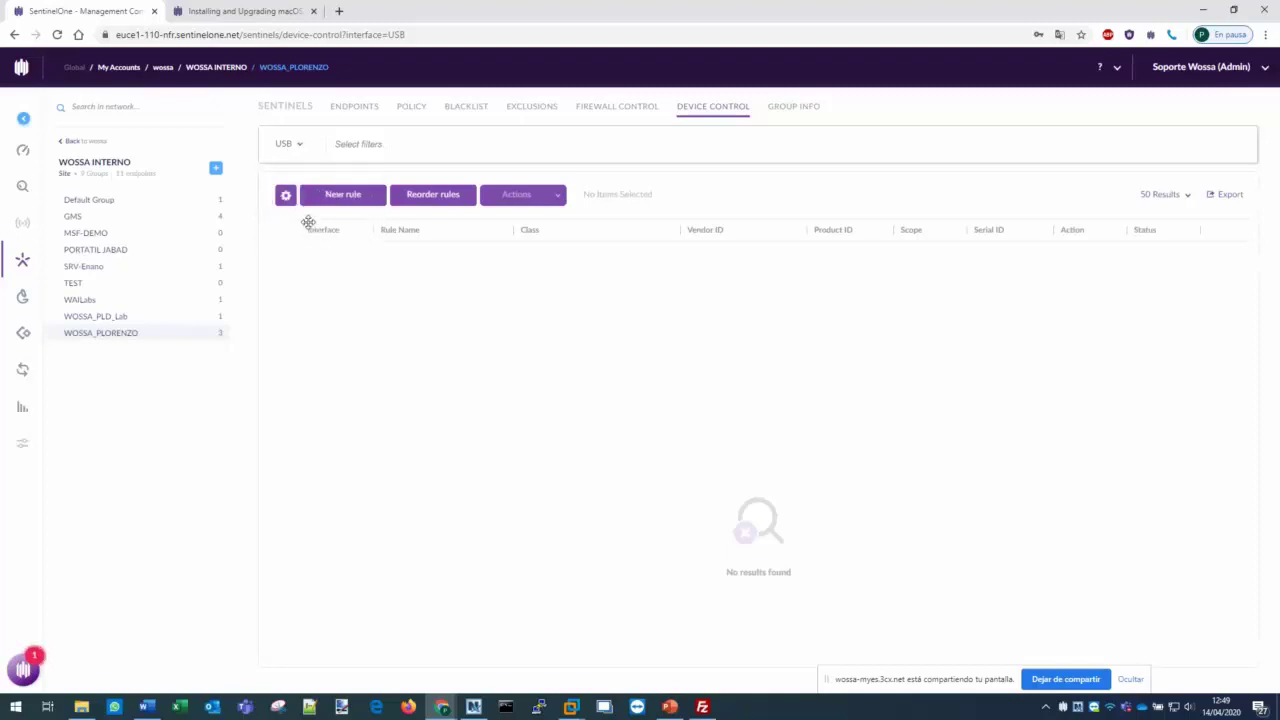
pyautogui.click(286, 197)
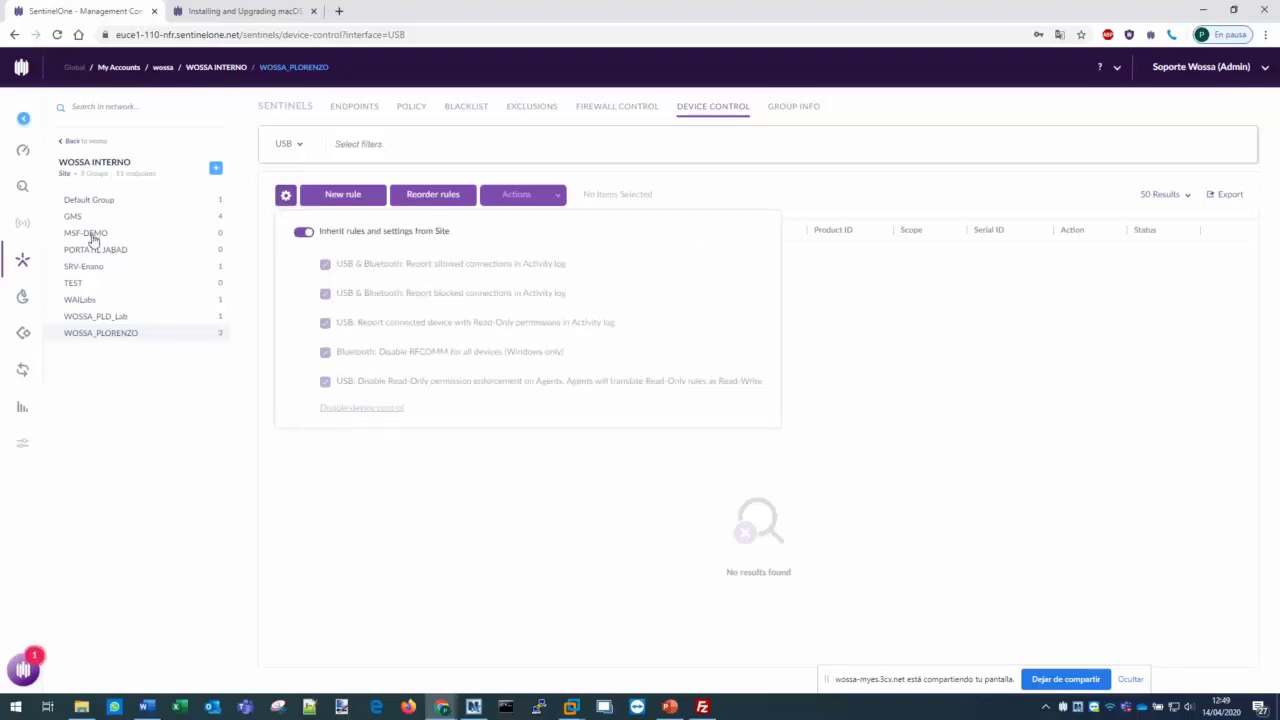
pyautogui.click(26, 337)
pyautogui.click(22, 369)
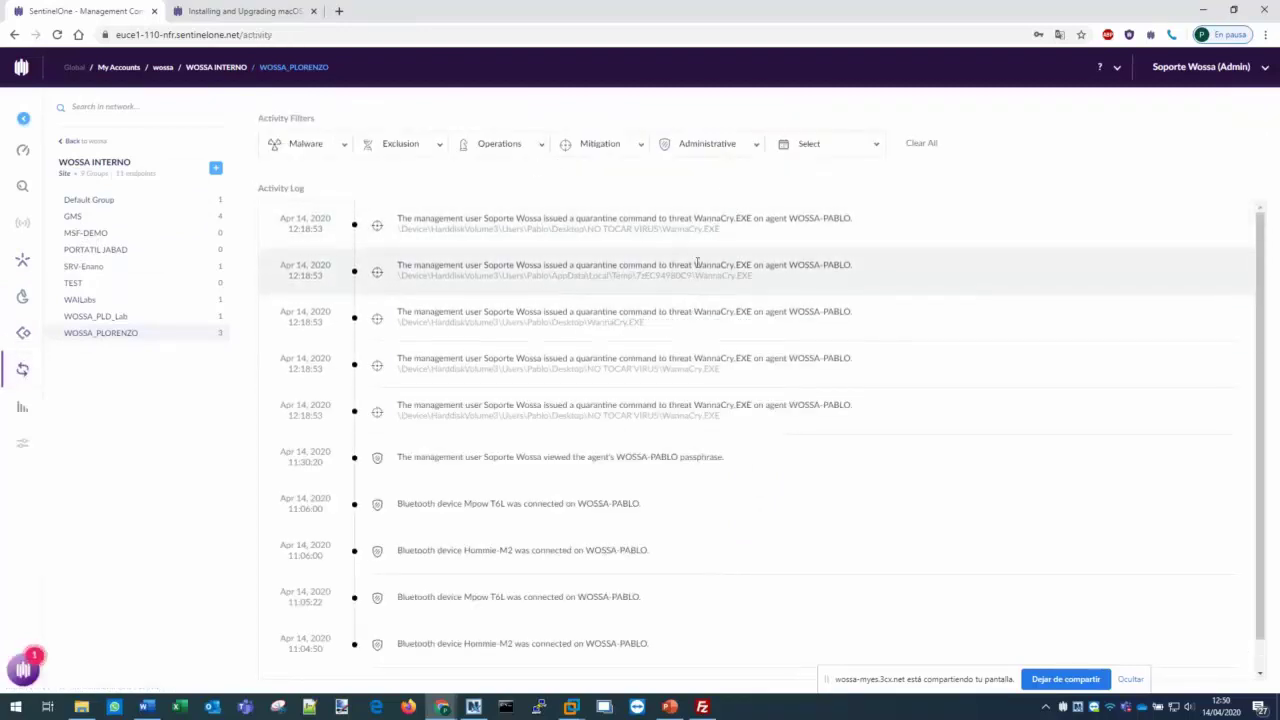
# Scope the activity log to WOSSA_PLD_Lab and view the USB Mouse connection event details on PLDWIN10LAB.
pyautogui.click(107, 319)
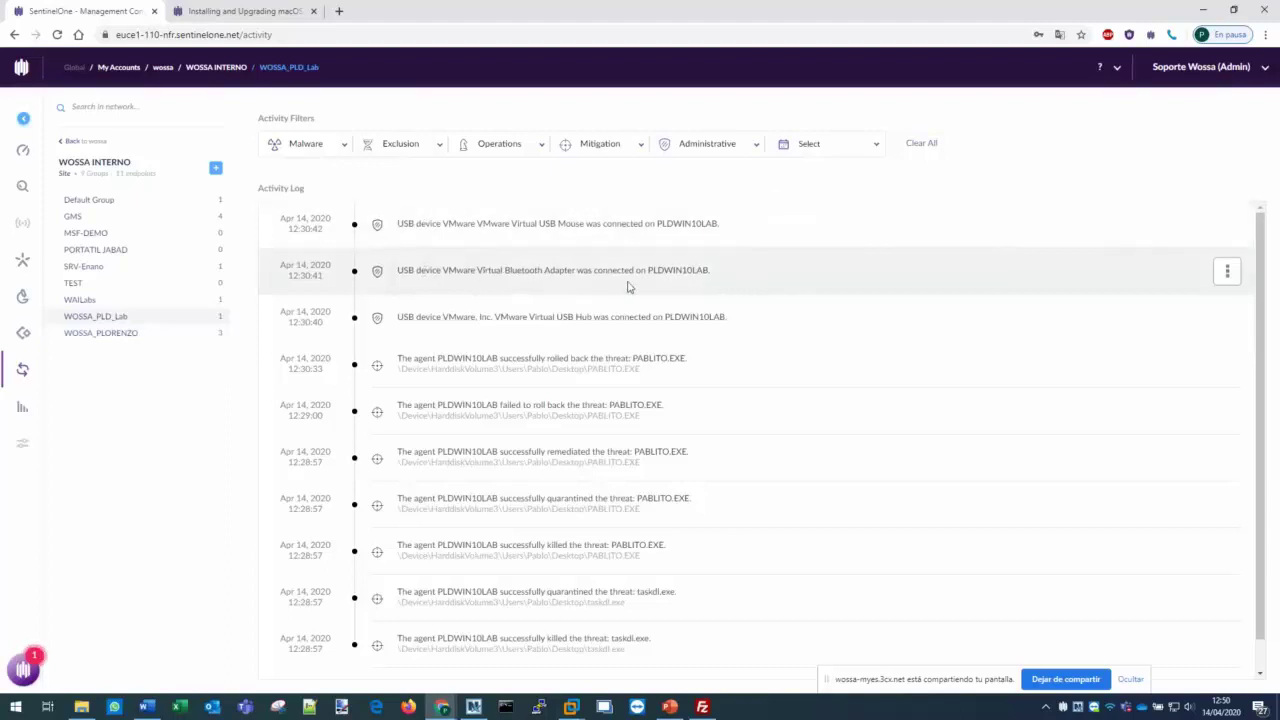
pyautogui.scroll(-1, 746, 278)
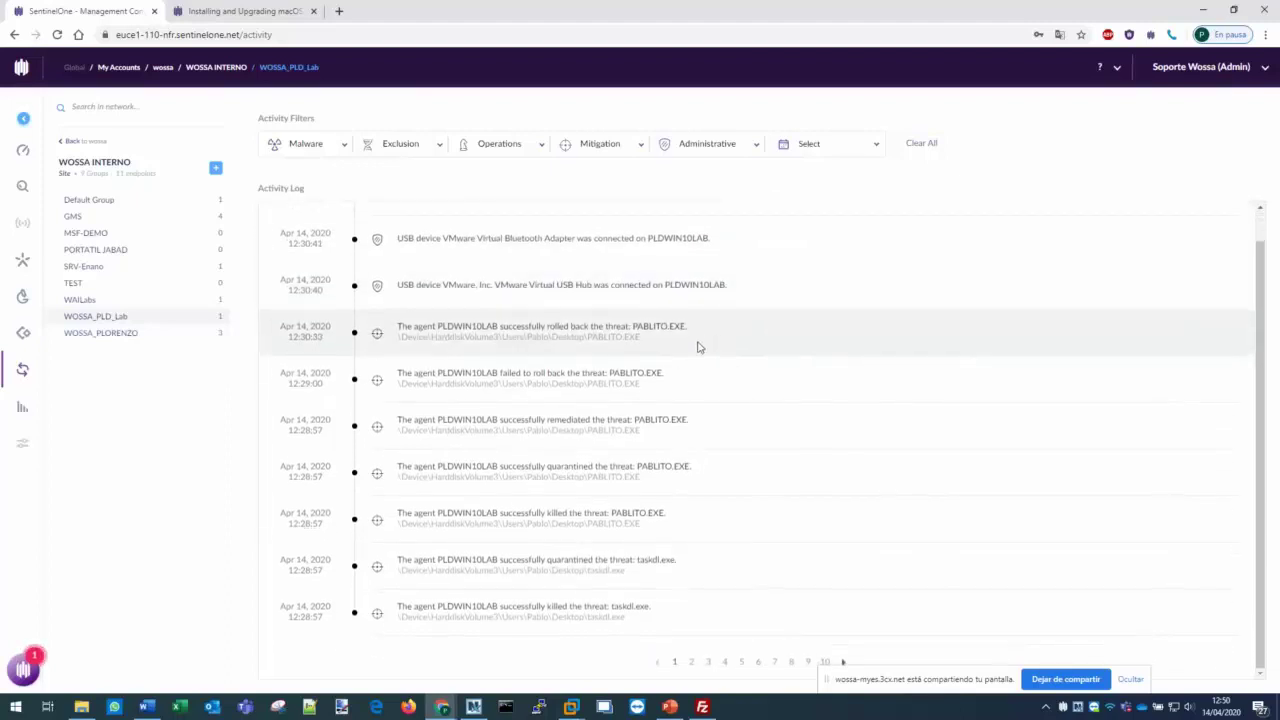
pyautogui.scroll(1, 760, 320)
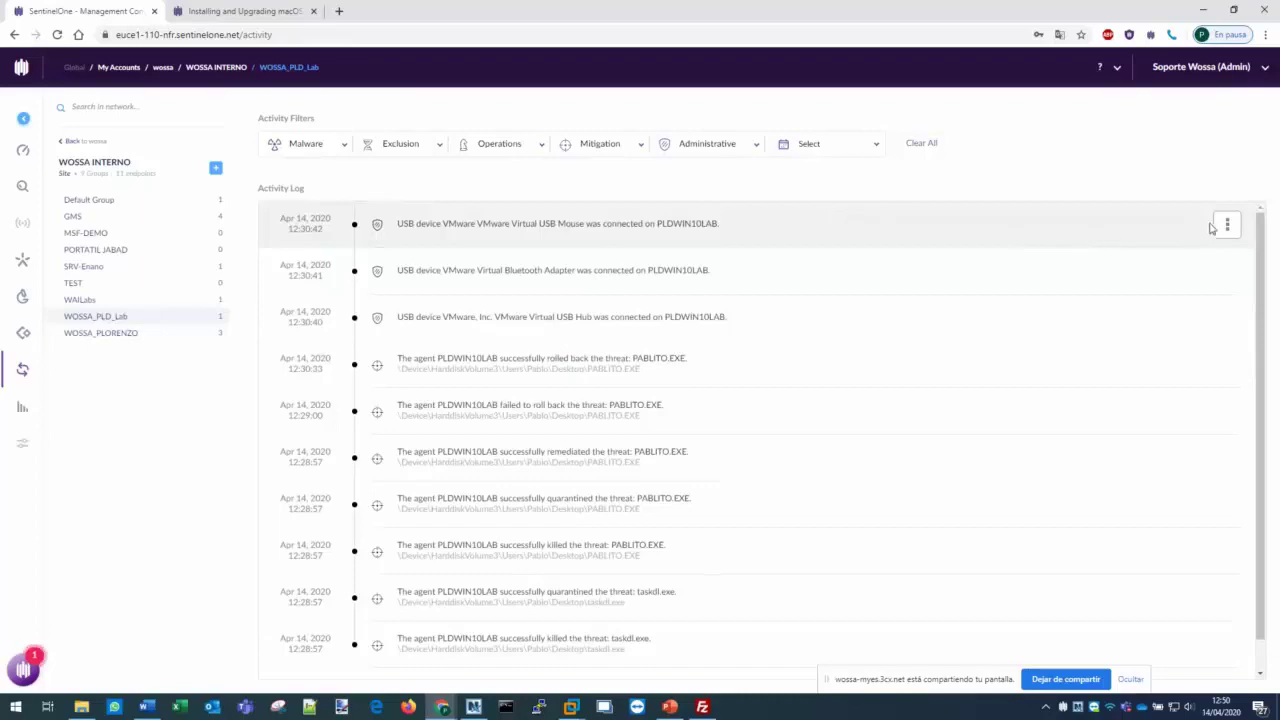
pyautogui.click(1222, 227)
pyautogui.click(1195, 256)
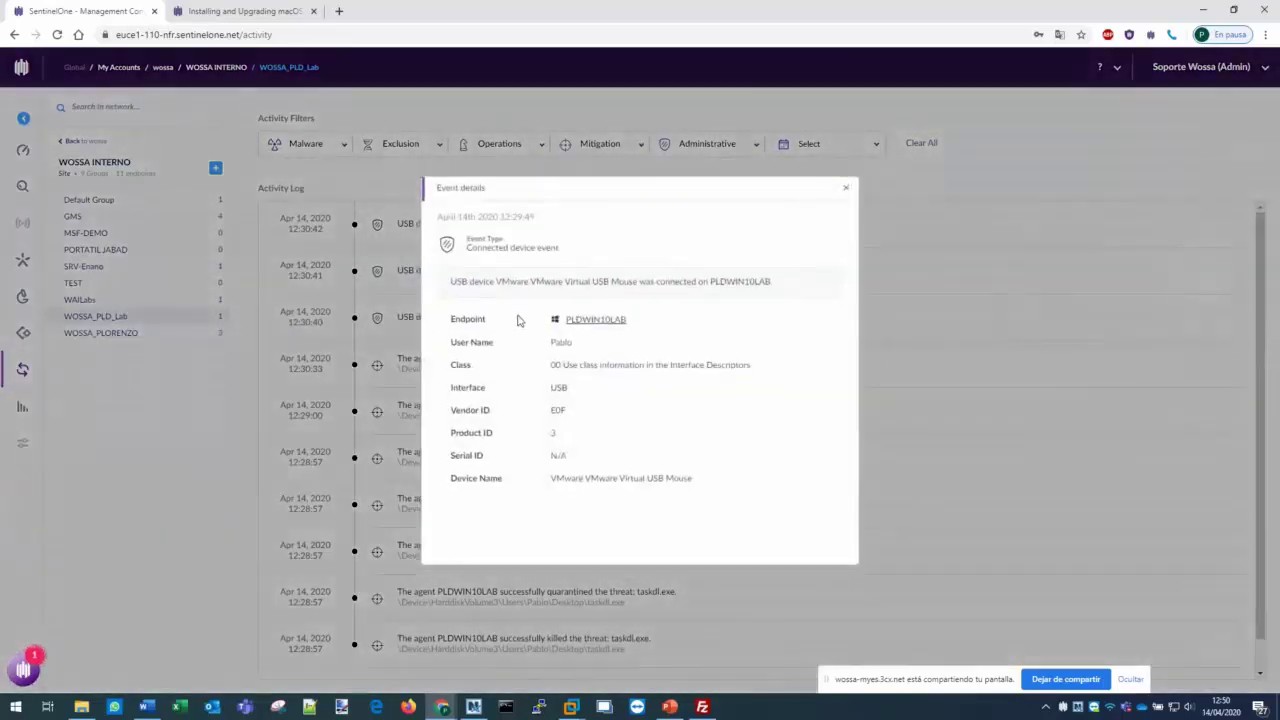
pyautogui.click(850, 190)
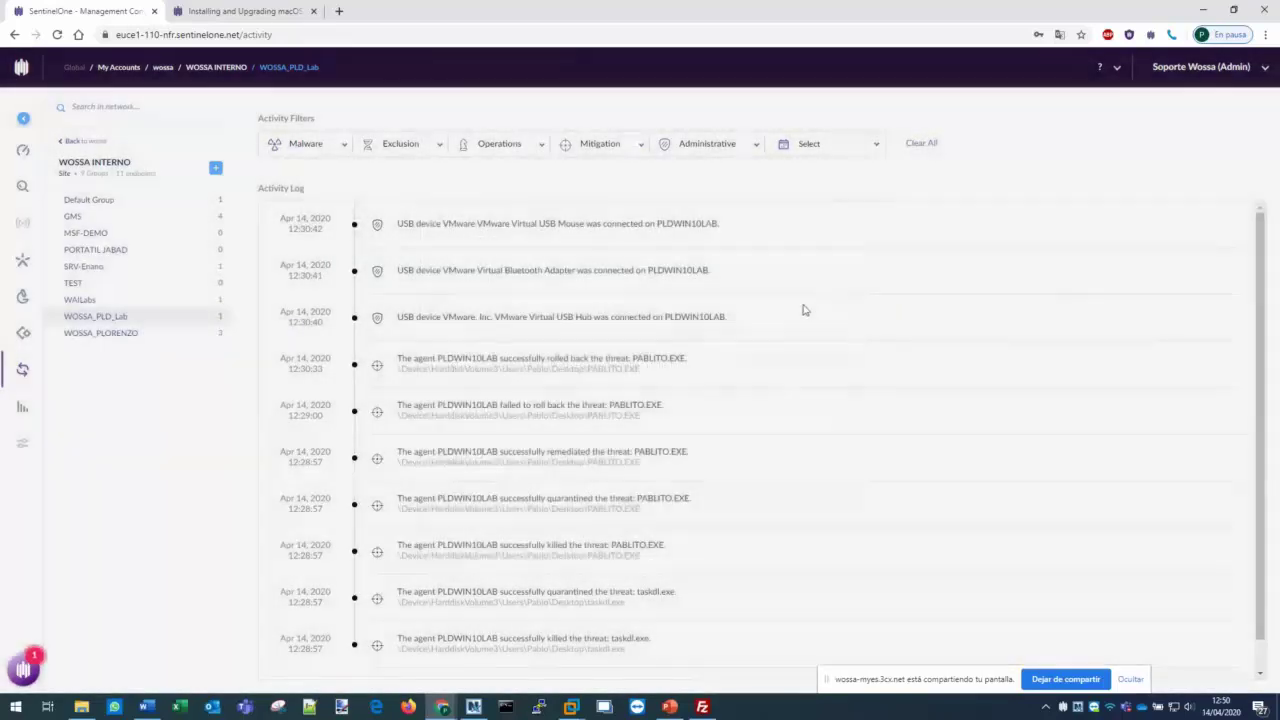
pyautogui.scroll(-1, 748, 400)
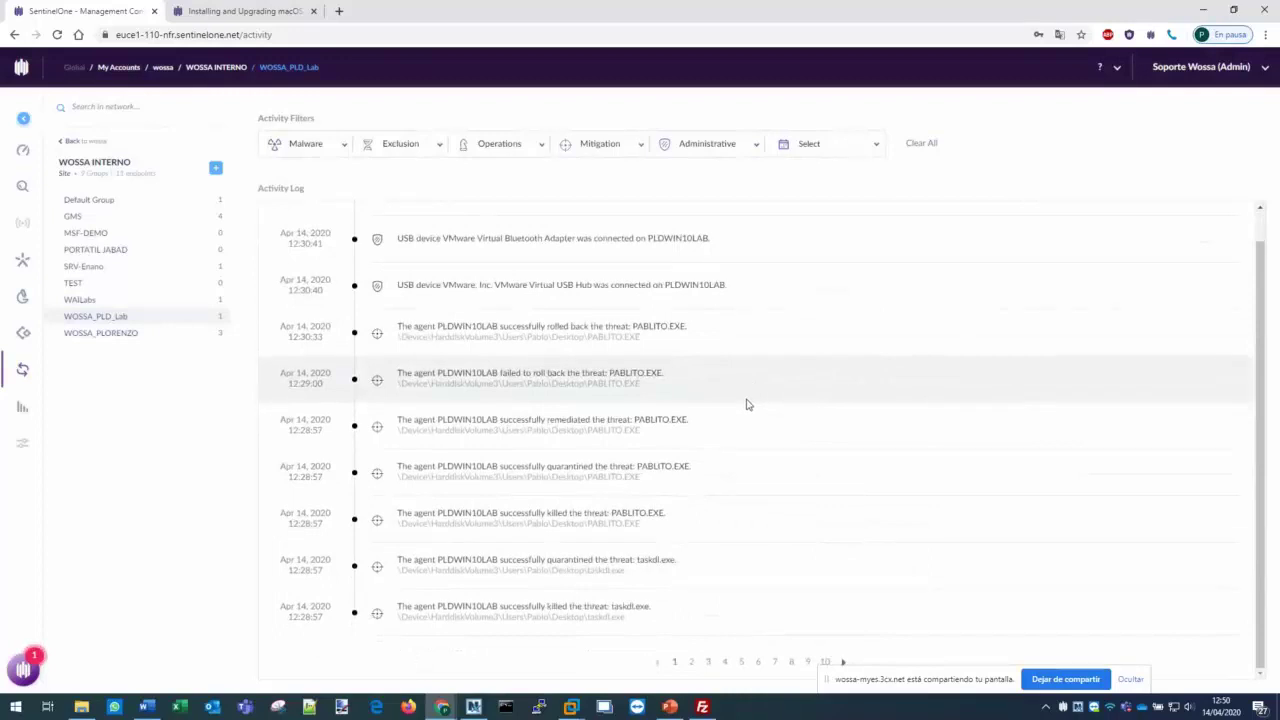